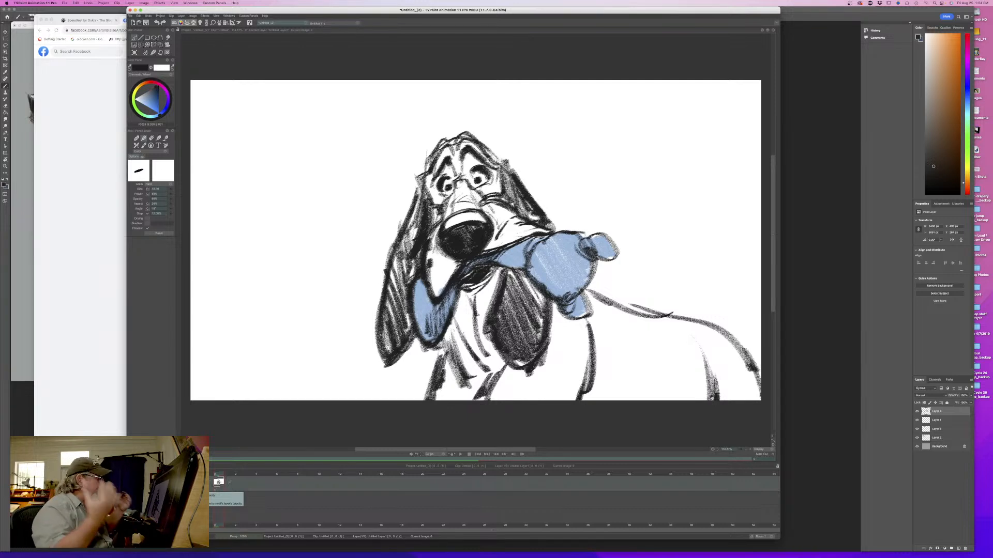
- Add a second frame after the dog drawing and rough in a head circle up and to the right of the first head
{"action": "left_click", "coordinate": [237, 472]}
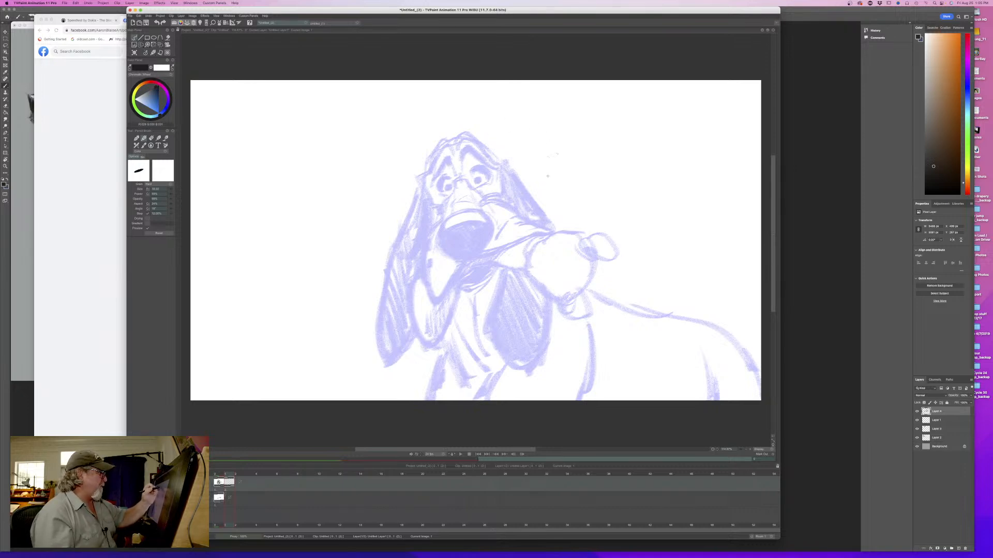
{"action": "mouse_move", "coordinate": [551, 155]}
{"action": "left_mouse_down"}
{"action": "mouse_move", "coordinate": [525, 193]}
{"action": "mouse_move", "coordinate": [548, 148]}
{"action": "mouse_move", "coordinate": [513, 130]}
{"action": "mouse_move", "coordinate": [512, 111]}
{"action": "mouse_move", "coordinate": [536, 122]}
{"action": "left_mouse_up"}
{"action": "key", "text": "Left"}
{"action": "key", "text": "Right"}
{"action": "key", "text": "Left"}
{"action": "key", "text": "Right"}
{"action": "key", "text": "Left"}
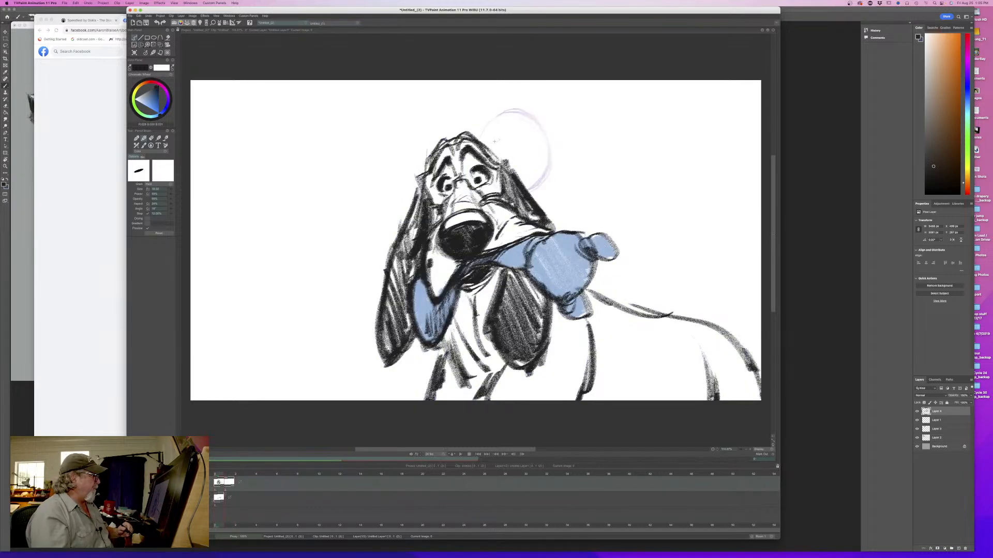
{"action": "key", "text": "Right"}
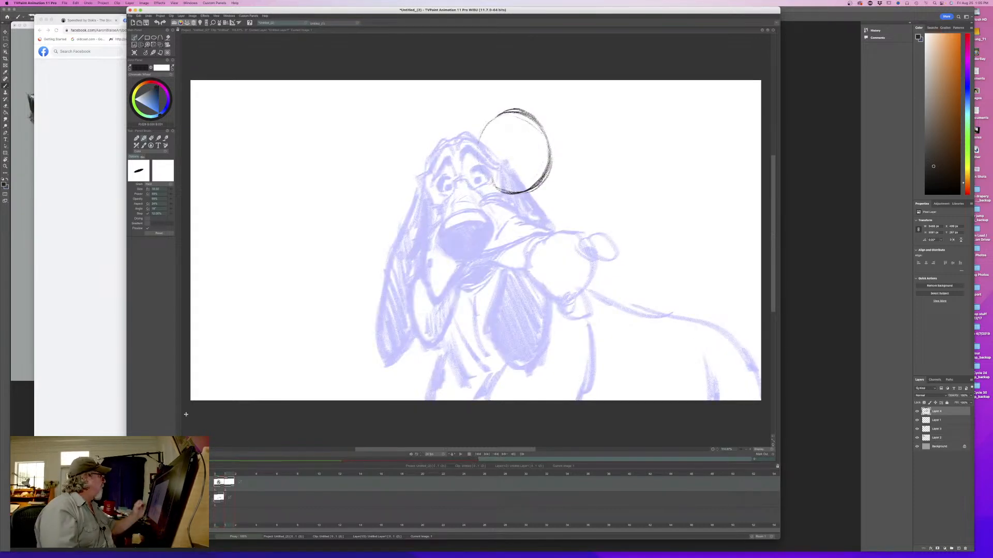
- Lower the light table opacity of the adjacent frames and compare the two drawings by flipping between them
{"action": "left_click", "coordinate": [201, 23]}
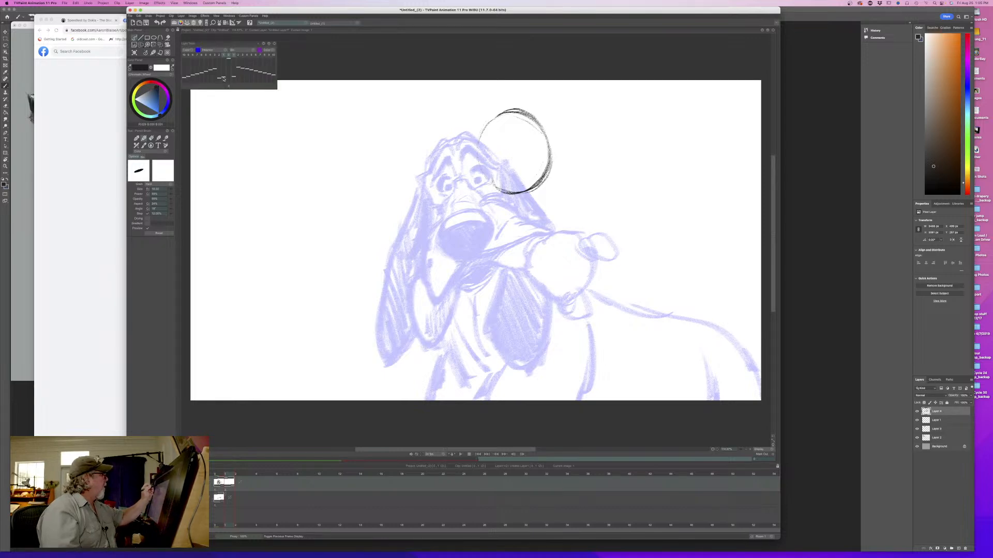
{"action": "left_click_drag", "start_coordinate": [223, 79], "coordinate": [233, 78]}
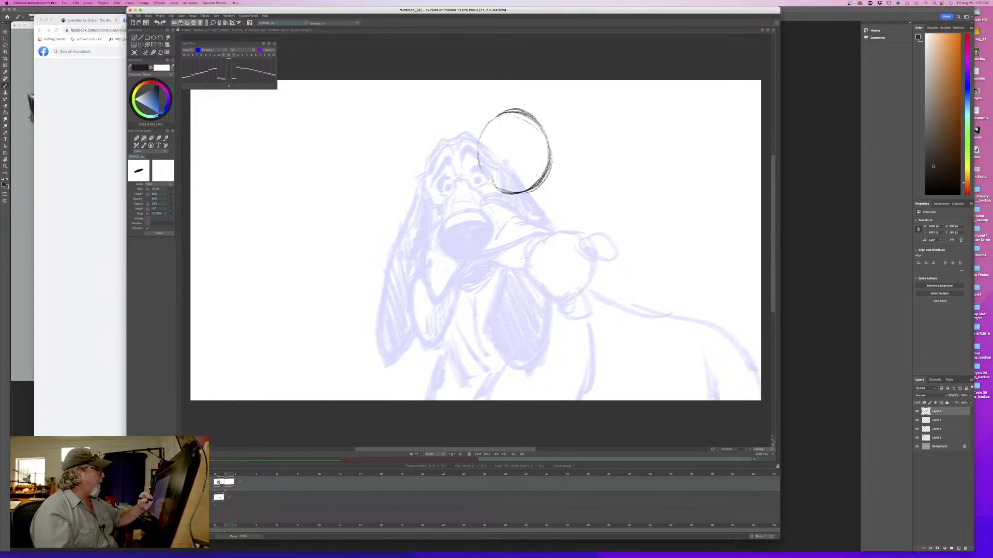
{"action": "left_click", "coordinate": [274, 44]}
{"action": "key", "text": "Left"}
{"action": "key", "text": "Right"}
{"action": "key", "text": "Left"}
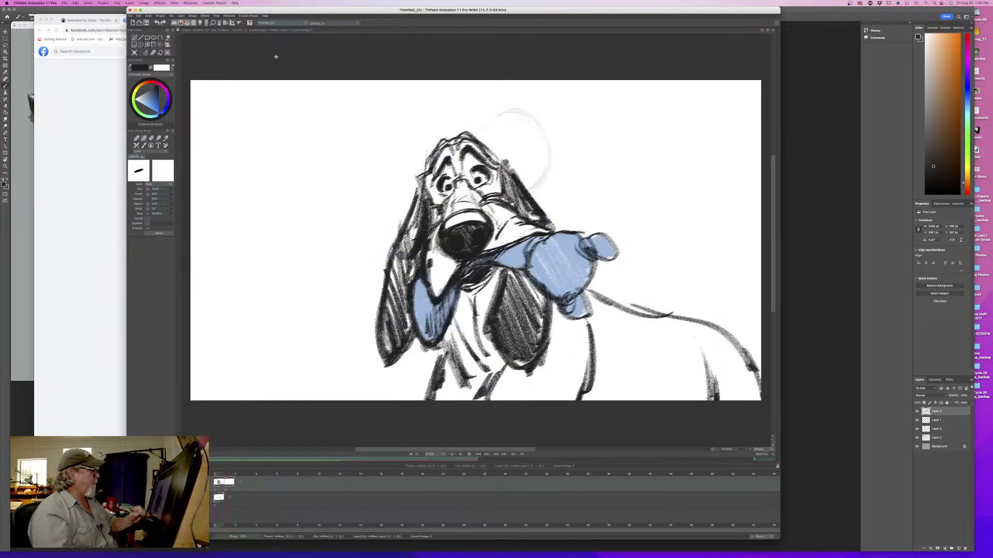
{"action": "key", "text": "Right"}
- Sketch the muzzle bridge and nose below the head circle, checking the placement against the first drawing
{"action": "mouse_move", "coordinate": [542, 151]}
{"action": "left_mouse_down"}
{"action": "mouse_move", "coordinate": [499, 151]}
{"action": "mouse_move", "coordinate": [510, 216]}
{"action": "mouse_move", "coordinate": [487, 214]}
{"action": "mouse_move", "coordinate": [527, 202]}
{"action": "mouse_move", "coordinate": [495, 239]}
{"action": "left_mouse_up"}
{"action": "key", "text": "Left"}
{"action": "key", "text": "Right"}
{"action": "key", "text": "Left"}
{"action": "key", "text": "Right"}
{"action": "left_click_drag", "start_coordinate": [524, 176], "coordinate": [501, 181]}
{"action": "mouse_move", "coordinate": [516, 180]}
{"action": "left_mouse_down"}
{"action": "mouse_move", "coordinate": [500, 185]}
{"action": "mouse_move", "coordinate": [519, 154]}
{"action": "mouse_move", "coordinate": [526, 197]}
{"action": "left_mouse_up"}
{"action": "key", "text": "Left"}
{"action": "key", "text": "Right"}
{"action": "key", "text": "Left"}
{"action": "key", "text": "Right"}
- Refine the muzzle top and shade the large nose dark, leaving a small highlight
{"action": "mouse_move", "coordinate": [510, 161]}
{"action": "left_mouse_down"}
{"action": "mouse_move", "coordinate": [482, 198]}
{"action": "mouse_move", "coordinate": [492, 216]}
{"action": "left_mouse_up"}
{"action": "mouse_move", "coordinate": [523, 204]}
{"action": "left_mouse_down"}
{"action": "mouse_move", "coordinate": [478, 212]}
{"action": "mouse_move", "coordinate": [496, 242]}
{"action": "left_mouse_up"}
{"action": "mouse_move", "coordinate": [529, 213]}
{"action": "left_mouse_down"}
{"action": "mouse_move", "coordinate": [515, 237]}
{"action": "mouse_move", "coordinate": [494, 236]}
{"action": "mouse_move", "coordinate": [489, 224]}
{"action": "left_mouse_up"}
{"action": "key", "text": "Left"}
{"action": "key", "text": "Right"}
{"action": "key", "text": "Left"}
{"action": "key", "text": "Right"}
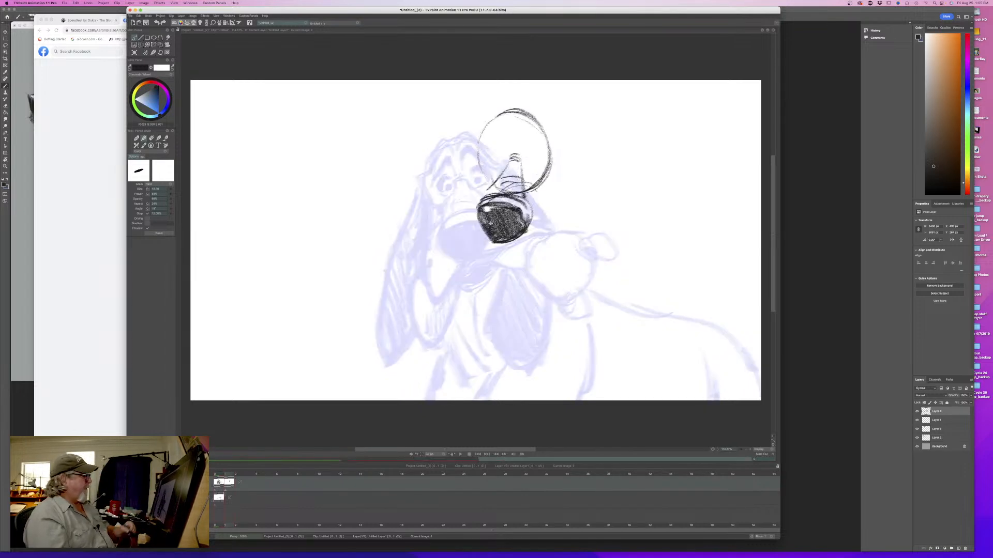
- Sketch the cheek line right of the nose and the long muzzle side sweeping down to the left
{"action": "left_click_drag", "start_coordinate": [531, 190], "coordinate": [553, 225]}
{"action": "key", "text": "Left"}
{"action": "key", "text": "Right"}
{"action": "mouse_move", "coordinate": [479, 190]}
{"action": "left_mouse_down"}
{"action": "mouse_move", "coordinate": [436, 243]}
{"action": "mouse_move", "coordinate": [443, 270]}
{"action": "left_mouse_up"}
{"action": "key", "text": "Left"}
{"action": "key", "text": "Right"}
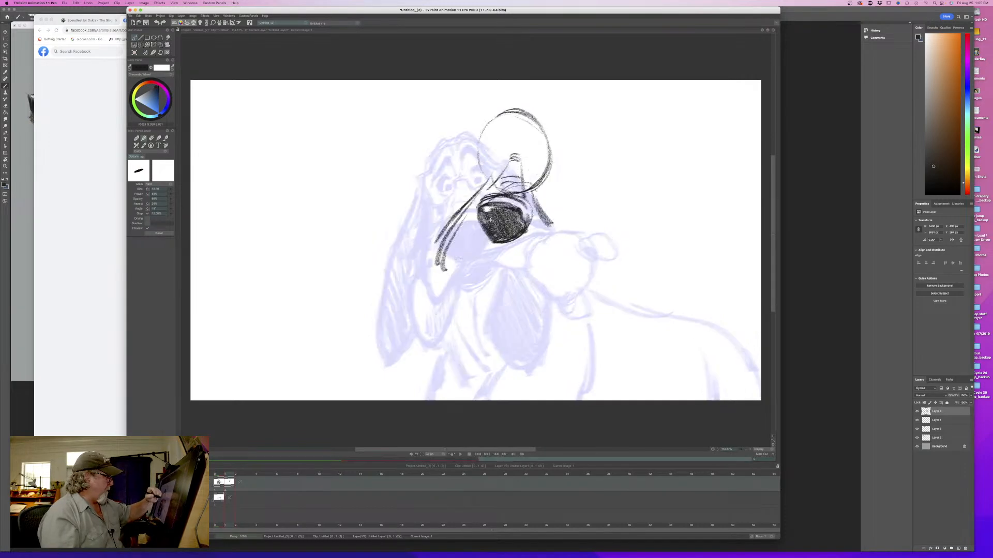
- Draw the lower muzzle edge from beneath the nose to the mouth corner and add an inner cheek line
{"action": "left_click_drag", "start_coordinate": [505, 242], "coordinate": [450, 277]}
{"action": "left_click_drag", "start_coordinate": [459, 227], "coordinate": [445, 256]}
{"action": "key", "text": "Left"}
{"action": "key", "text": "Right"}
{"action": "key", "text": "Left"}
{"action": "key", "text": "Right"}
{"action": "key", "text": "Left"}
{"action": "key", "text": "Right"}
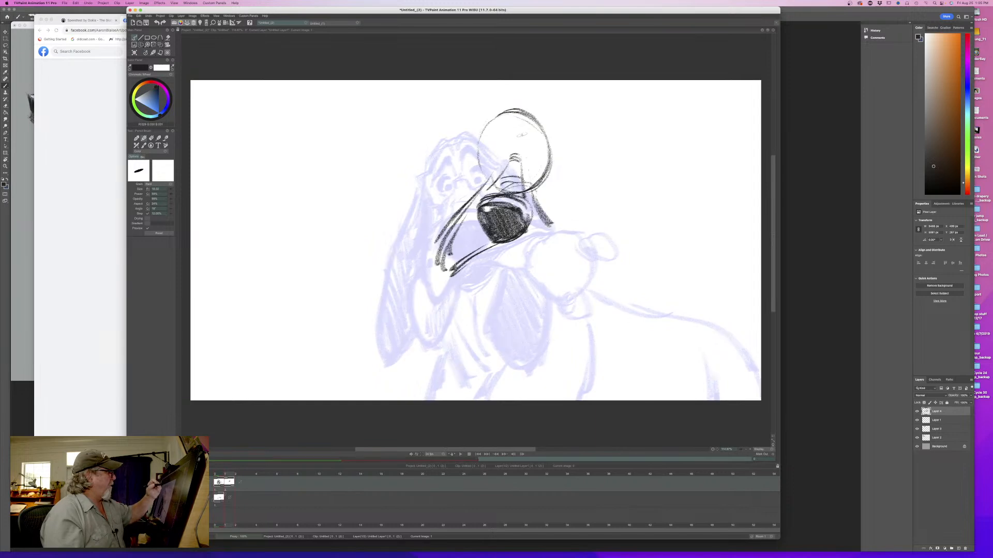
- Sketch the two arched brow shapes inside the head circle
{"action": "mouse_move", "coordinate": [501, 127]}
{"action": "left_mouse_down"}
{"action": "mouse_move", "coordinate": [510, 151]}
{"action": "mouse_move", "coordinate": [487, 148]}
{"action": "mouse_move", "coordinate": [524, 124]}
{"action": "left_mouse_up"}
{"action": "left_click_drag", "start_coordinate": [528, 128], "coordinate": [543, 156]}
{"action": "key", "text": "Left"}
{"action": "key", "text": "Right"}
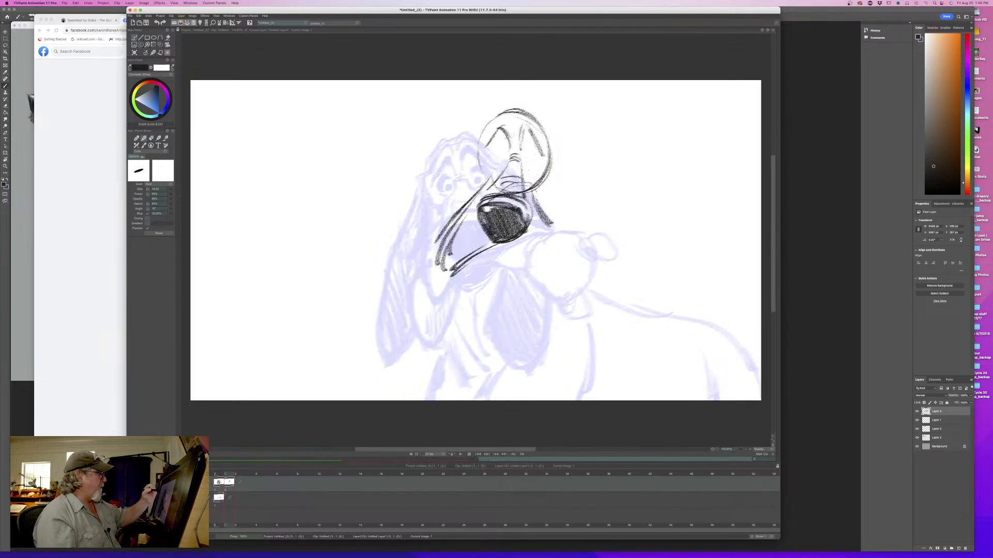
- Draw the long left ear trailing from the head down to its rounded tip
{"action": "left_click_drag", "start_coordinate": [484, 129], "coordinate": [411, 220]}
{"action": "left_click_drag", "start_coordinate": [455, 176], "coordinate": [411, 231]}
{"action": "left_click_drag", "start_coordinate": [440, 190], "coordinate": [381, 284]}
{"action": "mouse_move", "coordinate": [437, 204]}
{"action": "left_mouse_down"}
{"action": "mouse_move", "coordinate": [386, 297]}
{"action": "mouse_move", "coordinate": [406, 293]}
{"action": "mouse_move", "coordinate": [410, 247]}
{"action": "left_mouse_up"}
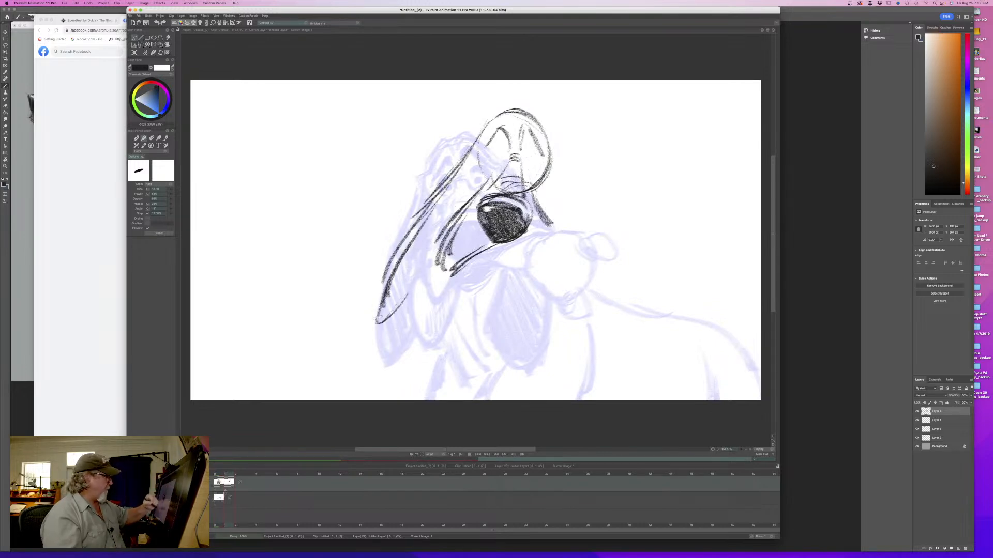
{"action": "key", "text": "Left"}
{"action": "key", "text": "Right"}
{"action": "key", "text": "Left"}
{"action": "key", "text": "Right"}
- Draw the right side of the head, from the top of the skull down to the cheek
{"action": "left_click_drag", "start_coordinate": [543, 159], "coordinate": [556, 216]}
{"action": "mouse_move", "coordinate": [548, 118]}
{"action": "left_mouse_down"}
{"action": "mouse_move", "coordinate": [547, 179]}
{"action": "mouse_move", "coordinate": [549, 154]}
{"action": "left_mouse_up"}
{"action": "key", "text": "Left"}
{"action": "key", "text": "Right"}
{"action": "key", "text": "Left"}
{"action": "key", "text": "Right"}
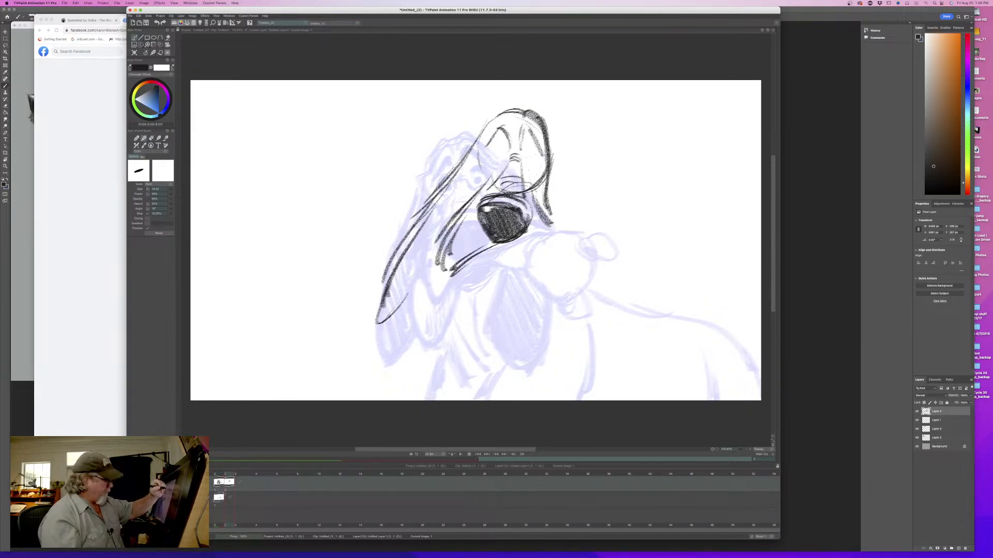
- Darken the brow arches and reinforce the upper head outline
{"action": "mouse_move", "coordinate": [523, 138]}
{"action": "left_mouse_down"}
{"action": "mouse_move", "coordinate": [533, 123]}
{"action": "mouse_move", "coordinate": [543, 155]}
{"action": "left_mouse_up"}
{"action": "mouse_move", "coordinate": [531, 127]}
{"action": "left_mouse_down"}
{"action": "mouse_move", "coordinate": [541, 154]}
{"action": "mouse_move", "coordinate": [535, 126]}
{"action": "mouse_move", "coordinate": [511, 147]}
{"action": "mouse_move", "coordinate": [502, 125]}
{"action": "left_mouse_up"}
{"action": "mouse_move", "coordinate": [480, 152]}
{"action": "left_mouse_down"}
{"action": "mouse_move", "coordinate": [500, 125]}
{"action": "mouse_move", "coordinate": [484, 139]}
{"action": "left_mouse_up"}
{"action": "mouse_move", "coordinate": [506, 115]}
{"action": "left_mouse_down"}
{"action": "mouse_move", "coordinate": [482, 147]}
{"action": "mouse_move", "coordinate": [508, 115]}
{"action": "mouse_move", "coordinate": [488, 134]}
{"action": "left_mouse_up"}
{"action": "key", "text": "Left"}
{"action": "key", "text": "Right"}
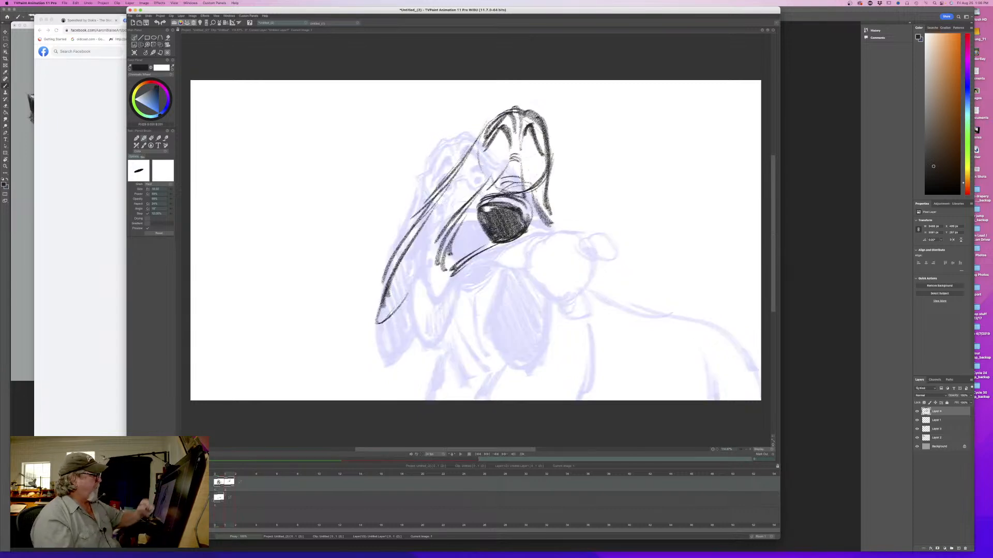
- Draw the dog's closed eyelids beneath the brows
{"action": "mouse_move", "coordinate": [525, 166]}
{"action": "left_mouse_down"}
{"action": "mouse_move", "coordinate": [543, 164]}
{"action": "mouse_move", "coordinate": [540, 151]}
{"action": "mouse_move", "coordinate": [504, 162]}
{"action": "left_mouse_up"}
{"action": "key", "text": "Left"}
{"action": "key", "text": "Right"}
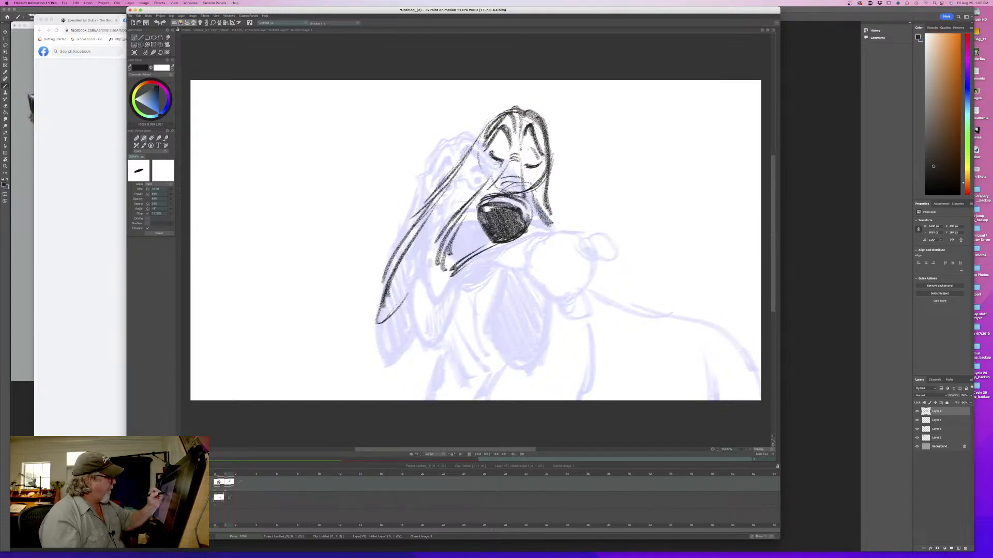
{"action": "key", "text": "Left"}
{"action": "key", "text": "Right"}
- Strengthen the closed eyes and compare the expression with the first drawing
{"action": "mouse_move", "coordinate": [499, 137]}
{"action": "left_mouse_down"}
{"action": "mouse_move", "coordinate": [508, 149]}
{"action": "mouse_move", "coordinate": [498, 160]}
{"action": "mouse_move", "coordinate": [525, 168]}
{"action": "left_mouse_up"}
{"action": "key", "text": "Left"}
{"action": "key", "text": "Right"}
{"action": "key", "text": "Left"}
{"action": "key", "text": "Right"}
{"action": "key", "text": "Left"}
{"action": "key", "text": "Right"}
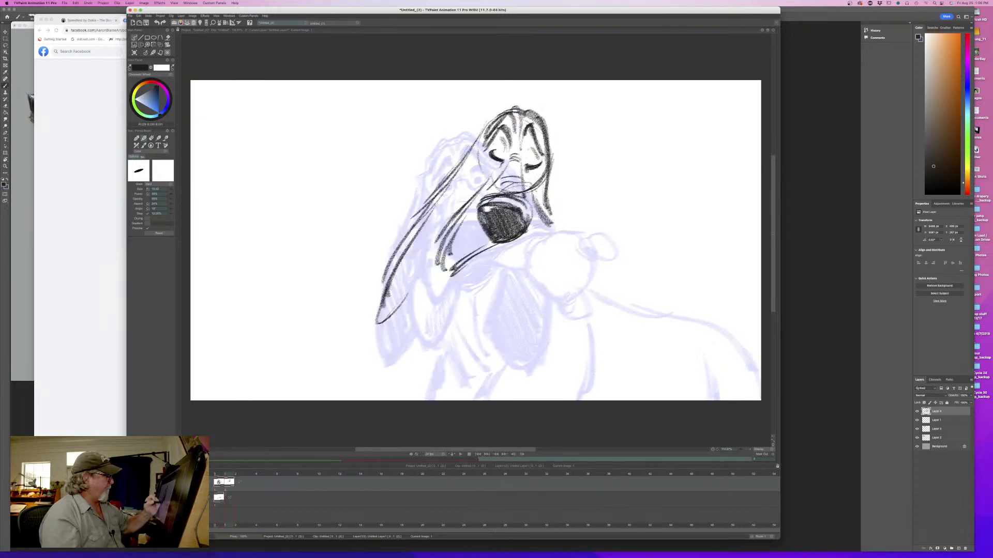
{"action": "key", "text": "Left"}
{"action": "key", "text": "Right"}
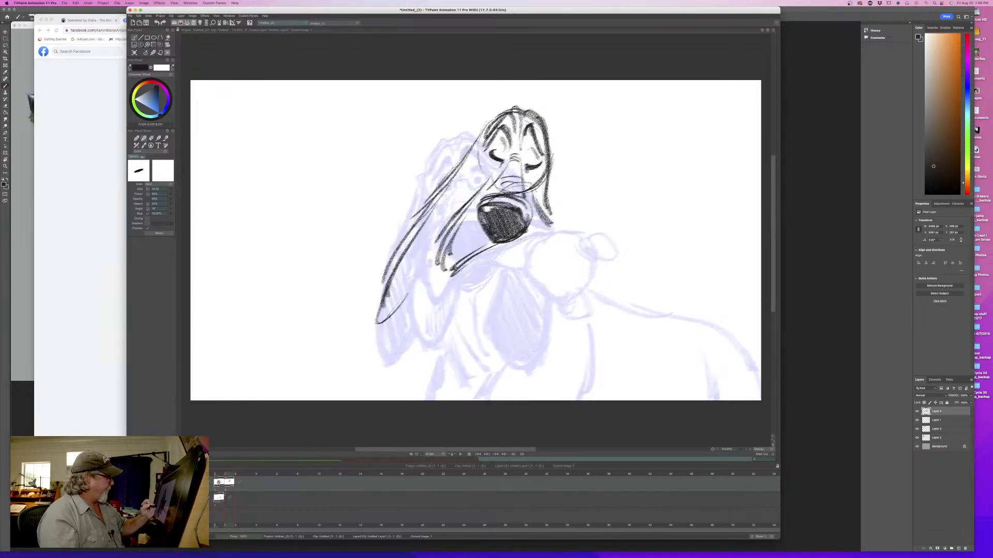
- Draw the hanging loop below the left side of the muzzle, with a heavy outline and inner shading strokes
{"action": "left_click_drag", "start_coordinate": [432, 260], "coordinate": [420, 301]}
{"action": "mouse_move", "coordinate": [429, 266]}
{"action": "left_mouse_down"}
{"action": "mouse_move", "coordinate": [425, 310]}
{"action": "mouse_move", "coordinate": [450, 298]}
{"action": "left_mouse_up"}
{"action": "left_click_drag", "start_coordinate": [462, 275], "coordinate": [424, 316]}
{"action": "left_click_drag", "start_coordinate": [426, 269], "coordinate": [423, 325]}
{"action": "left_click_drag", "start_coordinate": [455, 294], "coordinate": [425, 327]}
{"action": "key", "text": "Left"}
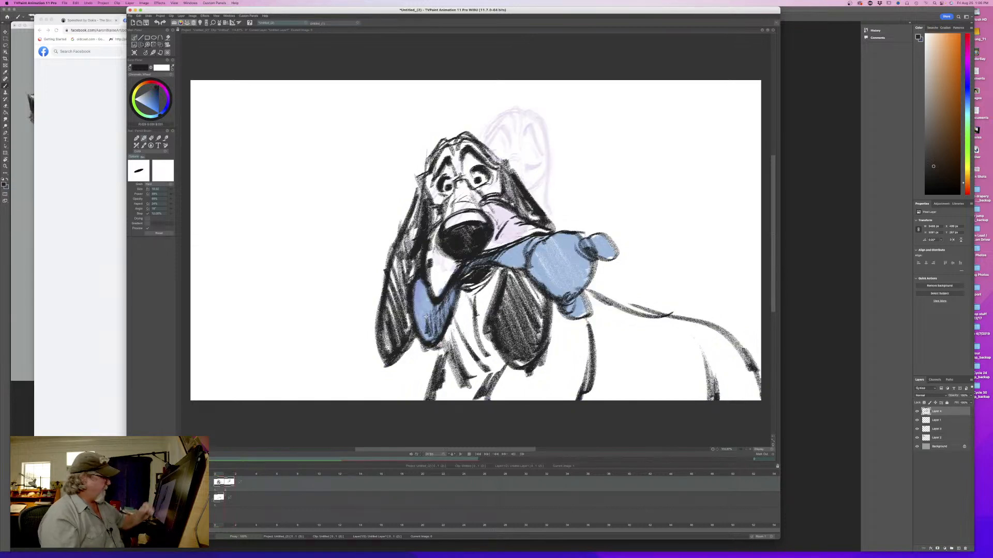
{"action": "key", "text": "Right"}
{"action": "key", "text": "Left"}
{"action": "key", "text": "Right"}
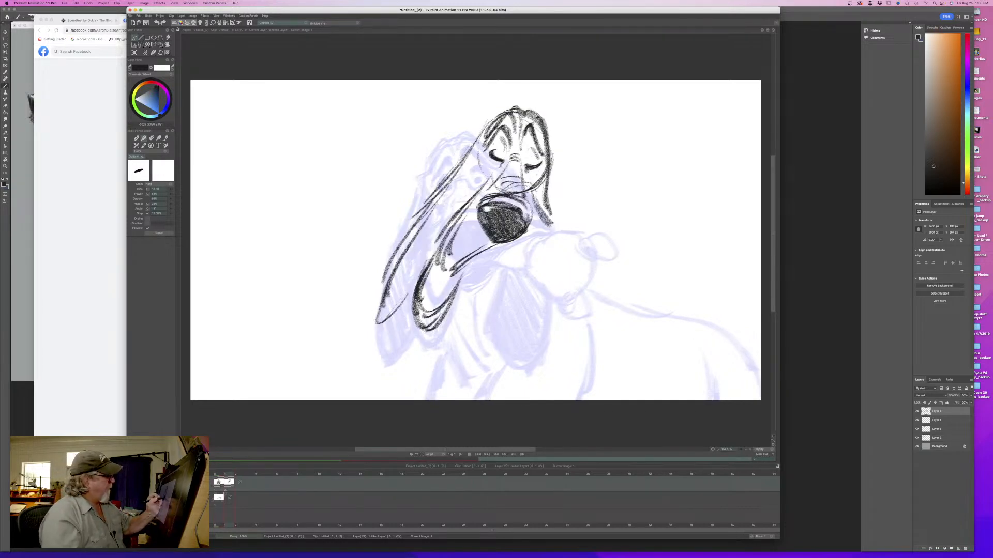
{"action": "key", "text": "Left"}
{"action": "key", "text": "Right"}
- Sketch the upper contour of the rounded shape right of the muzzle, including its small end knob
{"action": "left_click_drag", "start_coordinate": [586, 288], "coordinate": [600, 279]}
{"action": "mouse_move", "coordinate": [578, 230]}
{"action": "left_mouse_down"}
{"action": "mouse_move", "coordinate": [586, 288]}
{"action": "mouse_move", "coordinate": [551, 236]}
{"action": "mouse_move", "coordinate": [615, 261]}
{"action": "mouse_move", "coordinate": [594, 241]}
{"action": "mouse_move", "coordinate": [589, 254]}
{"action": "mouse_move", "coordinate": [554, 235]}
{"action": "left_mouse_up"}
{"action": "key", "text": "Left"}
{"action": "key", "text": "Right"}
{"action": "key", "text": "Left"}
{"action": "key", "text": "Right"}
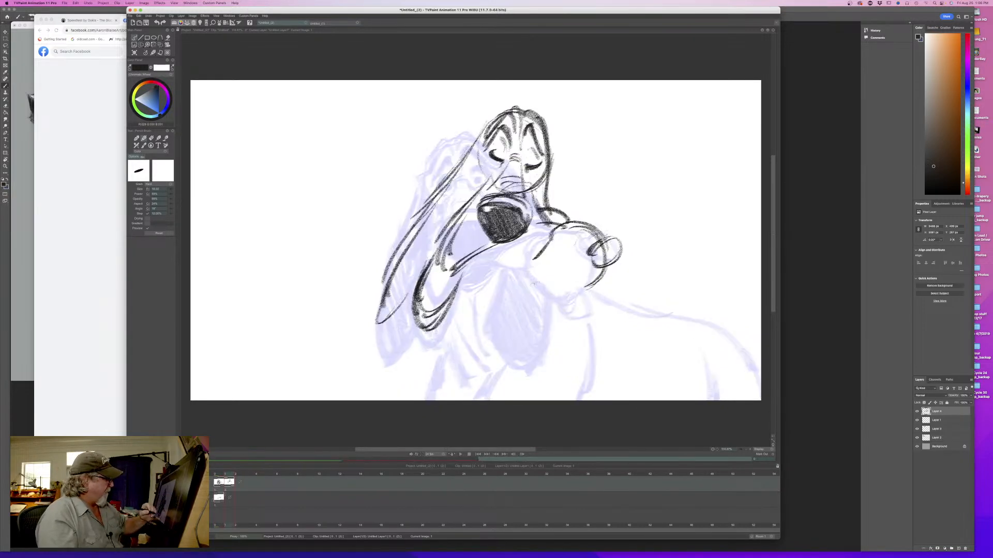
- Close the bottom of the rounded shape and add the small shaded flap beneath it
{"action": "left_click_drag", "start_coordinate": [539, 278], "coordinate": [557, 291]}
{"action": "mouse_move", "coordinate": [548, 271]}
{"action": "left_mouse_down"}
{"action": "mouse_move", "coordinate": [582, 285]}
{"action": "mouse_move", "coordinate": [568, 294]}
{"action": "mouse_move", "coordinate": [588, 312]}
{"action": "left_mouse_up"}
{"action": "key", "text": "Left"}
{"action": "key", "text": "Right"}
{"action": "key", "text": "Left"}
{"action": "key", "text": "Right"}
{"action": "key", "text": "Left"}
{"action": "key", "text": "Right"}
- Redraw the outline of the knob at the right end of the rounded shape
{"action": "left_click_drag", "start_coordinate": [598, 266], "coordinate": [621, 235]}
{"action": "key", "text": "Left"}
{"action": "key", "text": "Right"}
{"action": "key", "text": "Left"}
{"action": "key", "text": "Right"}
{"action": "key", "text": "Left"}
{"action": "key", "text": "Right"}
- Draw the lower mouth line joining the muzzle to the rounded shape
{"action": "mouse_move", "coordinate": [528, 267]}
{"action": "left_mouse_down"}
{"action": "mouse_move", "coordinate": [473, 261]}
{"action": "mouse_move", "coordinate": [532, 270]}
{"action": "left_mouse_up"}
{"action": "key", "text": "Left"}
{"action": "key", "text": "Right"}
{"action": "key", "text": "Left"}
{"action": "key", "text": "Right"}
{"action": "key", "text": "Left"}
{"action": "key", "text": "Right"}
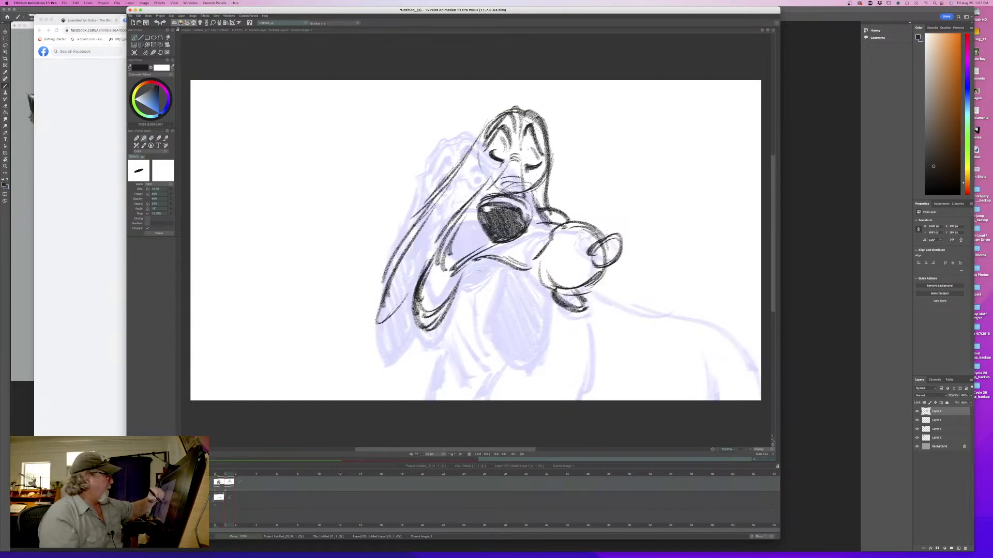
- Refine the end knob of the rounded shape with a pointed upper tip
{"action": "mouse_move", "coordinate": [599, 247]}
{"action": "left_mouse_down"}
{"action": "mouse_move", "coordinate": [613, 237]}
{"action": "mouse_move", "coordinate": [600, 266]}
{"action": "left_mouse_up"}
{"action": "key", "text": "Left"}
{"action": "key", "text": "Right"}
{"action": "key", "text": "Left"}
{"action": "key", "text": "Right"}
- Fill in the dark area under the mouth line and check it against the first drawing
{"action": "left_click_drag", "start_coordinate": [498, 264], "coordinate": [465, 271]}
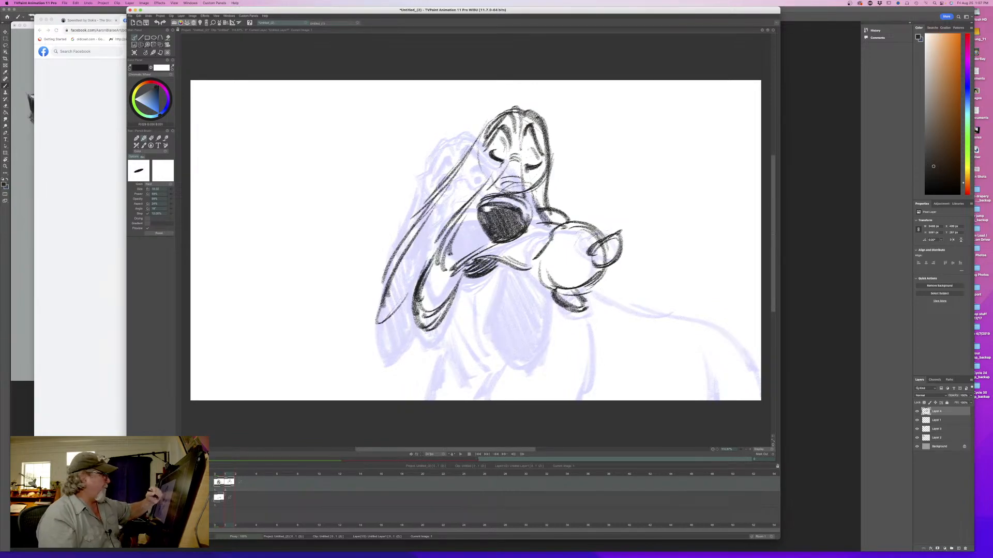
{"action": "key", "text": "Left"}
{"action": "key", "text": "Right"}
{"action": "key", "text": "Left"}
{"action": "key", "text": "Right"}
{"action": "key", "text": "Left"}
{"action": "key", "text": "Right"}
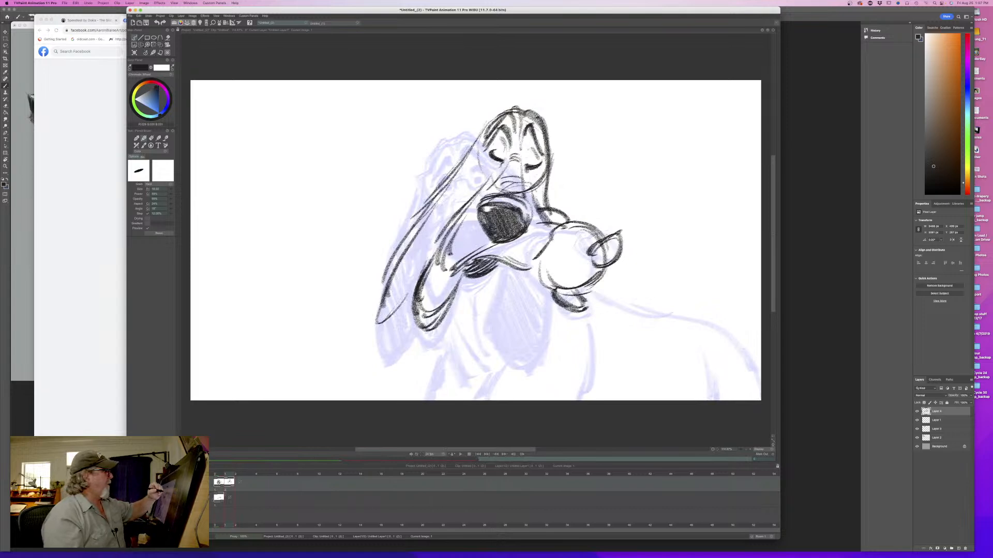
- Thicken the top head contours and draw the base of the left ear beside the eye
{"action": "left_click_drag", "start_coordinate": [535, 120], "coordinate": [547, 147]}
{"action": "mouse_move", "coordinate": [507, 114]}
{"action": "left_mouse_down"}
{"action": "mouse_move", "coordinate": [516, 127]}
{"action": "mouse_move", "coordinate": [480, 127]}
{"action": "mouse_move", "coordinate": [471, 184]}
{"action": "mouse_move", "coordinate": [475, 159]}
{"action": "left_mouse_up"}
{"action": "key", "text": "Left"}
{"action": "key", "text": "Right"}
{"action": "left_click_drag", "start_coordinate": [477, 170], "coordinate": [472, 185]}
{"action": "key", "text": "Left"}
{"action": "key", "text": "Right"}
- Darken the long left ear with heavy strokes down to its tip
{"action": "left_click_drag", "start_coordinate": [468, 151], "coordinate": [401, 250]}
{"action": "left_click_drag", "start_coordinate": [433, 208], "coordinate": [374, 321]}
{"action": "key", "text": "Left"}
{"action": "key", "text": "Right"}
- Draw the chest line from below the hanging loop to the bottom edge of the canvas
{"action": "left_click_drag", "start_coordinate": [441, 327], "coordinate": [421, 401]}
{"action": "key", "text": "Left"}
{"action": "key", "text": "Right"}
- Draw the dog's back contour from behind the rounded shape to the lower right canvas edge with thick strokes
{"action": "mouse_move", "coordinate": [597, 289]}
{"action": "left_mouse_down"}
{"action": "mouse_move", "coordinate": [636, 320]}
{"action": "mouse_move", "coordinate": [696, 331]}
{"action": "mouse_move", "coordinate": [751, 400]}
{"action": "left_mouse_up"}
{"action": "left_click_drag", "start_coordinate": [734, 360], "coordinate": [753, 399]}
{"action": "left_click_drag", "start_coordinate": [718, 344], "coordinate": [757, 400]}
{"action": "left_click_drag", "start_coordinate": [685, 333], "coordinate": [747, 377]}
{"action": "mouse_move", "coordinate": [638, 322]}
{"action": "left_mouse_down"}
{"action": "mouse_move", "coordinate": [705, 335]}
{"action": "mouse_move", "coordinate": [589, 298]}
{"action": "left_mouse_up"}
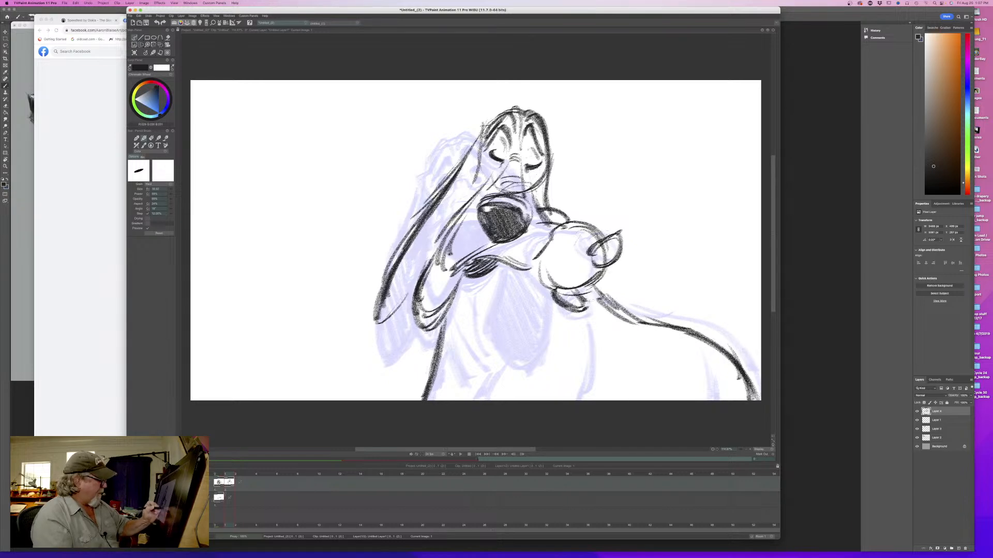
{"action": "key", "text": "Left"}
{"action": "key", "text": "Right"}
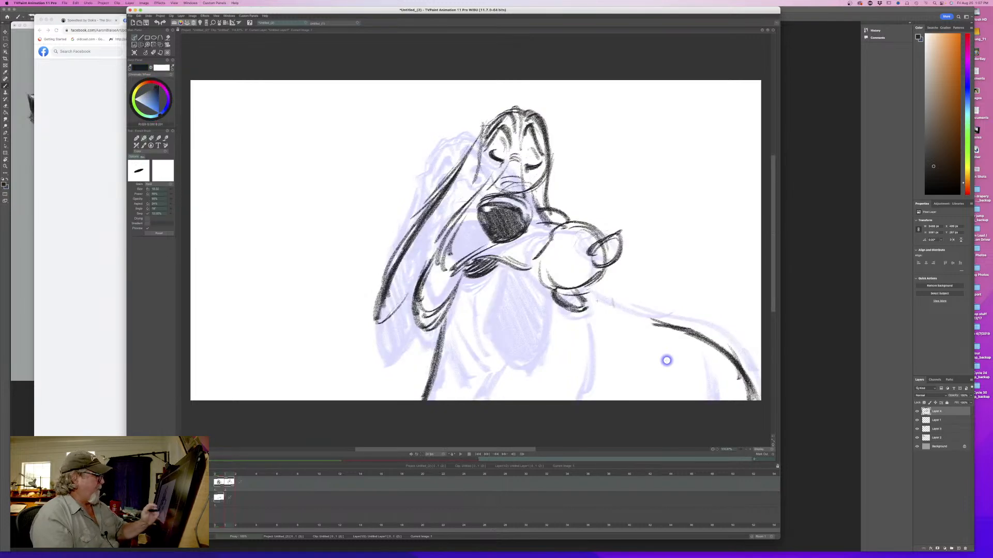
- Draw the back line from the rounded shape toward the rump, plus the hind-leg line and front-leg line, checking against the previous drawing
{"action": "mouse_move", "coordinate": [579, 299]}
{"action": "left_mouse_down"}
{"action": "mouse_move", "coordinate": [652, 325]}
{"action": "mouse_move", "coordinate": [743, 383]}
{"action": "left_mouse_up"}
{"action": "left_click_drag", "start_coordinate": [668, 341], "coordinate": [709, 401]}
{"action": "left_click_drag", "start_coordinate": [582, 320], "coordinate": [574, 409]}
{"action": "key", "text": "Left"}
{"action": "key", "text": "Right"}
{"action": "key", "text": "Left"}
{"action": "key", "text": "Right"}
- Sketch the hanging neck folds below the dog's mouth and compare them with the first drawing
{"action": "mouse_move", "coordinate": [476, 292]}
{"action": "left_mouse_down"}
{"action": "mouse_move", "coordinate": [463, 344]}
{"action": "mouse_move", "coordinate": [471, 366]}
{"action": "left_mouse_up"}
{"action": "left_click_drag", "start_coordinate": [461, 330], "coordinate": [451, 357]}
{"action": "left_click_drag", "start_coordinate": [464, 299], "coordinate": [451, 351]}
{"action": "key", "text": "Left"}
{"action": "key", "text": "Right"}
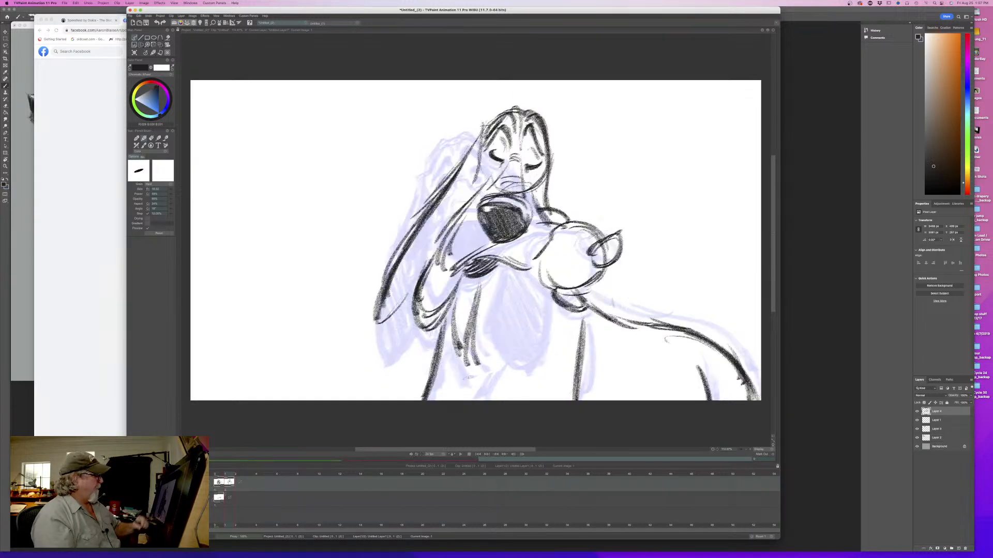
- Darken the head's contour beside the closed eye and draw the near edge of the hanging ear below the mouth
{"action": "mouse_move", "coordinate": [550, 170]}
{"action": "left_mouse_down"}
{"action": "mouse_move", "coordinate": [544, 214]}
{"action": "mouse_move", "coordinate": [541, 206]}
{"action": "left_mouse_up"}
{"action": "key", "text": "Left"}
{"action": "key", "text": "Right"}
{"action": "left_click_drag", "start_coordinate": [500, 277], "coordinate": [487, 313]}
{"action": "key", "text": "Left"}
{"action": "key", "text": "Right"}
{"action": "left_click_drag", "start_coordinate": [502, 269], "coordinate": [478, 330]}
{"action": "left_click_drag", "start_coordinate": [501, 277], "coordinate": [480, 347]}
{"action": "key", "text": "Left"}
{"action": "key", "text": "Right"}
- Close the hanging ear below the mouth with its far edge and rounded tip, thickening the outline
{"action": "mouse_move", "coordinate": [547, 291]}
{"action": "left_mouse_down"}
{"action": "mouse_move", "coordinate": [534, 365]}
{"action": "mouse_move", "coordinate": [484, 315]}
{"action": "mouse_move", "coordinate": [506, 365]}
{"action": "left_mouse_up"}
{"action": "key", "text": "Left"}
{"action": "key", "text": "Right"}
{"action": "left_click_drag", "start_coordinate": [485, 313], "coordinate": [529, 369]}
{"action": "left_click_drag", "start_coordinate": [540, 325], "coordinate": [512, 371]}
{"action": "key", "text": "Left"}
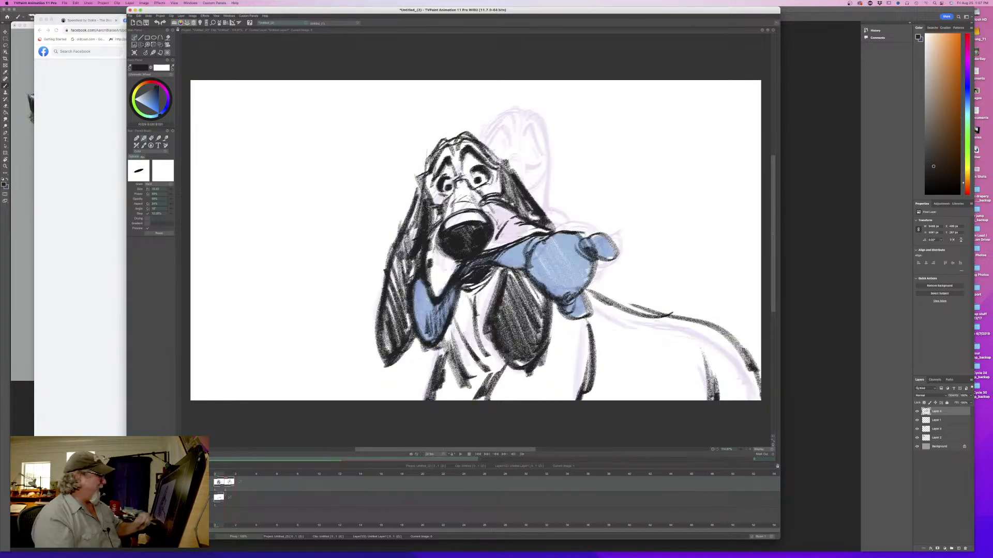
{"action": "key", "text": "Right"}
{"action": "key", "text": "Left"}
{"action": "key", "text": "Right"}
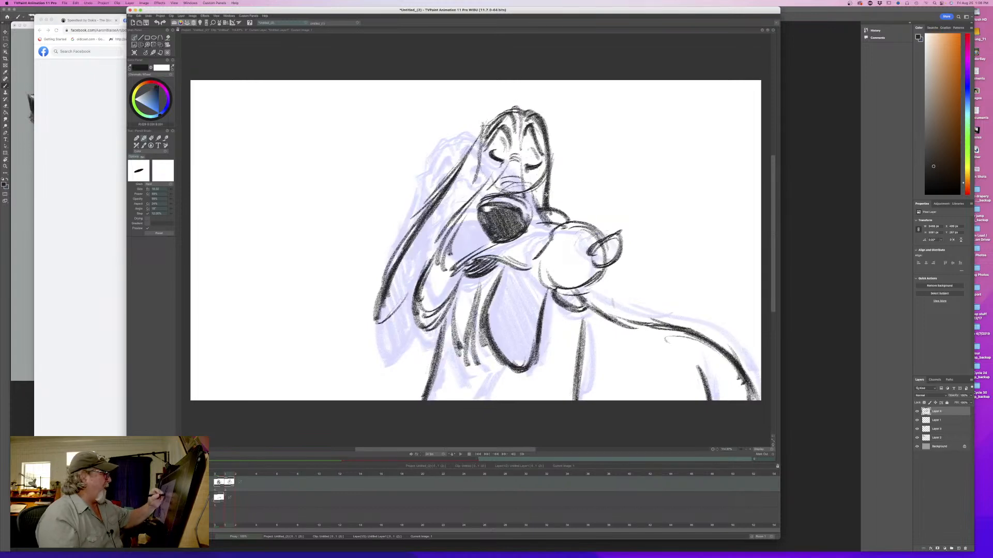
{"action": "left_click_drag", "start_coordinate": [543, 295], "coordinate": [533, 328]}
{"action": "key", "text": "Left"}
{"action": "key", "text": "Right"}
- Thicken the rounded shape's edge nearest the mouth and the line running from it to the muzzle
{"action": "left_click_drag", "start_coordinate": [545, 242], "coordinate": [533, 285]}
{"action": "left_click_drag", "start_coordinate": [555, 267], "coordinate": [533, 289]}
{"action": "key", "text": "Left"}
{"action": "key", "text": "Right"}
{"action": "key", "text": "Left"}
{"action": "key", "text": "Right"}
{"action": "left_click_drag", "start_coordinate": [563, 224], "coordinate": [519, 243]}
{"action": "left_click_drag", "start_coordinate": [555, 228], "coordinate": [499, 246]}
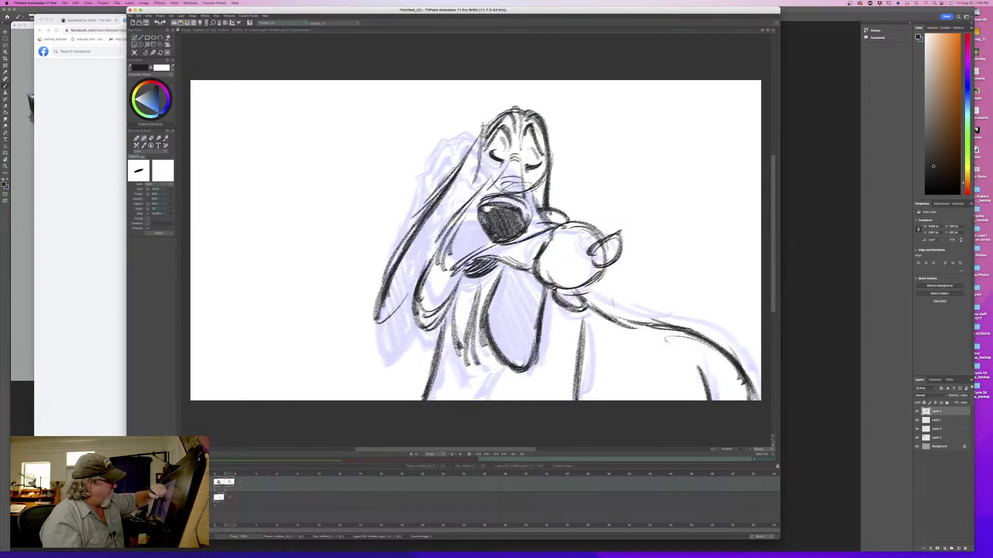
- Erase overlapping lines where the small bump meets the rounded shape, and brush in the contour beside the nose
{"action": "key", "text": "e"}
{"action": "mouse_move", "coordinate": [552, 219]}
{"action": "left_mouse_down"}
{"action": "mouse_move", "coordinate": [525, 234]}
{"action": "mouse_move", "coordinate": [576, 221]}
{"action": "left_mouse_up"}
{"action": "key", "text": "Left"}
{"action": "key", "text": "Right"}
{"action": "key", "text": "Left"}
{"action": "key", "text": "Right"}
{"action": "key", "text": "b"}
{"action": "left_click_drag", "start_coordinate": [524, 194], "coordinate": [542, 208]}
{"action": "key", "text": "Left"}
{"action": "key", "text": "Right"}
- Strengthen the cheek line descending from the eye and the mouth line at the corner of the muzzle
{"action": "left_click_drag", "start_coordinate": [480, 190], "coordinate": [441, 260]}
{"action": "key", "text": "Left"}
{"action": "key", "text": "Right"}
{"action": "left_click_drag", "start_coordinate": [493, 239], "coordinate": [435, 279]}
{"action": "left_click_drag", "start_coordinate": [451, 244], "coordinate": [437, 274]}
{"action": "key", "text": "Left"}
{"action": "key", "text": "Right"}
{"action": "key", "text": "Left"}
{"action": "key", "text": "Right"}
{"action": "key", "text": "Left"}
{"action": "key", "text": "Right"}
- Shade the long left ear with diagonal hatching from the head down to its tip
{"action": "mouse_move", "coordinate": [489, 151]}
{"action": "left_mouse_down"}
{"action": "mouse_move", "coordinate": [505, 162]}
{"action": "mouse_move", "coordinate": [453, 222]}
{"action": "left_mouse_up"}
{"action": "key", "text": "Left"}
{"action": "key", "text": "Right"}
{"action": "key", "text": "Left"}
{"action": "key", "text": "Right"}
{"action": "mouse_move", "coordinate": [458, 181]}
{"action": "left_mouse_down"}
{"action": "mouse_move", "coordinate": [435, 241]}
{"action": "mouse_move", "coordinate": [422, 250]}
{"action": "mouse_move", "coordinate": [412, 234]}
{"action": "mouse_move", "coordinate": [408, 287]}
{"action": "left_mouse_up"}
{"action": "mouse_move", "coordinate": [417, 248]}
{"action": "left_mouse_down"}
{"action": "mouse_move", "coordinate": [398, 294]}
{"action": "mouse_move", "coordinate": [382, 329]}
{"action": "left_mouse_up"}
{"action": "key", "text": "Left"}
{"action": "key", "text": "Right"}
- Fill the hanging ear below the mouth with dense diagonal hatching
{"action": "left_click_drag", "start_coordinate": [542, 272], "coordinate": [494, 333]}
{"action": "left_click_drag", "start_coordinate": [530, 290], "coordinate": [489, 361]}
{"action": "left_click_drag", "start_coordinate": [517, 318], "coordinate": [499, 367]}
{"action": "key", "text": "Left"}
{"action": "key", "text": "Right"}
{"action": "key", "text": "Left"}
{"action": "key", "text": "Right"}
{"action": "key", "text": "Left"}
{"action": "key", "text": "Right"}
- Reinforce the neck fold under the jaw and flip between the two drawings to check the motion
{"action": "mouse_move", "coordinate": [461, 309]}
{"action": "left_mouse_down"}
{"action": "mouse_move", "coordinate": [449, 365]}
{"action": "mouse_move", "coordinate": [465, 364]}
{"action": "left_mouse_up"}
{"action": "key", "text": "Left"}
{"action": "key", "text": "Right"}
{"action": "key", "text": "Left"}
{"action": "key", "text": "Right"}
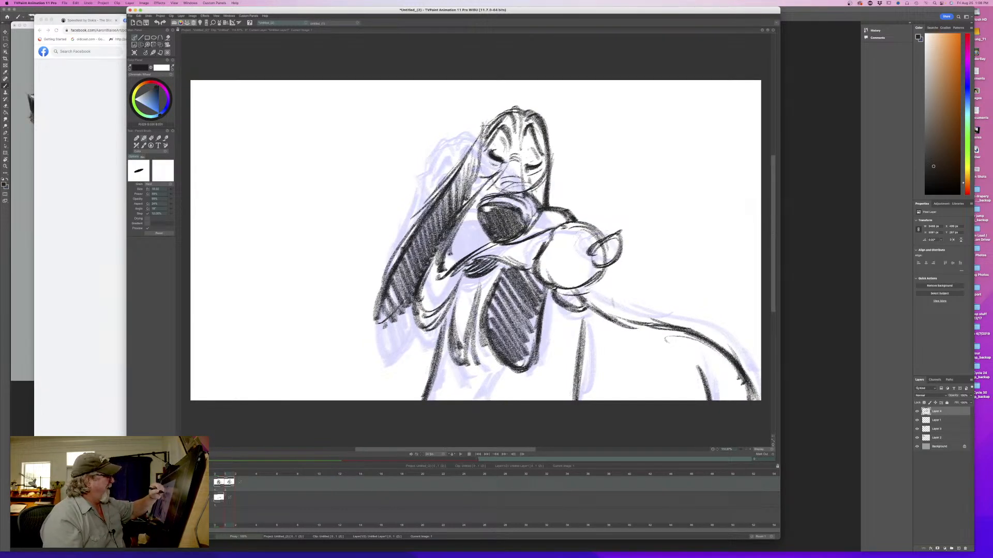
{"action": "key", "text": "Left"}
{"action": "key", "text": "Right"}
{"action": "key", "text": "Left"}
{"action": "key", "text": "Right"}
- Thicken the facial contours around the closed eye and muzzle, comparing them with the first drawing
{"action": "mouse_move", "coordinate": [542, 181]}
{"action": "left_mouse_down"}
{"action": "mouse_move", "coordinate": [541, 201]}
{"action": "mouse_move", "coordinate": [552, 207]}
{"action": "mouse_move", "coordinate": [485, 227]}
{"action": "mouse_move", "coordinate": [482, 240]}
{"action": "left_mouse_up"}
{"action": "key", "text": "Left"}
{"action": "key", "text": "Right"}
{"action": "key", "text": "Left"}
{"action": "key", "text": "Right"}
- Darken the nose and the small bump behind the muzzle, flipping between the drawings to compare
{"action": "mouse_move", "coordinate": [528, 206]}
{"action": "left_mouse_down"}
{"action": "mouse_move", "coordinate": [485, 213]}
{"action": "mouse_move", "coordinate": [509, 235]}
{"action": "left_mouse_up"}
{"action": "key", "text": "Left"}
{"action": "key", "text": "Right"}
{"action": "left_click_drag", "start_coordinate": [544, 207], "coordinate": [571, 221]}
{"action": "key", "text": "Left"}
{"action": "key", "text": "Right"}
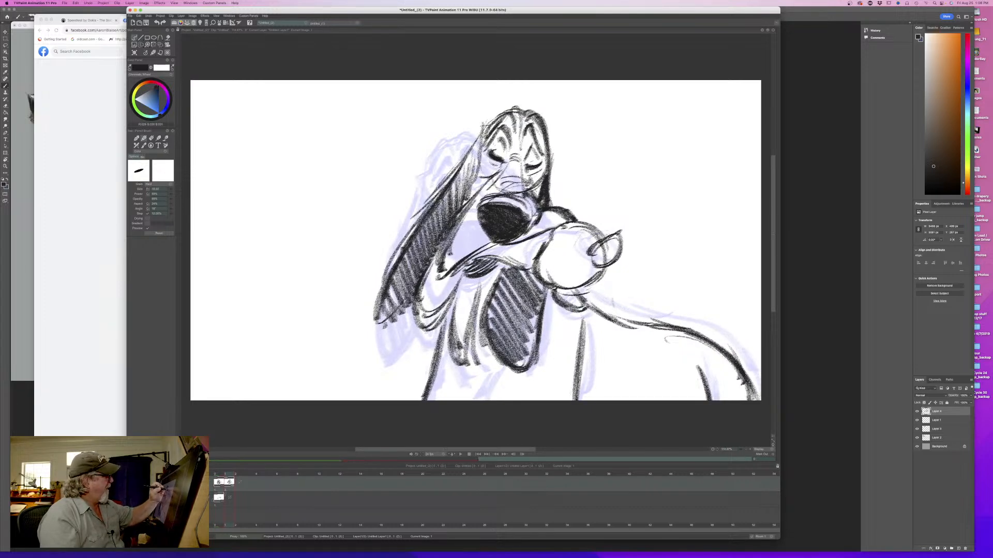
{"action": "key", "text": "Left"}
{"action": "key", "text": "Right"}
{"action": "key", "text": "Left"}
{"action": "key", "text": "Right"}
{"action": "key", "text": "Left"}
{"action": "key", "text": "Right"}
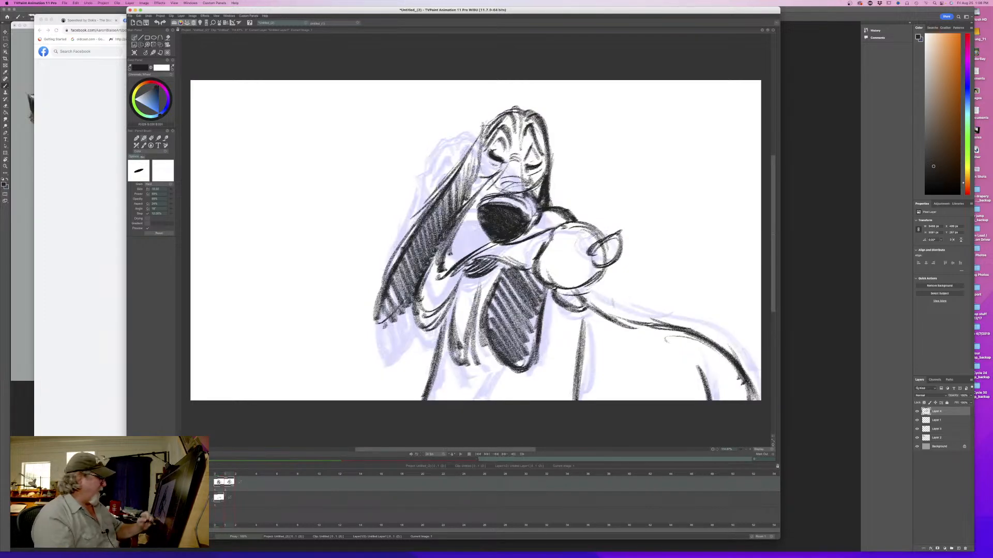
- Extend the neck folds toward the canvas's lower edge, add the chest line beside them, and touch up the muzzle above the nose
{"action": "left_click_drag", "start_coordinate": [471, 331], "coordinate": [483, 399]}
{"action": "key", "text": "Left"}
{"action": "key", "text": "Right"}
{"action": "left_click_drag", "start_coordinate": [475, 365], "coordinate": [460, 396]}
{"action": "left_click_drag", "start_coordinate": [478, 357], "coordinate": [465, 390]}
{"action": "key", "text": "Left"}
{"action": "key", "text": "Right"}
{"action": "key", "text": "Left"}
{"action": "key", "text": "Right"}
{"action": "left_click_drag", "start_coordinate": [526, 183], "coordinate": [538, 197]}
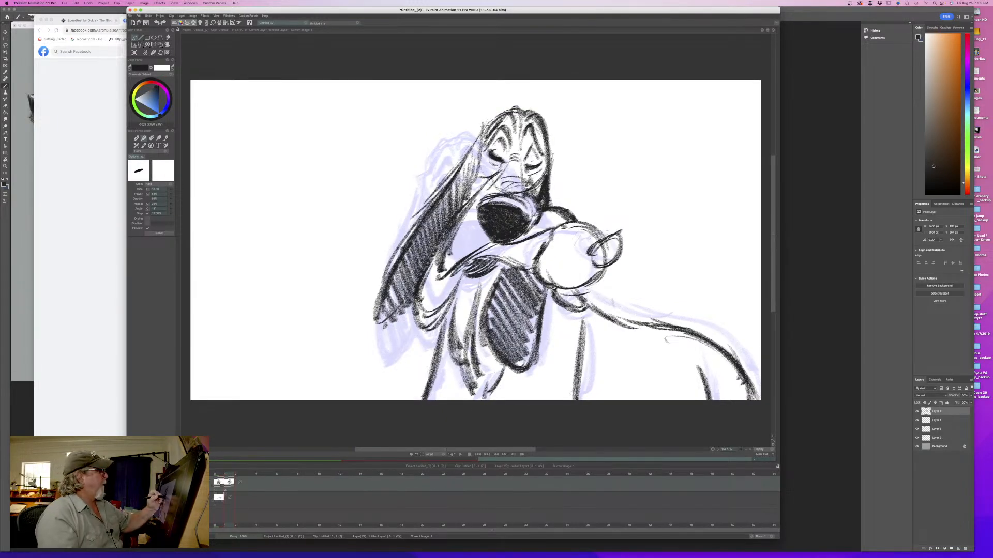
{"action": "key", "text": "Left"}
{"action": "key", "text": "Right"}
{"action": "key", "text": "Right"}
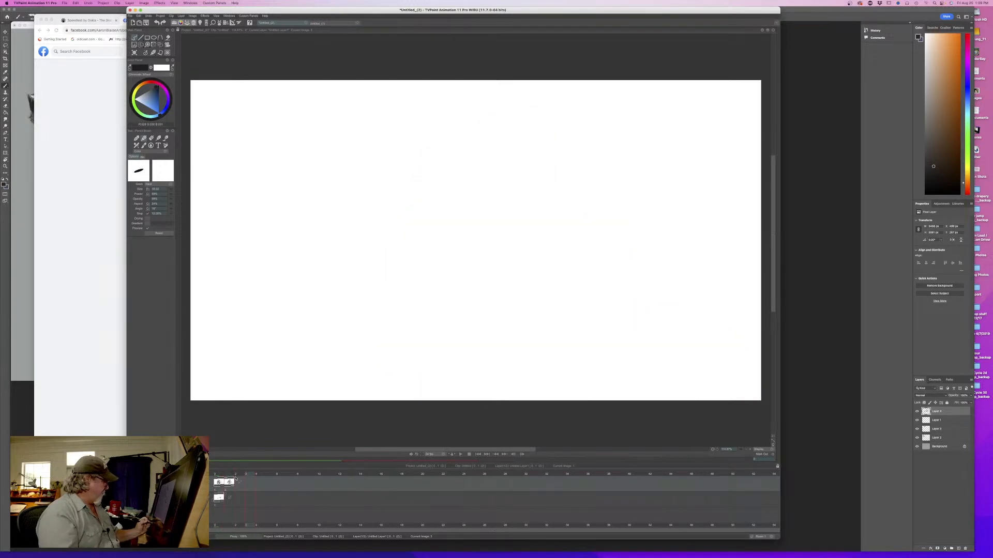
- Add a new blank drawing after the second pose and flip through the existing drawings
{"action": "left_click", "coordinate": [238, 471]}
{"action": "key", "text": "Return"}
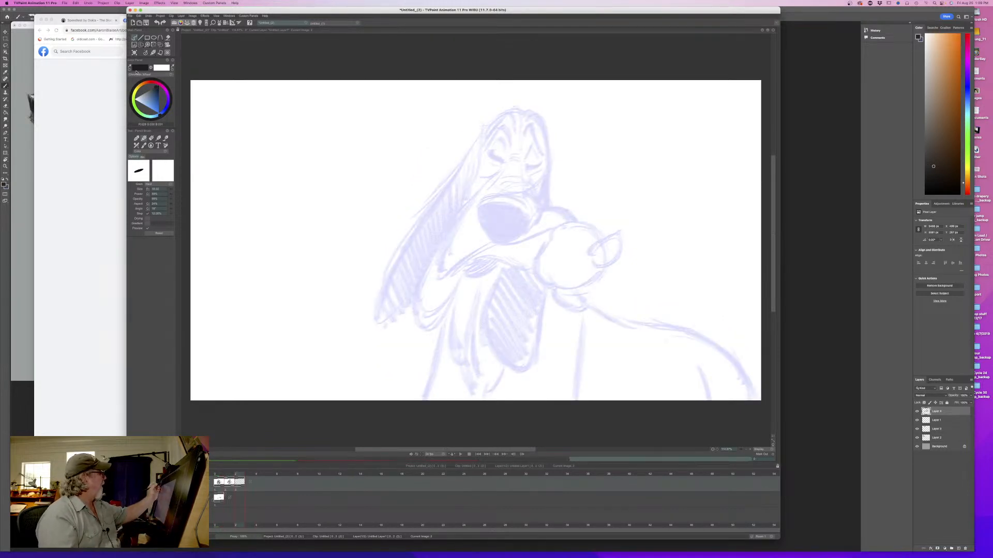
{"action": "key", "text": "Left"}
{"action": "key", "text": "Left"}
{"action": "key", "text": "Right"}
{"action": "key", "text": "Right"}
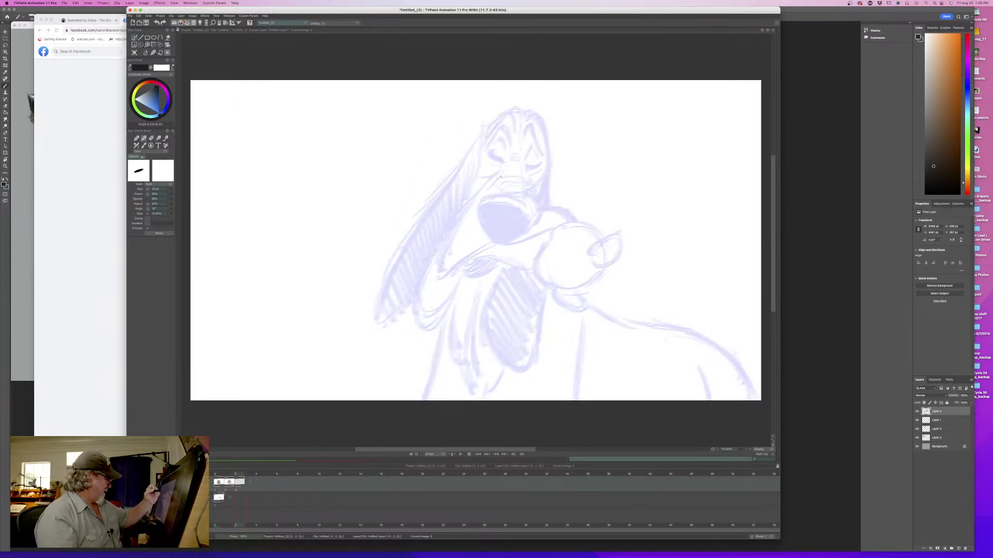
- Rough in the third pose's head with an overlapping cranium arc and eye-muzzle circle, checking them against the previous drawing
{"action": "mouse_move", "coordinate": [509, 170]}
{"action": "left_mouse_down"}
{"action": "mouse_move", "coordinate": [563, 184]}
{"action": "mouse_move", "coordinate": [574, 155]}
{"action": "mouse_move", "coordinate": [548, 106]}
{"action": "mouse_move", "coordinate": [530, 159]}
{"action": "left_mouse_up"}
{"action": "mouse_move", "coordinate": [575, 136]}
{"action": "left_mouse_down"}
{"action": "mouse_move", "coordinate": [516, 106]}
{"action": "mouse_move", "coordinate": [504, 127]}
{"action": "left_mouse_up"}
{"action": "mouse_move", "coordinate": [593, 150]}
{"action": "left_mouse_down"}
{"action": "mouse_move", "coordinate": [550, 141]}
{"action": "mouse_move", "coordinate": [535, 157]}
{"action": "mouse_move", "coordinate": [532, 181]}
{"action": "mouse_move", "coordinate": [559, 190]}
{"action": "left_mouse_up"}
{"action": "mouse_move", "coordinate": [541, 168]}
{"action": "left_mouse_down"}
{"action": "mouse_move", "coordinate": [585, 140]}
{"action": "mouse_move", "coordinate": [535, 188]}
{"action": "left_mouse_up"}
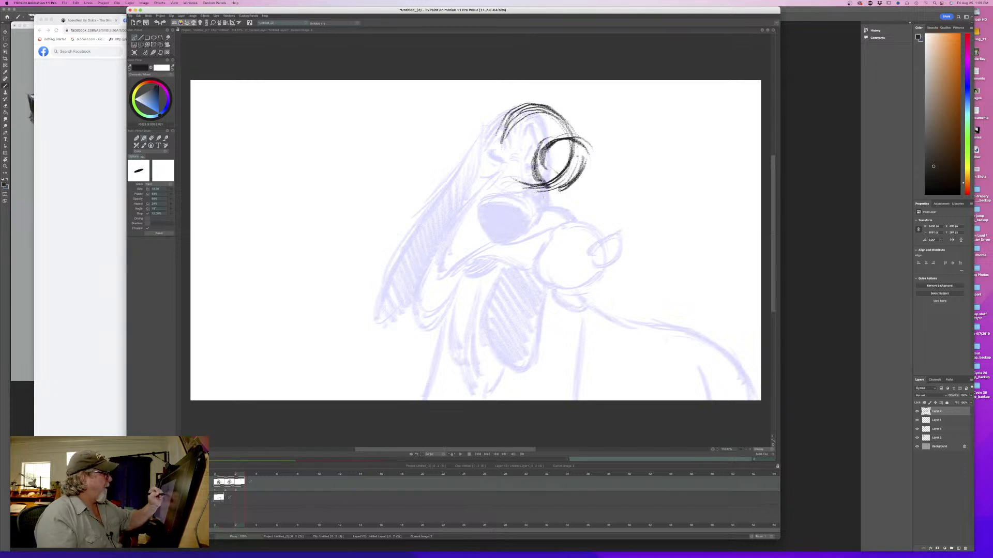
{"action": "key", "text": "Left"}
{"action": "key", "text": "Right"}
{"action": "key", "text": "Left"}
{"action": "key", "text": "Right"}
{"action": "key", "text": "Left"}
{"action": "key", "text": "Right"}
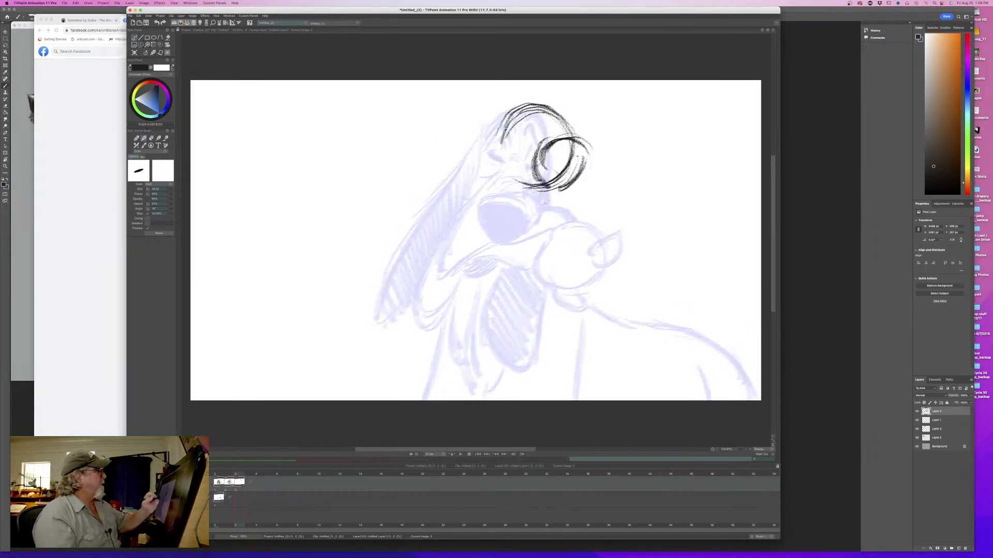
{"action": "key", "text": "Left"}
{"action": "key", "text": "Right"}
- Sketch the brow strokes on top of the third pose's head and the two muzzle lines sloping down from the circle
{"action": "left_click_drag", "start_coordinate": [540, 104], "coordinate": [534, 123]}
{"action": "mouse_move", "coordinate": [532, 96]}
{"action": "left_mouse_down"}
{"action": "mouse_move", "coordinate": [527, 128]}
{"action": "mouse_move", "coordinate": [573, 129]}
{"action": "mouse_move", "coordinate": [516, 136]}
{"action": "mouse_move", "coordinate": [475, 212]}
{"action": "left_mouse_up"}
{"action": "key", "text": "Left"}
{"action": "key", "text": "Right"}
{"action": "key", "text": "Left"}
{"action": "key", "text": "Right"}
{"action": "left_click_drag", "start_coordinate": [546, 190], "coordinate": [484, 214]}
{"action": "left_click_drag", "start_coordinate": [508, 166], "coordinate": [468, 214]}
{"action": "key", "text": "Left"}
{"action": "key", "text": "Right"}
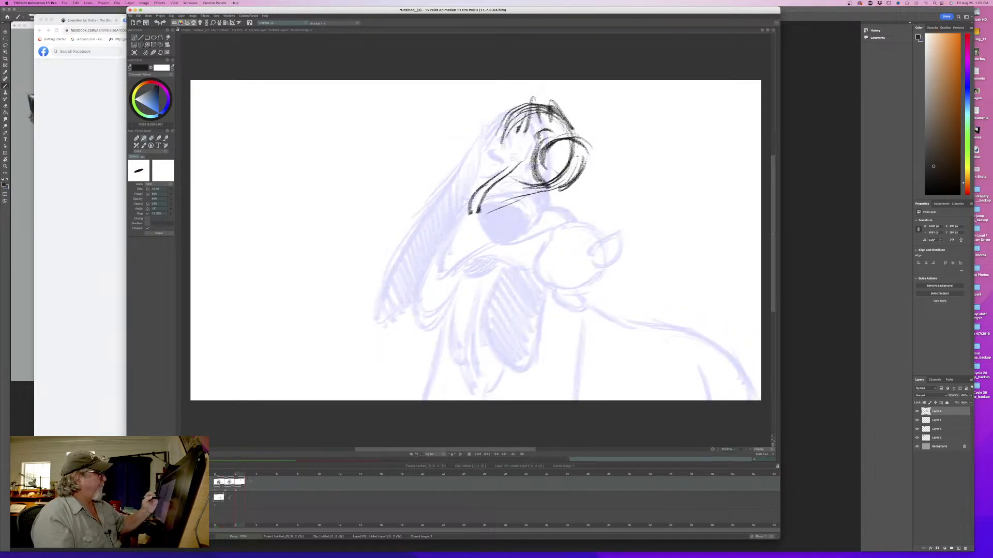
- Flip repeatedly between the second and third drawings to examine the head's movement
{"action": "key", "text": "Left"}
{"action": "key", "text": "Right"}
{"action": "key", "text": "Left"}
{"action": "key", "text": "Right"}
{"action": "key", "text": "Left"}
{"action": "key", "text": "Right"}
{"action": "key", "text": "Left"}
{"action": "key", "text": "Right"}
{"action": "key", "text": "Left"}
{"action": "key", "text": "Right"}
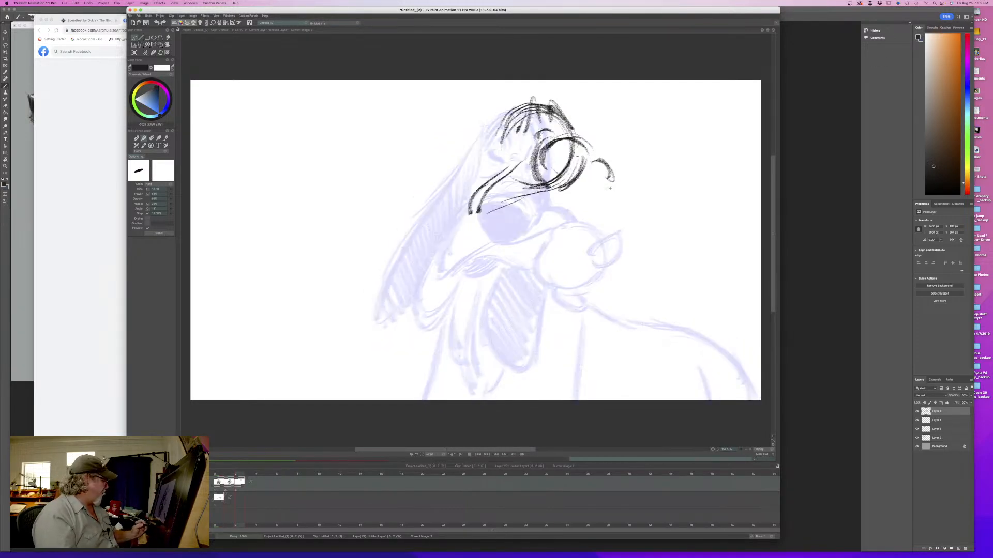
- Sketch the third pose's long near ear hanging from the head to a rounded tip, checking the earlier drawings
{"action": "key", "text": "Left"}
{"action": "key", "text": "Right"}
{"action": "key", "text": "Left"}
{"action": "left_click_drag", "start_coordinate": [219, 476], "coordinate": [237, 481]}
{"action": "left_click_drag", "start_coordinate": [500, 132], "coordinate": [403, 237]}
{"action": "mouse_move", "coordinate": [431, 205]}
{"action": "left_mouse_down"}
{"action": "mouse_move", "coordinate": [389, 275]}
{"action": "mouse_move", "coordinate": [425, 243]}
{"action": "left_mouse_up"}
{"action": "left_click_drag", "start_coordinate": [392, 293], "coordinate": [427, 252]}
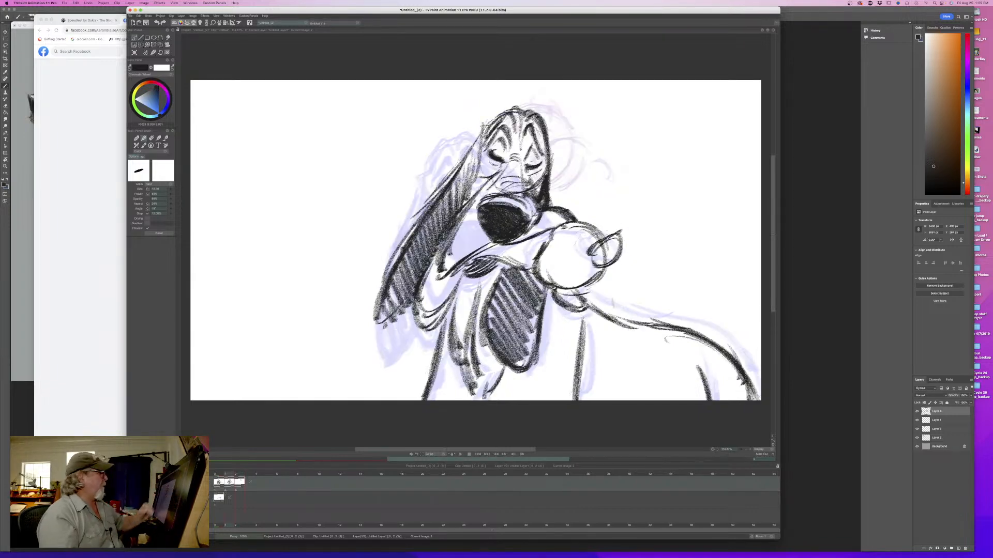
- Add the short lip line beneath the small rounded shape beside the muzzle, comparing it with the second drawing
{"action": "key", "text": "Left"}
{"action": "key", "text": "Right"}
{"action": "key", "text": "Left"}
{"action": "key", "text": "Right"}
{"action": "key", "text": "Left"}
{"action": "key", "text": "Right"}
{"action": "key", "text": "Left"}
{"action": "key", "text": "Right"}
{"action": "mouse_move", "coordinate": [564, 189]}
{"action": "left_mouse_down"}
{"action": "mouse_move", "coordinate": [599, 195]}
{"action": "mouse_move", "coordinate": [611, 187]}
{"action": "left_mouse_up"}
{"action": "key", "text": "Left"}
{"action": "key", "text": "Right"}
{"action": "key", "text": "Left"}
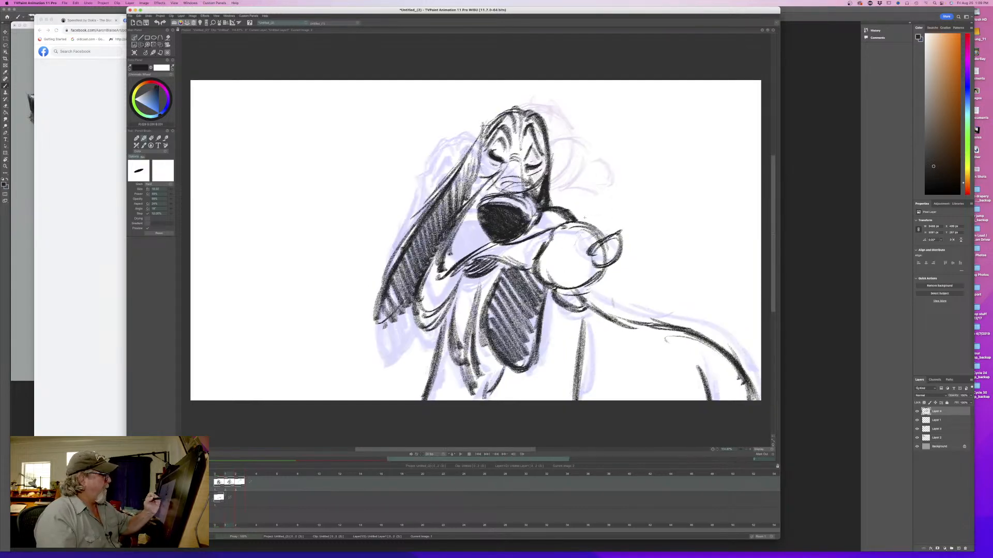
{"action": "key", "text": "Left"}
{"action": "key", "text": "Right"}
- Sketch the large round end of the object in the mouth, with an oval knob on its side and a smaller knob below
{"action": "key", "text": "Right"}
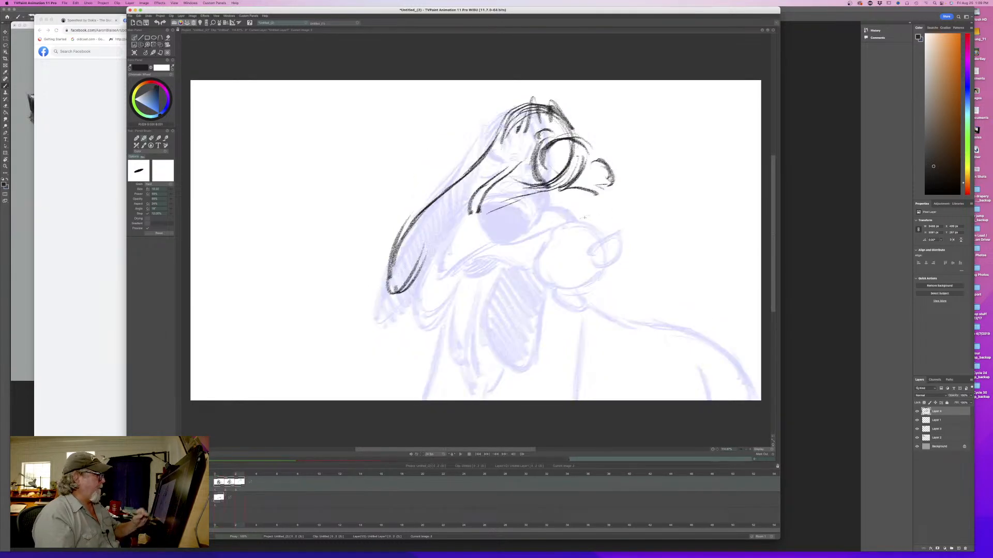
{"action": "mouse_move", "coordinate": [604, 208]}
{"action": "left_mouse_down"}
{"action": "mouse_move", "coordinate": [613, 259]}
{"action": "mouse_move", "coordinate": [602, 272]}
{"action": "mouse_move", "coordinate": [613, 209]}
{"action": "left_mouse_up"}
{"action": "mouse_move", "coordinate": [626, 220]}
{"action": "left_mouse_down"}
{"action": "mouse_move", "coordinate": [622, 208]}
{"action": "mouse_move", "coordinate": [564, 253]}
{"action": "left_mouse_up"}
{"action": "mouse_move", "coordinate": [589, 194]}
{"action": "left_mouse_down"}
{"action": "mouse_move", "coordinate": [611, 211]}
{"action": "mouse_move", "coordinate": [607, 259]}
{"action": "mouse_move", "coordinate": [625, 228]}
{"action": "mouse_move", "coordinate": [613, 227]}
{"action": "left_mouse_up"}
{"action": "key", "text": "Left"}
{"action": "key", "text": "Right"}
{"action": "key", "text": "Left"}
{"action": "key", "text": "Right"}
{"action": "key", "text": "Left"}
{"action": "key", "text": "Right"}
{"action": "left_click_drag", "start_coordinate": [575, 275], "coordinate": [564, 304]}
{"action": "mouse_move", "coordinate": [563, 304]}
{"action": "left_mouse_down"}
{"action": "mouse_move", "coordinate": [556, 279]}
{"action": "mouse_move", "coordinate": [560, 293]}
{"action": "left_mouse_up"}
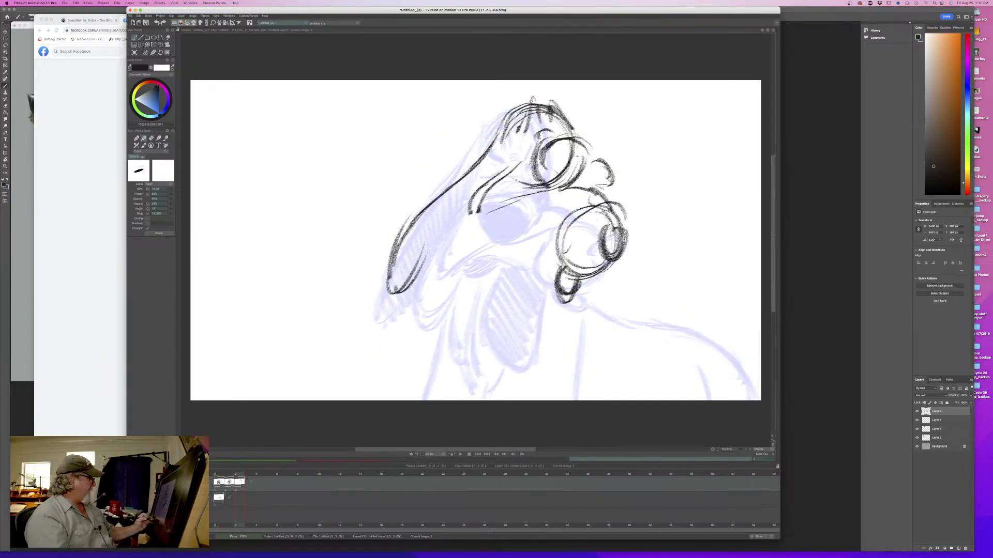
- Shade in the third pose's round nose after checking the second drawing
{"action": "mouse_move", "coordinate": [239, 476]}
{"action": "left_mouse_down"}
{"action": "mouse_move", "coordinate": [230, 476]}
{"action": "mouse_move", "coordinate": [254, 475]}
{"action": "mouse_move", "coordinate": [226, 480]}
{"action": "left_mouse_up"}
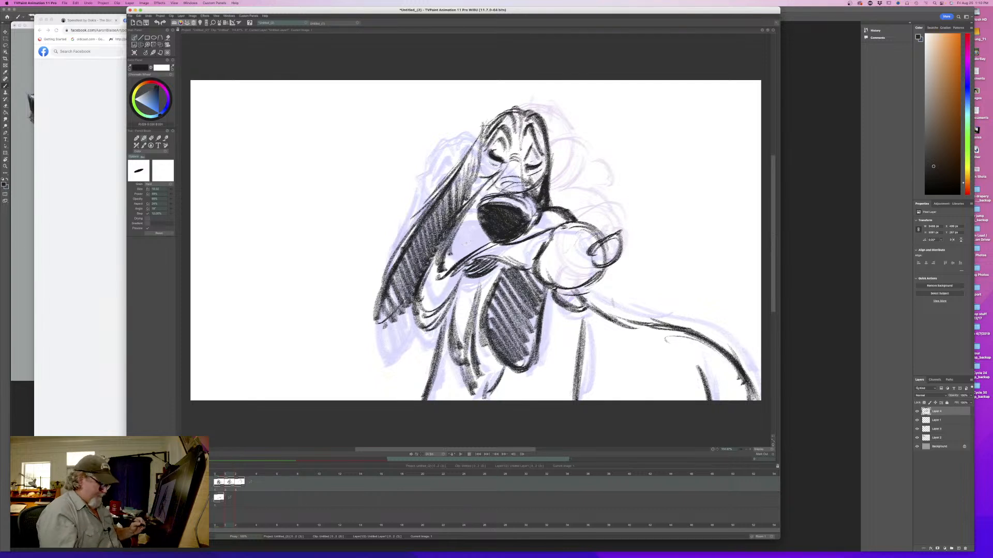
{"action": "key", "text": "Right"}
{"action": "mouse_move", "coordinate": [588, 151]}
{"action": "left_mouse_down"}
{"action": "mouse_move", "coordinate": [567, 184]}
{"action": "mouse_move", "coordinate": [550, 156]}
{"action": "mouse_move", "coordinate": [586, 159]}
{"action": "mouse_move", "coordinate": [522, 196]}
{"action": "left_mouse_up"}
{"action": "key", "text": "Left"}
{"action": "key", "text": "Right"}
- Strengthen the lip line under the nose and the edge of the small rounded shape beside it
{"action": "mouse_move", "coordinate": [607, 181]}
{"action": "left_mouse_down"}
{"action": "mouse_move", "coordinate": [598, 194]}
{"action": "mouse_move", "coordinate": [564, 194]}
{"action": "left_mouse_up"}
{"action": "key", "text": "Left"}
{"action": "key", "text": "Right"}
{"action": "mouse_move", "coordinate": [613, 159]}
{"action": "left_mouse_down"}
{"action": "mouse_move", "coordinate": [595, 173]}
{"action": "mouse_move", "coordinate": [611, 184]}
{"action": "left_mouse_up"}
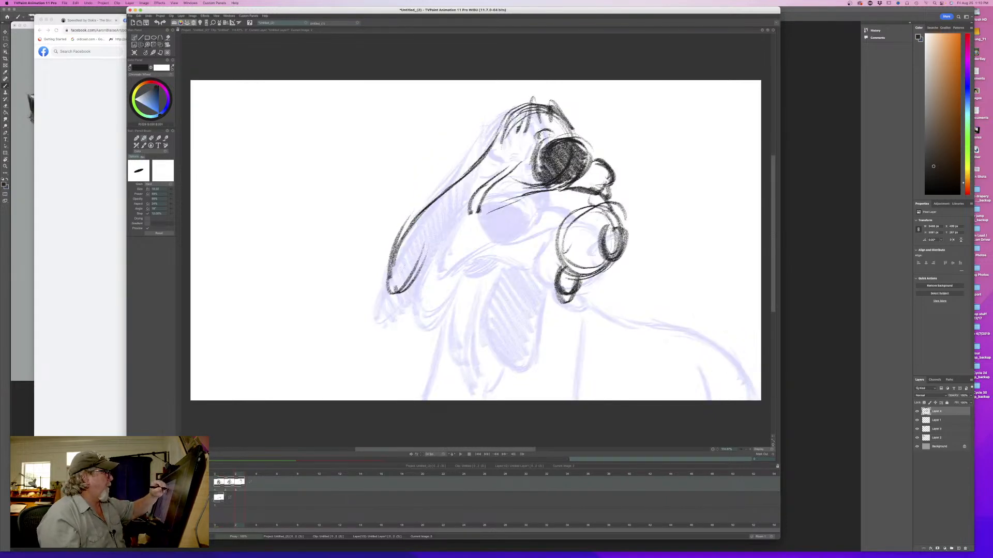
{"action": "key", "text": "Left"}
{"action": "key", "text": "Right"}
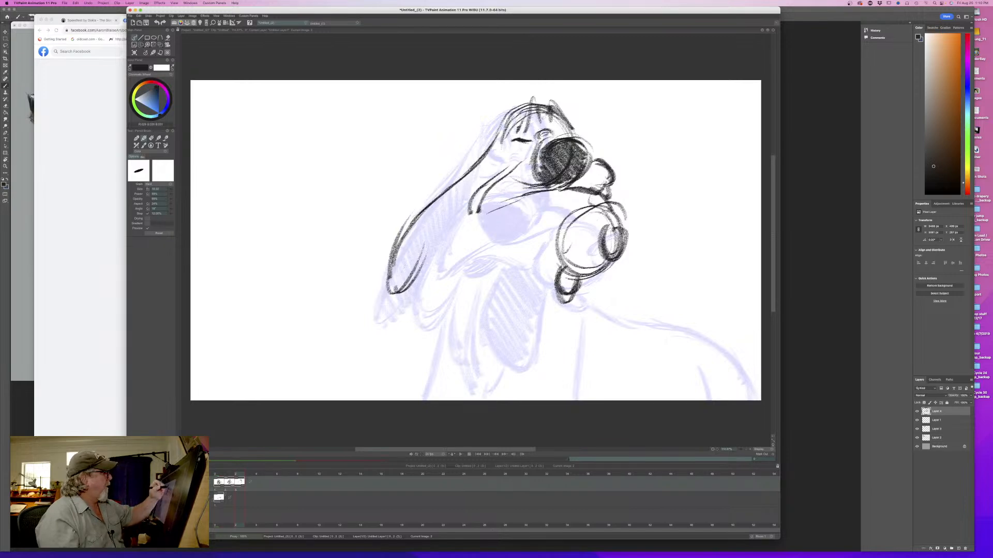
- Draw the third pose's closed eye with heavier brow strokes above it, flipping against the second drawing
{"action": "mouse_move", "coordinate": [538, 108]}
{"action": "left_mouse_down"}
{"action": "mouse_move", "coordinate": [512, 135]}
{"action": "mouse_move", "coordinate": [565, 122]}
{"action": "mouse_move", "coordinate": [572, 135]}
{"action": "left_mouse_up"}
{"action": "key", "text": "Left"}
{"action": "key", "text": "Right"}
{"action": "key", "text": "Left"}
{"action": "key", "text": "Right"}
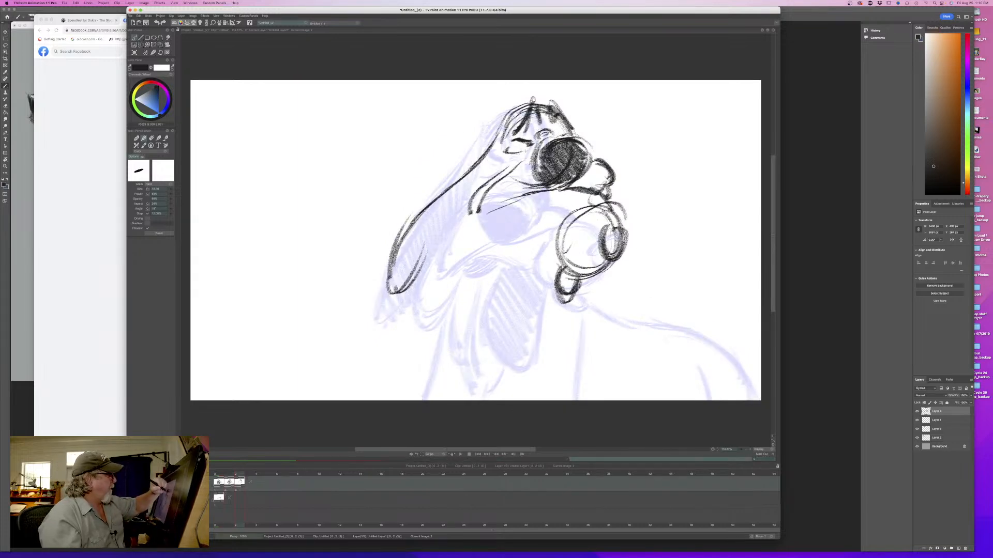
{"action": "key", "text": "Left"}
{"action": "key", "text": "Right"}
{"action": "key", "text": "Left"}
{"action": "key", "text": "Right"}
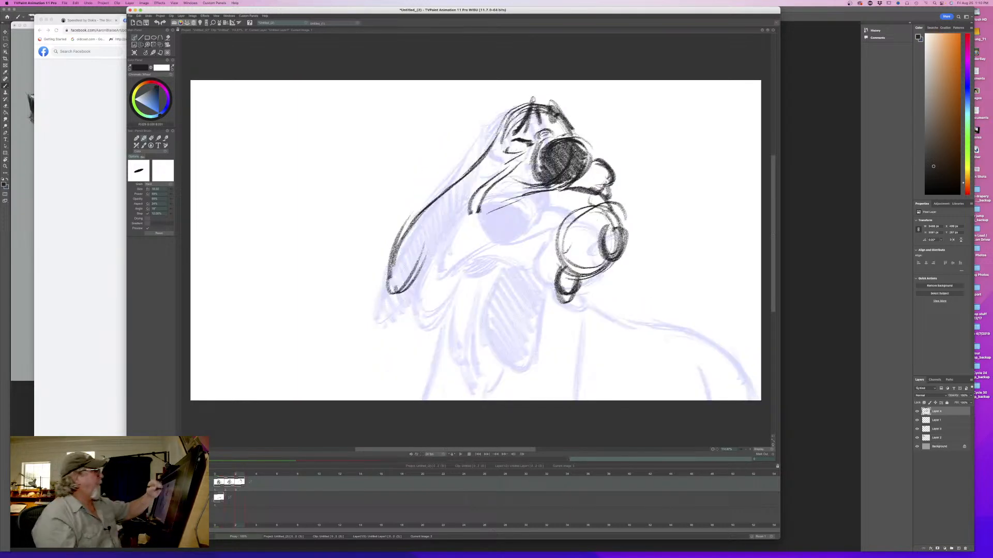
- Darken both sides of the cranium outline on the third pose and compare it with the second drawing
{"action": "left_click_drag", "start_coordinate": [528, 106], "coordinate": [494, 139]}
{"action": "left_click_drag", "start_coordinate": [541, 102], "coordinate": [571, 137]}
{"action": "key", "text": "Left"}
{"action": "key", "text": "Right"}
{"action": "key", "text": "Left"}
{"action": "key", "text": "Right"}
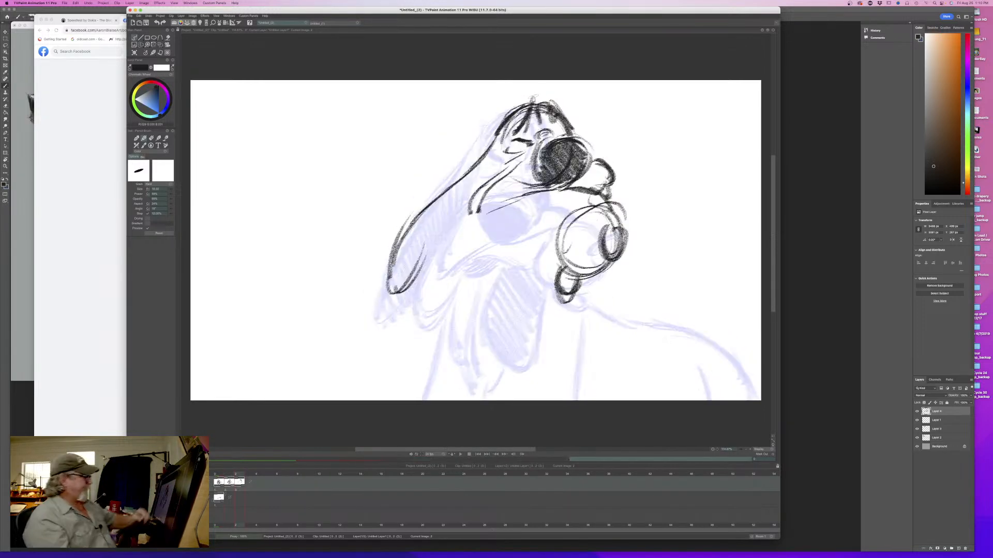
{"action": "key", "text": "Left"}
{"action": "key", "text": "Right"}
{"action": "key", "text": "Left"}
{"action": "key", "text": "Right"}
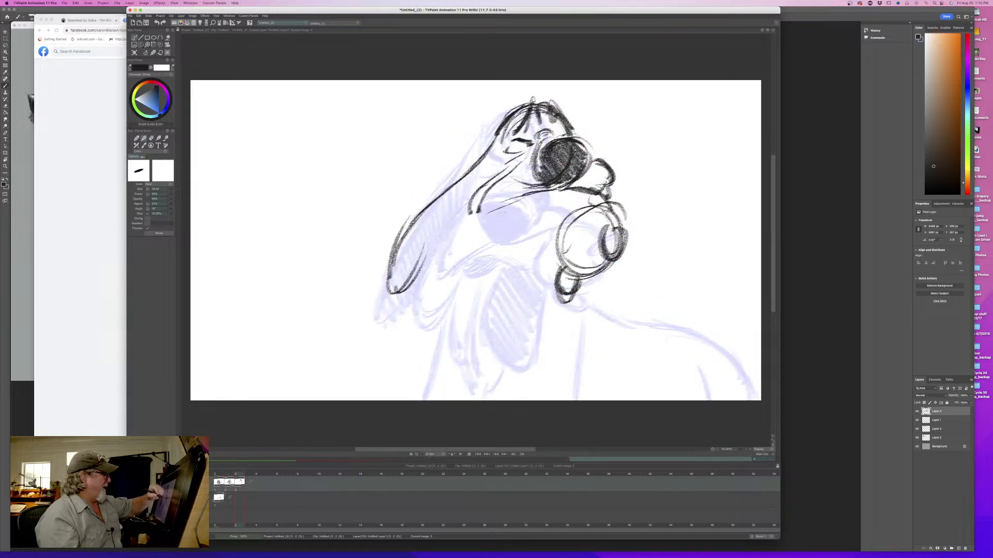
- Thicken the lower edge of the drooping muzzle flap from under the nose down to its tip
{"action": "left_click_drag", "start_coordinate": [526, 195], "coordinate": [475, 216]}
{"action": "left_click_drag", "start_coordinate": [487, 193], "coordinate": [474, 212]}
{"action": "key", "text": "Left"}
{"action": "key", "text": "Right"}
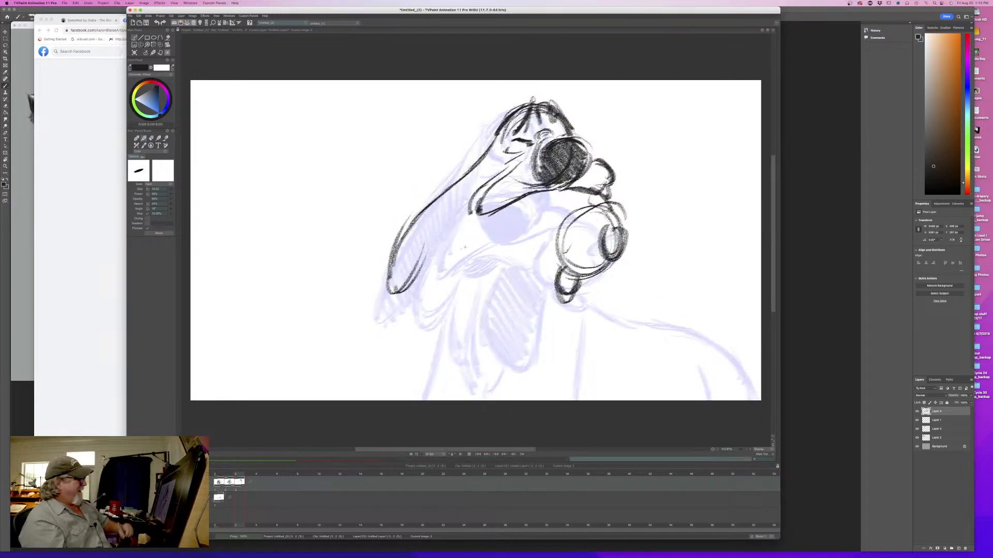
{"action": "mouse_move", "coordinate": [538, 193]}
{"action": "left_mouse_down"}
{"action": "mouse_move", "coordinate": [473, 221]}
{"action": "mouse_move", "coordinate": [474, 210]}
{"action": "left_mouse_up"}
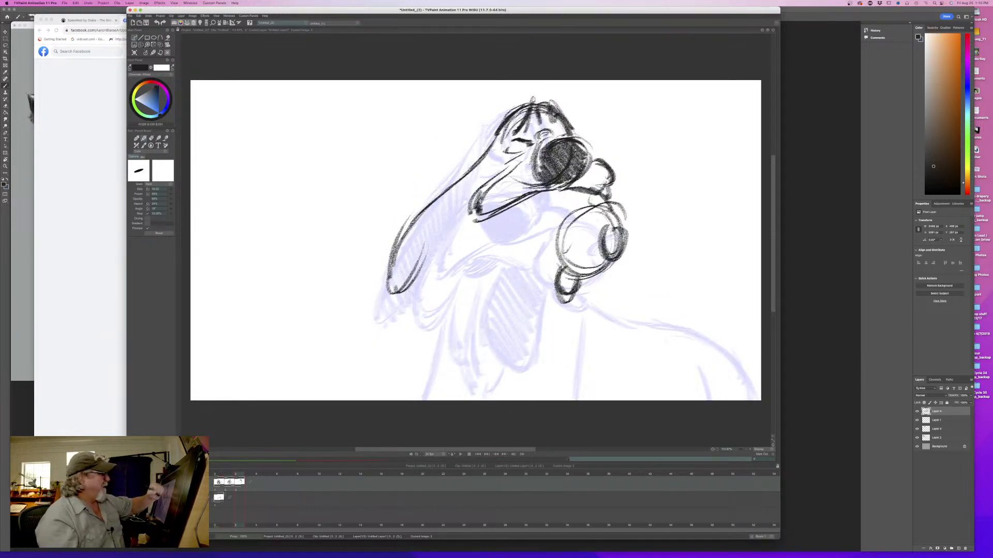
{"action": "key", "text": "Left"}
{"action": "key", "text": "Right"}
{"action": "key", "text": "Left"}
{"action": "key", "text": "Right"}
- Fill the nose to a solid dark tone and add short strokes below the jaw beside the large circle
{"action": "mouse_move", "coordinate": [547, 158]}
{"action": "left_mouse_down"}
{"action": "mouse_move", "coordinate": [550, 183]}
{"action": "mouse_move", "coordinate": [588, 183]}
{"action": "left_mouse_up"}
{"action": "left_click_drag", "start_coordinate": [585, 143], "coordinate": [540, 181]}
{"action": "key", "text": "Left"}
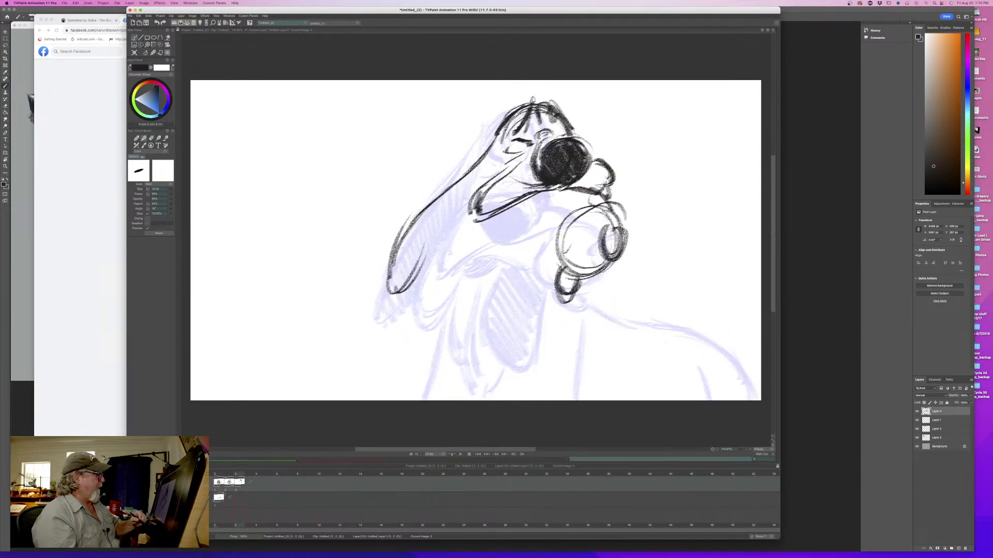
{"action": "mouse_move", "coordinate": [555, 226]}
{"action": "left_mouse_down"}
{"action": "mouse_move", "coordinate": [541, 206]}
{"action": "mouse_move", "coordinate": [529, 209]}
{"action": "left_mouse_up"}
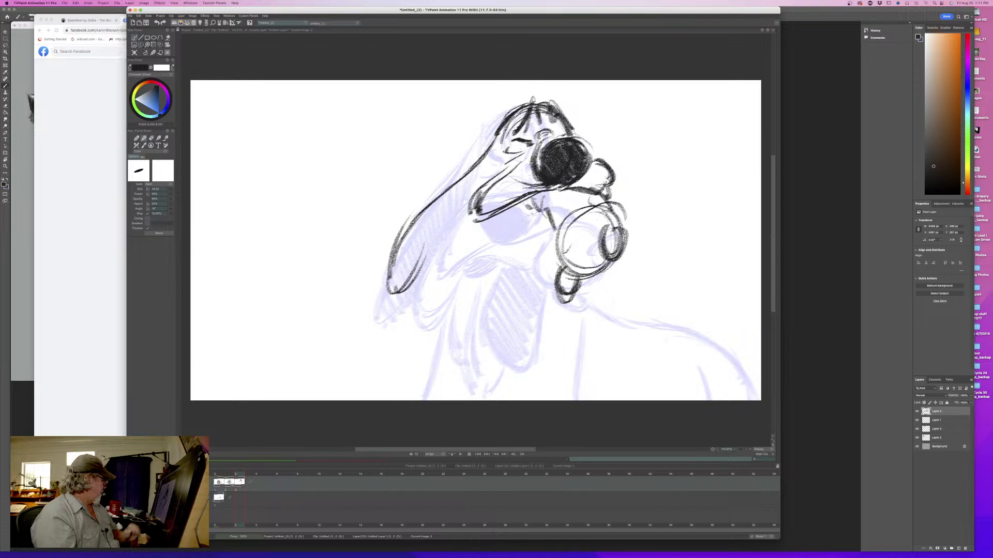
- Minimize the browser window and shift the TVPaint window slightly sideways beside the painted dog reference
{"action": "key", "text": "super+Tab"}
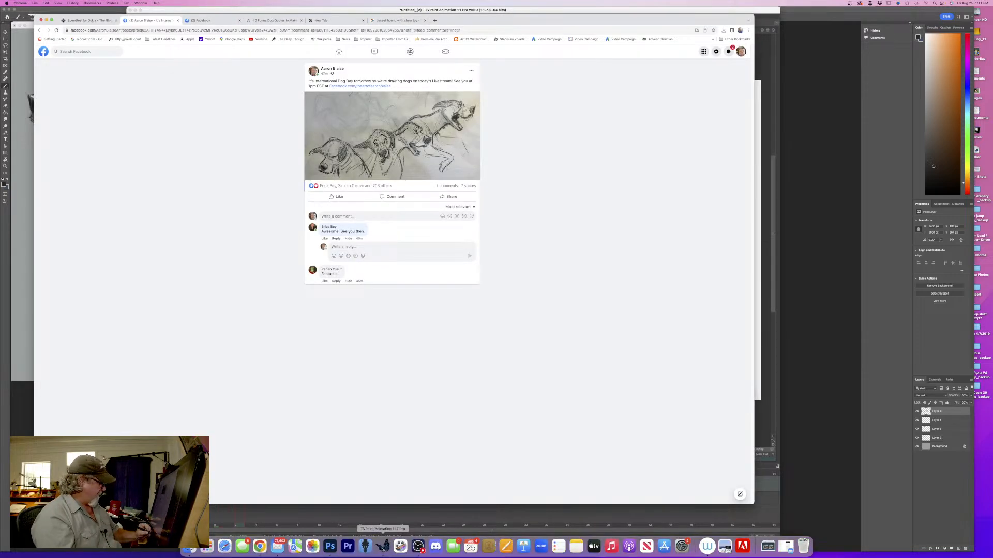
{"action": "left_click", "coordinate": [383, 547]}
{"action": "left_click", "coordinate": [85, 91]}
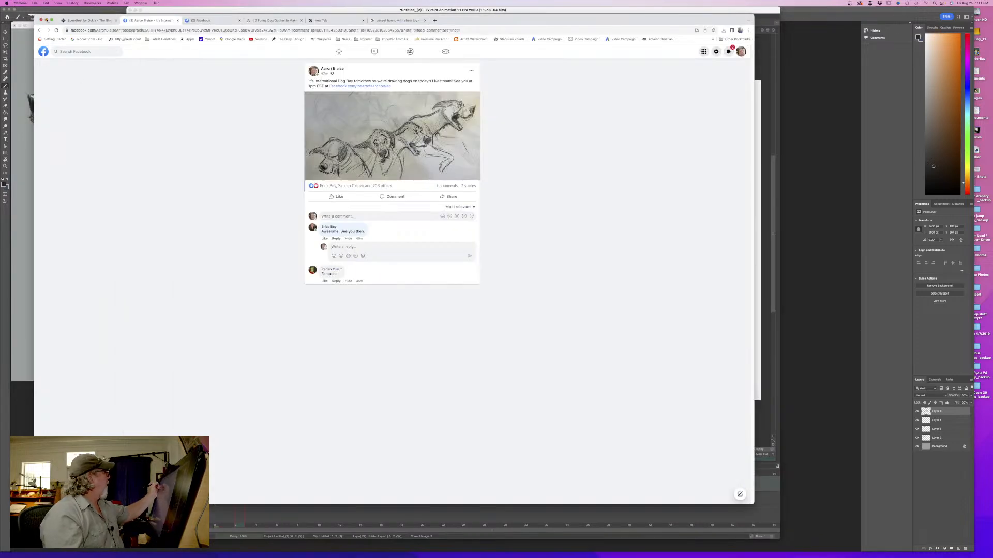
{"action": "left_click", "coordinate": [47, 20]}
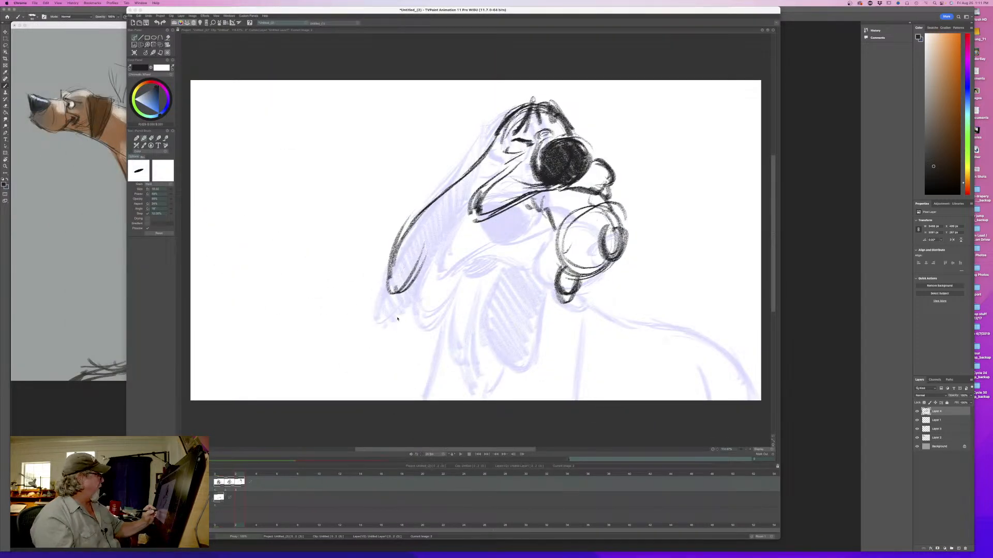
{"action": "left_click_drag", "start_coordinate": [305, 10], "coordinate": [296, 11]}
- Flip through the three drawings to examine the movement of the head and muzzle
{"action": "key", "text": "Left"}
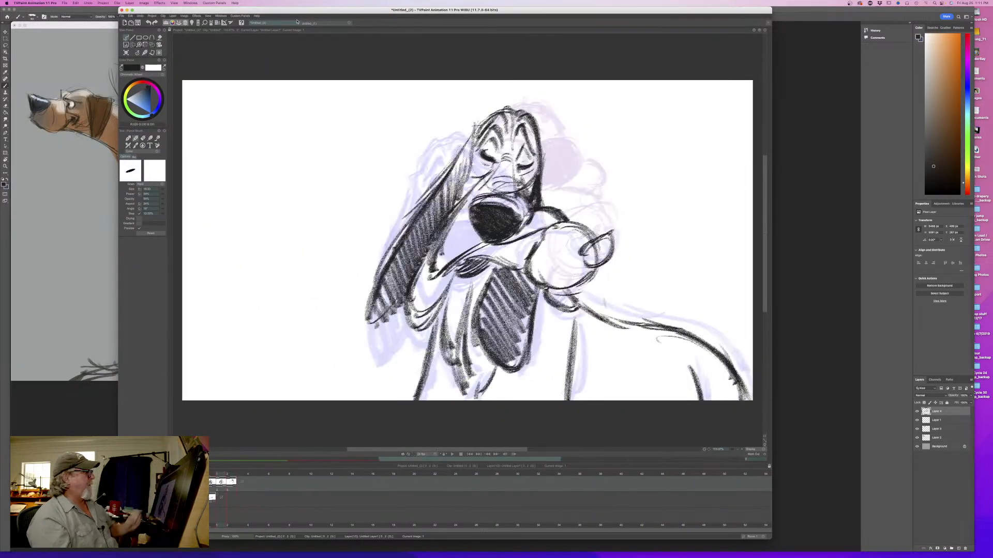
{"action": "key", "text": "Left"}
{"action": "key", "text": "Right"}
{"action": "key", "text": "Right"}
{"action": "key", "text": "Left"}
{"action": "key", "text": "Left"}
{"action": "key", "text": "Right"}
{"action": "key", "text": "Right"}
- Sketch an elongated, round-tipped form hanging diagonally below the third pose's muzzle flap
{"action": "left_click_drag", "start_coordinate": [494, 223], "coordinate": [451, 271]}
{"action": "key", "text": "Left"}
{"action": "key", "text": "Right"}
{"action": "left_click_drag", "start_coordinate": [462, 213], "coordinate": [417, 261]}
{"action": "mouse_move", "coordinate": [437, 227]}
{"action": "left_mouse_down"}
{"action": "mouse_move", "coordinate": [415, 283]}
{"action": "mouse_move", "coordinate": [423, 273]}
{"action": "left_mouse_up"}
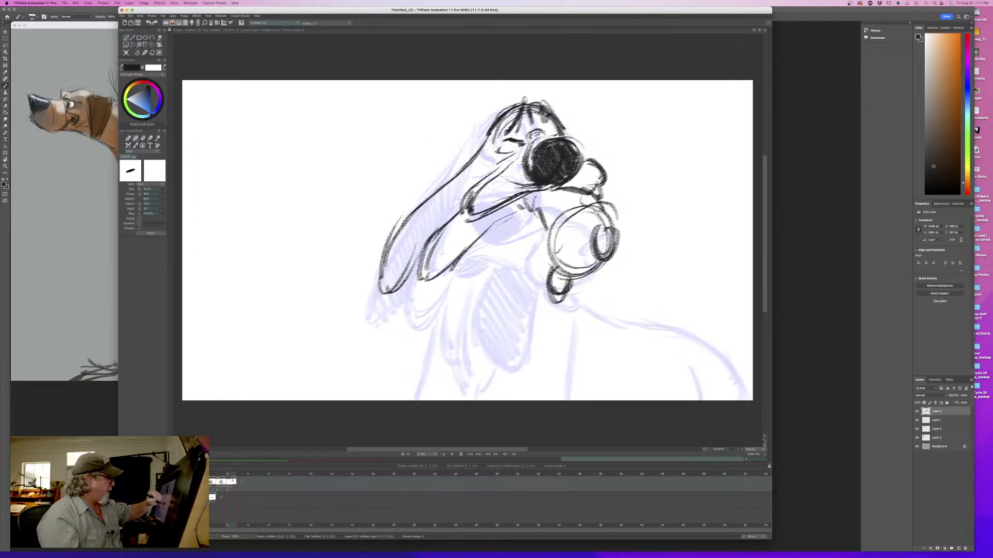
- Step back and forth through all three poses to examine how the new shapes carry the motion
{"action": "key", "text": "Left"}
{"action": "key", "text": "Left"}
{"action": "key", "text": "Right"}
{"action": "key", "text": "Right"}
{"action": "key", "text": "Left"}
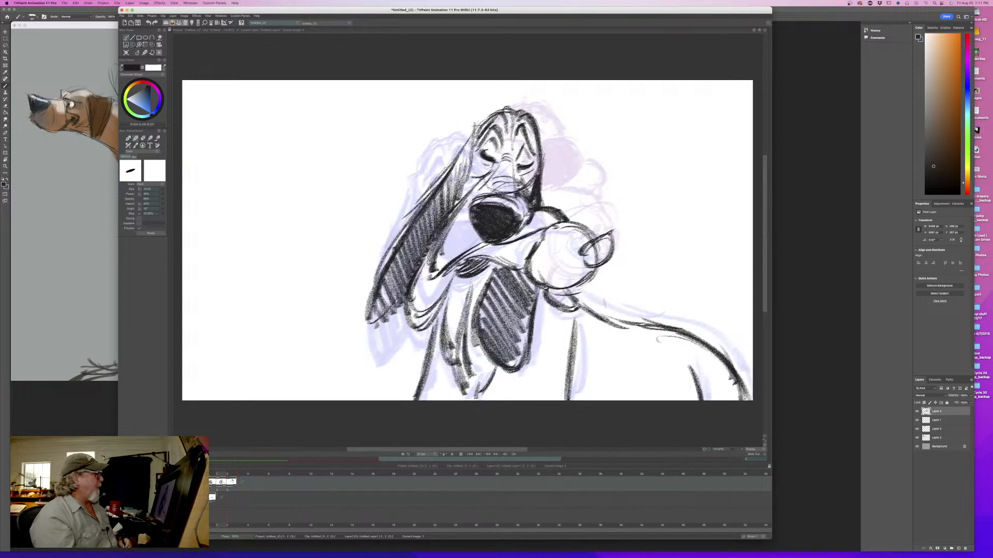
{"action": "key", "text": "Right"}
{"action": "key", "text": "Left"}
{"action": "key", "text": "Right"}
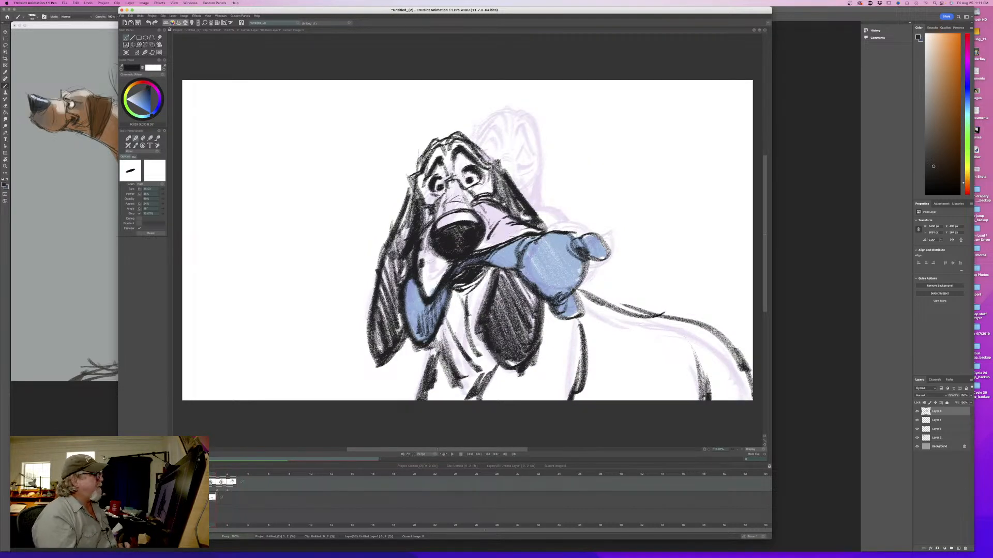
{"action": "key", "text": "Left"}
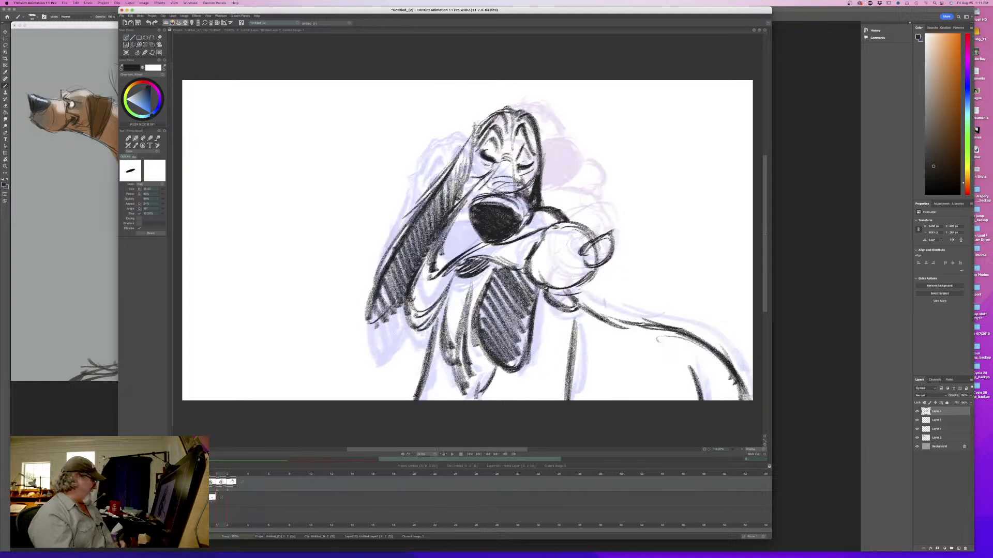
{"action": "key", "text": "Left"}
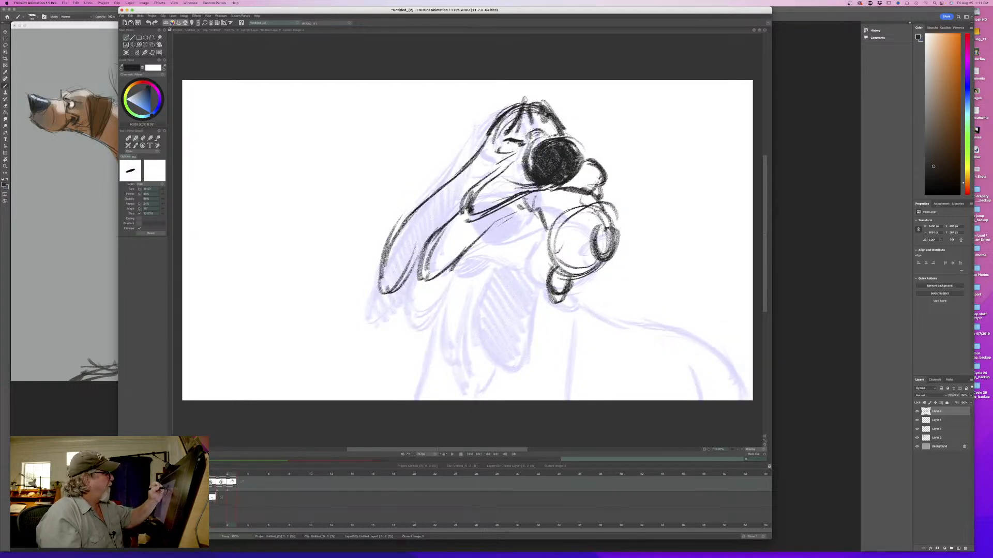
- Reinforce the brow strokes on the forehead and the edge of the nose, checking against the second drawing
{"action": "mouse_move", "coordinate": [525, 106]}
{"action": "left_mouse_down"}
{"action": "mouse_move", "coordinate": [532, 120]}
{"action": "mouse_move", "coordinate": [512, 132]}
{"action": "mouse_move", "coordinate": [552, 119]}
{"action": "left_mouse_up"}
{"action": "mouse_move", "coordinate": [548, 109]}
{"action": "left_mouse_down"}
{"action": "mouse_move", "coordinate": [578, 161]}
{"action": "mouse_move", "coordinate": [571, 145]}
{"action": "mouse_move", "coordinate": [557, 169]}
{"action": "mouse_move", "coordinate": [543, 173]}
{"action": "left_mouse_up"}
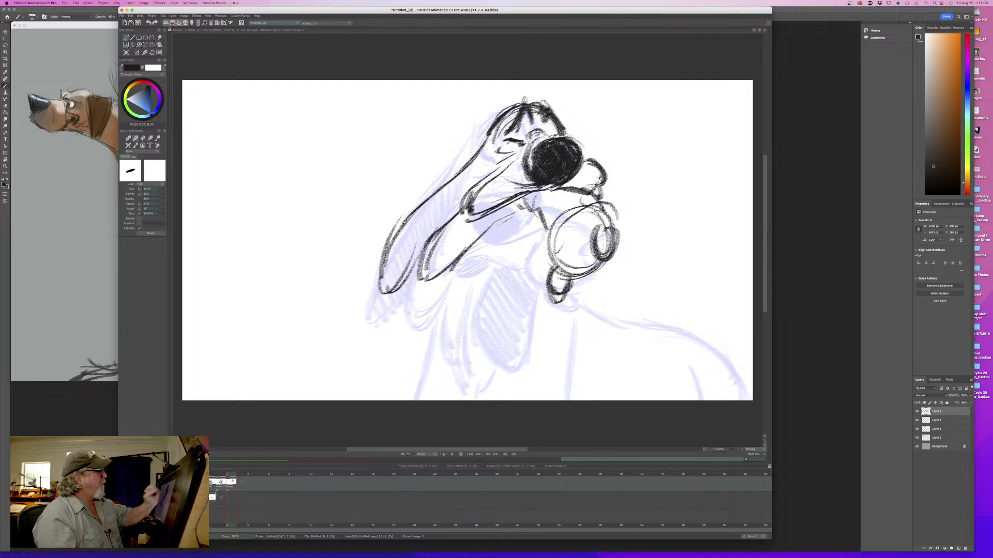
{"action": "key", "text": "Left"}
{"action": "key", "text": "Right"}
{"action": "key", "text": "Left"}
{"action": "key", "text": "Right"}
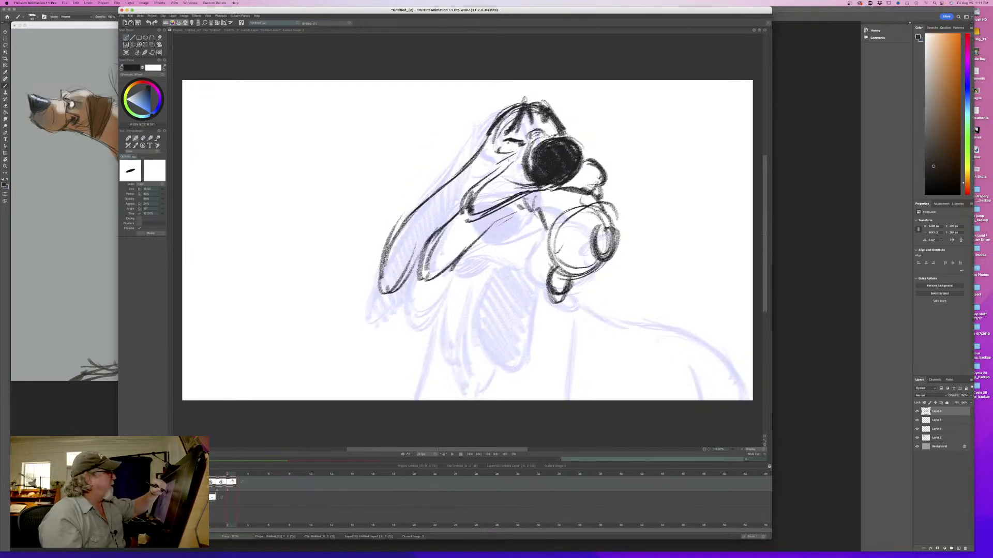
- Darken the outline of the small rounded shape beside the nose and flip repeatedly against the second drawing
{"action": "mouse_move", "coordinate": [589, 163]}
{"action": "left_mouse_down"}
{"action": "mouse_move", "coordinate": [608, 176]}
{"action": "mouse_move", "coordinate": [600, 200]}
{"action": "mouse_move", "coordinate": [564, 197]}
{"action": "left_mouse_up"}
{"action": "key", "text": "Left"}
{"action": "key", "text": "Right"}
{"action": "key", "text": "Left"}
{"action": "key", "text": "Right"}
{"action": "key", "text": "Left"}
{"action": "key", "text": "Right"}
{"action": "key", "text": "Left"}
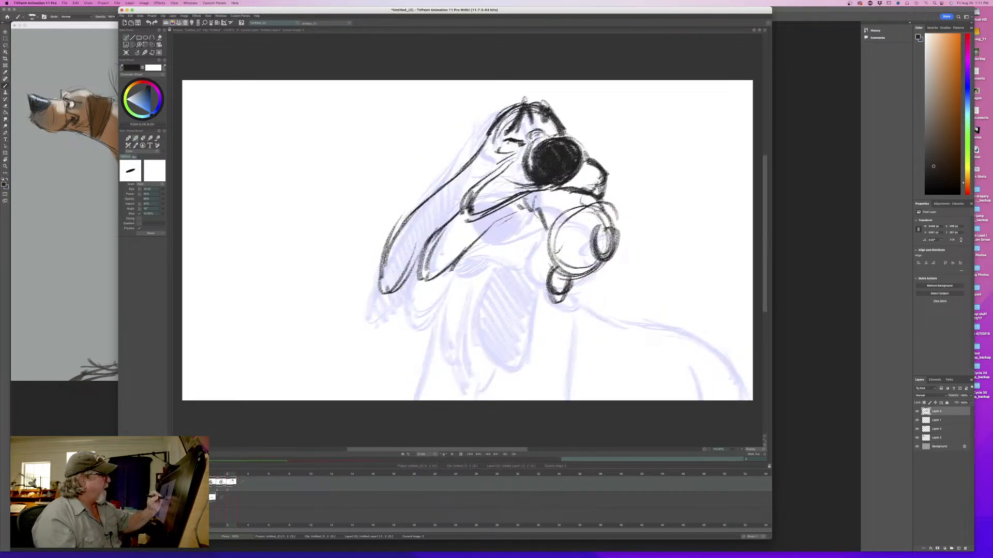
{"action": "key", "text": "Left"}
{"action": "key", "text": "Right"}
{"action": "key", "text": "Left"}
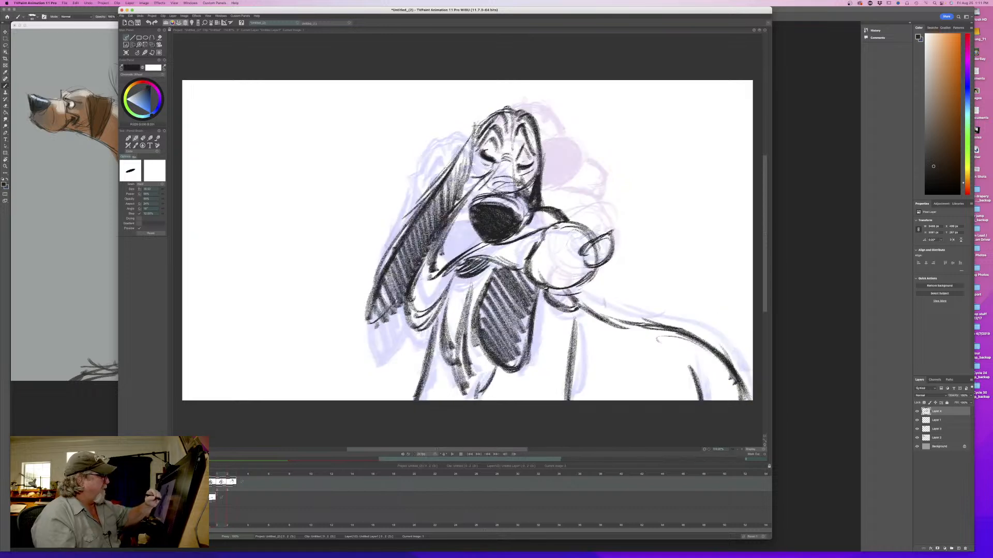
- Thicken the inner edge of the large circle and the outline of the small knob beneath it
{"action": "key", "text": "Right"}
{"action": "mouse_move", "coordinate": [580, 205]}
{"action": "left_mouse_down"}
{"action": "mouse_move", "coordinate": [562, 218]}
{"action": "mouse_move", "coordinate": [559, 210]}
{"action": "left_mouse_up"}
{"action": "left_click_drag", "start_coordinate": [558, 225], "coordinate": [549, 252]}
{"action": "left_click_drag", "start_coordinate": [548, 253], "coordinate": [554, 270]}
{"action": "left_click_drag", "start_coordinate": [549, 235], "coordinate": [552, 268]}
{"action": "mouse_move", "coordinate": [589, 273]}
{"action": "left_mouse_down"}
{"action": "mouse_move", "coordinate": [602, 262]}
{"action": "mouse_move", "coordinate": [556, 280]}
{"action": "mouse_move", "coordinate": [548, 304]}
{"action": "left_mouse_up"}
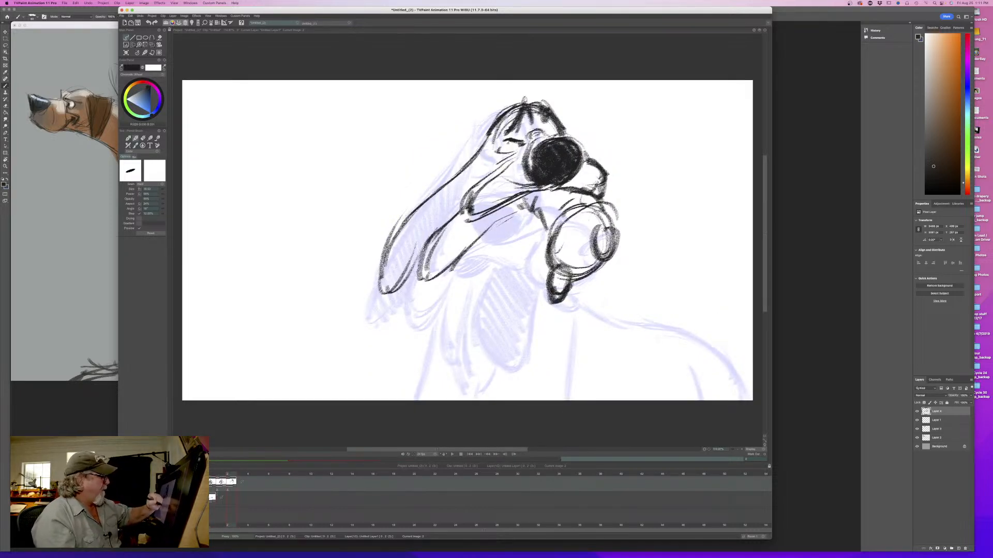
{"action": "key", "text": "Left"}
{"action": "key", "text": "Right"}
{"action": "key", "text": "Left"}
{"action": "key", "text": "Right"}
- Draw a curved stroke below the jaw and a short cheek crease behind the muzzle, flipping to compare poses
{"action": "mouse_move", "coordinate": [534, 237]}
{"action": "left_mouse_down"}
{"action": "mouse_move", "coordinate": [498, 242]}
{"action": "mouse_move", "coordinate": [537, 239]}
{"action": "mouse_move", "coordinate": [528, 242]}
{"action": "left_mouse_up"}
{"action": "key", "text": "Left"}
{"action": "key", "text": "Right"}
{"action": "key", "text": "Left"}
{"action": "key", "text": "Right"}
{"action": "left_click_drag", "start_coordinate": [467, 226], "coordinate": [516, 202]}
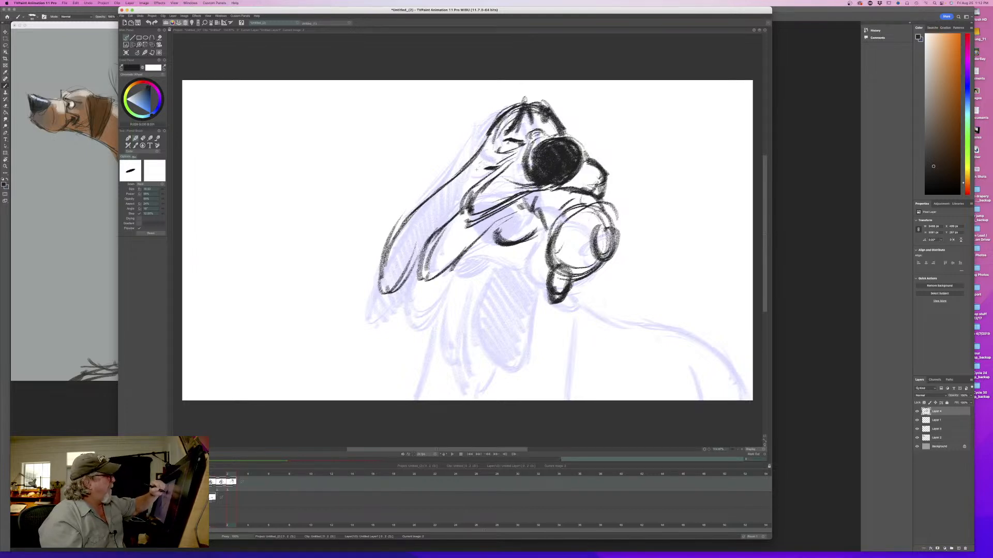
{"action": "key", "text": "Left"}
{"action": "key", "text": "Right"}
{"action": "key", "text": "Left"}
{"action": "key", "text": "Right"}
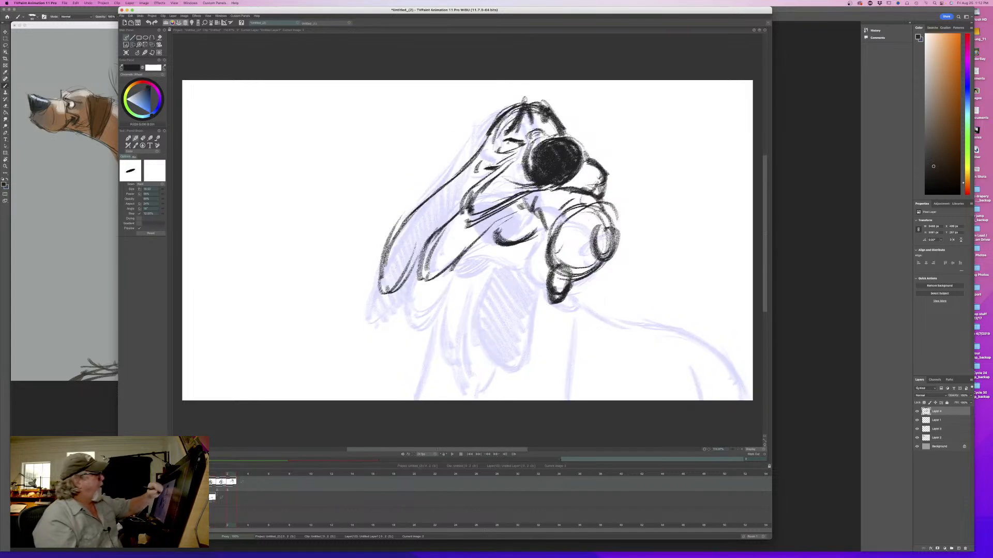
{"action": "key", "text": "Left"}
{"action": "key", "text": "Right"}
- Redraw the near ear's outer contour wider and darker down to the tip, and add a line behind the nose
{"action": "mouse_move", "coordinate": [494, 120]}
{"action": "left_mouse_down"}
{"action": "mouse_move", "coordinate": [468, 161]}
{"action": "mouse_move", "coordinate": [413, 203]}
{"action": "left_mouse_up"}
{"action": "left_click_drag", "start_coordinate": [459, 175], "coordinate": [383, 241]}
{"action": "left_click_drag", "start_coordinate": [388, 241], "coordinate": [376, 257]}
{"action": "left_click_drag", "start_coordinate": [408, 214], "coordinate": [371, 279]}
{"action": "left_click_drag", "start_coordinate": [418, 256], "coordinate": [391, 291]}
{"action": "key", "text": "Left"}
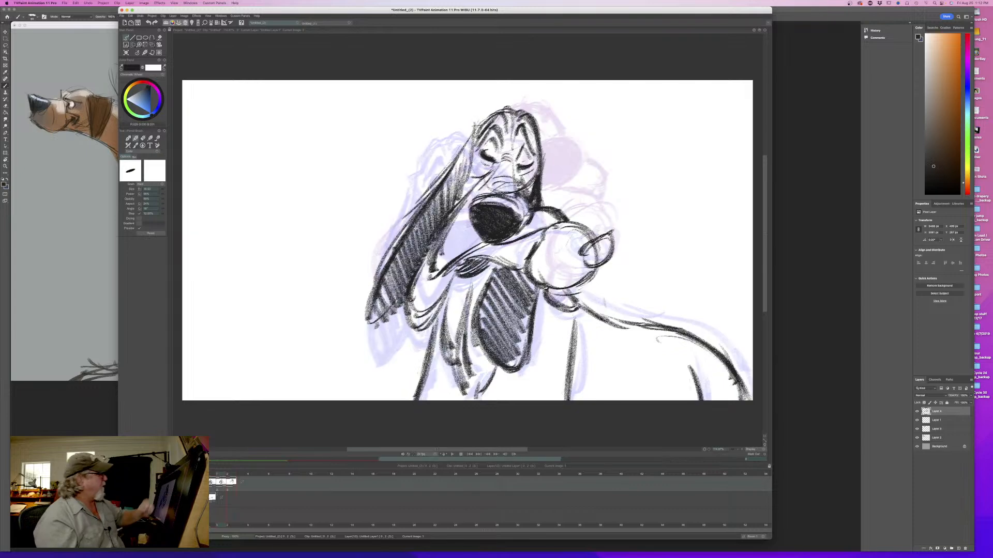
{"action": "key", "text": "Right"}
{"action": "left_click_drag", "start_coordinate": [422, 226], "coordinate": [410, 231]}
{"action": "key", "text": "Left"}
{"action": "key", "text": "Right"}
{"action": "left_click_drag", "start_coordinate": [561, 115], "coordinate": [576, 140]}
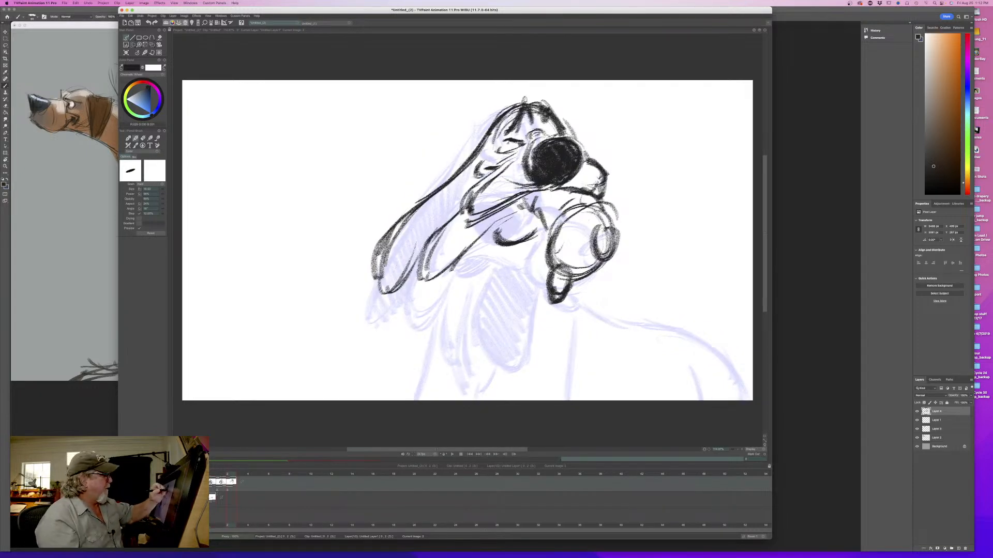
{"action": "mouse_move", "coordinate": [546, 278]}
{"action": "left_mouse_down"}
{"action": "mouse_move", "coordinate": [519, 324]}
{"action": "mouse_move", "coordinate": [524, 313]}
{"action": "left_mouse_up"}
{"action": "key", "text": "Left"}
{"action": "key", "text": "Right"}
{"action": "key", "text": "Left"}
{"action": "key", "text": "Right"}
{"action": "key", "text": "e"}
{"action": "left_click_drag", "start_coordinate": [538, 269], "coordinate": [523, 317]}
{"action": "key", "text": "Left"}
{"action": "key", "text": "Right"}
{"action": "key", "text": "e"}
- Draw a long fold line down the neck and the outline of the rounded hanging ear below the jaw
{"action": "left_click_drag", "start_coordinate": [534, 243], "coordinate": [484, 318]}
{"action": "mouse_move", "coordinate": [505, 255]}
{"action": "left_mouse_down"}
{"action": "mouse_move", "coordinate": [462, 312]}
{"action": "mouse_move", "coordinate": [458, 370]}
{"action": "left_mouse_up"}
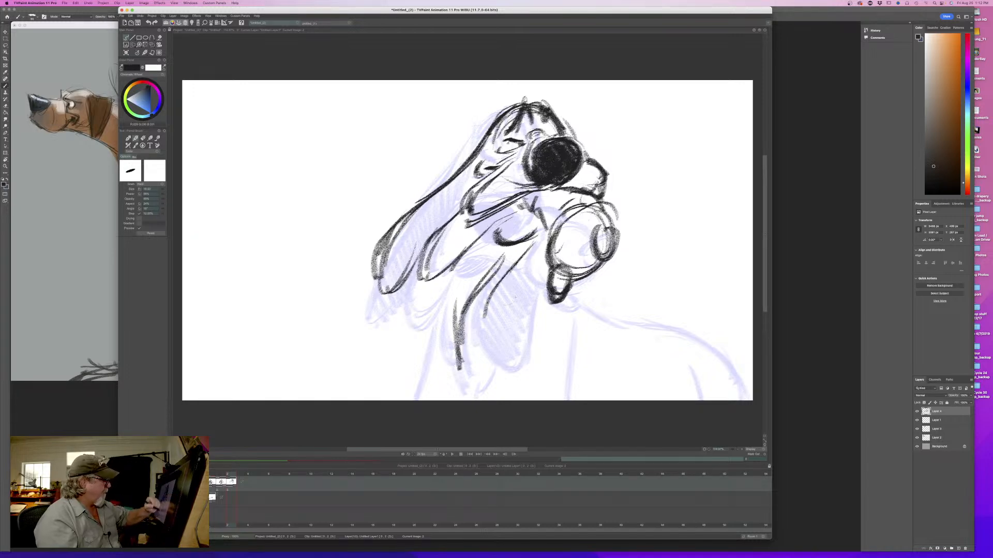
{"action": "mouse_move", "coordinate": [515, 265]}
{"action": "left_mouse_down"}
{"action": "mouse_move", "coordinate": [482, 310]}
{"action": "mouse_move", "coordinate": [502, 326]}
{"action": "left_mouse_up"}
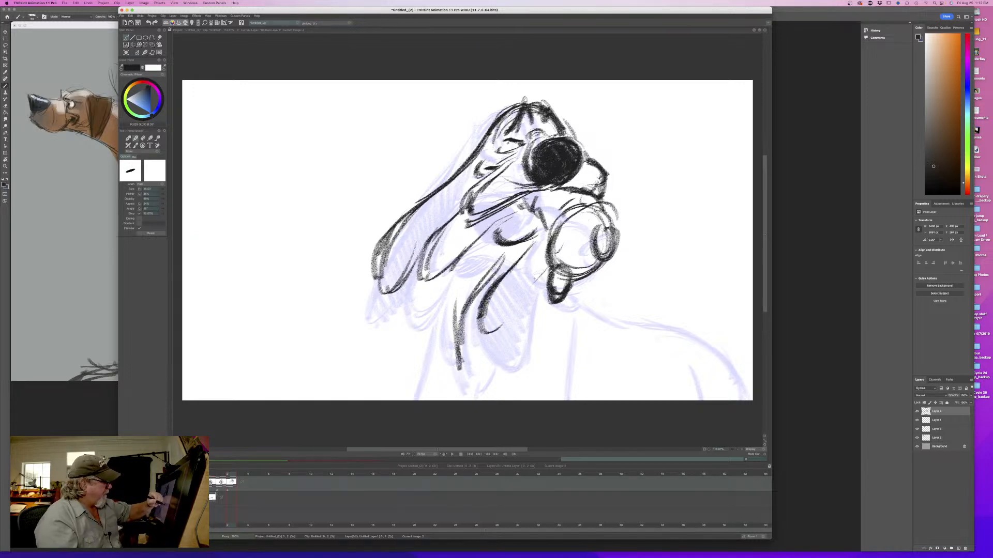
{"action": "left_click_drag", "start_coordinate": [539, 271], "coordinate": [498, 343]}
{"action": "left_click_drag", "start_coordinate": [490, 278], "coordinate": [489, 341]}
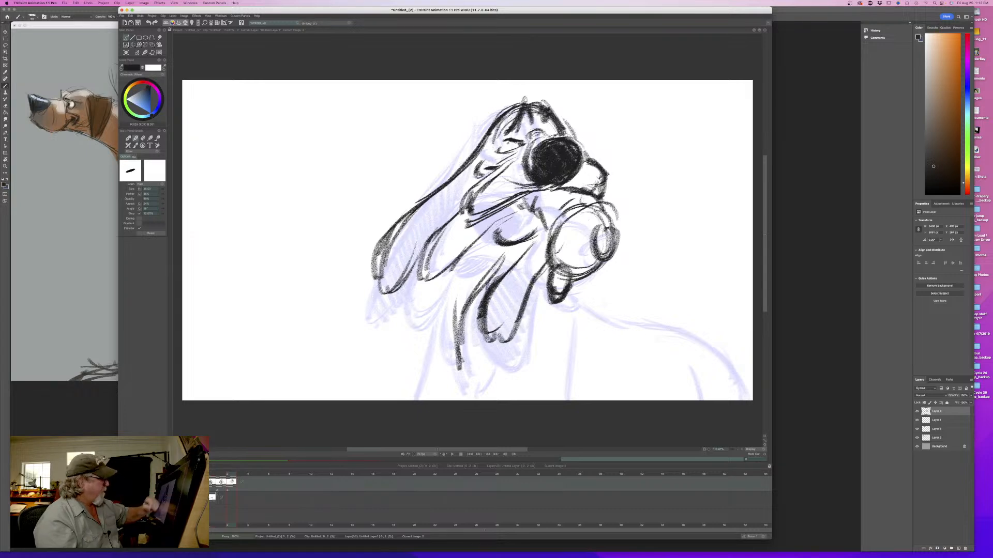
- Fill the ear below the jaw with dark hatching and thicken the neck fold beside it, flipping against the second drawing
{"action": "key", "text": "Left"}
{"action": "key", "text": "Right"}
{"action": "key", "text": "Left"}
{"action": "key", "text": "Right"}
{"action": "left_click_drag", "start_coordinate": [546, 230], "coordinate": [535, 275]}
{"action": "mouse_move", "coordinate": [535, 244]}
{"action": "left_mouse_down"}
{"action": "mouse_move", "coordinate": [528, 286]}
{"action": "mouse_move", "coordinate": [488, 347]}
{"action": "left_mouse_up"}
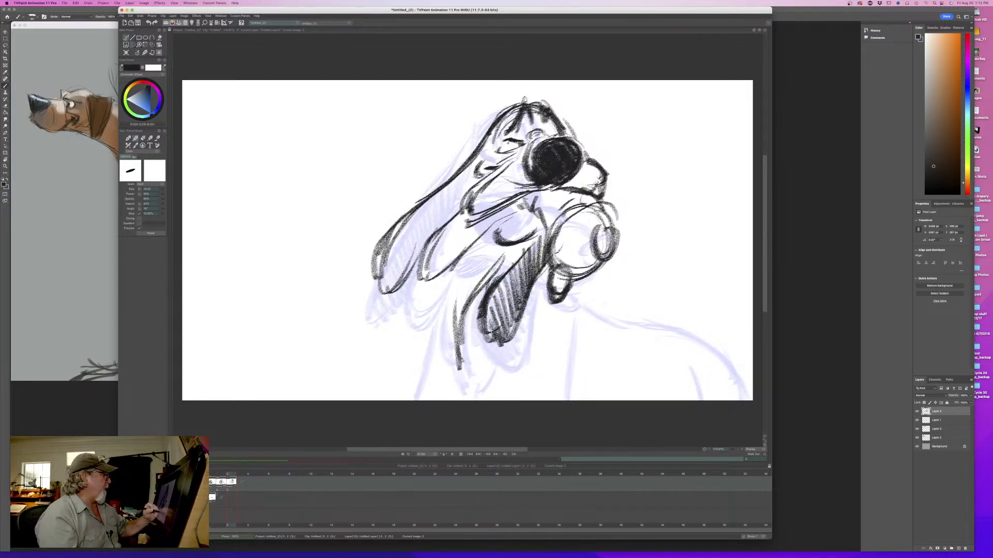
{"action": "left_click_drag", "start_coordinate": [486, 269], "coordinate": [460, 311]}
{"action": "key", "text": "Left"}
{"action": "key", "text": "Right"}
- Draw the front contour of the throat and chest from under the jowl down to the canvas's lower edge
{"action": "left_click_drag", "start_coordinate": [455, 267], "coordinate": [429, 337]}
{"action": "key", "text": "Left"}
{"action": "key", "text": "Right"}
{"action": "key", "text": "Left"}
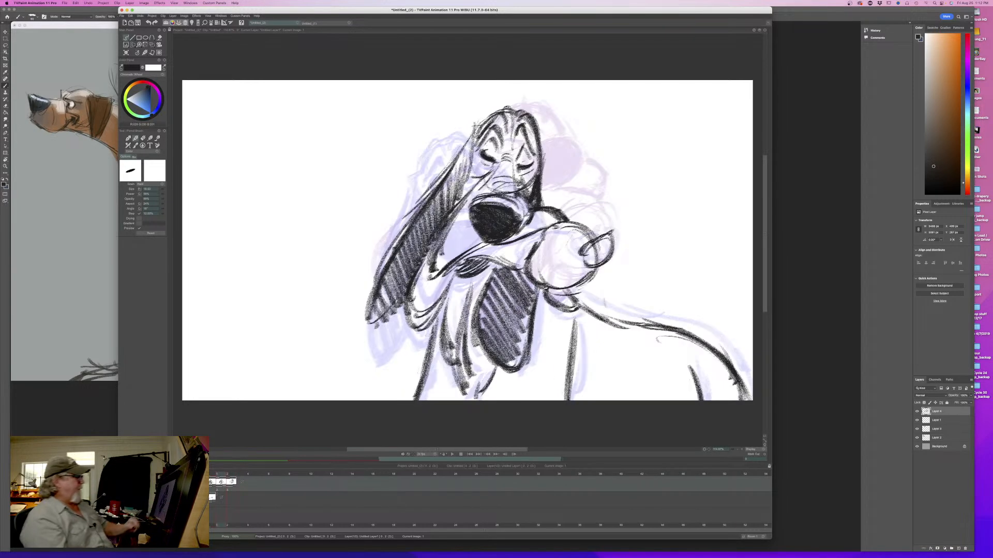
{"action": "key", "text": "Right"}
{"action": "left_click_drag", "start_coordinate": [438, 276], "coordinate": [433, 330]}
{"action": "left_click_drag", "start_coordinate": [438, 275], "coordinate": [424, 368]}
{"action": "left_click_drag", "start_coordinate": [431, 325], "coordinate": [404, 402]}
{"action": "key", "text": "Left"}
{"action": "key", "text": "Right"}
{"action": "left_click_drag", "start_coordinate": [578, 274], "coordinate": [563, 339]}
{"action": "left_click_drag", "start_coordinate": [574, 296], "coordinate": [560, 394]}
{"action": "key", "text": "Left"}
{"action": "key", "text": "Right"}
{"action": "key", "text": "Left"}
{"action": "key", "text": "Right"}
{"action": "key", "text": "e"}
{"action": "mouse_move", "coordinate": [575, 304]}
{"action": "left_mouse_down"}
{"action": "mouse_move", "coordinate": [581, 287]}
{"action": "mouse_move", "coordinate": [559, 396]}
{"action": "left_mouse_up"}
{"action": "key", "text": "Left"}
{"action": "key", "text": "Right"}
{"action": "key", "text": "Left"}
{"action": "key", "text": "Right"}
- Draw a near-vertical body line from beneath the held object to the canvas's lower edge, flipping to compare poses
{"action": "key", "text": "b"}
{"action": "left_click_drag", "start_coordinate": [571, 290], "coordinate": [567, 400]}
{"action": "left_click_drag", "start_coordinate": [572, 318], "coordinate": [567, 398]}
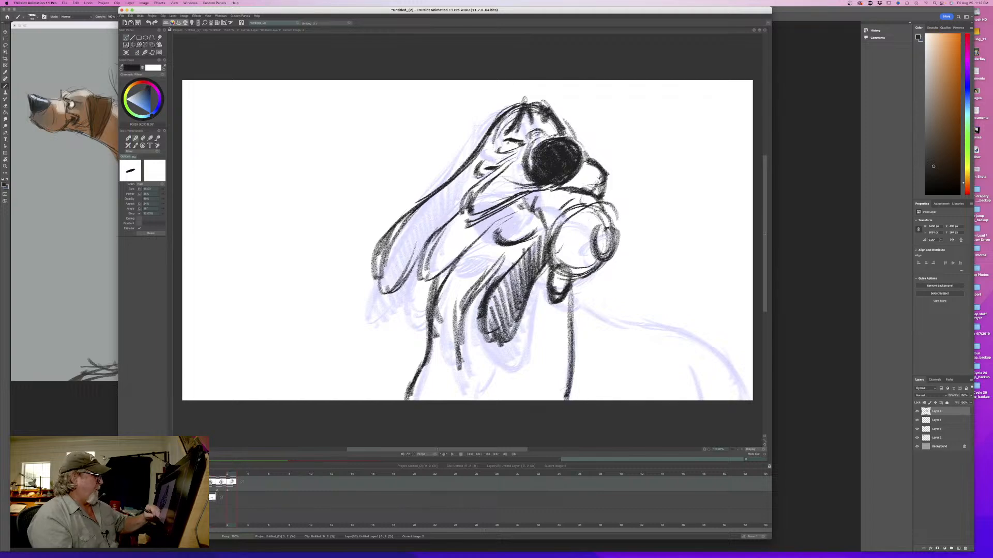
{"action": "key", "text": "Left"}
{"action": "key", "text": "Right"}
{"action": "key", "text": "Left"}
{"action": "key", "text": "Right"}
- Draw the back contour from the base of the neck over the shoulder and down to the canvas's lower edge
{"action": "left_click_drag", "start_coordinate": [570, 292], "coordinate": [592, 319]}
{"action": "key", "text": "Left"}
{"action": "key", "text": "Right"}
{"action": "key", "text": "Left"}
{"action": "key", "text": "Right"}
{"action": "key", "text": "Left"}
{"action": "key", "text": "Right"}
{"action": "mouse_move", "coordinate": [578, 303]}
{"action": "left_mouse_down"}
{"action": "mouse_move", "coordinate": [592, 323]}
{"action": "mouse_move", "coordinate": [571, 337]}
{"action": "mouse_move", "coordinate": [656, 336]}
{"action": "mouse_move", "coordinate": [713, 371]}
{"action": "mouse_move", "coordinate": [726, 398]}
{"action": "left_mouse_up"}
{"action": "key", "text": "Left"}
{"action": "key", "text": "Right"}
- Thicken the back contour and add a short stroke inside the shoulder at the canvas's lower edge, flipping to compare
{"action": "mouse_move", "coordinate": [699, 356]}
{"action": "left_mouse_down"}
{"action": "mouse_move", "coordinate": [739, 402]}
{"action": "mouse_move", "coordinate": [707, 365]}
{"action": "left_mouse_up"}
{"action": "mouse_move", "coordinate": [687, 348]}
{"action": "left_mouse_down"}
{"action": "mouse_move", "coordinate": [713, 365]}
{"action": "mouse_move", "coordinate": [600, 324]}
{"action": "left_mouse_up"}
{"action": "left_click_drag", "start_coordinate": [608, 329], "coordinate": [577, 303]}
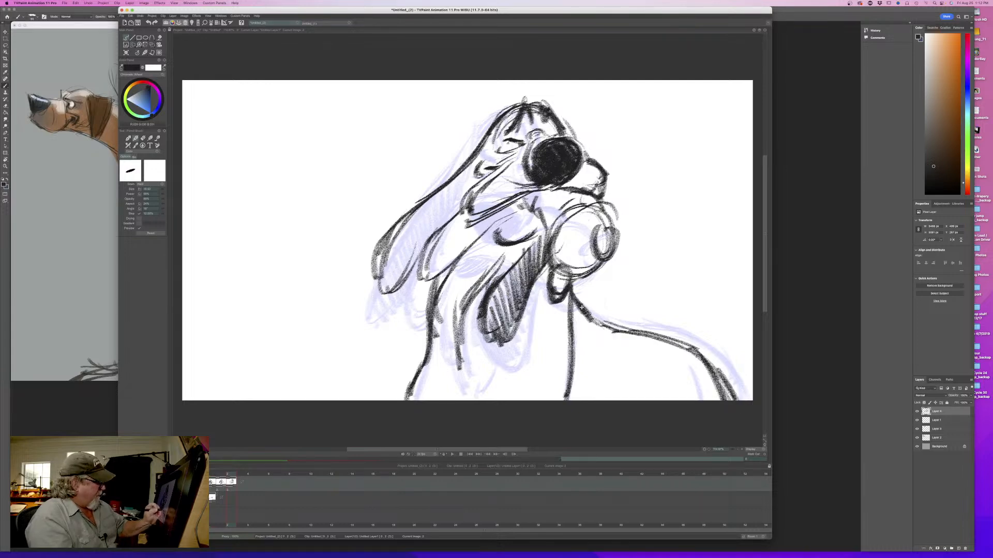
{"action": "key", "text": "Left"}
{"action": "key", "text": "Right"}
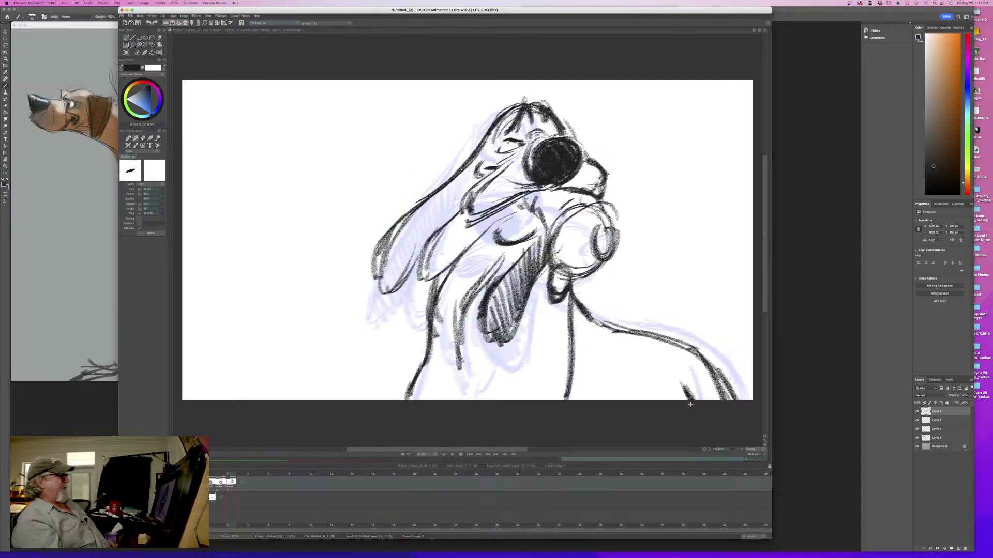
{"action": "key", "text": "Left"}
{"action": "key", "text": "Right"}
{"action": "key", "text": "Left"}
{"action": "key", "text": "Right"}
- Fill the long near ear with dark hatching from the head down to its tip and flip against the second drawing
{"action": "left_click_drag", "start_coordinate": [495, 125], "coordinate": [471, 190]}
{"action": "left_click_drag", "start_coordinate": [476, 153], "coordinate": [459, 207]}
{"action": "mouse_move", "coordinate": [465, 169]}
{"action": "left_mouse_down"}
{"action": "mouse_move", "coordinate": [445, 223]}
{"action": "mouse_move", "coordinate": [380, 291]}
{"action": "left_mouse_up"}
{"action": "left_click_drag", "start_coordinate": [389, 261], "coordinate": [378, 299]}
{"action": "key", "text": "Left"}
{"action": "key", "text": "Right"}
{"action": "key", "text": "Left"}
{"action": "key", "text": "Right"}
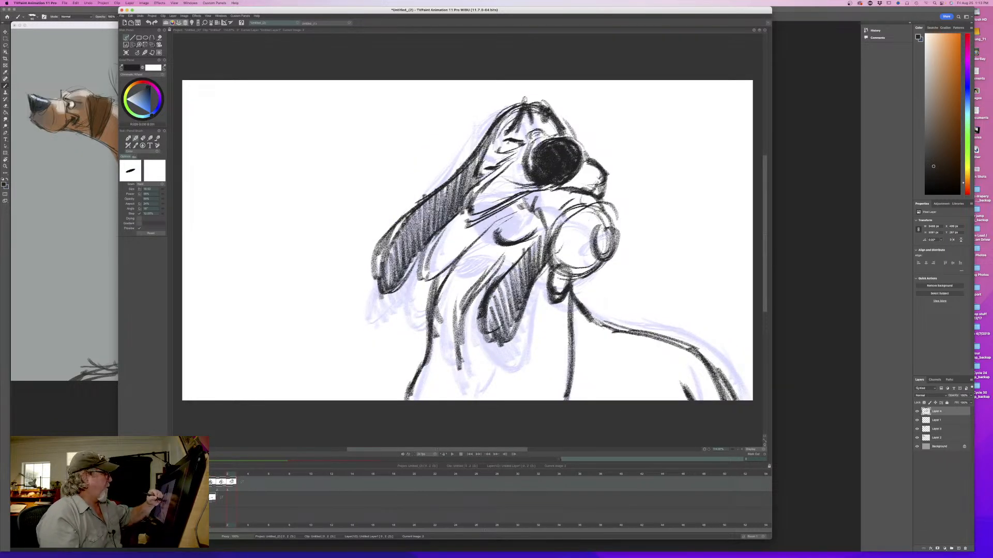
{"action": "key", "text": "Left"}
{"action": "key", "text": "Right"}
{"action": "key", "text": "Left"}
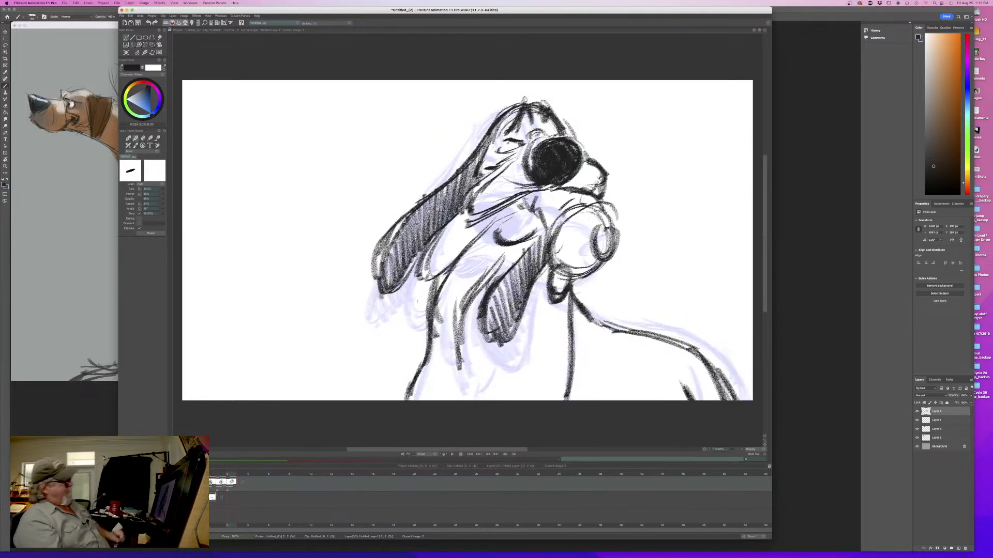
{"action": "key", "text": "Right"}
- Shade the open mouth beneath the muzzle with dark hatching and compare it with the second drawing
{"action": "left_click_drag", "start_coordinate": [535, 228], "coordinate": [494, 230]}
{"action": "key", "text": "Left"}
{"action": "key", "text": "Right"}
{"action": "key", "text": "Left"}
{"action": "key", "text": "Right"}
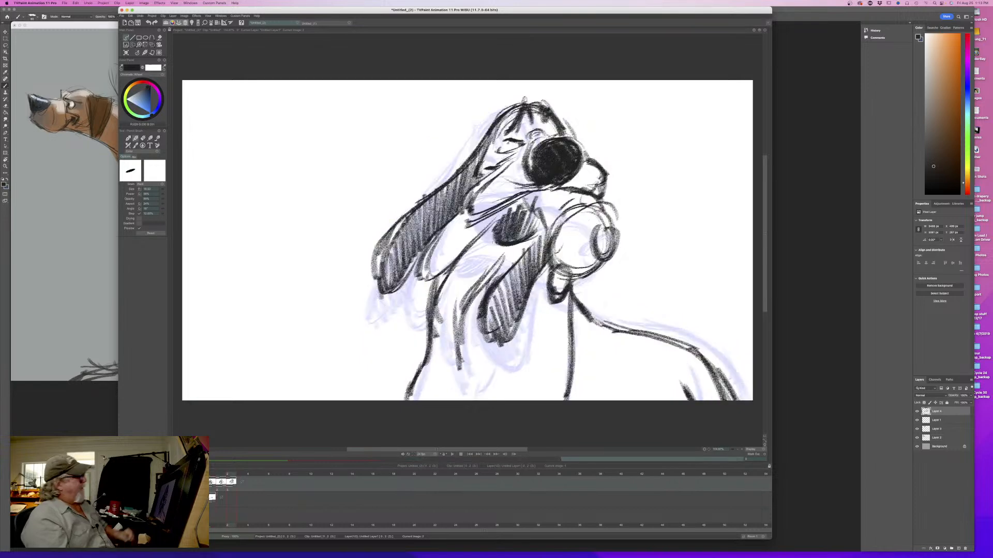
- Draw the jaw line from the open mouth down along the hanging jowl, flipping to compare poses
{"action": "left_click_drag", "start_coordinate": [529, 198], "coordinate": [421, 281]}
{"action": "key", "text": "Left"}
{"action": "key", "text": "Right"}
{"action": "key", "text": "Left"}
{"action": "key", "text": "Right"}
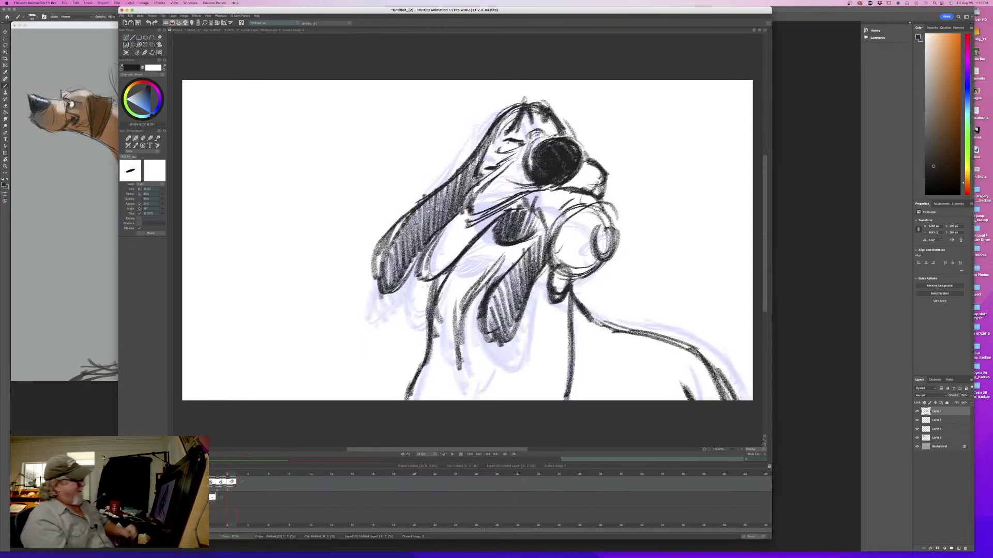
- Strengthen the held object's round contour, its curled end and the knob beneath it, flipping to compare poses
{"action": "left_click_drag", "start_coordinate": [597, 205], "coordinate": [615, 230]}
{"action": "mouse_move", "coordinate": [574, 221]}
{"action": "left_mouse_down"}
{"action": "mouse_move", "coordinate": [598, 204]}
{"action": "mouse_move", "coordinate": [616, 237]}
{"action": "left_mouse_up"}
{"action": "mouse_move", "coordinate": [563, 226]}
{"action": "left_mouse_down"}
{"action": "mouse_move", "coordinate": [600, 213]}
{"action": "mouse_move", "coordinate": [596, 257]}
{"action": "mouse_move", "coordinate": [586, 262]}
{"action": "left_mouse_up"}
{"action": "left_click_drag", "start_coordinate": [561, 301], "coordinate": [550, 294]}
{"action": "key", "text": "Left"}
{"action": "key", "text": "Right"}
{"action": "key", "text": "Left"}
{"action": "key", "text": "Right"}
- Add another neck fold and a long diagonal chest line below the shaded ear, flipping against the second drawing
{"action": "left_click_drag", "start_coordinate": [446, 330], "coordinate": [460, 375]}
{"action": "left_click_drag", "start_coordinate": [521, 331], "coordinate": [508, 353]}
{"action": "left_click_drag", "start_coordinate": [542, 310], "coordinate": [465, 399]}
{"action": "key", "text": "Left"}
{"action": "key", "text": "Right"}
{"action": "key", "text": "Left"}
{"action": "key", "text": "Right"}
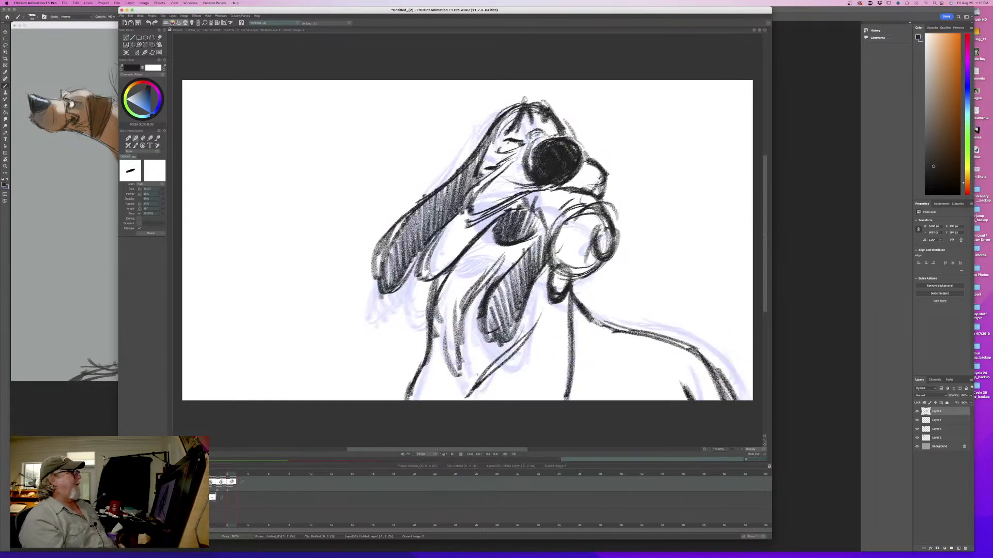
{"action": "key", "text": "Left"}
{"action": "key", "text": "Right"}
{"action": "key", "text": "Right"}
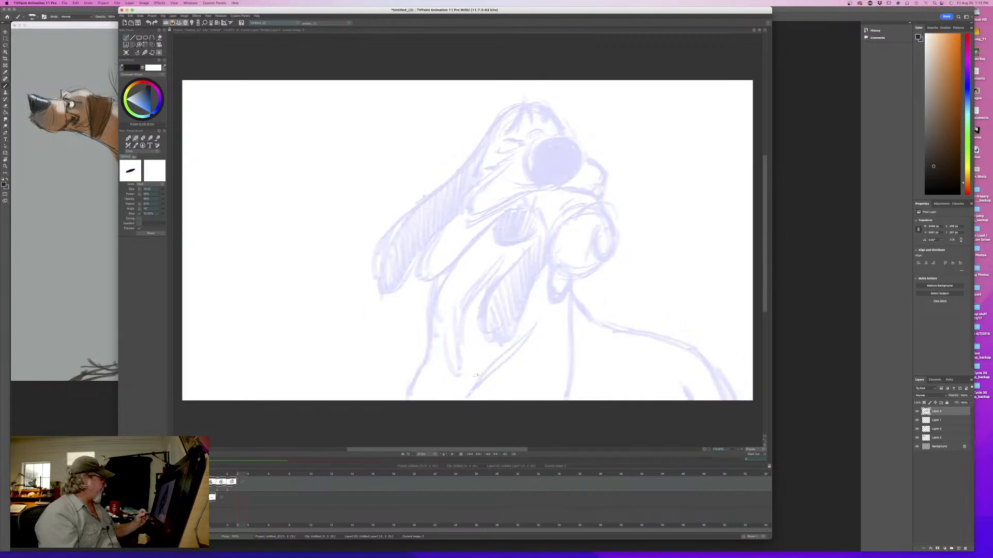
- Add a fourth drawing after the third and sketch a large construction circle for the head
{"action": "key", "text": "Insert"}
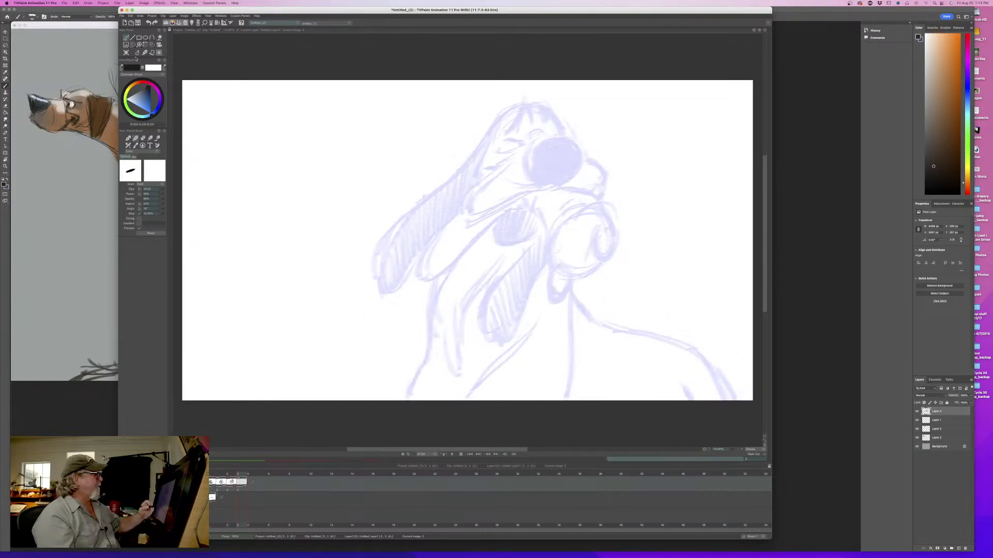
{"action": "left_click_drag", "start_coordinate": [579, 183], "coordinate": [563, 207]}
{"action": "mouse_move", "coordinate": [501, 124]}
{"action": "left_mouse_down"}
{"action": "mouse_move", "coordinate": [486, 156]}
{"action": "mouse_move", "coordinate": [487, 145]}
{"action": "left_mouse_up"}
{"action": "left_click_drag", "start_coordinate": [575, 182], "coordinate": [548, 208]}
{"action": "left_click_drag", "start_coordinate": [546, 113], "coordinate": [555, 205]}
{"action": "mouse_move", "coordinate": [491, 149]}
{"action": "left_mouse_down"}
{"action": "mouse_move", "coordinate": [583, 150]}
{"action": "mouse_move", "coordinate": [498, 185]}
{"action": "left_mouse_up"}
{"action": "mouse_move", "coordinate": [494, 143]}
{"action": "left_mouse_down"}
{"action": "mouse_move", "coordinate": [543, 211]}
{"action": "mouse_move", "coordinate": [561, 208]}
{"action": "left_mouse_up"}
{"action": "mouse_move", "coordinate": [500, 138]}
{"action": "left_mouse_down"}
{"action": "mouse_move", "coordinate": [528, 113]}
{"action": "mouse_move", "coordinate": [546, 218]}
{"action": "left_mouse_up"}
{"action": "mouse_move", "coordinate": [496, 140]}
{"action": "left_mouse_down"}
{"action": "mouse_move", "coordinate": [552, 220]}
{"action": "mouse_move", "coordinate": [565, 216]}
{"action": "left_mouse_up"}
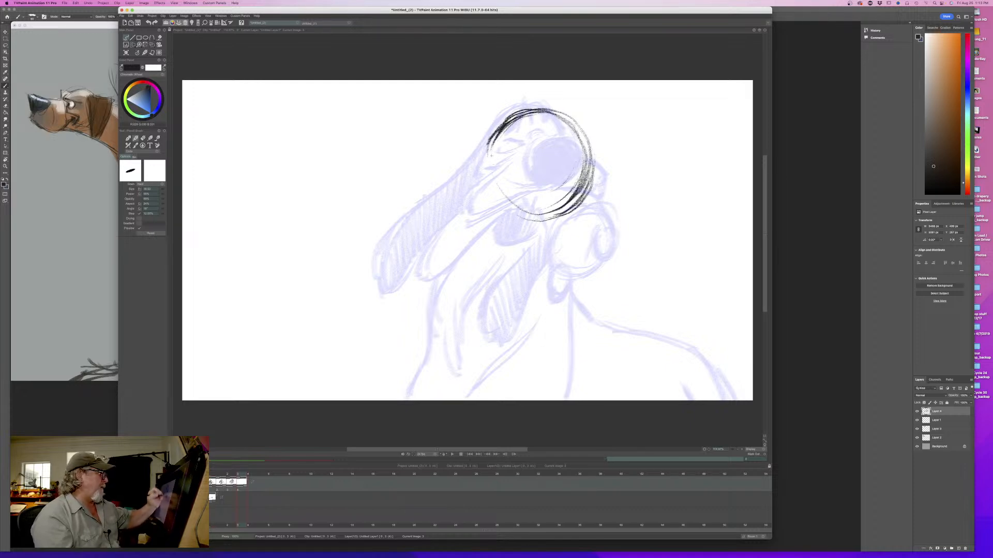
- Flip through all four drawings to check the new head circle against the earlier poses
{"action": "key", "text": "Left"}
{"action": "key", "text": "Left"}
{"action": "key", "text": "Right"}
{"action": "key", "text": "Right"}
{"action": "key", "text": "Right"}
{"action": "key", "text": "Left"}
{"action": "key", "text": "Left"}
{"action": "key", "text": "Left"}
{"action": "key", "text": "Left"}
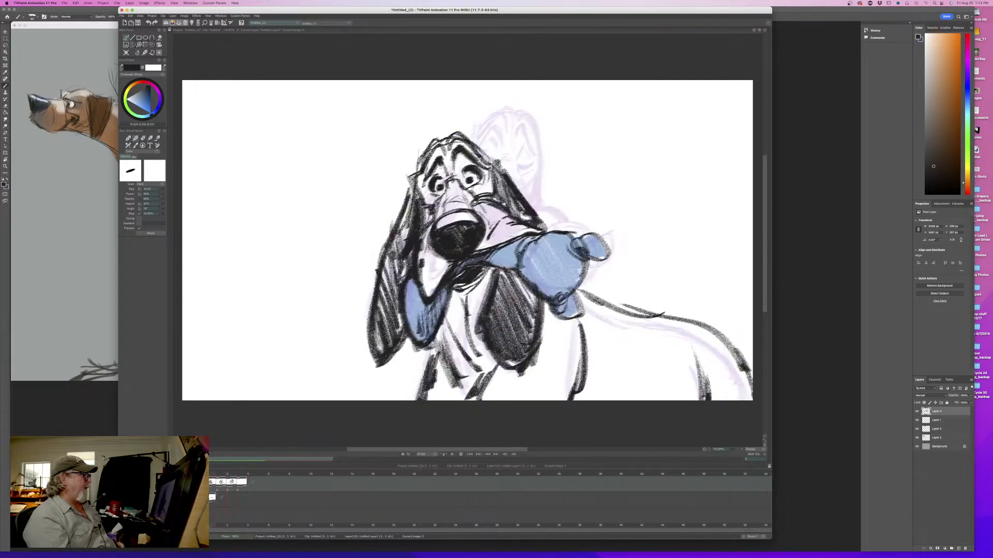
{"action": "key", "text": "Right"}
{"action": "key", "text": "Right"}
{"action": "key", "text": "Right"}
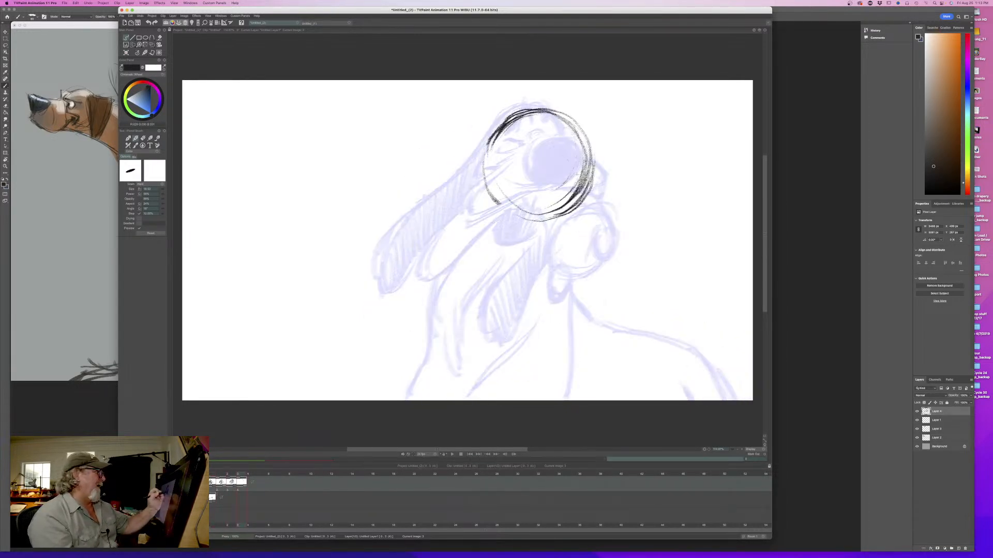
- Sketch a smaller nose circle over the lower edge of the head circle and flip through the earlier drawings
{"action": "mouse_move", "coordinate": [548, 184]}
{"action": "left_mouse_down"}
{"action": "mouse_move", "coordinate": [551, 163]}
{"action": "mouse_move", "coordinate": [574, 199]}
{"action": "mouse_move", "coordinate": [553, 162]}
{"action": "mouse_move", "coordinate": [543, 199]}
{"action": "mouse_move", "coordinate": [577, 207]}
{"action": "mouse_move", "coordinate": [587, 166]}
{"action": "left_mouse_up"}
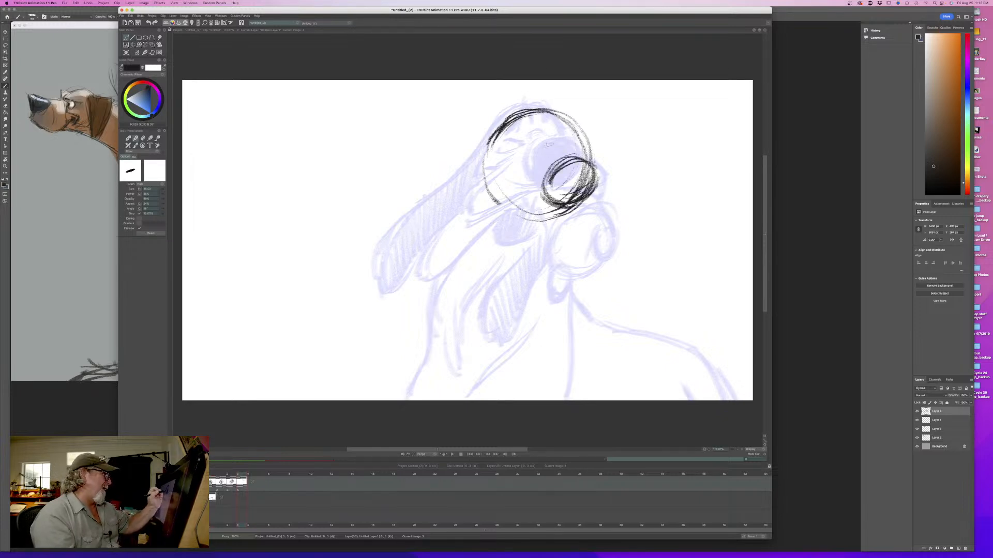
{"action": "key", "text": "Left"}
{"action": "key", "text": "Left"}
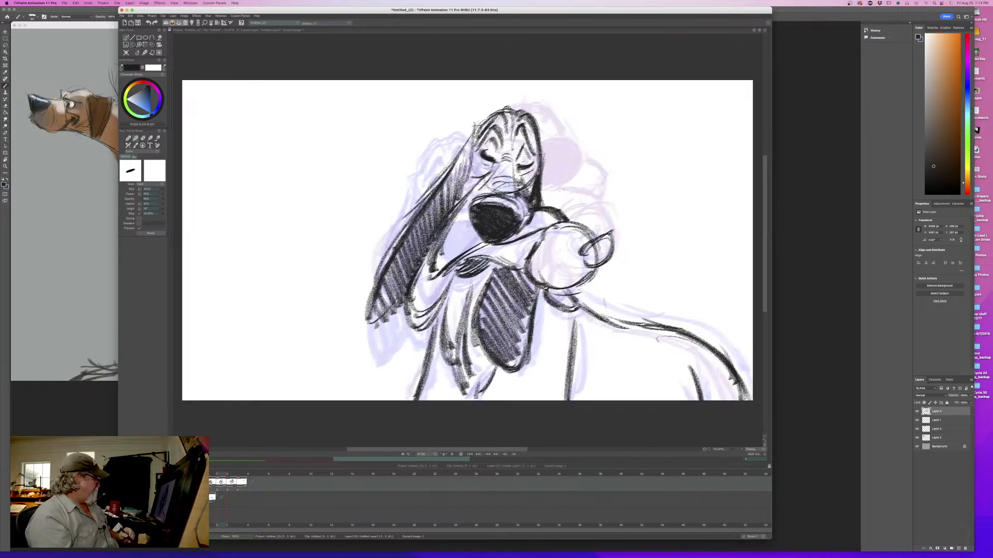
{"action": "key", "text": "Left"}
{"action": "key", "text": "Right"}
{"action": "key", "text": "Right"}
{"action": "key", "text": "Right"}
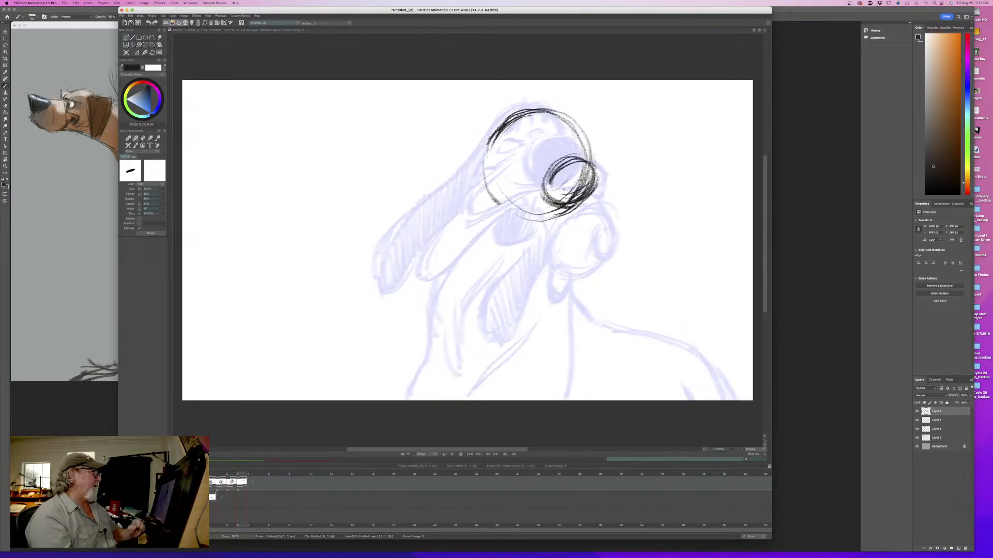
- Fill the nose with dark shading and add short marks above its bridge, flipping against the third drawing
{"action": "mouse_move", "coordinate": [536, 147]}
{"action": "left_mouse_down"}
{"action": "mouse_move", "coordinate": [553, 141]}
{"action": "mouse_move", "coordinate": [598, 162]}
{"action": "mouse_move", "coordinate": [603, 179]}
{"action": "mouse_move", "coordinate": [587, 195]}
{"action": "mouse_move", "coordinate": [556, 174]}
{"action": "mouse_move", "coordinate": [551, 195]}
{"action": "mouse_move", "coordinate": [574, 196]}
{"action": "mouse_move", "coordinate": [568, 184]}
{"action": "mouse_move", "coordinate": [551, 205]}
{"action": "left_mouse_up"}
{"action": "key", "text": "Left"}
{"action": "key", "text": "Right"}
{"action": "key", "text": "Left"}
{"action": "key", "text": "Right"}
{"action": "key", "text": "Left"}
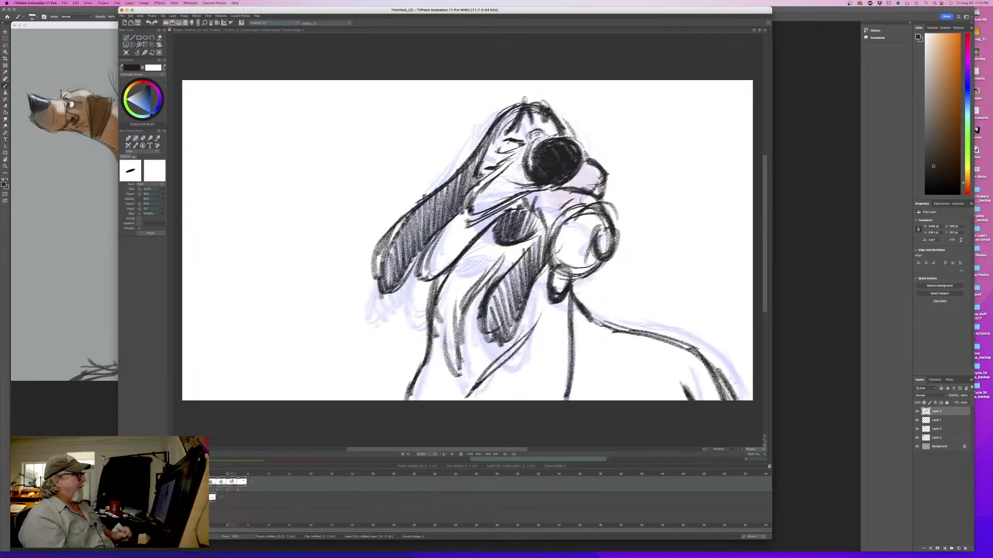
{"action": "key", "text": "Right"}
- Draw two short strokes extending outward beside the nose and flip against the third drawing
{"action": "left_click_drag", "start_coordinate": [584, 154], "coordinate": [616, 154]}
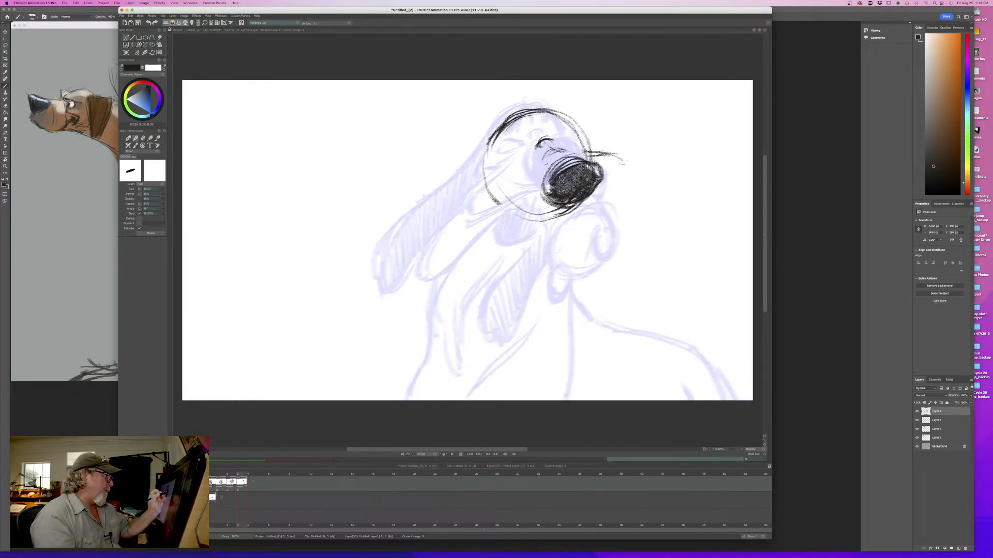
{"action": "left_click_drag", "start_coordinate": [600, 192], "coordinate": [623, 185]}
{"action": "key", "text": "Left"}
{"action": "key", "text": "Right"}
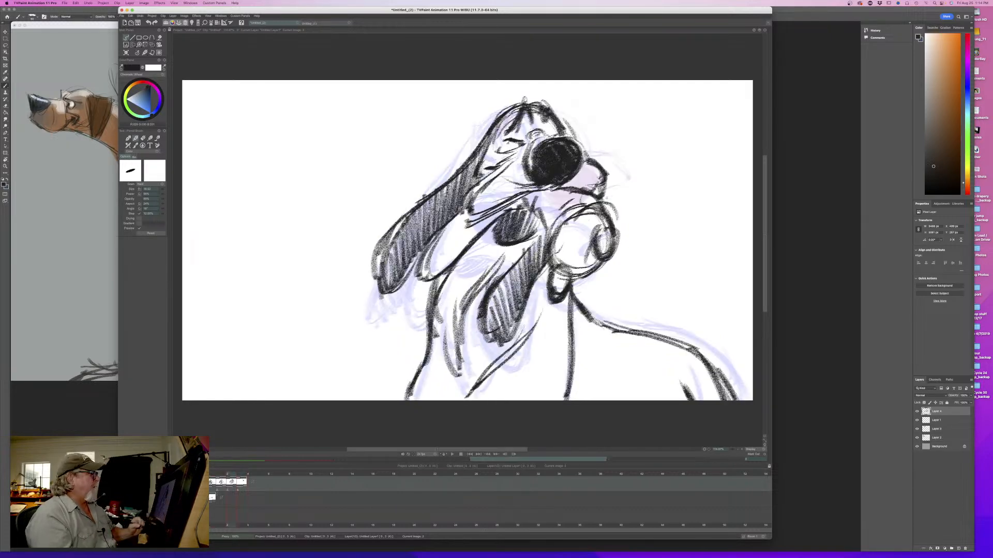
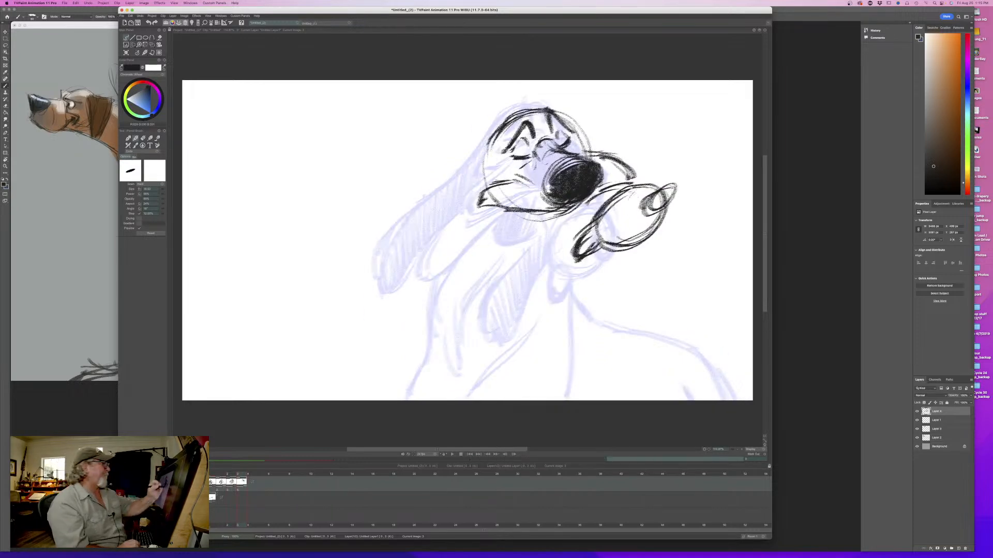
- Try a straight ear line sloping back and down from the hound's head, checking it against the third drawing
{"action": "mouse_move", "coordinate": [627, 192]}
{"action": "left_mouse_down"}
{"action": "mouse_move", "coordinate": [654, 178]}
{"action": "mouse_move", "coordinate": [653, 216]}
{"action": "left_mouse_up"}
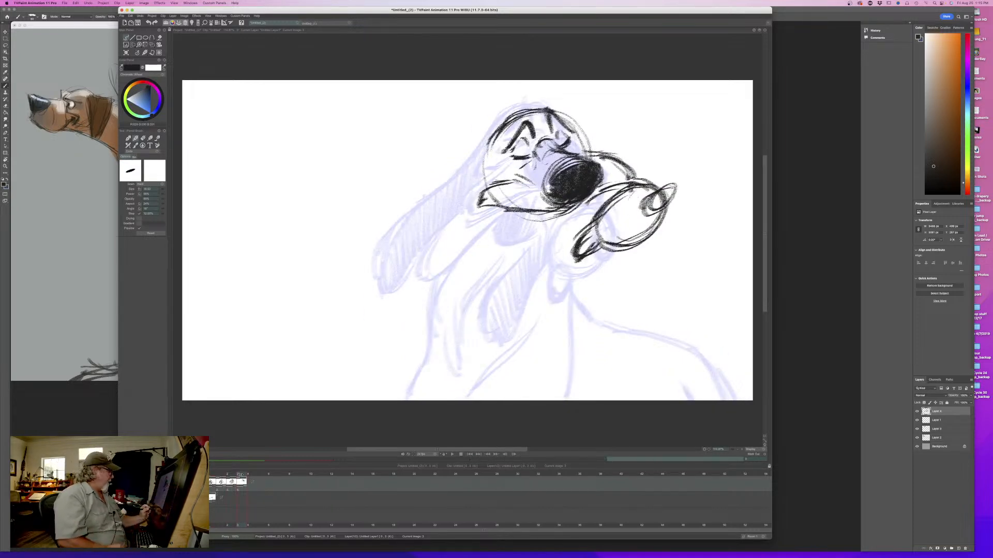
{"action": "mouse_move", "coordinate": [239, 474]}
{"action": "left_mouse_down"}
{"action": "mouse_move", "coordinate": [221, 474]}
{"action": "mouse_move", "coordinate": [252, 472]}
{"action": "mouse_move", "coordinate": [221, 471]}
{"action": "mouse_move", "coordinate": [252, 472]}
{"action": "mouse_move", "coordinate": [220, 471]}
{"action": "mouse_move", "coordinate": [240, 473]}
{"action": "left_mouse_up"}
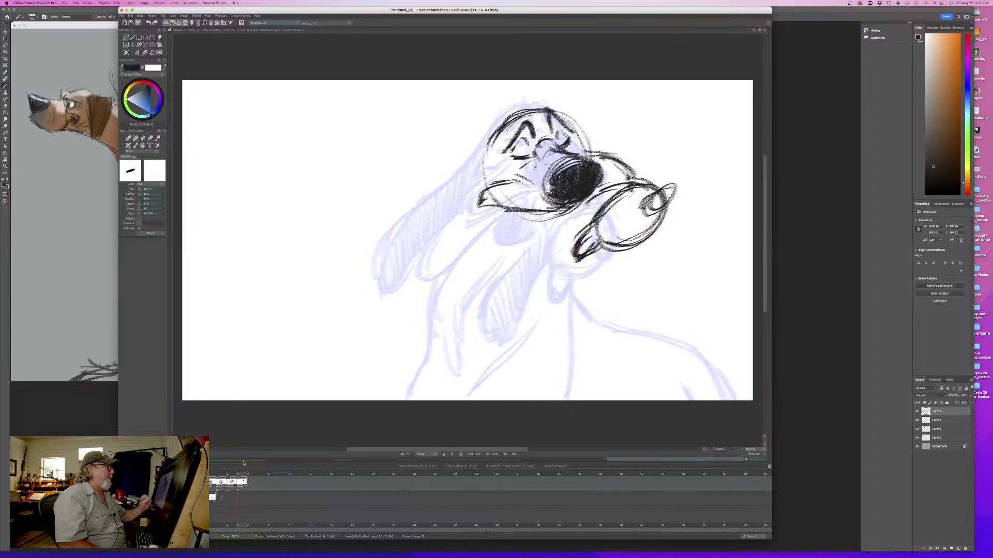
{"action": "left_click_drag", "start_coordinate": [494, 134], "coordinate": [429, 186]}
{"action": "key", "text": "Left"}
{"action": "key", "text": "Right"}
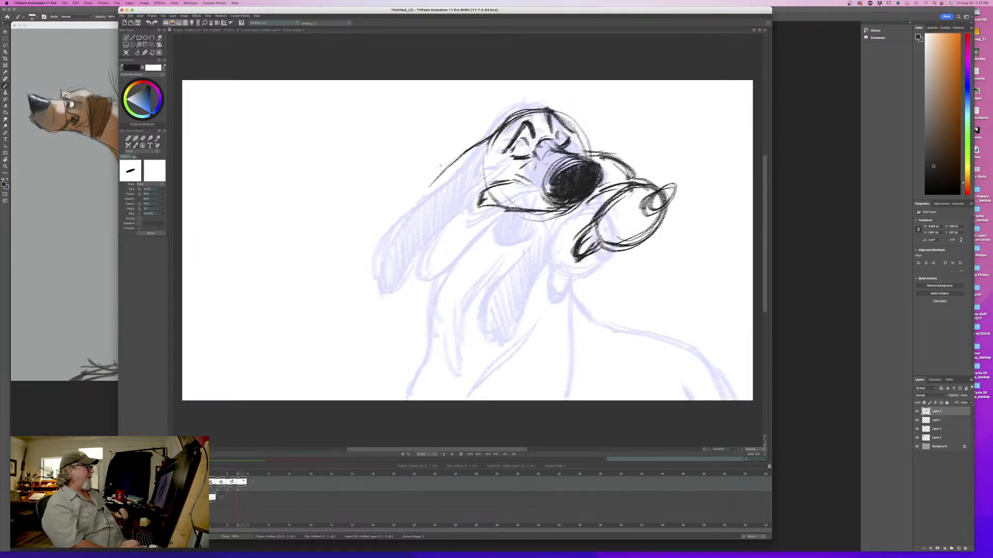
{"action": "mouse_move", "coordinate": [240, 475]}
{"action": "left_mouse_down"}
{"action": "mouse_move", "coordinate": [213, 474]}
{"action": "mouse_move", "coordinate": [240, 479]}
{"action": "left_mouse_up"}
{"action": "key", "text": "Left"}
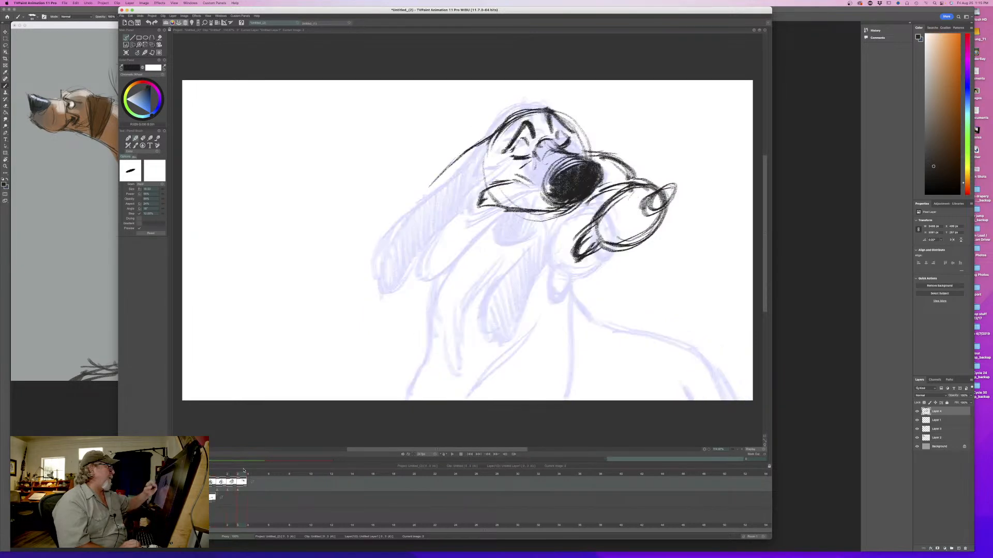
{"action": "key", "text": "e"}
{"action": "left_click_drag", "start_coordinate": [480, 143], "coordinate": [436, 178]}
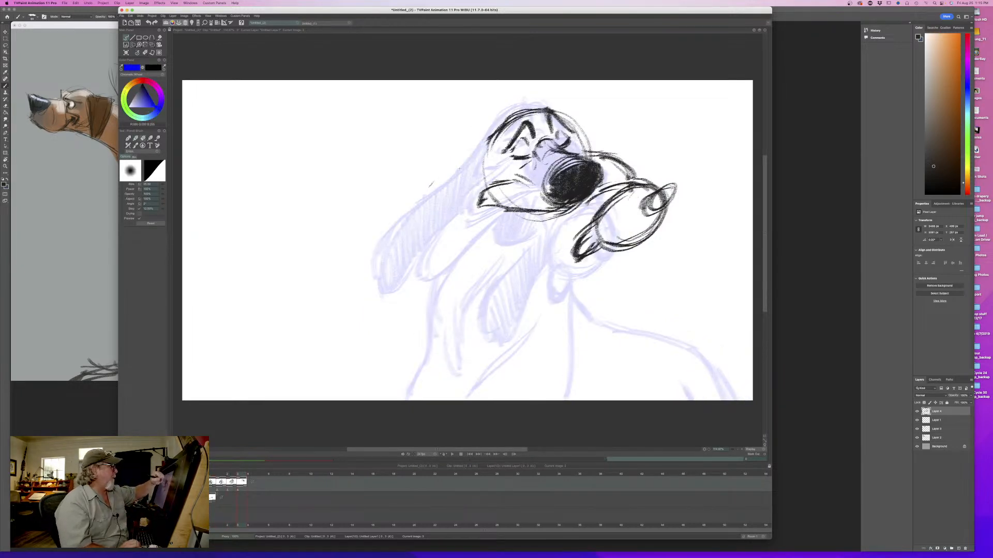
{"action": "key", "text": "e"}
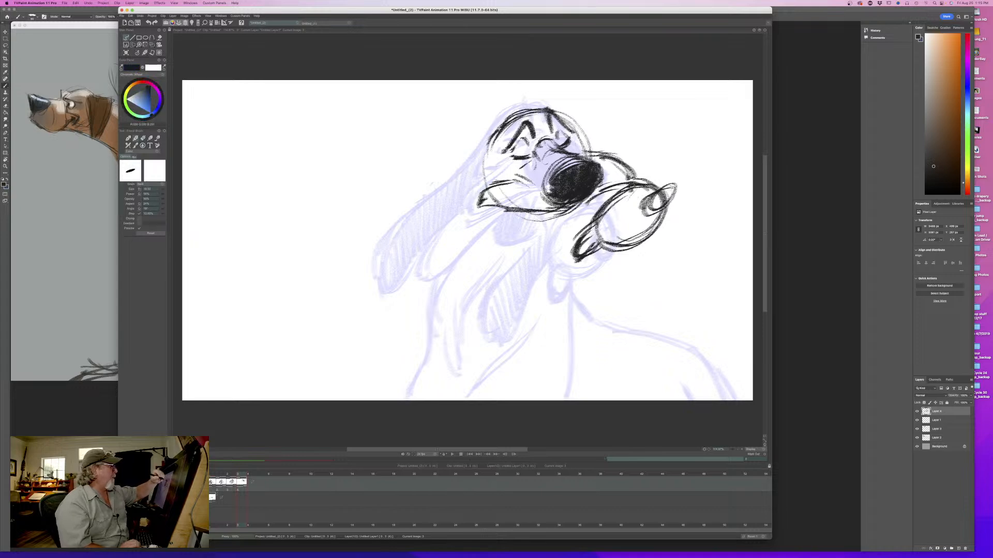
- Sketch the raised near ear's upper line curving back from the head and down its outer edge, flipping against the third drawing
{"action": "mouse_move", "coordinate": [496, 128]}
{"action": "left_mouse_down"}
{"action": "mouse_move", "coordinate": [445, 164]}
{"action": "mouse_move", "coordinate": [399, 167]}
{"action": "mouse_move", "coordinate": [373, 213]}
{"action": "left_mouse_up"}
{"action": "mouse_move", "coordinate": [421, 169]}
{"action": "left_mouse_down"}
{"action": "mouse_move", "coordinate": [374, 195]}
{"action": "mouse_move", "coordinate": [370, 222]}
{"action": "left_mouse_up"}
{"action": "left_click_drag", "start_coordinate": [392, 185], "coordinate": [384, 248]}
{"action": "key", "text": "Left"}
{"action": "key", "text": "Right"}
{"action": "key", "text": "Left"}
{"action": "key", "text": "Right"}
{"action": "left_click_drag", "start_coordinate": [375, 209], "coordinate": [392, 255]}
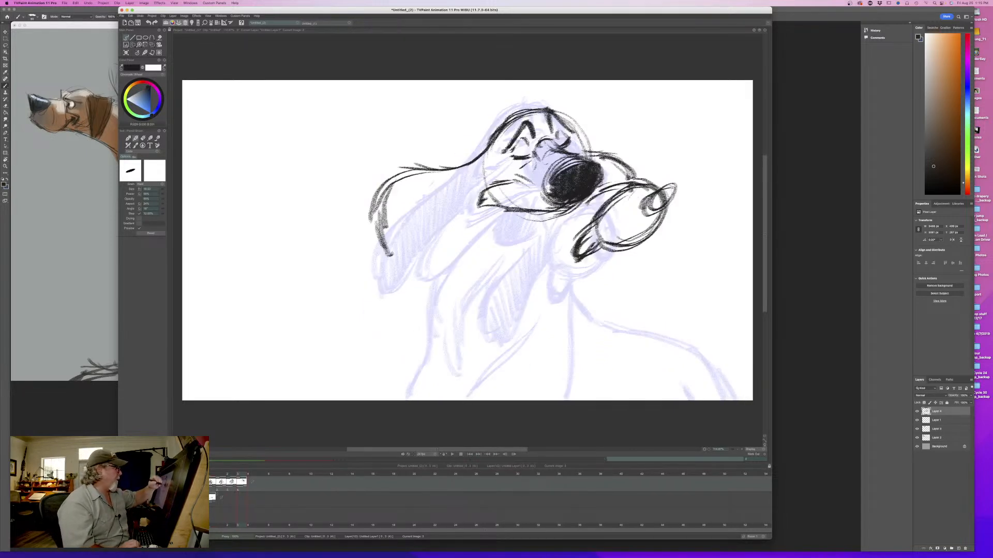
{"action": "key", "text": "Left"}
{"action": "key", "text": "Right"}
{"action": "key", "text": "Left"}
{"action": "key", "text": "Right"}
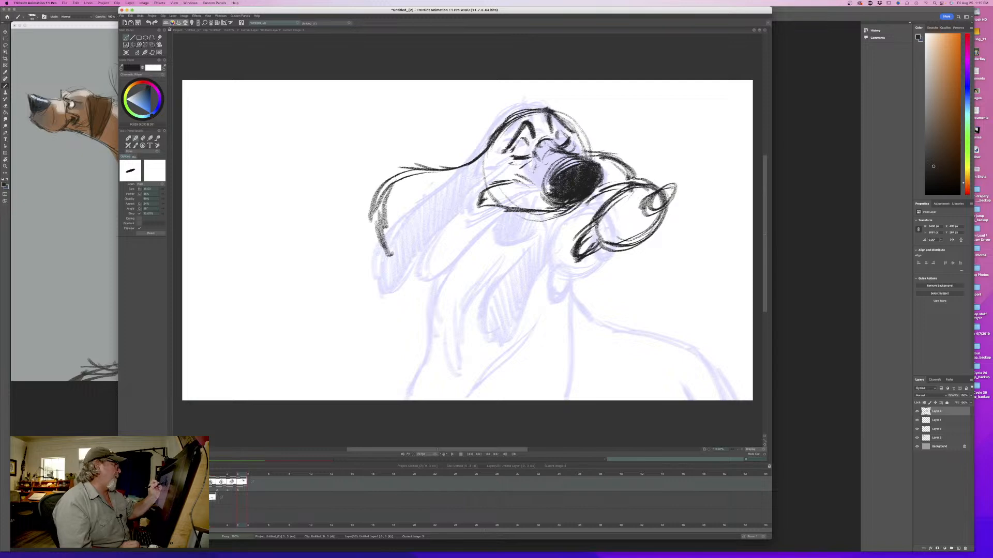
- Add a short cheek mark and wrinkle strokes at the crown of the head, flipping against the third drawing
{"action": "left_click_drag", "start_coordinate": [516, 172], "coordinate": [536, 178]}
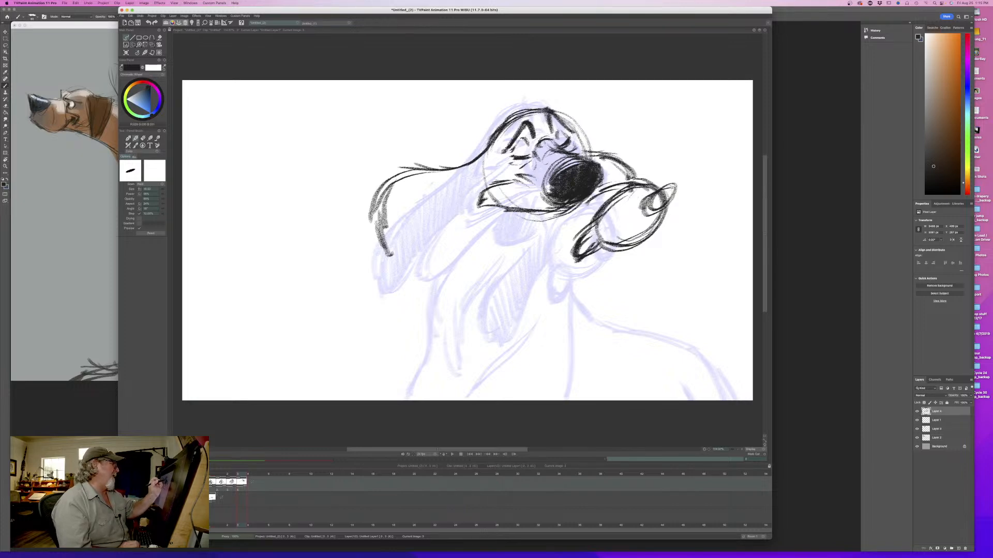
{"action": "left_click_drag", "start_coordinate": [544, 123], "coordinate": [538, 106]}
{"action": "mouse_move", "coordinate": [538, 102]}
{"action": "left_mouse_down"}
{"action": "mouse_move", "coordinate": [564, 119]}
{"action": "mouse_move", "coordinate": [505, 139]}
{"action": "left_mouse_up"}
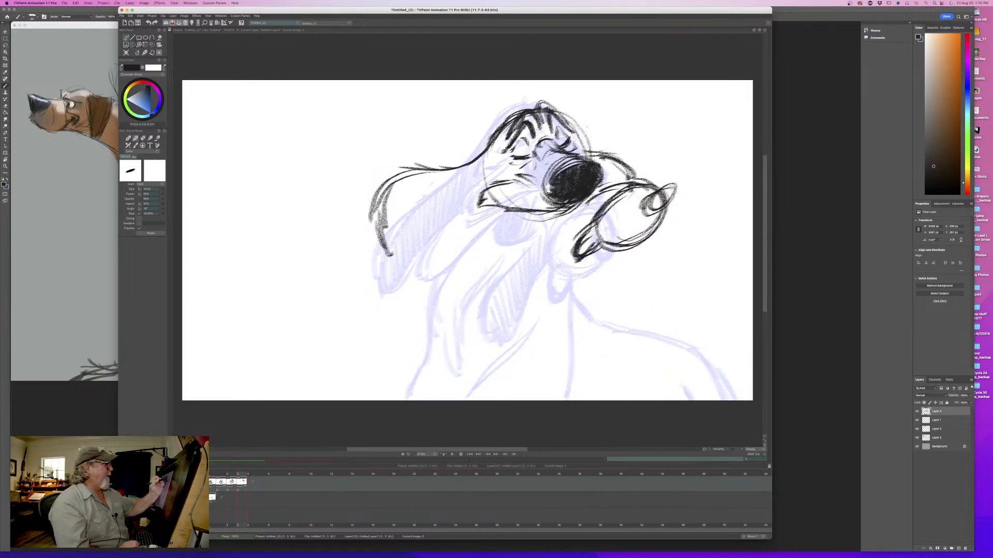
{"action": "key", "text": "Left"}
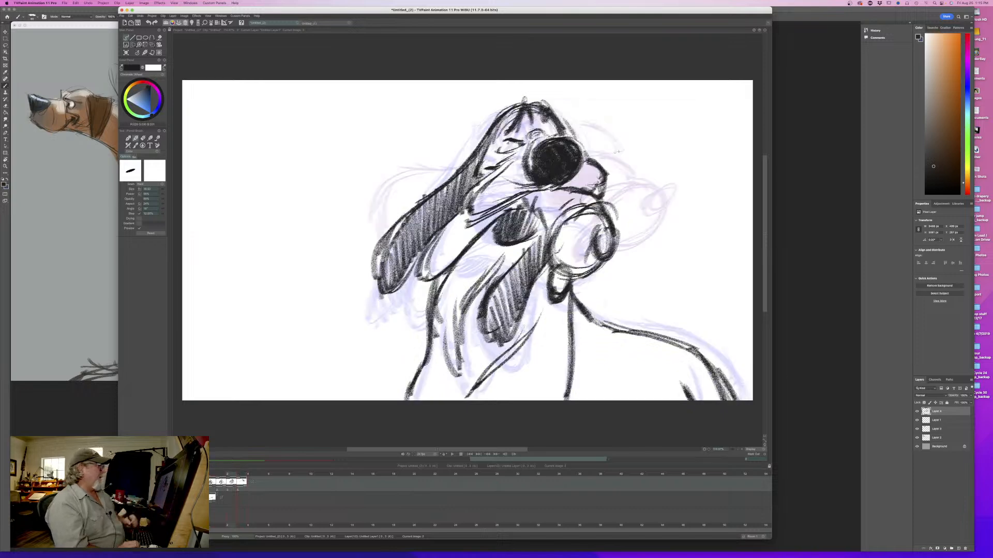
{"action": "key", "text": "Right"}
- Draw the far ear as a short, thick arc on the other side of the head, flipping against the third drawing
{"action": "left_click_drag", "start_coordinate": [622, 152], "coordinate": [580, 123]}
{"action": "left_click_drag", "start_coordinate": [622, 149], "coordinate": [582, 121]}
{"action": "key", "text": "Left"}
{"action": "key", "text": "Right"}
{"action": "key", "text": "Left"}
{"action": "key", "text": "Right"}
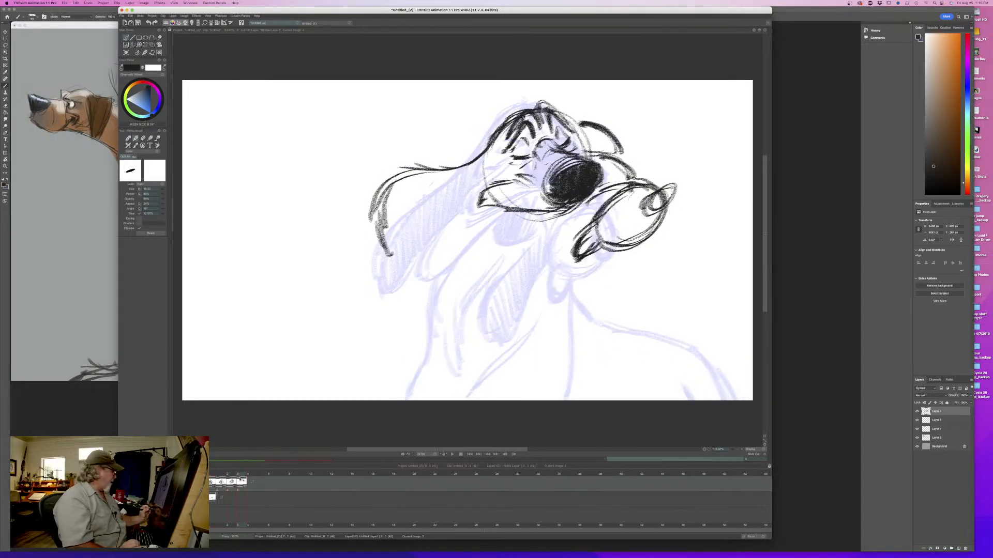
- Flip through all four drawings to check how the ears move from pose to pose
{"action": "key", "text": "Left"}
{"action": "key", "text": "Left"}
{"action": "key", "text": "Left"}
{"action": "key", "text": "Right"}
{"action": "key", "text": "Right"}
{"action": "key", "text": "Right"}
{"action": "key", "text": "Left"}
{"action": "key", "text": "Left"}
{"action": "key", "text": "Left"}
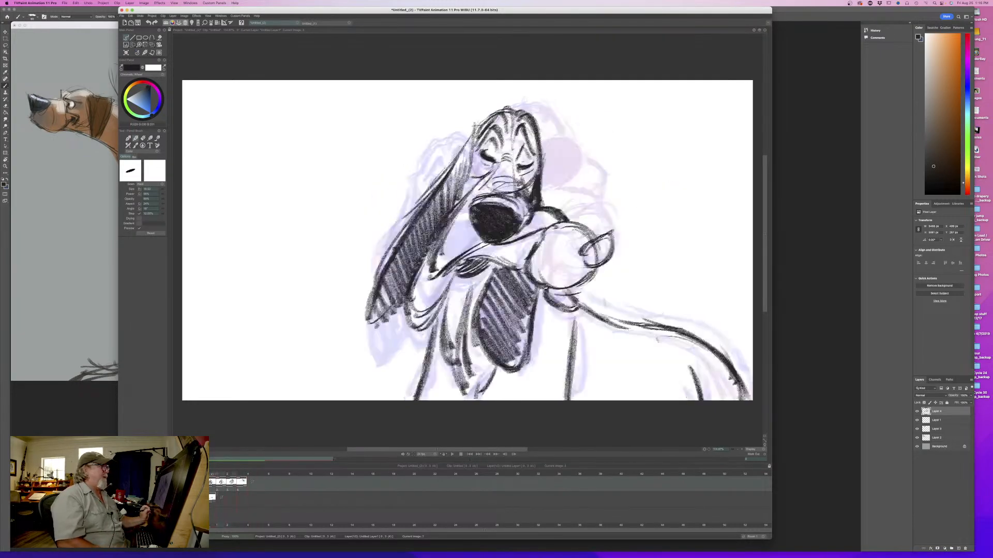
{"action": "left_click_drag", "start_coordinate": [212, 474], "coordinate": [242, 478]}
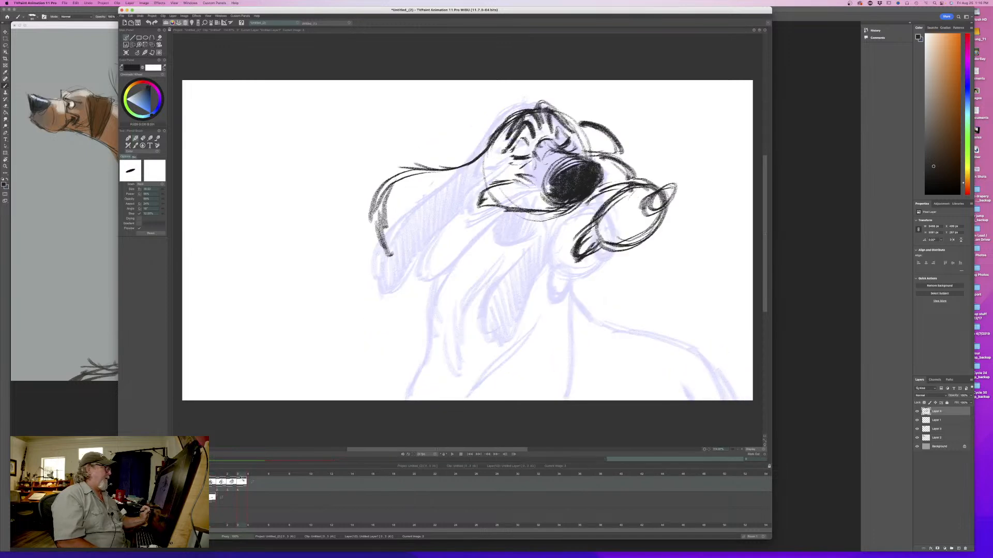
- Outline the near ear's inner edge and rounded tip, and build up its outer contour with repeated strokes
{"action": "mouse_move", "coordinate": [457, 175]}
{"action": "left_mouse_down"}
{"action": "mouse_move", "coordinate": [423, 200]}
{"action": "mouse_move", "coordinate": [385, 255]}
{"action": "left_mouse_up"}
{"action": "left_click_drag", "start_coordinate": [369, 195], "coordinate": [403, 240]}
{"action": "left_click_drag", "start_coordinate": [495, 142], "coordinate": [463, 171]}
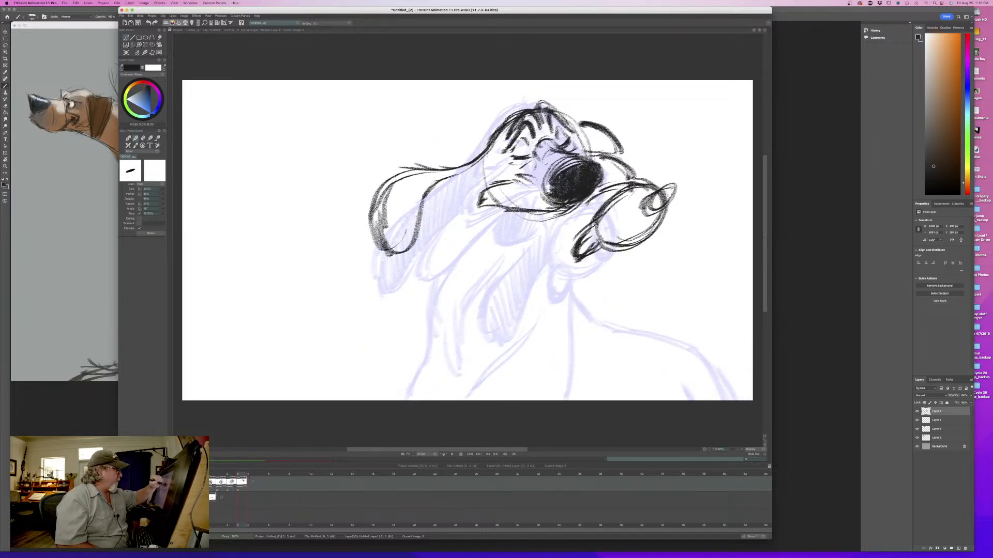
{"action": "left_click_drag", "start_coordinate": [424, 198], "coordinate": [415, 237]}
{"action": "mouse_move", "coordinate": [458, 164]}
{"action": "left_mouse_down"}
{"action": "mouse_move", "coordinate": [387, 183]}
{"action": "mouse_move", "coordinate": [382, 249]}
{"action": "left_mouse_up"}
{"action": "left_click_drag", "start_coordinate": [371, 222], "coordinate": [391, 253]}
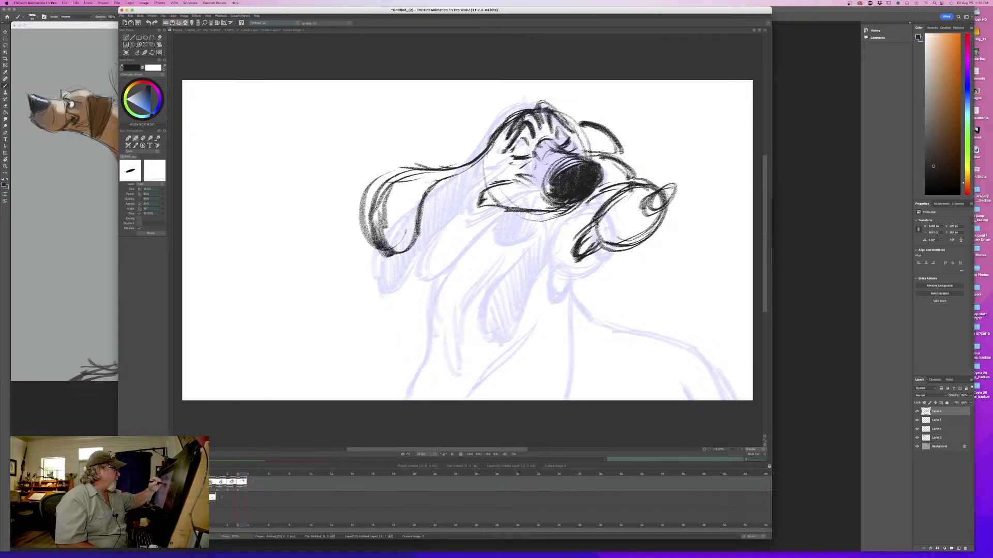
- Hatch the inside of the near ear with diagonal strokes and flip against the third drawing
{"action": "mouse_move", "coordinate": [438, 176]}
{"action": "left_mouse_down"}
{"action": "mouse_move", "coordinate": [411, 195]}
{"action": "mouse_move", "coordinate": [385, 246]}
{"action": "left_mouse_up"}
{"action": "key", "text": "Left"}
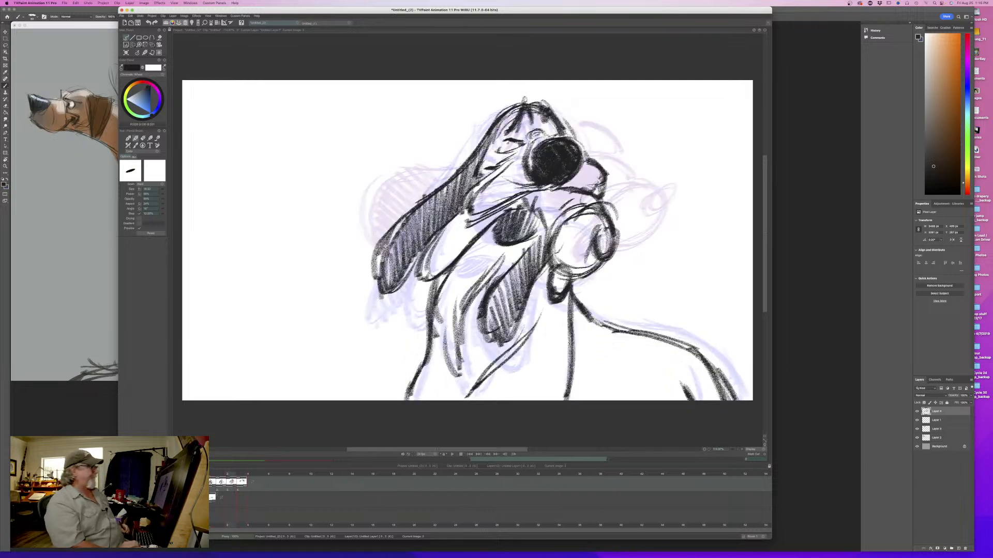
{"action": "key", "text": "Right"}
{"action": "key", "text": "Left"}
{"action": "key", "text": "Right"}
- Fill a dark patch where the near ear joins the head behind the cheek, flipping against the third drawing
{"action": "left_click_drag", "start_coordinate": [477, 184], "coordinate": [456, 189]}
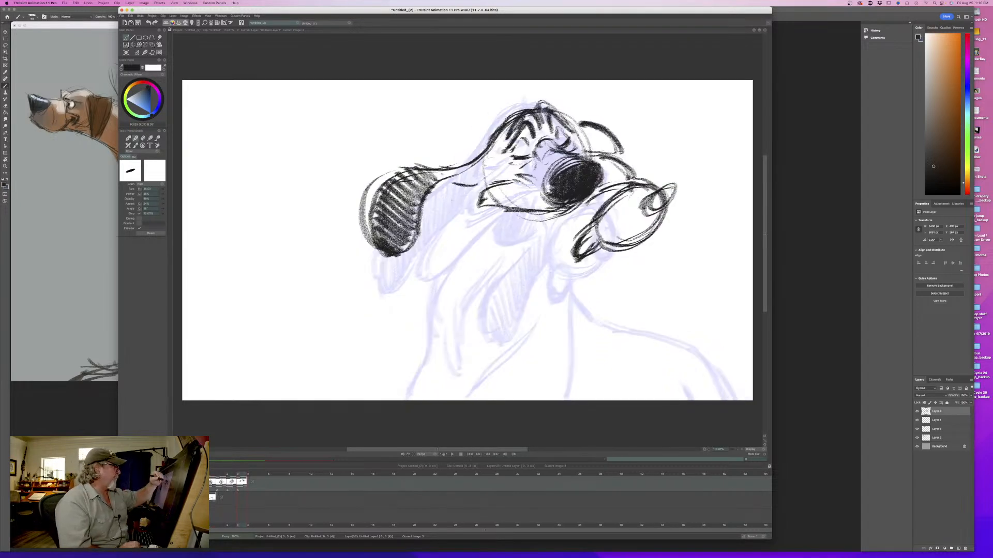
{"action": "mouse_move", "coordinate": [493, 155]}
{"action": "left_mouse_down"}
{"action": "mouse_move", "coordinate": [472, 184]}
{"action": "mouse_move", "coordinate": [449, 182]}
{"action": "mouse_move", "coordinate": [492, 174]}
{"action": "left_mouse_up"}
{"action": "left_click_drag", "start_coordinate": [503, 161], "coordinate": [490, 176]}
{"action": "key", "text": "Left"}
{"action": "key", "text": "Right"}
{"action": "key", "text": "Left"}
{"action": "key", "text": "Right"}
{"action": "key", "text": "Left"}
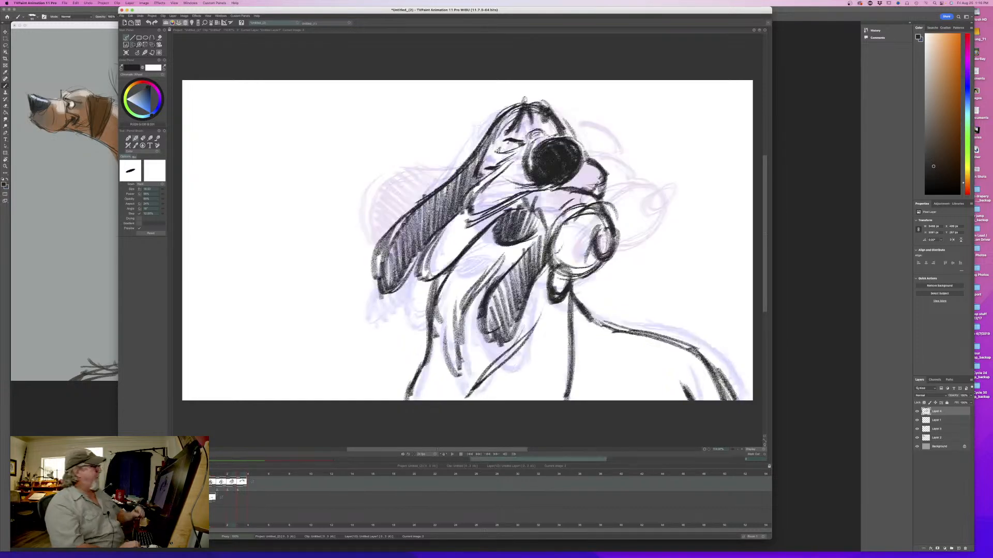
{"action": "key", "text": "Right"}
- Draw short curved guide strokes across the chin and throat below the mouth, flipping against the third drawing
{"action": "mouse_move", "coordinate": [545, 242]}
{"action": "left_mouse_down"}
{"action": "mouse_move", "coordinate": [554, 247]}
{"action": "mouse_move", "coordinate": [529, 285]}
{"action": "mouse_move", "coordinate": [540, 289]}
{"action": "left_mouse_up"}
{"action": "key", "text": "Left"}
{"action": "key", "text": "Right"}
{"action": "key", "text": "Left"}
{"action": "key", "text": "Right"}
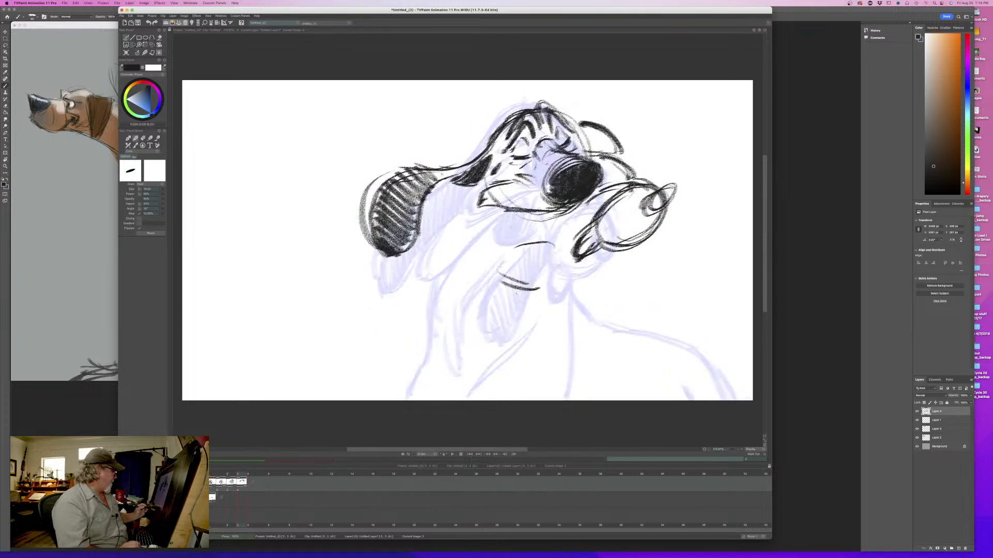
- Draw the jowl's upper curve sweeping back from the cheek and flip against the third drawing
{"action": "mouse_move", "coordinate": [242, 477]}
{"action": "left_mouse_down"}
{"action": "mouse_move", "coordinate": [221, 478]}
{"action": "mouse_move", "coordinate": [243, 478]}
{"action": "left_mouse_up"}
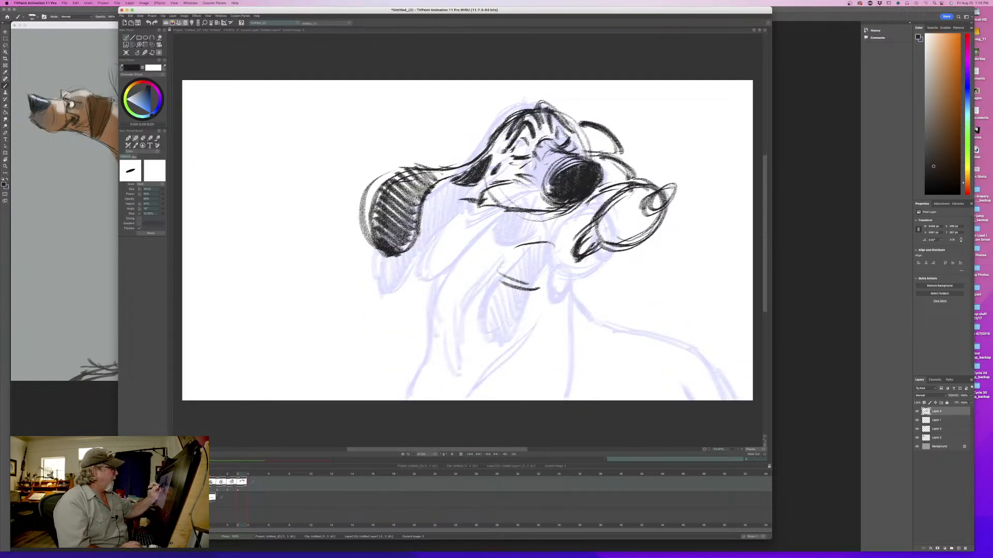
{"action": "mouse_move", "coordinate": [480, 198]}
{"action": "left_mouse_down"}
{"action": "mouse_move", "coordinate": [452, 196]}
{"action": "mouse_move", "coordinate": [428, 240]}
{"action": "left_mouse_up"}
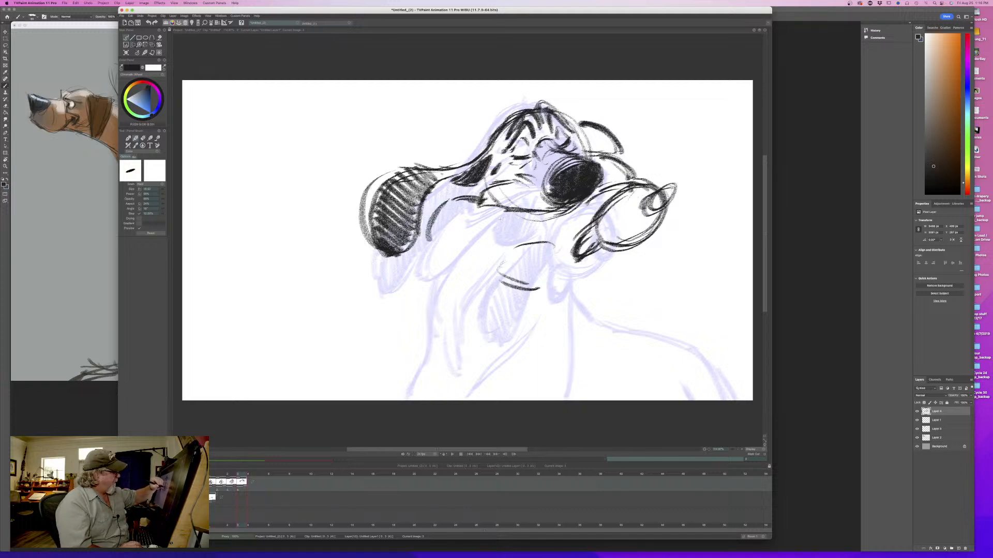
{"action": "key", "text": "Left"}
{"action": "key", "text": "Right"}
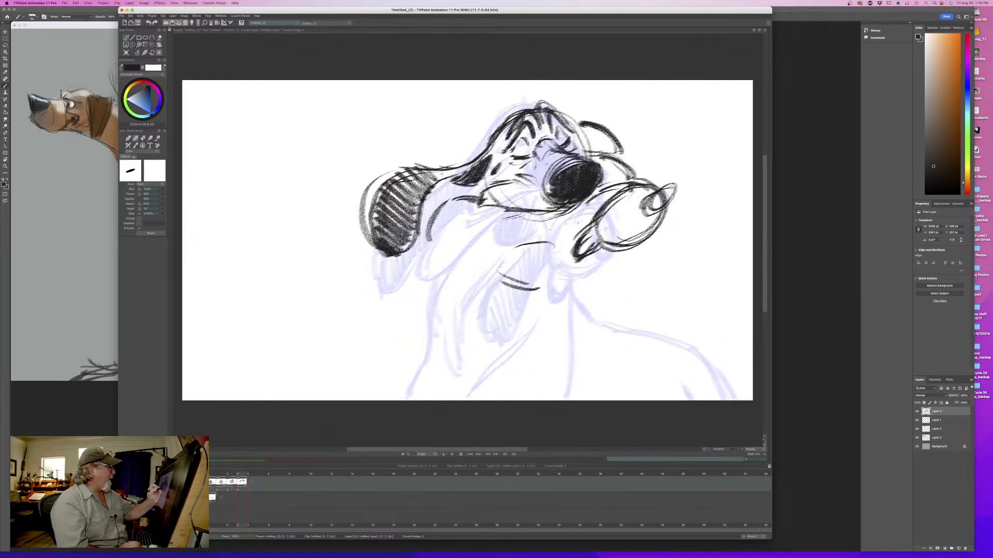
- Close the jowl with a lower contour and a rounded, thickened end, flipping against the third drawing
{"action": "mouse_move", "coordinate": [585, 228]}
{"action": "left_mouse_down"}
{"action": "mouse_move", "coordinate": [468, 230]}
{"action": "mouse_move", "coordinate": [435, 249]}
{"action": "left_mouse_up"}
{"action": "left_click_drag", "start_coordinate": [445, 216], "coordinate": [431, 247]}
{"action": "mouse_move", "coordinate": [433, 244]}
{"action": "left_mouse_down"}
{"action": "mouse_move", "coordinate": [477, 224]}
{"action": "mouse_move", "coordinate": [447, 240]}
{"action": "left_mouse_up"}
{"action": "key", "text": "Left"}
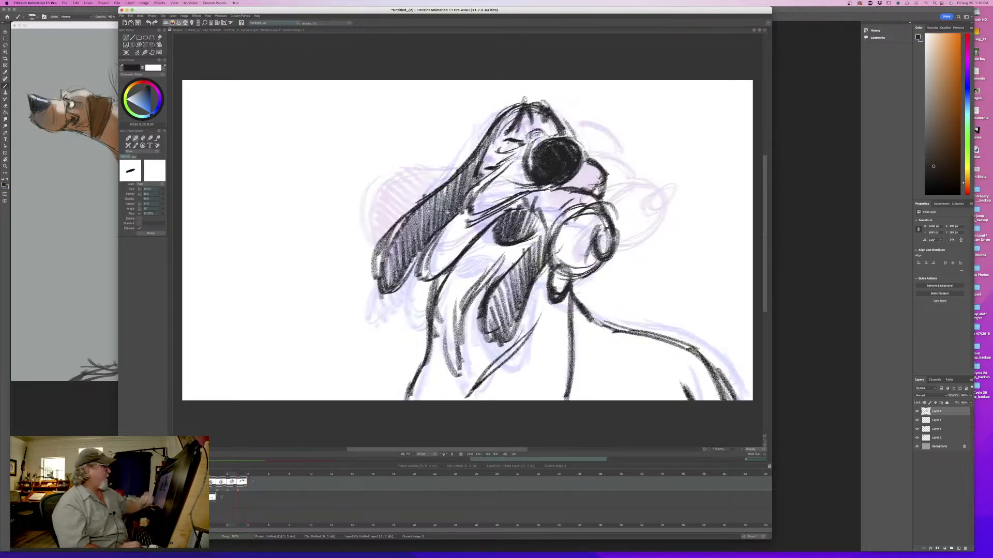
{"action": "key", "text": "Right"}
{"action": "key", "text": "Left"}
{"action": "key", "text": "Right"}
{"action": "key", "text": "Left"}
{"action": "key", "text": "Right"}
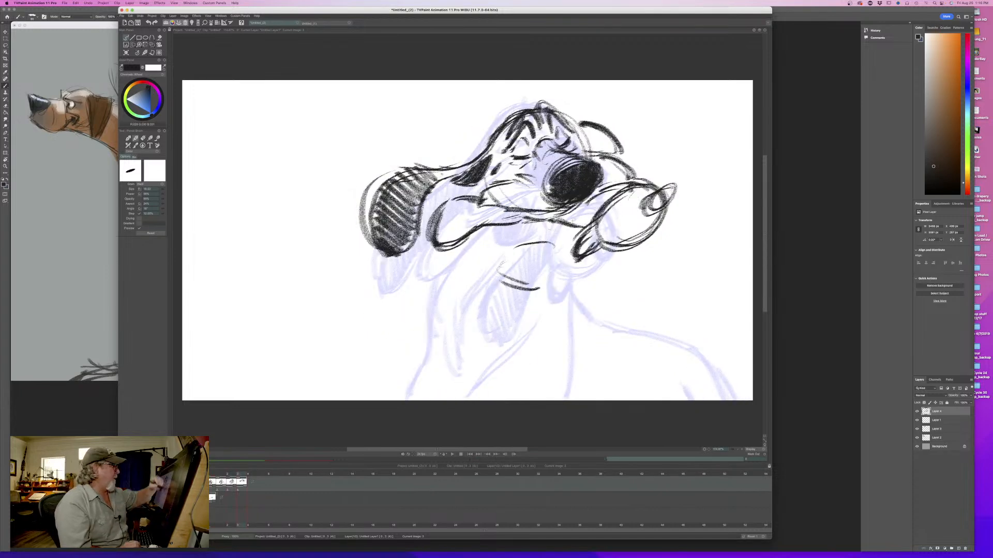
- Outline the mouth opening beneath the upper lip and fill it with dark shading, flipping against the third drawing
{"action": "left_click_drag", "start_coordinate": [553, 237], "coordinate": [579, 223]}
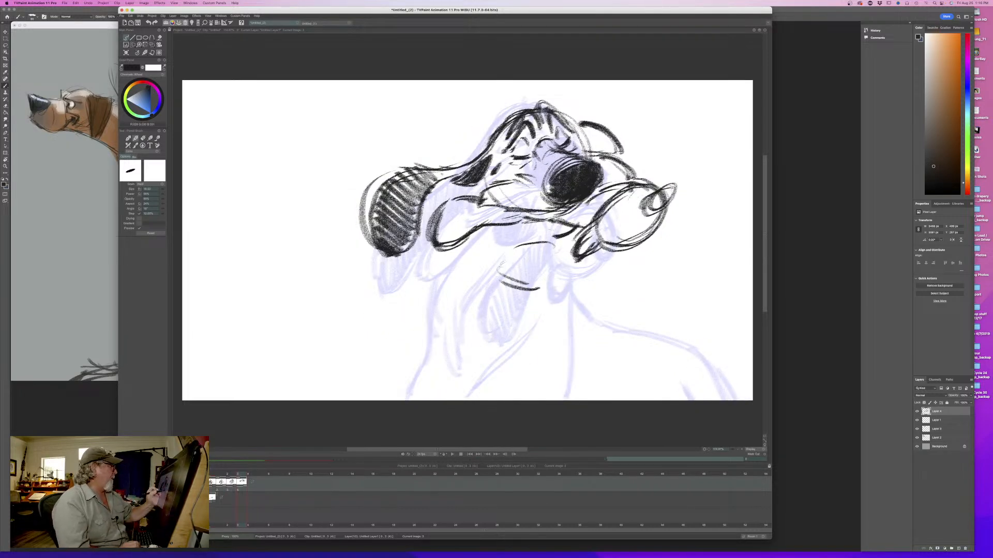
{"action": "mouse_move", "coordinate": [511, 231]}
{"action": "left_mouse_down"}
{"action": "mouse_move", "coordinate": [547, 238]}
{"action": "mouse_move", "coordinate": [540, 227]}
{"action": "mouse_move", "coordinate": [506, 234]}
{"action": "left_mouse_up"}
{"action": "key", "text": "Left"}
{"action": "key", "text": "Right"}
{"action": "key", "text": "Left"}
{"action": "key", "text": "Right"}
{"action": "key", "text": "Left"}
{"action": "key", "text": "Right"}
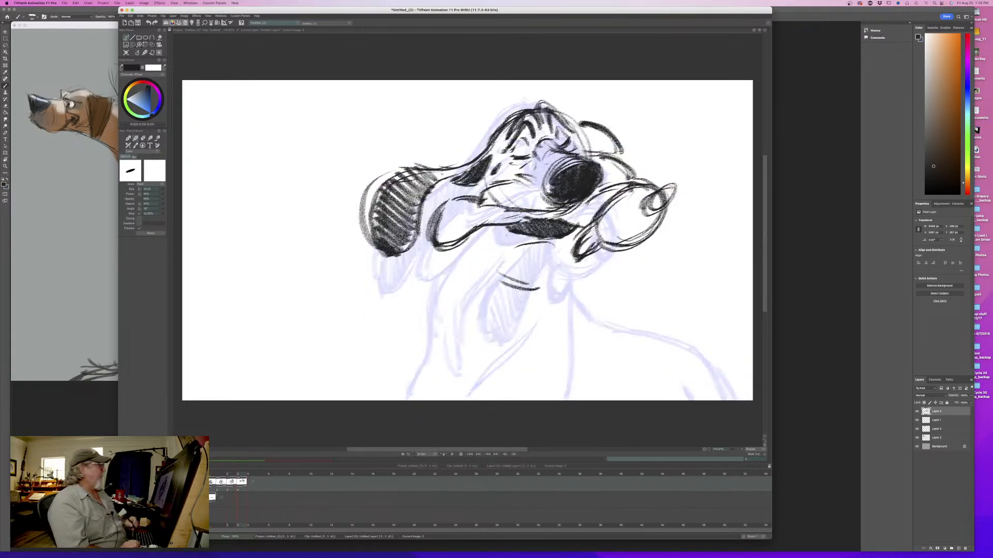
{"action": "key", "text": "Left"}
{"action": "key", "text": "Right"}
- Add short marks between the near ear's dark patch and the jowl, flipping against the third drawing
{"action": "left_click_drag", "start_coordinate": [486, 171], "coordinate": [459, 195]}
{"action": "left_click_drag", "start_coordinate": [450, 188], "coordinate": [446, 191]}
{"action": "key", "text": "Left"}
{"action": "key", "text": "Right"}
{"action": "key", "text": "Left"}
{"action": "key", "text": "Right"}
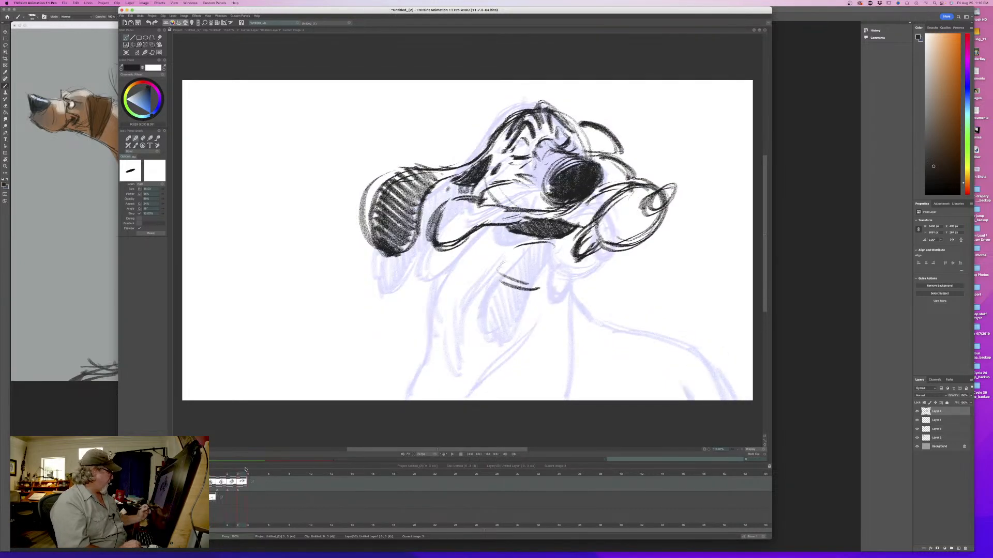
{"action": "mouse_move", "coordinate": [241, 476]}
{"action": "left_mouse_down"}
{"action": "mouse_move", "coordinate": [213, 476]}
{"action": "mouse_move", "coordinate": [252, 476]}
{"action": "mouse_move", "coordinate": [213, 476]}
{"action": "mouse_move", "coordinate": [241, 479]}
{"action": "left_mouse_up"}
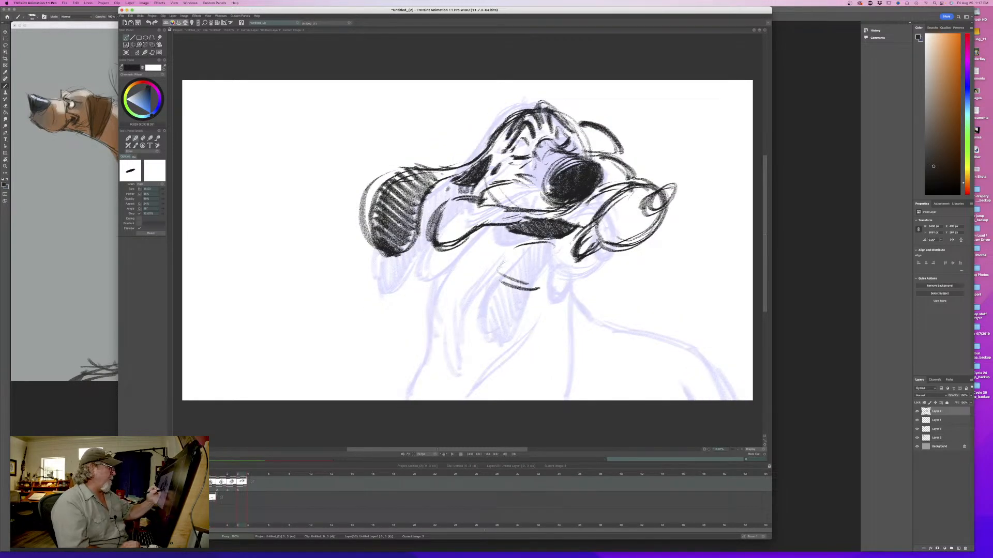
- Rough in diagonal skin folds running down the throat from below the mouth and chin
{"action": "mouse_move", "coordinate": [574, 241]}
{"action": "left_mouse_down"}
{"action": "mouse_move", "coordinate": [566, 300]}
{"action": "mouse_move", "coordinate": [504, 316]}
{"action": "mouse_move", "coordinate": [468, 346]}
{"action": "left_mouse_up"}
{"action": "left_click_drag", "start_coordinate": [563, 275], "coordinate": [539, 321]}
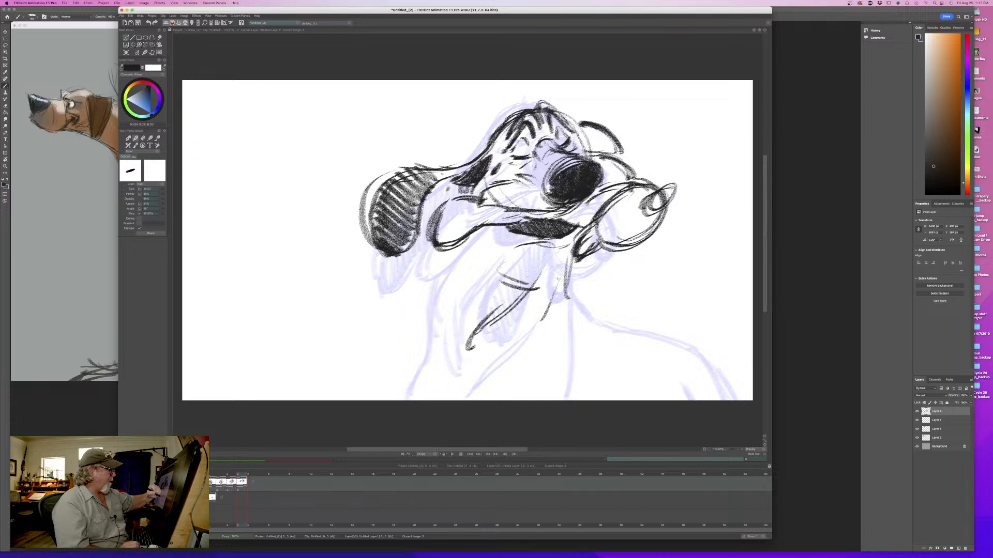
{"action": "left_click_drag", "start_coordinate": [558, 281], "coordinate": [514, 339]}
{"action": "left_click_drag", "start_coordinate": [531, 323], "coordinate": [499, 345]}
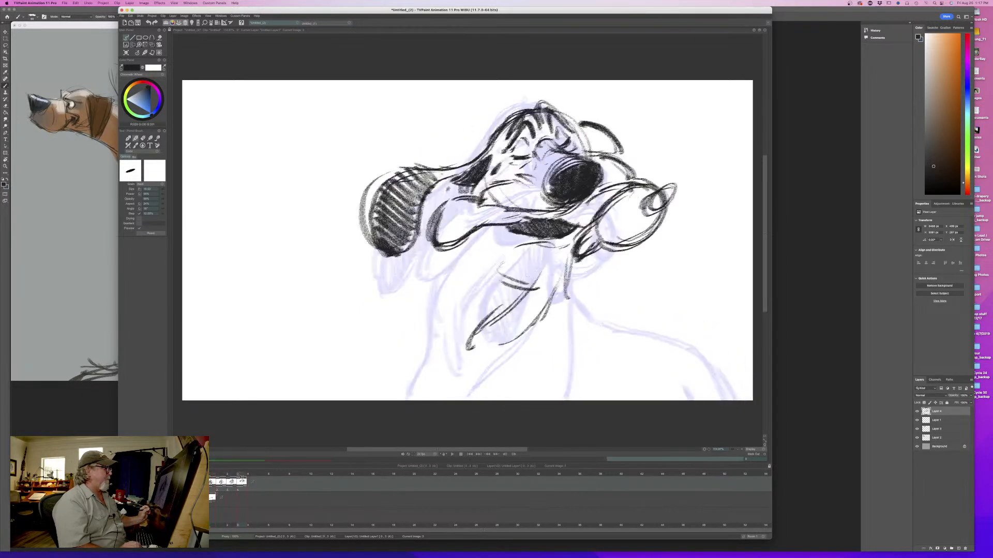
- Erase the curved marks across the throat and redraw the long diagonal fold below the mouth
{"action": "key", "text": "e"}
{"action": "left_click_drag", "start_coordinate": [541, 275], "coordinate": [487, 318]}
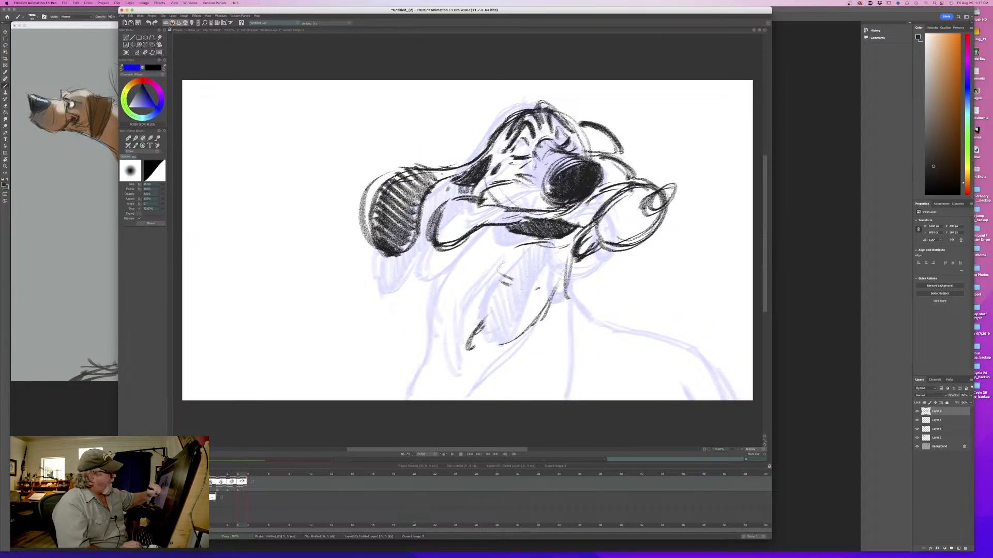
{"action": "mouse_move", "coordinate": [513, 285]}
{"action": "left_mouse_down"}
{"action": "mouse_move", "coordinate": [500, 264]}
{"action": "mouse_move", "coordinate": [523, 271]}
{"action": "mouse_move", "coordinate": [473, 333]}
{"action": "mouse_move", "coordinate": [472, 352]}
{"action": "left_mouse_up"}
{"action": "key", "text": "b"}
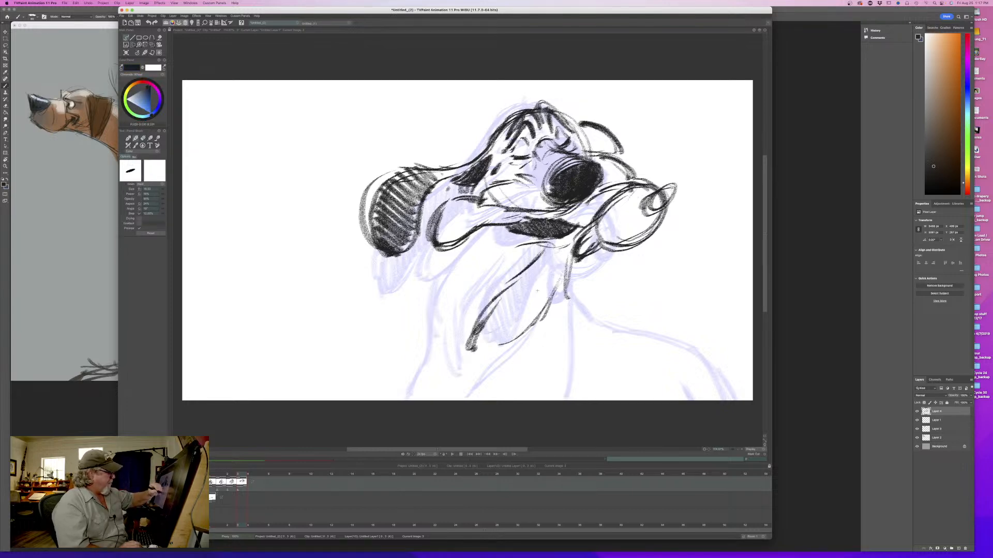
- Extend the second throat fold downward with diagonal strokes and flip against the third drawing
{"action": "mouse_move", "coordinate": [553, 277]}
{"action": "left_mouse_down"}
{"action": "mouse_move", "coordinate": [516, 313]}
{"action": "mouse_move", "coordinate": [504, 351]}
{"action": "left_mouse_up"}
{"action": "left_click_drag", "start_coordinate": [528, 310], "coordinate": [497, 364]}
{"action": "key", "text": "Left"}
{"action": "key", "text": "Right"}
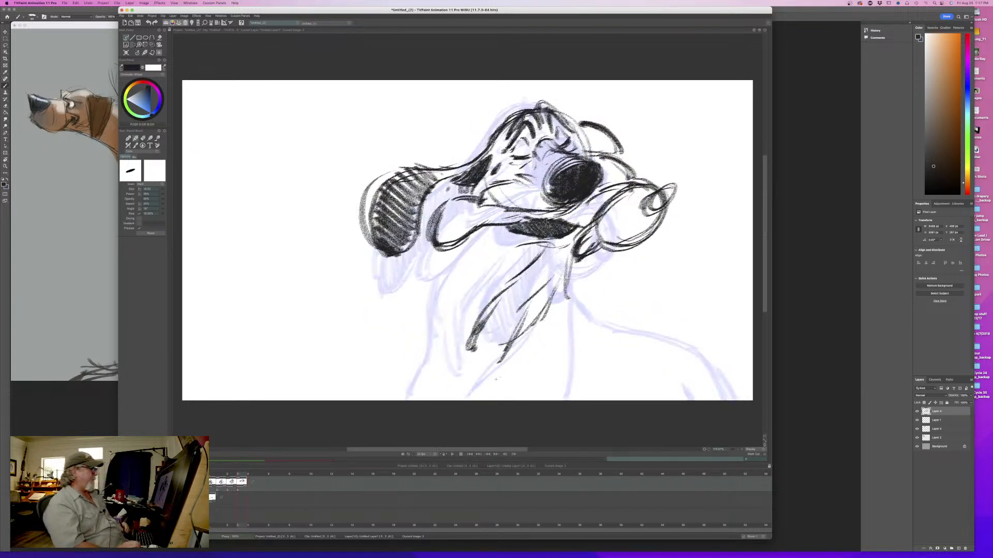
{"action": "key", "text": "Left"}
{"action": "key", "text": "Right"}
- Draw the neck contour below the jowl down to the frame's lower edge, with a fold line beside it, and flip drawings
{"action": "left_click_drag", "start_coordinate": [477, 233], "coordinate": [431, 306]}
{"action": "mouse_move", "coordinate": [472, 247]}
{"action": "left_mouse_down"}
{"action": "mouse_move", "coordinate": [431, 329]}
{"action": "mouse_move", "coordinate": [435, 364]}
{"action": "left_mouse_up"}
{"action": "mouse_move", "coordinate": [445, 302]}
{"action": "left_mouse_down"}
{"action": "mouse_move", "coordinate": [409, 353]}
{"action": "mouse_move", "coordinate": [407, 399]}
{"action": "mouse_move", "coordinate": [396, 399]}
{"action": "left_mouse_up"}
{"action": "key", "text": "Left"}
{"action": "key", "text": "Right"}
- Draw the opposite neck contour from below the chin down to the frame's lower edge, flipping against the third drawing
{"action": "left_click_drag", "start_coordinate": [571, 256], "coordinate": [583, 345]}
{"action": "left_click_drag", "start_coordinate": [570, 295], "coordinate": [580, 397]}
{"action": "key", "text": "Left"}
{"action": "key", "text": "Right"}
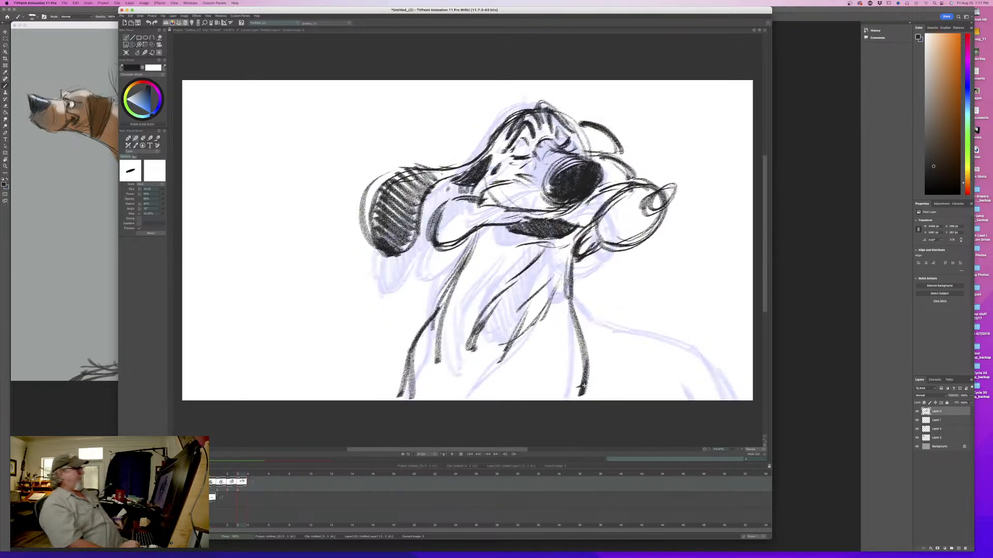
- Reinforce the neck contour below the jowl and draw the shoulder line from the neck to the frame's lower edge, flipping drawings
{"action": "key", "text": "Left"}
{"action": "key", "text": "Right"}
{"action": "left_click_drag", "start_coordinate": [486, 230], "coordinate": [449, 292]}
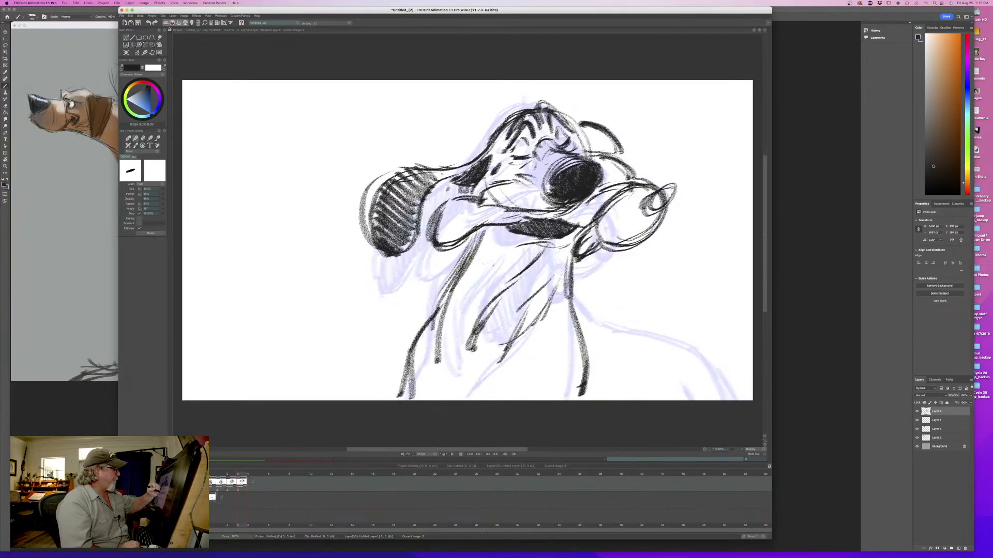
{"action": "mouse_move", "coordinate": [571, 269]}
{"action": "left_mouse_down"}
{"action": "mouse_move", "coordinate": [568, 303]}
{"action": "mouse_move", "coordinate": [640, 330]}
{"action": "mouse_move", "coordinate": [733, 401]}
{"action": "left_mouse_up"}
{"action": "key", "text": "Left"}
{"action": "key", "text": "Right"}
- Thicken the shoulder contour, add a short line inside it near the frame's lower edge, and flip against the third drawing
{"action": "left_click_drag", "start_coordinate": [694, 343], "coordinate": [729, 401]}
{"action": "left_click_drag", "start_coordinate": [706, 352], "coordinate": [739, 402]}
{"action": "left_click_drag", "start_coordinate": [641, 329], "coordinate": [705, 353]}
{"action": "left_click_drag", "start_coordinate": [680, 372], "coordinate": [689, 398]}
{"action": "key", "text": "Left"}
{"action": "key", "text": "Right"}
{"action": "key", "text": "Left"}
{"action": "key", "text": "Right"}
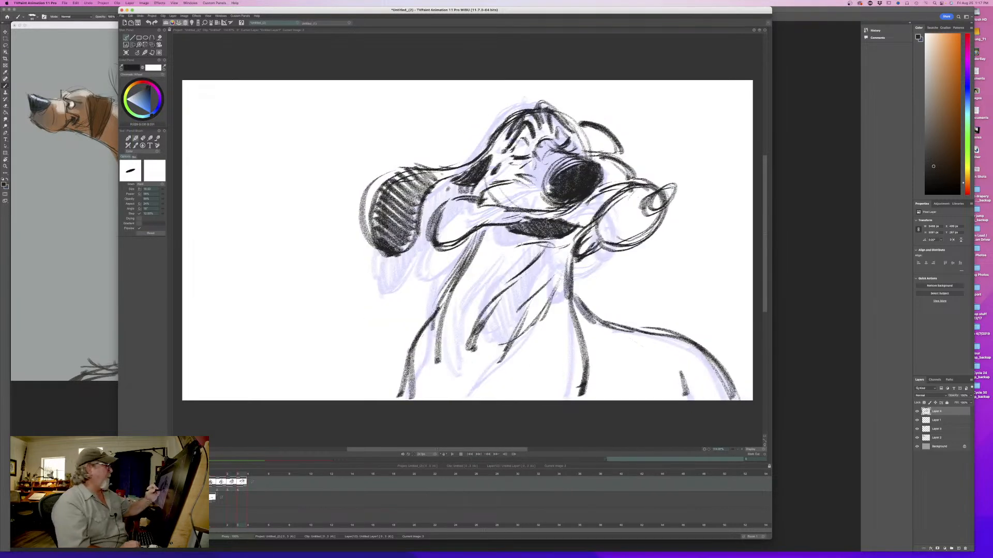
- Darken the near jowl's contour and the outline along the forehead and crown of the head
{"action": "left_click_drag", "start_coordinate": [479, 246], "coordinate": [433, 232]}
{"action": "left_click_drag", "start_coordinate": [435, 184], "coordinate": [471, 196]}
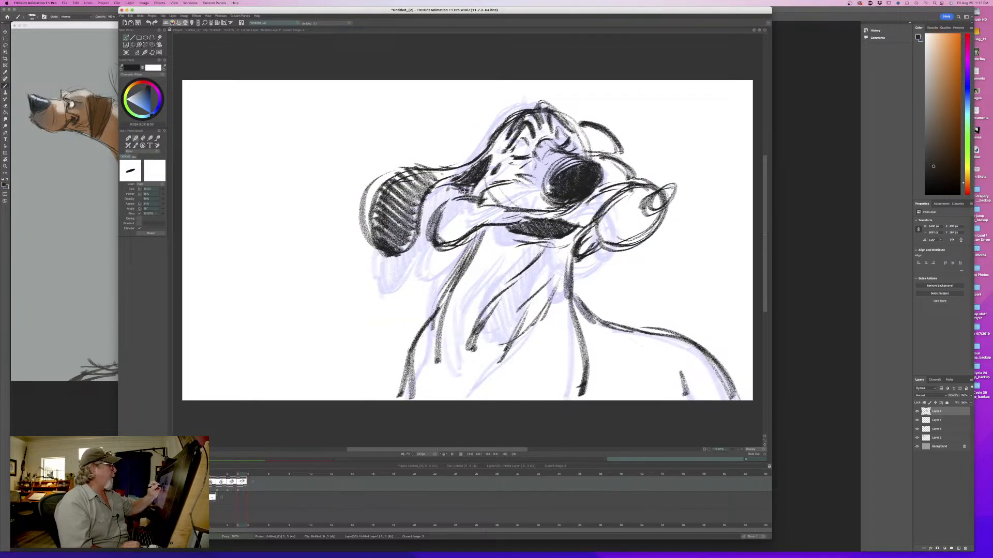
{"action": "left_click_drag", "start_coordinate": [517, 115], "coordinate": [494, 148]}
{"action": "left_click_drag", "start_coordinate": [535, 101], "coordinate": [516, 118]}
{"action": "mouse_move", "coordinate": [586, 107]}
{"action": "left_mouse_down"}
{"action": "mouse_move", "coordinate": [532, 139]}
{"action": "mouse_move", "coordinate": [546, 135]}
{"action": "left_mouse_up"}
{"action": "left_click_drag", "start_coordinate": [577, 102], "coordinate": [531, 130]}
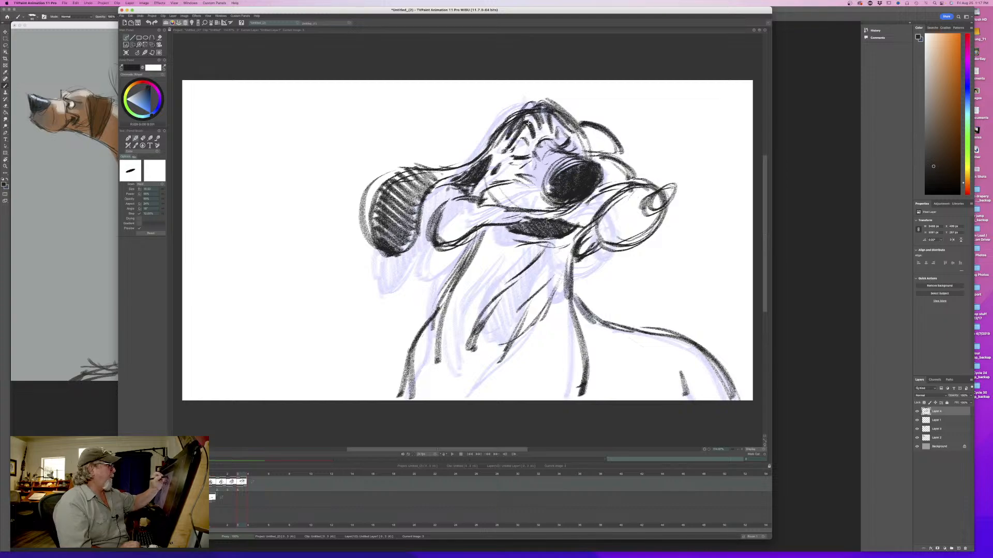
- Erase the swinging shape beyond the mouth and redraw its outer curve hanging down from the muzzle toward the chin
{"action": "mouse_move", "coordinate": [240, 477]}
{"action": "left_mouse_down"}
{"action": "mouse_move", "coordinate": [220, 476]}
{"action": "mouse_move", "coordinate": [249, 475]}
{"action": "mouse_move", "coordinate": [221, 475]}
{"action": "mouse_move", "coordinate": [250, 474]}
{"action": "mouse_move", "coordinate": [221, 473]}
{"action": "mouse_move", "coordinate": [249, 472]}
{"action": "mouse_move", "coordinate": [214, 470]}
{"action": "mouse_move", "coordinate": [242, 463]}
{"action": "left_mouse_up"}
{"action": "key", "text": "e"}
{"action": "mouse_move", "coordinate": [668, 190]}
{"action": "left_mouse_down"}
{"action": "mouse_move", "coordinate": [636, 241]}
{"action": "mouse_move", "coordinate": [636, 186]}
{"action": "mouse_move", "coordinate": [633, 224]}
{"action": "mouse_move", "coordinate": [624, 191]}
{"action": "mouse_move", "coordinate": [595, 227]}
{"action": "mouse_move", "coordinate": [595, 253]}
{"action": "mouse_move", "coordinate": [600, 224]}
{"action": "left_mouse_up"}
{"action": "key", "text": "e"}
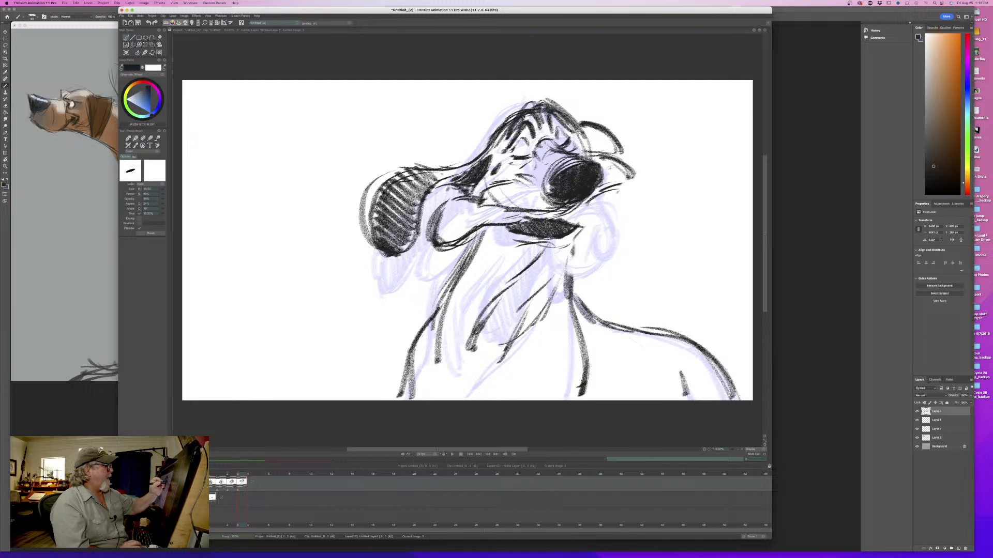
{"action": "mouse_move", "coordinate": [631, 166]}
{"action": "left_mouse_down"}
{"action": "mouse_move", "coordinate": [639, 223]}
{"action": "mouse_move", "coordinate": [609, 263]}
{"action": "left_mouse_up"}
{"action": "left_click_drag", "start_coordinate": [640, 206], "coordinate": [589, 264]}
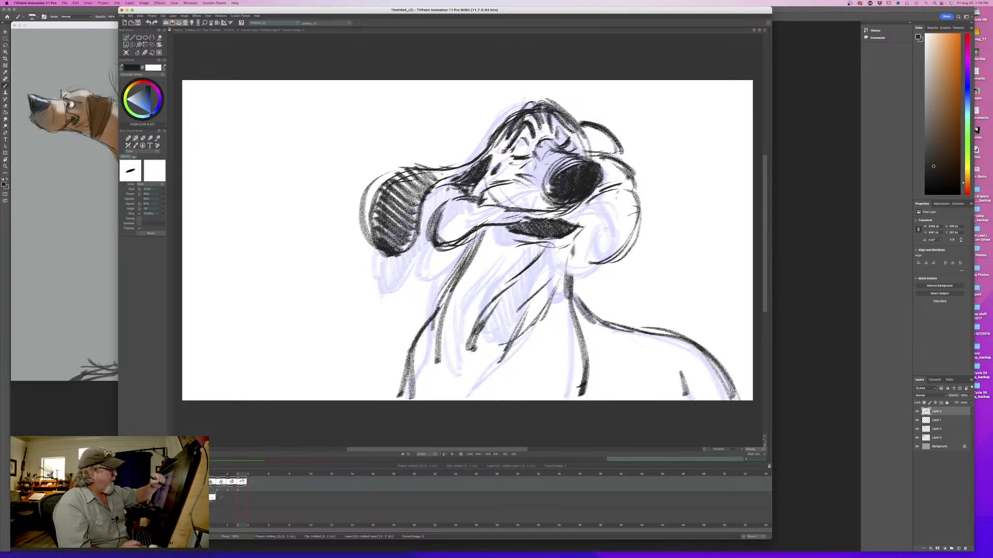
- Draw the jowl's inner rim, curled edge and lower flap under the chin, flip to the third drawing, and darken the muzzle edge
{"action": "left_click_drag", "start_coordinate": [615, 196], "coordinate": [570, 245]}
{"action": "mouse_move", "coordinate": [603, 206]}
{"action": "left_mouse_down"}
{"action": "mouse_move", "coordinate": [575, 259]}
{"action": "mouse_move", "coordinate": [624, 231]}
{"action": "left_mouse_up"}
{"action": "left_click_drag", "start_coordinate": [570, 263], "coordinate": [598, 268]}
{"action": "left_click_drag", "start_coordinate": [635, 222], "coordinate": [605, 251]}
{"action": "mouse_move", "coordinate": [636, 213]}
{"action": "left_mouse_down"}
{"action": "mouse_move", "coordinate": [607, 249]}
{"action": "mouse_move", "coordinate": [557, 283]}
{"action": "left_mouse_up"}
{"action": "key", "text": "Left"}
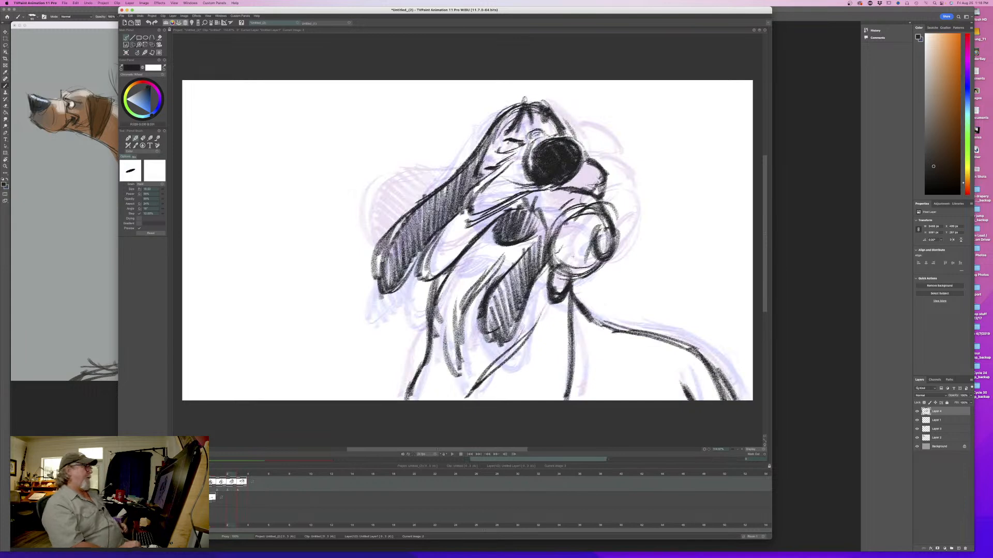
{"action": "key", "text": "Right"}
{"action": "left_click_drag", "start_coordinate": [589, 217], "coordinate": [560, 225]}
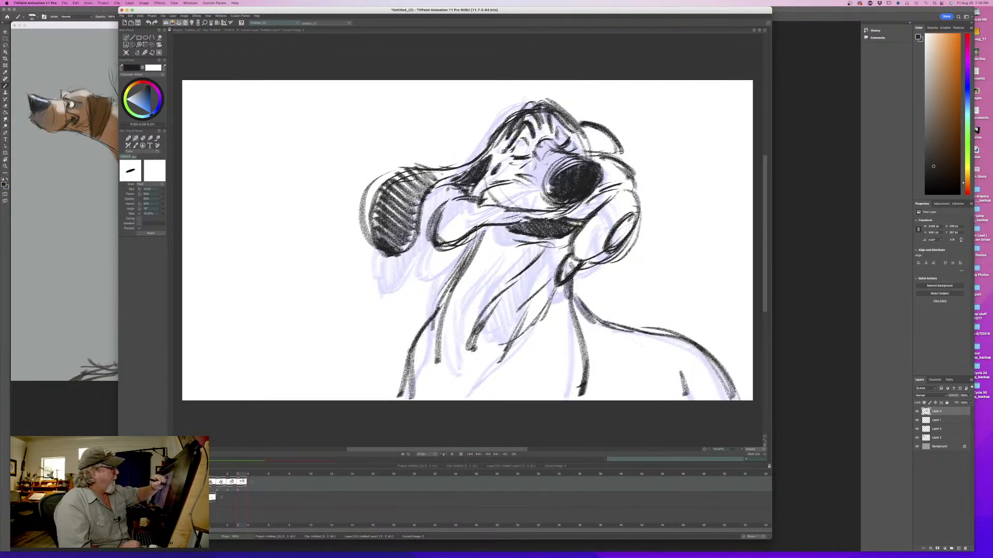
{"action": "mouse_move", "coordinate": [625, 190]}
{"action": "left_mouse_down"}
{"action": "mouse_move", "coordinate": [639, 229]}
{"action": "mouse_move", "coordinate": [638, 185]}
{"action": "mouse_move", "coordinate": [614, 161]}
{"action": "left_mouse_up"}
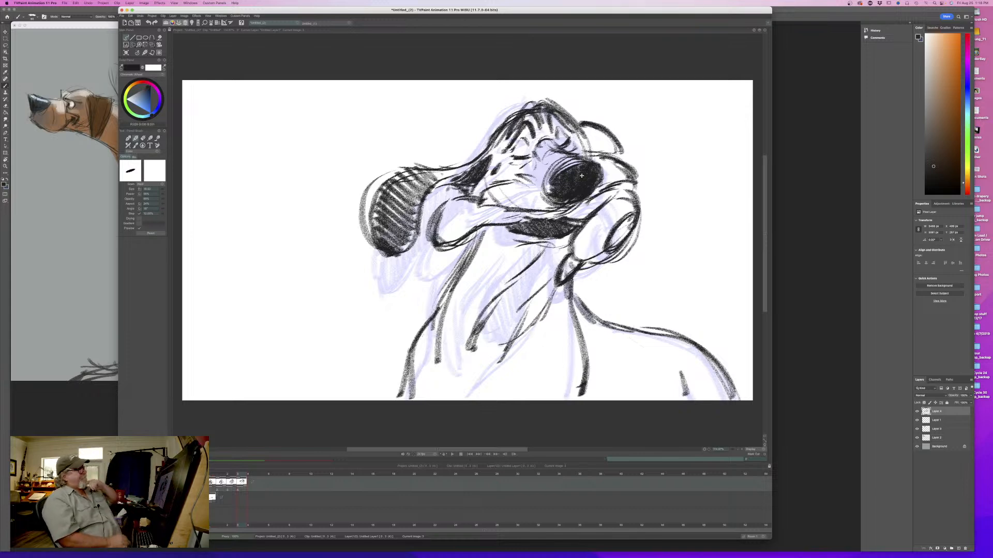
- Hatch a diagonal shadow on the neck directly below the mouth and jowl
{"action": "left_click_drag", "start_coordinate": [492, 233], "coordinate": [466, 274]}
{"action": "mouse_move", "coordinate": [531, 250]}
{"action": "left_mouse_down"}
{"action": "mouse_move", "coordinate": [460, 288]}
{"action": "mouse_move", "coordinate": [500, 257]}
{"action": "mouse_move", "coordinate": [480, 266]}
{"action": "left_mouse_up"}
{"action": "left_click_drag", "start_coordinate": [500, 236], "coordinate": [471, 268]}
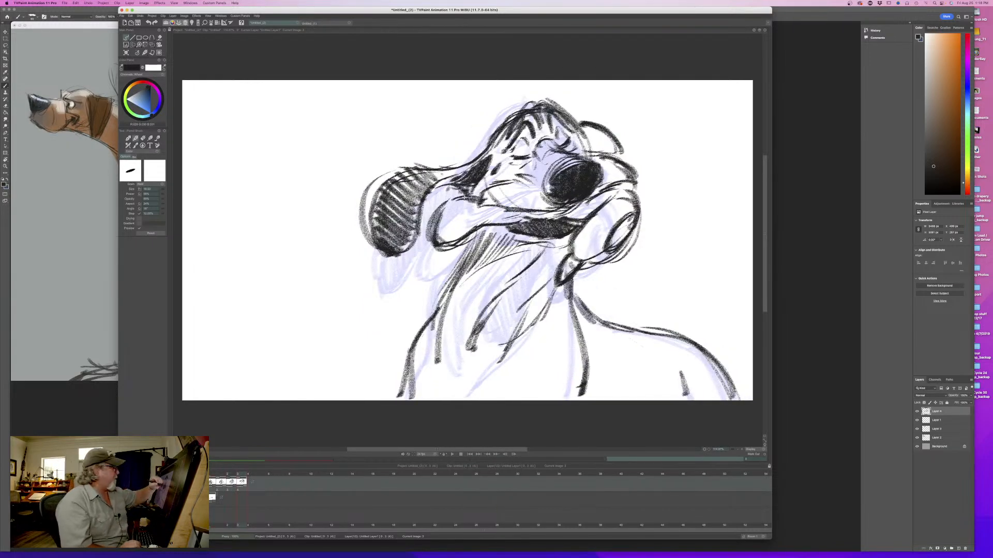
- Strengthen the near jowl and the hatched near ear with darker contour strokes, comparing with the third drawing
{"action": "mouse_move", "coordinate": [479, 198]}
{"action": "left_mouse_down"}
{"action": "mouse_move", "coordinate": [441, 209]}
{"action": "mouse_move", "coordinate": [434, 229]}
{"action": "left_mouse_up"}
{"action": "mouse_move", "coordinate": [458, 182]}
{"action": "left_mouse_down"}
{"action": "mouse_move", "coordinate": [435, 190]}
{"action": "mouse_move", "coordinate": [458, 176]}
{"action": "mouse_move", "coordinate": [403, 252]}
{"action": "mouse_move", "coordinate": [380, 253]}
{"action": "left_mouse_up"}
{"action": "left_click_drag", "start_coordinate": [378, 193], "coordinate": [369, 244]}
{"action": "left_click_drag", "start_coordinate": [421, 202], "coordinate": [395, 252]}
{"action": "key", "text": "Left"}
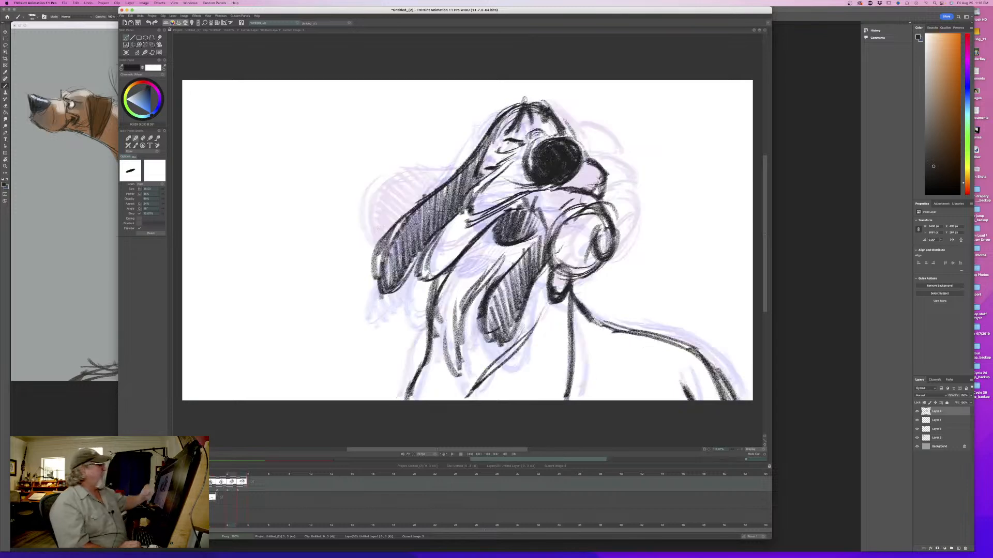
{"action": "key", "text": "Right"}
{"action": "key", "text": "Left"}
{"action": "key", "text": "Right"}
- Shade the far ear behind the snout with dark hatching and flip against the third drawing
{"action": "mouse_move", "coordinate": [585, 126]}
{"action": "left_mouse_down"}
{"action": "mouse_move", "coordinate": [600, 151]}
{"action": "mouse_move", "coordinate": [622, 155]}
{"action": "left_mouse_up"}
{"action": "key", "text": "Left"}
{"action": "key", "text": "Right"}
{"action": "key", "text": "Left"}
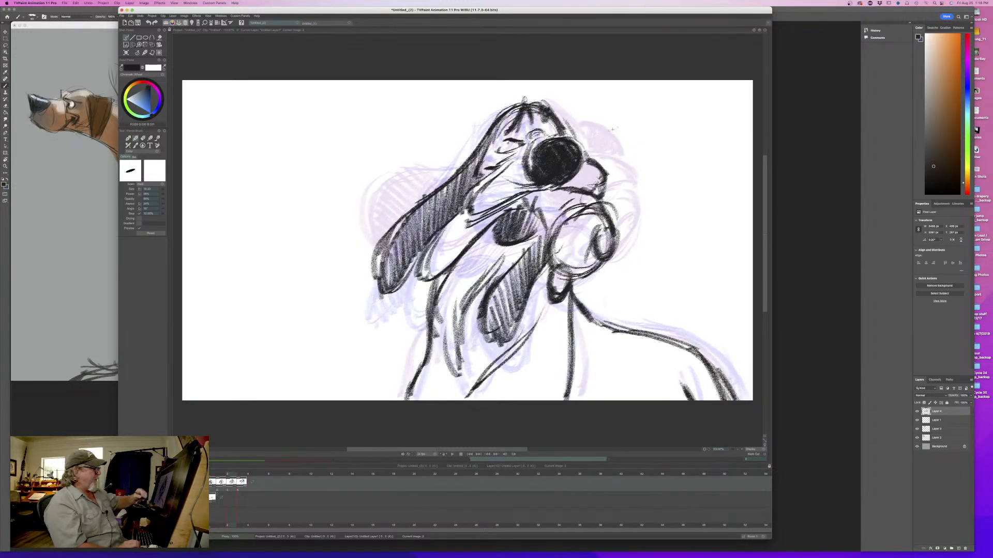
{"action": "key", "text": "Right"}
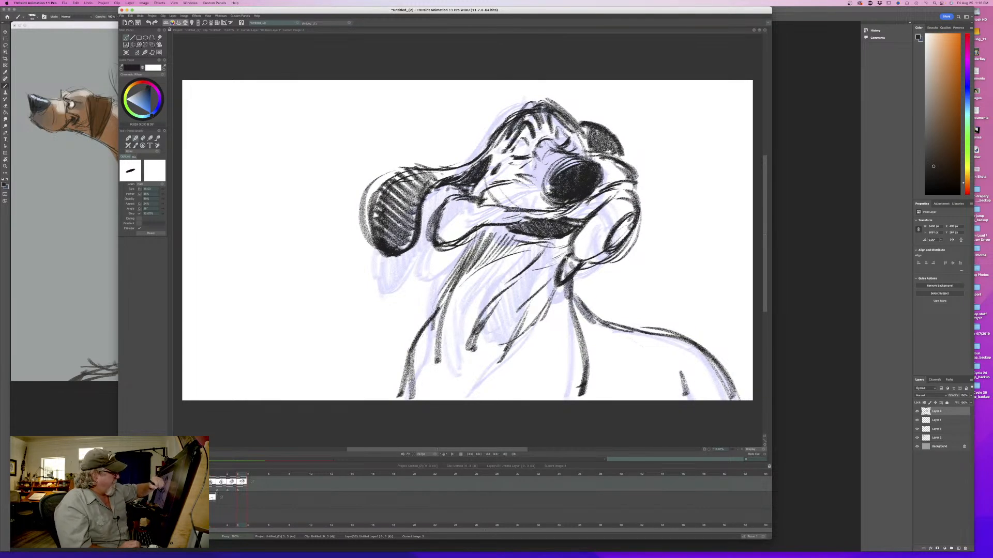
- Outline the elongated shape under the chin and fill it with dark hatching, flipping against the third drawing
{"action": "key", "text": "Left"}
{"action": "key", "text": "Right"}
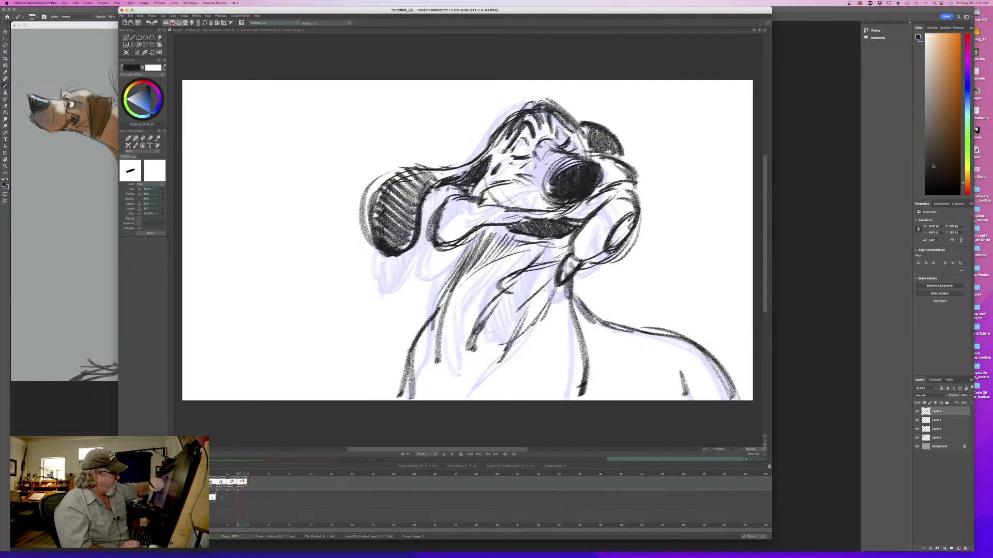
{"action": "key", "text": "Left"}
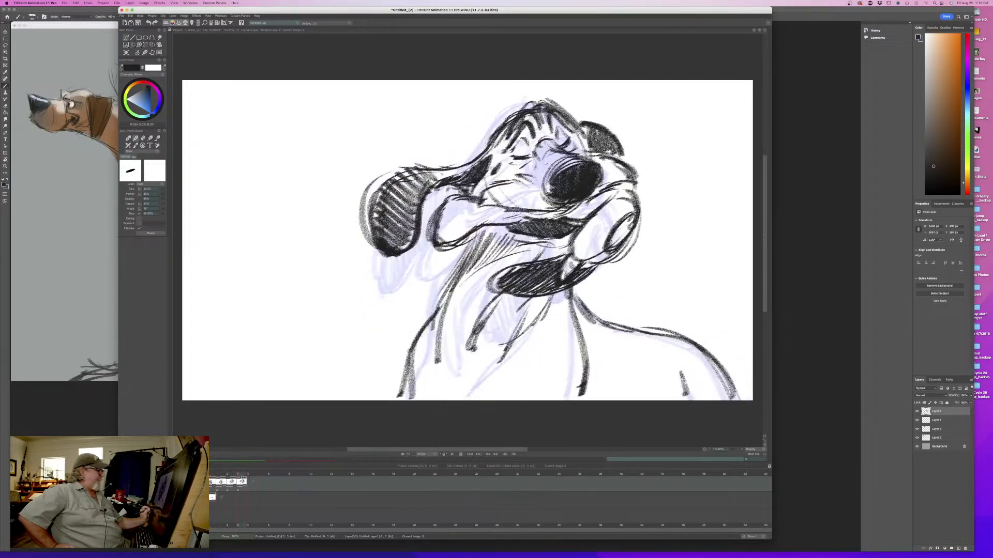
- Add a blank fifth drawing to the timeline and widen the dark nose on the fourth drawing
{"action": "left_click", "coordinate": [126, 53]}
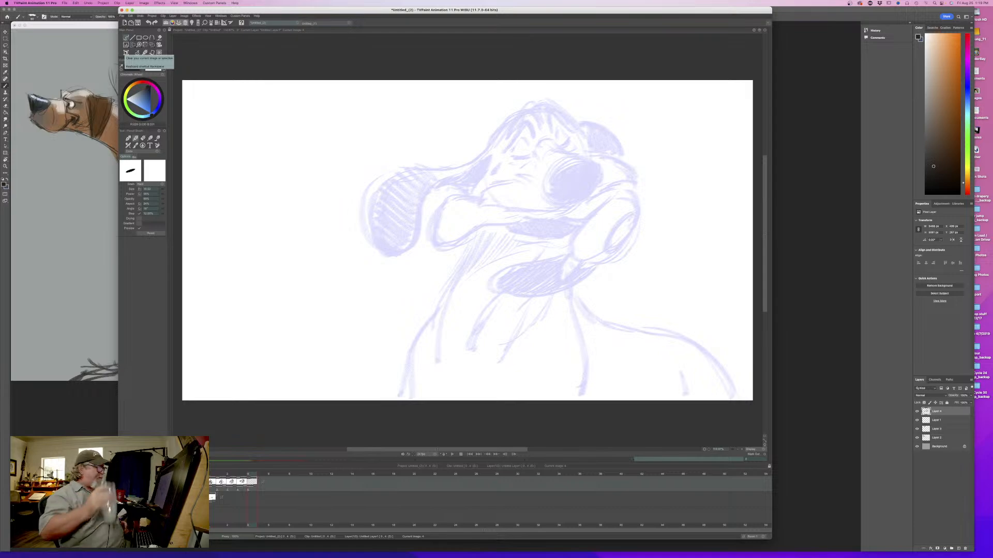
{"action": "mouse_move", "coordinate": [248, 474]}
{"action": "left_mouse_down"}
{"action": "mouse_move", "coordinate": [212, 471]}
{"action": "mouse_move", "coordinate": [249, 474]}
{"action": "left_mouse_up"}
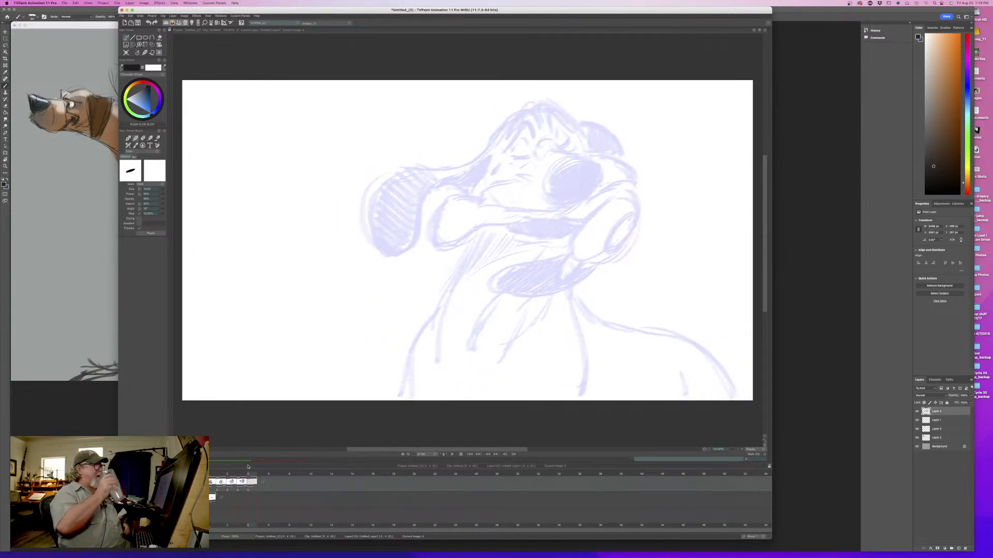
{"action": "left_click_drag", "start_coordinate": [253, 474], "coordinate": [246, 474]}
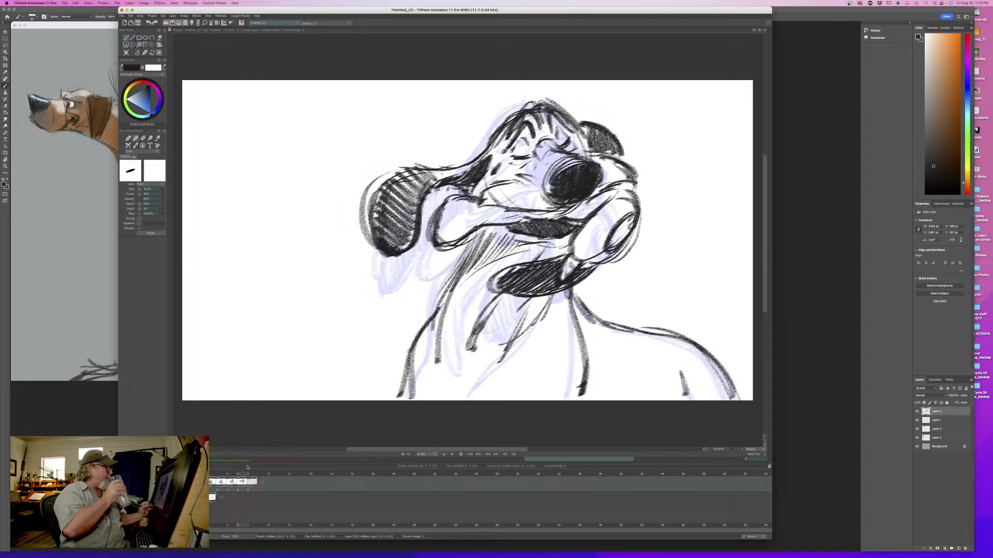
{"action": "mouse_move", "coordinate": [575, 158]}
{"action": "left_mouse_down"}
{"action": "mouse_move", "coordinate": [544, 174]}
{"action": "mouse_move", "coordinate": [541, 197]}
{"action": "mouse_move", "coordinate": [565, 201]}
{"action": "left_mouse_up"}
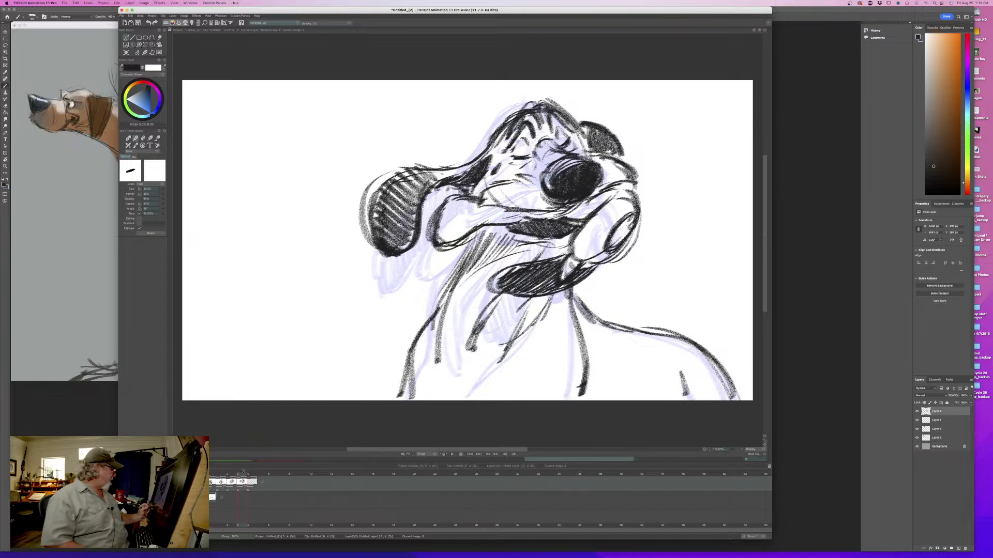
{"action": "mouse_move", "coordinate": [244, 473]}
{"action": "left_mouse_down"}
{"action": "mouse_move", "coordinate": [222, 473]}
{"action": "mouse_move", "coordinate": [253, 473]}
{"action": "mouse_move", "coordinate": [208, 473]}
{"action": "mouse_move", "coordinate": [252, 474]}
{"action": "left_mouse_up"}
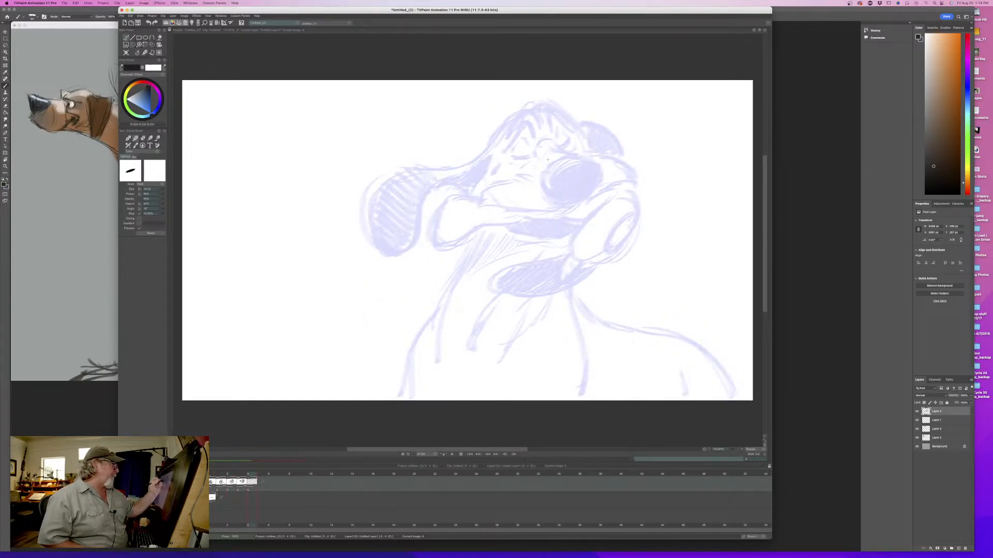
- Sketch the head's construction circle on the fifth drawing over the onion-skinned face, and flip against the fourth drawing
{"action": "mouse_move", "coordinate": [558, 180]}
{"action": "left_mouse_down"}
{"action": "mouse_move", "coordinate": [477, 159]}
{"action": "mouse_move", "coordinate": [506, 236]}
{"action": "mouse_move", "coordinate": [558, 194]}
{"action": "mouse_move", "coordinate": [467, 225]}
{"action": "mouse_move", "coordinate": [554, 198]}
{"action": "left_mouse_up"}
{"action": "left_click_drag", "start_coordinate": [469, 165], "coordinate": [541, 150]}
{"action": "left_click_drag", "start_coordinate": [455, 189], "coordinate": [494, 249]}
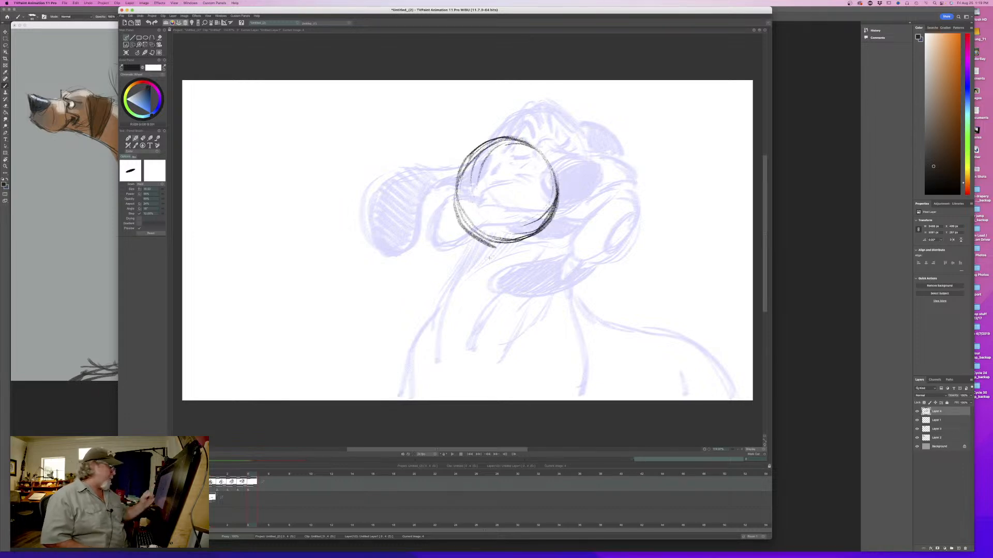
{"action": "key", "text": "Left"}
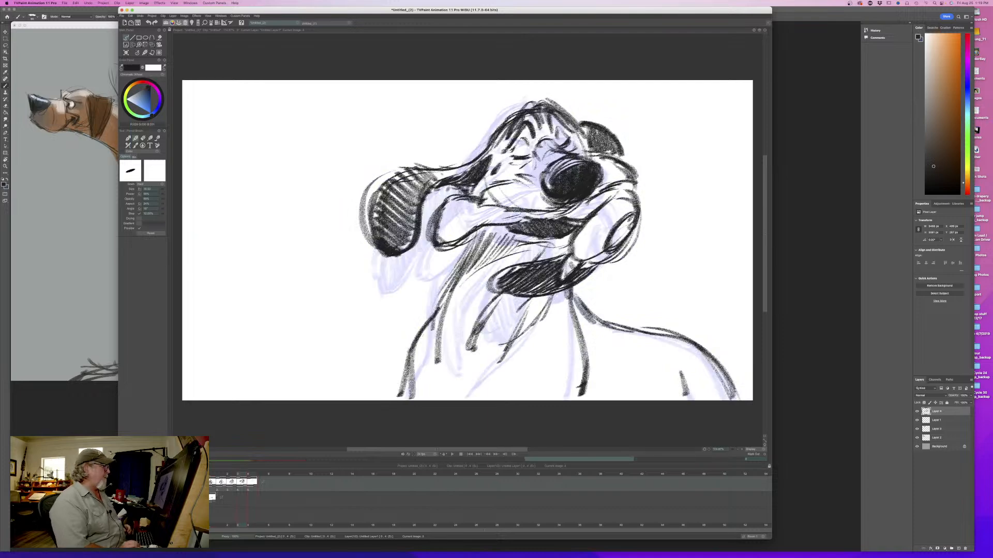
{"action": "key", "text": "Right"}
{"action": "key", "text": "Left"}
{"action": "mouse_move", "coordinate": [234, 474]}
{"action": "left_mouse_down"}
{"action": "mouse_move", "coordinate": [222, 474]}
{"action": "mouse_move", "coordinate": [250, 472]}
{"action": "left_mouse_up"}
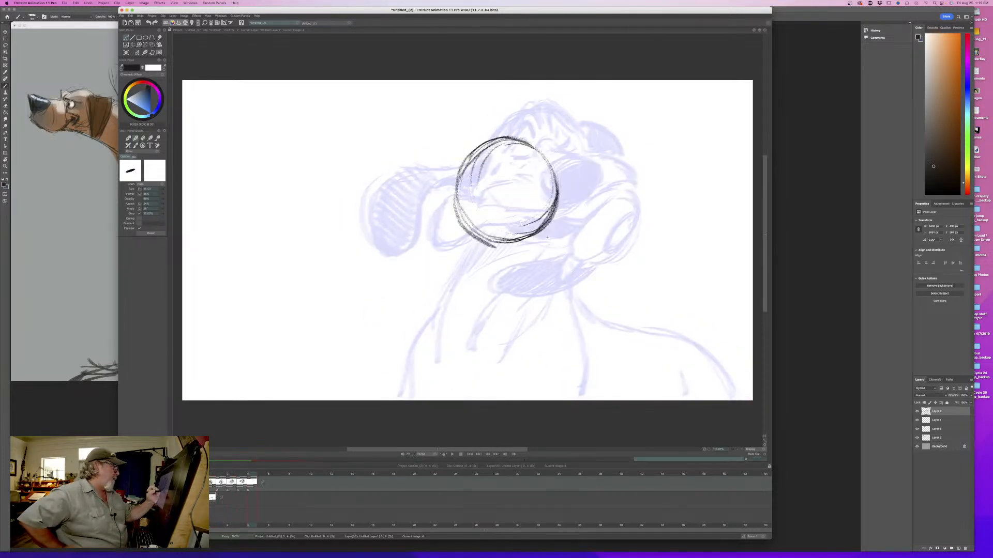
- Draw a tilted oval nose below the head circle, fill it black, add a short bridge mark above it, and flip drawings
{"action": "mouse_move", "coordinate": [559, 228]}
{"action": "left_mouse_down"}
{"action": "mouse_move", "coordinate": [508, 249]}
{"action": "mouse_move", "coordinate": [514, 274]}
{"action": "left_mouse_up"}
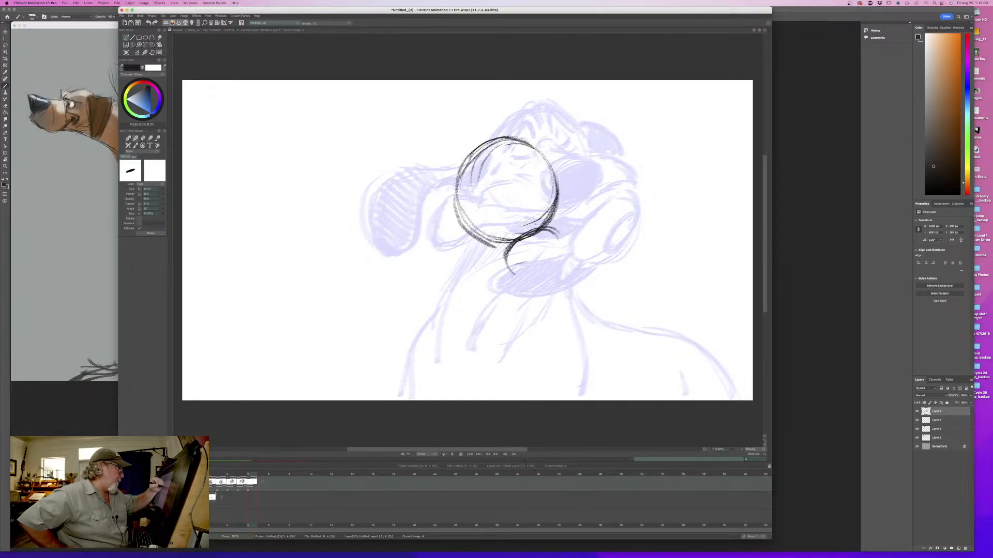
{"action": "mouse_move", "coordinate": [548, 220]}
{"action": "left_mouse_down"}
{"action": "mouse_move", "coordinate": [514, 249]}
{"action": "mouse_move", "coordinate": [525, 270]}
{"action": "mouse_move", "coordinate": [507, 262]}
{"action": "left_mouse_up"}
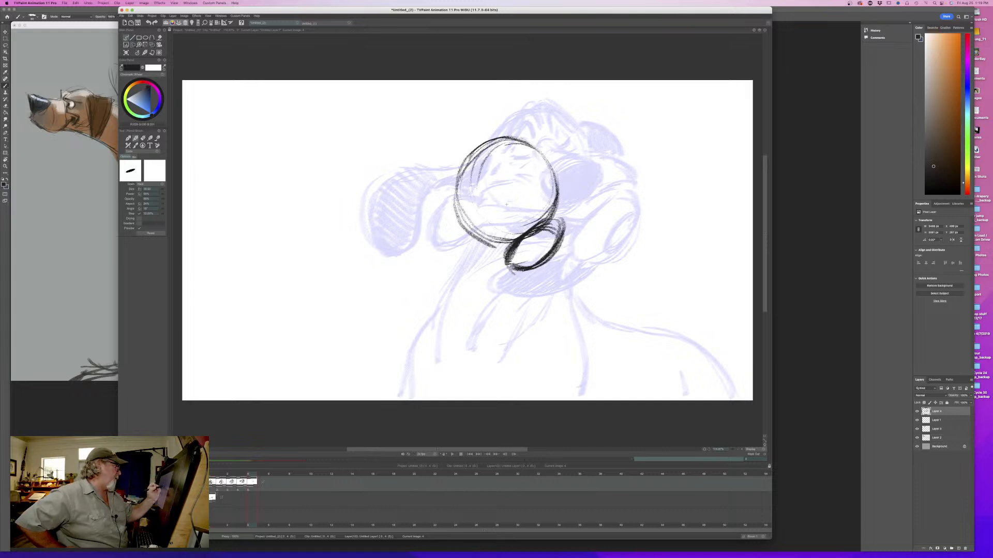
{"action": "mouse_move", "coordinate": [517, 199]}
{"action": "left_mouse_down"}
{"action": "mouse_move", "coordinate": [502, 209]}
{"action": "mouse_move", "coordinate": [537, 215]}
{"action": "mouse_move", "coordinate": [509, 231]}
{"action": "mouse_move", "coordinate": [543, 251]}
{"action": "mouse_move", "coordinate": [517, 248]}
{"action": "mouse_move", "coordinate": [524, 240]}
{"action": "left_mouse_up"}
{"action": "key", "text": "Left"}
{"action": "key", "text": "Right"}
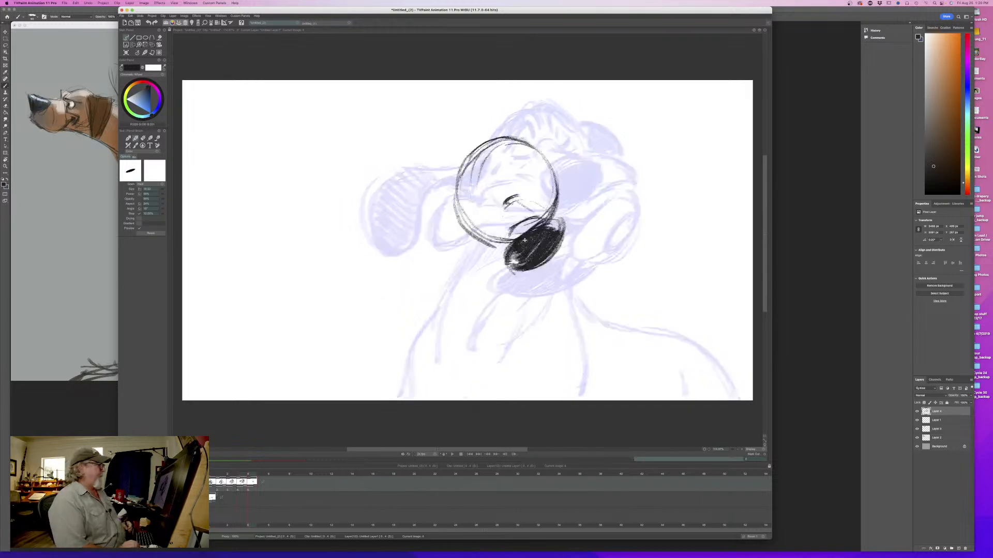
{"action": "key", "text": "Left"}
{"action": "key", "text": "Right"}
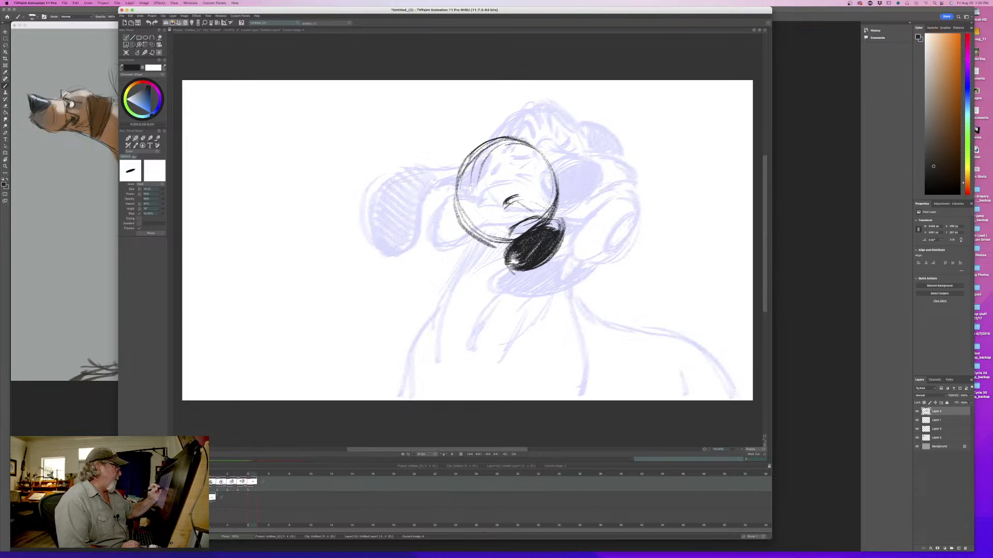
- Refine the rim around the black nose with short strokes on both sides, comparing with the fourth drawing
{"action": "mouse_move", "coordinate": [561, 219]}
{"action": "left_mouse_down"}
{"action": "mouse_move", "coordinate": [520, 235]}
{"action": "mouse_move", "coordinate": [566, 240]}
{"action": "left_mouse_up"}
{"action": "key", "text": "e"}
{"action": "key", "text": "e"}
{"action": "left_click_drag", "start_coordinate": [506, 240], "coordinate": [511, 265]}
{"action": "key", "text": "Left"}
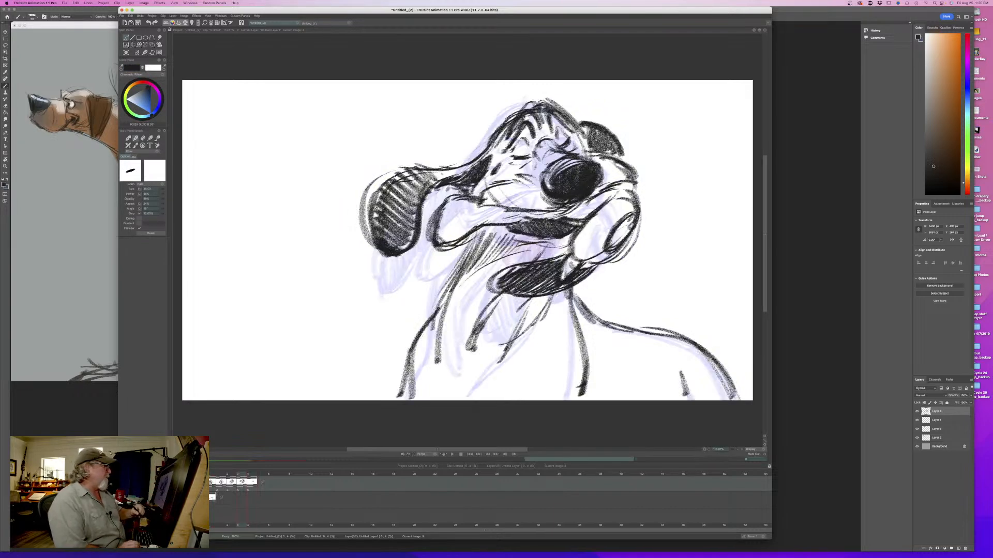
{"action": "key", "text": "Right"}
{"action": "key", "text": "Left"}
{"action": "key", "text": "Right"}
{"action": "mouse_move", "coordinate": [558, 215]}
{"action": "left_mouse_down"}
{"action": "mouse_move", "coordinate": [564, 240]}
{"action": "mouse_move", "coordinate": [563, 226]}
{"action": "left_mouse_up"}
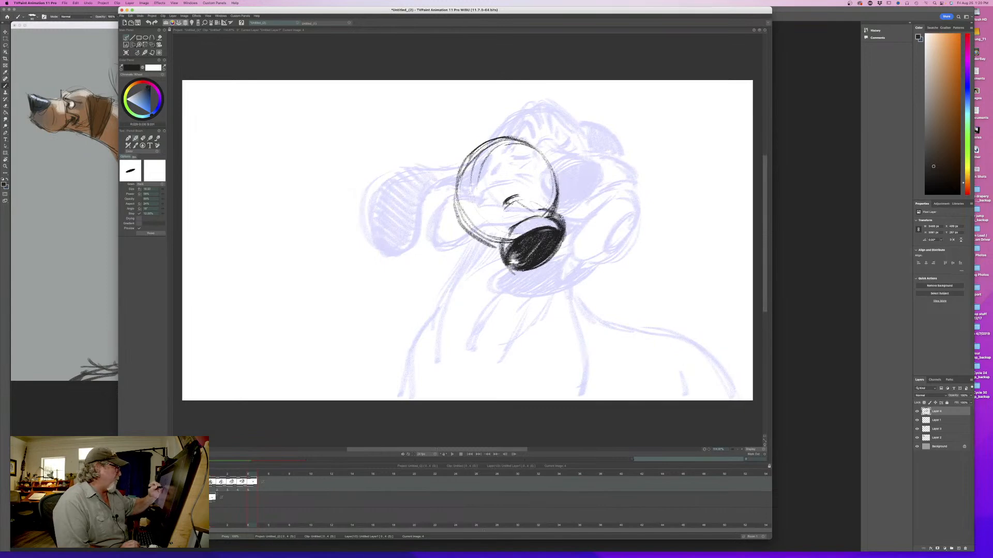
- Draw the pointed flap extending outward from the head circle beside the nose, and flip against the fourth drawing
{"action": "mouse_move", "coordinate": [546, 194]}
{"action": "left_mouse_down"}
{"action": "mouse_move", "coordinate": [587, 189]}
{"action": "mouse_move", "coordinate": [569, 242]}
{"action": "left_mouse_up"}
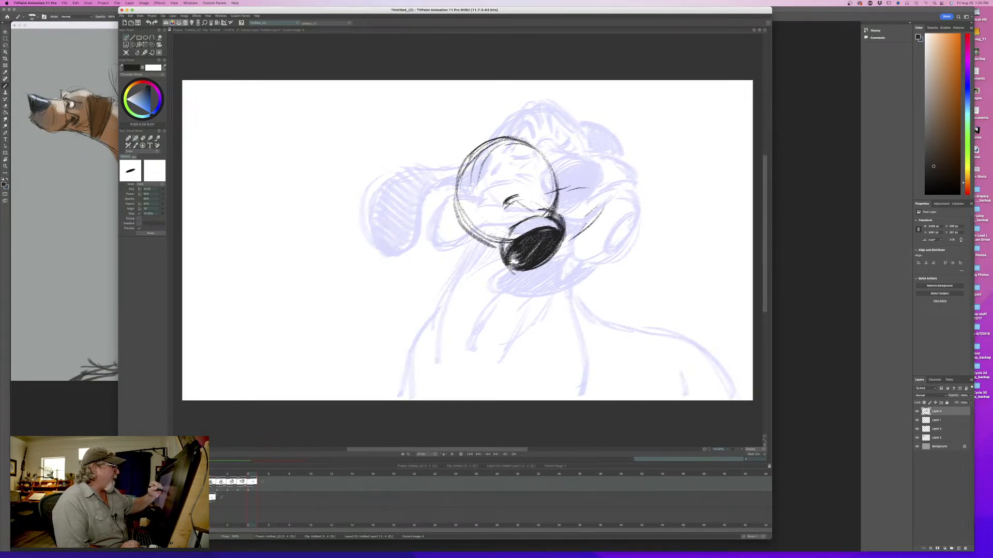
{"action": "left_click_drag", "start_coordinate": [597, 208], "coordinate": [585, 222]}
{"action": "mouse_move", "coordinate": [547, 194]}
{"action": "left_mouse_down"}
{"action": "mouse_move", "coordinate": [607, 195]}
{"action": "mouse_move", "coordinate": [545, 199]}
{"action": "left_mouse_up"}
{"action": "key", "text": "Left"}
{"action": "key", "text": "Right"}
{"action": "key", "text": "Left"}
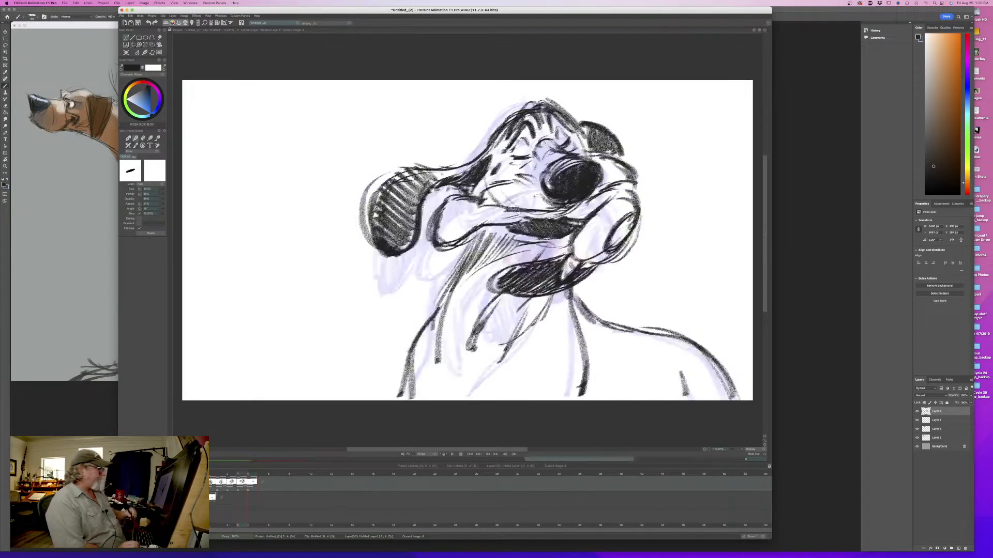
{"action": "key", "text": "Right"}
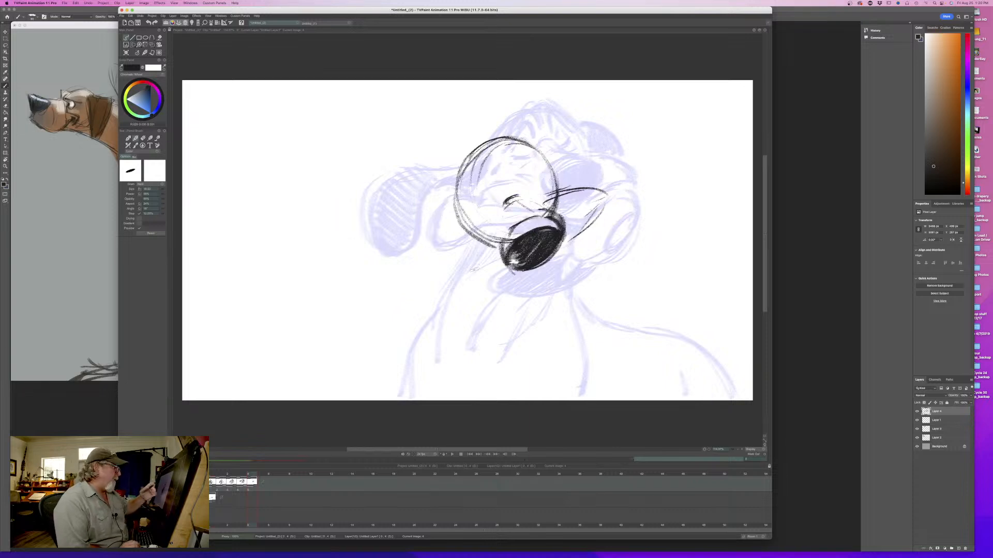
- Erase the lower arc of the head circle next to the nose and flip against the fourth drawing
{"action": "key", "text": "e"}
{"action": "left_click_drag", "start_coordinate": [499, 233], "coordinate": [486, 239]}
{"action": "key", "text": "Left"}
{"action": "key", "text": "Right"}
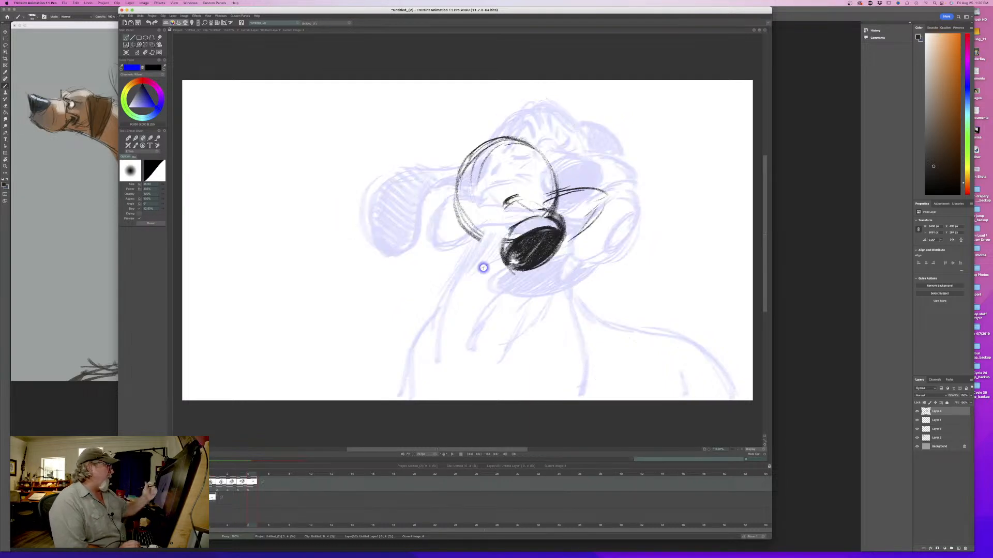
- Draw the two closed eyes on either side of the snout bridge, flipping against the fourth drawing
{"action": "key", "text": "b"}
{"action": "left_click_drag", "start_coordinate": [510, 191], "coordinate": [516, 207]}
{"action": "mouse_move", "coordinate": [512, 196]}
{"action": "left_mouse_down"}
{"action": "mouse_move", "coordinate": [514, 217]}
{"action": "mouse_move", "coordinate": [527, 197]}
{"action": "mouse_move", "coordinate": [483, 212]}
{"action": "left_mouse_up"}
{"action": "key", "text": "Left"}
{"action": "key", "text": "Right"}
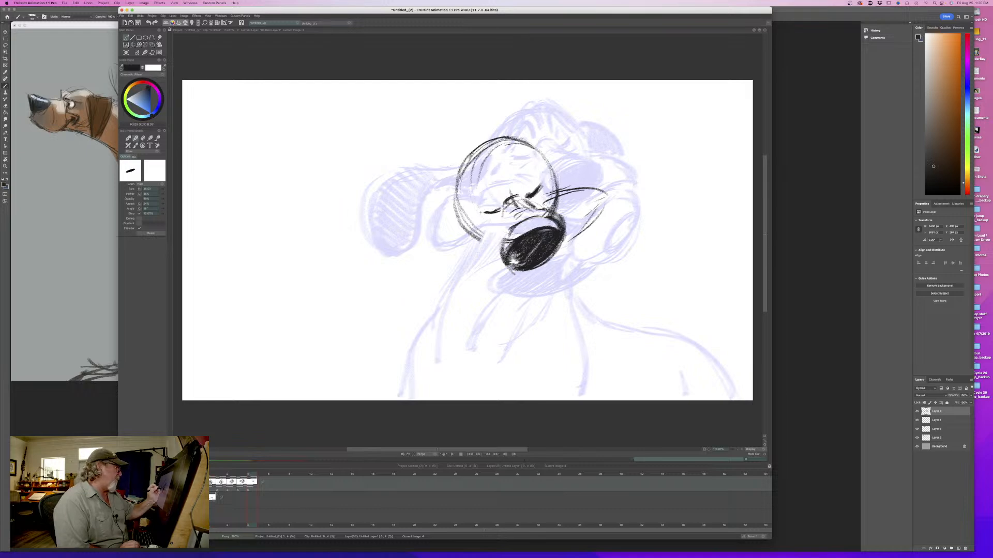
{"action": "key", "text": "Left"}
{"action": "key", "text": "Right"}
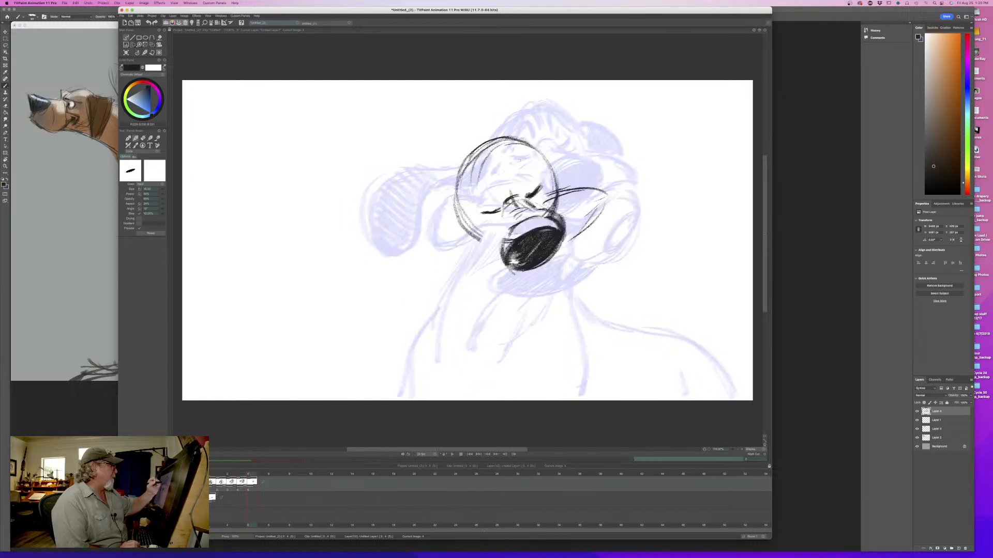
- Draw the pointed peaks above both closed eyes, flipping against the fourth drawing
{"action": "mouse_move", "coordinate": [516, 164]}
{"action": "left_mouse_down"}
{"action": "mouse_move", "coordinate": [493, 176]}
{"action": "mouse_move", "coordinate": [501, 195]}
{"action": "mouse_move", "coordinate": [475, 212]}
{"action": "left_mouse_up"}
{"action": "key", "text": "Left"}
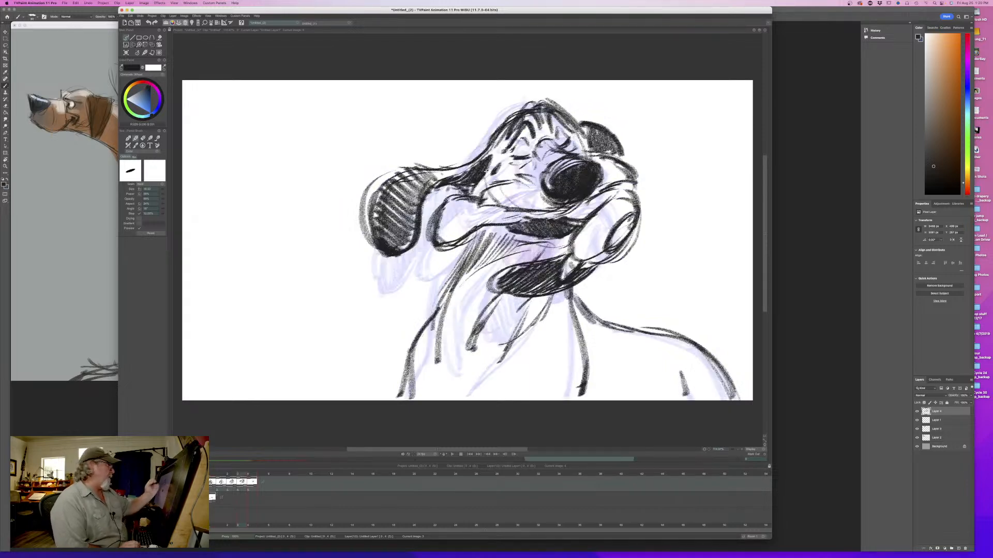
{"action": "key", "text": "Right"}
{"action": "key", "text": "Left"}
{"action": "key", "text": "Right"}
{"action": "key", "text": "Left"}
{"action": "key", "text": "Right"}
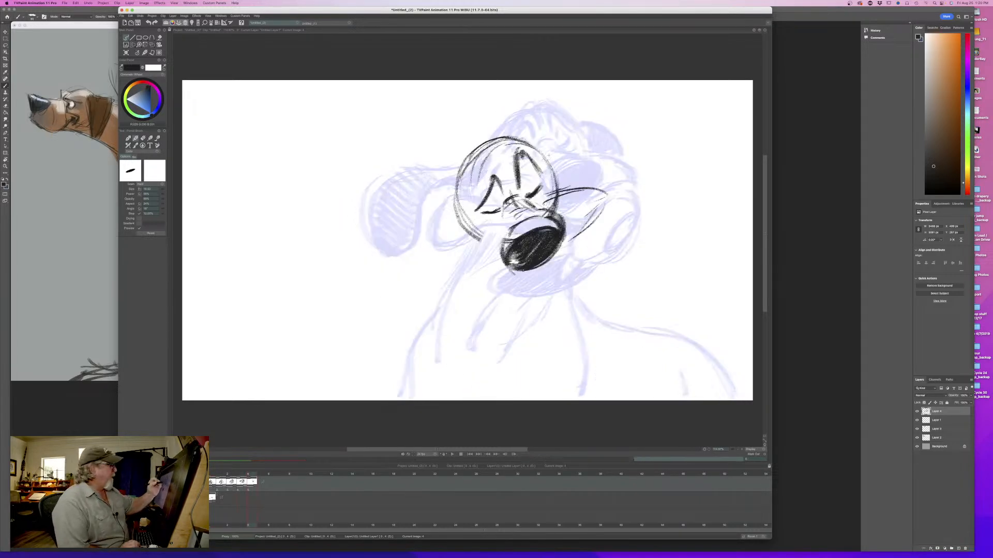
- Rough in the upper arc of the swinging ear behind the head and flip against the fourth drawing
{"action": "left_click_drag", "start_coordinate": [549, 139], "coordinate": [643, 110]}
{"action": "left_click_drag", "start_coordinate": [641, 135], "coordinate": [650, 155]}
{"action": "key", "text": "Left"}
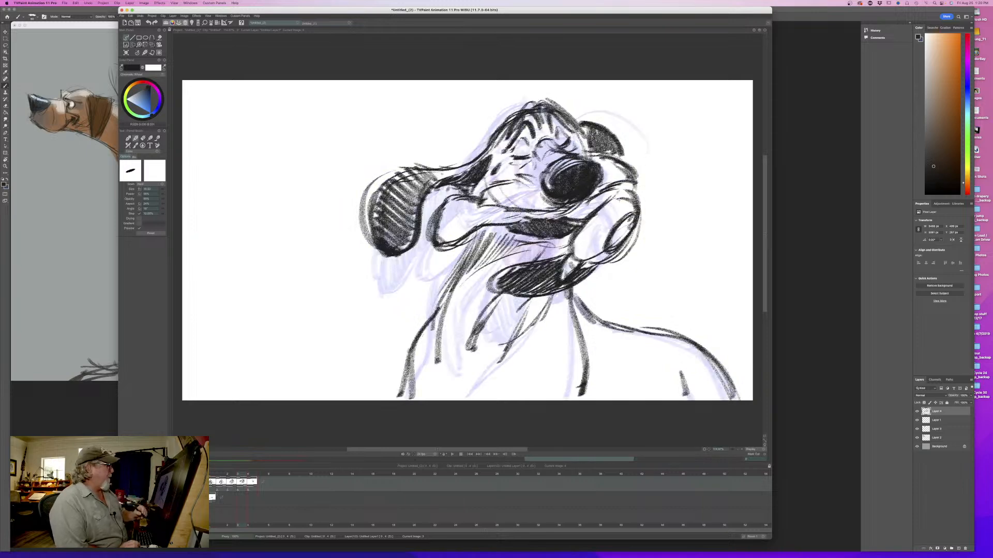
{"action": "key", "text": "Right"}
{"action": "key", "text": "Left"}
{"action": "key", "text": "Right"}
- Extend the ear with outer and inner curves and short strokes near the head, comparing with the fourth drawing
{"action": "mouse_move", "coordinate": [559, 125]}
{"action": "left_mouse_down"}
{"action": "mouse_move", "coordinate": [582, 110]}
{"action": "mouse_move", "coordinate": [662, 136]}
{"action": "mouse_move", "coordinate": [671, 154]}
{"action": "mouse_move", "coordinate": [652, 172]}
{"action": "mouse_move", "coordinate": [649, 222]}
{"action": "left_mouse_up"}
{"action": "left_click_drag", "start_coordinate": [606, 161], "coordinate": [633, 210]}
{"action": "mouse_move", "coordinate": [559, 164]}
{"action": "left_mouse_down"}
{"action": "mouse_move", "coordinate": [594, 144]}
{"action": "mouse_move", "coordinate": [537, 141]}
{"action": "left_mouse_up"}
{"action": "key", "text": "Left"}
{"action": "key", "text": "Right"}
{"action": "key", "text": "Left"}
{"action": "key", "text": "Right"}
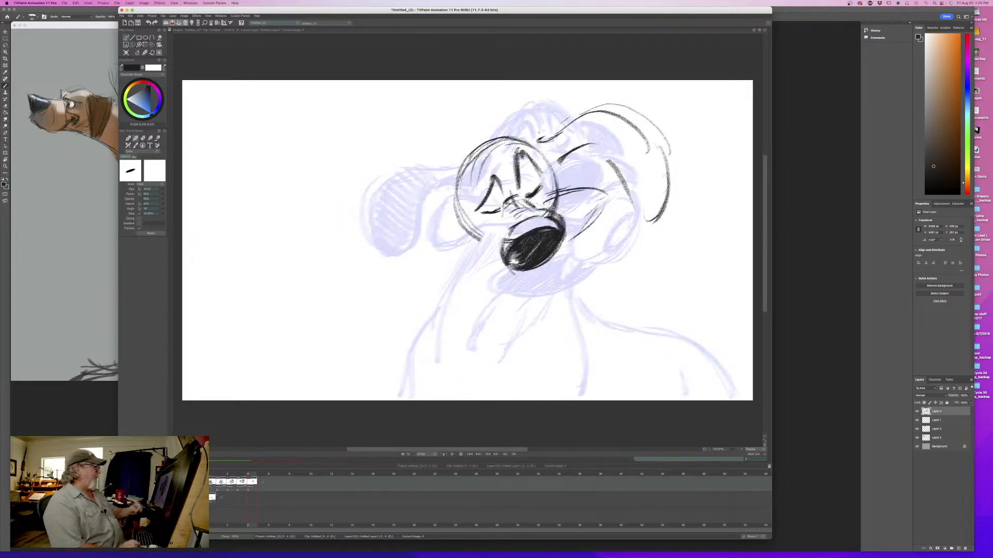
{"action": "key", "text": "Left"}
{"action": "mouse_move", "coordinate": [236, 475]}
{"action": "left_mouse_down"}
{"action": "mouse_move", "coordinate": [220, 474]}
{"action": "mouse_move", "coordinate": [252, 474]}
{"action": "mouse_move", "coordinate": [220, 474]}
{"action": "mouse_move", "coordinate": [248, 473]}
{"action": "left_mouse_up"}
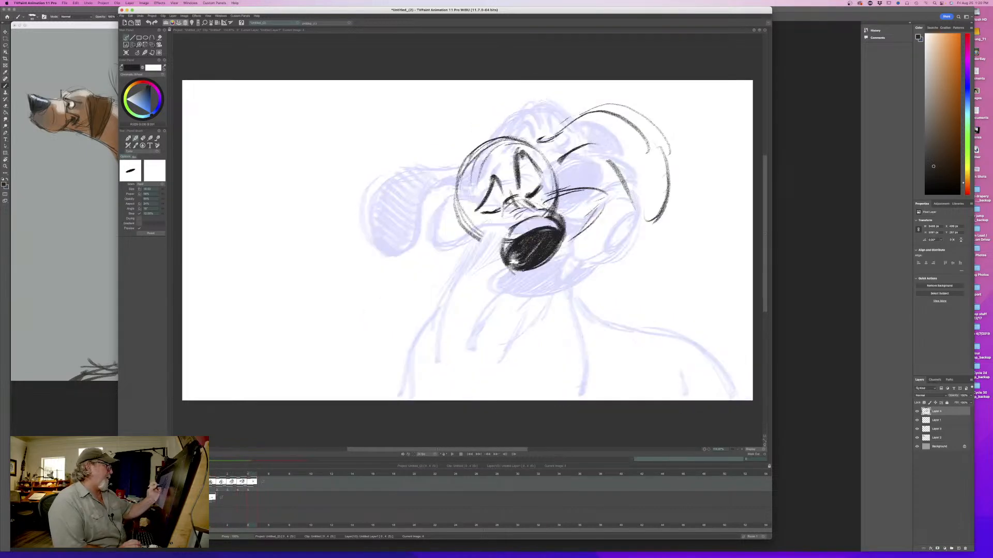
- Close the tip of the pointed flap and erase the ear's outer and inner curves
{"action": "mouse_move", "coordinate": [557, 194]}
{"action": "left_mouse_down"}
{"action": "mouse_move", "coordinate": [589, 180]}
{"action": "mouse_move", "coordinate": [609, 209]}
{"action": "mouse_move", "coordinate": [589, 225]}
{"action": "left_mouse_up"}
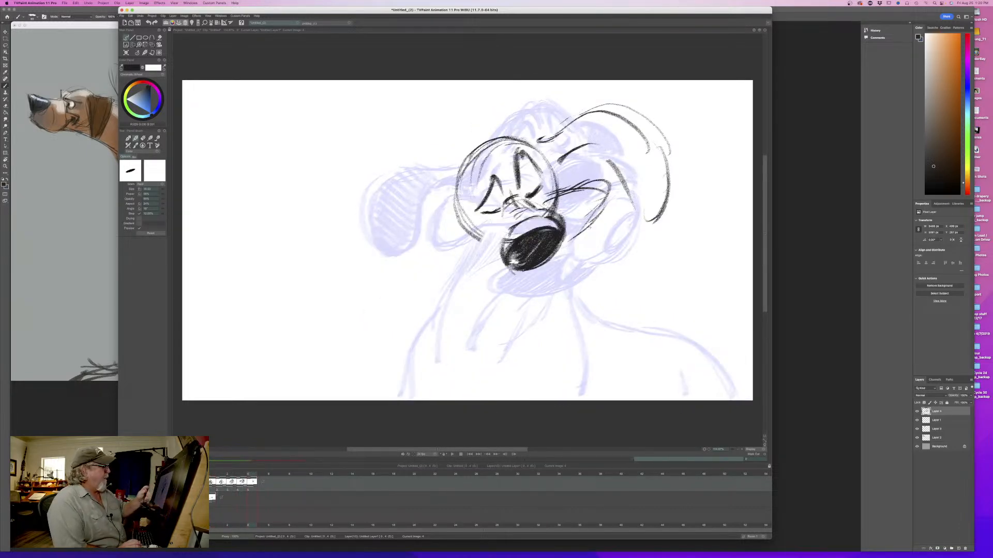
{"action": "key", "text": "e"}
{"action": "mouse_move", "coordinate": [612, 158]}
{"action": "left_mouse_down"}
{"action": "mouse_move", "coordinate": [632, 207]}
{"action": "mouse_move", "coordinate": [664, 148]}
{"action": "mouse_move", "coordinate": [635, 125]}
{"action": "left_mouse_up"}
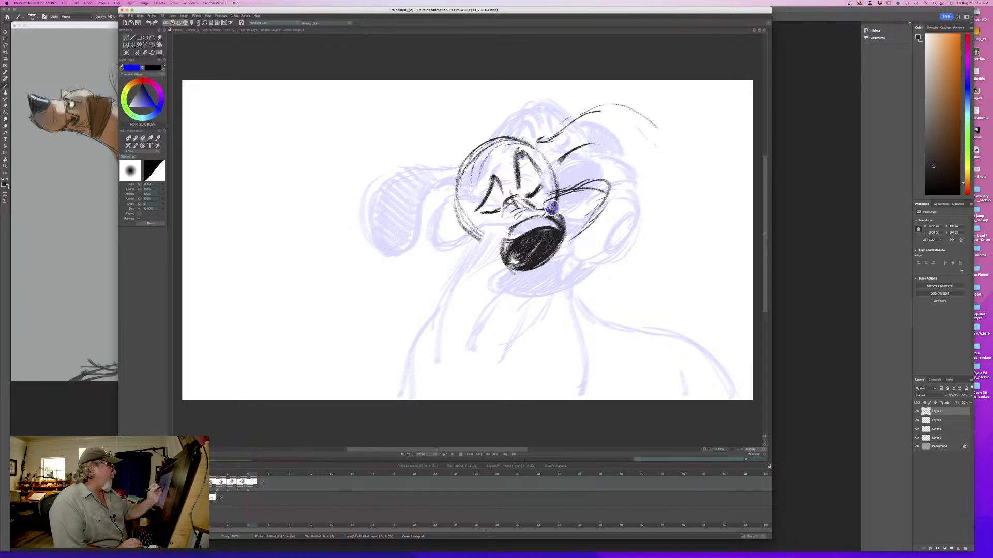
- Redraw the snout bridge above the nose with the brush and flip against the fourth drawing
{"action": "key", "text": "b"}
{"action": "left_click_drag", "start_coordinate": [529, 204], "coordinate": [549, 202]}
{"action": "key", "text": "Left"}
{"action": "key", "text": "Right"}
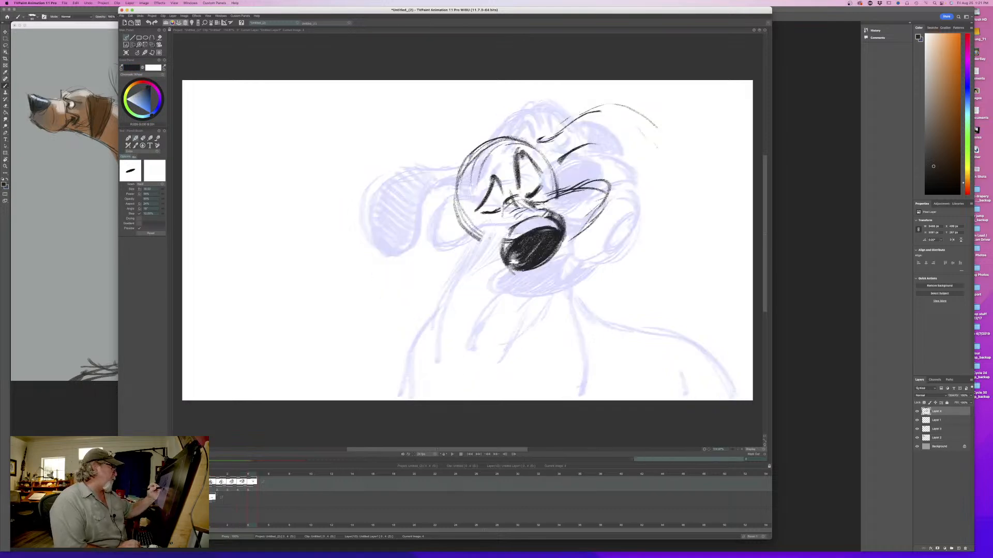
- Add short crease strokes on the muzzle beside the nose, flipping and scrubbing against the fourth drawing
{"action": "mouse_move", "coordinate": [498, 223]}
{"action": "left_mouse_down"}
{"action": "mouse_move", "coordinate": [494, 251]}
{"action": "mouse_move", "coordinate": [495, 226]}
{"action": "left_mouse_up"}
{"action": "key", "text": "Left"}
{"action": "key", "text": "Right"}
{"action": "key", "text": "Left"}
{"action": "key", "text": "Right"}
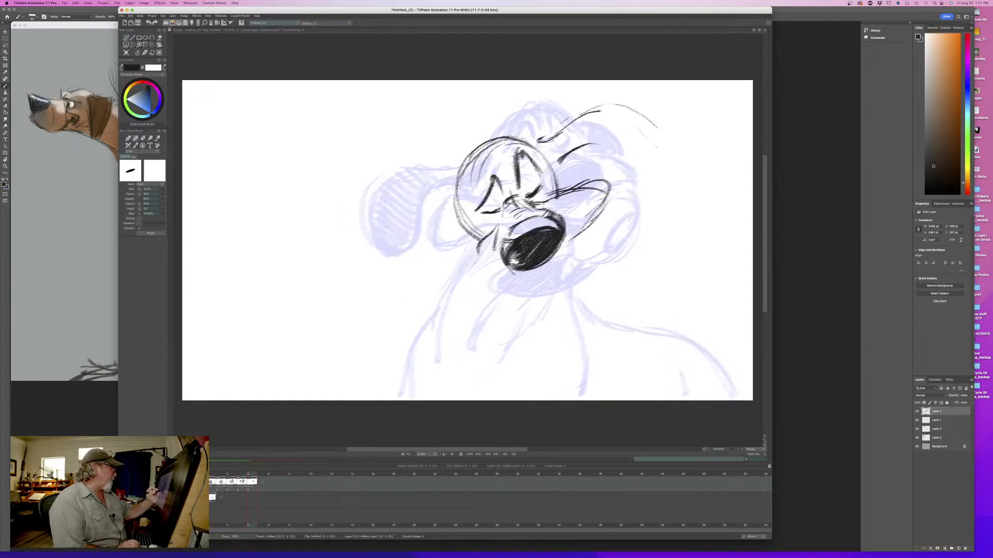
{"action": "key", "text": "Left"}
{"action": "key", "text": "Right"}
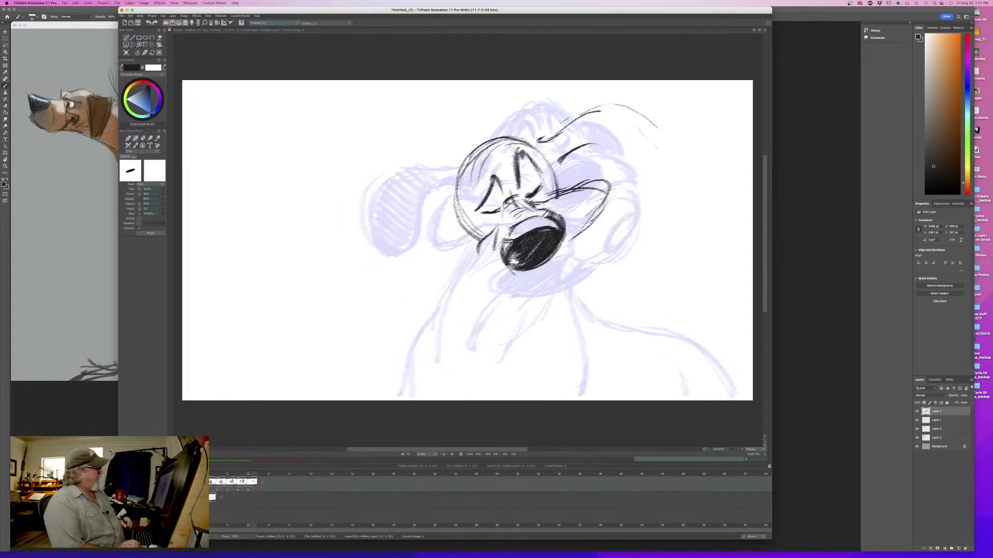
{"action": "key", "text": "Left"}
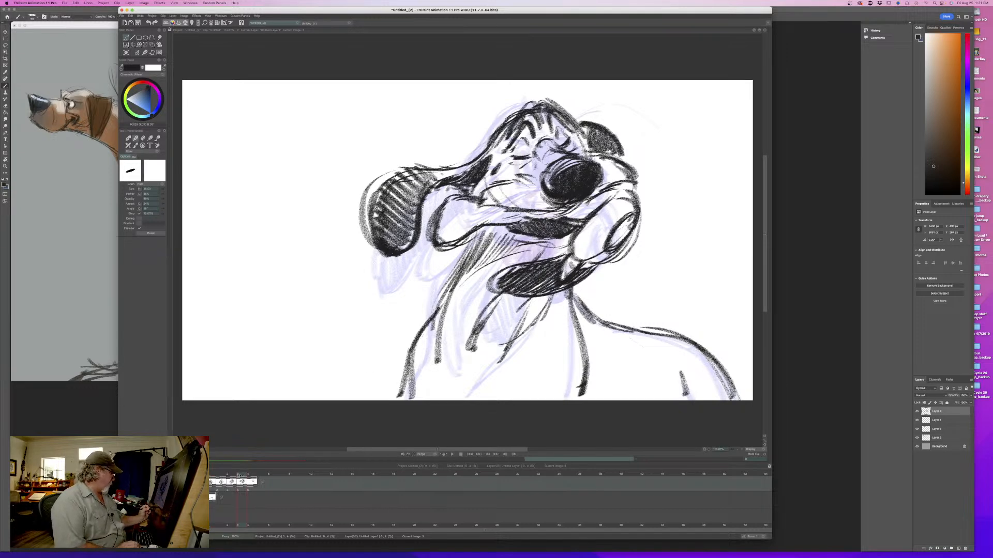
{"action": "mouse_move", "coordinate": [239, 476]}
{"action": "left_mouse_down"}
{"action": "mouse_move", "coordinate": [211, 477]}
{"action": "mouse_move", "coordinate": [254, 481]}
{"action": "left_mouse_up"}
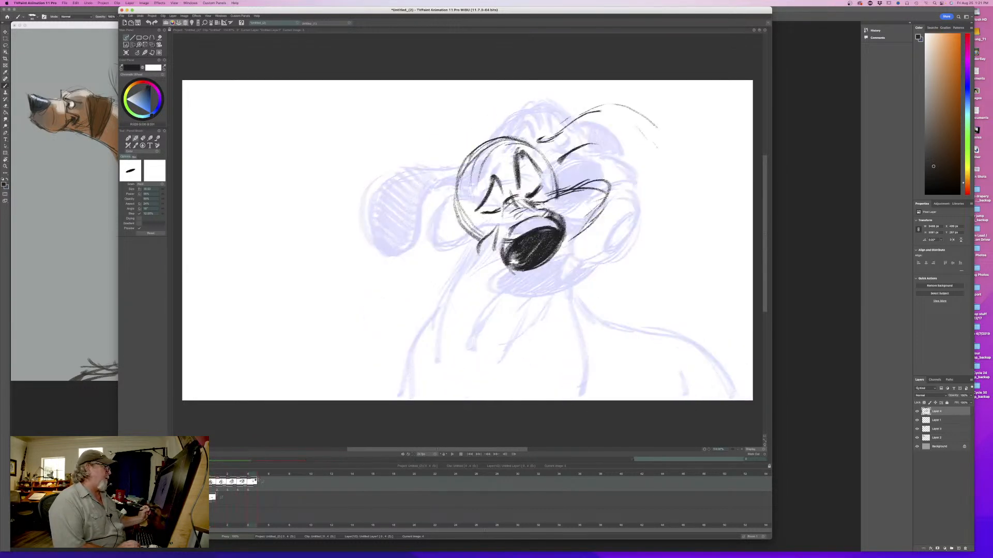
- Draw the near side of the muzzle with a heavy curved outline running round beneath the nose
{"action": "mouse_move", "coordinate": [478, 265]}
{"action": "left_mouse_down"}
{"action": "mouse_move", "coordinate": [522, 270]}
{"action": "mouse_move", "coordinate": [477, 265]}
{"action": "mouse_move", "coordinate": [472, 234]}
{"action": "mouse_move", "coordinate": [461, 265]}
{"action": "left_mouse_up"}
{"action": "left_click_drag", "start_coordinate": [471, 227], "coordinate": [459, 258]}
{"action": "left_click_drag", "start_coordinate": [463, 250], "coordinate": [512, 273]}
{"action": "mouse_move", "coordinate": [449, 234]}
{"action": "left_mouse_down"}
{"action": "mouse_move", "coordinate": [509, 270]}
{"action": "mouse_move", "coordinate": [486, 269]}
{"action": "mouse_move", "coordinate": [485, 228]}
{"action": "mouse_move", "coordinate": [451, 234]}
{"action": "left_mouse_up"}
{"action": "left_click_drag", "start_coordinate": [451, 237], "coordinate": [458, 249]}
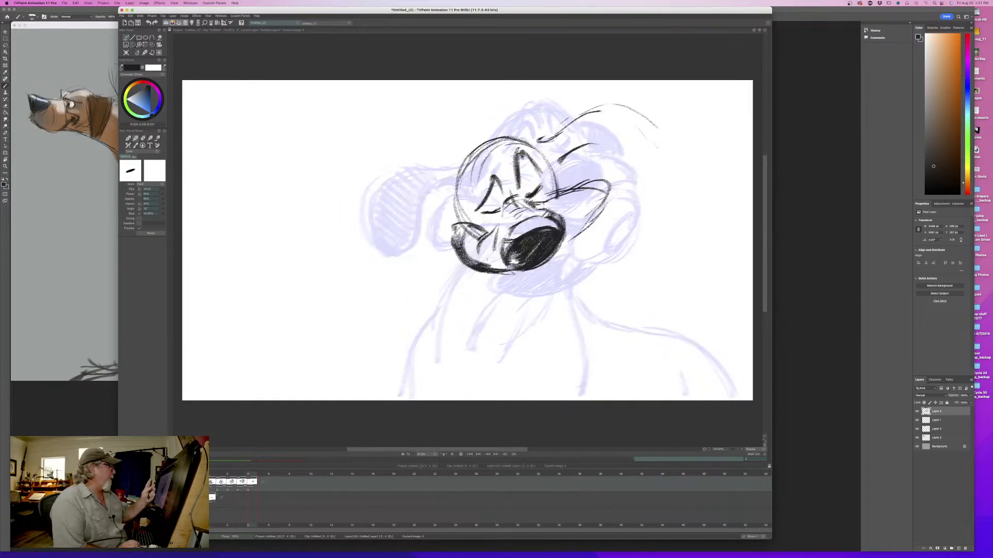
- Darken the peak over the eye opposite the pointed flap, add inner lines, and flip against the fourth drawing
{"action": "mouse_move", "coordinate": [483, 228]}
{"action": "left_mouse_down"}
{"action": "mouse_move", "coordinate": [497, 223]}
{"action": "mouse_move", "coordinate": [500, 204]}
{"action": "mouse_move", "coordinate": [471, 214]}
{"action": "mouse_move", "coordinate": [489, 172]}
{"action": "mouse_move", "coordinate": [471, 202]}
{"action": "left_mouse_up"}
{"action": "key", "text": "e"}
{"action": "key", "text": "e"}
{"action": "left_click_drag", "start_coordinate": [492, 167], "coordinate": [474, 204]}
{"action": "left_click_drag", "start_coordinate": [491, 167], "coordinate": [501, 182]}
{"action": "key", "text": "Left"}
{"action": "key", "text": "Right"}
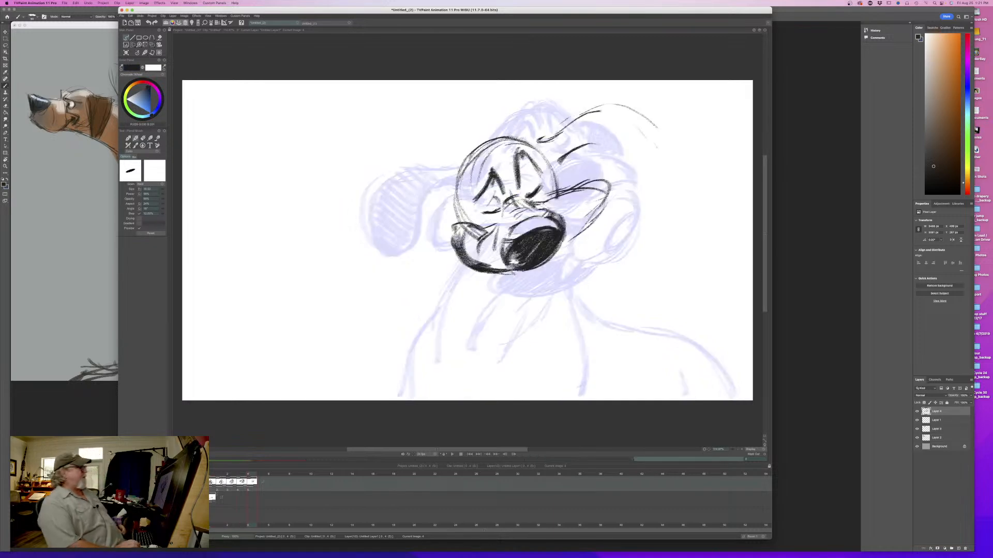
- Compare the fourth and fifth drawings by flipping, and scrub along the timeline to the following blank frame
{"action": "key", "text": "Left"}
{"action": "key", "text": "Right"}
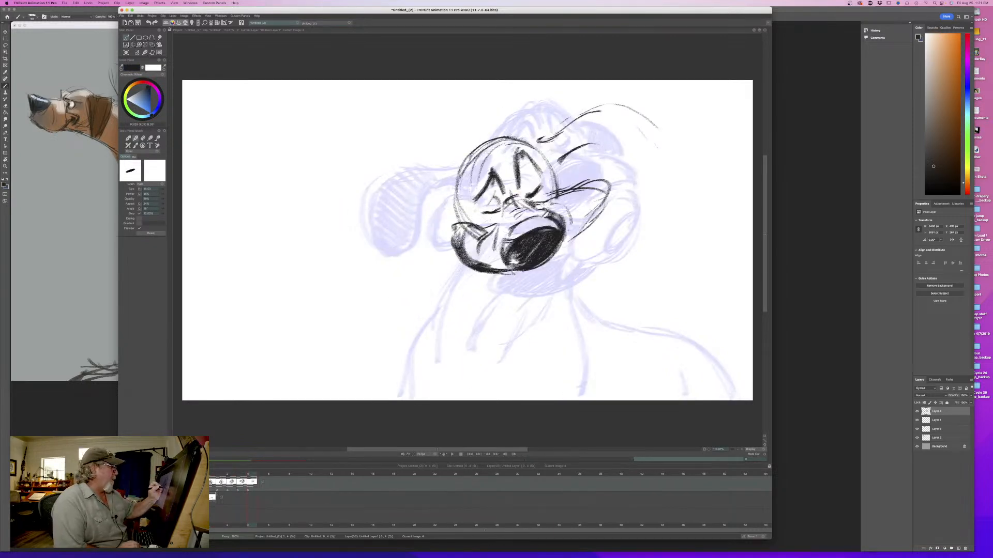
{"action": "key", "text": "Left"}
{"action": "key", "text": "Right"}
{"action": "key", "text": "Left"}
{"action": "key", "text": "Right"}
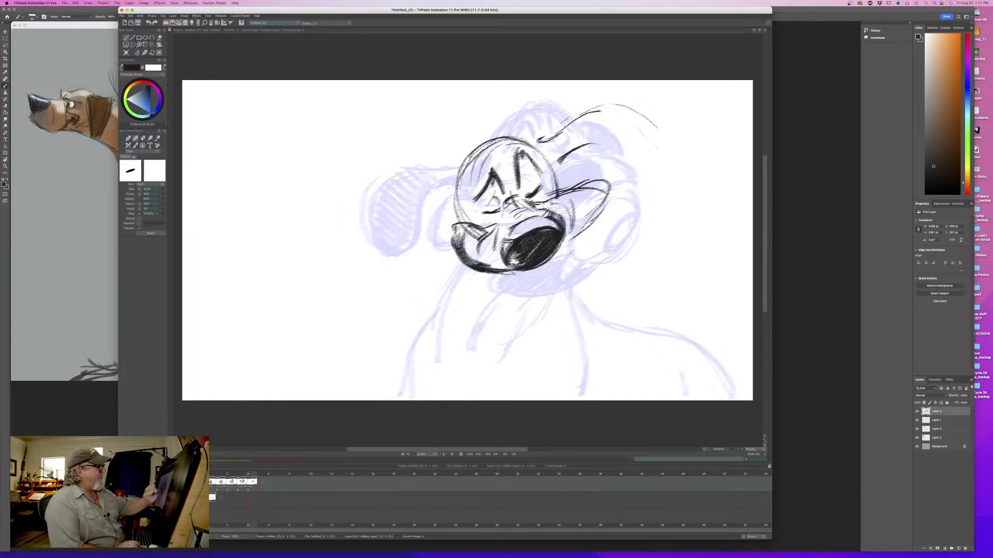
{"action": "key", "text": "Left"}
{"action": "mouse_move", "coordinate": [242, 477]}
{"action": "left_mouse_down"}
{"action": "mouse_move", "coordinate": [232, 475]}
{"action": "mouse_move", "coordinate": [263, 474]}
{"action": "left_mouse_up"}
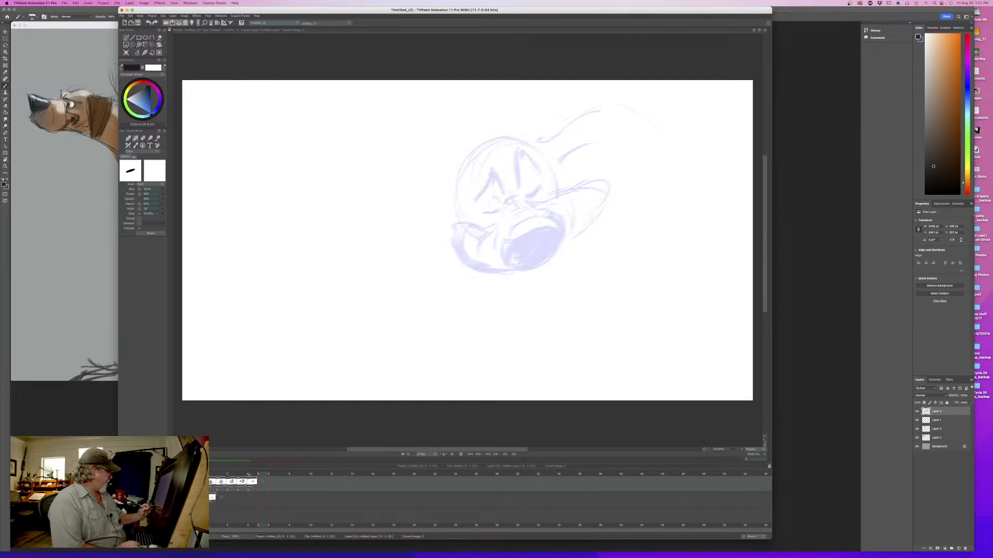
- Draw a rounded shape with small ovals at its upper and lower ends beyond the pointed flap, on the fifth drawing
{"action": "left_click", "coordinate": [248, 475]}
{"action": "mouse_move", "coordinate": [625, 167]}
{"action": "left_mouse_down"}
{"action": "mouse_move", "coordinate": [664, 155]}
{"action": "mouse_move", "coordinate": [652, 150]}
{"action": "mouse_move", "coordinate": [665, 171]}
{"action": "mouse_move", "coordinate": [633, 155]}
{"action": "mouse_move", "coordinate": [620, 170]}
{"action": "mouse_move", "coordinate": [673, 131]}
{"action": "mouse_move", "coordinate": [653, 155]}
{"action": "left_mouse_up"}
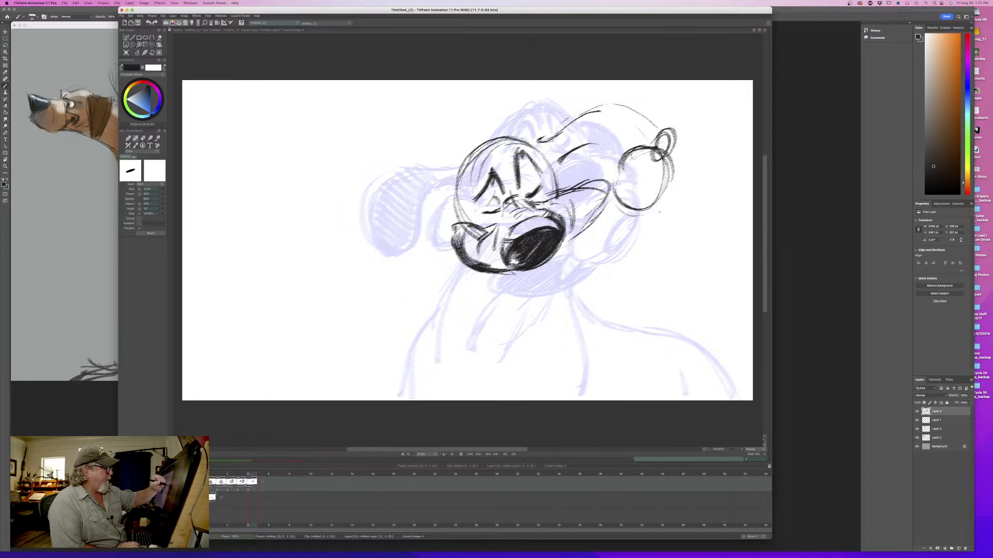
{"action": "left_click_drag", "start_coordinate": [660, 193], "coordinate": [650, 202]}
{"action": "key", "text": "Left"}
{"action": "key", "text": "Right"}
{"action": "key", "text": "Left"}
{"action": "key", "text": "Right"}
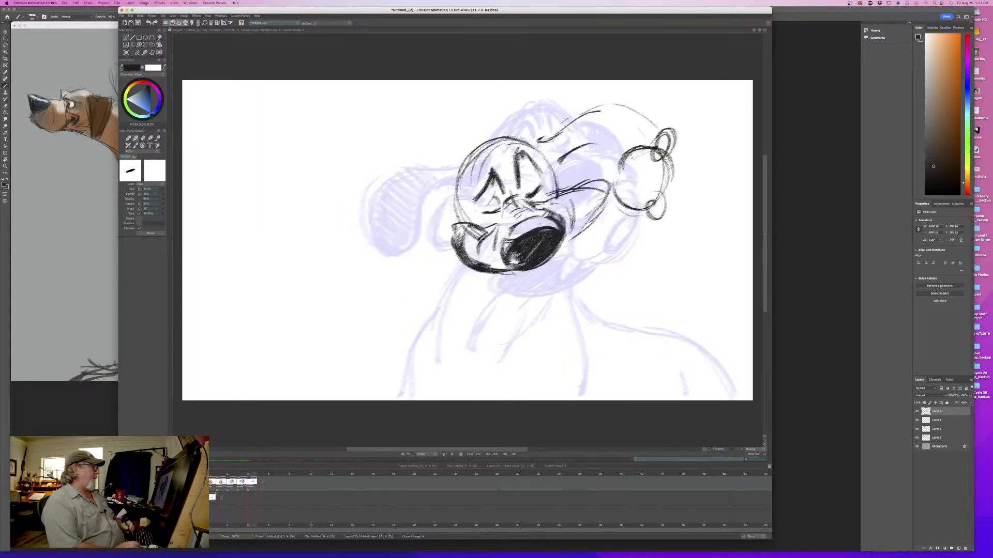
- Draw the outer curve around the near side of the muzzle and the strokes beneath it, flipping against the fourth drawing
{"action": "mouse_move", "coordinate": [477, 215]}
{"action": "left_mouse_down"}
{"action": "mouse_move", "coordinate": [465, 187]}
{"action": "mouse_move", "coordinate": [433, 238]}
{"action": "mouse_move", "coordinate": [440, 263]}
{"action": "left_mouse_up"}
{"action": "left_click_drag", "start_coordinate": [451, 273], "coordinate": [511, 276]}
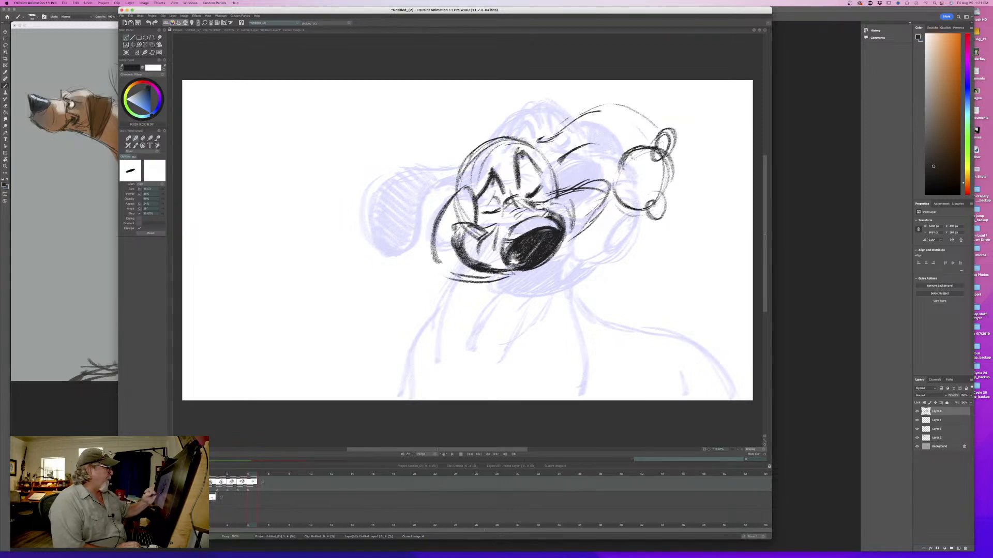
{"action": "key", "text": "Left"}
{"action": "key", "text": "Right"}
{"action": "key", "text": "Left"}
{"action": "key", "text": "Right"}
{"action": "key", "text": "Left"}
{"action": "key", "text": "Right"}
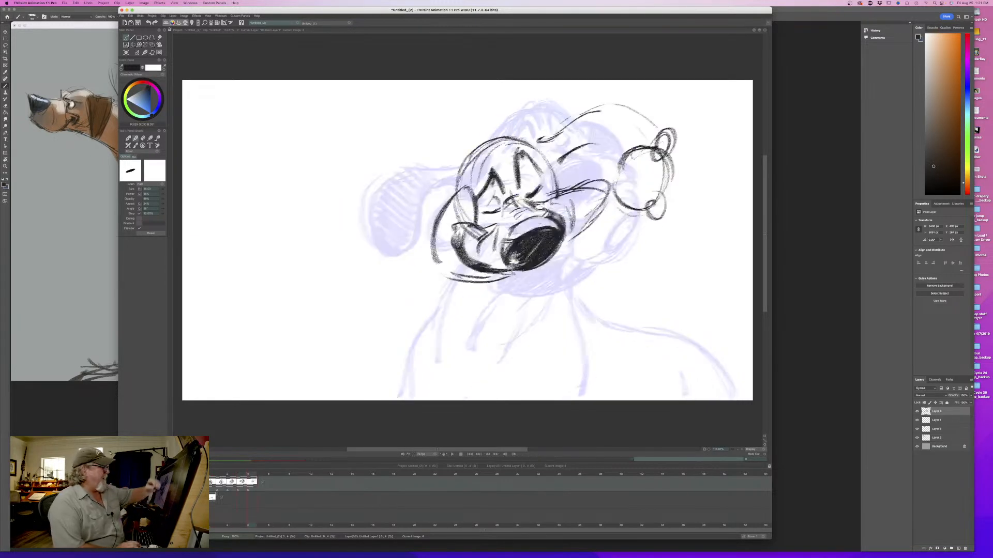
- Draw the long line joining the rounded shape to the underside of the muzzle, flipping against the fourth drawing
{"action": "mouse_move", "coordinate": [624, 173]}
{"action": "left_mouse_down"}
{"action": "mouse_move", "coordinate": [618, 203]}
{"action": "mouse_move", "coordinate": [567, 252]}
{"action": "mouse_move", "coordinate": [489, 280]}
{"action": "left_mouse_up"}
{"action": "key", "text": "Left"}
{"action": "key", "text": "Right"}
{"action": "key", "text": "Left"}
{"action": "key", "text": "Right"}
{"action": "key", "text": "Left"}
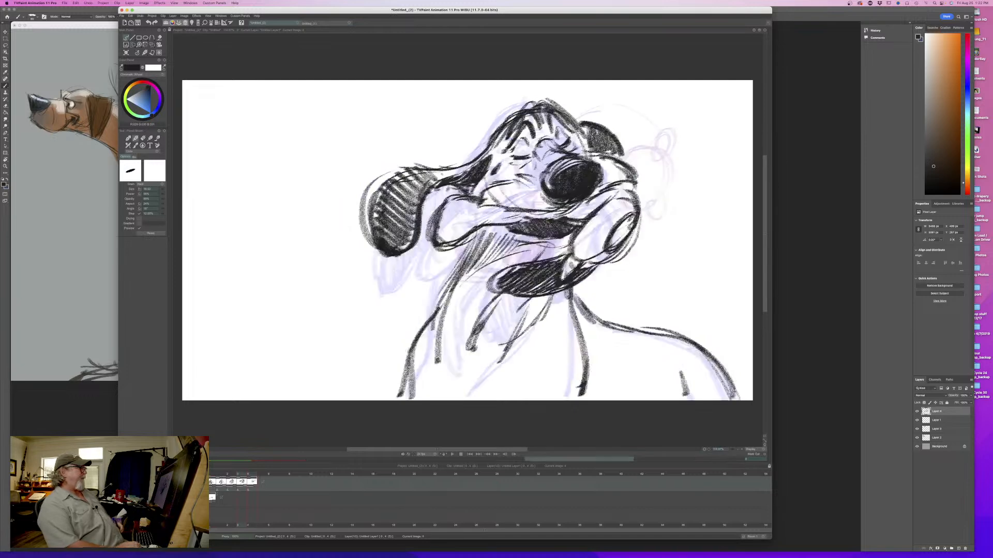
{"action": "key", "text": "Right"}
- Thicken the outer curve around the near side of the muzzle and compare it with the fourth drawing
{"action": "left_click_drag", "start_coordinate": [463, 231], "coordinate": [458, 263]}
{"action": "mouse_move", "coordinate": [480, 191]}
{"action": "left_mouse_down"}
{"action": "mouse_move", "coordinate": [470, 224]}
{"action": "mouse_move", "coordinate": [443, 209]}
{"action": "mouse_move", "coordinate": [462, 282]}
{"action": "left_mouse_up"}
{"action": "left_click_drag", "start_coordinate": [434, 252], "coordinate": [468, 285]}
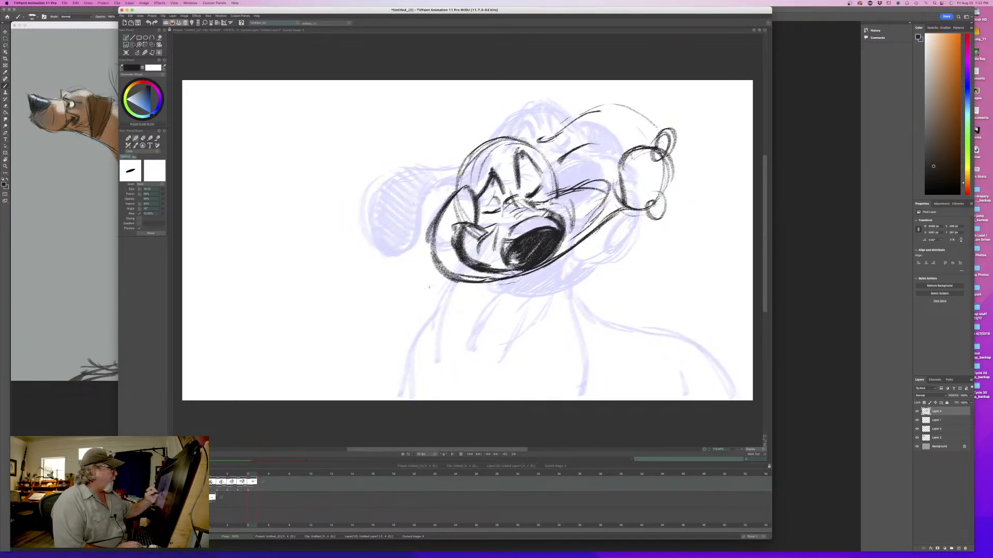
{"action": "key", "text": "Left"}
{"action": "key", "text": "Right"}
{"action": "key", "text": "Left"}
{"action": "key", "text": "Right"}
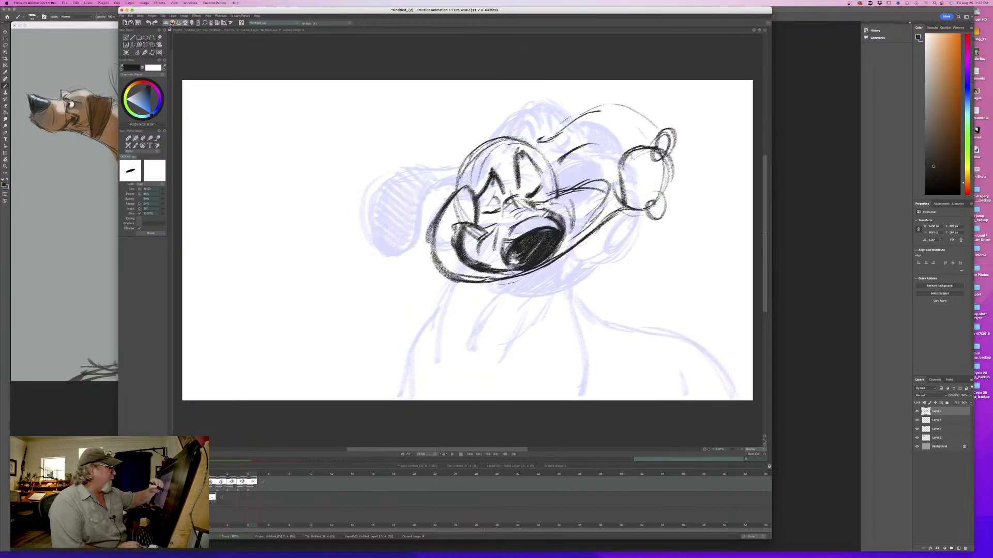
- Draw the lower jaw's curve beneath the nose and flip against the fourth drawing
{"action": "mouse_move", "coordinate": [579, 245]}
{"action": "left_mouse_down"}
{"action": "mouse_move", "coordinate": [585, 255]}
{"action": "mouse_move", "coordinate": [564, 273]}
{"action": "mouse_move", "coordinate": [511, 283]}
{"action": "left_mouse_up"}
{"action": "key", "text": "Left"}
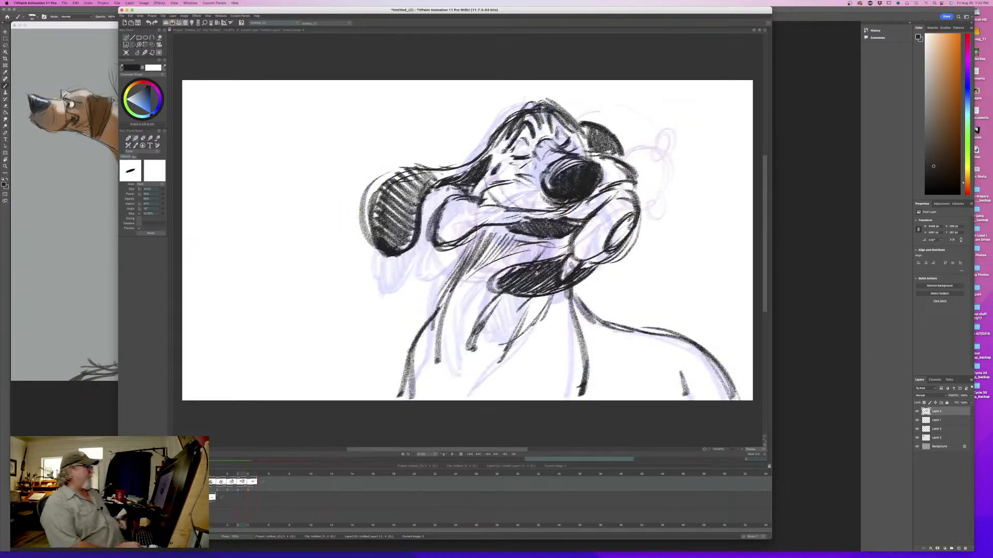
{"action": "key", "text": "Right"}
{"action": "key", "text": "Left"}
{"action": "key", "text": "Right"}
- Add the cheek crease beside the nose and inner lines at the eye, flipping against the fourth drawing
{"action": "mouse_move", "coordinate": [573, 188]}
{"action": "left_mouse_down"}
{"action": "mouse_move", "coordinate": [604, 192]}
{"action": "mouse_move", "coordinate": [570, 238]}
{"action": "left_mouse_up"}
{"action": "key", "text": "Left"}
{"action": "key", "text": "Right"}
{"action": "key", "text": "Left"}
{"action": "key", "text": "Right"}
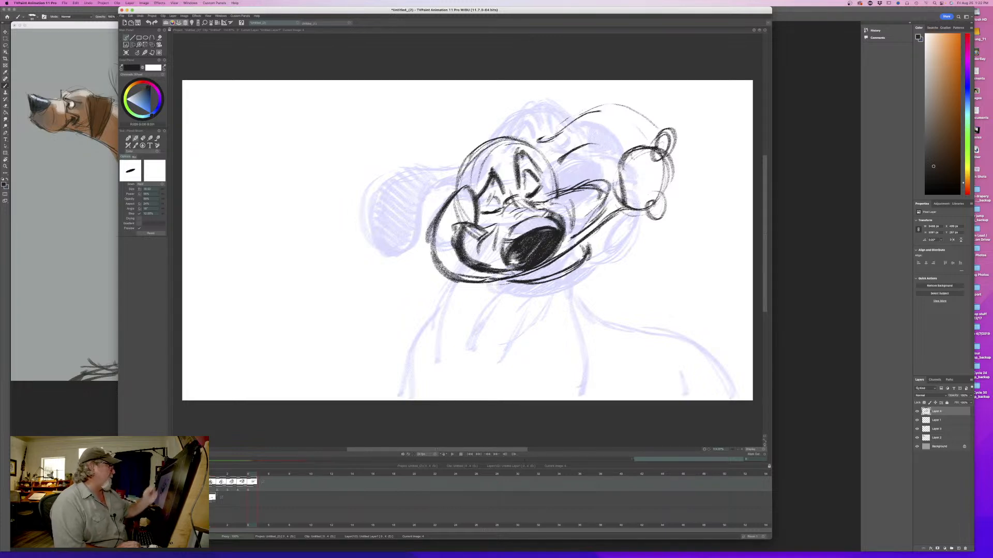
{"action": "key", "text": "Left"}
{"action": "key", "text": "Right"}
{"action": "key", "text": "Left"}
{"action": "key", "text": "Right"}
- Draw the brow wrinkles and a heavier top outline of the head, comparing with the fourth drawing
{"action": "mouse_move", "coordinate": [512, 144]}
{"action": "left_mouse_down"}
{"action": "mouse_move", "coordinate": [508, 170]}
{"action": "mouse_move", "coordinate": [542, 167]}
{"action": "left_mouse_up"}
{"action": "mouse_move", "coordinate": [525, 143]}
{"action": "left_mouse_down"}
{"action": "mouse_move", "coordinate": [550, 174]}
{"action": "mouse_move", "coordinate": [537, 153]}
{"action": "mouse_move", "coordinate": [492, 154]}
{"action": "mouse_move", "coordinate": [476, 191]}
{"action": "mouse_move", "coordinate": [488, 138]}
{"action": "mouse_move", "coordinate": [460, 183]}
{"action": "left_mouse_up"}
{"action": "key", "text": "e"}
{"action": "key", "text": "b"}
{"action": "left_click_drag", "start_coordinate": [480, 143], "coordinate": [460, 179]}
{"action": "key", "text": "Left"}
{"action": "key", "text": "Right"}
{"action": "key", "text": "Left"}
{"action": "key", "text": "Right"}
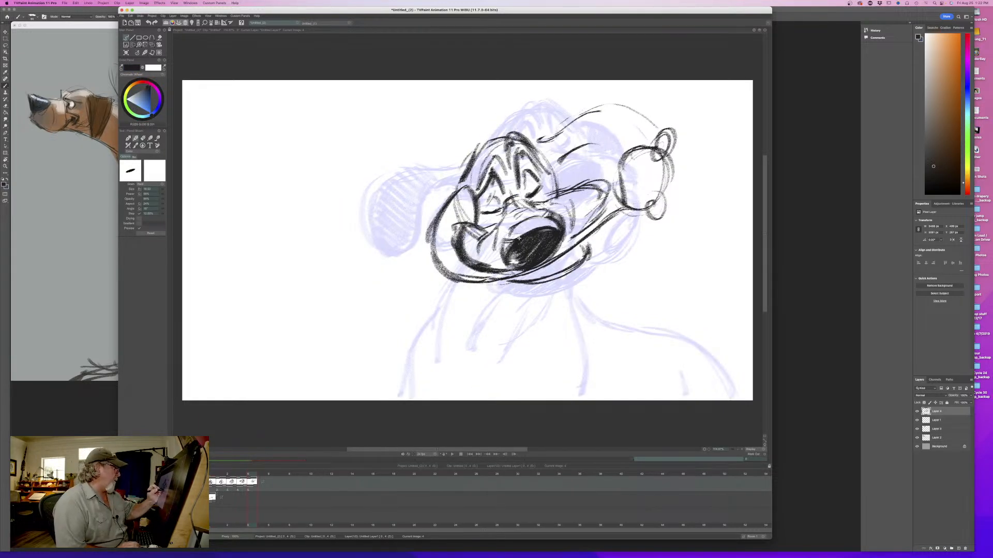
- Shade the inside of the lower jaw with dark hatching and flip against the fourth drawing
{"action": "left_click_drag", "start_coordinate": [519, 238], "coordinate": [497, 253]}
{"action": "key", "text": "Left"}
{"action": "key", "text": "Right"}
{"action": "left_click_drag", "start_coordinate": [589, 246], "coordinate": [514, 281]}
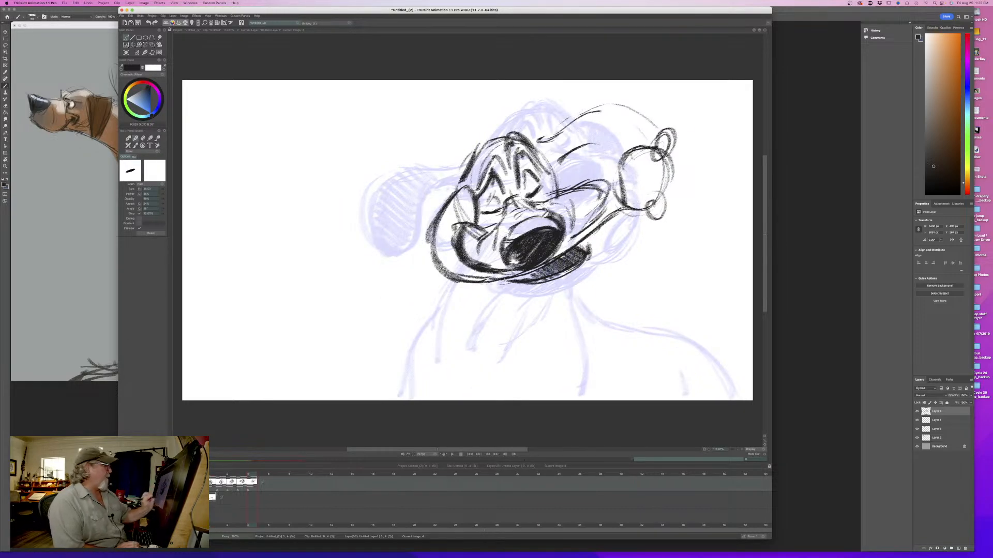
{"action": "key", "text": "Left"}
{"action": "key", "text": "Right"}
{"action": "key", "text": "Left"}
{"action": "key", "text": "Right"}
{"action": "key", "text": "Left"}
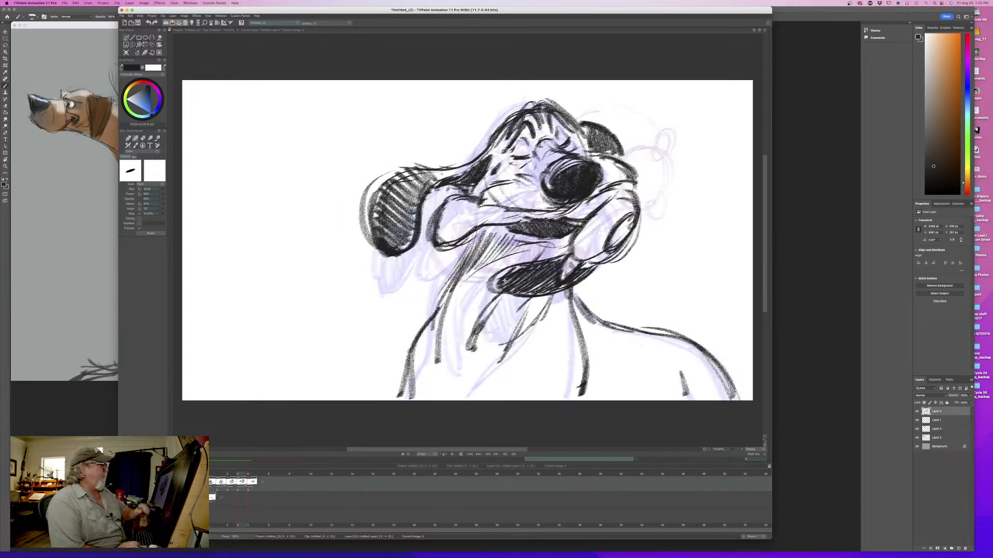
{"action": "key", "text": "Right"}
- Darken the pointed flap's lower edge and draw the line linking its upper edge to the rounded shape
{"action": "left_click_drag", "start_coordinate": [609, 189], "coordinate": [582, 233]}
{"action": "left_click_drag", "start_coordinate": [611, 194], "coordinate": [566, 247]}
{"action": "left_click_drag", "start_coordinate": [599, 215], "coordinate": [550, 257]}
{"action": "key", "text": "Left"}
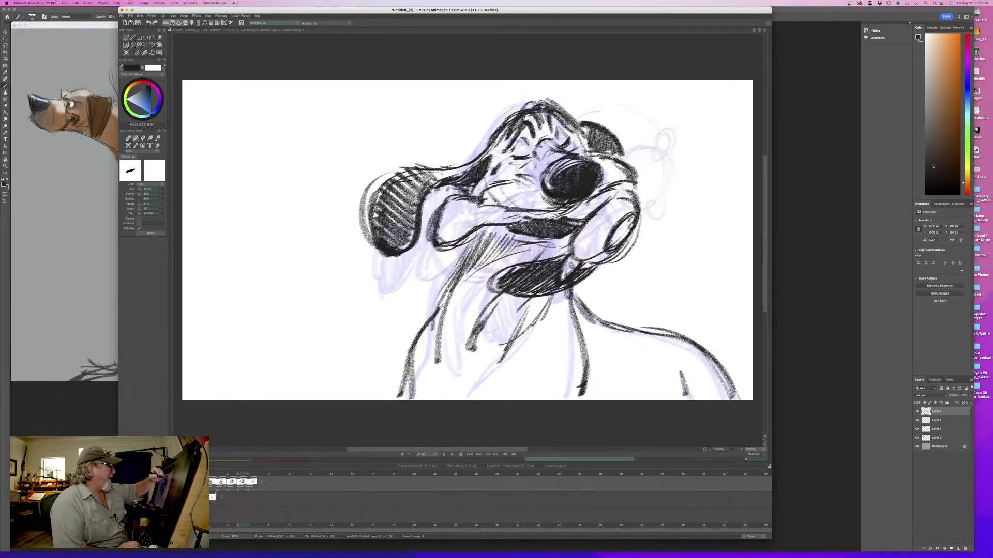
{"action": "key", "text": "Right"}
{"action": "left_click_drag", "start_coordinate": [615, 169], "coordinate": [572, 191]}
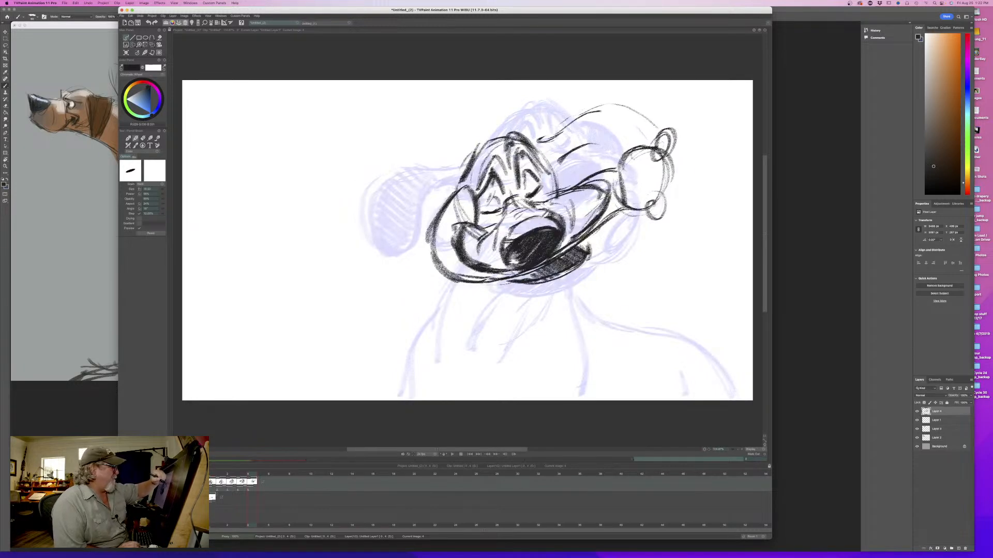
- Thicken the rounded shape's inner and outer outline, flipping against the fourth drawing
{"action": "left_click_drag", "start_coordinate": [628, 171], "coordinate": [619, 206]}
{"action": "left_click_drag", "start_coordinate": [633, 173], "coordinate": [620, 197]}
{"action": "mouse_move", "coordinate": [626, 156]}
{"action": "left_mouse_down"}
{"action": "mouse_move", "coordinate": [615, 168]}
{"action": "mouse_move", "coordinate": [663, 194]}
{"action": "mouse_move", "coordinate": [585, 243]}
{"action": "left_mouse_up"}
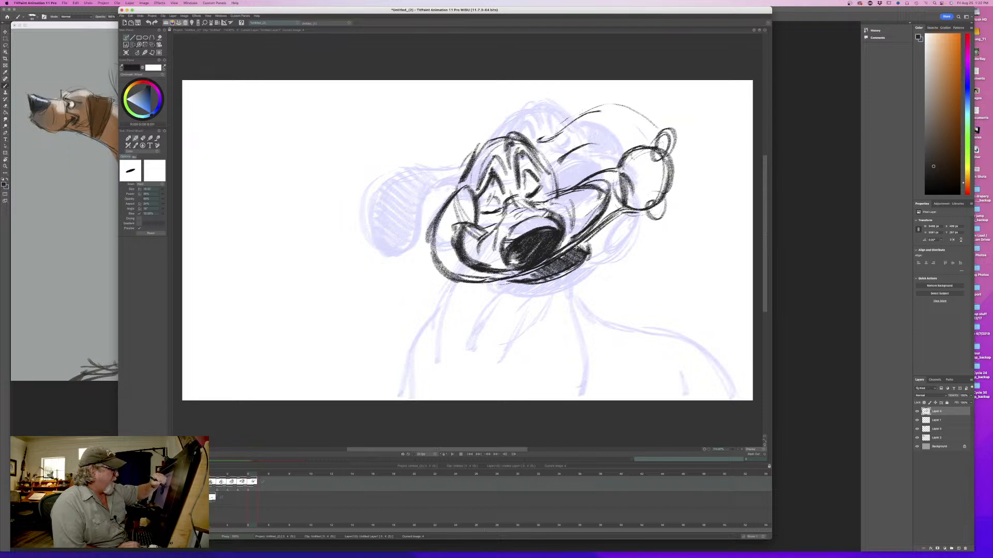
{"action": "key", "text": "Left"}
{"action": "key", "text": "Right"}
{"action": "key", "text": "Left"}
{"action": "key", "text": "Right"}
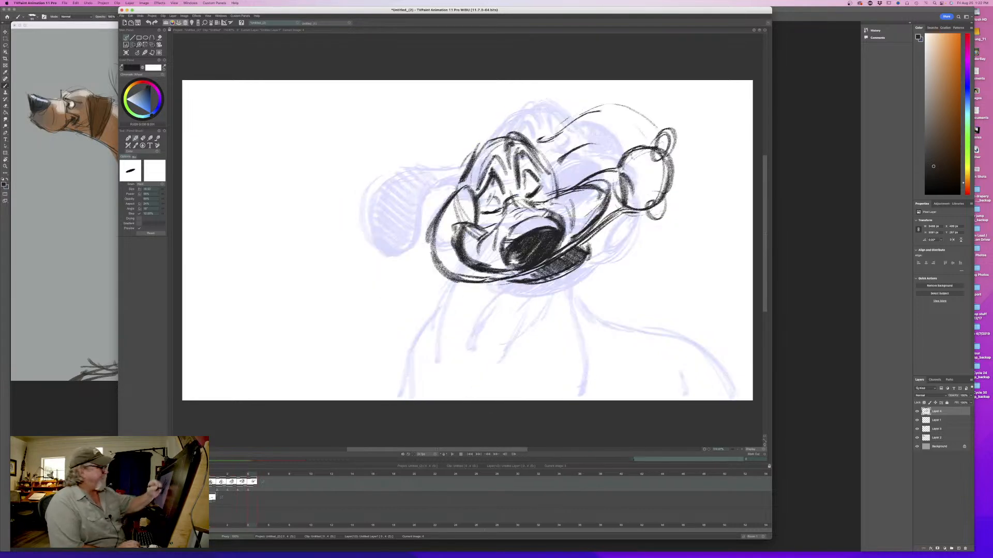
- Darken the small oval beneath the rounded shape and compare with the fourth drawing
{"action": "left_click_drag", "start_coordinate": [665, 201], "coordinate": [644, 225]}
{"action": "key", "text": "Left"}
{"action": "key", "text": "Right"}
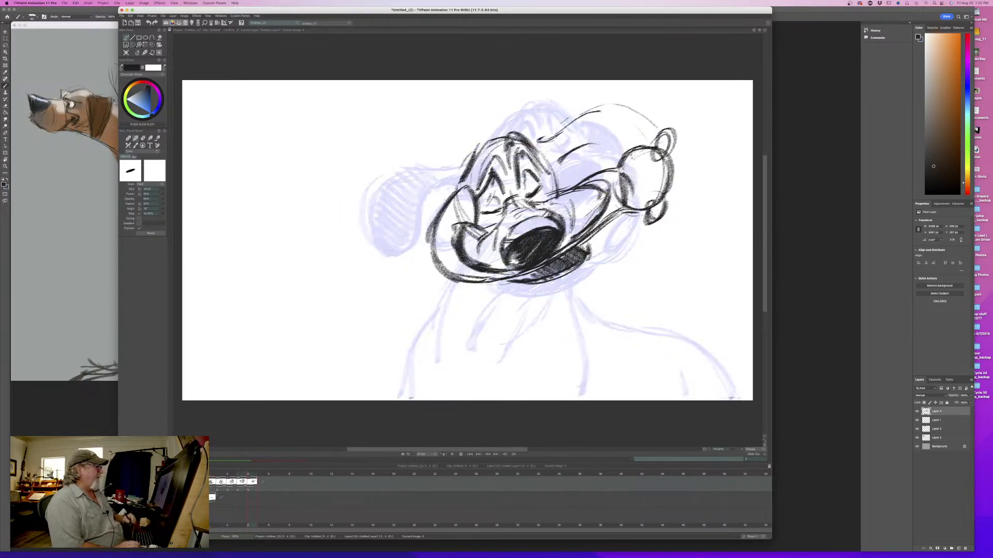
{"action": "key", "text": "Left"}
{"action": "key", "text": "Right"}
- Sketch the ear flying over the rounded shape, with an arched upper edge, an underside and a pointed tip beyond it
{"action": "left_click_drag", "start_coordinate": [562, 135], "coordinate": [600, 107]}
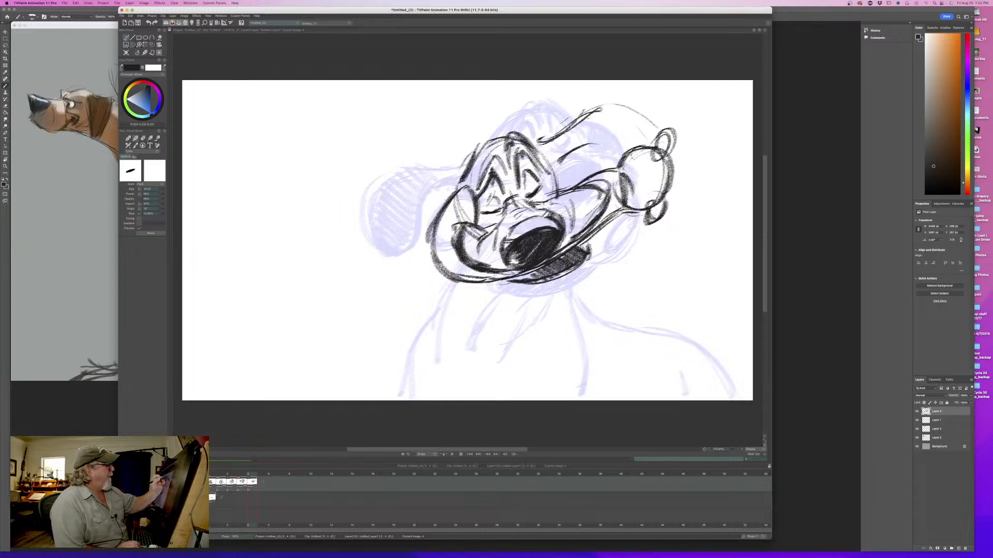
{"action": "key", "text": "Left"}
{"action": "key", "text": "Right"}
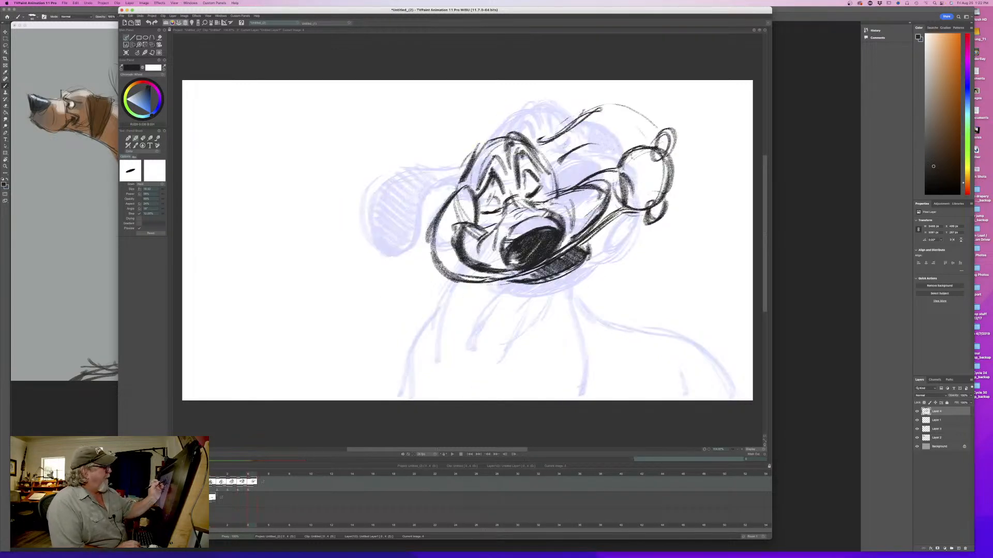
{"action": "mouse_move", "coordinate": [584, 118]}
{"action": "left_mouse_down"}
{"action": "mouse_move", "coordinate": [639, 113]}
{"action": "mouse_move", "coordinate": [703, 185]}
{"action": "mouse_move", "coordinate": [709, 217]}
{"action": "left_mouse_up"}
{"action": "mouse_move", "coordinate": [687, 165]}
{"action": "left_mouse_down"}
{"action": "mouse_move", "coordinate": [706, 215]}
{"action": "mouse_move", "coordinate": [690, 231]}
{"action": "left_mouse_up"}
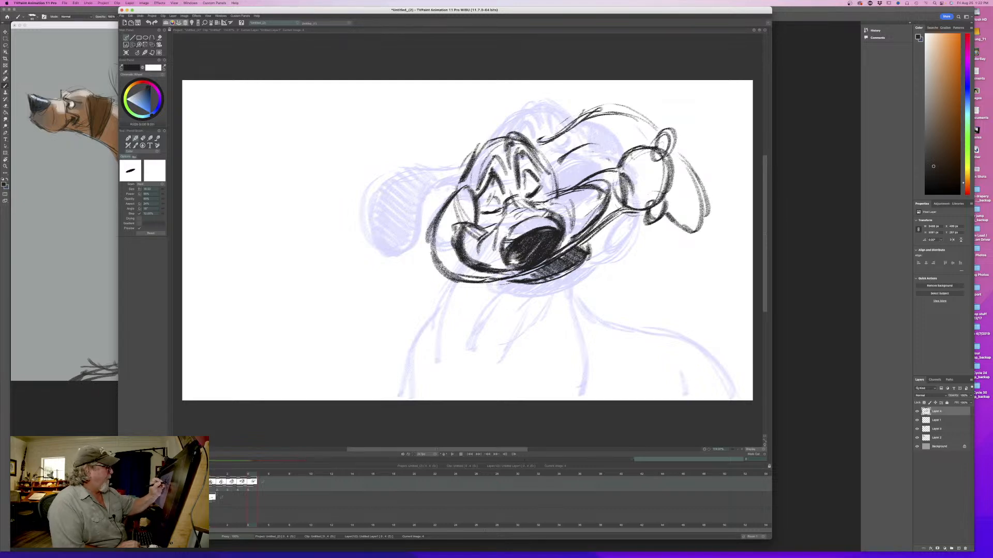
{"action": "mouse_move", "coordinate": [589, 150]}
{"action": "left_mouse_down"}
{"action": "mouse_move", "coordinate": [700, 189]}
{"action": "mouse_move", "coordinate": [647, 136]}
{"action": "left_mouse_up"}
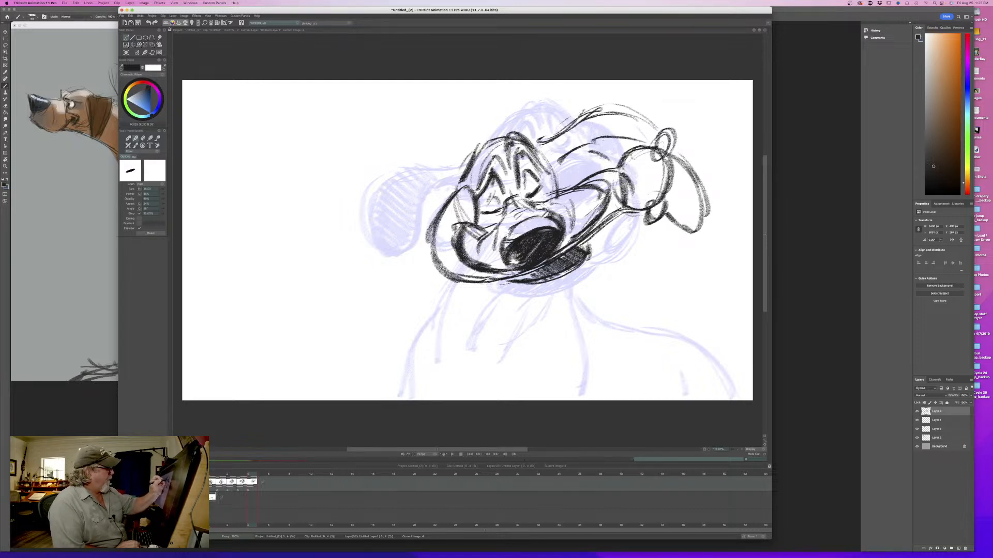
- Hatch the ear tip beyond the rounded shape and flip against the fourth drawing
{"action": "left_click_drag", "start_coordinate": [704, 164], "coordinate": [692, 226]}
{"action": "left_click_drag", "start_coordinate": [699, 188], "coordinate": [682, 229]}
{"action": "left_click_drag", "start_coordinate": [681, 165], "coordinate": [669, 220]}
{"action": "key", "text": "Left"}
{"action": "key", "text": "Right"}
{"action": "key", "text": "Left"}
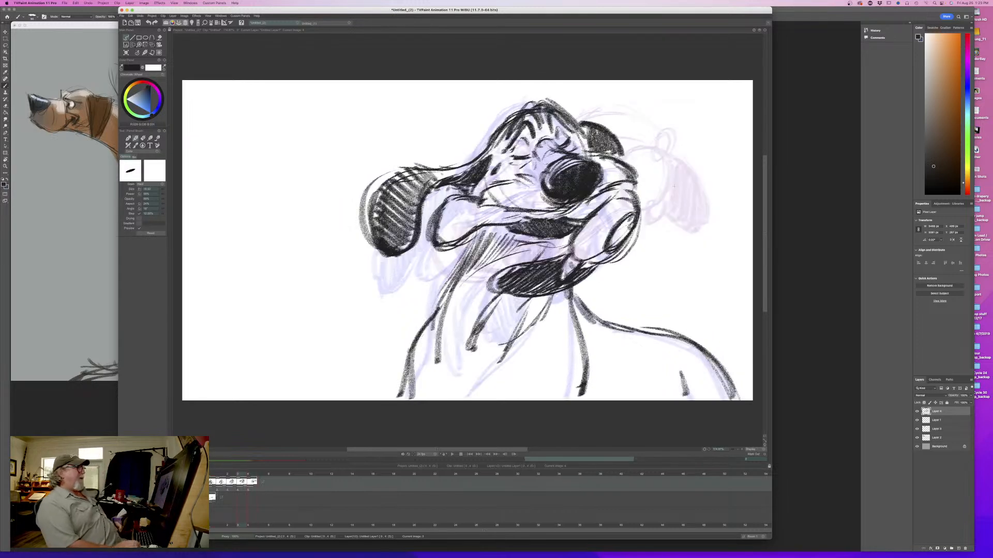
{"action": "key", "text": "Right"}
- Shade the arched part of the ear and its base with dark hatching, flipping against the fourth drawing
{"action": "left_click_drag", "start_coordinate": [678, 153], "coordinate": [697, 186]}
{"action": "mouse_move", "coordinate": [657, 121]}
{"action": "left_mouse_down"}
{"action": "mouse_move", "coordinate": [639, 134]}
{"action": "mouse_move", "coordinate": [590, 130]}
{"action": "mouse_move", "coordinate": [637, 143]}
{"action": "mouse_move", "coordinate": [614, 145]}
{"action": "mouse_move", "coordinate": [630, 146]}
{"action": "mouse_move", "coordinate": [618, 155]}
{"action": "left_mouse_up"}
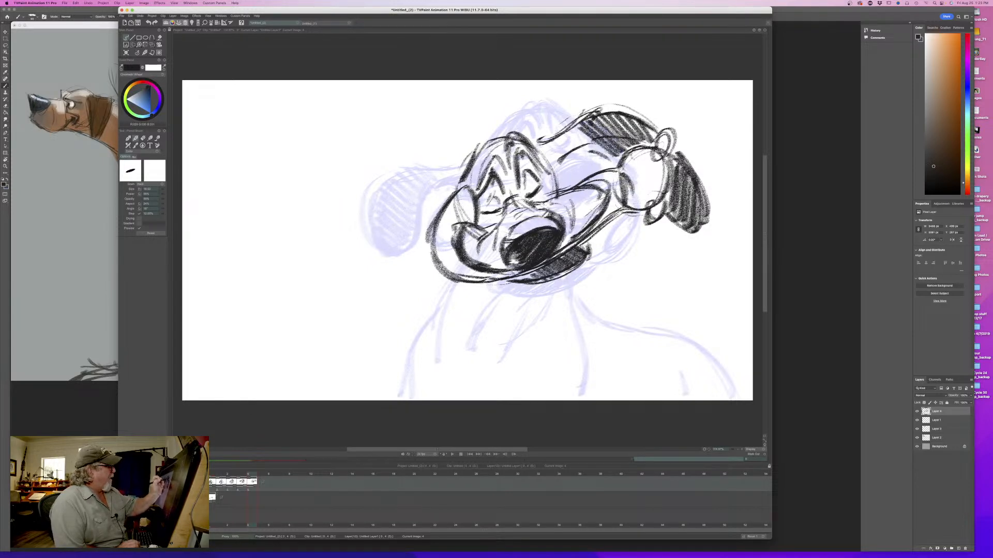
{"action": "mouse_move", "coordinate": [575, 129]}
{"action": "left_mouse_down"}
{"action": "mouse_move", "coordinate": [599, 153]}
{"action": "mouse_move", "coordinate": [563, 170]}
{"action": "mouse_move", "coordinate": [565, 192]}
{"action": "left_mouse_up"}
{"action": "key", "text": "Left"}
{"action": "key", "text": "Right"}
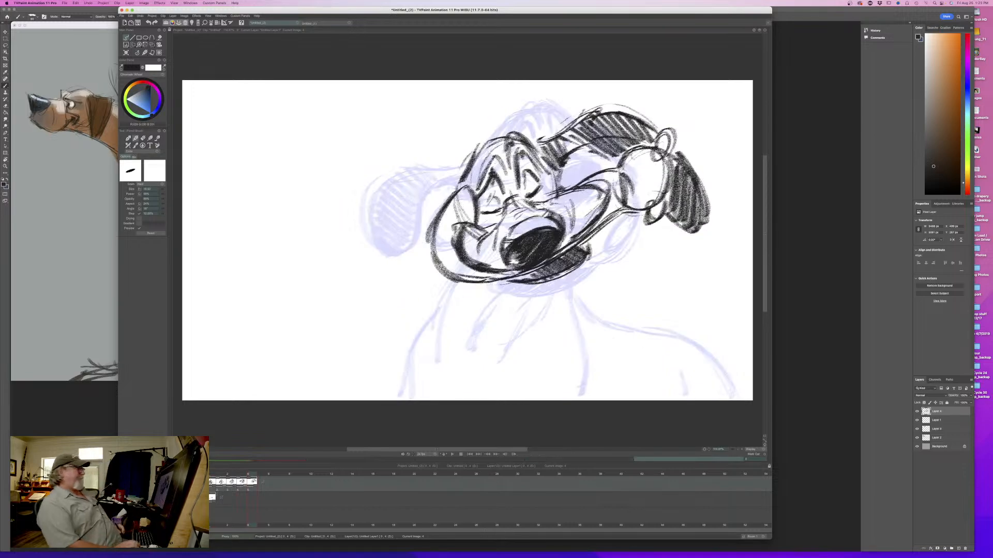
{"action": "key", "text": "Left"}
{"action": "key", "text": "Right"}
{"action": "mouse_move", "coordinate": [251, 474]}
{"action": "left_mouse_down"}
{"action": "mouse_move", "coordinate": [211, 472]}
{"action": "mouse_move", "coordinate": [255, 474]}
{"action": "left_mouse_up"}
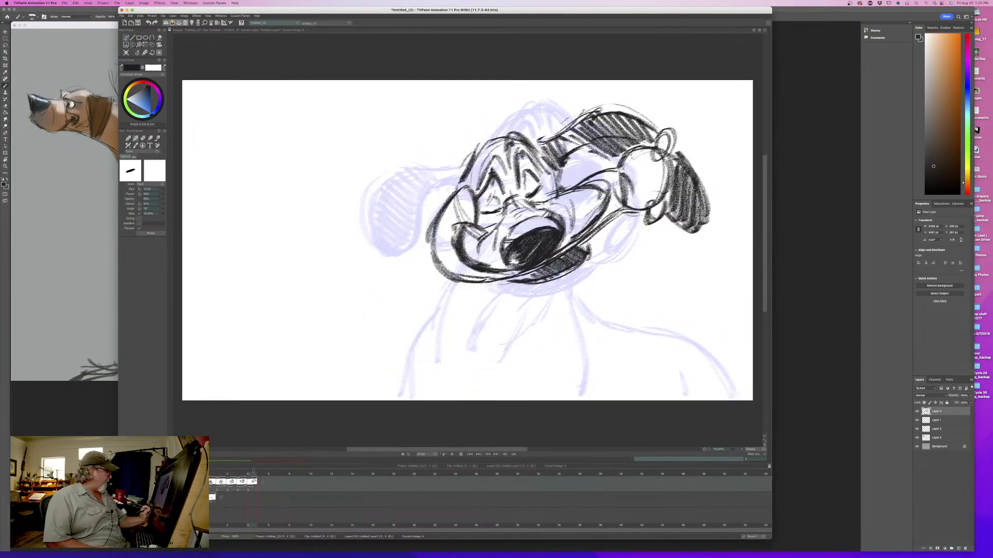
- Erase the arched ear and its pointed tip around the rounded shape, then compare with the fourth drawing
{"action": "key", "text": "e"}
{"action": "mouse_move", "coordinate": [689, 151]}
{"action": "left_mouse_down"}
{"action": "mouse_move", "coordinate": [680, 171]}
{"action": "mouse_move", "coordinate": [680, 156]}
{"action": "mouse_move", "coordinate": [663, 237]}
{"action": "mouse_move", "coordinate": [700, 172]}
{"action": "mouse_move", "coordinate": [707, 223]}
{"action": "left_mouse_up"}
{"action": "mouse_move", "coordinate": [652, 117]}
{"action": "left_mouse_down"}
{"action": "mouse_move", "coordinate": [626, 137]}
{"action": "mouse_move", "coordinate": [610, 106]}
{"action": "mouse_move", "coordinate": [590, 142]}
{"action": "mouse_move", "coordinate": [568, 112]}
{"action": "mouse_move", "coordinate": [575, 163]}
{"action": "mouse_move", "coordinate": [553, 151]}
{"action": "left_mouse_up"}
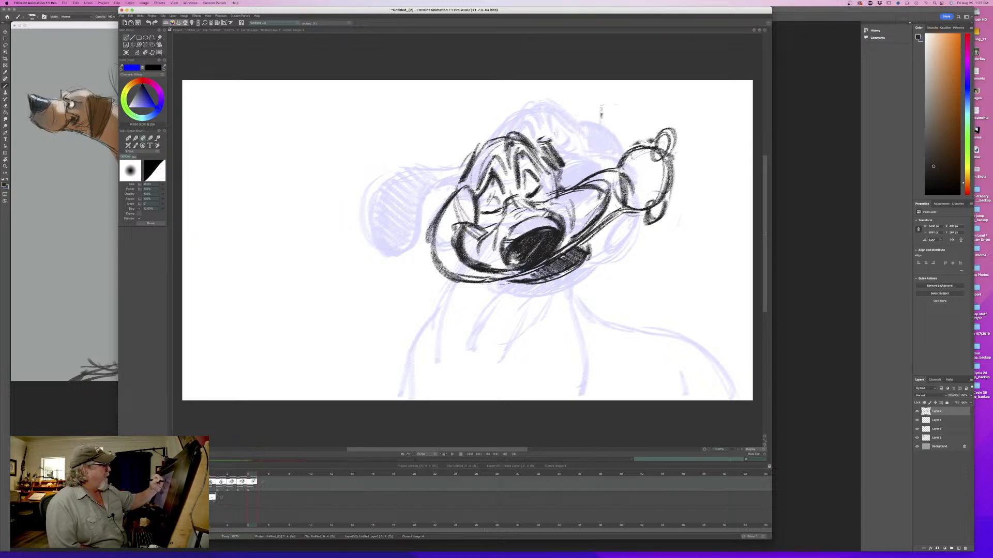
{"action": "key", "text": "Left"}
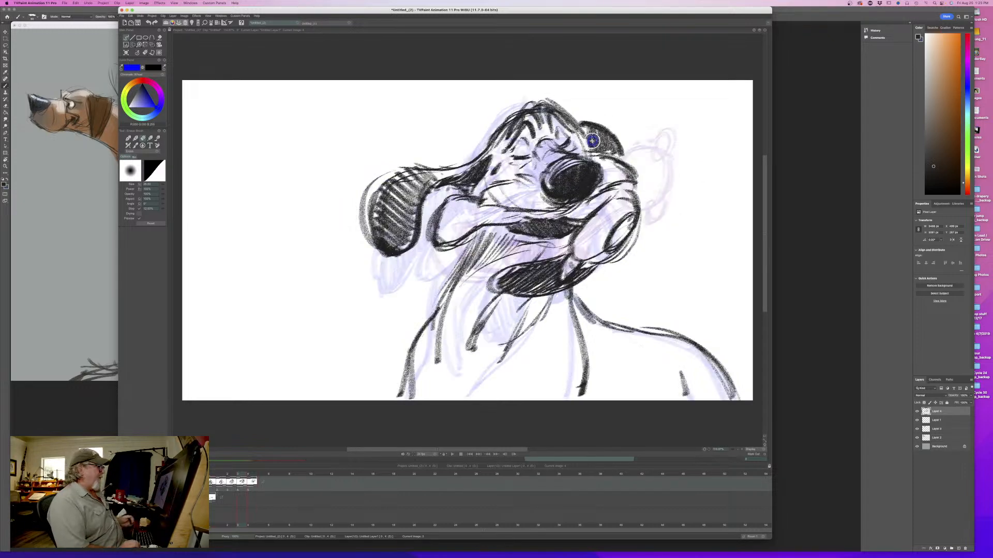
{"action": "key", "text": "Right"}
- Redraw the ear's upper edge as a flatter line from the top of the head to the rounded shape
{"action": "mouse_move", "coordinate": [532, 143]}
{"action": "left_mouse_down"}
{"action": "mouse_move", "coordinate": [581, 146]}
{"action": "mouse_move", "coordinate": [543, 143]}
{"action": "left_mouse_up"}
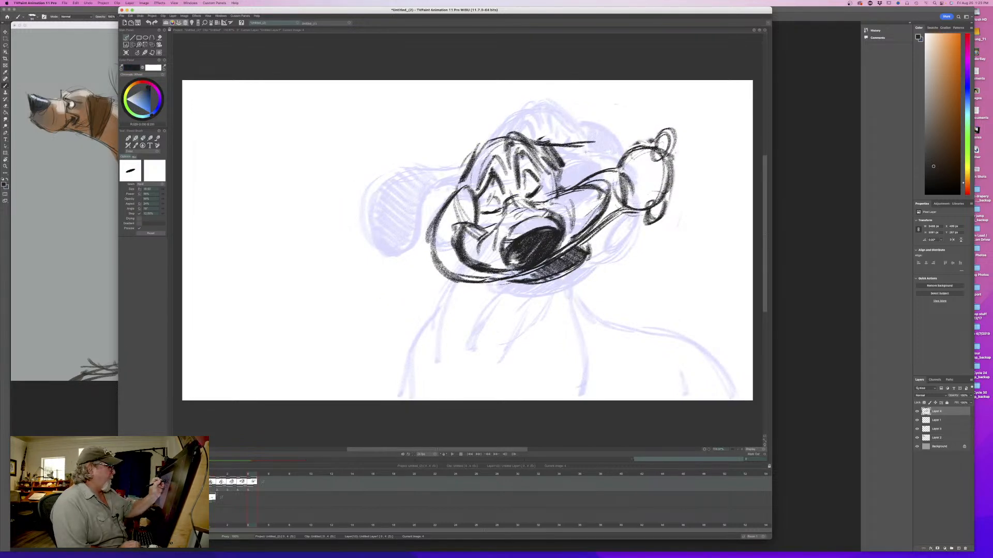
{"action": "key", "text": "Left"}
{"action": "mouse_move", "coordinate": [240, 476]}
{"action": "left_mouse_down"}
{"action": "mouse_move", "coordinate": [212, 476]}
{"action": "mouse_move", "coordinate": [250, 477]}
{"action": "left_mouse_up"}
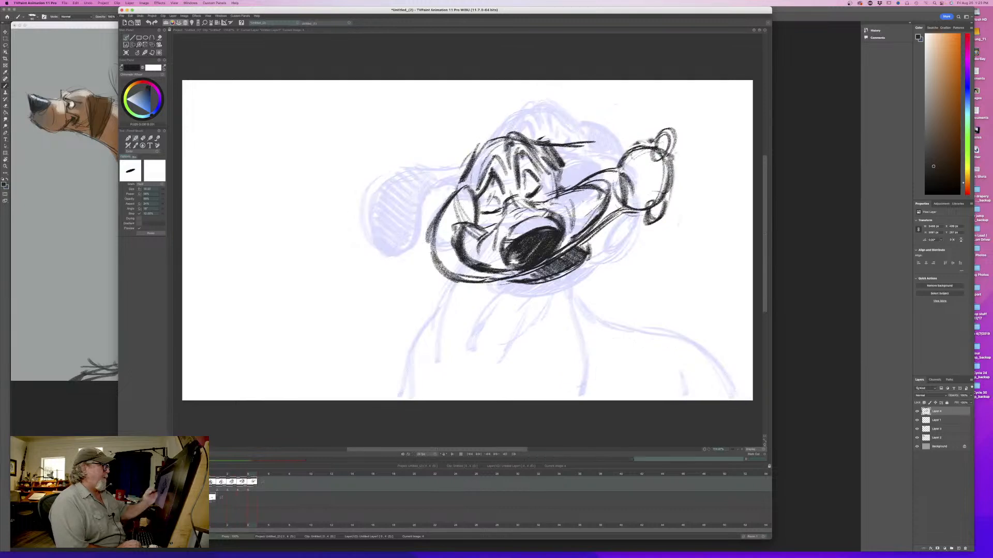
{"action": "left_click_drag", "start_coordinate": [579, 144], "coordinate": [626, 154]}
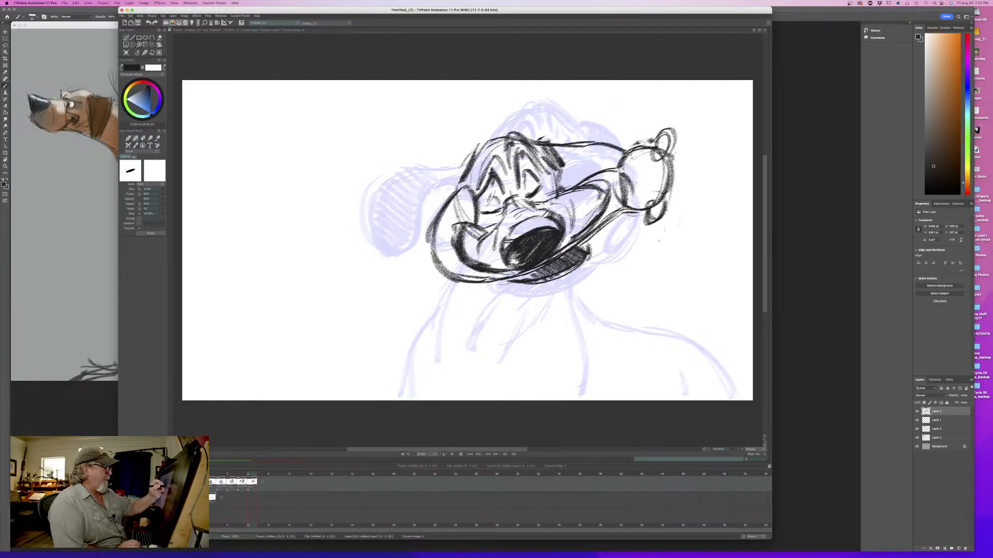
- Draw the ear tip curving beneath the rounded shape and fill it with dark hatching
{"action": "mouse_move", "coordinate": [658, 242]}
{"action": "left_mouse_down"}
{"action": "mouse_move", "coordinate": [667, 212]}
{"action": "mouse_move", "coordinate": [604, 261]}
{"action": "left_mouse_up"}
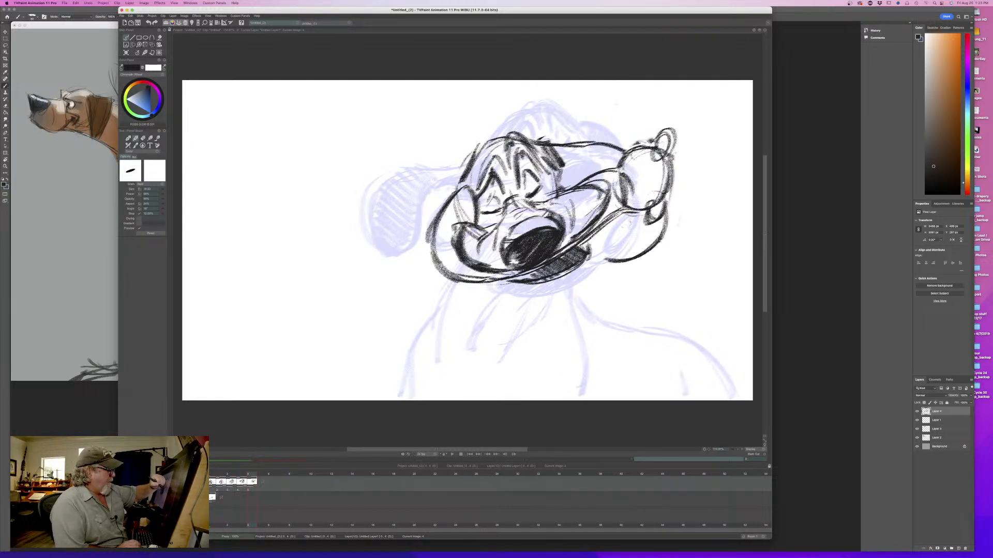
{"action": "left_click_drag", "start_coordinate": [632, 220], "coordinate": [604, 242]}
{"action": "mouse_move", "coordinate": [661, 230]}
{"action": "left_mouse_down"}
{"action": "mouse_move", "coordinate": [595, 264]}
{"action": "mouse_move", "coordinate": [647, 251]}
{"action": "left_mouse_up"}
{"action": "left_click_drag", "start_coordinate": [625, 253], "coordinate": [603, 260]}
{"action": "left_click_drag", "start_coordinate": [666, 220], "coordinate": [631, 256]}
{"action": "left_click_drag", "start_coordinate": [657, 224], "coordinate": [614, 260]}
{"action": "left_click_drag", "start_coordinate": [644, 219], "coordinate": [603, 261]}
{"action": "mouse_move", "coordinate": [633, 216]}
{"action": "left_mouse_down"}
{"action": "mouse_move", "coordinate": [602, 247]}
{"action": "mouse_move", "coordinate": [612, 261]}
{"action": "left_mouse_up"}
{"action": "left_click_drag", "start_coordinate": [664, 201], "coordinate": [661, 222]}
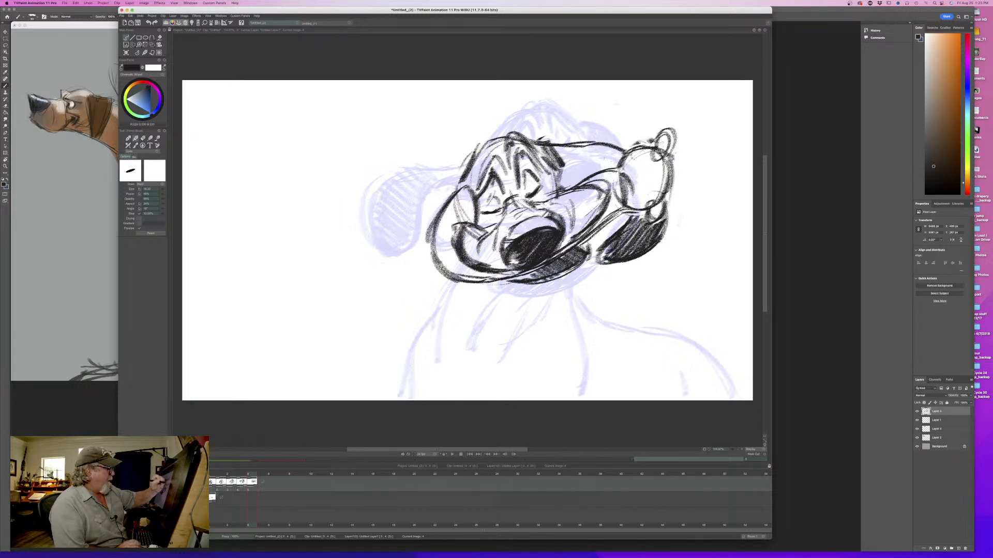
- Add the ear's underside, hatch the area between head and rounded shape, and flip against the fourth drawing
{"action": "left_click_drag", "start_coordinate": [609, 137], "coordinate": [580, 142]}
{"action": "left_click_drag", "start_coordinate": [616, 155], "coordinate": [568, 174]}
{"action": "left_click_drag", "start_coordinate": [602, 167], "coordinate": [562, 178]}
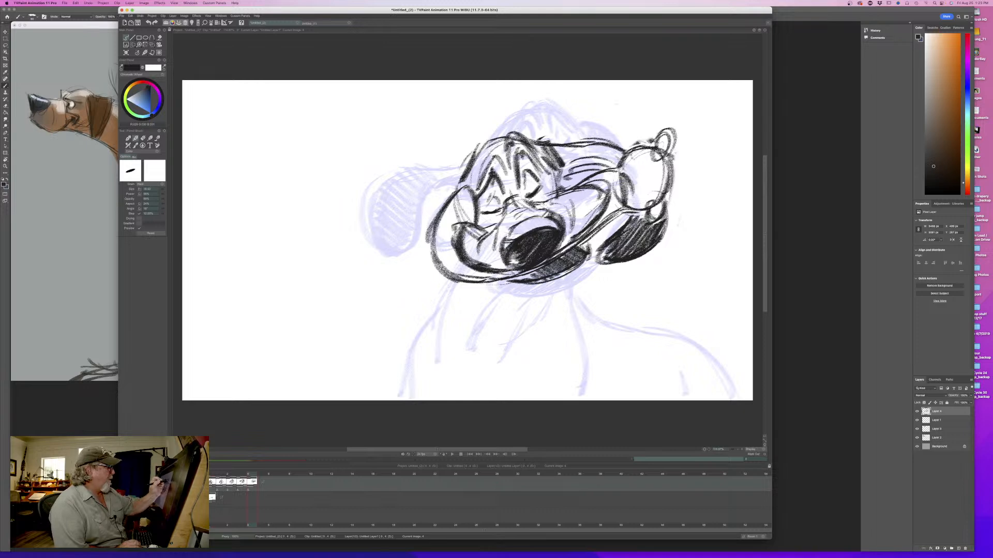
{"action": "mouse_move", "coordinate": [620, 147]}
{"action": "left_mouse_down"}
{"action": "mouse_move", "coordinate": [558, 168]}
{"action": "mouse_move", "coordinate": [556, 179]}
{"action": "left_mouse_up"}
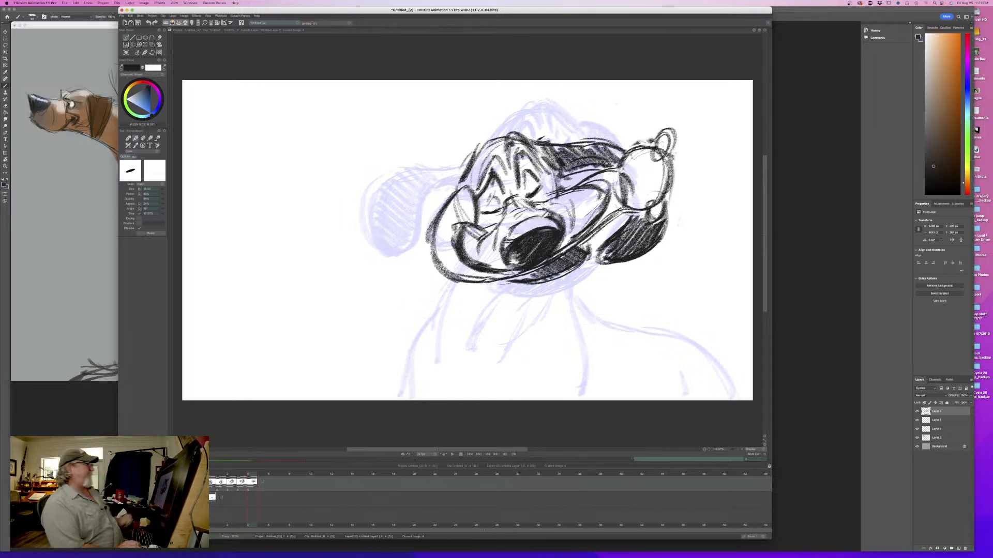
{"action": "key", "text": "Left"}
{"action": "key", "text": "Right"}
{"action": "key", "text": "Left"}
{"action": "key", "text": "Right"}
- Draw the throat line and curved neck folds beneath the lower jaw, flipping against the fourth drawing
{"action": "mouse_move", "coordinate": [584, 264]}
{"action": "left_mouse_down"}
{"action": "mouse_move", "coordinate": [581, 296]}
{"action": "mouse_move", "coordinate": [561, 303]}
{"action": "left_mouse_up"}
{"action": "left_click_drag", "start_coordinate": [579, 272], "coordinate": [510, 340]}
{"action": "left_click_drag", "start_coordinate": [545, 305], "coordinate": [513, 330]}
{"action": "key", "text": "Left"}
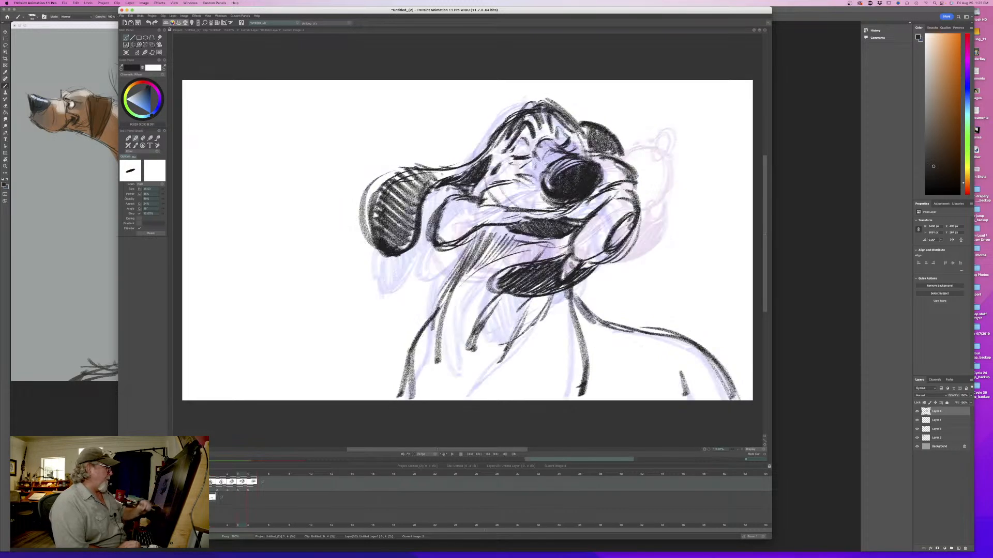
{"action": "key", "text": "Right"}
{"action": "mouse_move", "coordinate": [558, 307]}
{"action": "left_mouse_down"}
{"action": "mouse_move", "coordinate": [526, 322]}
{"action": "mouse_move", "coordinate": [499, 357]}
{"action": "left_mouse_up"}
{"action": "left_click_drag", "start_coordinate": [517, 291], "coordinate": [466, 362]}
{"action": "left_click_drag", "start_coordinate": [488, 317], "coordinate": [464, 365]}
{"action": "key", "text": "Left"}
{"action": "key", "text": "Right"}
- Draw the outer neck line below the cheek and darken the jaw's lower edge, flipping against the fourth drawing
{"action": "mouse_move", "coordinate": [450, 279]}
{"action": "left_mouse_down"}
{"action": "mouse_move", "coordinate": [431, 302]}
{"action": "mouse_move", "coordinate": [425, 342]}
{"action": "left_mouse_up"}
{"action": "mouse_move", "coordinate": [433, 330]}
{"action": "left_mouse_down"}
{"action": "mouse_move", "coordinate": [443, 385]}
{"action": "mouse_move", "coordinate": [447, 359]}
{"action": "left_mouse_up"}
{"action": "key", "text": "Left"}
{"action": "key", "text": "Right"}
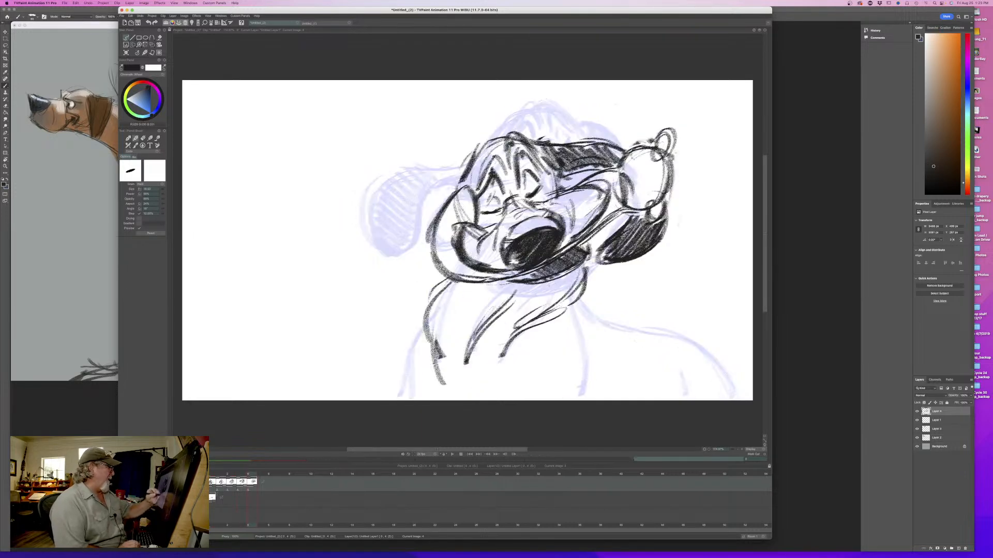
{"action": "left_click_drag", "start_coordinate": [560, 275], "coordinate": [513, 289]}
{"action": "key", "text": "Left"}
{"action": "key", "text": "Right"}
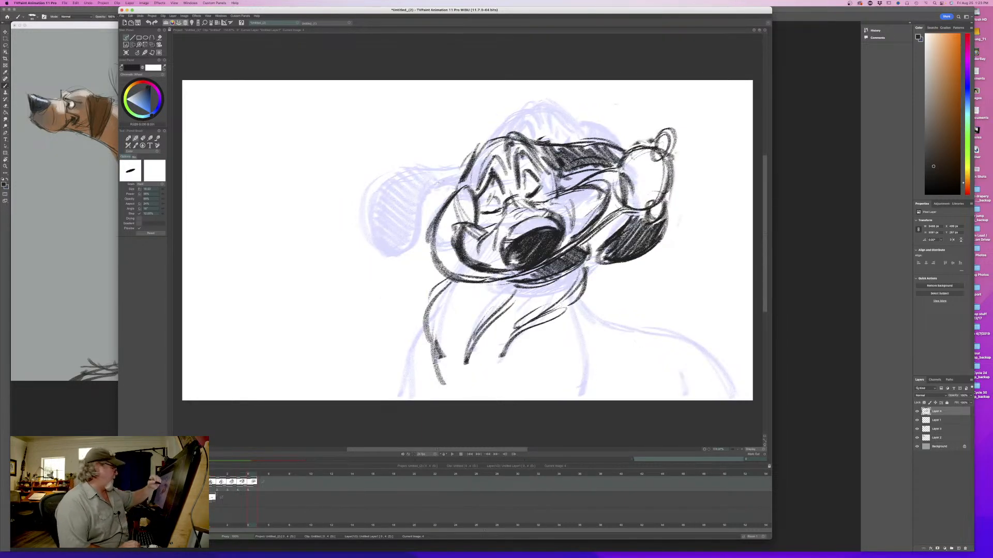
- Flip back through the earlier drawings to check the head shake, returning to the fifth drawing
{"action": "key", "text": "Left"}
{"action": "key", "text": "Left"}
{"action": "key", "text": "Left"}
{"action": "key", "text": "Left"}
{"action": "key", "text": "Right"}
{"action": "key", "text": "Right"}
{"action": "key", "text": "Right"}
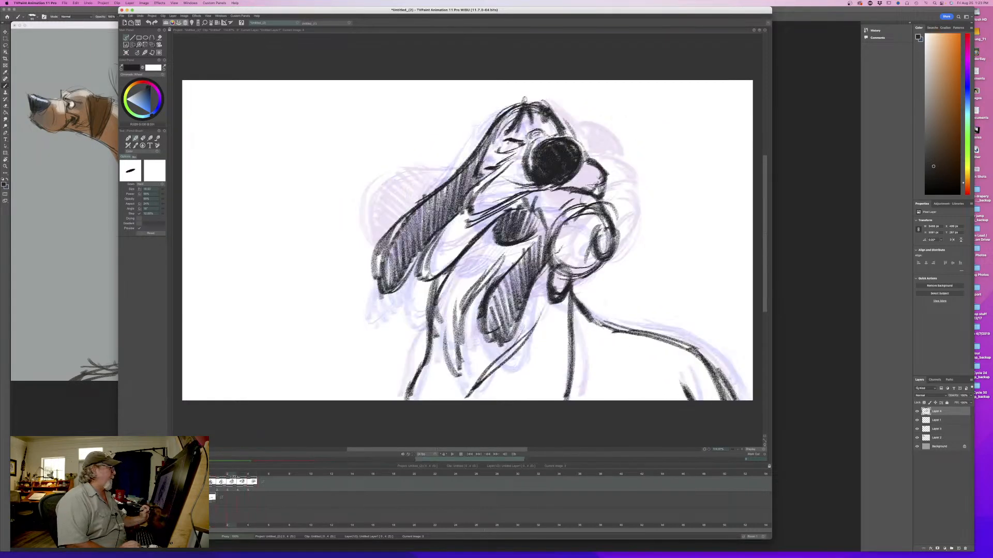
{"action": "left_click", "coordinate": [250, 480]}
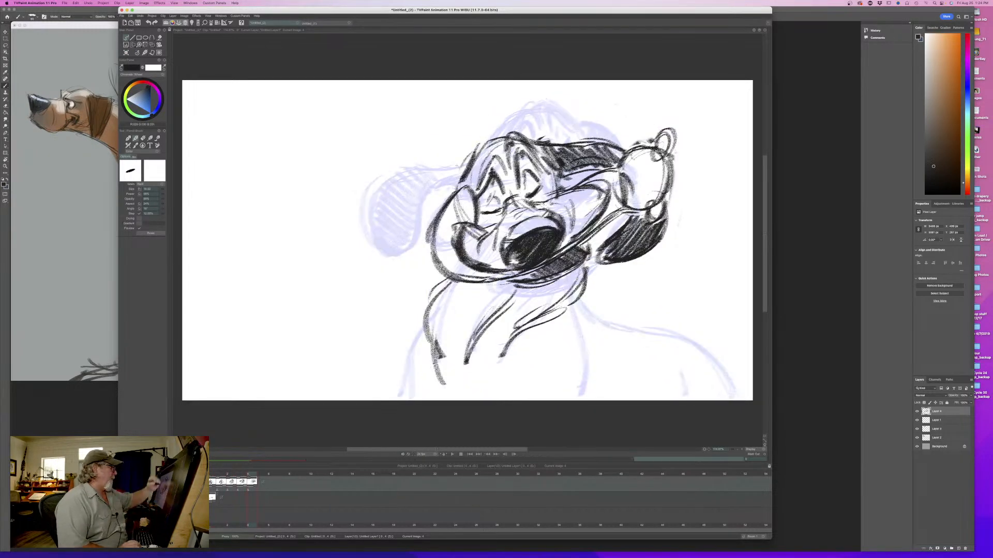
- Sketch the other ear flung upward from the head, folding over into a hanging flap, and flip against the fourth drawing
{"action": "left_click_drag", "start_coordinate": [470, 176], "coordinate": [438, 179]}
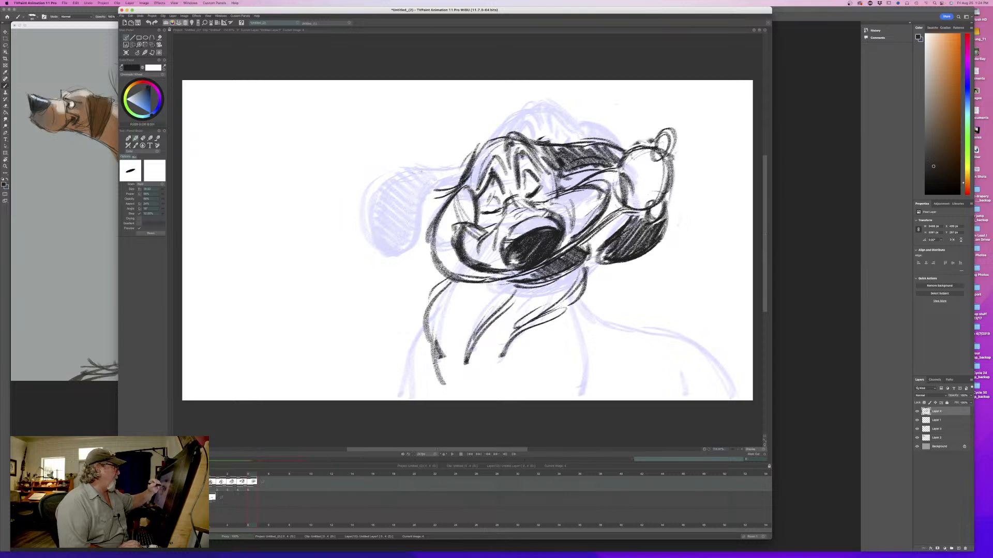
{"action": "mouse_move", "coordinate": [247, 474]}
{"action": "left_mouse_down"}
{"action": "mouse_move", "coordinate": [223, 474]}
{"action": "mouse_move", "coordinate": [250, 470]}
{"action": "left_mouse_up"}
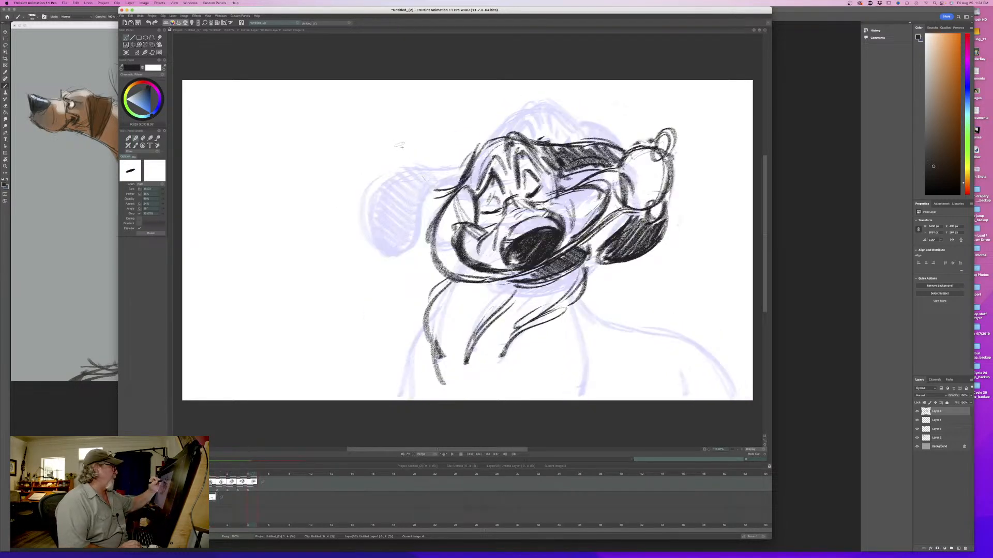
{"action": "left_click_drag", "start_coordinate": [403, 134], "coordinate": [407, 166]}
{"action": "mouse_move", "coordinate": [408, 121]}
{"action": "left_mouse_down"}
{"action": "mouse_move", "coordinate": [361, 158]}
{"action": "mouse_move", "coordinate": [379, 209]}
{"action": "left_mouse_up"}
{"action": "mouse_move", "coordinate": [407, 153]}
{"action": "left_mouse_down"}
{"action": "mouse_move", "coordinate": [377, 211]}
{"action": "mouse_move", "coordinate": [357, 174]}
{"action": "mouse_move", "coordinate": [413, 122]}
{"action": "mouse_move", "coordinate": [356, 171]}
{"action": "mouse_move", "coordinate": [362, 204]}
{"action": "mouse_move", "coordinate": [350, 206]}
{"action": "left_mouse_up"}
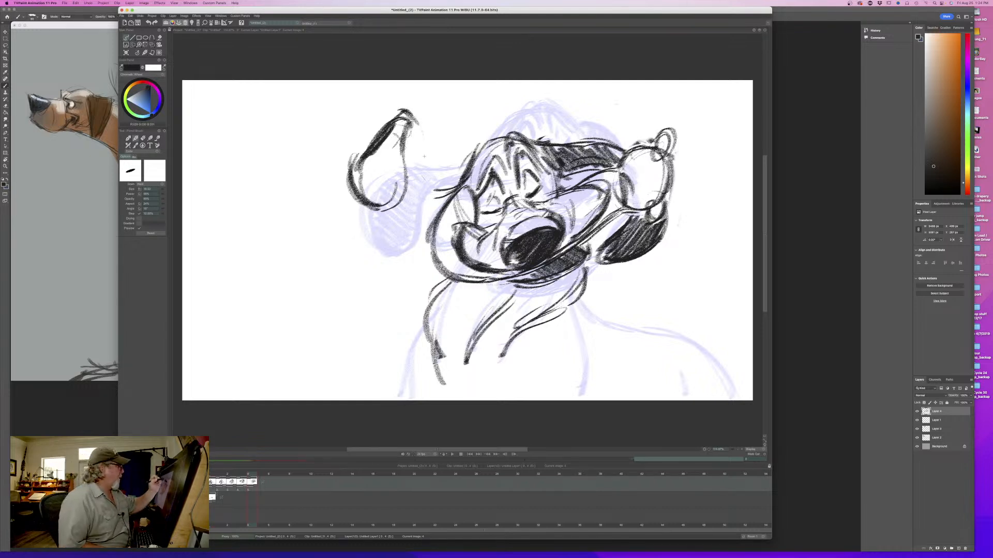
{"action": "mouse_move", "coordinate": [423, 125]}
{"action": "left_mouse_down"}
{"action": "mouse_move", "coordinate": [429, 170]}
{"action": "mouse_move", "coordinate": [465, 176]}
{"action": "mouse_move", "coordinate": [445, 162]}
{"action": "left_mouse_up"}
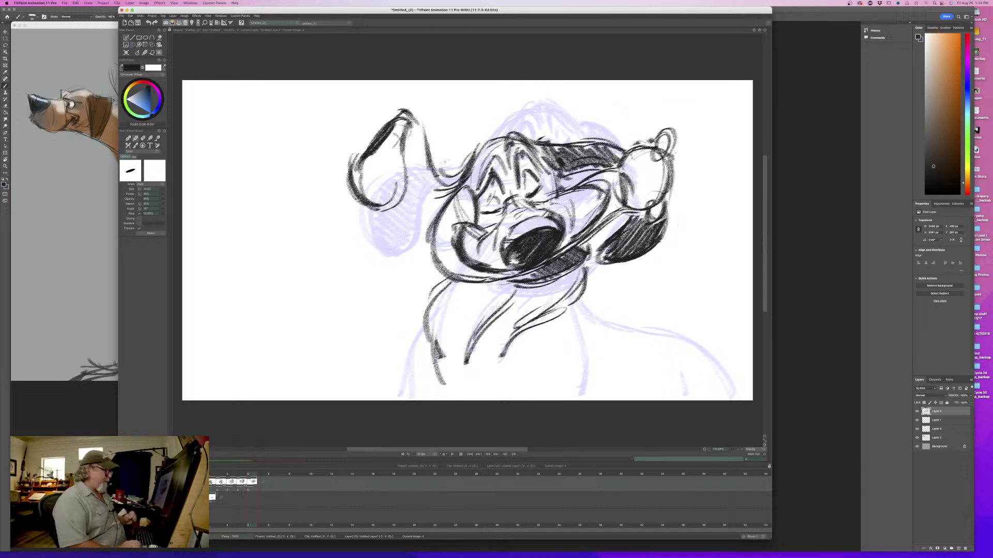
{"action": "key", "text": "Left"}
{"action": "key", "text": "Right"}
{"action": "key", "text": "Left"}
{"action": "key", "text": "Right"}
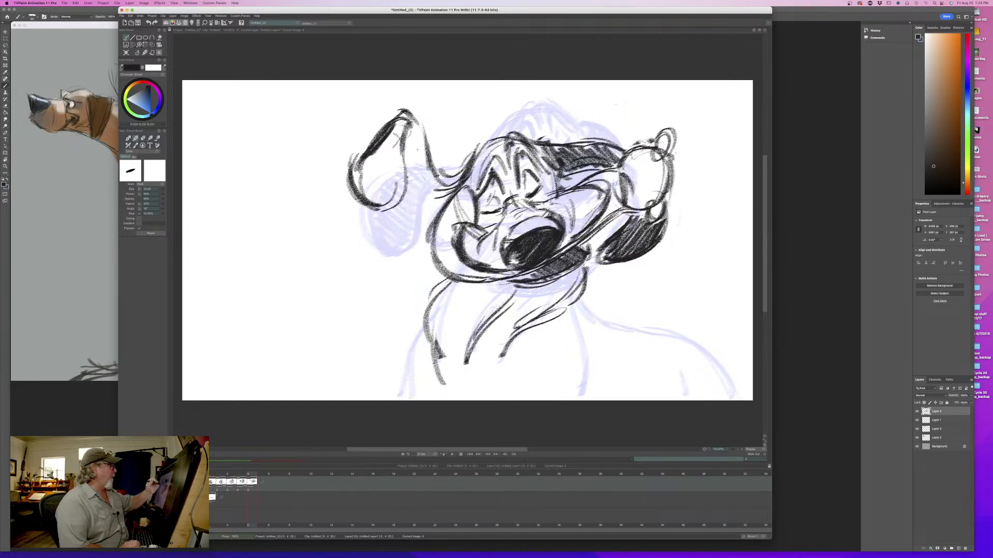
- Erase the upswung ear's fold and redraw it as a higher, heavier loop joining the flap to the head
{"action": "left_click_drag", "start_coordinate": [409, 112], "coordinate": [427, 153]}
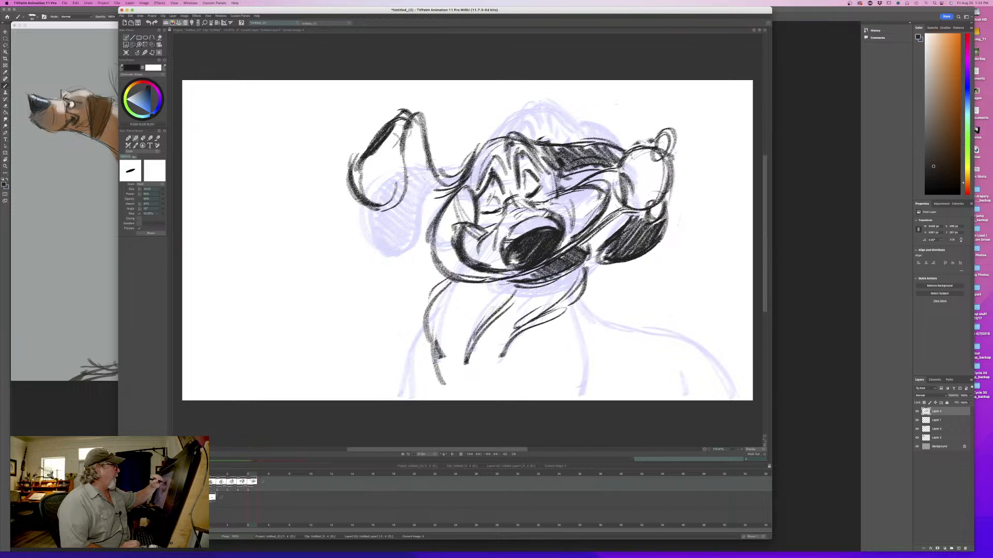
{"action": "key", "text": "e"}
{"action": "mouse_move", "coordinate": [410, 111]}
{"action": "left_mouse_down"}
{"action": "mouse_move", "coordinate": [405, 144]}
{"action": "mouse_move", "coordinate": [424, 141]}
{"action": "mouse_move", "coordinate": [425, 153]}
{"action": "left_mouse_up"}
{"action": "key", "text": "b"}
{"action": "mouse_move", "coordinate": [252, 472]}
{"action": "left_mouse_down"}
{"action": "mouse_move", "coordinate": [212, 471]}
{"action": "mouse_move", "coordinate": [252, 473]}
{"action": "left_mouse_up"}
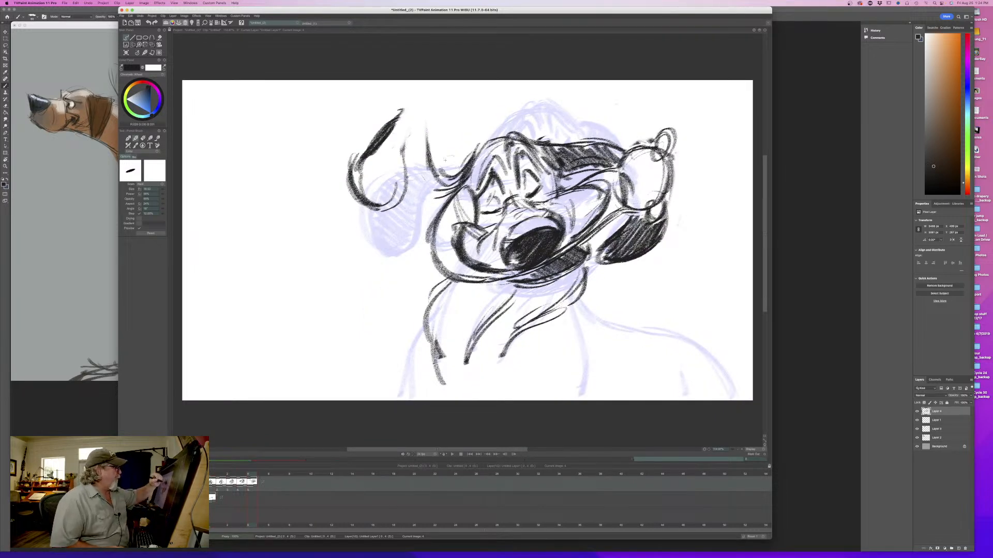
{"action": "mouse_move", "coordinate": [446, 176]}
{"action": "left_mouse_down"}
{"action": "mouse_move", "coordinate": [429, 110]}
{"action": "mouse_move", "coordinate": [410, 107]}
{"action": "mouse_move", "coordinate": [394, 121]}
{"action": "mouse_move", "coordinate": [429, 115]}
{"action": "mouse_move", "coordinate": [397, 211]}
{"action": "mouse_move", "coordinate": [381, 211]}
{"action": "left_mouse_up"}
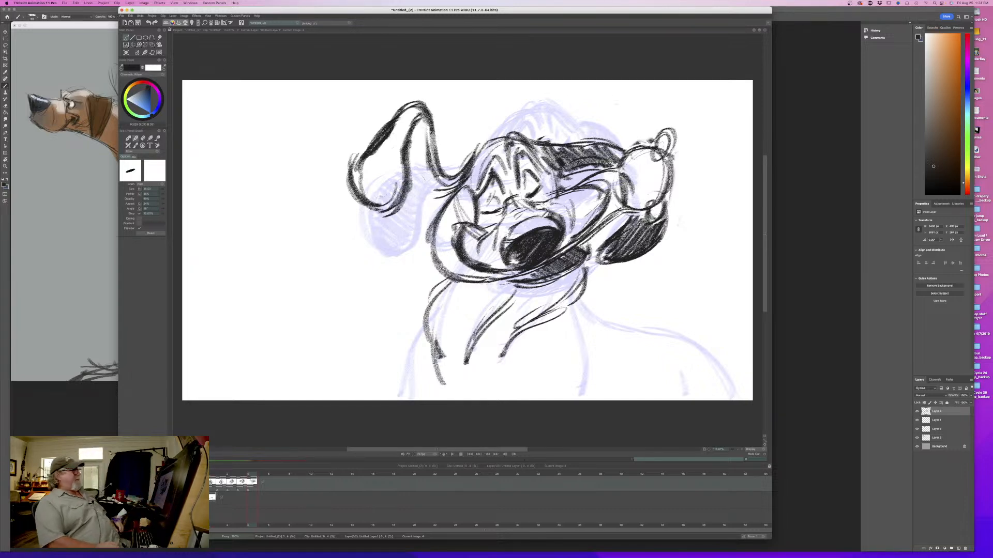
- Complete the upswung ear's lower edge and shade its stem and flap with dark hatching
{"action": "left_click_drag", "start_coordinate": [442, 192], "coordinate": [413, 206]}
{"action": "mouse_move", "coordinate": [419, 122]}
{"action": "left_mouse_down"}
{"action": "mouse_move", "coordinate": [414, 154]}
{"action": "mouse_move", "coordinate": [451, 203]}
{"action": "left_mouse_up"}
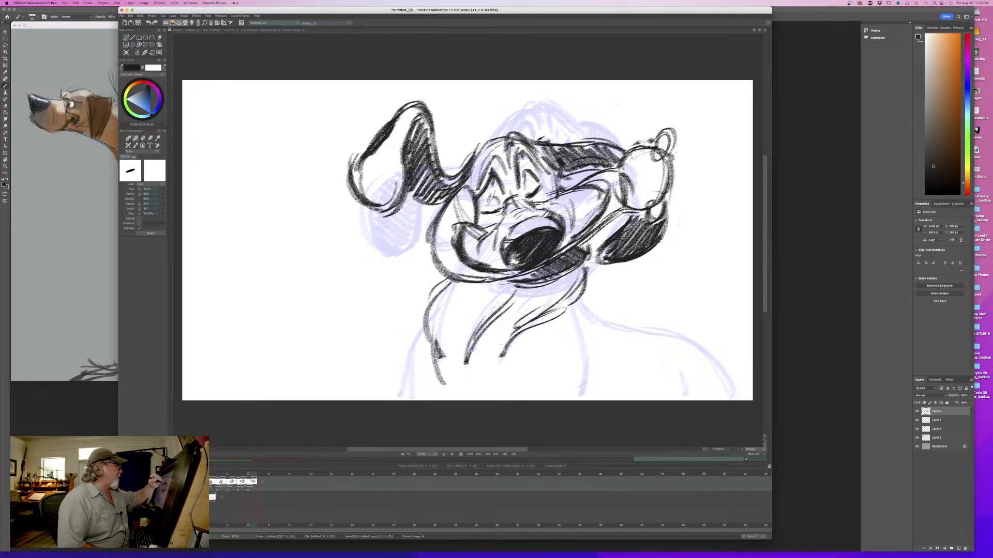
{"action": "mouse_move", "coordinate": [412, 110]}
{"action": "left_mouse_down"}
{"action": "mouse_move", "coordinate": [393, 192]}
{"action": "mouse_move", "coordinate": [381, 206]}
{"action": "mouse_move", "coordinate": [366, 165]}
{"action": "mouse_move", "coordinate": [362, 189]}
{"action": "left_mouse_up"}
{"action": "mouse_move", "coordinate": [413, 126]}
{"action": "left_mouse_down"}
{"action": "mouse_move", "coordinate": [429, 194]}
{"action": "mouse_move", "coordinate": [445, 205]}
{"action": "left_mouse_up"}
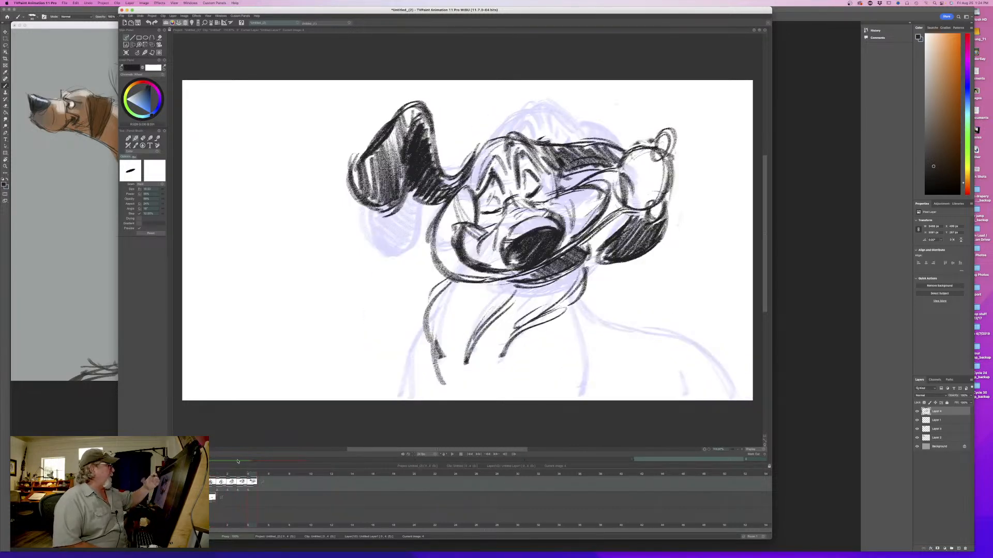
- Erase the fifth drawing's upswung ear and sketch a broader, lower rounded flap in its place, tapering toward the head
{"action": "key", "text": "e"}
{"action": "mouse_move", "coordinate": [459, 142]}
{"action": "left_mouse_down"}
{"action": "mouse_move", "coordinate": [439, 199]}
{"action": "mouse_move", "coordinate": [430, 140]}
{"action": "mouse_move", "coordinate": [406, 187]}
{"action": "mouse_move", "coordinate": [382, 125]}
{"action": "mouse_move", "coordinate": [362, 207]}
{"action": "mouse_move", "coordinate": [365, 160]}
{"action": "left_mouse_up"}
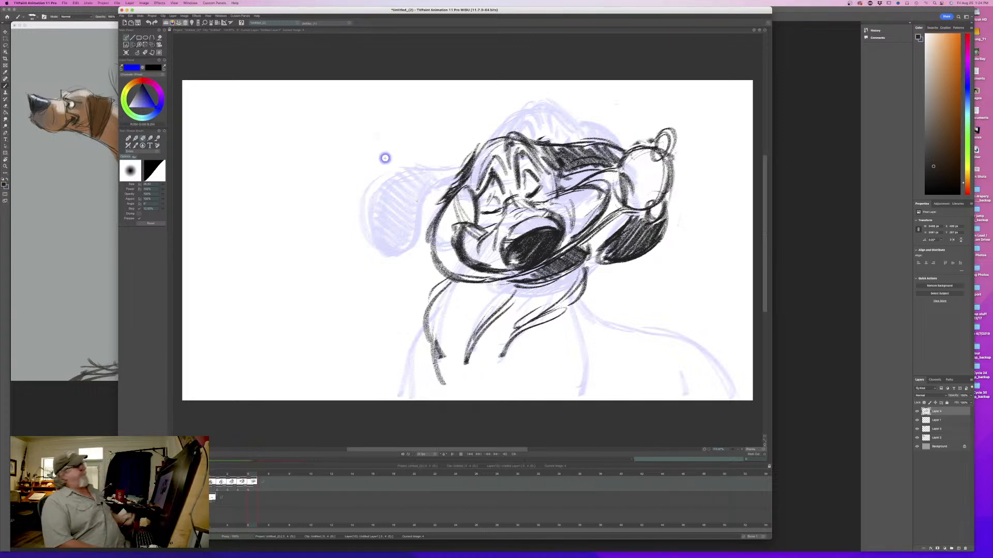
{"action": "key", "text": "b"}
{"action": "mouse_move", "coordinate": [250, 475]}
{"action": "left_mouse_down"}
{"action": "mouse_move", "coordinate": [213, 474]}
{"action": "mouse_move", "coordinate": [250, 476]}
{"action": "left_mouse_up"}
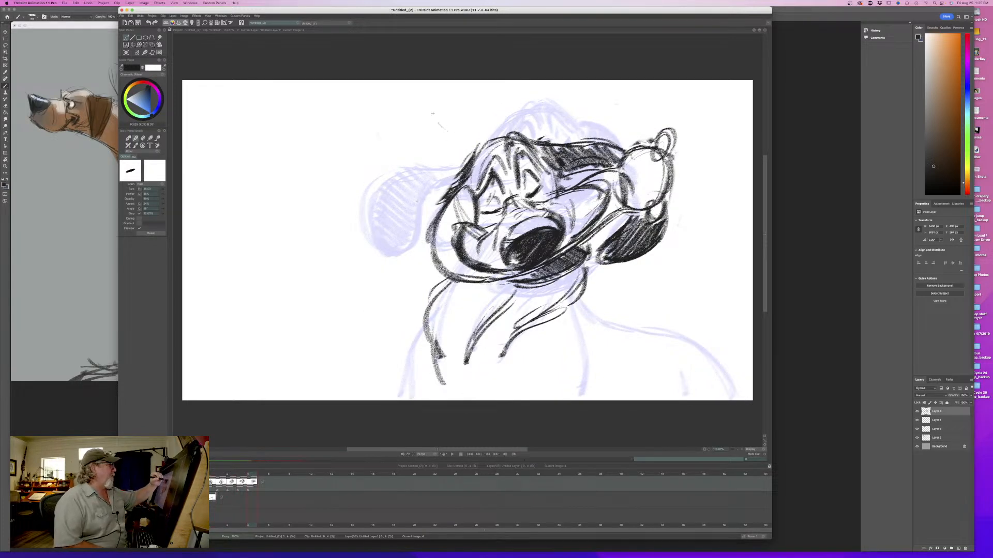
{"action": "mouse_move", "coordinate": [428, 112]}
{"action": "left_mouse_down"}
{"action": "mouse_move", "coordinate": [401, 110]}
{"action": "mouse_move", "coordinate": [377, 184]}
{"action": "left_mouse_up"}
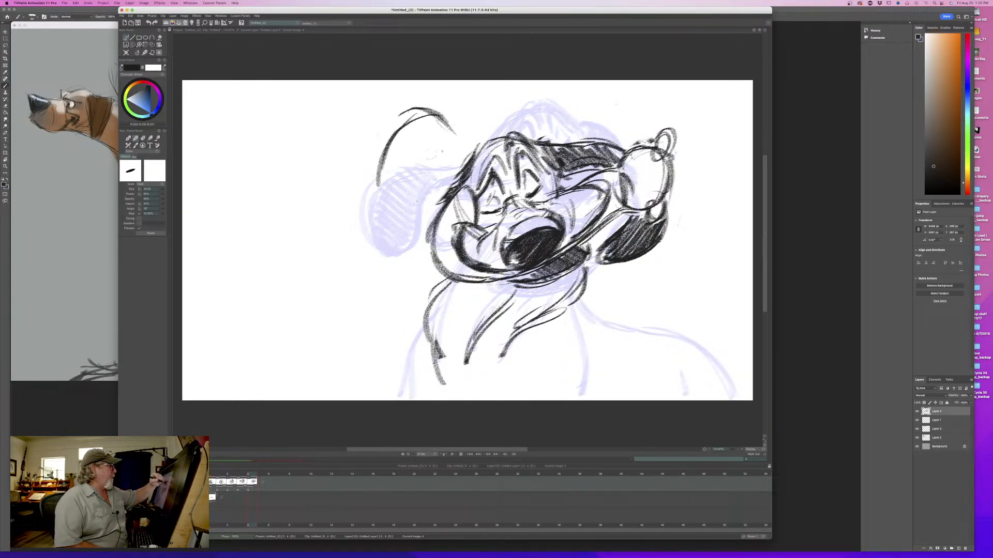
{"action": "mouse_move", "coordinate": [439, 123]}
{"action": "left_mouse_down"}
{"action": "mouse_move", "coordinate": [464, 140]}
{"action": "mouse_move", "coordinate": [406, 206]}
{"action": "left_mouse_up"}
{"action": "mouse_move", "coordinate": [391, 141]}
{"action": "left_mouse_down"}
{"action": "mouse_move", "coordinate": [379, 198]}
{"action": "mouse_move", "coordinate": [431, 171]}
{"action": "mouse_move", "coordinate": [401, 212]}
{"action": "left_mouse_up"}
{"action": "left_click_drag", "start_coordinate": [465, 131], "coordinate": [453, 161]}
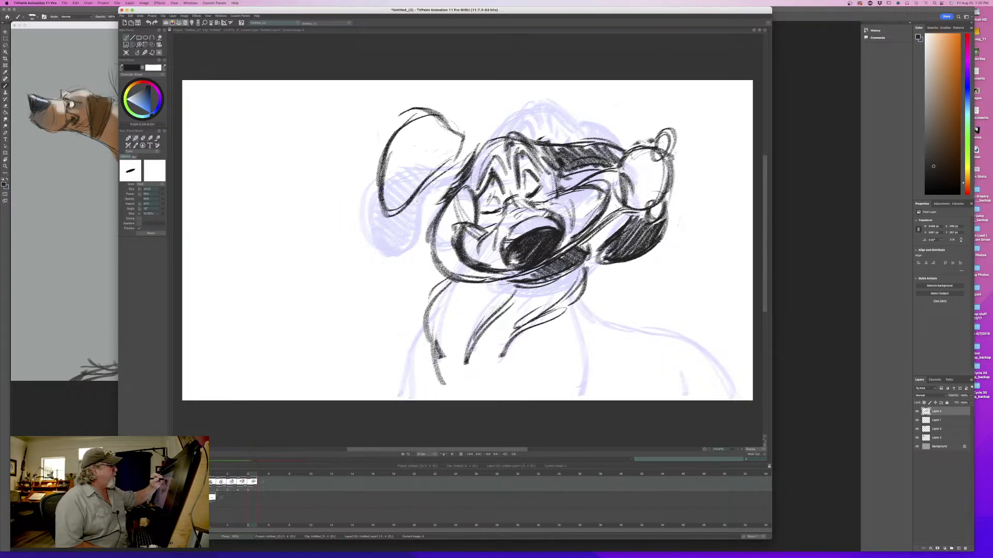
- Join the new ear flap to the head and thicken its outer edge, flipping against the fourth drawing
{"action": "key", "text": "Left"}
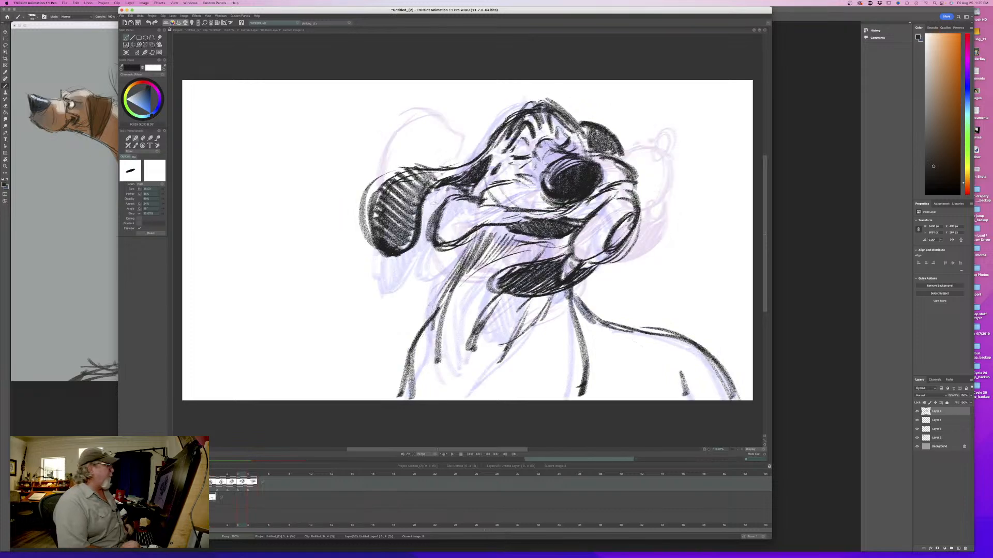
{"action": "key", "text": "Right"}
{"action": "key", "text": "Left"}
{"action": "key", "text": "Right"}
{"action": "mouse_move", "coordinate": [461, 156]}
{"action": "left_mouse_down"}
{"action": "mouse_move", "coordinate": [475, 164]}
{"action": "mouse_move", "coordinate": [419, 191]}
{"action": "left_mouse_up"}
{"action": "left_click_drag", "start_coordinate": [421, 110], "coordinate": [372, 163]}
{"action": "left_click_drag", "start_coordinate": [387, 127], "coordinate": [371, 192]}
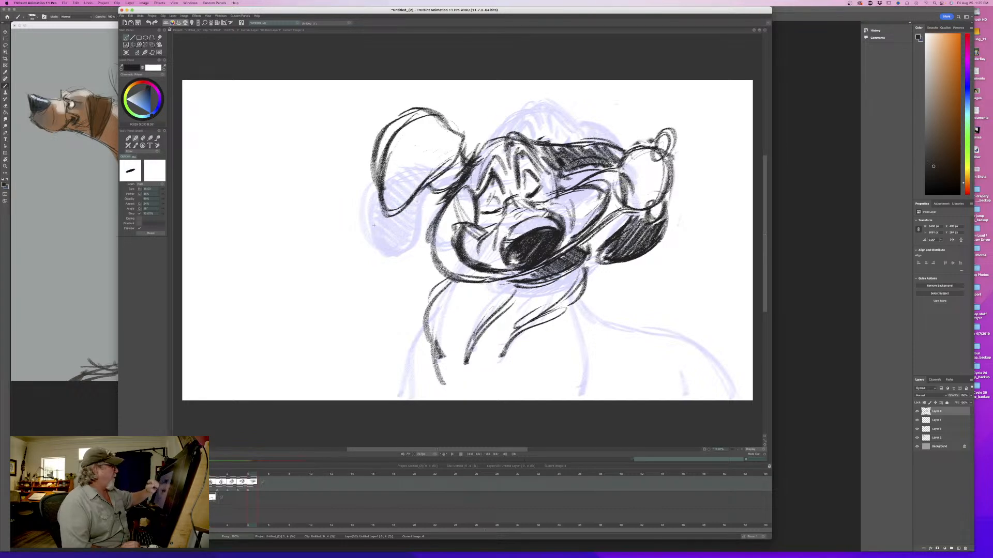
{"action": "key", "text": "Left"}
{"action": "key", "text": "Right"}
- Hatch the new ear's stem and flap with dark strokes, and flip against the fourth drawing
{"action": "left_click_drag", "start_coordinate": [463, 167], "coordinate": [435, 190]}
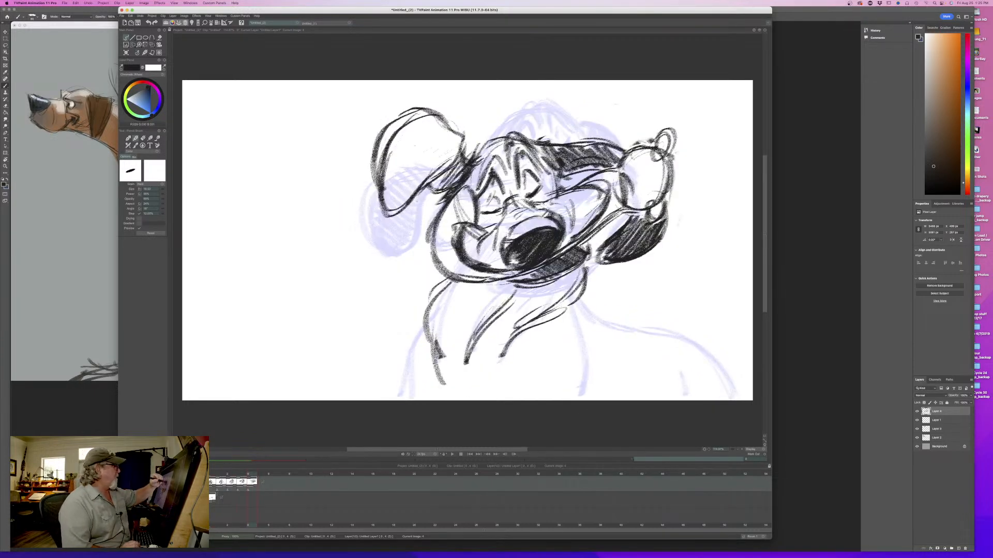
{"action": "left_click_drag", "start_coordinate": [459, 147], "coordinate": [432, 186]}
{"action": "left_click_drag", "start_coordinate": [452, 131], "coordinate": [428, 181]}
{"action": "mouse_move", "coordinate": [425, 112]}
{"action": "left_mouse_down"}
{"action": "mouse_move", "coordinate": [411, 194]}
{"action": "mouse_move", "coordinate": [394, 210]}
{"action": "left_mouse_up"}
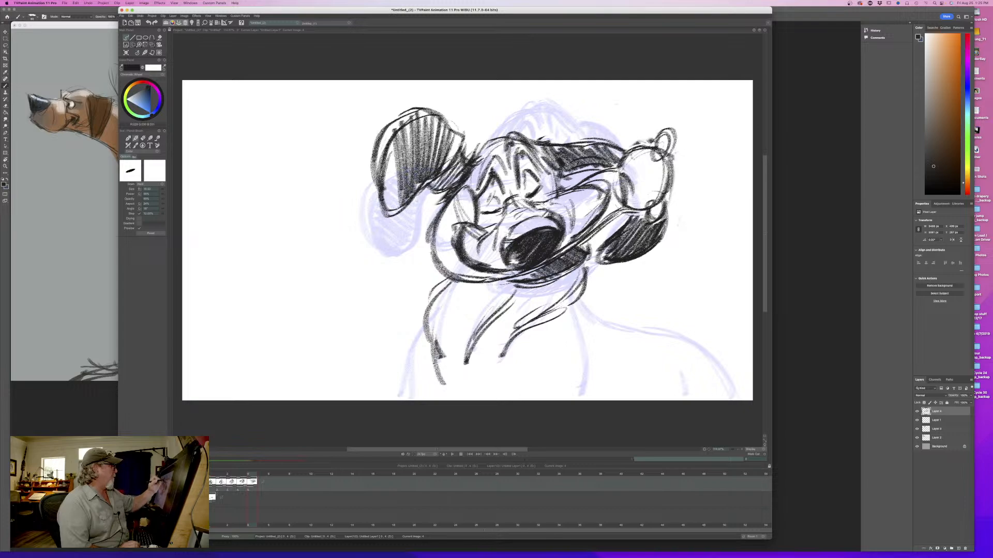
{"action": "left_click_drag", "start_coordinate": [396, 138], "coordinate": [381, 196]}
{"action": "key", "text": "Left"}
{"action": "key", "text": "Right"}
{"action": "key", "text": "Left"}
{"action": "key", "text": "Right"}
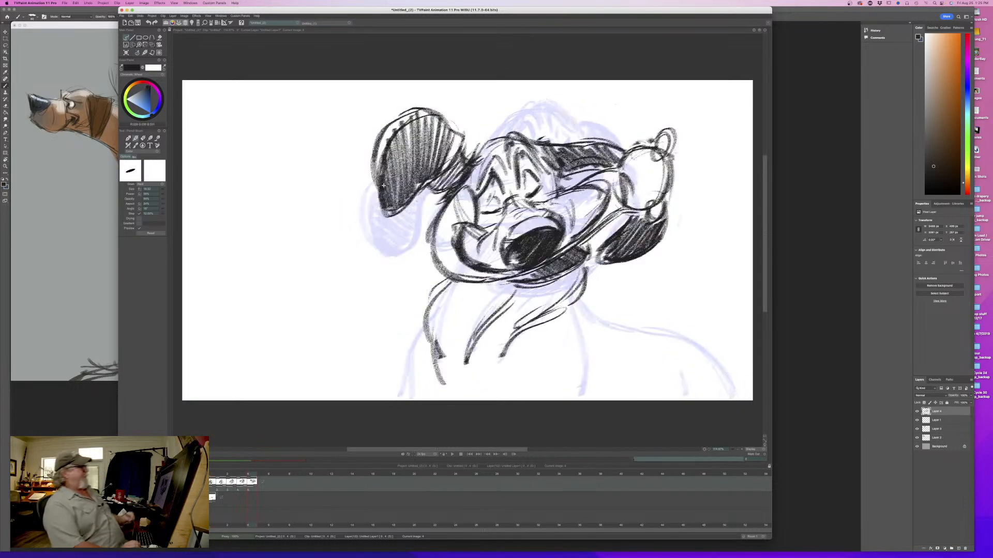
- Draw the fifth drawing's back line from the neck over the shoulder to the rump, flipping against the fourth drawing
{"action": "key", "text": "Return"}
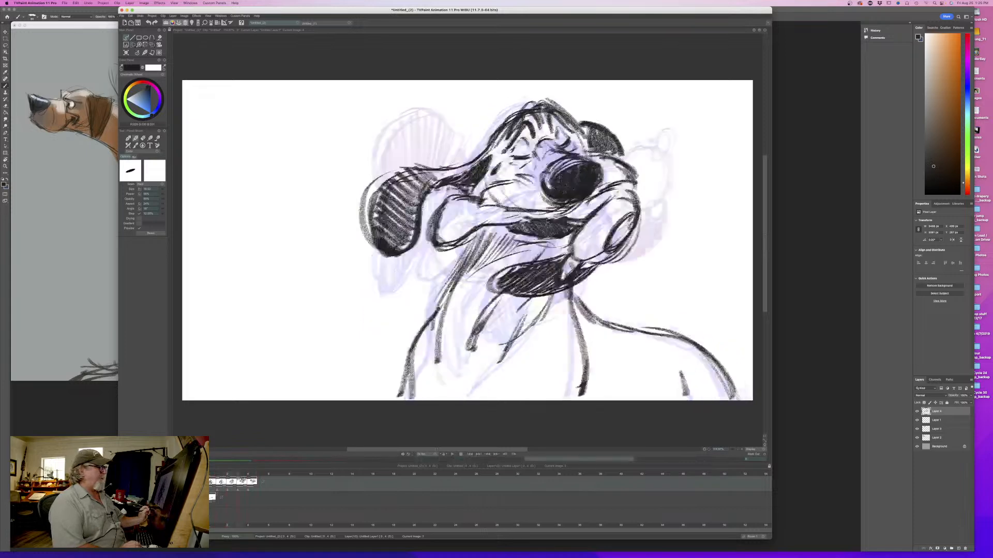
{"action": "mouse_move", "coordinate": [581, 310]}
{"action": "left_mouse_down"}
{"action": "mouse_move", "coordinate": [659, 312]}
{"action": "mouse_move", "coordinate": [730, 395]}
{"action": "mouse_move", "coordinate": [688, 321]}
{"action": "mouse_move", "coordinate": [592, 313]}
{"action": "mouse_move", "coordinate": [572, 298]}
{"action": "mouse_move", "coordinate": [604, 318]}
{"action": "left_mouse_up"}
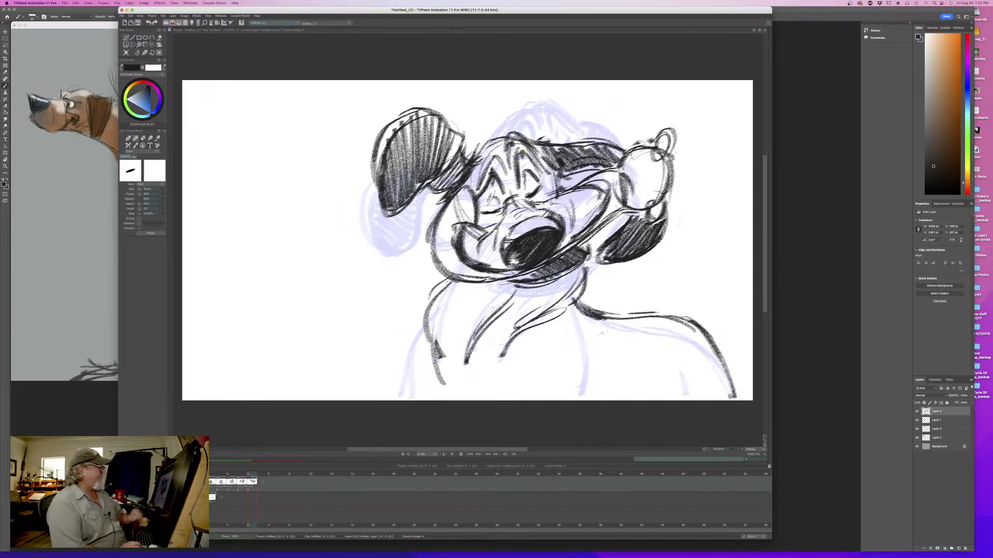
{"action": "key", "text": "Left"}
{"action": "key", "text": "Right"}
{"action": "key", "text": "Left"}
{"action": "key", "text": "Right"}
- Thicken the outer contour of the object held in the dog's mouth where it curves below the jaw
{"action": "left_click_drag", "start_coordinate": [531, 264], "coordinate": [467, 284]}
{"action": "left_click_drag", "start_coordinate": [437, 222], "coordinate": [450, 278]}
{"action": "key", "text": "Left"}
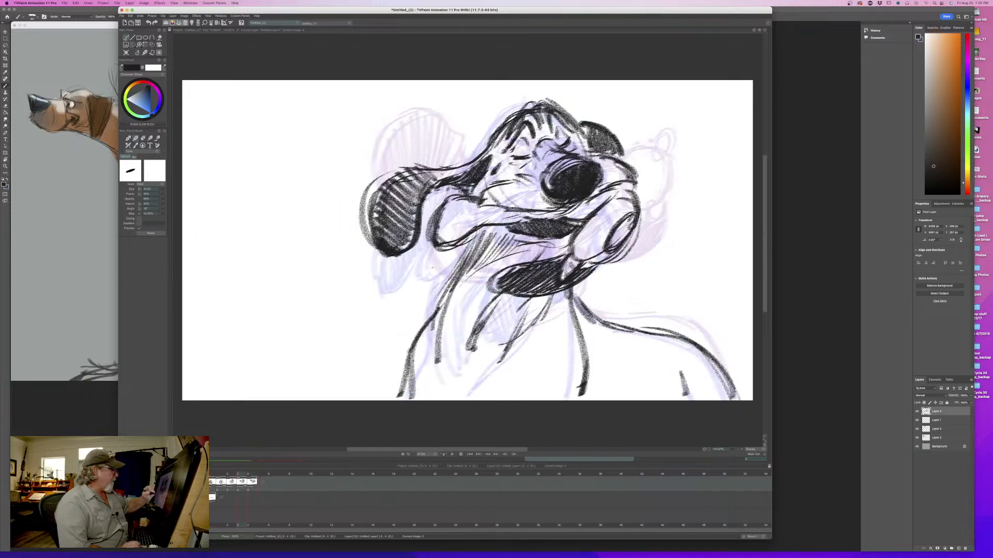
{"action": "key", "text": "Right"}
{"action": "mouse_move", "coordinate": [256, 484]}
{"action": "left_mouse_down"}
{"action": "mouse_move", "coordinate": [211, 482]}
{"action": "mouse_move", "coordinate": [251, 482]}
{"action": "left_mouse_up"}
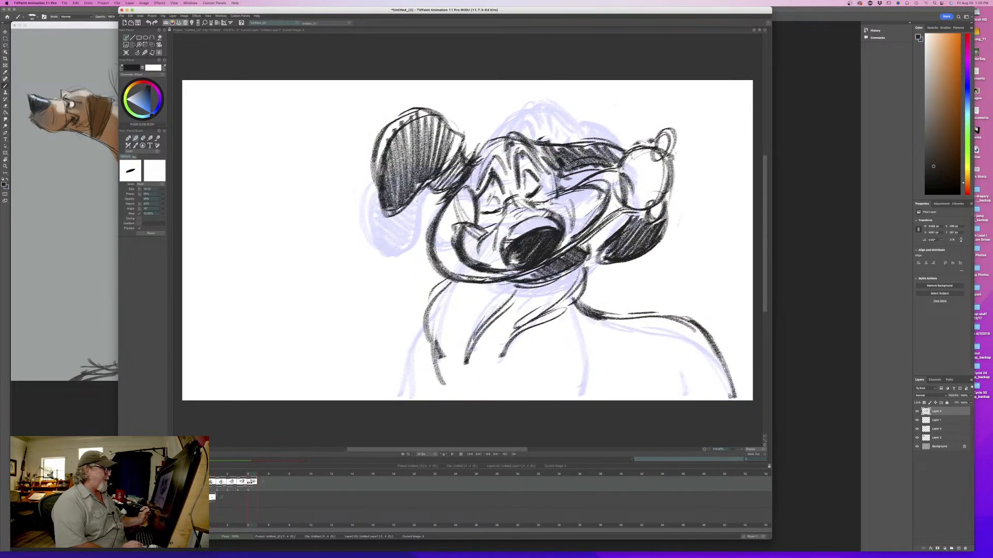
- Sketch the chest line below the neck, short fold marks and the front shoulder contour, flipping against the fourth drawing
{"action": "left_click_drag", "start_coordinate": [575, 311], "coordinate": [610, 371]}
{"action": "left_click_drag", "start_coordinate": [550, 340], "coordinate": [495, 378]}
{"action": "left_click_drag", "start_coordinate": [492, 369], "coordinate": [488, 383]}
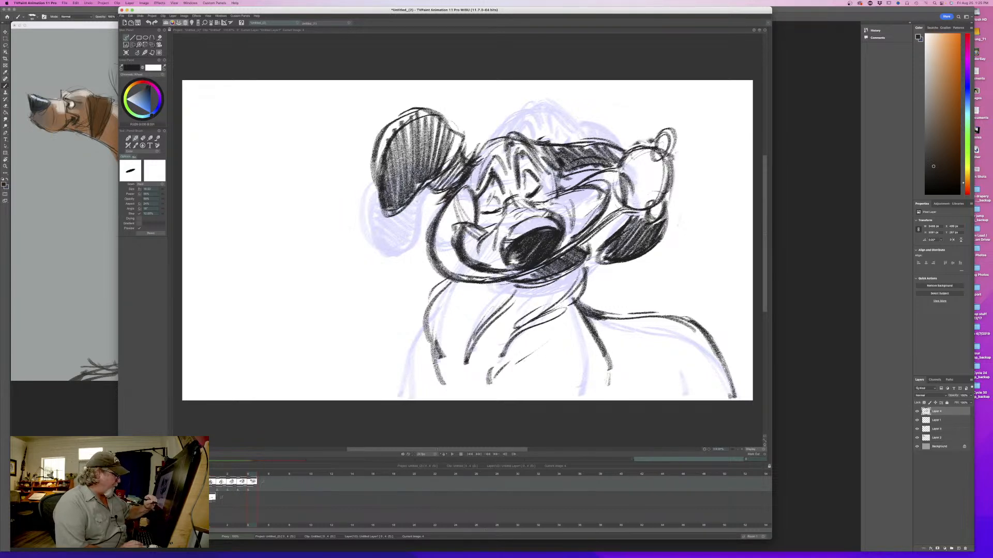
{"action": "key", "text": "Left"}
{"action": "key", "text": "Right"}
{"action": "mouse_move", "coordinate": [427, 321]}
{"action": "left_mouse_down"}
{"action": "mouse_move", "coordinate": [405, 351]}
{"action": "mouse_move", "coordinate": [397, 389]}
{"action": "left_mouse_up"}
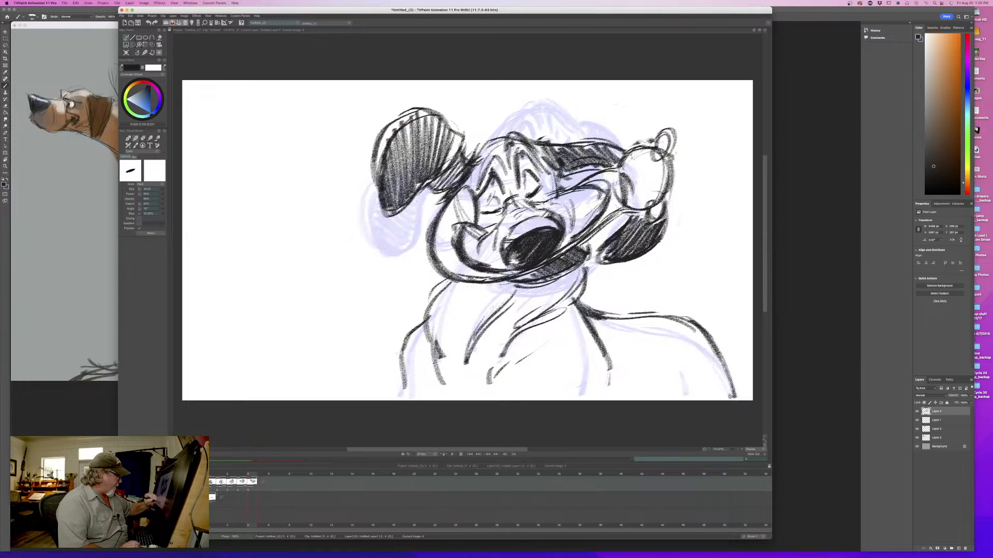
{"action": "left_click_drag", "start_coordinate": [406, 353], "coordinate": [398, 390]}
{"action": "key", "text": "Left"}
{"action": "key", "text": "Right"}
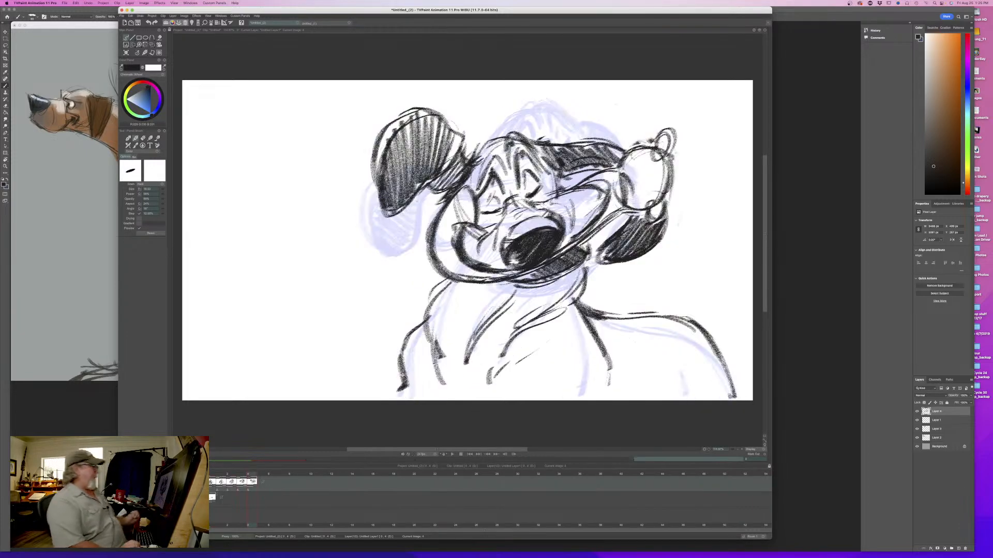
- Strengthen the bridge of the nose, the closed eyelids and the cheek crease beside the far eye
{"action": "mouse_move", "coordinate": [253, 471]}
{"action": "left_mouse_down"}
{"action": "mouse_move", "coordinate": [211, 474]}
{"action": "mouse_move", "coordinate": [255, 476]}
{"action": "left_mouse_up"}
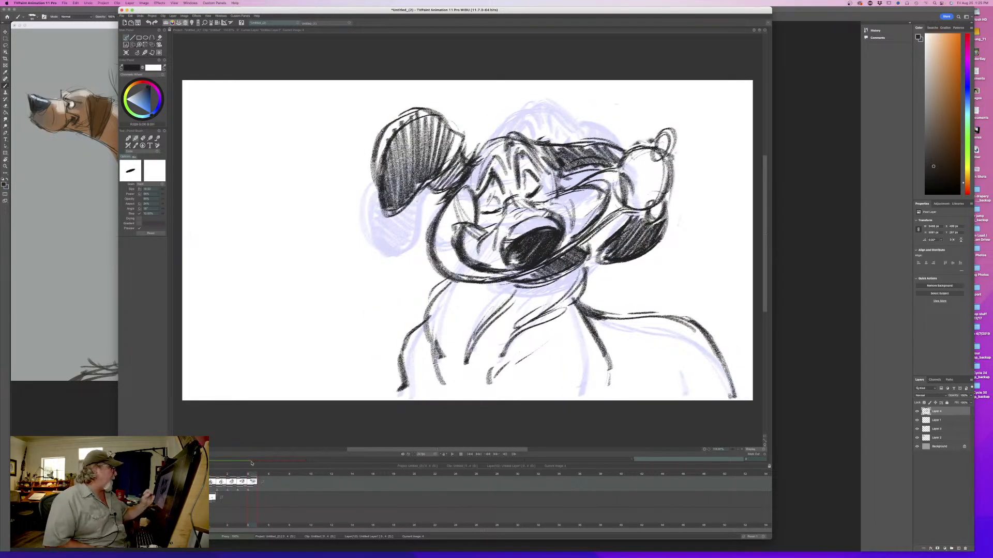
{"action": "mouse_move", "coordinate": [515, 187]}
{"action": "left_mouse_down"}
{"action": "mouse_move", "coordinate": [510, 203]}
{"action": "mouse_move", "coordinate": [536, 195]}
{"action": "mouse_move", "coordinate": [526, 203]}
{"action": "left_mouse_up"}
{"action": "left_click_drag", "start_coordinate": [527, 203], "coordinate": [543, 198]}
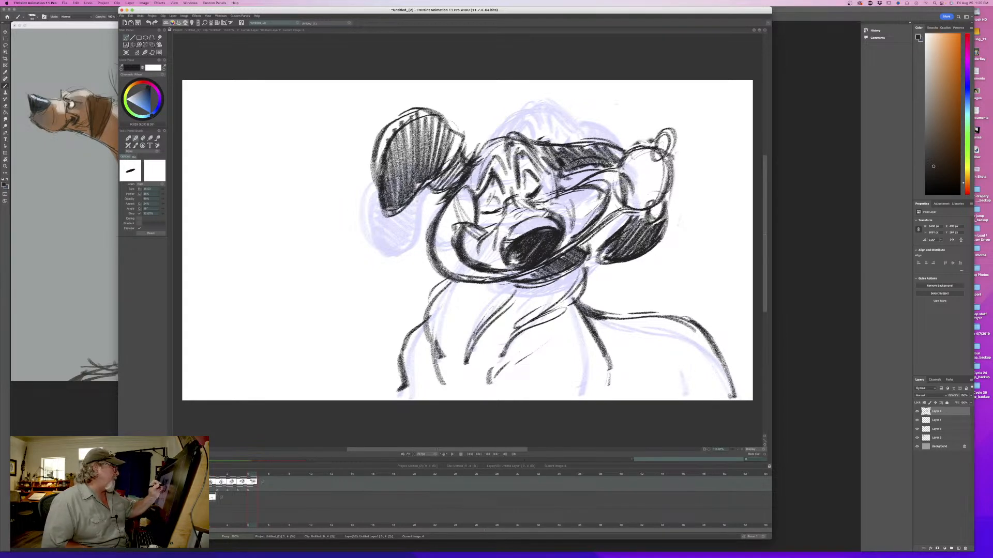
{"action": "mouse_move", "coordinate": [485, 213]}
{"action": "left_mouse_down"}
{"action": "mouse_move", "coordinate": [503, 205]}
{"action": "mouse_move", "coordinate": [481, 211]}
{"action": "mouse_move", "coordinate": [502, 217]}
{"action": "mouse_move", "coordinate": [553, 195]}
{"action": "mouse_move", "coordinate": [544, 186]}
{"action": "mouse_move", "coordinate": [564, 173]}
{"action": "left_mouse_up"}
{"action": "mouse_move", "coordinate": [554, 194]}
{"action": "left_mouse_down"}
{"action": "mouse_move", "coordinate": [576, 176]}
{"action": "mouse_move", "coordinate": [563, 174]}
{"action": "left_mouse_up"}
{"action": "left_click_drag", "start_coordinate": [564, 188], "coordinate": [575, 178]}
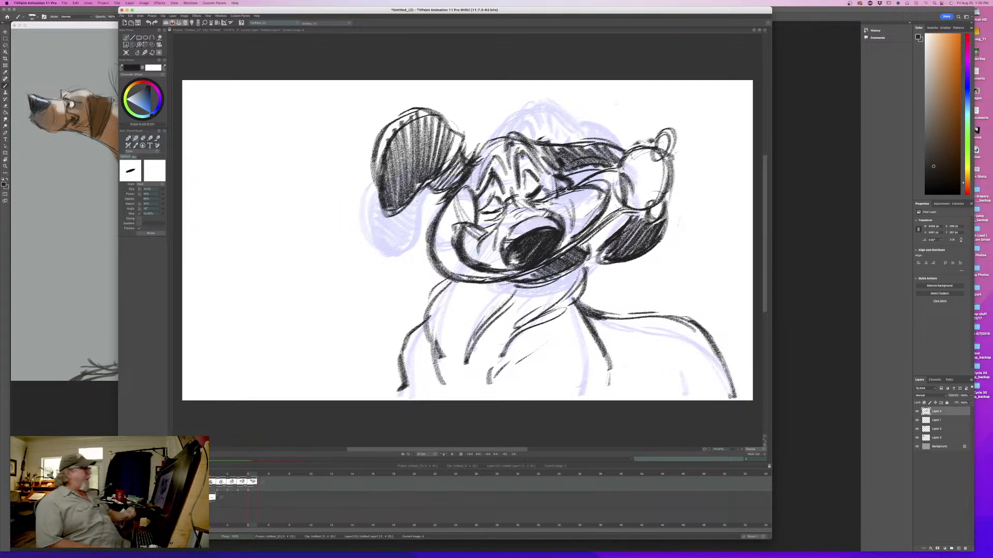
- Reinforce the far edge of the muzzle, from the cheek down to the object in the mouth
{"action": "left_click_drag", "start_coordinate": [579, 190], "coordinate": [602, 184]}
{"action": "mouse_move", "coordinate": [596, 198]}
{"action": "left_mouse_down"}
{"action": "mouse_move", "coordinate": [612, 184]}
{"action": "mouse_move", "coordinate": [566, 248]}
{"action": "left_mouse_up"}
{"action": "left_click_drag", "start_coordinate": [594, 226], "coordinate": [578, 237]}
{"action": "left_click_drag", "start_coordinate": [571, 244], "coordinate": [559, 253]}
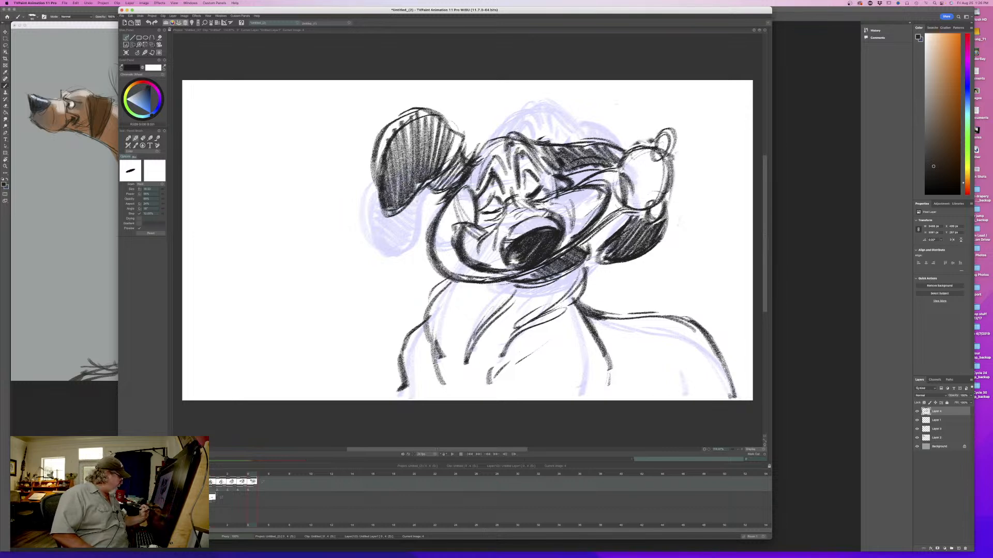
- On the color layer, sample the blue from the first drawing and paint the second drawing's held object with it
{"action": "left_click", "coordinate": [249, 498]}
{"action": "left_click_drag", "start_coordinate": [249, 475], "coordinate": [227, 475]}
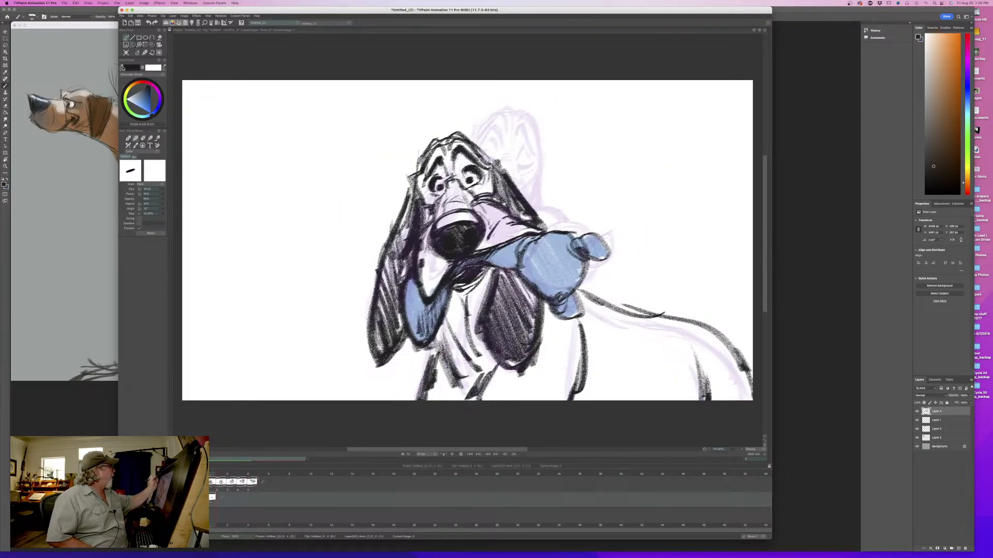
{"action": "left_click", "coordinate": [603, 255]}
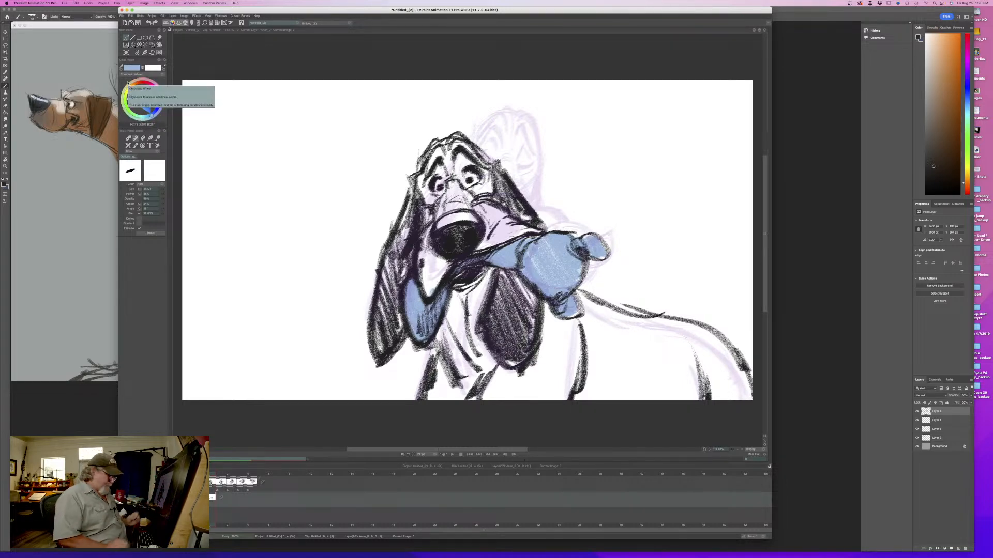
{"action": "key", "text": "Right"}
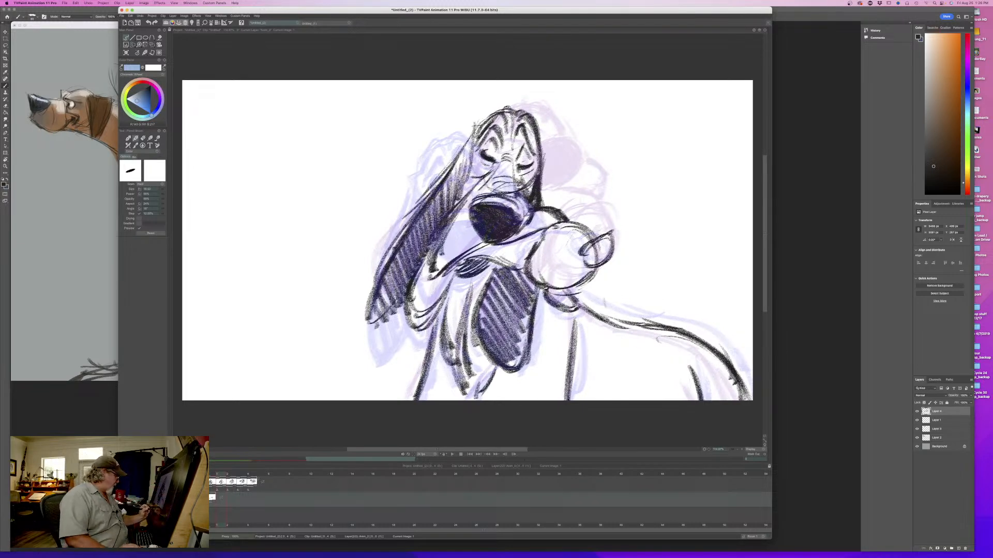
{"action": "key", "text": "l"}
{"action": "mouse_move", "coordinate": [606, 248]}
{"action": "left_mouse_down"}
{"action": "mouse_move", "coordinate": [577, 267]}
{"action": "mouse_move", "coordinate": [562, 233]}
{"action": "mouse_move", "coordinate": [536, 252]}
{"action": "mouse_move", "coordinate": [526, 239]}
{"action": "mouse_move", "coordinate": [515, 252]}
{"action": "mouse_move", "coordinate": [466, 258]}
{"action": "left_mouse_up"}
{"action": "left_click_drag", "start_coordinate": [571, 304], "coordinate": [519, 268]}
{"action": "mouse_move", "coordinate": [454, 270]}
{"action": "left_mouse_down"}
{"action": "mouse_move", "coordinate": [439, 296]}
{"action": "mouse_move", "coordinate": [425, 281]}
{"action": "mouse_move", "coordinate": [414, 310]}
{"action": "mouse_move", "coordinate": [424, 265]}
{"action": "left_mouse_up"}
- Paint the object in the dog's mouth blue on the third and fourth drawings
{"action": "key", "text": "Right"}
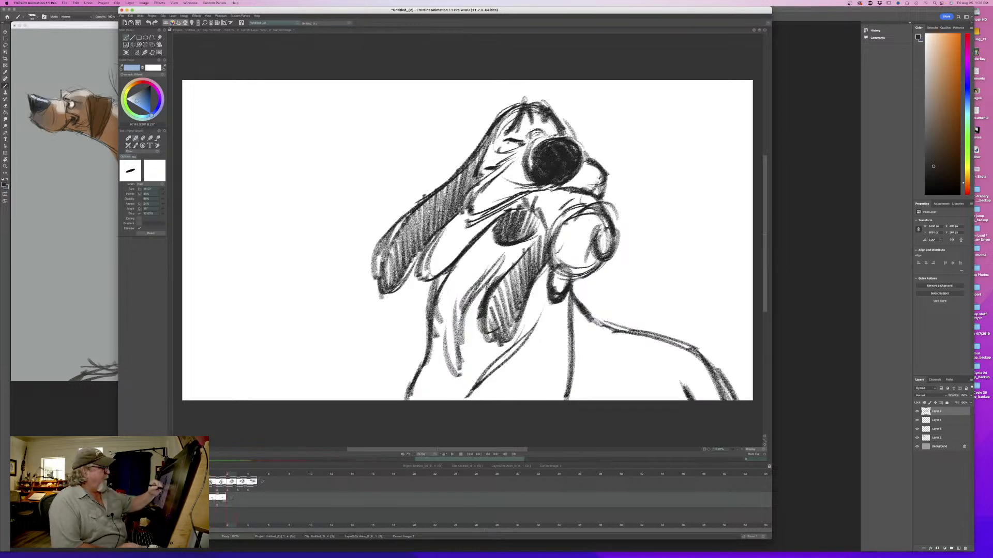
{"action": "mouse_move", "coordinate": [606, 227]}
{"action": "left_mouse_down"}
{"action": "mouse_move", "coordinate": [557, 294]}
{"action": "mouse_move", "coordinate": [574, 207]}
{"action": "mouse_move", "coordinate": [540, 217]}
{"action": "mouse_move", "coordinate": [569, 194]}
{"action": "mouse_move", "coordinate": [599, 213]}
{"action": "mouse_move", "coordinate": [561, 230]}
{"action": "mouse_move", "coordinate": [554, 254]}
{"action": "left_mouse_up"}
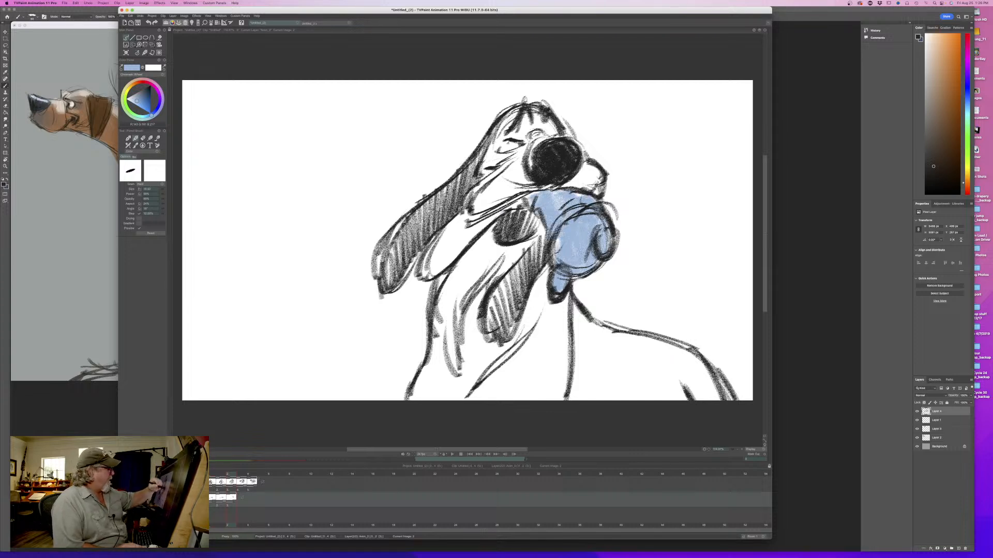
{"action": "mouse_move", "coordinate": [496, 214]}
{"action": "left_mouse_down"}
{"action": "mouse_move", "coordinate": [519, 201]}
{"action": "mouse_move", "coordinate": [468, 233]}
{"action": "mouse_move", "coordinate": [453, 230]}
{"action": "mouse_move", "coordinate": [425, 262]}
{"action": "left_mouse_up"}
{"action": "key", "text": "Right"}
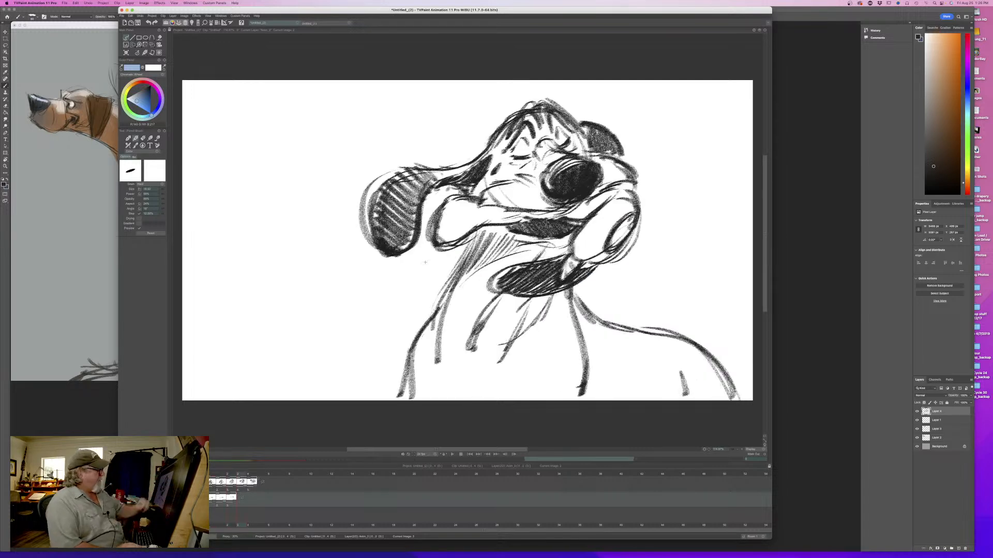
{"action": "mouse_move", "coordinate": [633, 208]}
{"action": "left_mouse_down"}
{"action": "mouse_move", "coordinate": [628, 228]}
{"action": "mouse_move", "coordinate": [578, 255]}
{"action": "mouse_move", "coordinate": [566, 274]}
{"action": "mouse_move", "coordinate": [626, 197]}
{"action": "mouse_move", "coordinate": [584, 215]}
{"action": "mouse_move", "coordinate": [437, 223]}
{"action": "left_mouse_up"}
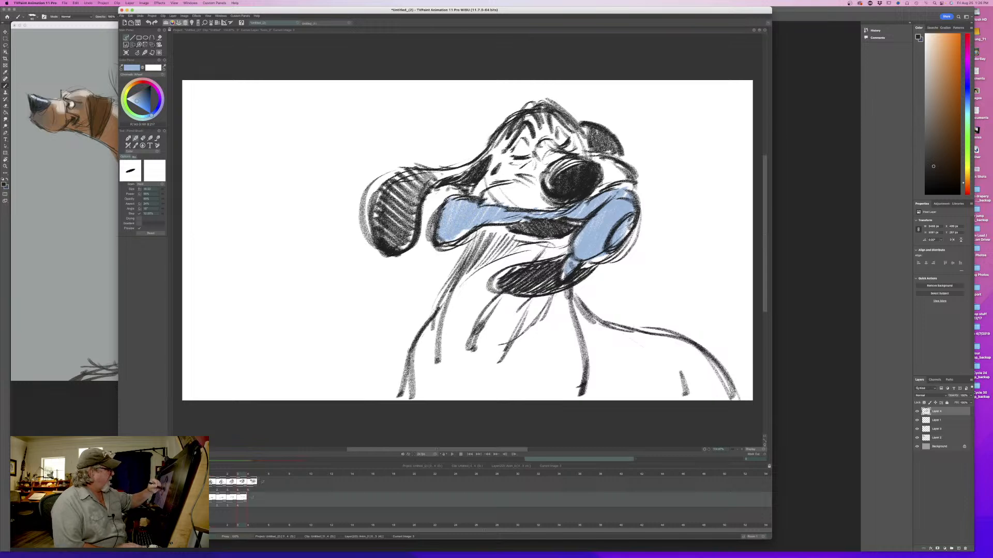
- Paint the fifth drawing's held object blue, including its round end, knobs and the band under the jaw
{"action": "key", "text": "Right"}
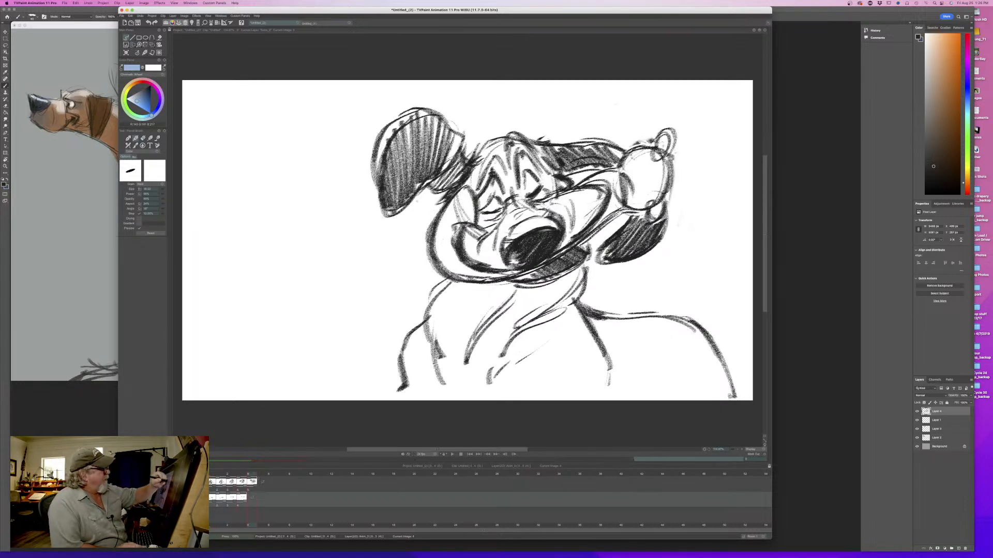
{"action": "mouse_move", "coordinate": [665, 137]}
{"action": "left_mouse_down"}
{"action": "mouse_move", "coordinate": [655, 201]}
{"action": "mouse_move", "coordinate": [647, 176]}
{"action": "mouse_move", "coordinate": [621, 207]}
{"action": "mouse_move", "coordinate": [607, 176]}
{"action": "mouse_move", "coordinate": [586, 179]}
{"action": "mouse_move", "coordinate": [599, 223]}
{"action": "mouse_move", "coordinate": [639, 207]}
{"action": "mouse_move", "coordinate": [627, 207]}
{"action": "left_mouse_up"}
{"action": "mouse_move", "coordinate": [470, 191]}
{"action": "left_mouse_down"}
{"action": "mouse_move", "coordinate": [437, 253]}
{"action": "mouse_move", "coordinate": [468, 275]}
{"action": "mouse_move", "coordinate": [514, 273]}
{"action": "mouse_move", "coordinate": [486, 278]}
{"action": "mouse_move", "coordinate": [458, 266]}
{"action": "left_mouse_up"}
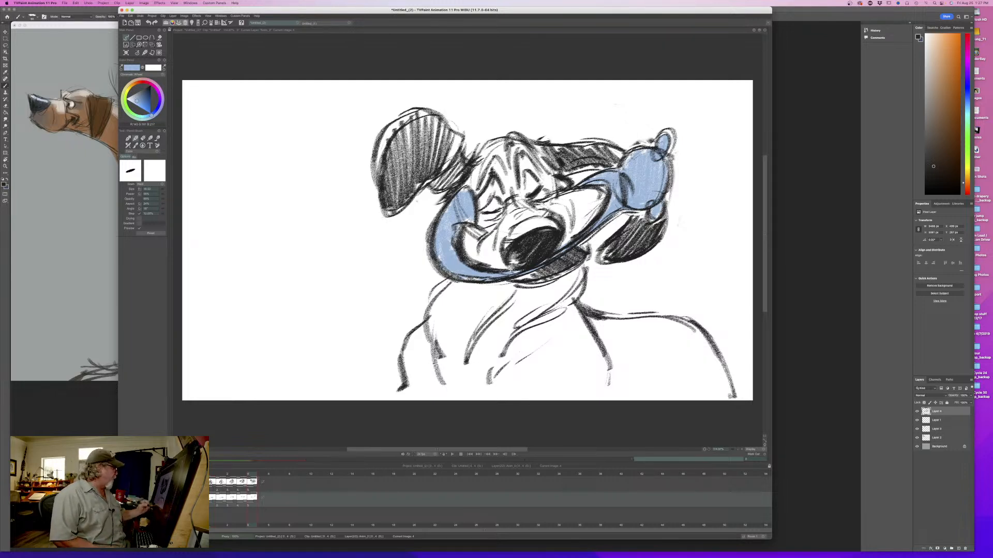
- Return to the line drawing layer with the dark color and darken the fifth drawing's brow and ear stem
{"action": "left_click", "coordinate": [252, 482]}
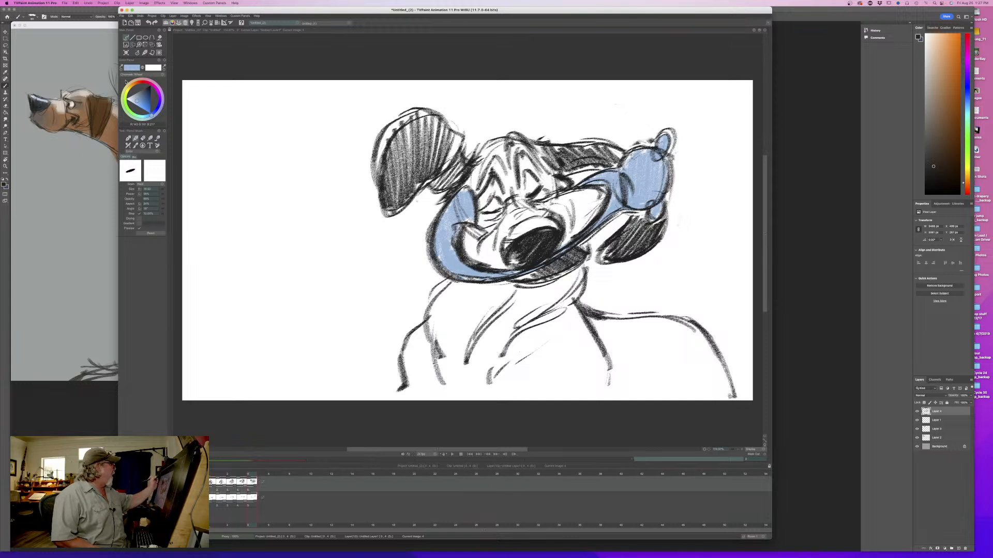
{"action": "left_click", "coordinate": [149, 88]}
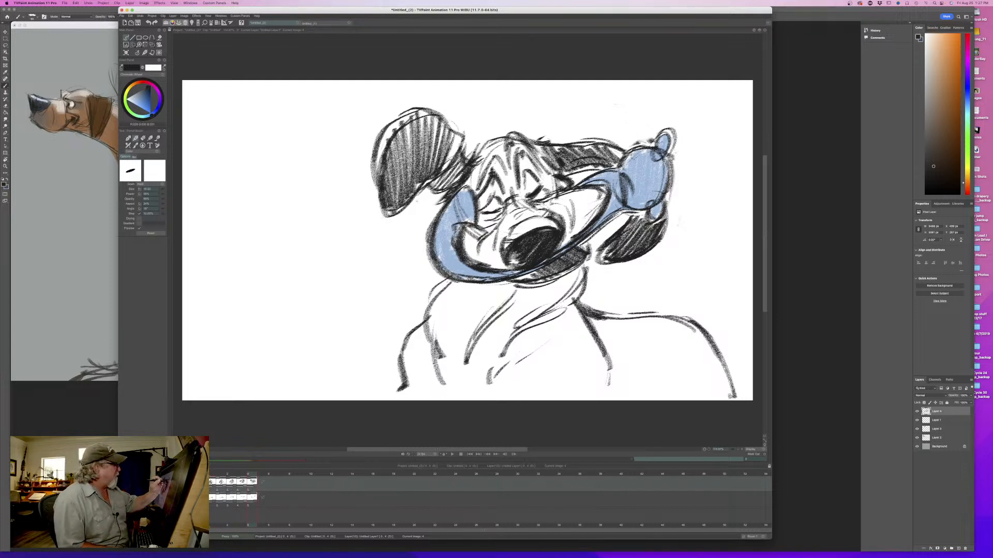
{"action": "left_click_drag", "start_coordinate": [522, 150], "coordinate": [545, 178]}
{"action": "left_click_drag", "start_coordinate": [519, 150], "coordinate": [514, 172]}
{"action": "mouse_move", "coordinate": [519, 156]}
{"action": "left_mouse_down"}
{"action": "mouse_move", "coordinate": [485, 193]}
{"action": "mouse_move", "coordinate": [425, 190]}
{"action": "left_mouse_up"}
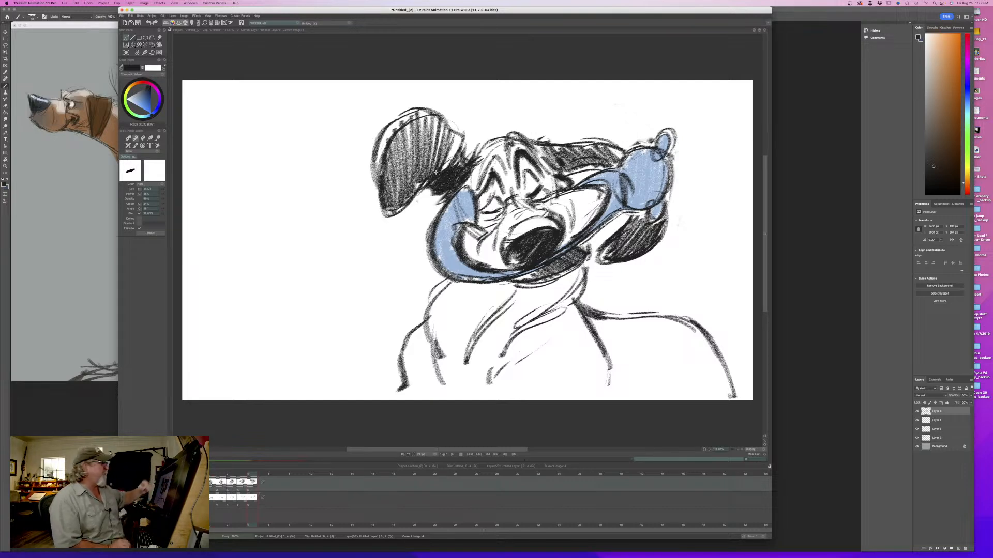
- Flip back and forth through the five colored drawings to examine the head-shake motion
{"action": "key", "text": "Left"}
{"action": "key", "text": "Right"}
{"action": "key", "text": "Left"}
{"action": "key", "text": "Right"}
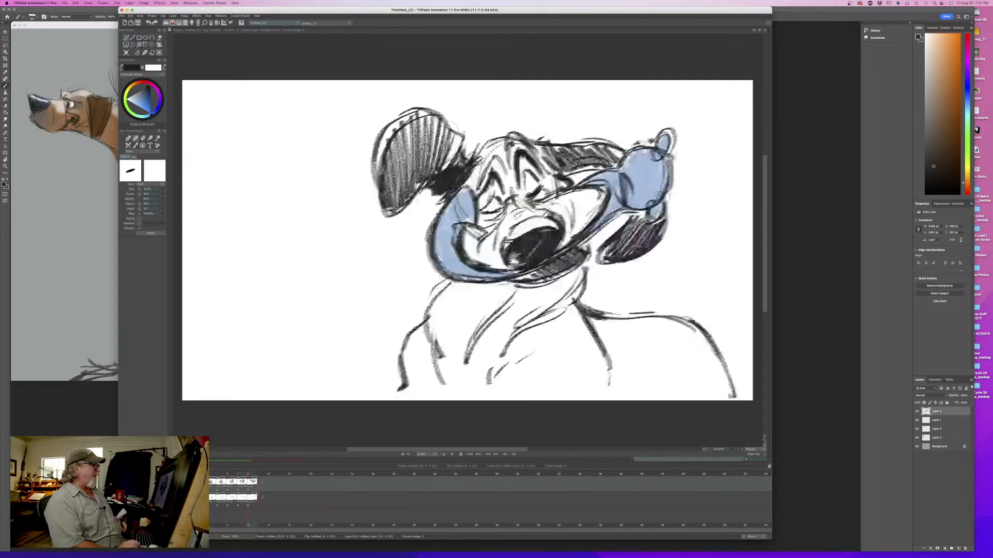
{"action": "key", "text": "Left"}
{"action": "key", "text": "Right"}
{"action": "key", "text": "Left"}
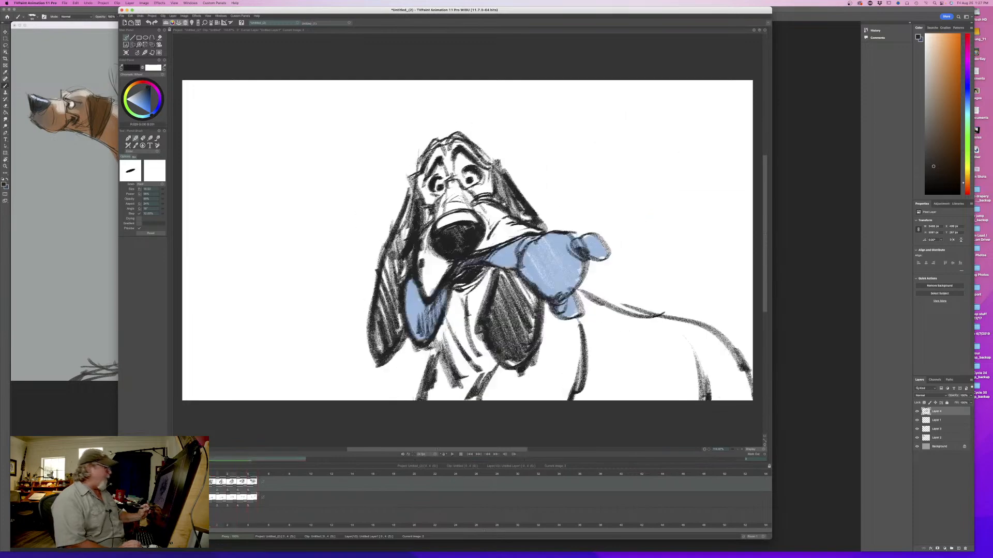
{"action": "key", "text": "Right"}
- Go to the empty frame after the fifth drawing and turn on the light table so the fifth drawing shows through
{"action": "key", "text": "Right"}
{"action": "key", "text": "Left"}
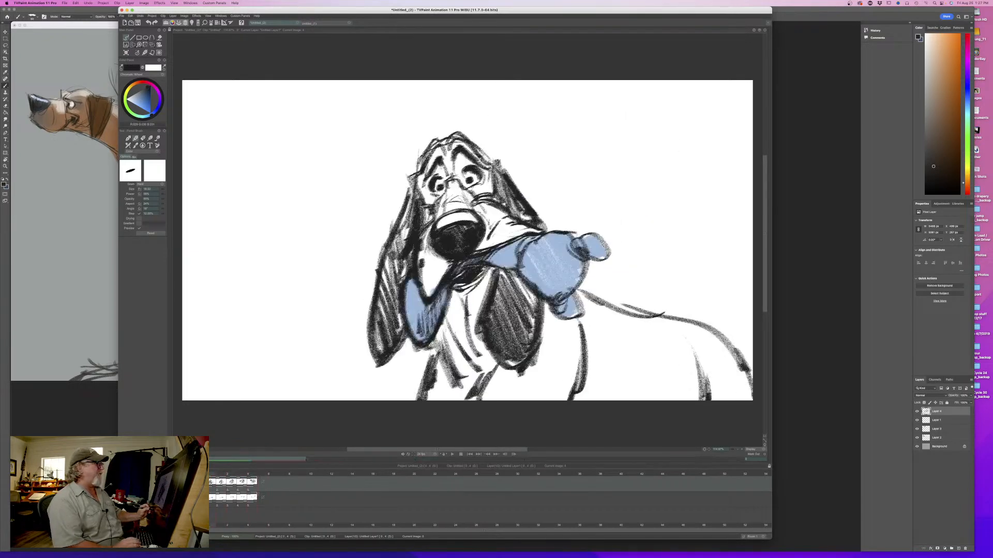
{"action": "key", "text": "Left"}
{"action": "key", "text": "Right"}
{"action": "key", "text": "Right"}
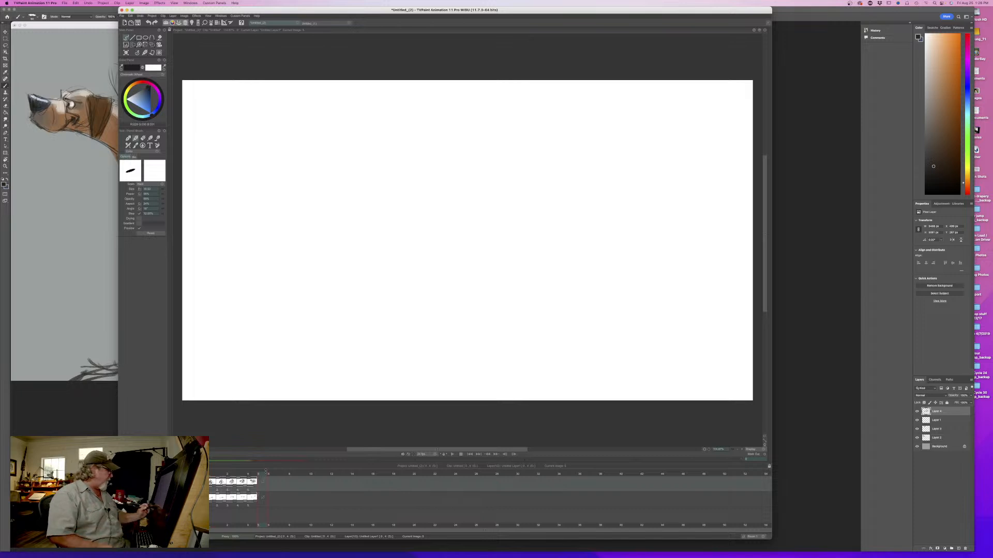
{"action": "key", "text": "Left"}
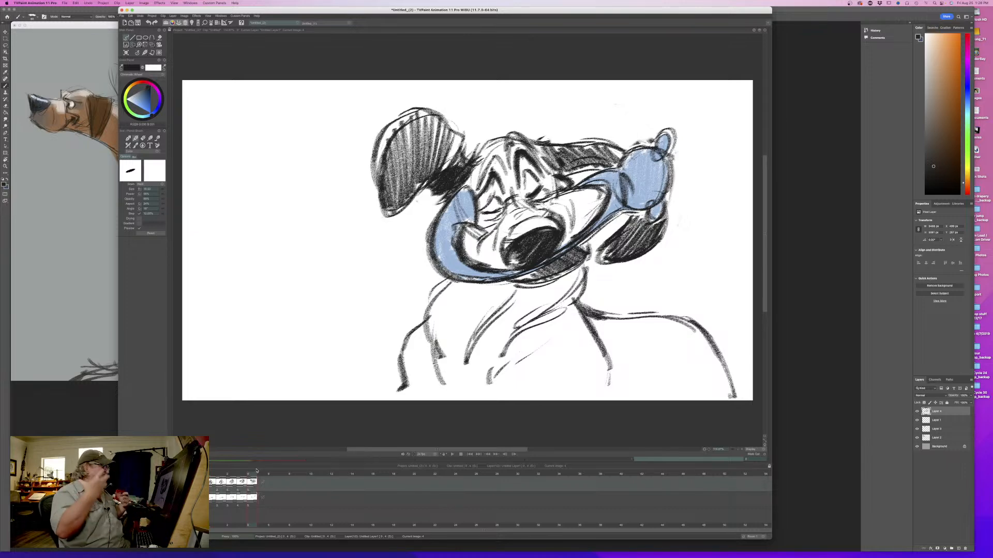
{"action": "mouse_move", "coordinate": [251, 474]}
{"action": "left_mouse_down"}
{"action": "mouse_move", "coordinate": [212, 477]}
{"action": "mouse_move", "coordinate": [260, 481]}
{"action": "mouse_move", "coordinate": [211, 484]}
{"action": "mouse_move", "coordinate": [252, 489]}
{"action": "mouse_move", "coordinate": [212, 489]}
{"action": "mouse_move", "coordinate": [264, 488]}
{"action": "left_mouse_up"}
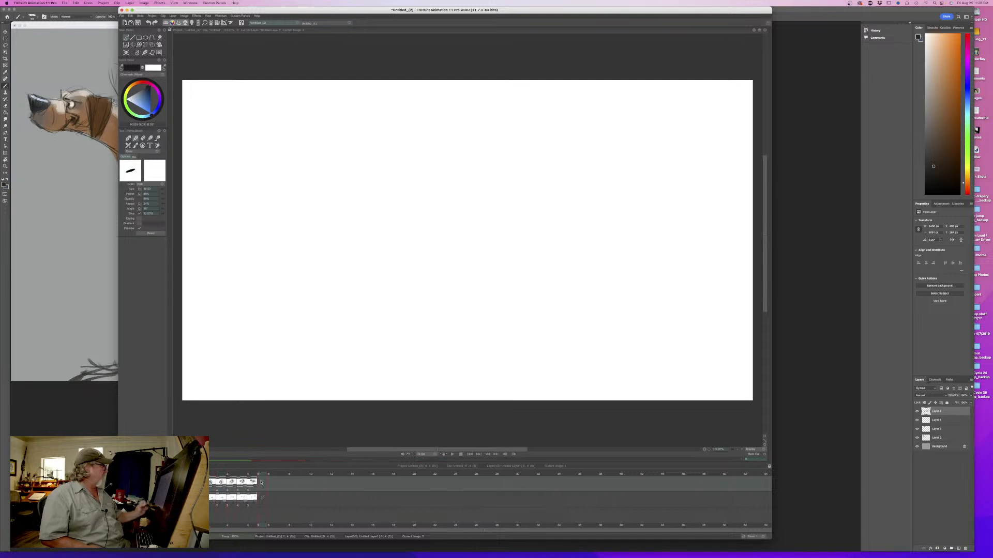
{"action": "left_click", "coordinate": [179, 483]}
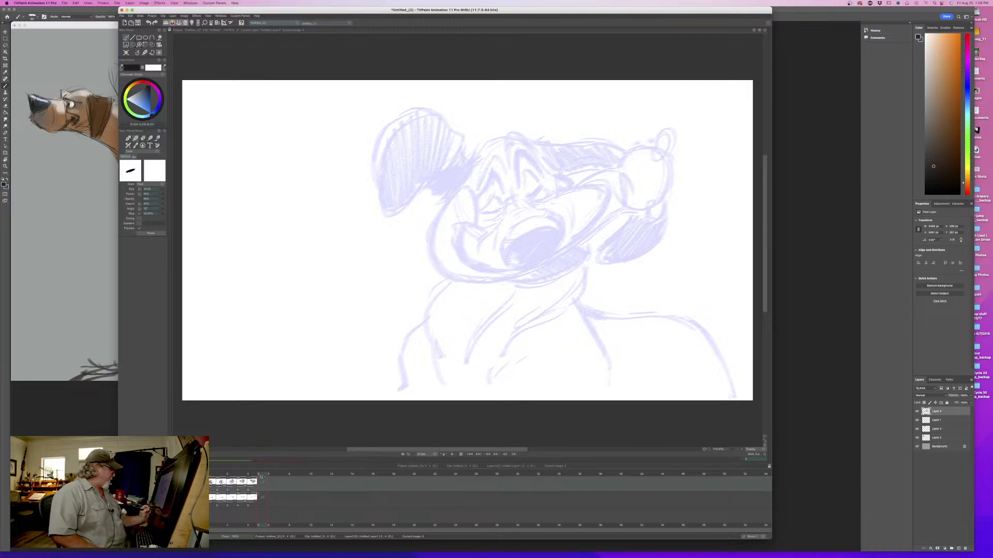
{"action": "mouse_move", "coordinate": [259, 475]}
{"action": "left_mouse_down"}
{"action": "mouse_move", "coordinate": [232, 475]}
{"action": "mouse_move", "coordinate": [258, 476]}
{"action": "left_mouse_up"}
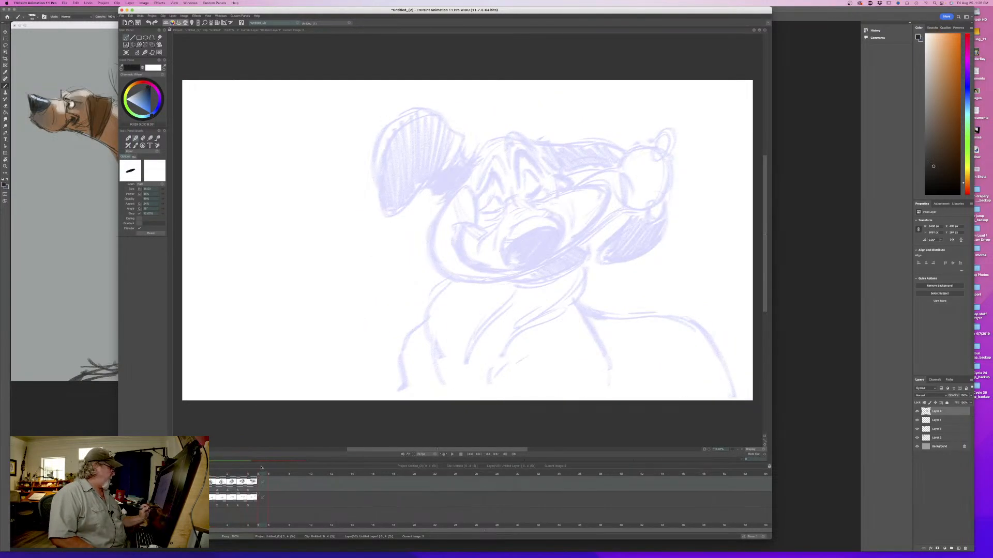
- Sketch a rough circle for the sixth drawing's head, lower and farther left than the fifth, flipping between both to compare placement
{"action": "mouse_move", "coordinate": [407, 220]}
{"action": "left_mouse_down"}
{"action": "mouse_move", "coordinate": [413, 202]}
{"action": "mouse_move", "coordinate": [480, 251]}
{"action": "mouse_move", "coordinate": [394, 227]}
{"action": "mouse_move", "coordinate": [409, 195]}
{"action": "mouse_move", "coordinate": [486, 222]}
{"action": "mouse_move", "coordinate": [412, 200]}
{"action": "left_mouse_up"}
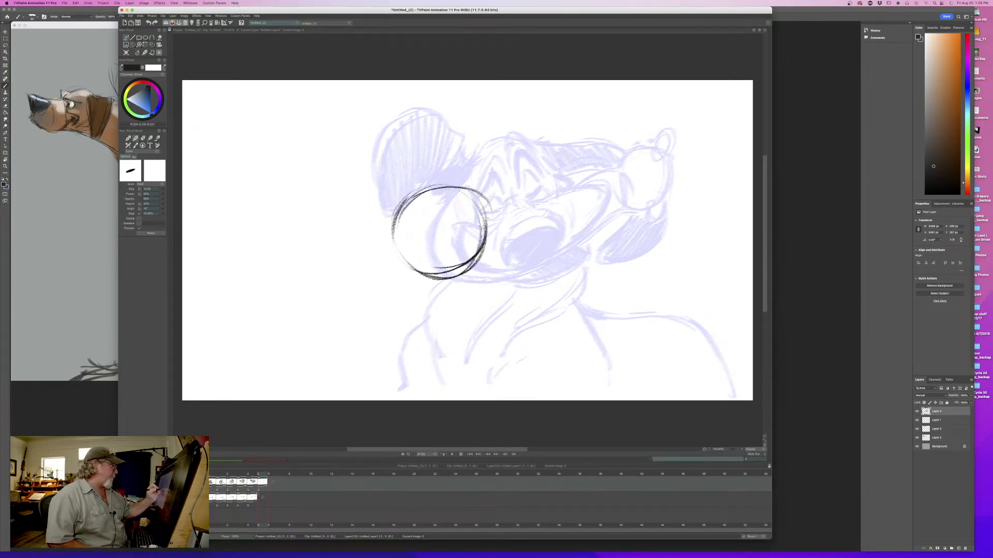
{"action": "mouse_move", "coordinate": [478, 187]}
{"action": "left_mouse_down"}
{"action": "mouse_move", "coordinate": [404, 207]}
{"action": "mouse_move", "coordinate": [409, 268]}
{"action": "mouse_move", "coordinate": [440, 283]}
{"action": "left_mouse_up"}
{"action": "key", "text": "Left"}
{"action": "key", "text": "Right"}
{"action": "key", "text": "Left"}
{"action": "key", "text": "Right"}
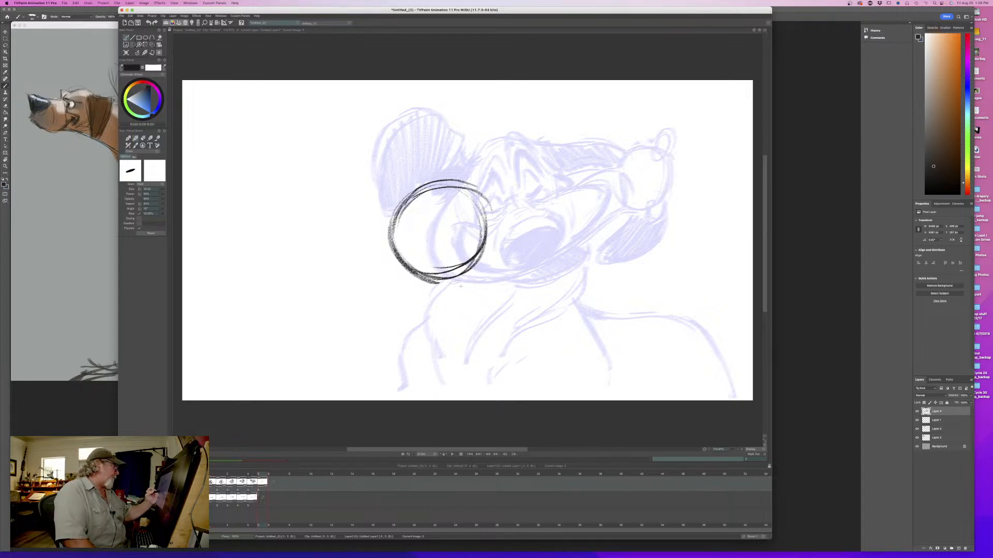
{"action": "left_click_drag", "start_coordinate": [384, 255], "coordinate": [424, 284]}
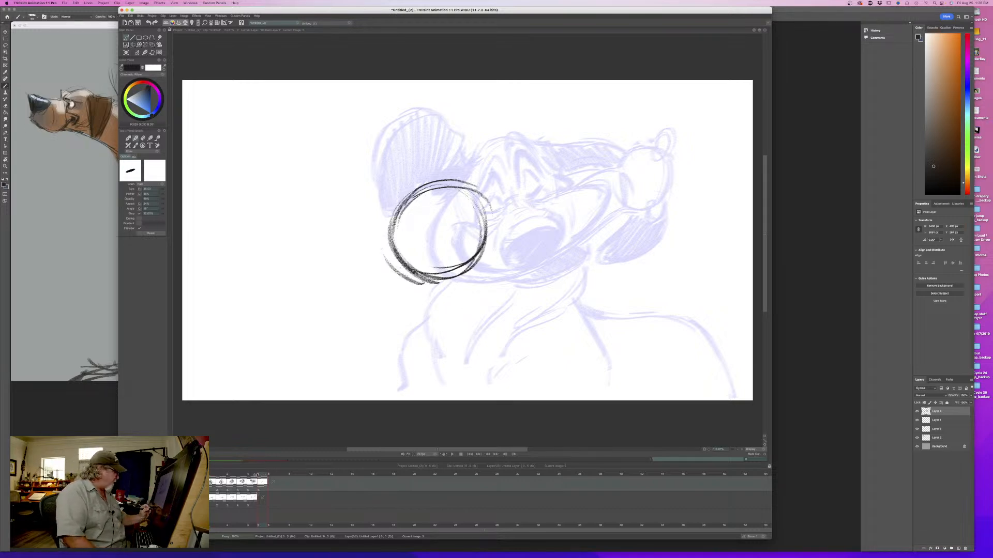
{"action": "mouse_move", "coordinate": [256, 475]}
{"action": "left_mouse_down"}
{"action": "mouse_move", "coordinate": [207, 475]}
{"action": "mouse_move", "coordinate": [264, 475]}
{"action": "left_mouse_up"}
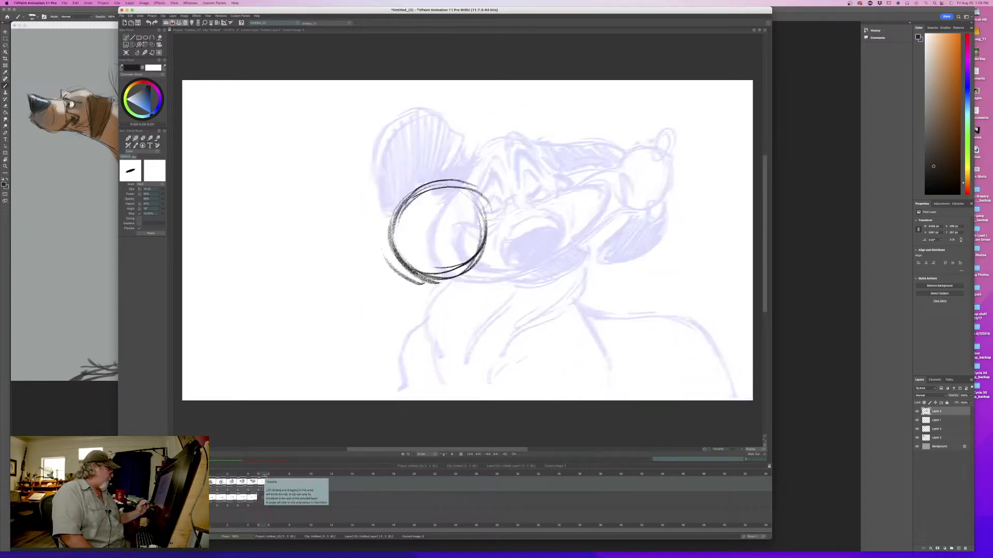
- Draw a tilted oval nose overlapping the base of the head circle and erase the circle lines inside it
{"action": "mouse_move", "coordinate": [441, 261]}
{"action": "left_mouse_down"}
{"action": "mouse_move", "coordinate": [380, 287]}
{"action": "mouse_move", "coordinate": [406, 306]}
{"action": "mouse_move", "coordinate": [375, 299]}
{"action": "mouse_move", "coordinate": [420, 306]}
{"action": "left_mouse_up"}
{"action": "left_click_drag", "start_coordinate": [427, 269], "coordinate": [447, 271]}
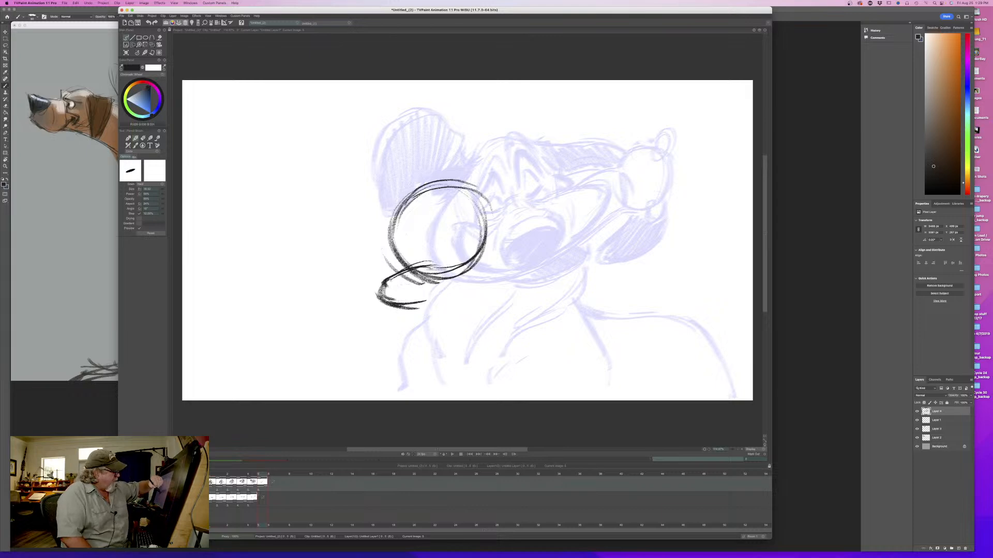
{"action": "mouse_move", "coordinate": [411, 303]}
{"action": "left_mouse_down"}
{"action": "mouse_move", "coordinate": [472, 271]}
{"action": "mouse_move", "coordinate": [463, 282]}
{"action": "mouse_move", "coordinate": [434, 266]}
{"action": "mouse_move", "coordinate": [396, 281]}
{"action": "left_mouse_up"}
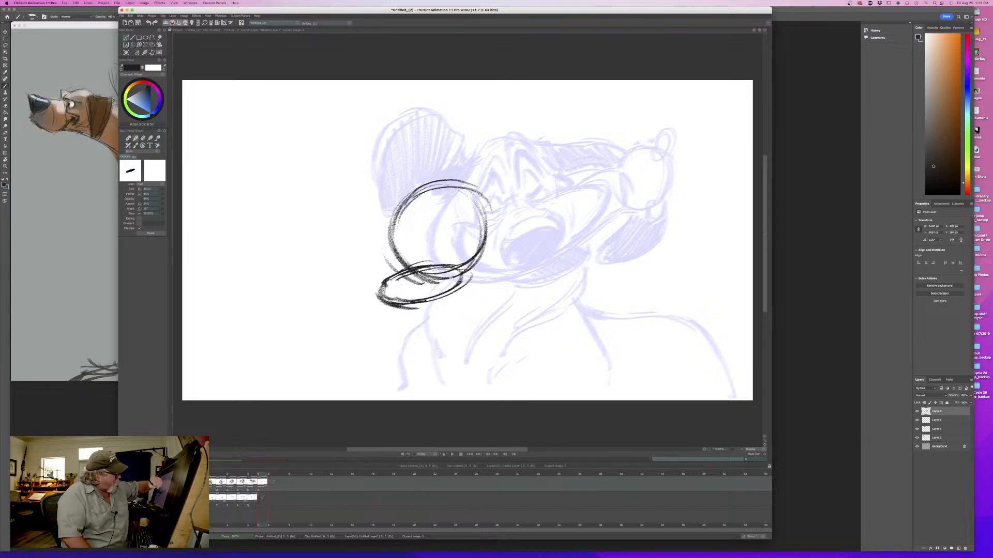
{"action": "mouse_move", "coordinate": [467, 275]}
{"action": "left_mouse_down"}
{"action": "mouse_move", "coordinate": [393, 302]}
{"action": "mouse_move", "coordinate": [459, 281]}
{"action": "left_mouse_up"}
{"action": "mouse_move", "coordinate": [460, 267]}
{"action": "left_mouse_down"}
{"action": "mouse_move", "coordinate": [403, 274]}
{"action": "mouse_move", "coordinate": [401, 283]}
{"action": "mouse_move", "coordinate": [445, 279]}
{"action": "left_mouse_up"}
{"action": "key", "text": "e"}
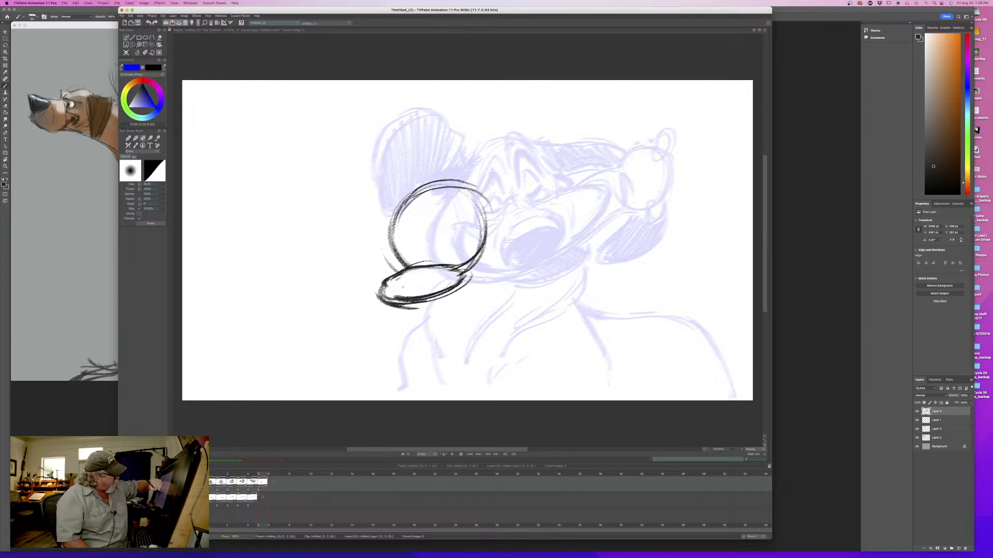
{"action": "key", "text": "e"}
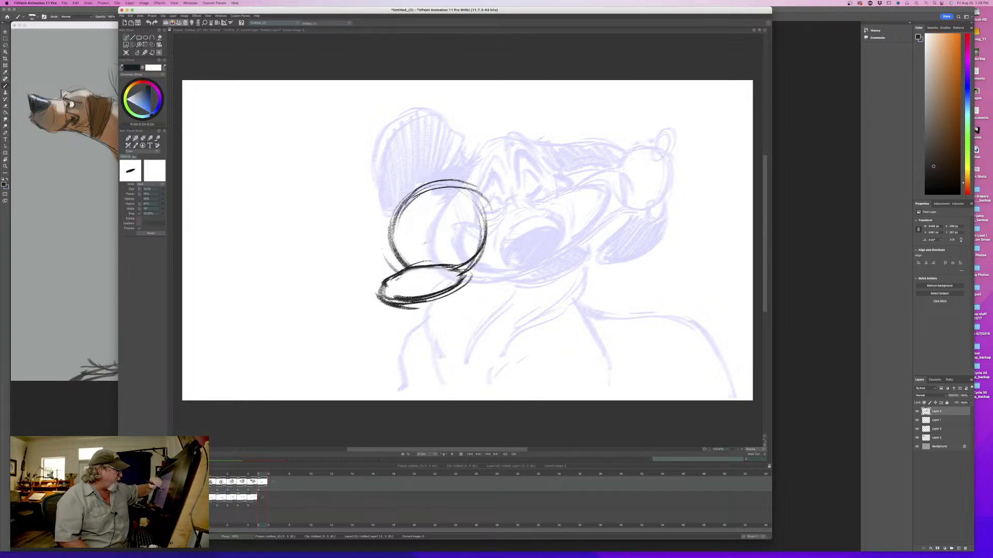
- Add the short bridge lines above the nose, shade the nose oval solid black, and compare with the fifth drawing
{"action": "mouse_move", "coordinate": [421, 243]}
{"action": "left_mouse_down"}
{"action": "mouse_move", "coordinate": [438, 242]}
{"action": "mouse_move", "coordinate": [419, 256]}
{"action": "mouse_move", "coordinate": [442, 253]}
{"action": "mouse_move", "coordinate": [449, 273]}
{"action": "left_mouse_up"}
{"action": "left_click_drag", "start_coordinate": [385, 285], "coordinate": [454, 272]}
{"action": "left_click_drag", "start_coordinate": [407, 299], "coordinate": [464, 282]}
{"action": "mouse_move", "coordinate": [383, 296]}
{"action": "left_mouse_down"}
{"action": "mouse_move", "coordinate": [449, 302]}
{"action": "mouse_move", "coordinate": [381, 292]}
{"action": "left_mouse_up"}
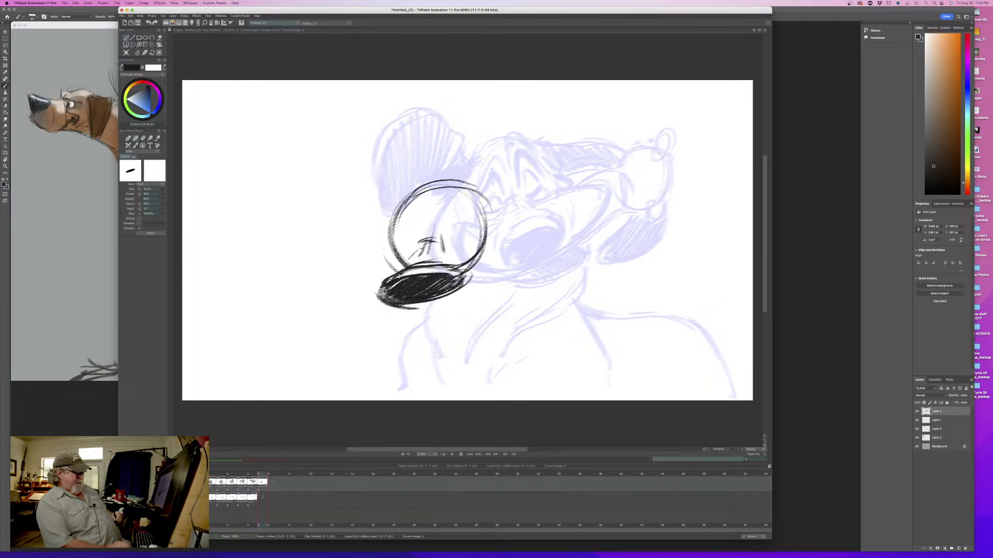
{"action": "key", "text": "Left"}
{"action": "key", "text": "Right"}
{"action": "key", "text": "Left"}
{"action": "key", "text": "Right"}
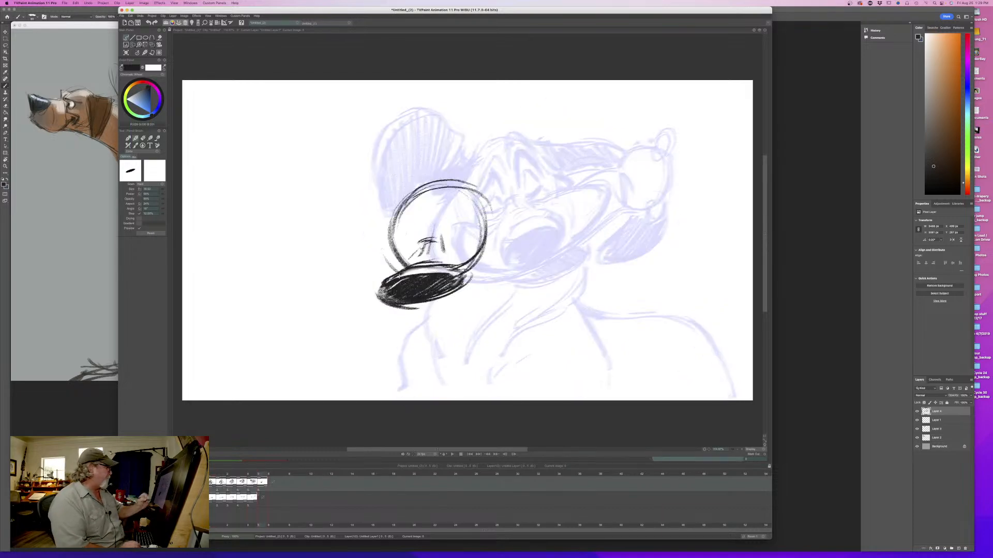
- Draw the two closed eyes and the cheek line above the nose, flipping against the fifth drawing to check placement
{"action": "mouse_move", "coordinate": [386, 255]}
{"action": "left_mouse_down"}
{"action": "mouse_move", "coordinate": [471, 235]}
{"action": "mouse_move", "coordinate": [414, 246]}
{"action": "left_mouse_up"}
{"action": "key", "text": "Left"}
{"action": "key", "text": "Right"}
{"action": "key", "text": "Left"}
{"action": "key", "text": "Right"}
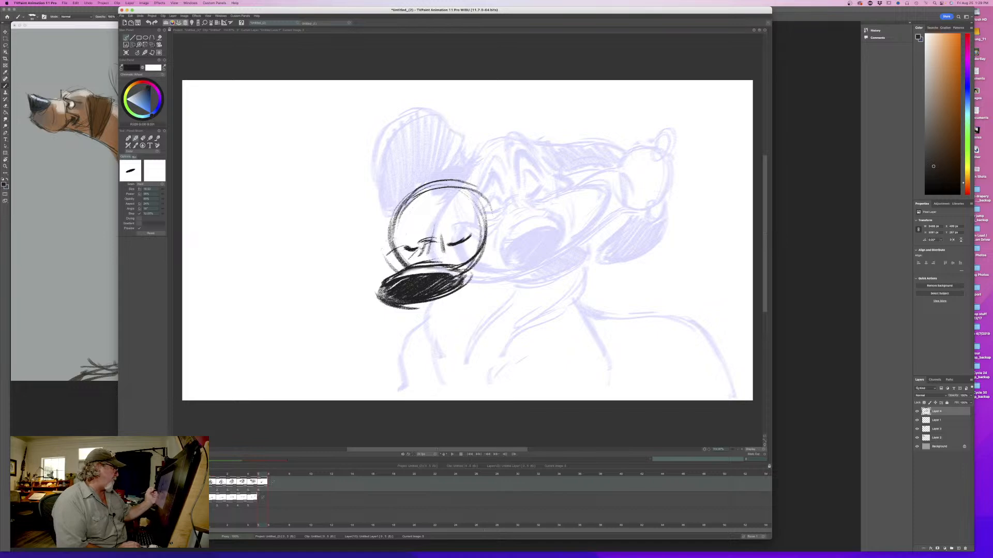
{"action": "key", "text": "Left"}
{"action": "key", "text": "Right"}
{"action": "key", "text": "Left"}
{"action": "key", "text": "Right"}
{"action": "key", "text": "Left"}
{"action": "key", "text": "Right"}
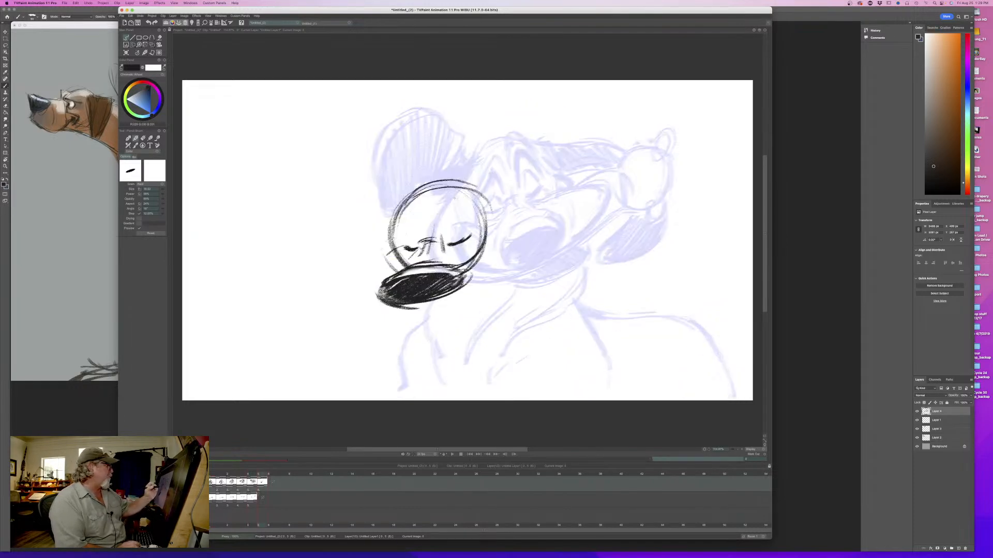
{"action": "key", "text": "Left"}
{"action": "key", "text": "Right"}
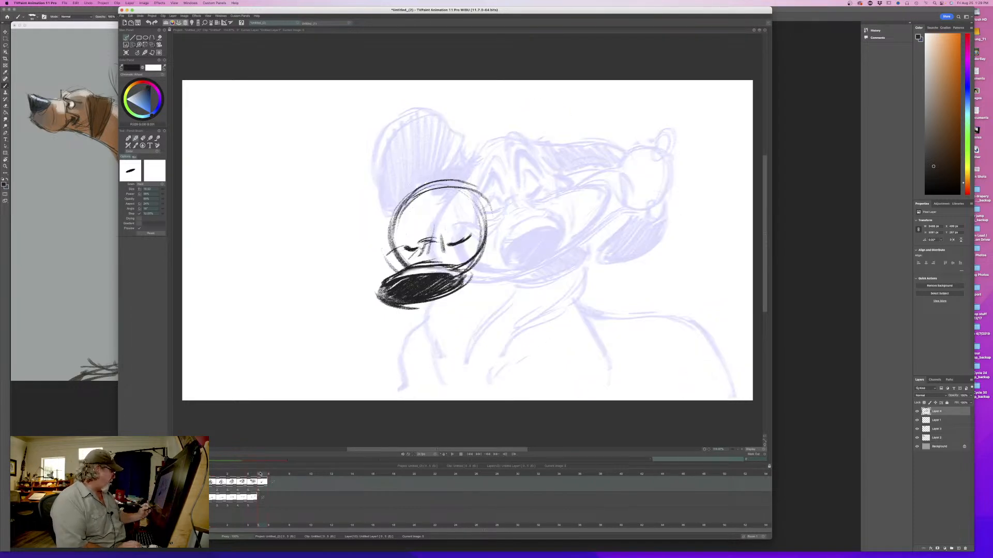
- Draw the peaked, angled brows above both closed eyes on the sixth drawing
{"action": "mouse_move", "coordinate": [260, 474]}
{"action": "left_mouse_down"}
{"action": "mouse_move", "coordinate": [212, 474]}
{"action": "mouse_move", "coordinate": [264, 477]}
{"action": "left_mouse_up"}
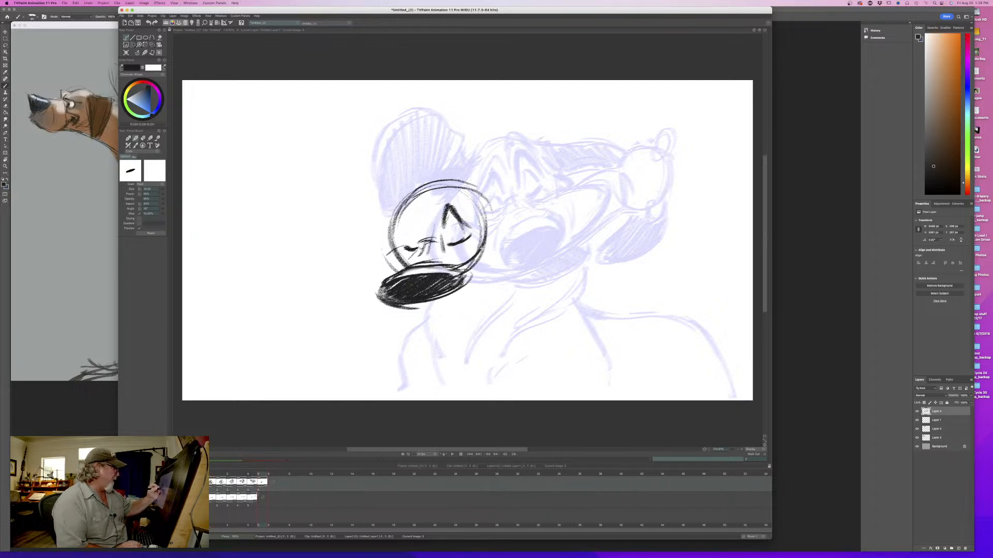
{"action": "key", "text": "Left"}
{"action": "key", "text": "Right"}
{"action": "key", "text": "Left"}
{"action": "key", "text": "Right"}
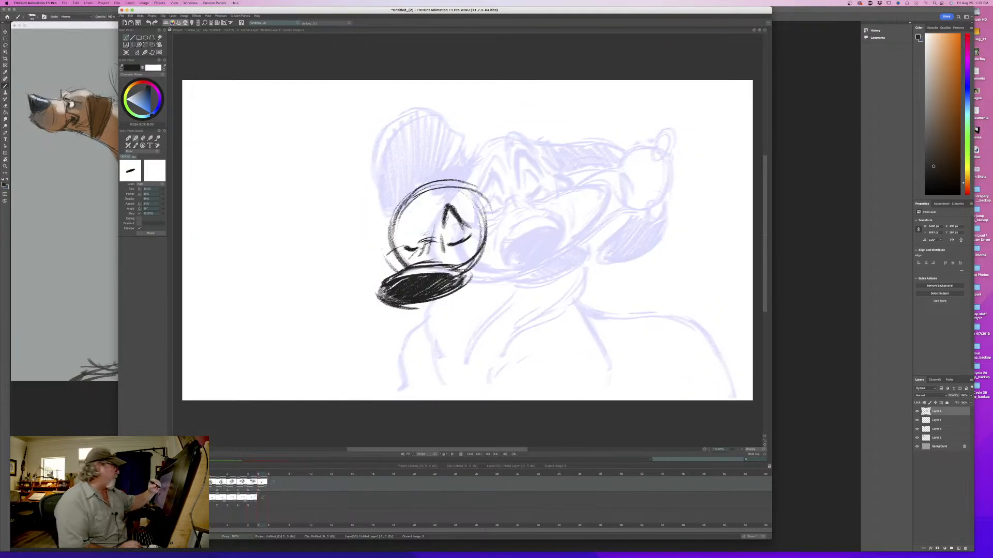
{"action": "mouse_move", "coordinate": [427, 234]}
{"action": "left_mouse_down"}
{"action": "mouse_move", "coordinate": [404, 241]}
{"action": "mouse_move", "coordinate": [420, 219]}
{"action": "left_mouse_up"}
- Flip through the sixth and earlier drawings to examine how the head and ears move through the shake
{"action": "key", "text": "Left"}
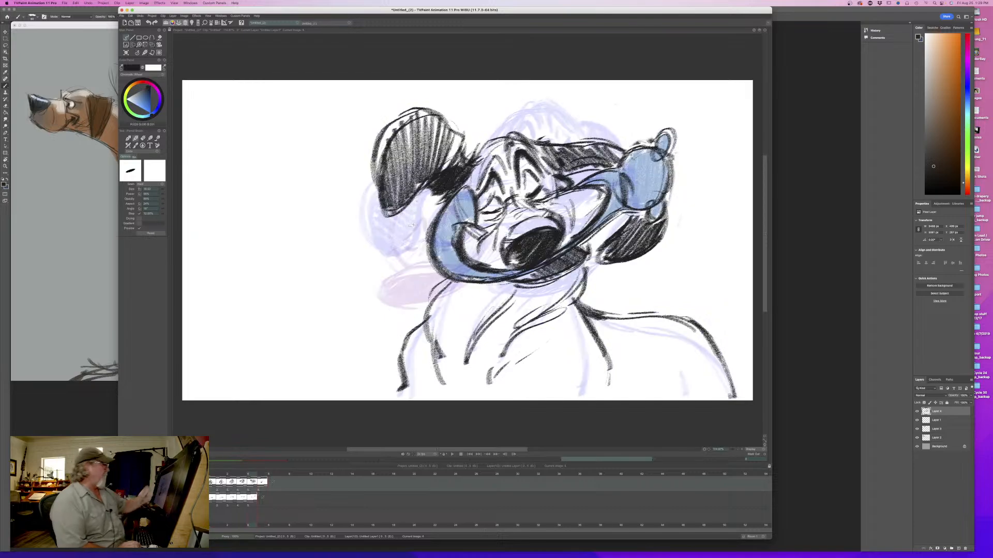
{"action": "key", "text": "Right"}
{"action": "key", "text": "Left"}
{"action": "key", "text": "Right"}
{"action": "key", "text": "Left"}
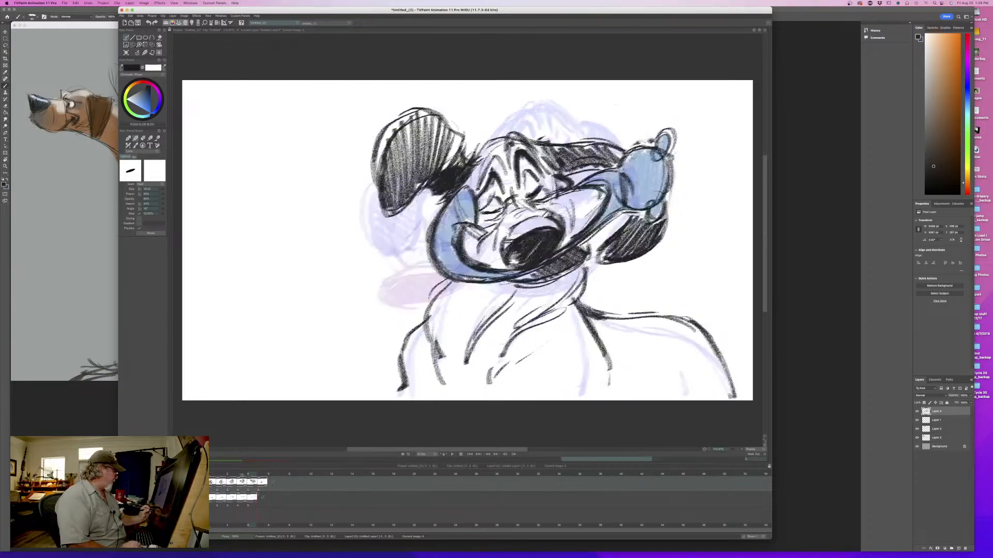
{"action": "key", "text": "Left"}
{"action": "key", "text": "Right"}
{"action": "key", "text": "Right"}
{"action": "key", "text": "Left"}
{"action": "key", "text": "Left"}
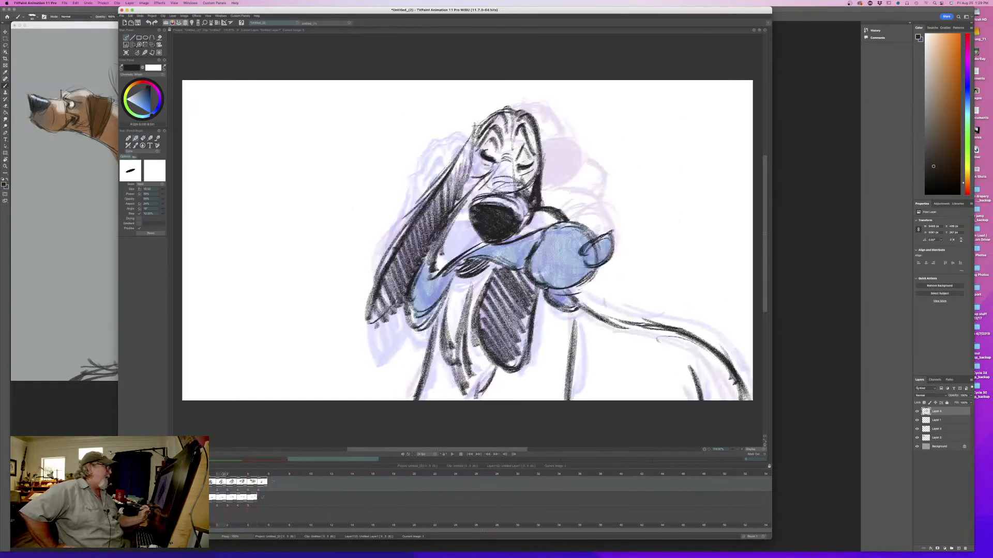
{"action": "key", "text": "Right"}
{"action": "key", "text": "Right"}
{"action": "mouse_move", "coordinate": [255, 478]}
{"action": "left_mouse_down"}
{"action": "mouse_move", "coordinate": [212, 477]}
{"action": "mouse_move", "coordinate": [260, 477]}
{"action": "left_mouse_up"}
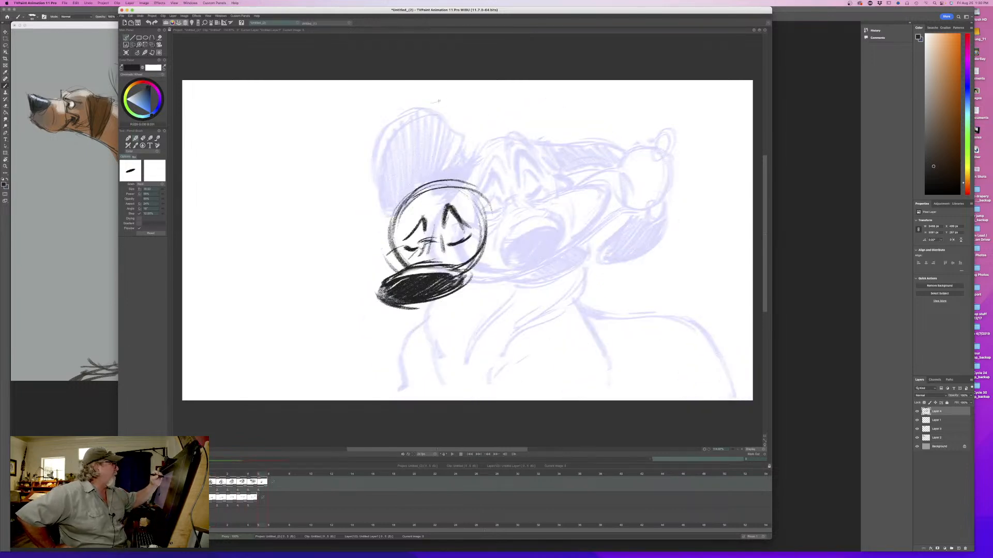
- Sketch the curved end of the raised ear above the head and the muzzle lines sweeping right from the nose
{"action": "mouse_move", "coordinate": [439, 101]}
{"action": "left_mouse_down"}
{"action": "mouse_move", "coordinate": [396, 95]}
{"action": "mouse_move", "coordinate": [384, 110]}
{"action": "mouse_move", "coordinate": [412, 133]}
{"action": "left_mouse_up"}
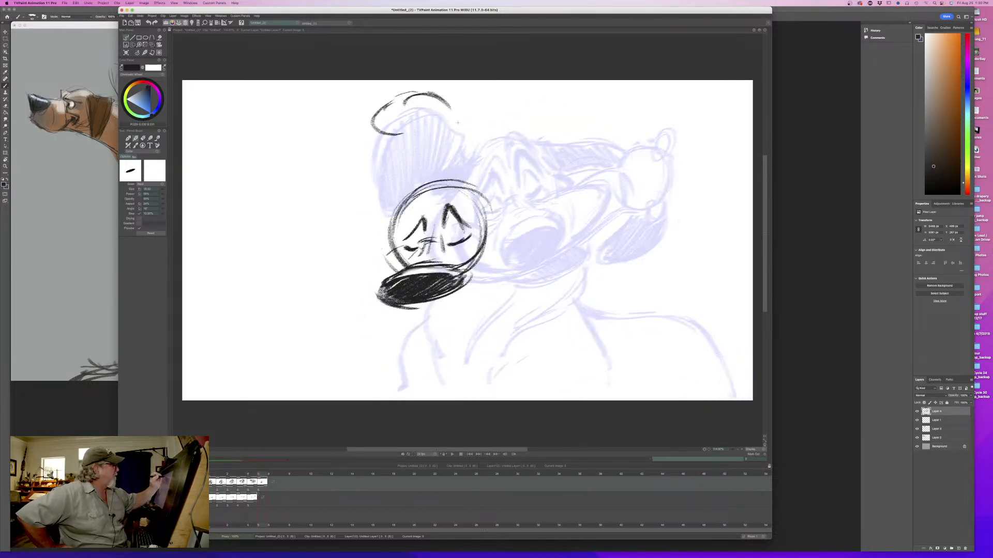
{"action": "mouse_move", "coordinate": [437, 93]}
{"action": "left_mouse_down"}
{"action": "mouse_move", "coordinate": [459, 105]}
{"action": "mouse_move", "coordinate": [472, 140]}
{"action": "left_mouse_up"}
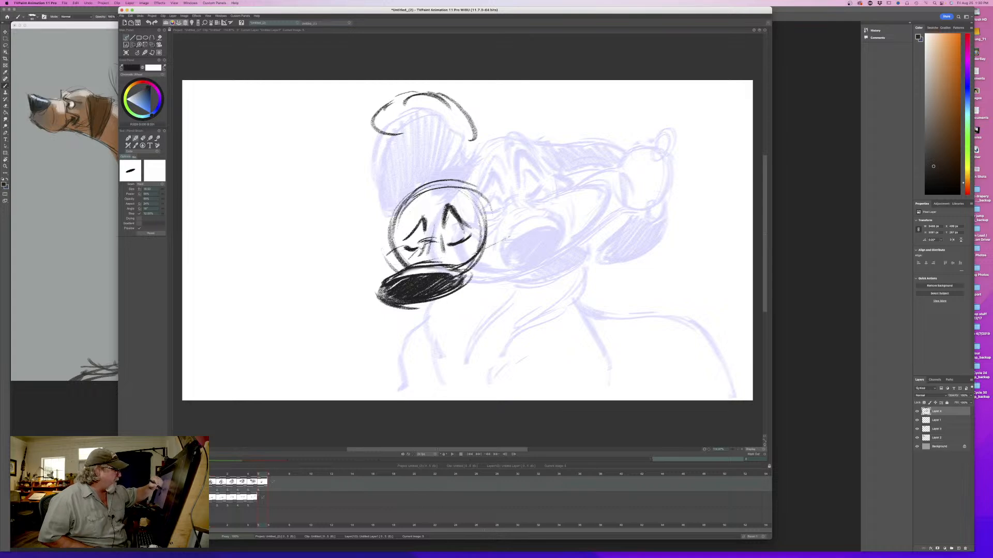
{"action": "mouse_move", "coordinate": [481, 251]}
{"action": "left_mouse_down"}
{"action": "mouse_move", "coordinate": [524, 239]}
{"action": "mouse_move", "coordinate": [462, 297]}
{"action": "left_mouse_up"}
{"action": "left_click_drag", "start_coordinate": [528, 250], "coordinate": [431, 307]}
{"action": "mouse_move", "coordinate": [518, 263]}
{"action": "left_mouse_down"}
{"action": "mouse_move", "coordinate": [505, 282]}
{"action": "mouse_move", "coordinate": [403, 313]}
{"action": "left_mouse_up"}
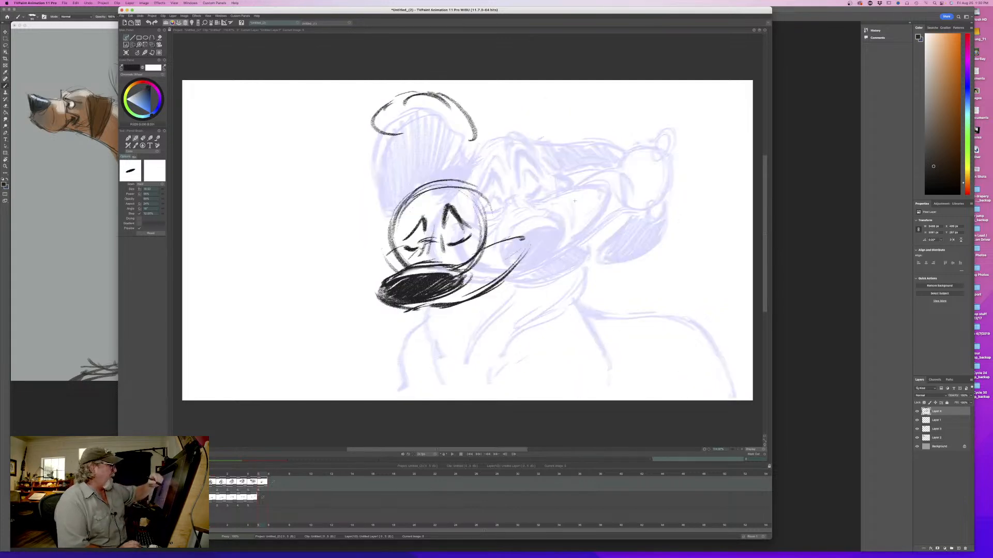
- Draw the held object's slanted oval end to the right of the muzzle, with a narrow knob on its upper tip
{"action": "mouse_move", "coordinate": [564, 206]}
{"action": "left_mouse_down"}
{"action": "mouse_move", "coordinate": [602, 197]}
{"action": "mouse_move", "coordinate": [600, 215]}
{"action": "mouse_move", "coordinate": [553, 246]}
{"action": "left_mouse_up"}
{"action": "left_click_drag", "start_coordinate": [609, 204], "coordinate": [549, 243]}
{"action": "mouse_move", "coordinate": [553, 217]}
{"action": "left_mouse_down"}
{"action": "mouse_move", "coordinate": [602, 198]}
{"action": "mouse_move", "coordinate": [566, 203]}
{"action": "left_mouse_up"}
{"action": "left_click_drag", "start_coordinate": [569, 205], "coordinate": [541, 233]}
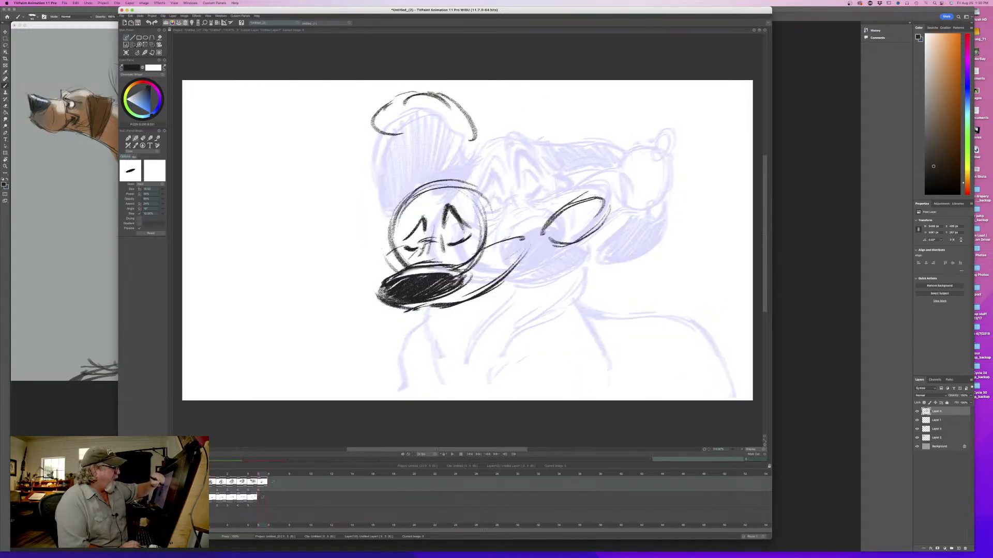
{"action": "mouse_move", "coordinate": [599, 196]}
{"action": "left_mouse_down"}
{"action": "mouse_move", "coordinate": [558, 249]}
{"action": "mouse_move", "coordinate": [612, 214]}
{"action": "left_mouse_up"}
{"action": "mouse_move", "coordinate": [604, 195]}
{"action": "left_mouse_down"}
{"action": "mouse_move", "coordinate": [560, 219]}
{"action": "mouse_move", "coordinate": [625, 170]}
{"action": "left_mouse_up"}
{"action": "key", "text": "Left"}
{"action": "key", "text": "Right"}
- Add the pointed lower knob to the held object's end and compare it with the fifth drawing
{"action": "left_click_drag", "start_coordinate": [604, 216], "coordinate": [638, 207]}
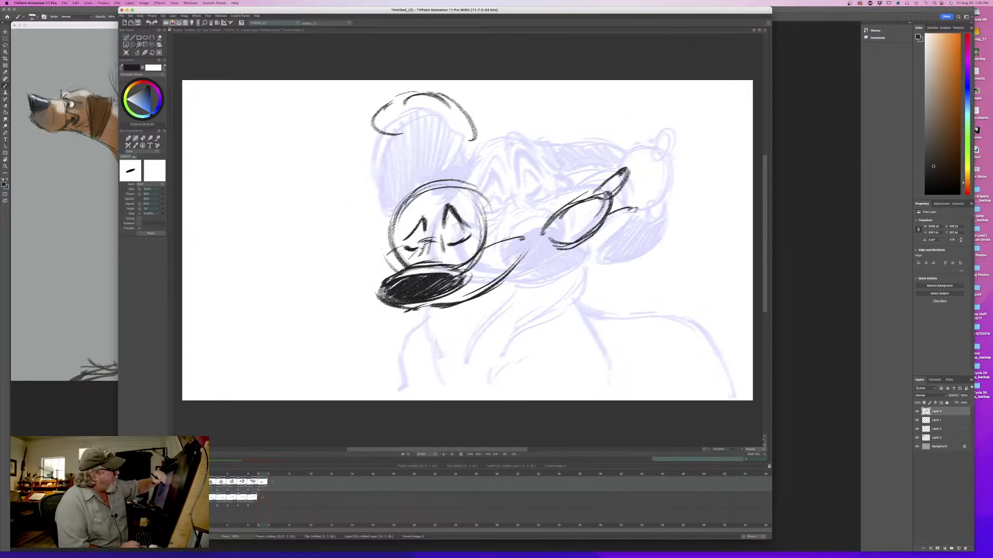
{"action": "left_click_drag", "start_coordinate": [592, 233], "coordinate": [638, 210]}
{"action": "mouse_move", "coordinate": [609, 215]}
{"action": "left_mouse_down"}
{"action": "mouse_move", "coordinate": [636, 208]}
{"action": "mouse_move", "coordinate": [592, 232]}
{"action": "left_mouse_up"}
{"action": "key", "text": "Left"}
{"action": "key", "text": "Right"}
{"action": "key", "text": "Left"}
{"action": "key", "text": "Right"}
- Darken the outline of the object's oval end, draw its lower edge back toward the jaw, and check against the fifth drawing
{"action": "mouse_move", "coordinate": [607, 194]}
{"action": "left_mouse_down"}
{"action": "mouse_move", "coordinate": [614, 211]}
{"action": "mouse_move", "coordinate": [618, 203]}
{"action": "left_mouse_up"}
{"action": "mouse_move", "coordinate": [593, 197]}
{"action": "left_mouse_down"}
{"action": "mouse_move", "coordinate": [613, 193]}
{"action": "mouse_move", "coordinate": [572, 193]}
{"action": "mouse_move", "coordinate": [548, 224]}
{"action": "mouse_move", "coordinate": [587, 244]}
{"action": "mouse_move", "coordinate": [551, 226]}
{"action": "mouse_move", "coordinate": [513, 240]}
{"action": "mouse_move", "coordinate": [504, 291]}
{"action": "left_mouse_up"}
{"action": "key", "text": "Left"}
{"action": "key", "text": "Right"}
{"action": "key", "text": "Left"}
{"action": "key", "text": "Right"}
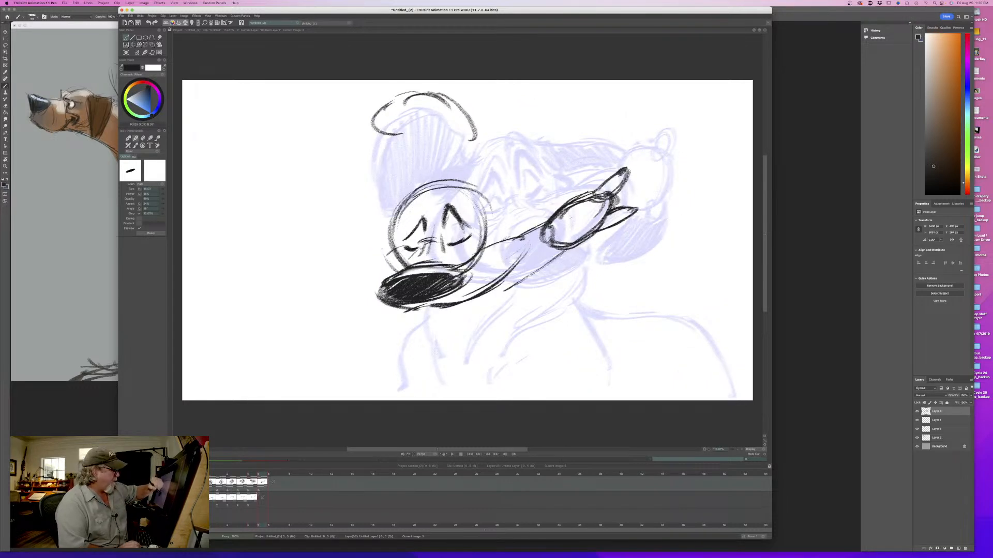
{"action": "key", "text": "Left"}
{"action": "key", "text": "Right"}
- Erase both short knobs on the held object and redraw the upper one longer
{"action": "key", "text": "e"}
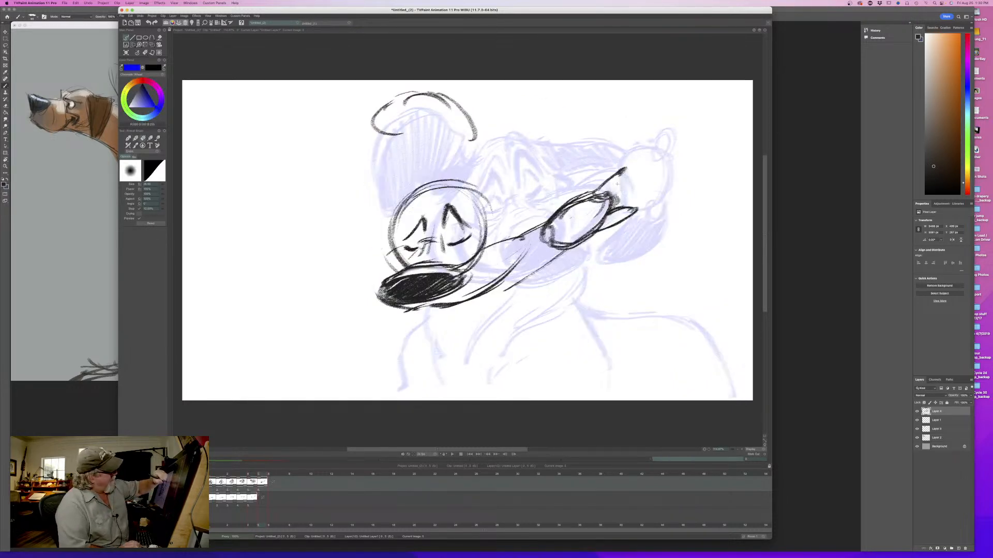
{"action": "left_click_drag", "start_coordinate": [608, 196], "coordinate": [625, 169]}
{"action": "mouse_move", "coordinate": [637, 209]}
{"action": "left_mouse_down"}
{"action": "mouse_move", "coordinate": [604, 227]}
{"action": "mouse_move", "coordinate": [646, 163]}
{"action": "left_mouse_up"}
{"action": "key", "text": "Left"}
{"action": "key", "text": "Right"}
{"action": "key", "text": "b"}
{"action": "mouse_move", "coordinate": [609, 196]}
{"action": "left_mouse_down"}
{"action": "mouse_move", "coordinate": [646, 161]}
{"action": "mouse_move", "coordinate": [597, 193]}
{"action": "left_mouse_up"}
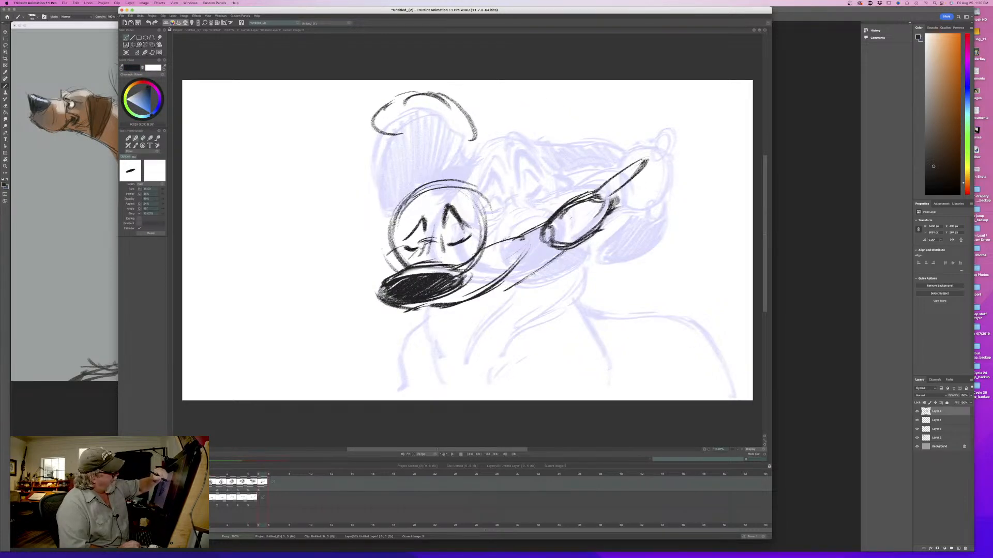
- Redraw the lower knob longer and extend the object's oval end outward to meet both knobs
{"action": "mouse_move", "coordinate": [647, 160]}
{"action": "left_mouse_down"}
{"action": "mouse_move", "coordinate": [605, 197]}
{"action": "mouse_move", "coordinate": [628, 194]}
{"action": "mouse_move", "coordinate": [600, 230]}
{"action": "left_mouse_up"}
{"action": "mouse_move", "coordinate": [603, 225]}
{"action": "left_mouse_down"}
{"action": "mouse_move", "coordinate": [629, 198]}
{"action": "mouse_move", "coordinate": [657, 206]}
{"action": "mouse_move", "coordinate": [623, 214]}
{"action": "left_mouse_up"}
{"action": "left_click_drag", "start_coordinate": [648, 208], "coordinate": [573, 242]}
{"action": "left_click_drag", "start_coordinate": [619, 213], "coordinate": [598, 230]}
{"action": "mouse_move", "coordinate": [627, 188]}
{"action": "left_mouse_down"}
{"action": "mouse_move", "coordinate": [615, 209]}
{"action": "mouse_move", "coordinate": [591, 198]}
{"action": "mouse_move", "coordinate": [560, 219]}
{"action": "mouse_move", "coordinate": [604, 196]}
{"action": "mouse_move", "coordinate": [599, 222]}
{"action": "mouse_move", "coordinate": [580, 224]}
{"action": "mouse_move", "coordinate": [613, 192]}
{"action": "mouse_move", "coordinate": [575, 244]}
{"action": "mouse_move", "coordinate": [550, 218]}
{"action": "mouse_move", "coordinate": [497, 278]}
{"action": "left_mouse_up"}
{"action": "key", "text": "e"}
{"action": "key", "text": "b"}
- Strengthen the curved mouth corner beside the held object, flipping between the fifth and sixth drawings to check the motion
{"action": "key", "text": "Left"}
{"action": "key", "text": "Right"}
{"action": "key", "text": "Left"}
{"action": "key", "text": "Right"}
{"action": "key", "text": "Left"}
{"action": "key", "text": "Right"}
{"action": "left_click_drag", "start_coordinate": [536, 247], "coordinate": [493, 290]}
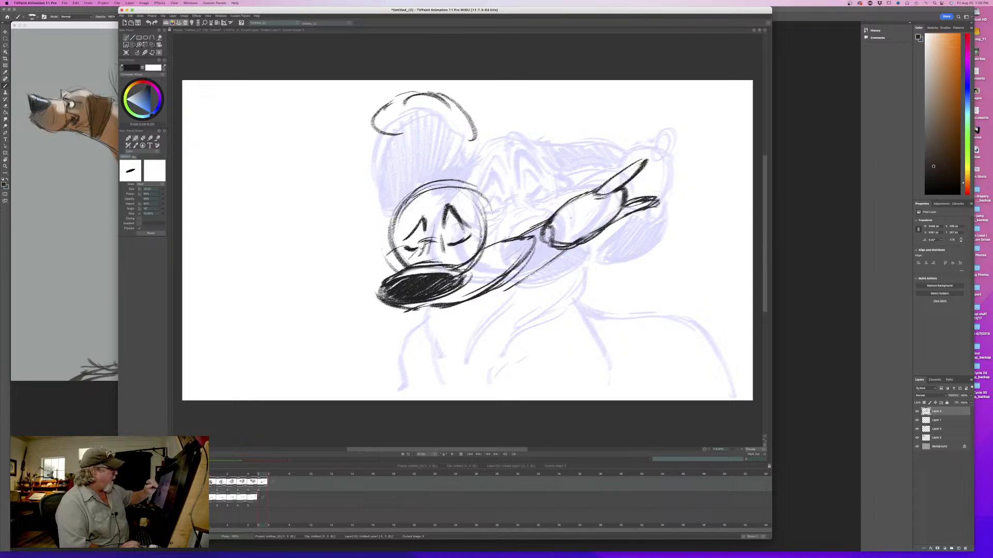
{"action": "key", "text": "Left"}
{"action": "key", "text": "Right"}
{"action": "key", "text": "Left"}
{"action": "key", "text": "Right"}
{"action": "key", "text": "Left"}
{"action": "key", "text": "Right"}
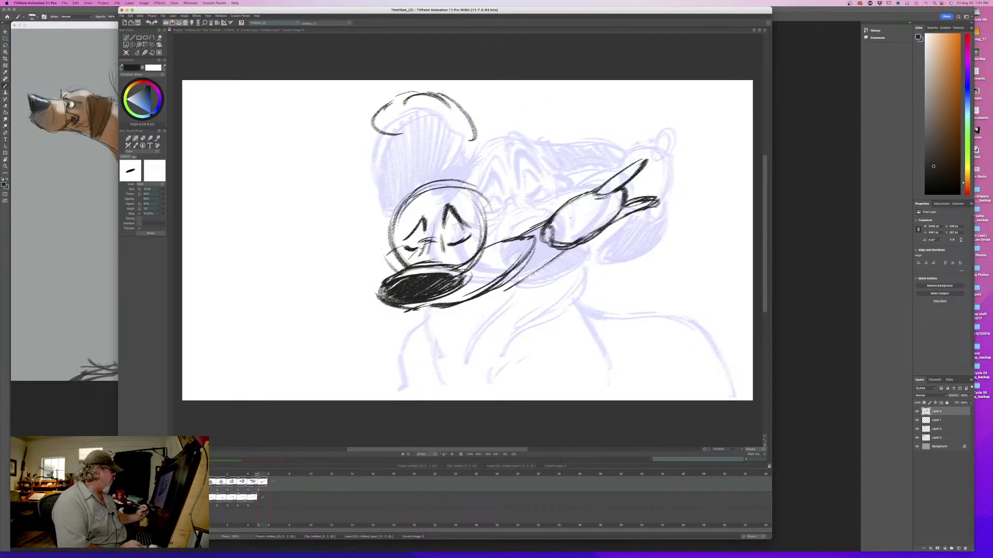
{"action": "mouse_move", "coordinate": [257, 474]}
{"action": "left_mouse_down"}
{"action": "mouse_move", "coordinate": [208, 474]}
{"action": "mouse_move", "coordinate": [264, 468]}
{"action": "left_mouse_up"}
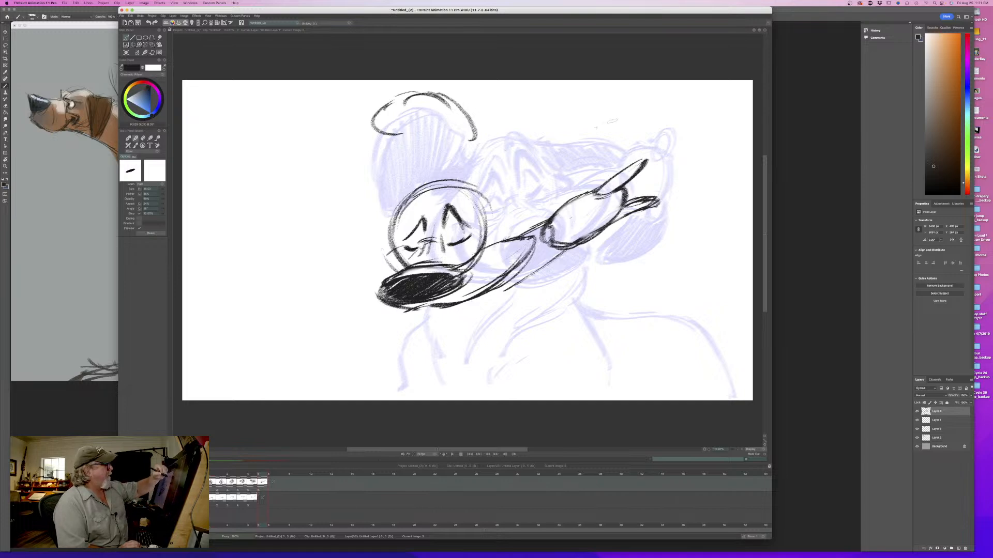
- Draw the trailing ear's long upper edge and rounded tip streaming back from the head, comparing with the fifth drawing
{"action": "key", "text": "Left"}
{"action": "mouse_move", "coordinate": [256, 475]}
{"action": "left_mouse_down"}
{"action": "mouse_move", "coordinate": [223, 475]}
{"action": "mouse_move", "coordinate": [263, 476]}
{"action": "left_mouse_up"}
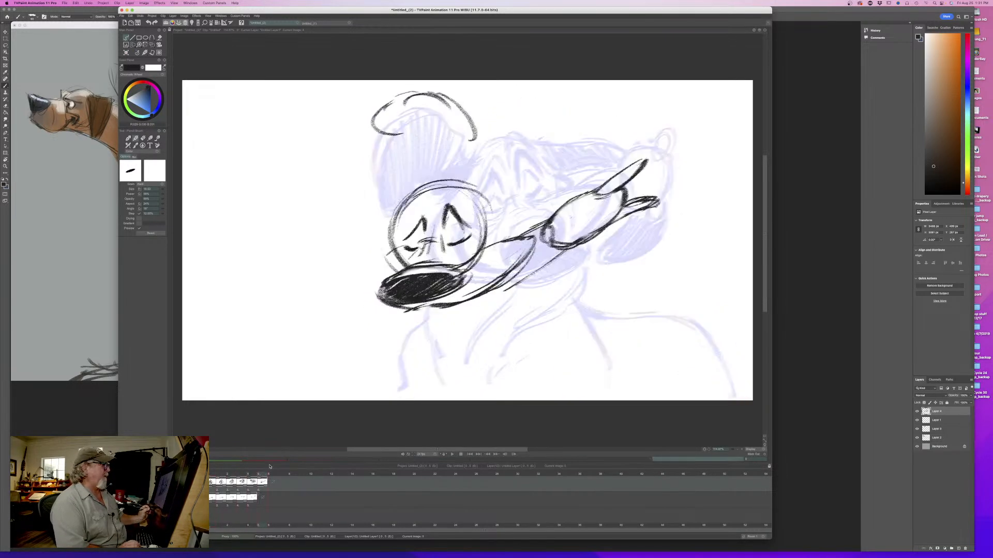
{"action": "mouse_move", "coordinate": [629, 132]}
{"action": "left_mouse_down"}
{"action": "mouse_move", "coordinate": [667, 125]}
{"action": "mouse_move", "coordinate": [689, 136]}
{"action": "mouse_move", "coordinate": [649, 157]}
{"action": "mouse_move", "coordinate": [566, 147]}
{"action": "mouse_move", "coordinate": [468, 183]}
{"action": "left_mouse_up"}
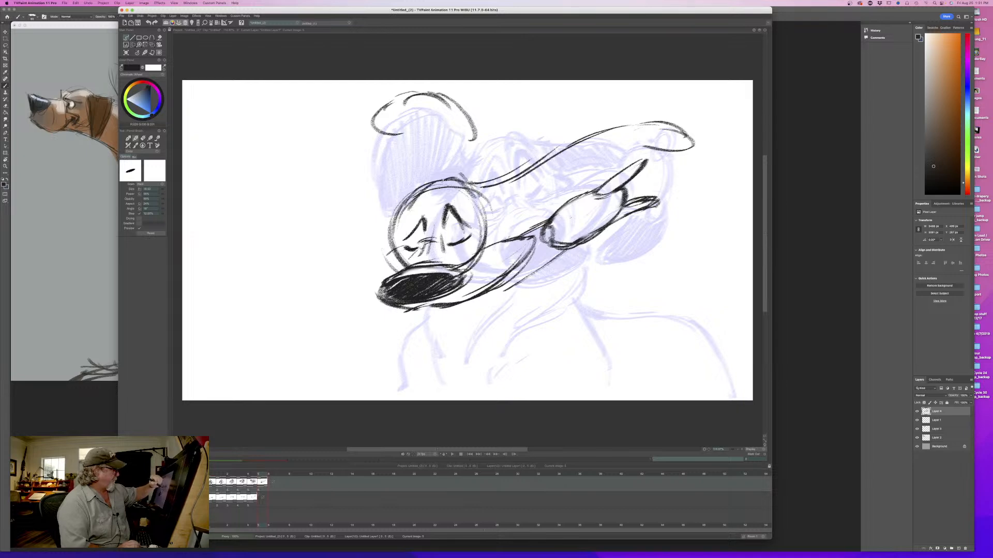
{"action": "key", "text": "Left"}
{"action": "key", "text": "Right"}
{"action": "key", "text": "Left"}
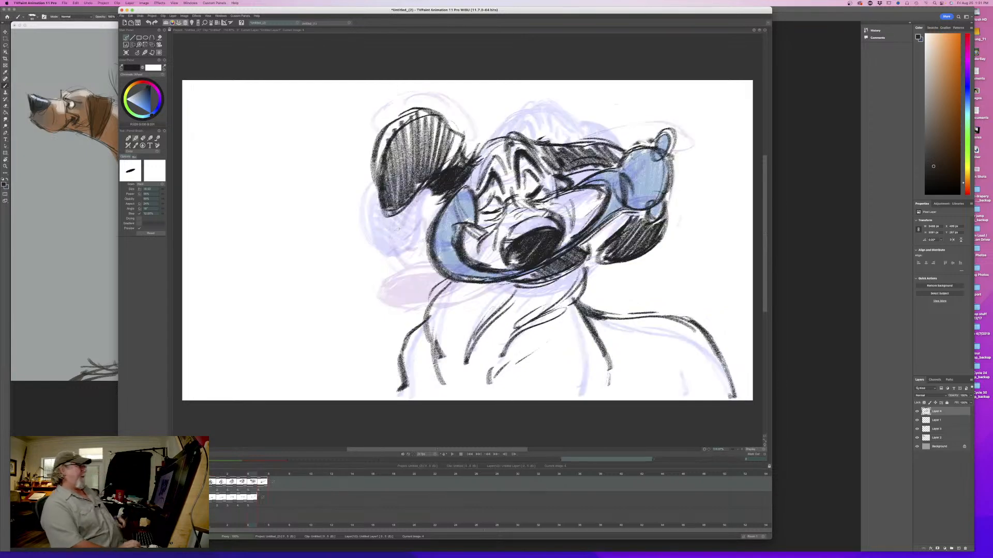
{"action": "key", "text": "Right"}
- Connect the raised ear's outer edge down to the head and strengthen its curve, flipping against the fifth drawing
{"action": "left_click_drag", "start_coordinate": [475, 132], "coordinate": [460, 175]}
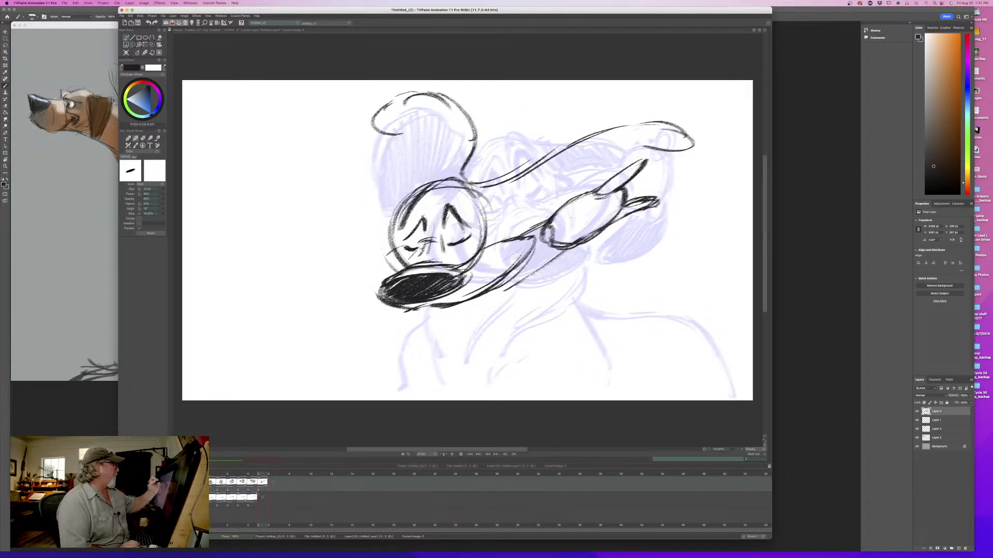
{"action": "left_click_drag", "start_coordinate": [425, 125], "coordinate": [401, 131]}
{"action": "mouse_move", "coordinate": [469, 154]}
{"action": "left_mouse_down"}
{"action": "mouse_move", "coordinate": [445, 183]}
{"action": "mouse_move", "coordinate": [474, 154]}
{"action": "mouse_move", "coordinate": [479, 131]}
{"action": "mouse_move", "coordinate": [387, 105]}
{"action": "mouse_move", "coordinate": [372, 122]}
{"action": "left_mouse_up"}
{"action": "key", "text": "Left"}
{"action": "key", "text": "Right"}
{"action": "key", "text": "Left"}
{"action": "key", "text": "Right"}
- Draw the raised ear's curled tip and inner edge down to the head, then compare its motion with the fifth drawing
{"action": "mouse_move", "coordinate": [434, 119]}
{"action": "left_mouse_down"}
{"action": "mouse_move", "coordinate": [386, 125]}
{"action": "mouse_move", "coordinate": [371, 139]}
{"action": "left_mouse_up"}
{"action": "left_click_drag", "start_coordinate": [408, 98], "coordinate": [359, 136]}
{"action": "mouse_move", "coordinate": [422, 118]}
{"action": "left_mouse_down"}
{"action": "mouse_move", "coordinate": [394, 123]}
{"action": "mouse_move", "coordinate": [454, 155]}
{"action": "mouse_move", "coordinate": [425, 181]}
{"action": "left_mouse_up"}
{"action": "left_click_drag", "start_coordinate": [455, 155], "coordinate": [417, 189]}
{"action": "left_click_drag", "start_coordinate": [450, 167], "coordinate": [415, 195]}
{"action": "key", "text": "Left"}
{"action": "key", "text": "Right"}
{"action": "key", "text": "Left"}
{"action": "key", "text": "Right"}
{"action": "key", "text": "Left"}
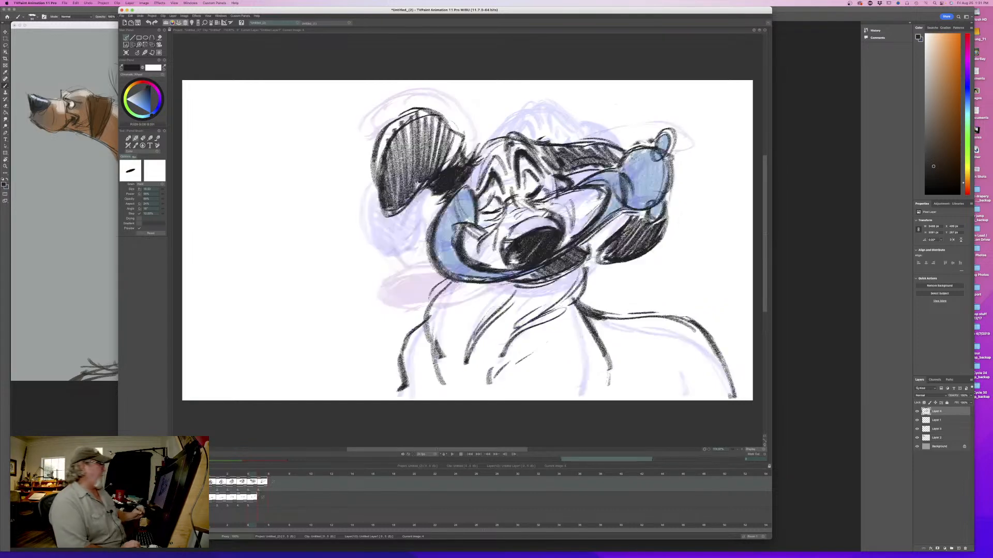
{"action": "key", "text": "Right"}
{"action": "key", "text": "Left"}
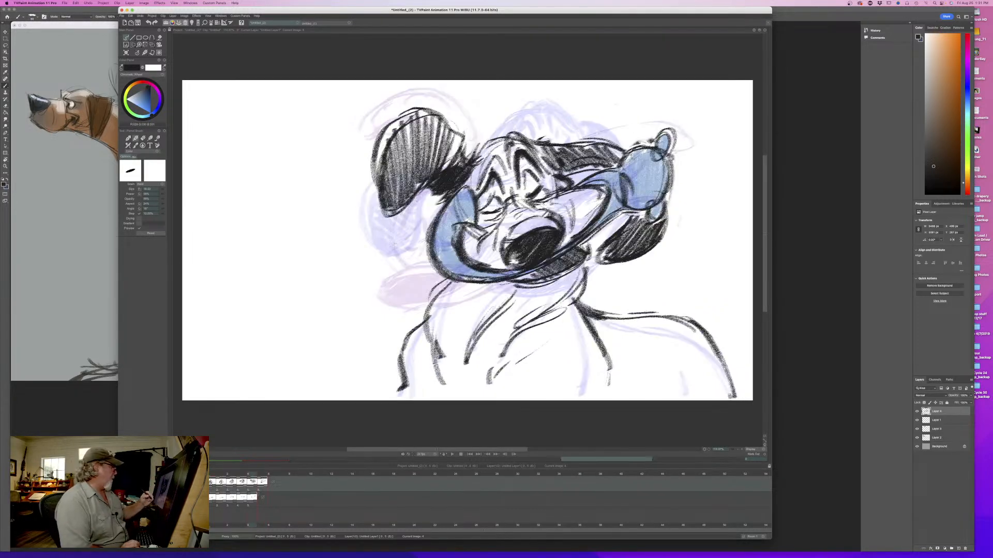
{"action": "key", "text": "Right"}
- Sketch a rounded shape beside the head and nose on the facing side, flipping between the fifth and sixth drawings
{"action": "mouse_move", "coordinate": [392, 263]}
{"action": "left_mouse_down"}
{"action": "mouse_move", "coordinate": [388, 231]}
{"action": "mouse_move", "coordinate": [361, 241]}
{"action": "left_mouse_up"}
{"action": "mouse_move", "coordinate": [387, 229]}
{"action": "left_mouse_down"}
{"action": "mouse_move", "coordinate": [353, 252]}
{"action": "mouse_move", "coordinate": [368, 288]}
{"action": "left_mouse_up"}
{"action": "left_click_drag", "start_coordinate": [359, 267], "coordinate": [372, 283]}
{"action": "key", "text": "Left"}
{"action": "key", "text": "Right"}
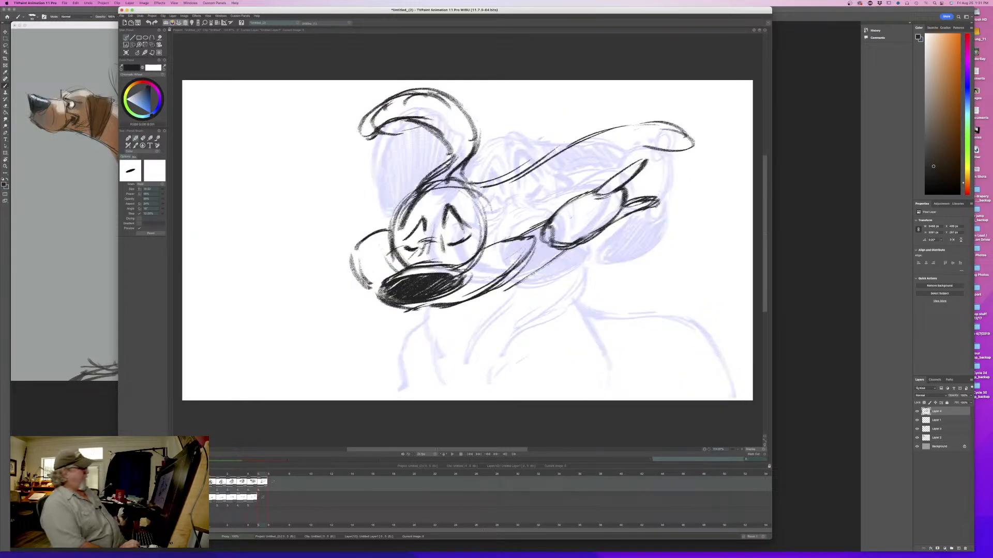
{"action": "key", "text": "Left"}
{"action": "key", "text": "Right"}
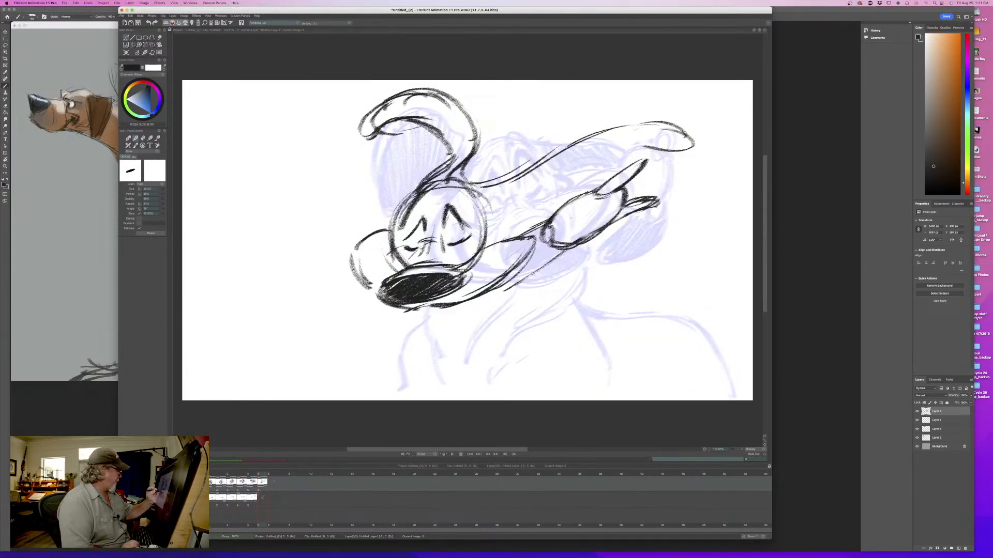
- Draw the curved lip edge around the front of the nose and darken it underneath
{"action": "mouse_move", "coordinate": [408, 253]}
{"action": "left_mouse_down"}
{"action": "mouse_move", "coordinate": [367, 263]}
{"action": "mouse_move", "coordinate": [362, 307]}
{"action": "left_mouse_up"}
{"action": "mouse_move", "coordinate": [400, 291]}
{"action": "left_mouse_down"}
{"action": "mouse_move", "coordinate": [365, 314]}
{"action": "mouse_move", "coordinate": [385, 314]}
{"action": "left_mouse_up"}
{"action": "mouse_move", "coordinate": [407, 290]}
{"action": "left_mouse_down"}
{"action": "mouse_move", "coordinate": [366, 313]}
{"action": "mouse_move", "coordinate": [387, 314]}
{"action": "left_mouse_up"}
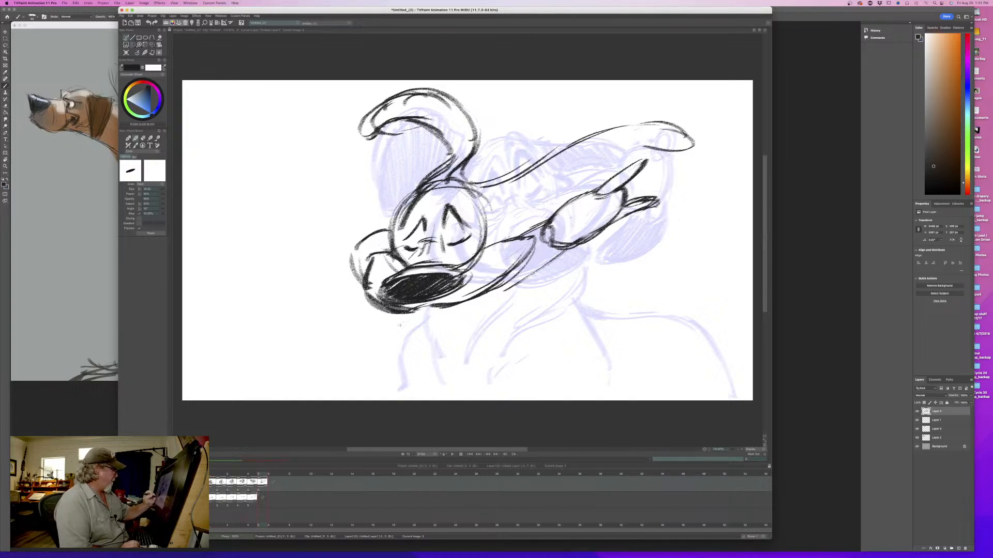
{"action": "key", "text": "Left"}
{"action": "key", "text": "Right"}
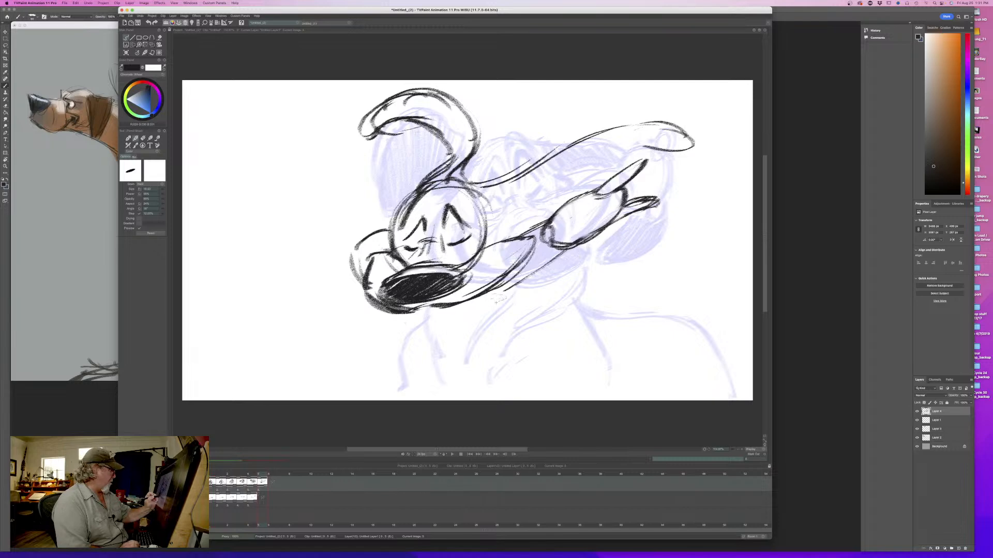
- Sketch the lower jaw's curve beneath the muzzle and check it against the fifth drawing
{"action": "left_click_drag", "start_coordinate": [501, 300], "coordinate": [473, 310]}
{"action": "mouse_move", "coordinate": [466, 321]}
{"action": "left_mouse_down"}
{"action": "mouse_move", "coordinate": [406, 323]}
{"action": "mouse_move", "coordinate": [420, 317]}
{"action": "left_mouse_up"}
{"action": "key", "text": "Left"}
{"action": "key", "text": "Right"}
{"action": "key", "text": "Left"}
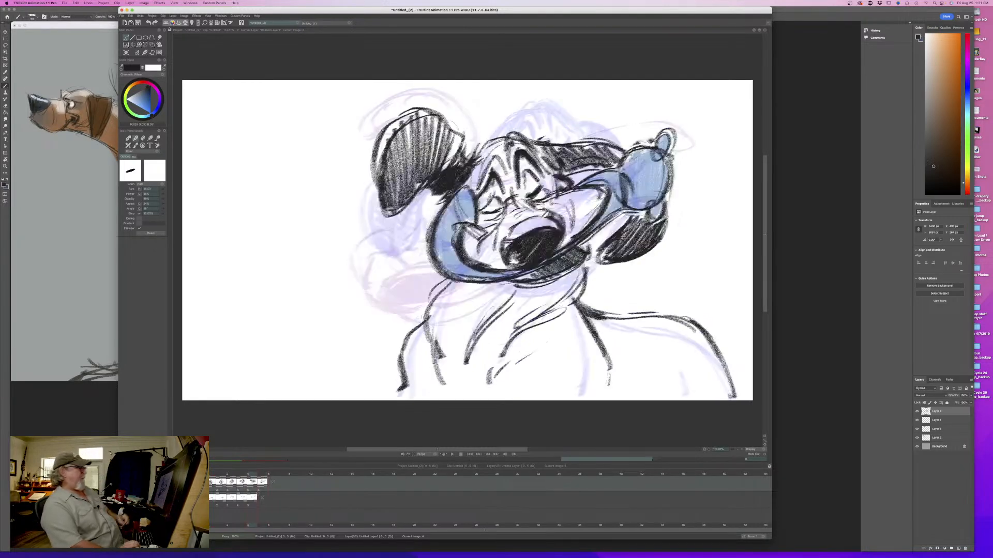
{"action": "key", "text": "Right"}
- Darken the held object's lower edge down into the jaw and flip between the fifth and sixth drawings
{"action": "mouse_move", "coordinate": [527, 259]}
{"action": "left_mouse_down"}
{"action": "mouse_move", "coordinate": [489, 291]}
{"action": "mouse_move", "coordinate": [568, 251]}
{"action": "left_mouse_up"}
{"action": "mouse_move", "coordinate": [566, 253]}
{"action": "left_mouse_down"}
{"action": "mouse_move", "coordinate": [446, 314]}
{"action": "mouse_move", "coordinate": [408, 314]}
{"action": "mouse_move", "coordinate": [463, 313]}
{"action": "left_mouse_up"}
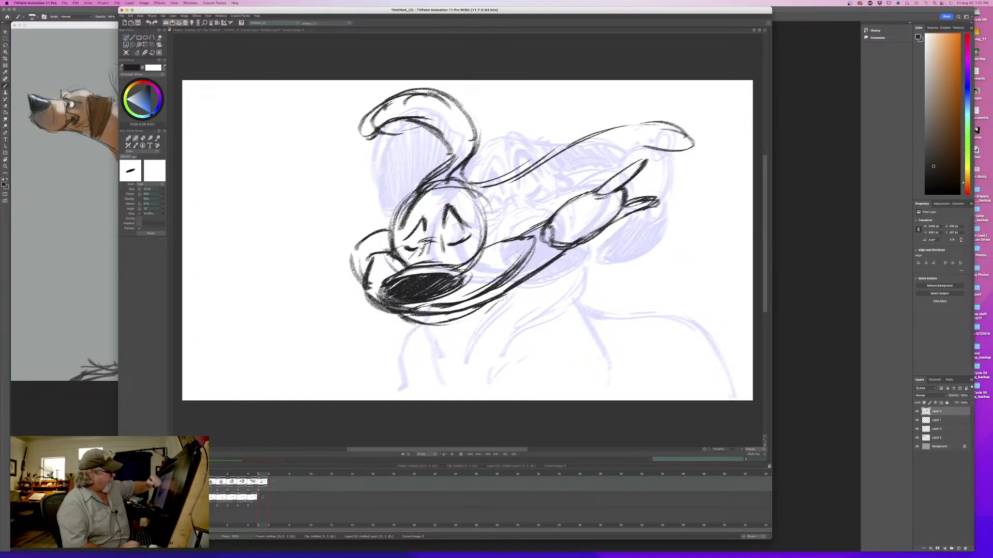
{"action": "key", "text": "Left"}
{"action": "key", "text": "Right"}
{"action": "key", "text": "Left"}
{"action": "key", "text": "Right"}
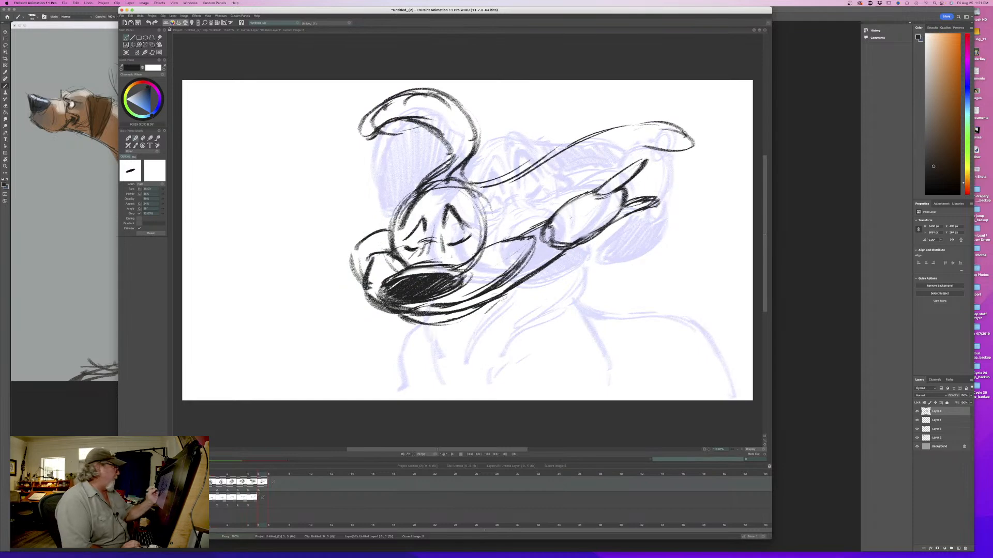
- Add small crease strokes around the inner corner of the closed eye nearest the ear, checking against the fifth drawing
{"action": "mouse_move", "coordinate": [451, 234]}
{"action": "left_mouse_down"}
{"action": "mouse_move", "coordinate": [474, 223]}
{"action": "mouse_move", "coordinate": [450, 238]}
{"action": "mouse_move", "coordinate": [470, 249]}
{"action": "mouse_move", "coordinate": [446, 238]}
{"action": "left_mouse_up"}
{"action": "key", "text": "Left"}
{"action": "key", "text": "Right"}
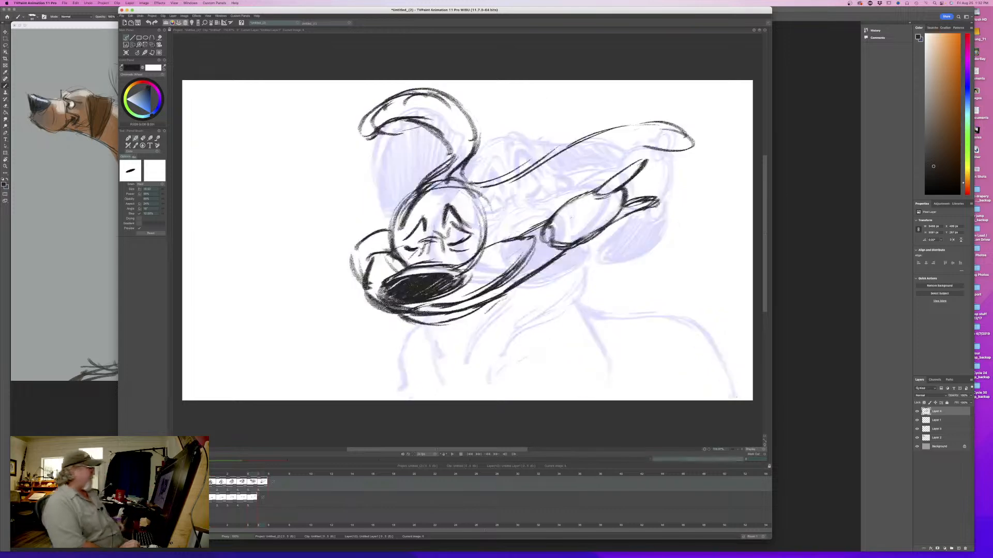
{"action": "key", "text": "Left"}
{"action": "key", "text": "Right"}
- Draw the brow contours above both closed eyes, flipping against the fifth drawing to check the expression
{"action": "mouse_move", "coordinate": [436, 197]}
{"action": "left_mouse_down"}
{"action": "mouse_move", "coordinate": [445, 224]}
{"action": "mouse_move", "coordinate": [476, 227]}
{"action": "left_mouse_up"}
{"action": "left_click_drag", "start_coordinate": [431, 200], "coordinate": [436, 215]}
{"action": "mouse_move", "coordinate": [428, 204]}
{"action": "left_mouse_down"}
{"action": "mouse_move", "coordinate": [410, 227]}
{"action": "mouse_move", "coordinate": [419, 211]}
{"action": "left_mouse_up"}
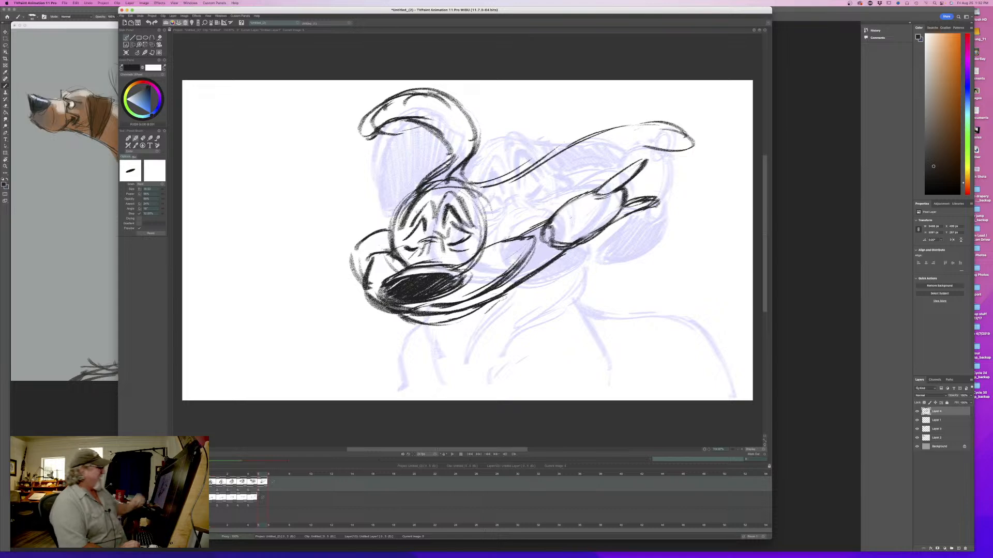
{"action": "key", "text": "Left"}
{"action": "key", "text": "Right"}
{"action": "key", "text": "Left"}
{"action": "key", "text": "Right"}
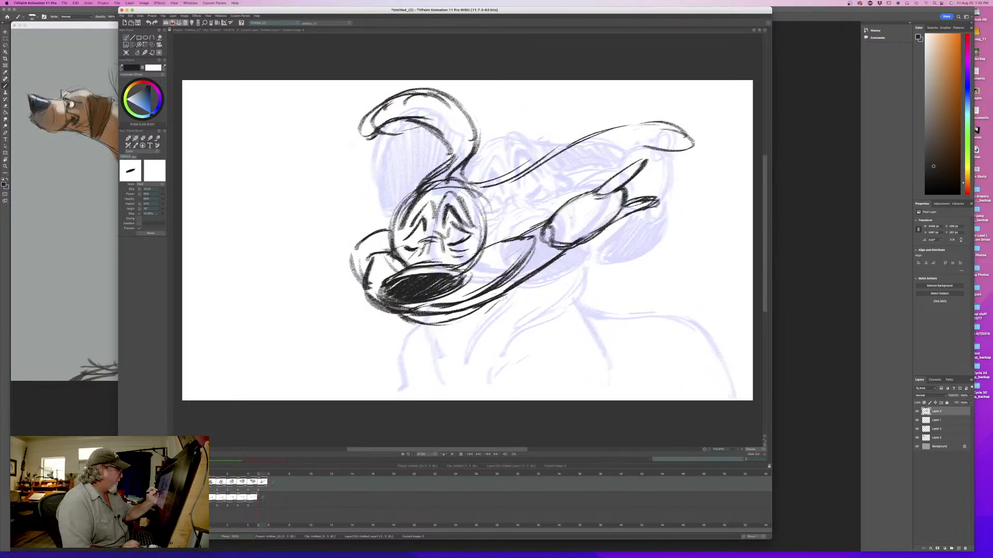
{"action": "key", "text": "Left"}
{"action": "key", "text": "Right"}
- Add a curved contour stroke inside the inner end of the held object's oval and compare with the fifth drawing
{"action": "left_click_drag", "start_coordinate": [563, 225], "coordinate": [556, 247]}
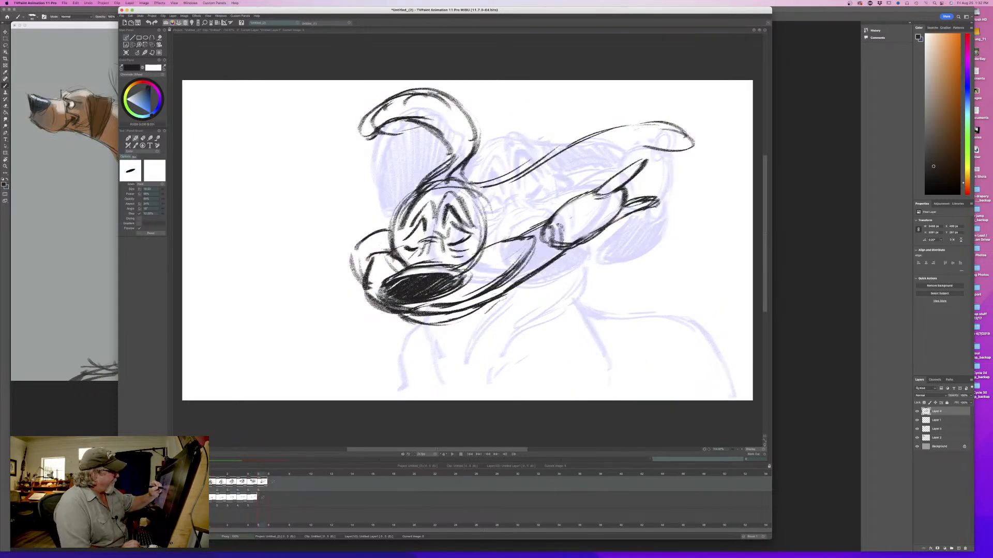
{"action": "key", "text": "Left"}
{"action": "key", "text": "Right"}
{"action": "key", "text": "Left"}
{"action": "key", "text": "Right"}
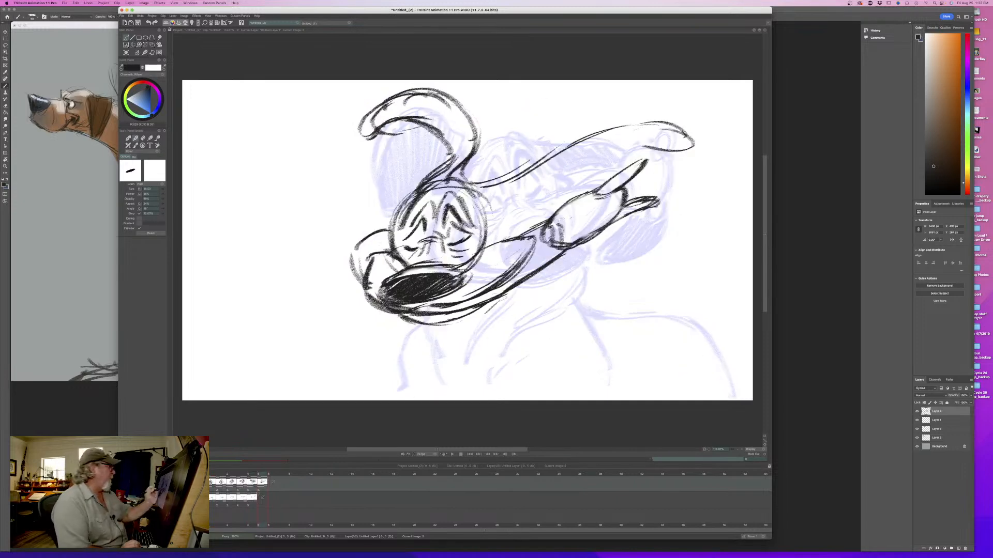
- Add a short dark cheek crease behind the closed eye and shade the lower jaw beneath the muzzle
{"action": "left_click_drag", "start_coordinate": [479, 214], "coordinate": [498, 240]}
{"action": "key", "text": "Left"}
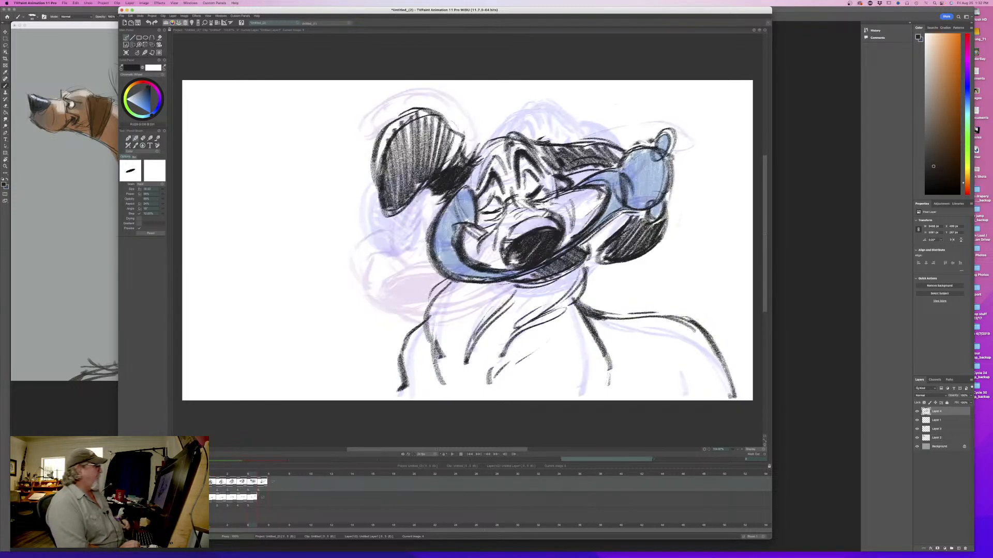
{"action": "key", "text": "Right"}
{"action": "key", "text": "Left"}
{"action": "key", "text": "Right"}
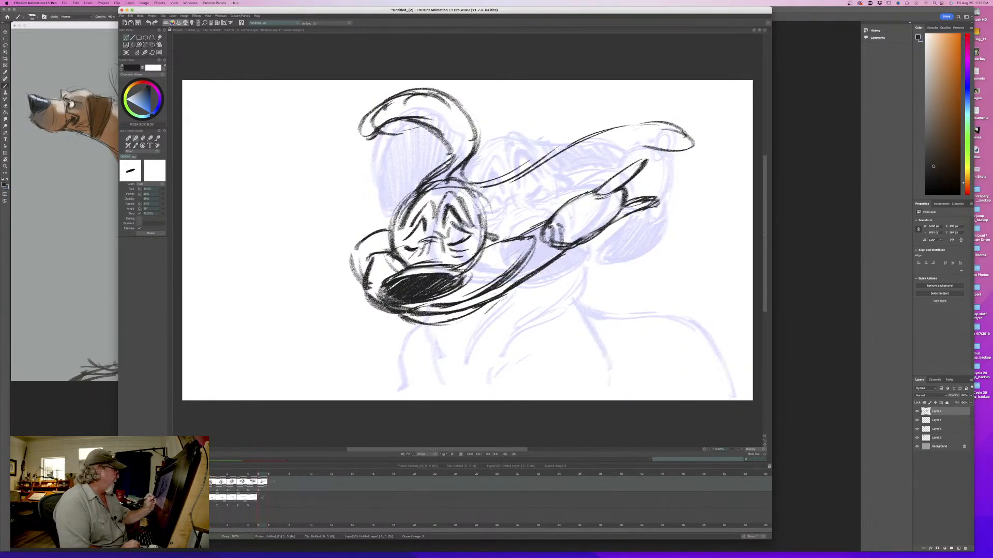
{"action": "mouse_move", "coordinate": [408, 318]}
{"action": "left_mouse_down"}
{"action": "mouse_move", "coordinate": [433, 322]}
{"action": "mouse_move", "coordinate": [489, 302]}
{"action": "left_mouse_up"}
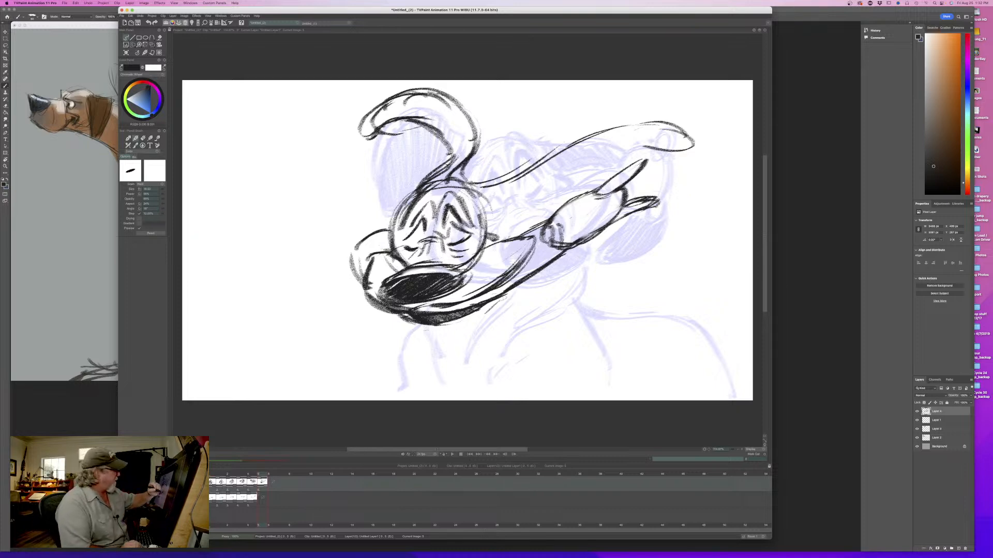
- Add a cheek stroke behind the nose and erase the construction lines crossing the muzzle and cheek
{"action": "mouse_move", "coordinate": [478, 262]}
{"action": "left_mouse_down"}
{"action": "mouse_move", "coordinate": [477, 289]}
{"action": "mouse_move", "coordinate": [482, 250]}
{"action": "mouse_move", "coordinate": [458, 257]}
{"action": "mouse_move", "coordinate": [474, 257]}
{"action": "mouse_move", "coordinate": [477, 275]}
{"action": "left_mouse_up"}
{"action": "key", "text": "e"}
{"action": "key", "text": "Left"}
{"action": "key", "text": "Right"}
{"action": "key", "text": "b"}
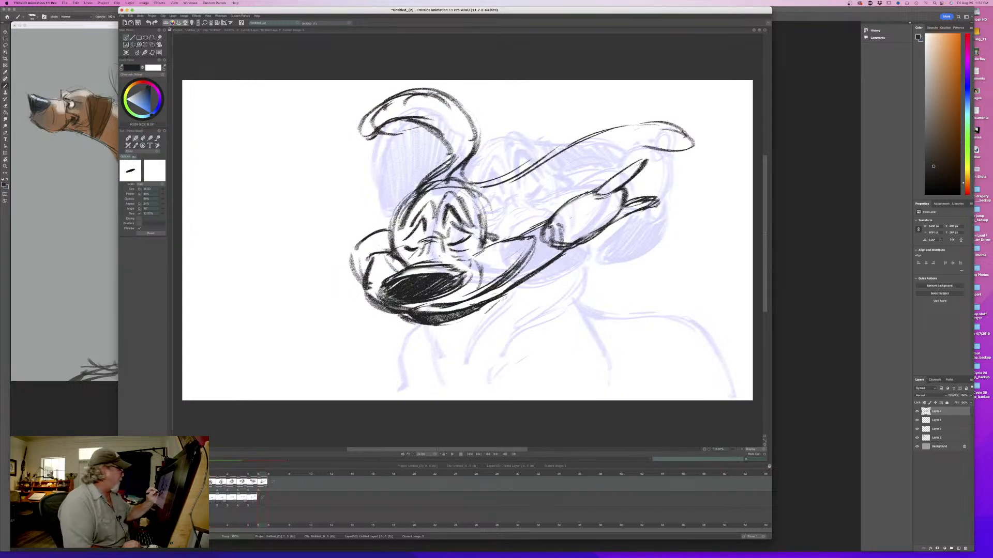
- Draw wrinkle strokes on the muzzle's bridge above the nose, flipping between the fifth and sixth drawings
{"action": "left_click_drag", "start_coordinate": [421, 253], "coordinate": [439, 258]}
{"action": "mouse_move", "coordinate": [421, 258]}
{"action": "left_mouse_down"}
{"action": "mouse_move", "coordinate": [453, 263]}
{"action": "mouse_move", "coordinate": [420, 267]}
{"action": "left_mouse_up"}
{"action": "key", "text": "Left"}
{"action": "key", "text": "Right"}
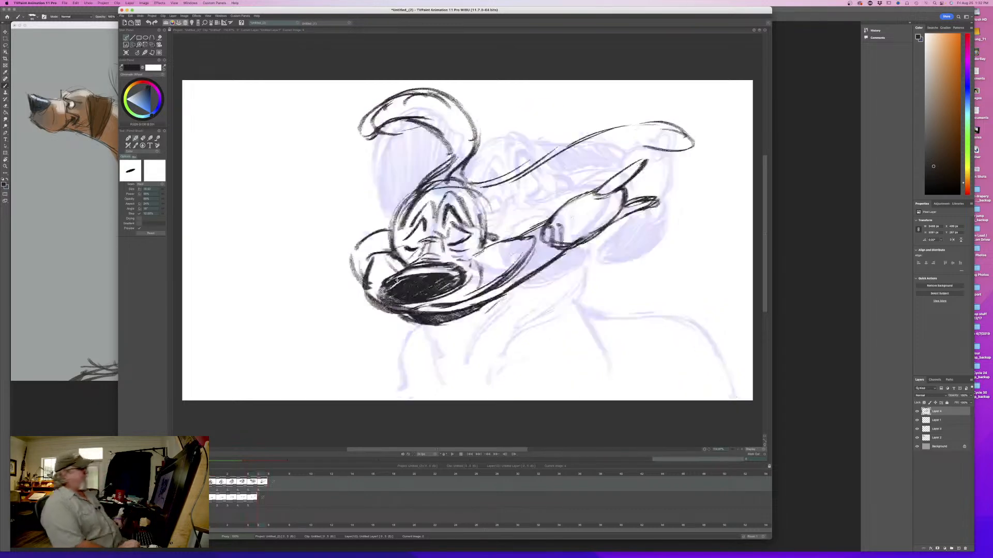
{"action": "key", "text": "Left"}
{"action": "key", "text": "Right"}
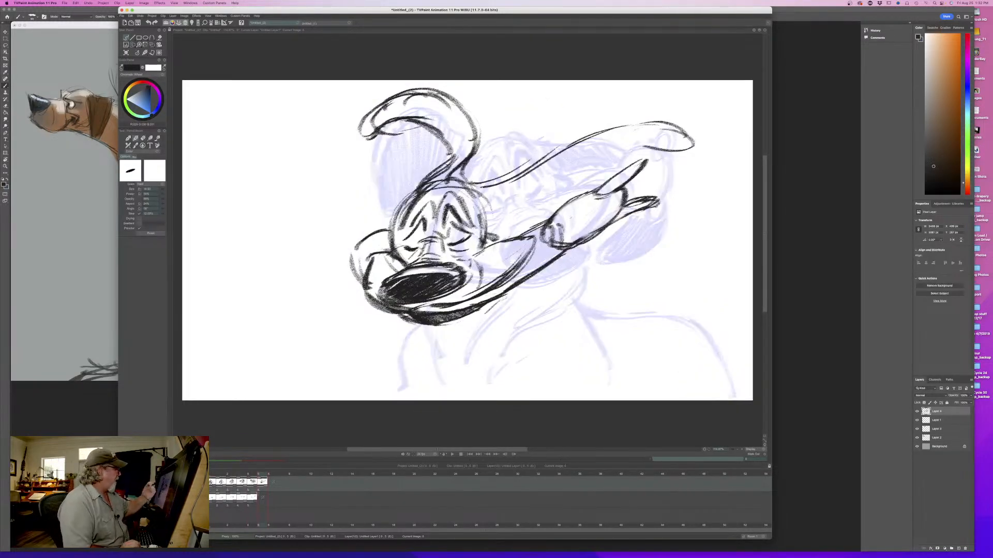
{"action": "key", "text": "Left"}
{"action": "key", "text": "Right"}
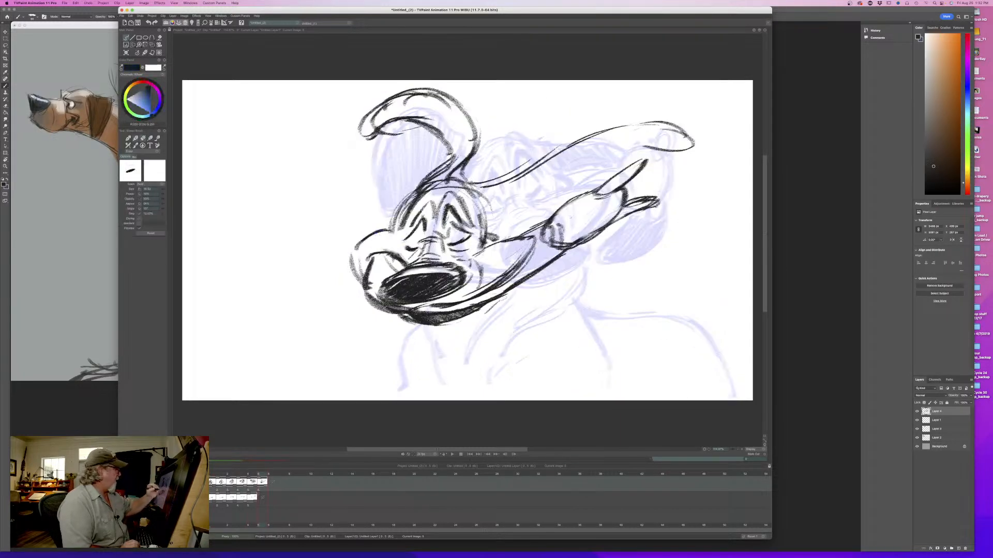
- Darken and extend the rounded shape beside the nose, and draw the front neck line below the jaw
{"action": "mouse_move", "coordinate": [406, 240]}
{"action": "left_mouse_down"}
{"action": "mouse_move", "coordinate": [396, 258]}
{"action": "mouse_move", "coordinate": [364, 231]}
{"action": "mouse_move", "coordinate": [343, 267]}
{"action": "mouse_move", "coordinate": [368, 291]}
{"action": "left_mouse_up"}
{"action": "mouse_move", "coordinate": [345, 257]}
{"action": "left_mouse_down"}
{"action": "mouse_move", "coordinate": [364, 291]}
{"action": "mouse_move", "coordinate": [451, 368]}
{"action": "left_mouse_up"}
{"action": "key", "text": "Left"}
{"action": "key", "text": "Right"}
{"action": "key", "text": "Left"}
{"action": "key", "text": "Right"}
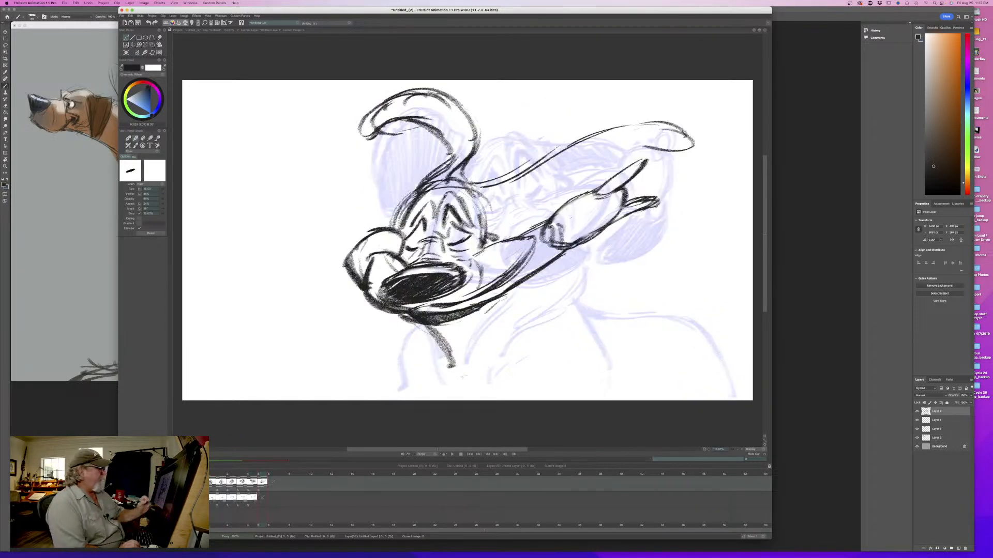
- Draw the neck's folds and back line below the held object, comparing them with the fifth drawing
{"action": "mouse_move", "coordinate": [569, 251]}
{"action": "left_mouse_down"}
{"action": "mouse_move", "coordinate": [584, 284]}
{"action": "mouse_move", "coordinate": [504, 309]}
{"action": "left_mouse_up"}
{"action": "left_click_drag", "start_coordinate": [506, 309], "coordinate": [464, 365]}
{"action": "left_click_drag", "start_coordinate": [577, 300], "coordinate": [497, 366]}
{"action": "key", "text": "Left"}
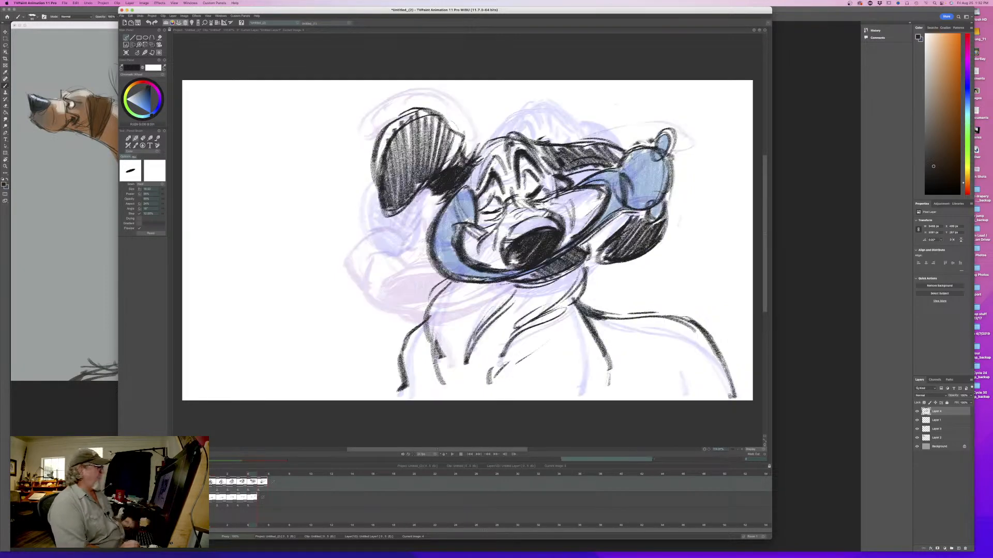
{"action": "key", "text": "Right"}
{"action": "key", "text": "Left"}
{"action": "key", "text": "Right"}
{"action": "key", "text": "Left"}
{"action": "key", "text": "Right"}
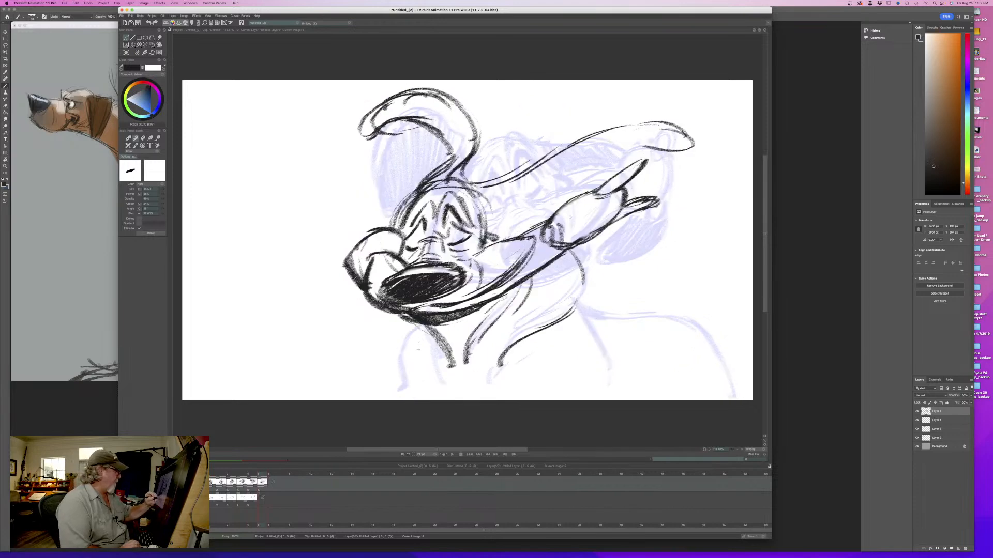
- Draw the chest line below the jaw and the shoulder line at the neck's base, checking against the fifth drawing
{"action": "left_click_drag", "start_coordinate": [429, 329], "coordinate": [401, 384]}
{"action": "key", "text": "Left"}
{"action": "key", "text": "Right"}
{"action": "left_click_drag", "start_coordinate": [579, 292], "coordinate": [597, 351]}
{"action": "key", "text": "Left"}
{"action": "key", "text": "Right"}
- Draw the back's arched contour down to the rump and add an inner body line beside it
{"action": "mouse_move", "coordinate": [584, 291]}
{"action": "left_mouse_down"}
{"action": "mouse_move", "coordinate": [639, 296]}
{"action": "mouse_move", "coordinate": [721, 367]}
{"action": "mouse_move", "coordinate": [726, 384]}
{"action": "mouse_move", "coordinate": [675, 294]}
{"action": "left_mouse_up"}
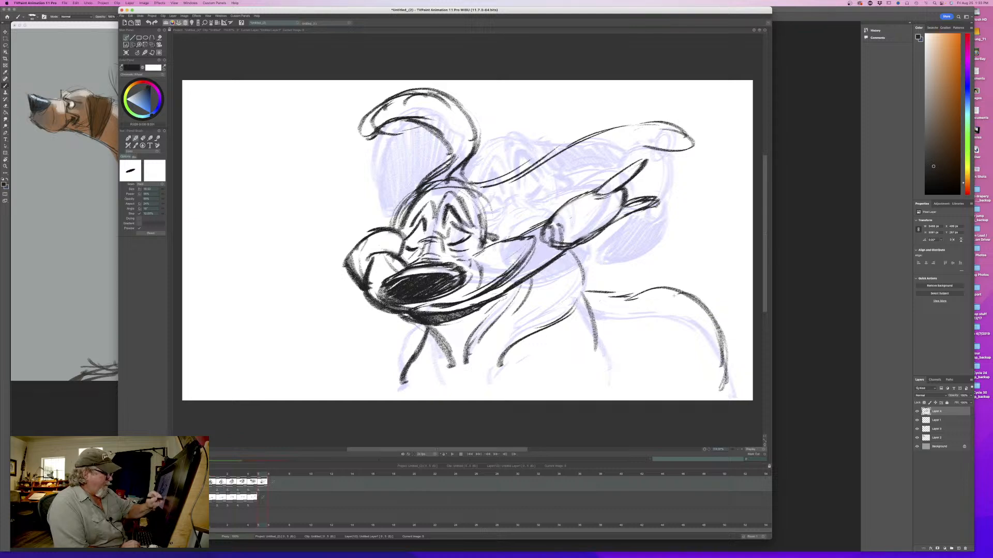
{"action": "left_click_drag", "start_coordinate": [694, 343], "coordinate": [687, 387]}
{"action": "key", "text": "Left"}
{"action": "key", "text": "Right"}
{"action": "key", "text": "Left"}
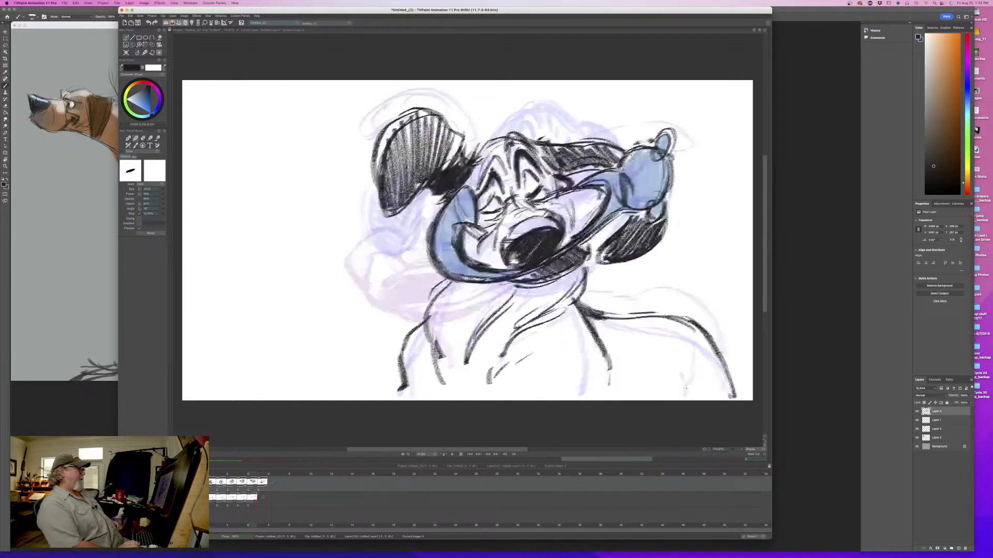
{"action": "key", "text": "Right"}
- Draw the trailing ear's lower edge and inner folds back to the cheek, flipping against the fifth drawing
{"action": "left_click_drag", "start_coordinate": [664, 140], "coordinate": [516, 179]}
{"action": "left_click_drag", "start_coordinate": [618, 145], "coordinate": [574, 179]}
{"action": "mouse_move", "coordinate": [611, 147]}
{"action": "left_mouse_down"}
{"action": "mouse_move", "coordinate": [545, 204]}
{"action": "mouse_move", "coordinate": [493, 214]}
{"action": "left_mouse_up"}
{"action": "mouse_move", "coordinate": [539, 212]}
{"action": "left_mouse_down"}
{"action": "mouse_move", "coordinate": [490, 217]}
{"action": "mouse_move", "coordinate": [489, 226]}
{"action": "left_mouse_up"}
{"action": "left_click_drag", "start_coordinate": [496, 225], "coordinate": [493, 226]}
{"action": "key", "text": "Left"}
{"action": "key", "text": "Right"}
{"action": "key", "text": "Left"}
{"action": "key", "text": "Right"}
- Add a dark accent under the trailing ear's base and compare the ear with the fifth drawing
{"action": "mouse_move", "coordinate": [501, 224]}
{"action": "left_mouse_down"}
{"action": "mouse_move", "coordinate": [494, 231]}
{"action": "mouse_move", "coordinate": [503, 232]}
{"action": "left_mouse_up"}
{"action": "key", "text": "Left"}
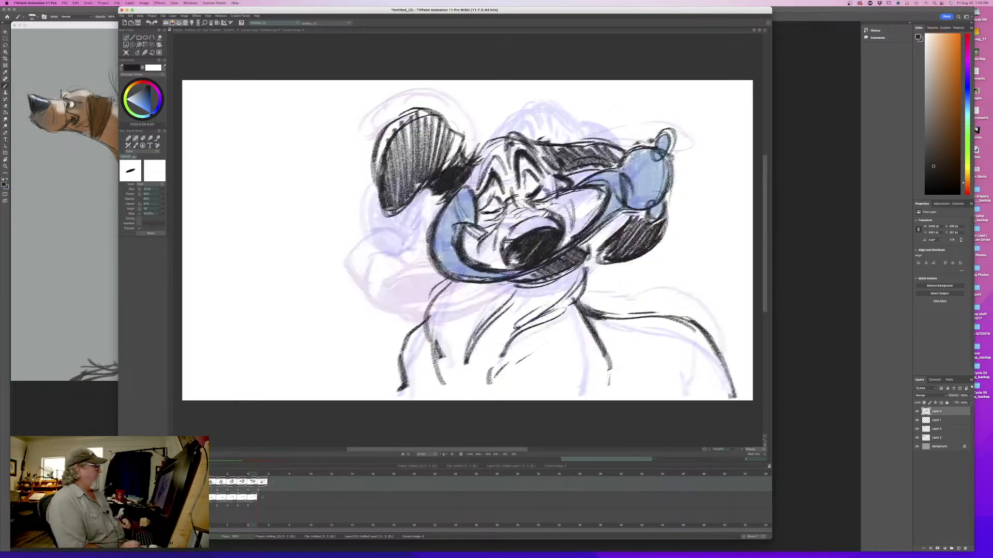
{"action": "key", "text": "Right"}
{"action": "key", "text": "Left"}
{"action": "key", "text": "Right"}
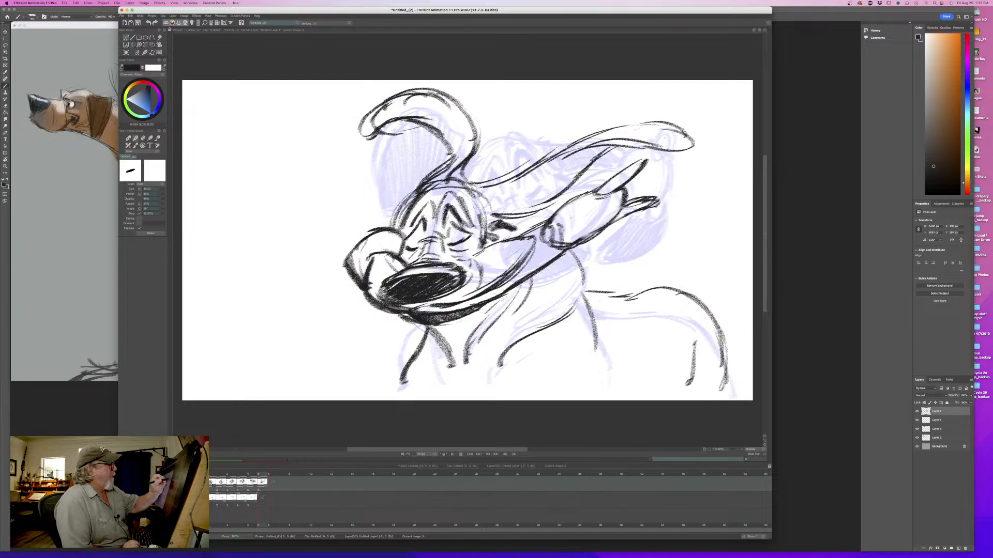
- Shade the trailing ear's tip and base and fill the raised ear with dark hatching
{"action": "left_click_drag", "start_coordinate": [696, 135], "coordinate": [592, 143]}
{"action": "mouse_move", "coordinate": [264, 474]}
{"action": "left_mouse_down"}
{"action": "mouse_move", "coordinate": [209, 475]}
{"action": "mouse_move", "coordinate": [266, 475]}
{"action": "left_mouse_up"}
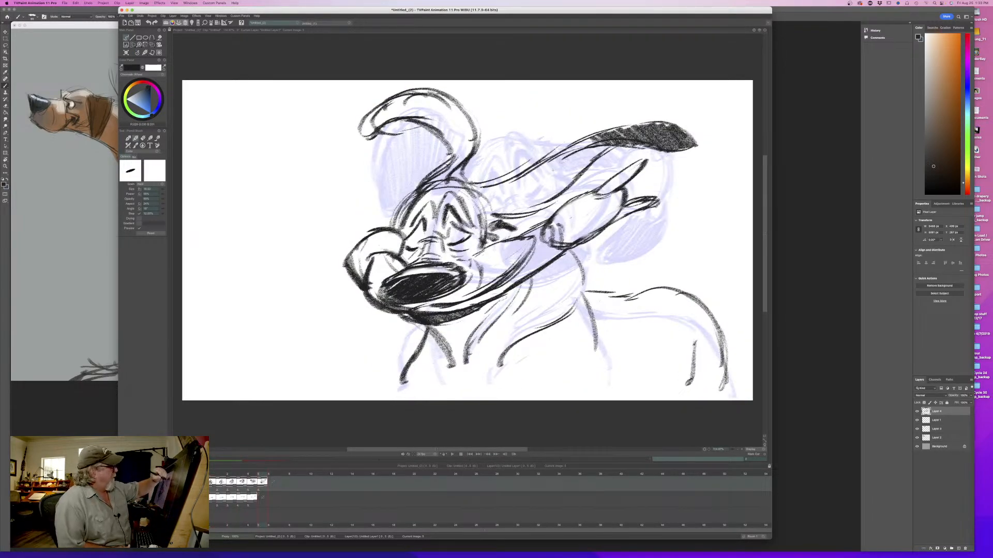
{"action": "left_click_drag", "start_coordinate": [595, 136], "coordinate": [493, 211]}
{"action": "mouse_move", "coordinate": [560, 151]}
{"action": "left_mouse_down"}
{"action": "mouse_move", "coordinate": [555, 166]}
{"action": "mouse_move", "coordinate": [475, 213]}
{"action": "left_mouse_up"}
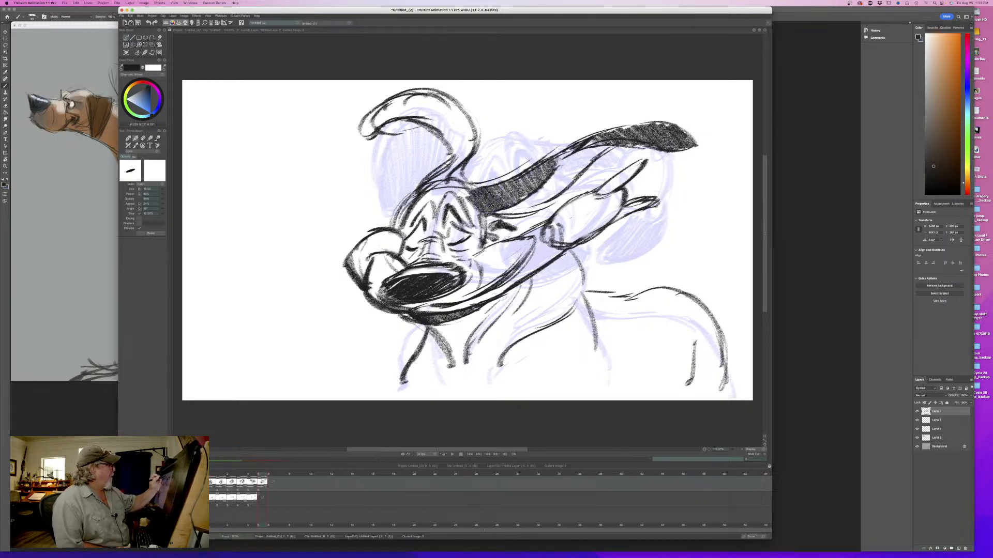
{"action": "mouse_move", "coordinate": [473, 155]}
{"action": "left_mouse_down"}
{"action": "mouse_move", "coordinate": [463, 112]}
{"action": "mouse_move", "coordinate": [465, 130]}
{"action": "mouse_move", "coordinate": [414, 96]}
{"action": "mouse_move", "coordinate": [374, 119]}
{"action": "mouse_move", "coordinate": [362, 134]}
{"action": "mouse_move", "coordinate": [455, 175]}
{"action": "mouse_move", "coordinate": [419, 186]}
{"action": "mouse_move", "coordinate": [429, 201]}
{"action": "mouse_move", "coordinate": [409, 216]}
{"action": "left_mouse_up"}
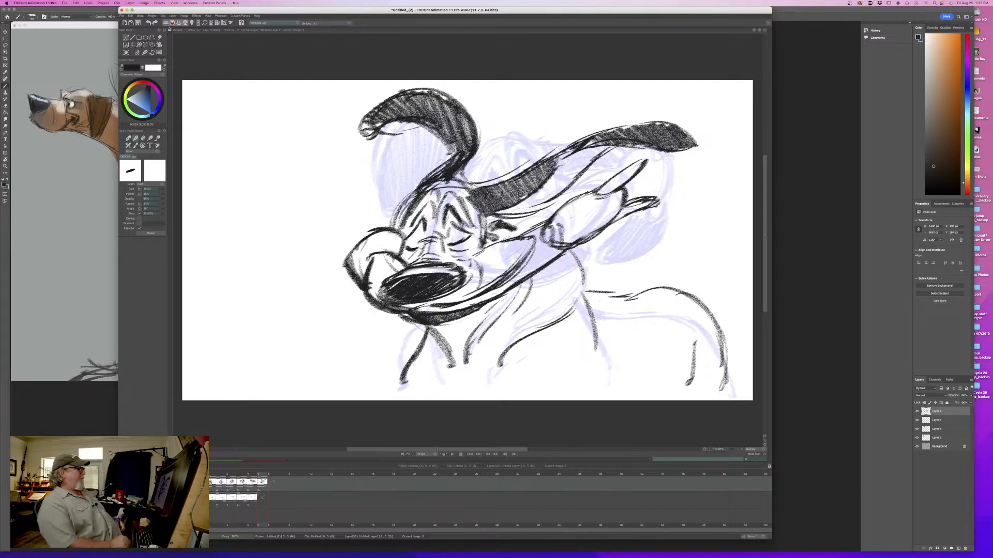
- Reinforce the sixth drawing's cheek line and darken the base of the trailing ear along the top of the head
{"action": "left_click_drag", "start_coordinate": [482, 252], "coordinate": [535, 237]}
{"action": "left_click_drag", "start_coordinate": [535, 238], "coordinate": [503, 273]}
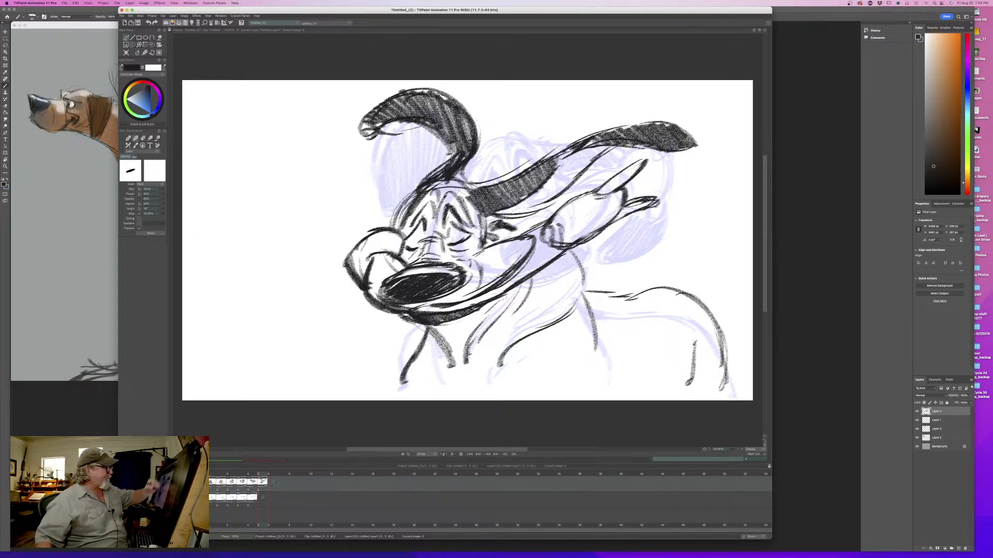
{"action": "left_click_drag", "start_coordinate": [569, 149], "coordinate": [502, 213]}
{"action": "left_click_drag", "start_coordinate": [516, 182], "coordinate": [482, 216]}
{"action": "mouse_move", "coordinate": [489, 186]}
{"action": "left_mouse_down"}
{"action": "mouse_move", "coordinate": [475, 204]}
{"action": "mouse_move", "coordinate": [486, 223]}
{"action": "mouse_move", "coordinate": [454, 197]}
{"action": "mouse_move", "coordinate": [449, 204]}
{"action": "left_mouse_up"}
{"action": "left_click_drag", "start_coordinate": [457, 177], "coordinate": [435, 188]}
{"action": "left_click_drag", "start_coordinate": [438, 178], "coordinate": [410, 206]}
{"action": "left_click_drag", "start_coordinate": [417, 188], "coordinate": [393, 223]}
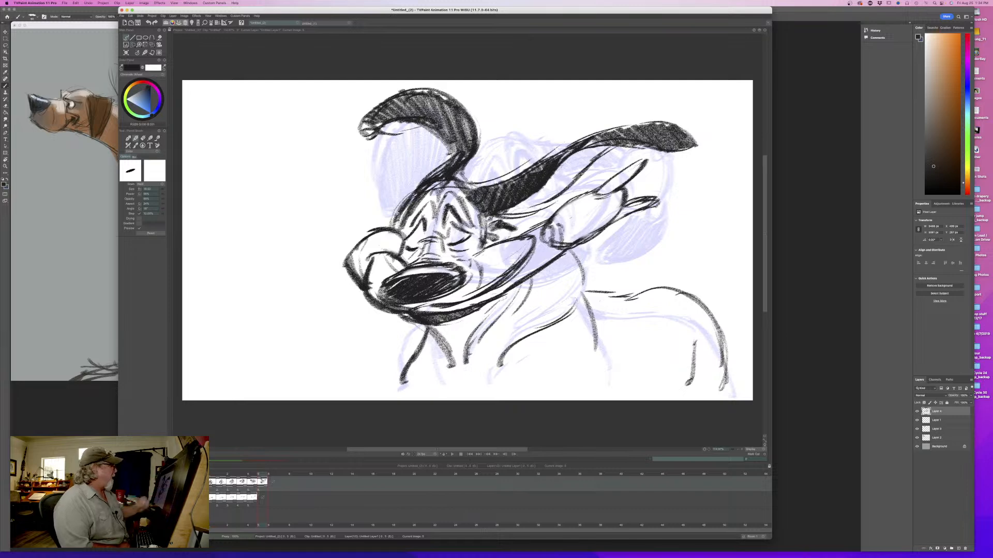
- Compare the sixth drawing with the fifth and strengthen the lines along the muzzle and cheek
{"action": "key", "text": "Left"}
{"action": "key", "text": "Right"}
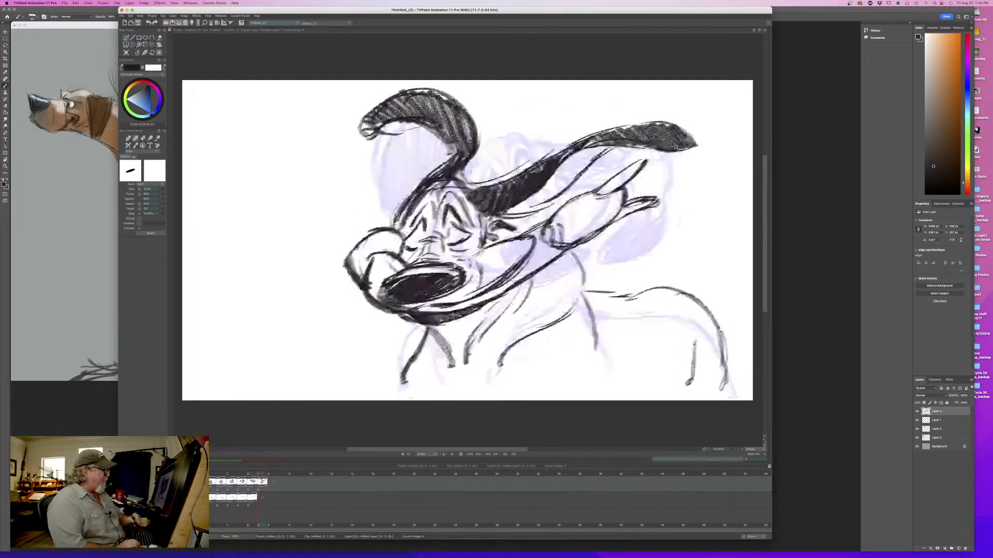
{"action": "key", "text": "Left"}
{"action": "key", "text": "Right"}
{"action": "left_click_drag", "start_coordinate": [448, 275], "coordinate": [468, 260]}
{"action": "mouse_move", "coordinate": [451, 254]}
{"action": "left_mouse_down"}
{"action": "mouse_move", "coordinate": [483, 274]}
{"action": "mouse_move", "coordinate": [531, 238]}
{"action": "left_mouse_up"}
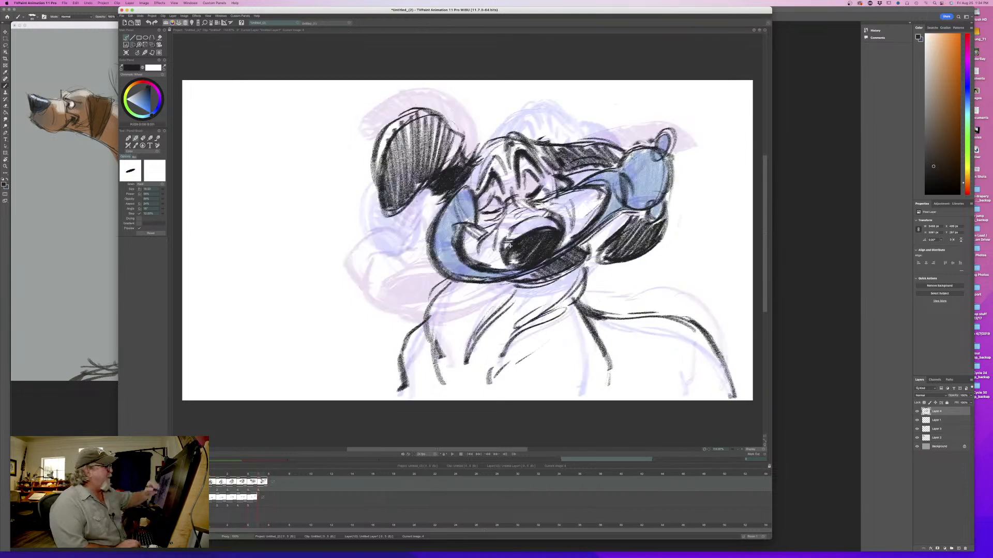
- Thicken the trailing jowl's upper flap and edge, clean up the marks inside its base, and touch up the far eye
{"action": "left_click_drag", "start_coordinate": [630, 180], "coordinate": [649, 157]}
{"action": "mouse_move", "coordinate": [646, 157]}
{"action": "left_mouse_down"}
{"action": "mouse_move", "coordinate": [608, 183]}
{"action": "mouse_move", "coordinate": [662, 192]}
{"action": "mouse_move", "coordinate": [593, 235]}
{"action": "left_mouse_up"}
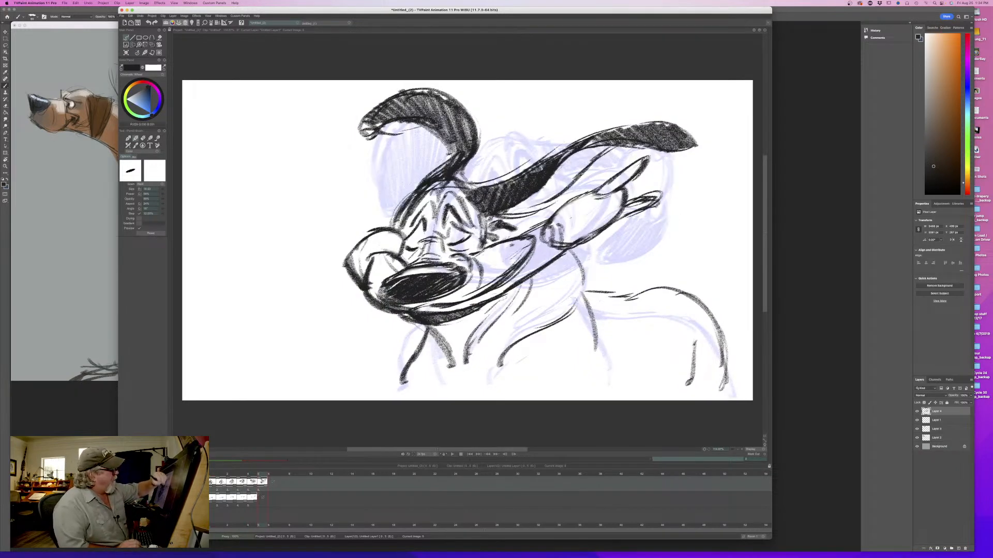
{"action": "left_click_drag", "start_coordinate": [613, 188], "coordinate": [590, 204]}
{"action": "mouse_move", "coordinate": [609, 196]}
{"action": "left_mouse_down"}
{"action": "mouse_move", "coordinate": [553, 221]}
{"action": "mouse_move", "coordinate": [584, 235]}
{"action": "mouse_move", "coordinate": [543, 243]}
{"action": "mouse_move", "coordinate": [555, 245]}
{"action": "mouse_move", "coordinate": [559, 237]}
{"action": "mouse_move", "coordinate": [530, 231]}
{"action": "mouse_move", "coordinate": [509, 238]}
{"action": "mouse_move", "coordinate": [518, 240]}
{"action": "left_mouse_up"}
{"action": "key", "text": "e"}
{"action": "key", "text": "p"}
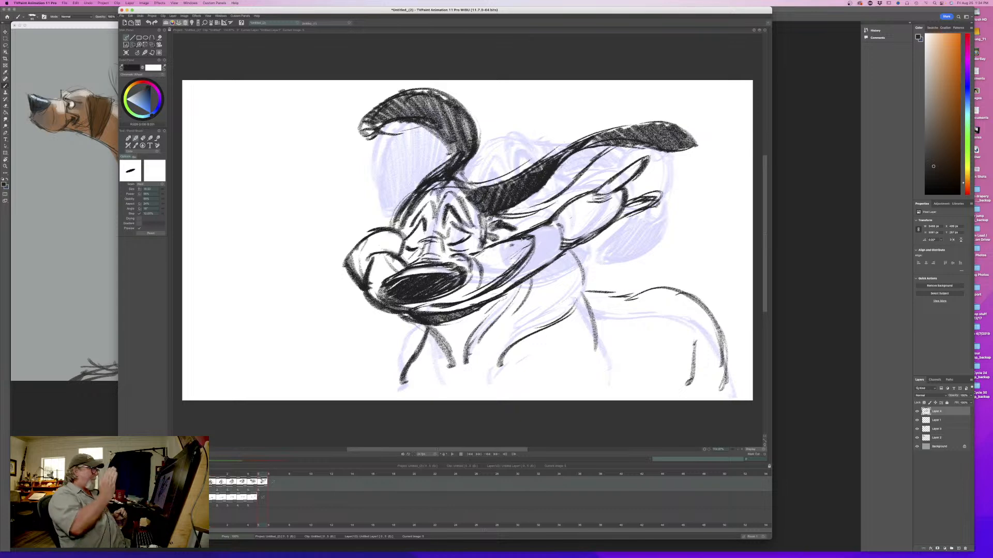
{"action": "left_click_drag", "start_coordinate": [423, 232], "coordinate": [405, 241]}
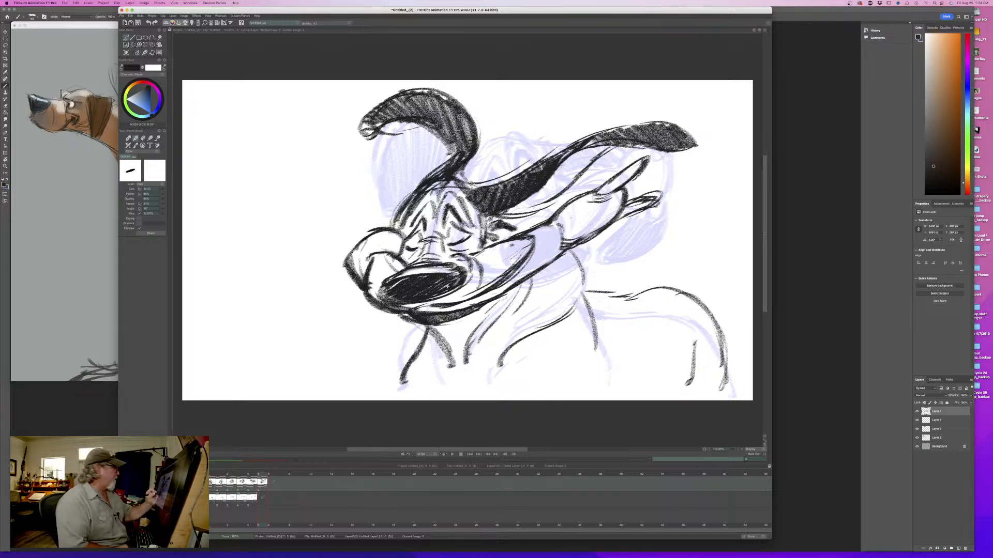
- Flip between the fifth and sixth drawings to check the motion, and move on to a blank seventh drawing
{"action": "key", "text": "Left"}
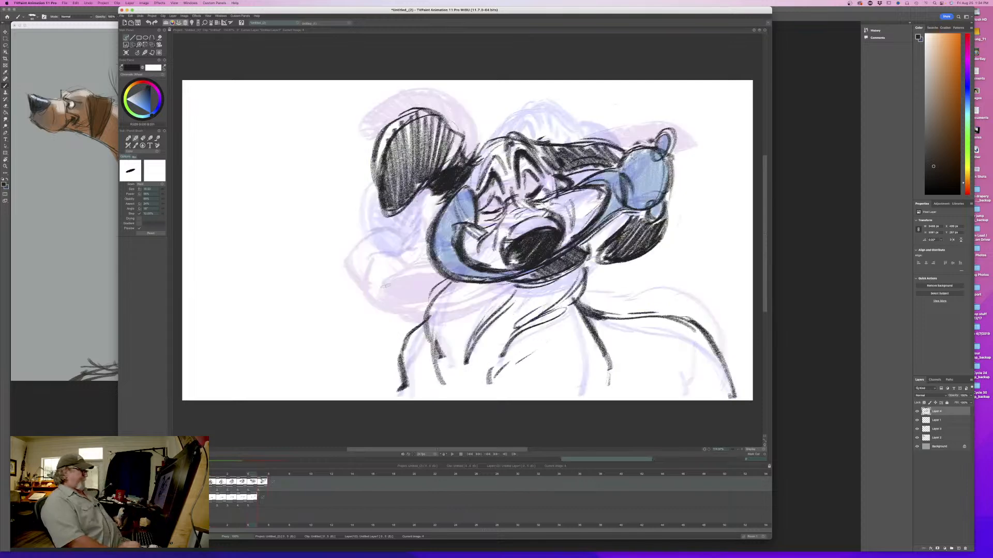
{"action": "key", "text": "Right"}
{"action": "key", "text": "Left"}
{"action": "key", "text": "Right"}
{"action": "key", "text": "Left"}
{"action": "key", "text": "Right"}
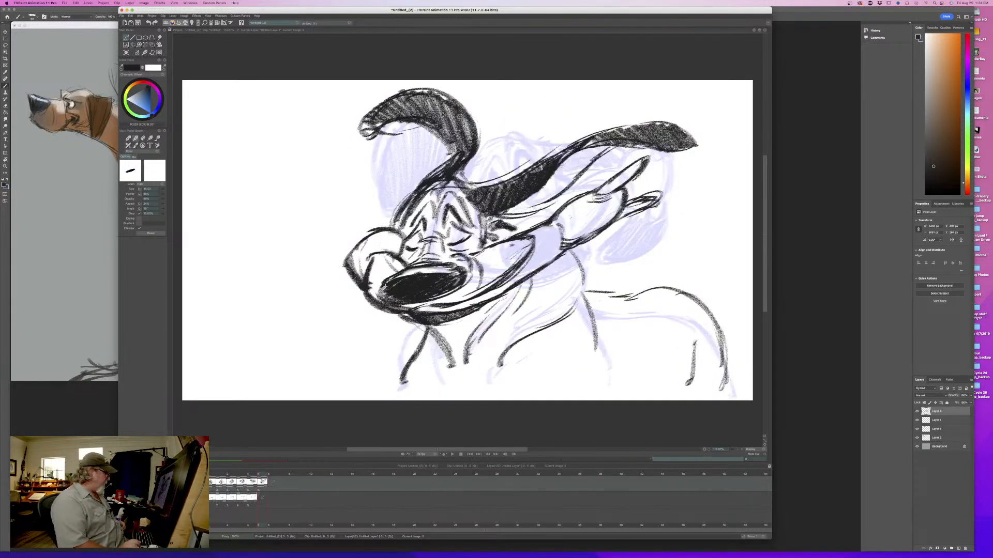
{"action": "key", "text": "Right"}
{"action": "left_click", "coordinate": [126, 53]}
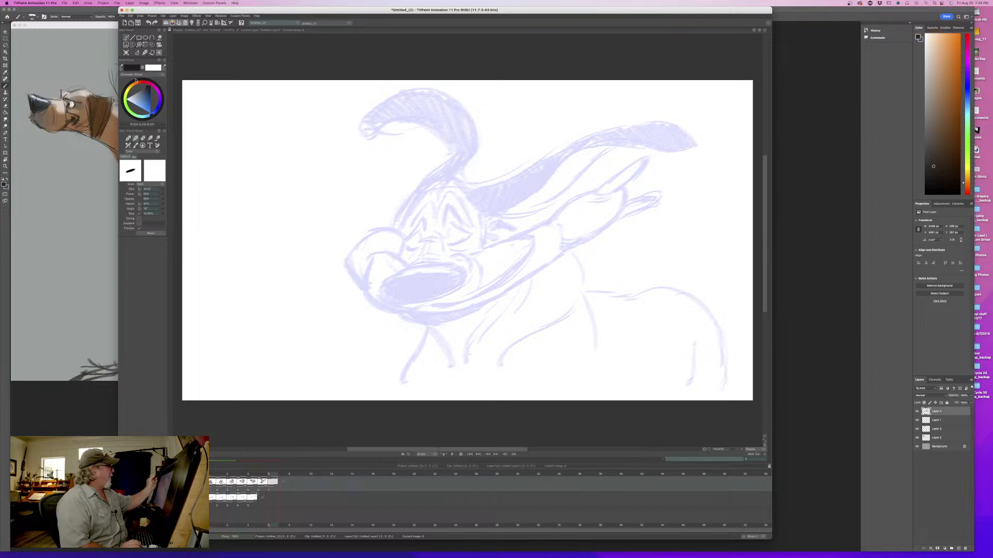
- Sketch the seventh drawing's head circle with a short muzzle bridge line in front, checking its placement against the sixth drawing
{"action": "left_click_drag", "start_coordinate": [447, 241], "coordinate": [437, 257]}
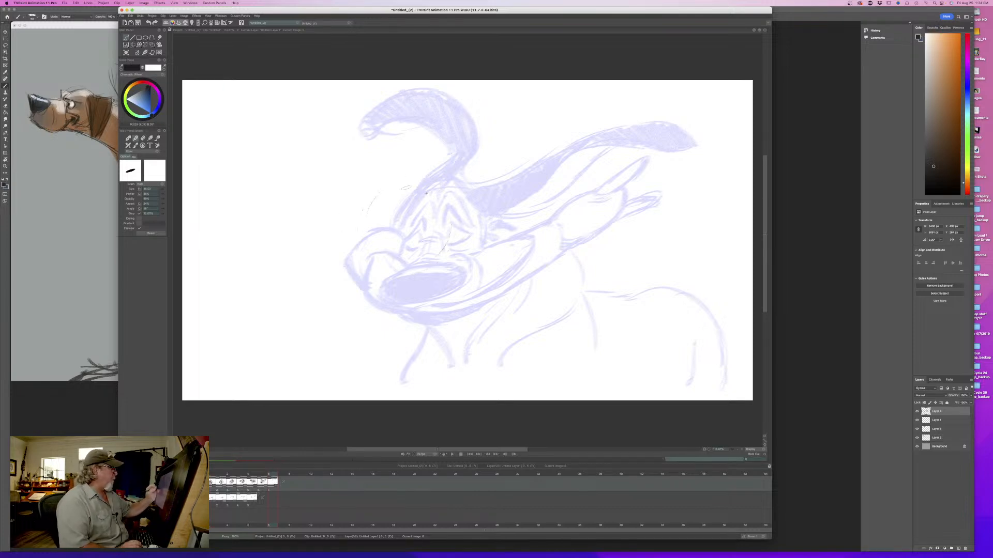
{"action": "left_click_drag", "start_coordinate": [368, 247], "coordinate": [422, 276]}
{"action": "mouse_move", "coordinate": [276, 474]}
{"action": "left_mouse_down"}
{"action": "mouse_move", "coordinate": [232, 475]}
{"action": "mouse_move", "coordinate": [270, 471]}
{"action": "left_mouse_up"}
{"action": "mouse_move", "coordinate": [357, 213]}
{"action": "left_mouse_down"}
{"action": "mouse_move", "coordinate": [395, 195]}
{"action": "mouse_move", "coordinate": [362, 243]}
{"action": "mouse_move", "coordinate": [444, 207]}
{"action": "mouse_move", "coordinate": [368, 220]}
{"action": "mouse_move", "coordinate": [334, 242]}
{"action": "left_mouse_up"}
{"action": "key", "text": "Left"}
{"action": "key", "text": "Right"}
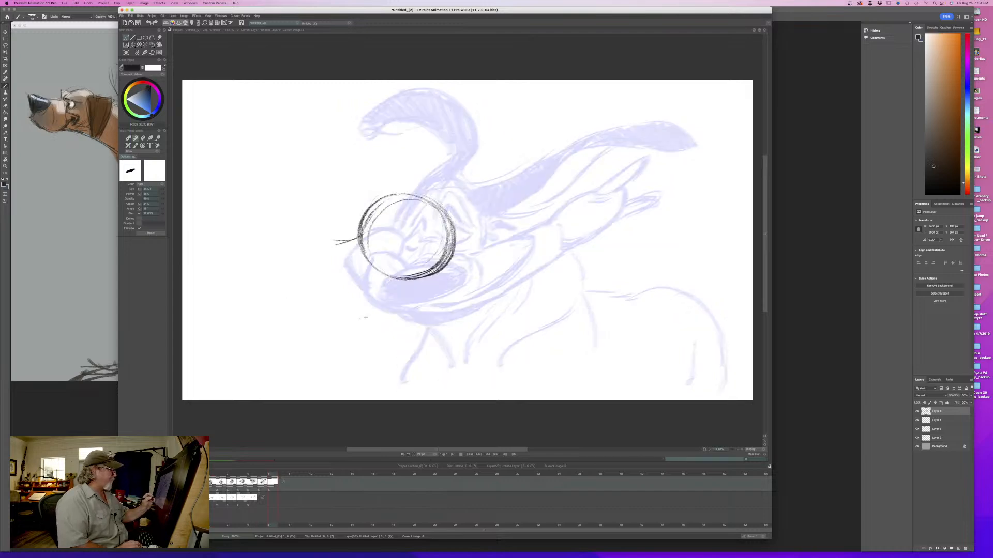
{"action": "key", "text": "Left"}
{"action": "mouse_move", "coordinate": [262, 476]}
{"action": "left_mouse_down"}
{"action": "mouse_move", "coordinate": [221, 475]}
{"action": "mouse_move", "coordinate": [261, 474]}
{"action": "left_mouse_up"}
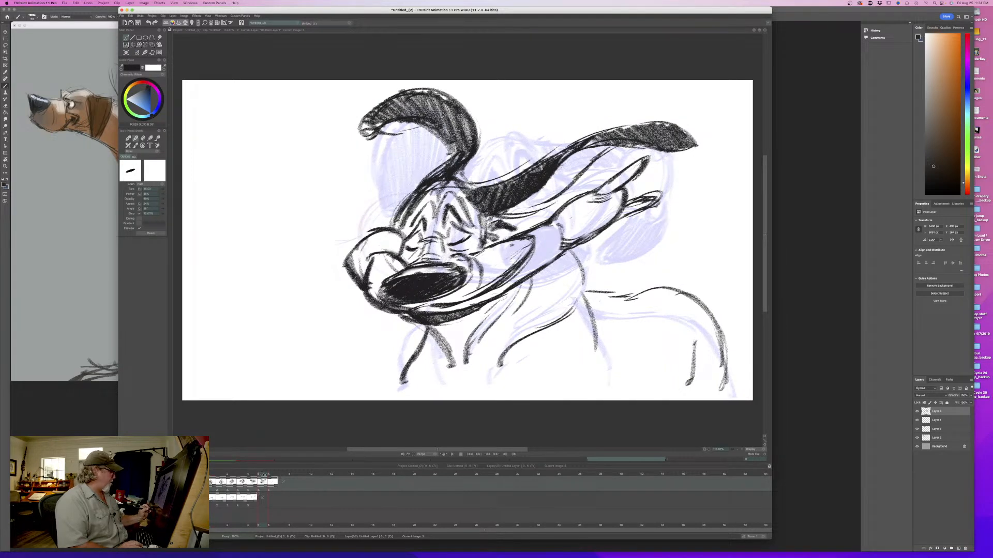
{"action": "left_click_drag", "start_coordinate": [263, 475], "coordinate": [273, 458]}
- Draw the nose ahead of the head circle as a tilted oval with a rounded back edge and fill it dark
{"action": "mouse_move", "coordinate": [299, 276]}
{"action": "left_mouse_down"}
{"action": "mouse_move", "coordinate": [277, 251]}
{"action": "mouse_move", "coordinate": [306, 253]}
{"action": "mouse_move", "coordinate": [303, 282]}
{"action": "left_mouse_up"}
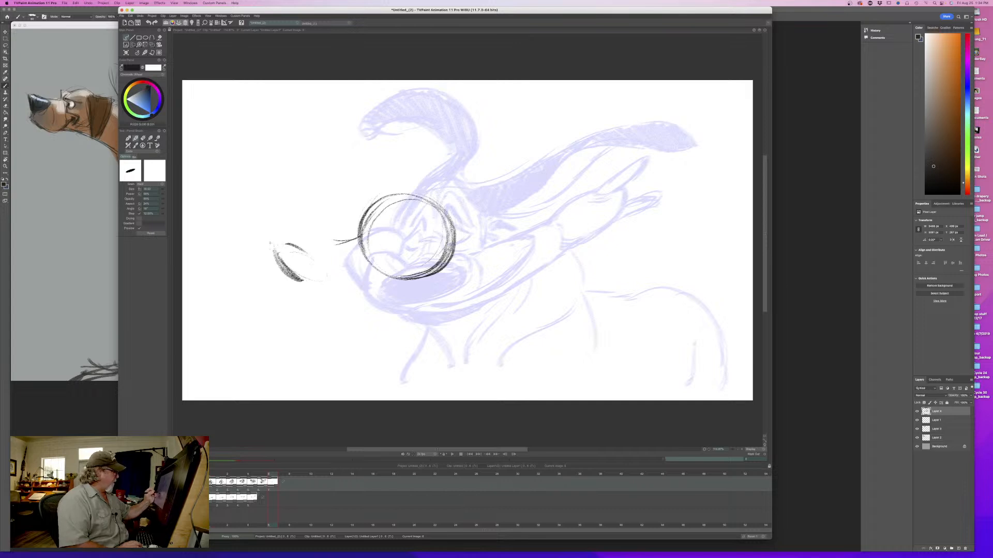
{"action": "left_click_drag", "start_coordinate": [270, 247], "coordinate": [311, 283]}
{"action": "mouse_move", "coordinate": [286, 243]}
{"action": "left_mouse_down"}
{"action": "mouse_move", "coordinate": [311, 259]}
{"action": "mouse_move", "coordinate": [306, 283]}
{"action": "mouse_move", "coordinate": [319, 286]}
{"action": "mouse_move", "coordinate": [325, 242]}
{"action": "mouse_move", "coordinate": [331, 276]}
{"action": "mouse_move", "coordinate": [311, 285]}
{"action": "left_mouse_up"}
{"action": "left_click_drag", "start_coordinate": [335, 255], "coordinate": [305, 286]}
{"action": "mouse_move", "coordinate": [293, 246]}
{"action": "left_mouse_down"}
{"action": "mouse_move", "coordinate": [313, 280]}
{"action": "mouse_move", "coordinate": [290, 270]}
{"action": "left_mouse_up"}
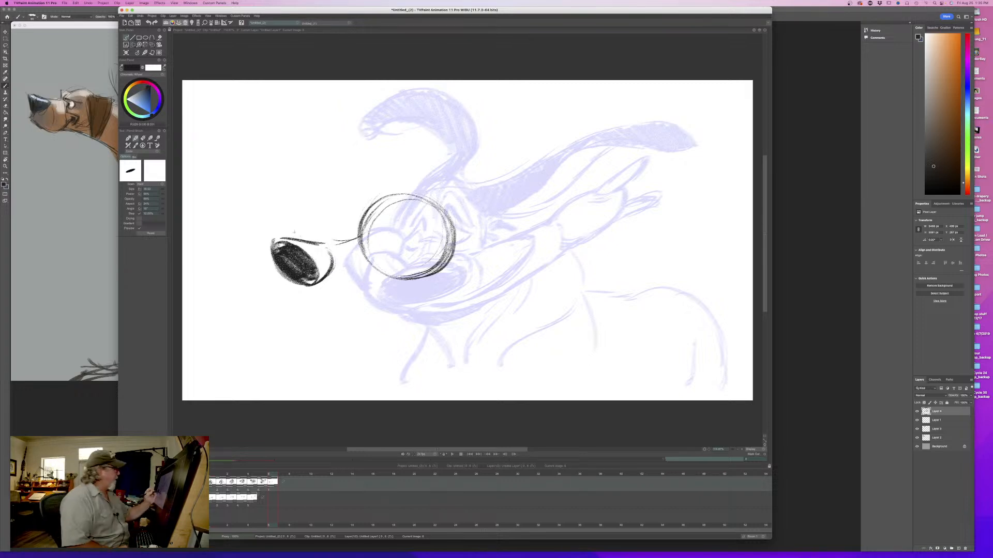
- Arc a rounded muzzle shape above the nose and compare its position with the sixth drawing
{"action": "left_click_drag", "start_coordinate": [327, 220], "coordinate": [292, 231]}
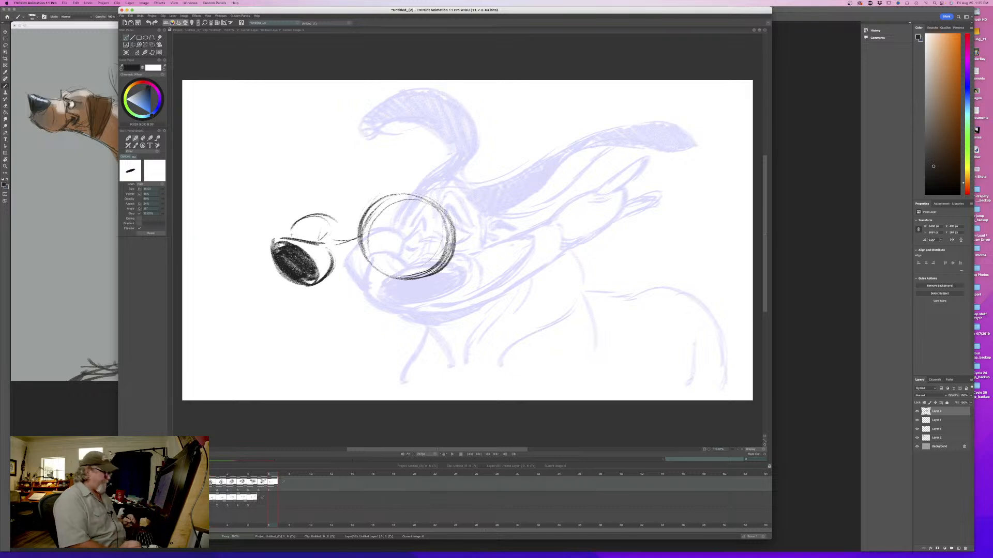
{"action": "key", "text": "Left"}
{"action": "key", "text": "Right"}
{"action": "key", "text": "Left"}
{"action": "key", "text": "Right"}
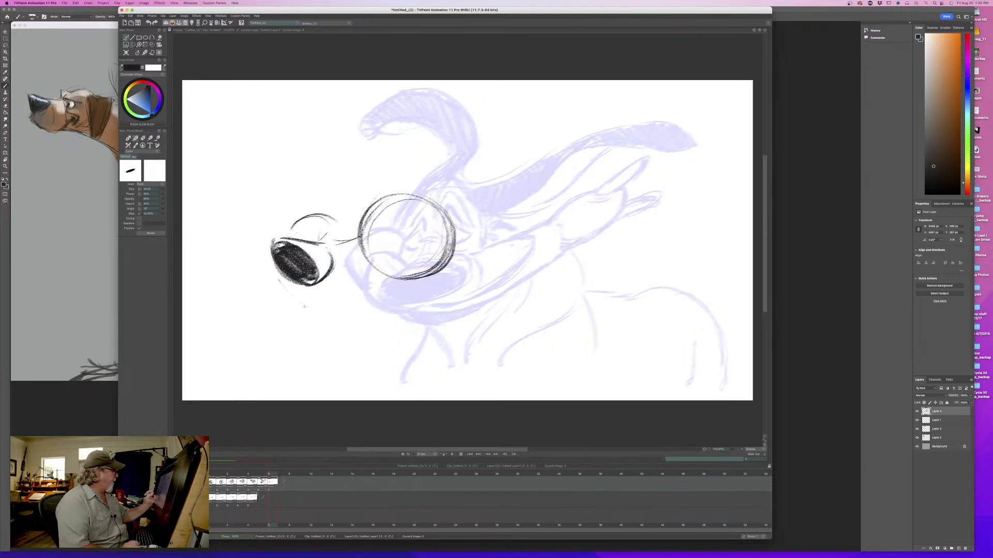
- Rough in the chin with curved strokes below the nose, flipping against the sixth drawing
{"action": "left_click_drag", "start_coordinate": [295, 295], "coordinate": [348, 324]}
{"action": "key", "text": "Left"}
{"action": "key", "text": "Right"}
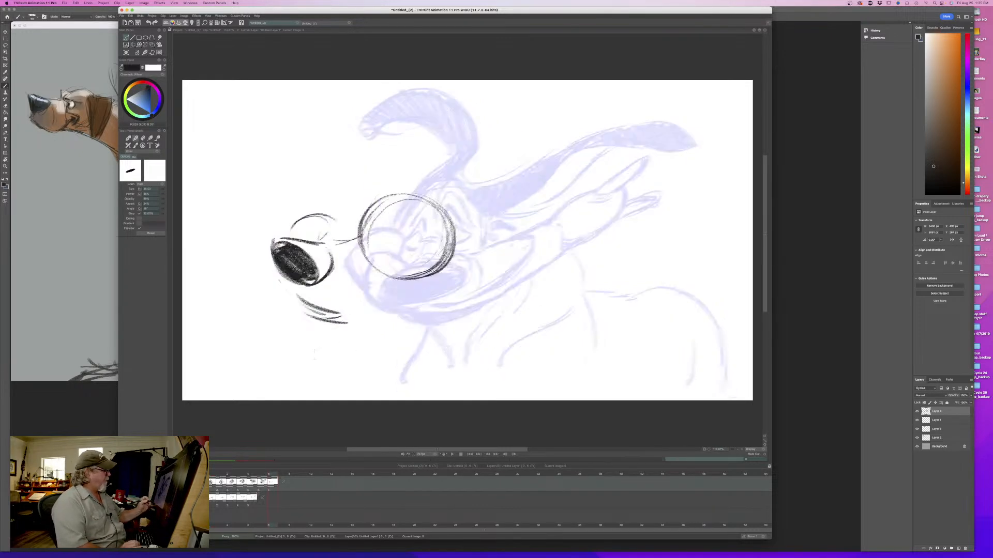
{"action": "key", "text": "Left"}
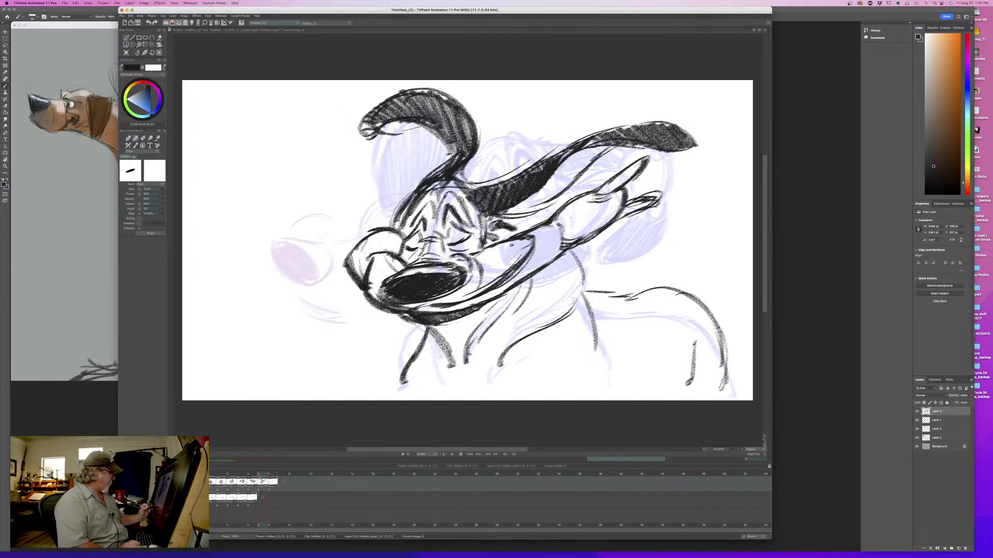
{"action": "mouse_move", "coordinate": [259, 477]}
{"action": "left_mouse_down"}
{"action": "mouse_move", "coordinate": [231, 474]}
{"action": "mouse_move", "coordinate": [270, 472]}
{"action": "left_mouse_up"}
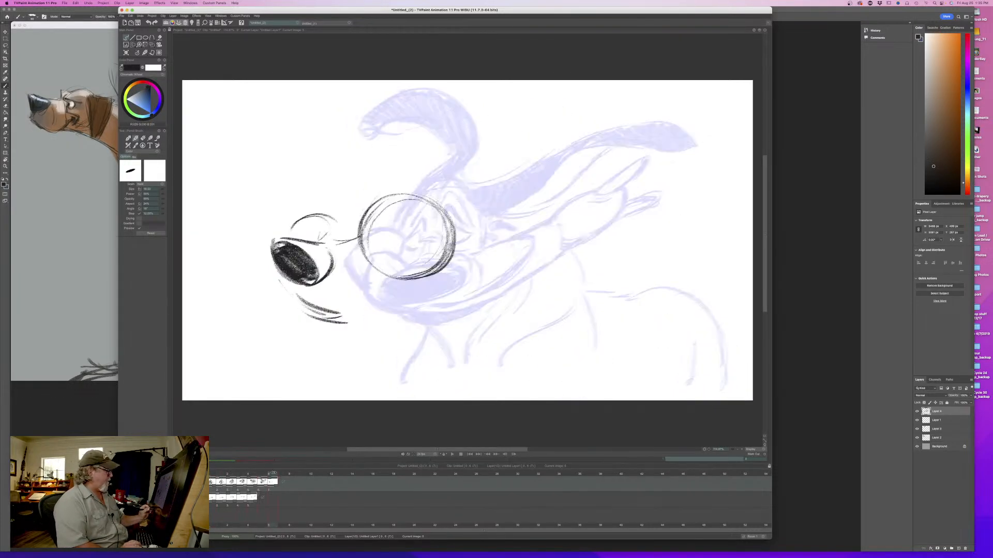
- Draw the trailing jowl behind the head with two pointed flaps, comparing it with the sixth drawing
{"action": "mouse_move", "coordinate": [530, 286]}
{"action": "left_mouse_down"}
{"action": "mouse_move", "coordinate": [492, 298]}
{"action": "mouse_move", "coordinate": [548, 279]}
{"action": "mouse_move", "coordinate": [558, 255]}
{"action": "mouse_move", "coordinate": [487, 273]}
{"action": "mouse_move", "coordinate": [589, 210]}
{"action": "mouse_move", "coordinate": [543, 253]}
{"action": "left_mouse_up"}
{"action": "mouse_move", "coordinate": [591, 208]}
{"action": "left_mouse_down"}
{"action": "mouse_move", "coordinate": [540, 249]}
{"action": "mouse_move", "coordinate": [594, 235]}
{"action": "mouse_move", "coordinate": [548, 275]}
{"action": "left_mouse_up"}
{"action": "left_click_drag", "start_coordinate": [593, 236], "coordinate": [509, 301]}
{"action": "key", "text": "Left"}
{"action": "key", "text": "Right"}
{"action": "key", "text": "Left"}
{"action": "key", "text": "Right"}
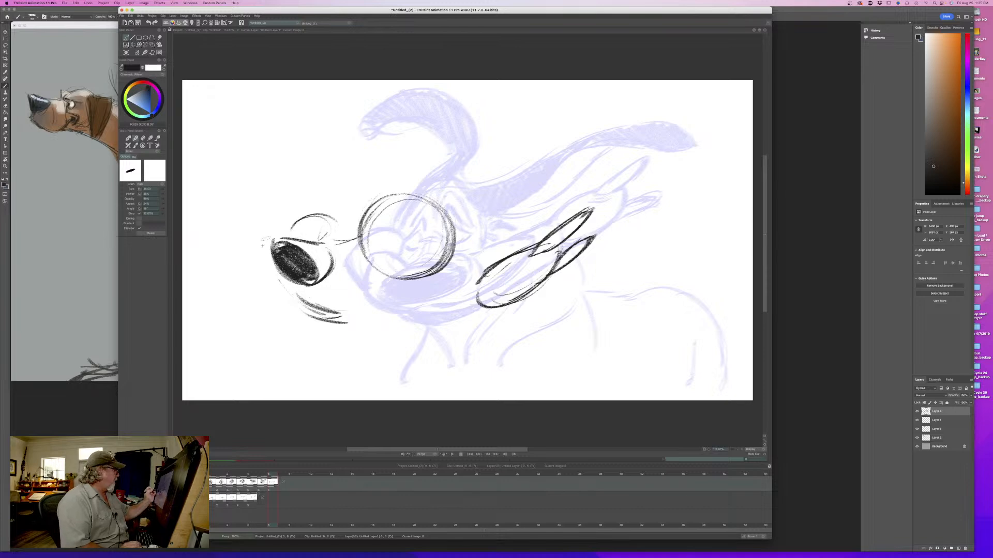
{"action": "key", "text": "Left"}
{"action": "key", "text": "Right"}
- Draw the front muzzle contour around the nose and extend the lip lines back toward the head
{"action": "mouse_move", "coordinate": [284, 231]}
{"action": "left_mouse_down"}
{"action": "mouse_move", "coordinate": [269, 267]}
{"action": "mouse_move", "coordinate": [299, 293]}
{"action": "mouse_move", "coordinate": [343, 303]}
{"action": "mouse_move", "coordinate": [375, 281]}
{"action": "left_mouse_up"}
{"action": "key", "text": "Left"}
{"action": "key", "text": "Right"}
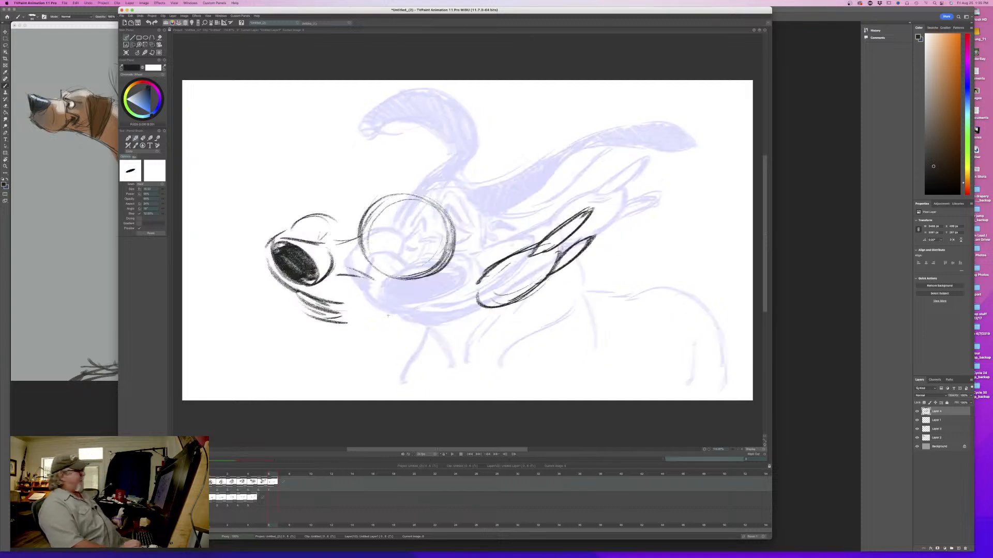
{"action": "key", "text": "Left"}
{"action": "key", "text": "Right"}
{"action": "left_click_drag", "start_coordinate": [318, 302], "coordinate": [373, 310]}
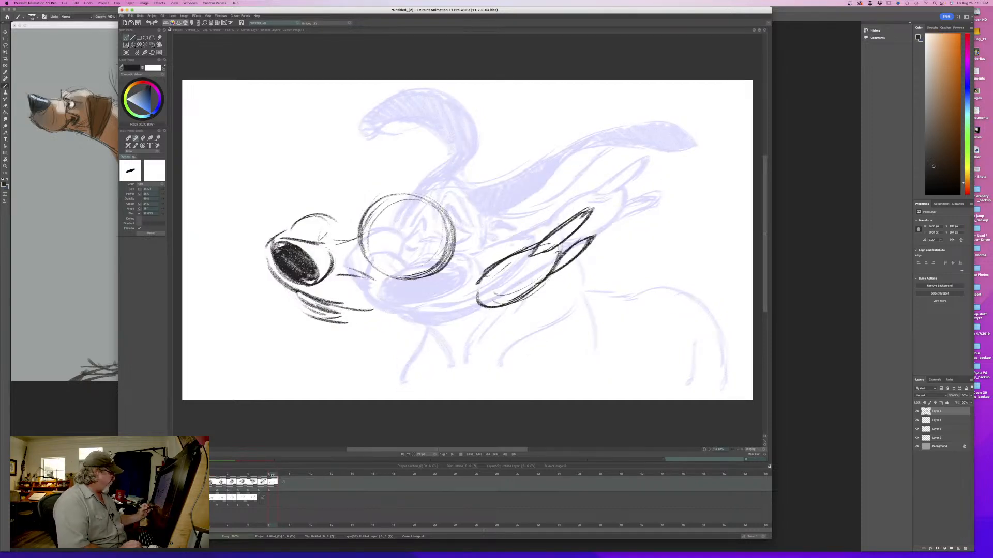
{"action": "mouse_move", "coordinate": [272, 475]}
{"action": "left_mouse_down"}
{"action": "mouse_move", "coordinate": [223, 477]}
{"action": "mouse_move", "coordinate": [271, 481]}
{"action": "left_mouse_up"}
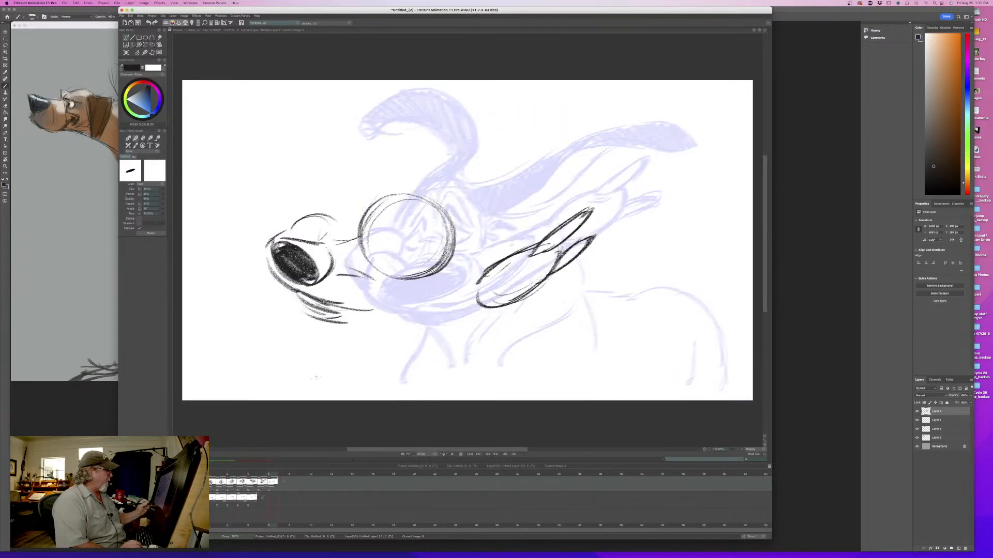
- Draw the lower jaw line up to the mouth corner and close the mouth shape under the head, checking against the sixth drawing
{"action": "left_click_drag", "start_coordinate": [444, 287], "coordinate": [323, 308]}
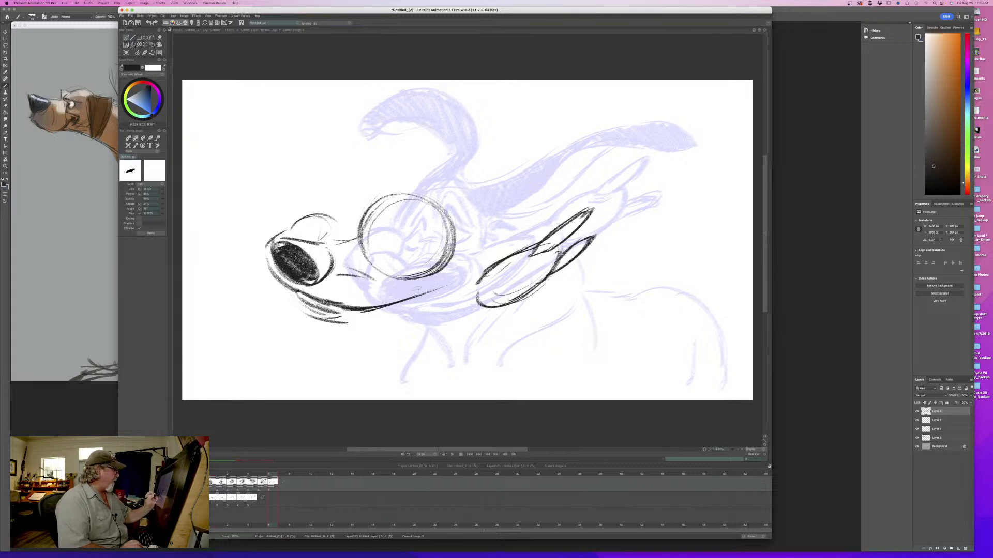
{"action": "mouse_move", "coordinate": [418, 279]}
{"action": "left_mouse_down"}
{"action": "mouse_move", "coordinate": [452, 282]}
{"action": "mouse_move", "coordinate": [373, 280]}
{"action": "mouse_move", "coordinate": [430, 295]}
{"action": "mouse_move", "coordinate": [334, 306]}
{"action": "mouse_move", "coordinate": [388, 305]}
{"action": "left_mouse_up"}
{"action": "key", "text": "Left"}
{"action": "key", "text": "Right"}
{"action": "key", "text": "Left"}
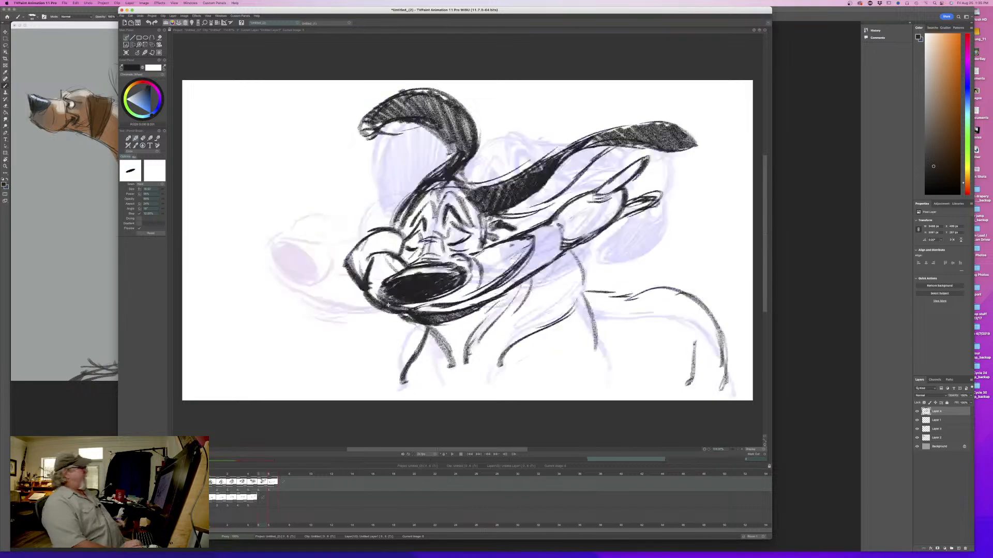
{"action": "key", "text": "Right"}
{"action": "mouse_move", "coordinate": [272, 476]}
{"action": "left_mouse_down"}
{"action": "mouse_move", "coordinate": [215, 476]}
{"action": "mouse_move", "coordinate": [272, 484]}
{"action": "left_mouse_up"}
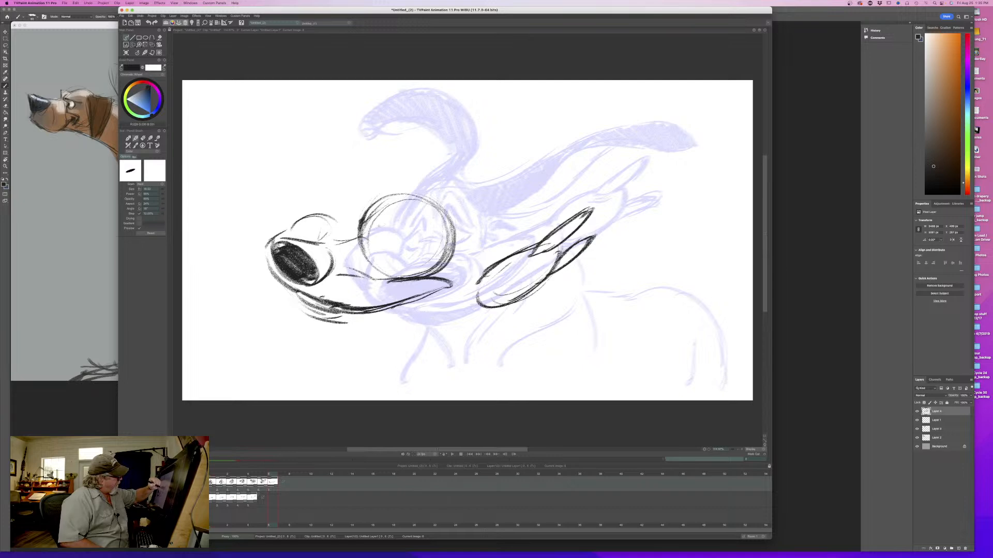
- Add the brows and eye shapes inside the head circle and darken the forehead and muzzle bridge contour
{"action": "mouse_move", "coordinate": [381, 228]}
{"action": "left_mouse_down"}
{"action": "mouse_move", "coordinate": [396, 252]}
{"action": "mouse_move", "coordinate": [375, 211]}
{"action": "mouse_move", "coordinate": [360, 232]}
{"action": "mouse_move", "coordinate": [417, 255]}
{"action": "mouse_move", "coordinate": [408, 216]}
{"action": "mouse_move", "coordinate": [371, 212]}
{"action": "left_mouse_up"}
{"action": "mouse_move", "coordinate": [428, 198]}
{"action": "left_mouse_down"}
{"action": "mouse_move", "coordinate": [444, 224]}
{"action": "mouse_move", "coordinate": [384, 202]}
{"action": "mouse_move", "coordinate": [360, 238]}
{"action": "mouse_move", "coordinate": [313, 241]}
{"action": "left_mouse_up"}
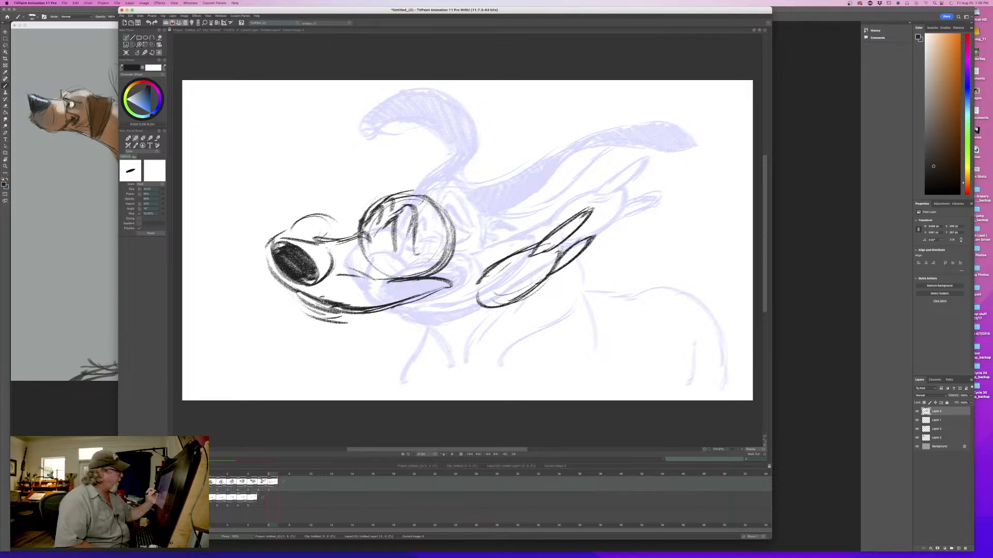
{"action": "mouse_move", "coordinate": [374, 248]}
{"action": "left_mouse_down"}
{"action": "mouse_move", "coordinate": [401, 256]}
{"action": "mouse_move", "coordinate": [388, 234]}
{"action": "left_mouse_up"}
{"action": "mouse_move", "coordinate": [392, 233]}
{"action": "left_mouse_down"}
{"action": "mouse_move", "coordinate": [400, 254]}
{"action": "mouse_move", "coordinate": [389, 274]}
{"action": "left_mouse_up"}
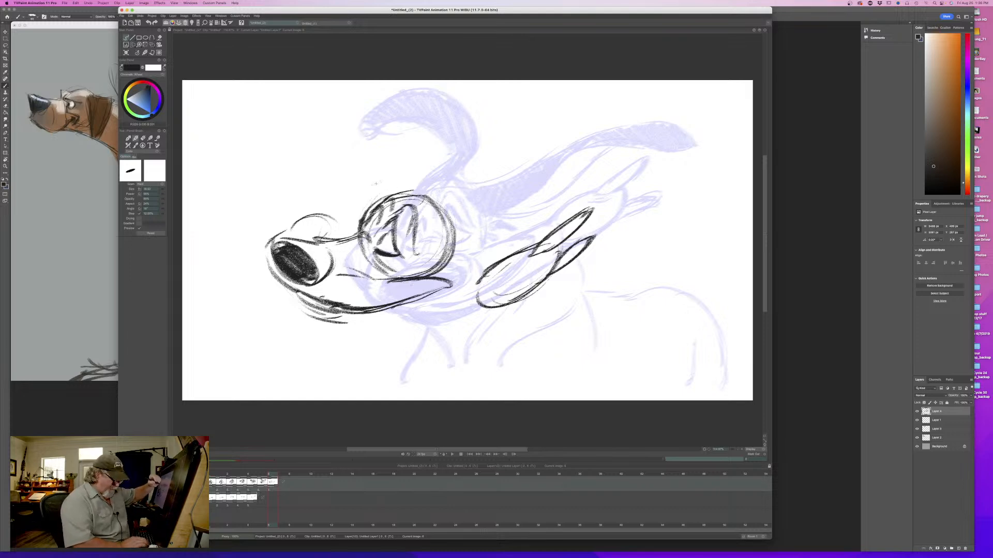
- Erase the rough muzzle bridge line between the head circle and the shape above the nose
{"action": "key", "text": "h"}
{"action": "key", "text": "h"}
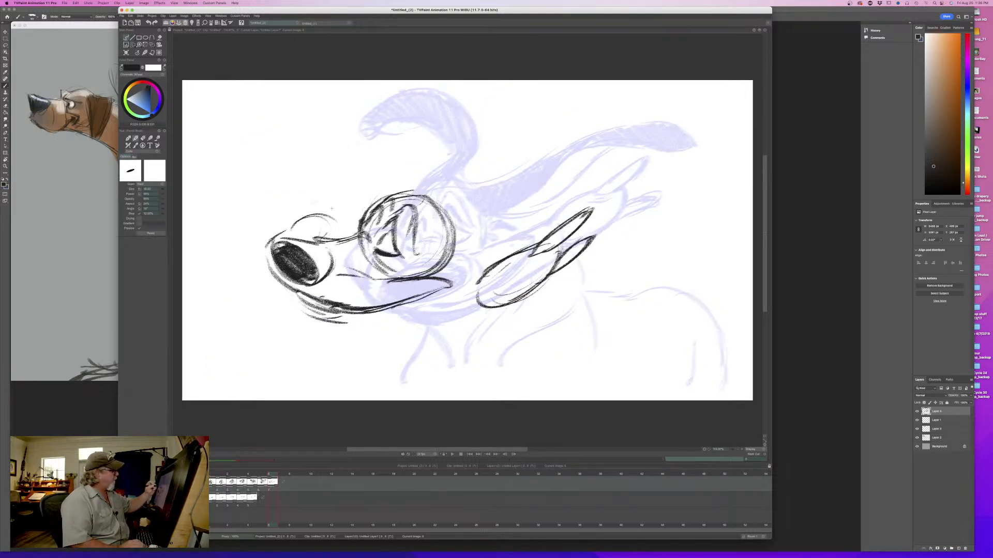
{"action": "key", "text": "e"}
{"action": "left_click_drag", "start_coordinate": [364, 231], "coordinate": [332, 234]}
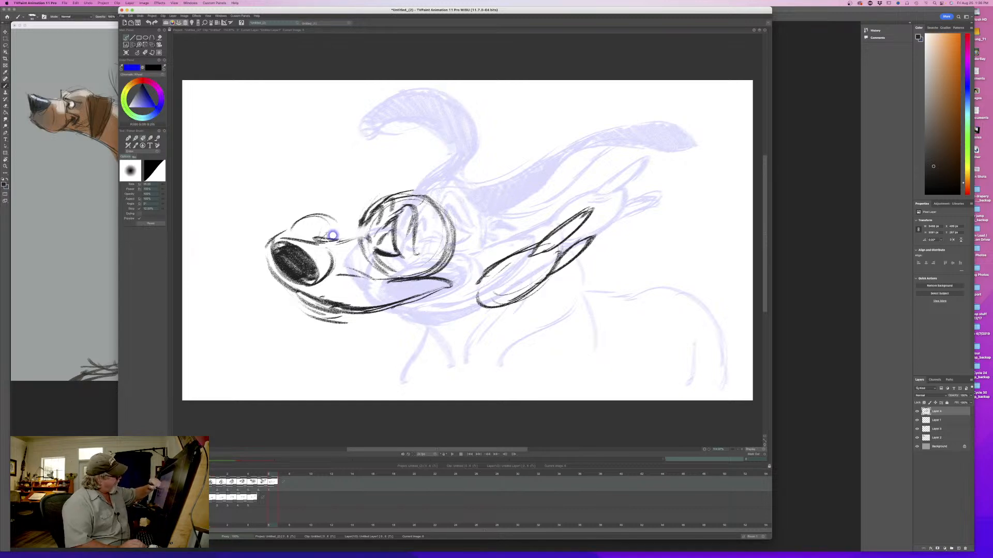
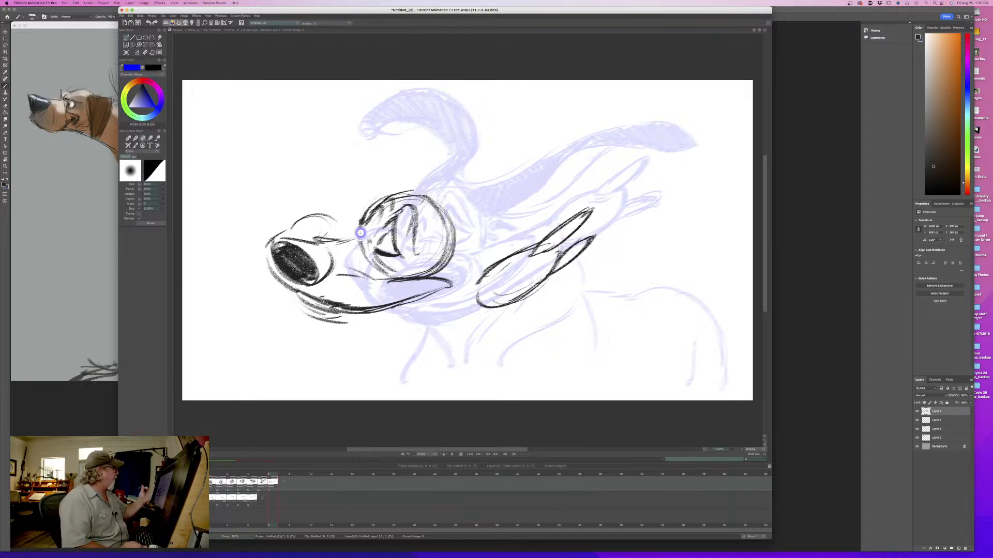
- Redraw the muzzle bridge as one dark line from the brow to the nose with the drawing brush, comparing against the sixth drawing
{"action": "right_click", "coordinate": [145, 53]}
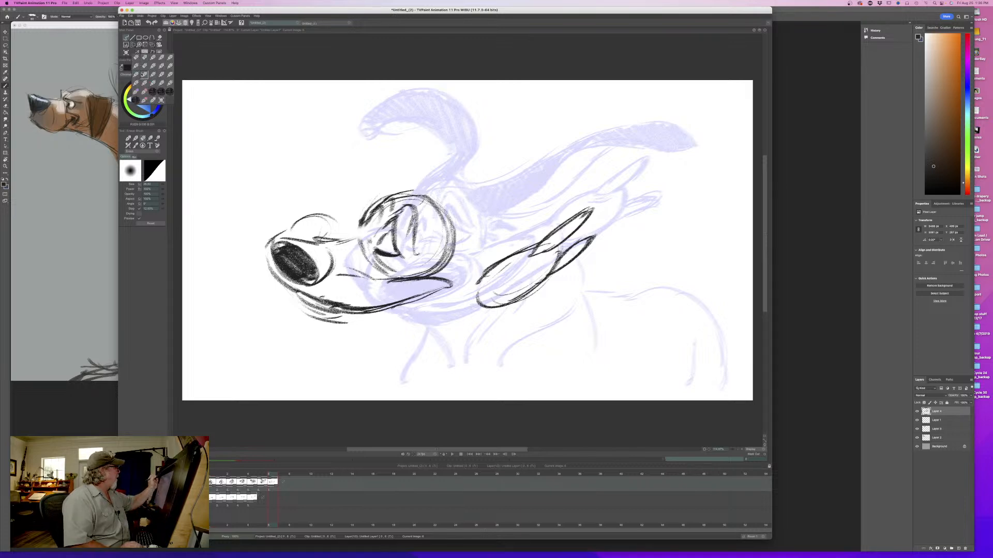
{"action": "left_click", "coordinate": [153, 57]}
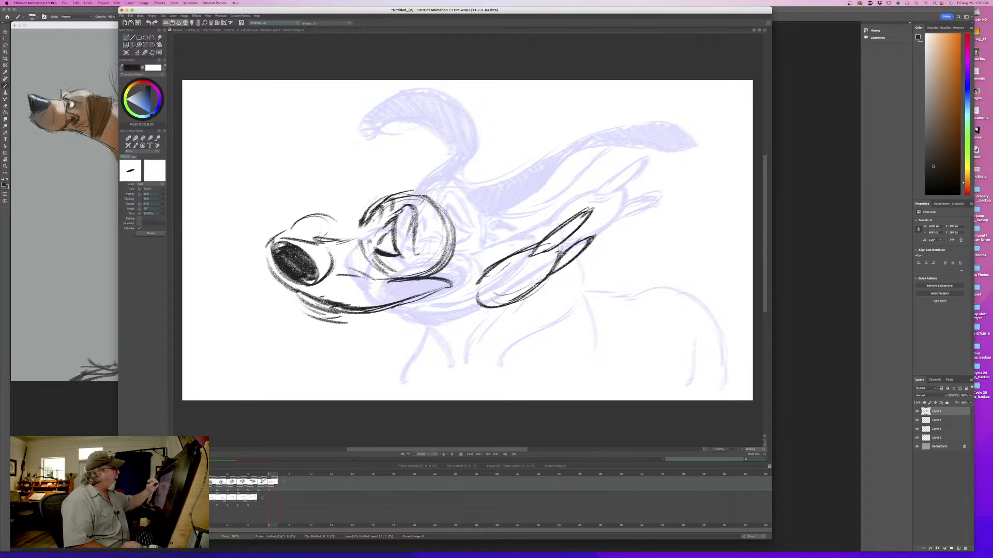
{"action": "mouse_move", "coordinate": [379, 210]}
{"action": "left_mouse_down"}
{"action": "mouse_move", "coordinate": [365, 234]}
{"action": "mouse_move", "coordinate": [284, 238]}
{"action": "mouse_move", "coordinate": [271, 254]}
{"action": "left_mouse_up"}
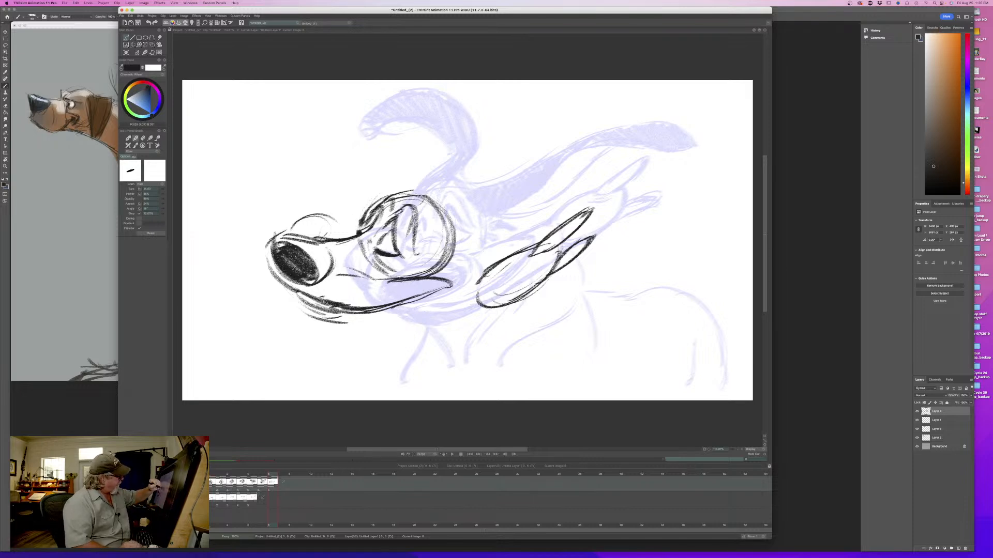
{"action": "left_click_drag", "start_coordinate": [383, 206], "coordinate": [358, 223]}
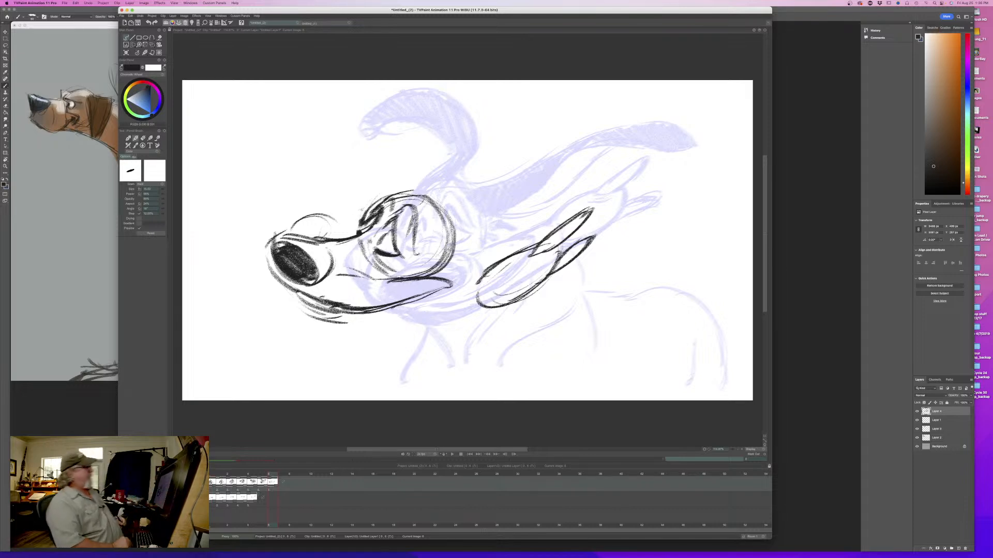
{"action": "key", "text": "Left"}
{"action": "key", "text": "Right"}
{"action": "key", "text": "Left"}
{"action": "key", "text": "Right"}
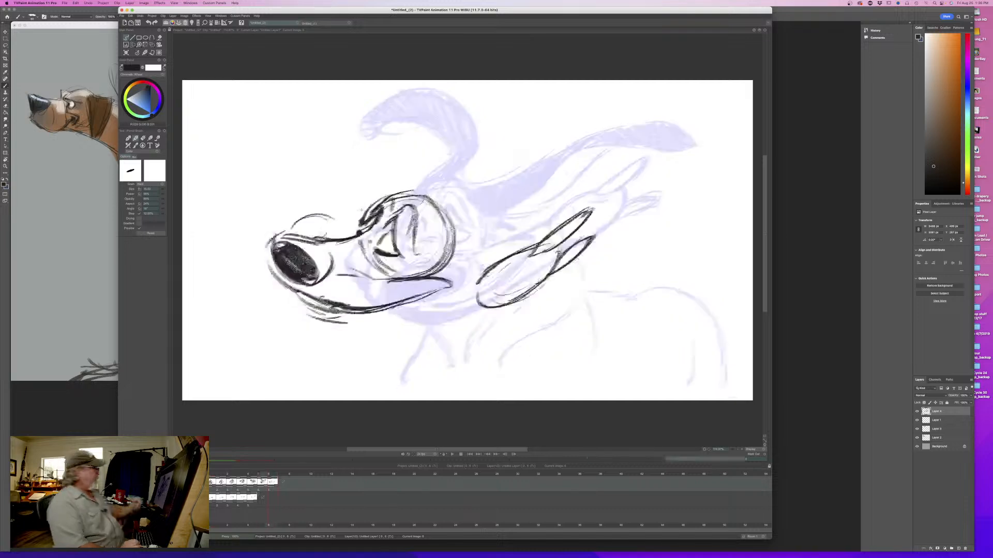
- Draw the arched jowl contour above the muzzle bridge with darker curves, flipping to the sixth drawing to compare
{"action": "mouse_move", "coordinate": [346, 232]}
{"action": "left_mouse_down"}
{"action": "mouse_move", "coordinate": [294, 211]}
{"action": "mouse_move", "coordinate": [283, 232]}
{"action": "left_mouse_up"}
{"action": "left_click_drag", "start_coordinate": [338, 216], "coordinate": [290, 218]}
{"action": "key", "text": "Left"}
{"action": "key", "text": "Right"}
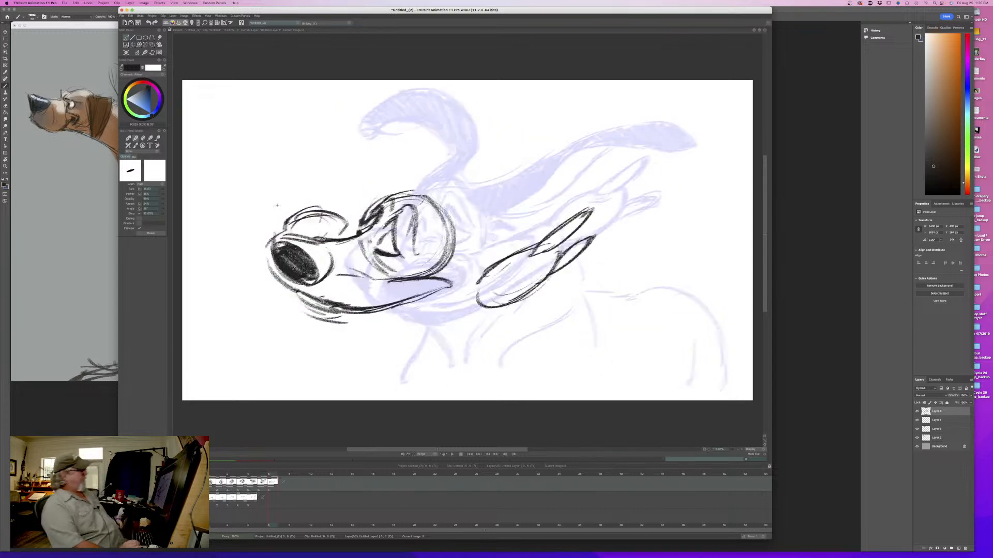
{"action": "key", "text": "Left"}
{"action": "key", "text": "Right"}
- Darken the front muzzle contour around the nose and the lip line beneath it, checking against the previous drawing
{"action": "left_click_drag", "start_coordinate": [281, 273], "coordinate": [325, 303]}
{"action": "mouse_move", "coordinate": [274, 243]}
{"action": "left_mouse_down"}
{"action": "mouse_move", "coordinate": [263, 261]}
{"action": "mouse_move", "coordinate": [290, 289]}
{"action": "left_mouse_up"}
{"action": "left_click_drag", "start_coordinate": [294, 291], "coordinate": [336, 320]}
{"action": "key", "text": "Left"}
{"action": "key", "text": "Right"}
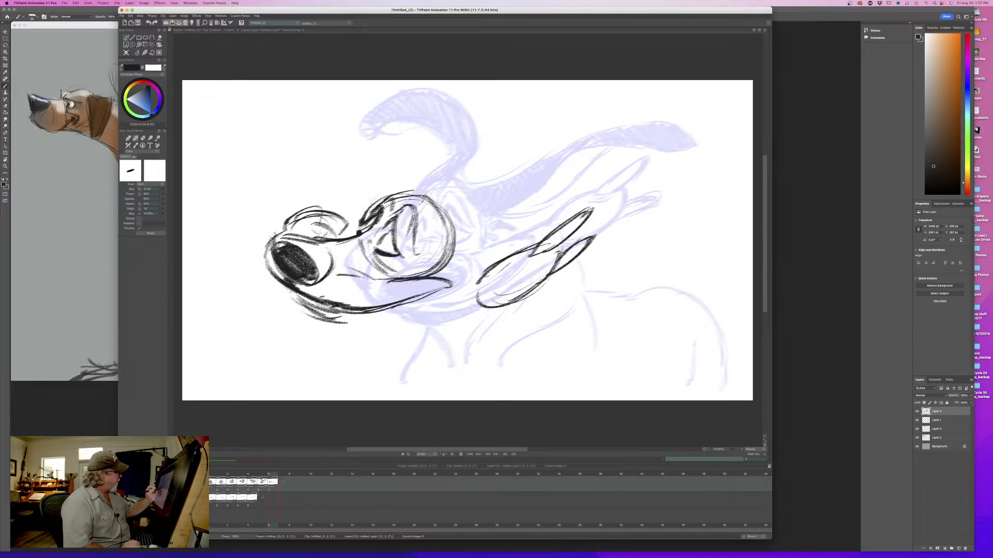
{"action": "key", "text": "Left"}
{"action": "key", "text": "Right"}
{"action": "key", "text": "Left"}
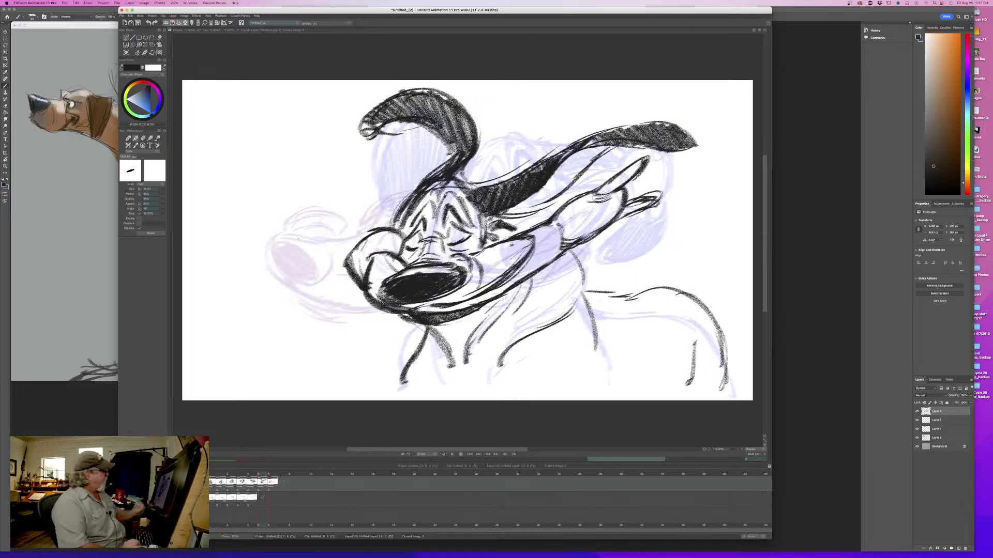
{"action": "key", "text": "Right"}
- Fill in the nose with dense black shading and flip between the sixth and seventh drawings to check the movement
{"action": "mouse_move", "coordinate": [279, 237]}
{"action": "left_mouse_down"}
{"action": "mouse_move", "coordinate": [273, 268]}
{"action": "mouse_move", "coordinate": [310, 282]}
{"action": "mouse_move", "coordinate": [297, 254]}
{"action": "mouse_move", "coordinate": [320, 256]}
{"action": "mouse_move", "coordinate": [289, 254]}
{"action": "mouse_move", "coordinate": [290, 265]}
{"action": "left_mouse_up"}
{"action": "key", "text": "Left"}
{"action": "key", "text": "Right"}
{"action": "key", "text": "Left"}
{"action": "key", "text": "Right"}
{"action": "key", "text": "Left"}
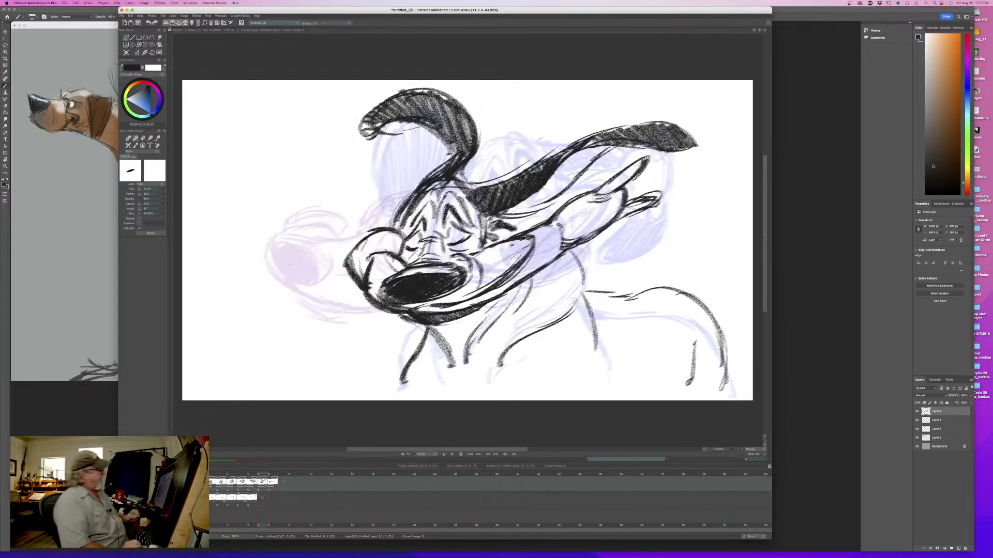
{"action": "key", "text": "Right"}
- Darken the brow and eye strokes and the back of the head circle, comparing with the sixth drawing
{"action": "mouse_move", "coordinate": [385, 215]}
{"action": "left_mouse_down"}
{"action": "mouse_move", "coordinate": [411, 264]}
{"action": "mouse_move", "coordinate": [406, 243]}
{"action": "mouse_move", "coordinate": [427, 220]}
{"action": "mouse_move", "coordinate": [450, 233]}
{"action": "left_mouse_up"}
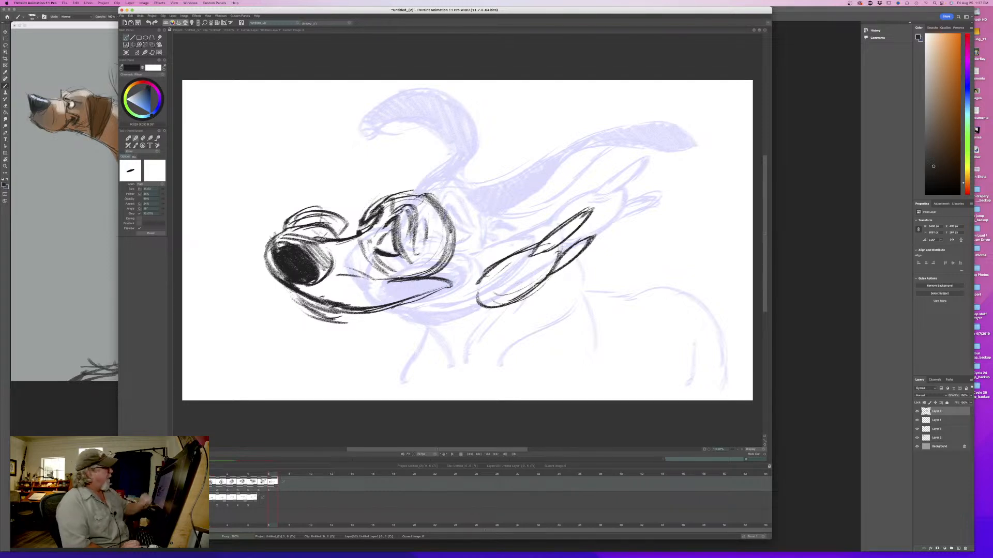
{"action": "key", "text": "Left"}
{"action": "key", "text": "Right"}
{"action": "key", "text": "Left"}
{"action": "key", "text": "Right"}
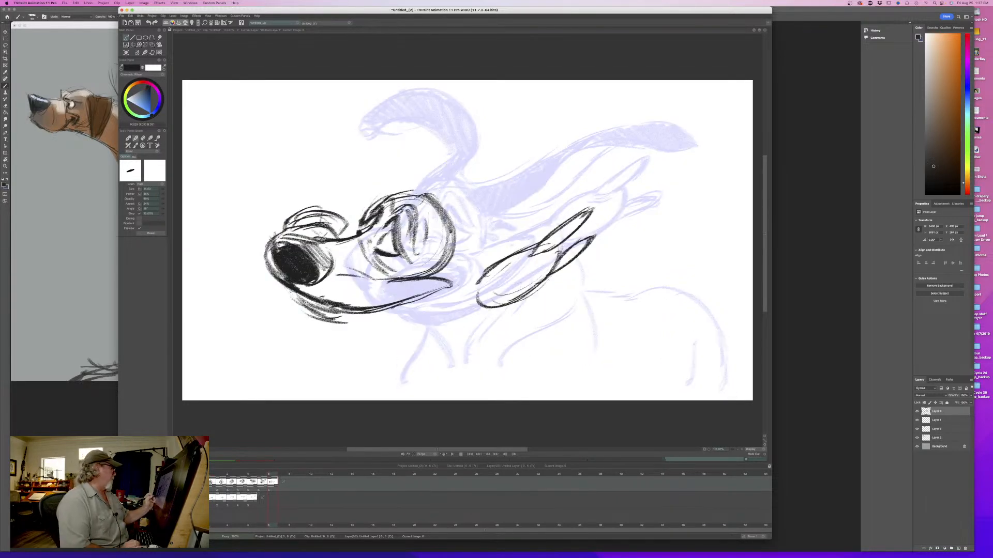
- Shade the area between the lip line and the lower jowl strokes beneath the nose, checking against the sixth drawing
{"action": "mouse_move", "coordinate": [294, 293]}
{"action": "left_mouse_down"}
{"action": "mouse_move", "coordinate": [327, 320]}
{"action": "mouse_move", "coordinate": [340, 322]}
{"action": "mouse_move", "coordinate": [311, 308]}
{"action": "mouse_move", "coordinate": [368, 322]}
{"action": "left_mouse_up"}
{"action": "key", "text": "Left"}
{"action": "key", "text": "Right"}
{"action": "key", "text": "Left"}
{"action": "key", "text": "Right"}
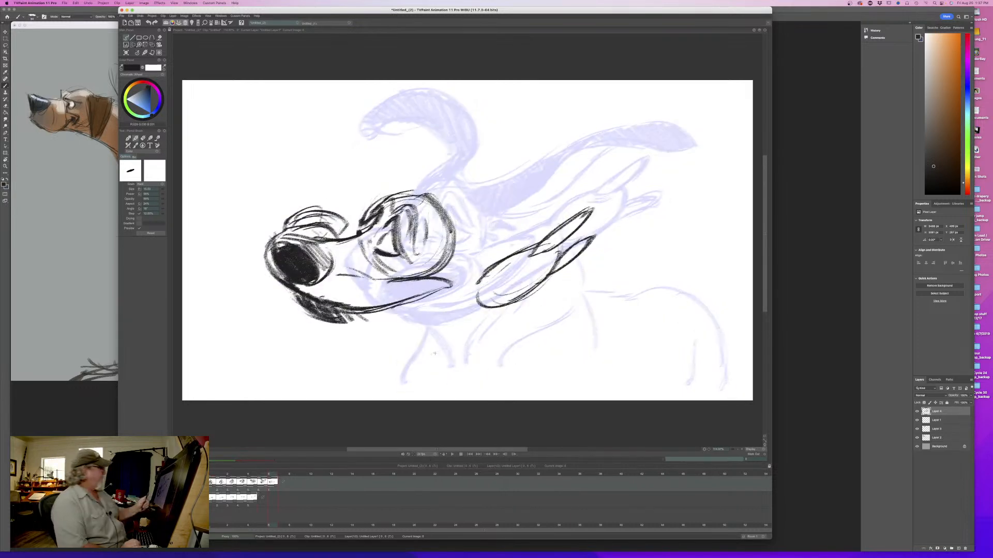
- Erase the heavy shading along the lip under the nose and redraw the lip as a clean curved line
{"action": "left_click_drag", "start_coordinate": [289, 286], "coordinate": [365, 318]}
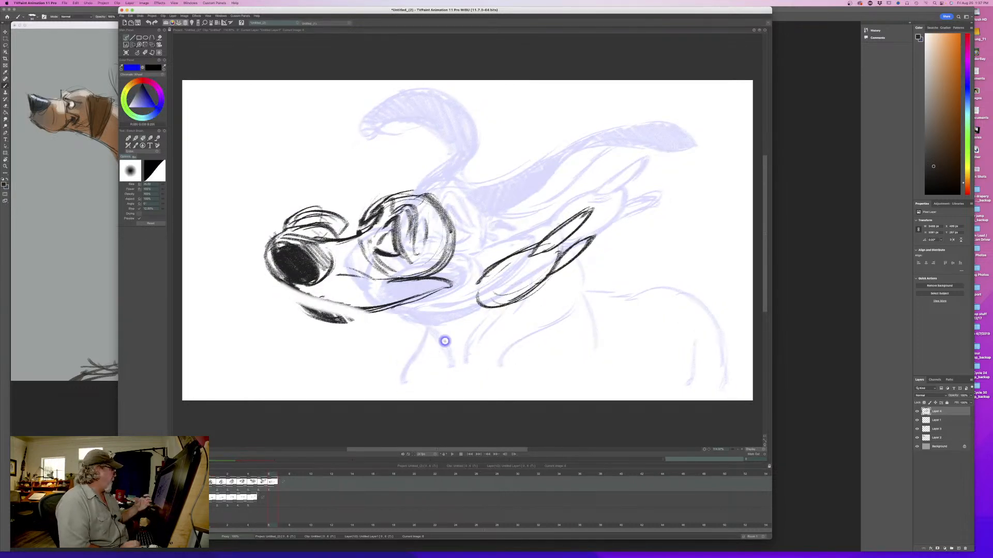
{"action": "key", "text": "Left"}
{"action": "key", "text": "Right"}
{"action": "left_click_drag", "start_coordinate": [299, 293], "coordinate": [355, 309]}
{"action": "left_click_drag", "start_coordinate": [279, 277], "coordinate": [369, 309]}
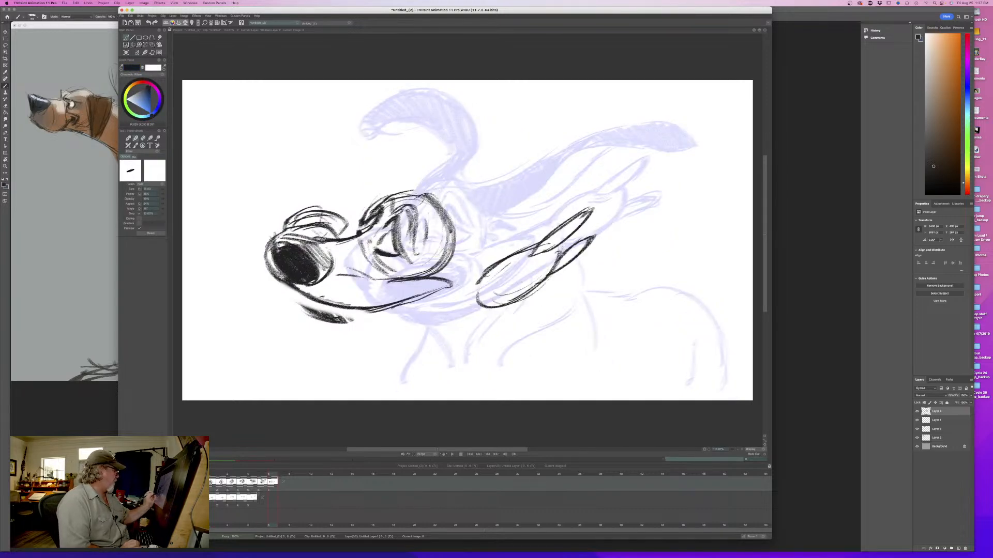
- Draw the dark jowl contour under the front lip and flip to the sixth drawing to compare
{"action": "mouse_move", "coordinate": [282, 286]}
{"action": "left_mouse_down"}
{"action": "mouse_move", "coordinate": [315, 309]}
{"action": "mouse_move", "coordinate": [358, 318]}
{"action": "left_mouse_up"}
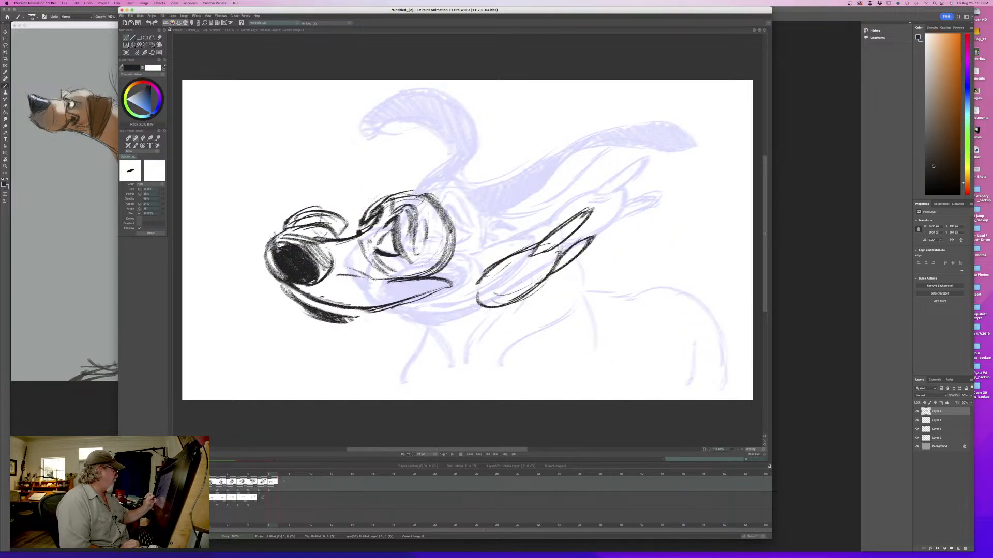
{"action": "key", "text": "Left"}
{"action": "key", "text": "Right"}
{"action": "key", "text": "Left"}
{"action": "key", "text": "Right"}
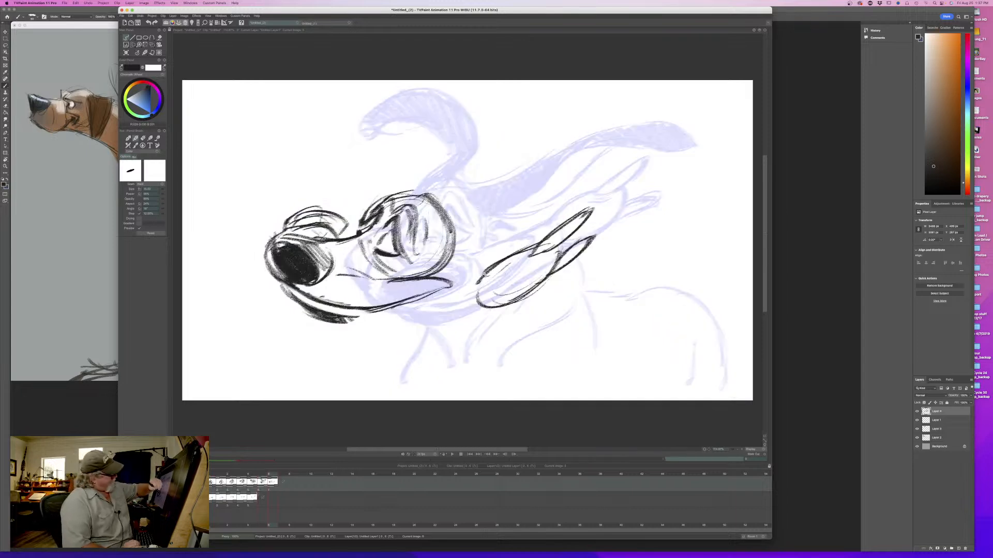
- Draw the lower jaw contour from the chin back to the trailing jowl shape behind the head, comparing with the sixth drawing
{"action": "mouse_move", "coordinate": [487, 276]}
{"action": "left_mouse_down"}
{"action": "mouse_move", "coordinate": [482, 305]}
{"action": "mouse_move", "coordinate": [483, 277]}
{"action": "left_mouse_up"}
{"action": "mouse_move", "coordinate": [427, 295]}
{"action": "left_mouse_down"}
{"action": "mouse_move", "coordinate": [483, 279]}
{"action": "mouse_move", "coordinate": [435, 324]}
{"action": "mouse_move", "coordinate": [400, 331]}
{"action": "left_mouse_up"}
{"action": "left_click_drag", "start_coordinate": [464, 316], "coordinate": [347, 321]}
{"action": "left_click_drag", "start_coordinate": [411, 325], "coordinate": [354, 320]}
{"action": "left_click_drag", "start_coordinate": [346, 316], "coordinate": [421, 325]}
{"action": "left_click_drag", "start_coordinate": [450, 320], "coordinate": [363, 320]}
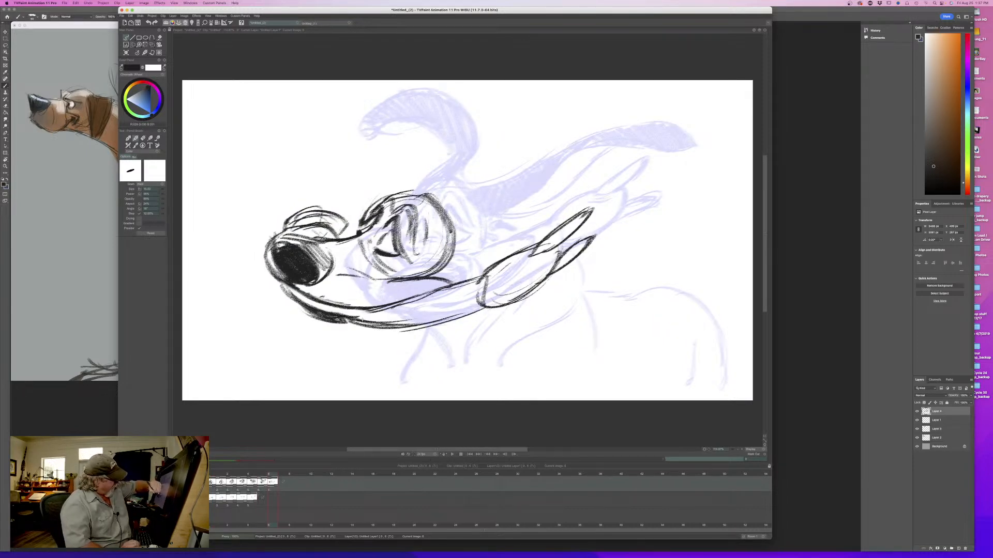
{"action": "key", "text": "Left"}
{"action": "key", "text": "Right"}
{"action": "key", "text": "Left"}
{"action": "key", "text": "Right"}
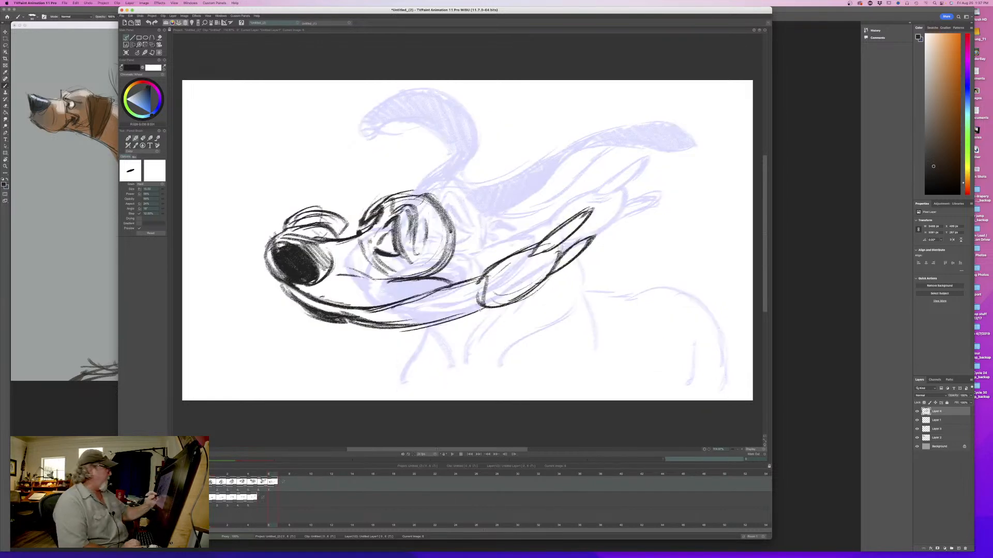
- Sketch the near ear as a long loop sweeping up and back from behind the head, checking against the sixth drawing
{"action": "left_click_drag", "start_coordinate": [448, 226], "coordinate": [468, 224]}
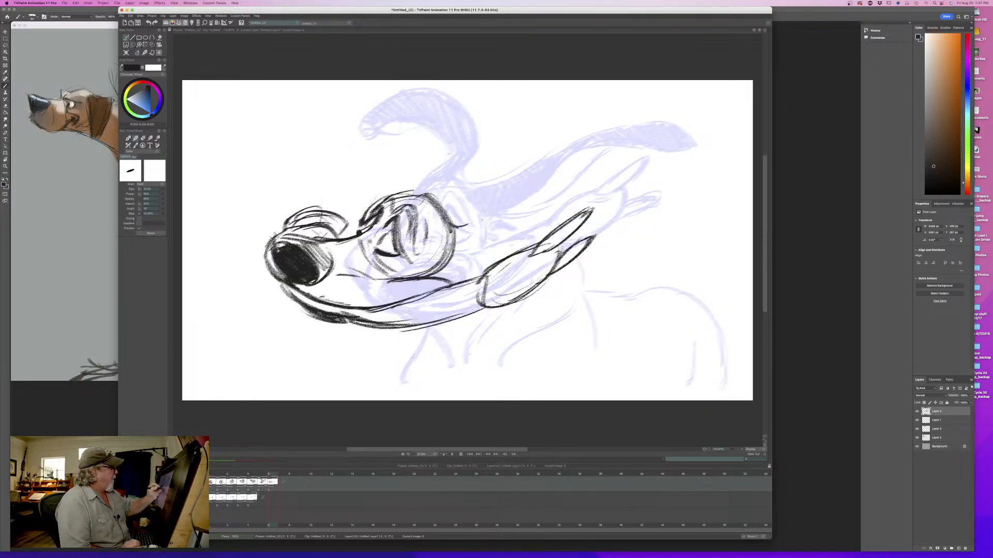
{"action": "left_click_drag", "start_coordinate": [607, 92], "coordinate": [454, 231]}
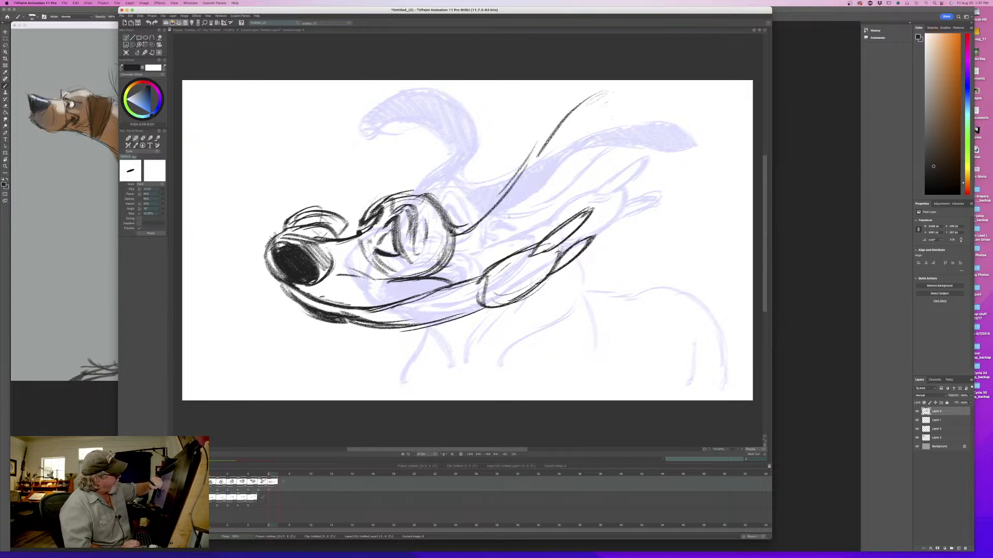
{"action": "mouse_move", "coordinate": [579, 107]}
{"action": "left_mouse_down"}
{"action": "mouse_move", "coordinate": [608, 92]}
{"action": "mouse_move", "coordinate": [580, 164]}
{"action": "mouse_move", "coordinate": [456, 263]}
{"action": "left_mouse_up"}
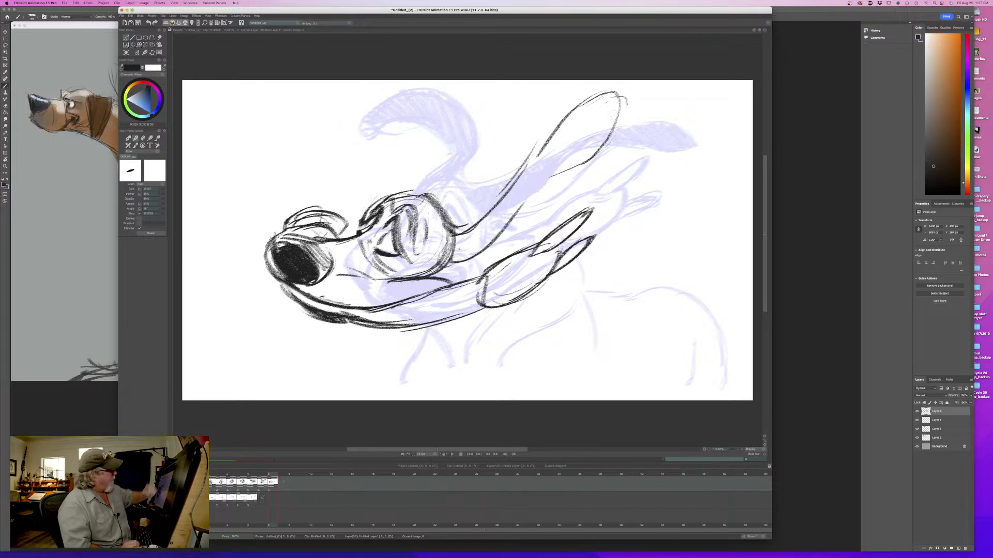
{"action": "key", "text": "Left"}
{"action": "key", "text": "Right"}
{"action": "key", "text": "Left"}
{"action": "key", "text": "Right"}
{"action": "key", "text": "Left"}
{"action": "key", "text": "Right"}
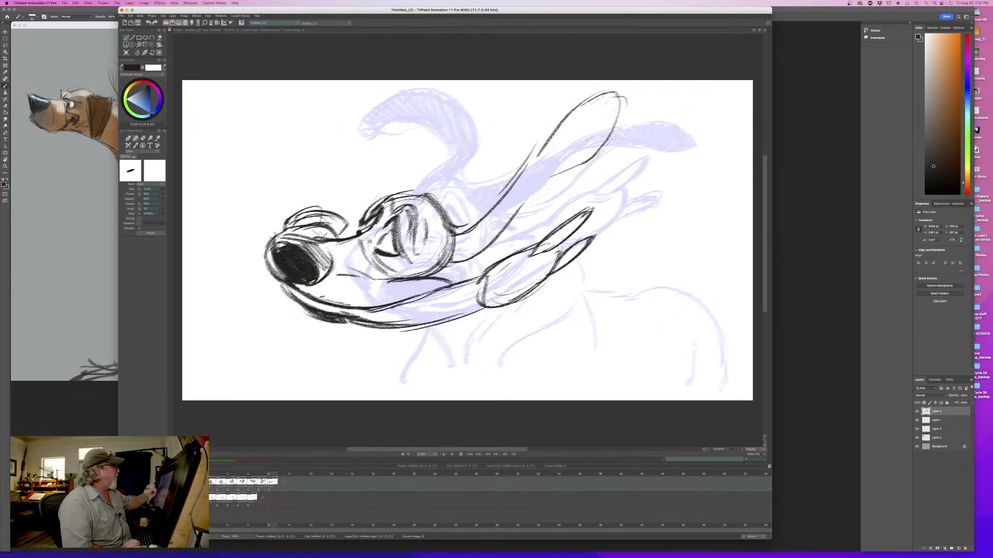
- Rough in the far ear with two lines curving up from the top of the head, comparing with the previous drawing
{"action": "key", "text": "Left"}
{"action": "key", "text": "Right"}
{"action": "mouse_move", "coordinate": [474, 143]}
{"action": "left_mouse_down"}
{"action": "mouse_move", "coordinate": [481, 95]}
{"action": "mouse_move", "coordinate": [459, 141]}
{"action": "mouse_move", "coordinate": [389, 190]}
{"action": "left_mouse_up"}
{"action": "mouse_move", "coordinate": [516, 137]}
{"action": "left_mouse_down"}
{"action": "mouse_move", "coordinate": [520, 85]}
{"action": "mouse_move", "coordinate": [500, 158]}
{"action": "left_mouse_up"}
{"action": "left_click_drag", "start_coordinate": [490, 171], "coordinate": [424, 188]}
{"action": "key", "text": "Left"}
{"action": "key", "text": "Right"}
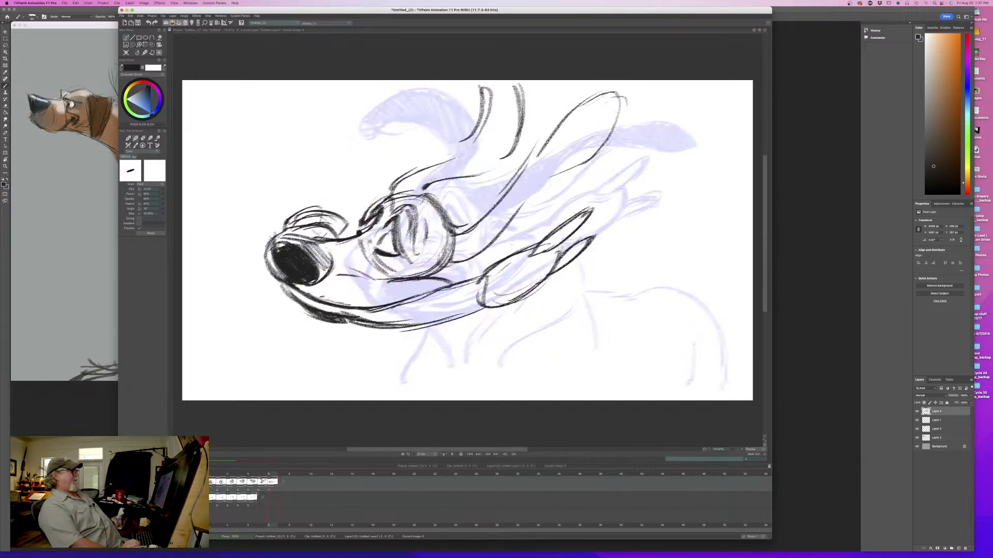
{"action": "key", "text": "Left"}
{"action": "key", "text": "Right"}
{"action": "key", "text": "Left"}
{"action": "key", "text": "Right"}
{"action": "key", "text": "Left"}
{"action": "key", "text": "Right"}
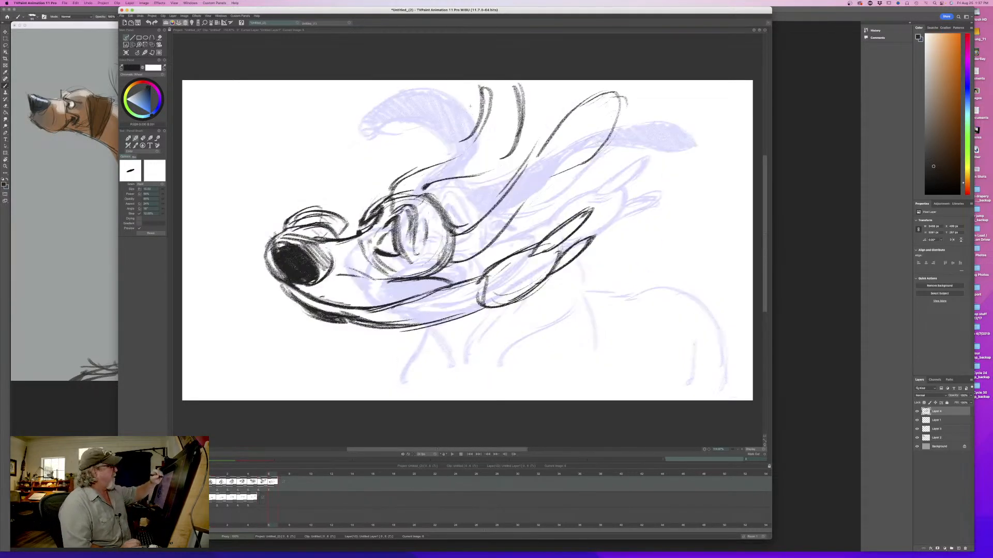
- Darken both edges of the far ear and connect them to the top of the head, checking the flip
{"action": "mouse_move", "coordinate": [480, 86]}
{"action": "left_mouse_down"}
{"action": "mouse_move", "coordinate": [475, 112]}
{"action": "mouse_move", "coordinate": [405, 190]}
{"action": "left_mouse_up"}
{"action": "mouse_move", "coordinate": [527, 100]}
{"action": "left_mouse_down"}
{"action": "mouse_move", "coordinate": [485, 184]}
{"action": "mouse_move", "coordinate": [423, 190]}
{"action": "left_mouse_up"}
{"action": "key", "text": "Left"}
{"action": "key", "text": "Right"}
{"action": "key", "text": "Left"}
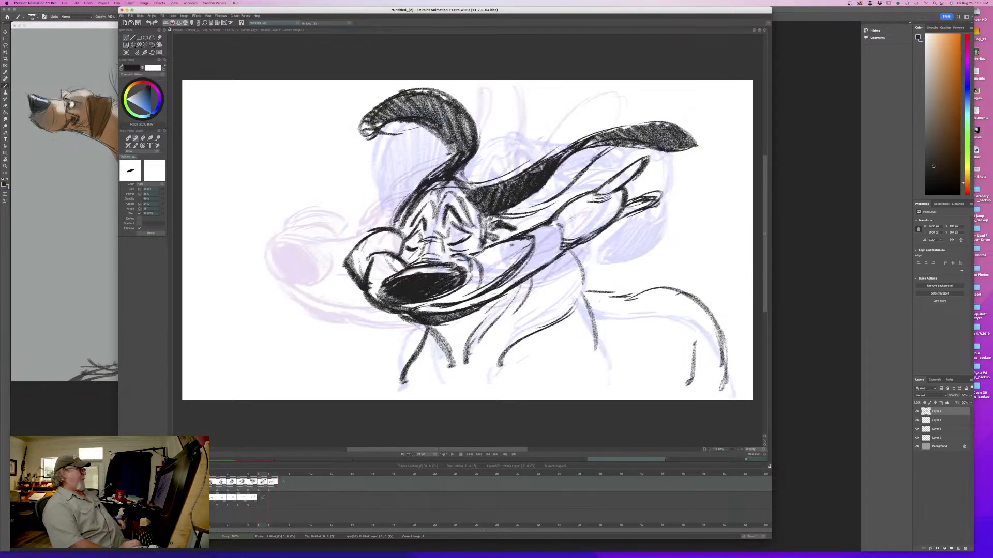
{"action": "key", "text": "Right"}
{"action": "key", "text": "Left"}
{"action": "key", "text": "Right"}
- Draw the short front chest line below the jaw and compare its position with the sixth drawing
{"action": "left_click_drag", "start_coordinate": [412, 340], "coordinate": [401, 383]}
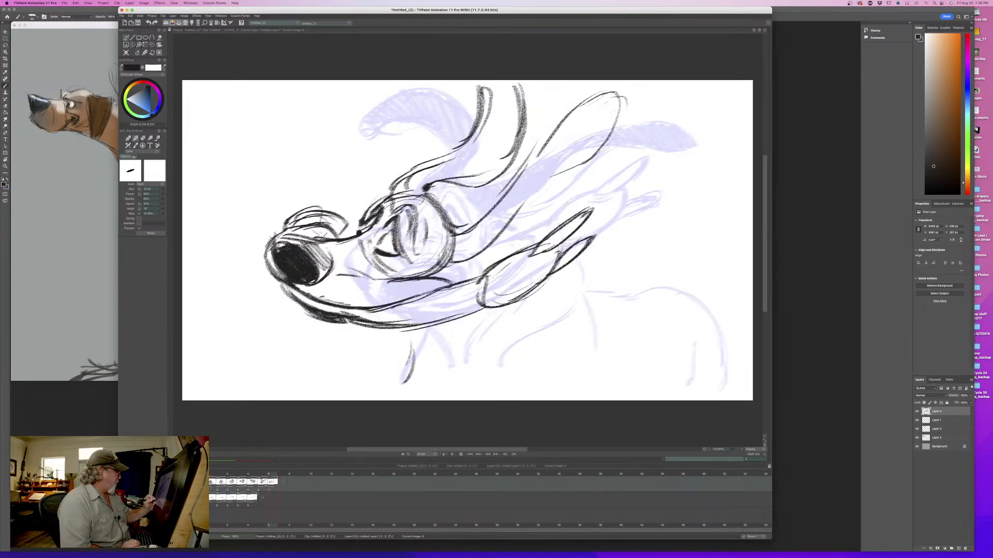
{"action": "key", "text": "Left"}
{"action": "key", "text": "Right"}
{"action": "key", "text": "Left"}
{"action": "key", "text": "Right"}
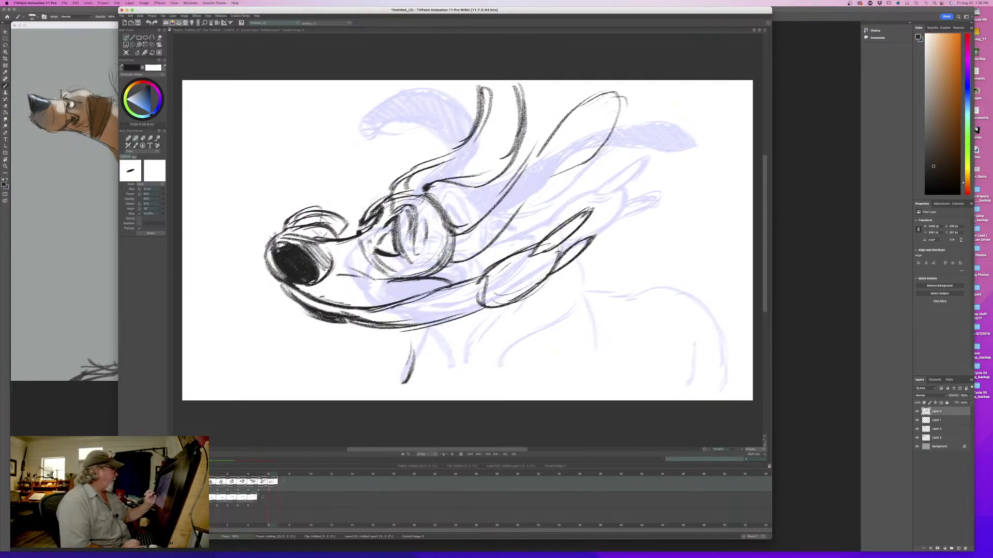
{"action": "mouse_move", "coordinate": [271, 477]}
{"action": "left_mouse_down"}
{"action": "mouse_move", "coordinate": [216, 474]}
{"action": "mouse_move", "coordinate": [265, 474]}
{"action": "left_mouse_up"}
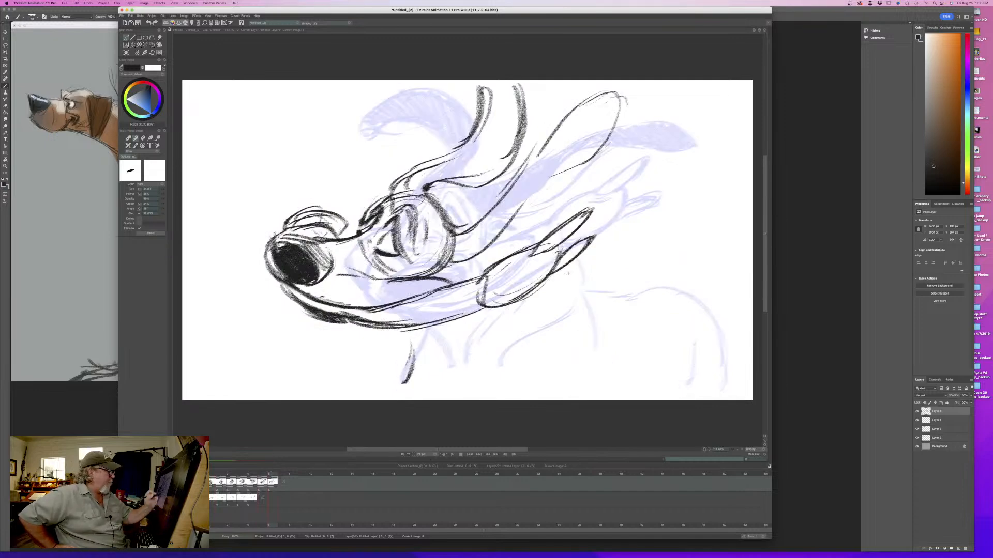
- Draw the back of the neck, the shoulder line, the back and the rump curve of the body
{"action": "left_click_drag", "start_coordinate": [556, 269], "coordinate": [600, 365]}
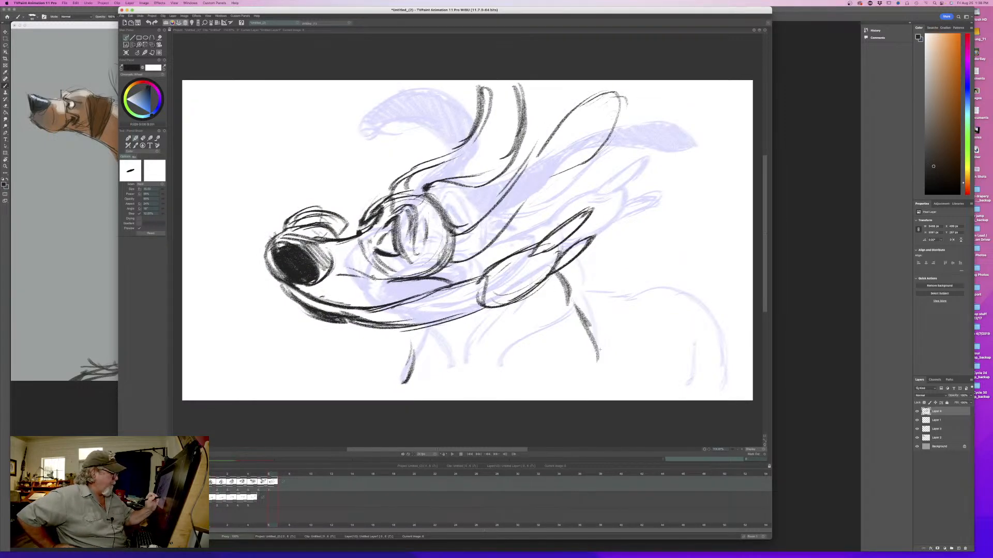
{"action": "left_click_drag", "start_coordinate": [587, 326], "coordinate": [604, 376]}
{"action": "mouse_move", "coordinate": [574, 305]}
{"action": "left_mouse_down"}
{"action": "mouse_move", "coordinate": [616, 296]}
{"action": "mouse_move", "coordinate": [727, 362]}
{"action": "left_mouse_up"}
{"action": "left_click_drag", "start_coordinate": [693, 313], "coordinate": [727, 383]}
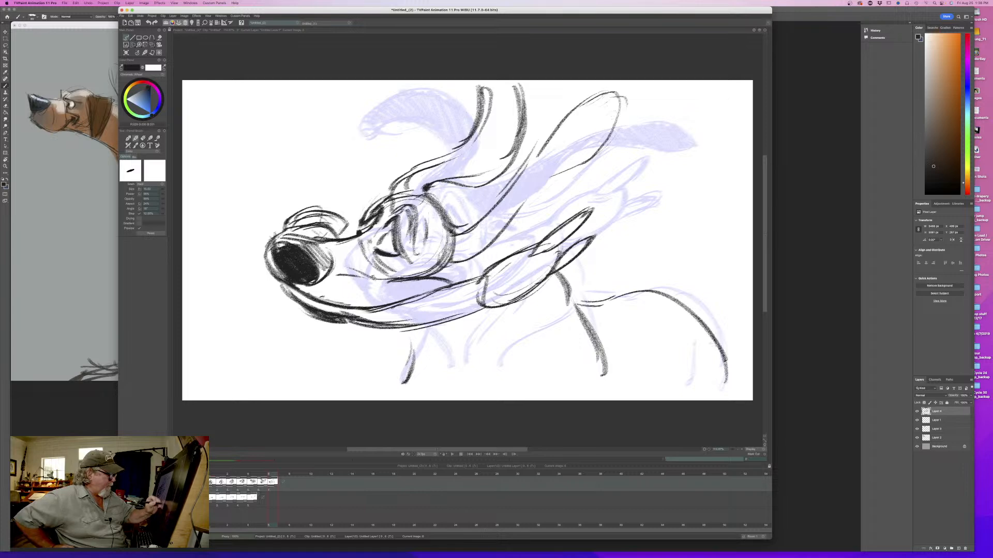
{"action": "left_click_drag", "start_coordinate": [711, 331], "coordinate": [733, 394]}
{"action": "left_click_drag", "start_coordinate": [683, 302], "coordinate": [713, 331]}
{"action": "mouse_move", "coordinate": [592, 313]}
{"action": "left_mouse_down"}
{"action": "mouse_move", "coordinate": [703, 290]}
{"action": "mouse_move", "coordinate": [646, 289]}
{"action": "mouse_move", "coordinate": [720, 354]}
{"action": "left_mouse_up"}
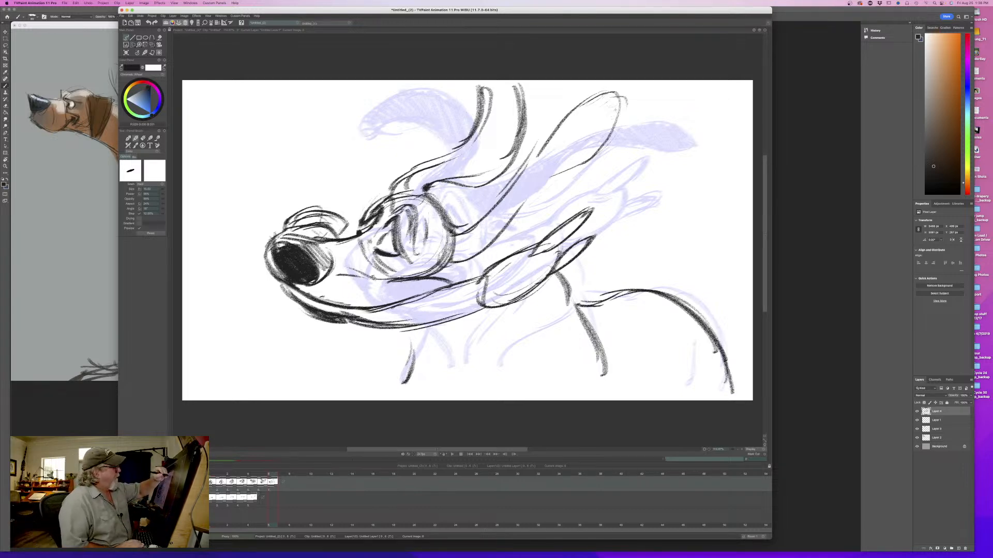
- Darken the near ear's edges and extend its lower line into the cheek at the mouth corner
{"action": "mouse_move", "coordinate": [622, 123]}
{"action": "left_mouse_down"}
{"action": "mouse_move", "coordinate": [612, 93]}
{"action": "mouse_move", "coordinate": [541, 143]}
{"action": "mouse_move", "coordinate": [466, 232]}
{"action": "left_mouse_up"}
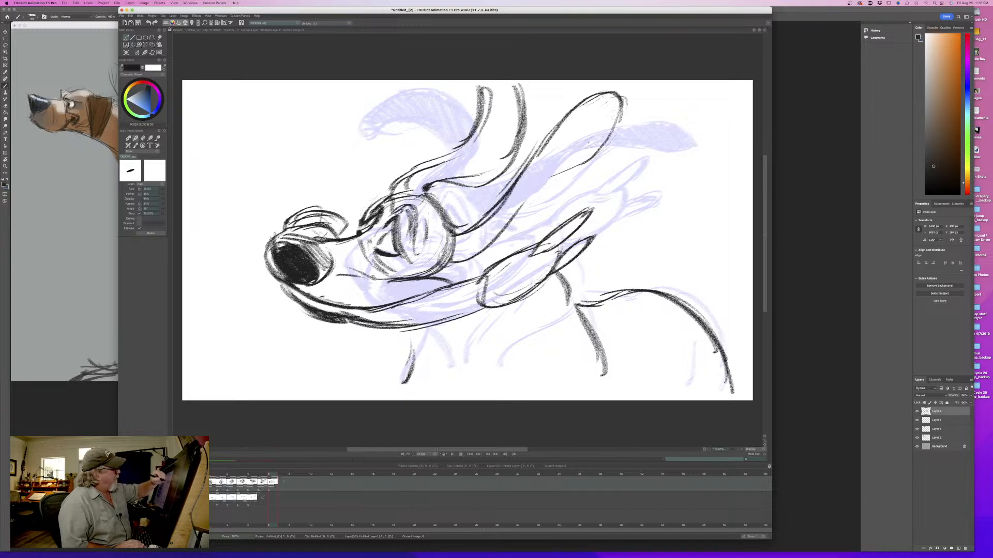
{"action": "left_click_drag", "start_coordinate": [593, 153], "coordinate": [537, 194]}
{"action": "mouse_move", "coordinate": [520, 216]}
{"action": "left_mouse_down"}
{"action": "mouse_move", "coordinate": [441, 279]}
{"action": "mouse_move", "coordinate": [449, 280]}
{"action": "left_mouse_up"}
{"action": "left_click_drag", "start_coordinate": [456, 263], "coordinate": [460, 285]}
- Draw the throat line and the chest folds beneath the jaw, comparing with the sixth drawing
{"action": "left_click_drag", "start_coordinate": [375, 322], "coordinate": [478, 376]}
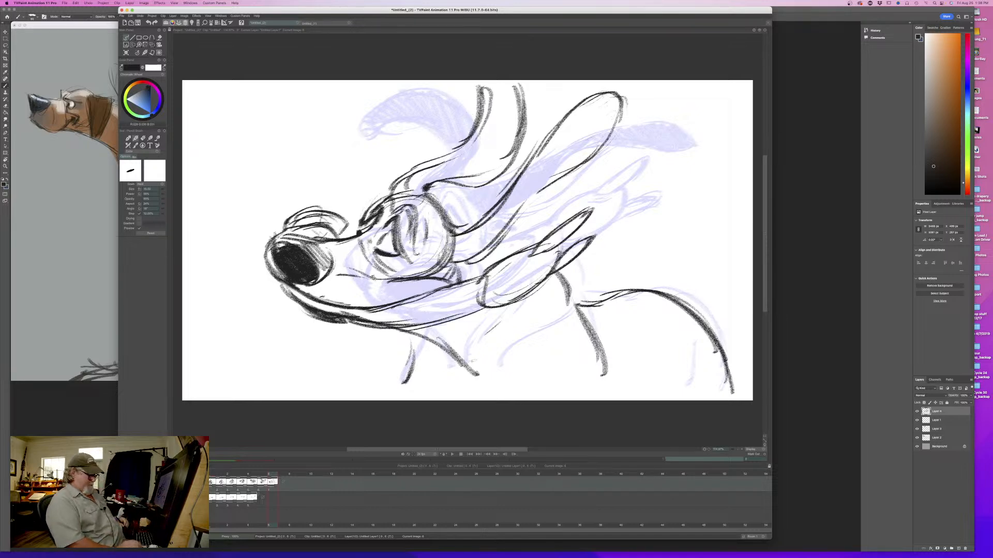
{"action": "key", "text": "Left"}
{"action": "key", "text": "Right"}
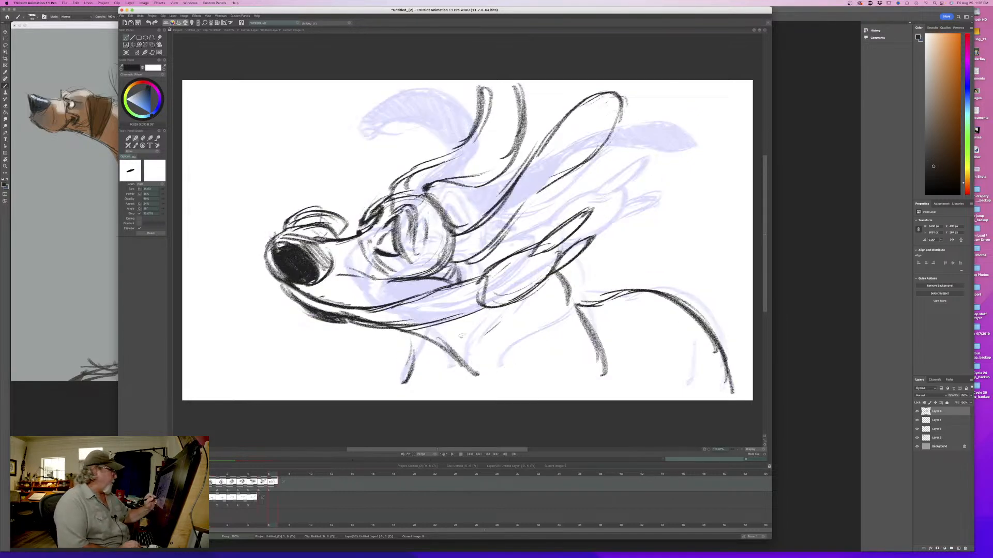
{"action": "mouse_move", "coordinate": [466, 322]}
{"action": "left_mouse_down"}
{"action": "mouse_move", "coordinate": [458, 340]}
{"action": "mouse_move", "coordinate": [483, 379]}
{"action": "mouse_move", "coordinate": [468, 365]}
{"action": "left_mouse_up"}
{"action": "left_click_drag", "start_coordinate": [467, 362], "coordinate": [481, 380]}
{"action": "left_click_drag", "start_coordinate": [552, 290], "coordinate": [512, 349]}
{"action": "left_click_drag", "start_coordinate": [538, 310], "coordinate": [504, 381]}
{"action": "key", "text": "Left"}
{"action": "key", "text": "Right"}
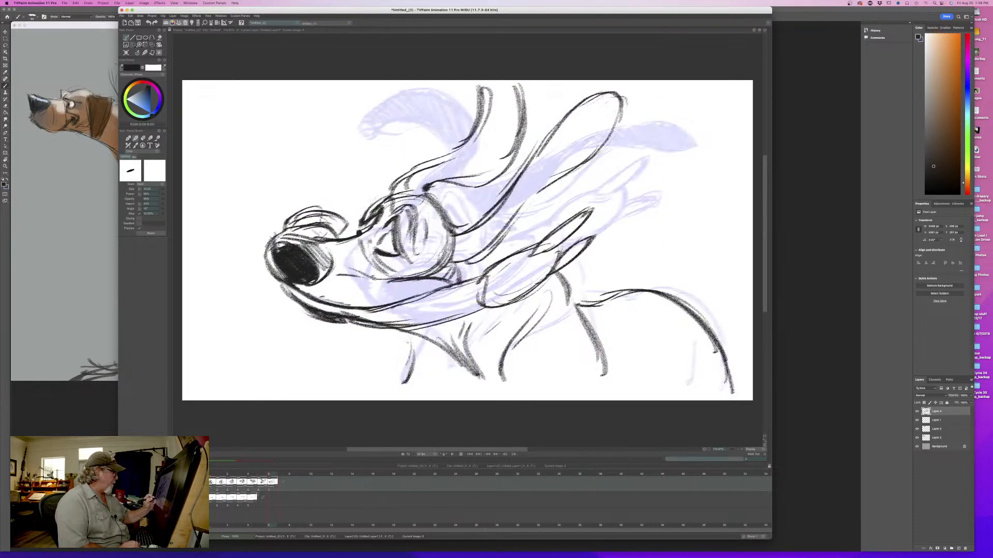
- Darken the front chest line, then draw the front leg line and a short hind leg line, comparing with the sixth drawing
{"action": "mouse_move", "coordinate": [412, 336]}
{"action": "left_mouse_down"}
{"action": "mouse_move", "coordinate": [439, 370]}
{"action": "mouse_move", "coordinate": [407, 389]}
{"action": "left_mouse_up"}
{"action": "key", "text": "Left"}
{"action": "key", "text": "Right"}
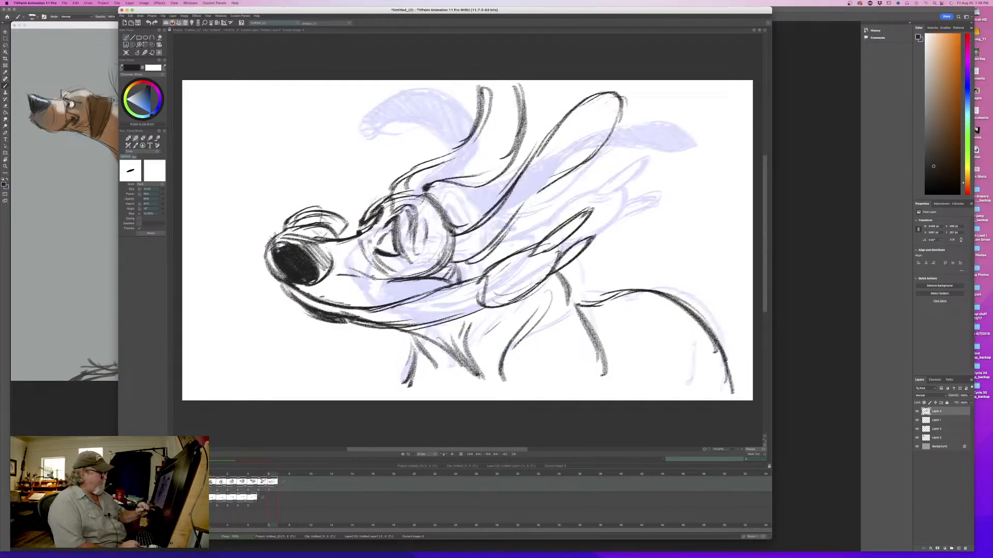
{"action": "left_click_drag", "start_coordinate": [581, 316], "coordinate": [612, 387]}
{"action": "left_click_drag", "start_coordinate": [682, 339], "coordinate": [688, 392]}
{"action": "key", "text": "Left"}
{"action": "key", "text": "Right"}
{"action": "key", "text": "Left"}
{"action": "key", "text": "Right"}
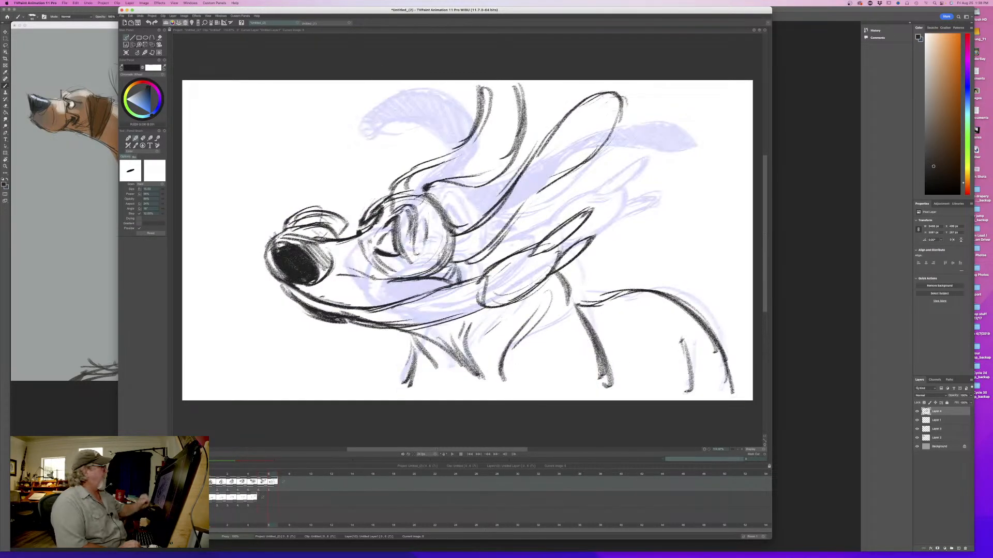
- Thicken the far ear's outline and fill the ear with dark diagonal hatching
{"action": "mouse_move", "coordinate": [477, 91]}
{"action": "left_mouse_down"}
{"action": "mouse_move", "coordinate": [462, 147]}
{"action": "mouse_move", "coordinate": [401, 186]}
{"action": "left_mouse_up"}
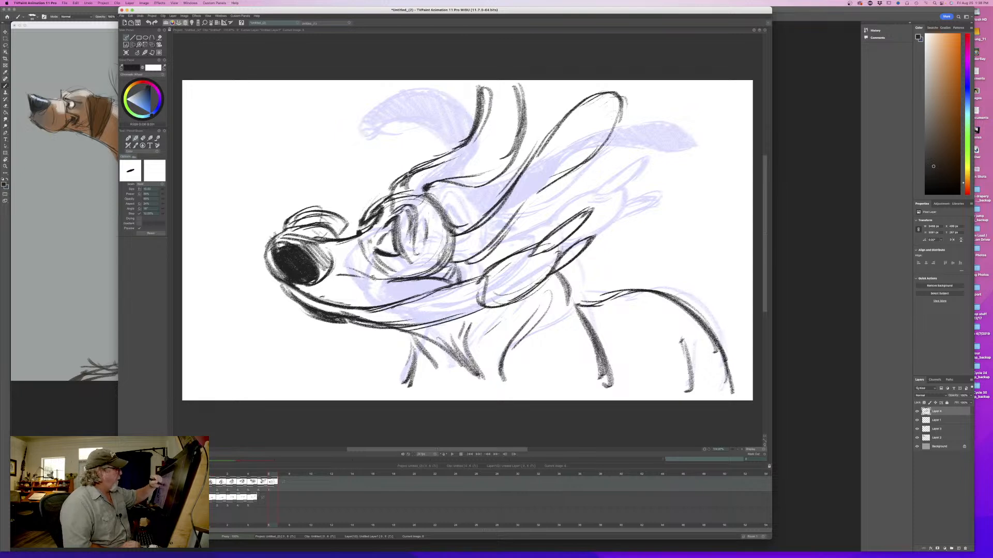
{"action": "mouse_move", "coordinate": [505, 87]}
{"action": "left_mouse_down"}
{"action": "mouse_move", "coordinate": [517, 105]}
{"action": "mouse_move", "coordinate": [511, 161]}
{"action": "mouse_move", "coordinate": [498, 172]}
{"action": "mouse_move", "coordinate": [468, 166]}
{"action": "mouse_move", "coordinate": [425, 176]}
{"action": "mouse_move", "coordinate": [395, 197]}
{"action": "left_mouse_up"}
{"action": "key", "text": "Left"}
{"action": "key", "text": "Right"}
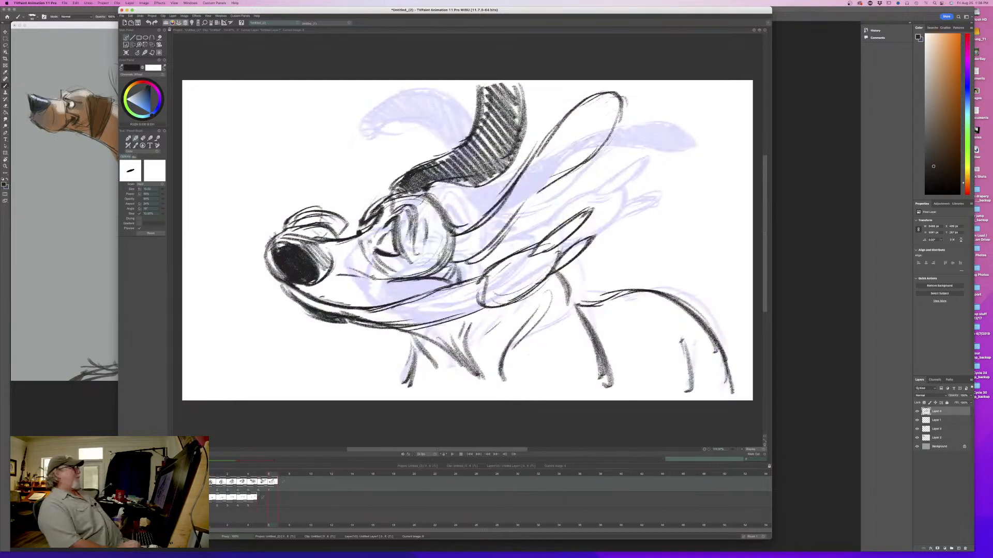
- Compare with the sixth drawing, then touch up the brow and fill the near ear with dark hatching
{"action": "key", "text": "Left"}
{"action": "key", "text": "Right"}
{"action": "key", "text": "Left"}
{"action": "key", "text": "Right"}
{"action": "key", "text": "Left"}
{"action": "key", "text": "Right"}
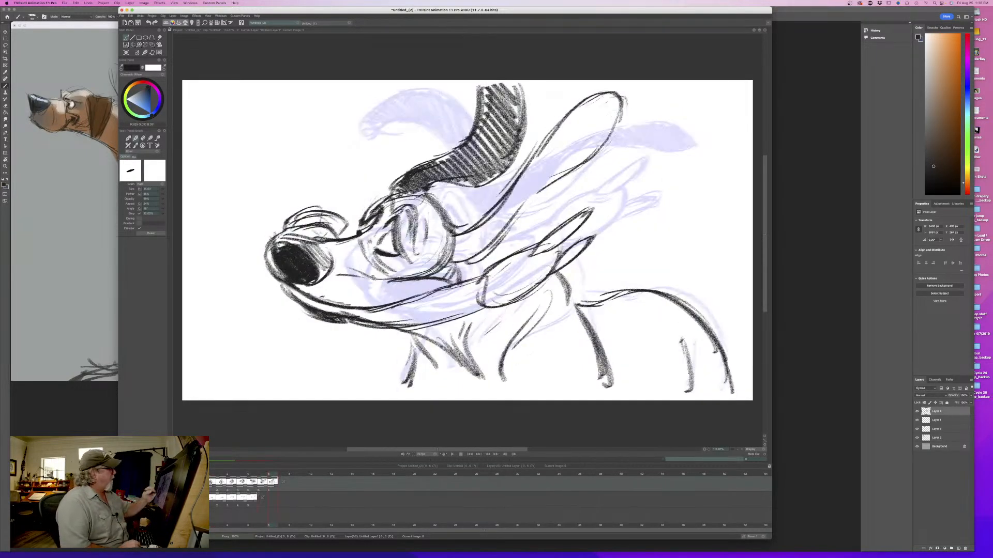
{"action": "mouse_move", "coordinate": [395, 230]}
{"action": "left_mouse_down"}
{"action": "mouse_move", "coordinate": [415, 207]}
{"action": "mouse_move", "coordinate": [436, 204]}
{"action": "mouse_move", "coordinate": [396, 197]}
{"action": "left_mouse_up"}
{"action": "mouse_move", "coordinate": [610, 97]}
{"action": "left_mouse_down"}
{"action": "mouse_move", "coordinate": [556, 142]}
{"action": "mouse_move", "coordinate": [555, 161]}
{"action": "mouse_move", "coordinate": [546, 155]}
{"action": "mouse_move", "coordinate": [542, 173]}
{"action": "mouse_move", "coordinate": [481, 238]}
{"action": "mouse_move", "coordinate": [439, 249]}
{"action": "left_mouse_up"}
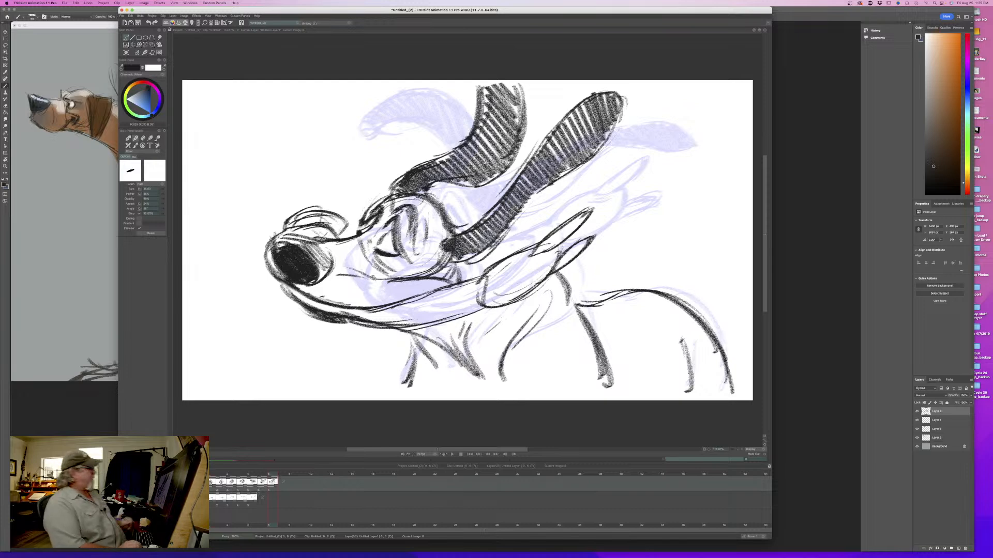
- Add crease lines on the cheek and muzzle, and darken the contours of the nose, chin and back of the head
{"action": "mouse_move", "coordinate": [382, 283]}
{"action": "left_mouse_down"}
{"action": "mouse_move", "coordinate": [338, 285]}
{"action": "mouse_move", "coordinate": [357, 283]}
{"action": "mouse_move", "coordinate": [375, 234]}
{"action": "mouse_move", "coordinate": [369, 251]}
{"action": "left_mouse_up"}
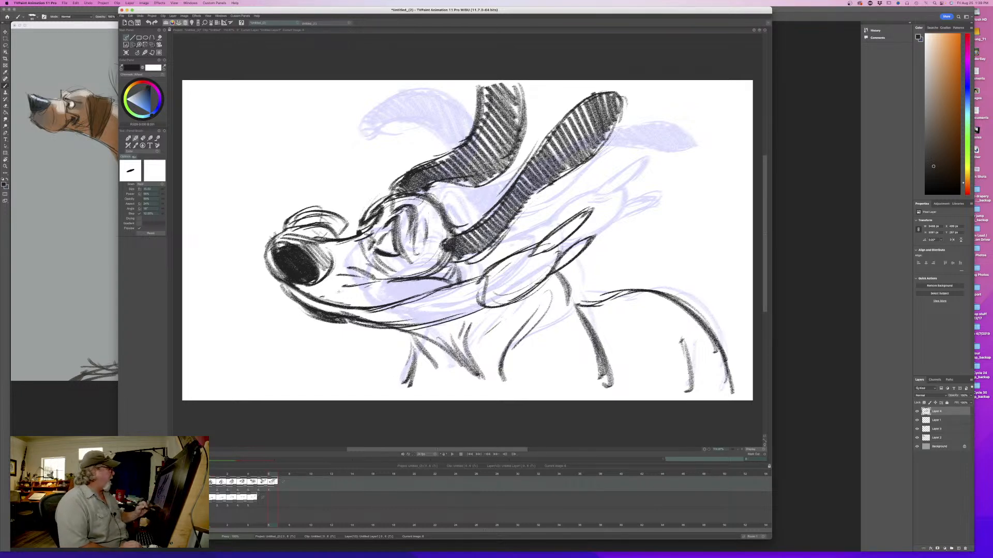
{"action": "mouse_move", "coordinate": [316, 241]}
{"action": "left_mouse_down"}
{"action": "mouse_move", "coordinate": [329, 259]}
{"action": "mouse_move", "coordinate": [346, 253]}
{"action": "mouse_move", "coordinate": [351, 267]}
{"action": "left_mouse_up"}
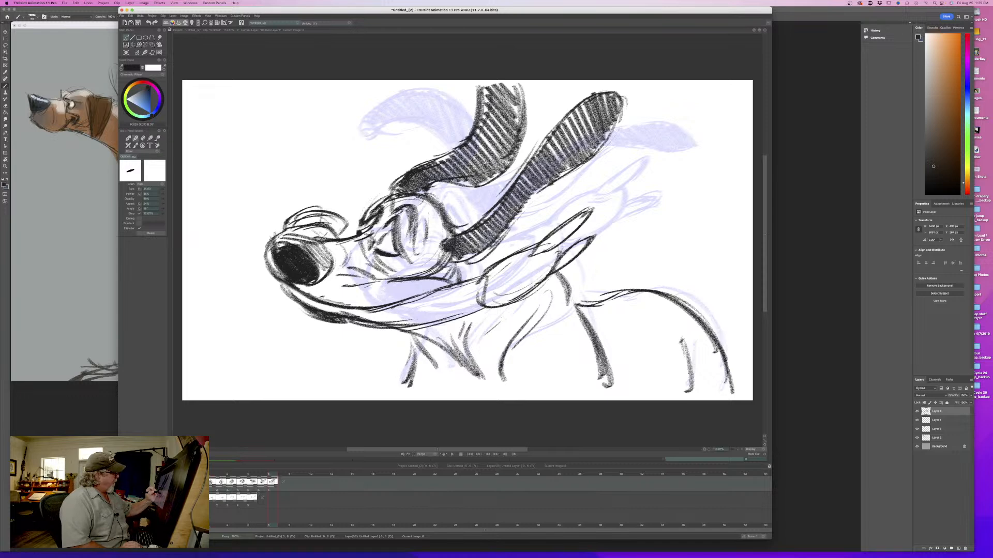
{"action": "mouse_move", "coordinate": [295, 239]}
{"action": "left_mouse_down"}
{"action": "mouse_move", "coordinate": [273, 275]}
{"action": "mouse_move", "coordinate": [286, 277]}
{"action": "left_mouse_up"}
{"action": "left_click_drag", "start_coordinate": [313, 275], "coordinate": [319, 281]}
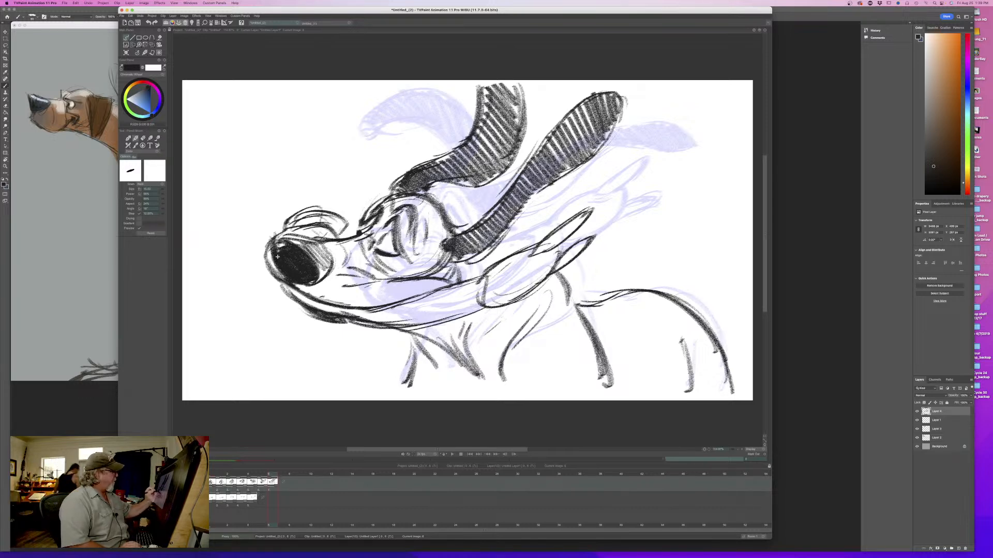
{"action": "left_click_drag", "start_coordinate": [272, 245], "coordinate": [266, 273]}
{"action": "left_click_drag", "start_coordinate": [268, 267], "coordinate": [314, 308]}
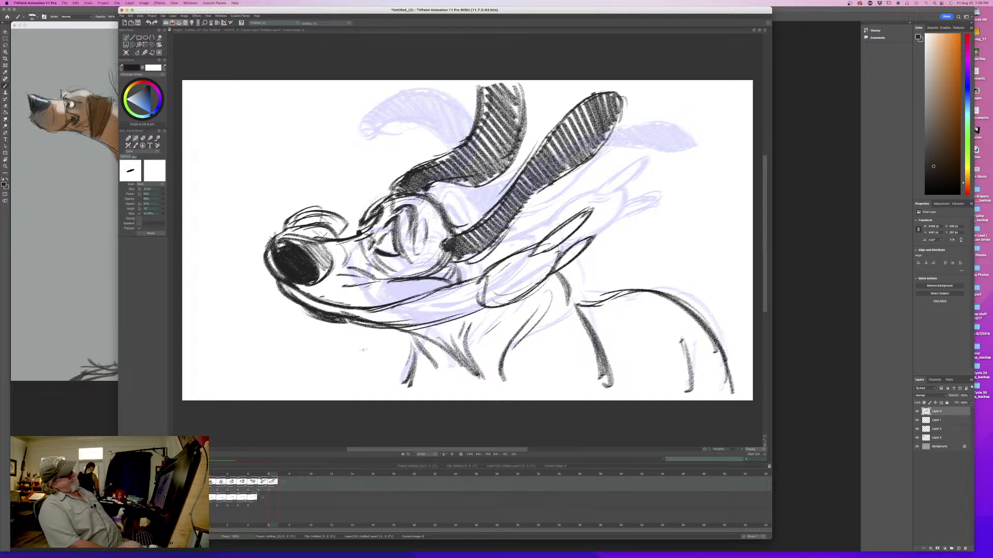
{"action": "left_click_drag", "start_coordinate": [470, 260], "coordinate": [485, 254]}
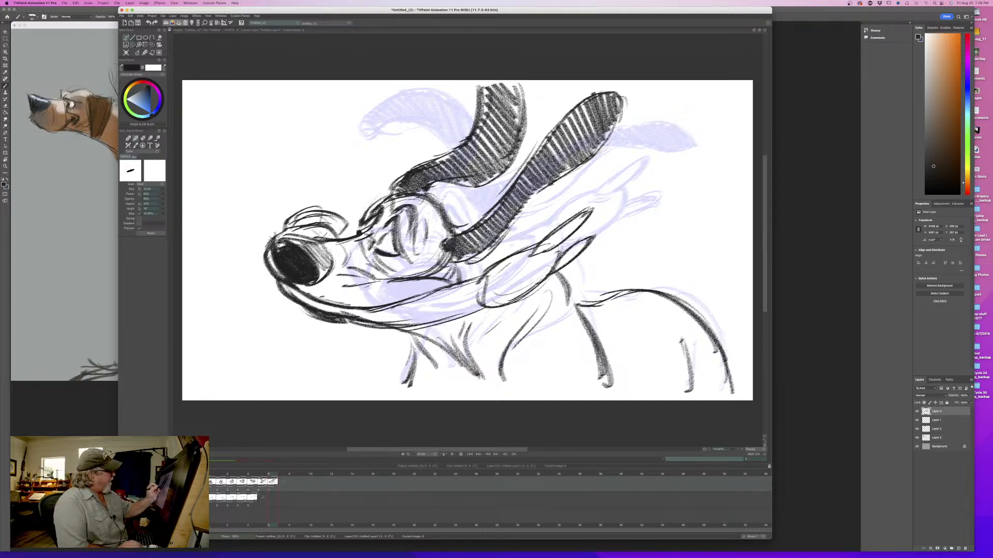
{"action": "mouse_move", "coordinate": [439, 201]}
{"action": "left_mouse_down"}
{"action": "mouse_move", "coordinate": [496, 260]}
{"action": "mouse_move", "coordinate": [443, 272]}
{"action": "mouse_move", "coordinate": [450, 281]}
{"action": "mouse_move", "coordinate": [402, 276]}
{"action": "mouse_move", "coordinate": [446, 263]}
{"action": "mouse_move", "coordinate": [460, 283]}
{"action": "left_mouse_up"}
- Flip between the sixth and seventh drawings to examine how the head, ears and body move
{"action": "key", "text": "Left"}
{"action": "key", "text": "Right"}
{"action": "key", "text": "Left"}
{"action": "key", "text": "Right"}
{"action": "key", "text": "e"}
{"action": "key", "text": "Left"}
{"action": "key", "text": "Right"}
{"action": "key", "text": "e"}
{"action": "key", "text": "Left"}
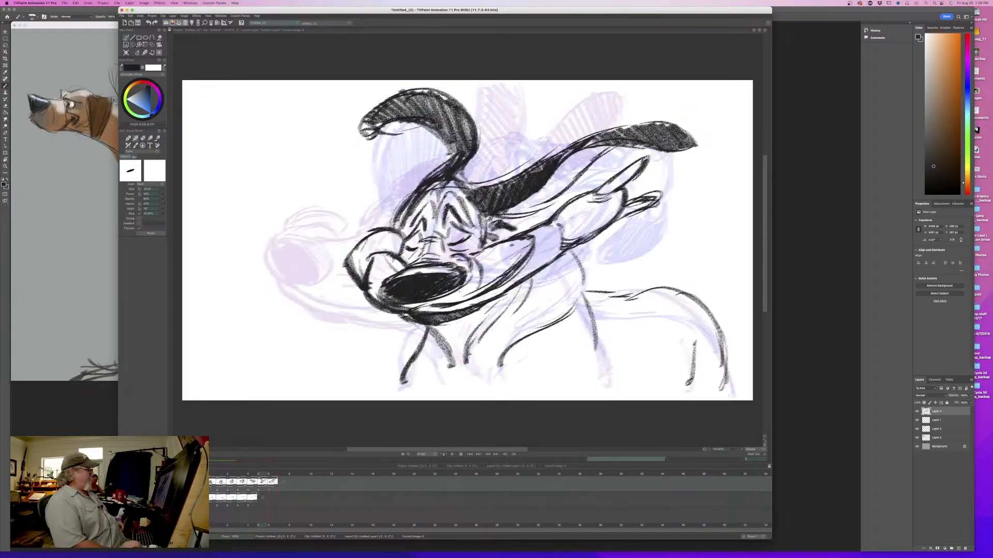
{"action": "key", "text": "Right"}
{"action": "key", "text": "Left"}
{"action": "key", "text": "Right"}
- Darken the throat and chest folds and add short strokes behind the cheek under the near ear
{"action": "mouse_move", "coordinate": [417, 335]}
{"action": "left_mouse_down"}
{"action": "mouse_move", "coordinate": [466, 384]}
{"action": "mouse_move", "coordinate": [412, 361]}
{"action": "mouse_move", "coordinate": [440, 371]}
{"action": "mouse_move", "coordinate": [411, 380]}
{"action": "left_mouse_up"}
{"action": "key", "text": "Left"}
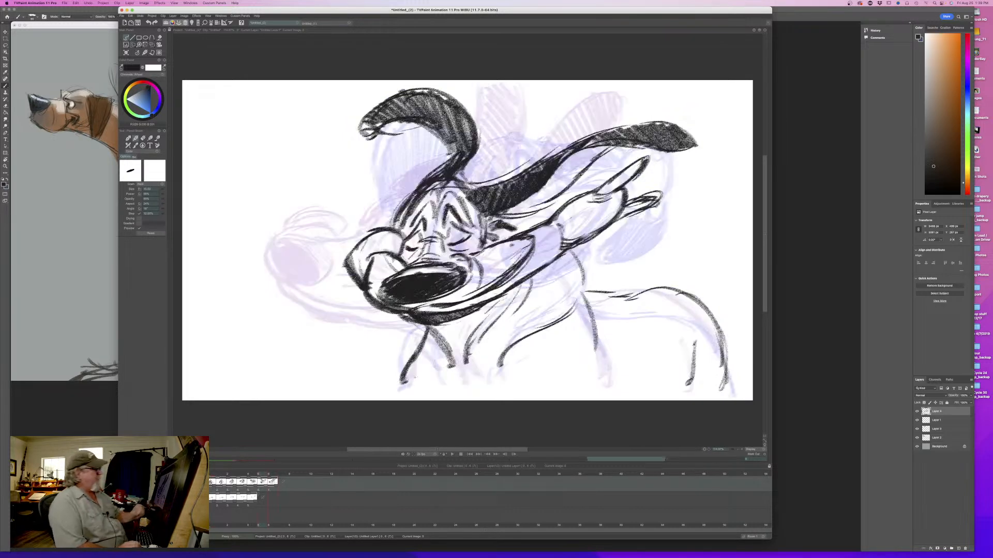
{"action": "key", "text": "Right"}
{"action": "key", "text": "Left"}
{"action": "key", "text": "Right"}
{"action": "left_click_drag", "start_coordinate": [482, 258], "coordinate": [472, 272]}
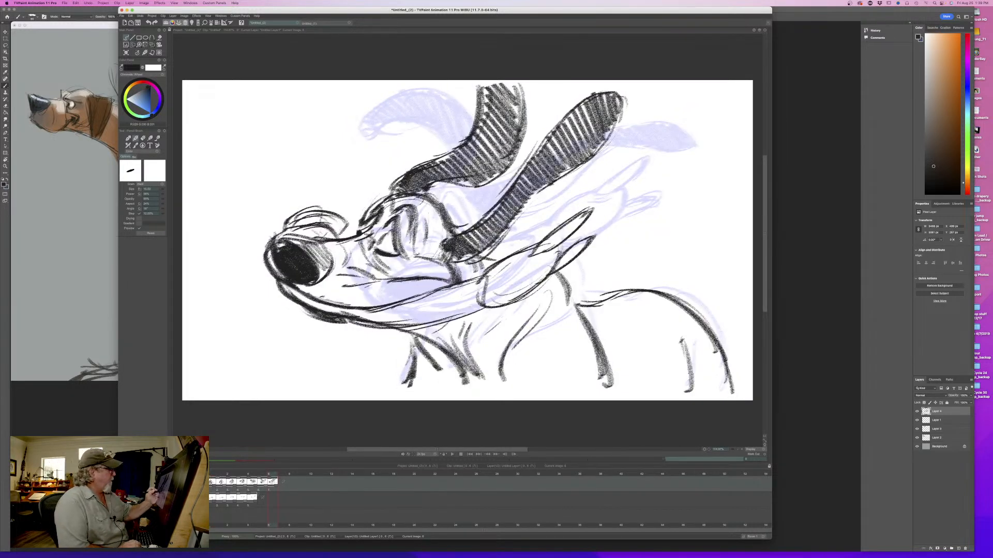
{"action": "left_click_drag", "start_coordinate": [554, 265], "coordinate": [512, 303]}
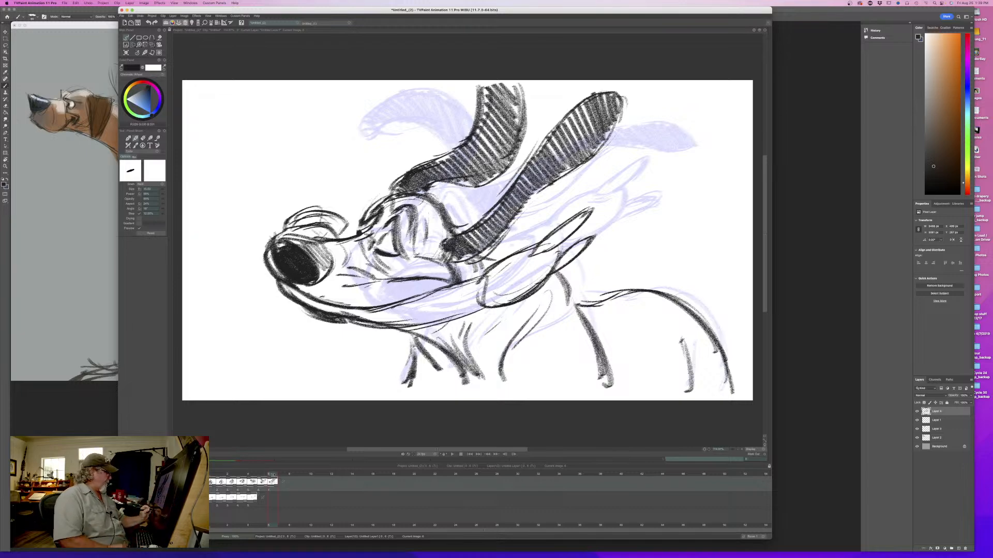
- Start the eighth drawing on the next empty frame and rough in the head as a circle over the previous eye area
{"action": "mouse_move", "coordinate": [273, 475]}
{"action": "left_mouse_down"}
{"action": "mouse_move", "coordinate": [212, 476]}
{"action": "mouse_move", "coordinate": [278, 476]}
{"action": "left_mouse_up"}
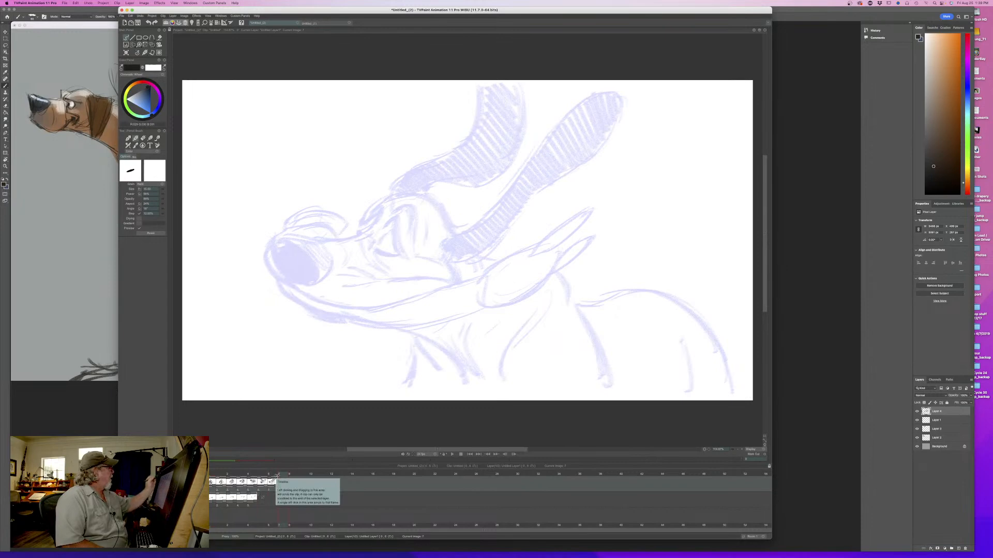
{"action": "left_click_drag", "start_coordinate": [375, 176], "coordinate": [382, 175]}
{"action": "left_click_drag", "start_coordinate": [334, 204], "coordinate": [332, 196]}
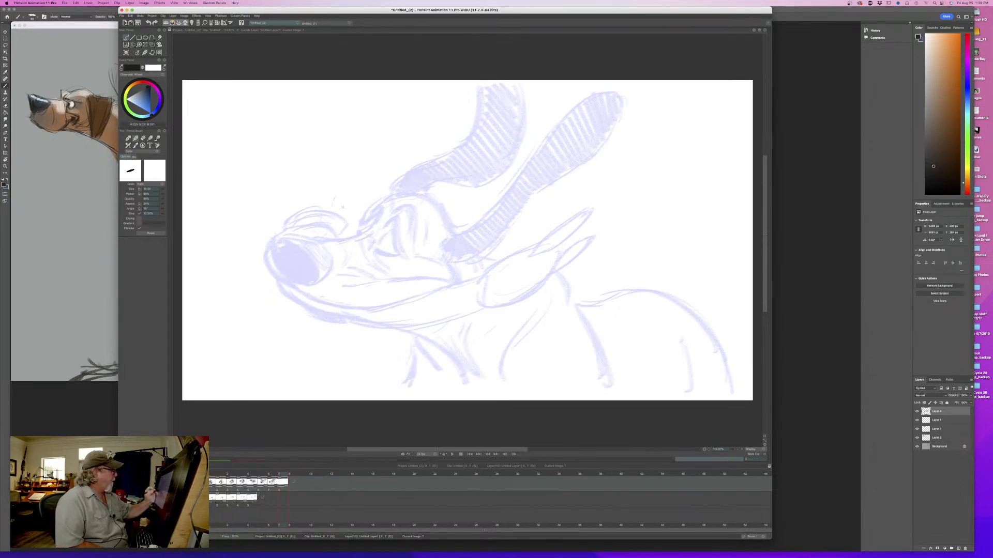
{"action": "mouse_move", "coordinate": [406, 248]}
{"action": "left_mouse_down"}
{"action": "mouse_move", "coordinate": [372, 228]}
{"action": "mouse_move", "coordinate": [439, 243]}
{"action": "mouse_move", "coordinate": [362, 202]}
{"action": "mouse_move", "coordinate": [421, 200]}
{"action": "left_mouse_up"}
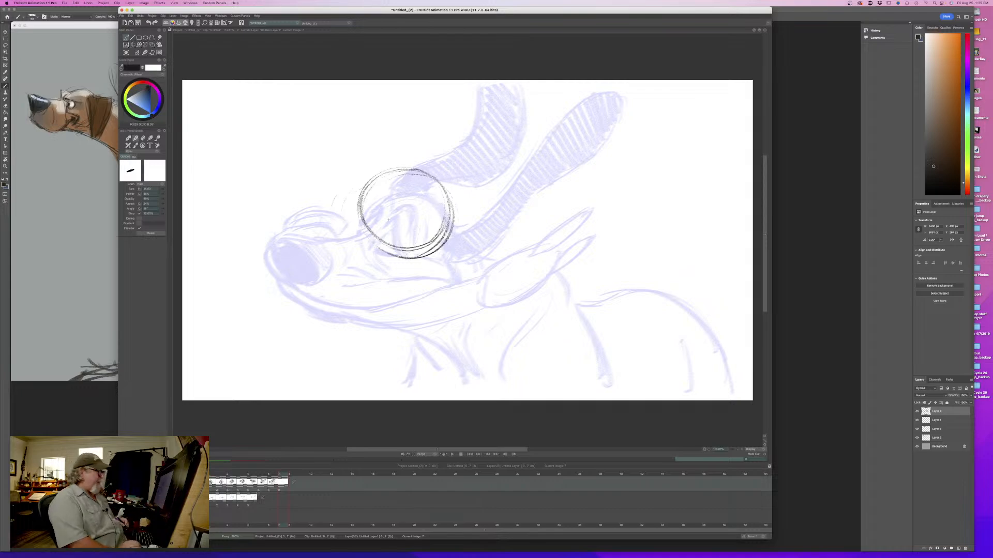
{"action": "key", "text": "Left"}
{"action": "mouse_move", "coordinate": [274, 473]}
{"action": "left_mouse_down"}
{"action": "mouse_move", "coordinate": [218, 474]}
{"action": "mouse_move", "coordinate": [285, 475]}
{"action": "left_mouse_up"}
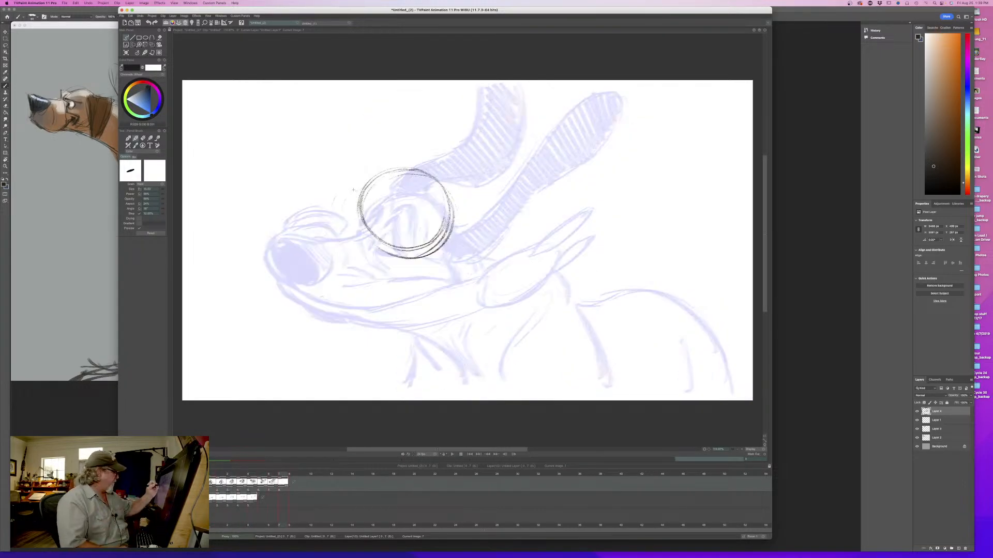
{"action": "mouse_move", "coordinate": [368, 184]}
{"action": "left_mouse_down"}
{"action": "mouse_move", "coordinate": [365, 225]}
{"action": "mouse_move", "coordinate": [394, 249]}
{"action": "left_mouse_up"}
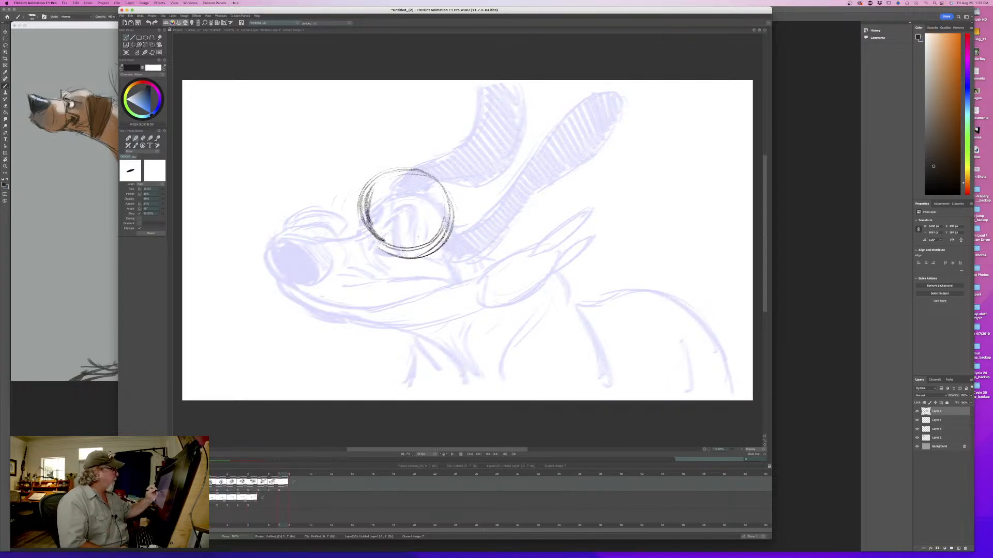
{"action": "left_click_drag", "start_coordinate": [429, 167], "coordinate": [372, 188]}
- Sketch a short arc above and ahead of the head circle to place the raised nose, comparing with the seventh drawing
{"action": "left_click_drag", "start_coordinate": [340, 156], "coordinate": [315, 166]}
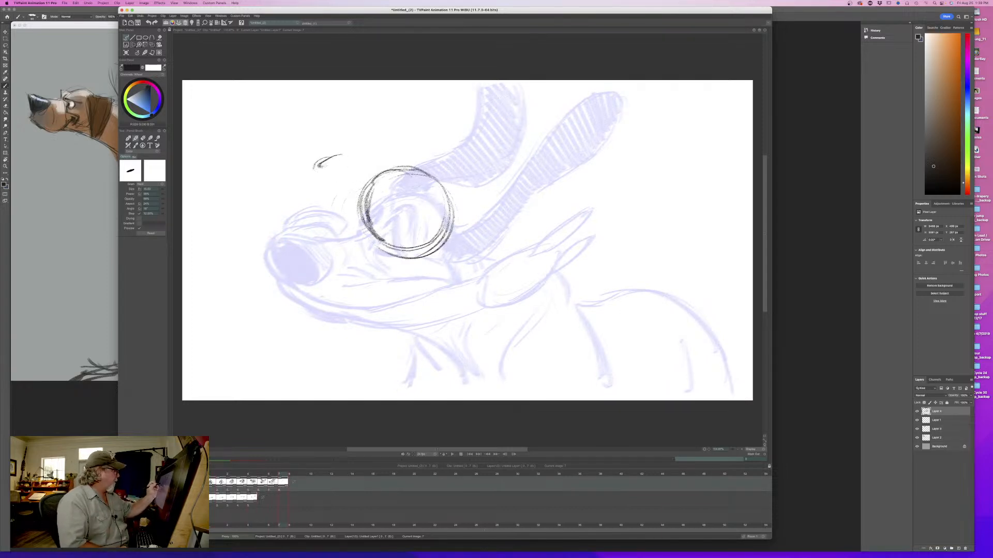
{"action": "key", "text": "Left"}
{"action": "key", "text": "Right"}
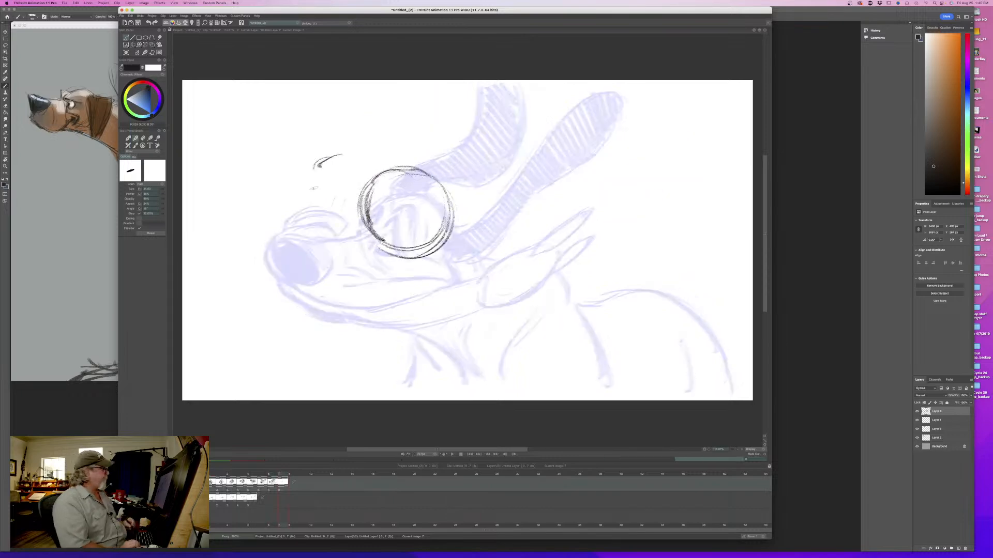
{"action": "key", "text": "Left"}
{"action": "key", "text": "Right"}
{"action": "left_click_drag", "start_coordinate": [341, 151], "coordinate": [315, 165]}
{"action": "left_click_drag", "start_coordinate": [340, 149], "coordinate": [315, 168]}
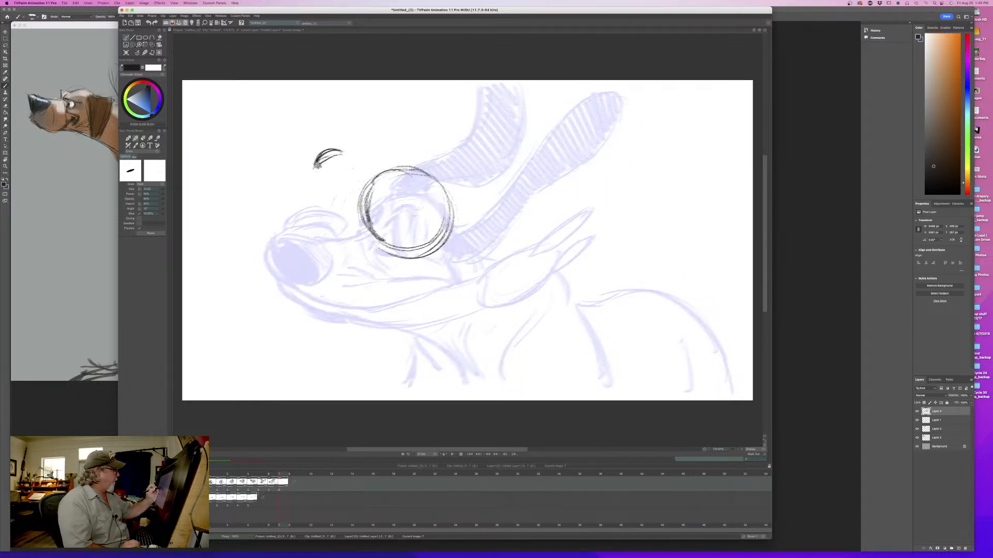
- Sketch long curves swinging down from the head circle and back up toward the previous near ear, comparing with the seventh drawing
{"action": "left_click_drag", "start_coordinate": [396, 222], "coordinate": [517, 220]}
{"action": "left_click_drag", "start_coordinate": [551, 161], "coordinate": [541, 177]}
{"action": "mouse_move", "coordinate": [571, 150]}
{"action": "left_mouse_down"}
{"action": "mouse_move", "coordinate": [557, 246]}
{"action": "mouse_move", "coordinate": [499, 295]}
{"action": "left_mouse_up"}
{"action": "left_click_drag", "start_coordinate": [413, 274], "coordinate": [437, 303]}
{"action": "left_click_drag", "start_coordinate": [391, 236], "coordinate": [439, 297]}
{"action": "mouse_move", "coordinate": [399, 242]}
{"action": "left_mouse_down"}
{"action": "mouse_move", "coordinate": [435, 300]}
{"action": "mouse_move", "coordinate": [548, 271]}
{"action": "left_mouse_up"}
{"action": "mouse_move", "coordinate": [534, 279]}
{"action": "left_mouse_down"}
{"action": "mouse_move", "coordinate": [489, 304]}
{"action": "mouse_move", "coordinate": [429, 280]}
{"action": "left_mouse_up"}
{"action": "key", "text": "Left"}
{"action": "key", "text": "Right"}
{"action": "key", "text": "Left"}
{"action": "key", "text": "Right"}
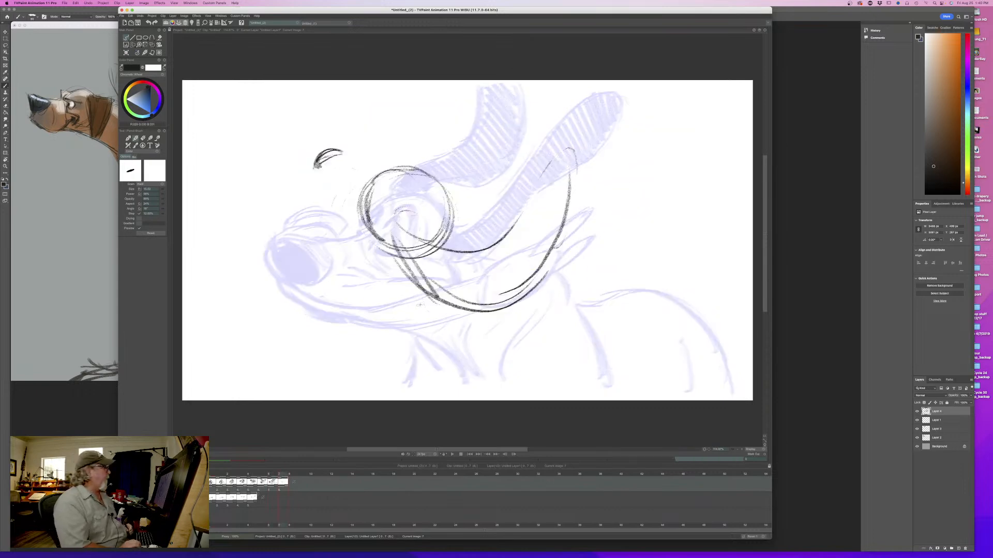
{"action": "key", "text": "Left"}
{"action": "key", "text": "Right"}
- Draw the back of the skull and a short line running down behind the head circle, comparing with the seventh drawing
{"action": "left_click_drag", "start_coordinate": [418, 191], "coordinate": [444, 217]}
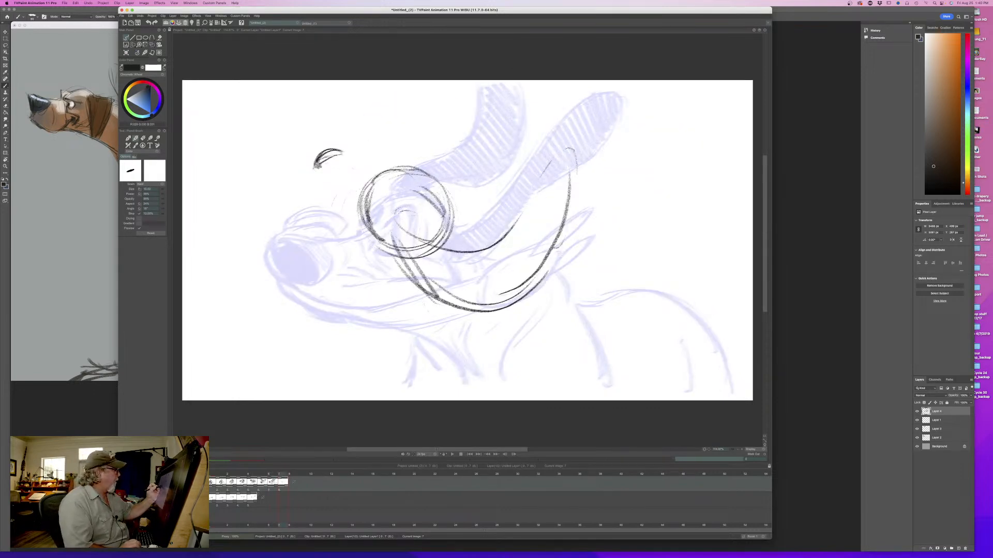
{"action": "left_click_drag", "start_coordinate": [397, 172], "coordinate": [483, 236]}
{"action": "key", "text": "Left"}
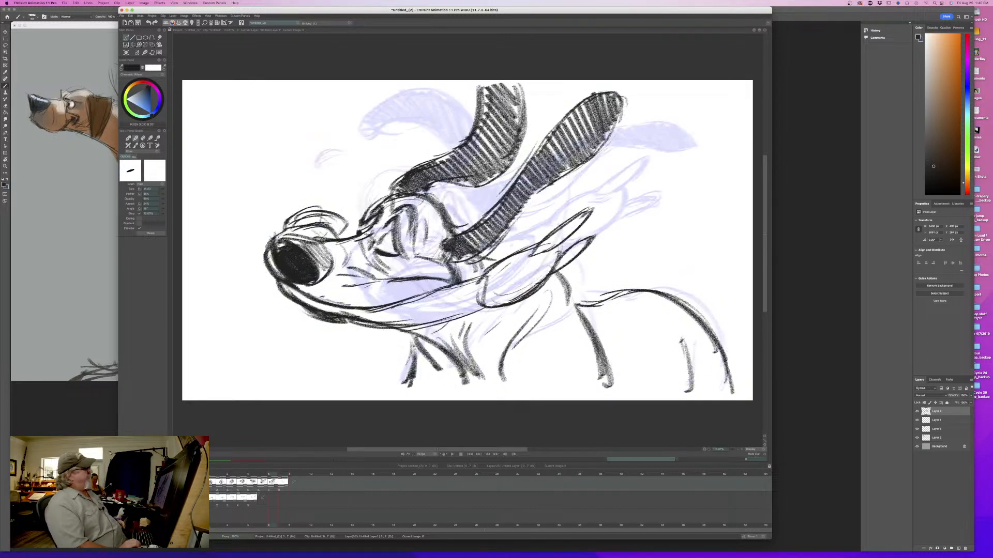
{"action": "key", "text": "Right"}
{"action": "key", "text": "Left"}
{"action": "key", "text": "Right"}
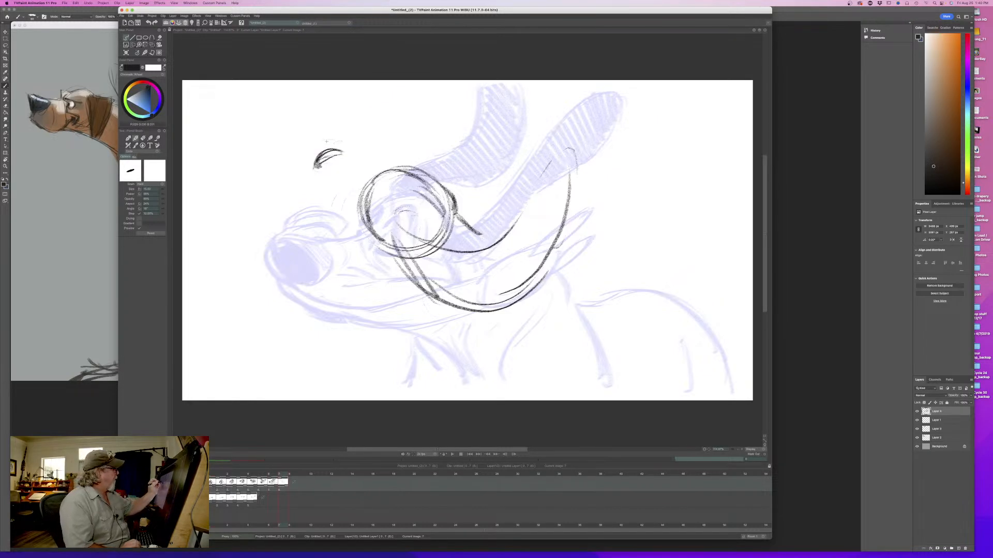
- Round out the nose outline and sketch overlapping ellipses below the head for the lower mouth area
{"action": "mouse_move", "coordinate": [335, 137]}
{"action": "left_mouse_down"}
{"action": "mouse_move", "coordinate": [302, 152]}
{"action": "mouse_move", "coordinate": [344, 150]}
{"action": "mouse_move", "coordinate": [319, 157]}
{"action": "mouse_move", "coordinate": [311, 171]}
{"action": "mouse_move", "coordinate": [319, 167]}
{"action": "left_mouse_up"}
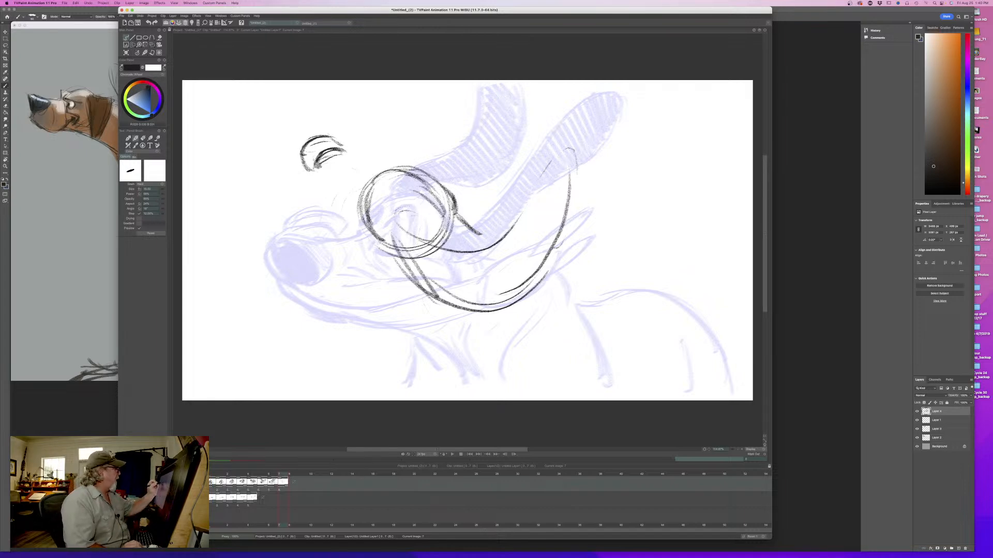
{"action": "left_click_drag", "start_coordinate": [313, 165], "coordinate": [297, 176]}
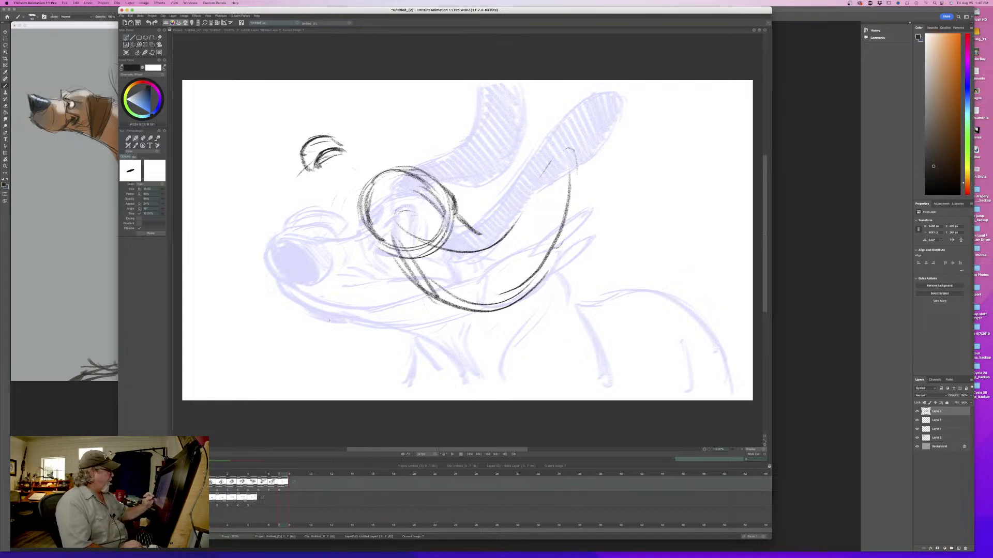
{"action": "mouse_move", "coordinate": [331, 288]}
{"action": "left_mouse_down"}
{"action": "mouse_move", "coordinate": [416, 303]}
{"action": "mouse_move", "coordinate": [336, 331]}
{"action": "mouse_move", "coordinate": [403, 336]}
{"action": "mouse_move", "coordinate": [417, 310]}
{"action": "mouse_move", "coordinate": [366, 317]}
{"action": "mouse_move", "coordinate": [407, 313]}
{"action": "left_mouse_up"}
{"action": "left_click_drag", "start_coordinate": [366, 317], "coordinate": [403, 308]}
{"action": "mouse_move", "coordinate": [427, 300]}
{"action": "left_mouse_down"}
{"action": "mouse_move", "coordinate": [449, 300]}
{"action": "mouse_move", "coordinate": [438, 312]}
{"action": "left_mouse_up"}
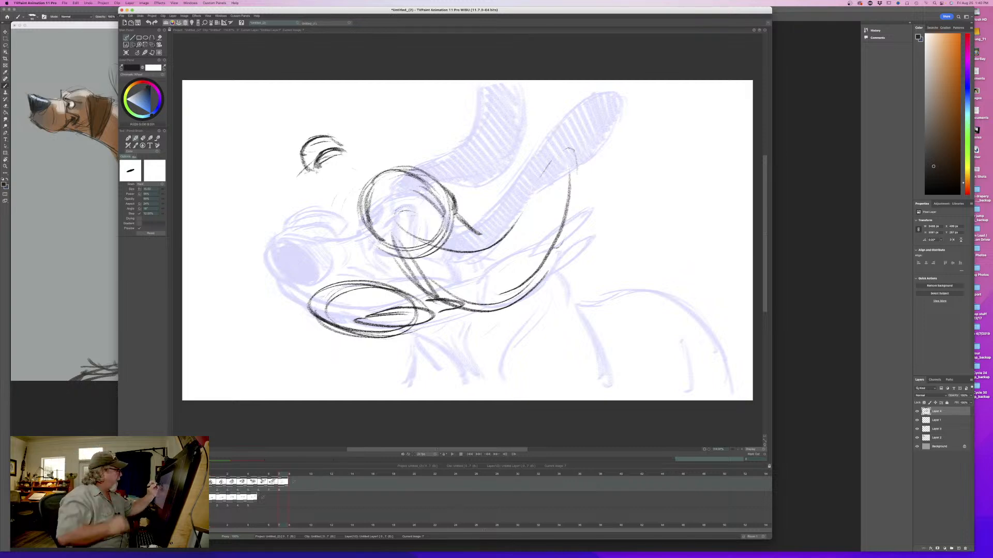
- Draw the raised muzzle tip under the nose and the long front curve down to the lower ellipse, comparing with the seventh drawing
{"action": "left_click_drag", "start_coordinate": [313, 178], "coordinate": [332, 191]}
{"action": "mouse_move", "coordinate": [305, 146]}
{"action": "left_mouse_down"}
{"action": "mouse_move", "coordinate": [290, 197]}
{"action": "mouse_move", "coordinate": [339, 231]}
{"action": "left_mouse_up"}
{"action": "mouse_move", "coordinate": [318, 198]}
{"action": "left_mouse_down"}
{"action": "mouse_move", "coordinate": [352, 231]}
{"action": "mouse_move", "coordinate": [334, 222]}
{"action": "left_mouse_up"}
{"action": "left_click_drag", "start_coordinate": [295, 181], "coordinate": [278, 201]}
{"action": "mouse_move", "coordinate": [293, 189]}
{"action": "left_mouse_down"}
{"action": "mouse_move", "coordinate": [310, 220]}
{"action": "mouse_move", "coordinate": [266, 248]}
{"action": "mouse_move", "coordinate": [310, 302]}
{"action": "left_mouse_up"}
{"action": "mouse_move", "coordinate": [271, 218]}
{"action": "left_mouse_down"}
{"action": "mouse_move", "coordinate": [310, 299]}
{"action": "mouse_move", "coordinate": [282, 297]}
{"action": "left_mouse_up"}
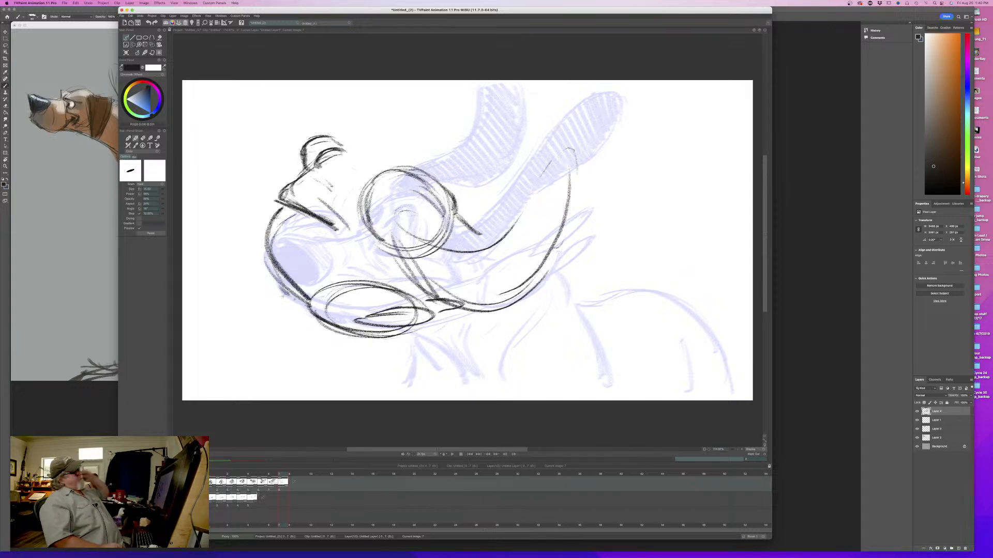
{"action": "key", "text": "Left"}
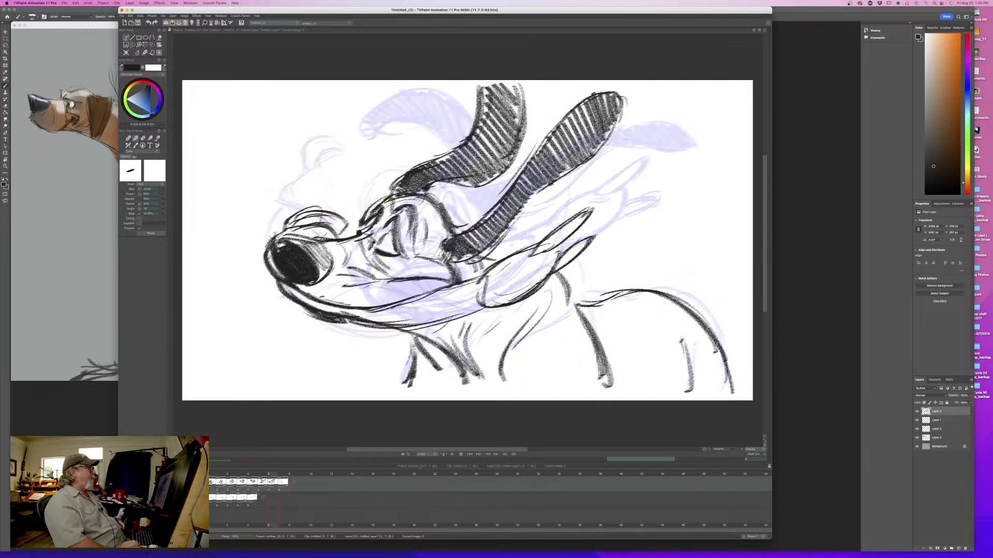
{"action": "key", "text": "Right"}
{"action": "key", "text": "Left"}
{"action": "key", "text": "Right"}
{"action": "key", "text": "Left"}
{"action": "key", "text": "Right"}
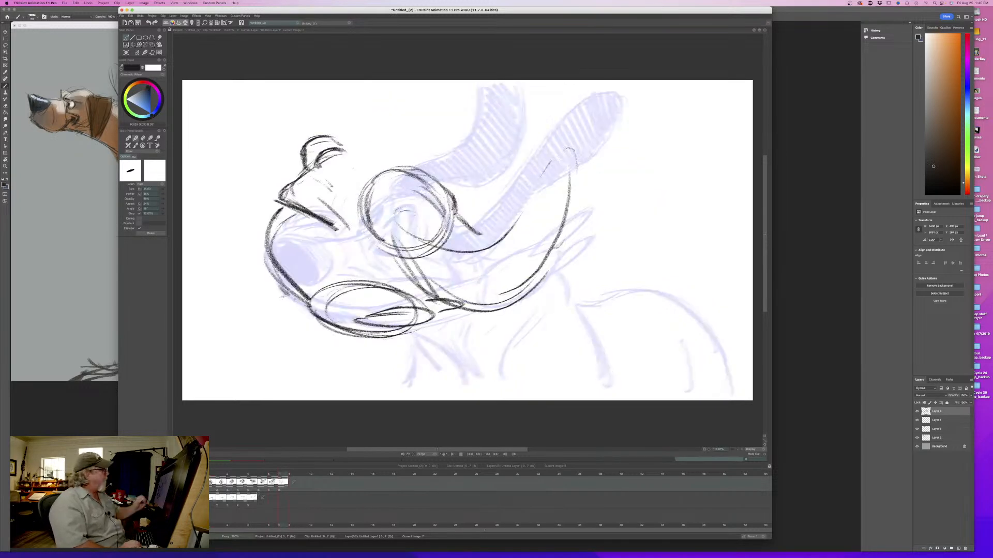
- Fill the eighth drawing's nose with dark shading and compare its position with the seventh drawing
{"action": "left_click_drag", "start_coordinate": [336, 139], "coordinate": [350, 151]}
{"action": "mouse_move", "coordinate": [332, 138]}
{"action": "left_mouse_down"}
{"action": "mouse_move", "coordinate": [301, 150]}
{"action": "mouse_move", "coordinate": [344, 145]}
{"action": "mouse_move", "coordinate": [312, 139]}
{"action": "mouse_move", "coordinate": [303, 168]}
{"action": "left_mouse_up"}
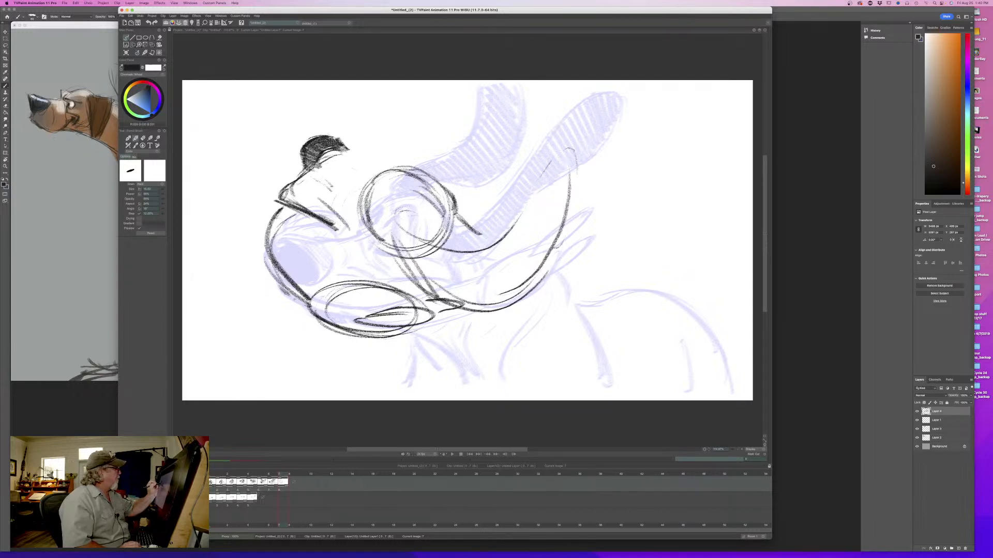
{"action": "key", "text": "Left"}
{"action": "key", "text": "Right"}
{"action": "key", "text": "Left"}
{"action": "key", "text": "Right"}
{"action": "key", "text": "Left"}
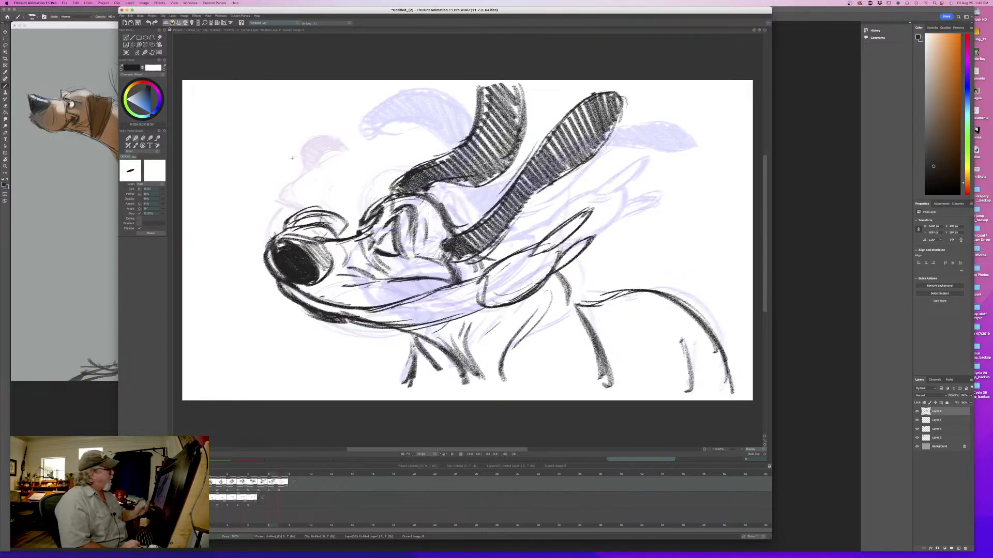
- Strengthen the back of the skull and the top front of the eighth drawing's head circle, comparing with the seventh drawing
{"action": "key", "text": "Right"}
{"action": "left_click_drag", "start_coordinate": [420, 182], "coordinate": [445, 202]}
{"action": "left_click_drag", "start_coordinate": [425, 171], "coordinate": [447, 191]}
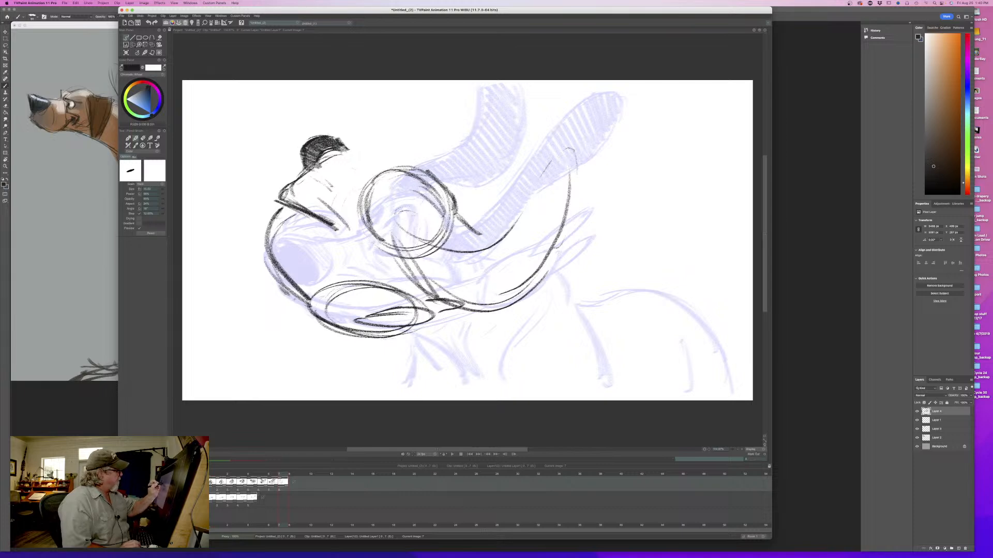
{"action": "mouse_move", "coordinate": [407, 166]}
{"action": "left_mouse_down"}
{"action": "mouse_move", "coordinate": [448, 188]}
{"action": "mouse_move", "coordinate": [367, 189]}
{"action": "mouse_move", "coordinate": [366, 164]}
{"action": "left_mouse_up"}
{"action": "key", "text": "Left"}
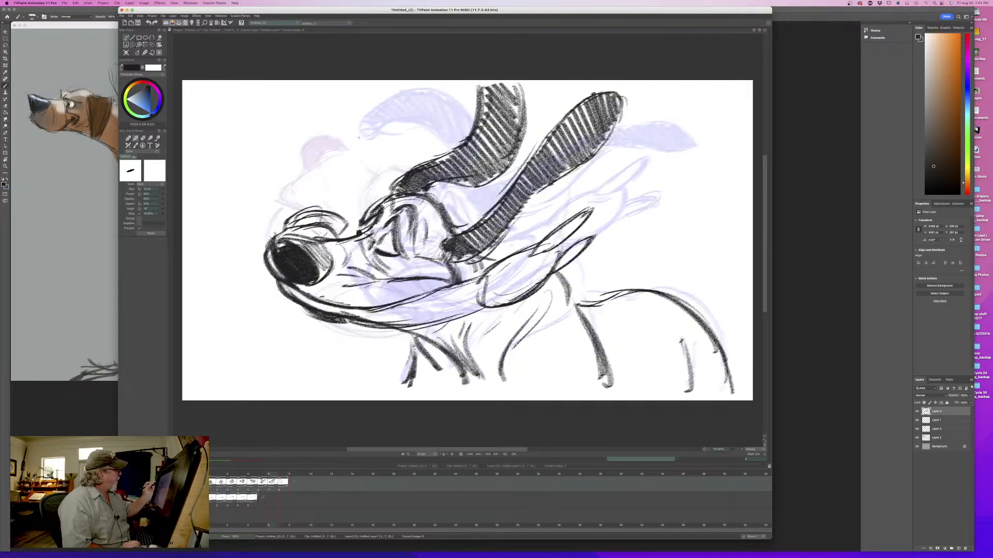
- Draw the far jowl as a rounded bulge behind the nose and darken the front of the head, comparing with the seventh drawing
{"action": "key", "text": "Right"}
{"action": "left_click_drag", "start_coordinate": [358, 145], "coordinate": [396, 166]}
{"action": "mouse_move", "coordinate": [366, 142]}
{"action": "left_mouse_down"}
{"action": "mouse_move", "coordinate": [397, 158]}
{"action": "mouse_move", "coordinate": [372, 167]}
{"action": "mouse_move", "coordinate": [382, 212]}
{"action": "left_mouse_up"}
{"action": "key", "text": "Left"}
{"action": "key", "text": "Right"}
{"action": "key", "text": "Left"}
{"action": "key", "text": "Right"}
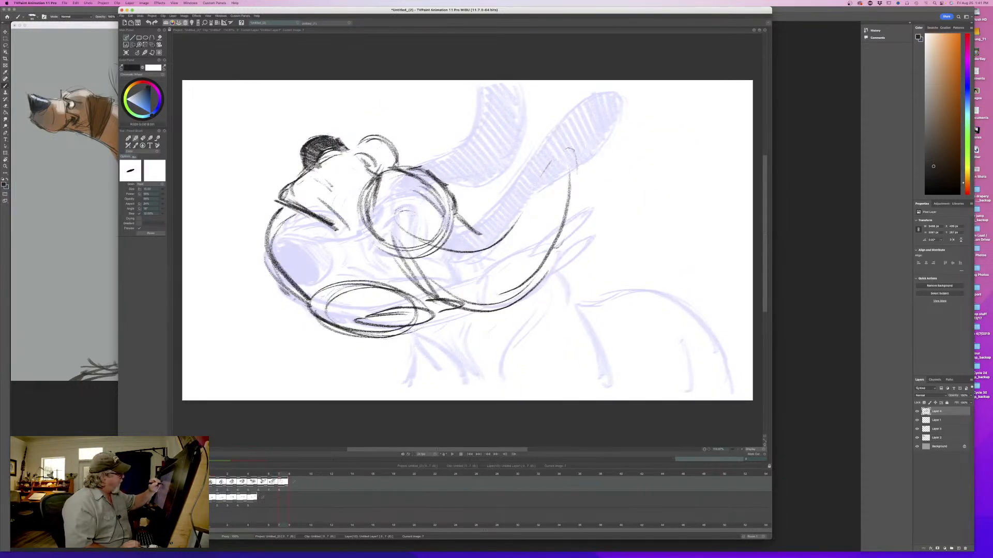
- Darken the front edge of the head circle with heavy eye and brow strokes, comparing with the seventh drawing
{"action": "mouse_move", "coordinate": [373, 177]}
{"action": "left_mouse_down"}
{"action": "mouse_move", "coordinate": [392, 168]}
{"action": "mouse_move", "coordinate": [383, 218]}
{"action": "mouse_move", "coordinate": [394, 196]}
{"action": "mouse_move", "coordinate": [365, 211]}
{"action": "mouse_move", "coordinate": [364, 196]}
{"action": "left_mouse_up"}
{"action": "key", "text": "Left"}
{"action": "key", "text": "Right"}
{"action": "key", "text": "Left"}
{"action": "key", "text": "Right"}
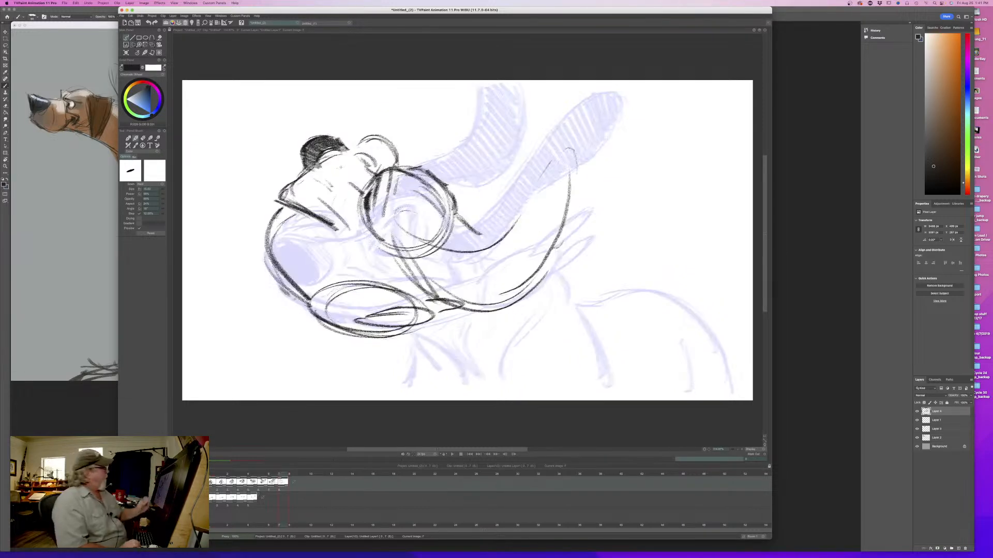
- Darken the top edge of the muzzle and add crease lines down its side in front of the eye
{"action": "left_click_drag", "start_coordinate": [364, 161], "coordinate": [383, 172]}
{"action": "mouse_move", "coordinate": [361, 158]}
{"action": "left_mouse_down"}
{"action": "mouse_move", "coordinate": [379, 174]}
{"action": "mouse_move", "coordinate": [364, 159]}
{"action": "mouse_move", "coordinate": [350, 217]}
{"action": "left_mouse_up"}
{"action": "key", "text": "Left"}
{"action": "key", "text": "Right"}
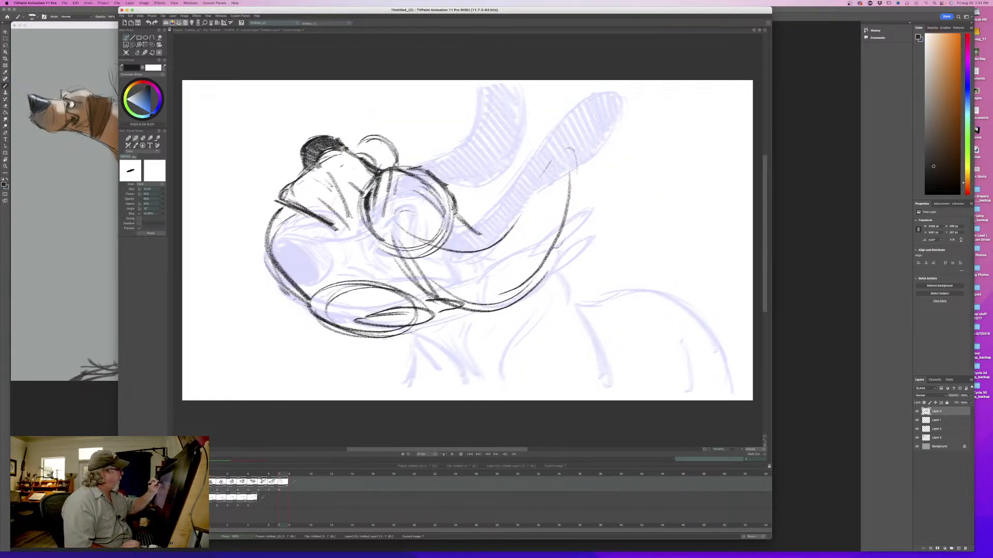
- Square off the upper edge of the nose and extend the thick lip line down the muzzle, comparing with the seventh drawing
{"action": "mouse_move", "coordinate": [346, 132]}
{"action": "left_mouse_down"}
{"action": "mouse_move", "coordinate": [336, 148]}
{"action": "mouse_move", "coordinate": [307, 140]}
{"action": "mouse_move", "coordinate": [307, 154]}
{"action": "left_mouse_up"}
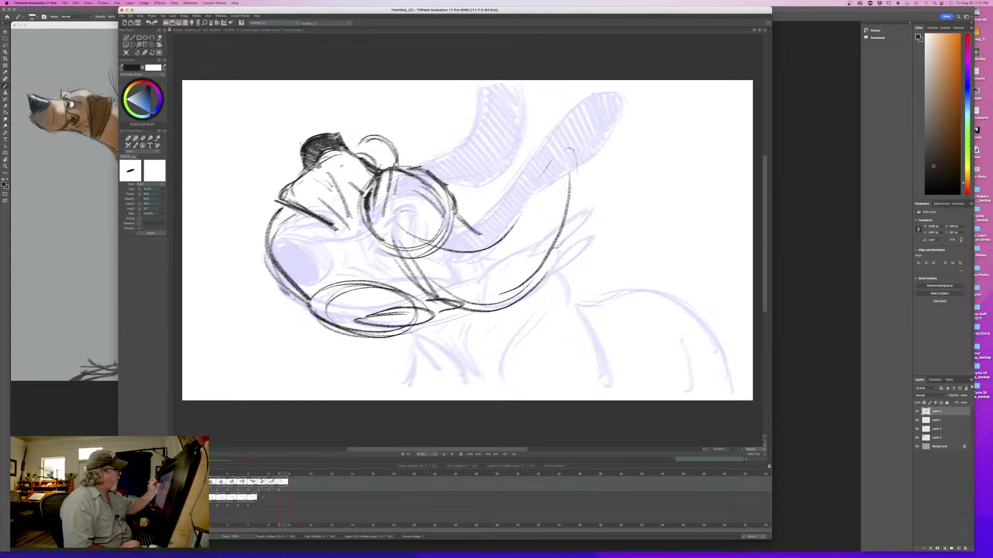
{"action": "left_click_drag", "start_coordinate": [304, 207], "coordinate": [352, 245]}
{"action": "key", "text": "Left"}
{"action": "key", "text": "Right"}
{"action": "key", "text": "Left"}
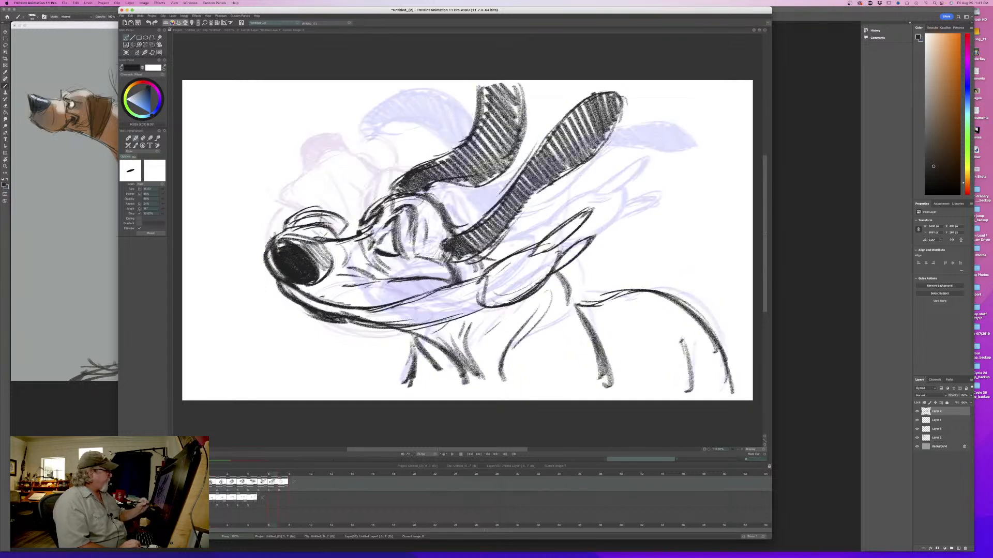
{"action": "key", "text": "Right"}
{"action": "left_click_drag", "start_coordinate": [310, 214], "coordinate": [346, 249]}
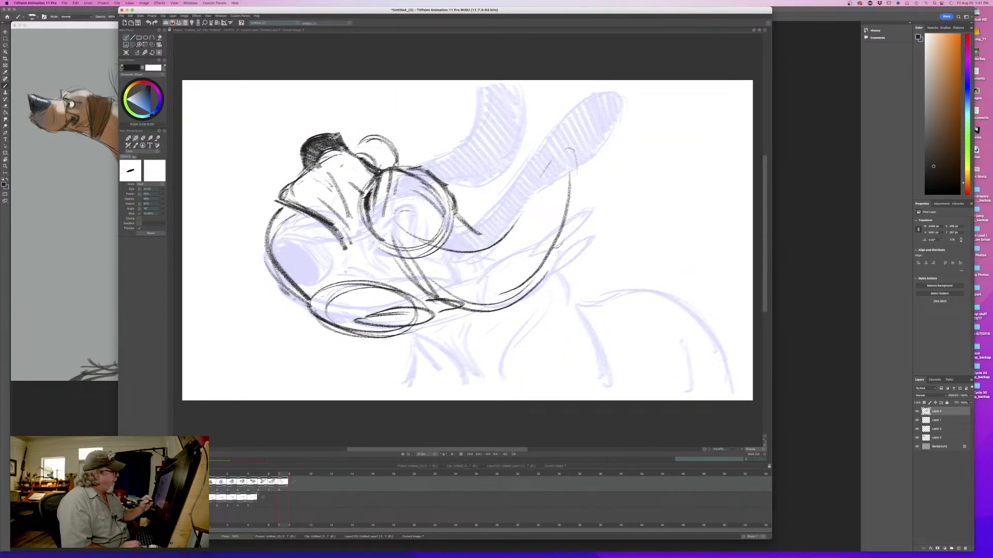
- Thicken the front edge of the near ear's base and close the pointed mouth corner at the end of the lip line
{"action": "left_click_drag", "start_coordinate": [386, 225], "coordinate": [427, 290]}
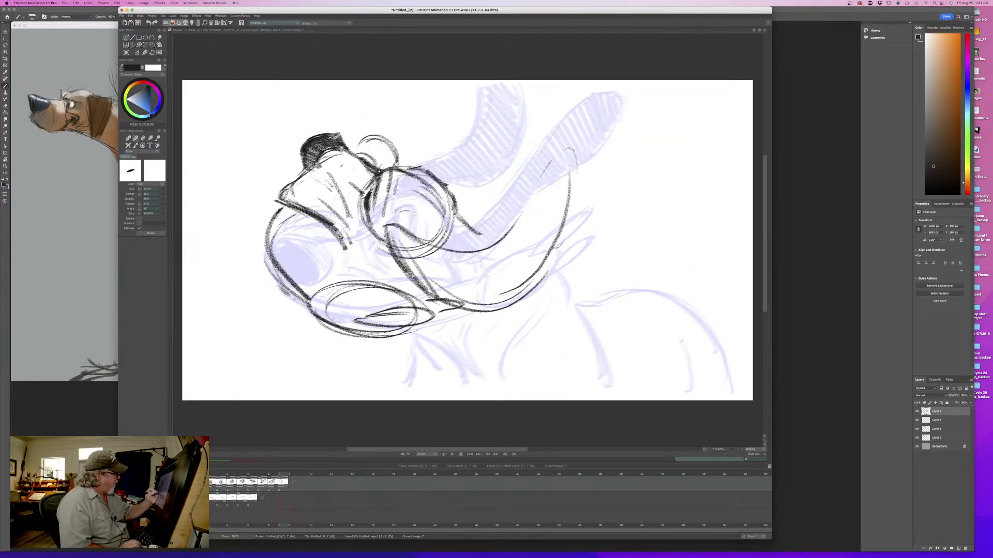
{"action": "left_click_drag", "start_coordinate": [383, 245], "coordinate": [422, 287]}
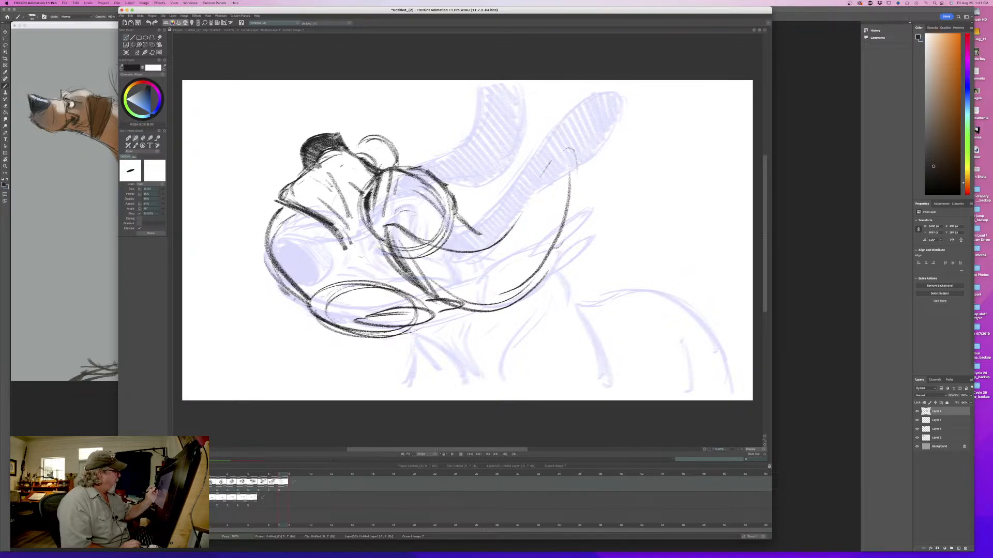
{"action": "mouse_move", "coordinate": [349, 238]}
{"action": "left_mouse_down"}
{"action": "mouse_move", "coordinate": [344, 261]}
{"action": "mouse_move", "coordinate": [364, 278]}
{"action": "left_mouse_up"}
{"action": "mouse_move", "coordinate": [355, 234]}
{"action": "left_mouse_down"}
{"action": "mouse_move", "coordinate": [368, 270]}
{"action": "mouse_move", "coordinate": [367, 261]}
{"action": "left_mouse_up"}
{"action": "key", "text": "Left"}
{"action": "key", "text": "Right"}
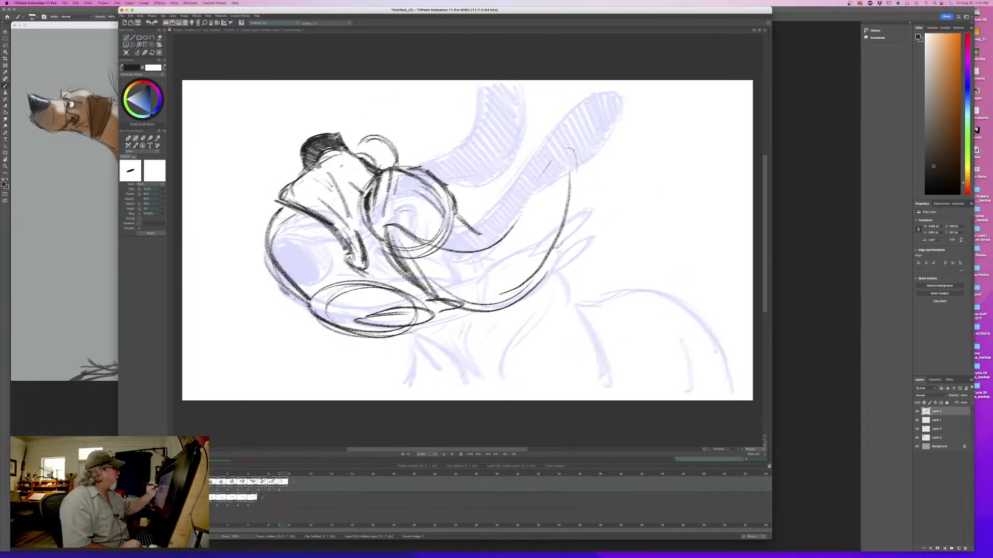
- Thicken the outer contour of the hanging near jowl around its front and lower ellipse, comparing with the seventh drawing
{"action": "mouse_move", "coordinate": [286, 209]}
{"action": "left_mouse_down"}
{"action": "mouse_move", "coordinate": [270, 231]}
{"action": "mouse_move", "coordinate": [310, 300]}
{"action": "left_mouse_up"}
{"action": "left_click_drag", "start_coordinate": [265, 265], "coordinate": [309, 307]}
{"action": "mouse_move", "coordinate": [279, 297]}
{"action": "left_mouse_down"}
{"action": "mouse_move", "coordinate": [301, 312]}
{"action": "mouse_move", "coordinate": [414, 286]}
{"action": "mouse_move", "coordinate": [427, 313]}
{"action": "left_mouse_up"}
{"action": "mouse_move", "coordinate": [351, 335]}
{"action": "left_mouse_down"}
{"action": "mouse_move", "coordinate": [415, 329]}
{"action": "mouse_move", "coordinate": [467, 300]}
{"action": "mouse_move", "coordinate": [443, 313]}
{"action": "left_mouse_up"}
{"action": "key", "text": "Left"}
{"action": "key", "text": "Right"}
{"action": "key", "text": "Left"}
{"action": "key", "text": "Right"}
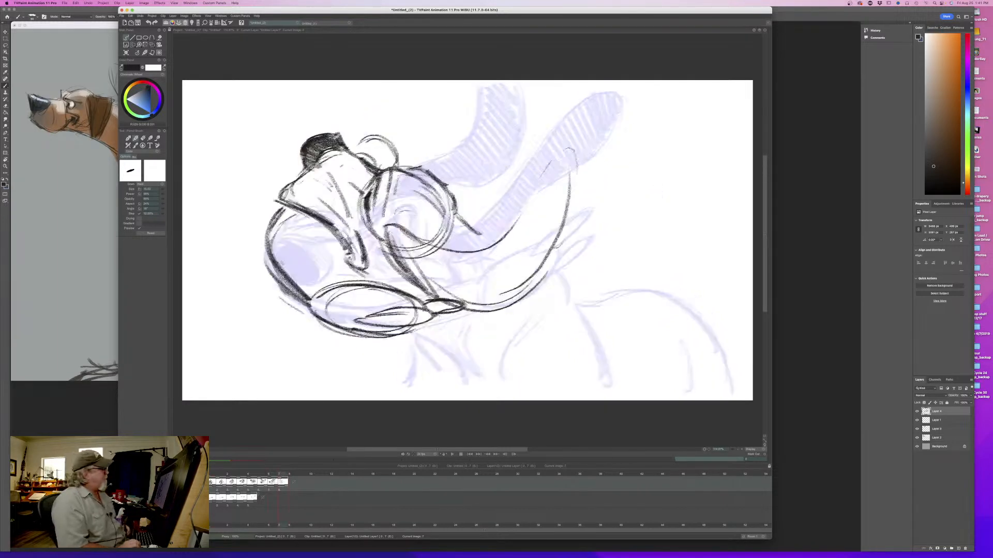
- Scrub back through the earlier drawings and return to the eighth to check the head-shake motion
{"action": "key", "text": "Left"}
{"action": "key", "text": "Right"}
{"action": "mouse_move", "coordinate": [282, 475]}
{"action": "left_mouse_down"}
{"action": "mouse_move", "coordinate": [226, 478]}
{"action": "mouse_move", "coordinate": [282, 481]}
{"action": "mouse_move", "coordinate": [268, 485]}
{"action": "mouse_move", "coordinate": [211, 483]}
{"action": "mouse_move", "coordinate": [285, 482]}
{"action": "mouse_move", "coordinate": [210, 482]}
{"action": "left_mouse_up"}
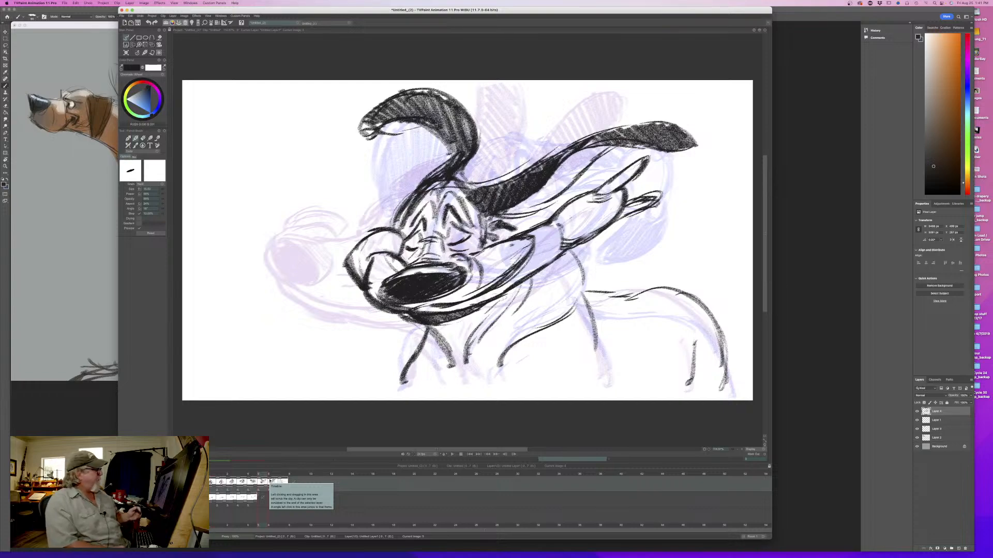
{"action": "mouse_move", "coordinate": [261, 478]}
{"action": "left_mouse_down"}
{"action": "mouse_move", "coordinate": [223, 475]}
{"action": "mouse_move", "coordinate": [282, 475]}
{"action": "mouse_move", "coordinate": [222, 475]}
{"action": "mouse_move", "coordinate": [283, 474]}
{"action": "left_mouse_up"}
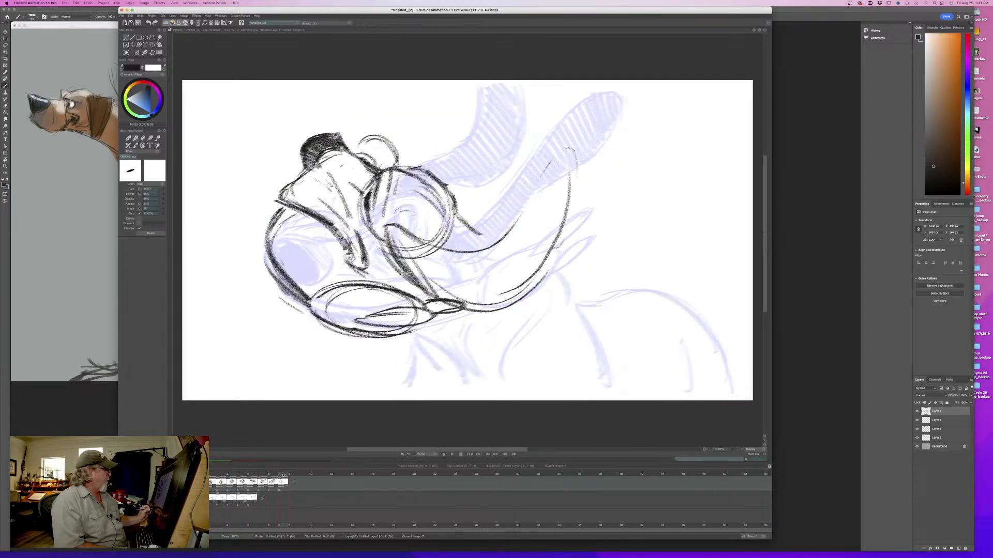
- Outline the near ear as a thick upward-swinging curve from the head to its tip and fill it with dark hatching
{"action": "left_click_drag", "start_coordinate": [553, 159], "coordinate": [475, 255]}
{"action": "mouse_move", "coordinate": [565, 159]}
{"action": "left_mouse_down"}
{"action": "mouse_move", "coordinate": [572, 227]}
{"action": "mouse_move", "coordinate": [540, 280]}
{"action": "mouse_move", "coordinate": [499, 302]}
{"action": "left_mouse_up"}
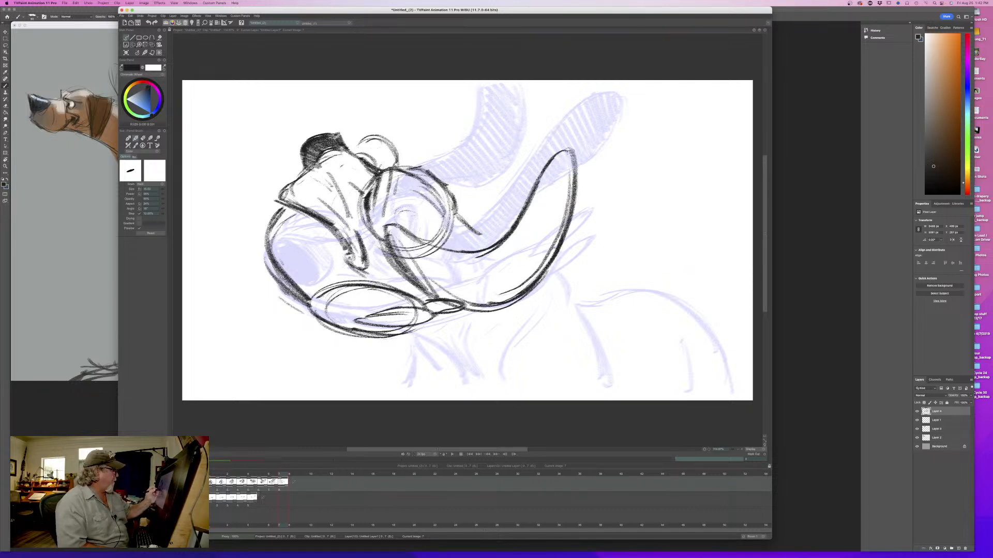
{"action": "mouse_move", "coordinate": [387, 228]}
{"action": "left_mouse_down"}
{"action": "mouse_move", "coordinate": [466, 253]}
{"action": "mouse_move", "coordinate": [552, 154]}
{"action": "mouse_move", "coordinate": [511, 305]}
{"action": "left_mouse_up"}
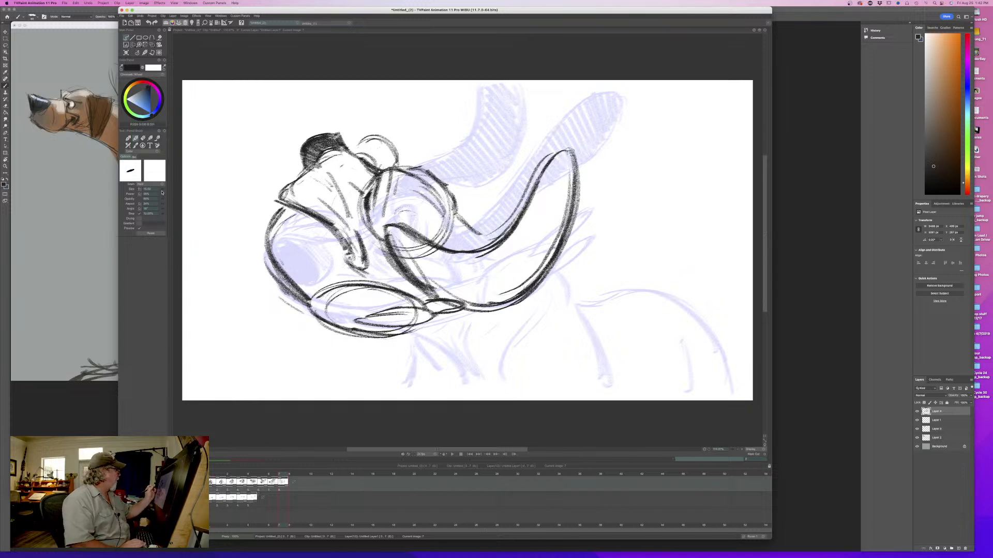
{"action": "mouse_move", "coordinate": [572, 152]}
{"action": "left_mouse_down"}
{"action": "mouse_move", "coordinate": [538, 264]}
{"action": "mouse_move", "coordinate": [528, 253]}
{"action": "mouse_move", "coordinate": [484, 279]}
{"action": "mouse_move", "coordinate": [450, 279]}
{"action": "mouse_move", "coordinate": [387, 230]}
{"action": "left_mouse_up"}
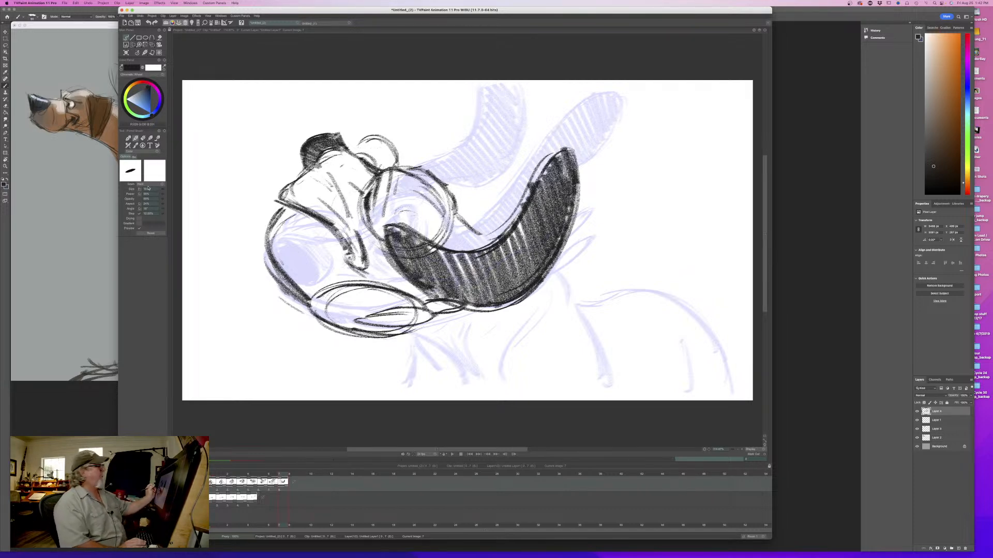
{"action": "mouse_move", "coordinate": [281, 472]}
{"action": "left_mouse_down"}
{"action": "mouse_move", "coordinate": [222, 471]}
{"action": "mouse_move", "coordinate": [280, 473]}
{"action": "left_mouse_up"}
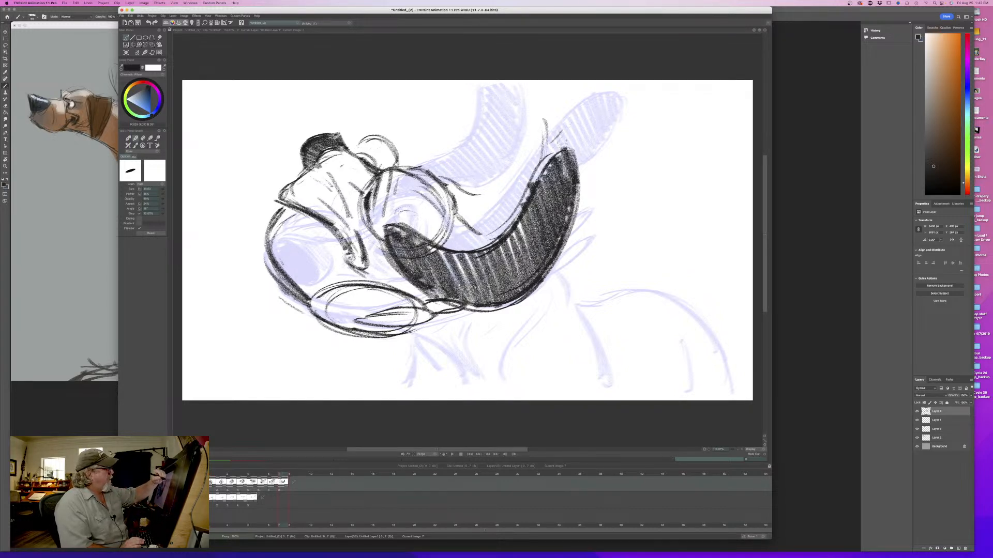
- Outline the far ear curving up from the back of the skull behind the near ear, comparing with the seventh drawing
{"action": "left_click_drag", "start_coordinate": [567, 145], "coordinate": [561, 97]}
{"action": "left_click_drag", "start_coordinate": [574, 98], "coordinate": [524, 132]}
{"action": "left_click_drag", "start_coordinate": [555, 97], "coordinate": [488, 177]}
{"action": "left_click_drag", "start_coordinate": [517, 122], "coordinate": [456, 194]}
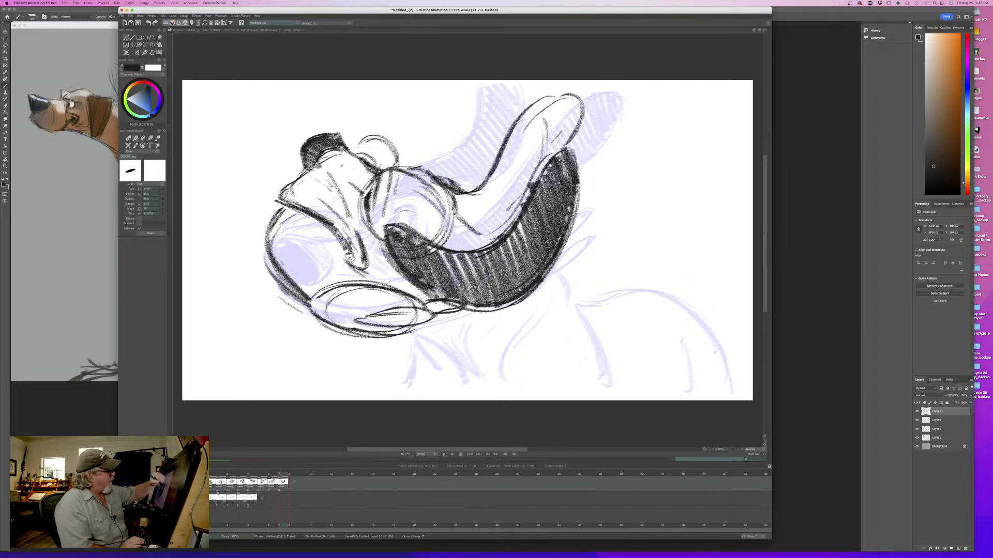
{"action": "key", "text": "Left"}
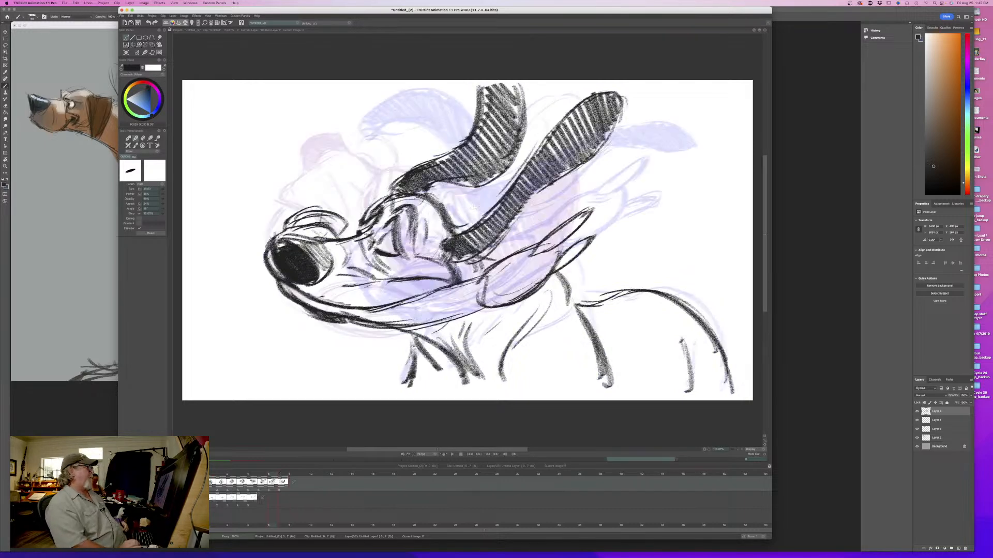
{"action": "key", "text": "Right"}
{"action": "key", "text": "Left"}
{"action": "key", "text": "Right"}
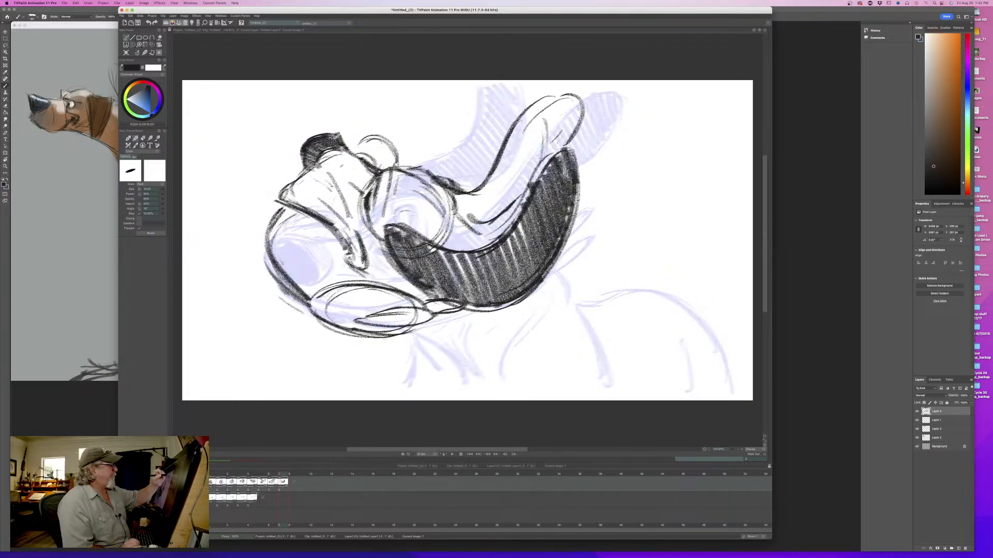
- Shade the far ear with dark hatching from tip to base and flip against the seventh drawing to check it
{"action": "mouse_move", "coordinate": [578, 95]}
{"action": "left_mouse_down"}
{"action": "mouse_move", "coordinate": [542, 124]}
{"action": "mouse_move", "coordinate": [504, 192]}
{"action": "mouse_move", "coordinate": [455, 223]}
{"action": "left_mouse_up"}
{"action": "key", "text": "Left"}
{"action": "key", "text": "Right"}
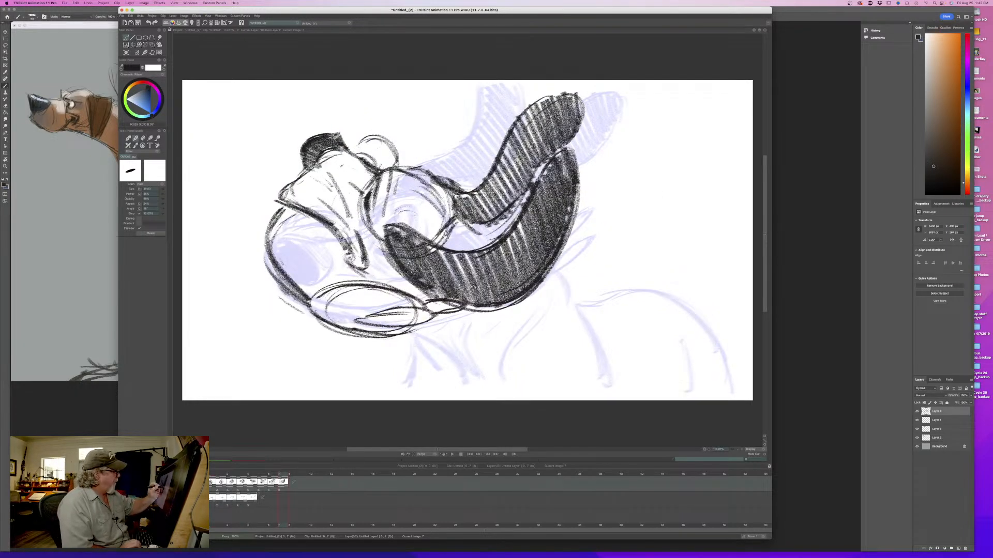
{"action": "key", "text": "Left"}
{"action": "key", "text": "Right"}
{"action": "key", "text": "Left"}
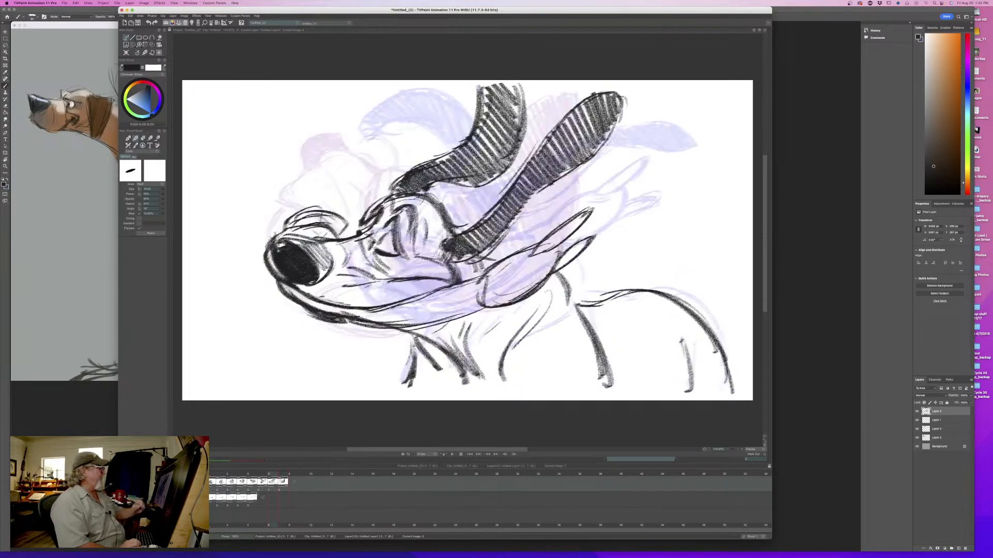
{"action": "key", "text": "Right"}
- Darken the top of the skull with a brow bump and firm up the far jowl's outline behind the nose
{"action": "left_click_drag", "start_coordinate": [455, 199], "coordinate": [412, 162]}
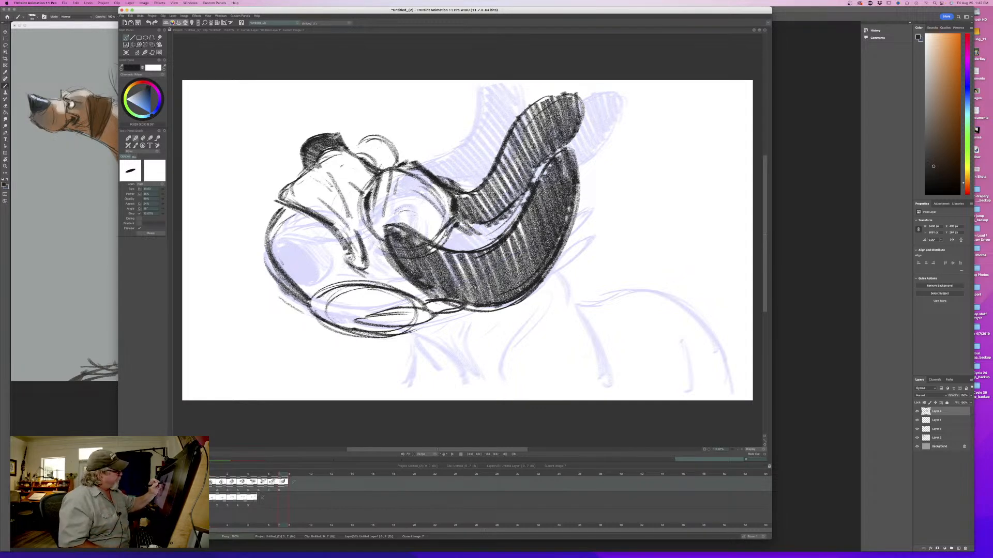
{"action": "left_click_drag", "start_coordinate": [404, 159], "coordinate": [444, 198]}
{"action": "left_click_drag", "start_coordinate": [355, 162], "coordinate": [401, 167]}
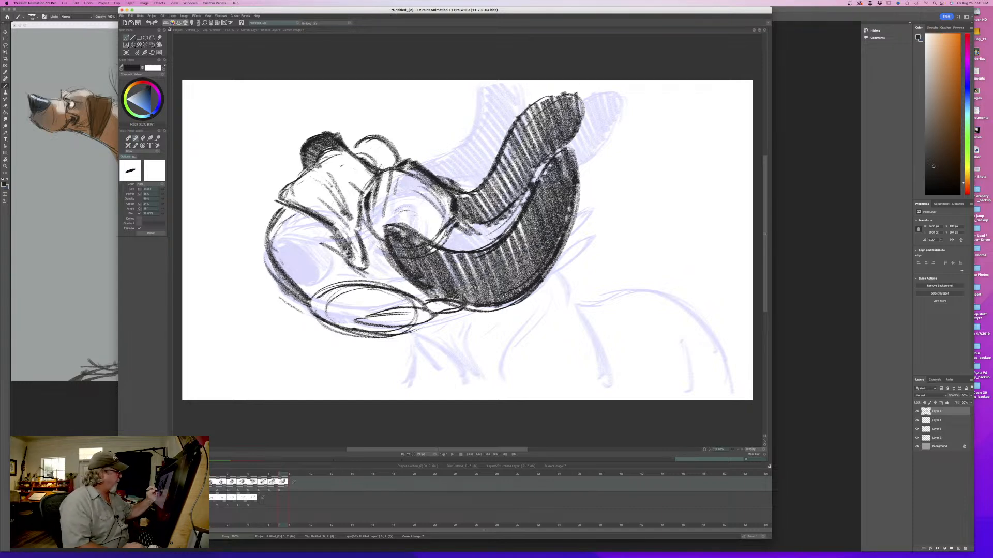
{"action": "key", "text": "Left"}
{"action": "key", "text": "Right"}
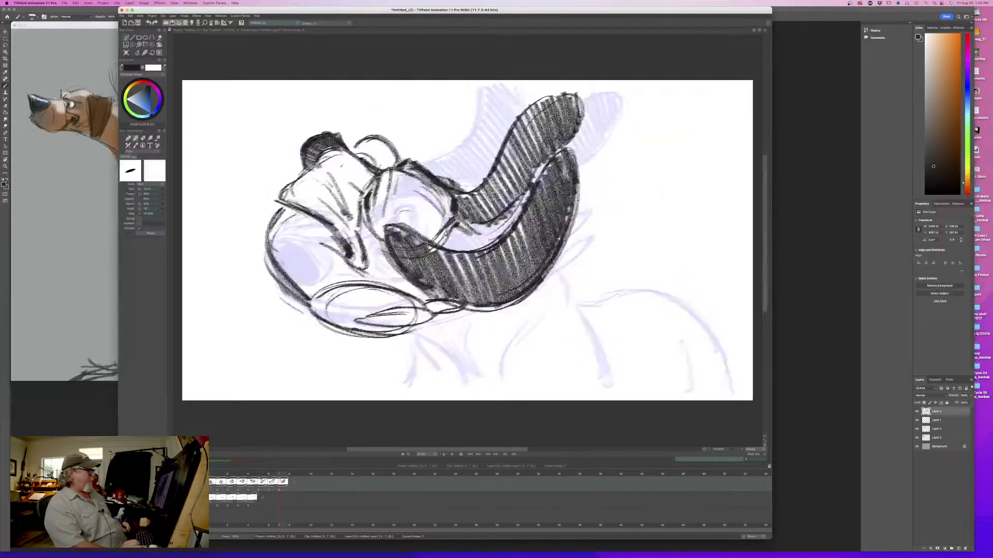
- Draw the shoulder line running down from beneath the near ear, comparing its placement with the seventh drawing
{"action": "key", "text": "Left"}
{"action": "key", "text": "Right"}
{"action": "mouse_move", "coordinate": [541, 283]}
{"action": "left_mouse_down"}
{"action": "mouse_move", "coordinate": [568, 313]}
{"action": "mouse_move", "coordinate": [601, 389]}
{"action": "left_mouse_up"}
{"action": "left_click_drag", "start_coordinate": [567, 315], "coordinate": [609, 396]}
{"action": "key", "text": "Left"}
{"action": "key", "text": "Right"}
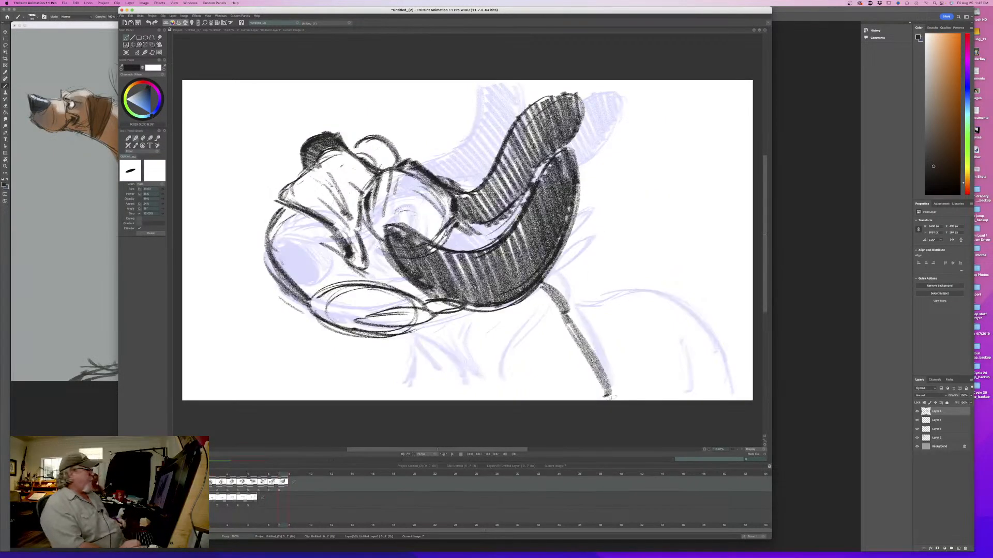
- Draw the throat line down from the lower jowl and the neck line beneath the near ear to form the chest
{"action": "key", "text": "Left"}
{"action": "key", "text": "Right"}
{"action": "left_click_drag", "start_coordinate": [388, 324], "coordinate": [472, 393]}
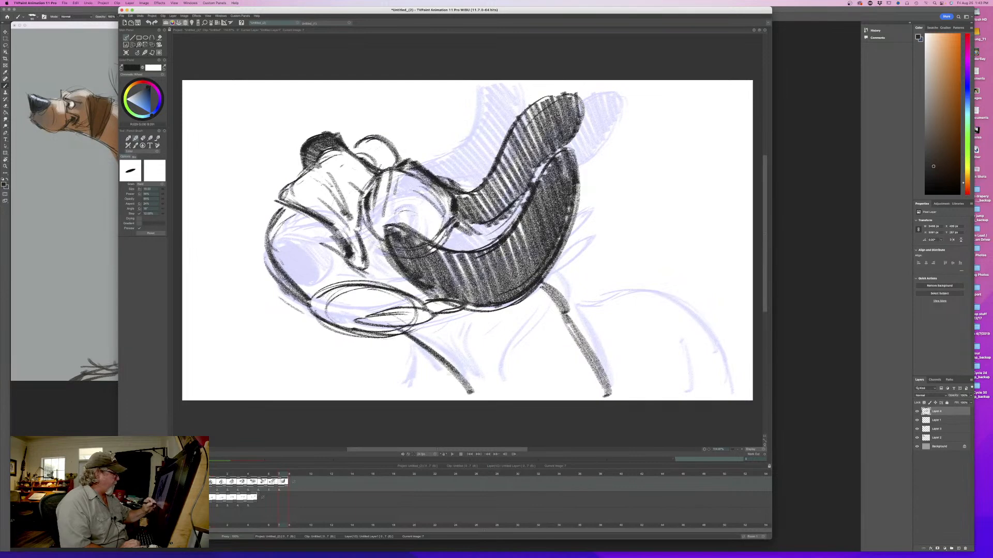
{"action": "left_click_drag", "start_coordinate": [492, 313], "coordinate": [479, 392]}
{"action": "left_click_drag", "start_coordinate": [491, 337], "coordinate": [482, 392]}
{"action": "left_click_drag", "start_coordinate": [414, 326], "coordinate": [471, 384]}
- Add a short vertical stroke below the jowl for the far front of the body and flip between the drawings to check it
{"action": "key", "text": "Right"}
{"action": "key", "text": "Left"}
{"action": "mouse_move", "coordinate": [414, 341]}
{"action": "left_mouse_down"}
{"action": "mouse_move", "coordinate": [407, 397]}
{"action": "mouse_move", "coordinate": [410, 389]}
{"action": "left_mouse_up"}
{"action": "key", "text": "Right"}
{"action": "key", "text": "Right"}
{"action": "key", "text": "Left"}
{"action": "key", "text": "Right"}
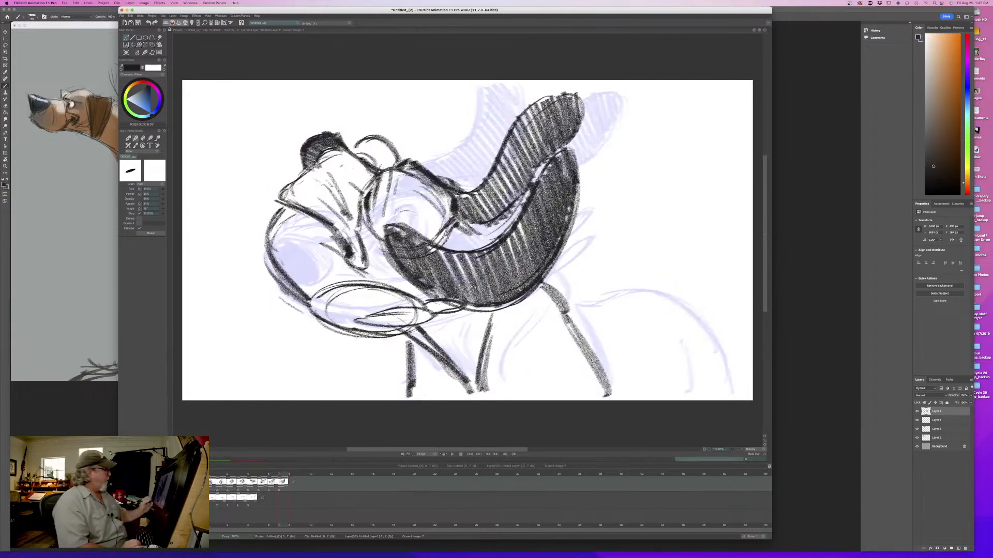
- Fill the hanging near jowl and the rounded far jowl of the eighth drawing with light blue
{"action": "mouse_move", "coordinate": [379, 290]}
{"action": "left_mouse_down"}
{"action": "mouse_move", "coordinate": [362, 286]}
{"action": "mouse_move", "coordinate": [333, 325]}
{"action": "mouse_move", "coordinate": [346, 331]}
{"action": "left_mouse_up"}
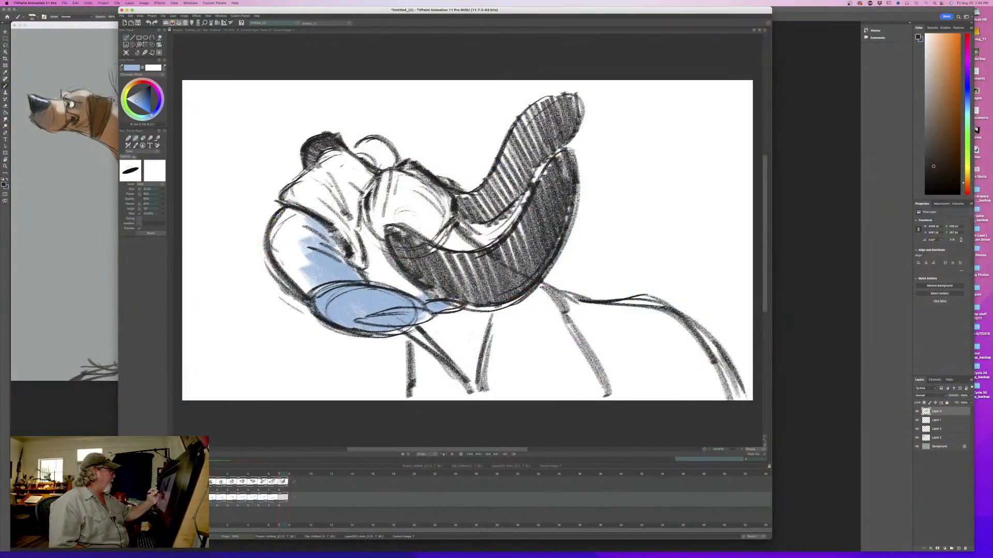
{"action": "left_click_drag", "start_coordinate": [292, 281], "coordinate": [272, 230]}
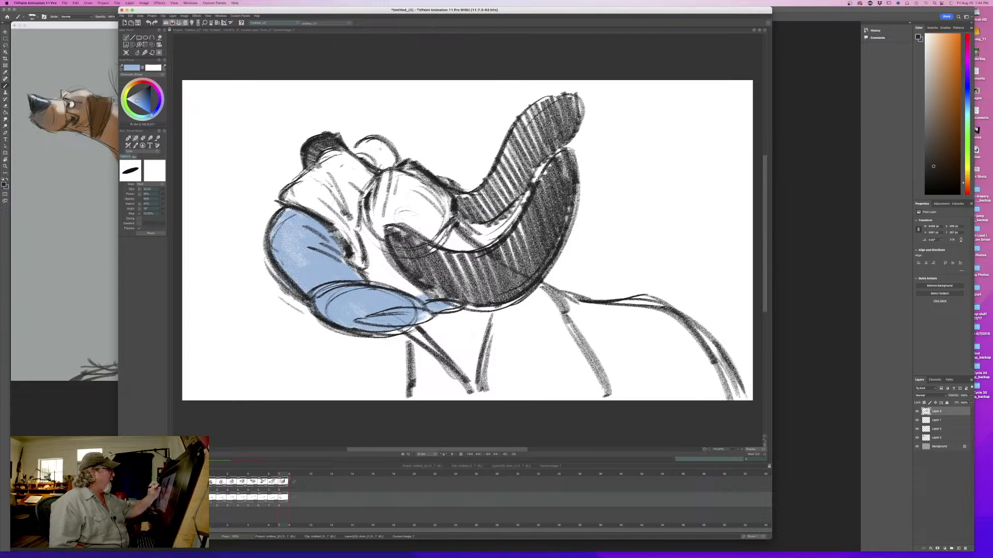
{"action": "left_click_drag", "start_coordinate": [369, 144], "coordinate": [355, 151]}
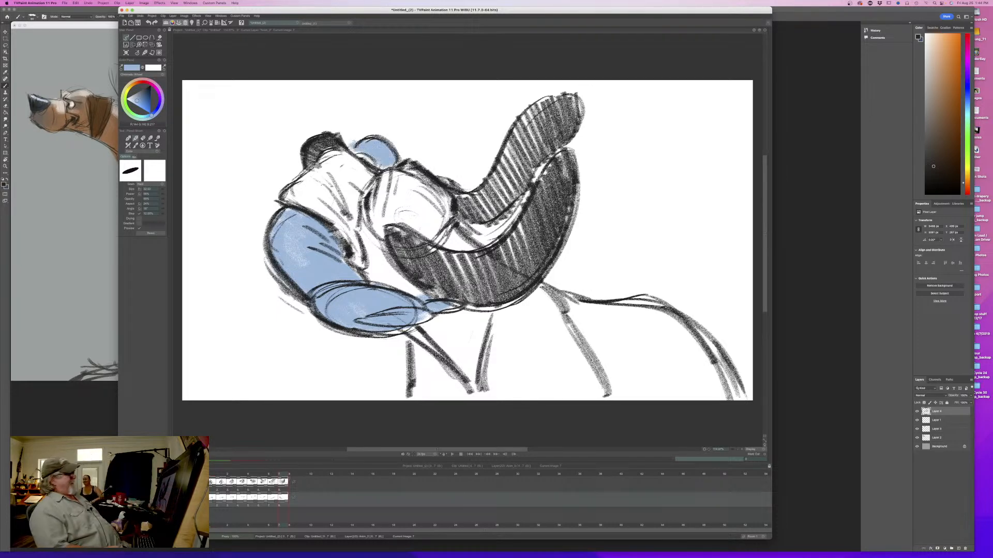
- Check the eighth drawing in the timeline and set the brush colour back to the dark colour of the nose
{"action": "mouse_move", "coordinate": [281, 475]}
{"action": "left_mouse_down"}
{"action": "mouse_move", "coordinate": [251, 477]}
{"action": "mouse_move", "coordinate": [292, 477]}
{"action": "mouse_move", "coordinate": [222, 477]}
{"action": "mouse_move", "coordinate": [281, 481]}
{"action": "left_mouse_up"}
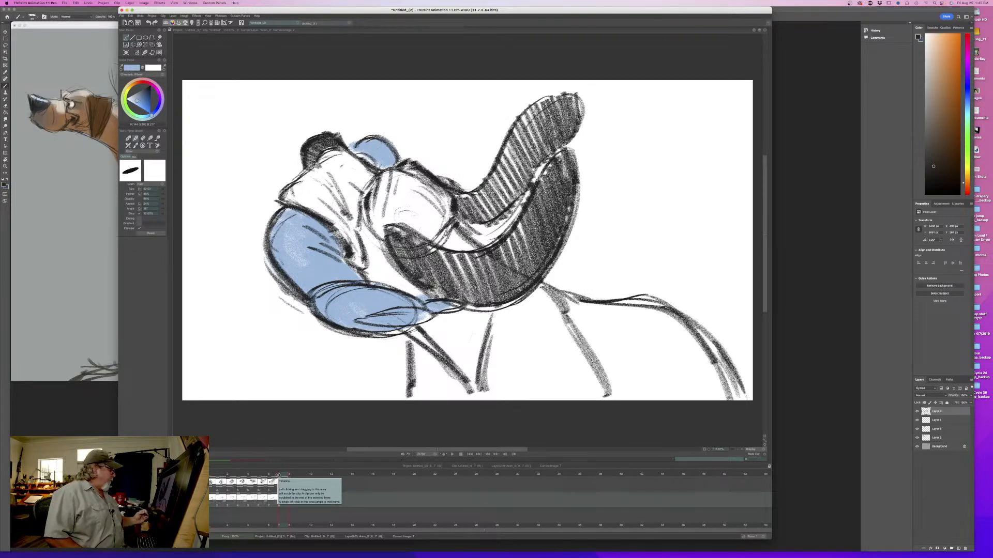
{"action": "left_click", "coordinate": [171, 483]}
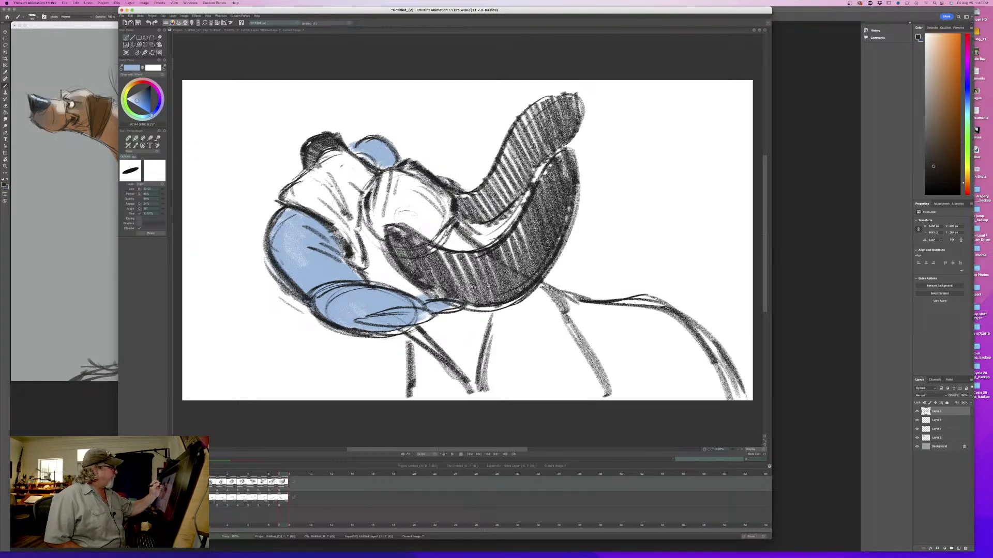
{"action": "left_click", "coordinate": [304, 148], "text": "ctrl"}
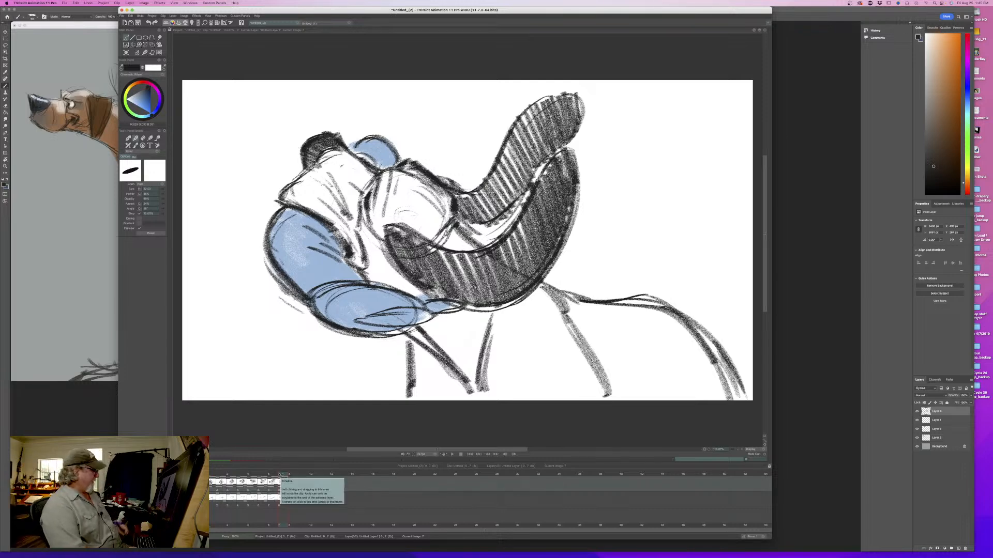
- Go to the empty ninth frame and show the eighth drawing as a faint underlay for roughing the next pose
{"action": "mouse_move", "coordinate": [282, 475]}
{"action": "left_mouse_down"}
{"action": "mouse_move", "coordinate": [223, 476]}
{"action": "mouse_move", "coordinate": [290, 477]}
{"action": "left_mouse_up"}
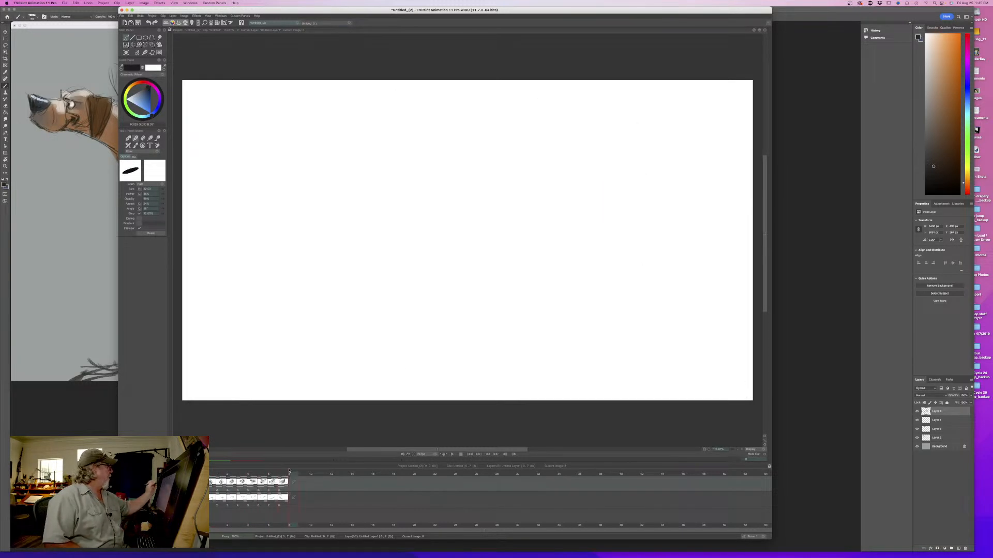
{"action": "left_click", "coordinate": [192, 483]}
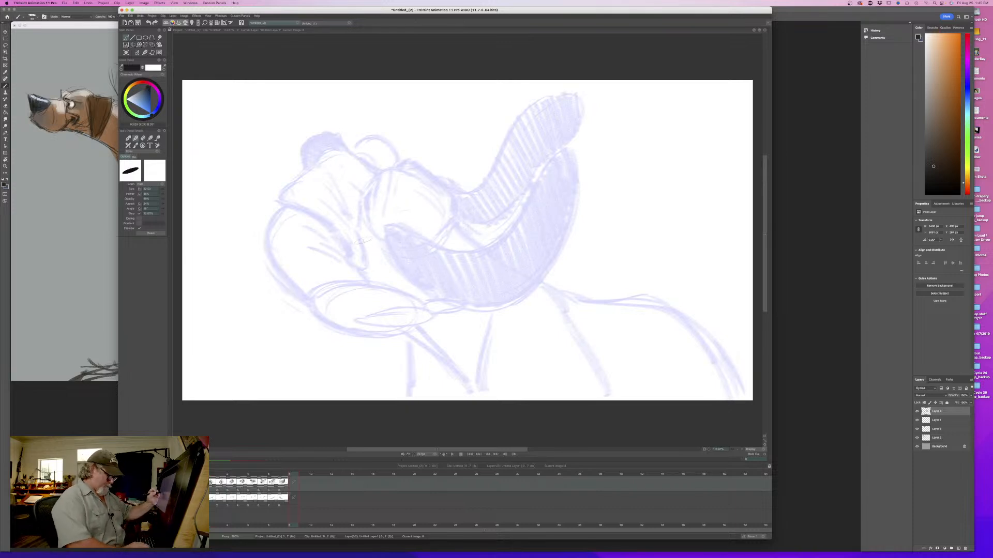
{"action": "left_click_drag", "start_coordinate": [158, 192], "coordinate": [149, 191]}
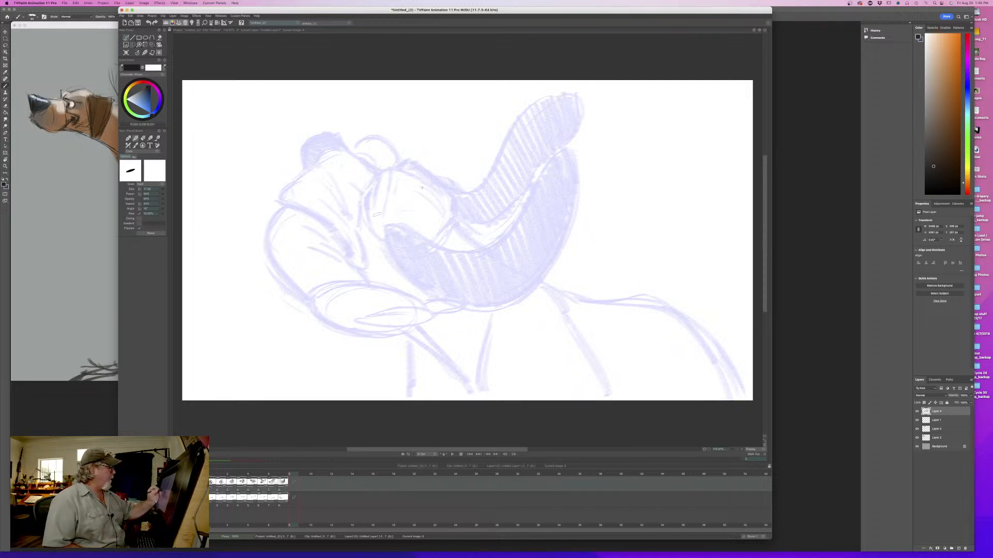
- Rough in the round cranium of the ninth drawing slightly lower than on the eighth, and flip between both to compare
{"action": "mouse_move", "coordinate": [382, 201]}
{"action": "left_mouse_down"}
{"action": "mouse_move", "coordinate": [447, 243]}
{"action": "mouse_move", "coordinate": [425, 266]}
{"action": "left_mouse_up"}
{"action": "left_click_drag", "start_coordinate": [163, 192], "coordinate": [166, 191]}
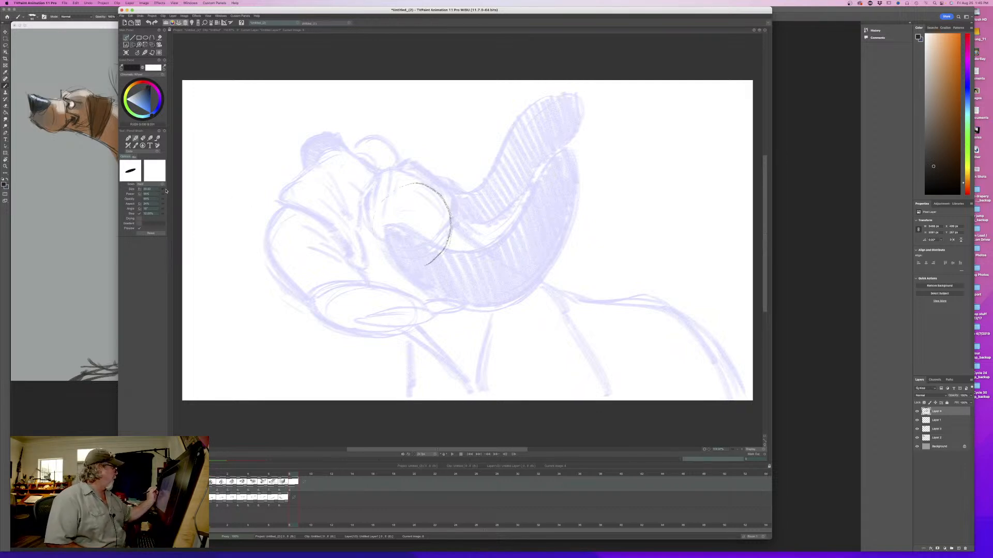
{"action": "mouse_move", "coordinate": [440, 212]}
{"action": "left_mouse_down"}
{"action": "mouse_move", "coordinate": [362, 215]}
{"action": "mouse_move", "coordinate": [393, 274]}
{"action": "mouse_move", "coordinate": [370, 201]}
{"action": "mouse_move", "coordinate": [402, 287]}
{"action": "mouse_move", "coordinate": [452, 236]}
{"action": "mouse_move", "coordinate": [394, 272]}
{"action": "left_mouse_up"}
{"action": "left_click_drag", "start_coordinate": [380, 190], "coordinate": [449, 214]}
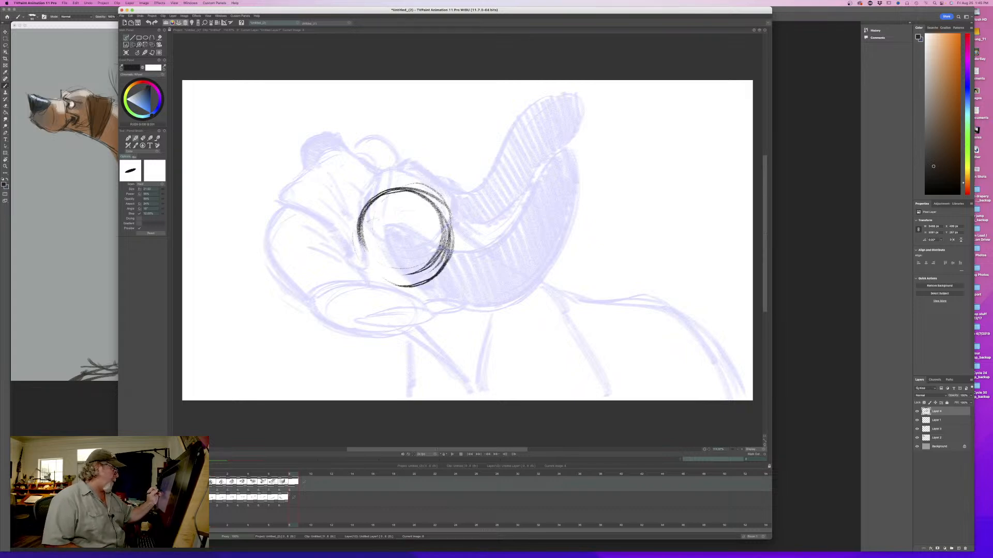
{"action": "left_click_drag", "start_coordinate": [362, 256], "coordinate": [385, 276]}
{"action": "key", "text": "Left"}
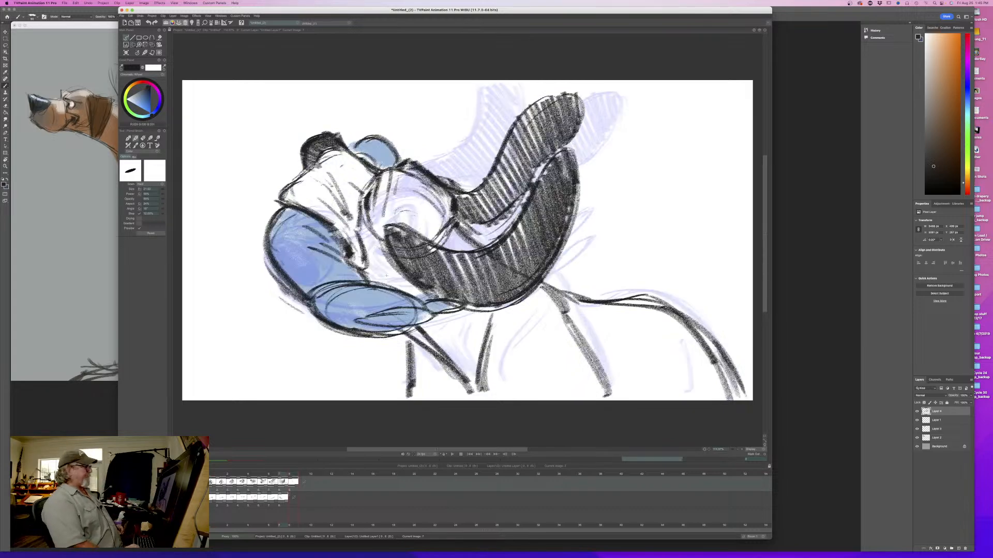
{"action": "key", "text": "Right"}
{"action": "key", "text": "Left"}
{"action": "key", "text": "Right"}
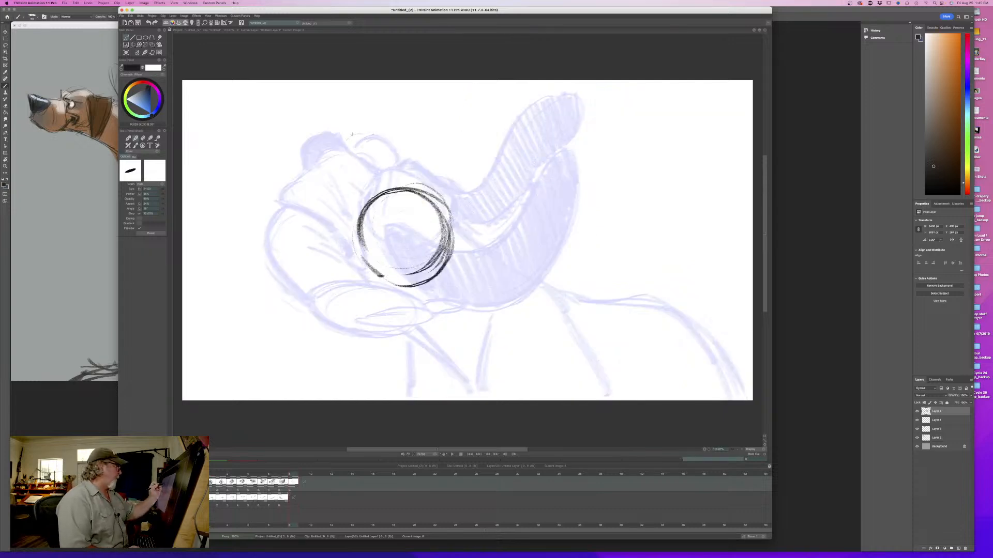
- Sketch the arcs of the nose above the muzzle, a short cheek stroke beside the cranium and the near edge of the muzzle
{"action": "mouse_move", "coordinate": [352, 134]}
{"action": "left_mouse_down"}
{"action": "mouse_move", "coordinate": [350, 146]}
{"action": "mouse_move", "coordinate": [371, 148]}
{"action": "mouse_move", "coordinate": [344, 156]}
{"action": "mouse_move", "coordinate": [376, 150]}
{"action": "left_mouse_up"}
{"action": "key", "text": "Left"}
{"action": "key", "text": "Right"}
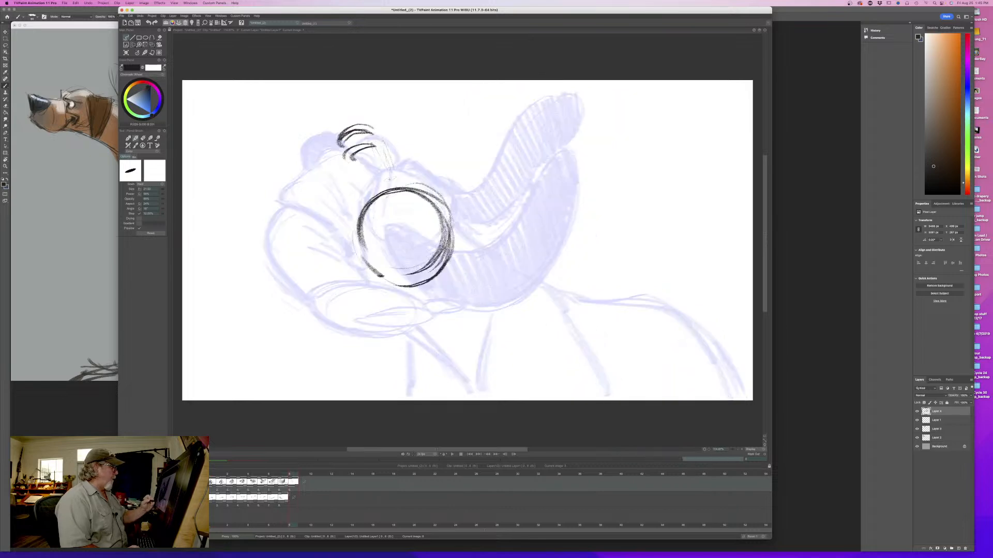
{"action": "mouse_move", "coordinate": [371, 235]}
{"action": "left_mouse_down"}
{"action": "mouse_move", "coordinate": [364, 278]}
{"action": "mouse_move", "coordinate": [372, 285]}
{"action": "left_mouse_up"}
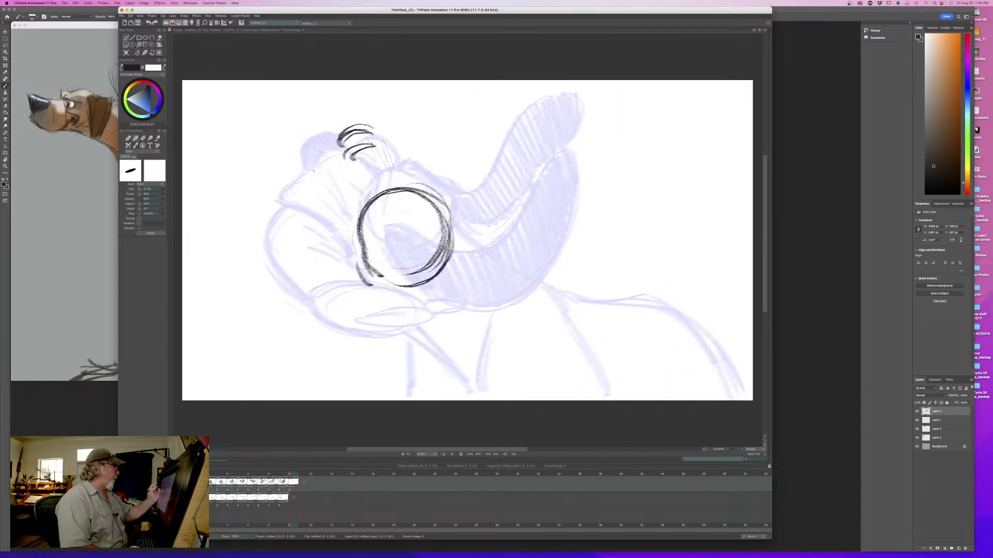
{"action": "mouse_move", "coordinate": [331, 149]}
{"action": "left_mouse_down"}
{"action": "mouse_move", "coordinate": [308, 159]}
{"action": "mouse_move", "coordinate": [337, 220]}
{"action": "left_mouse_up"}
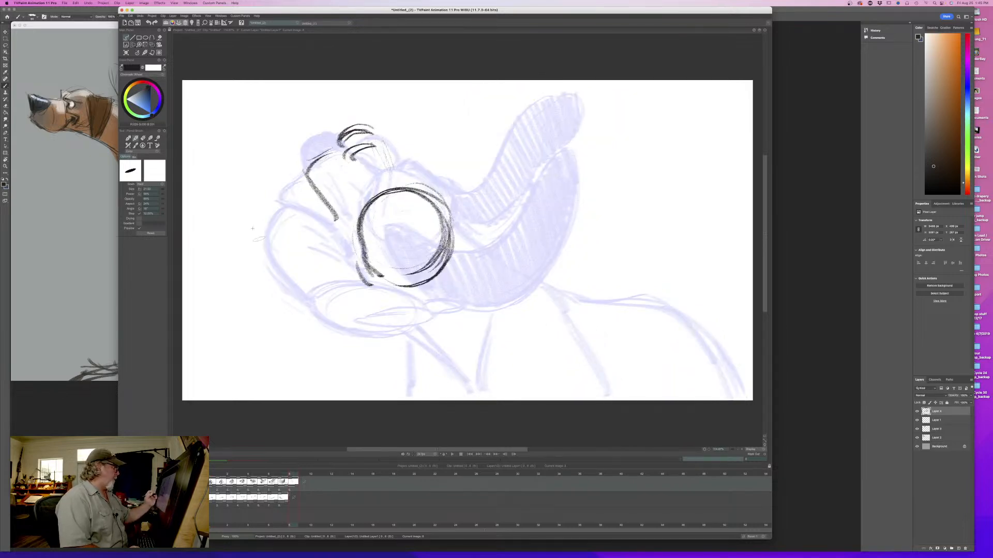
- Draw the near jowl's end as a ball swung out ahead of the muzzle, add its trailing strokes and flip to check the swing
{"action": "mouse_move", "coordinate": [227, 220]}
{"action": "left_mouse_down"}
{"action": "mouse_move", "coordinate": [282, 261]}
{"action": "mouse_move", "coordinate": [237, 212]}
{"action": "mouse_move", "coordinate": [275, 276]}
{"action": "mouse_move", "coordinate": [282, 269]}
{"action": "mouse_move", "coordinate": [279, 305]}
{"action": "left_mouse_up"}
{"action": "left_click_drag", "start_coordinate": [235, 272], "coordinate": [263, 304]}
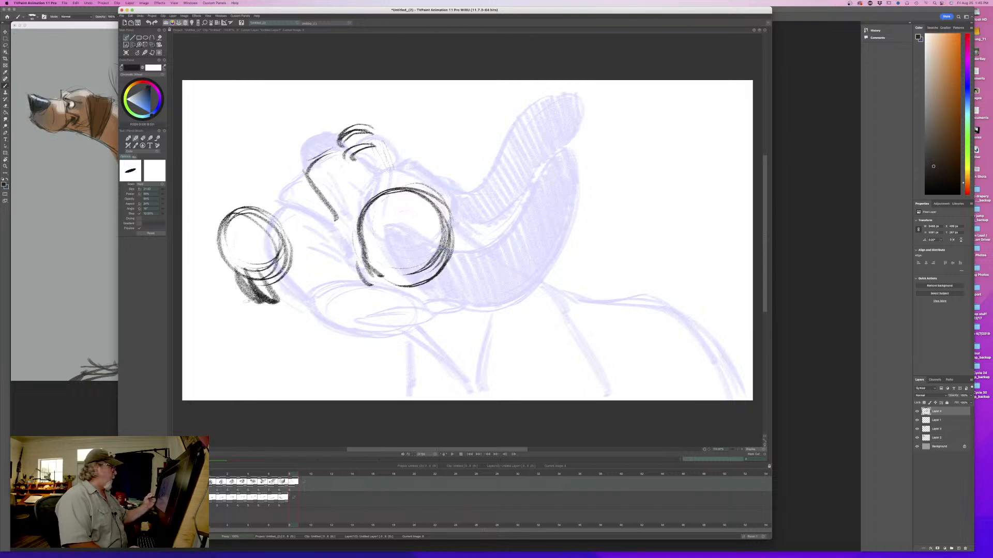
{"action": "key", "text": "Left"}
{"action": "key", "text": "Right"}
{"action": "key", "text": "Left"}
{"action": "key", "text": "Right"}
{"action": "key", "text": "Left"}
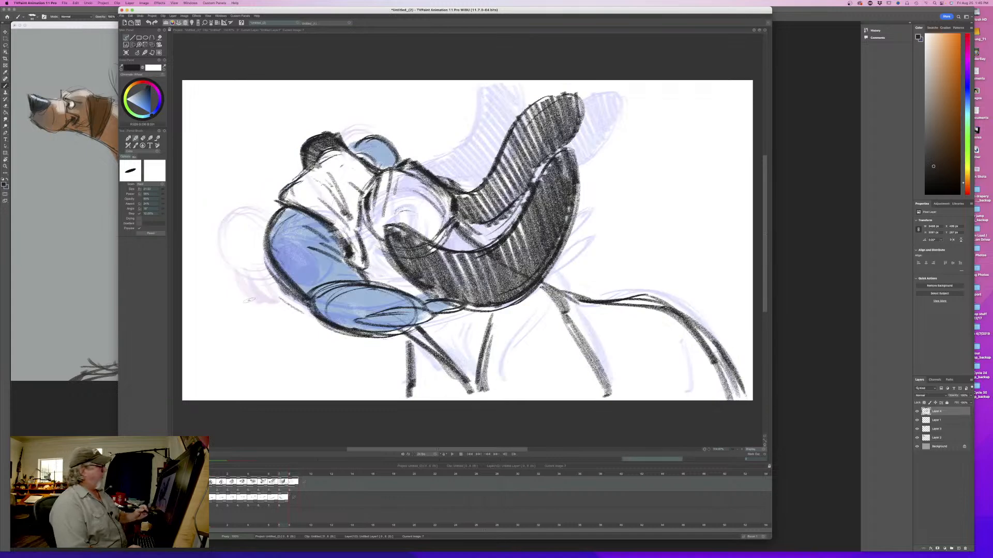
{"action": "key", "text": "Right"}
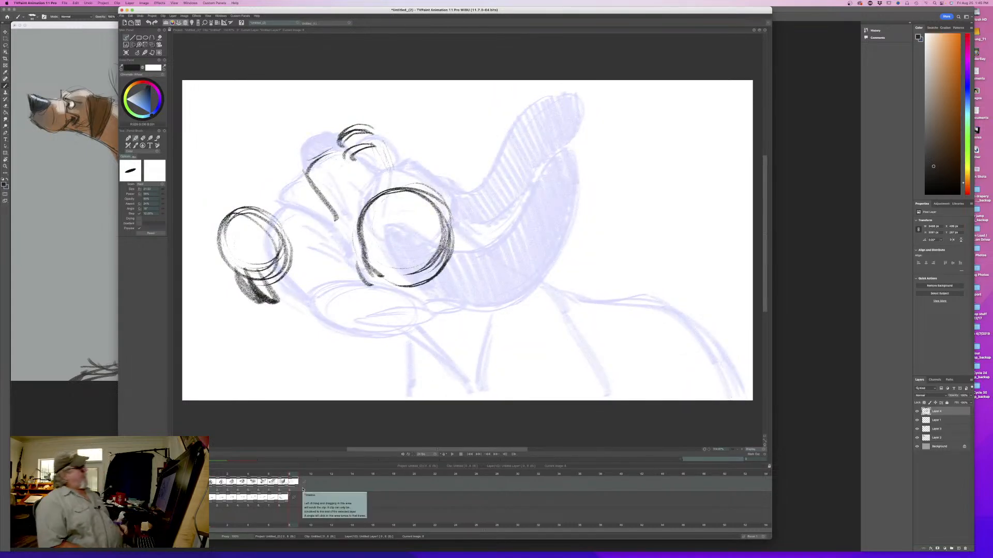
- Draw the rounded, upturned tip of the near ear behind the cranium, with both edges curving down toward its lowest bend
{"action": "mouse_move", "coordinate": [294, 477]}
{"action": "left_mouse_down"}
{"action": "mouse_move", "coordinate": [225, 477]}
{"action": "mouse_move", "coordinate": [291, 478]}
{"action": "left_mouse_up"}
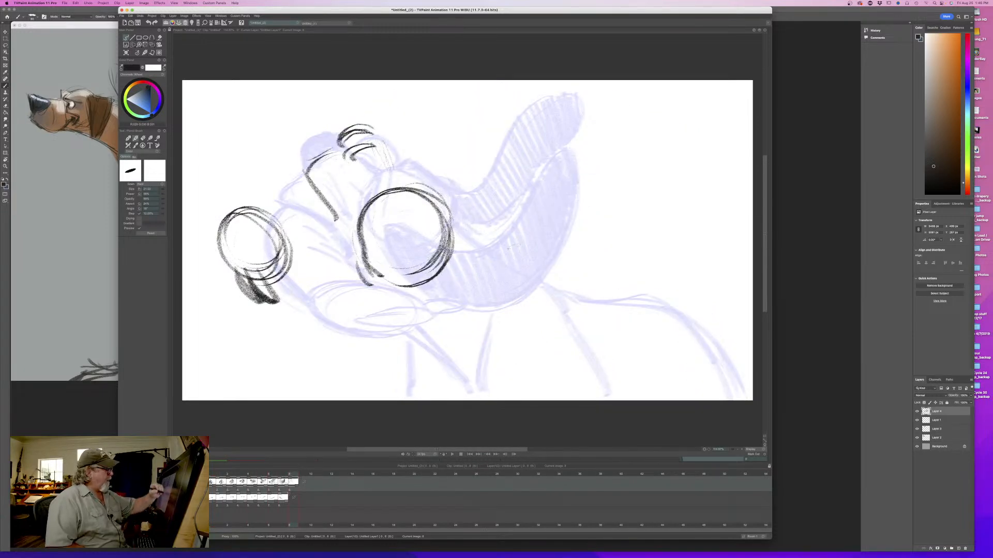
{"action": "left_click_drag", "start_coordinate": [511, 239], "coordinate": [491, 261]}
{"action": "left_click_drag", "start_coordinate": [500, 219], "coordinate": [486, 264]}
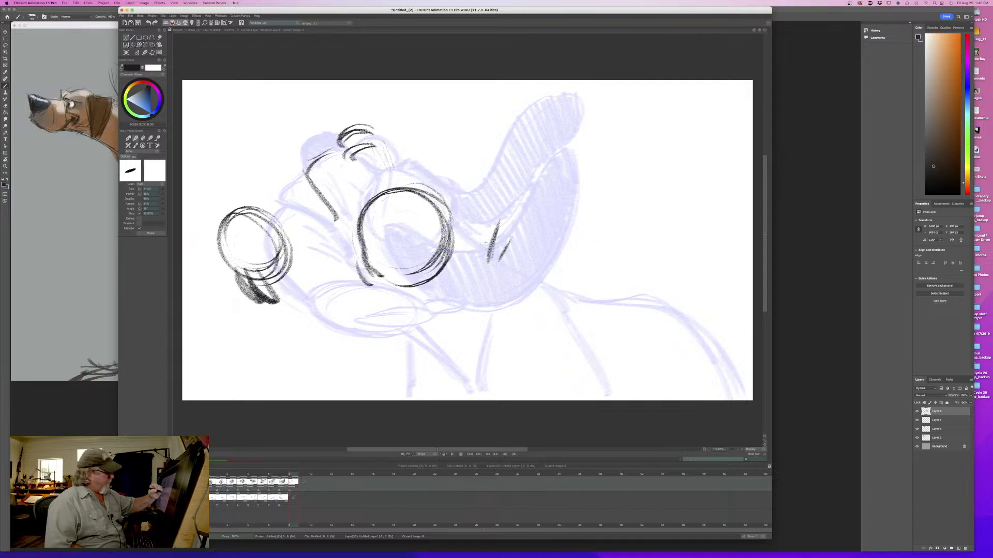
{"action": "mouse_move", "coordinate": [288, 473]}
{"action": "left_mouse_down"}
{"action": "mouse_move", "coordinate": [240, 474]}
{"action": "mouse_move", "coordinate": [291, 475]}
{"action": "left_mouse_up"}
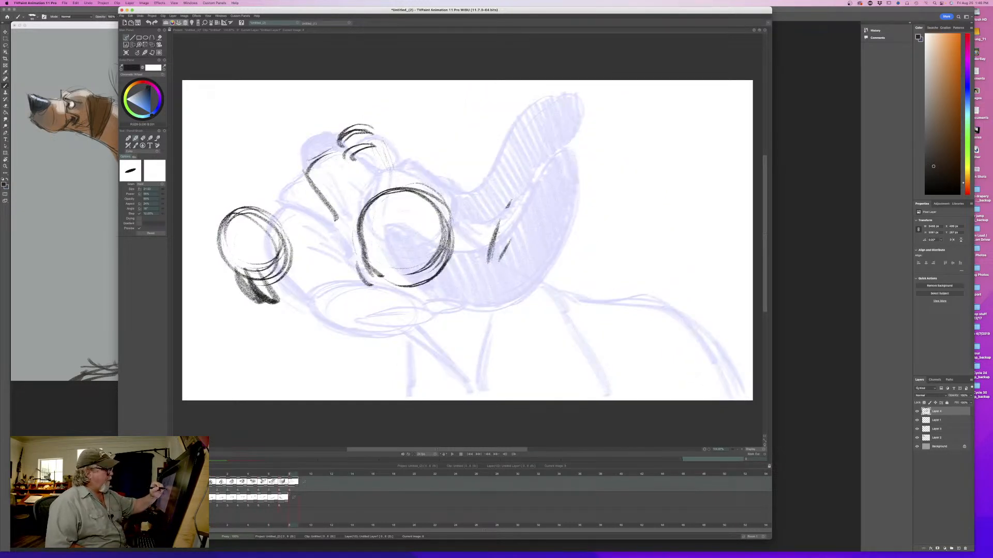
{"action": "left_click_drag", "start_coordinate": [507, 209], "coordinate": [495, 257]}
{"action": "mouse_move", "coordinate": [523, 199]}
{"action": "left_mouse_down"}
{"action": "mouse_move", "coordinate": [528, 260]}
{"action": "mouse_move", "coordinate": [515, 283]}
{"action": "left_mouse_up"}
{"action": "mouse_move", "coordinate": [532, 212]}
{"action": "left_mouse_down"}
{"action": "mouse_move", "coordinate": [505, 306]}
{"action": "mouse_move", "coordinate": [489, 272]}
{"action": "left_mouse_up"}
{"action": "mouse_move", "coordinate": [496, 216]}
{"action": "left_mouse_down"}
{"action": "mouse_move", "coordinate": [512, 302]}
{"action": "mouse_move", "coordinate": [485, 286]}
{"action": "mouse_move", "coordinate": [462, 314]}
{"action": "left_mouse_up"}
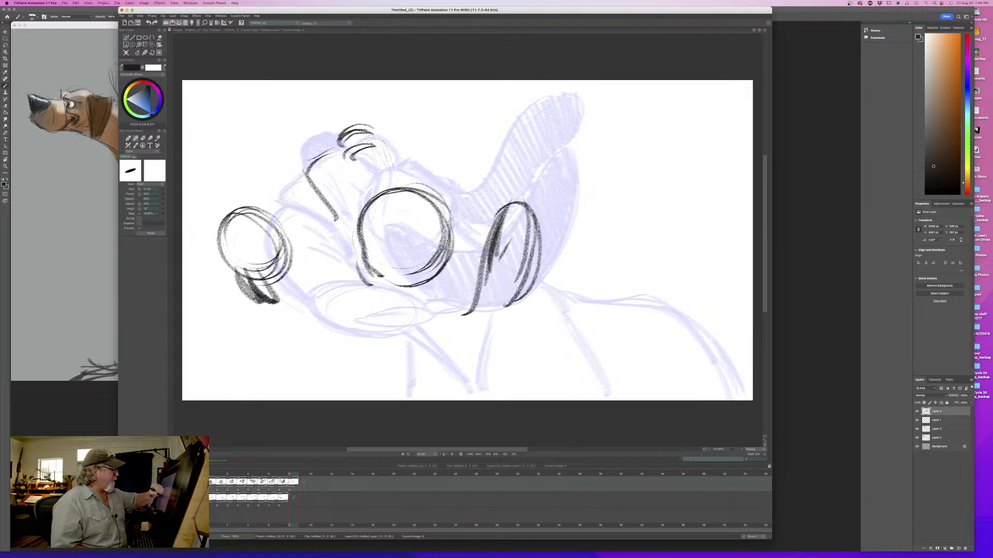
{"action": "left_click_drag", "start_coordinate": [518, 288], "coordinate": [446, 328]}
{"action": "mouse_move", "coordinate": [293, 474]}
{"action": "left_mouse_down"}
{"action": "mouse_move", "coordinate": [231, 474]}
{"action": "mouse_move", "coordinate": [295, 476]}
{"action": "left_mouse_up"}
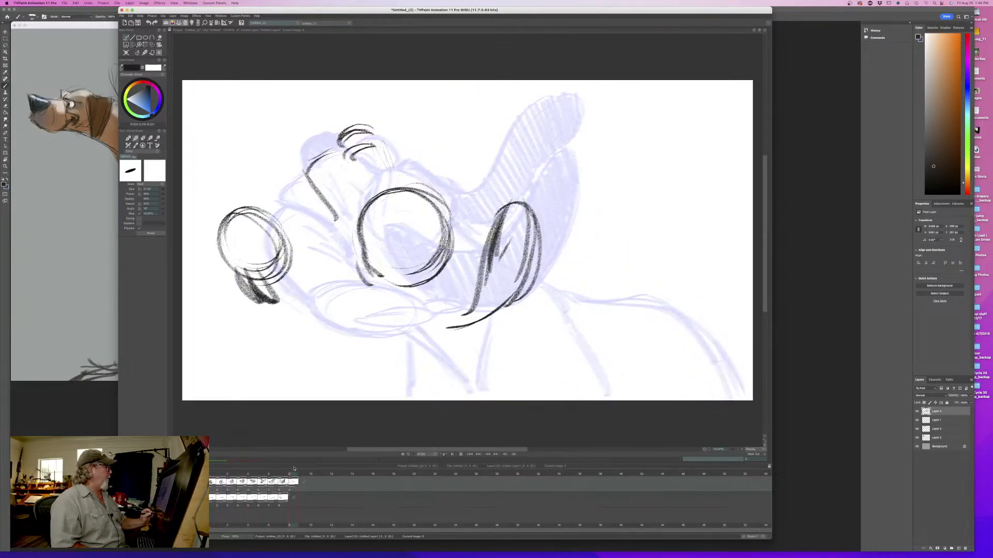
- Draw the near ear from its root at the lower cranium down through a U-shaped bend into the upturned tip
{"action": "mouse_move", "coordinate": [372, 260]}
{"action": "left_mouse_down"}
{"action": "mouse_move", "coordinate": [424, 310]}
{"action": "mouse_move", "coordinate": [470, 313]}
{"action": "mouse_move", "coordinate": [434, 306]}
{"action": "left_mouse_up"}
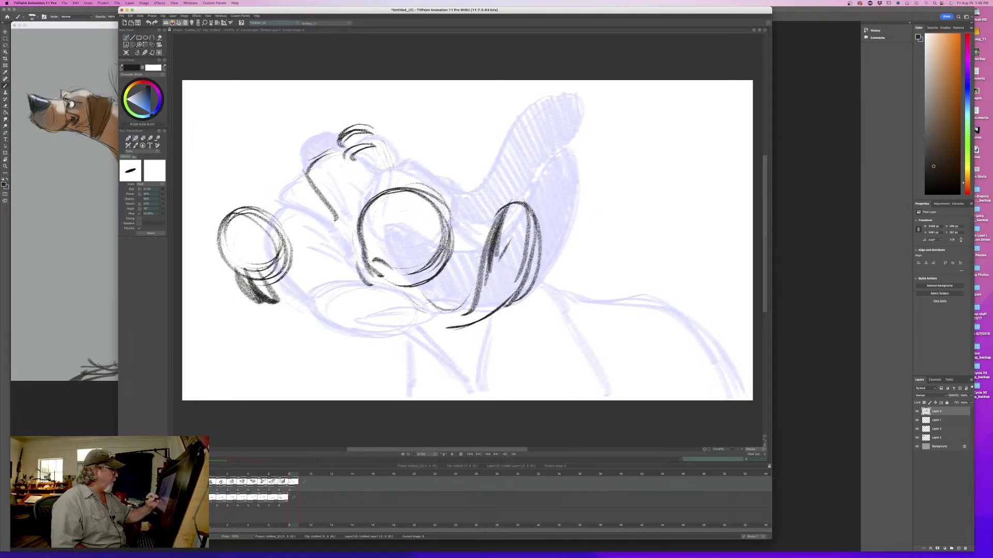
{"action": "left_click_drag", "start_coordinate": [403, 265], "coordinate": [432, 300]}
{"action": "mouse_move", "coordinate": [370, 256]}
{"action": "left_mouse_down"}
{"action": "mouse_move", "coordinate": [421, 287]}
{"action": "mouse_move", "coordinate": [400, 314]}
{"action": "mouse_move", "coordinate": [475, 288]}
{"action": "mouse_move", "coordinate": [457, 331]}
{"action": "left_mouse_up"}
{"action": "left_click_drag", "start_coordinate": [479, 289], "coordinate": [459, 326]}
{"action": "left_click_drag", "start_coordinate": [461, 328], "coordinate": [402, 313]}
{"action": "mouse_move", "coordinate": [367, 265]}
{"action": "left_mouse_down"}
{"action": "mouse_move", "coordinate": [406, 321]}
{"action": "mouse_move", "coordinate": [432, 339]}
{"action": "left_mouse_up"}
{"action": "left_click_drag", "start_coordinate": [428, 341], "coordinate": [458, 328]}
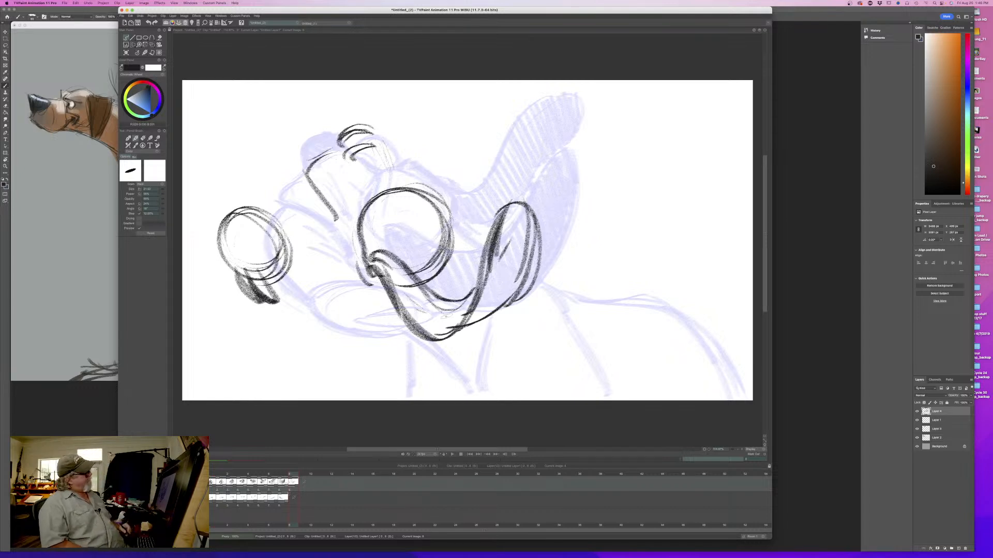
- Sketch the muzzle's far edge and the small rounded far jowl behind the nose, and flip against the eighth drawing
{"action": "left_click_drag", "start_coordinate": [375, 126], "coordinate": [383, 148]}
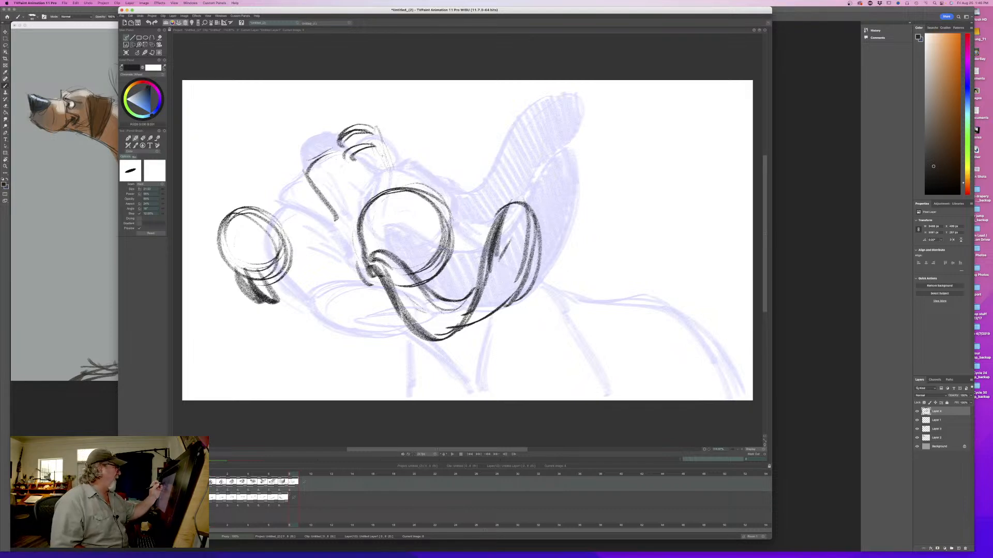
{"action": "left_click_drag", "start_coordinate": [375, 192], "coordinate": [393, 184]}
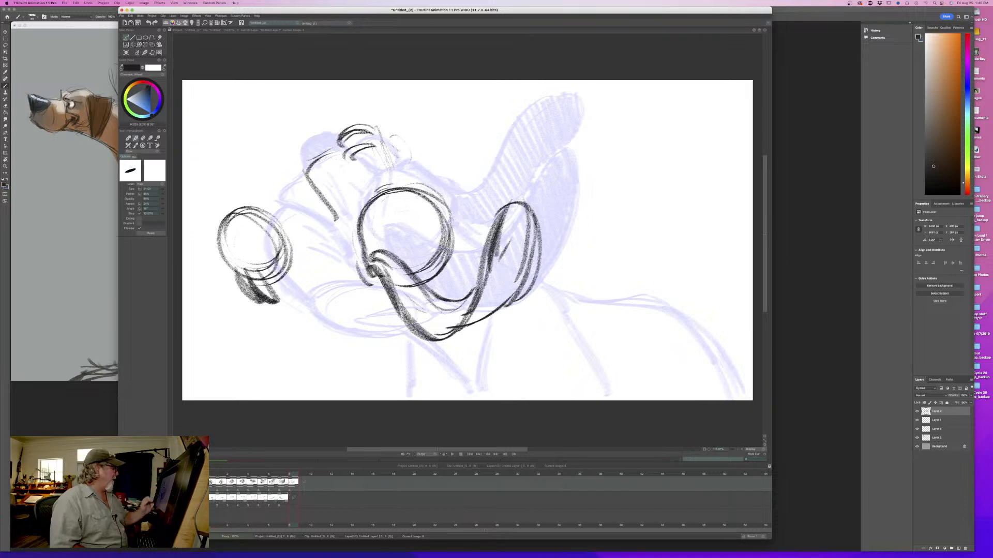
{"action": "mouse_move", "coordinate": [403, 139]}
{"action": "left_mouse_down"}
{"action": "mouse_move", "coordinate": [417, 132]}
{"action": "mouse_move", "coordinate": [433, 159]}
{"action": "left_mouse_up"}
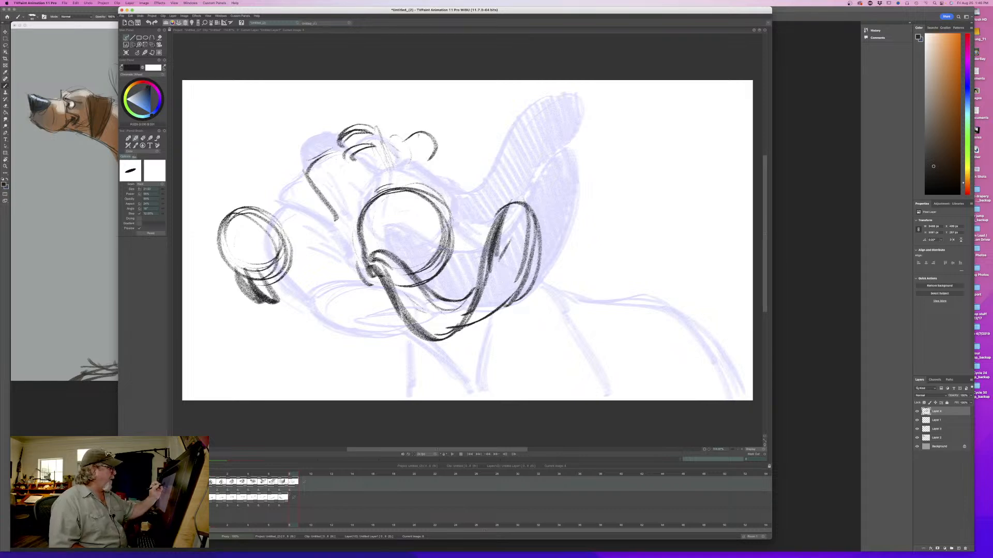
{"action": "mouse_move", "coordinate": [381, 143]}
{"action": "left_mouse_down"}
{"action": "mouse_move", "coordinate": [408, 136]}
{"action": "mouse_move", "coordinate": [432, 146]}
{"action": "mouse_move", "coordinate": [409, 179]}
{"action": "left_mouse_up"}
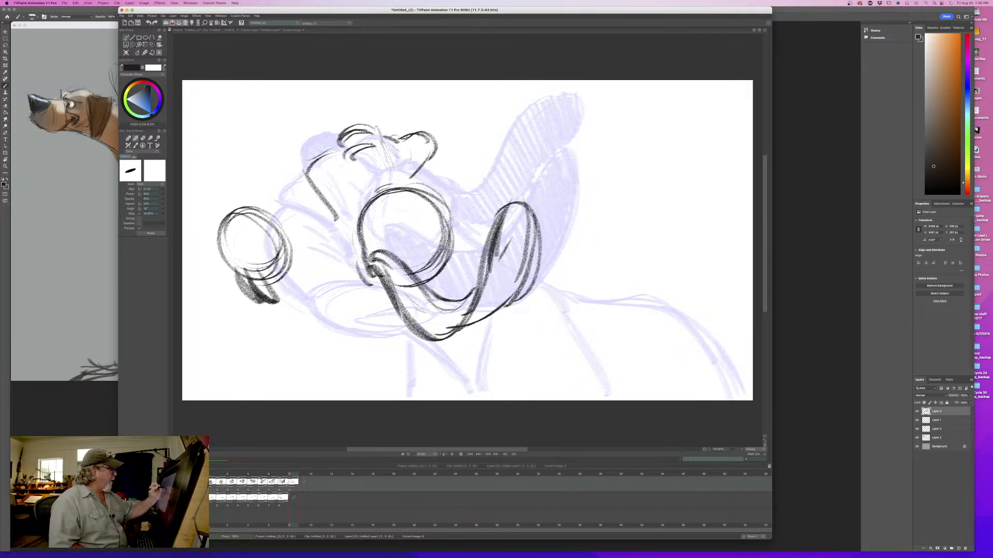
{"action": "mouse_move", "coordinate": [404, 139]}
{"action": "left_mouse_down"}
{"action": "mouse_move", "coordinate": [429, 155]}
{"action": "mouse_move", "coordinate": [410, 155]}
{"action": "mouse_move", "coordinate": [417, 150]}
{"action": "mouse_move", "coordinate": [418, 183]}
{"action": "left_mouse_up"}
{"action": "key", "text": "Left"}
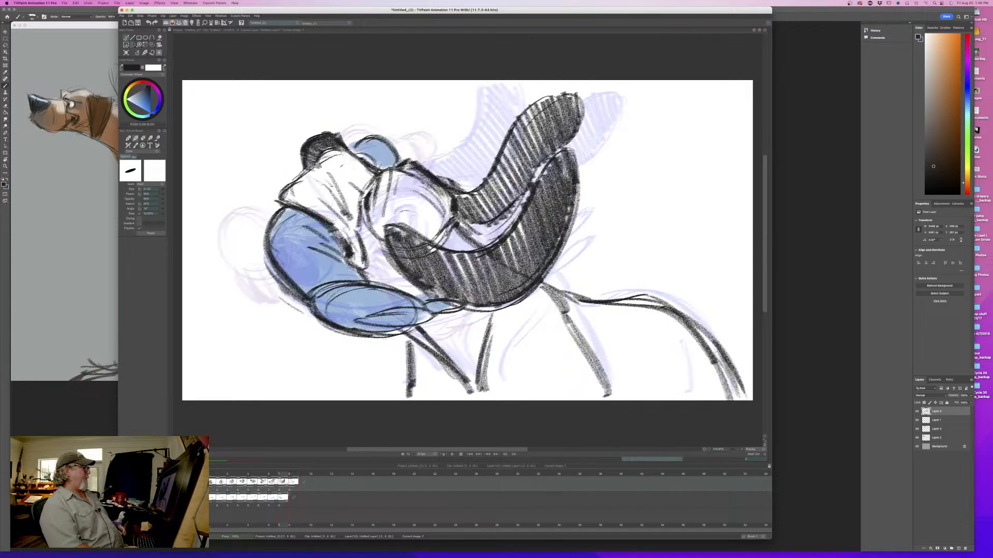
{"action": "key", "text": "Right"}
{"action": "key", "text": "Left"}
{"action": "key", "text": "Right"}
{"action": "key", "text": "Left"}
{"action": "key", "text": "Right"}
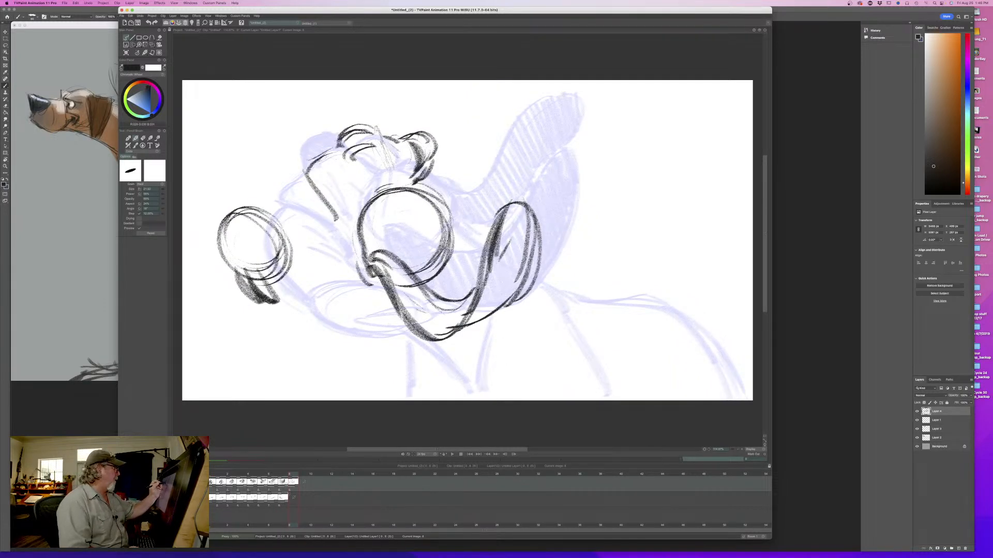
- Close the nose outline and fill it in dark, comparing its position with the eighth drawing
{"action": "left_click_drag", "start_coordinate": [377, 130], "coordinate": [372, 147]}
{"action": "mouse_move", "coordinate": [371, 131]}
{"action": "left_mouse_down"}
{"action": "mouse_move", "coordinate": [342, 136]}
{"action": "mouse_move", "coordinate": [329, 153]}
{"action": "mouse_move", "coordinate": [379, 141]}
{"action": "mouse_move", "coordinate": [335, 153]}
{"action": "mouse_move", "coordinate": [330, 132]}
{"action": "left_mouse_up"}
{"action": "key", "text": "Left"}
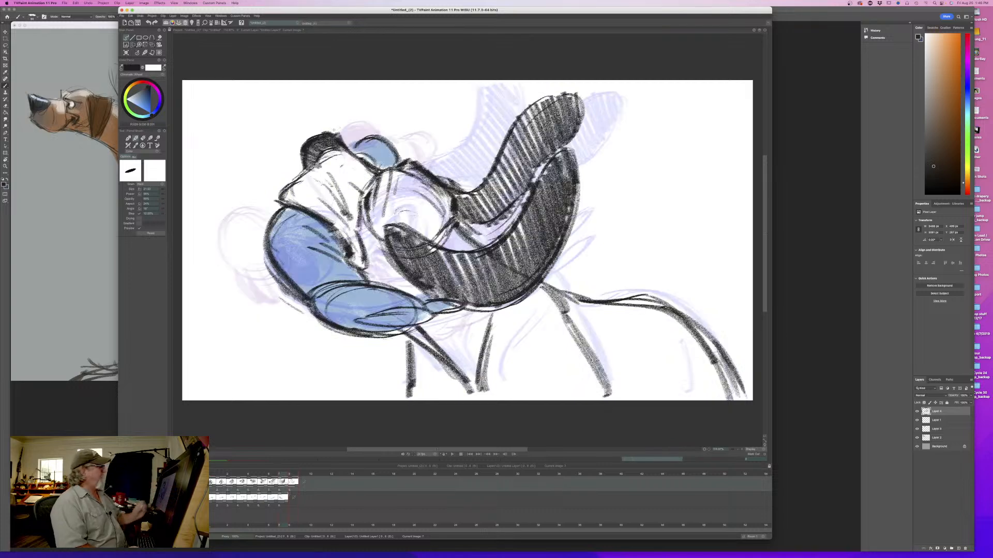
{"action": "key", "text": "Right"}
{"action": "key", "text": "Left"}
{"action": "key", "text": "Right"}
- Add the brow arc at the muzzle's base and the centre line down the cranium, strengthening the cranium's upper contour
{"action": "left_click_drag", "start_coordinate": [388, 172], "coordinate": [369, 185]}
{"action": "mouse_move", "coordinate": [399, 150]}
{"action": "left_mouse_down"}
{"action": "mouse_move", "coordinate": [401, 176]}
{"action": "mouse_move", "coordinate": [396, 196]}
{"action": "mouse_move", "coordinate": [414, 235]}
{"action": "left_mouse_up"}
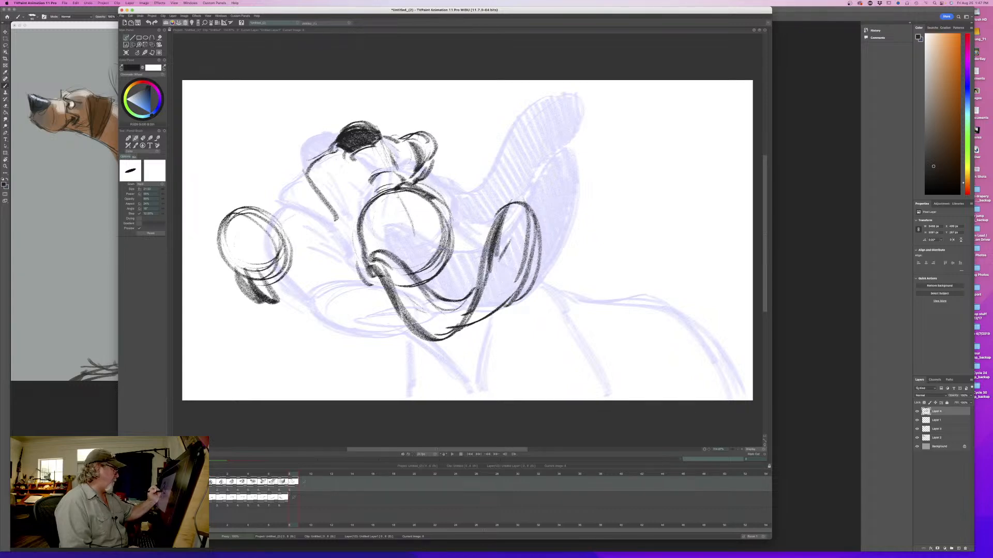
{"action": "left_click_drag", "start_coordinate": [400, 195], "coordinate": [420, 235]}
{"action": "mouse_move", "coordinate": [396, 187]}
{"action": "left_mouse_down"}
{"action": "mouse_move", "coordinate": [361, 215]}
{"action": "mouse_move", "coordinate": [396, 191]}
{"action": "mouse_move", "coordinate": [417, 208]}
{"action": "mouse_move", "coordinate": [439, 207]}
{"action": "left_mouse_up"}
{"action": "key", "text": "Left"}
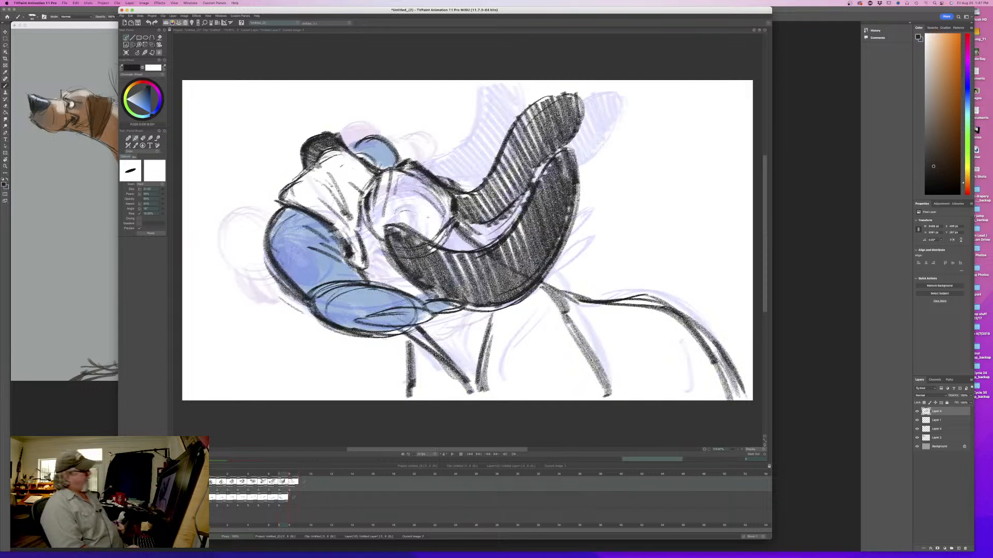
{"action": "key", "text": "Right"}
{"action": "key", "text": "Left"}
{"action": "key", "text": "Right"}
- Add a contour line down the middle of the muzzle below the nose and flip between the drawings
{"action": "left_click_drag", "start_coordinate": [339, 158], "coordinate": [352, 207]}
{"action": "key", "text": "Left"}
{"action": "key", "text": "Right"}
{"action": "key", "text": "Left"}
{"action": "key", "text": "Right"}
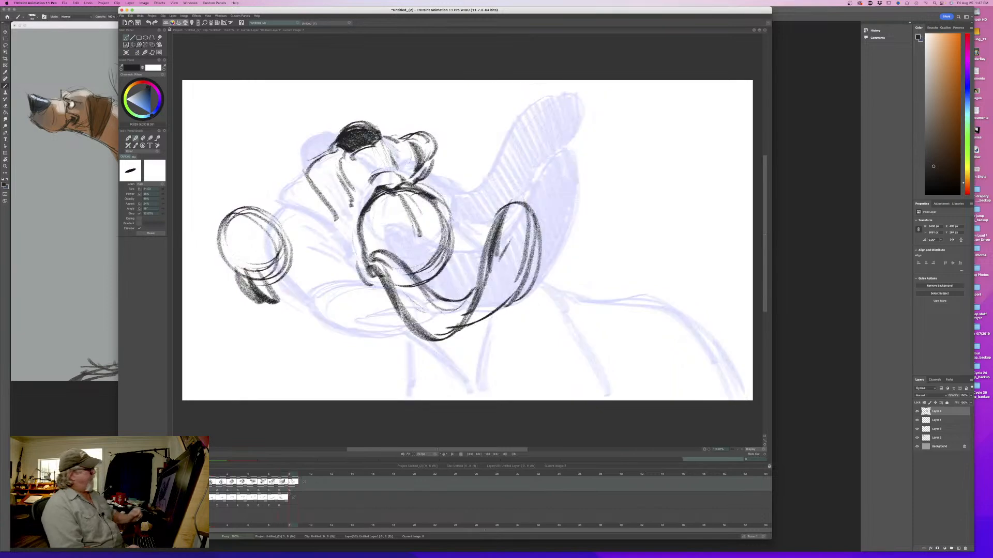
- Start the far ear's base with a short curve behind the cranium and compare it with the eighth drawing
{"action": "mouse_move", "coordinate": [449, 221]}
{"action": "left_mouse_down"}
{"action": "mouse_move", "coordinate": [463, 225]}
{"action": "mouse_move", "coordinate": [477, 199]}
{"action": "left_mouse_up"}
{"action": "key", "text": "Left"}
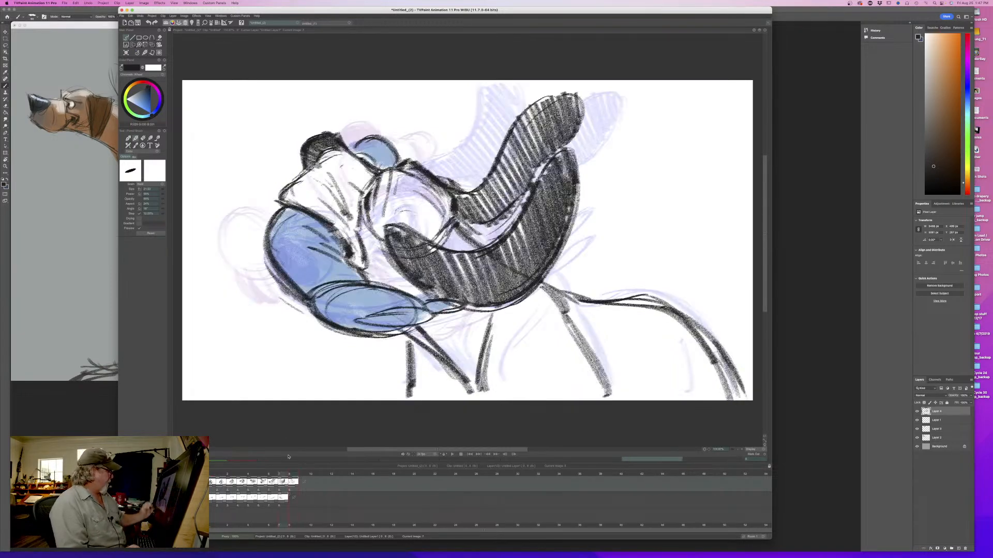
{"action": "mouse_move", "coordinate": [283, 474]}
{"action": "left_mouse_down"}
{"action": "mouse_move", "coordinate": [232, 473]}
{"action": "mouse_move", "coordinate": [282, 475]}
{"action": "left_mouse_up"}
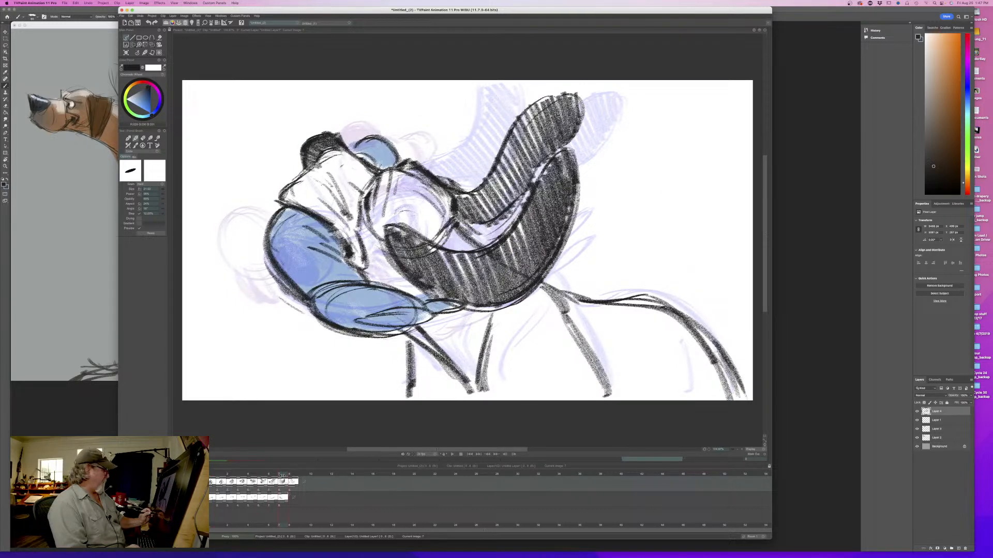
{"action": "left_click_drag", "start_coordinate": [283, 476], "coordinate": [291, 480]}
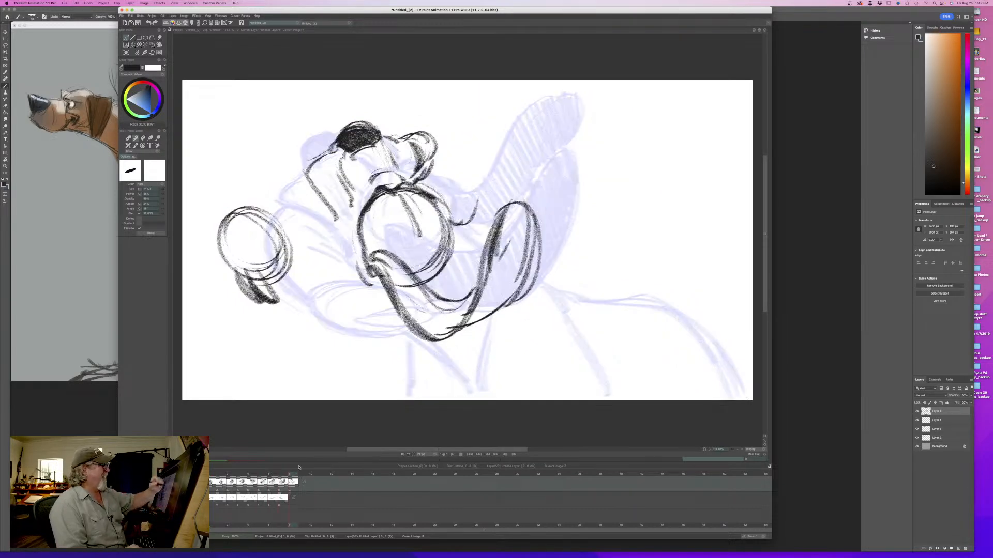
- Sketch the far ear's raised outline sweeping up and back from the cranium, and flip against the eighth drawing
{"action": "mouse_move", "coordinate": [574, 128]}
{"action": "left_mouse_down"}
{"action": "mouse_move", "coordinate": [536, 139]}
{"action": "mouse_move", "coordinate": [516, 159]}
{"action": "mouse_move", "coordinate": [543, 190]}
{"action": "left_mouse_up"}
{"action": "left_click_drag", "start_coordinate": [545, 137], "coordinate": [478, 218]}
{"action": "mouse_move", "coordinate": [507, 170]}
{"action": "left_mouse_down"}
{"action": "mouse_move", "coordinate": [456, 234]}
{"action": "mouse_move", "coordinate": [445, 203]}
{"action": "mouse_move", "coordinate": [474, 225]}
{"action": "left_mouse_up"}
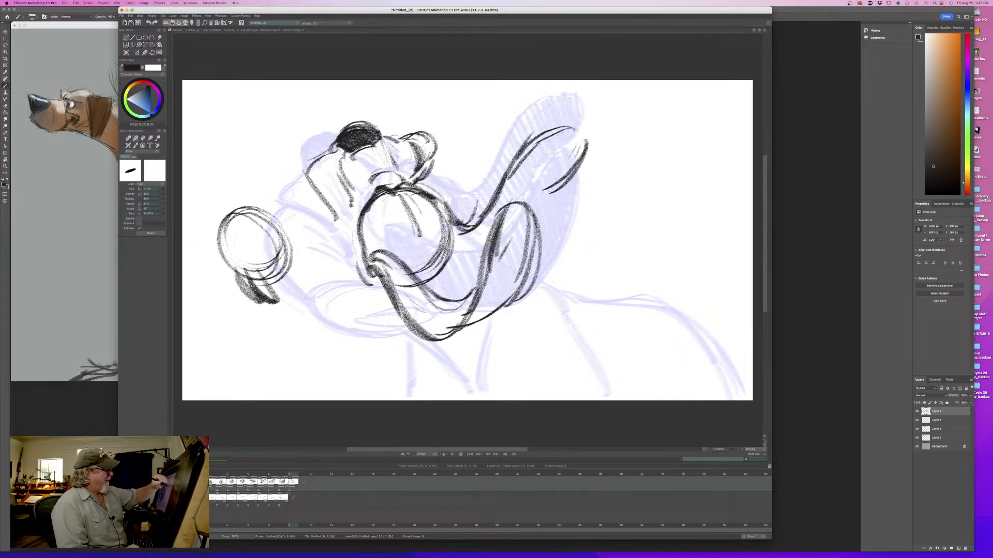
{"action": "left_click_drag", "start_coordinate": [566, 178], "coordinate": [536, 205]}
{"action": "key", "text": "Left"}
{"action": "key", "text": "Right"}
{"action": "key", "text": "Left"}
{"action": "key", "text": "Right"}
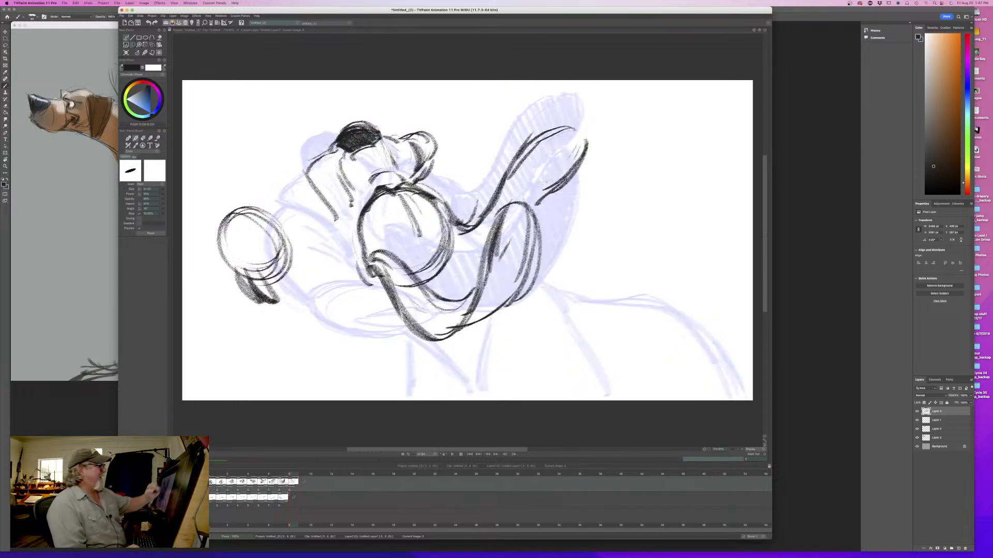
- Close the far ear's rounded tip and fill the ear with dark shading, comparing it with the eighth drawing
{"action": "mouse_move", "coordinate": [565, 125]}
{"action": "left_mouse_down"}
{"action": "mouse_move", "coordinate": [583, 134]}
{"action": "mouse_move", "coordinate": [523, 164]}
{"action": "left_mouse_up"}
{"action": "mouse_move", "coordinate": [563, 128]}
{"action": "left_mouse_down"}
{"action": "mouse_move", "coordinate": [585, 156]}
{"action": "mouse_move", "coordinate": [568, 167]}
{"action": "left_mouse_up"}
{"action": "mouse_move", "coordinate": [573, 133]}
{"action": "left_mouse_down"}
{"action": "mouse_move", "coordinate": [559, 181]}
{"action": "mouse_move", "coordinate": [533, 201]}
{"action": "left_mouse_up"}
{"action": "left_click_drag", "start_coordinate": [540, 142], "coordinate": [517, 201]}
{"action": "left_click_drag", "start_coordinate": [522, 166], "coordinate": [499, 209]}
{"action": "key", "text": "Left"}
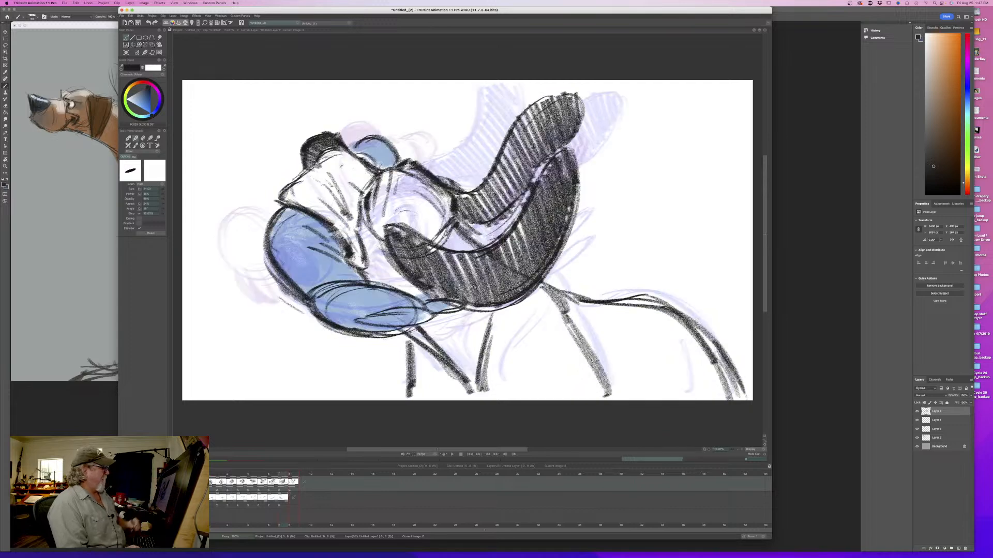
{"action": "key", "text": "Right"}
- Add short fold strokes at the back of the cranium between the two ears, flipping between the drawings
{"action": "mouse_move", "coordinate": [447, 243]}
{"action": "left_mouse_down"}
{"action": "mouse_move", "coordinate": [416, 269]}
{"action": "mouse_move", "coordinate": [458, 238]}
{"action": "mouse_move", "coordinate": [464, 260]}
{"action": "mouse_move", "coordinate": [443, 286]}
{"action": "mouse_move", "coordinate": [454, 277]}
{"action": "left_mouse_up"}
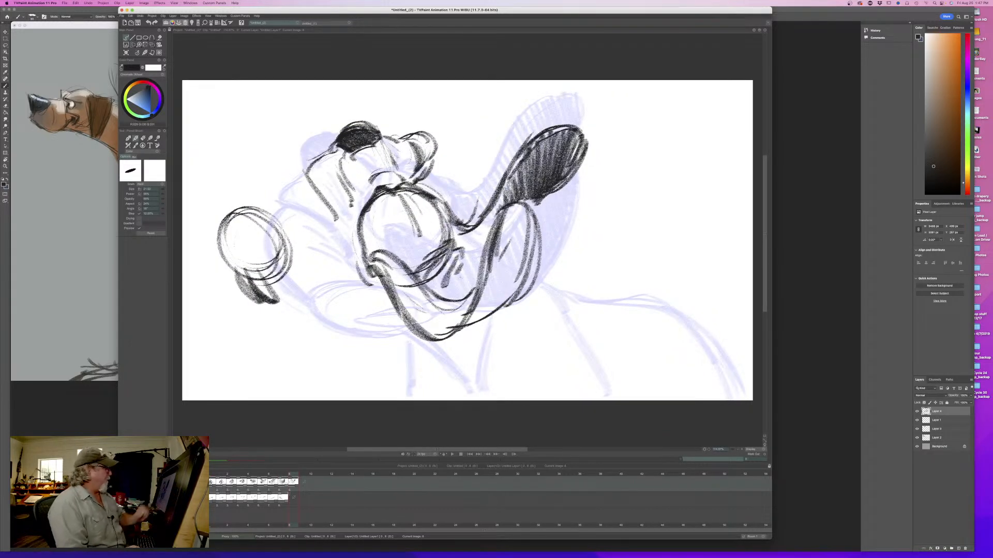
{"action": "key", "text": "Left"}
{"action": "key", "text": "Right"}
{"action": "key", "text": "Left"}
{"action": "key", "text": "Right"}
{"action": "left_click_drag", "start_coordinate": [453, 236], "coordinate": [479, 261]}
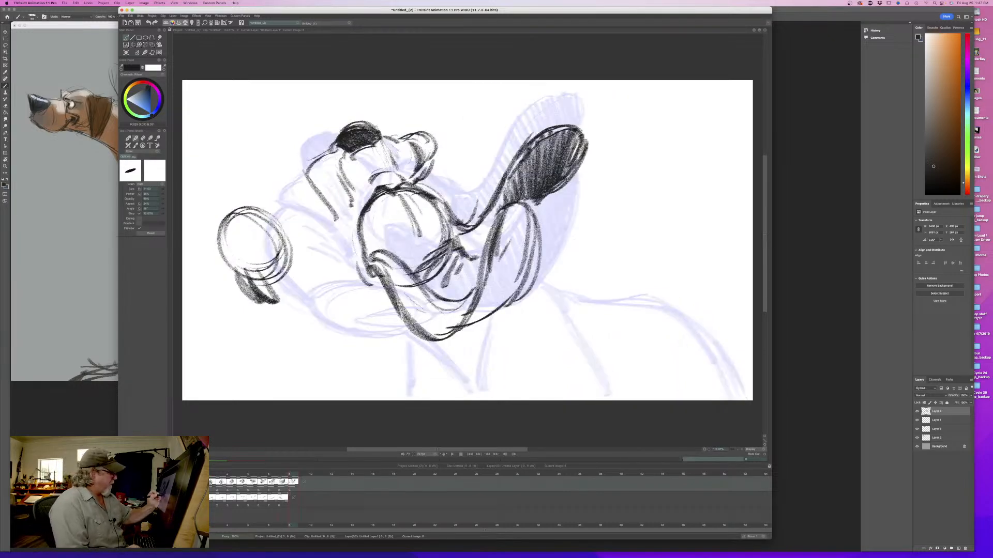
- Sketch the shoulder, back and rump contour behind the near ear and flip against the eighth drawing
{"action": "mouse_move", "coordinate": [537, 284]}
{"action": "left_mouse_down"}
{"action": "mouse_move", "coordinate": [578, 334]}
{"action": "mouse_move", "coordinate": [657, 296]}
{"action": "mouse_move", "coordinate": [737, 389]}
{"action": "mouse_move", "coordinate": [641, 297]}
{"action": "mouse_move", "coordinate": [577, 304]}
{"action": "left_mouse_up"}
{"action": "key", "text": "Left"}
{"action": "key", "text": "Right"}
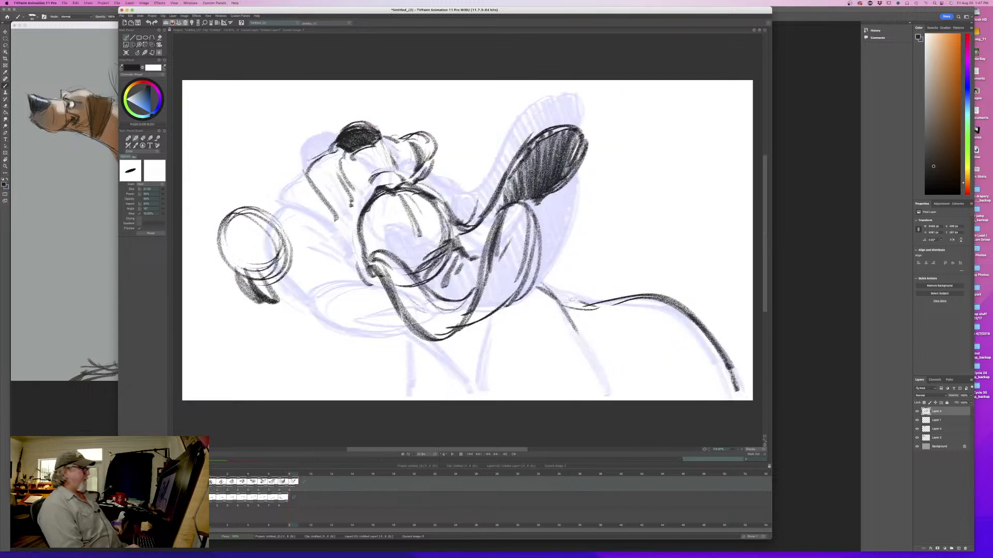
{"action": "key", "text": "Left"}
{"action": "key", "text": "Right"}
{"action": "key", "text": "Left"}
{"action": "key", "text": "Right"}
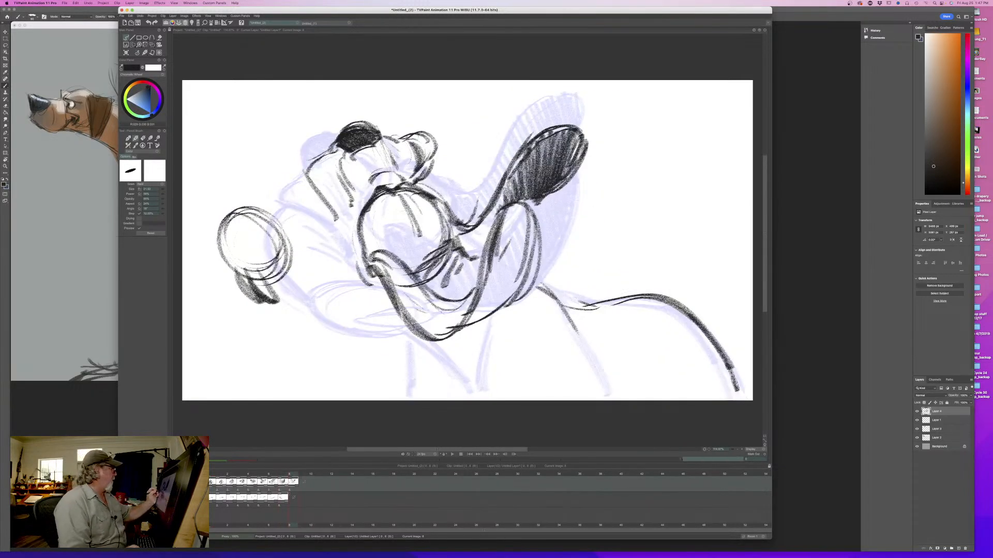
{"action": "mouse_move", "coordinate": [253, 208]}
{"action": "left_mouse_down"}
{"action": "mouse_move", "coordinate": [216, 223]}
{"action": "mouse_move", "coordinate": [227, 268]}
{"action": "mouse_move", "coordinate": [293, 326]}
{"action": "left_mouse_up"}
{"action": "left_click_drag", "start_coordinate": [241, 301], "coordinate": [349, 343]}
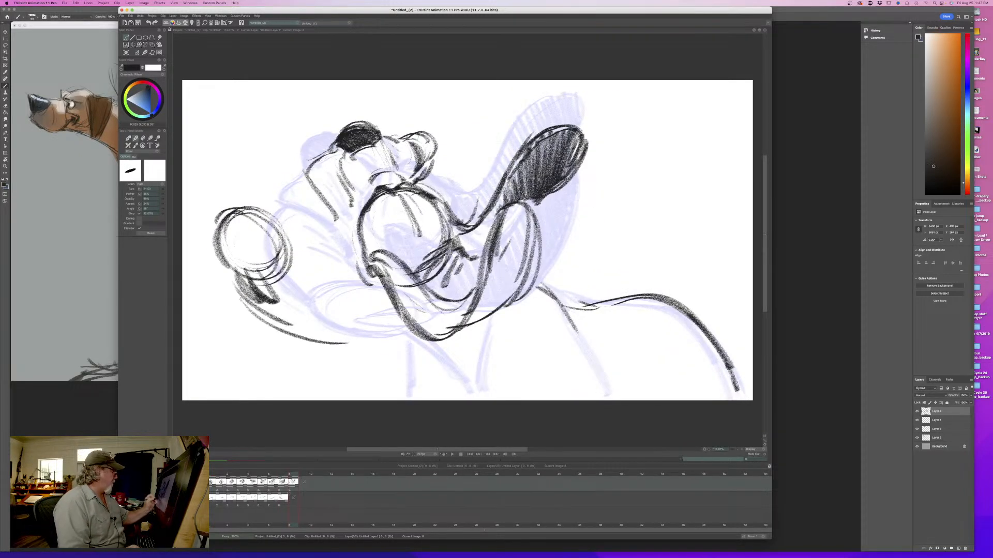
{"action": "key", "text": "e"}
{"action": "mouse_move", "coordinate": [244, 304]}
{"action": "left_mouse_down"}
{"action": "mouse_move", "coordinate": [347, 343]}
{"action": "mouse_move", "coordinate": [236, 292]}
{"action": "left_mouse_up"}
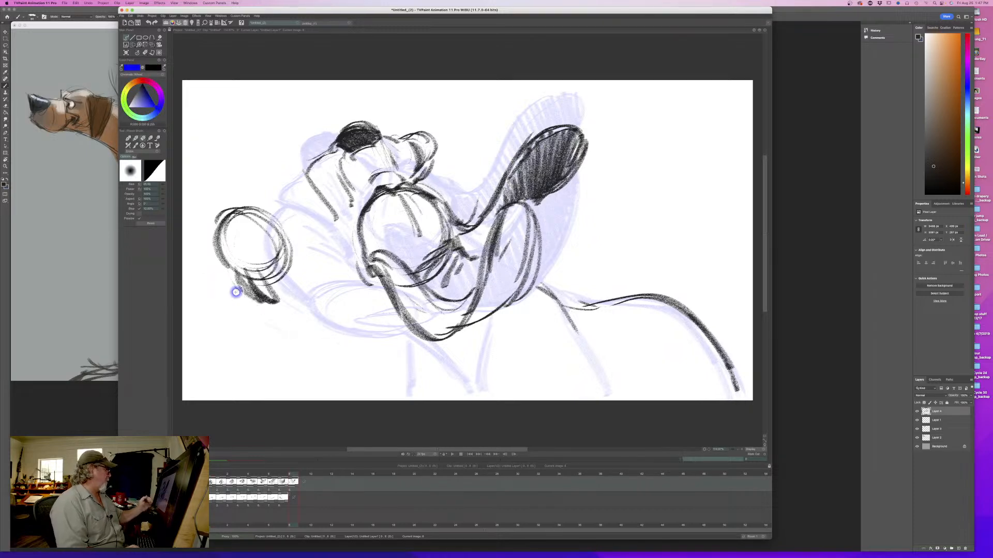
- Add a small dark drooping flap on the outer side of the swinging near jowl and flip between the drawings
{"action": "key", "text": "b"}
{"action": "left_click_drag", "start_coordinate": [215, 242], "coordinate": [220, 286]}
{"action": "left_click_drag", "start_coordinate": [228, 267], "coordinate": [219, 287]}
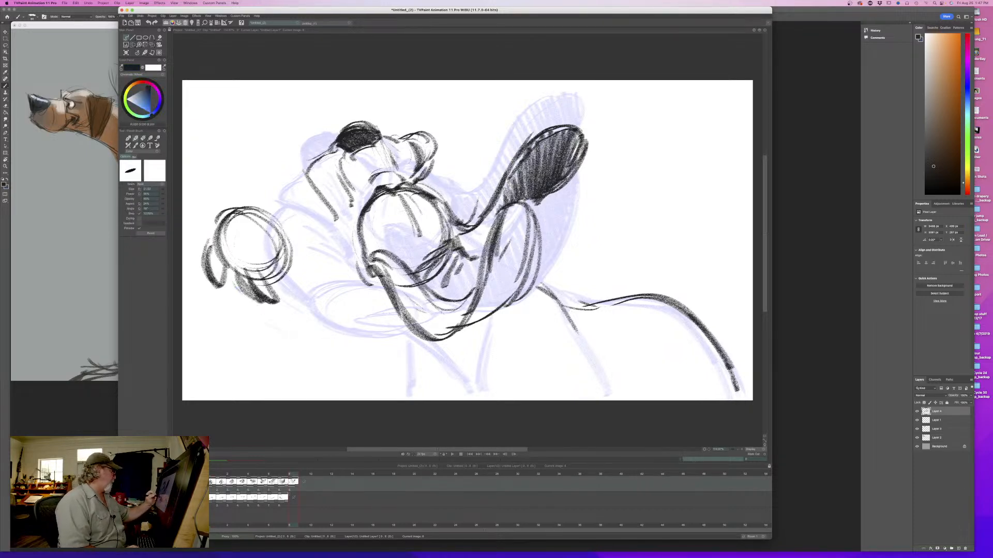
{"action": "left_click_drag", "start_coordinate": [211, 243], "coordinate": [222, 284]}
{"action": "key", "text": "Left"}
{"action": "key", "text": "Right"}
{"action": "key", "text": "Left"}
{"action": "key", "text": "Right"}
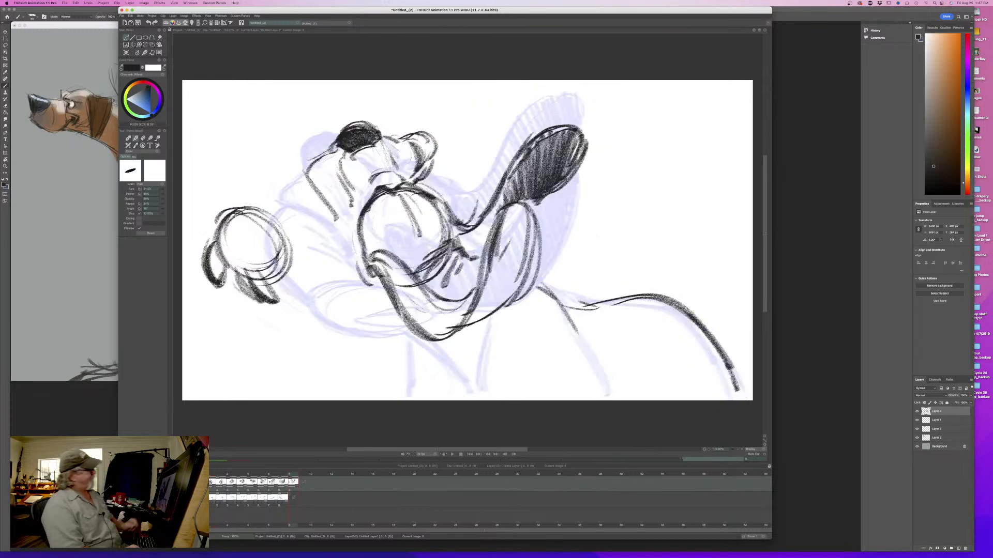
- Connect the muzzle to the near jowl with a curved upper contour and compare it with the eighth drawing
{"action": "mouse_move", "coordinate": [306, 169]}
{"action": "left_mouse_down"}
{"action": "mouse_move", "coordinate": [230, 216]}
{"action": "mouse_move", "coordinate": [235, 201]}
{"action": "left_mouse_up"}
{"action": "left_click_drag", "start_coordinate": [311, 165], "coordinate": [235, 215]}
{"action": "mouse_move", "coordinate": [252, 196]}
{"action": "left_mouse_down"}
{"action": "mouse_move", "coordinate": [238, 215]}
{"action": "mouse_move", "coordinate": [247, 206]}
{"action": "left_mouse_up"}
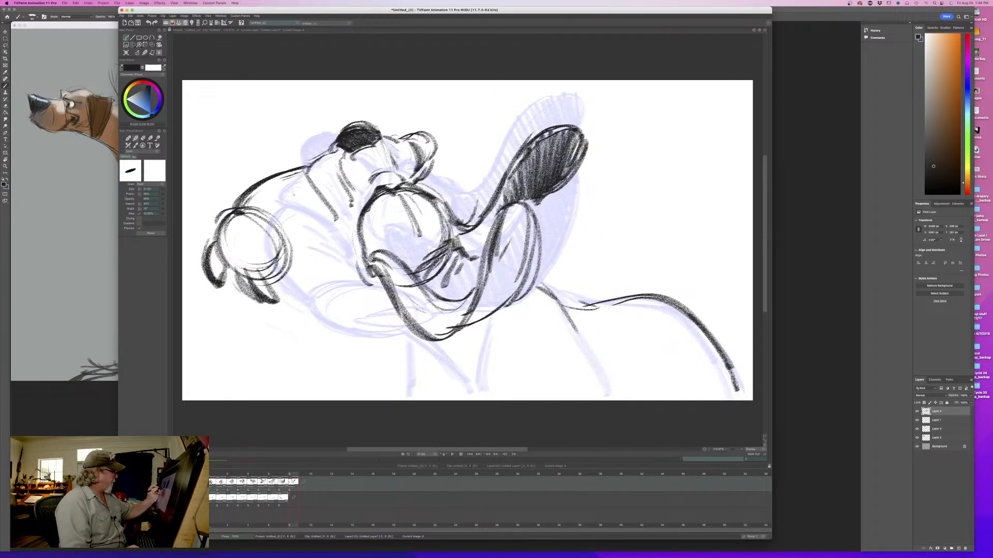
{"action": "key", "text": "Left"}
{"action": "key", "text": "Right"}
{"action": "key", "text": "Left"}
{"action": "key", "text": "Right"}
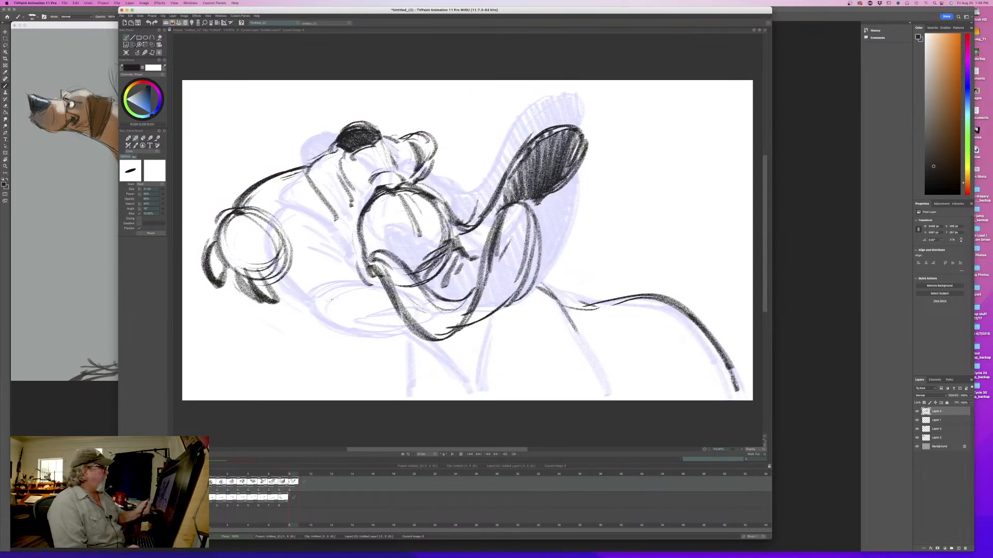
- Erase the near ear's base and the overlapping lower cranium lines, and flip against the eighth drawing
{"action": "key", "text": "e"}
{"action": "mouse_move", "coordinate": [390, 253]}
{"action": "left_mouse_down"}
{"action": "mouse_move", "coordinate": [424, 296]}
{"action": "mouse_move", "coordinate": [376, 255]}
{"action": "left_mouse_up"}
{"action": "left_click_drag", "start_coordinate": [370, 260], "coordinate": [391, 288]}
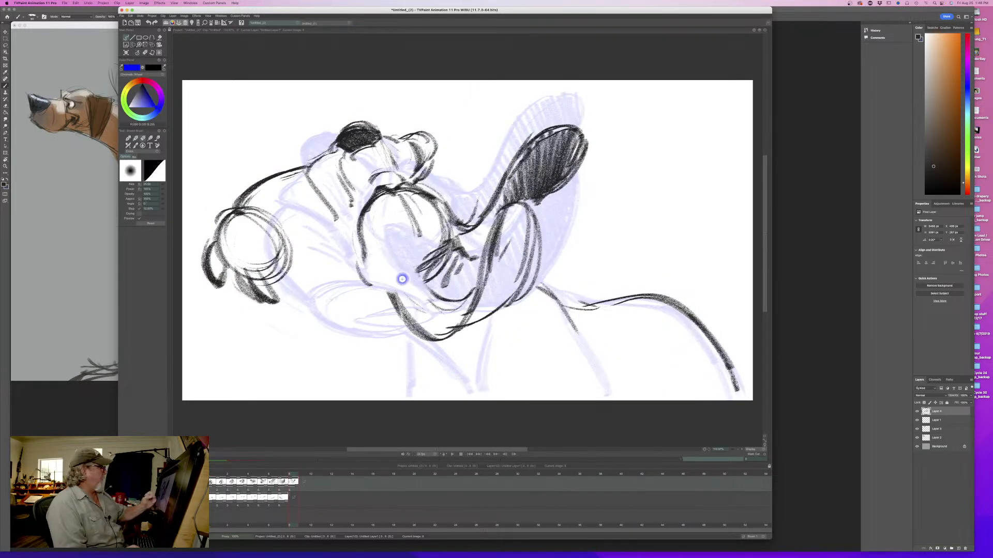
{"action": "key", "text": "Left"}
{"action": "key", "text": "Right"}
{"action": "key", "text": "Left"}
{"action": "key", "text": "Right"}
- Redraw the near ear's base higher inside the cranium with new outer and inner edges, flipping between the drawings
{"action": "key", "text": "b"}
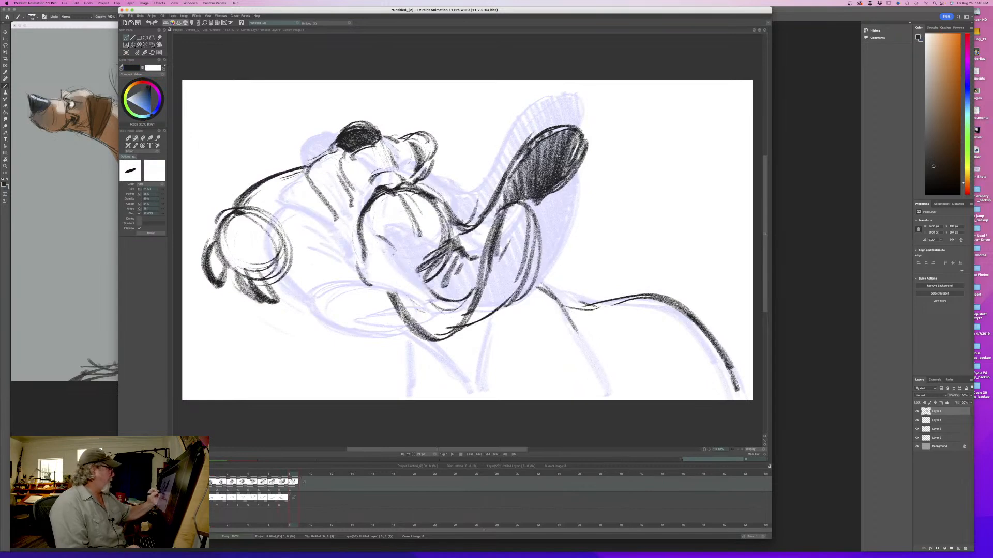
{"action": "mouse_move", "coordinate": [385, 240]}
{"action": "left_mouse_down"}
{"action": "mouse_move", "coordinate": [373, 264]}
{"action": "mouse_move", "coordinate": [389, 304]}
{"action": "mouse_move", "coordinate": [422, 335]}
{"action": "left_mouse_up"}
{"action": "left_click_drag", "start_coordinate": [417, 334], "coordinate": [428, 339]}
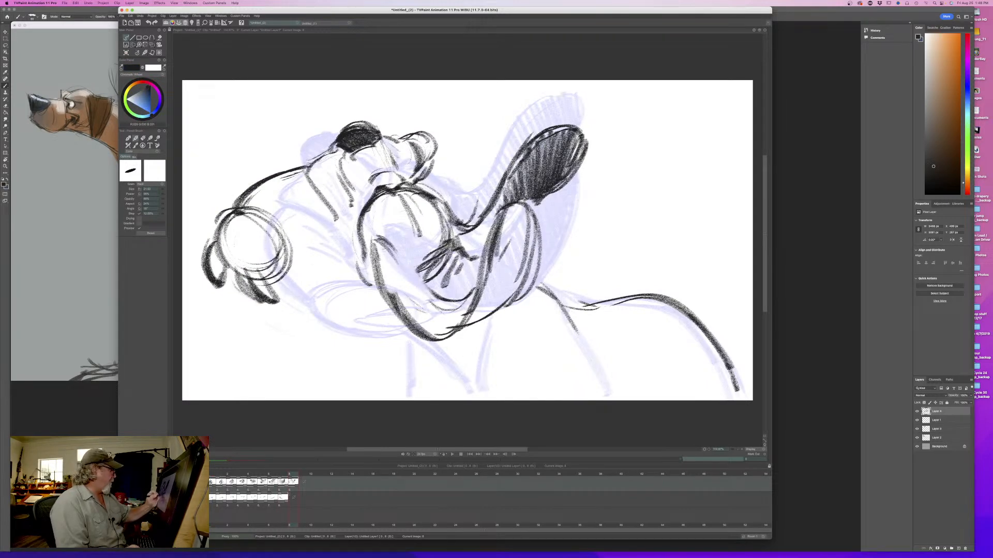
{"action": "mouse_move", "coordinate": [385, 252]}
{"action": "left_mouse_down"}
{"action": "mouse_move", "coordinate": [435, 301]}
{"action": "mouse_move", "coordinate": [475, 297]}
{"action": "left_mouse_up"}
{"action": "left_click_drag", "start_coordinate": [428, 297], "coordinate": [480, 281]}
{"action": "key", "text": "Left"}
{"action": "key", "text": "Right"}
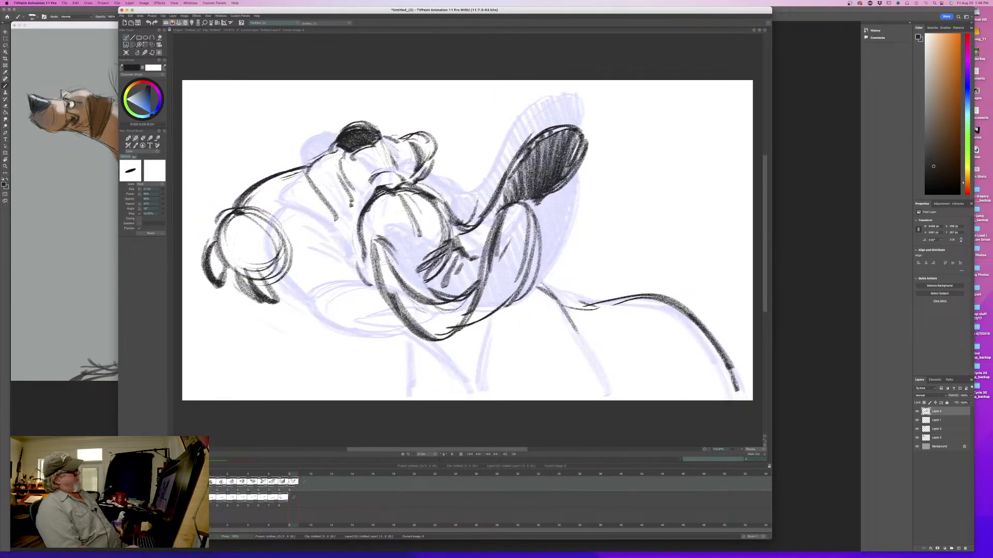
{"action": "key", "text": "Left"}
{"action": "key", "text": "Right"}
- Strengthen the near ear's outline around its raised tip and along its lower edge
{"action": "left_click_drag", "start_coordinate": [538, 212], "coordinate": [511, 306]}
{"action": "left_click_drag", "start_coordinate": [537, 240], "coordinate": [488, 315]}
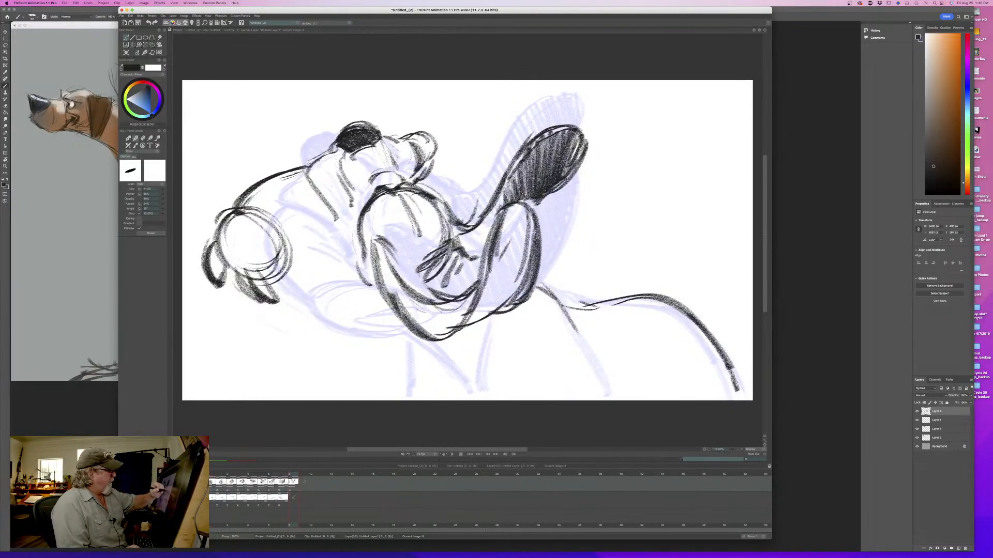
{"action": "left_click_drag", "start_coordinate": [543, 196], "coordinate": [509, 246]}
{"action": "mouse_move", "coordinate": [519, 196]}
{"action": "left_mouse_down"}
{"action": "mouse_move", "coordinate": [491, 229]}
{"action": "mouse_move", "coordinate": [446, 339]}
{"action": "left_mouse_up"}
{"action": "left_click_drag", "start_coordinate": [498, 304], "coordinate": [435, 344]}
- Fill the near ear with dark shading from base to tip and flip against the eighth drawing
{"action": "mouse_move", "coordinate": [458, 302]}
{"action": "left_mouse_down"}
{"action": "mouse_move", "coordinate": [431, 342]}
{"action": "mouse_move", "coordinate": [404, 310]}
{"action": "mouse_move", "coordinate": [445, 336]}
{"action": "mouse_move", "coordinate": [414, 326]}
{"action": "mouse_move", "coordinate": [388, 262]}
{"action": "mouse_move", "coordinate": [393, 299]}
{"action": "left_mouse_up"}
{"action": "left_click_drag", "start_coordinate": [374, 240], "coordinate": [429, 334]}
{"action": "mouse_move", "coordinate": [527, 212]}
{"action": "left_mouse_down"}
{"action": "mouse_move", "coordinate": [515, 271]}
{"action": "mouse_move", "coordinate": [493, 301]}
{"action": "left_mouse_up"}
{"action": "left_click_drag", "start_coordinate": [501, 226], "coordinate": [474, 321]}
{"action": "left_click_drag", "start_coordinate": [493, 264], "coordinate": [468, 325]}
{"action": "left_click_drag", "start_coordinate": [468, 307], "coordinate": [454, 328]}
{"action": "key", "text": "Left"}
{"action": "key", "text": "Right"}
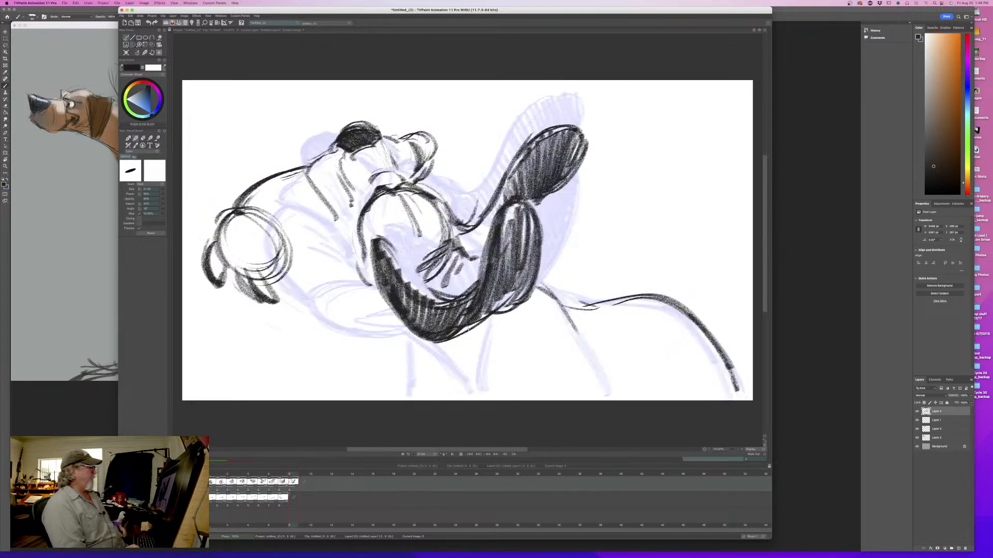
{"action": "key", "text": "Left"}
{"action": "key", "text": "Right"}
{"action": "key", "text": "Left"}
{"action": "key", "text": "Right"}
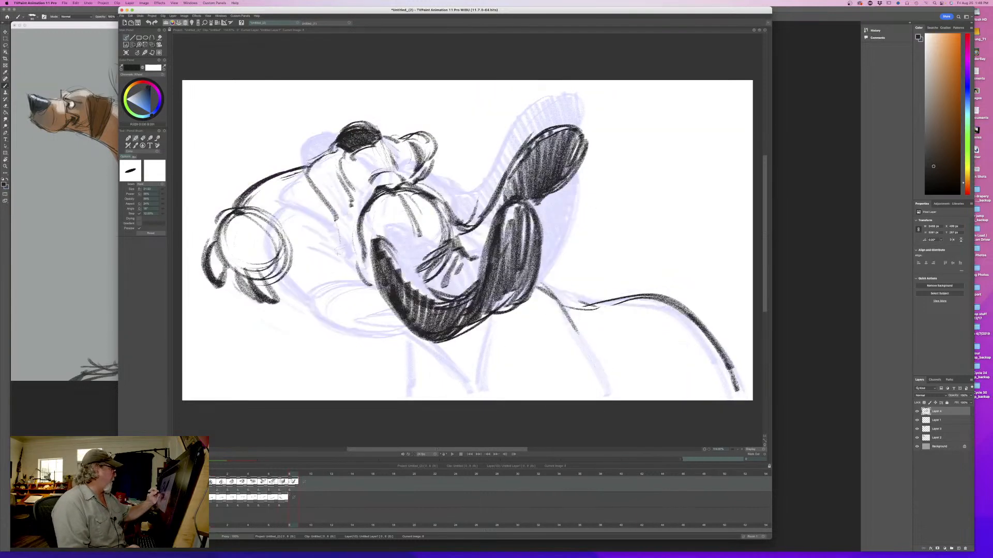
- Darken the mouth corner at the muzzle's base and sketch the throat line running down below the near ear
{"action": "key", "text": "Left"}
{"action": "mouse_move", "coordinate": [327, 209]}
{"action": "left_mouse_down"}
{"action": "mouse_move", "coordinate": [325, 230]}
{"action": "mouse_move", "coordinate": [349, 238]}
{"action": "mouse_move", "coordinate": [365, 283]}
{"action": "left_mouse_up"}
{"action": "left_click_drag", "start_coordinate": [347, 246], "coordinate": [403, 349]}
{"action": "key", "text": "Left"}
{"action": "key", "text": "Right"}
{"action": "left_click_drag", "start_coordinate": [370, 305], "coordinate": [416, 350]}
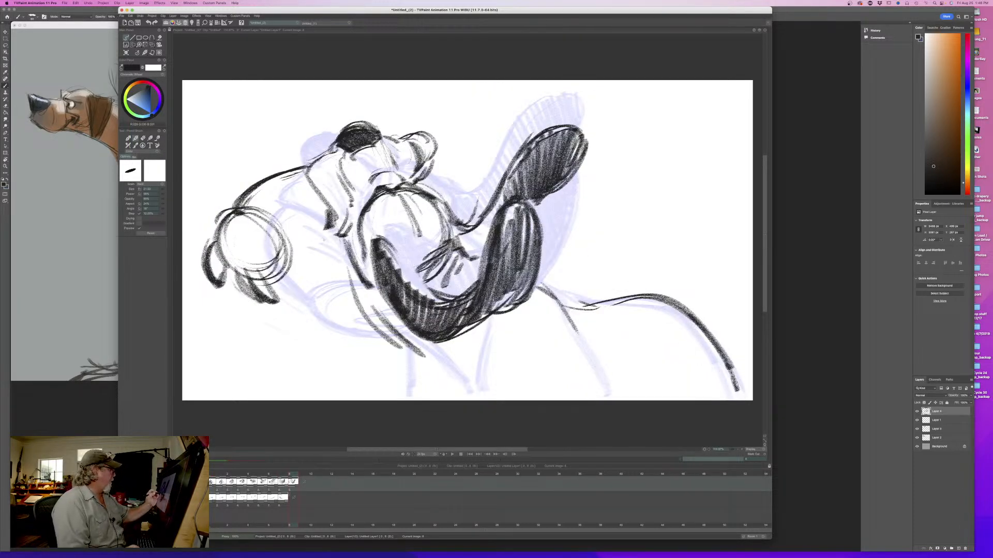
- Sketch the mouth line toward the near jowl, strengthen the muzzle's side and jaw line, and flip between the drawings
{"action": "left_click_drag", "start_coordinate": [324, 237], "coordinate": [300, 246]}
{"action": "mouse_move", "coordinate": [305, 169]}
{"action": "left_mouse_down"}
{"action": "mouse_move", "coordinate": [341, 218]}
{"action": "mouse_move", "coordinate": [332, 228]}
{"action": "mouse_move", "coordinate": [355, 268]}
{"action": "left_mouse_up"}
{"action": "key", "text": "Left"}
{"action": "key", "text": "Right"}
{"action": "mouse_move", "coordinate": [325, 240]}
{"action": "left_mouse_down"}
{"action": "mouse_move", "coordinate": [360, 274]}
{"action": "mouse_move", "coordinate": [363, 298]}
{"action": "left_mouse_up"}
{"action": "key", "text": "Left"}
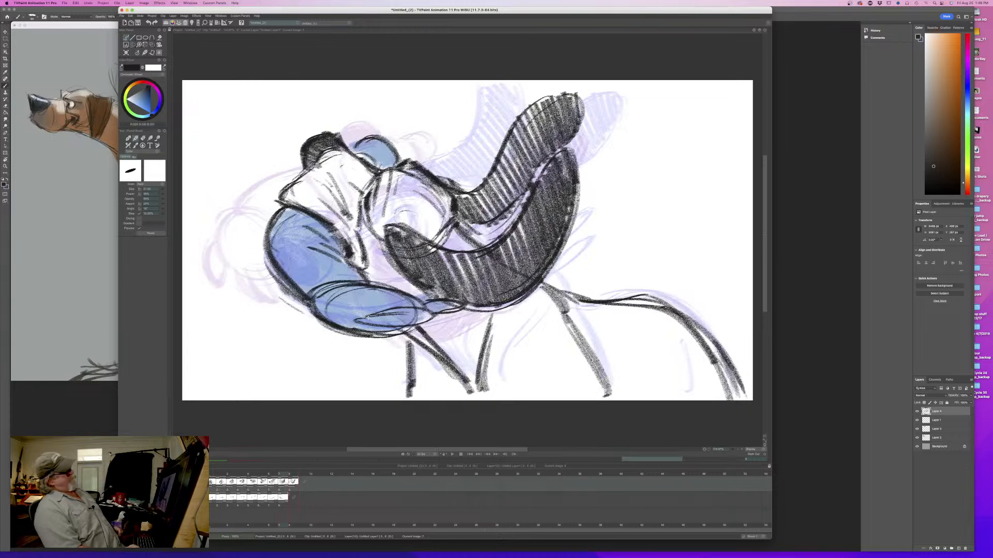
{"action": "key", "text": "Right"}
{"action": "key", "text": "Left"}
{"action": "key", "text": "Right"}
- Darken the jaw and throat contour and extend it down to the front of the chest
{"action": "mouse_move", "coordinate": [327, 241]}
{"action": "left_mouse_down"}
{"action": "mouse_move", "coordinate": [360, 281]}
{"action": "mouse_move", "coordinate": [371, 323]}
{"action": "left_mouse_up"}
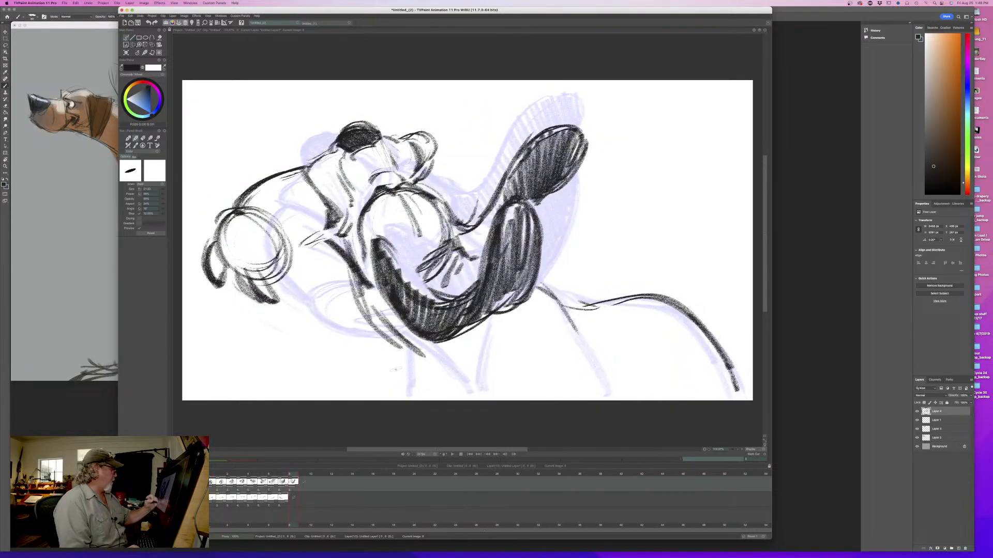
{"action": "key", "text": "ctrl+z"}
{"action": "key", "text": "Left"}
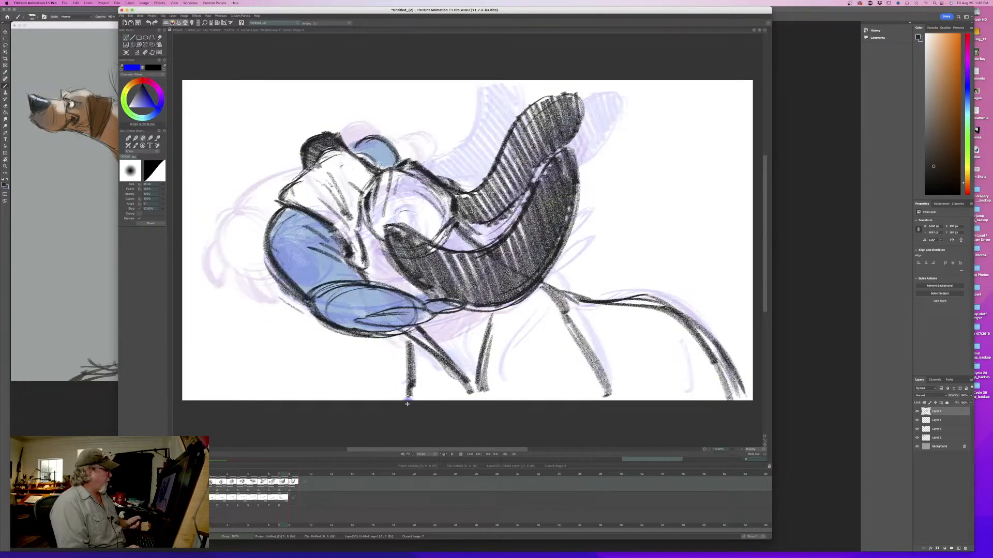
{"action": "key", "text": "Right"}
{"action": "mouse_move", "coordinate": [367, 293]}
{"action": "left_mouse_down"}
{"action": "mouse_move", "coordinate": [401, 355]}
{"action": "mouse_move", "coordinate": [453, 384]}
{"action": "left_mouse_up"}
{"action": "left_click_drag", "start_coordinate": [405, 344], "coordinate": [464, 378]}
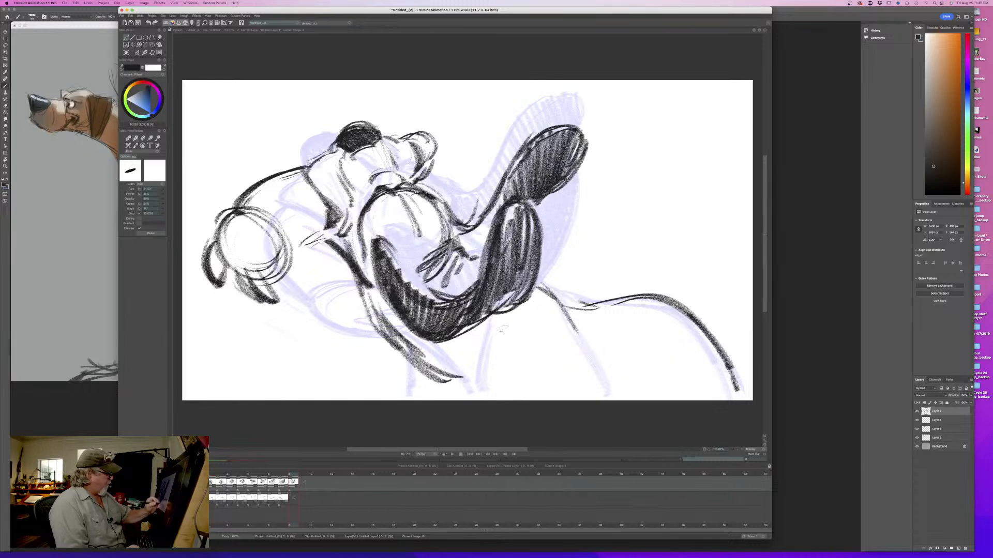
- Draw a curved leg line down from beneath the near ear and compare it with the eighth drawing
{"action": "left_click_drag", "start_coordinate": [501, 319], "coordinate": [474, 389]}
{"action": "key", "text": "Left"}
{"action": "key", "text": "Right"}
{"action": "key", "text": "Left"}
{"action": "key", "text": "Right"}
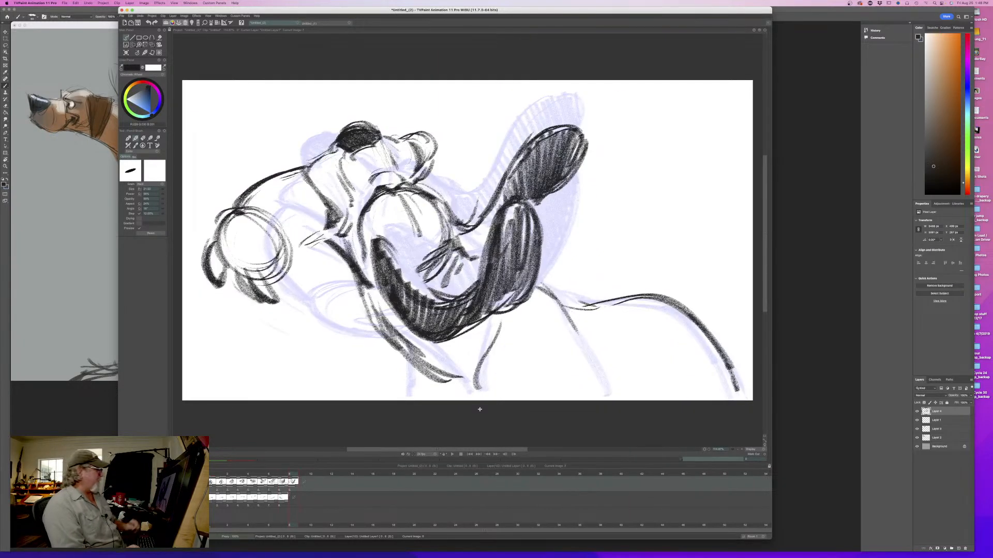
{"action": "mouse_move", "coordinate": [294, 475]}
{"action": "left_mouse_down"}
{"action": "mouse_move", "coordinate": [221, 479]}
{"action": "mouse_move", "coordinate": [296, 484]}
{"action": "left_mouse_up"}
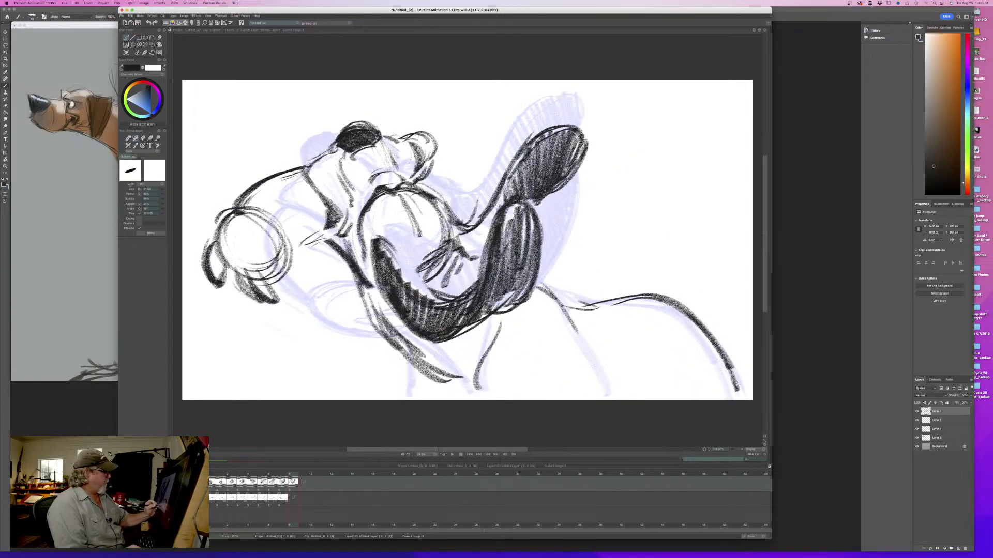
- Add the foreleg line under the throat, extend the shoulder line down and mark the hind leg, flipping between drawings
{"action": "left_click_drag", "start_coordinate": [401, 353], "coordinate": [415, 401]}
{"action": "key", "text": "Left"}
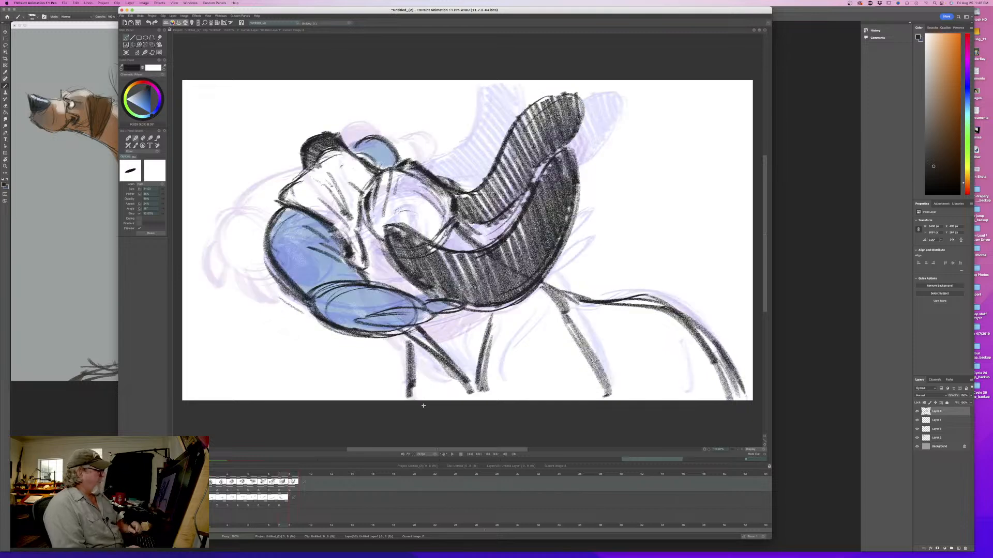
{"action": "key", "text": "Right"}
{"action": "left_click_drag", "start_coordinate": [585, 349], "coordinate": [606, 393]}
{"action": "left_click_drag", "start_coordinate": [667, 363], "coordinate": [675, 395]}
{"action": "left_click_drag", "start_coordinate": [674, 395], "coordinate": [665, 397]}
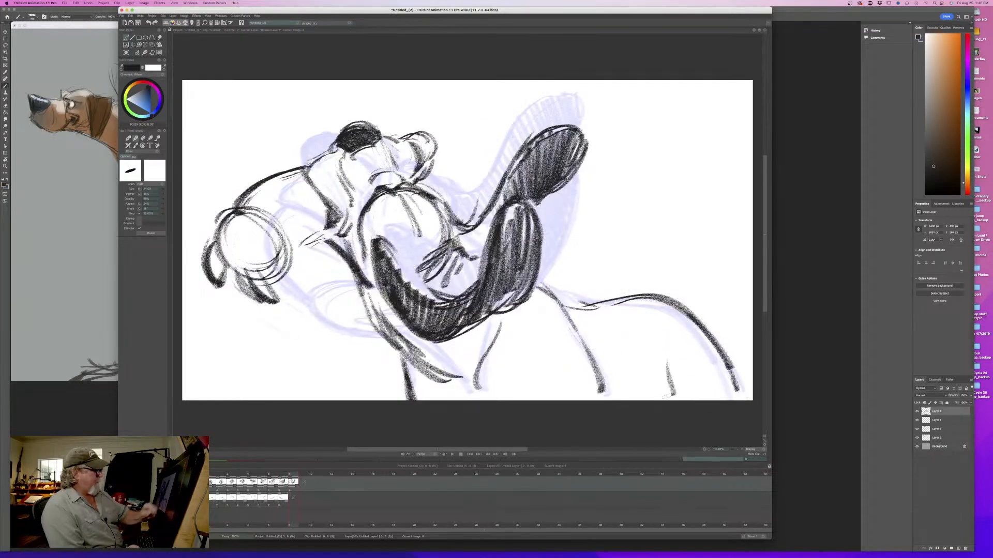
{"action": "key", "text": "Left"}
{"action": "key", "text": "Right"}
{"action": "key", "text": "Left"}
{"action": "key", "text": "Right"}
- Add dark strokes along the mouth edge between the muzzle and near jowl, and flip against the eighth drawing
{"action": "mouse_move", "coordinate": [311, 211]}
{"action": "left_mouse_down"}
{"action": "mouse_move", "coordinate": [321, 245]}
{"action": "mouse_move", "coordinate": [306, 243]}
{"action": "mouse_move", "coordinate": [290, 259]}
{"action": "mouse_move", "coordinate": [300, 233]}
{"action": "mouse_move", "coordinate": [307, 254]}
{"action": "mouse_move", "coordinate": [285, 257]}
{"action": "mouse_move", "coordinate": [279, 284]}
{"action": "left_mouse_up"}
{"action": "key", "text": "Left"}
{"action": "key", "text": "Right"}
{"action": "key", "text": "Left"}
{"action": "key", "text": "Right"}
- Rework the near jowl into an open drooping shape with heavier outer and inner edges in place of the construction circle
{"action": "left_click_drag", "start_coordinate": [282, 231], "coordinate": [294, 298]}
{"action": "left_click_drag", "start_coordinate": [298, 254], "coordinate": [246, 276]}
{"action": "left_click_drag", "start_coordinate": [238, 220], "coordinate": [220, 256]}
{"action": "mouse_move", "coordinate": [276, 272]}
{"action": "left_mouse_down"}
{"action": "mouse_move", "coordinate": [257, 287]}
{"action": "mouse_move", "coordinate": [286, 316]}
{"action": "left_mouse_up"}
{"action": "mouse_move", "coordinate": [261, 289]}
{"action": "left_mouse_down"}
{"action": "mouse_move", "coordinate": [250, 255]}
{"action": "mouse_move", "coordinate": [259, 240]}
{"action": "mouse_move", "coordinate": [270, 272]}
{"action": "mouse_move", "coordinate": [239, 253]}
{"action": "mouse_move", "coordinate": [284, 312]}
{"action": "left_mouse_up"}
- Erase the inner strokes of the near jowl beside the small dark flap
{"action": "key", "text": "e"}
{"action": "key", "text": "e"}
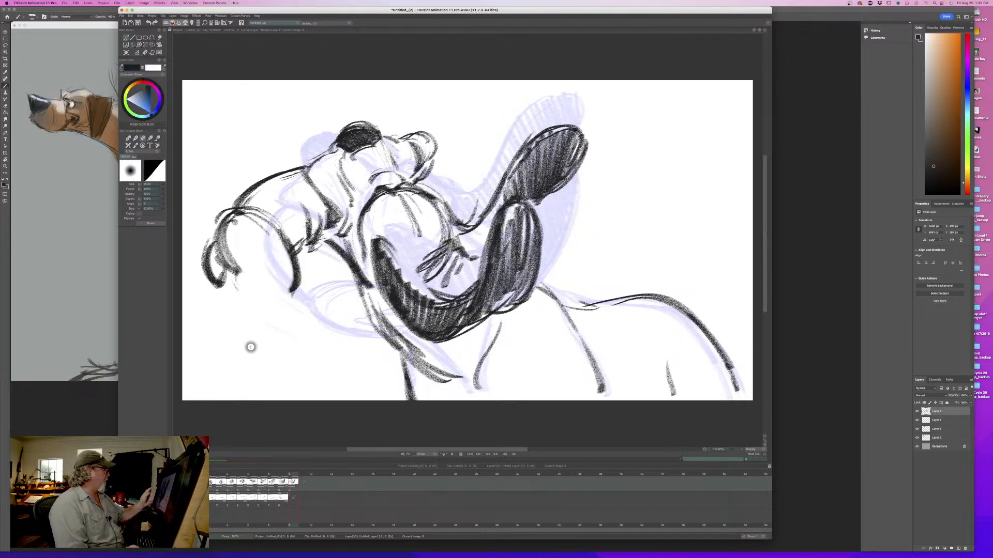
{"action": "left_click_drag", "start_coordinate": [226, 237], "coordinate": [232, 260]}
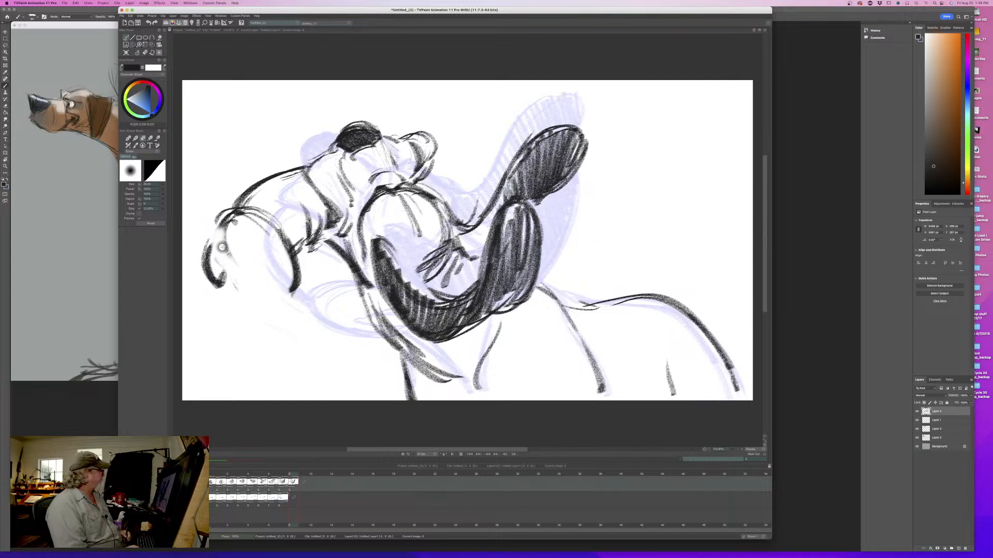
{"action": "key", "text": "e"}
{"action": "left_click_drag", "start_coordinate": [230, 248], "coordinate": [237, 287]}
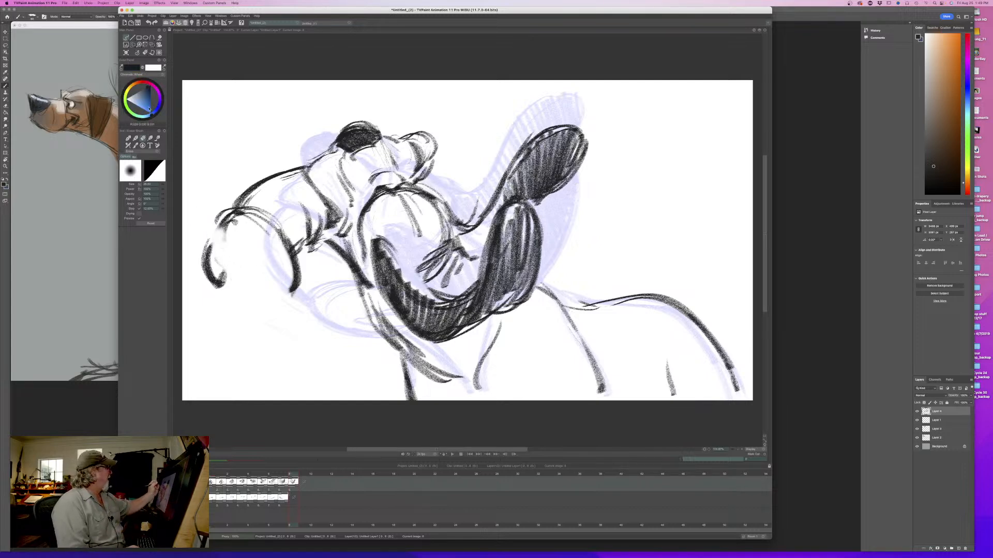
- Redraw the near jowl as a closed oval with a small hanging flap beneath it, checking against the eighth drawing
{"action": "left_click", "coordinate": [145, 53]}
{"action": "left_click", "coordinate": [153, 56]}
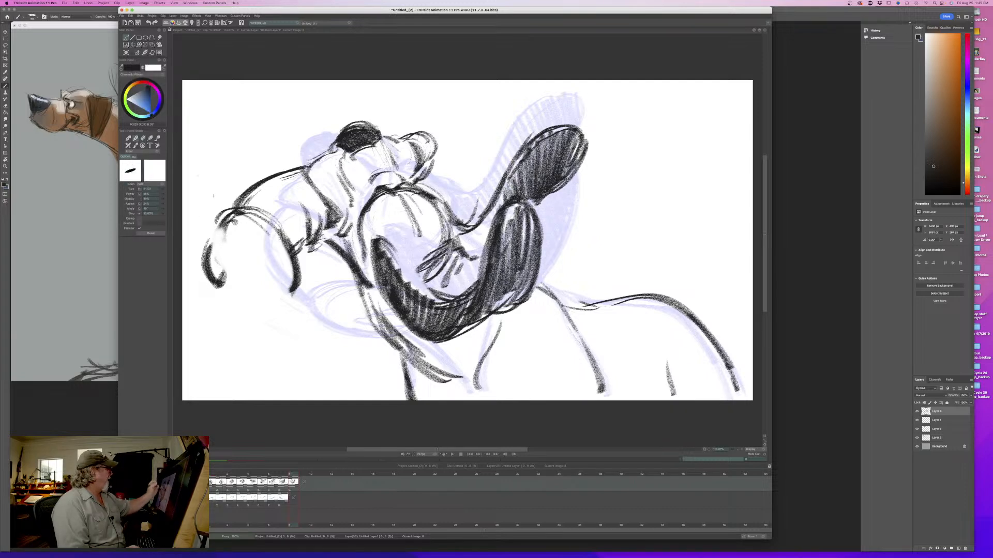
{"action": "mouse_move", "coordinate": [236, 217]}
{"action": "left_mouse_down"}
{"action": "mouse_move", "coordinate": [224, 261]}
{"action": "mouse_move", "coordinate": [268, 293]}
{"action": "mouse_move", "coordinate": [290, 256]}
{"action": "mouse_move", "coordinate": [322, 312]}
{"action": "mouse_move", "coordinate": [277, 288]}
{"action": "left_mouse_up"}
{"action": "key", "text": "Left"}
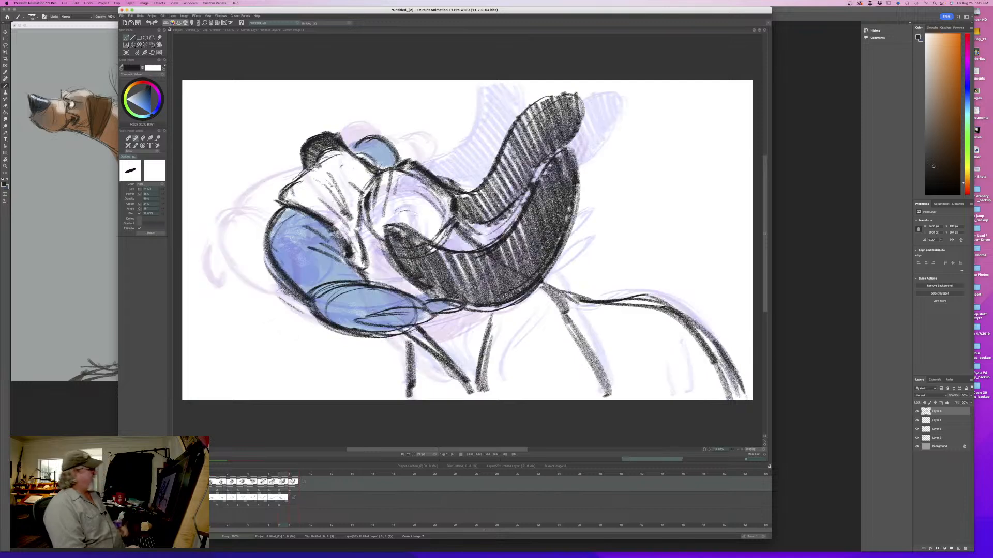
{"action": "key", "text": "Right"}
{"action": "key", "text": "Left"}
{"action": "key", "text": "Right"}
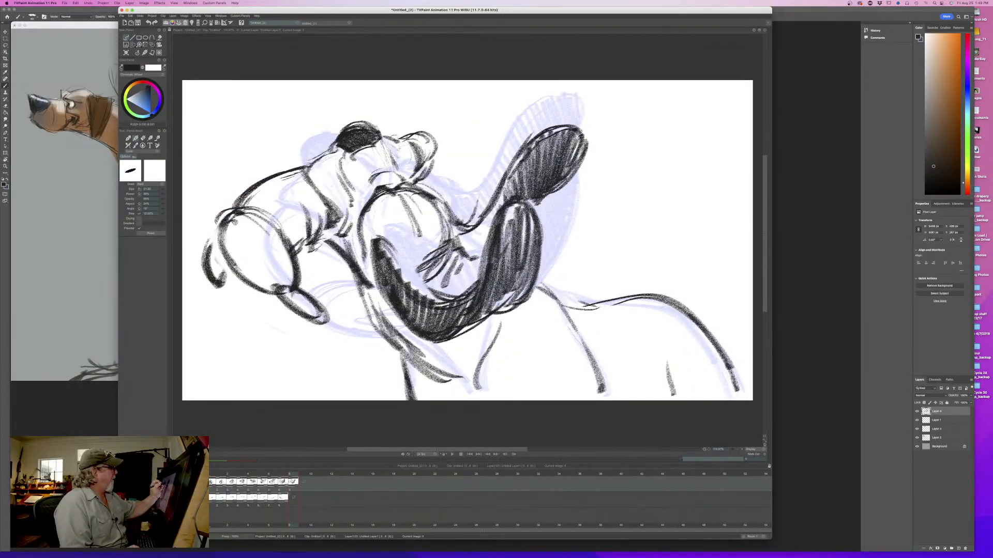
- Darken the mouth edge between the muzzle and the near jowl, flipping against the eighth drawing
{"action": "mouse_move", "coordinate": [309, 153]}
{"action": "left_mouse_down"}
{"action": "mouse_move", "coordinate": [316, 171]}
{"action": "mouse_move", "coordinate": [305, 195]}
{"action": "mouse_move", "coordinate": [347, 212]}
{"action": "mouse_move", "coordinate": [330, 234]}
{"action": "left_mouse_up"}
{"action": "key", "text": "Left"}
{"action": "key", "text": "Right"}
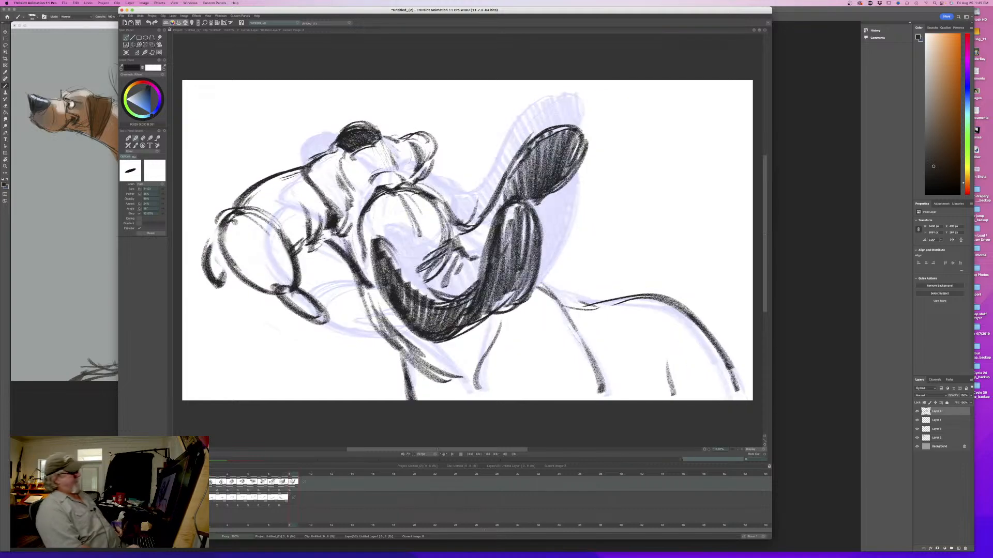
{"action": "key", "text": "Left"}
{"action": "key", "text": "Right"}
- Shade the far ear's base behind the head, strengthen the edges of both ears, and flip between drawings
{"action": "left_click_drag", "start_coordinate": [435, 202], "coordinate": [468, 248]}
{"action": "mouse_move", "coordinate": [500, 192]}
{"action": "left_mouse_down"}
{"action": "mouse_move", "coordinate": [477, 244]}
{"action": "mouse_move", "coordinate": [458, 222]}
{"action": "mouse_move", "coordinate": [476, 290]}
{"action": "left_mouse_up"}
{"action": "mouse_move", "coordinate": [538, 202]}
{"action": "left_mouse_down"}
{"action": "mouse_move", "coordinate": [506, 299]}
{"action": "mouse_move", "coordinate": [477, 323]}
{"action": "left_mouse_up"}
{"action": "key", "text": "Left"}
{"action": "key", "text": "Right"}
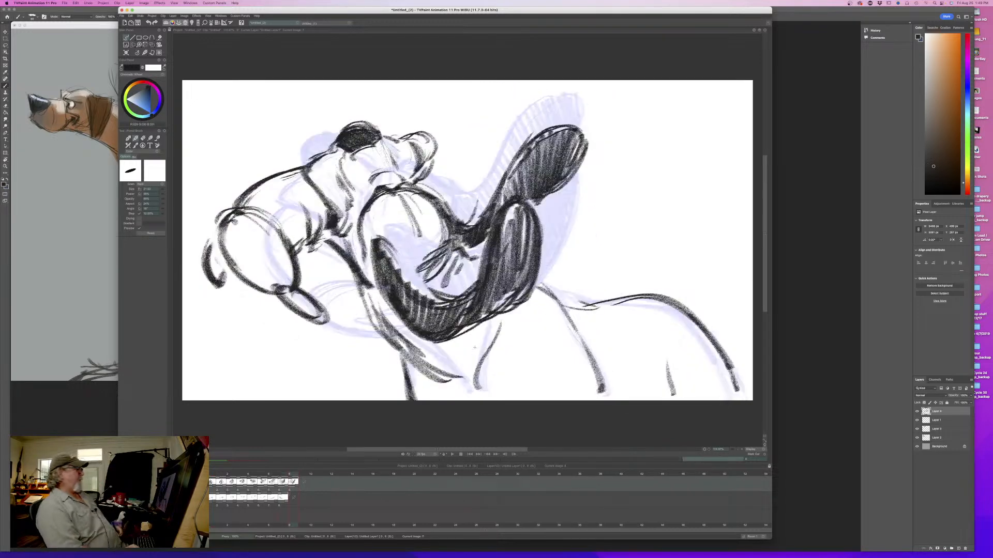
{"action": "key", "text": "Left"}
{"action": "key", "text": "Right"}
- Add a short contour stroke inside the far jowl and compare it with the eighth drawing
{"action": "left_click_drag", "start_coordinate": [406, 143], "coordinate": [416, 169]}
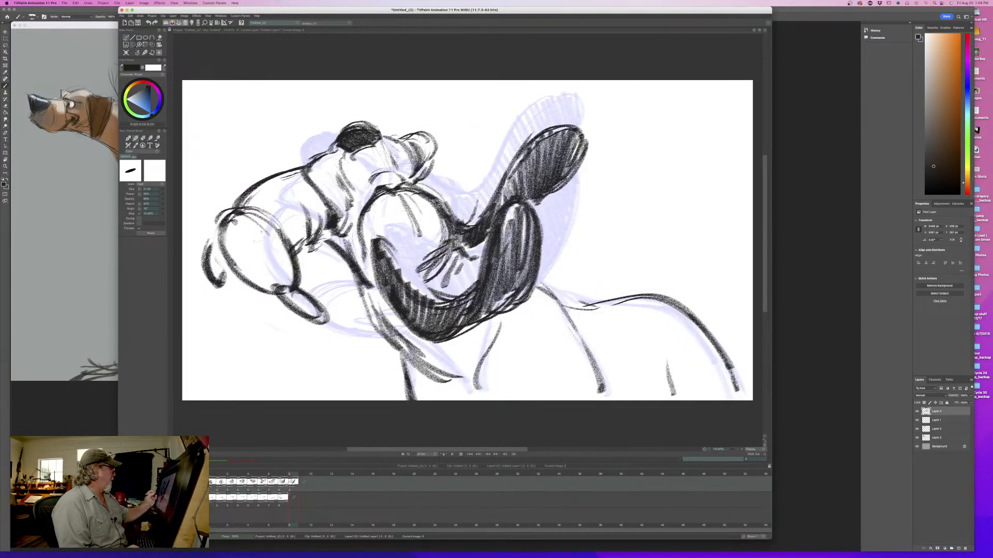
{"action": "key", "text": "Left"}
{"action": "key", "text": "Right"}
{"action": "key", "text": "Left"}
{"action": "key", "text": "Right"}
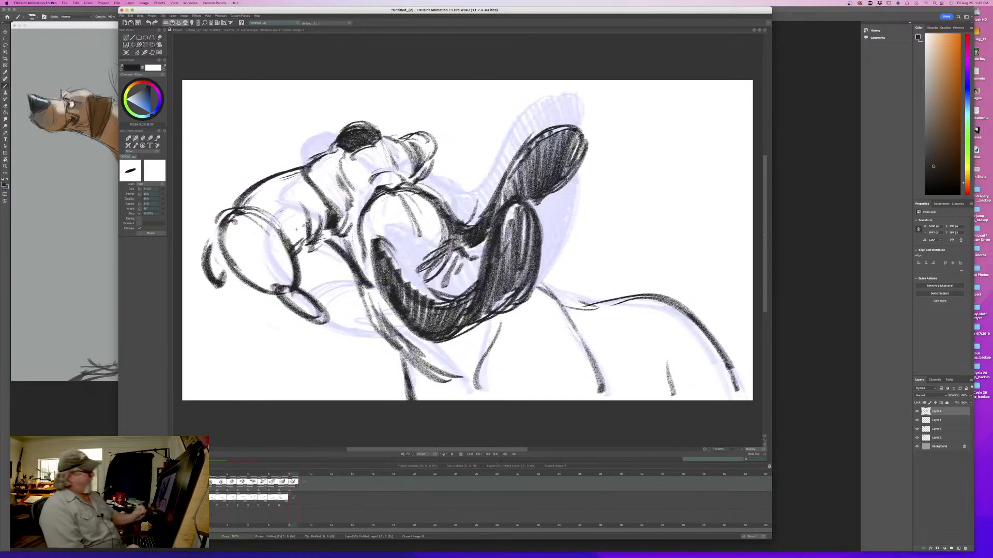
- Thicken the foreleg, chest, shoulder and back lines of the body, flipping against the eighth drawing
{"action": "left_click_drag", "start_coordinate": [398, 350], "coordinate": [412, 392]}
{"action": "mouse_move", "coordinate": [506, 318]}
{"action": "left_mouse_down"}
{"action": "mouse_move", "coordinate": [469, 370]}
{"action": "mouse_move", "coordinate": [484, 394]}
{"action": "left_mouse_up"}
{"action": "left_click_drag", "start_coordinate": [538, 285], "coordinate": [571, 325]}
{"action": "left_click_drag", "start_coordinate": [569, 326], "coordinate": [613, 403]}
{"action": "mouse_move", "coordinate": [588, 303]}
{"action": "left_mouse_down"}
{"action": "mouse_move", "coordinate": [642, 290]}
{"action": "mouse_move", "coordinate": [722, 364]}
{"action": "left_mouse_up"}
{"action": "key", "text": "Left"}
{"action": "key", "text": "Right"}
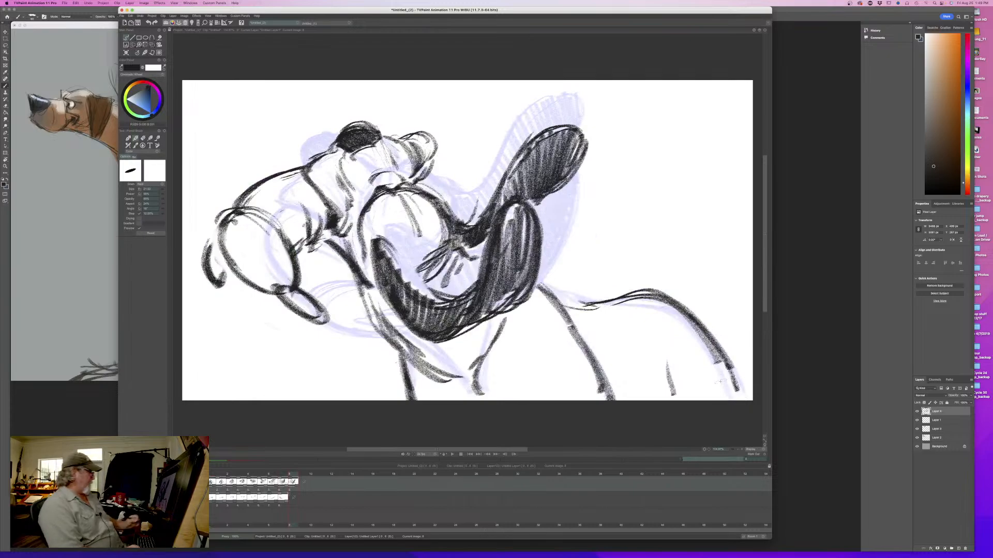
- Sample the jowl blue from the eighth drawing and paint the ninth drawing's muzzle side, jowls and flaps on the colour layer
{"action": "mouse_move", "coordinate": [292, 477]}
{"action": "left_mouse_down"}
{"action": "mouse_move", "coordinate": [222, 477]}
{"action": "mouse_move", "coordinate": [301, 478]}
{"action": "mouse_move", "coordinate": [222, 482]}
{"action": "mouse_move", "coordinate": [292, 481]}
{"action": "left_mouse_up"}
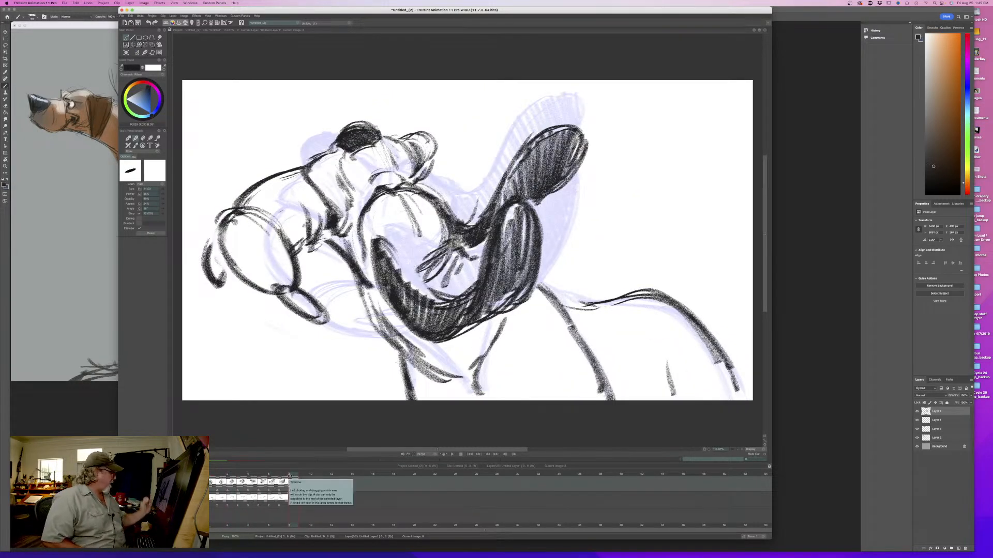
{"action": "left_click", "coordinate": [283, 470]}
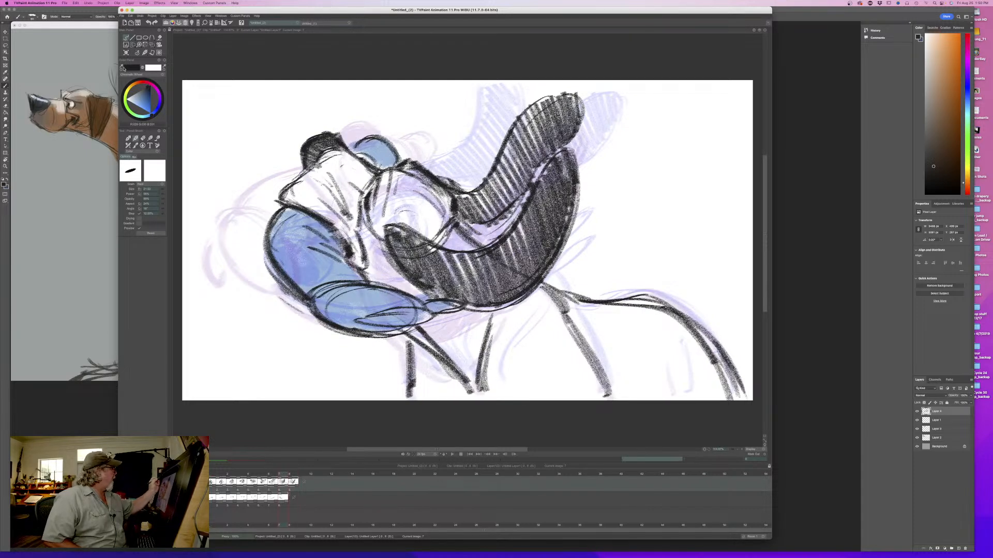
{"action": "left_click", "coordinate": [343, 270], "text": "alt"}
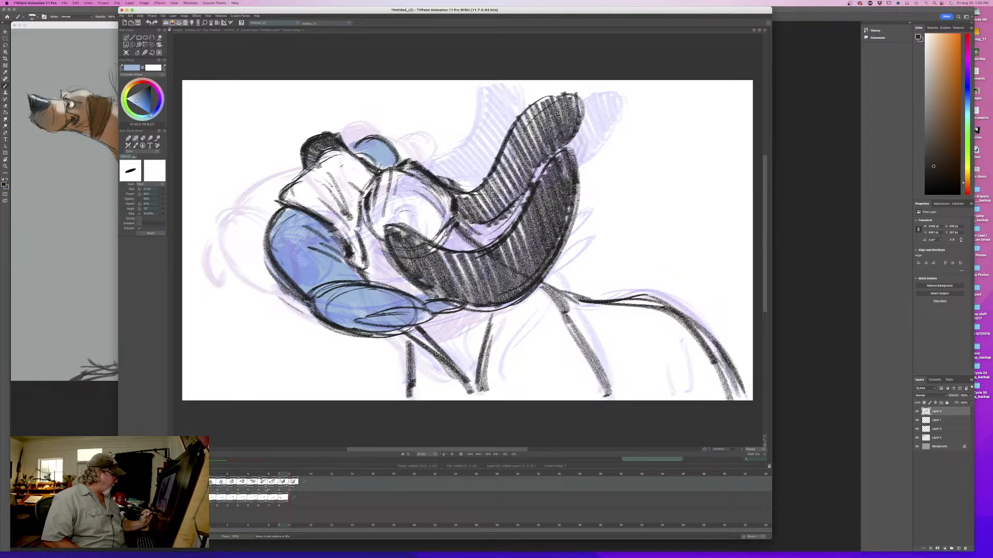
{"action": "left_click", "coordinate": [155, 499]}
{"action": "key", "text": "s"}
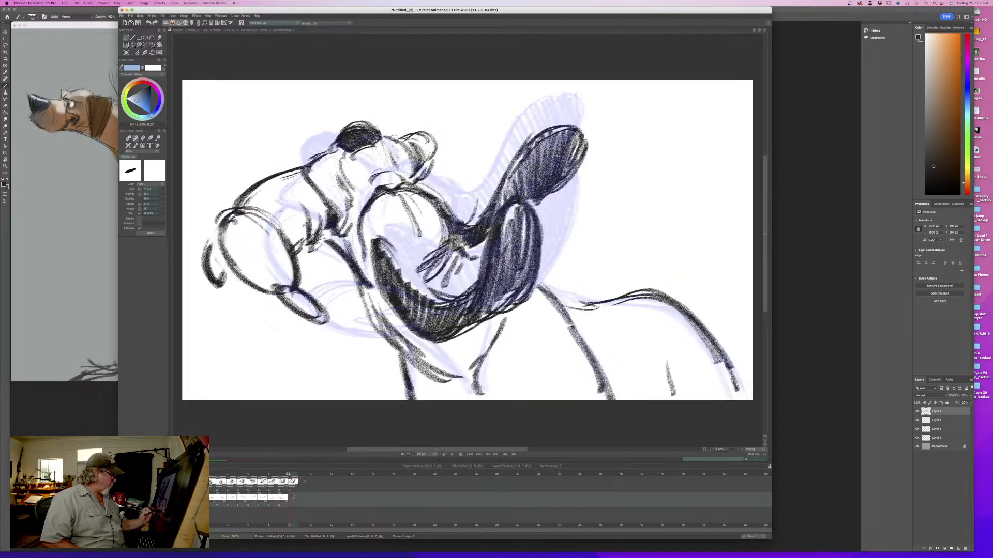
{"action": "mouse_move", "coordinate": [309, 193]}
{"action": "left_mouse_down"}
{"action": "mouse_move", "coordinate": [286, 222]}
{"action": "mouse_move", "coordinate": [292, 248]}
{"action": "mouse_move", "coordinate": [258, 247]}
{"action": "mouse_move", "coordinate": [260, 272]}
{"action": "mouse_move", "coordinate": [217, 261]}
{"action": "mouse_move", "coordinate": [220, 282]}
{"action": "left_mouse_up"}
{"action": "left_click_drag", "start_coordinate": [289, 290], "coordinate": [307, 305]}
{"action": "mouse_move", "coordinate": [422, 137]}
{"action": "left_mouse_down"}
{"action": "mouse_move", "coordinate": [424, 171]}
{"action": "mouse_move", "coordinate": [408, 134]}
{"action": "mouse_move", "coordinate": [413, 188]}
{"action": "left_mouse_up"}
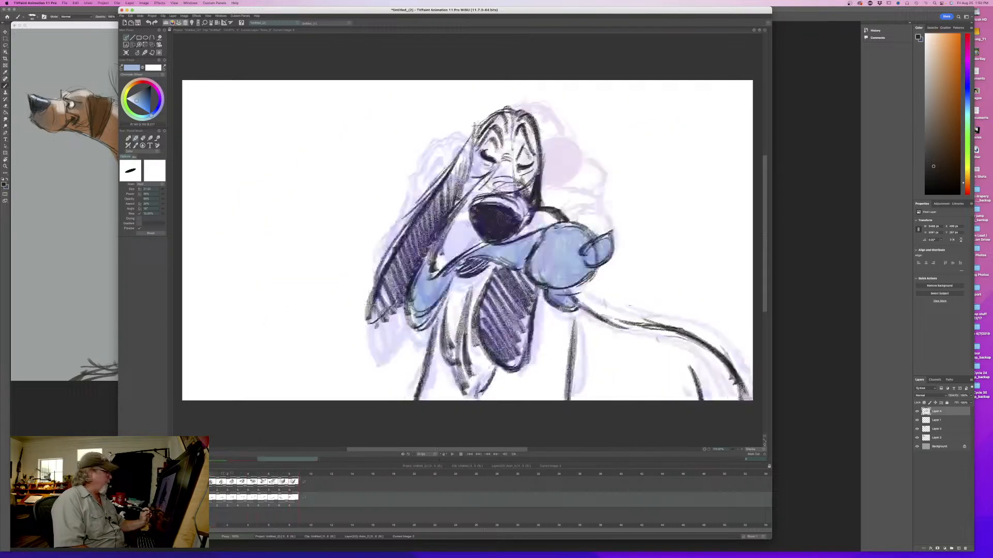
- Play back the coloured head-shake sequence and return to the line-drawing layer
{"action": "mouse_move", "coordinate": [297, 478]}
{"action": "left_mouse_down"}
{"action": "mouse_move", "coordinate": [231, 478]}
{"action": "mouse_move", "coordinate": [307, 478]}
{"action": "left_mouse_up"}
{"action": "key", "text": "space"}
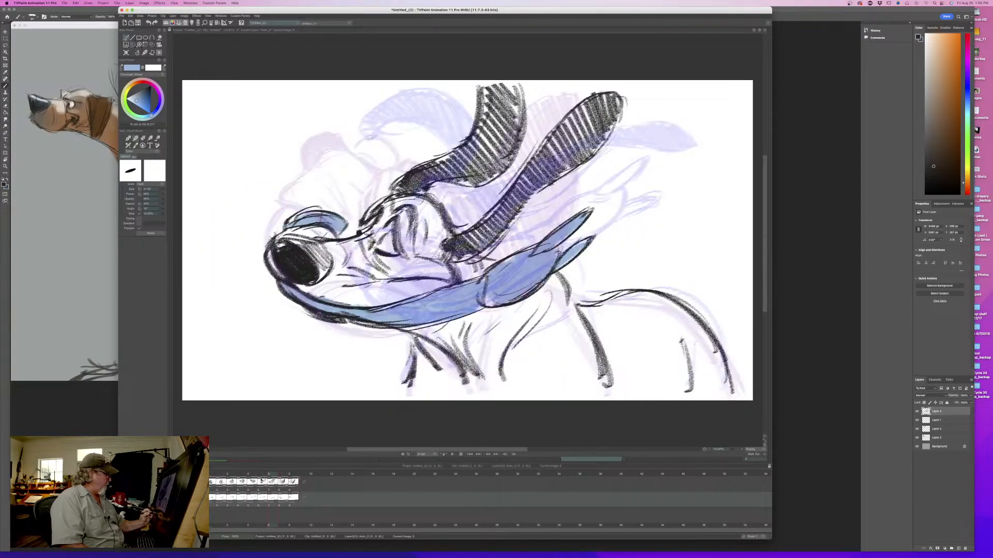
{"action": "key", "text": "Up"}
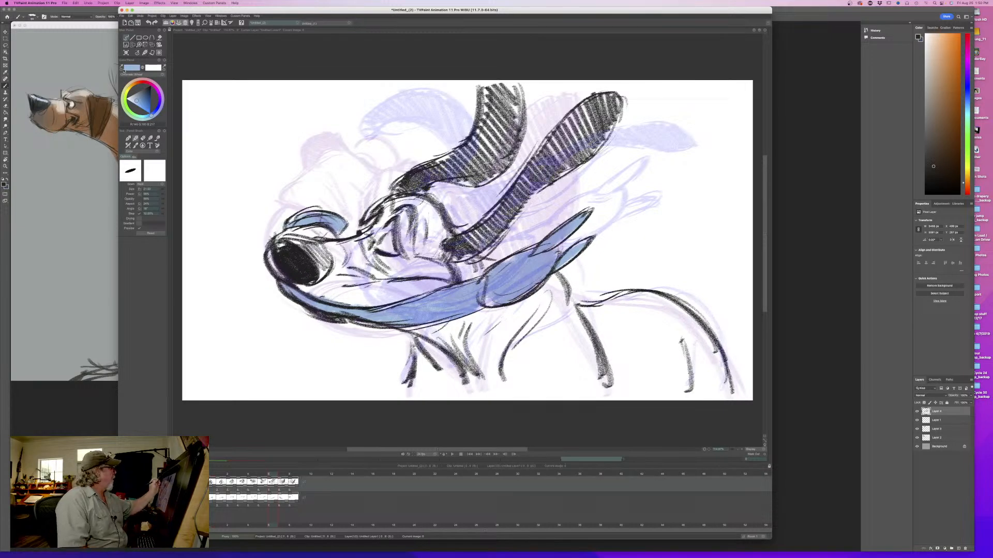
- Sample the dark nose colour, add a blank tenth drawing and rough in a head circle below the faint ninth drawing's head
{"action": "left_click", "coordinate": [290, 270], "text": "ctrl"}
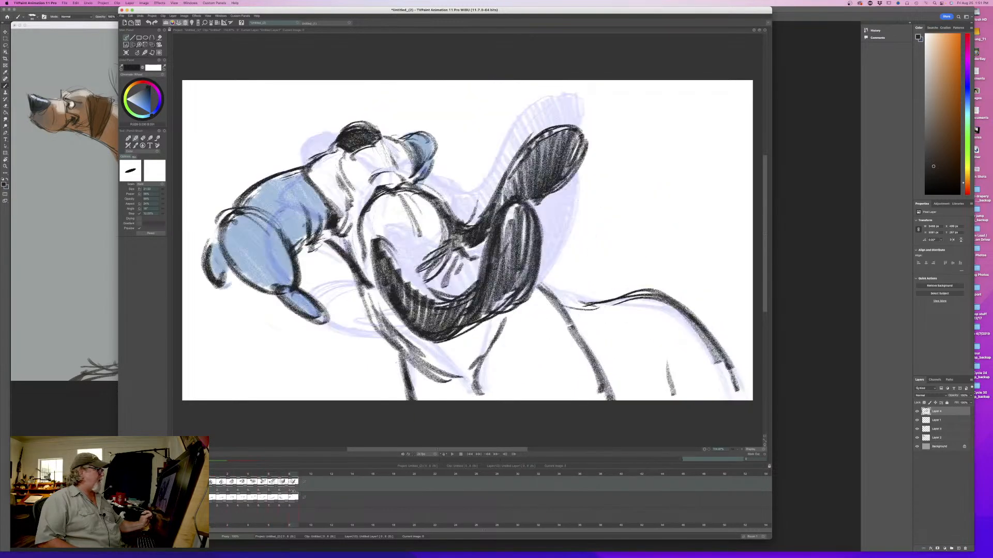
{"action": "left_click", "coordinate": [300, 474]}
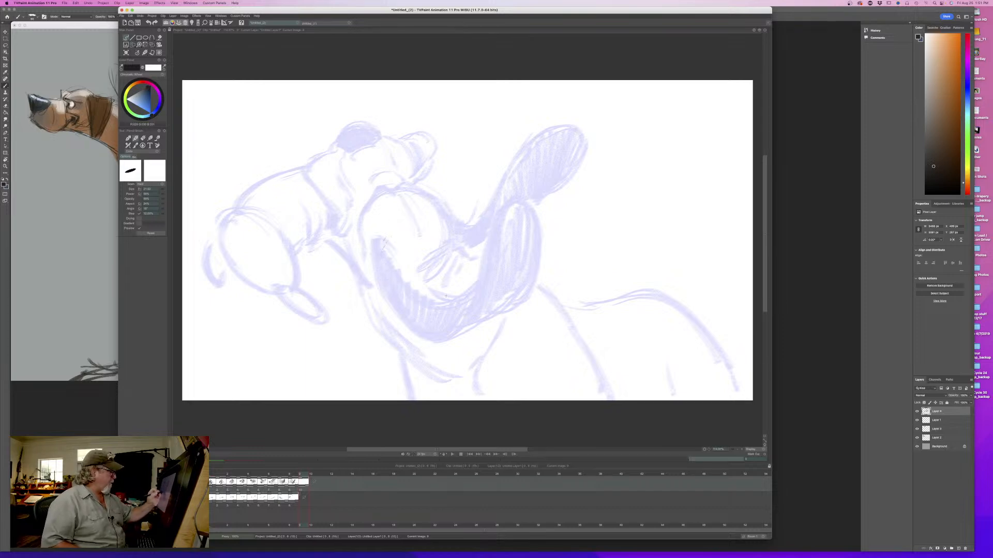
{"action": "left_click_drag", "start_coordinate": [454, 248], "coordinate": [411, 310]}
{"action": "left_click_drag", "start_coordinate": [409, 226], "coordinate": [379, 274]}
{"action": "mouse_move", "coordinate": [458, 256]}
{"action": "left_mouse_down"}
{"action": "mouse_move", "coordinate": [377, 284]}
{"action": "mouse_move", "coordinate": [409, 313]}
{"action": "left_mouse_up"}
{"action": "mouse_move", "coordinate": [440, 226]}
{"action": "left_mouse_down"}
{"action": "mouse_move", "coordinate": [386, 246]}
{"action": "mouse_move", "coordinate": [376, 273]}
{"action": "left_mouse_up"}
{"action": "left_click_drag", "start_coordinate": [463, 268], "coordinate": [429, 312]}
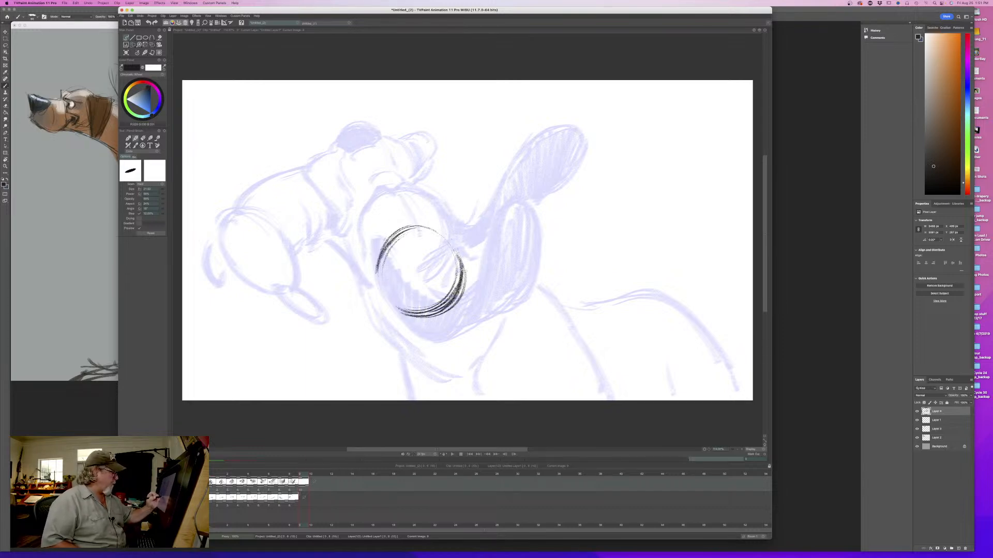
{"action": "left_click_drag", "start_coordinate": [406, 227], "coordinate": [460, 245]}
{"action": "key", "text": "Left"}
{"action": "key", "text": "Right"}
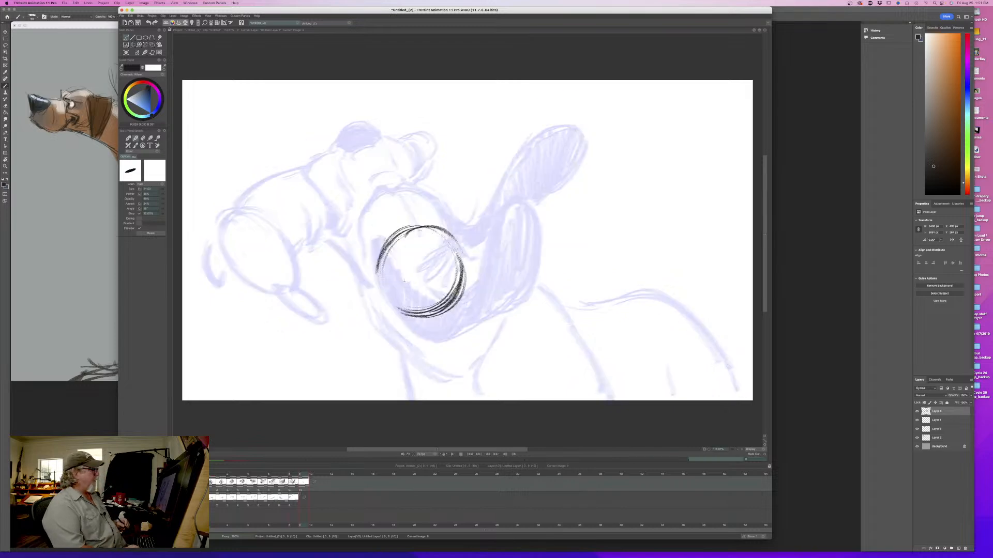
{"action": "key", "text": "Left"}
{"action": "key", "text": "Right"}
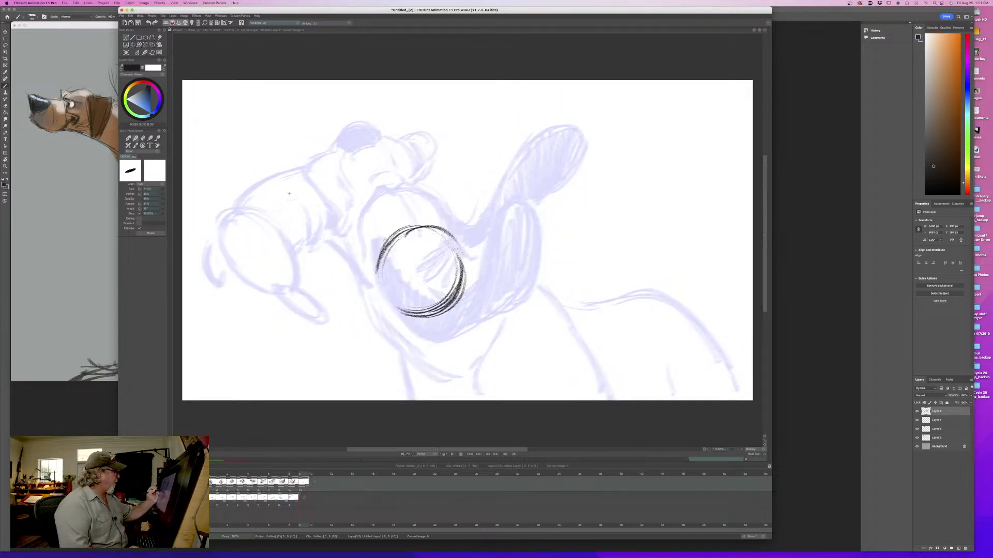
- Sketch the muzzle's bridge line from the head circle and rough arcs at its tip, flipping against the ninth drawing
{"action": "left_click_drag", "start_coordinate": [270, 212], "coordinate": [297, 188]}
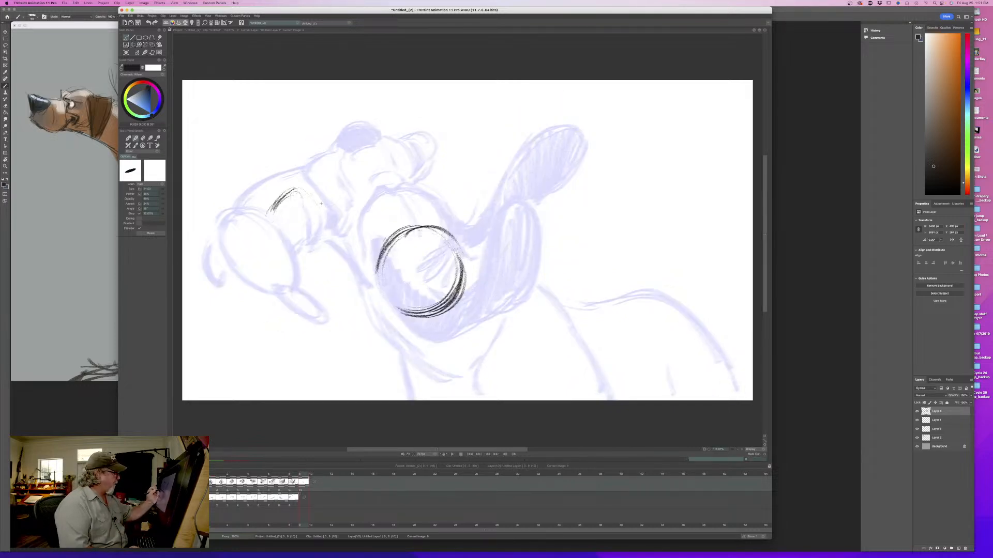
{"action": "mouse_move", "coordinate": [388, 239]}
{"action": "left_mouse_down"}
{"action": "mouse_move", "coordinate": [337, 220]}
{"action": "mouse_move", "coordinate": [312, 195]}
{"action": "mouse_move", "coordinate": [282, 218]}
{"action": "mouse_move", "coordinate": [293, 190]}
{"action": "mouse_move", "coordinate": [307, 225]}
{"action": "left_mouse_up"}
{"action": "mouse_move", "coordinate": [301, 191]}
{"action": "left_mouse_down"}
{"action": "mouse_move", "coordinate": [282, 228]}
{"action": "mouse_move", "coordinate": [303, 229]}
{"action": "mouse_move", "coordinate": [273, 230]}
{"action": "left_mouse_up"}
{"action": "key", "text": "Left"}
{"action": "key", "text": "Right"}
{"action": "key", "text": "Left"}
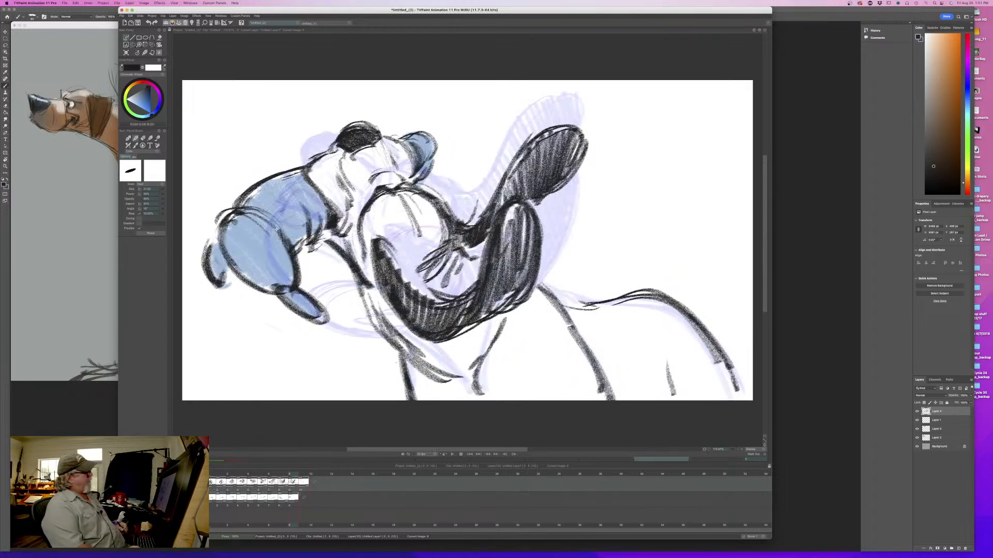
{"action": "key", "text": "Right"}
- Erase most of the rough arcs in front of the muzzle's bridge line
{"action": "key", "text": "e"}
{"action": "mouse_move", "coordinate": [294, 197]}
{"action": "left_mouse_down"}
{"action": "mouse_move", "coordinate": [289, 225]}
{"action": "mouse_move", "coordinate": [304, 227]}
{"action": "left_mouse_up"}
{"action": "left_click_drag", "start_coordinate": [313, 198], "coordinate": [291, 190]}
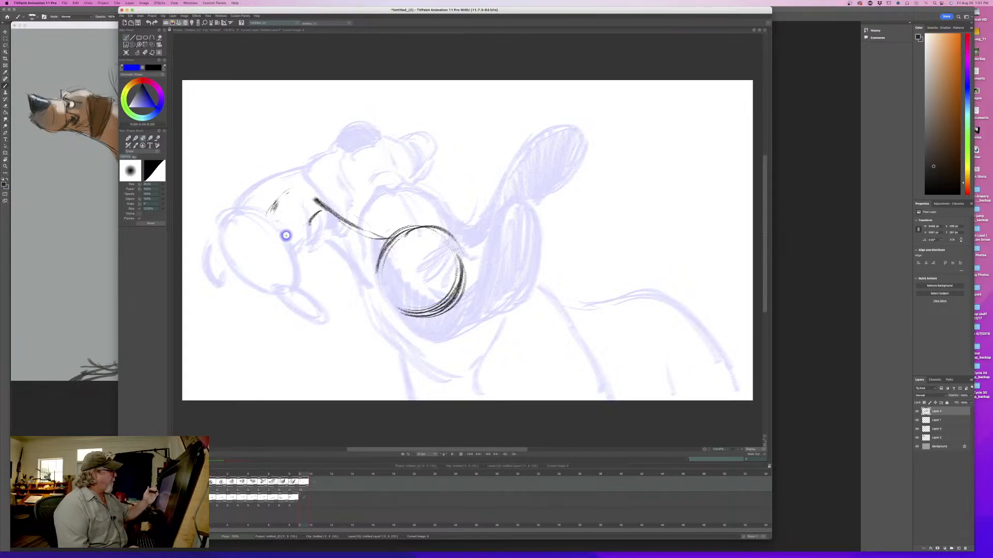
- Draw heavier brow and skull strokes over the head circle with eye fold lines inside, and flip between drawings
{"action": "key", "text": "p"}
{"action": "mouse_move", "coordinate": [391, 237]}
{"action": "left_mouse_down"}
{"action": "mouse_move", "coordinate": [411, 223]}
{"action": "mouse_move", "coordinate": [399, 284]}
{"action": "mouse_move", "coordinate": [413, 269]}
{"action": "mouse_move", "coordinate": [411, 284]}
{"action": "mouse_move", "coordinate": [423, 217]}
{"action": "mouse_move", "coordinate": [472, 260]}
{"action": "left_mouse_up"}
{"action": "left_click_drag", "start_coordinate": [424, 221], "coordinate": [463, 240]}
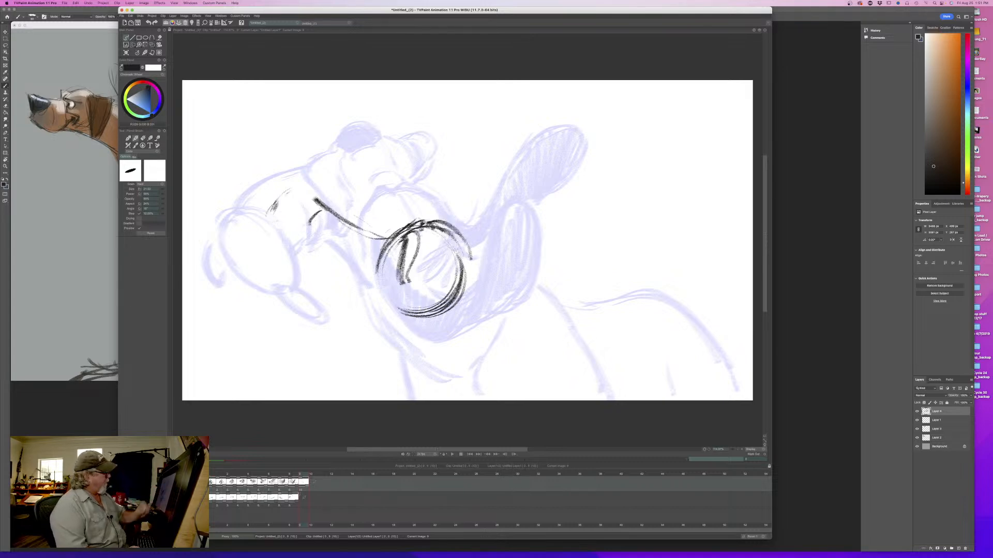
{"action": "key", "text": "Left"}
{"action": "key", "text": "Right"}
{"action": "key", "text": "Left"}
{"action": "key", "text": "Right"}
- Erase the lower arc of the head circle and redraw it as a larger cheek curve, flipping against the ninth drawing
{"action": "left_click_drag", "start_coordinate": [457, 295], "coordinate": [427, 328]}
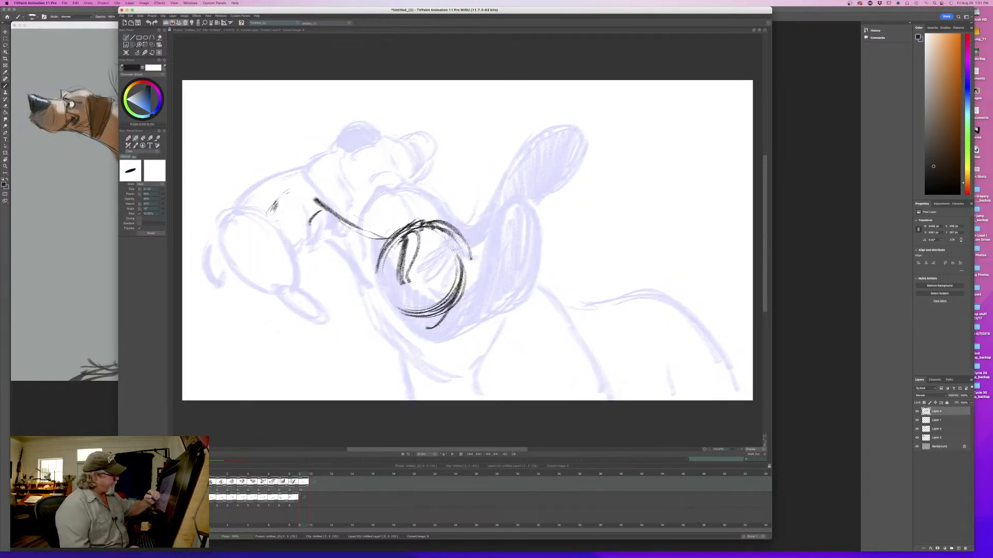
{"action": "key", "text": "e"}
{"action": "mouse_move", "coordinate": [462, 258]}
{"action": "left_mouse_down"}
{"action": "mouse_move", "coordinate": [452, 309]}
{"action": "mouse_move", "coordinate": [435, 314]}
{"action": "left_mouse_up"}
{"action": "left_click_drag", "start_coordinate": [439, 312], "coordinate": [398, 311]}
{"action": "key", "text": "Left"}
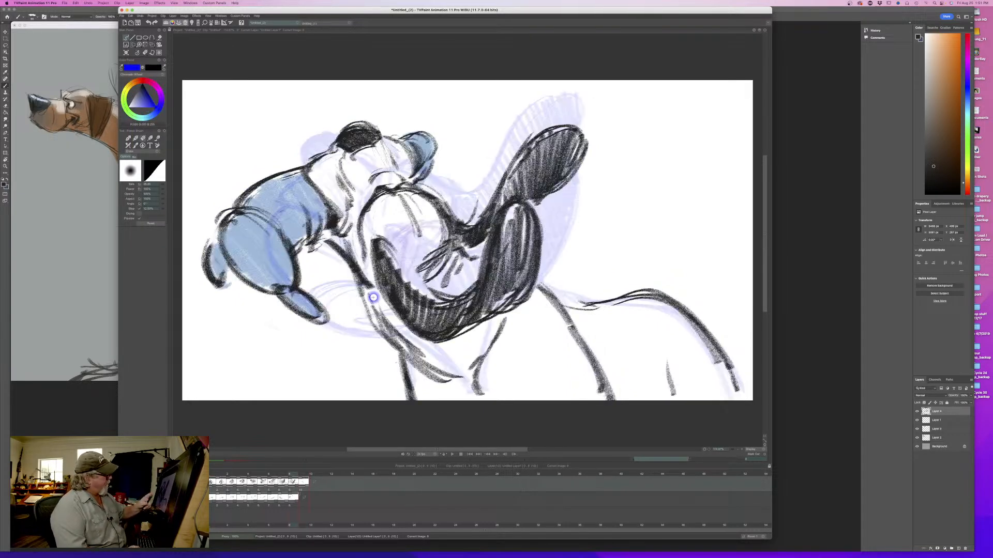
{"action": "key", "text": "Right"}
{"action": "key", "text": "e"}
{"action": "mouse_move", "coordinate": [468, 269]}
{"action": "left_mouse_down"}
{"action": "mouse_move", "coordinate": [439, 319]}
{"action": "mouse_move", "coordinate": [399, 334]}
{"action": "left_mouse_up"}
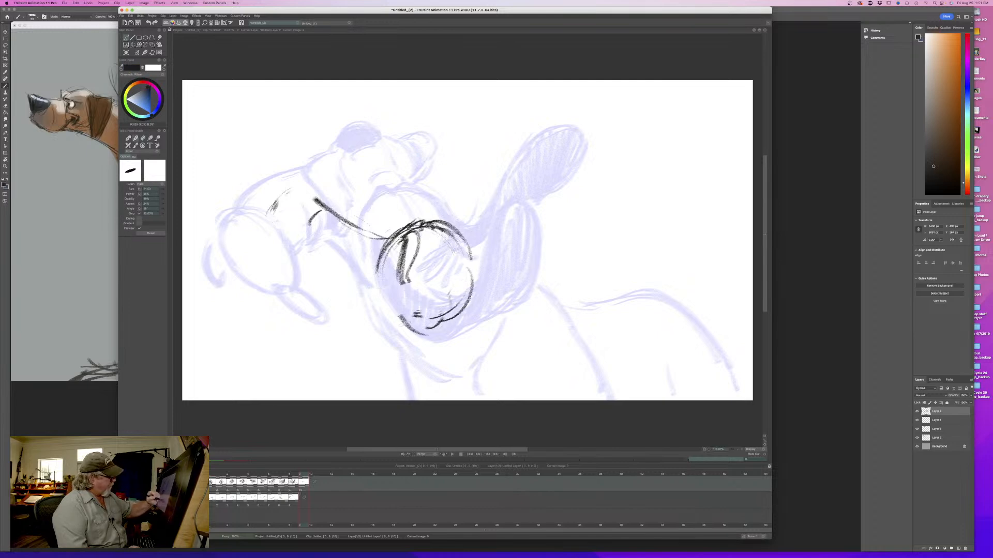
{"action": "key", "text": "Left"}
{"action": "key", "text": "Right"}
{"action": "key", "text": "Left"}
{"action": "key", "text": "Right"}
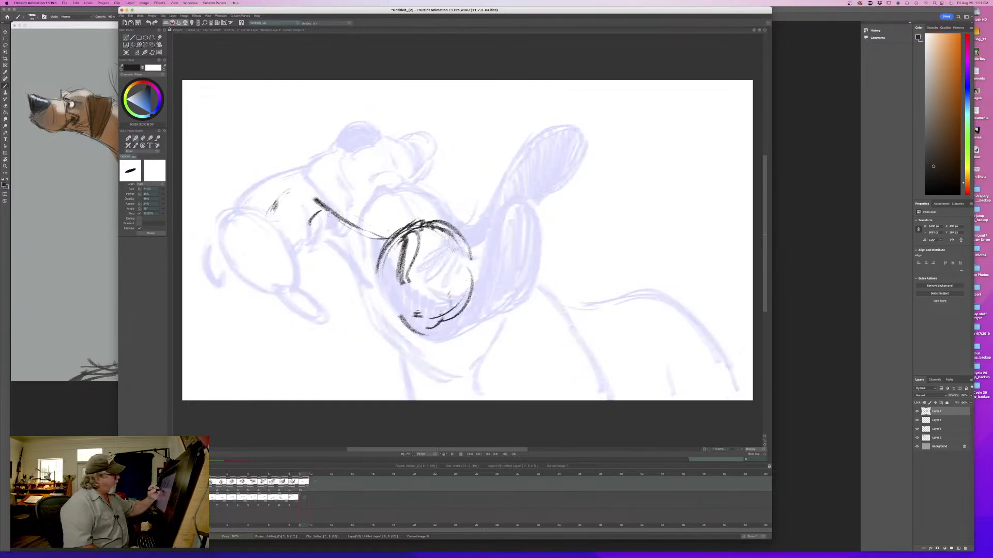
- Outline the front and underside of a wedge-shaped nose at the end of the bridge line
{"action": "mouse_move", "coordinate": [314, 200]}
{"action": "left_mouse_down"}
{"action": "mouse_move", "coordinate": [334, 215]}
{"action": "mouse_move", "coordinate": [299, 230]}
{"action": "left_mouse_up"}
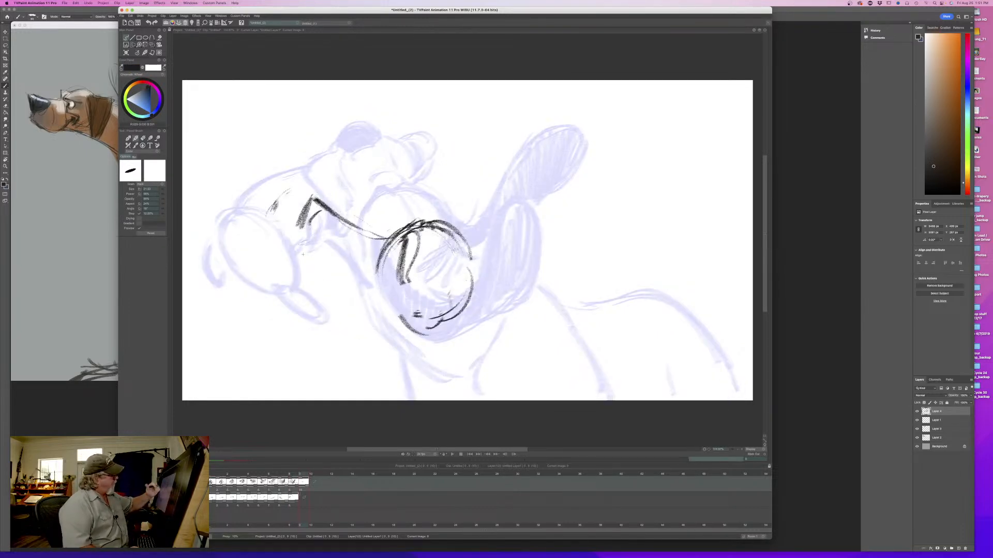
{"action": "key", "text": "e"}
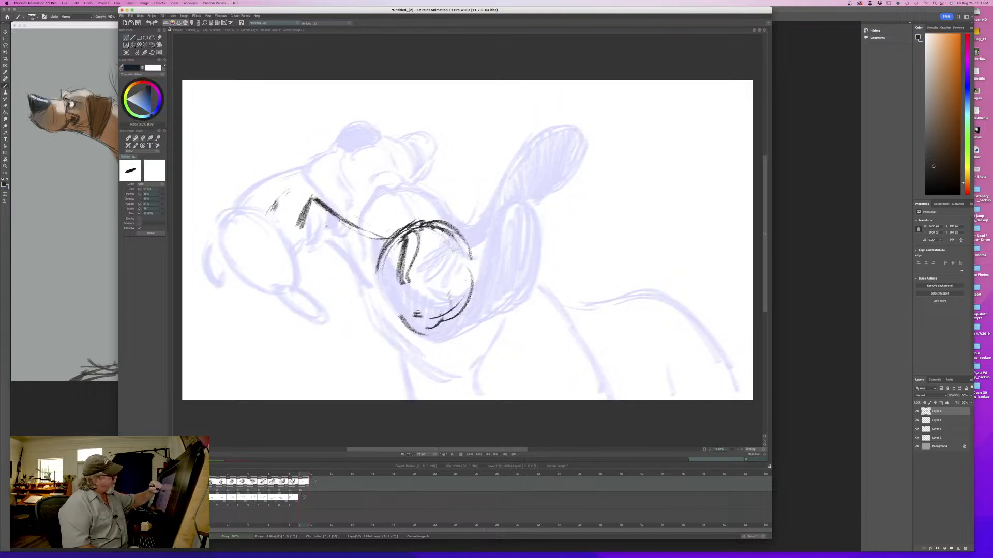
{"action": "left_click_drag", "start_coordinate": [331, 228], "coordinate": [305, 236]}
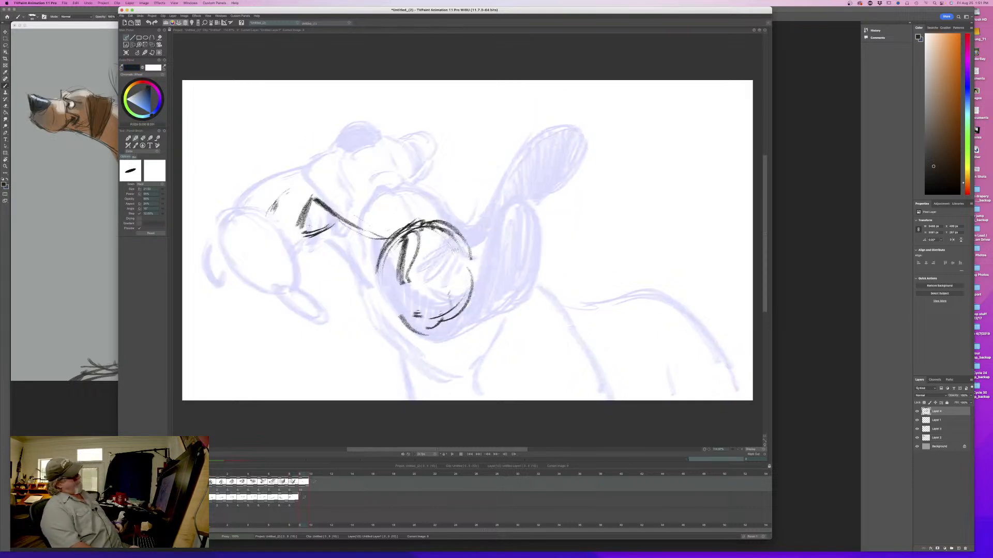
- Darken the eye inside the head circle, shade the nose wedge and reinforce the bridge line, flipping between drawings
{"action": "mouse_move", "coordinate": [384, 260]}
{"action": "left_mouse_down"}
{"action": "mouse_move", "coordinate": [392, 273]}
{"action": "mouse_move", "coordinate": [397, 250]}
{"action": "mouse_move", "coordinate": [390, 281]}
{"action": "mouse_move", "coordinate": [391, 272]}
{"action": "left_mouse_up"}
{"action": "left_click_drag", "start_coordinate": [381, 260], "coordinate": [389, 272]}
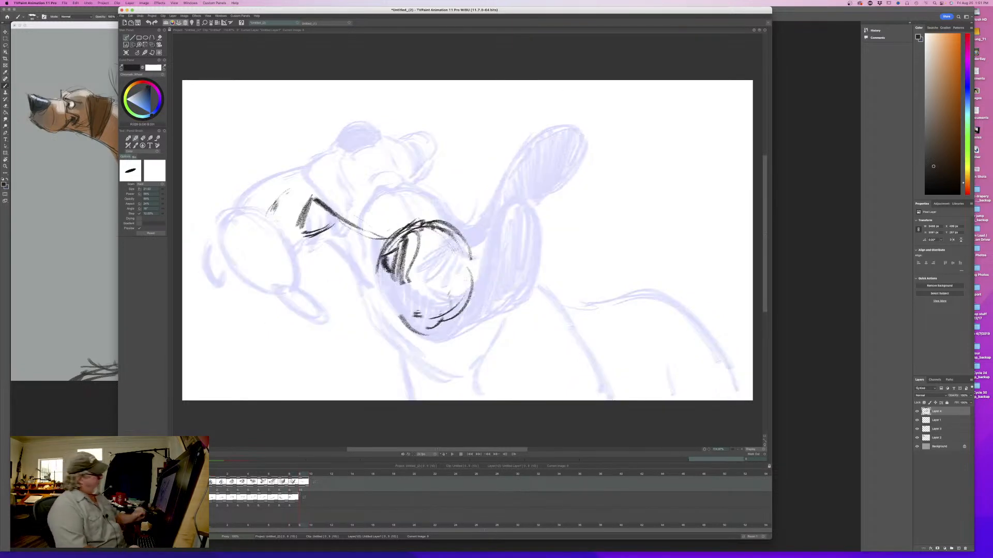
{"action": "mouse_move", "coordinate": [388, 239]}
{"action": "left_mouse_down"}
{"action": "mouse_move", "coordinate": [325, 206]}
{"action": "mouse_move", "coordinate": [302, 219]}
{"action": "mouse_move", "coordinate": [310, 207]}
{"action": "mouse_move", "coordinate": [328, 214]}
{"action": "mouse_move", "coordinate": [313, 228]}
{"action": "mouse_move", "coordinate": [299, 220]}
{"action": "left_mouse_up"}
{"action": "key", "text": "Left"}
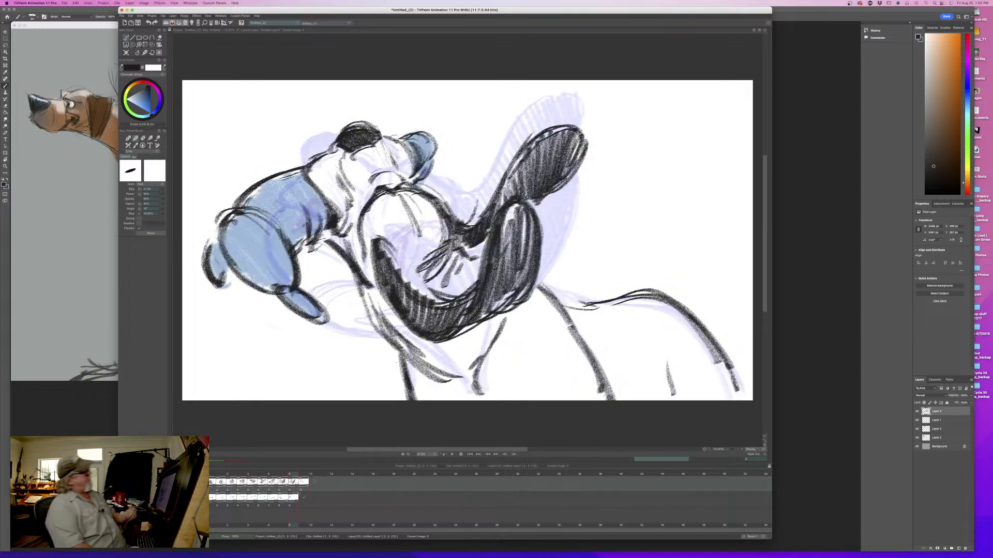
{"action": "key", "text": "Right"}
{"action": "key", "text": "Left"}
{"action": "key", "text": "Right"}
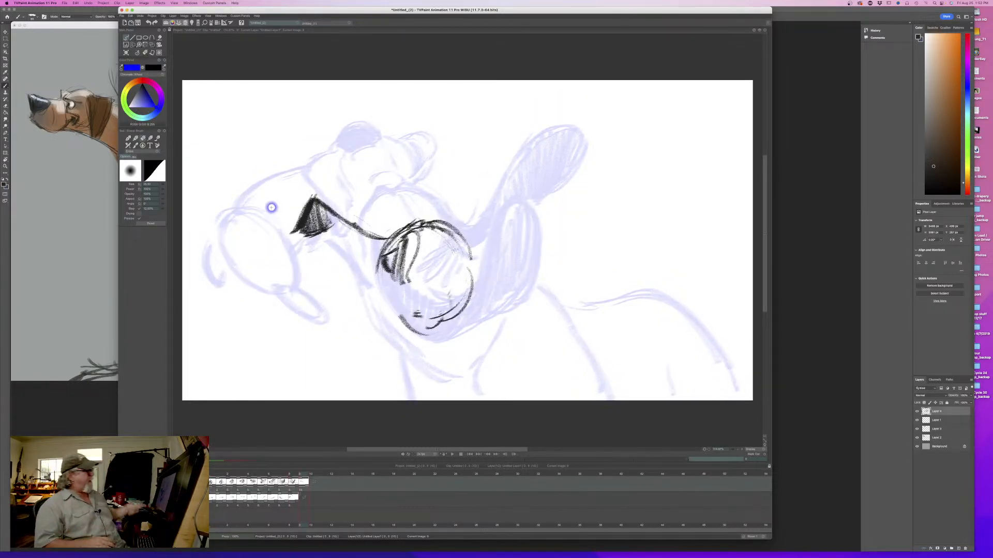
{"action": "key", "text": "Left"}
{"action": "key", "text": "Right"}
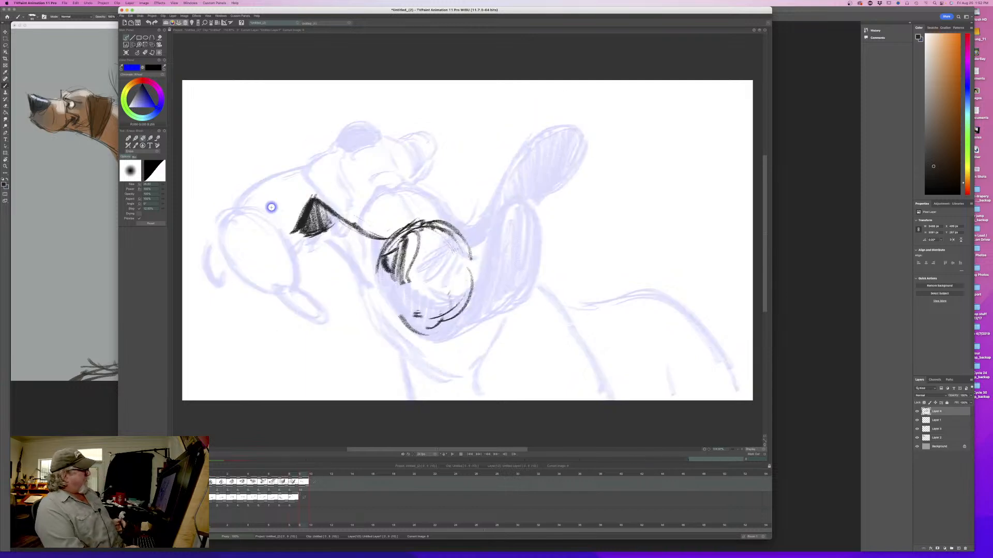
- Draw a heavier contour around the top and back of the head circle, flipping against the ninth drawing
{"action": "key", "text": "Left"}
{"action": "key", "text": "Right"}
{"action": "key", "text": "Left"}
{"action": "key", "text": "Right"}
{"action": "key", "text": "Left"}
{"action": "key", "text": "Right"}
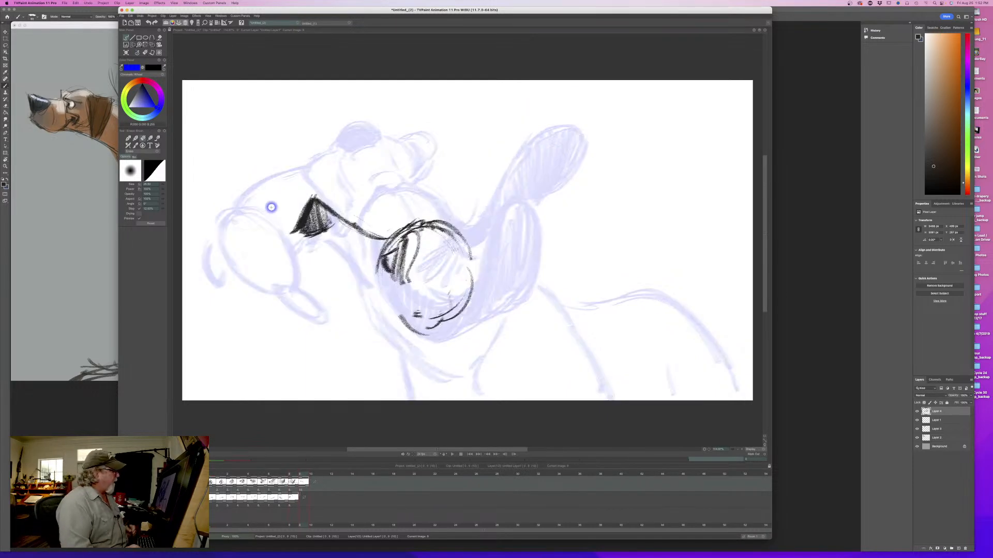
{"action": "left_click_drag", "start_coordinate": [472, 245], "coordinate": [484, 267]}
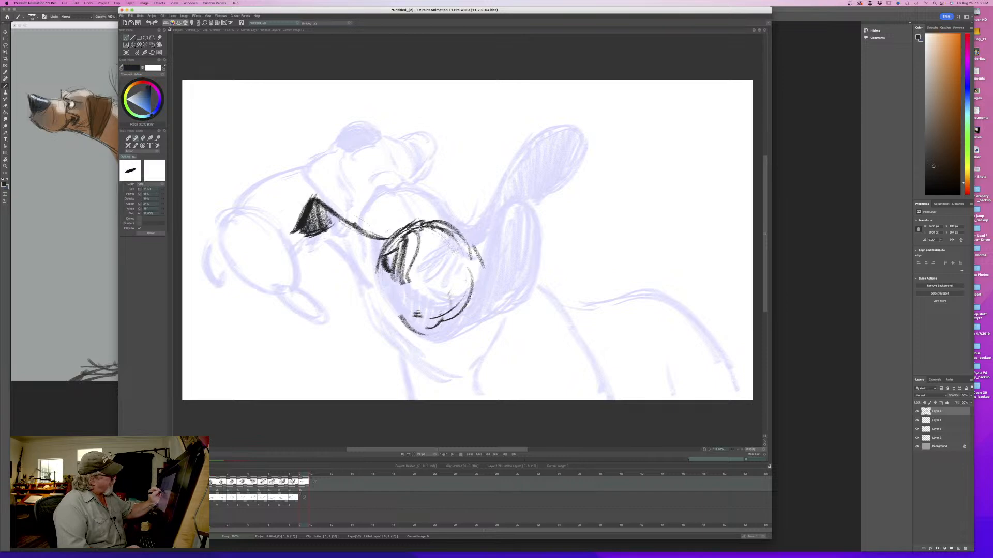
{"action": "mouse_move", "coordinate": [415, 226]}
{"action": "left_mouse_down"}
{"action": "mouse_move", "coordinate": [479, 256]}
{"action": "mouse_move", "coordinate": [481, 276]}
{"action": "left_mouse_up"}
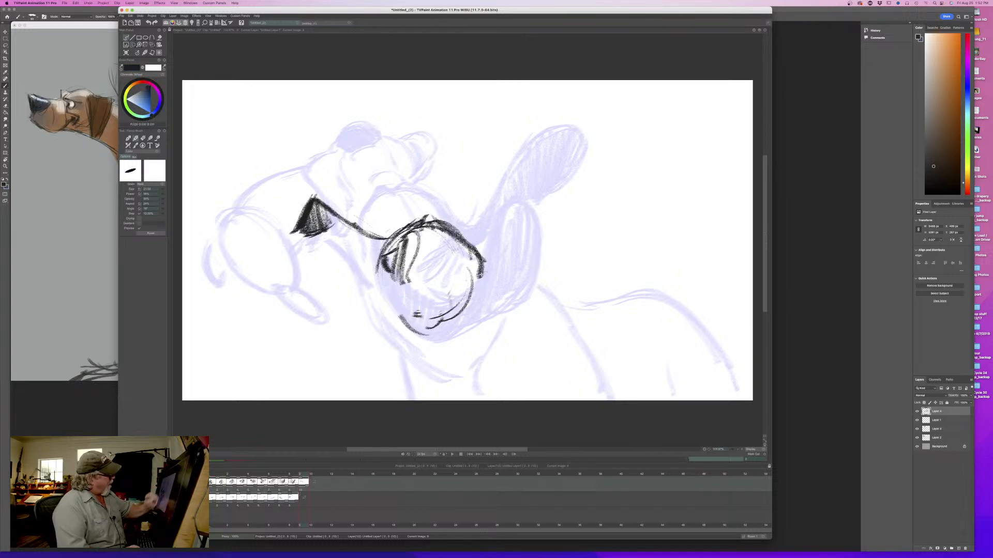
{"action": "key", "text": "Left"}
{"action": "key", "text": "Right"}
{"action": "key", "text": "Left"}
{"action": "key", "text": "Right"}
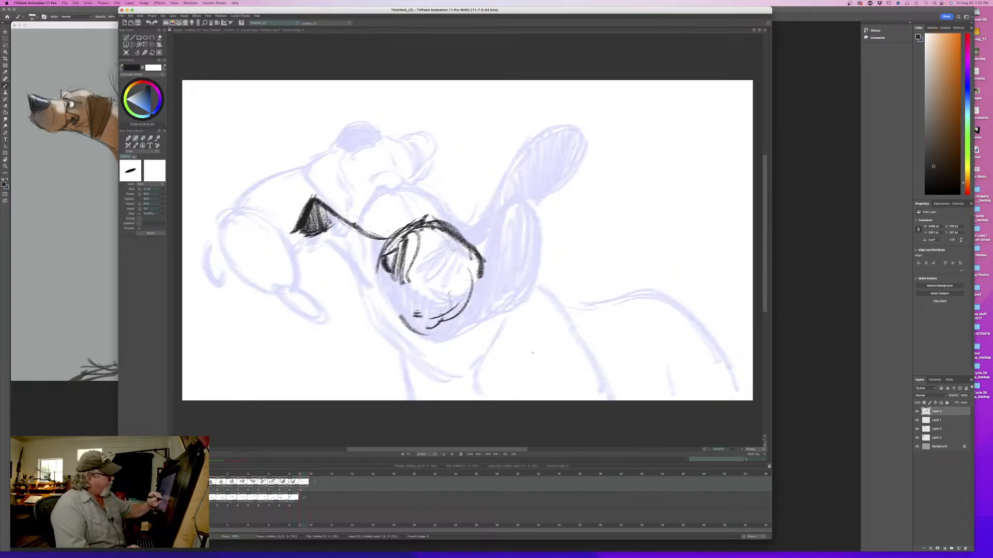
- Sketch the curved body line below and behind the head circle, flipping against the ninth drawing
{"action": "left_click_drag", "start_coordinate": [534, 342], "coordinate": [523, 377]}
{"action": "mouse_move", "coordinate": [540, 326]}
{"action": "left_mouse_down"}
{"action": "mouse_move", "coordinate": [523, 377]}
{"action": "mouse_move", "coordinate": [512, 299]}
{"action": "left_mouse_up"}
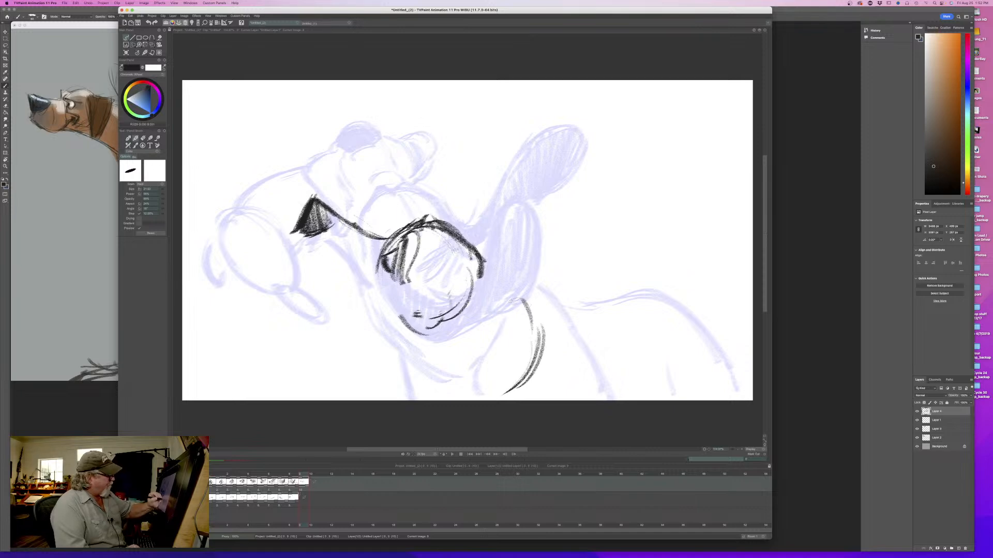
{"action": "key", "text": "Left"}
{"action": "key", "text": "Right"}
{"action": "key", "text": "Left"}
{"action": "key", "text": "Right"}
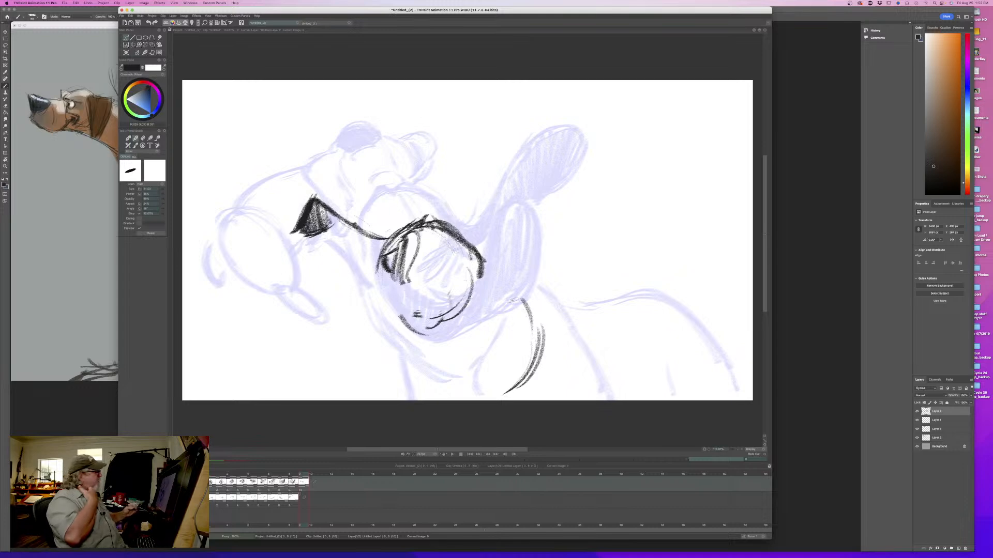
- Touch up the nose shading, draw an arc rising above the bridge line with a short fold stroke, and flip between drawings
{"action": "left_click_drag", "start_coordinate": [304, 229], "coordinate": [323, 228]}
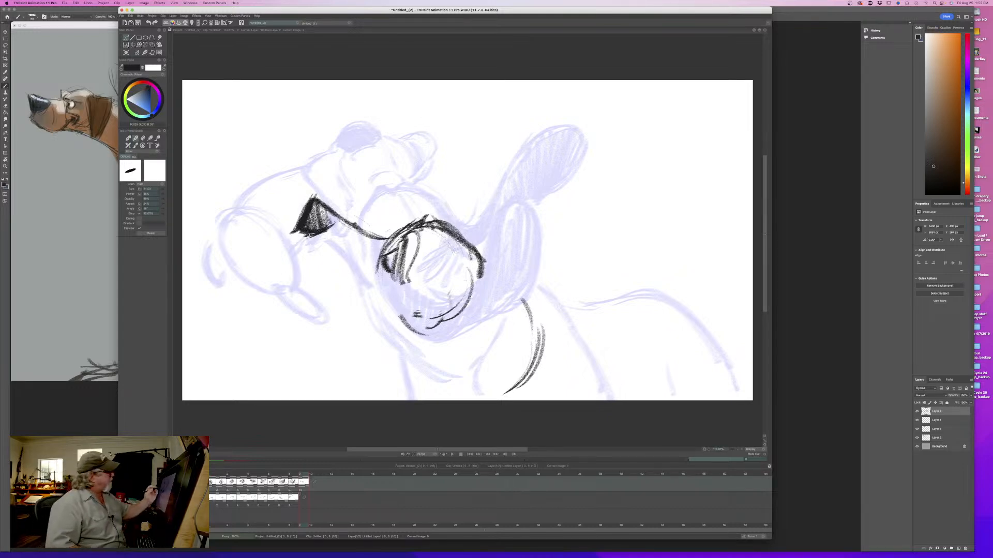
{"action": "mouse_move", "coordinate": [340, 186]}
{"action": "left_mouse_down"}
{"action": "mouse_move", "coordinate": [363, 168]}
{"action": "mouse_move", "coordinate": [351, 172]}
{"action": "mouse_move", "coordinate": [388, 170]}
{"action": "mouse_move", "coordinate": [372, 223]}
{"action": "left_mouse_up"}
{"action": "key", "text": "Left"}
{"action": "key", "text": "Right"}
{"action": "key", "text": "Left"}
{"action": "key", "text": "Right"}
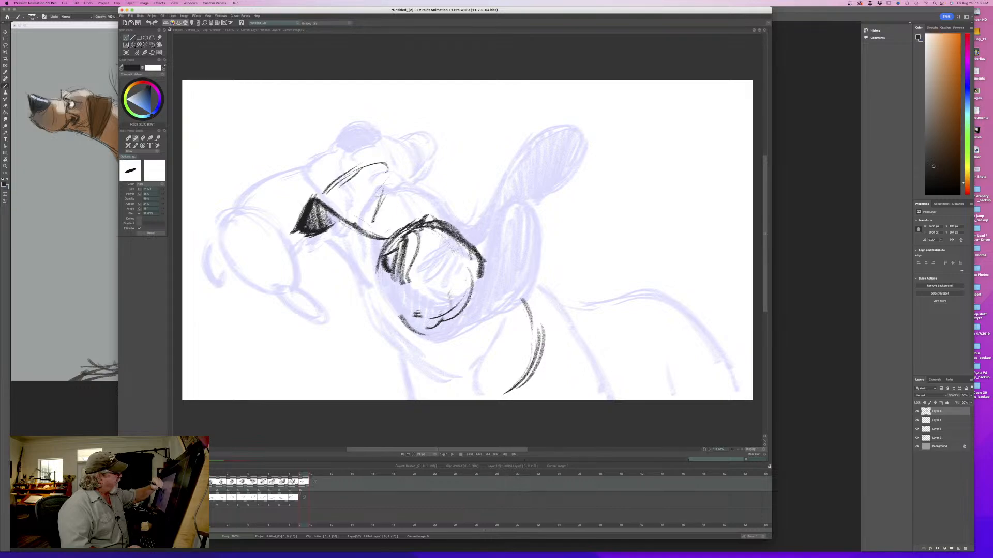
- Extend the arc above the bridge into a pointed, flung-up jowl with an inner contour and fold strokes, and flip between drawings
{"action": "mouse_move", "coordinate": [299, 474]}
{"action": "left_mouse_down"}
{"action": "mouse_move", "coordinate": [233, 475]}
{"action": "mouse_move", "coordinate": [303, 474]}
{"action": "left_mouse_up"}
{"action": "mouse_move", "coordinate": [365, 164]}
{"action": "left_mouse_down"}
{"action": "mouse_move", "coordinate": [406, 151]}
{"action": "mouse_move", "coordinate": [394, 189]}
{"action": "left_mouse_up"}
{"action": "left_click_drag", "start_coordinate": [423, 150], "coordinate": [402, 182]}
{"action": "left_click_drag", "start_coordinate": [401, 150], "coordinate": [418, 173]}
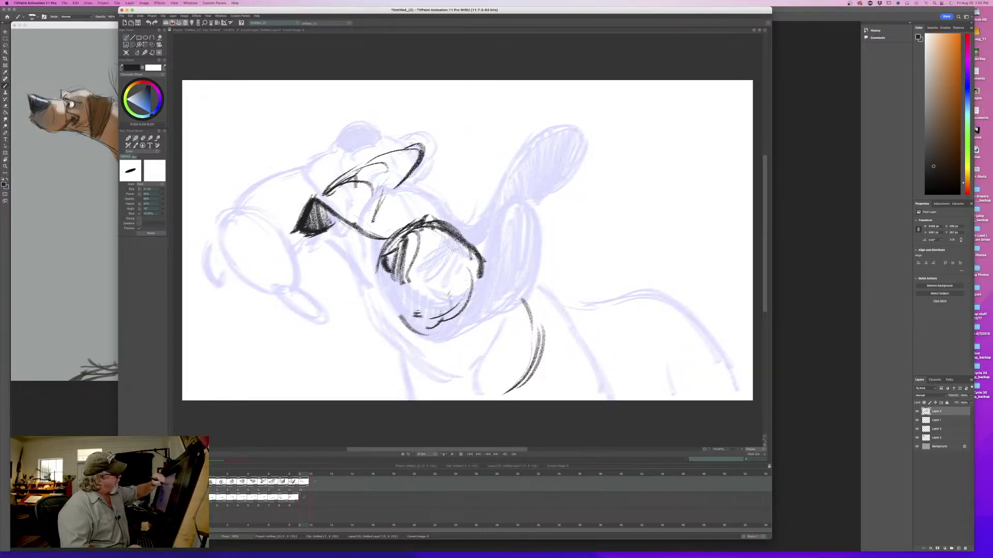
{"action": "left_click_drag", "start_coordinate": [344, 174], "coordinate": [409, 146]}
{"action": "left_click_drag", "start_coordinate": [404, 192], "coordinate": [396, 224]}
{"action": "key", "text": "Left"}
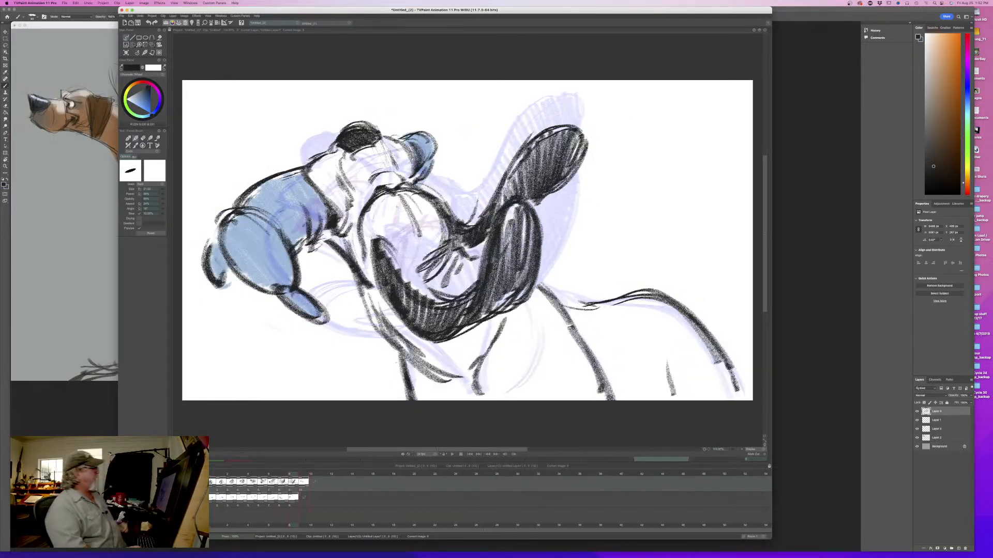
{"action": "key", "text": "Right"}
- Erase part of the upper jowl's inner lines, redraw the folds between jowl and bridge line, and flip between drawings
{"action": "key", "text": "e"}
{"action": "mouse_move", "coordinate": [386, 169]}
{"action": "left_mouse_down"}
{"action": "mouse_move", "coordinate": [370, 186]}
{"action": "mouse_move", "coordinate": [331, 188]}
{"action": "mouse_move", "coordinate": [351, 166]}
{"action": "left_mouse_up"}
{"action": "key", "text": "b"}
{"action": "mouse_move", "coordinate": [322, 212]}
{"action": "left_mouse_down"}
{"action": "mouse_move", "coordinate": [338, 198]}
{"action": "mouse_move", "coordinate": [379, 231]}
{"action": "left_mouse_up"}
{"action": "mouse_move", "coordinate": [350, 170]}
{"action": "left_mouse_down"}
{"action": "mouse_move", "coordinate": [376, 192]}
{"action": "mouse_move", "coordinate": [357, 172]}
{"action": "left_mouse_up"}
{"action": "key", "text": "Left"}
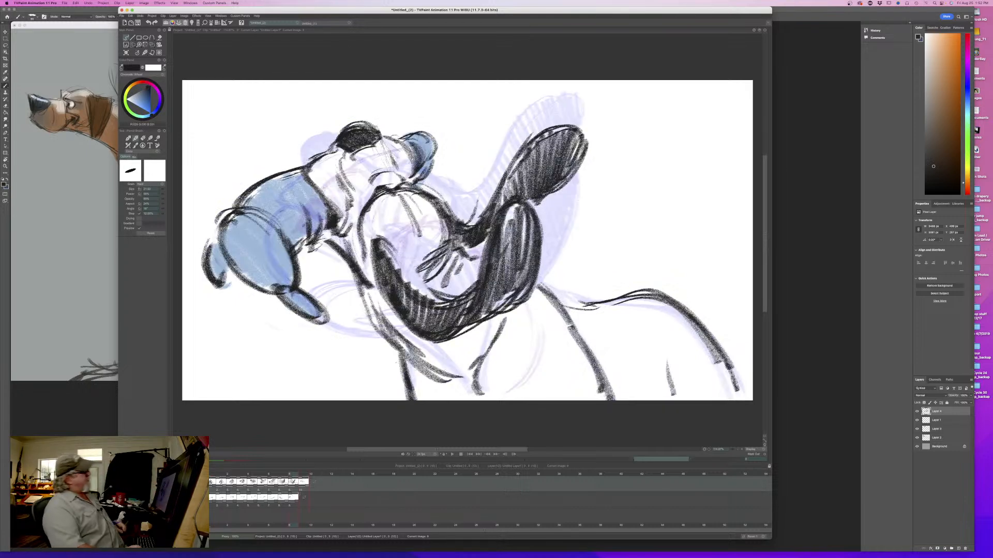
{"action": "key", "text": "Right"}
{"action": "key", "text": "Left"}
{"action": "key", "text": "Right"}
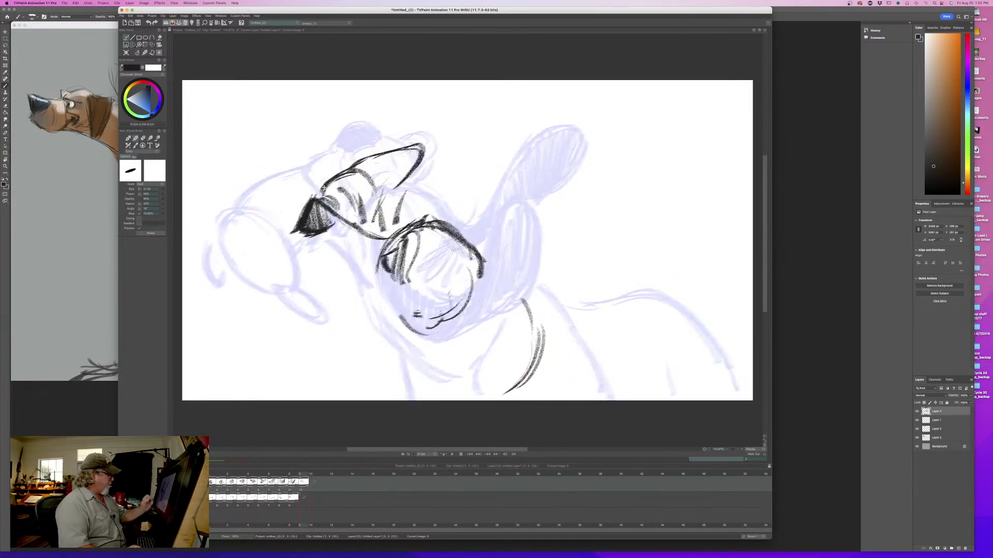
- Rough in a large upright oval for the swinging jowl in front of the nose, with a smaller loop overlapping its lower edge
{"action": "mouse_move", "coordinate": [304, 475]}
{"action": "left_mouse_down"}
{"action": "mouse_move", "coordinate": [242, 474]}
{"action": "mouse_move", "coordinate": [301, 475]}
{"action": "left_mouse_up"}
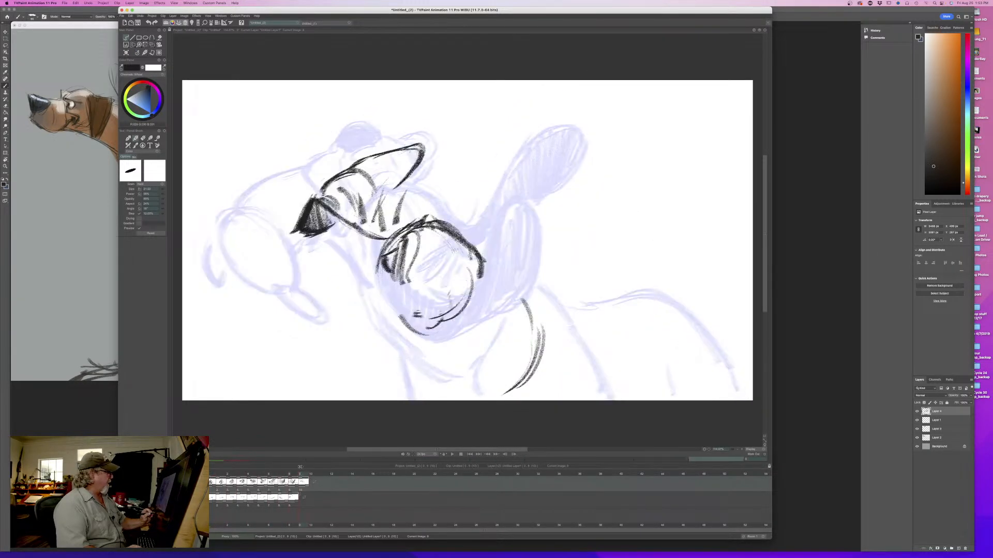
{"action": "mouse_move", "coordinate": [250, 125]}
{"action": "left_mouse_down"}
{"action": "mouse_move", "coordinate": [231, 177]}
{"action": "mouse_move", "coordinate": [242, 206]}
{"action": "mouse_move", "coordinate": [276, 164]}
{"action": "mouse_move", "coordinate": [259, 134]}
{"action": "mouse_move", "coordinate": [229, 175]}
{"action": "left_mouse_up"}
{"action": "mouse_move", "coordinate": [228, 140]}
{"action": "left_mouse_down"}
{"action": "mouse_move", "coordinate": [228, 206]}
{"action": "mouse_move", "coordinate": [216, 184]}
{"action": "left_mouse_up"}
{"action": "mouse_move", "coordinate": [225, 142]}
{"action": "left_mouse_down"}
{"action": "mouse_move", "coordinate": [245, 127]}
{"action": "mouse_move", "coordinate": [279, 190]}
{"action": "left_mouse_up"}
{"action": "mouse_move", "coordinate": [236, 235]}
{"action": "left_mouse_down"}
{"action": "mouse_move", "coordinate": [243, 204]}
{"action": "mouse_move", "coordinate": [230, 241]}
{"action": "left_mouse_up"}
{"action": "mouse_move", "coordinate": [248, 187]}
{"action": "left_mouse_down"}
{"action": "mouse_move", "coordinate": [228, 201]}
{"action": "mouse_move", "coordinate": [235, 250]}
{"action": "mouse_move", "coordinate": [236, 241]}
{"action": "left_mouse_up"}
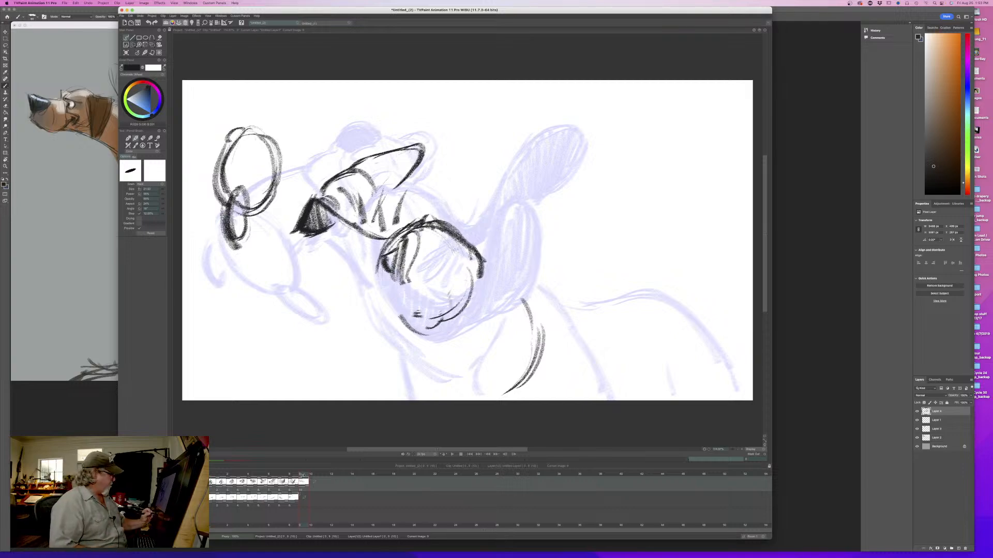
{"action": "mouse_move", "coordinate": [303, 475]}
{"action": "left_mouse_down"}
{"action": "mouse_move", "coordinate": [232, 478]}
{"action": "mouse_move", "coordinate": [302, 485]}
{"action": "left_mouse_up"}
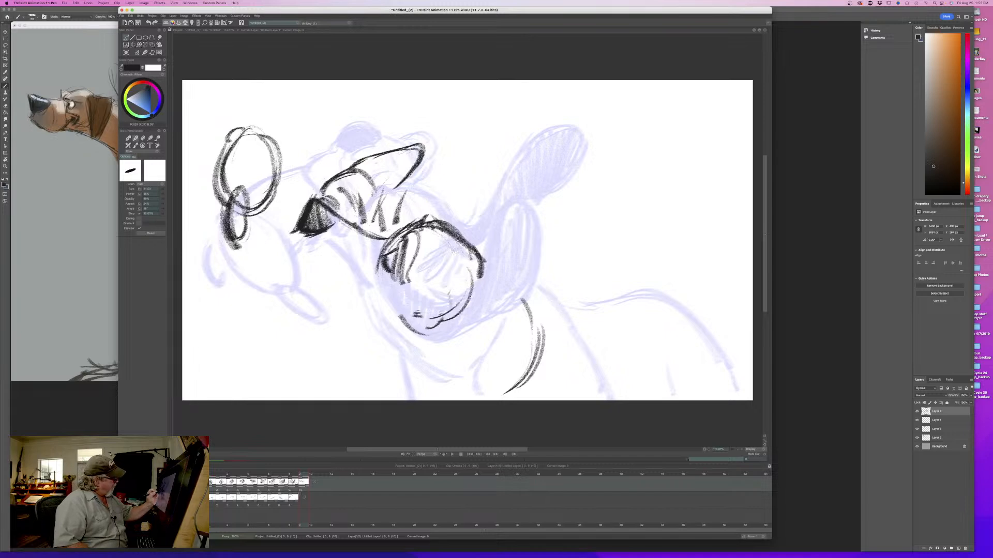
- Draw a slanting jaw line with short shading strokes beneath the nose, flipping against the ninth drawing
{"action": "mouse_move", "coordinate": [300, 231]}
{"action": "left_mouse_down"}
{"action": "mouse_move", "coordinate": [276, 223]}
{"action": "mouse_move", "coordinate": [323, 279]}
{"action": "left_mouse_up"}
{"action": "left_click_drag", "start_coordinate": [329, 245], "coordinate": [340, 277]}
{"action": "left_click_drag", "start_coordinate": [339, 247], "coordinate": [347, 283]}
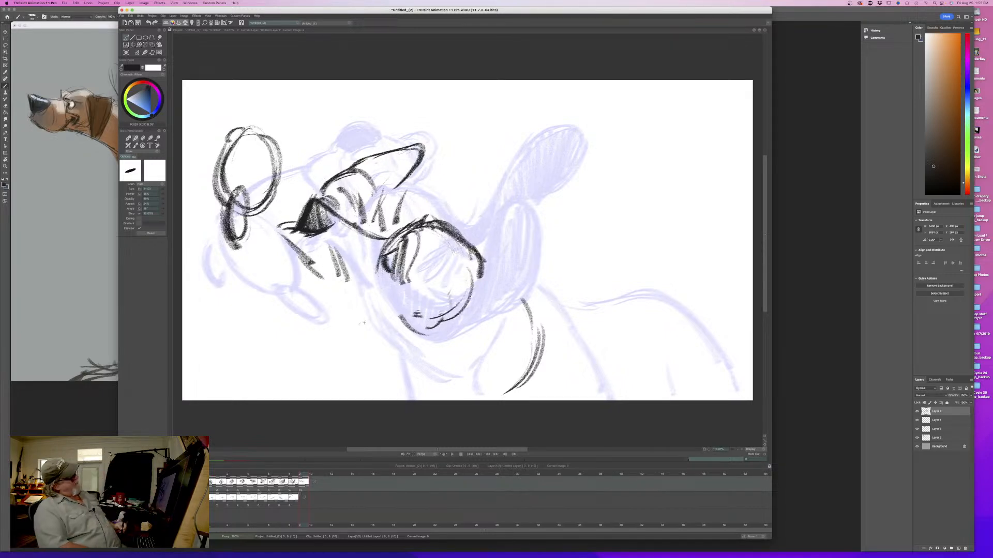
{"action": "mouse_move", "coordinate": [300, 231]}
{"action": "left_mouse_down"}
{"action": "mouse_move", "coordinate": [279, 228]}
{"action": "mouse_move", "coordinate": [319, 275]}
{"action": "left_mouse_up"}
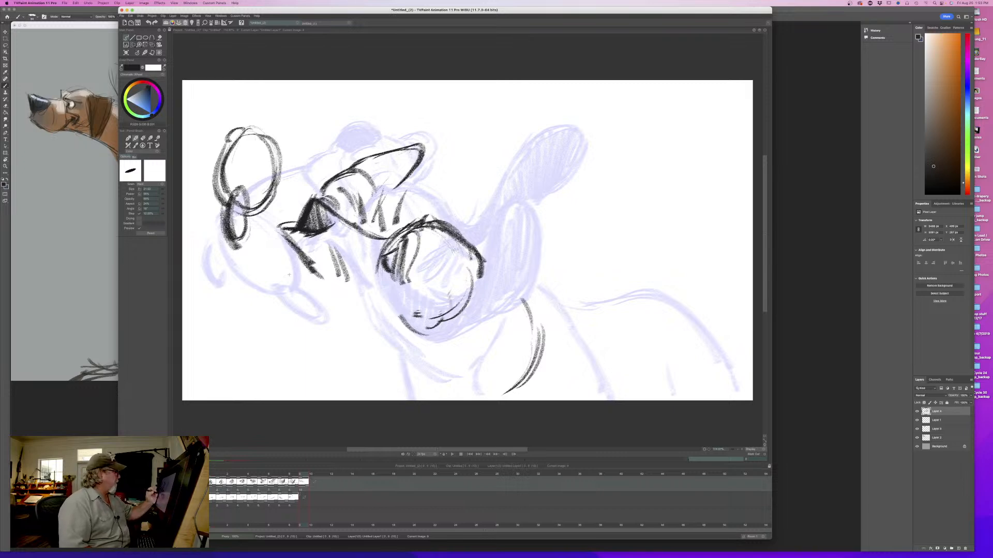
{"action": "mouse_move", "coordinate": [276, 208]}
{"action": "left_mouse_down"}
{"action": "mouse_move", "coordinate": [285, 287]}
{"action": "mouse_move", "coordinate": [297, 247]}
{"action": "mouse_move", "coordinate": [339, 289]}
{"action": "left_mouse_up"}
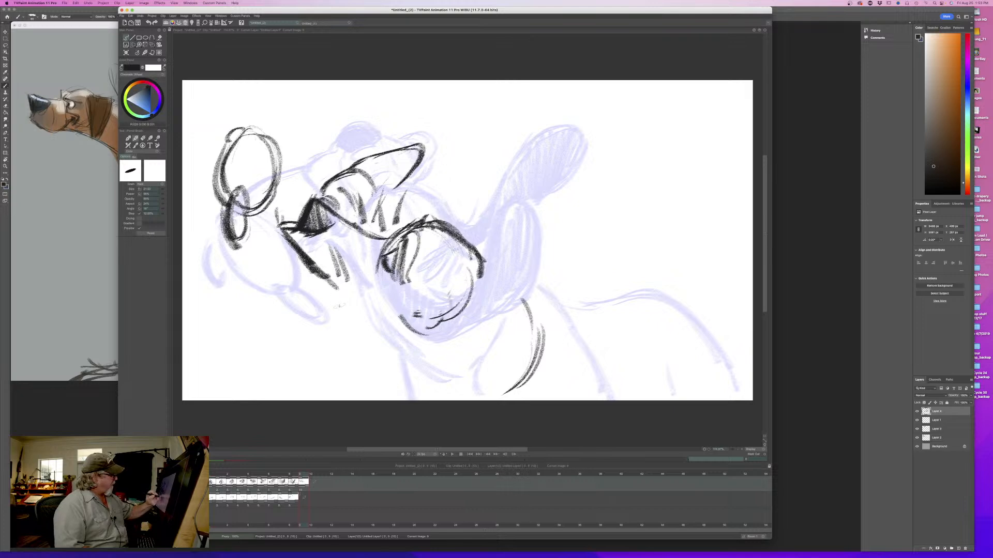
{"action": "key", "text": "Left"}
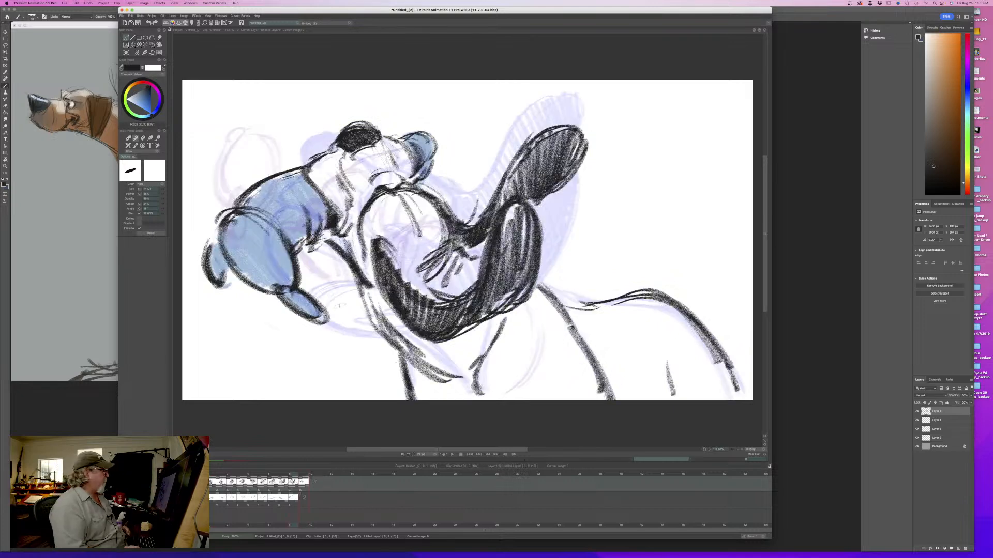
{"action": "key", "text": "Right"}
{"action": "key", "text": "Left"}
{"action": "key", "text": "Right"}
- Thicken the sides of the large jowl oval and connect it to the nose with a heavy line, flipping between drawings
{"action": "mouse_move", "coordinate": [227, 200]}
{"action": "left_mouse_down"}
{"action": "mouse_move", "coordinate": [247, 186]}
{"action": "mouse_move", "coordinate": [274, 134]}
{"action": "mouse_move", "coordinate": [216, 194]}
{"action": "left_mouse_up"}
{"action": "left_click_drag", "start_coordinate": [265, 135], "coordinate": [298, 222]}
{"action": "key", "text": "Left"}
{"action": "key", "text": "Right"}
{"action": "left_click_drag", "start_coordinate": [277, 181], "coordinate": [289, 207]}
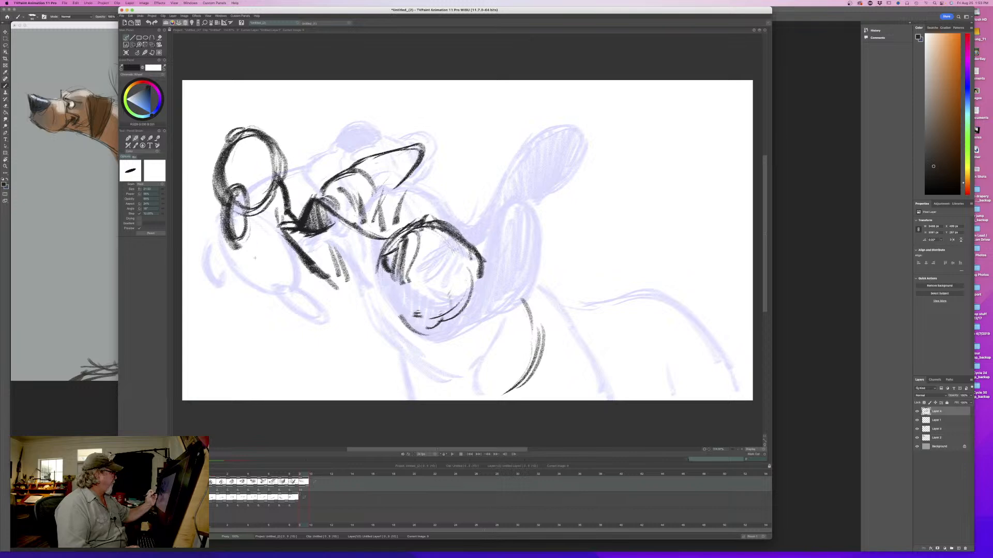
- Draw a lower jowl curve from beneath the small loop to the jaw line, flipping against the ninth drawing
{"action": "mouse_move", "coordinate": [243, 261]}
{"action": "left_mouse_down"}
{"action": "mouse_move", "coordinate": [270, 242]}
{"action": "mouse_move", "coordinate": [304, 262]}
{"action": "left_mouse_up"}
{"action": "key", "text": "Left"}
{"action": "key", "text": "Right"}
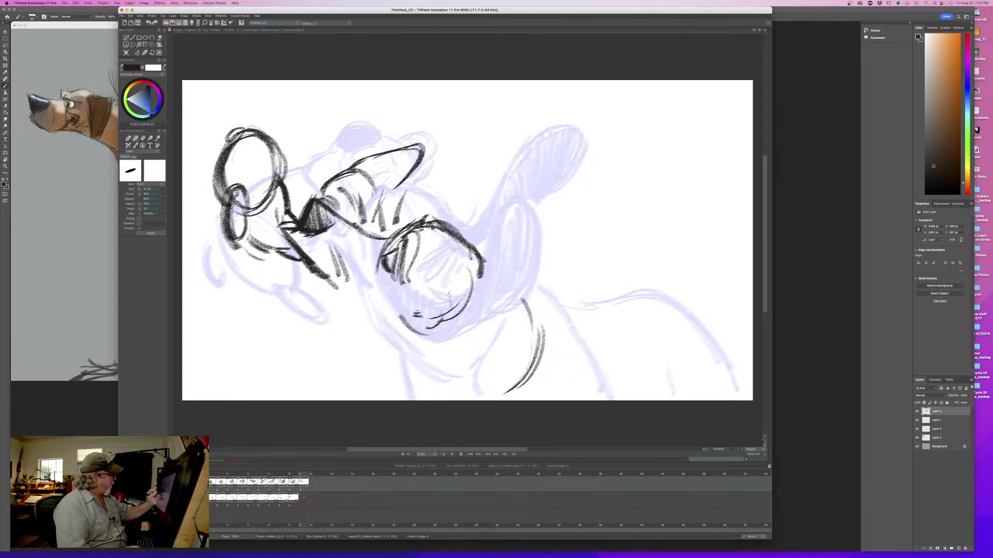
{"action": "key", "text": "Left"}
{"action": "key", "text": "Right"}
{"action": "key", "text": "Left"}
{"action": "key", "text": "Right"}
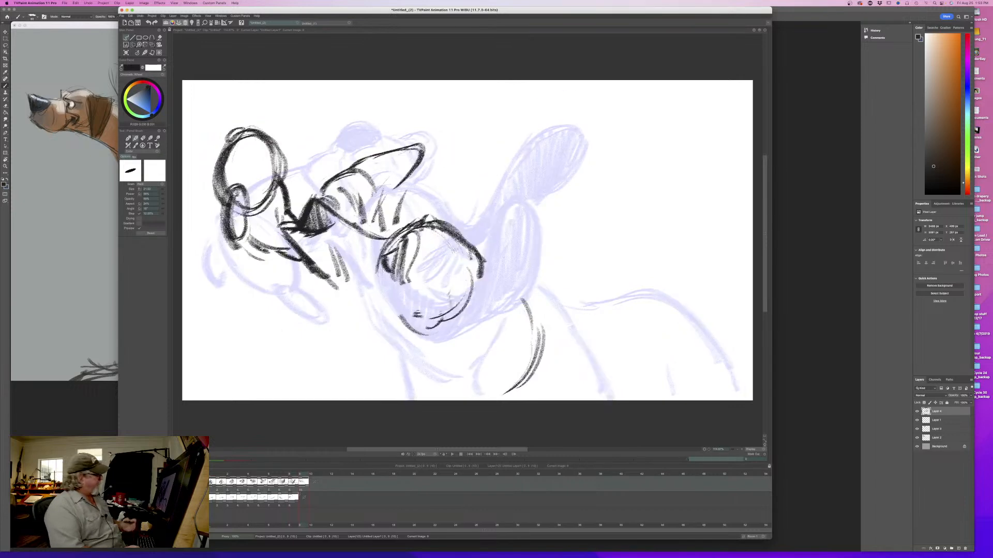
- Erase the end of the lower jowl curve and redraw it as a straighter line running into the jaw line
{"action": "key", "text": "e"}
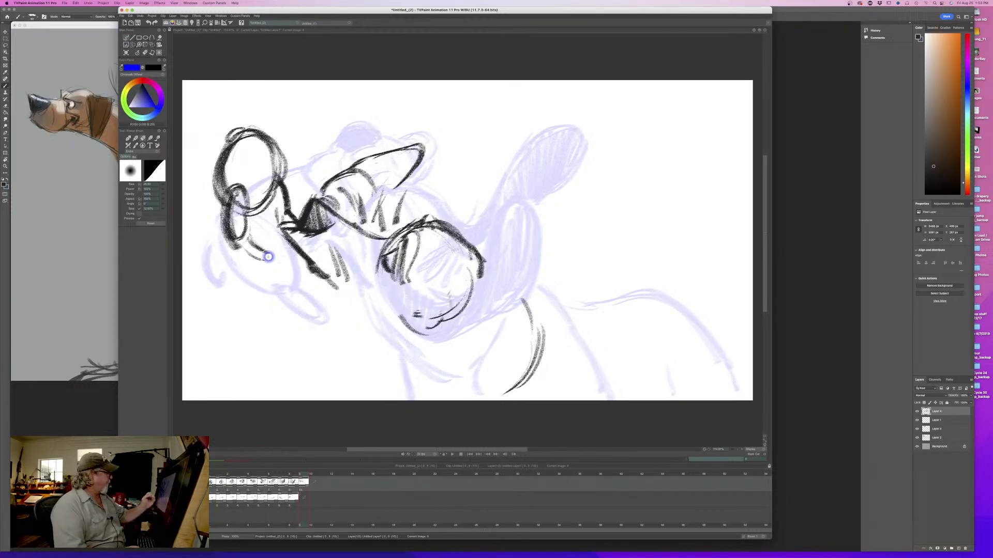
{"action": "key", "text": "Left"}
{"action": "key", "text": "Right"}
{"action": "key", "text": "e"}
{"action": "left_click_drag", "start_coordinate": [250, 241], "coordinate": [312, 271]}
{"action": "left_click_drag", "start_coordinate": [245, 240], "coordinate": [289, 261]}
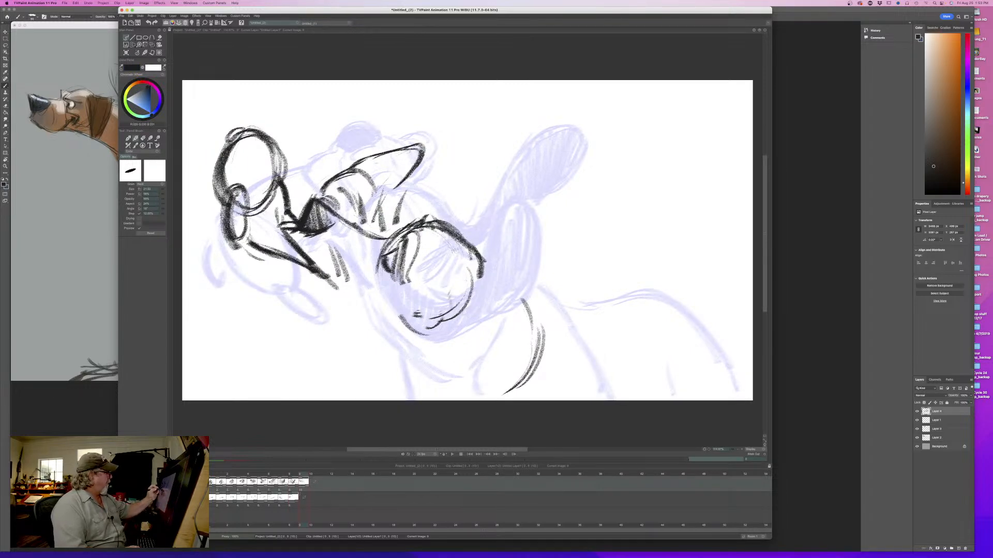
- Erase and redraw the small loop on the jowl with a cleaner, heavier outline, flipping between drawings
{"action": "left_click_drag", "start_coordinate": [244, 192], "coordinate": [242, 237]}
{"action": "key", "text": "Left"}
{"action": "key", "text": "Right"}
{"action": "key", "text": "e"}
{"action": "mouse_move", "coordinate": [237, 195]}
{"action": "left_mouse_down"}
{"action": "mouse_move", "coordinate": [234, 235]}
{"action": "mouse_move", "coordinate": [225, 201]}
{"action": "mouse_move", "coordinate": [228, 235]}
{"action": "left_mouse_up"}
{"action": "key", "text": "Left"}
{"action": "key", "text": "Right"}
{"action": "key", "text": "Left"}
{"action": "key", "text": "Right"}
{"action": "key", "text": "b"}
{"action": "left_click_drag", "start_coordinate": [226, 198], "coordinate": [238, 240]}
{"action": "left_click_drag", "start_coordinate": [233, 178], "coordinate": [240, 175]}
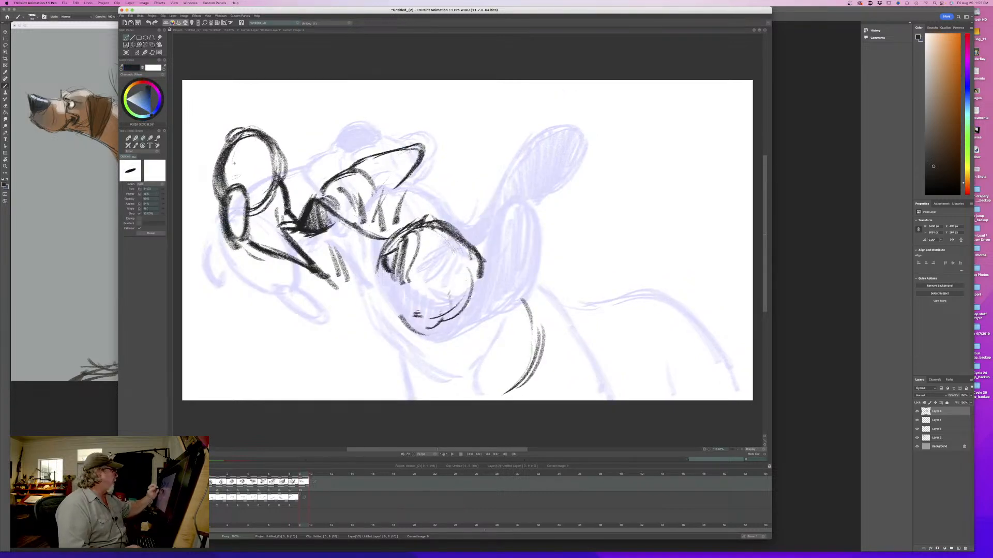
{"action": "key", "text": "Left"}
{"action": "key", "text": "Right"}
- Reinforce the top and inner side of the large jowl oval with heavy strokes, flipping against the ninth drawing
{"action": "mouse_move", "coordinate": [238, 130]}
{"action": "left_mouse_down"}
{"action": "mouse_move", "coordinate": [211, 160]}
{"action": "mouse_move", "coordinate": [249, 130]}
{"action": "mouse_move", "coordinate": [282, 174]}
{"action": "left_mouse_up"}
{"action": "key", "text": "Left"}
{"action": "key", "text": "Right"}
{"action": "key", "text": "Left"}
{"action": "key", "text": "Right"}
{"action": "mouse_move", "coordinate": [267, 136]}
{"action": "left_mouse_down"}
{"action": "mouse_move", "coordinate": [283, 183]}
{"action": "mouse_move", "coordinate": [254, 219]}
{"action": "left_mouse_up"}
{"action": "key", "text": "Left"}
{"action": "key", "text": "Right"}
{"action": "key", "text": "Left"}
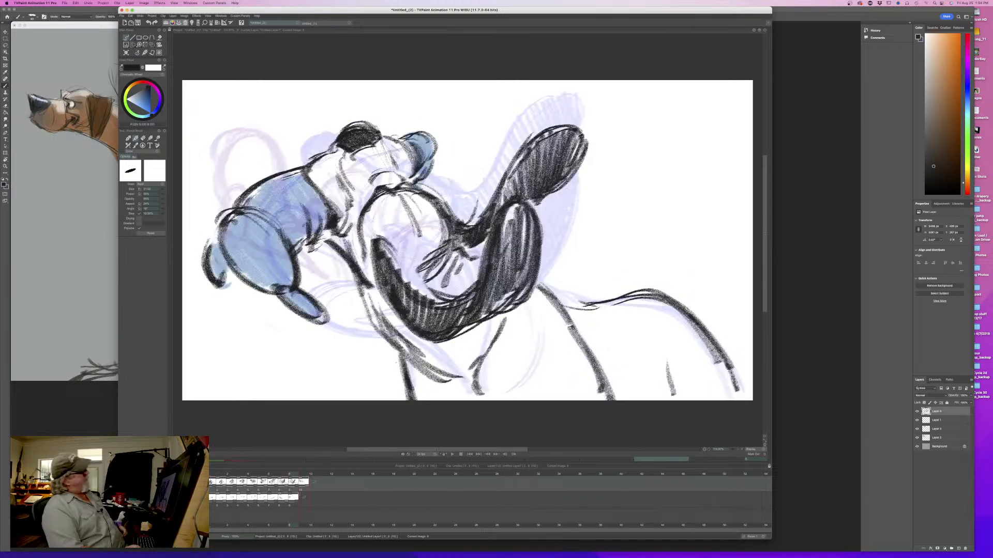
{"action": "key", "text": "Right"}
{"action": "key", "text": "Left"}
{"action": "key", "text": "Right"}
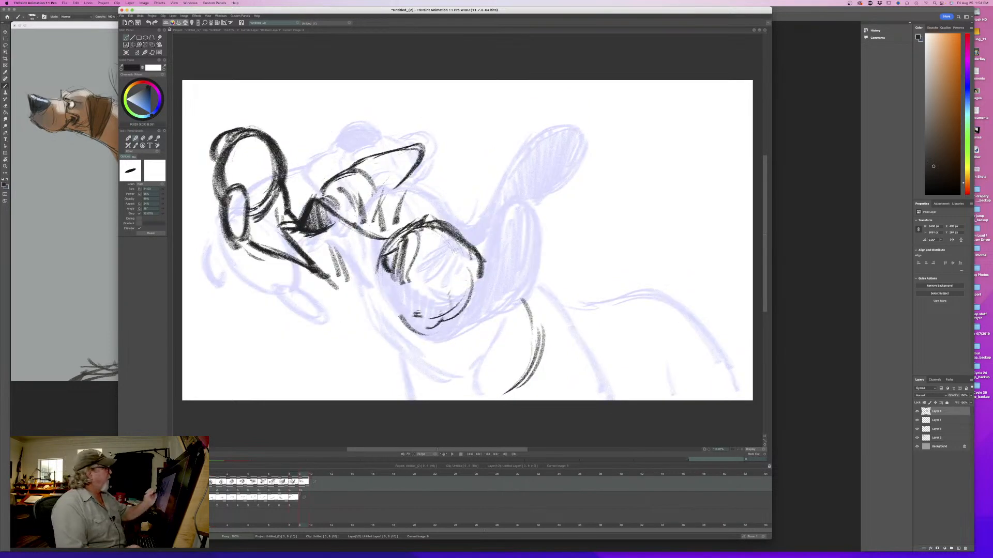
- Erase the upper jowl's pointed end, redraw it as a longer rounded tip, and add a fold line inside
{"action": "left_click_drag", "start_coordinate": [362, 157], "coordinate": [433, 148]}
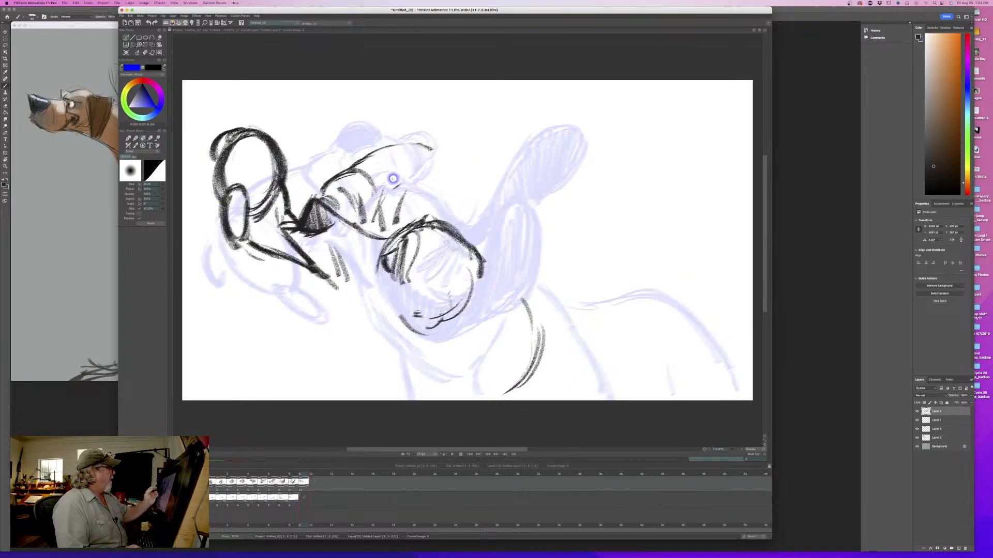
{"action": "mouse_move", "coordinate": [351, 167]}
{"action": "left_mouse_down"}
{"action": "mouse_move", "coordinate": [429, 145]}
{"action": "mouse_move", "coordinate": [443, 164]}
{"action": "mouse_move", "coordinate": [409, 182]}
{"action": "left_mouse_up"}
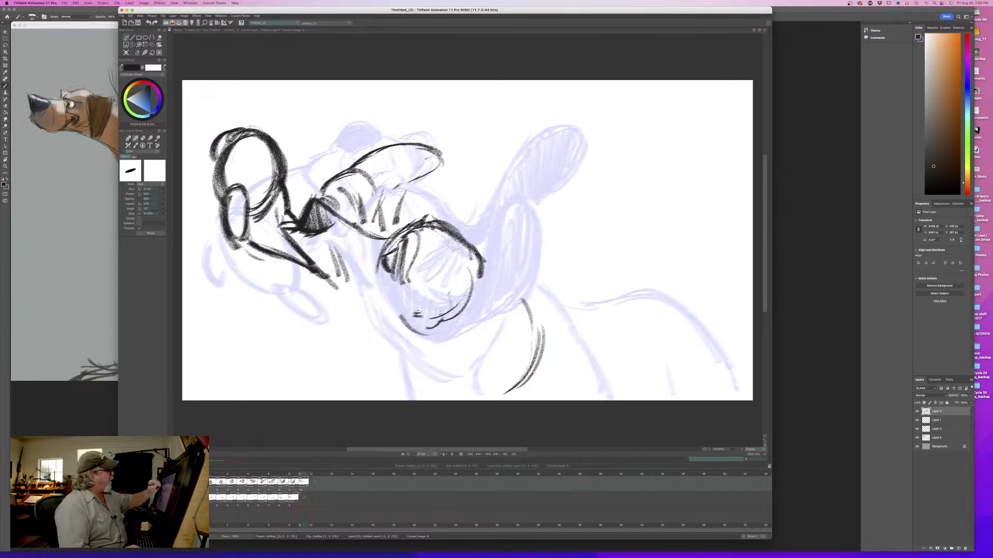
{"action": "mouse_move", "coordinate": [383, 173]}
{"action": "left_mouse_down"}
{"action": "mouse_move", "coordinate": [372, 209]}
{"action": "mouse_move", "coordinate": [369, 189]}
{"action": "mouse_move", "coordinate": [330, 179]}
{"action": "mouse_move", "coordinate": [320, 194]}
{"action": "mouse_move", "coordinate": [382, 231]}
{"action": "left_mouse_up"}
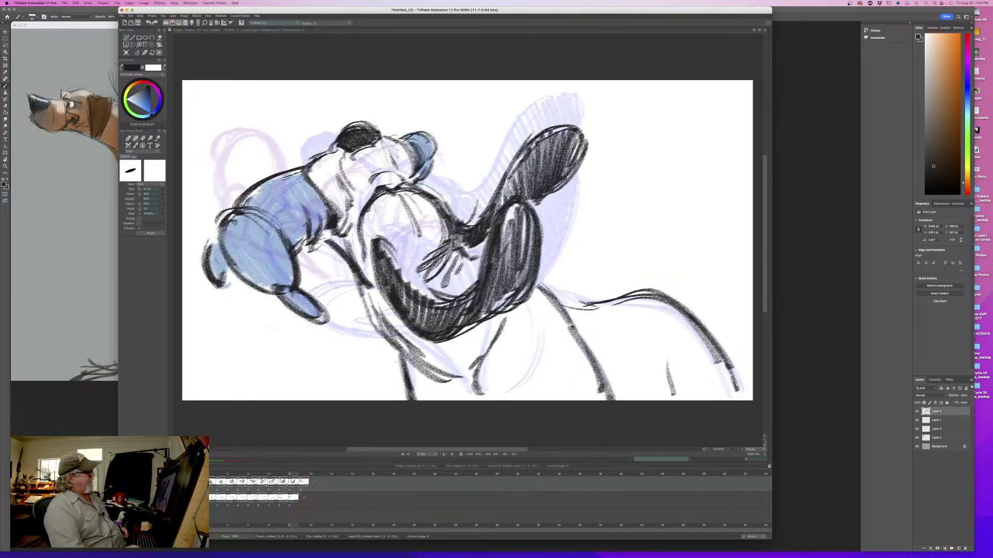
{"action": "key", "text": "Right"}
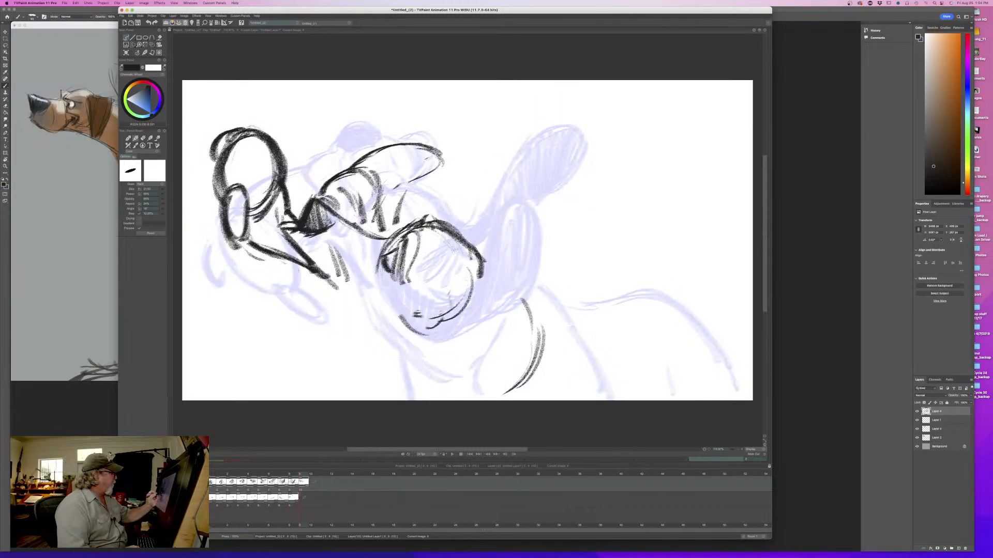
- Lengthen and darken the jaw line below the nose, add shading strokes beside it, and flip between drawings
{"action": "left_click_drag", "start_coordinate": [287, 263], "coordinate": [308, 273]}
{"action": "key", "text": "Left"}
{"action": "key", "text": "Right"}
{"action": "key", "text": "Left"}
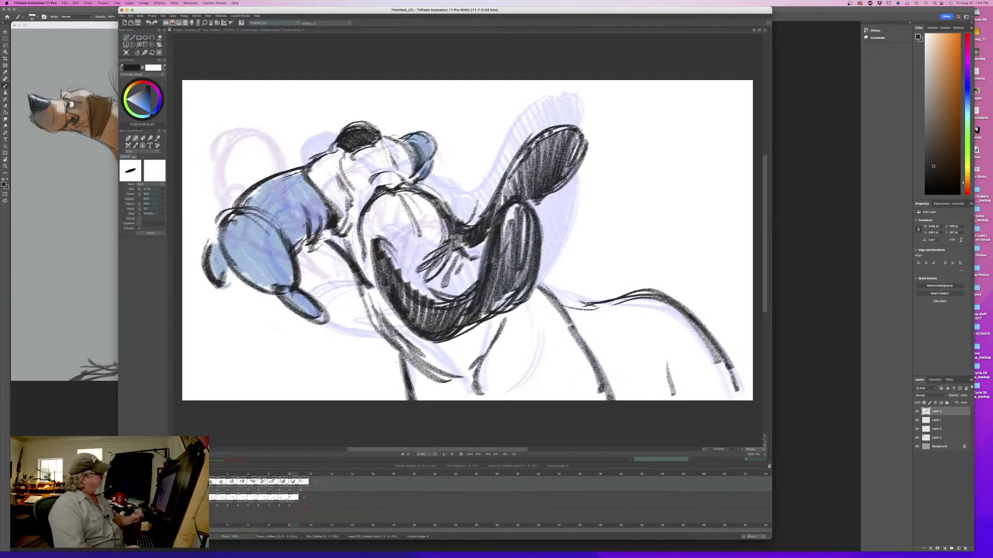
{"action": "key", "text": "Right"}
{"action": "left_click_drag", "start_coordinate": [322, 241], "coordinate": [364, 286]}
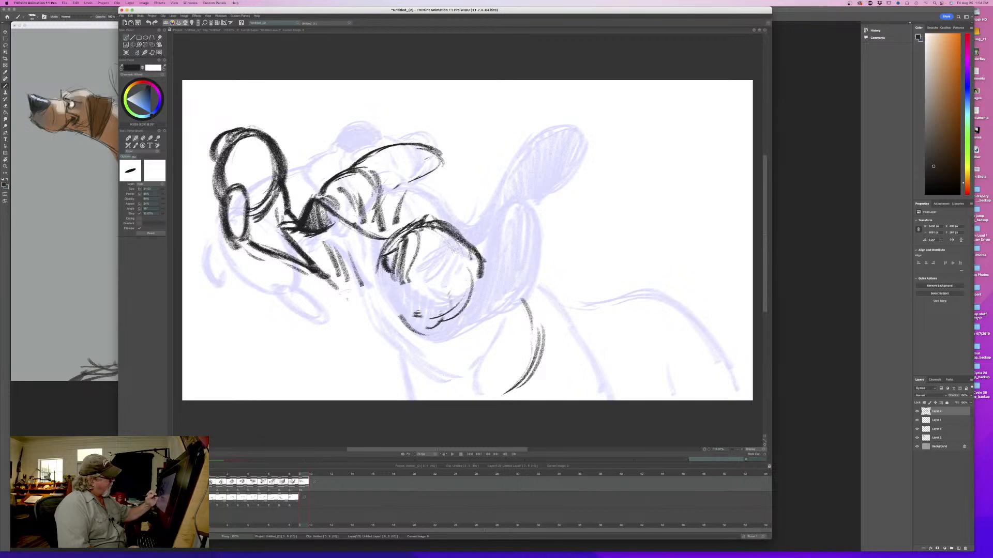
{"action": "mouse_move", "coordinate": [299, 275]}
{"action": "left_mouse_down"}
{"action": "mouse_move", "coordinate": [331, 303]}
{"action": "mouse_move", "coordinate": [317, 296]}
{"action": "mouse_move", "coordinate": [345, 294]}
{"action": "left_mouse_up"}
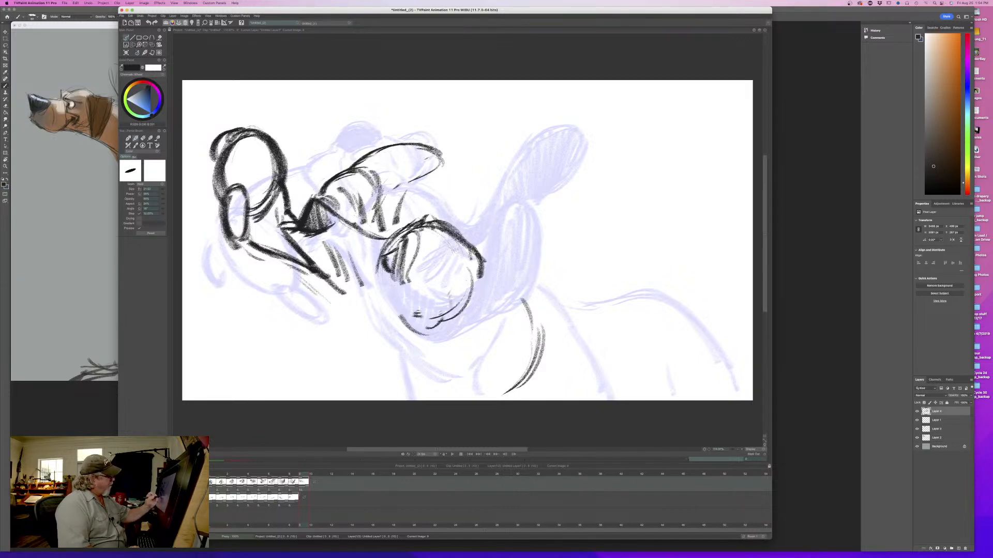
{"action": "mouse_move", "coordinate": [318, 248]}
{"action": "left_mouse_down"}
{"action": "mouse_move", "coordinate": [329, 265]}
{"action": "mouse_move", "coordinate": [322, 249]}
{"action": "left_mouse_up"}
{"action": "left_click_drag", "start_coordinate": [333, 266], "coordinate": [348, 292]}
{"action": "key", "text": "Left"}
{"action": "key", "text": "Right"}
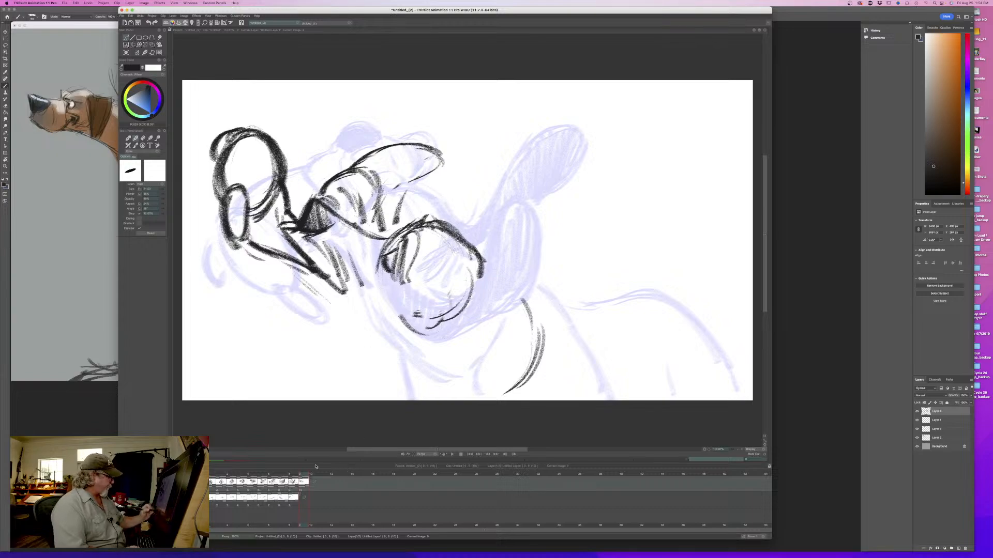
- Draw the near ear as a broad pointed shape flapping below the head and shade it dark
{"action": "mouse_move", "coordinate": [301, 476]}
{"action": "left_mouse_down"}
{"action": "mouse_move", "coordinate": [220, 476]}
{"action": "mouse_move", "coordinate": [301, 476]}
{"action": "left_mouse_up"}
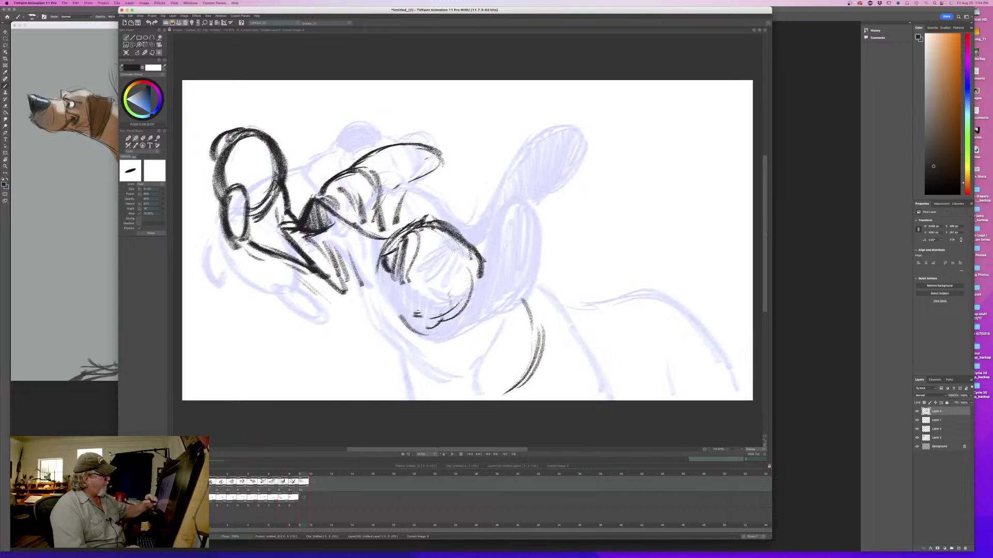
{"action": "left_click_drag", "start_coordinate": [425, 362], "coordinate": [449, 352]}
{"action": "mouse_move", "coordinate": [439, 364]}
{"action": "left_mouse_down"}
{"action": "mouse_move", "coordinate": [473, 328]}
{"action": "mouse_move", "coordinate": [412, 324]}
{"action": "left_mouse_up"}
{"action": "mouse_move", "coordinate": [391, 324]}
{"action": "left_mouse_down"}
{"action": "mouse_move", "coordinate": [447, 306]}
{"action": "mouse_move", "coordinate": [403, 381]}
{"action": "left_mouse_up"}
{"action": "left_click_drag", "start_coordinate": [452, 370], "coordinate": [374, 381]}
{"action": "mouse_move", "coordinate": [361, 329]}
{"action": "left_mouse_down"}
{"action": "mouse_move", "coordinate": [427, 286]}
{"action": "mouse_move", "coordinate": [465, 290]}
{"action": "left_mouse_up"}
{"action": "left_click_drag", "start_coordinate": [395, 314], "coordinate": [429, 289]}
{"action": "mouse_move", "coordinate": [344, 321]}
{"action": "left_mouse_down"}
{"action": "mouse_move", "coordinate": [409, 305]}
{"action": "mouse_move", "coordinate": [342, 341]}
{"action": "mouse_move", "coordinate": [387, 383]}
{"action": "mouse_move", "coordinate": [449, 372]}
{"action": "mouse_move", "coordinate": [473, 324]}
{"action": "left_mouse_up"}
{"action": "mouse_move", "coordinate": [377, 388]}
{"action": "left_mouse_down"}
{"action": "mouse_move", "coordinate": [472, 335]}
{"action": "mouse_move", "coordinate": [429, 314]}
{"action": "left_mouse_up"}
{"action": "left_click_drag", "start_coordinate": [361, 341], "coordinate": [445, 314]}
{"action": "mouse_move", "coordinate": [339, 342]}
{"action": "left_mouse_down"}
{"action": "mouse_move", "coordinate": [408, 323]}
{"action": "mouse_move", "coordinate": [337, 350]}
{"action": "mouse_move", "coordinate": [382, 395]}
{"action": "mouse_move", "coordinate": [462, 352]}
{"action": "mouse_move", "coordinate": [410, 383]}
{"action": "mouse_move", "coordinate": [335, 344]}
{"action": "mouse_move", "coordinate": [345, 345]}
{"action": "left_mouse_up"}
- Flip against the ninth drawing and add a curved stroke at the back of the head above the near ear
{"action": "key", "text": "Left"}
{"action": "key", "text": "Right"}
{"action": "key", "text": "Left"}
{"action": "key", "text": "Right"}
{"action": "key", "text": "Left"}
{"action": "key", "text": "Right"}
{"action": "key", "text": "Left"}
{"action": "key", "text": "Right"}
{"action": "left_click_drag", "start_coordinate": [465, 267], "coordinate": [485, 297]}
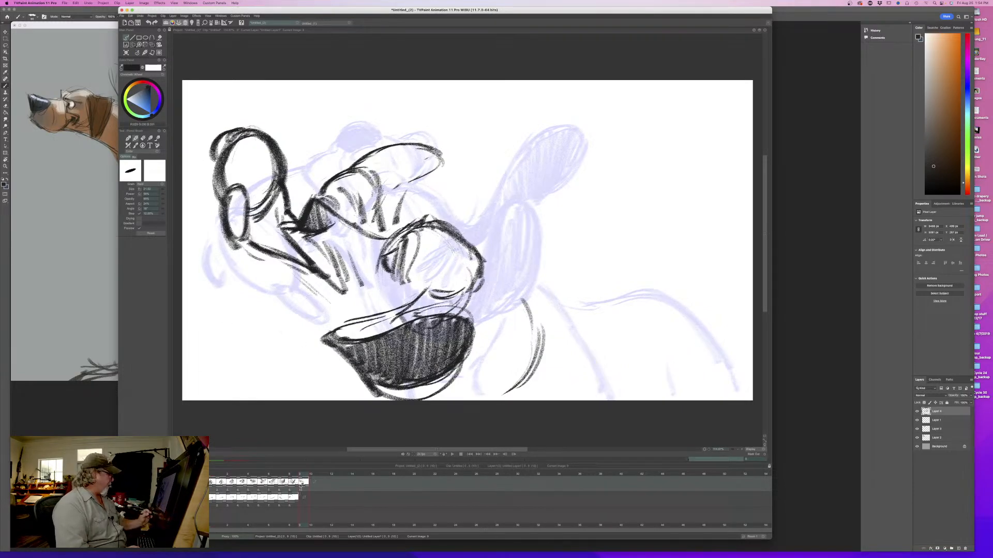
{"action": "mouse_move", "coordinate": [301, 486]}
{"action": "left_mouse_down"}
{"action": "mouse_move", "coordinate": [222, 482]}
{"action": "mouse_move", "coordinate": [301, 488]}
{"action": "left_mouse_up"}
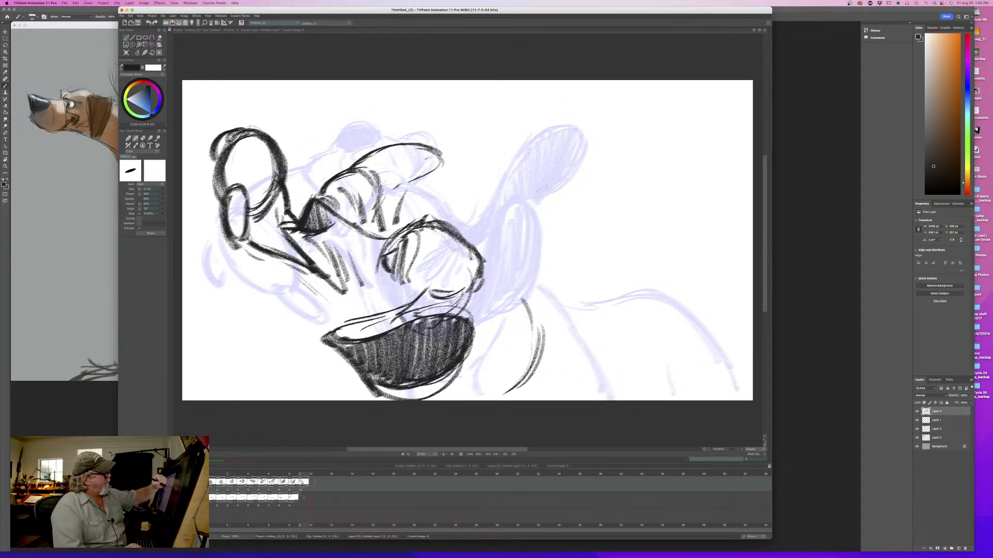
- Outline the far ear extending up and back from the top of the head and shade it dark
{"action": "mouse_move", "coordinate": [549, 196]}
{"action": "left_mouse_down"}
{"action": "mouse_move", "coordinate": [535, 157]}
{"action": "mouse_move", "coordinate": [491, 170]}
{"action": "mouse_move", "coordinate": [456, 231]}
{"action": "left_mouse_up"}
{"action": "left_click_drag", "start_coordinate": [554, 198], "coordinate": [481, 253]}
{"action": "mouse_move", "coordinate": [559, 157]}
{"action": "left_mouse_down"}
{"action": "mouse_move", "coordinate": [538, 210]}
{"action": "mouse_move", "coordinate": [483, 227]}
{"action": "mouse_move", "coordinate": [463, 250]}
{"action": "left_mouse_up"}
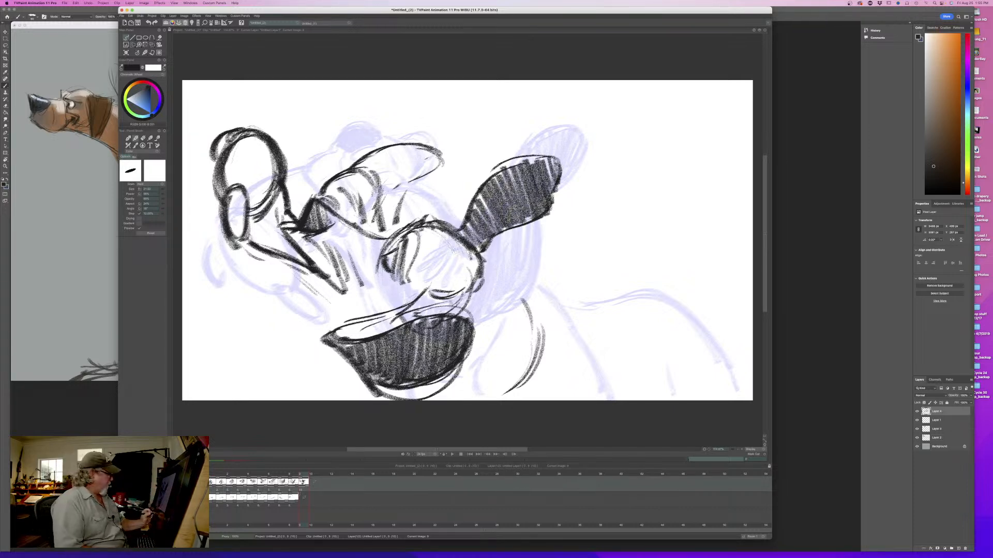
- Flip back and forth through the last few drawings to check how both ears move
{"action": "key", "text": "Left"}
{"action": "key", "text": "Left"}
{"action": "key", "text": "Left"}
{"action": "key", "text": "Left"}
{"action": "key", "text": "Left"}
{"action": "key", "text": "Left"}
{"action": "key", "text": "Left"}
{"action": "key", "text": "Left"}
{"action": "key", "text": "Right"}
{"action": "key", "text": "Right"}
{"action": "key", "text": "Right"}
{"action": "key", "text": "Right"}
{"action": "key", "text": "Right"}
{"action": "key", "text": "Right"}
{"action": "key", "text": "Right"}
{"action": "key", "text": "Right"}
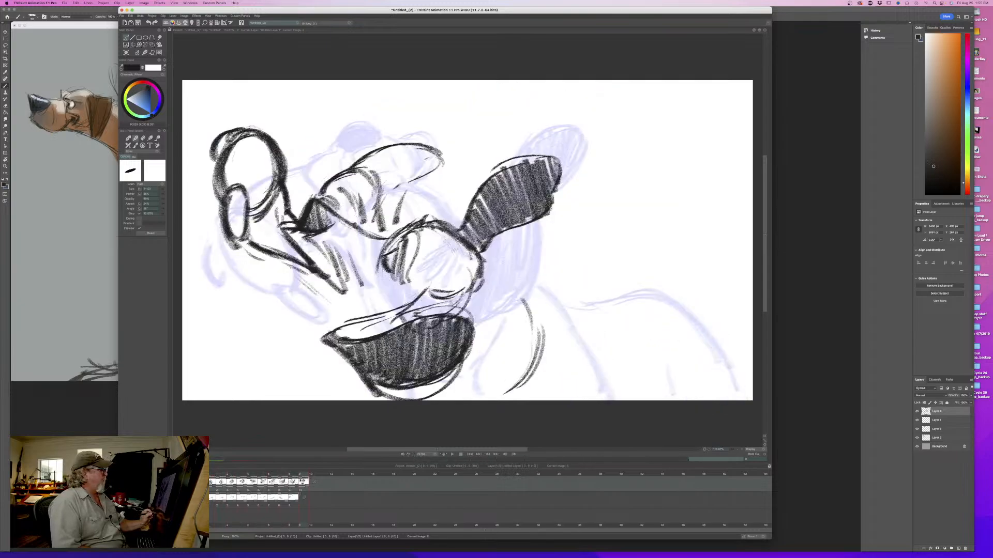
{"action": "key", "text": "Left"}
{"action": "key", "text": "Left"}
{"action": "key", "text": "Left"}
{"action": "key", "text": "Left"}
{"action": "key", "text": "Left"}
{"action": "key", "text": "Left"}
{"action": "key", "text": "Left"}
{"action": "key", "text": "Left"}
{"action": "key", "text": "Right"}
{"action": "key", "text": "Right"}
{"action": "key", "text": "Right"}
{"action": "key", "text": "Right"}
{"action": "key", "text": "Right"}
{"action": "key", "text": "Right"}
{"action": "key", "text": "Right"}
{"action": "key", "text": "Right"}
{"action": "key", "text": "Left"}
{"action": "key", "text": "Left"}
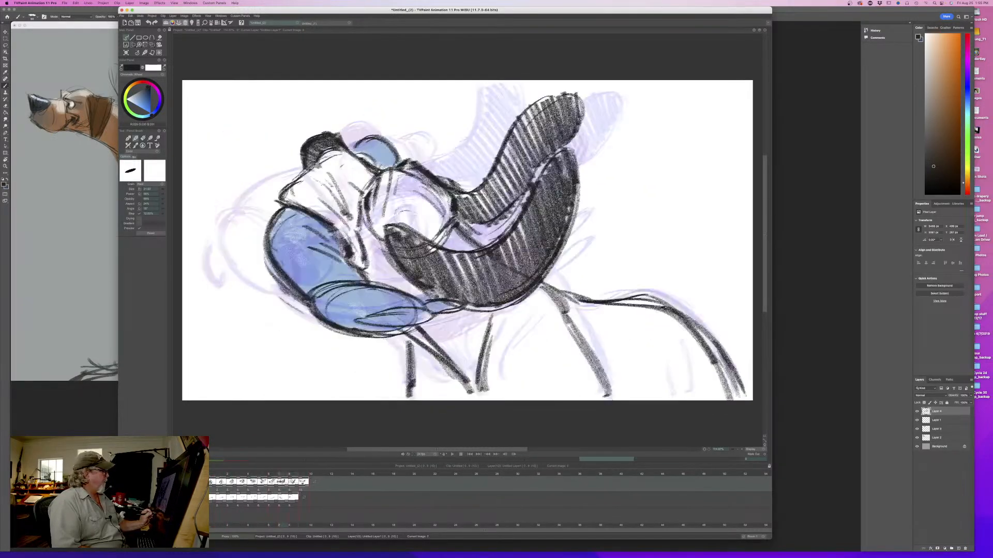
{"action": "left_click_drag", "start_coordinate": [282, 481], "coordinate": [300, 474]}
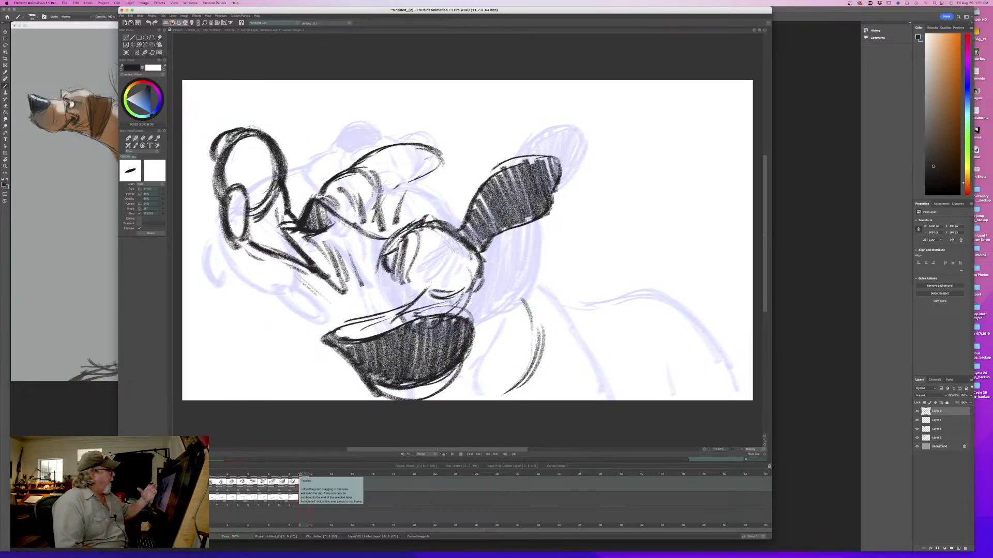
- Erase the rough fold strokes on top of the muzzle, reduce the brush size, and redraw the folds with finer lines
{"action": "key", "text": "e"}
{"action": "left_click_drag", "start_coordinate": [359, 177], "coordinate": [368, 211]}
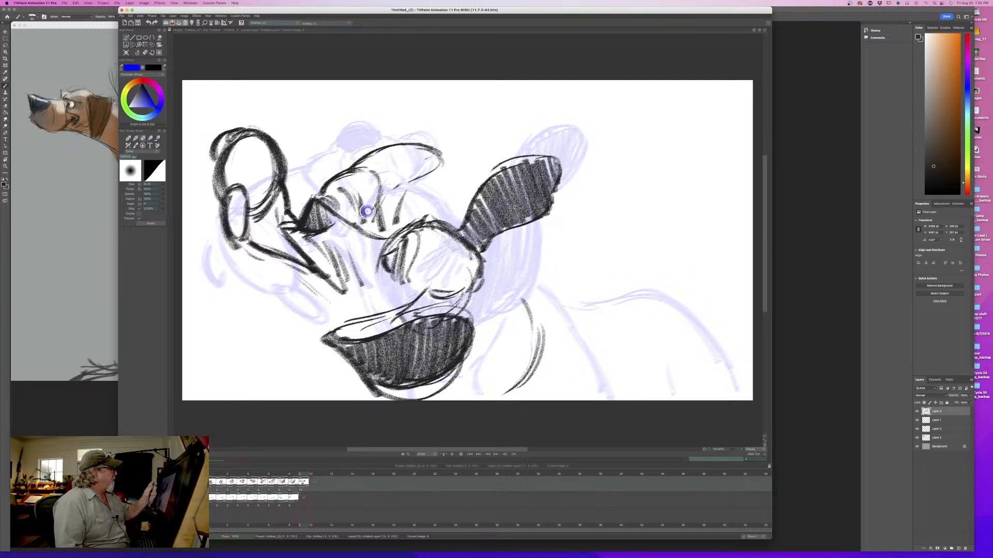
{"action": "key", "text": "p"}
{"action": "left_click_drag", "start_coordinate": [350, 172], "coordinate": [376, 176]}
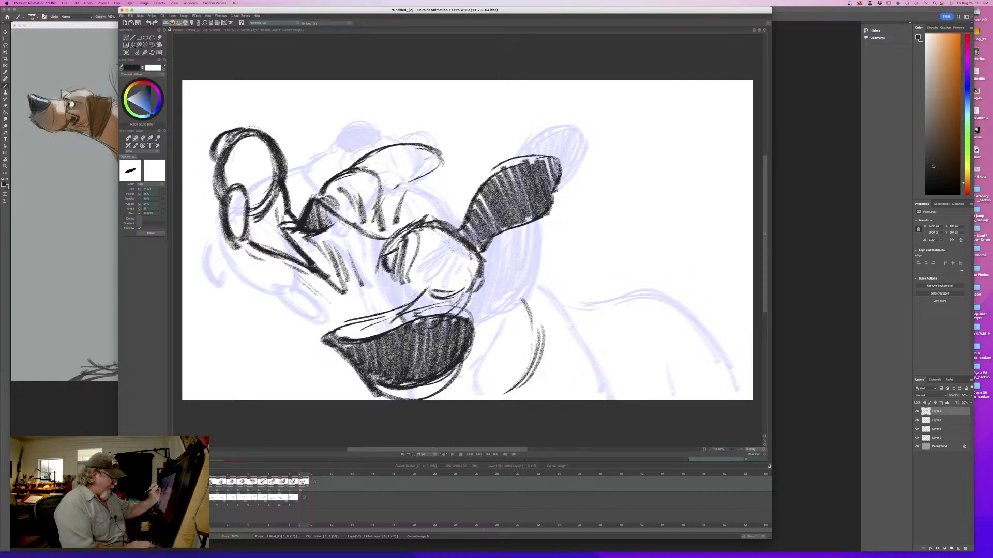
{"action": "left_click_drag", "start_coordinate": [162, 191], "coordinate": [157, 192]}
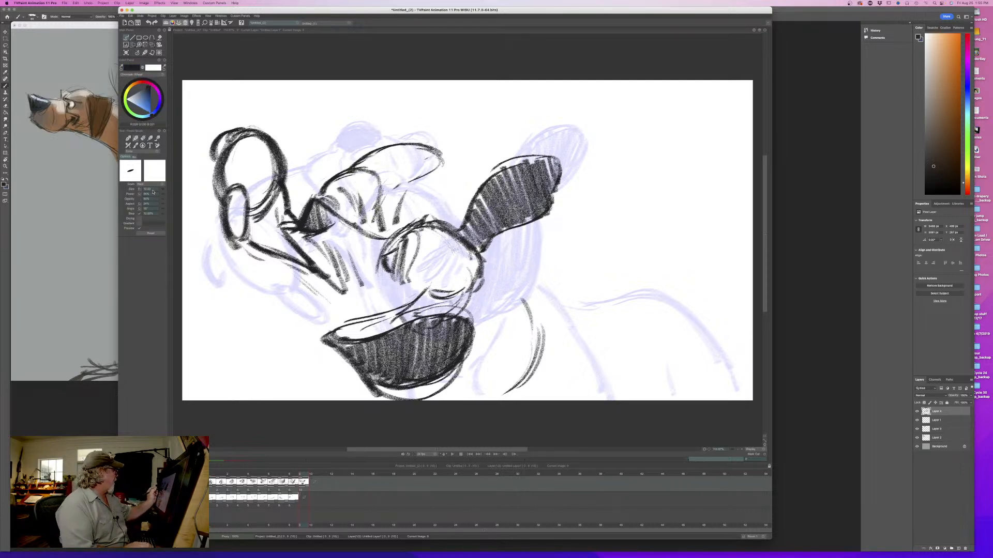
{"action": "mouse_move", "coordinate": [353, 170]}
{"action": "left_mouse_down"}
{"action": "mouse_move", "coordinate": [382, 182]}
{"action": "mouse_move", "coordinate": [384, 230]}
{"action": "mouse_move", "coordinate": [364, 241]}
{"action": "mouse_move", "coordinate": [322, 227]}
{"action": "mouse_move", "coordinate": [377, 230]}
{"action": "mouse_move", "coordinate": [379, 281]}
{"action": "left_mouse_up"}
{"action": "key", "text": "e"}
{"action": "key", "text": "e"}
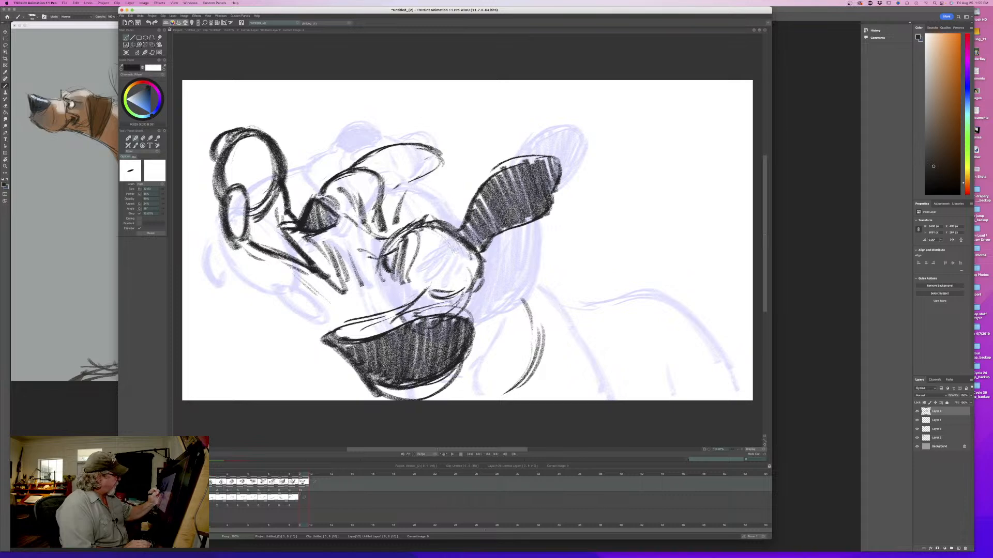
{"action": "left_click_drag", "start_coordinate": [384, 238], "coordinate": [359, 227]}
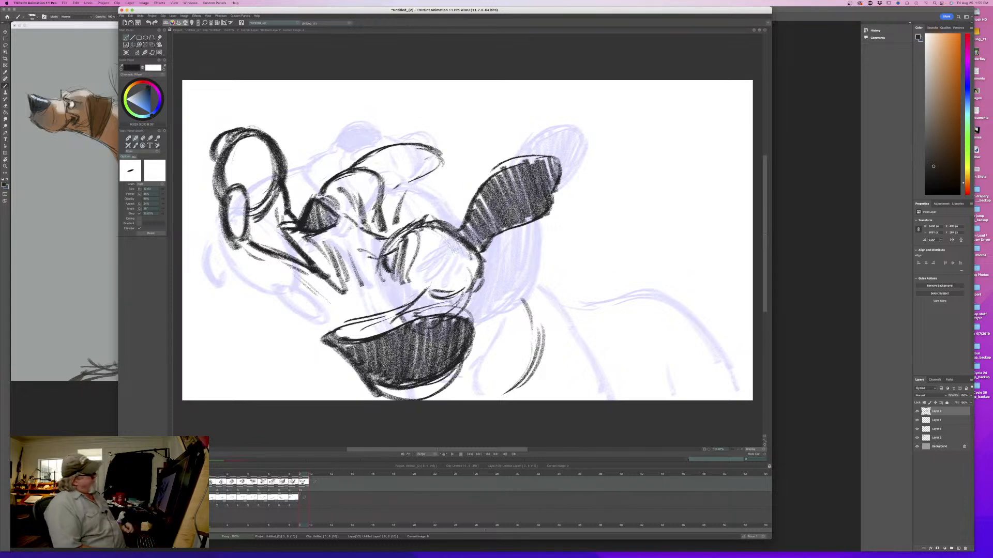
- Refine the jaw line and small jowl loop with fine strokes, and thin the large jowl oval's outline with the eraser
{"action": "left_click_drag", "start_coordinate": [331, 287], "coordinate": [272, 256]}
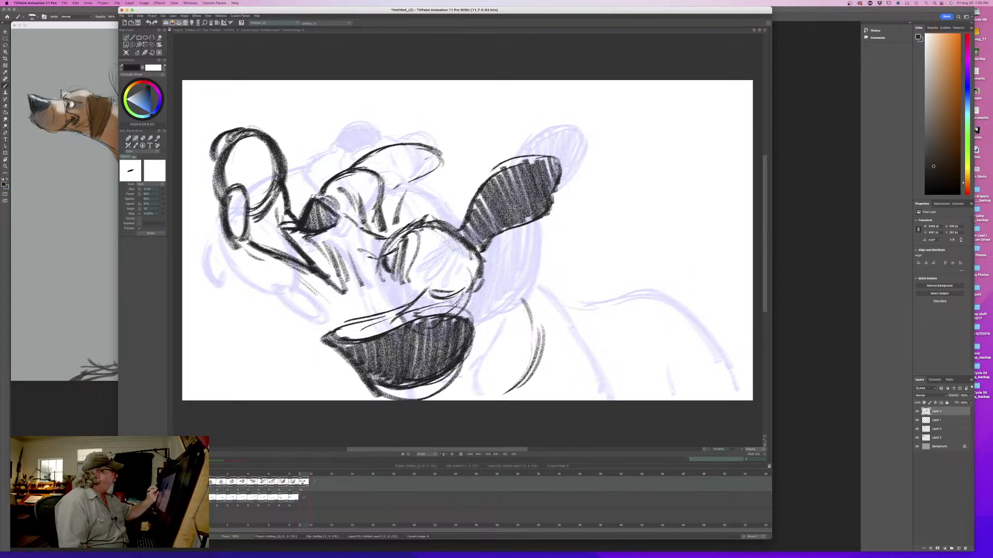
{"action": "left_click_drag", "start_coordinate": [257, 222], "coordinate": [247, 218]}
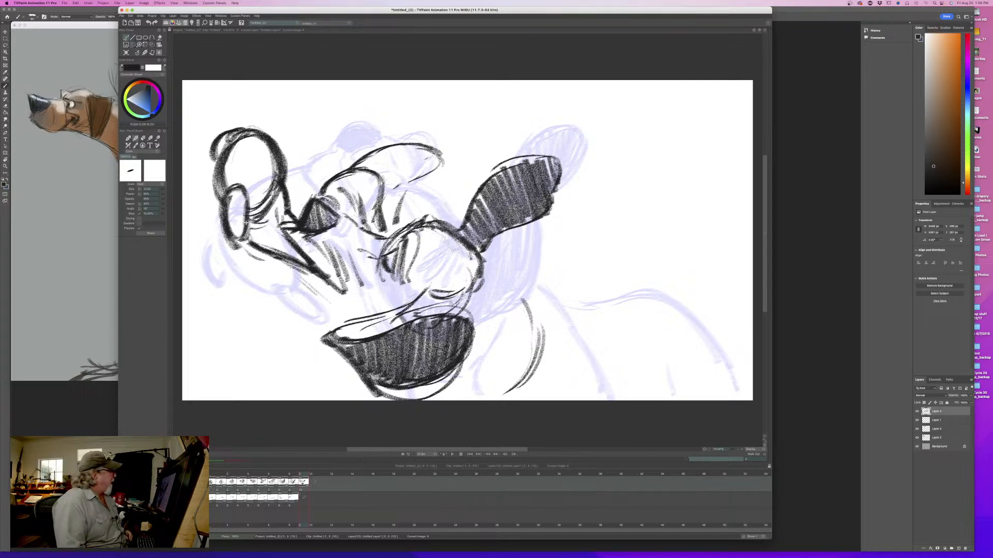
{"action": "key", "text": "e"}
{"action": "mouse_move", "coordinate": [258, 143]}
{"action": "left_mouse_down"}
{"action": "mouse_move", "coordinate": [271, 157]}
{"action": "mouse_move", "coordinate": [271, 185]}
{"action": "mouse_move", "coordinate": [225, 181]}
{"action": "mouse_move", "coordinate": [259, 132]}
{"action": "left_mouse_up"}
{"action": "key", "text": "n"}
{"action": "mouse_move", "coordinate": [237, 144]}
{"action": "left_mouse_down"}
{"action": "mouse_move", "coordinate": [265, 136]}
{"action": "mouse_move", "coordinate": [286, 168]}
{"action": "mouse_move", "coordinate": [280, 186]}
{"action": "left_mouse_up"}
{"action": "left_click_drag", "start_coordinate": [270, 147], "coordinate": [276, 188]}
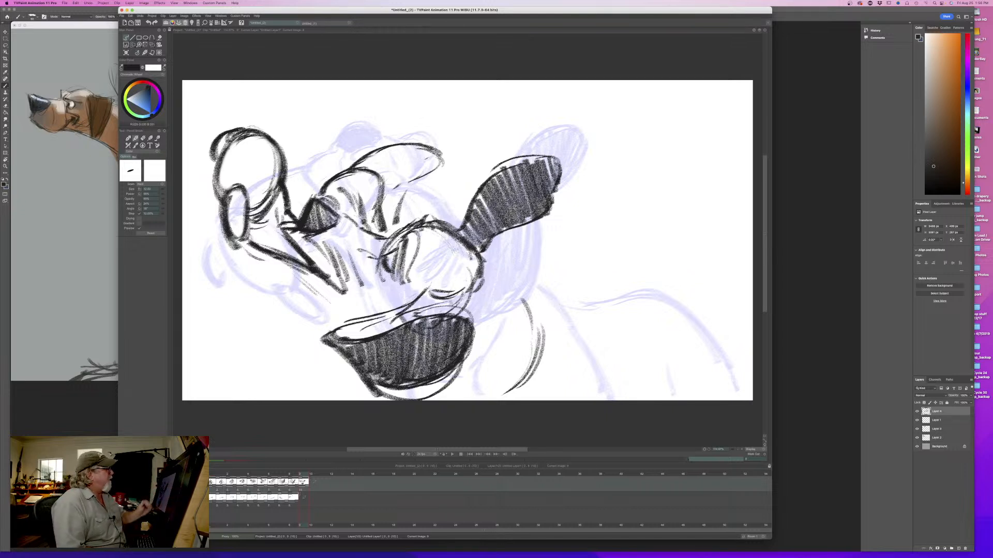
- Touch up the back of the head and draw the lower jaw as a diagonal line under the mouth, flipping against the ninth drawing
{"action": "mouse_move", "coordinate": [455, 244]}
{"action": "left_mouse_down"}
{"action": "mouse_move", "coordinate": [470, 266]}
{"action": "mouse_move", "coordinate": [459, 245]}
{"action": "mouse_move", "coordinate": [479, 261]}
{"action": "left_mouse_up"}
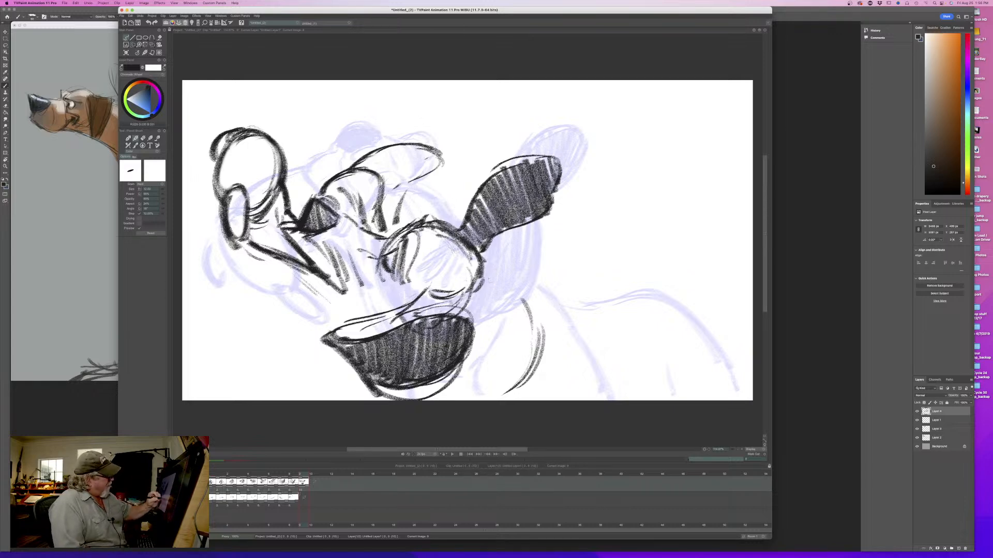
{"action": "key", "text": "Left"}
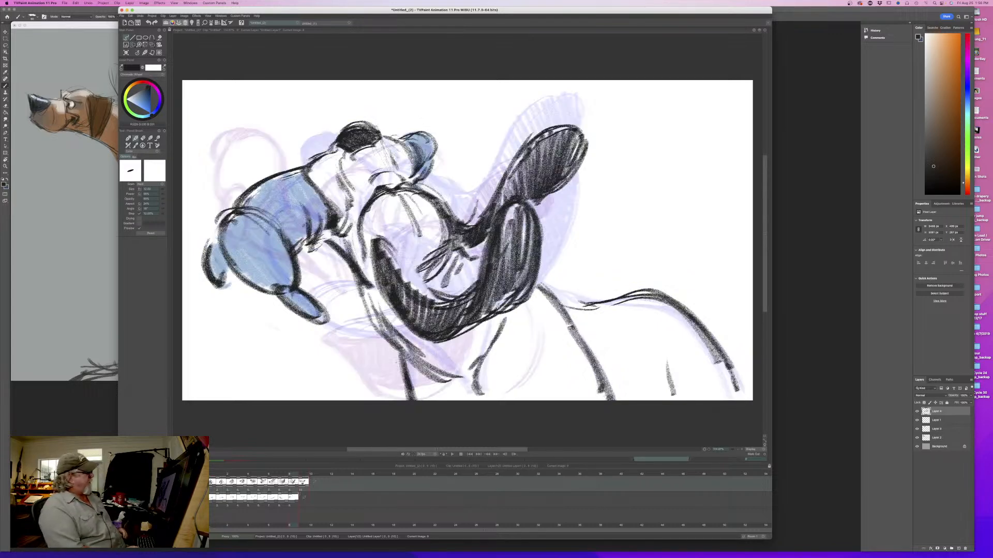
{"action": "key", "text": "Right"}
{"action": "key", "text": "Left"}
{"action": "key", "text": "Right"}
{"action": "left_click_drag", "start_coordinate": [293, 268], "coordinate": [339, 306]}
{"action": "left_click_drag", "start_coordinate": [300, 273], "coordinate": [357, 311]}
{"action": "key", "text": "Left"}
{"action": "key", "text": "Right"}
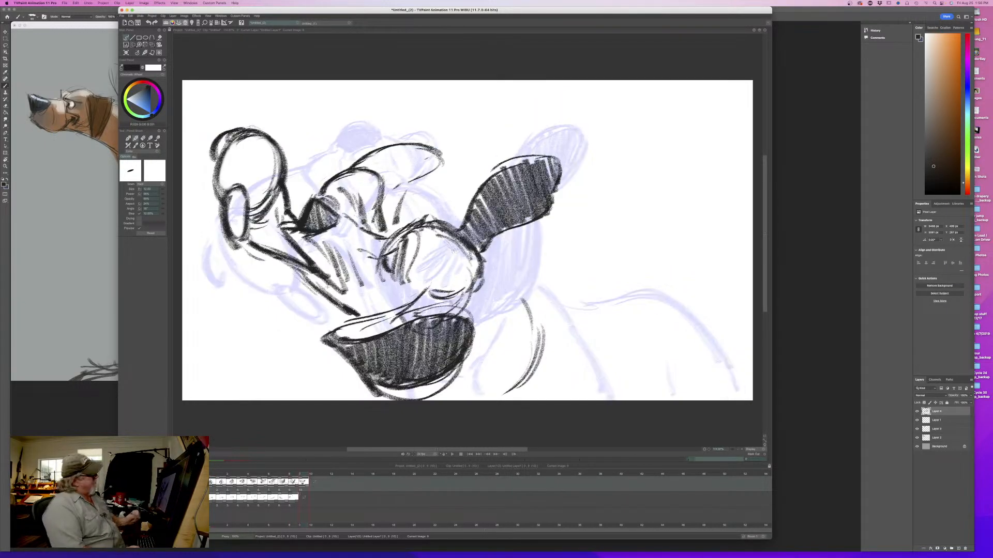
{"action": "key", "text": "Left"}
{"action": "key", "text": "Right"}
- Add cheek lines behind the mouth, close and darken the lower jaw's end, and flip between drawings
{"action": "left_click_drag", "start_coordinate": [383, 275], "coordinate": [372, 313]}
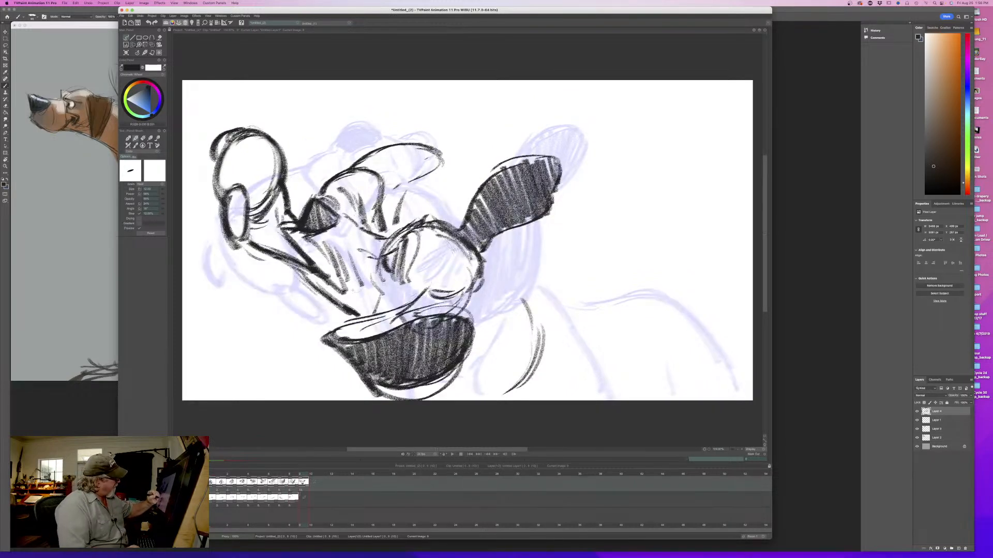
{"action": "left_click_drag", "start_coordinate": [315, 265], "coordinate": [369, 311]}
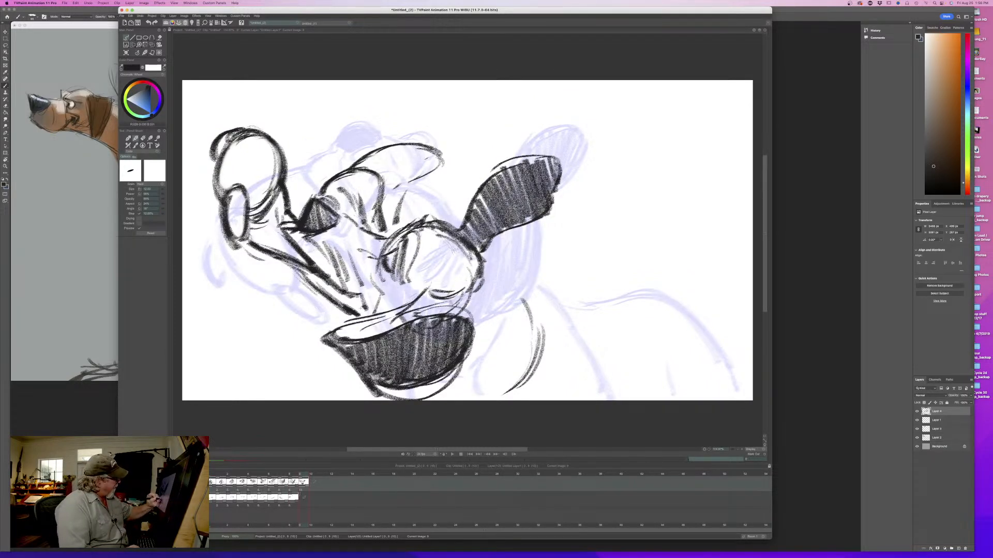
{"action": "mouse_move", "coordinate": [329, 282]}
{"action": "left_mouse_down"}
{"action": "mouse_move", "coordinate": [367, 312]}
{"action": "mouse_move", "coordinate": [327, 285]}
{"action": "left_mouse_up"}
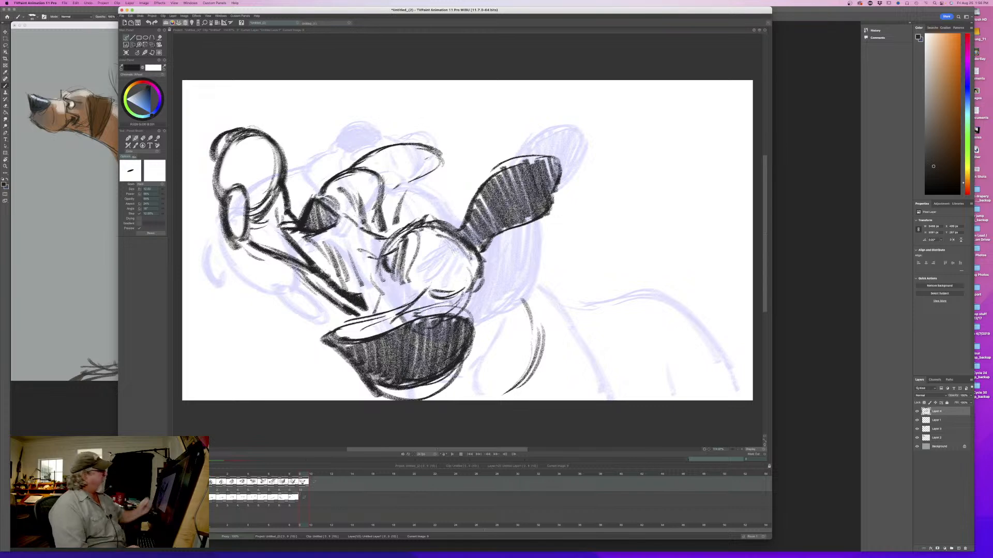
{"action": "key", "text": "Left"}
{"action": "key", "text": "Right"}
{"action": "key", "text": "Left"}
{"action": "key", "text": "Right"}
{"action": "left_click_drag", "start_coordinate": [378, 267], "coordinate": [372, 314]}
{"action": "key", "text": "Left"}
{"action": "key", "text": "Right"}
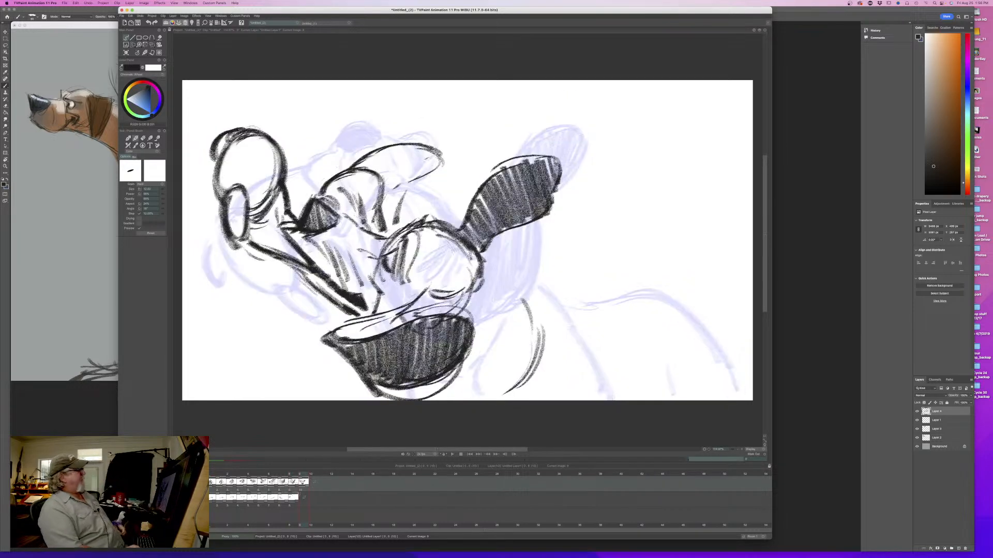
- Fill in the triangular nose with solid black and flip against the ninth drawing
{"action": "key", "text": "Left"}
{"action": "key", "text": "Right"}
{"action": "mouse_move", "coordinate": [342, 207]}
{"action": "left_mouse_down"}
{"action": "mouse_move", "coordinate": [325, 233]}
{"action": "mouse_move", "coordinate": [336, 222]}
{"action": "mouse_move", "coordinate": [298, 224]}
{"action": "left_mouse_up"}
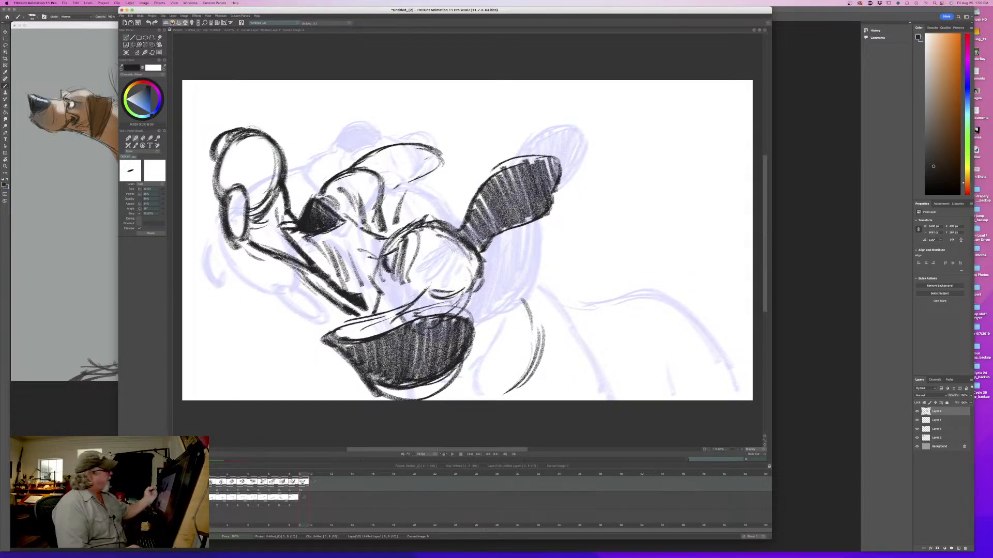
{"action": "key", "text": "Left"}
{"action": "key", "text": "Right"}
{"action": "key", "text": "Left"}
{"action": "key", "text": "Right"}
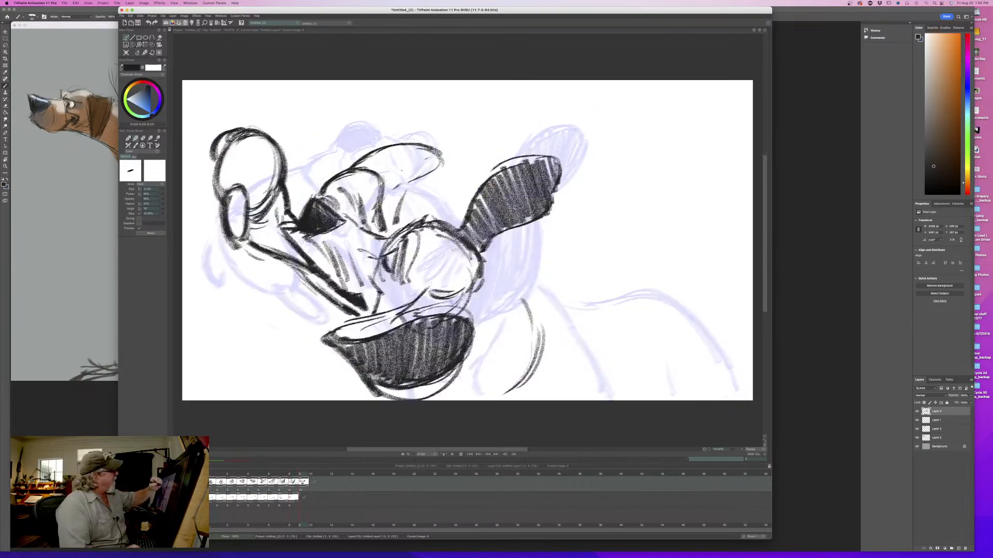
- Extend the upper jowl's lower edge back toward the muzzle folds and flip against the ninth drawing
{"action": "left_click_drag", "start_coordinate": [411, 184], "coordinate": [384, 207]}
{"action": "left_click_drag", "start_coordinate": [399, 192], "coordinate": [385, 206]}
{"action": "key", "text": "Left"}
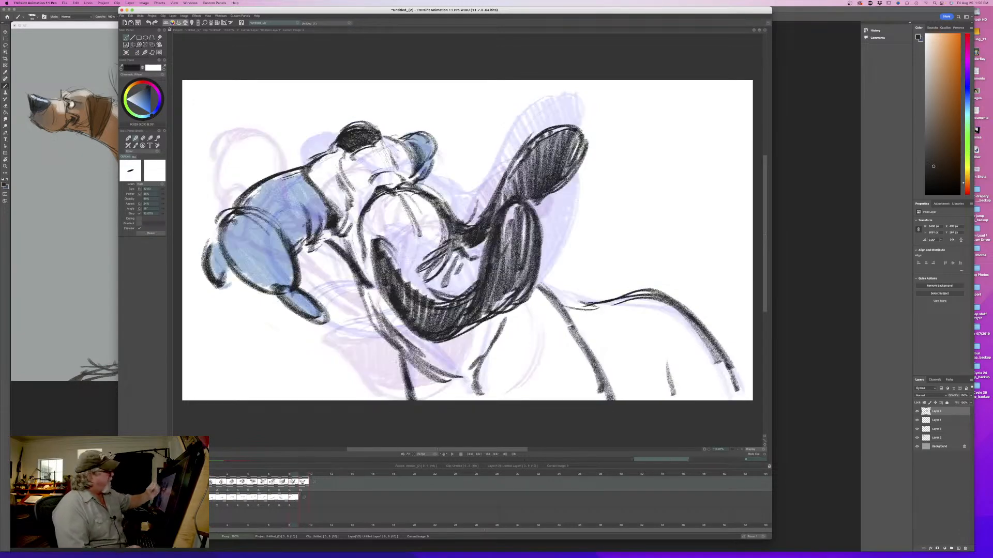
{"action": "key", "text": "Right"}
{"action": "key", "text": "Left"}
{"action": "key", "text": "Right"}
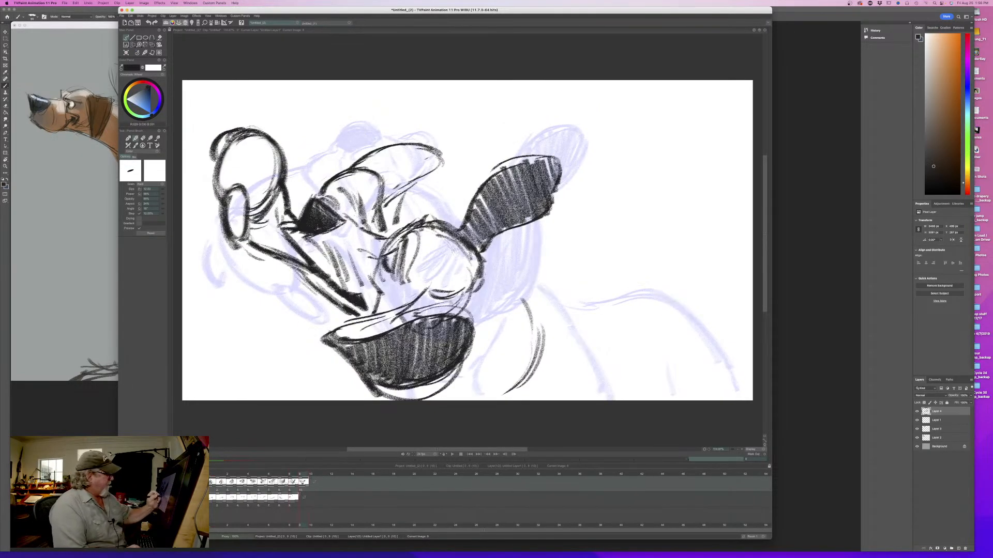
- Draw the neck lines behind the head and a long curved shoulder line running to the canvas's lower edge
{"action": "mouse_move", "coordinate": [491, 273]}
{"action": "left_mouse_down"}
{"action": "mouse_move", "coordinate": [484, 309]}
{"action": "mouse_move", "coordinate": [495, 329]}
{"action": "left_mouse_up"}
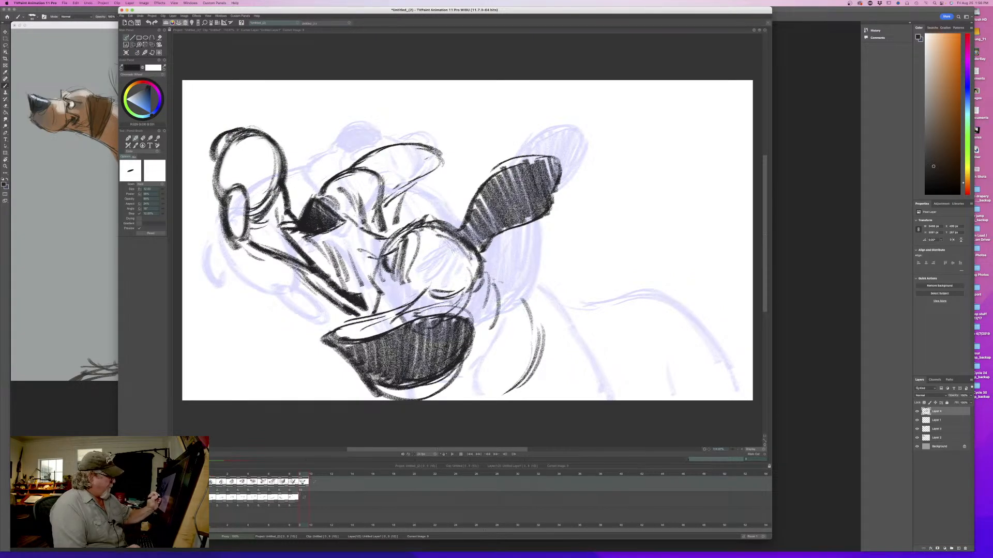
{"action": "left_click_drag", "start_coordinate": [493, 279], "coordinate": [531, 315]}
{"action": "key", "text": "Left"}
{"action": "key", "text": "Right"}
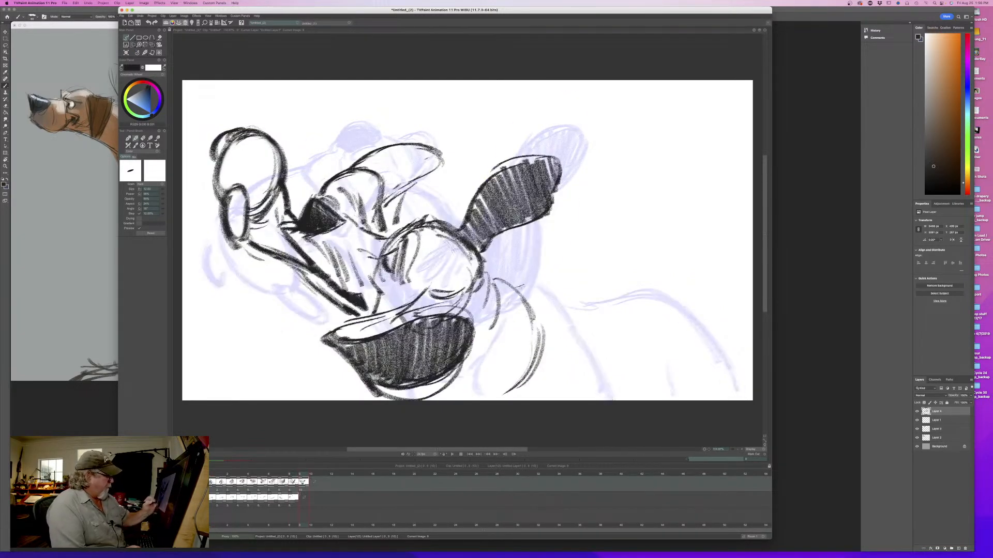
{"action": "key", "text": "Left"}
{"action": "mouse_move", "coordinate": [293, 476]}
{"action": "left_mouse_down"}
{"action": "mouse_move", "coordinate": [227, 477]}
{"action": "mouse_move", "coordinate": [311, 475]}
{"action": "left_mouse_up"}
{"action": "mouse_move", "coordinate": [519, 287]}
{"action": "left_mouse_down"}
{"action": "mouse_move", "coordinate": [589, 339]}
{"action": "mouse_move", "coordinate": [616, 400]}
{"action": "mouse_move", "coordinate": [521, 292]}
{"action": "left_mouse_up"}
{"action": "mouse_move", "coordinate": [304, 474]}
{"action": "left_mouse_down"}
{"action": "mouse_move", "coordinate": [211, 480]}
{"action": "mouse_move", "coordinate": [304, 482]}
{"action": "left_mouse_up"}
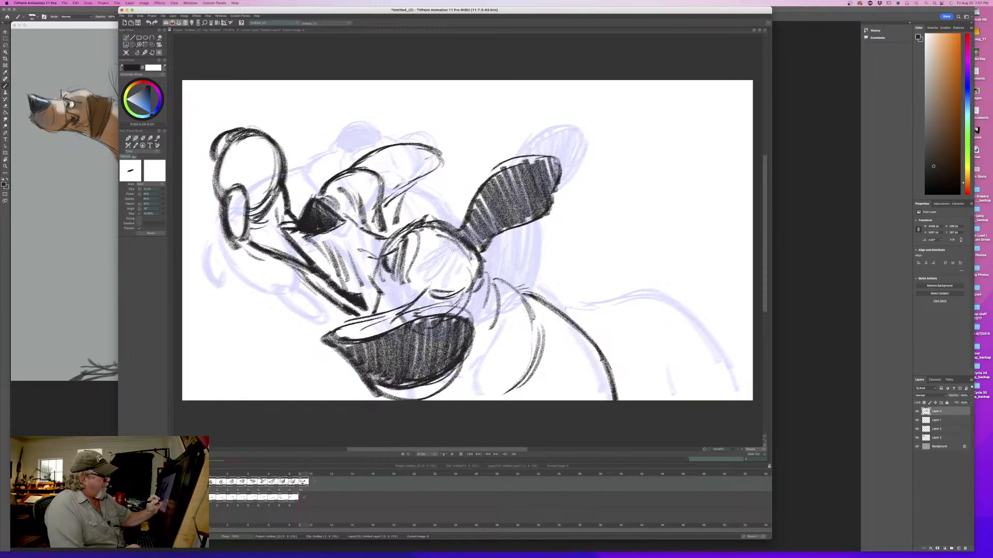
- On the ninth drawing, erase the back and rump contour and redraw it lower and cleaner, with a curved haunch line
{"action": "left_click_drag", "start_coordinate": [308, 474], "coordinate": [295, 475]}
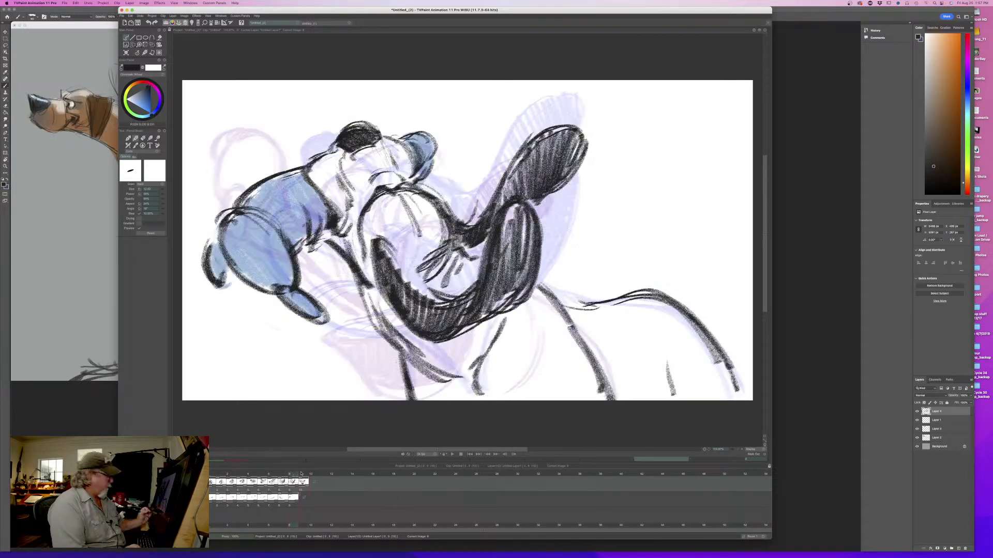
{"action": "mouse_move", "coordinate": [738, 390]}
{"action": "left_mouse_down"}
{"action": "mouse_move", "coordinate": [655, 297]}
{"action": "mouse_move", "coordinate": [613, 283]}
{"action": "mouse_move", "coordinate": [603, 303]}
{"action": "mouse_move", "coordinate": [576, 316]}
{"action": "mouse_move", "coordinate": [556, 308]}
{"action": "left_mouse_up"}
{"action": "left_click", "coordinate": [303, 475]}
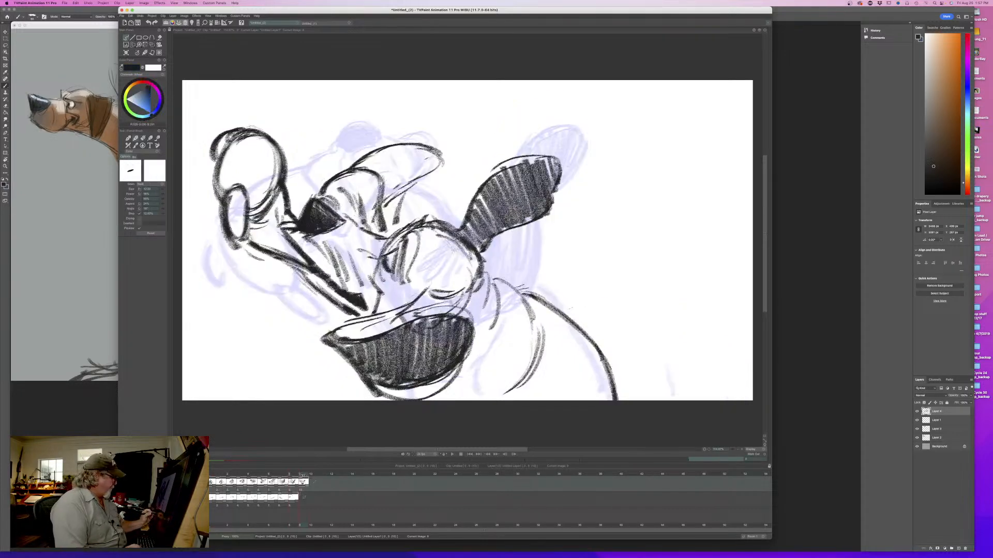
{"action": "left_click", "coordinate": [294, 475]}
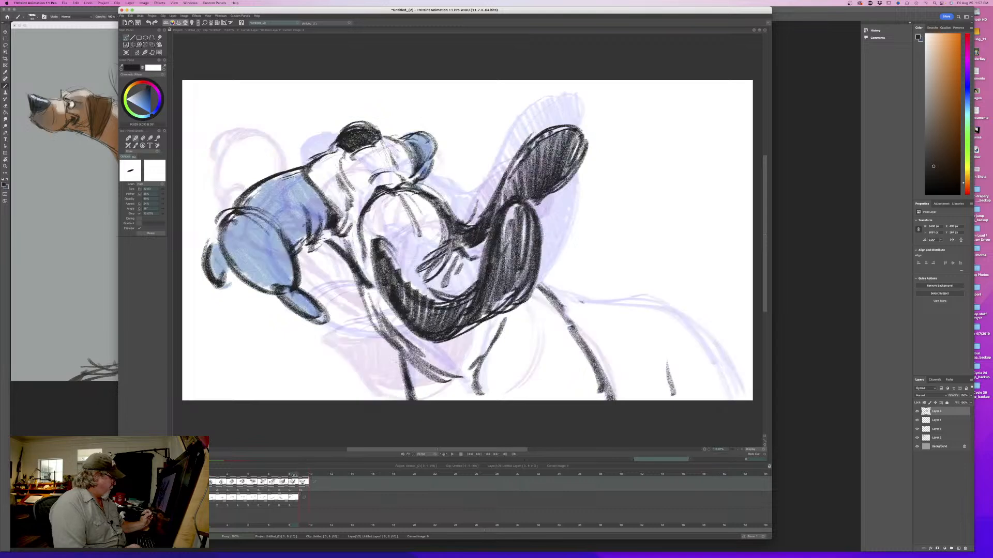
{"action": "mouse_move", "coordinate": [563, 306]}
{"action": "left_mouse_down"}
{"action": "mouse_move", "coordinate": [646, 309]}
{"action": "mouse_move", "coordinate": [732, 388]}
{"action": "left_mouse_up"}
{"action": "left_click_drag", "start_coordinate": [716, 352], "coordinate": [744, 401]}
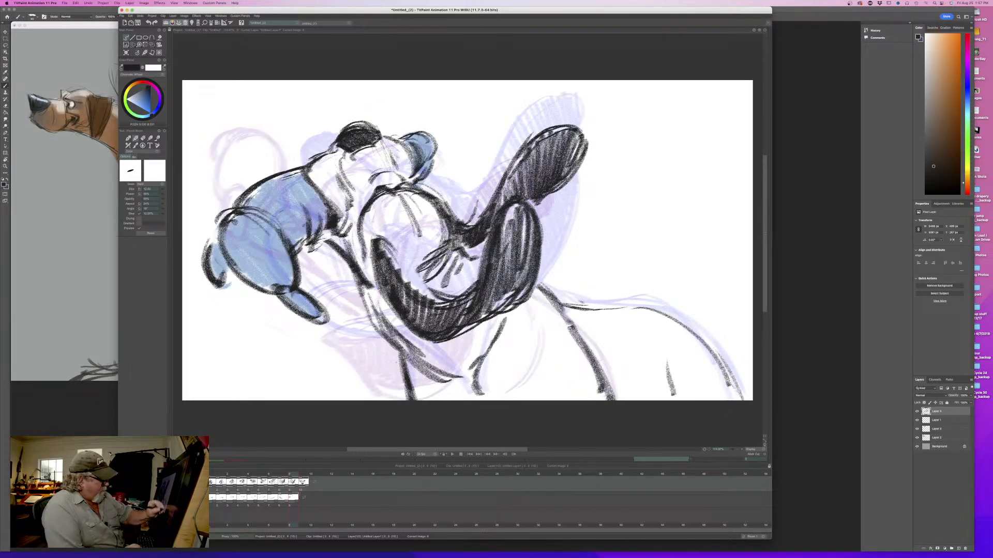
{"action": "mouse_move", "coordinate": [635, 310]}
{"action": "left_mouse_down"}
{"action": "mouse_move", "coordinate": [737, 385]}
{"action": "mouse_move", "coordinate": [690, 333]}
{"action": "left_mouse_up"}
{"action": "left_click_drag", "start_coordinate": [702, 347], "coordinate": [716, 367]}
{"action": "left_click_drag", "start_coordinate": [639, 321], "coordinate": [664, 350]}
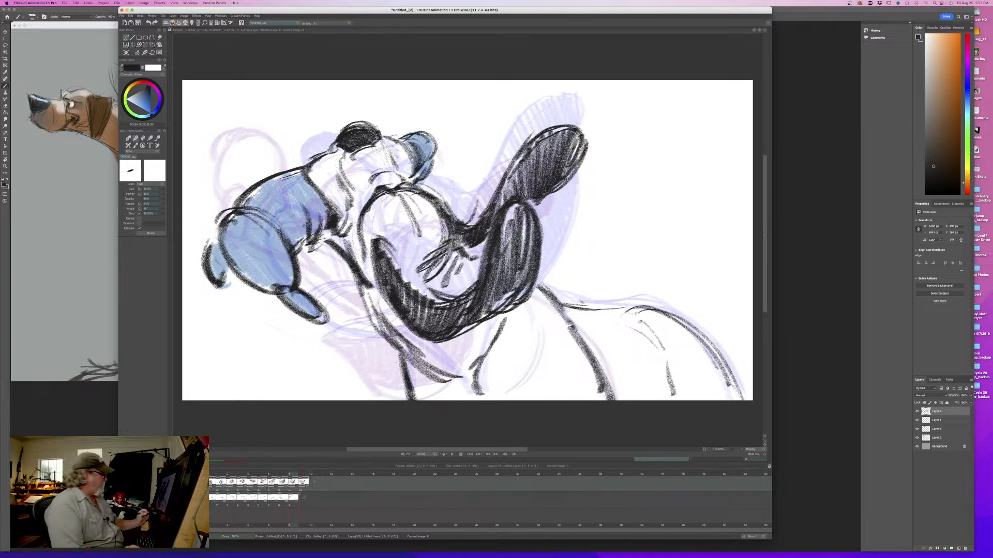
- On the tenth drawing, draw the matching back, rump and hind leg lines, and flip against the ninth drawing
{"action": "left_click", "coordinate": [303, 470]}
{"action": "mouse_move", "coordinate": [566, 317]}
{"action": "left_mouse_down"}
{"action": "mouse_move", "coordinate": [612, 312]}
{"action": "mouse_move", "coordinate": [730, 375]}
{"action": "mouse_move", "coordinate": [741, 397]}
{"action": "left_mouse_up"}
{"action": "left_click_drag", "start_coordinate": [701, 341], "coordinate": [740, 401]}
{"action": "mouse_move", "coordinate": [716, 360]}
{"action": "left_mouse_down"}
{"action": "mouse_move", "coordinate": [636, 315]}
{"action": "mouse_move", "coordinate": [564, 313]}
{"action": "mouse_move", "coordinate": [629, 316]}
{"action": "left_mouse_up"}
{"action": "left_click_drag", "start_coordinate": [662, 362], "coordinate": [673, 396]}
{"action": "key", "text": "Left"}
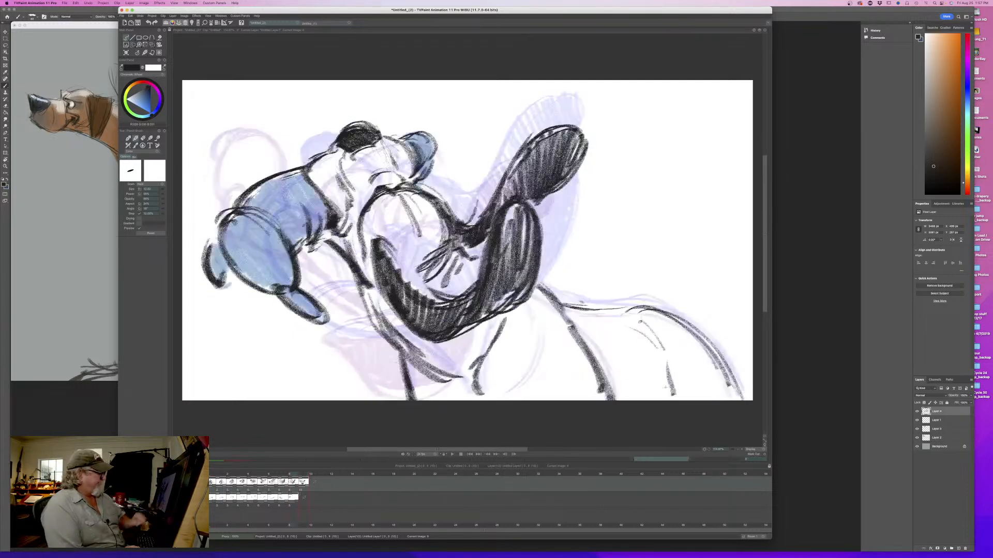
- Add a long curved chest line and a short fold above the drooping ear on the tenth drawing, flipping against the ninth
{"action": "key", "text": "Right"}
{"action": "key", "text": "Left"}
{"action": "key", "text": "Right"}
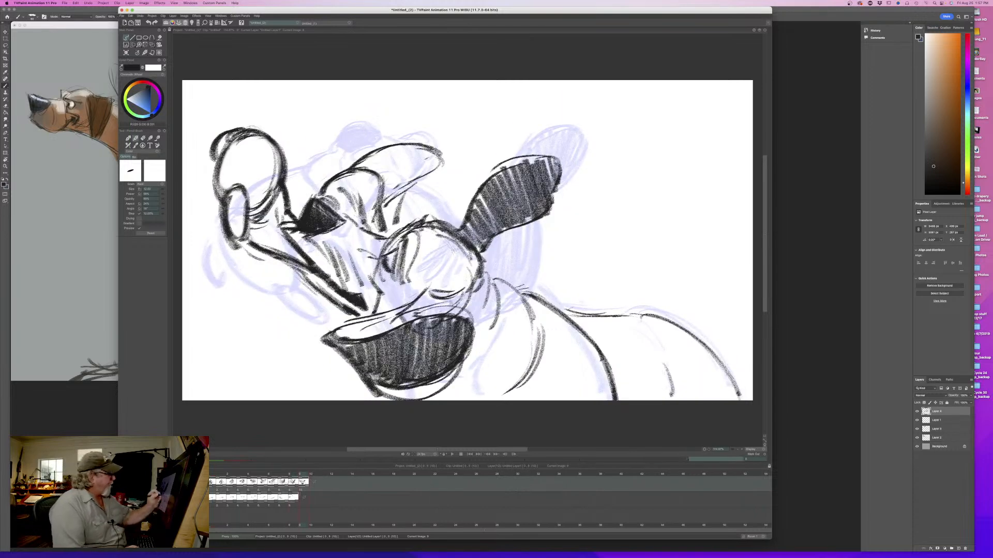
{"action": "mouse_move", "coordinate": [478, 270]}
{"action": "left_mouse_down"}
{"action": "mouse_move", "coordinate": [499, 318]}
{"action": "mouse_move", "coordinate": [520, 302]}
{"action": "mouse_move", "coordinate": [540, 387]}
{"action": "left_mouse_up"}
{"action": "key", "text": "Left"}
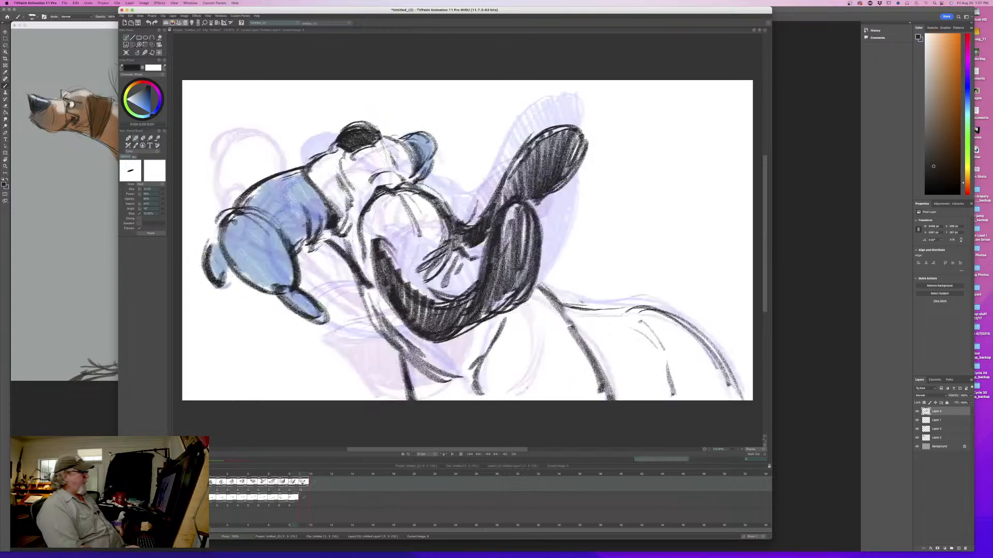
{"action": "key", "text": "Right"}
{"action": "left_click_drag", "start_coordinate": [427, 297], "coordinate": [395, 324]}
{"action": "key", "text": "Left"}
{"action": "key", "text": "Right"}
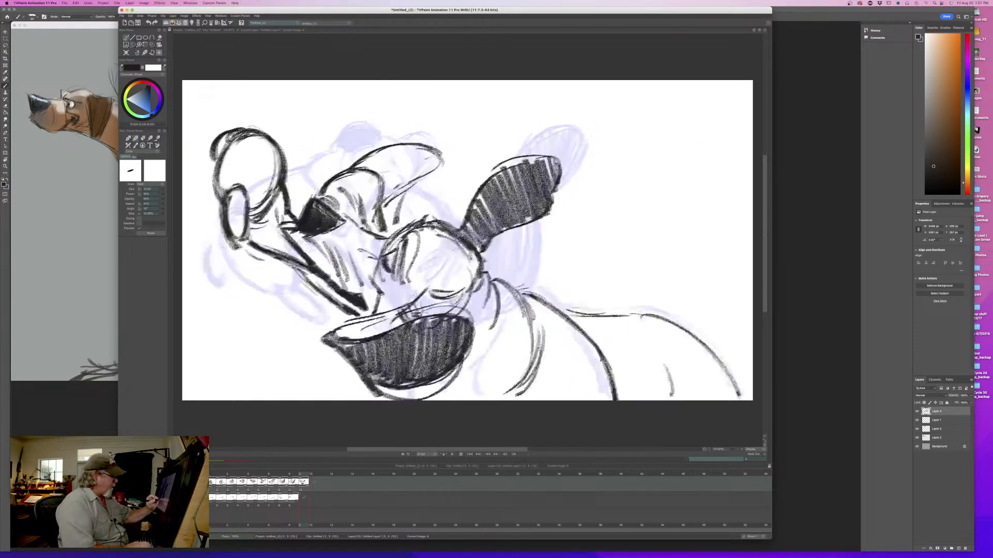
- Shade the drooping ear's remaining upper band dark with a larger brush, and return the brush to a smaller size
{"action": "left_click_drag", "start_coordinate": [164, 191], "coordinate": [176, 191]}
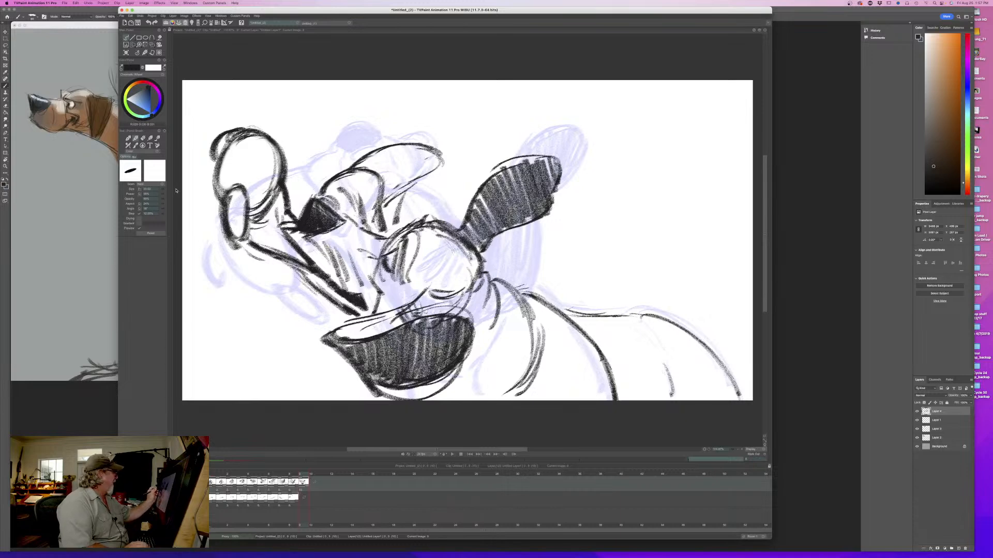
{"action": "mouse_move", "coordinate": [403, 311]}
{"action": "left_mouse_down"}
{"action": "mouse_move", "coordinate": [395, 325]}
{"action": "mouse_move", "coordinate": [341, 335]}
{"action": "mouse_move", "coordinate": [380, 380]}
{"action": "mouse_move", "coordinate": [446, 359]}
{"action": "mouse_move", "coordinate": [391, 385]}
{"action": "left_mouse_up"}
{"action": "left_click_drag", "start_coordinate": [162, 191], "coordinate": [154, 191]}
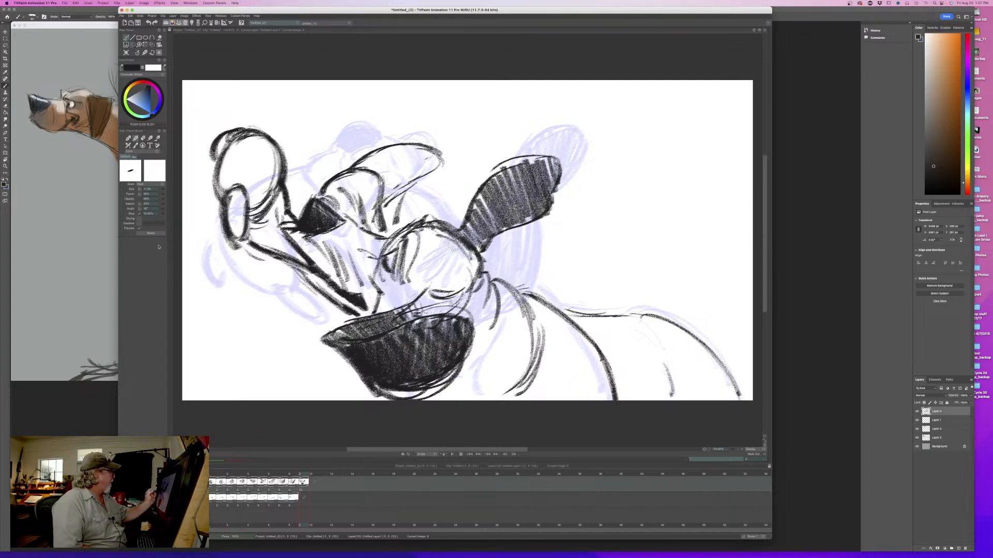
- Switch to the colour layer, sample the ninth drawing's light blue jowl colour, and return to the tenth frame
{"action": "left_click", "coordinate": [179, 499]}
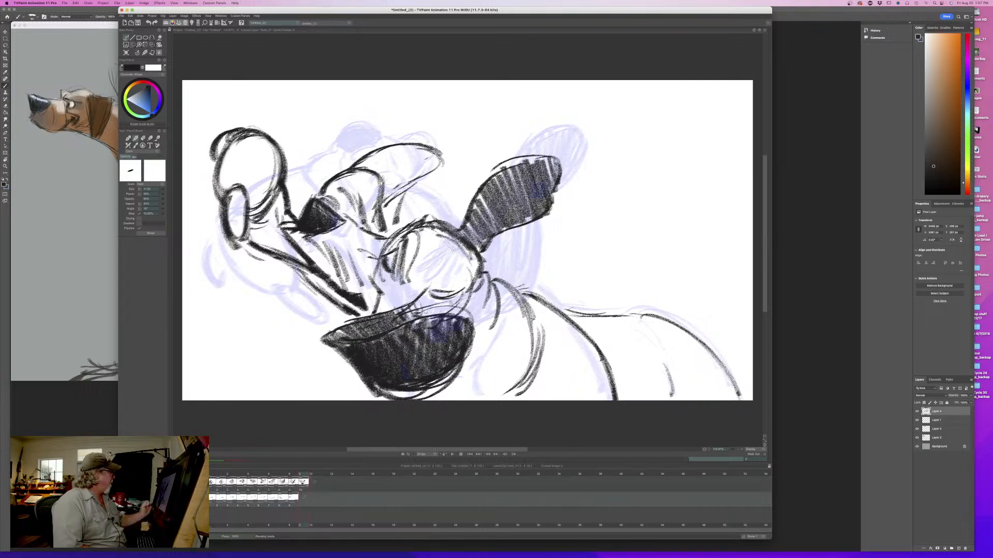
{"action": "left_click_drag", "start_coordinate": [302, 475], "coordinate": [294, 472]}
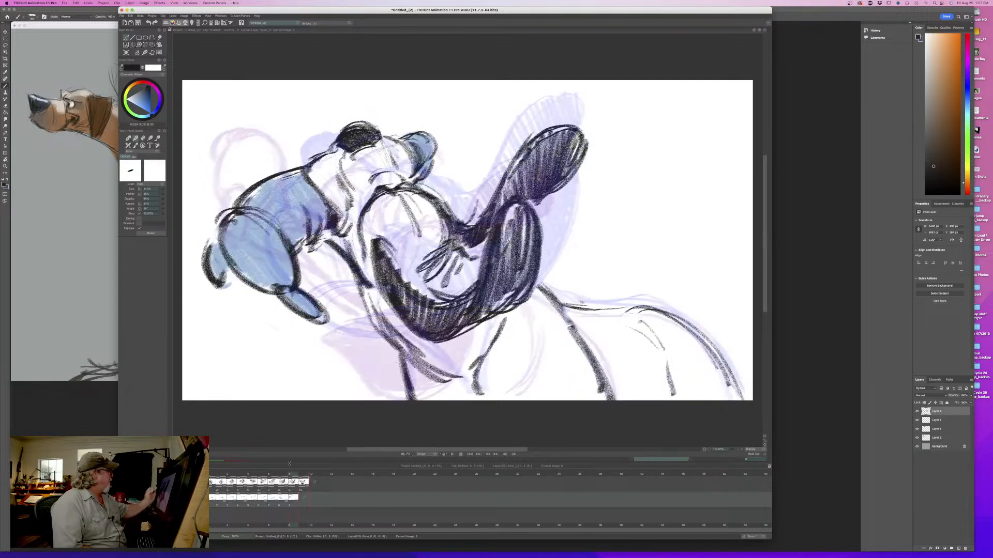
{"action": "left_click", "coordinate": [258, 250], "text": "ctrl"}
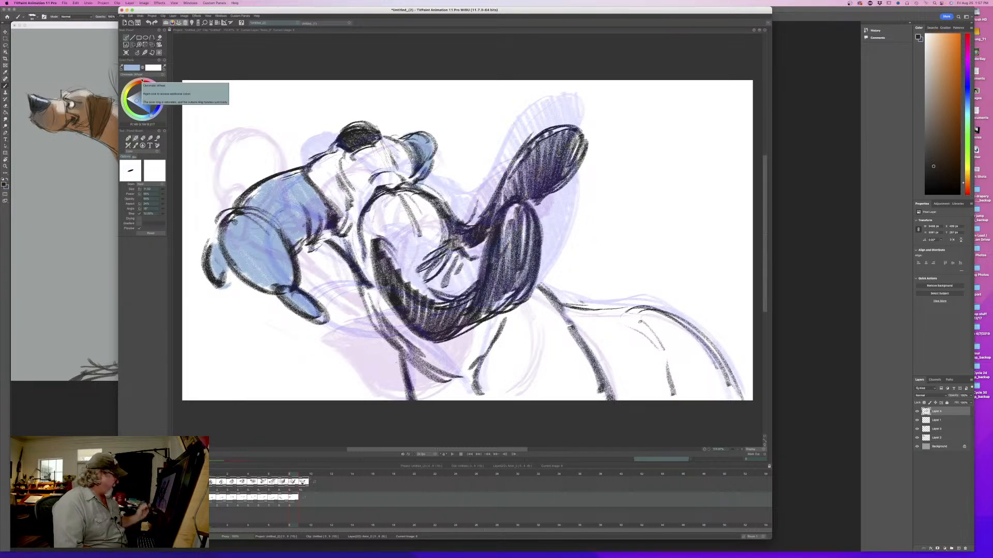
{"action": "left_click_drag", "start_coordinate": [290, 475], "coordinate": [299, 474]}
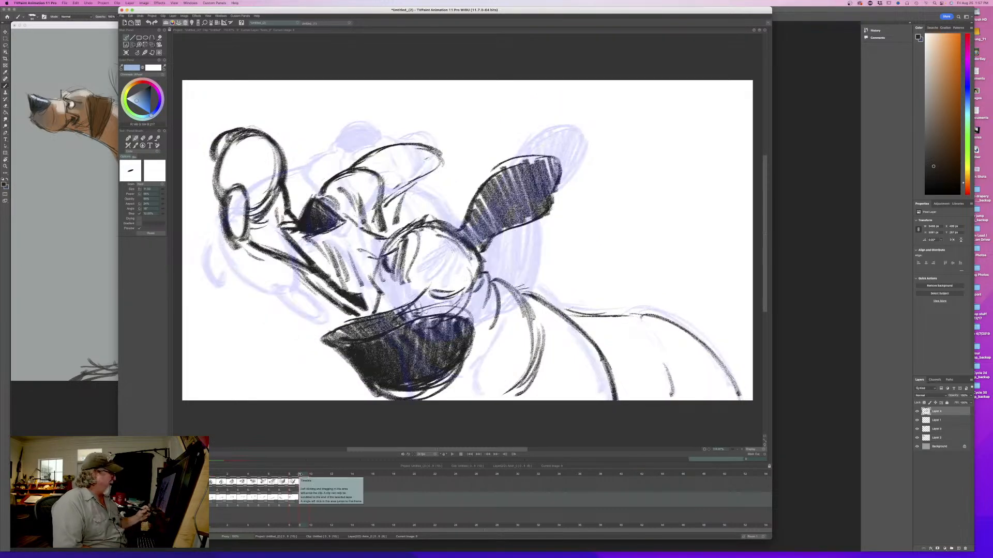
{"action": "key", "text": "shift+i"}
{"action": "key", "text": "shift+i"}
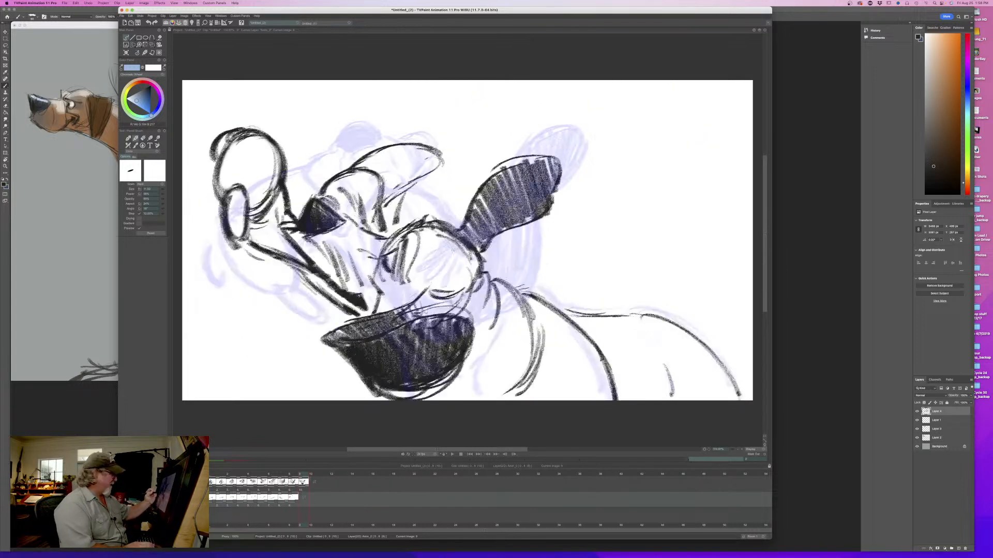
- Enlarge the brush, fill the tenth drawing's jowls with light blue, and add curved motion lines around them
{"action": "left_click_drag", "start_coordinate": [161, 191], "coordinate": [175, 190]}
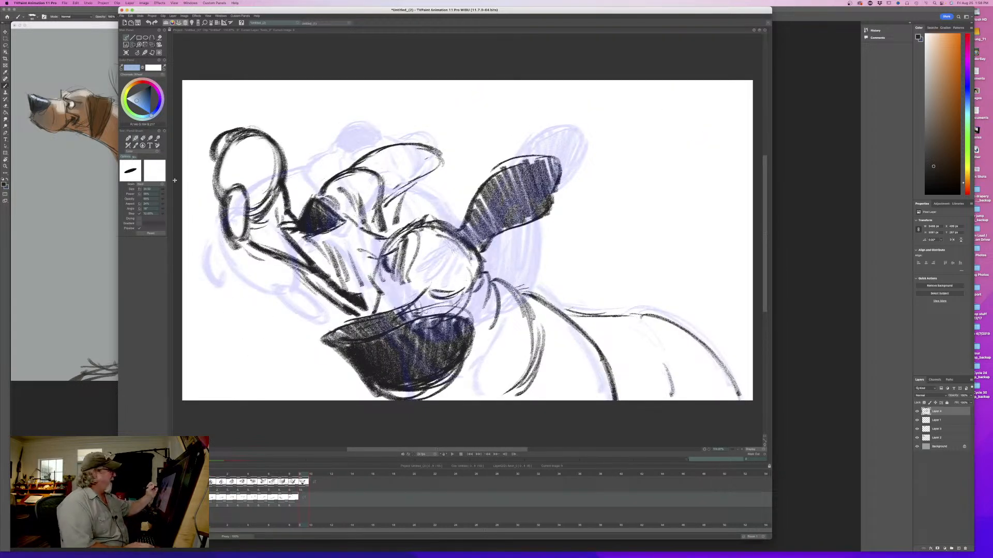
{"action": "mouse_move", "coordinate": [438, 153]}
{"action": "left_mouse_down"}
{"action": "mouse_move", "coordinate": [412, 172]}
{"action": "mouse_move", "coordinate": [394, 150]}
{"action": "mouse_move", "coordinate": [380, 201]}
{"action": "mouse_move", "coordinate": [356, 164]}
{"action": "left_mouse_up"}
{"action": "mouse_move", "coordinate": [276, 141]}
{"action": "left_mouse_down"}
{"action": "mouse_move", "coordinate": [261, 173]}
{"action": "mouse_move", "coordinate": [220, 207]}
{"action": "mouse_move", "coordinate": [227, 231]}
{"action": "mouse_move", "coordinate": [251, 220]}
{"action": "mouse_move", "coordinate": [271, 243]}
{"action": "mouse_move", "coordinate": [305, 253]}
{"action": "mouse_move", "coordinate": [275, 199]}
{"action": "mouse_move", "coordinate": [293, 217]}
{"action": "left_mouse_up"}
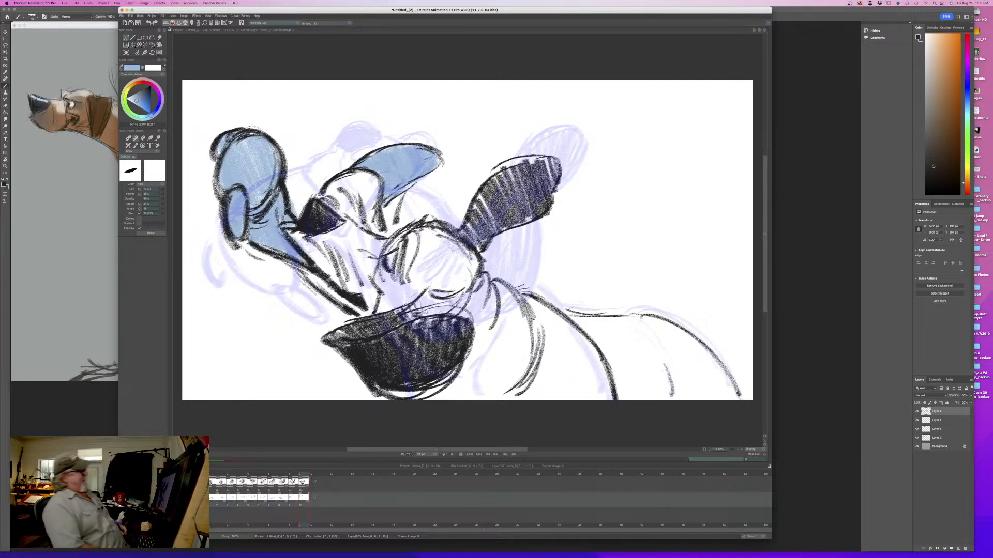
{"action": "mouse_move", "coordinate": [416, 135]}
{"action": "left_mouse_down"}
{"action": "mouse_move", "coordinate": [451, 164]}
{"action": "mouse_move", "coordinate": [443, 129]}
{"action": "left_mouse_up"}
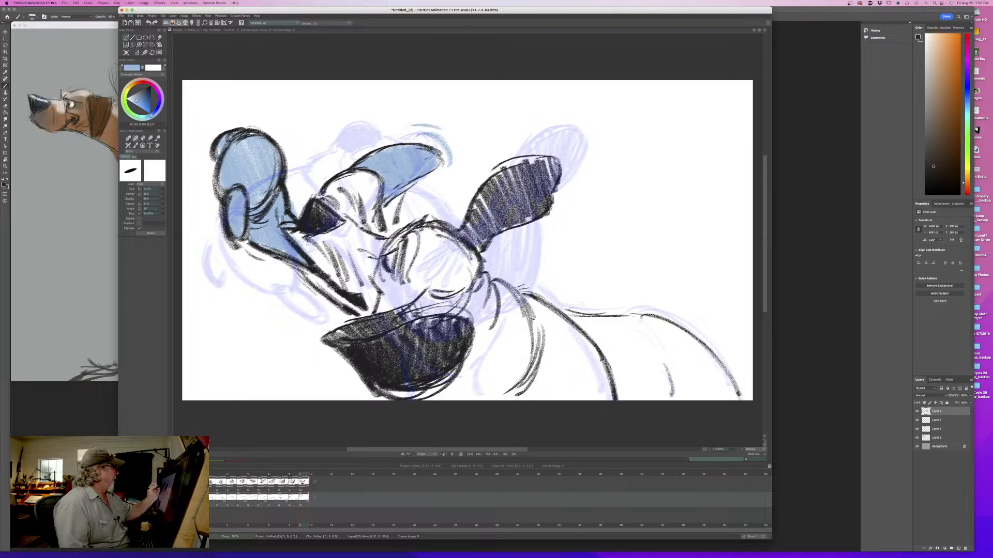
{"action": "mouse_move", "coordinate": [208, 180]}
{"action": "left_mouse_down"}
{"action": "mouse_move", "coordinate": [274, 292]}
{"action": "mouse_move", "coordinate": [289, 279]}
{"action": "mouse_move", "coordinate": [251, 265]}
{"action": "mouse_move", "coordinate": [287, 287]}
{"action": "left_mouse_up"}
- On the ninth drawing, add light blue motion lines beside the hanging jowl, flipping through the neighbouring drawings for comparison
{"action": "left_click_drag", "start_coordinate": [301, 475], "coordinate": [294, 475]}
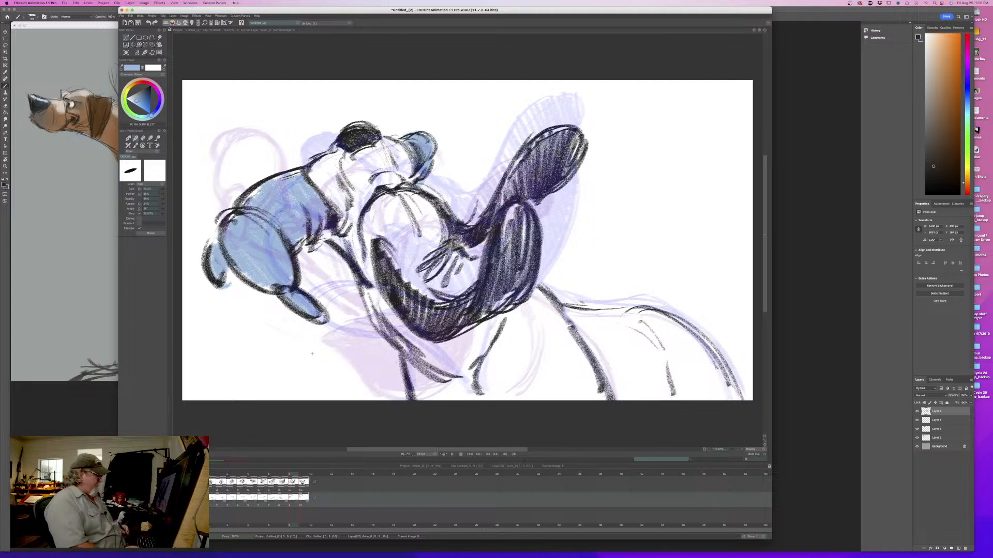
{"action": "key", "text": "Left"}
{"action": "key", "text": "Right"}
{"action": "key", "text": "Left"}
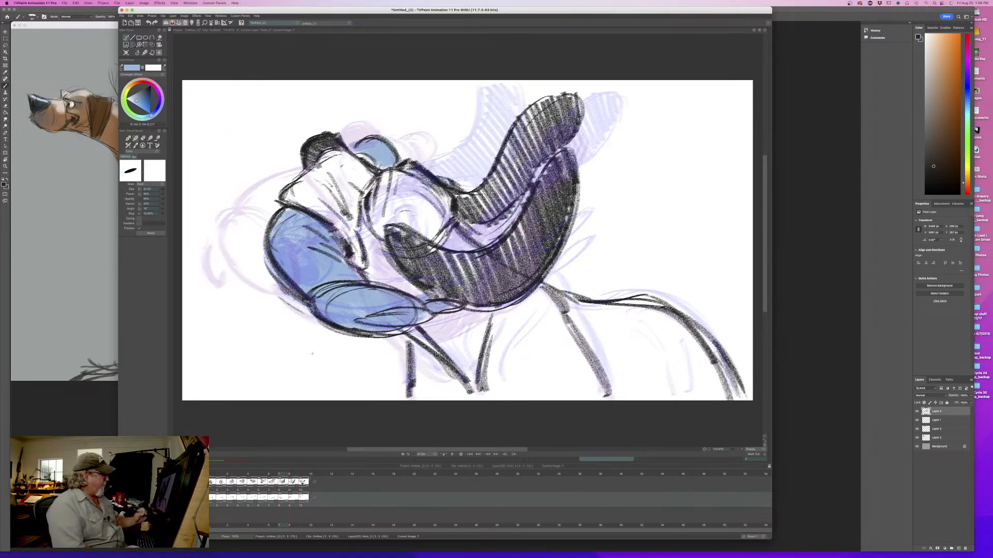
{"action": "key", "text": "Right"}
{"action": "left_click_drag", "start_coordinate": [311, 270], "coordinate": [342, 321]}
{"action": "left_click_drag", "start_coordinate": [346, 282], "coordinate": [360, 331]}
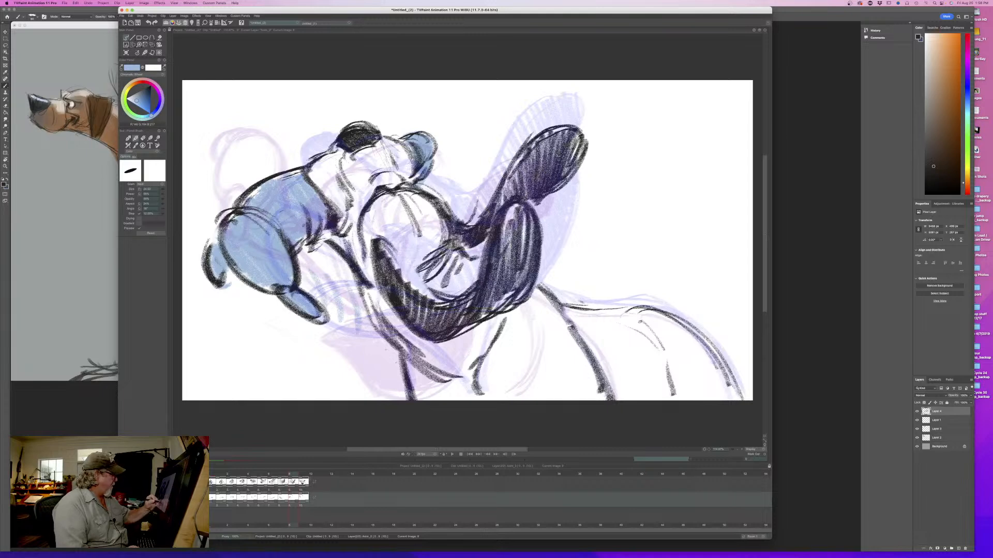
{"action": "key", "text": "Left"}
{"action": "key", "text": "Left"}
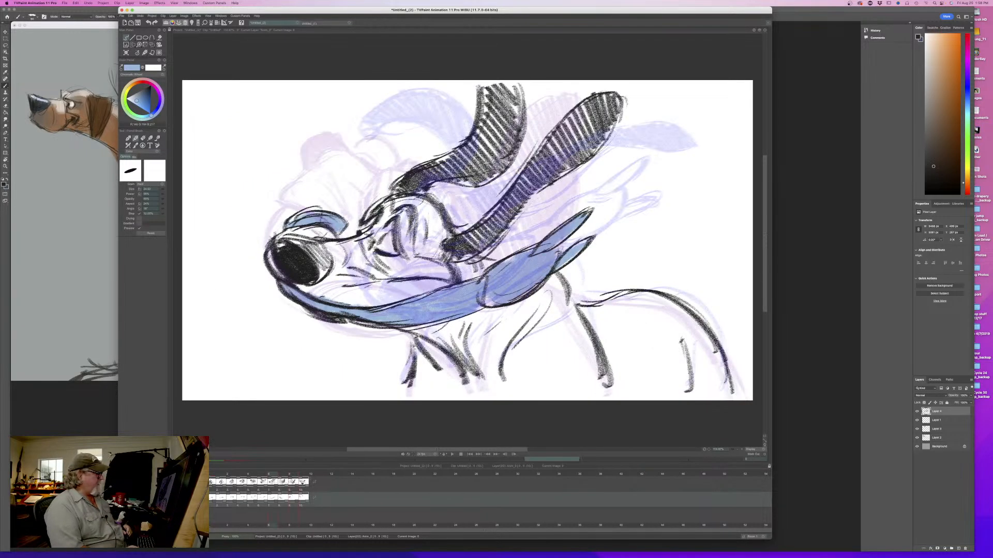
{"action": "key", "text": "Right"}
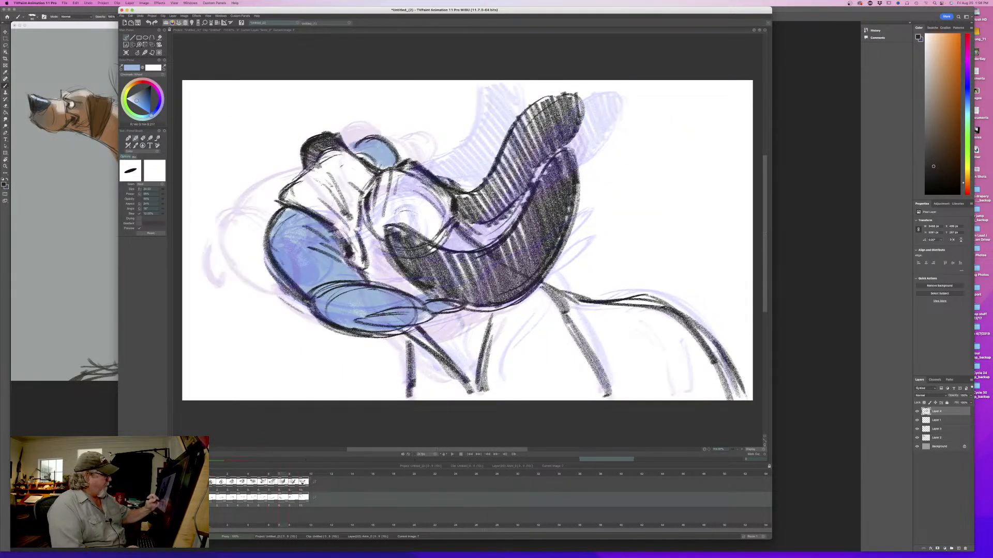
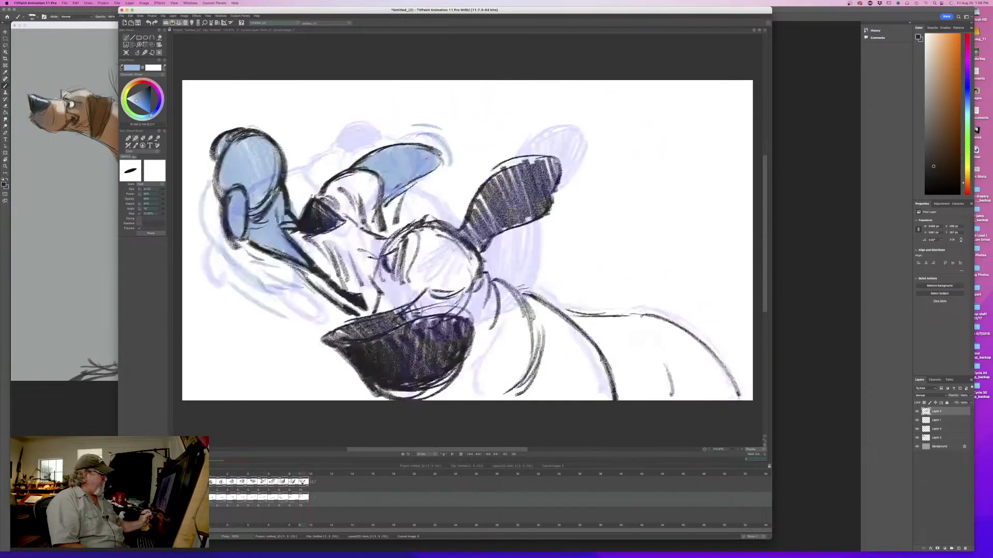
- Switch back to the near-black drawing colour and go to the empty eleventh frame on the line layer
{"action": "key", "text": "Right"}
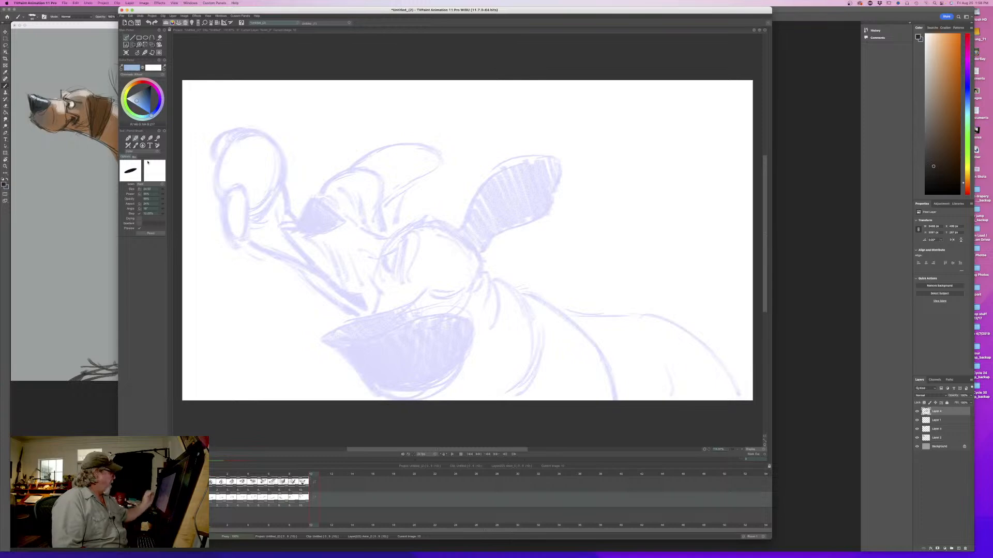
{"action": "key", "text": "Left"}
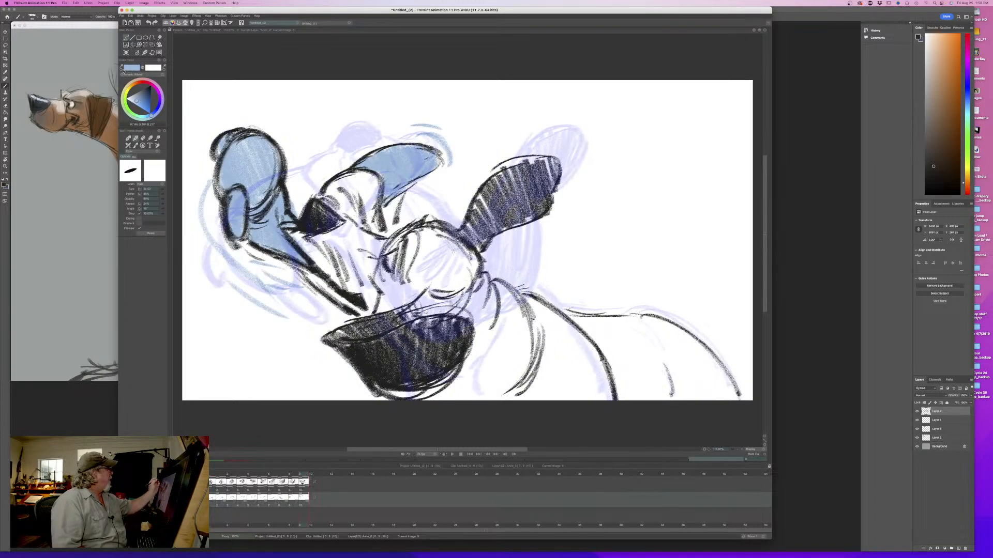
{"action": "left_click", "coordinate": [146, 88]}
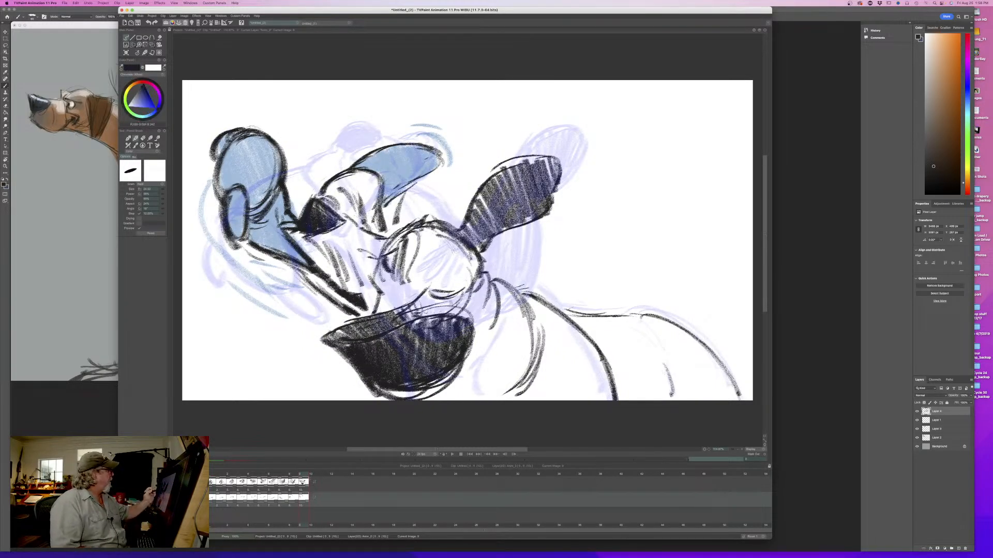
{"action": "mouse_move", "coordinate": [301, 476]}
{"action": "left_mouse_down"}
{"action": "mouse_move", "coordinate": [212, 474]}
{"action": "mouse_move", "coordinate": [310, 488]}
{"action": "mouse_move", "coordinate": [210, 475]}
{"action": "mouse_move", "coordinate": [303, 481]}
{"action": "mouse_move", "coordinate": [212, 482]}
{"action": "mouse_move", "coordinate": [312, 491]}
{"action": "left_mouse_up"}
{"action": "left_click", "coordinate": [181, 482]}
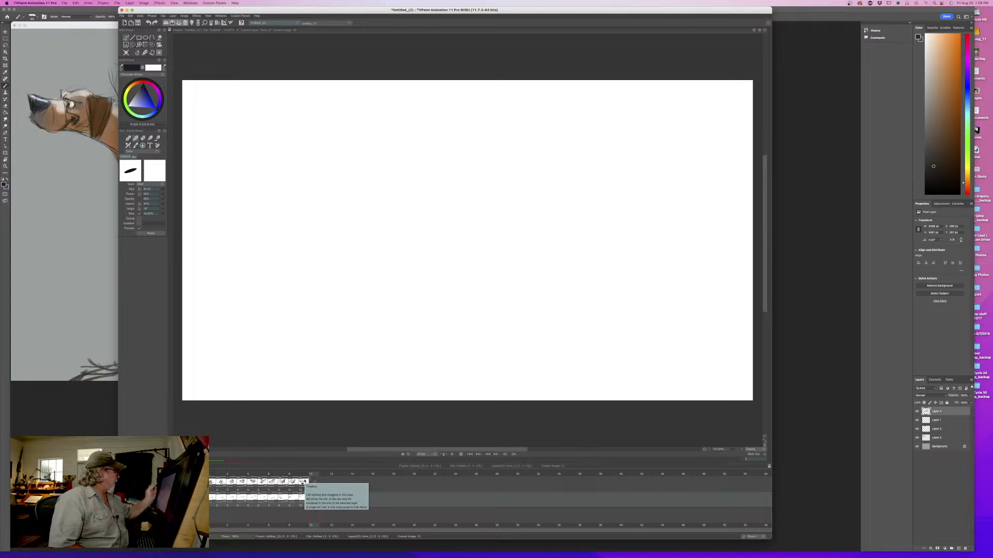
{"action": "left_click", "coordinate": [175, 498]}
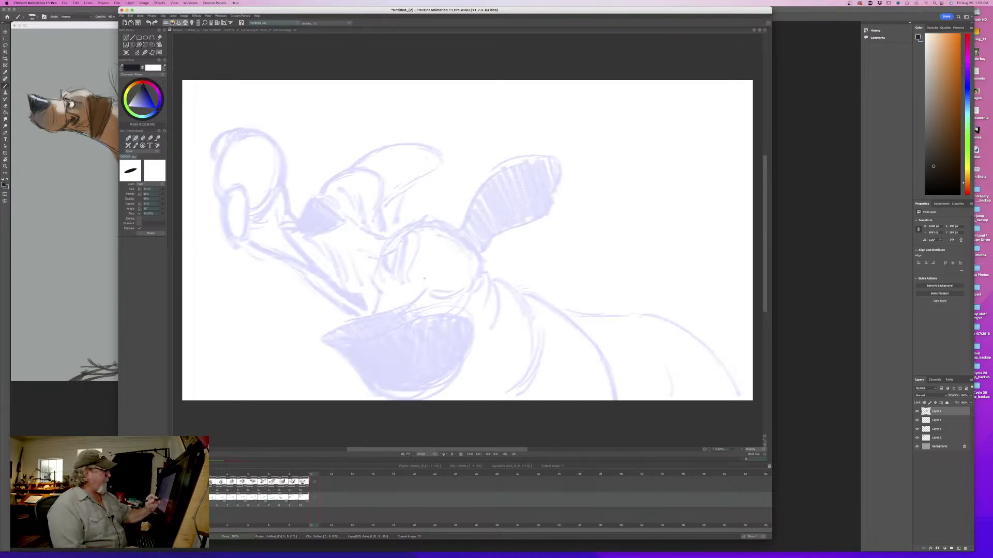
- Rough in a circle for the eleventh drawing's head, right of the previous muzzle, and flip against the tenth drawing to compare
{"action": "mouse_move", "coordinate": [524, 269]}
{"action": "left_mouse_down"}
{"action": "mouse_move", "coordinate": [497, 313]}
{"action": "mouse_move", "coordinate": [450, 311]}
{"action": "mouse_move", "coordinate": [512, 228]}
{"action": "mouse_move", "coordinate": [435, 258]}
{"action": "mouse_move", "coordinate": [448, 307]}
{"action": "left_mouse_up"}
{"action": "mouse_move", "coordinate": [525, 300]}
{"action": "left_mouse_down"}
{"action": "mouse_move", "coordinate": [517, 253]}
{"action": "mouse_move", "coordinate": [460, 230]}
{"action": "left_mouse_up"}
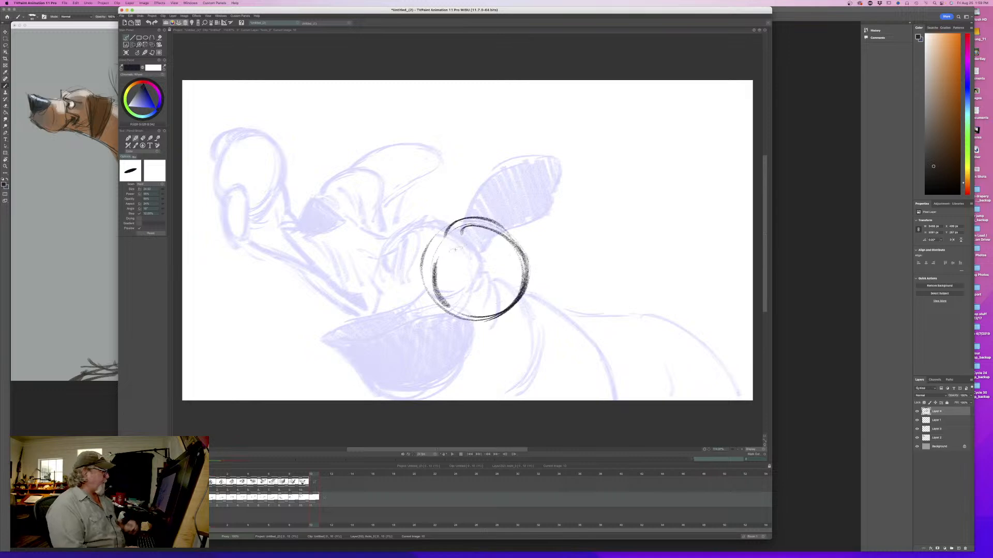
{"action": "key", "text": "Left"}
{"action": "key", "text": "Right"}
{"action": "key", "text": "Left"}
{"action": "key", "text": "Right"}
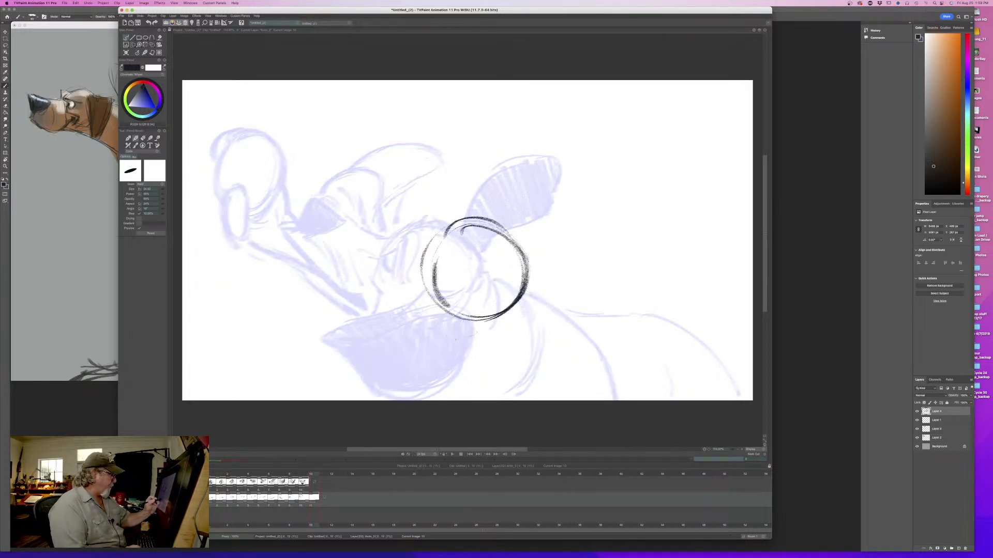
- Sketch the nose as a flat oval overlapping the head circle's lower edge, and compare it with the tenth drawing
{"action": "mouse_move", "coordinate": [419, 300]}
{"action": "left_mouse_down"}
{"action": "mouse_move", "coordinate": [405, 320]}
{"action": "mouse_move", "coordinate": [470, 301]}
{"action": "left_mouse_up"}
{"action": "left_click_drag", "start_coordinate": [401, 320], "coordinate": [454, 334]}
{"action": "mouse_move", "coordinate": [462, 300]}
{"action": "left_mouse_down"}
{"action": "mouse_move", "coordinate": [476, 316]}
{"action": "mouse_move", "coordinate": [465, 336]}
{"action": "mouse_move", "coordinate": [474, 311]}
{"action": "mouse_move", "coordinate": [409, 298]}
{"action": "mouse_move", "coordinate": [459, 311]}
{"action": "left_mouse_up"}
{"action": "left_click_drag", "start_coordinate": [397, 317], "coordinate": [418, 329]}
{"action": "left_click_drag", "start_coordinate": [395, 313], "coordinate": [439, 336]}
{"action": "key", "text": "Left"}
{"action": "key", "text": "Right"}
{"action": "key", "text": "Left"}
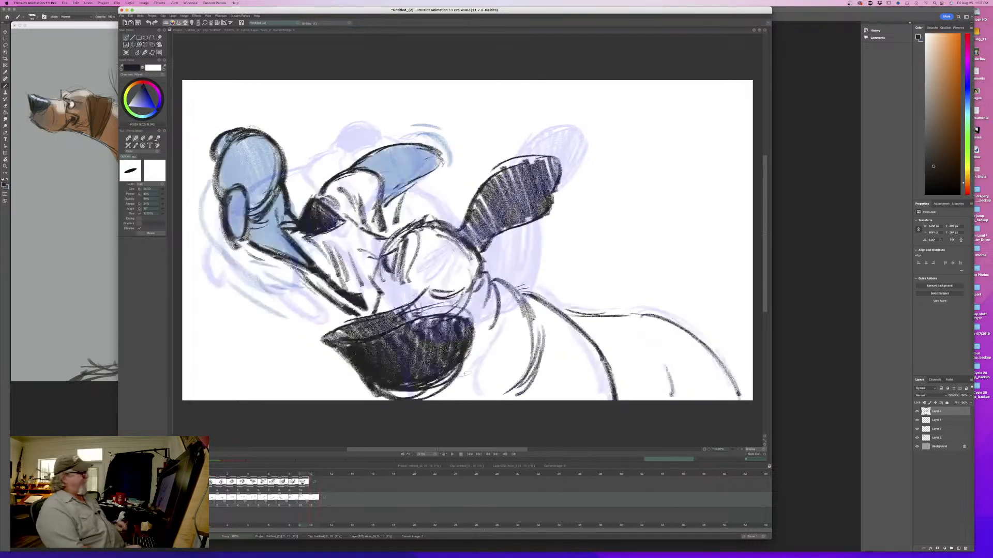
{"action": "key", "text": "Right"}
- Add small centre marks between the eyes, shade the nose oval solid black, and flip between the tenth and eleventh drawings
{"action": "mouse_move", "coordinate": [469, 278]}
{"action": "left_mouse_down"}
{"action": "mouse_move", "coordinate": [454, 274]}
{"action": "mouse_move", "coordinate": [461, 282]}
{"action": "left_mouse_up"}
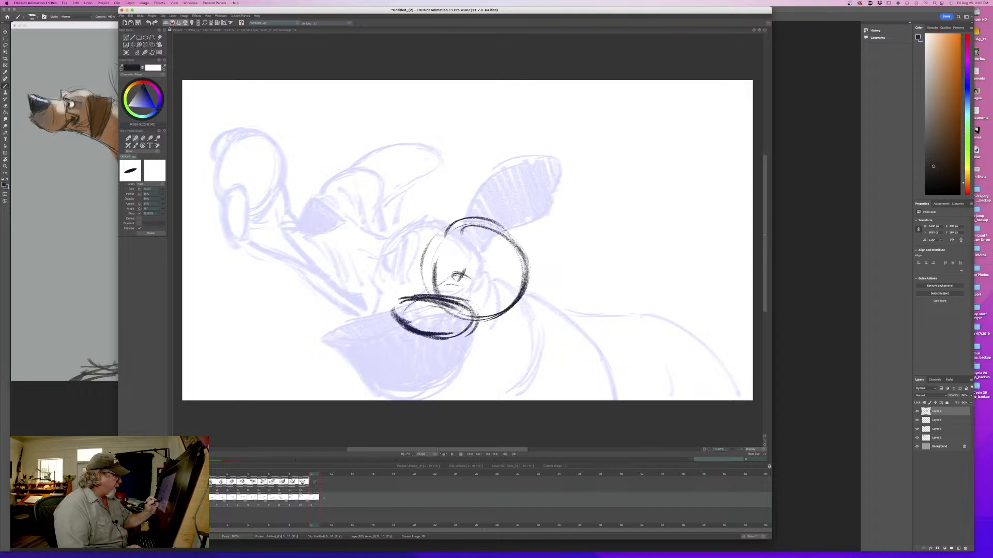
{"action": "mouse_move", "coordinate": [468, 318]}
{"action": "left_mouse_down"}
{"action": "mouse_move", "coordinate": [462, 333]}
{"action": "mouse_move", "coordinate": [450, 313]}
{"action": "mouse_move", "coordinate": [408, 302]}
{"action": "mouse_move", "coordinate": [465, 323]}
{"action": "mouse_move", "coordinate": [398, 321]}
{"action": "mouse_move", "coordinate": [450, 310]}
{"action": "left_mouse_up"}
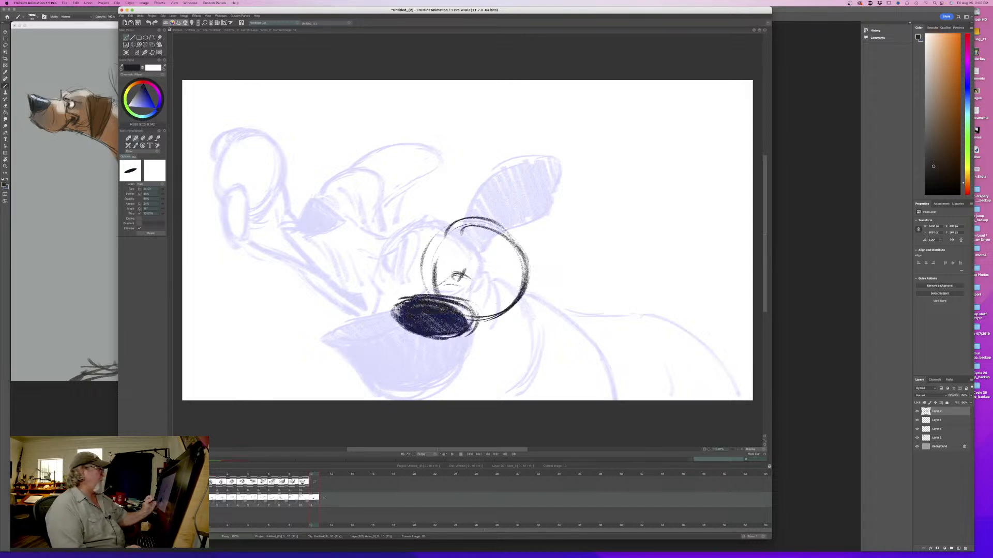
{"action": "key", "text": "Left"}
{"action": "key", "text": "Right"}
{"action": "key", "text": "Left"}
{"action": "key", "text": "Right"}
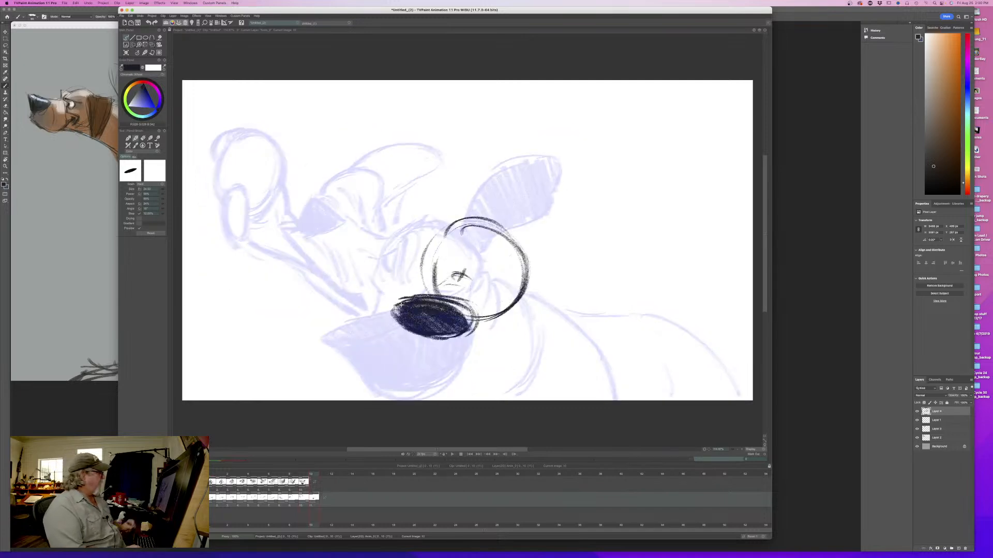
{"action": "key", "text": "Left"}
{"action": "key", "text": "Right"}
- Draw a light curved guide line below the muzzle, sketch the closed eyes and brows inside the head circle, and check against the tenth drawing
{"action": "left_click_drag", "start_coordinate": [313, 317], "coordinate": [391, 356]}
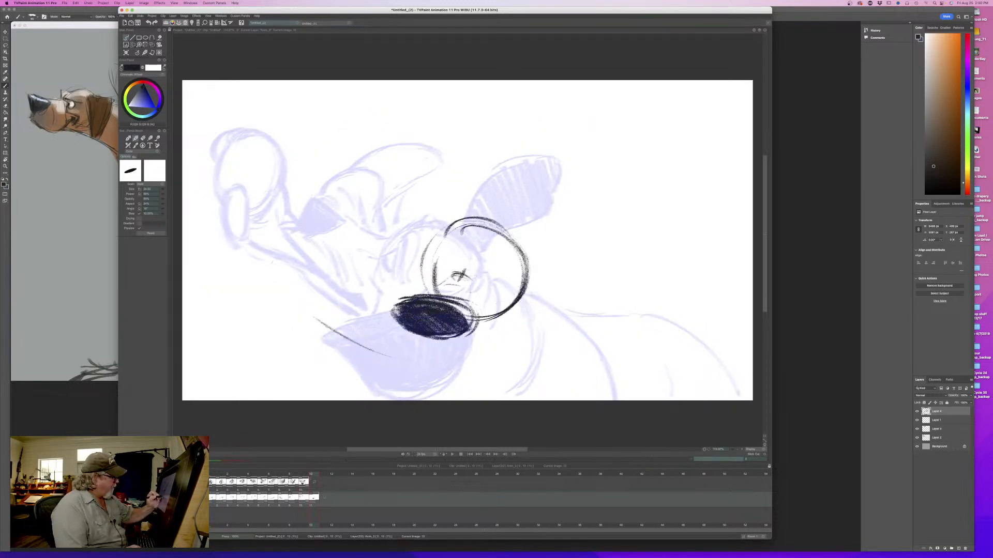
{"action": "mouse_move", "coordinate": [468, 275]}
{"action": "left_mouse_down"}
{"action": "mouse_move", "coordinate": [472, 291]}
{"action": "mouse_move", "coordinate": [496, 291]}
{"action": "left_mouse_up"}
{"action": "left_click_drag", "start_coordinate": [476, 287], "coordinate": [493, 288]}
{"action": "mouse_move", "coordinate": [437, 272]}
{"action": "left_mouse_down"}
{"action": "mouse_move", "coordinate": [485, 268]}
{"action": "mouse_move", "coordinate": [501, 287]}
{"action": "left_mouse_up"}
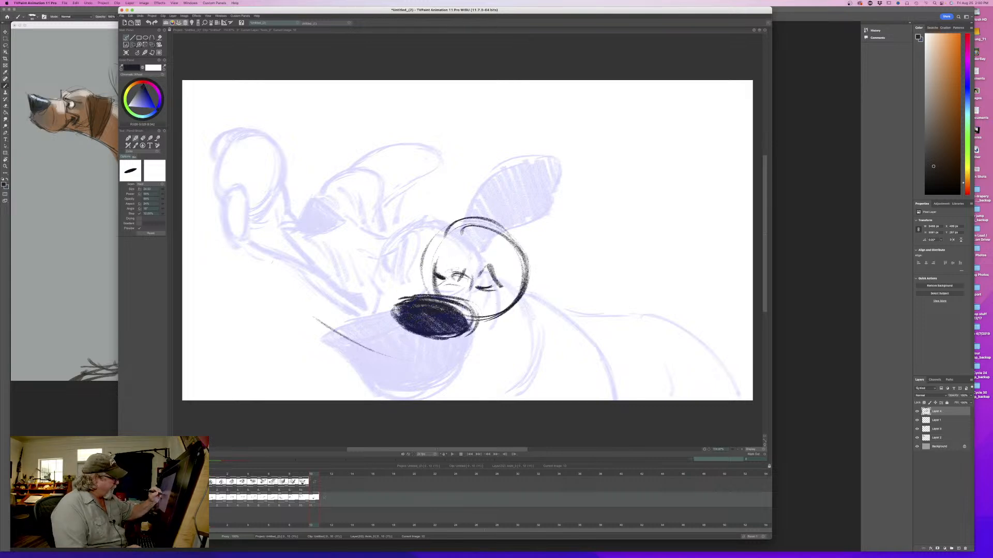
{"action": "mouse_move", "coordinate": [454, 257]}
{"action": "left_mouse_down"}
{"action": "mouse_move", "coordinate": [449, 272]}
{"action": "mouse_move", "coordinate": [435, 268]}
{"action": "left_mouse_up"}
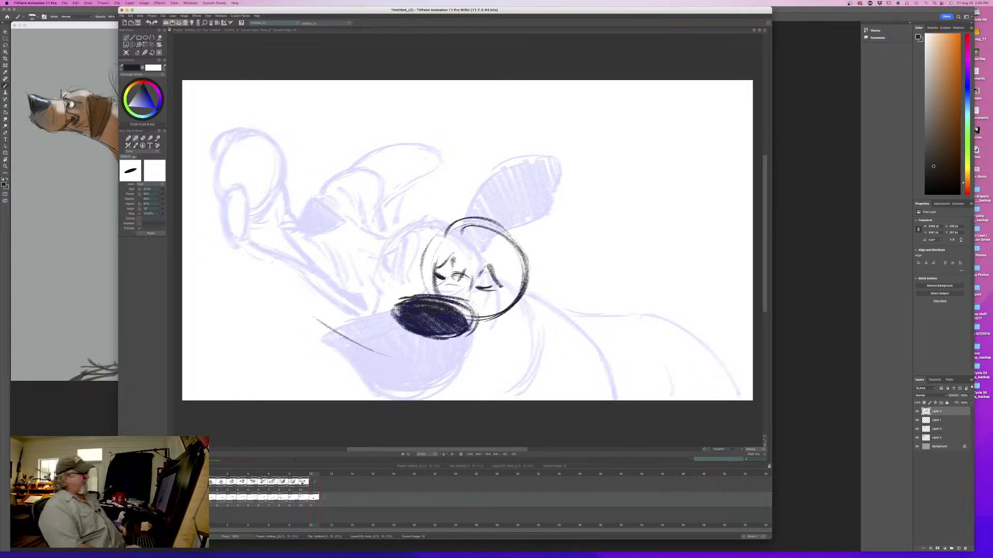
{"action": "key", "text": "Left"}
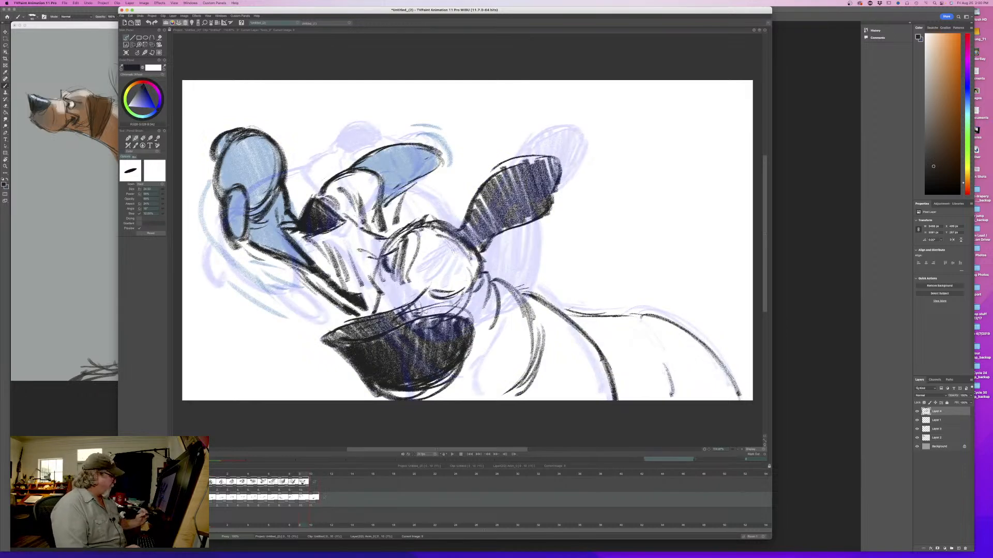
{"action": "left_click", "coordinate": [303, 475]}
{"action": "mouse_move", "coordinate": [305, 475]}
{"action": "left_mouse_down"}
{"action": "mouse_move", "coordinate": [212, 475]}
{"action": "mouse_move", "coordinate": [313, 485]}
{"action": "left_mouse_up"}
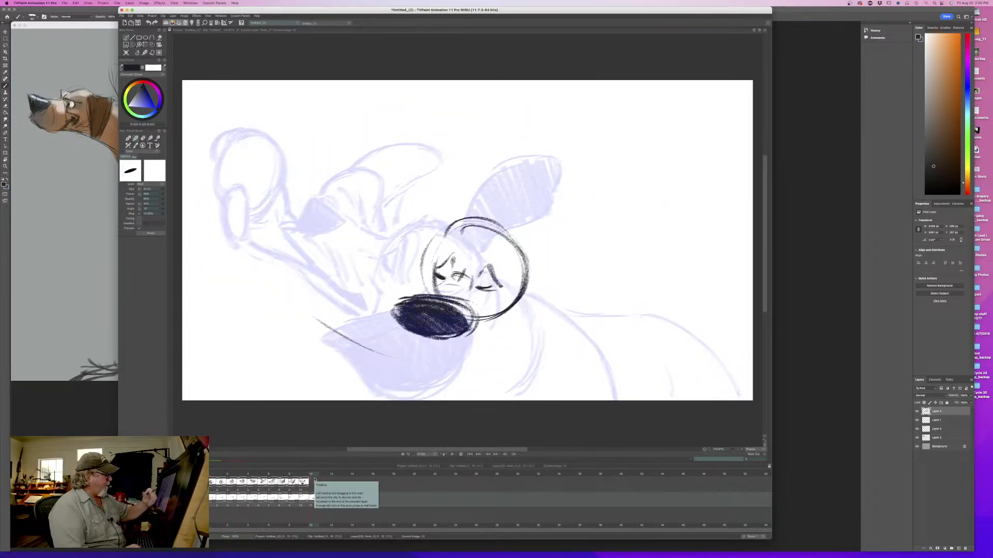
- Erase the small brows and redraw them taller and heavier above the closed eyes, flipping with the tenth drawing to check
{"action": "key", "text": "e"}
{"action": "mouse_move", "coordinate": [490, 266]}
{"action": "left_mouse_down"}
{"action": "mouse_move", "coordinate": [498, 286]}
{"action": "mouse_move", "coordinate": [474, 287]}
{"action": "mouse_move", "coordinate": [491, 283]}
{"action": "mouse_move", "coordinate": [480, 263]}
{"action": "mouse_move", "coordinate": [494, 283]}
{"action": "mouse_move", "coordinate": [480, 261]}
{"action": "mouse_move", "coordinate": [505, 279]}
{"action": "mouse_move", "coordinate": [478, 242]}
{"action": "mouse_move", "coordinate": [439, 261]}
{"action": "left_mouse_up"}
{"action": "key", "text": "e"}
{"action": "key", "text": "Left"}
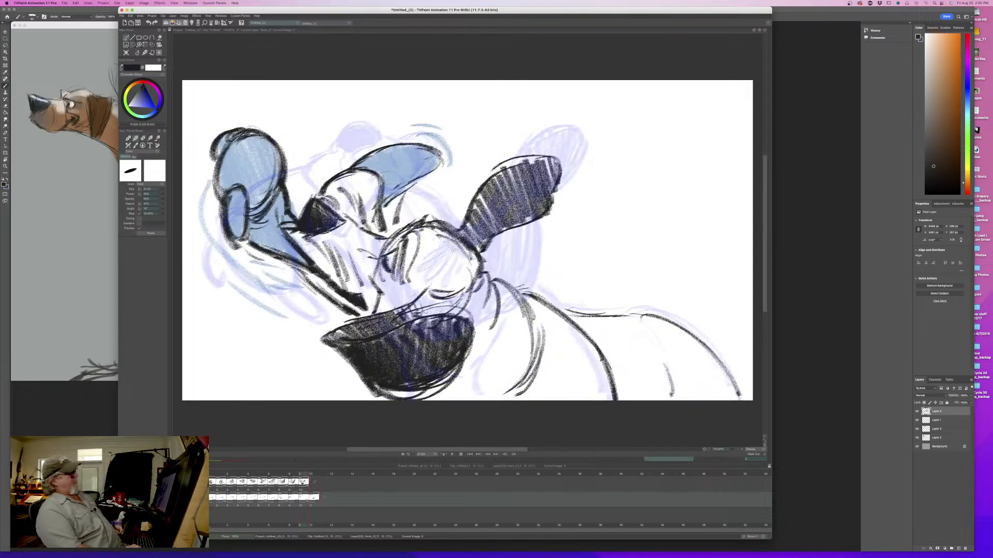
{"action": "key", "text": "Right"}
{"action": "key", "text": "Left"}
{"action": "key", "text": "Right"}
{"action": "key", "text": "Left"}
{"action": "key", "text": "Right"}
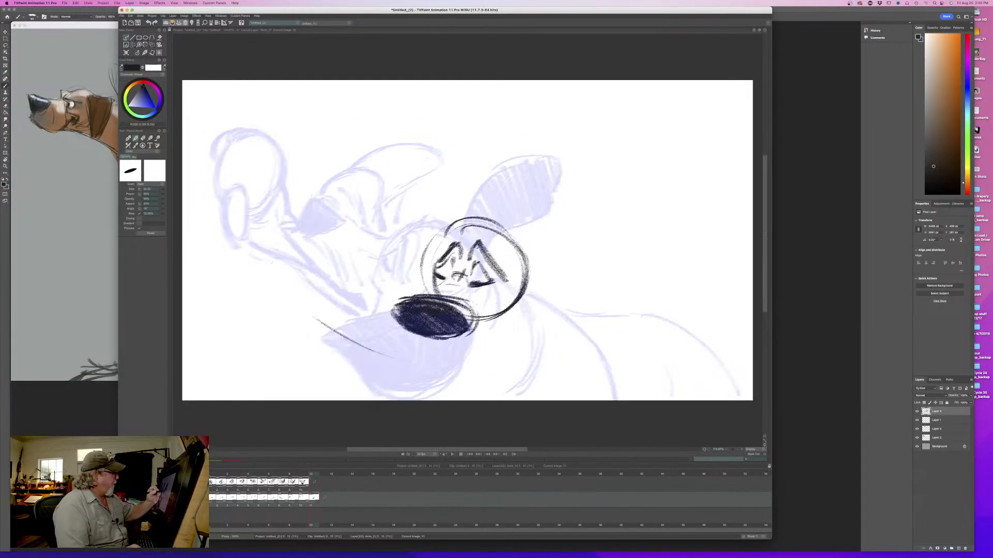
{"action": "key", "text": "Left"}
{"action": "key", "text": "Right"}
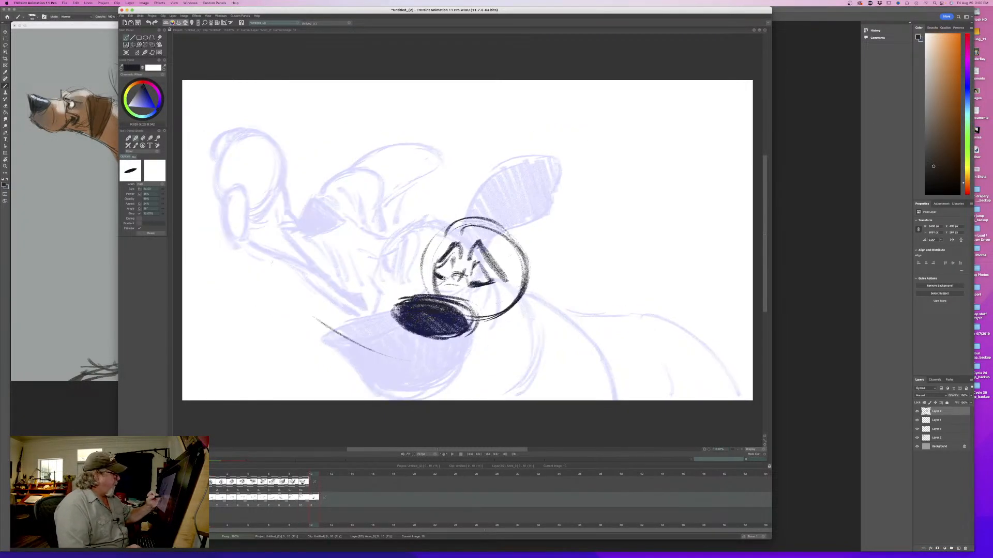
- Draw the muzzle's upper lines and the flung jowl's thick curved edges sweeping under the nose, and compare with the tenth drawing
{"action": "left_click_drag", "start_coordinate": [416, 287], "coordinate": [445, 279]}
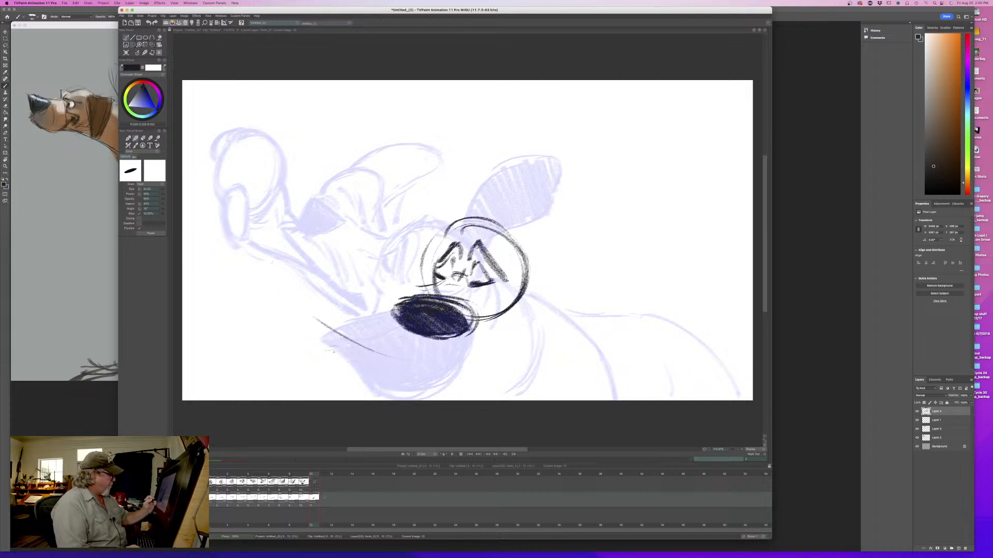
{"action": "left_click_drag", "start_coordinate": [386, 282], "coordinate": [408, 287]}
{"action": "mouse_move", "coordinate": [376, 284]}
{"action": "left_mouse_down"}
{"action": "mouse_move", "coordinate": [393, 283]}
{"action": "mouse_move", "coordinate": [387, 270]}
{"action": "mouse_move", "coordinate": [397, 284]}
{"action": "left_mouse_up"}
{"action": "left_click_drag", "start_coordinate": [338, 247], "coordinate": [398, 283]}
{"action": "mouse_move", "coordinate": [334, 274]}
{"action": "left_mouse_down"}
{"action": "mouse_move", "coordinate": [348, 294]}
{"action": "mouse_move", "coordinate": [398, 336]}
{"action": "left_mouse_up"}
{"action": "mouse_move", "coordinate": [347, 305]}
{"action": "left_mouse_down"}
{"action": "mouse_move", "coordinate": [419, 338]}
{"action": "mouse_move", "coordinate": [386, 325]}
{"action": "left_mouse_up"}
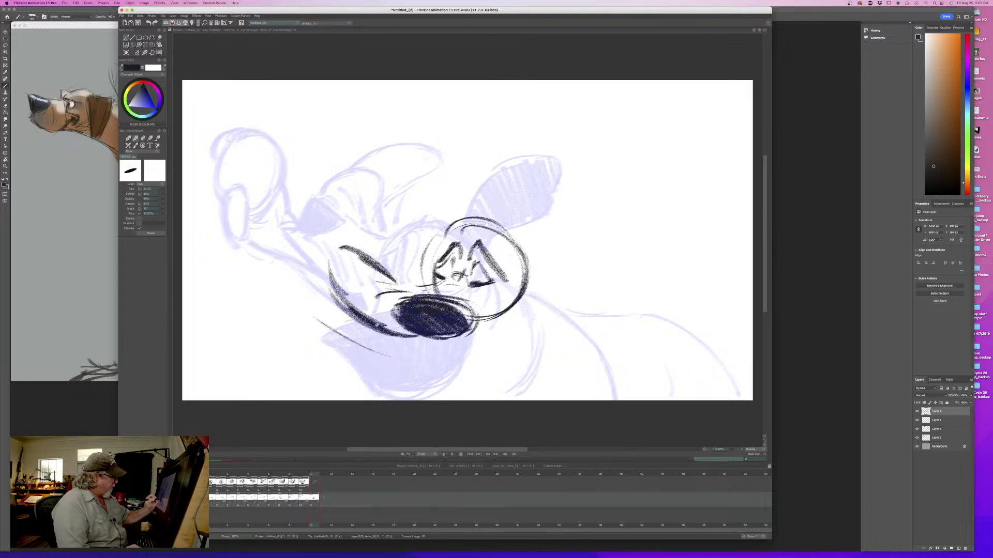
{"action": "mouse_move", "coordinate": [329, 268]}
{"action": "left_mouse_down"}
{"action": "mouse_move", "coordinate": [375, 329]}
{"action": "mouse_move", "coordinate": [402, 333]}
{"action": "mouse_move", "coordinate": [380, 325]}
{"action": "left_mouse_up"}
{"action": "left_click_drag", "start_coordinate": [389, 329], "coordinate": [437, 348]}
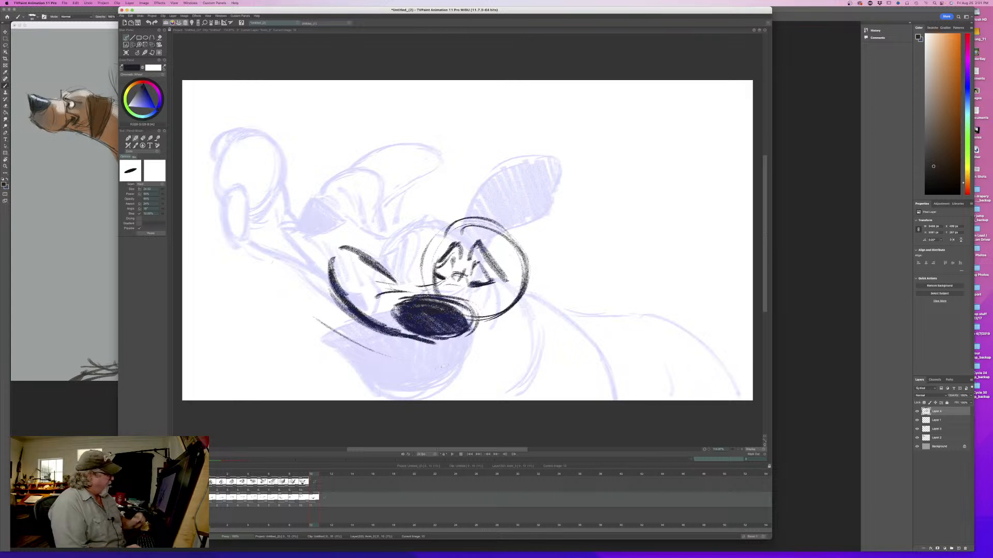
{"action": "key", "text": "Left"}
{"action": "key", "text": "Right"}
{"action": "key", "text": "Left"}
{"action": "key", "text": "Right"}
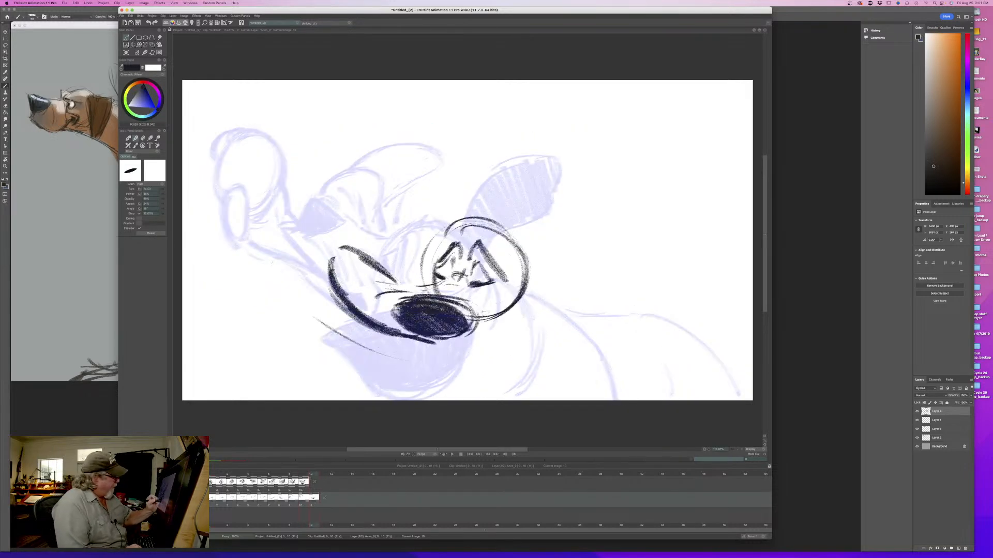
- Erase the head circle's lower arc and draw the far mouth corner with a lip line curving back under the nose
{"action": "mouse_move", "coordinate": [489, 311]}
{"action": "left_mouse_down"}
{"action": "mouse_move", "coordinate": [483, 331]}
{"action": "mouse_move", "coordinate": [506, 323]}
{"action": "left_mouse_up"}
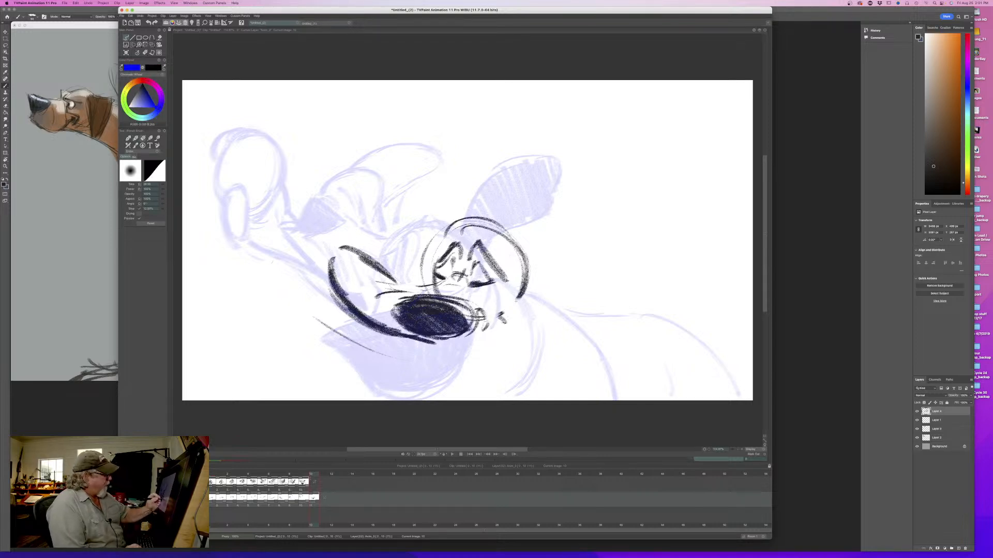
{"action": "key", "text": "Left"}
{"action": "key", "text": "Right"}
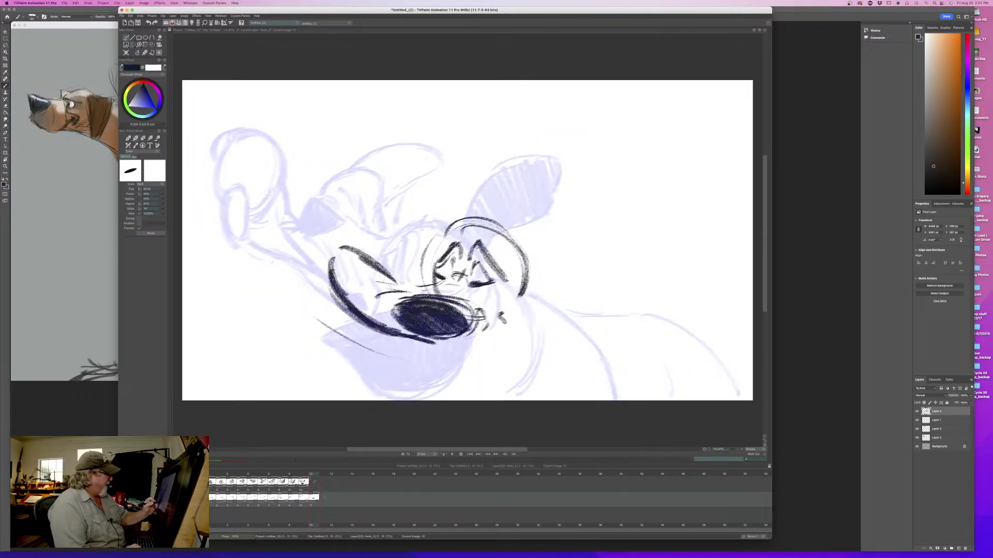
{"action": "mouse_move", "coordinate": [489, 314]}
{"action": "left_mouse_down"}
{"action": "mouse_move", "coordinate": [509, 333]}
{"action": "mouse_move", "coordinate": [420, 343]}
{"action": "left_mouse_up"}
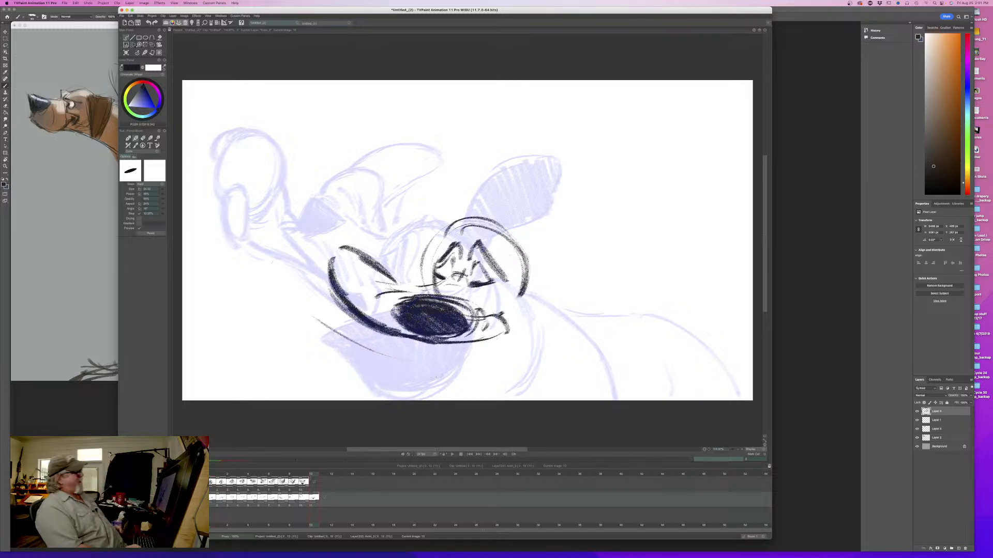
- Strengthen the closed eyes with short dark strokes along their lower edges
{"action": "left_click_drag", "start_coordinate": [471, 290], "coordinate": [493, 293]}
{"action": "left_click_drag", "start_coordinate": [427, 277], "coordinate": [441, 282]}
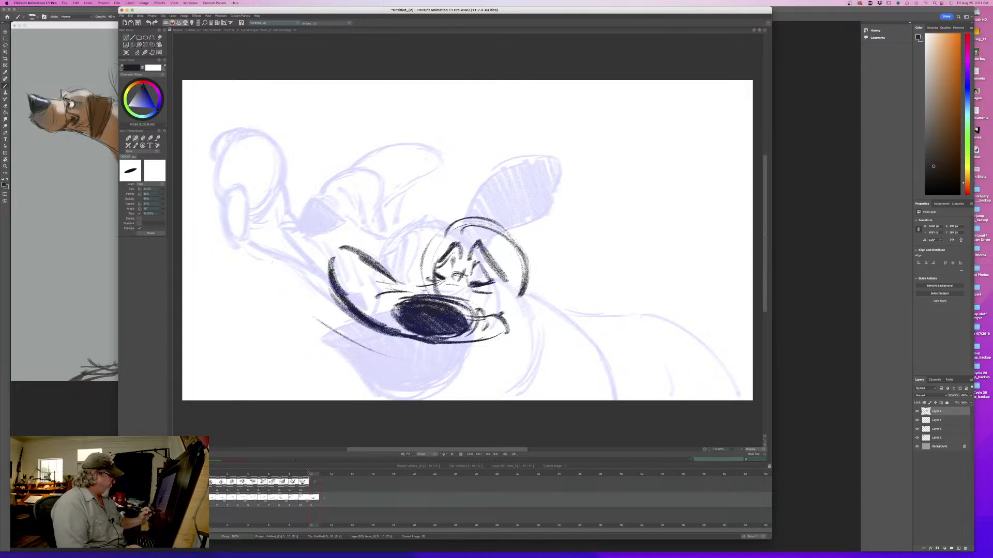
{"action": "mouse_move", "coordinate": [308, 471]}
{"action": "left_mouse_down"}
{"action": "mouse_move", "coordinate": [221, 471]}
{"action": "mouse_move", "coordinate": [311, 471]}
{"action": "left_mouse_up"}
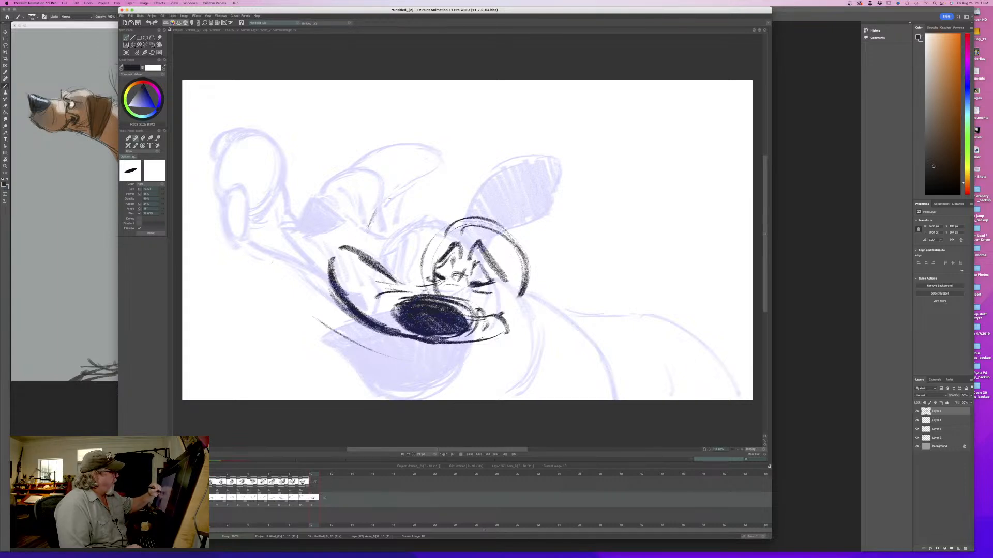
- Draw the large curved shape sweeping up from the muzzle, with a jagged tip and a short inner edge
{"action": "left_click_drag", "start_coordinate": [413, 170], "coordinate": [369, 228]}
{"action": "mouse_move", "coordinate": [383, 163]}
{"action": "left_mouse_down"}
{"action": "mouse_move", "coordinate": [414, 150]}
{"action": "mouse_move", "coordinate": [334, 197]}
{"action": "mouse_move", "coordinate": [406, 154]}
{"action": "mouse_move", "coordinate": [420, 158]}
{"action": "left_mouse_up"}
{"action": "mouse_move", "coordinate": [413, 169]}
{"action": "left_mouse_down"}
{"action": "mouse_move", "coordinate": [402, 177]}
{"action": "mouse_move", "coordinate": [427, 158]}
{"action": "left_mouse_up"}
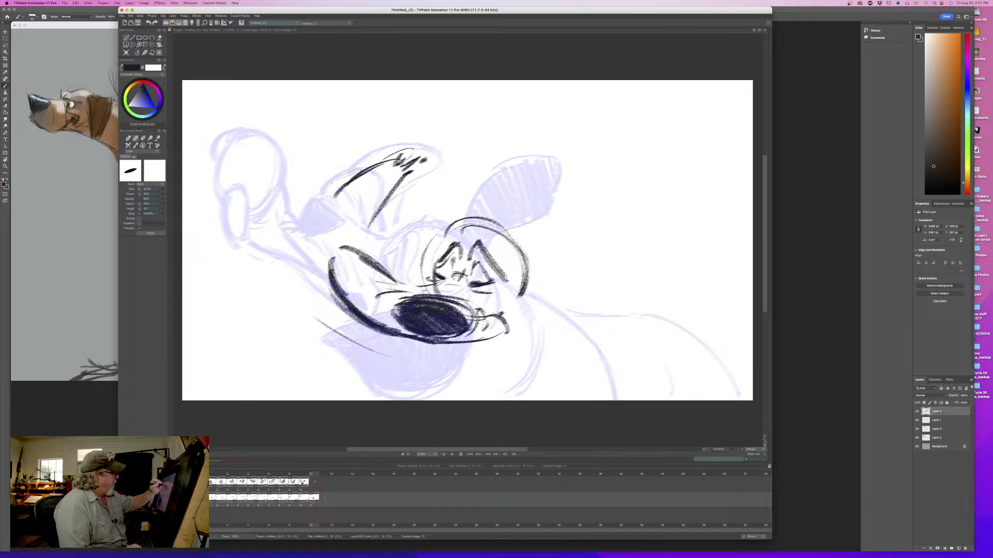
{"action": "mouse_move", "coordinate": [341, 177]}
{"action": "left_mouse_down"}
{"action": "mouse_move", "coordinate": [303, 235]}
{"action": "mouse_move", "coordinate": [321, 276]}
{"action": "mouse_move", "coordinate": [312, 256]}
{"action": "mouse_move", "coordinate": [313, 268]}
{"action": "left_mouse_up"}
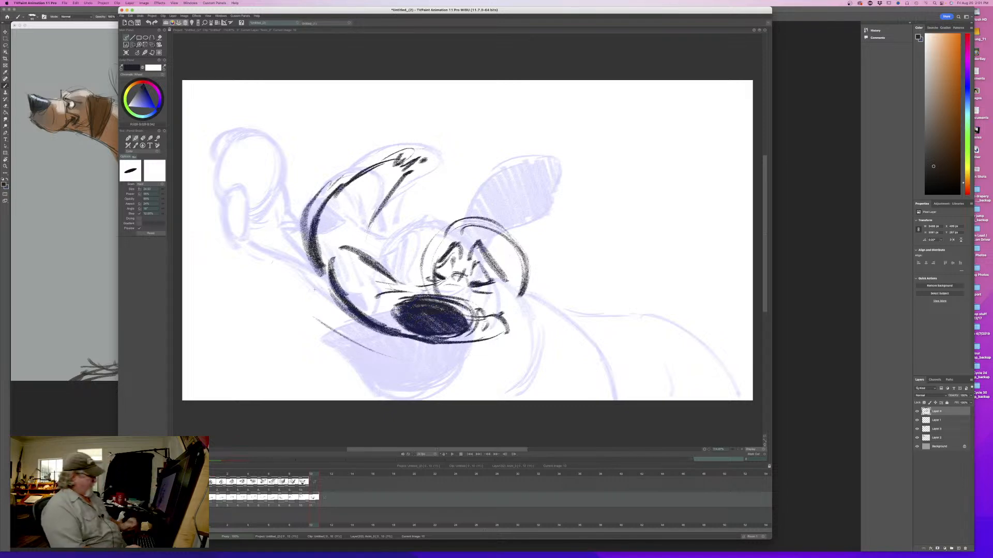
{"action": "mouse_move", "coordinate": [313, 474]}
{"action": "left_mouse_down"}
{"action": "mouse_move", "coordinate": [222, 476]}
{"action": "mouse_move", "coordinate": [313, 481]}
{"action": "left_mouse_up"}
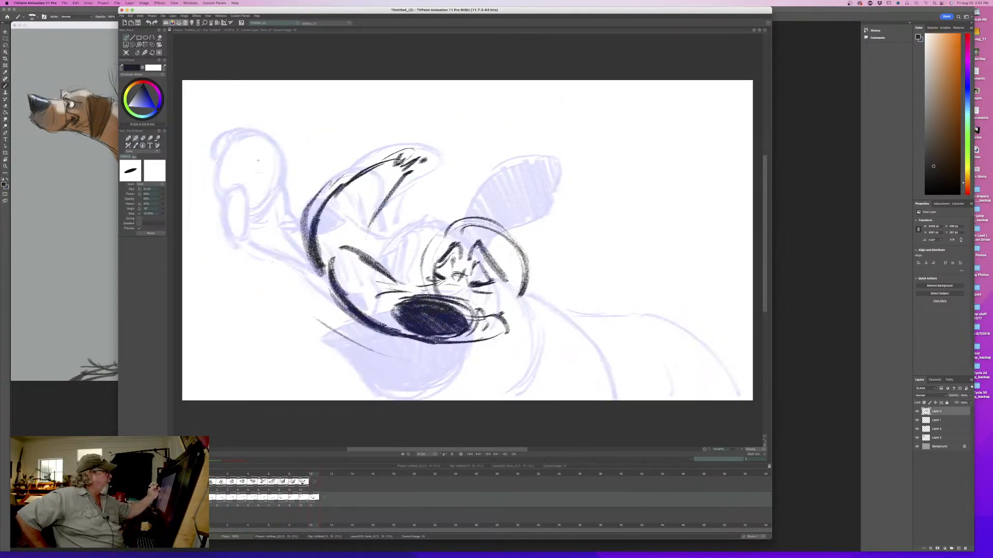
- Rough in the rounded top and outer side of the loose shape beyond the muzzle, and erase its inward-curling lower stroke
{"action": "left_click_drag", "start_coordinate": [243, 160], "coordinate": [254, 193]}
{"action": "left_click_drag", "start_coordinate": [269, 121], "coordinate": [273, 199]}
{"action": "mouse_move", "coordinate": [297, 160]}
{"action": "left_mouse_down"}
{"action": "mouse_move", "coordinate": [251, 137]}
{"action": "mouse_move", "coordinate": [231, 206]}
{"action": "mouse_move", "coordinate": [267, 236]}
{"action": "left_mouse_up"}
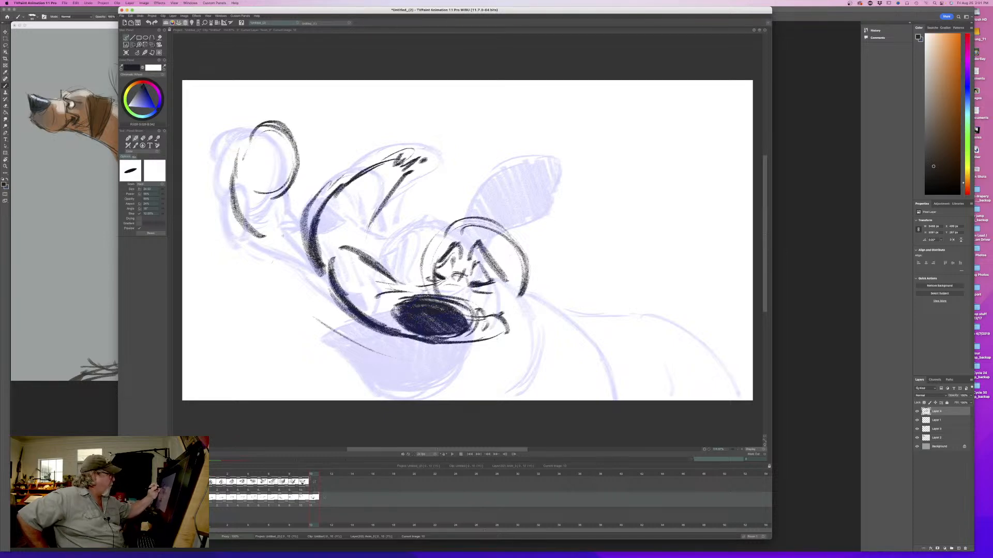
{"action": "key", "text": "e"}
{"action": "mouse_move", "coordinate": [263, 193]}
{"action": "left_mouse_down"}
{"action": "mouse_move", "coordinate": [280, 196]}
{"action": "mouse_move", "coordinate": [289, 185]}
{"action": "left_mouse_up"}
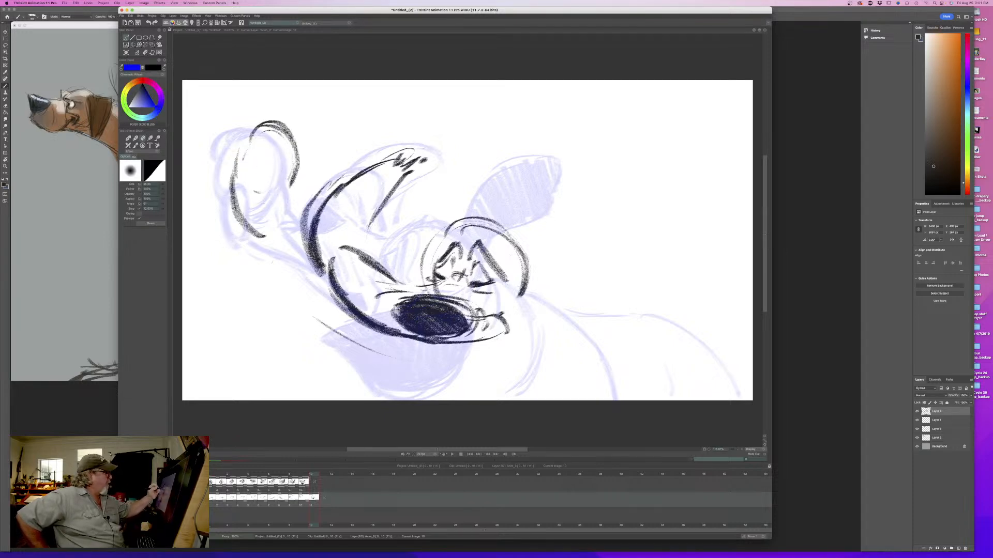
- Extend and thicken the rounded shape's sides downward, closing them into a long upright oval beside the muzzle
{"action": "key", "text": "e"}
{"action": "left_click_drag", "start_coordinate": [281, 136], "coordinate": [292, 200]}
{"action": "mouse_move", "coordinate": [286, 133]}
{"action": "left_mouse_down"}
{"action": "mouse_move", "coordinate": [296, 164]}
{"action": "mouse_move", "coordinate": [298, 241]}
{"action": "left_mouse_up"}
{"action": "left_click_drag", "start_coordinate": [297, 162], "coordinate": [287, 254]}
{"action": "left_click_drag", "start_coordinate": [242, 162], "coordinate": [262, 240]}
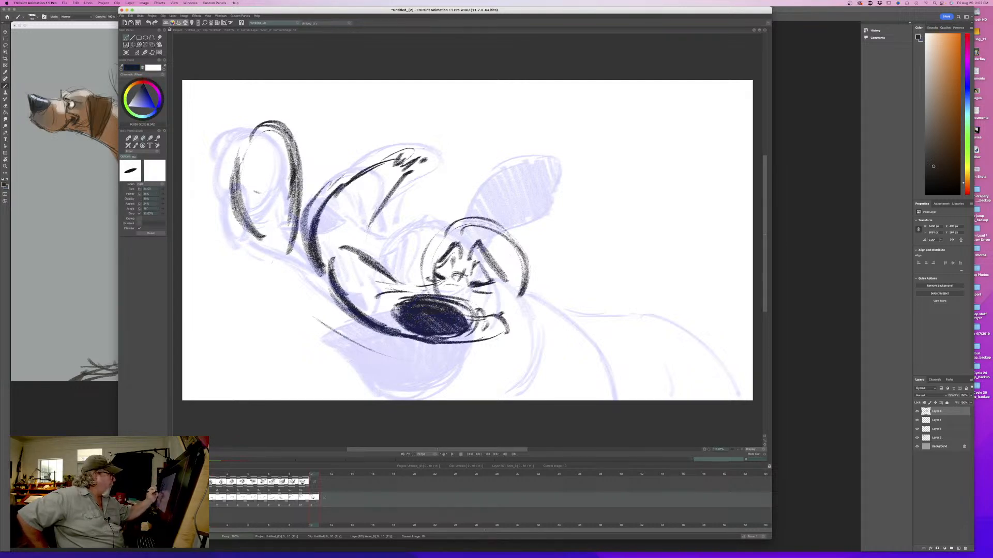
{"action": "left_click_drag", "start_coordinate": [234, 180], "coordinate": [281, 255]}
{"action": "left_click_drag", "start_coordinate": [300, 187], "coordinate": [276, 256]}
{"action": "left_click_drag", "start_coordinate": [297, 150], "coordinate": [279, 262]}
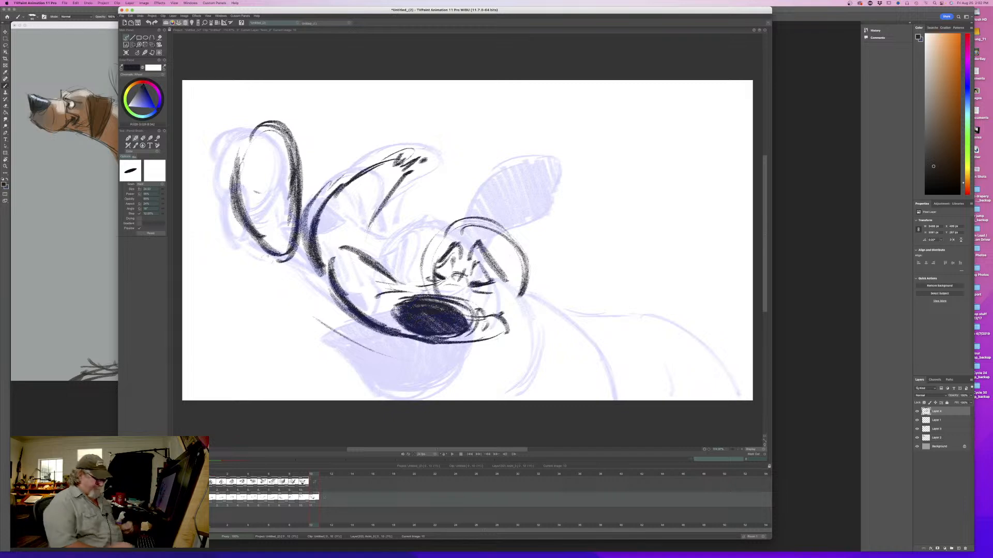
- Add a small shaded oval at the upper outer side of the long upright shape and a small loop on its top
{"action": "key", "text": "Left"}
{"action": "key", "text": "Right"}
{"action": "key", "text": "Left"}
{"action": "key", "text": "Right"}
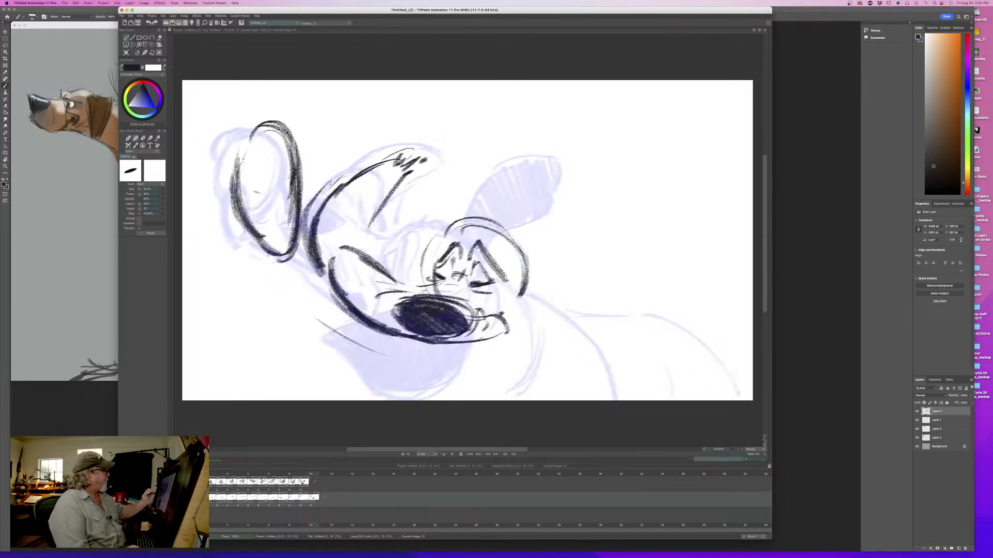
{"action": "left_click_drag", "start_coordinate": [255, 132], "coordinate": [242, 177]}
{"action": "mouse_move", "coordinate": [254, 132]}
{"action": "left_mouse_down"}
{"action": "mouse_move", "coordinate": [216, 186]}
{"action": "mouse_move", "coordinate": [243, 148]}
{"action": "left_mouse_up"}
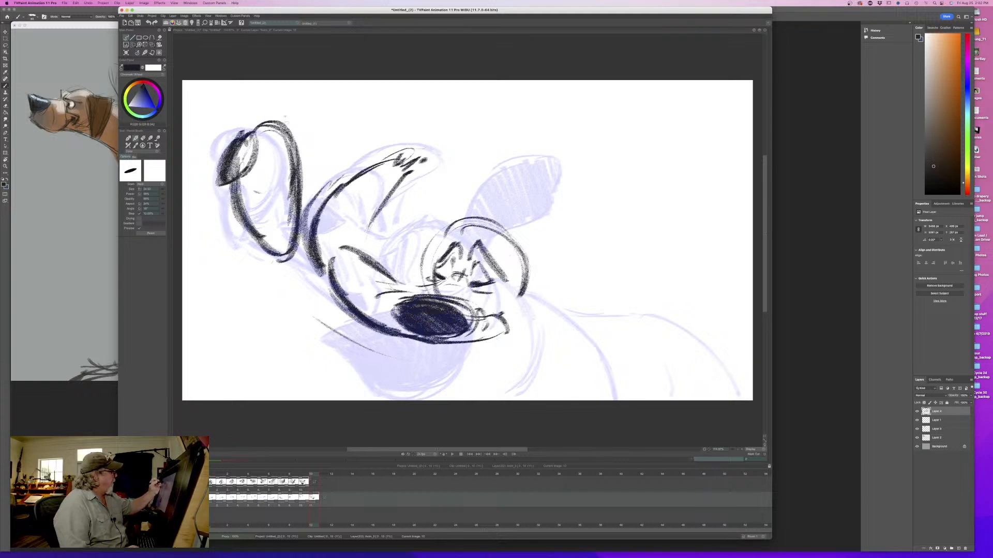
{"action": "mouse_move", "coordinate": [282, 120]}
{"action": "left_mouse_down"}
{"action": "mouse_move", "coordinate": [300, 134]}
{"action": "mouse_move", "coordinate": [284, 109]}
{"action": "left_mouse_up"}
{"action": "key", "text": "Left"}
{"action": "key", "text": "Right"}
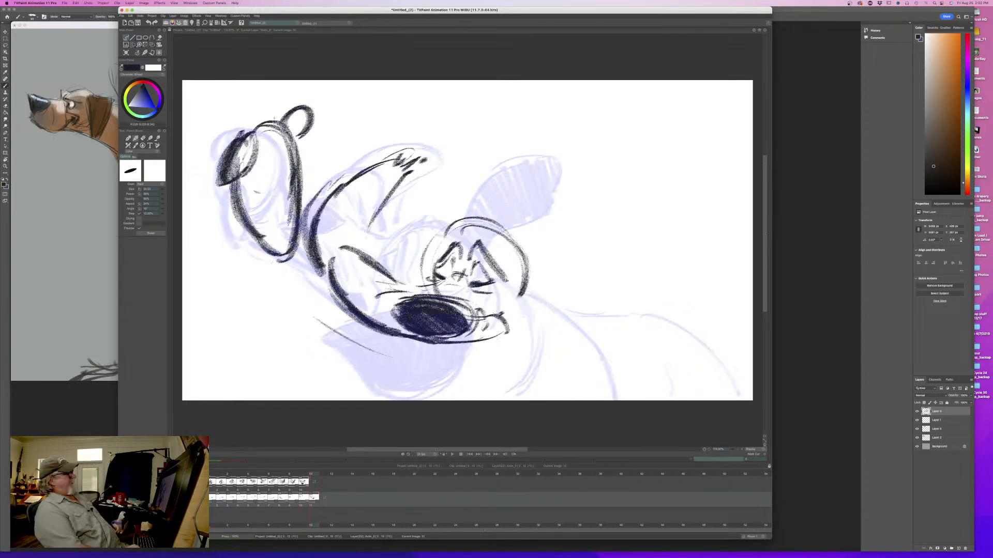
{"action": "key", "text": "Left"}
{"action": "key", "text": "Right"}
{"action": "key", "text": "Left"}
{"action": "key", "text": "Right"}
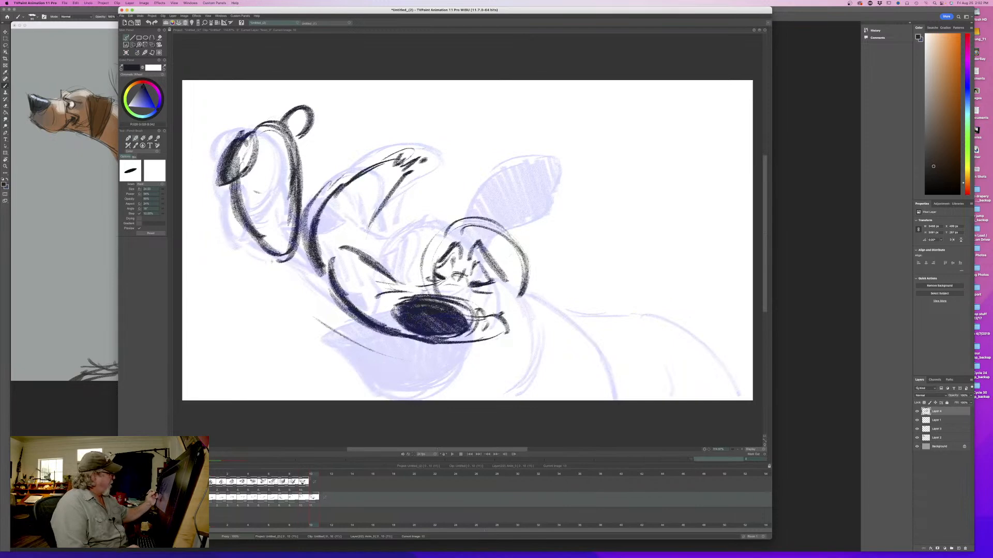
- Draw a thick curve from the base of the upright shape down under the muzzle, and reduce the brush size
{"action": "mouse_move", "coordinate": [276, 261]}
{"action": "left_mouse_down"}
{"action": "mouse_move", "coordinate": [347, 322]}
{"action": "mouse_move", "coordinate": [301, 277]}
{"action": "mouse_move", "coordinate": [421, 342]}
{"action": "left_mouse_up"}
{"action": "left_click_drag", "start_coordinate": [317, 302], "coordinate": [256, 229]}
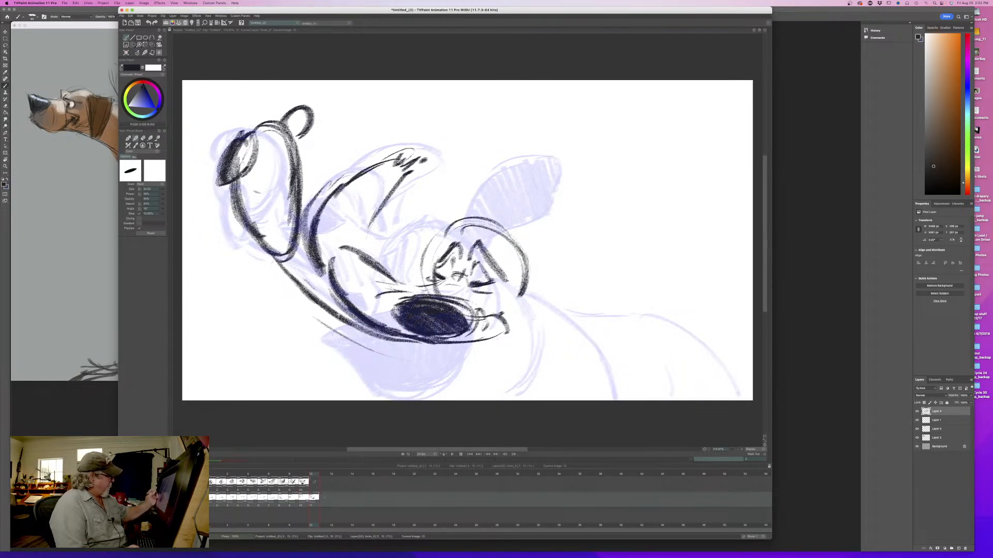
{"action": "left_click_drag", "start_coordinate": [299, 285], "coordinate": [441, 343]}
{"action": "left_click_drag", "start_coordinate": [162, 191], "coordinate": [156, 192]}
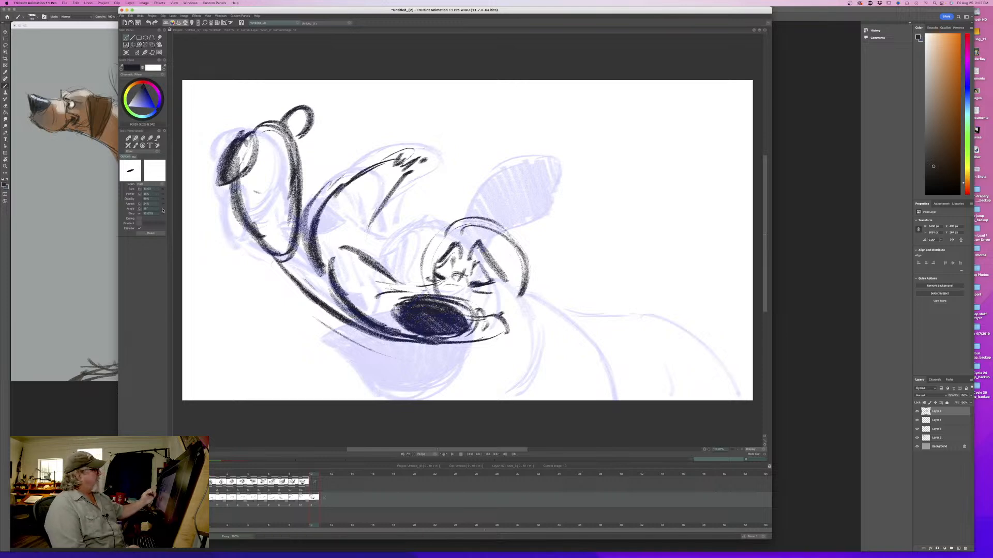
- Erase the dark shading inside the small oval, keeping its outline
{"action": "key", "text": "e"}
{"action": "left_click_drag", "start_coordinate": [223, 184], "coordinate": [238, 223]}
{"action": "mouse_move", "coordinate": [239, 134]}
{"action": "left_mouse_down"}
{"action": "mouse_move", "coordinate": [223, 168]}
{"action": "mouse_move", "coordinate": [249, 149]}
{"action": "left_mouse_up"}
{"action": "key", "text": "Left"}
{"action": "key", "text": "Right"}
{"action": "key", "text": "Left"}
{"action": "key", "text": "Right"}
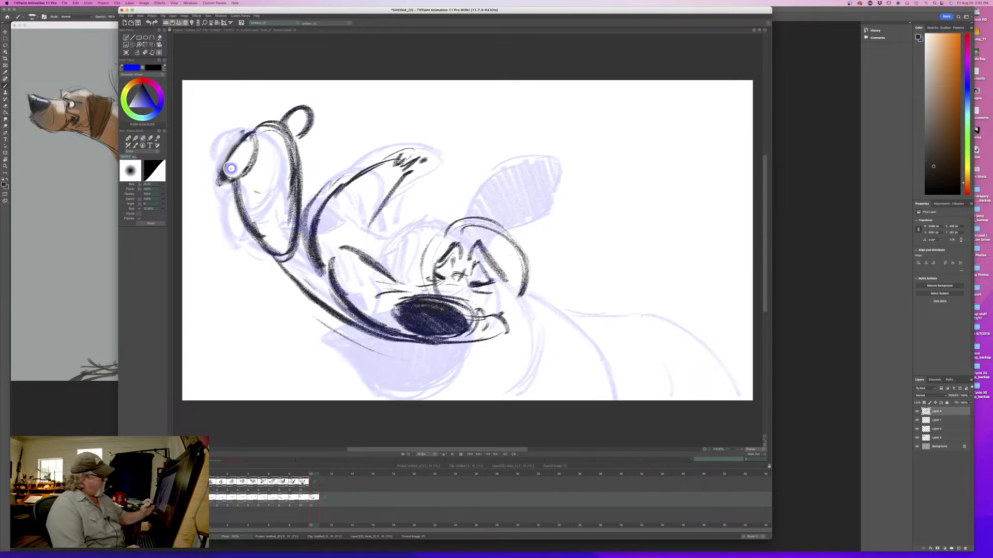
- Sketch curved lines beneath the muzzle, following its lower edge under the nose
{"action": "key", "text": "b"}
{"action": "mouse_move", "coordinate": [405, 350]}
{"action": "left_mouse_down"}
{"action": "mouse_move", "coordinate": [332, 323]}
{"action": "mouse_move", "coordinate": [363, 338]}
{"action": "mouse_move", "coordinate": [458, 346]}
{"action": "left_mouse_up"}
{"action": "left_click_drag", "start_coordinate": [389, 349], "coordinate": [440, 352]}
{"action": "key", "text": "Left"}
{"action": "key", "text": "Right"}
{"action": "key", "text": "Left"}
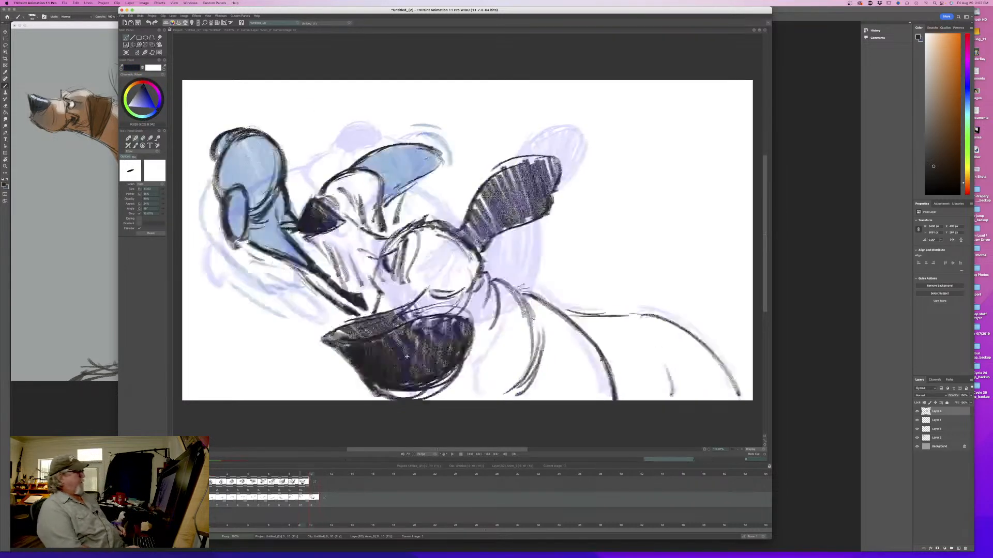
{"action": "key", "text": "Right"}
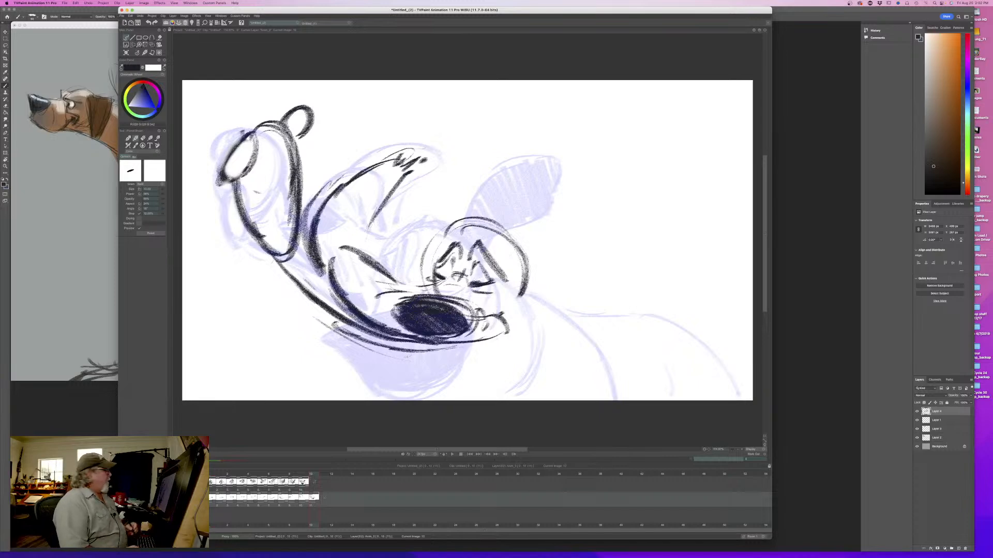
{"action": "mouse_move", "coordinate": [774, 239]}
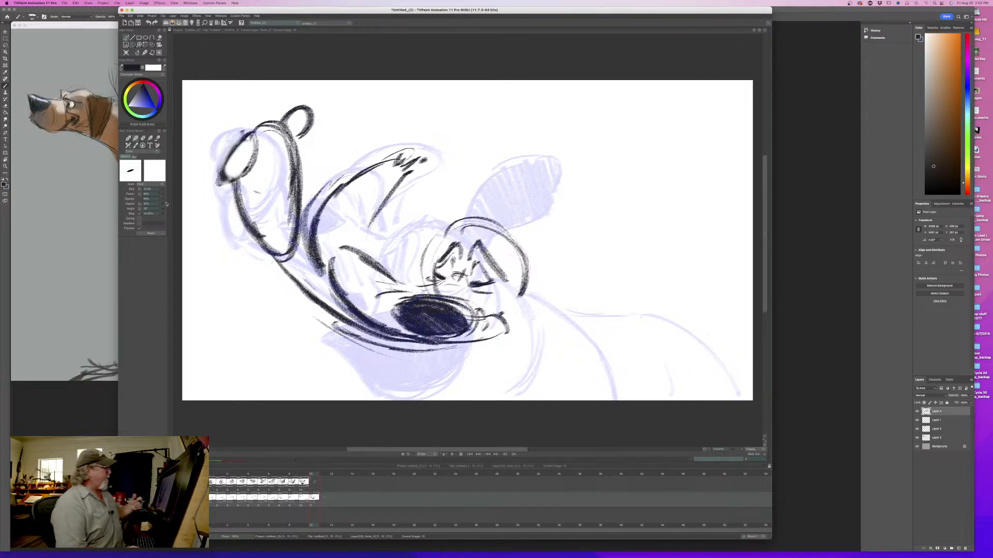
- Add short strokes above the nose and extend the inner edge of the upswept jowl down to the muzzle
{"action": "key", "text": "Left"}
{"action": "key", "text": "Right"}
{"action": "key", "text": "Left"}
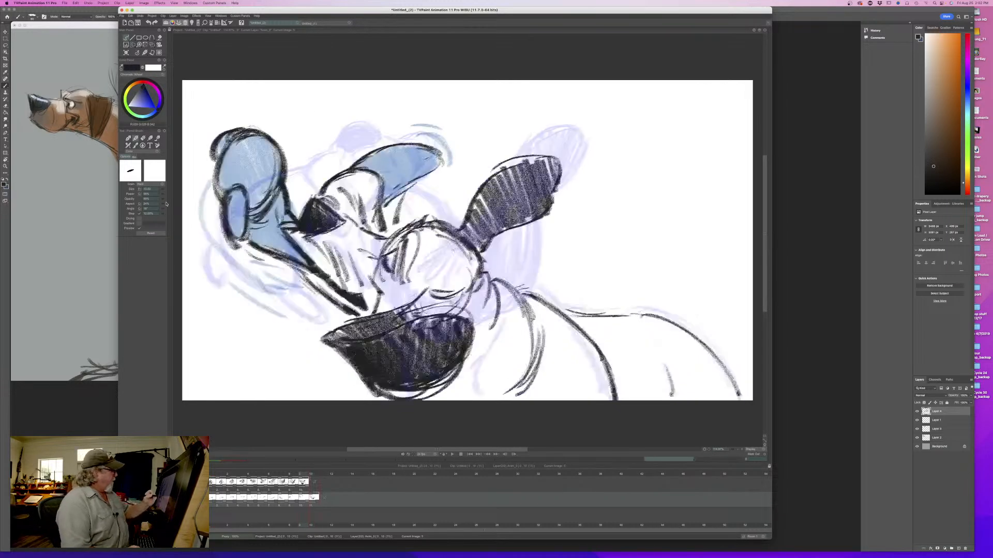
{"action": "key", "text": "Right"}
{"action": "left_click_drag", "start_coordinate": [370, 273], "coordinate": [393, 285]}
{"action": "left_click_drag", "start_coordinate": [365, 269], "coordinate": [383, 277]}
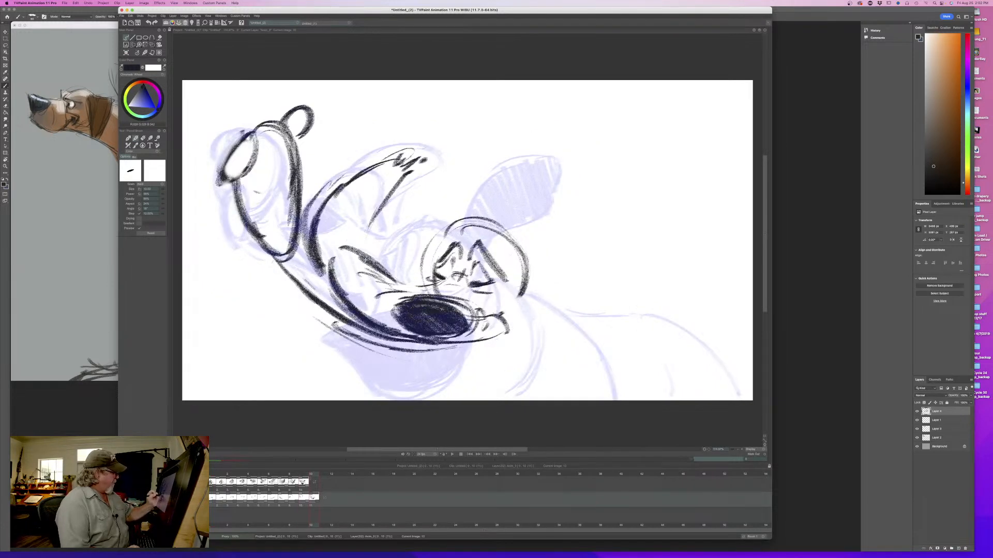
{"action": "left_click_drag", "start_coordinate": [369, 233], "coordinate": [368, 257]}
{"action": "mouse_move", "coordinate": [379, 206]}
{"action": "left_mouse_down"}
{"action": "mouse_move", "coordinate": [366, 254]}
{"action": "mouse_move", "coordinate": [366, 242]}
{"action": "left_mouse_up"}
{"action": "left_click_drag", "start_coordinate": [373, 241], "coordinate": [368, 257]}
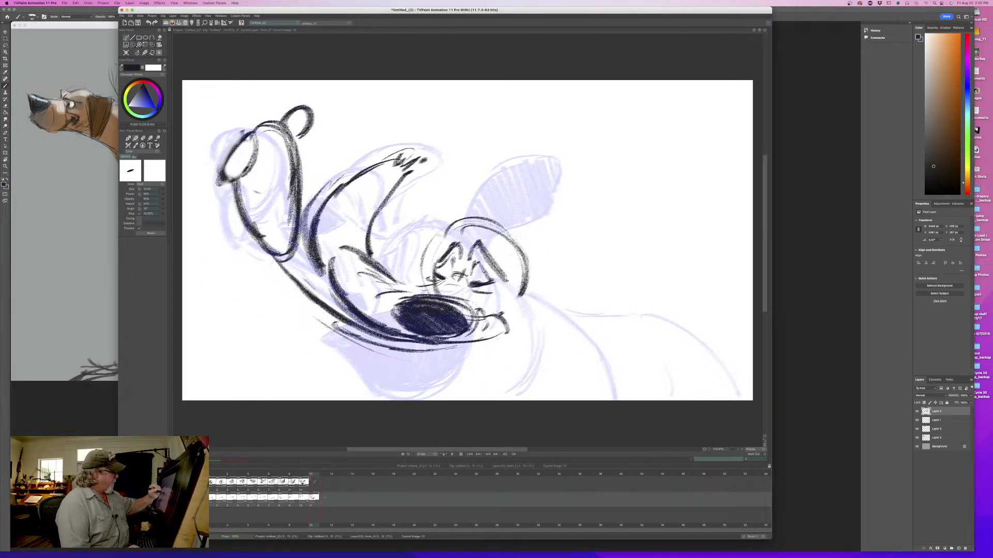
- Darken the base of the upswept jowl's outer edge where it meets the muzzle
{"action": "mouse_move", "coordinate": [406, 173]}
{"action": "left_mouse_down"}
{"action": "mouse_move", "coordinate": [376, 211]}
{"action": "mouse_move", "coordinate": [358, 175]}
{"action": "left_mouse_up"}
{"action": "left_click_drag", "start_coordinate": [318, 266], "coordinate": [328, 278]}
{"action": "left_click_drag", "start_coordinate": [322, 267], "coordinate": [330, 282]}
{"action": "left_click_drag", "start_coordinate": [307, 240], "coordinate": [327, 281]}
{"action": "key", "text": "Left"}
{"action": "key", "text": "Right"}
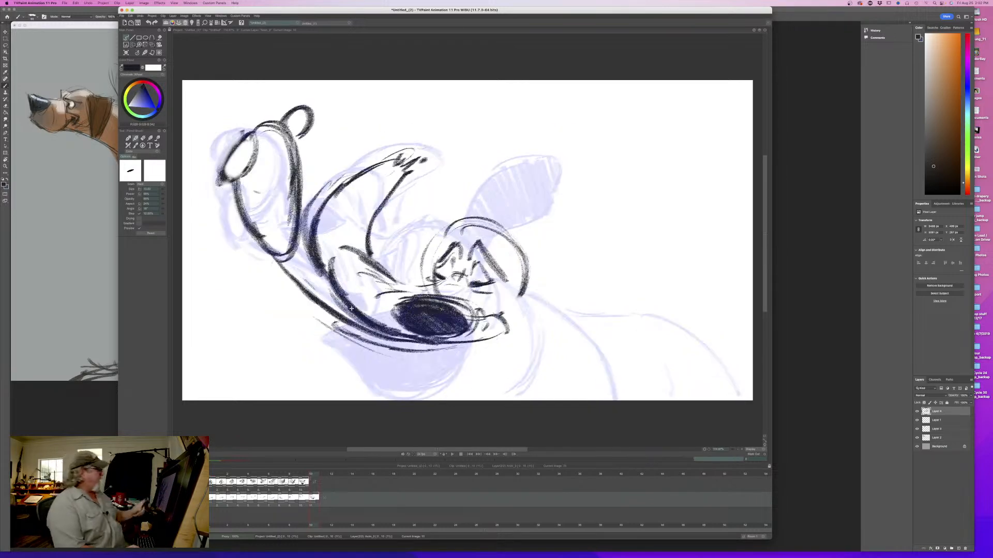
- Erase the lower inner edge of the long upright shape so it opens into the muzzle, leaving short crease strokes
{"action": "key", "text": "e"}
{"action": "mouse_move", "coordinate": [290, 225]}
{"action": "left_mouse_down"}
{"action": "mouse_move", "coordinate": [287, 258]}
{"action": "mouse_move", "coordinate": [276, 252]}
{"action": "mouse_move", "coordinate": [286, 224]}
{"action": "left_mouse_up"}
{"action": "key", "text": "Left"}
{"action": "key", "text": "Right"}
{"action": "key", "text": "b"}
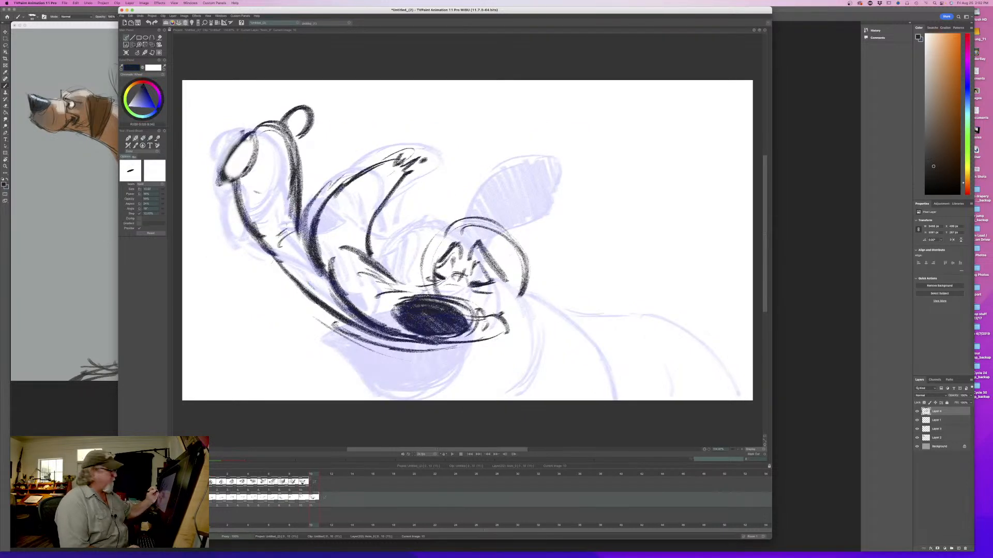
- Choose a pen brush from the custom brushes, test it on the blank area beside the head, and reduce its size
{"action": "left_click", "coordinate": [771, 235]}
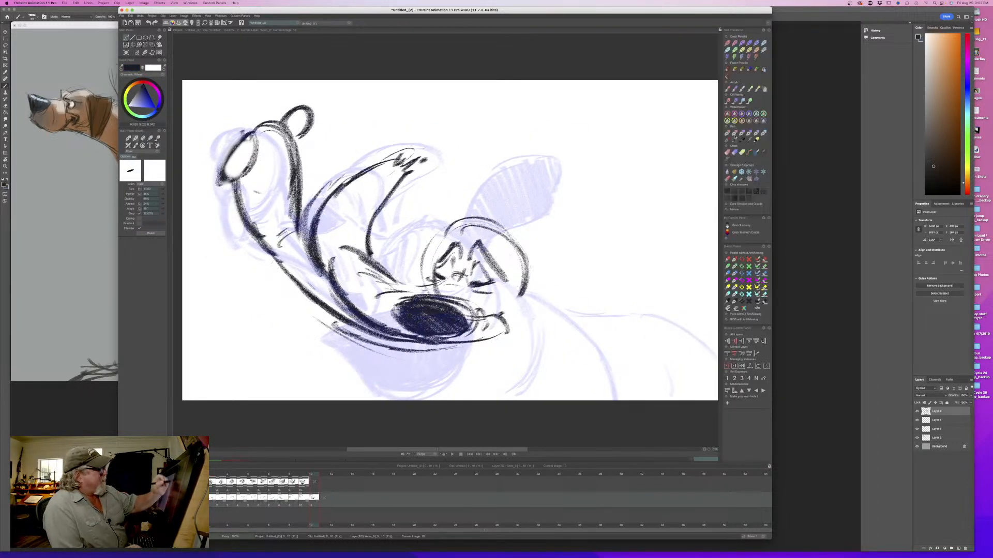
{"action": "mouse_move", "coordinate": [624, 128]}
{"action": "left_mouse_down"}
{"action": "mouse_move", "coordinate": [656, 199]}
{"action": "mouse_move", "coordinate": [646, 199]}
{"action": "left_mouse_up"}
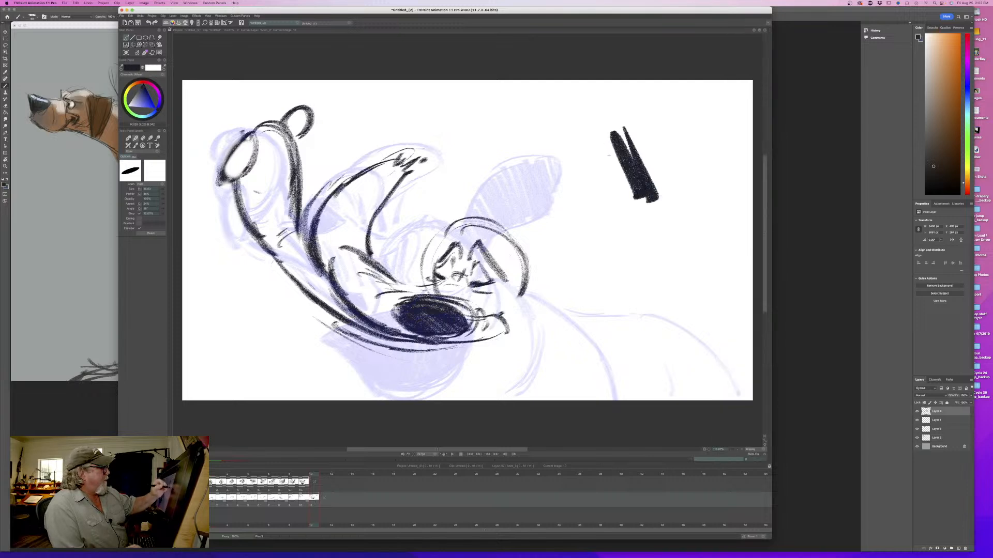
{"action": "mouse_move", "coordinate": [590, 144]}
{"action": "left_mouse_down"}
{"action": "mouse_move", "coordinate": [633, 220]}
{"action": "mouse_move", "coordinate": [651, 135]}
{"action": "left_mouse_up"}
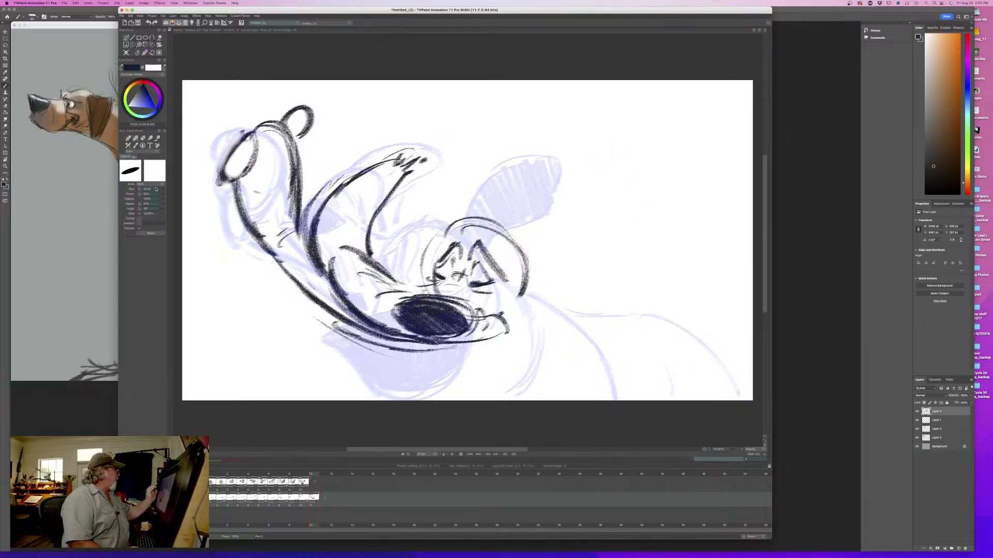
{"action": "left_click_drag", "start_coordinate": [162, 189], "coordinate": [146, 191]}
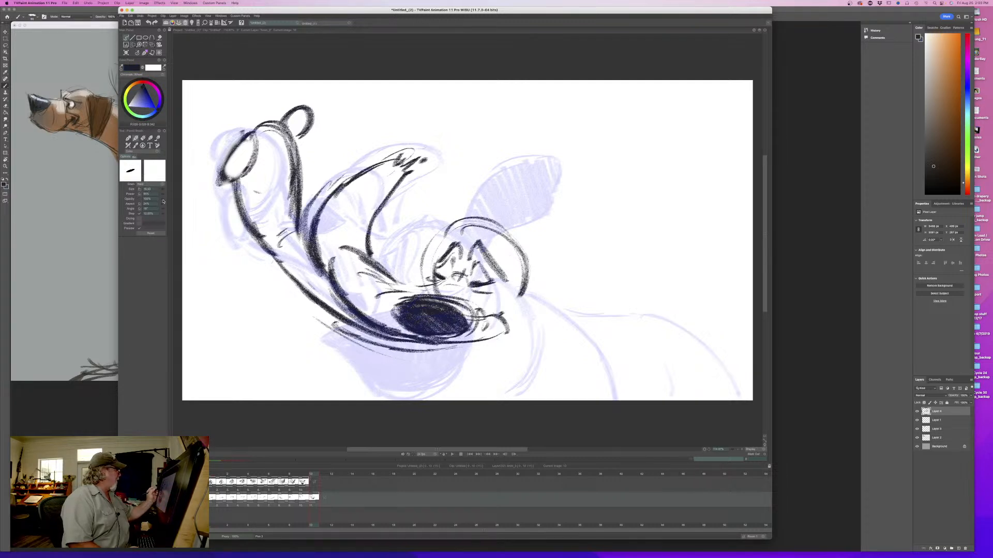
- Test the brush with short strokes beside the ear and erase the test marks
{"action": "left_click_drag", "start_coordinate": [565, 224], "coordinate": [558, 254]}
{"action": "key", "text": "e"}
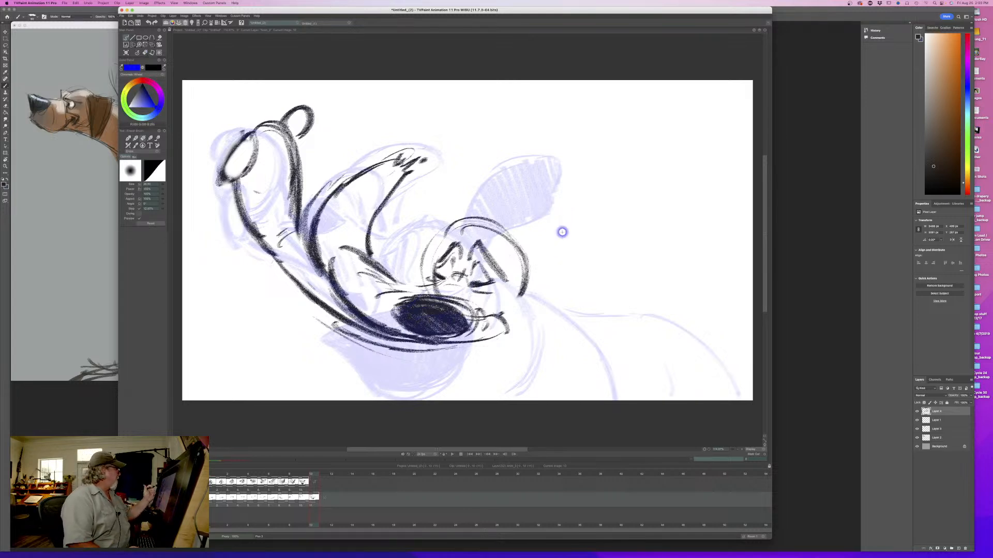
{"action": "key", "text": "e"}
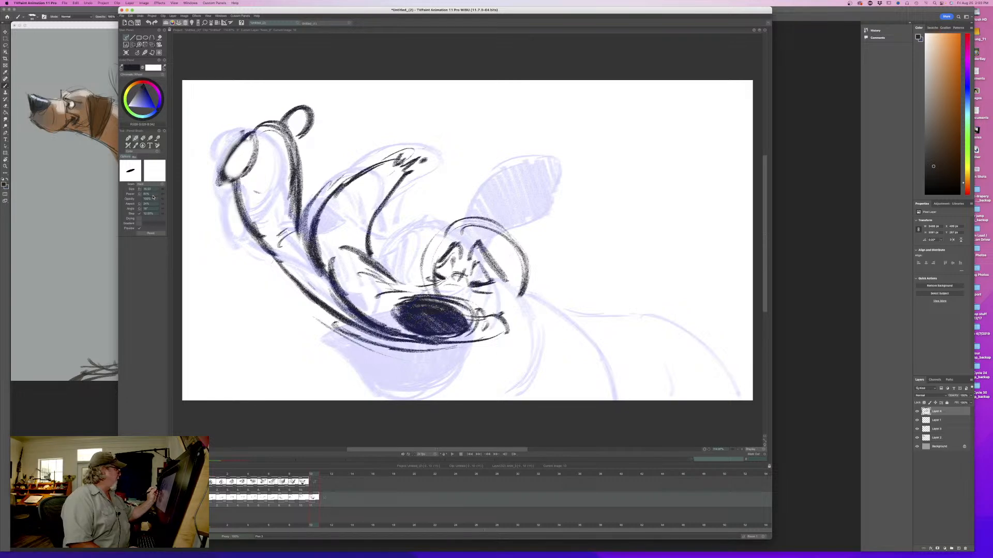
{"action": "mouse_move", "coordinate": [587, 182]}
{"action": "left_mouse_down"}
{"action": "mouse_move", "coordinate": [577, 237]}
{"action": "mouse_move", "coordinate": [568, 227]}
{"action": "left_mouse_up"}
{"action": "key", "text": "e"}
{"action": "left_click_drag", "start_coordinate": [585, 180], "coordinate": [572, 225]}
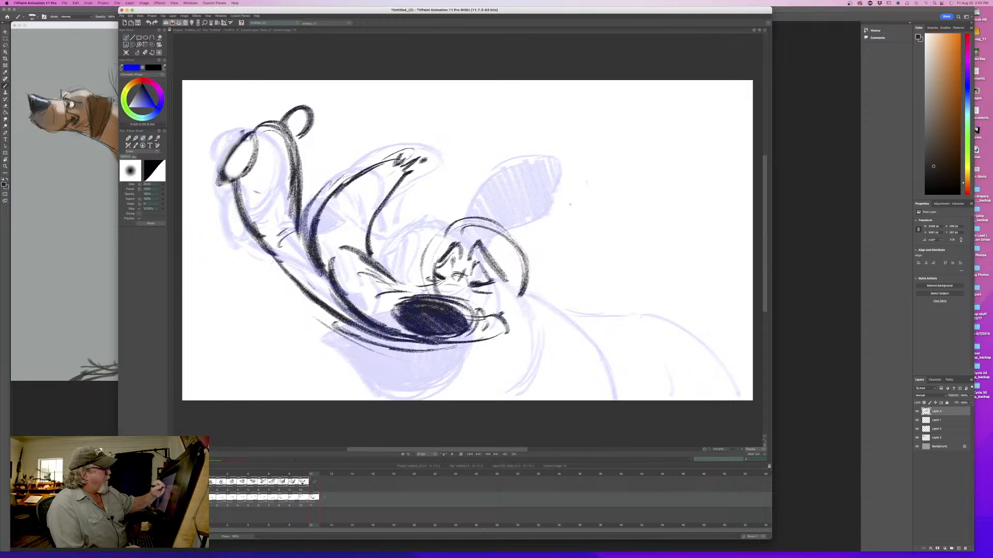
- Erase the angled brow lines above the closed eyes while comparing against the previous drawing
{"action": "key", "text": "Left"}
{"action": "key", "text": "Right"}
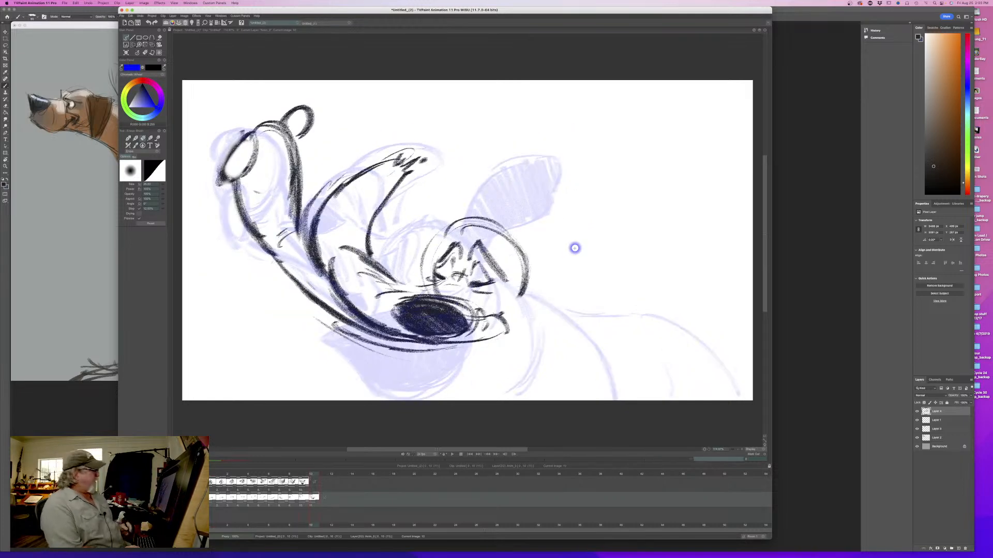
{"action": "key", "text": "Left"}
{"action": "key", "text": "Right"}
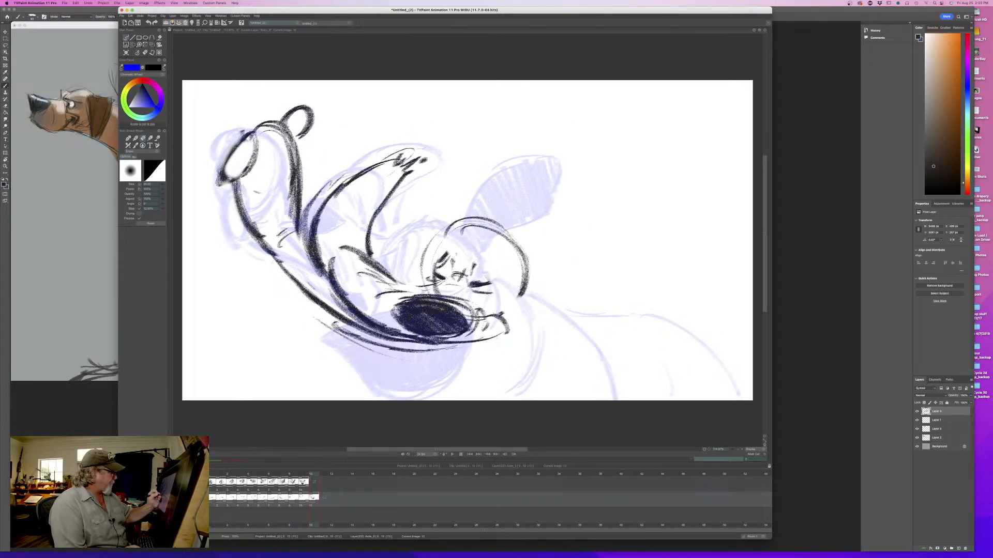
{"action": "key", "text": "Left"}
{"action": "key", "text": "Right"}
{"action": "key", "text": "b"}
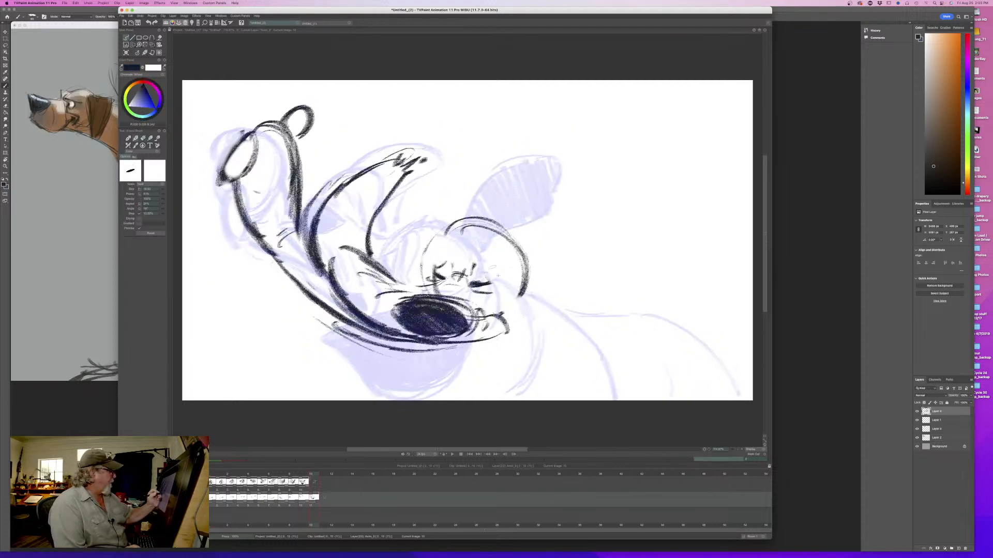
- Redraw the brows as thick arched shapes above the two closed eyes
{"action": "mouse_move", "coordinate": [469, 249]}
{"action": "left_mouse_down"}
{"action": "mouse_move", "coordinate": [500, 283]}
{"action": "mouse_move", "coordinate": [468, 243]}
{"action": "mouse_move", "coordinate": [493, 274]}
{"action": "mouse_move", "coordinate": [452, 244]}
{"action": "mouse_move", "coordinate": [456, 257]}
{"action": "mouse_move", "coordinate": [438, 261]}
{"action": "mouse_move", "coordinate": [466, 253]}
{"action": "mouse_move", "coordinate": [509, 273]}
{"action": "left_mouse_up"}
{"action": "key", "text": "Left"}
{"action": "key", "text": "Right"}
{"action": "left_click_drag", "start_coordinate": [466, 235], "coordinate": [508, 274]}
{"action": "mouse_move", "coordinate": [455, 229]}
{"action": "left_mouse_down"}
{"action": "mouse_move", "coordinate": [431, 236]}
{"action": "mouse_move", "coordinate": [432, 260]}
{"action": "mouse_move", "coordinate": [455, 243]}
{"action": "left_mouse_up"}
{"action": "key", "text": "Left"}
{"action": "key", "text": "Right"}
{"action": "key", "text": "Left"}
{"action": "key", "text": "Right"}
- Thicken the back edge of the head and cheek, extending the line down past the corner of the muzzle
{"action": "mouse_move", "coordinate": [458, 246]}
{"action": "left_mouse_down"}
{"action": "mouse_move", "coordinate": [479, 242]}
{"action": "mouse_move", "coordinate": [509, 272]}
{"action": "mouse_move", "coordinate": [516, 300]}
{"action": "left_mouse_up"}
{"action": "key", "text": "Left"}
{"action": "key", "text": "Right"}
{"action": "key", "text": "Left"}
{"action": "key", "text": "Right"}
{"action": "left_click_drag", "start_coordinate": [517, 300], "coordinate": [506, 314]}
{"action": "mouse_move", "coordinate": [517, 276]}
{"action": "left_mouse_down"}
{"action": "mouse_move", "coordinate": [503, 311]}
{"action": "mouse_move", "coordinate": [520, 321]}
{"action": "mouse_move", "coordinate": [514, 347]}
{"action": "left_mouse_up"}
{"action": "key", "text": "Left"}
{"action": "key", "text": "Right"}
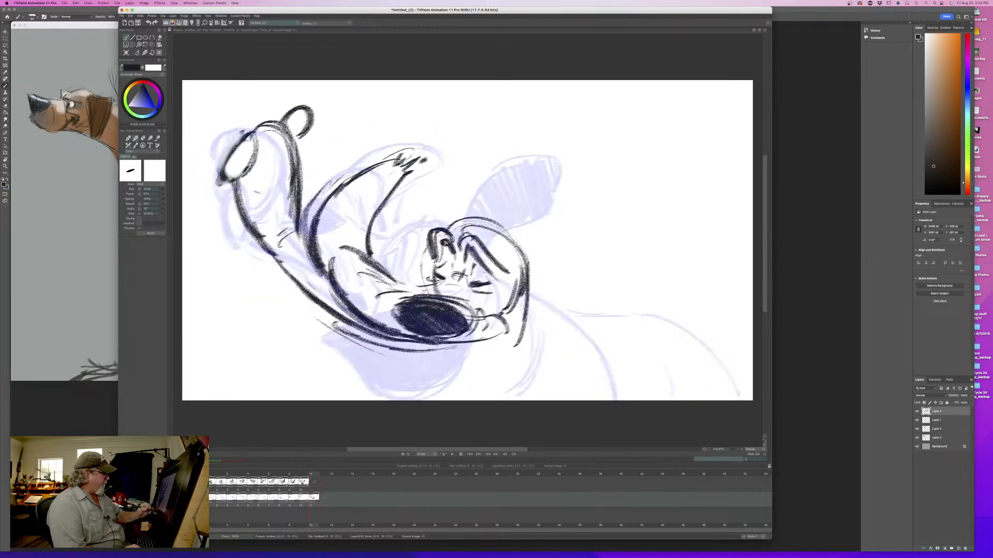
- Draw the lower jaw as a long curved shape under the muzzle, with a rounded tip and a thickened lower edge
{"action": "mouse_move", "coordinate": [320, 320]}
{"action": "left_mouse_down"}
{"action": "mouse_move", "coordinate": [290, 313]}
{"action": "mouse_move", "coordinate": [316, 345]}
{"action": "mouse_move", "coordinate": [407, 377]}
{"action": "left_mouse_up"}
{"action": "left_click_drag", "start_coordinate": [525, 317], "coordinate": [430, 379]}
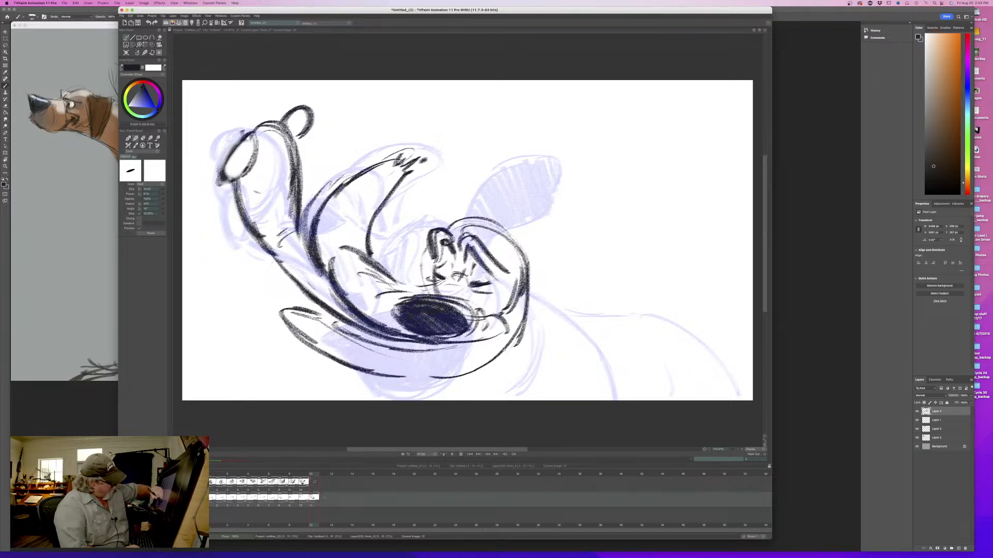
{"action": "mouse_move", "coordinate": [519, 338]}
{"action": "left_mouse_down"}
{"action": "mouse_move", "coordinate": [373, 386]}
{"action": "mouse_move", "coordinate": [437, 382]}
{"action": "left_mouse_up"}
{"action": "left_click_drag", "start_coordinate": [528, 308], "coordinate": [492, 362]}
{"action": "left_click_drag", "start_coordinate": [474, 371], "coordinate": [409, 377]}
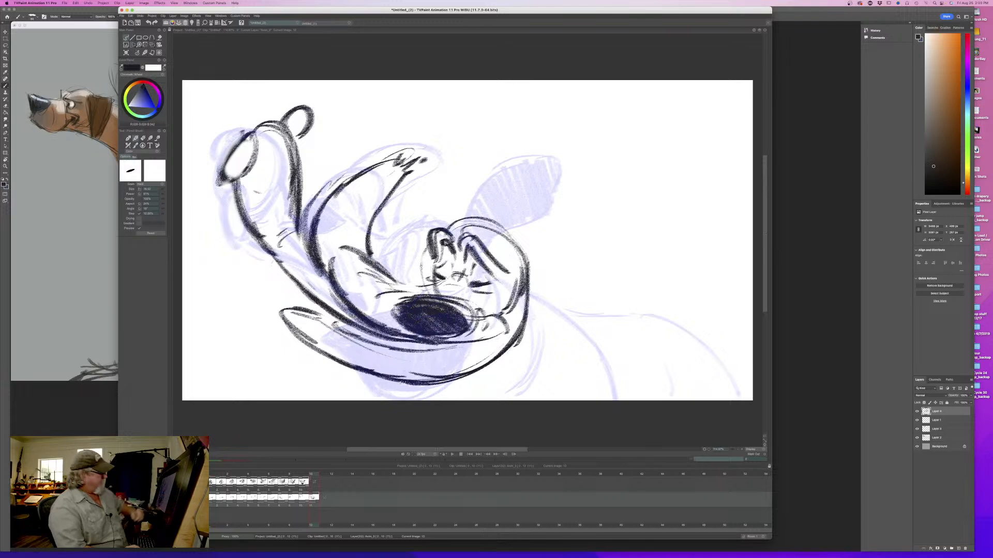
{"action": "key", "text": "Left"}
{"action": "key", "text": "Right"}
{"action": "key", "text": "Left"}
{"action": "key", "text": "Right"}
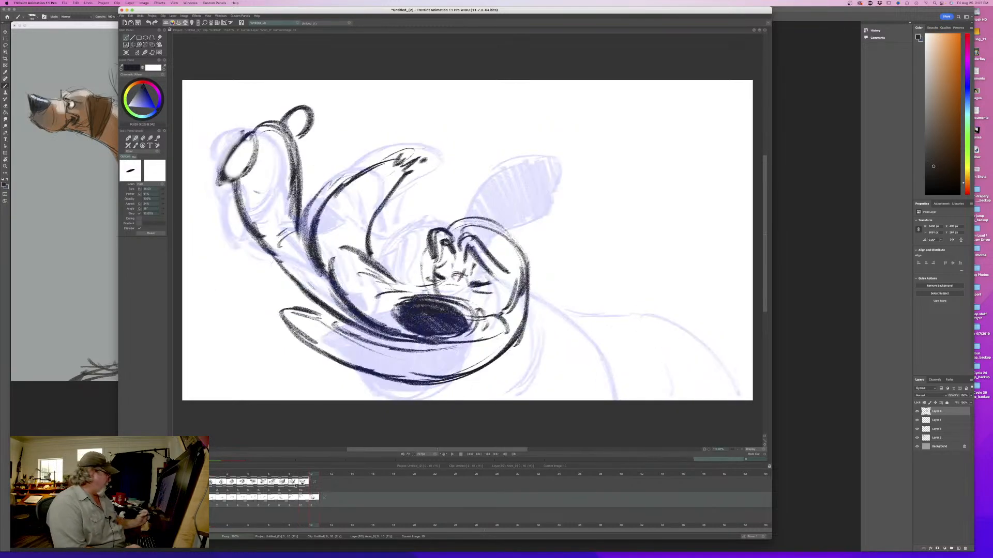
- Copy the eleventh drawing from the lower timeline layer and paste it into the same frame of the upper layer
{"action": "mouse_move", "coordinate": [312, 476]}
{"action": "left_mouse_down"}
{"action": "mouse_move", "coordinate": [212, 483]}
{"action": "mouse_move", "coordinate": [335, 486]}
{"action": "mouse_move", "coordinate": [220, 486]}
{"action": "mouse_move", "coordinate": [323, 483]}
{"action": "mouse_move", "coordinate": [315, 482]}
{"action": "left_mouse_up"}
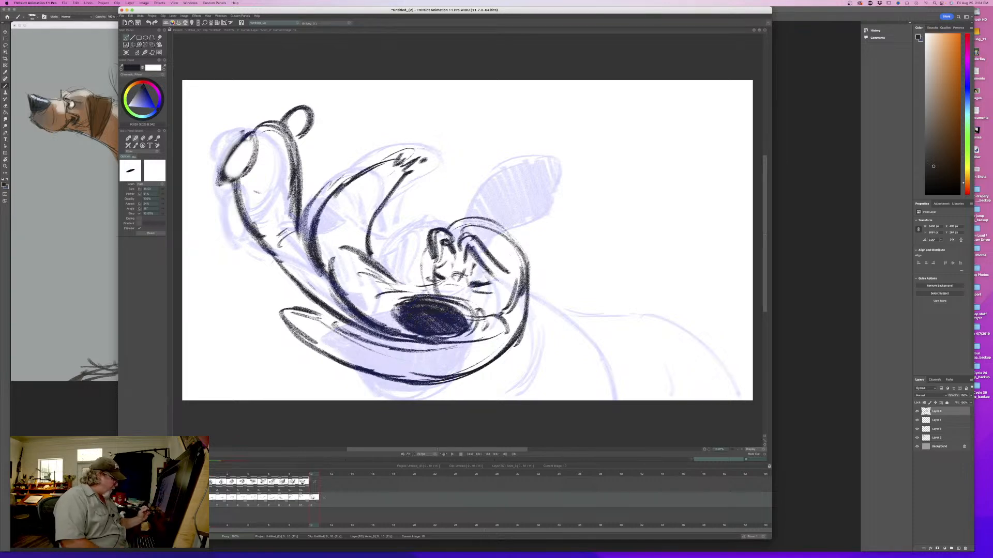
{"action": "key", "text": "super+c"}
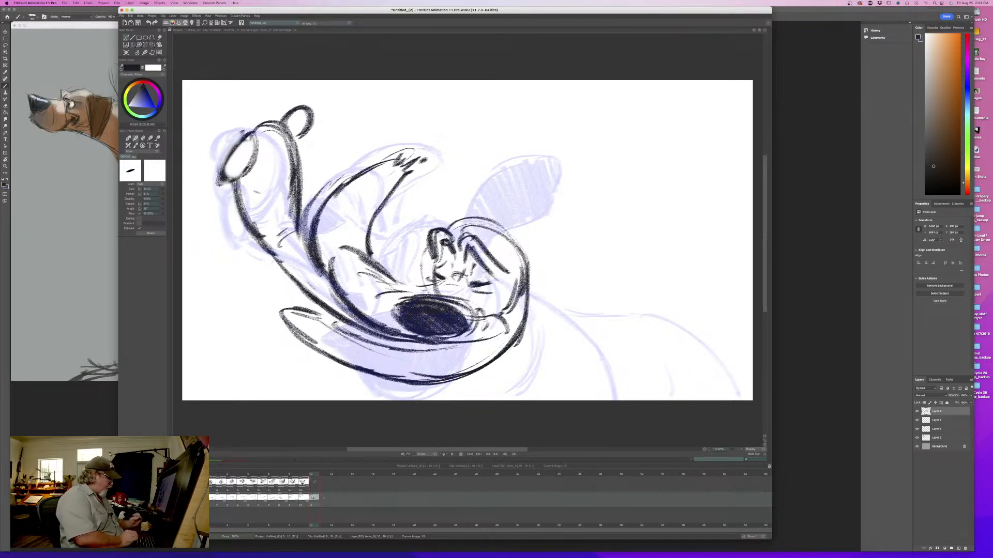
{"action": "left_click", "coordinate": [314, 482]}
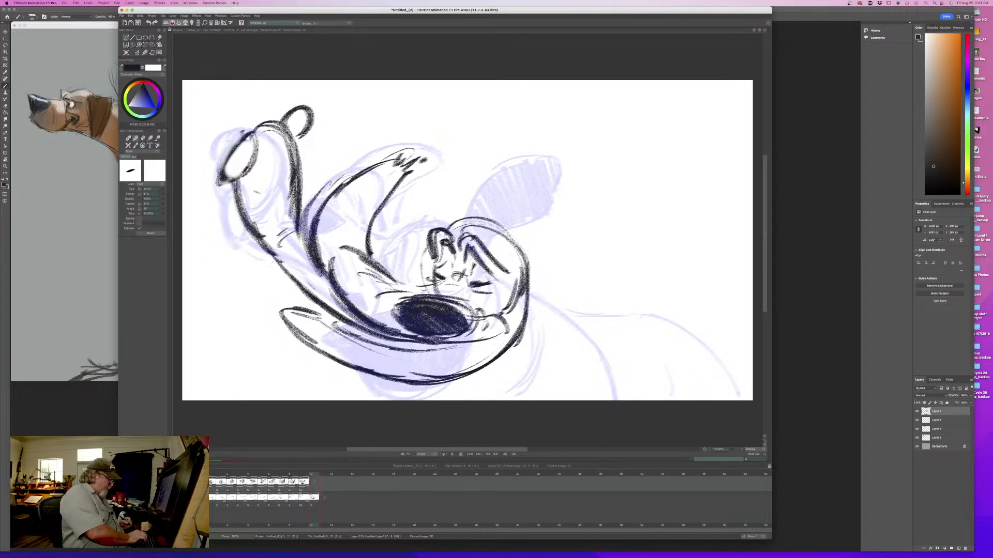
{"action": "key", "text": "super+v"}
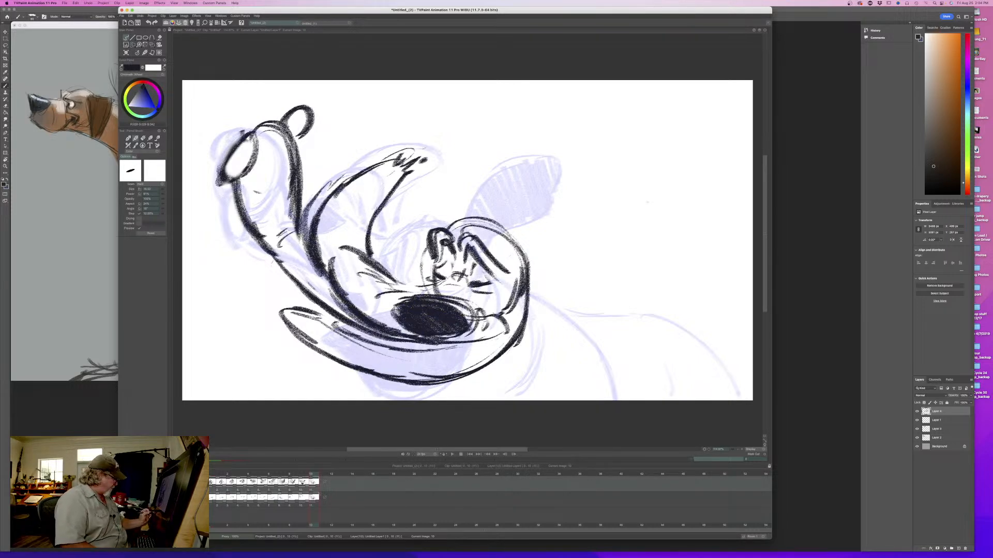
- Clear the duplicate drawing from the lower layer's eleventh frame and return to the upper layer's eleventh frame
{"action": "left_click", "coordinate": [314, 497]}
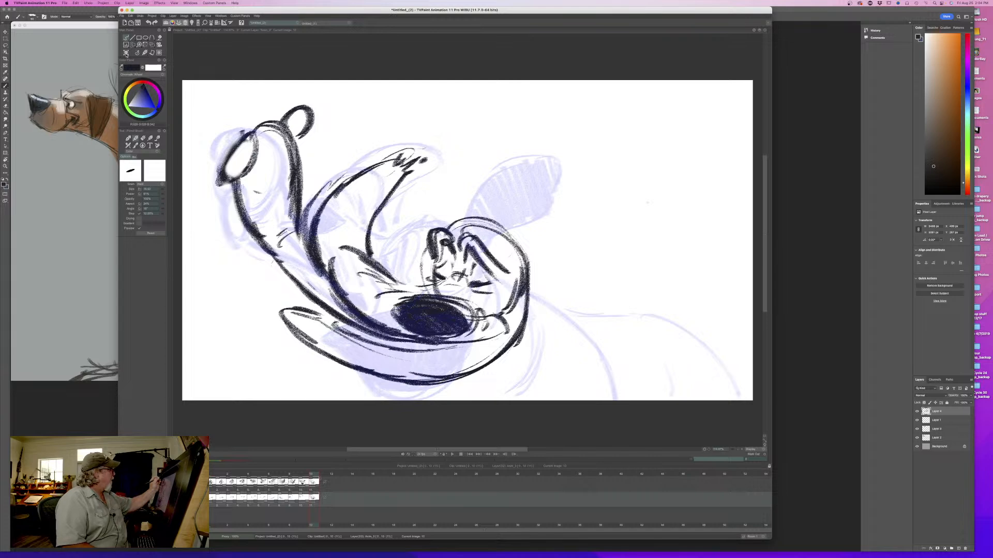
{"action": "left_click", "coordinate": [126, 53]}
{"action": "left_click", "coordinate": [313, 482]}
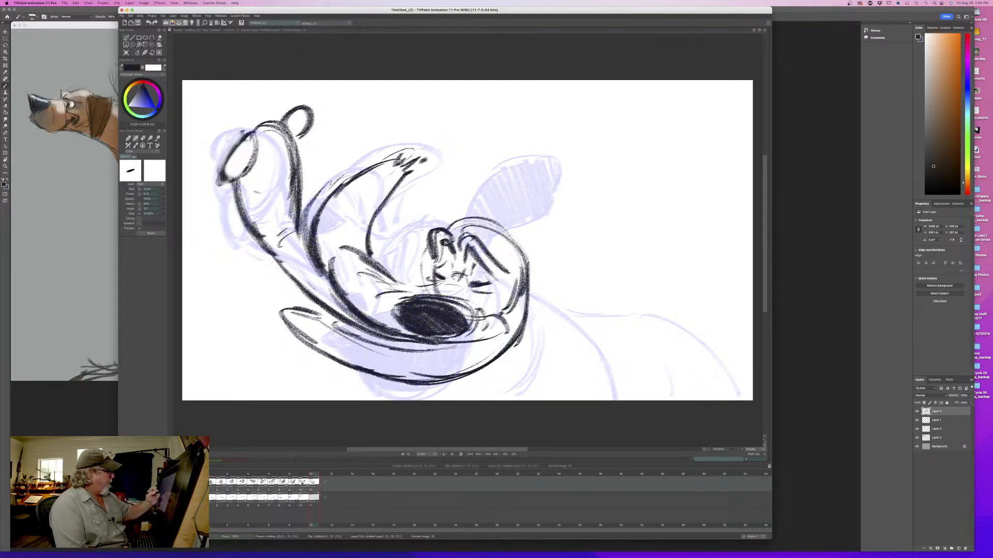
- Erase the back edge of the skull in the eleventh drawing and redraw it slightly further in, thickening the crown line
{"action": "left_click_drag", "start_coordinate": [508, 233], "coordinate": [525, 281]}
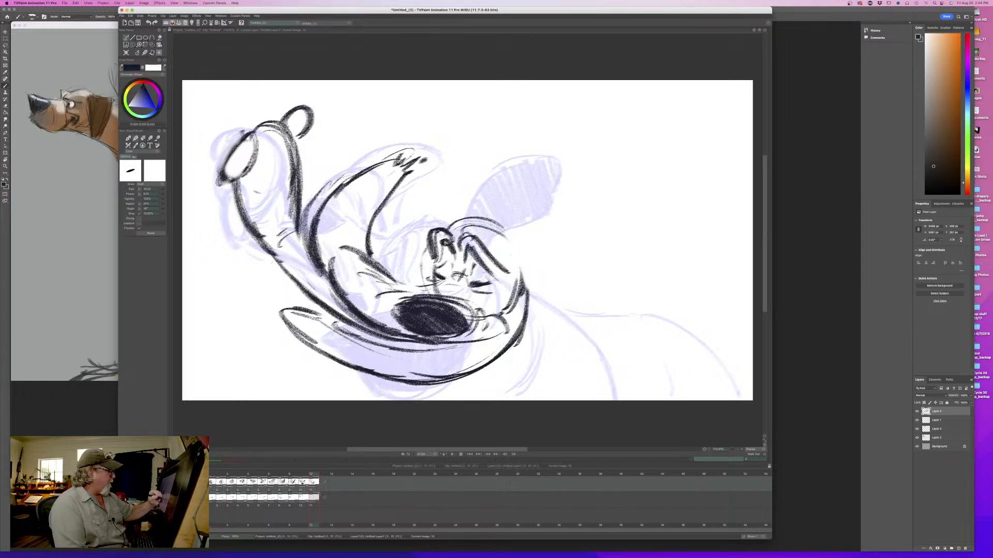
{"action": "left_click_drag", "start_coordinate": [509, 237], "coordinate": [525, 286]}
{"action": "mouse_move", "coordinate": [487, 223]}
{"action": "left_mouse_down"}
{"action": "mouse_move", "coordinate": [524, 272]}
{"action": "mouse_move", "coordinate": [497, 253]}
{"action": "mouse_move", "coordinate": [493, 243]}
{"action": "mouse_move", "coordinate": [526, 271]}
{"action": "mouse_move", "coordinate": [448, 227]}
{"action": "mouse_move", "coordinate": [479, 222]}
{"action": "left_mouse_up"}
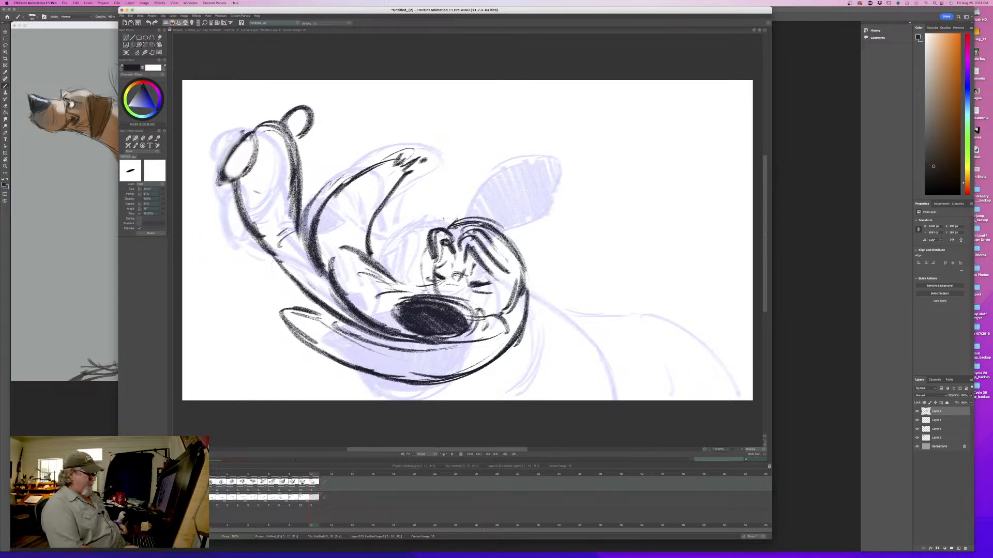
{"action": "key", "text": "Left"}
{"action": "key", "text": "Right"}
{"action": "mouse_move", "coordinate": [309, 475]}
{"action": "left_mouse_down"}
{"action": "mouse_move", "coordinate": [254, 480]}
{"action": "mouse_move", "coordinate": [317, 478]}
{"action": "left_mouse_up"}
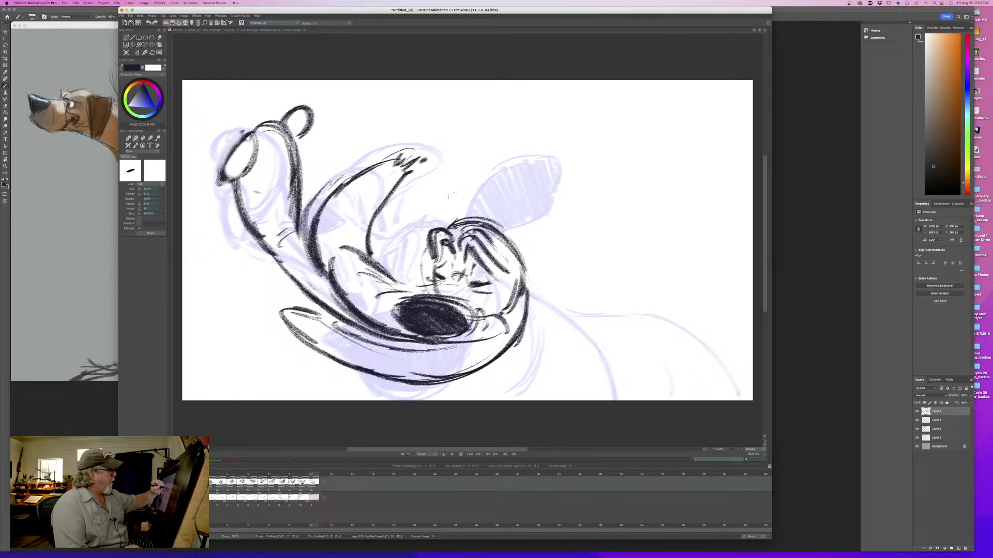
- Sketch the ear flopped over the crown, curving from the top of the head down toward the muzzle
{"action": "mouse_move", "coordinate": [465, 190]}
{"action": "left_mouse_down"}
{"action": "mouse_move", "coordinate": [434, 213]}
{"action": "mouse_move", "coordinate": [490, 215]}
{"action": "mouse_move", "coordinate": [455, 191]}
{"action": "mouse_move", "coordinate": [433, 203]}
{"action": "left_mouse_up"}
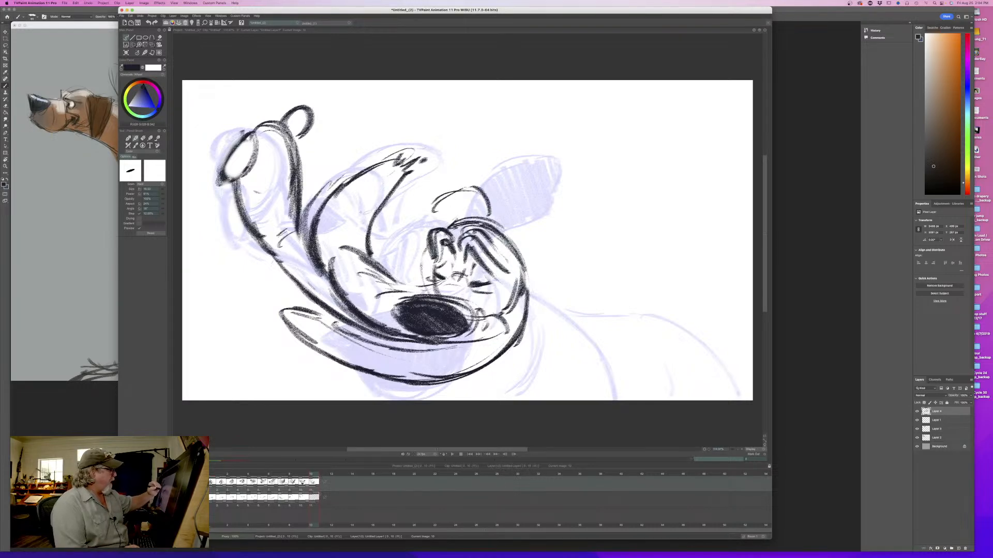
{"action": "key", "text": "Left"}
{"action": "key", "text": "Right"}
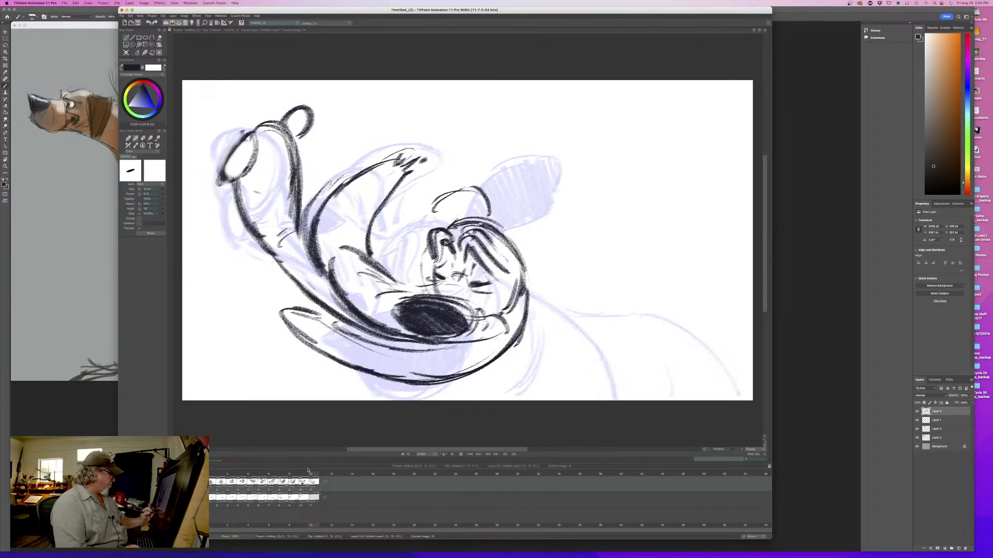
{"action": "mouse_move", "coordinate": [308, 473]}
{"action": "left_mouse_down"}
{"action": "mouse_move", "coordinate": [232, 478]}
{"action": "mouse_move", "coordinate": [315, 481]}
{"action": "left_mouse_up"}
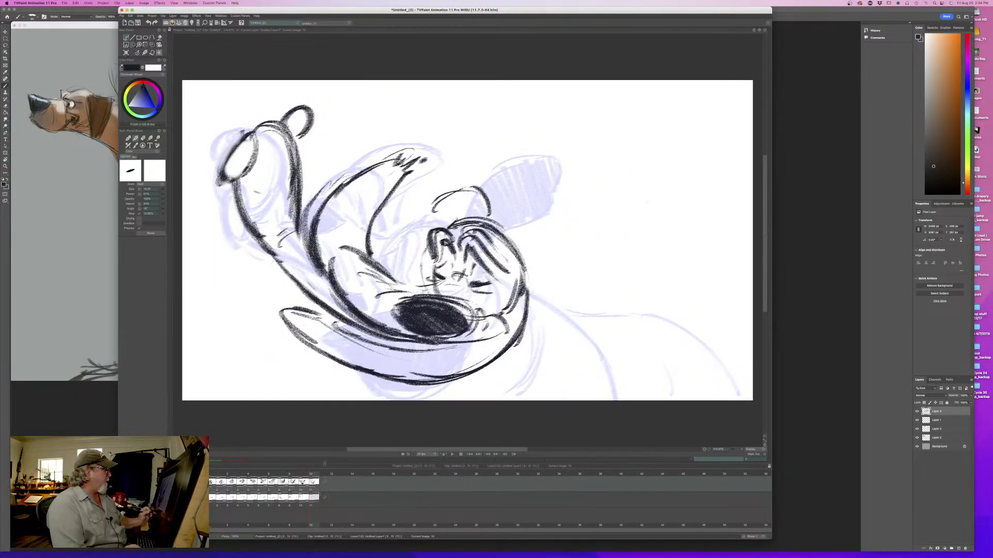
{"action": "left_click_drag", "start_coordinate": [426, 211], "coordinate": [396, 262]}
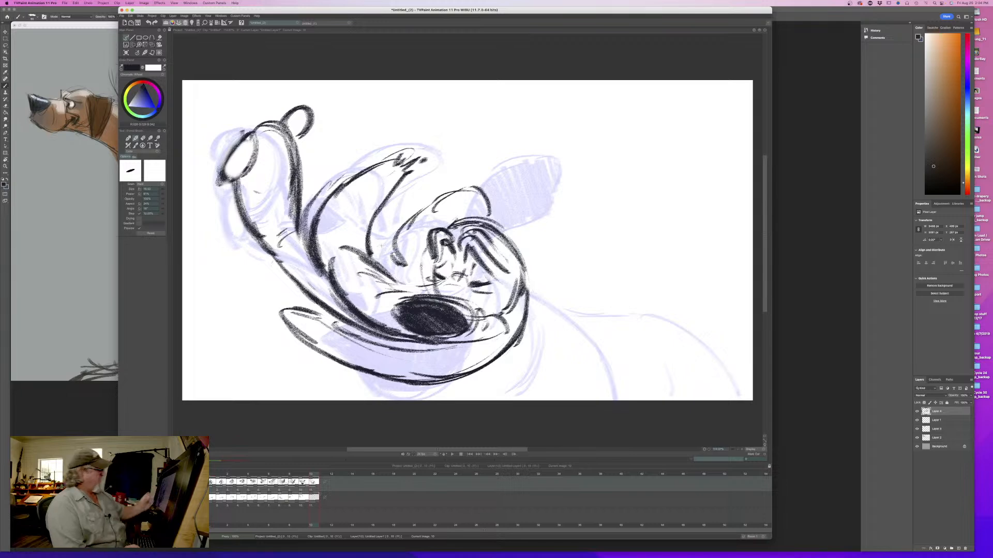
{"action": "key", "text": "Left"}
{"action": "key", "text": "Right"}
{"action": "key", "text": "Left"}
{"action": "key", "text": "Right"}
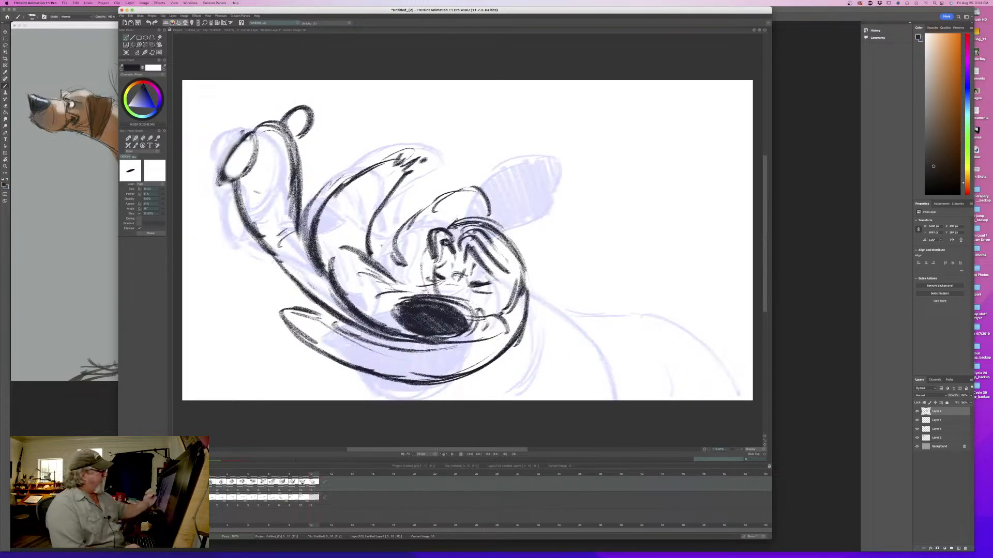
- Thicken the outline of the flopped ear from its base at the crown to its tip beside the muzzle
{"action": "mouse_move", "coordinate": [495, 224]}
{"action": "left_mouse_down"}
{"action": "mouse_move", "coordinate": [483, 193]}
{"action": "mouse_move", "coordinate": [428, 202]}
{"action": "mouse_move", "coordinate": [394, 233]}
{"action": "mouse_move", "coordinate": [402, 275]}
{"action": "left_mouse_up"}
{"action": "key", "text": "Left"}
{"action": "key", "text": "Right"}
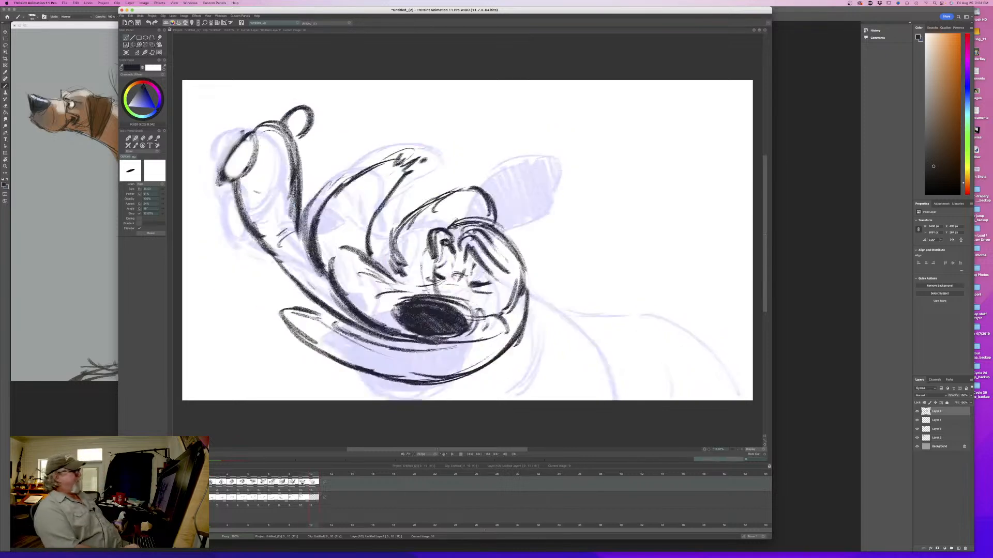
{"action": "key", "text": "Left"}
{"action": "key", "text": "Right"}
- Darken the squeezed-shut eyes and add small wrinkle strokes between them
{"action": "mouse_move", "coordinate": [430, 278]}
{"action": "left_mouse_down"}
{"action": "mouse_move", "coordinate": [494, 282]}
{"action": "mouse_move", "coordinate": [476, 278]}
{"action": "mouse_move", "coordinate": [494, 268]}
{"action": "left_mouse_up"}
{"action": "mouse_move", "coordinate": [472, 268]}
{"action": "left_mouse_down"}
{"action": "mouse_move", "coordinate": [480, 261]}
{"action": "mouse_move", "coordinate": [453, 267]}
{"action": "mouse_move", "coordinate": [459, 278]}
{"action": "left_mouse_up"}
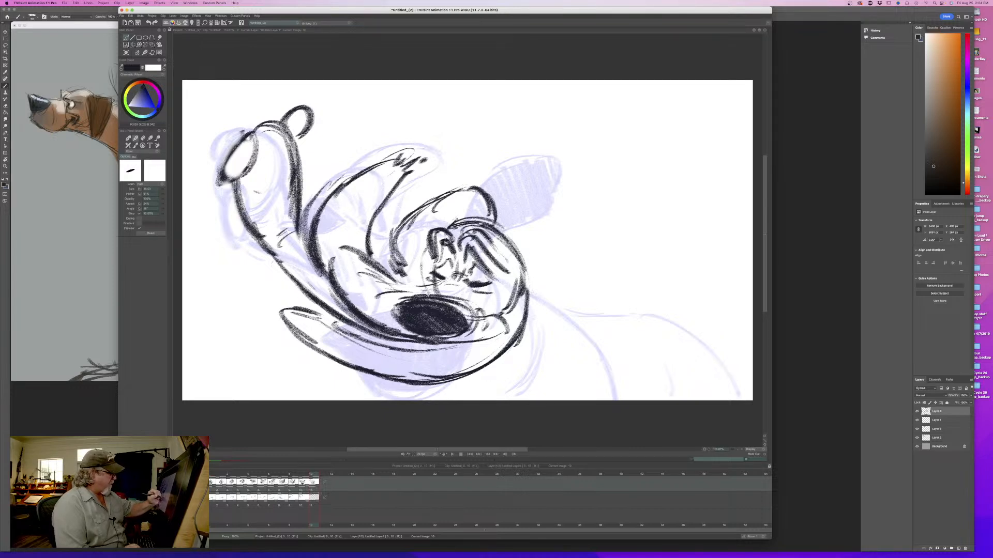
{"action": "key", "text": "Left"}
{"action": "key", "text": "Right"}
{"action": "key", "text": "Left"}
{"action": "key", "text": "Right"}
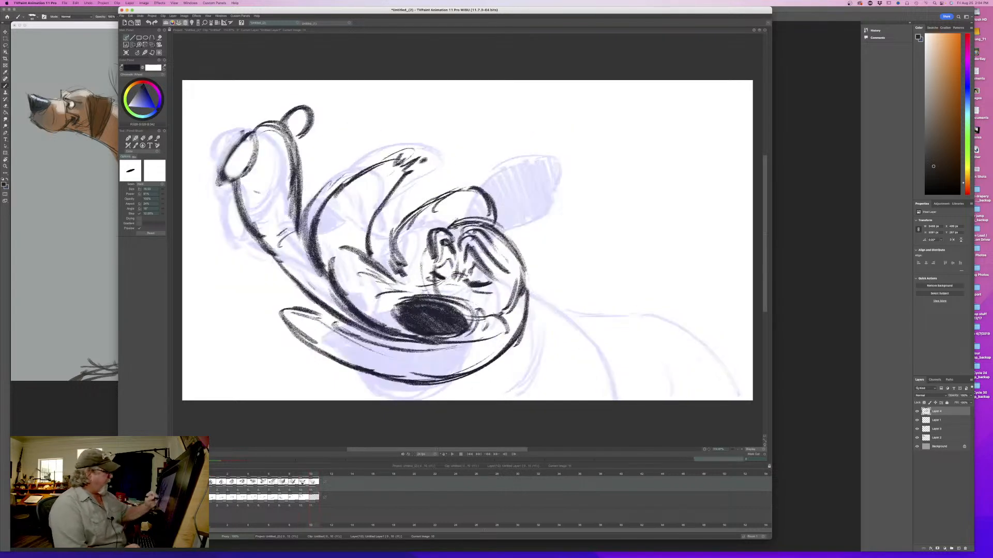
- Thicken the inner brow folds above the eyes and add a short crease beside the far eye
{"action": "mouse_move", "coordinate": [468, 246]}
{"action": "left_mouse_down"}
{"action": "mouse_move", "coordinate": [485, 269]}
{"action": "mouse_move", "coordinate": [472, 256]}
{"action": "left_mouse_up"}
{"action": "mouse_move", "coordinate": [466, 247]}
{"action": "left_mouse_down"}
{"action": "mouse_move", "coordinate": [503, 290]}
{"action": "mouse_move", "coordinate": [455, 250]}
{"action": "left_mouse_up"}
{"action": "key", "text": "Left"}
{"action": "key", "text": "Right"}
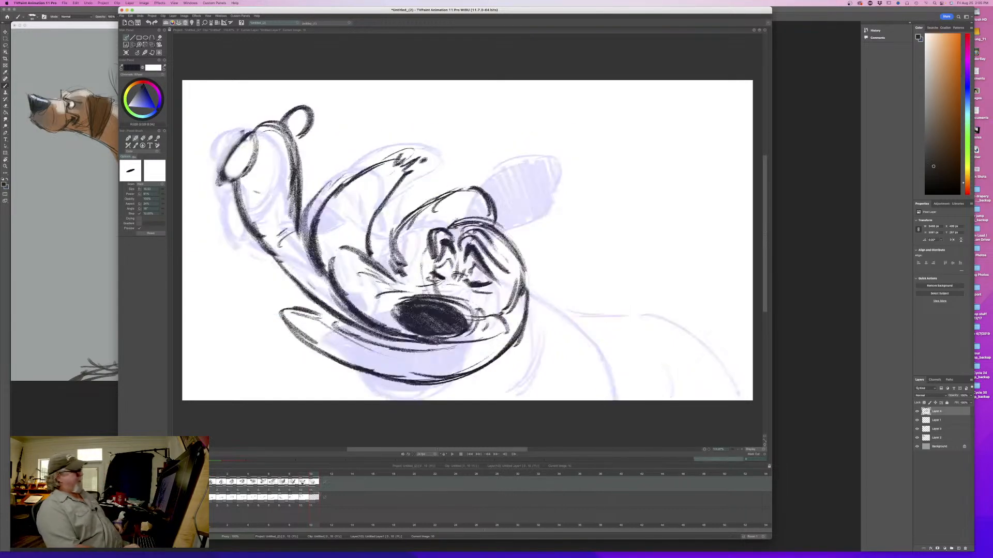
{"action": "key", "text": "Left"}
{"action": "key", "text": "Right"}
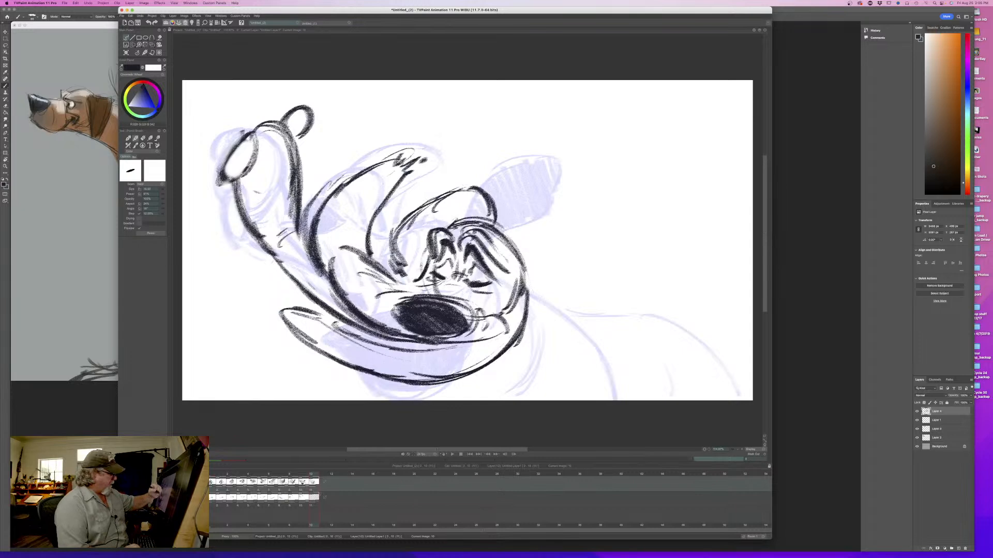
{"action": "key", "text": "Left"}
{"action": "key", "text": "Right"}
{"action": "key", "text": "Left"}
{"action": "key", "text": "Right"}
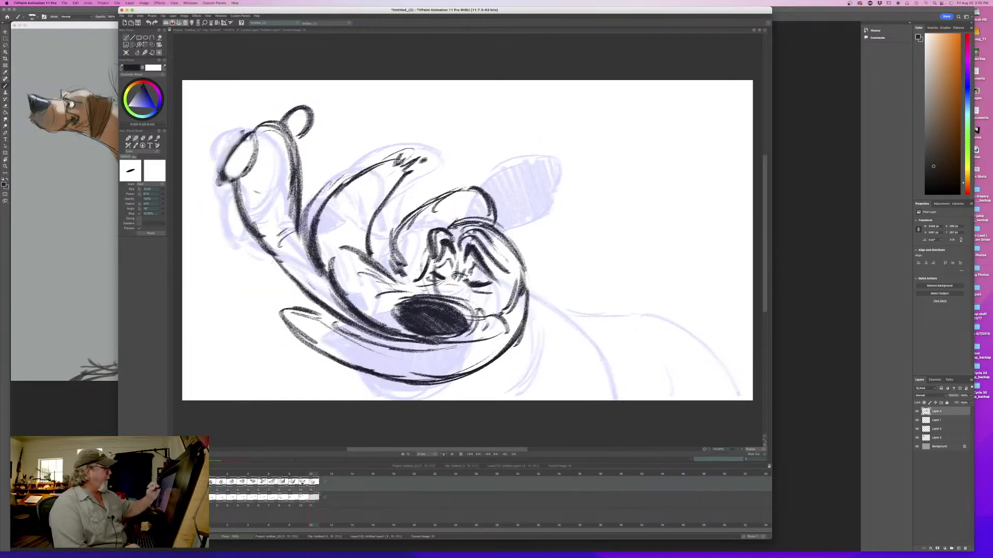
- Fill the flopped ear above the head with dark diagonal hatching
{"action": "mouse_move", "coordinate": [480, 189]}
{"action": "left_mouse_down"}
{"action": "mouse_move", "coordinate": [434, 197]}
{"action": "mouse_move", "coordinate": [406, 230]}
{"action": "mouse_move", "coordinate": [476, 214]}
{"action": "mouse_move", "coordinate": [442, 221]}
{"action": "left_mouse_up"}
{"action": "left_click_drag", "start_coordinate": [454, 197], "coordinate": [431, 225]}
{"action": "mouse_move", "coordinate": [417, 219]}
{"action": "left_mouse_down"}
{"action": "mouse_move", "coordinate": [425, 253]}
{"action": "mouse_move", "coordinate": [417, 271]}
{"action": "mouse_move", "coordinate": [401, 272]}
{"action": "left_mouse_up"}
{"action": "key", "text": "Left"}
{"action": "key", "text": "Right"}
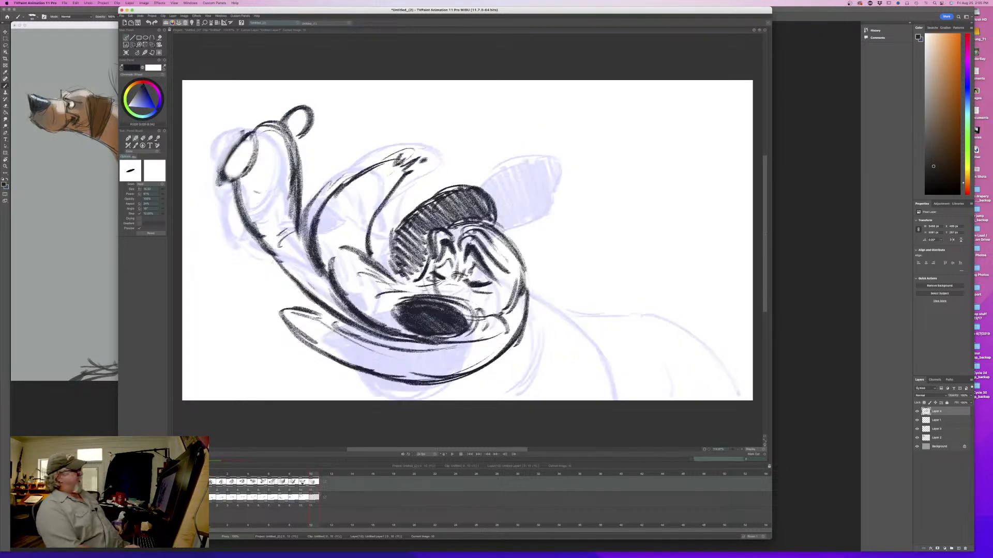
{"action": "key", "text": "Left"}
{"action": "key", "text": "Right"}
{"action": "key", "text": "Left"}
{"action": "key", "text": "Right"}
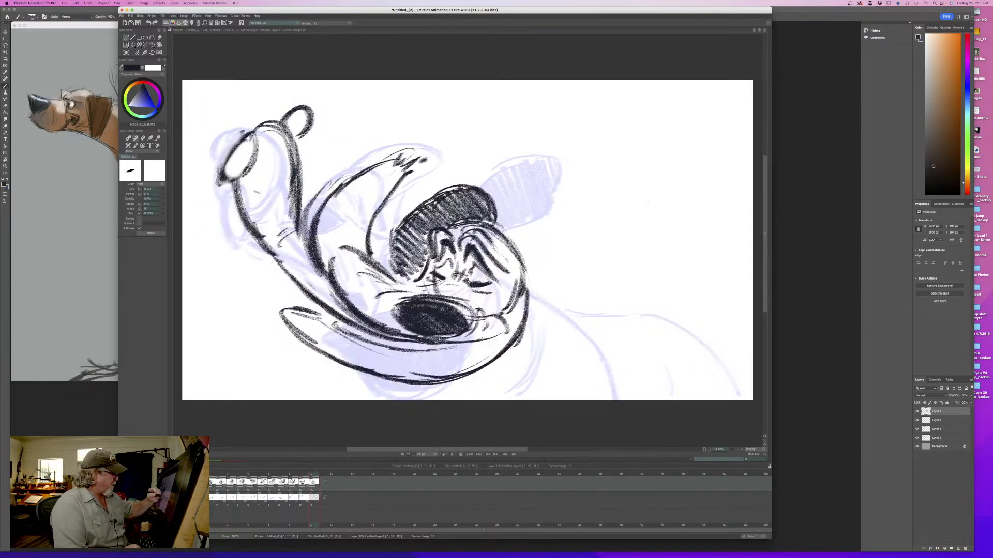
- Thicken the lower edge of the muzzle and extend the line toward the back of the cheek
{"action": "left_click_drag", "start_coordinate": [337, 318], "coordinate": [367, 343]}
{"action": "left_click_drag", "start_coordinate": [440, 344], "coordinate": [366, 331]}
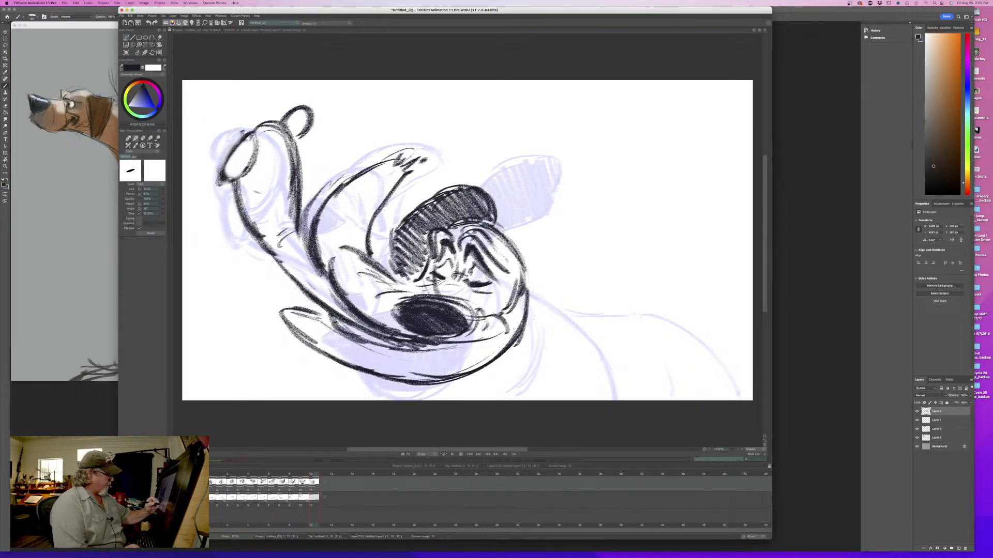
{"action": "left_click_drag", "start_coordinate": [517, 321], "coordinate": [485, 350]}
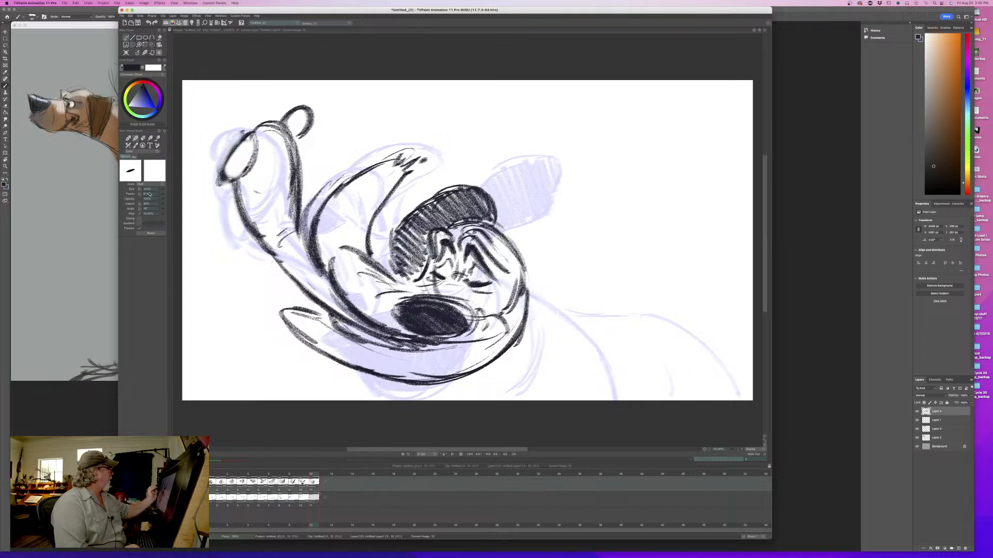
- Hatch the long curved shape under the muzzle, adjusting the brush between passes, and darken its upper edge along the muzzle
{"action": "left_click_drag", "start_coordinate": [149, 194], "coordinate": [172, 190]}
{"action": "mouse_move", "coordinate": [522, 294]}
{"action": "left_mouse_down"}
{"action": "mouse_move", "coordinate": [500, 357]}
{"action": "mouse_move", "coordinate": [481, 365]}
{"action": "mouse_move", "coordinate": [473, 347]}
{"action": "mouse_move", "coordinate": [458, 371]}
{"action": "left_mouse_up"}
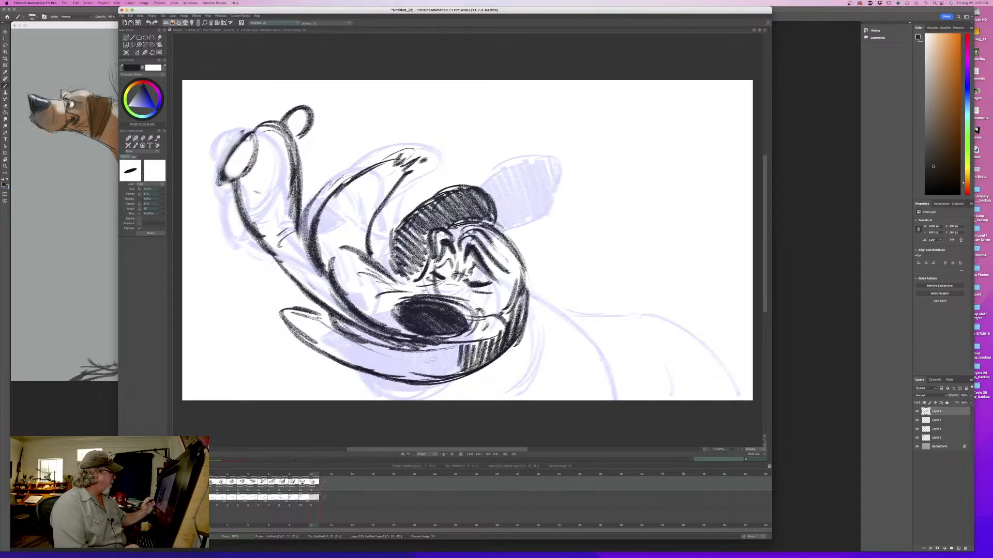
{"action": "left_click_drag", "start_coordinate": [162, 195], "coordinate": [158, 195]}
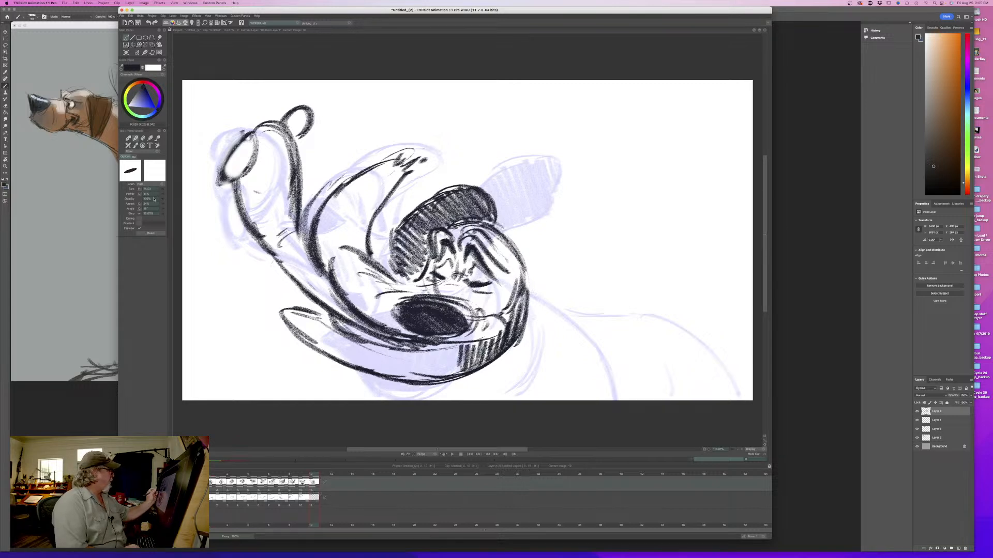
{"action": "mouse_move", "coordinate": [463, 345]}
{"action": "left_mouse_down"}
{"action": "mouse_move", "coordinate": [452, 367]}
{"action": "mouse_move", "coordinate": [380, 383]}
{"action": "left_mouse_up"}
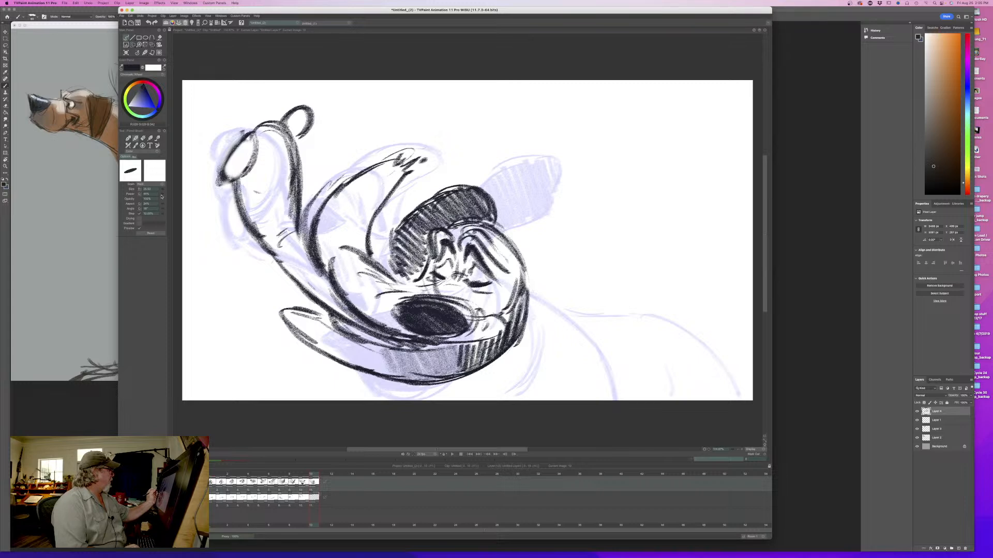
{"action": "left_click_drag", "start_coordinate": [162, 197], "coordinate": [167, 197]}
{"action": "mouse_move", "coordinate": [454, 357]}
{"action": "left_mouse_down"}
{"action": "mouse_move", "coordinate": [385, 352]}
{"action": "mouse_move", "coordinate": [371, 359]}
{"action": "mouse_move", "coordinate": [359, 349]}
{"action": "mouse_move", "coordinate": [342, 361]}
{"action": "mouse_move", "coordinate": [287, 317]}
{"action": "left_mouse_up"}
{"action": "key", "text": "Left"}
{"action": "key", "text": "Right"}
{"action": "key", "text": "Left"}
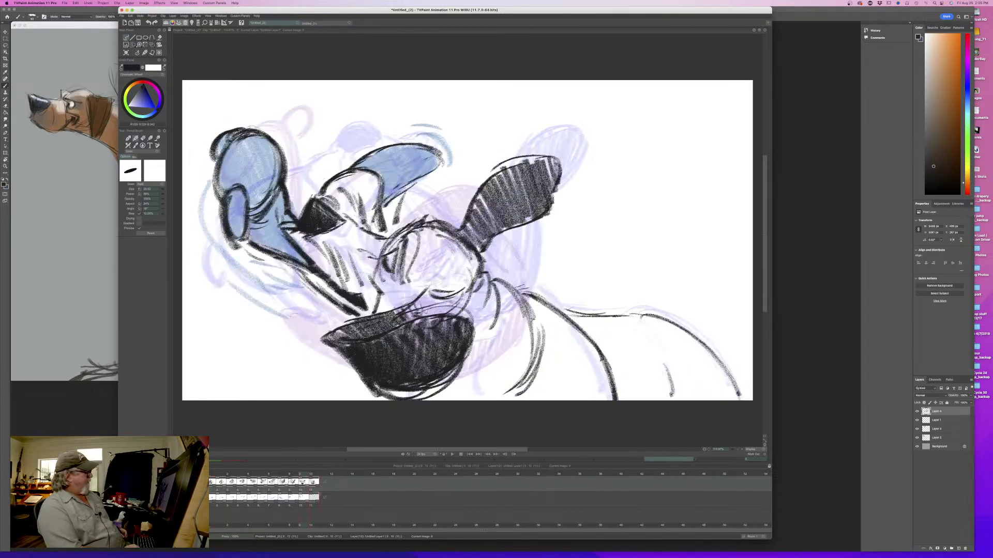
{"action": "key", "text": "Right"}
{"action": "mouse_move", "coordinate": [344, 322]}
{"action": "left_mouse_down"}
{"action": "mouse_move", "coordinate": [409, 352]}
{"action": "mouse_move", "coordinate": [445, 344]}
{"action": "mouse_move", "coordinate": [375, 336]}
{"action": "left_mouse_up"}
{"action": "mouse_move", "coordinate": [470, 344]}
{"action": "left_mouse_down"}
{"action": "mouse_move", "coordinate": [406, 353]}
{"action": "mouse_move", "coordinate": [373, 335]}
{"action": "left_mouse_up"}
- Add short accent strokes around the nose and cheek and thicken the inside of the oval at the raised tip
{"action": "left_click_drag", "start_coordinate": [446, 288], "coordinate": [466, 298]}
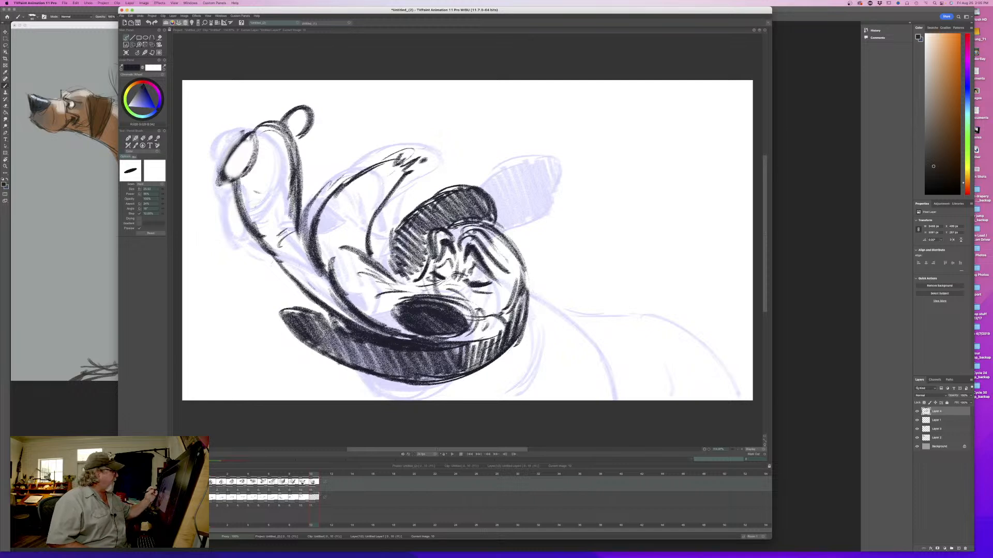
{"action": "left_click_drag", "start_coordinate": [249, 148], "coordinate": [226, 177]}
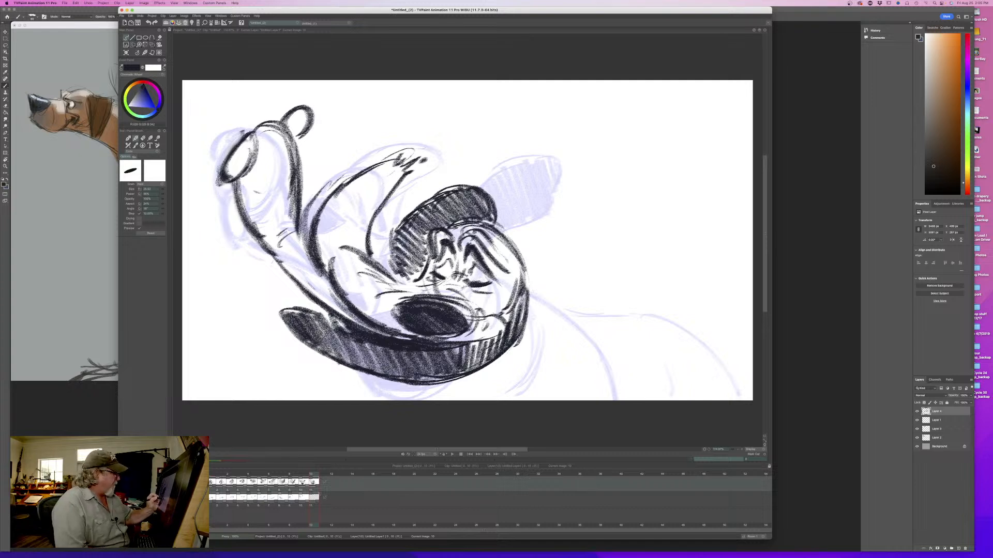
{"action": "mouse_move", "coordinate": [473, 287]}
{"action": "left_mouse_down"}
{"action": "mouse_move", "coordinate": [464, 302]}
{"action": "mouse_move", "coordinate": [481, 308]}
{"action": "left_mouse_up"}
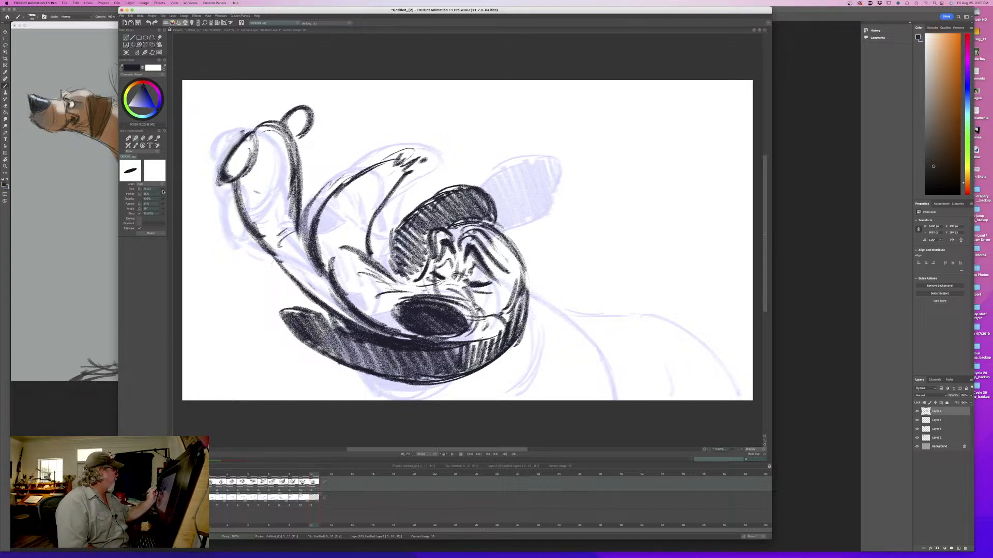
{"action": "left_click_drag", "start_coordinate": [163, 191], "coordinate": [150, 192]}
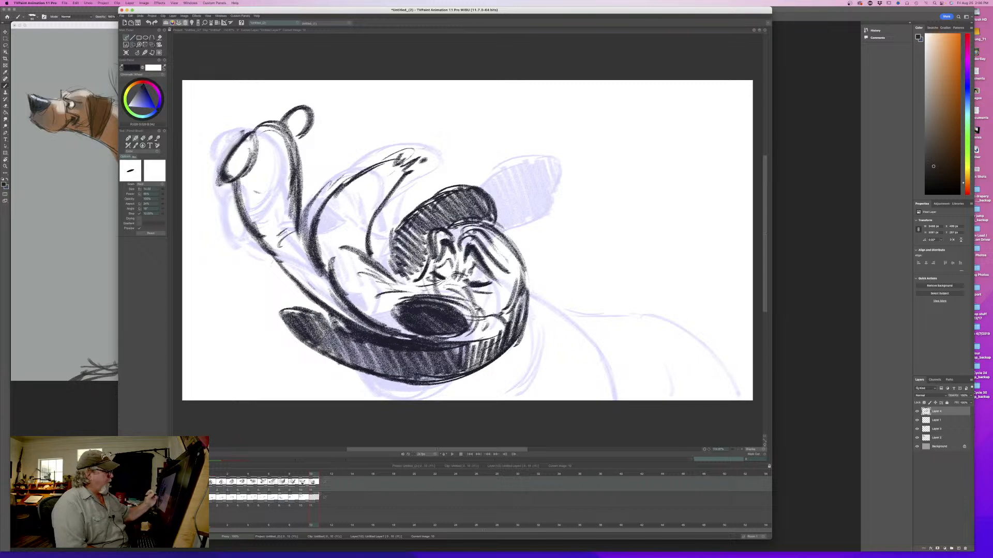
{"action": "key", "text": "Left"}
{"action": "key", "text": "Right"}
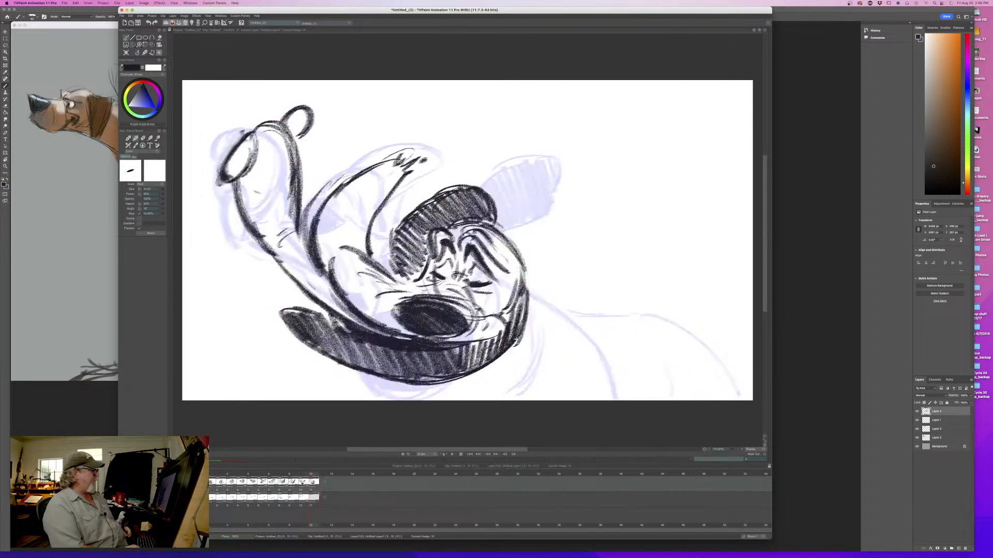
{"action": "key", "text": "Left"}
{"action": "key", "text": "Right"}
{"action": "key", "text": "Left"}
{"action": "key", "text": "Right"}
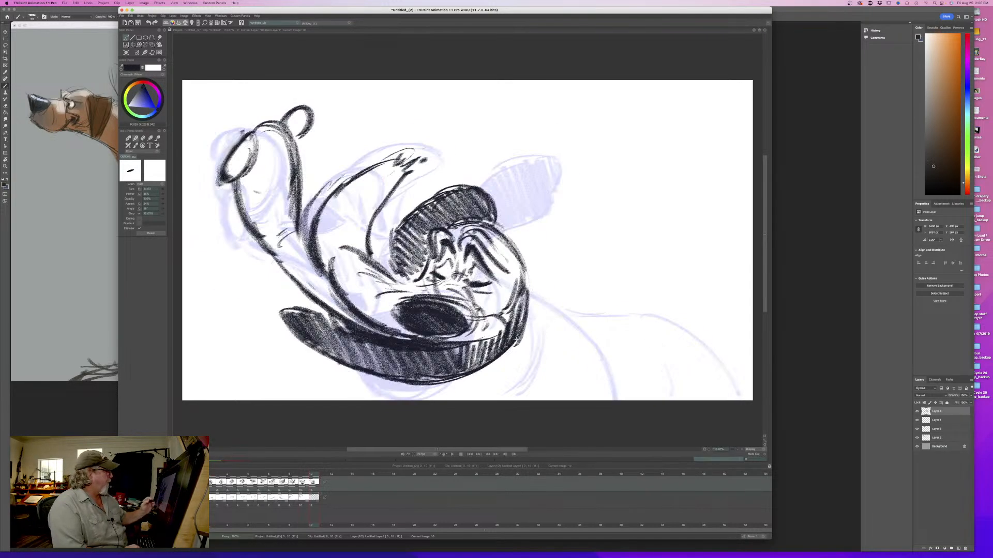
- Draw the neck and shoulder contours behind the head, curving down to the lower edge of the canvas
{"action": "mouse_move", "coordinate": [312, 475]}
{"action": "left_mouse_down"}
{"action": "mouse_move", "coordinate": [222, 475]}
{"action": "mouse_move", "coordinate": [329, 475]}
{"action": "mouse_move", "coordinate": [232, 474]}
{"action": "mouse_move", "coordinate": [326, 476]}
{"action": "mouse_move", "coordinate": [274, 482]}
{"action": "mouse_move", "coordinate": [326, 488]}
{"action": "mouse_move", "coordinate": [314, 488]}
{"action": "left_mouse_up"}
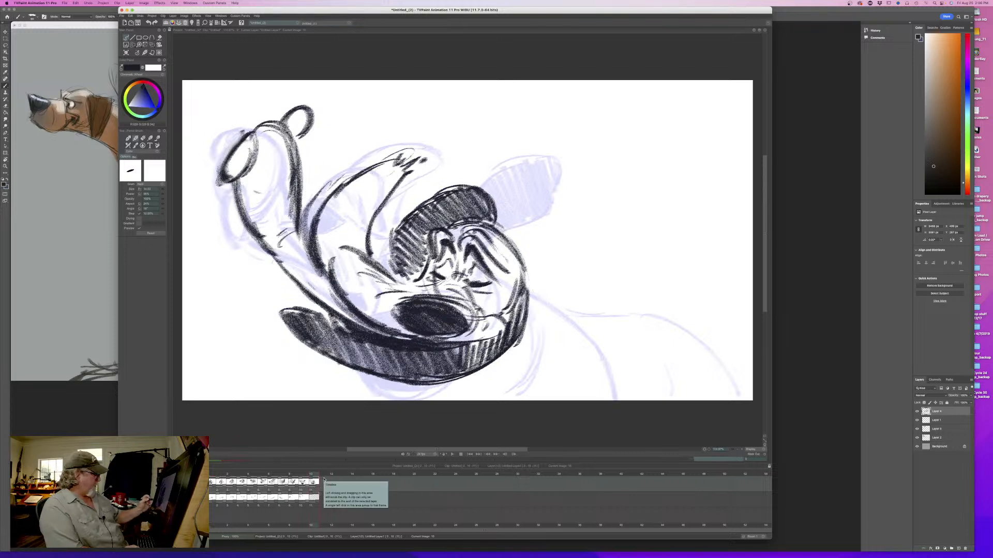
{"action": "mouse_move", "coordinate": [547, 324]}
{"action": "left_mouse_down"}
{"action": "mouse_move", "coordinate": [552, 370]}
{"action": "mouse_move", "coordinate": [508, 391]}
{"action": "mouse_move", "coordinate": [544, 374]}
{"action": "left_mouse_up"}
{"action": "key", "text": "Left"}
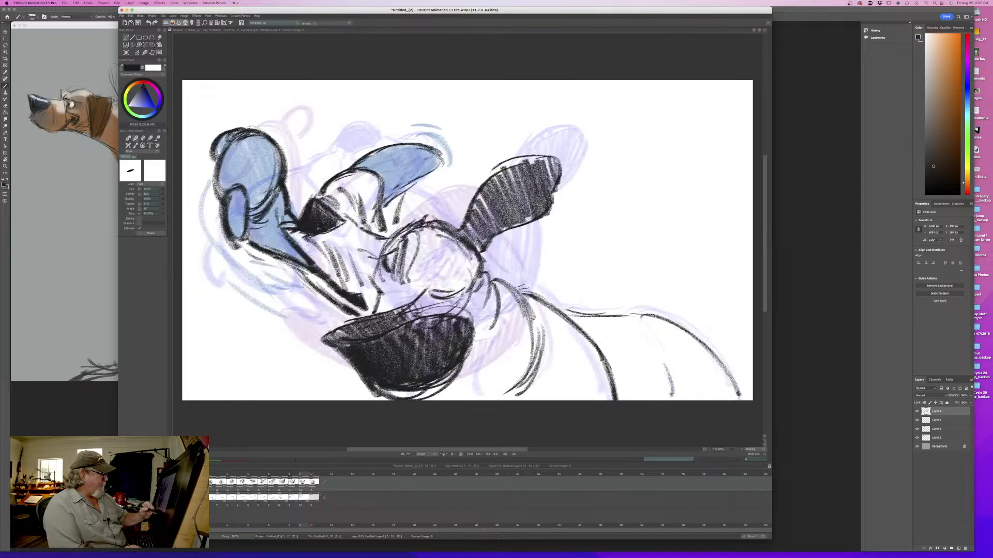
{"action": "key", "text": "Right"}
{"action": "mouse_move", "coordinate": [317, 473]}
{"action": "left_mouse_down"}
{"action": "mouse_move", "coordinate": [221, 475]}
{"action": "mouse_move", "coordinate": [334, 474]}
{"action": "left_mouse_up"}
{"action": "left_click_drag", "start_coordinate": [535, 299], "coordinate": [597, 337]}
{"action": "left_click_drag", "start_coordinate": [603, 346], "coordinate": [611, 402]}
{"action": "key", "text": "Left"}
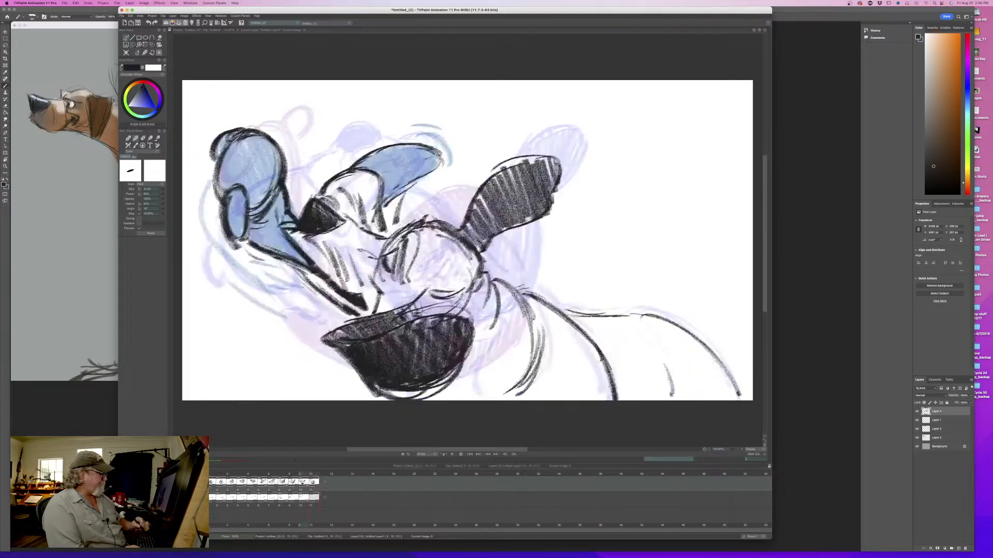
- Review the sequence on the timeline and hatch the strip above the large dark shape in the tenth drawing
{"action": "mouse_move", "coordinate": [303, 475]}
{"action": "left_mouse_down"}
{"action": "mouse_move", "coordinate": [212, 482]}
{"action": "mouse_move", "coordinate": [325, 491]}
{"action": "mouse_move", "coordinate": [293, 492]}
{"action": "mouse_move", "coordinate": [312, 494]}
{"action": "left_mouse_up"}
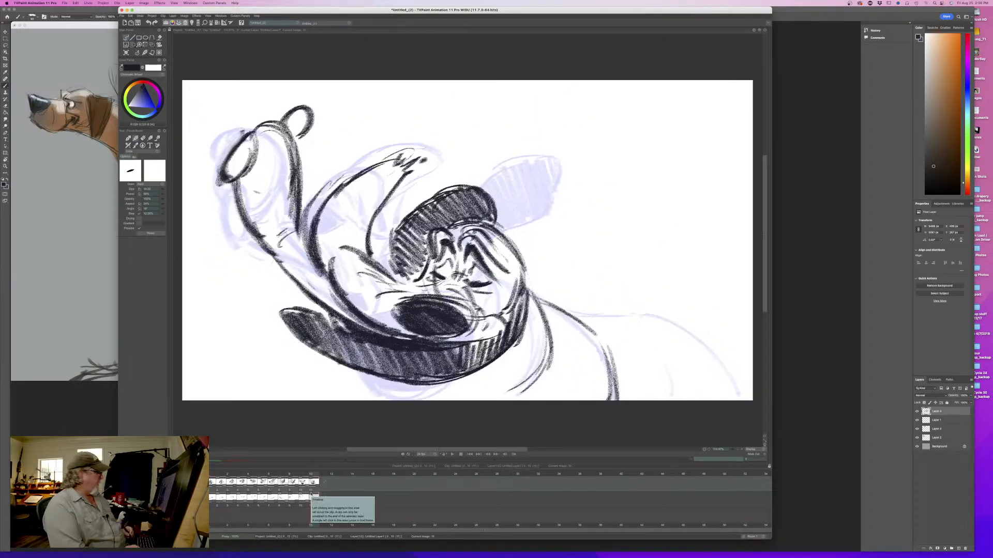
{"action": "mouse_move", "coordinate": [310, 476]}
{"action": "left_mouse_down"}
{"action": "mouse_move", "coordinate": [219, 487]}
{"action": "mouse_move", "coordinate": [313, 497]}
{"action": "left_mouse_up"}
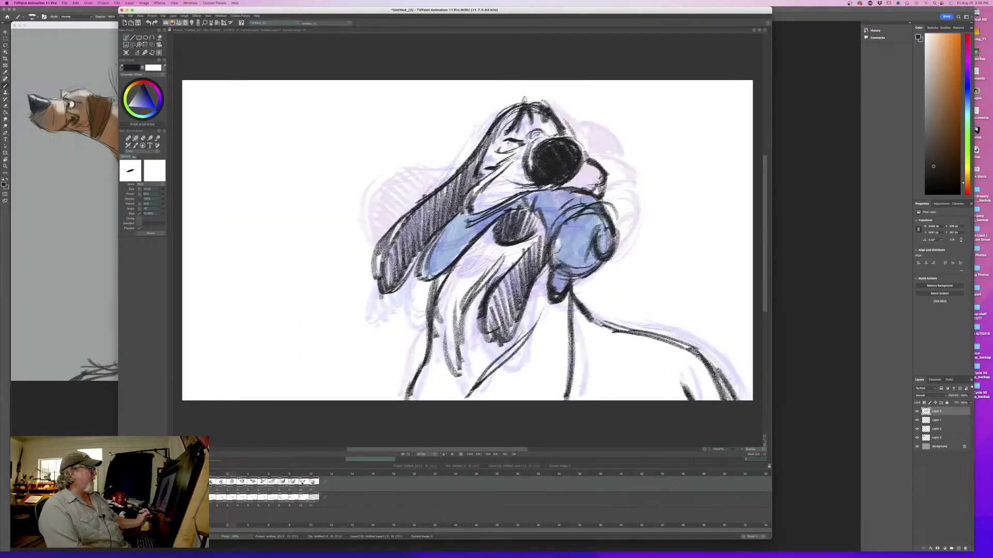
{"action": "left_click", "coordinate": [327, 478]}
{"action": "mouse_move", "coordinate": [327, 478]}
{"action": "left_mouse_down"}
{"action": "mouse_move", "coordinate": [233, 483]}
{"action": "mouse_move", "coordinate": [326, 487]}
{"action": "mouse_move", "coordinate": [213, 489]}
{"action": "mouse_move", "coordinate": [315, 487]}
{"action": "mouse_move", "coordinate": [213, 488]}
{"action": "mouse_move", "coordinate": [313, 486]}
{"action": "mouse_move", "coordinate": [301, 486]}
{"action": "left_mouse_up"}
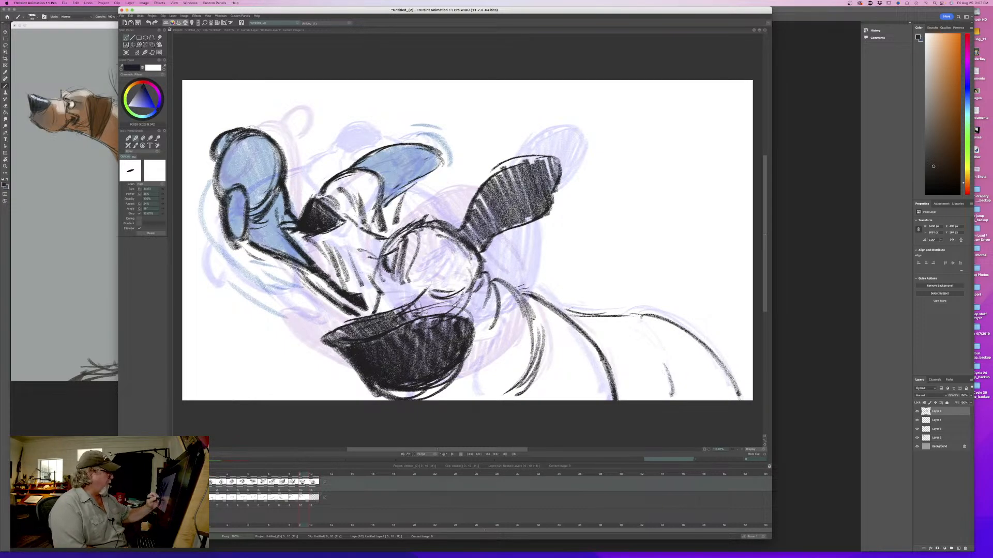
{"action": "left_click_drag", "start_coordinate": [460, 299], "coordinate": [396, 312]}
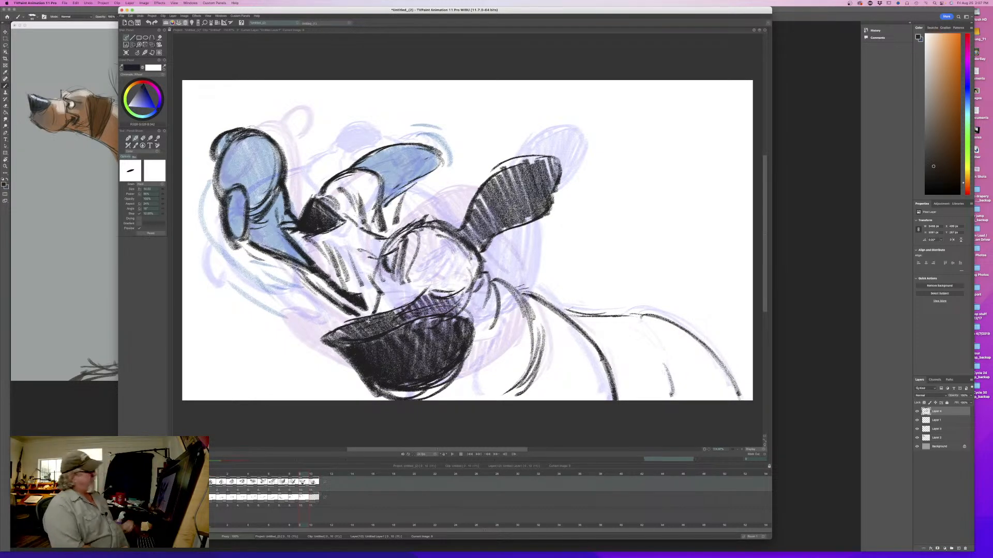
- Sample the light blue from the tenth drawing, enlarge the brush, and fill the curved pointed shape above the muzzle in the eleventh drawing
{"action": "mouse_move", "coordinate": [301, 480]}
{"action": "left_mouse_down"}
{"action": "mouse_move", "coordinate": [252, 477]}
{"action": "mouse_move", "coordinate": [325, 482]}
{"action": "mouse_move", "coordinate": [315, 482]}
{"action": "left_mouse_up"}
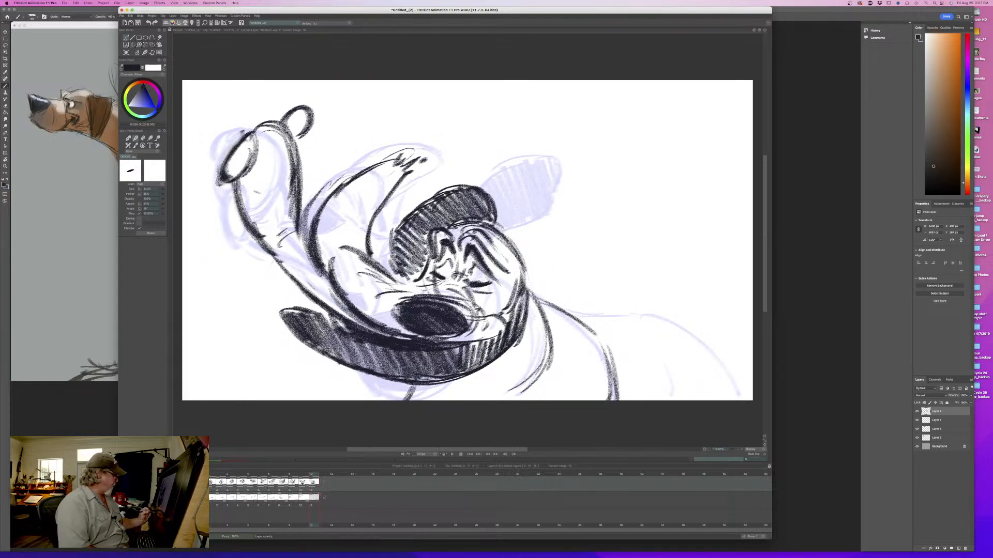
{"action": "left_click", "coordinate": [313, 497]}
{"action": "left_click_drag", "start_coordinate": [309, 475], "coordinate": [294, 470]}
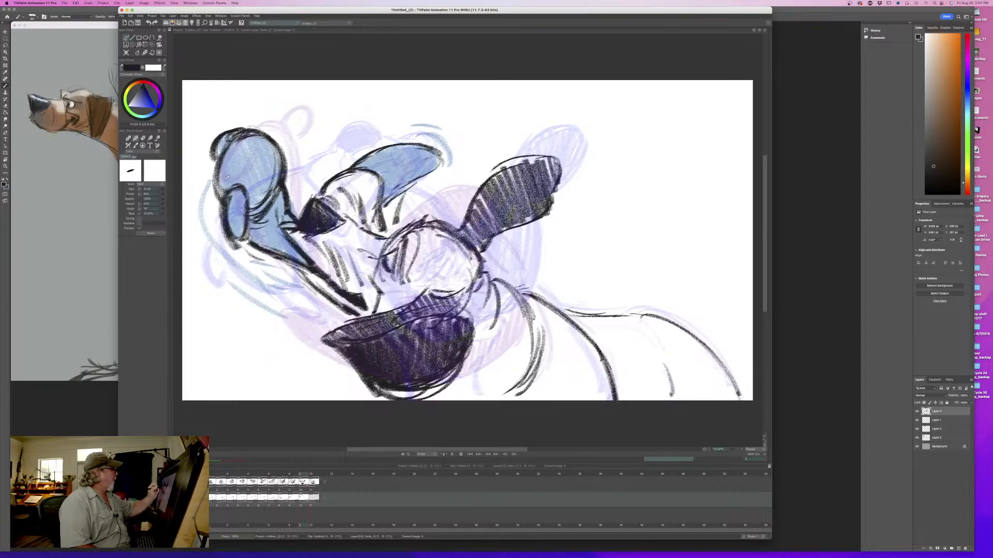
{"action": "left_click", "coordinate": [385, 165], "text": "ctrl"}
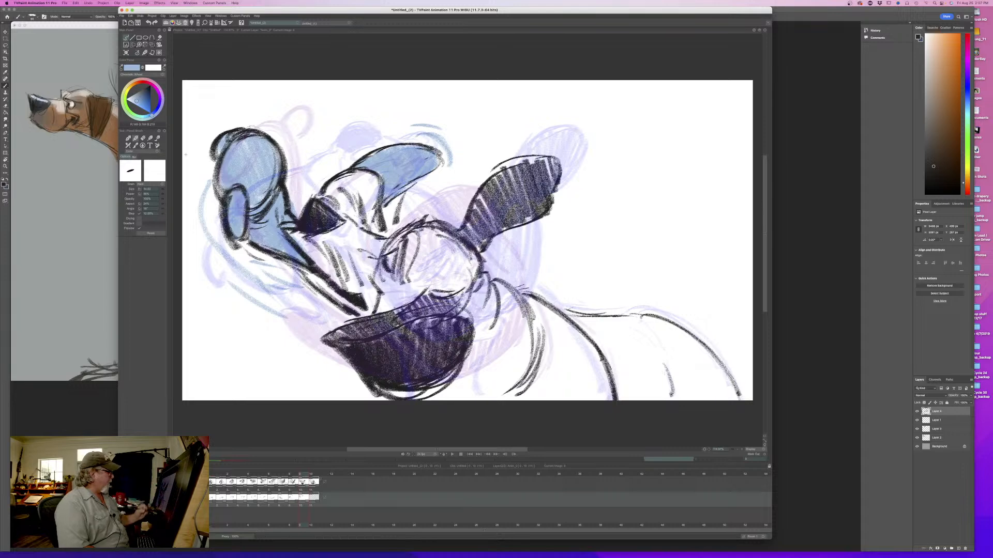
{"action": "left_click_drag", "start_coordinate": [303, 474], "coordinate": [311, 475]}
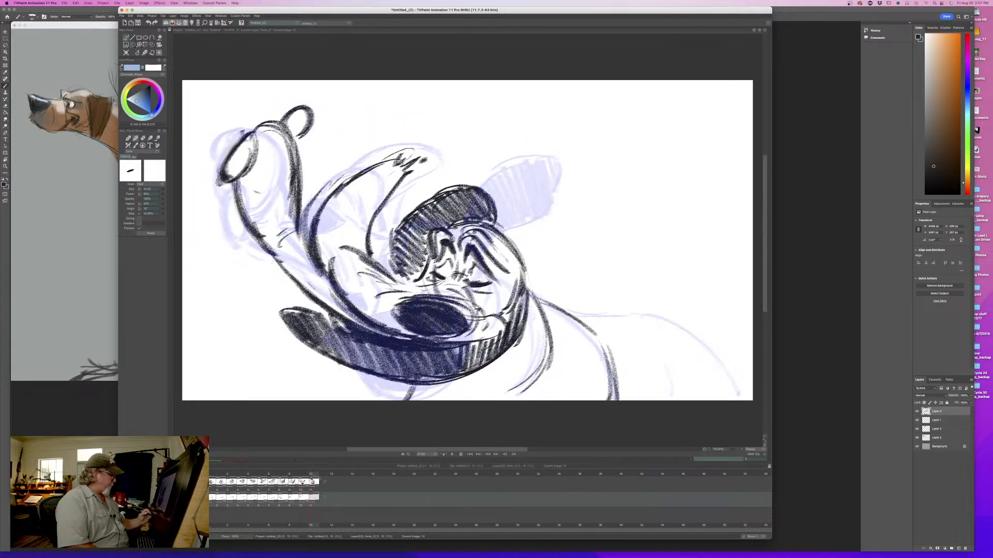
{"action": "key", "text": "y"}
{"action": "key", "text": "y"}
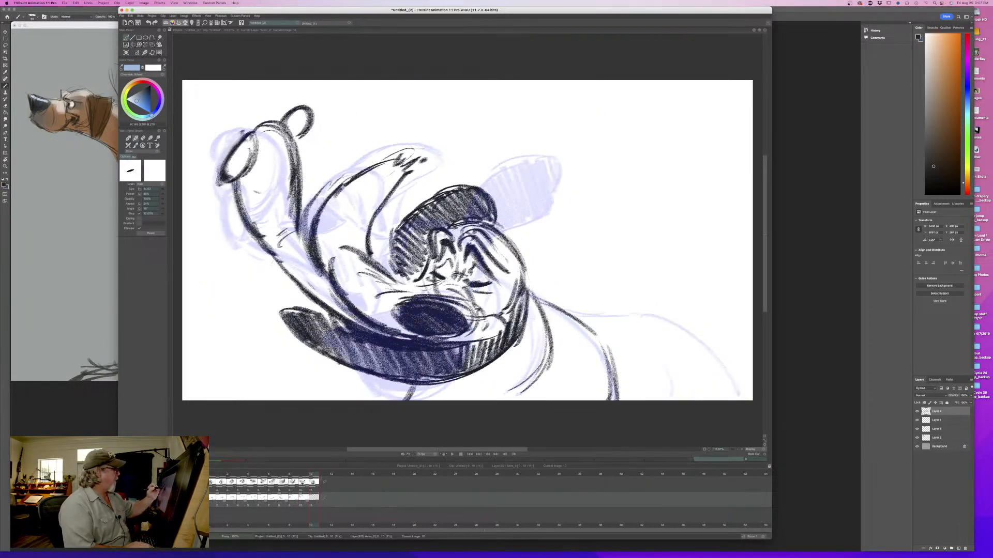
{"action": "left_click_drag", "start_coordinate": [165, 193], "coordinate": [180, 192]}
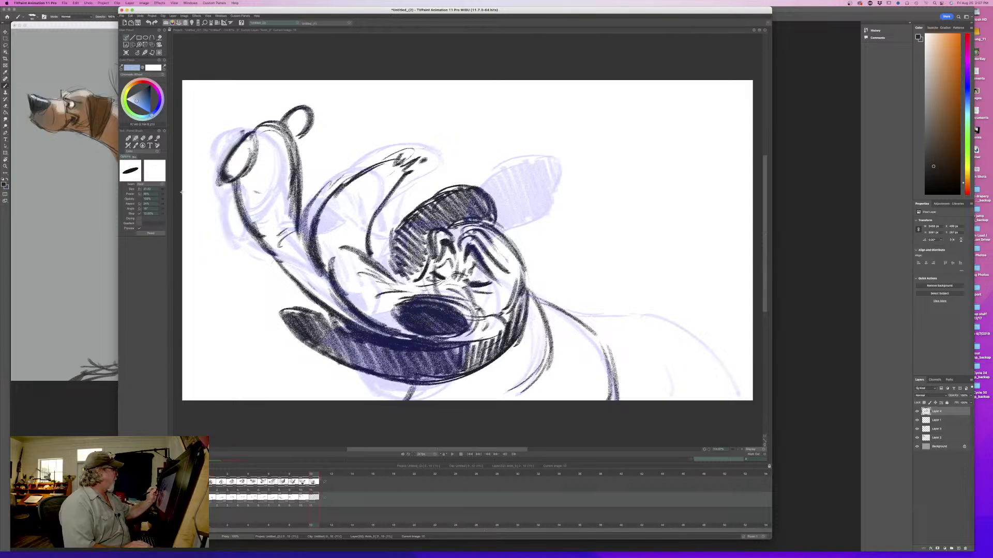
{"action": "mouse_move", "coordinate": [401, 161]}
{"action": "left_mouse_down"}
{"action": "mouse_move", "coordinate": [373, 203]}
{"action": "mouse_move", "coordinate": [360, 198]}
{"action": "mouse_move", "coordinate": [351, 230]}
{"action": "left_mouse_up"}
{"action": "mouse_move", "coordinate": [370, 188]}
{"action": "left_mouse_down"}
{"action": "mouse_move", "coordinate": [323, 248]}
{"action": "mouse_move", "coordinate": [325, 264]}
{"action": "left_mouse_up"}
{"action": "mouse_move", "coordinate": [350, 204]}
{"action": "left_mouse_down"}
{"action": "mouse_move", "coordinate": [365, 177]}
{"action": "mouse_move", "coordinate": [374, 224]}
{"action": "left_mouse_up"}
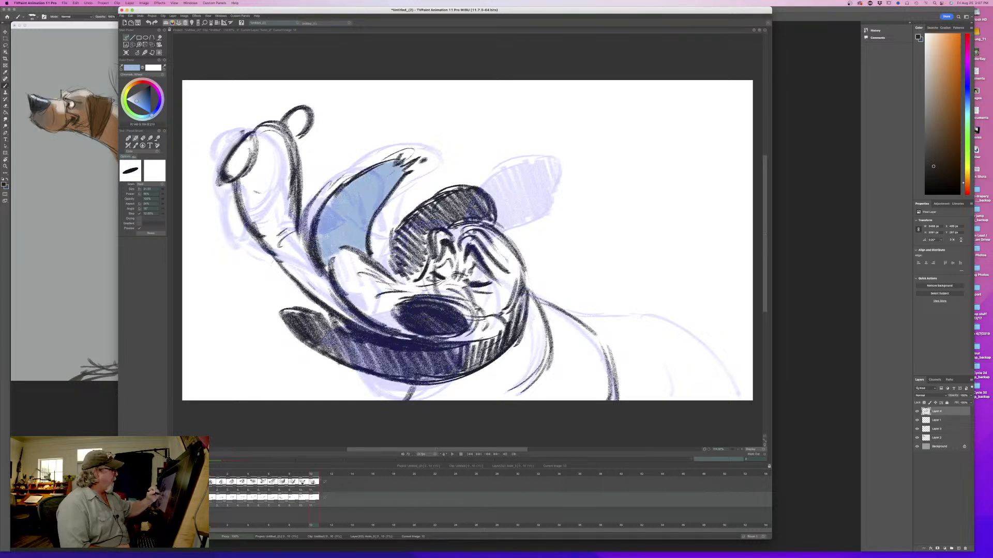
- Fill the long raised shape and its rounded tips with the same light blue, down to where it meets the muzzle
{"action": "mouse_move", "coordinate": [304, 112]}
{"action": "left_mouse_down"}
{"action": "mouse_move", "coordinate": [276, 153]}
{"action": "mouse_move", "coordinate": [258, 147]}
{"action": "mouse_move", "coordinate": [258, 166]}
{"action": "mouse_move", "coordinate": [237, 148]}
{"action": "mouse_move", "coordinate": [232, 170]}
{"action": "left_mouse_up"}
{"action": "mouse_move", "coordinate": [284, 149]}
{"action": "left_mouse_down"}
{"action": "mouse_move", "coordinate": [274, 228]}
{"action": "mouse_move", "coordinate": [243, 227]}
{"action": "mouse_move", "coordinate": [253, 170]}
{"action": "mouse_move", "coordinate": [266, 230]}
{"action": "mouse_move", "coordinate": [289, 269]}
{"action": "mouse_move", "coordinate": [357, 318]}
{"action": "mouse_move", "coordinate": [421, 338]}
{"action": "left_mouse_up"}
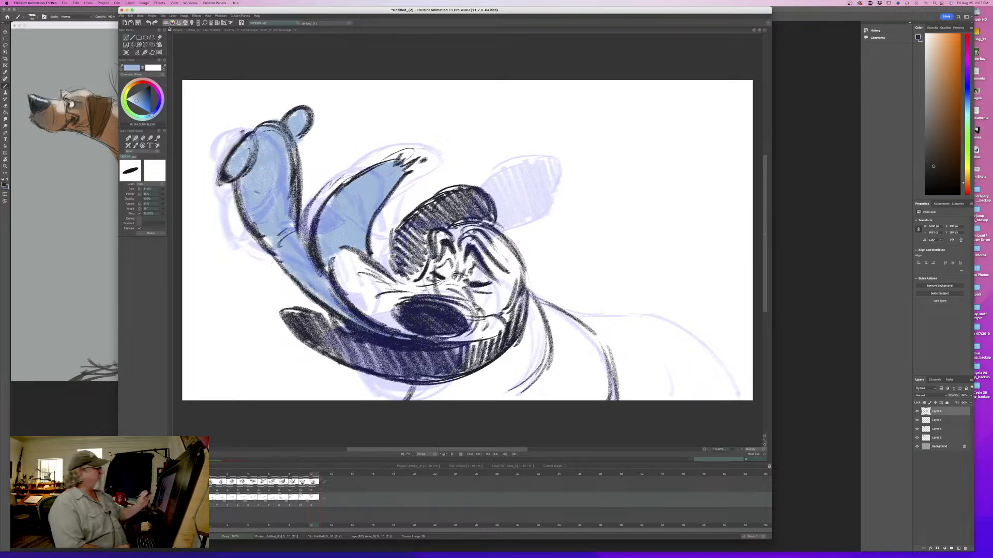
{"action": "mouse_move", "coordinate": [276, 240]}
{"action": "left_mouse_down"}
{"action": "mouse_move", "coordinate": [249, 220]}
{"action": "mouse_move", "coordinate": [242, 180]}
{"action": "mouse_move", "coordinate": [268, 181]}
{"action": "left_mouse_up"}
{"action": "left_click_drag", "start_coordinate": [268, 181], "coordinate": [292, 225]}
{"action": "mouse_move", "coordinate": [327, 259]}
{"action": "left_mouse_down"}
{"action": "mouse_move", "coordinate": [327, 274]}
{"action": "mouse_move", "coordinate": [327, 207]}
{"action": "mouse_move", "coordinate": [363, 252]}
{"action": "mouse_move", "coordinate": [331, 252]}
{"action": "left_mouse_up"}
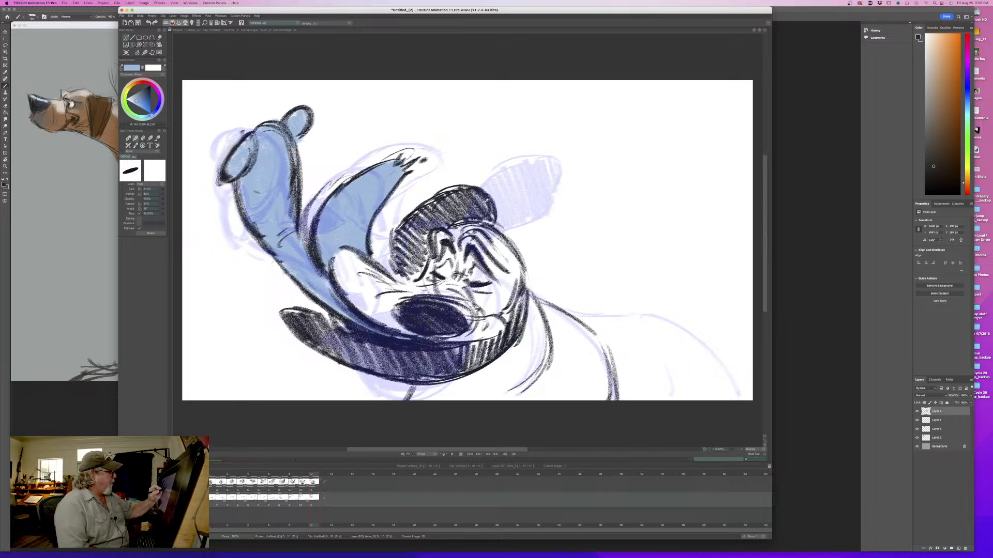
- Sample the dark line colour from the nose with the onion skin hidden, and flip between the tenth and eleventh drawings to compare them
{"action": "left_click", "coordinate": [484, 198], "text": "alt"}
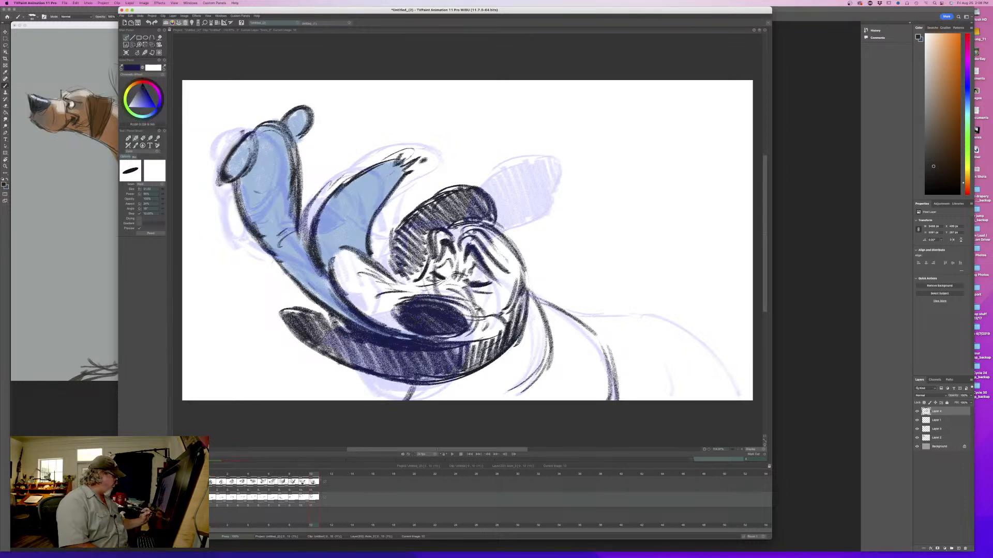
{"action": "key", "text": "l"}
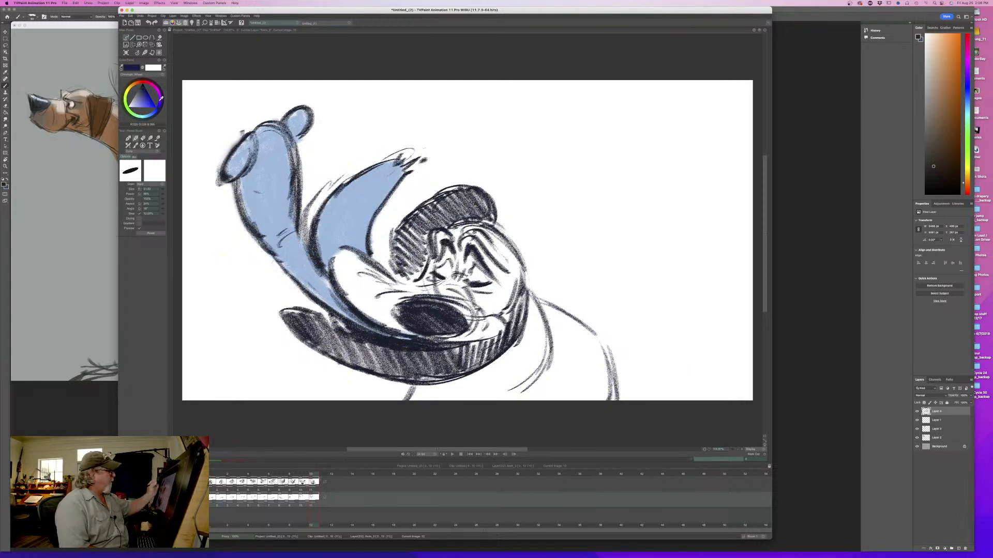
{"action": "left_click", "coordinate": [448, 320]}
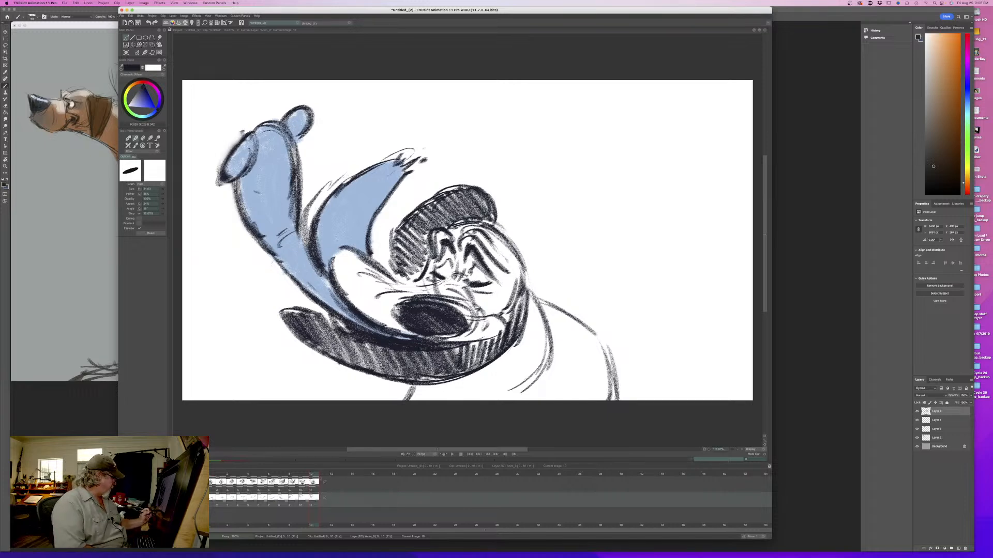
{"action": "left_click", "coordinate": [178, 482]}
{"action": "left_click_drag", "start_coordinate": [311, 475], "coordinate": [317, 474]}
{"action": "key", "text": "Left"}
{"action": "key", "text": "Right"}
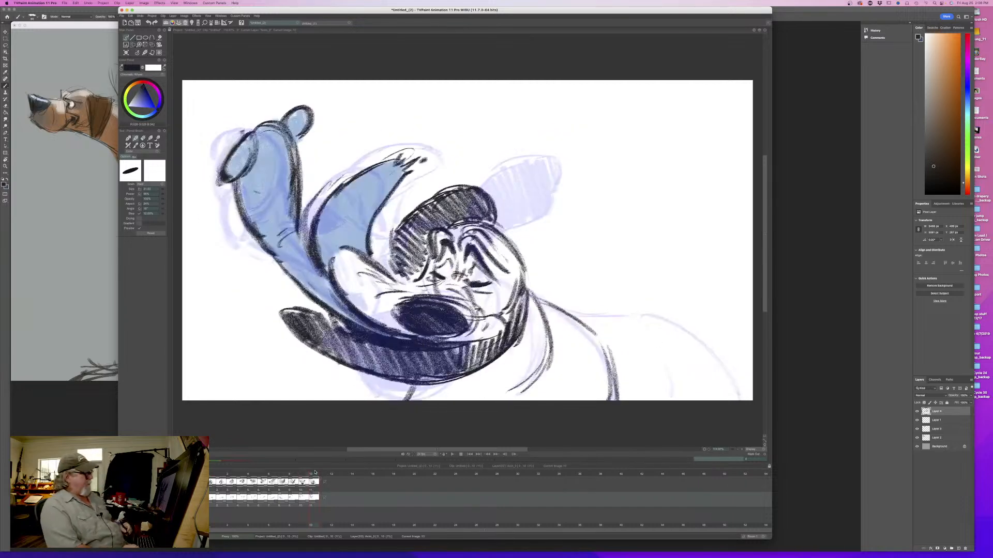
{"action": "key", "text": "Left"}
{"action": "key", "text": "Right"}
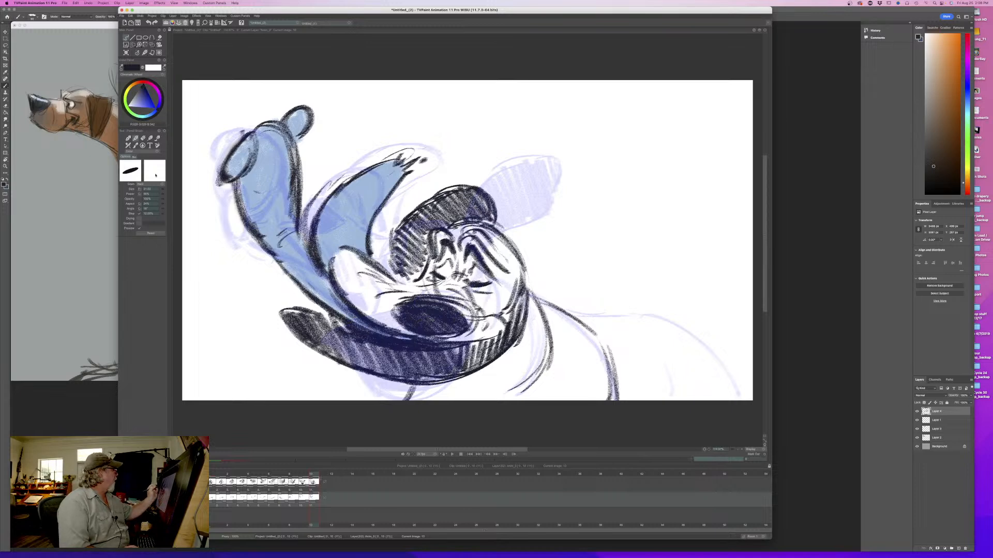
- With a smaller brush, draw the dog's back contour from the neck over the rump and add the inner leg line
{"action": "left_click_drag", "start_coordinate": [162, 191], "coordinate": [143, 194]}
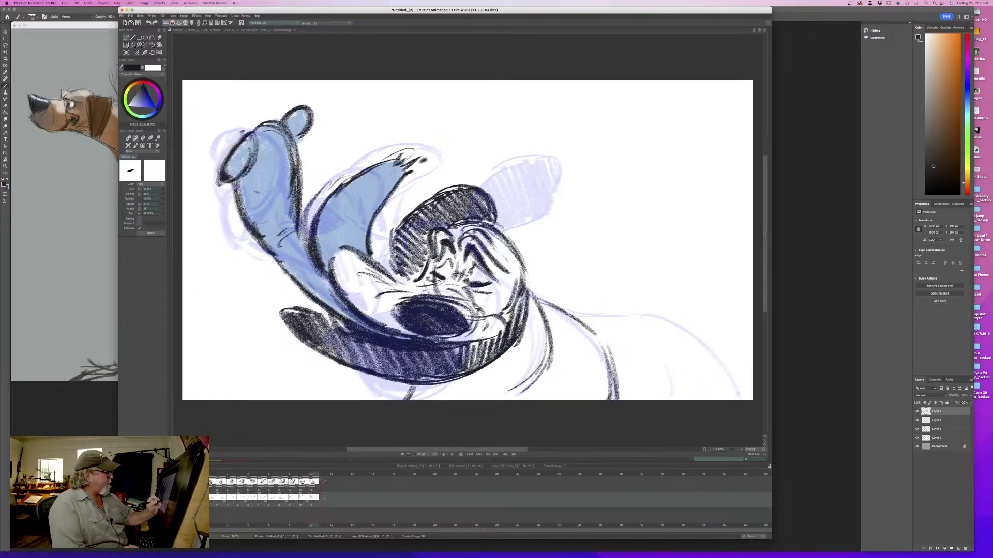
{"action": "left_click_drag", "start_coordinate": [567, 313], "coordinate": [605, 317]}
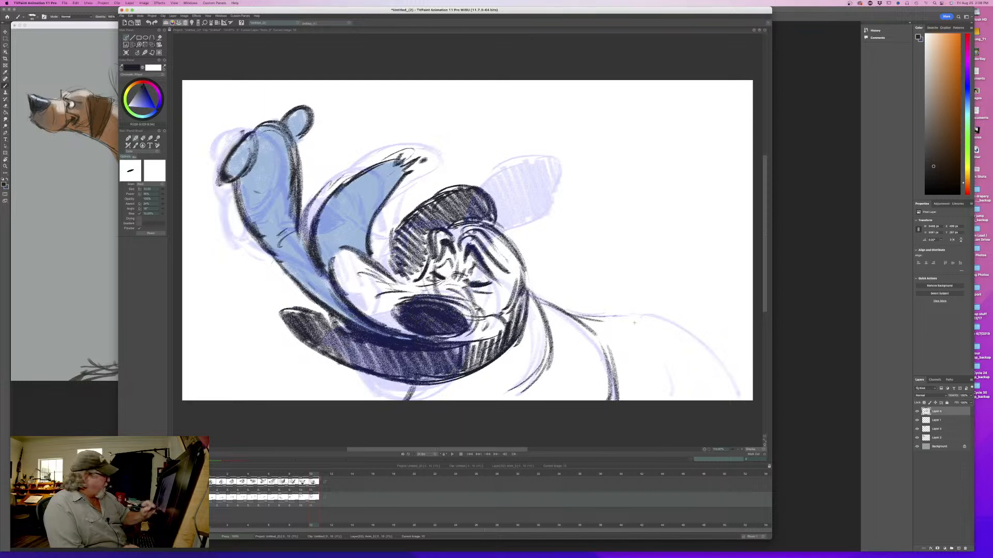
{"action": "mouse_move", "coordinate": [313, 474]}
{"action": "left_mouse_down"}
{"action": "mouse_move", "coordinate": [283, 475]}
{"action": "mouse_move", "coordinate": [314, 475]}
{"action": "left_mouse_up"}
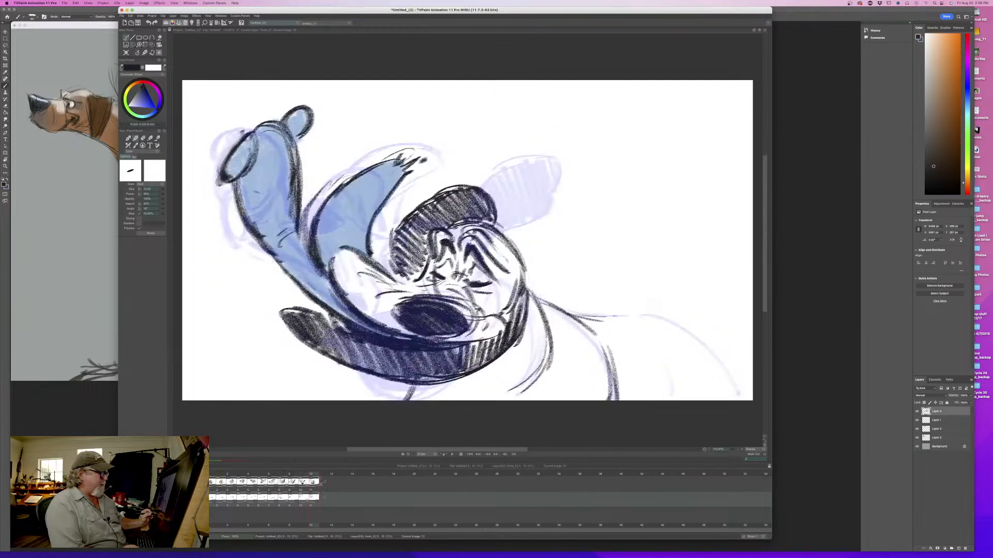
{"action": "mouse_move", "coordinate": [608, 317]}
{"action": "left_mouse_down"}
{"action": "mouse_move", "coordinate": [658, 312]}
{"action": "mouse_move", "coordinate": [739, 393]}
{"action": "mouse_move", "coordinate": [696, 327]}
{"action": "mouse_move", "coordinate": [629, 316]}
{"action": "mouse_move", "coordinate": [721, 364]}
{"action": "left_mouse_up"}
{"action": "mouse_move", "coordinate": [690, 328]}
{"action": "left_mouse_down"}
{"action": "mouse_move", "coordinate": [608, 315]}
{"action": "mouse_move", "coordinate": [670, 354]}
{"action": "mouse_move", "coordinate": [680, 399]}
{"action": "left_mouse_up"}
- Compare with the tenth drawing and add the chest and neck strokes beneath the head, down to the canvas's lower edge
{"action": "key", "text": "Left"}
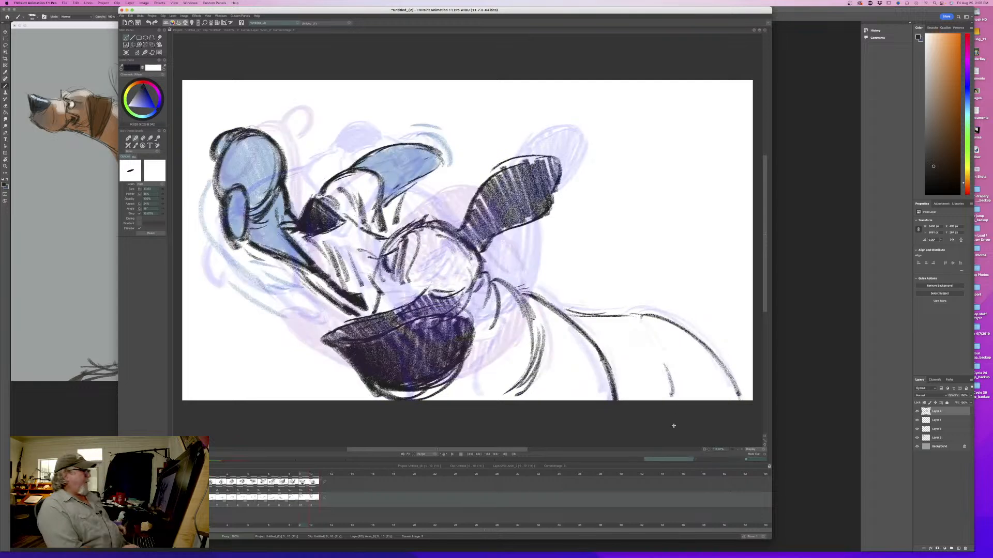
{"action": "key", "text": "Right"}
{"action": "key", "text": "Left"}
{"action": "key", "text": "Right"}
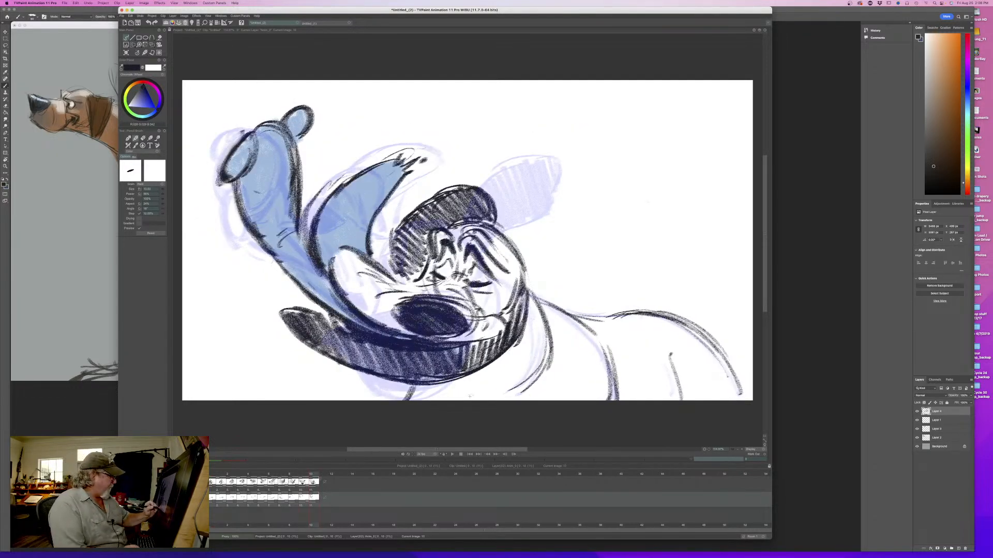
{"action": "key", "text": "Left"}
{"action": "key", "text": "Right"}
{"action": "left_click_drag", "start_coordinate": [441, 379], "coordinate": [458, 400]}
{"action": "mouse_move", "coordinate": [541, 351]}
{"action": "left_mouse_down"}
{"action": "mouse_move", "coordinate": [549, 401]}
{"action": "mouse_move", "coordinate": [561, 401]}
{"action": "left_mouse_up"}
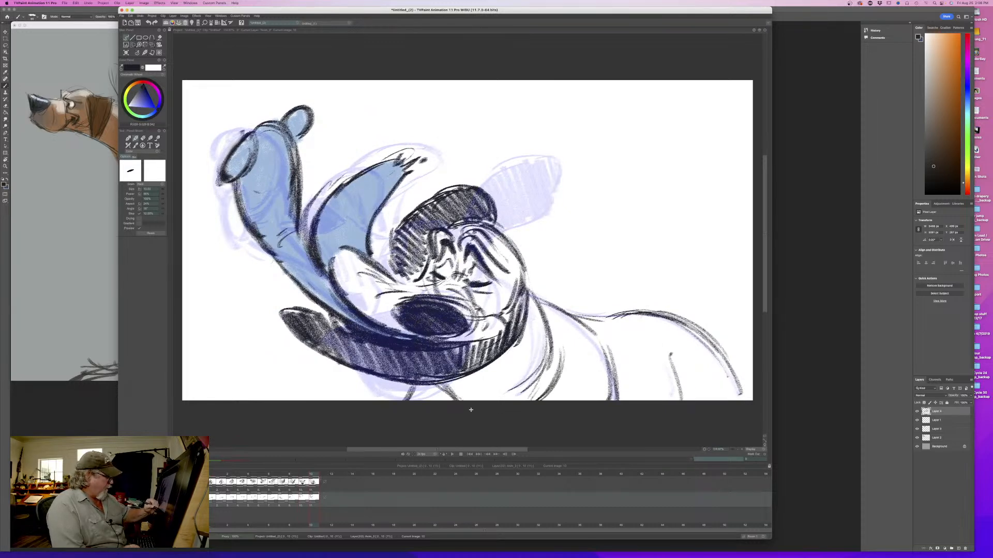
{"action": "mouse_move", "coordinate": [437, 392]}
{"action": "left_mouse_down"}
{"action": "mouse_move", "coordinate": [442, 401]}
{"action": "mouse_move", "coordinate": [431, 400]}
{"action": "mouse_move", "coordinate": [457, 400]}
{"action": "mouse_move", "coordinate": [430, 401]}
{"action": "left_mouse_up"}
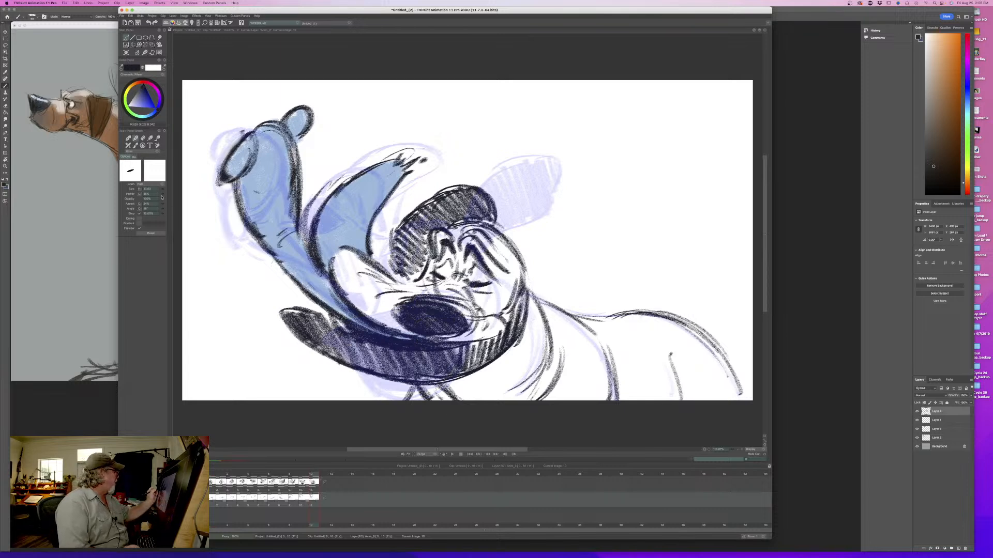
{"action": "mouse_move", "coordinate": [416, 383]}
{"action": "left_mouse_down"}
{"action": "mouse_move", "coordinate": [430, 400]}
{"action": "mouse_move", "coordinate": [401, 401]}
{"action": "left_mouse_up"}
- Reinforce the contour along the back and crown of the head, flipping against the tenth drawing to check it
{"action": "key", "text": "Left"}
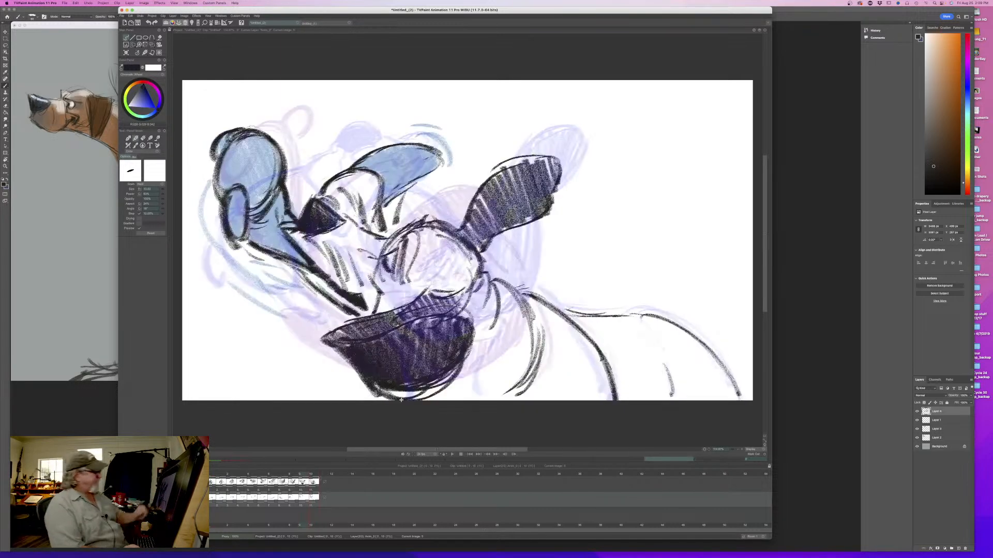
{"action": "key", "text": "Right"}
{"action": "left_click_drag", "start_coordinate": [501, 237], "coordinate": [526, 314]}
{"action": "left_click_drag", "start_coordinate": [515, 252], "coordinate": [521, 339]}
{"action": "left_click_drag", "start_coordinate": [518, 254], "coordinate": [520, 335]}
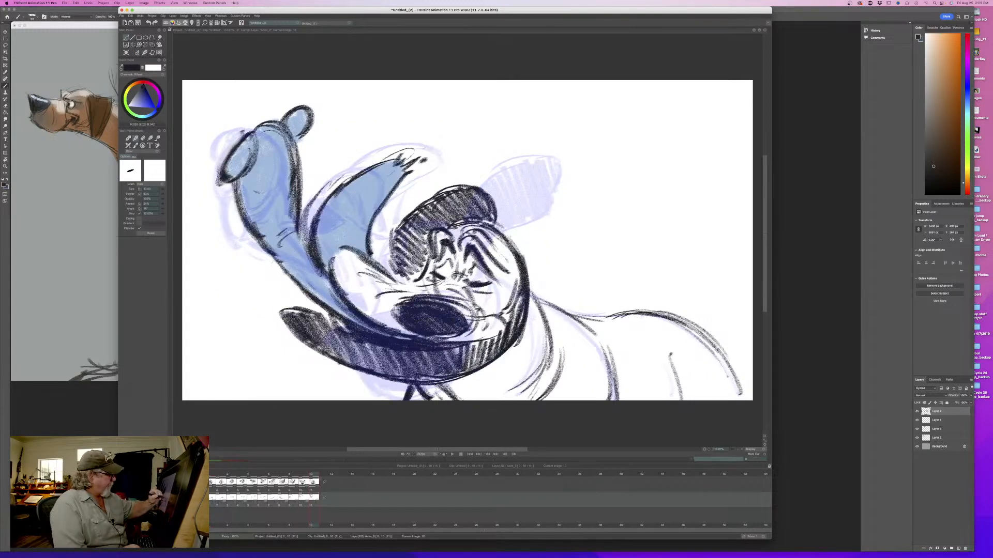
{"action": "left_click_drag", "start_coordinate": [474, 217], "coordinate": [524, 256]}
{"action": "left_click_drag", "start_coordinate": [477, 224], "coordinate": [511, 252]}
{"action": "key", "text": "Left"}
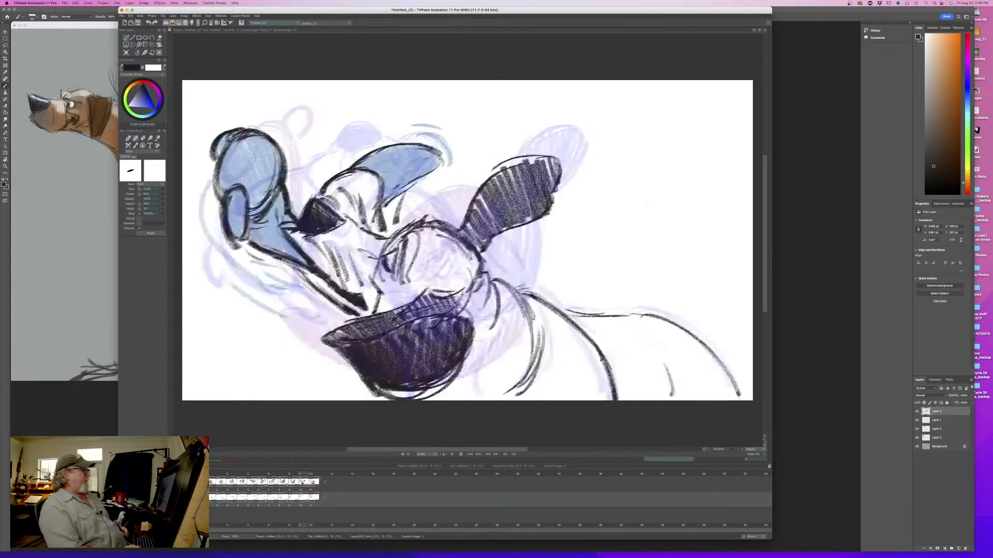
{"action": "key", "text": "Right"}
- Add a blank twelfth drawing after the eleventh, with the previous drawing ghosted beneath it
{"action": "left_click", "coordinate": [322, 473]}
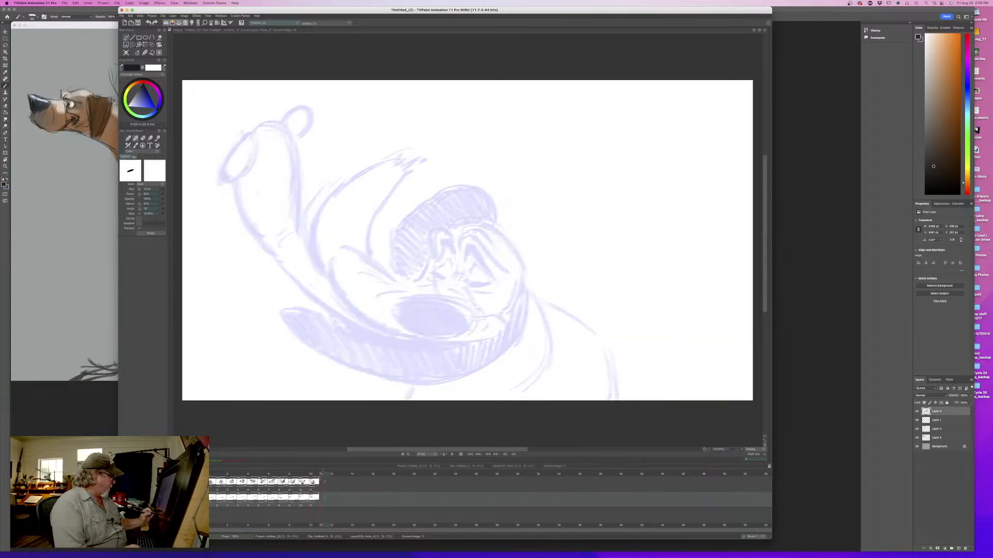
{"action": "left_click", "coordinate": [127, 53]}
{"action": "key", "text": "Left"}
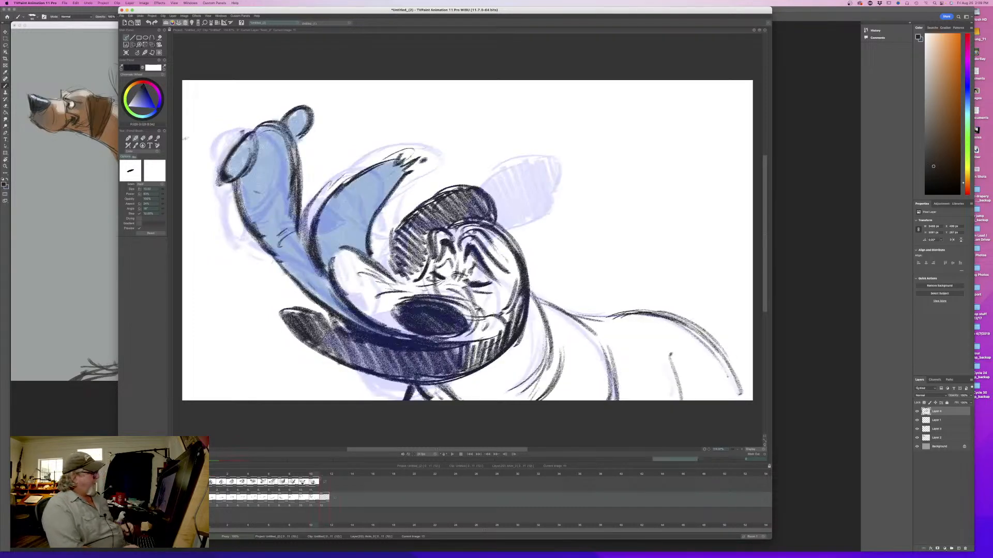
{"action": "key", "text": "Right"}
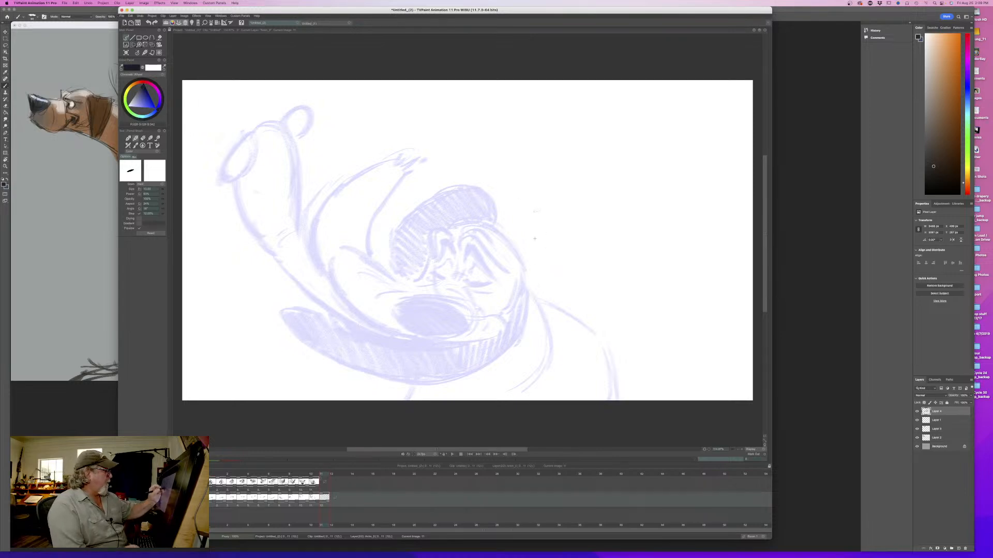
- Sketch a circle for the head behind the ghosted face and reinforce its upper and lower-left arcs
{"action": "mouse_move", "coordinate": [462, 222]}
{"action": "left_mouse_down"}
{"action": "mouse_move", "coordinate": [540, 243]}
{"action": "mouse_move", "coordinate": [460, 218]}
{"action": "mouse_move", "coordinate": [468, 272]}
{"action": "left_mouse_up"}
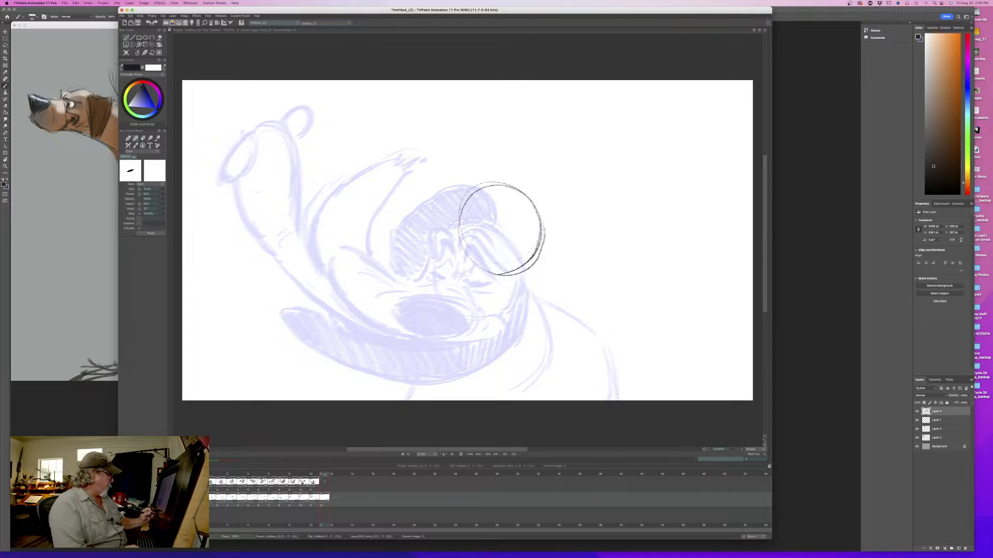
{"action": "mouse_move", "coordinate": [325, 475]}
{"action": "left_mouse_down"}
{"action": "mouse_move", "coordinate": [222, 485]}
{"action": "mouse_move", "coordinate": [334, 484]}
{"action": "mouse_move", "coordinate": [299, 483]}
{"action": "mouse_move", "coordinate": [324, 479]}
{"action": "left_mouse_up"}
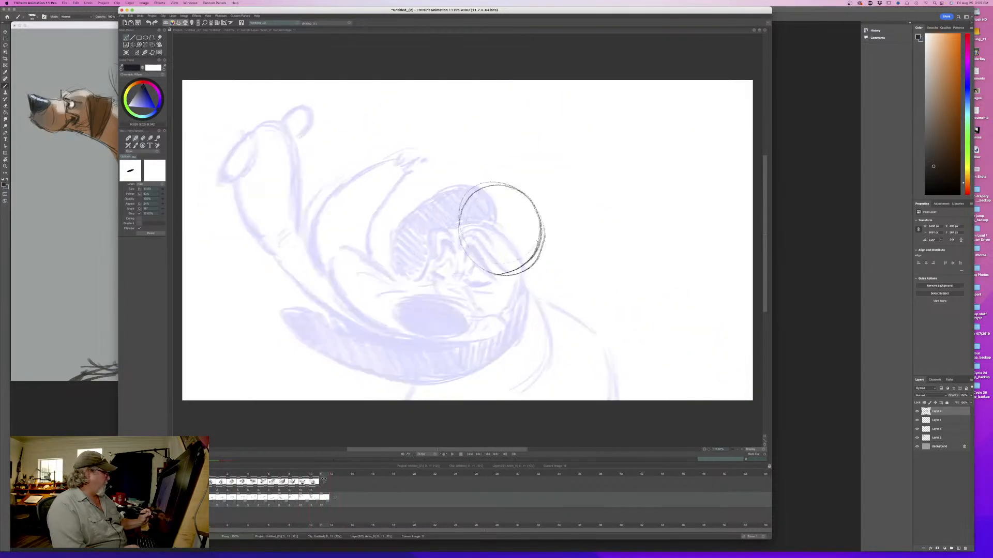
{"action": "mouse_move", "coordinate": [523, 184]}
{"action": "left_mouse_down"}
{"action": "mouse_move", "coordinate": [496, 179]}
{"action": "mouse_move", "coordinate": [467, 195]}
{"action": "left_mouse_up"}
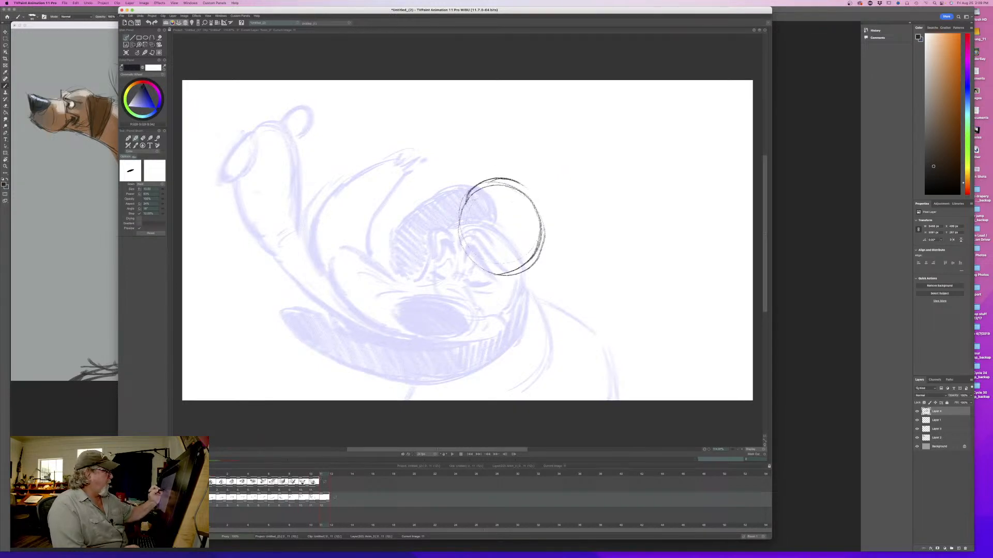
{"action": "mouse_move", "coordinate": [464, 236]}
{"action": "left_mouse_down"}
{"action": "mouse_move", "coordinate": [452, 260]}
{"action": "mouse_move", "coordinate": [487, 279]}
{"action": "left_mouse_up"}
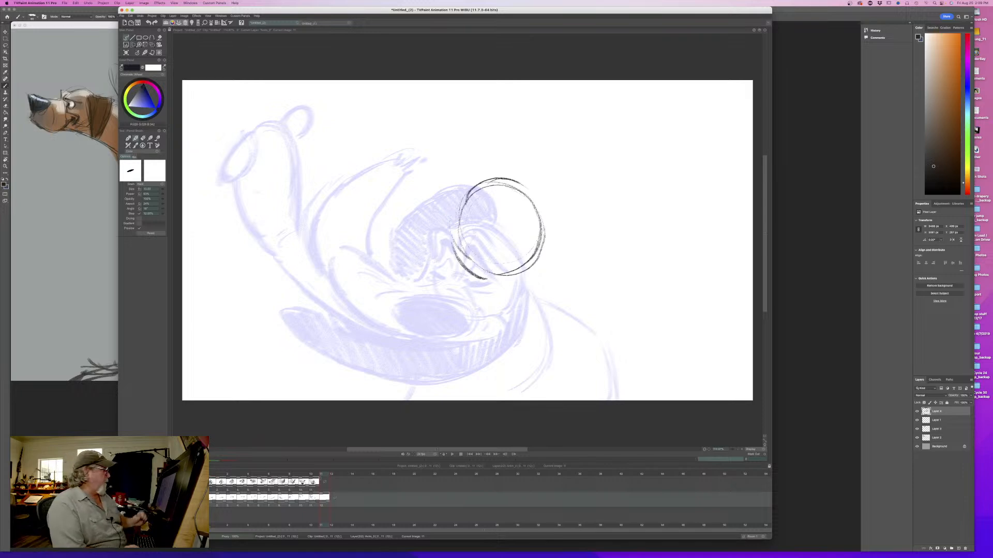
- Draw a slanted oval nose to the right of the head circle, thicken its outline and hatch it dark
{"action": "mouse_move", "coordinate": [589, 228]}
{"action": "left_mouse_down"}
{"action": "mouse_move", "coordinate": [563, 254]}
{"action": "mouse_move", "coordinate": [605, 248]}
{"action": "mouse_move", "coordinate": [585, 240]}
{"action": "mouse_move", "coordinate": [551, 269]}
{"action": "mouse_move", "coordinate": [578, 277]}
{"action": "mouse_move", "coordinate": [608, 243]}
{"action": "mouse_move", "coordinate": [567, 258]}
{"action": "left_mouse_up"}
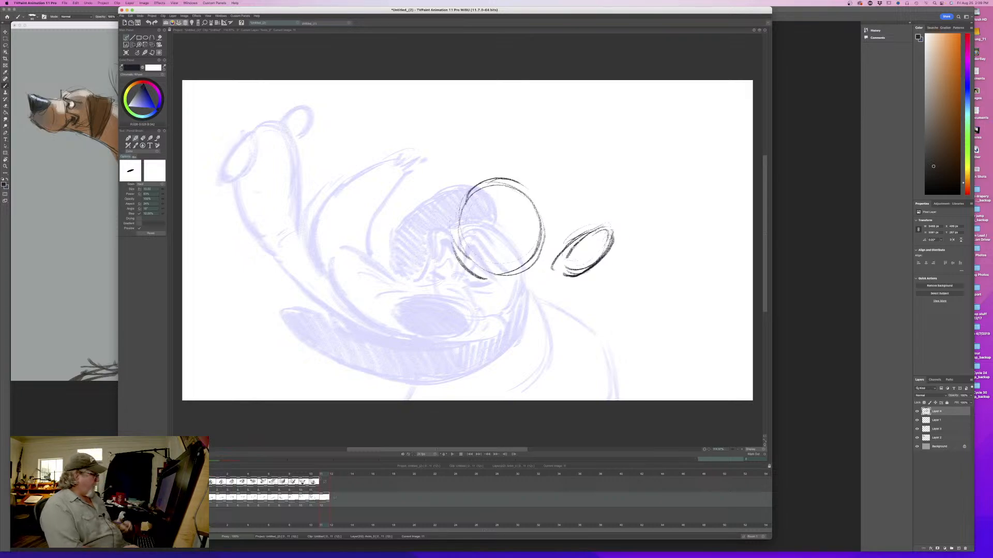
{"action": "mouse_move", "coordinate": [321, 474]}
{"action": "left_mouse_down"}
{"action": "mouse_move", "coordinate": [213, 480]}
{"action": "mouse_move", "coordinate": [331, 470]}
{"action": "left_mouse_up"}
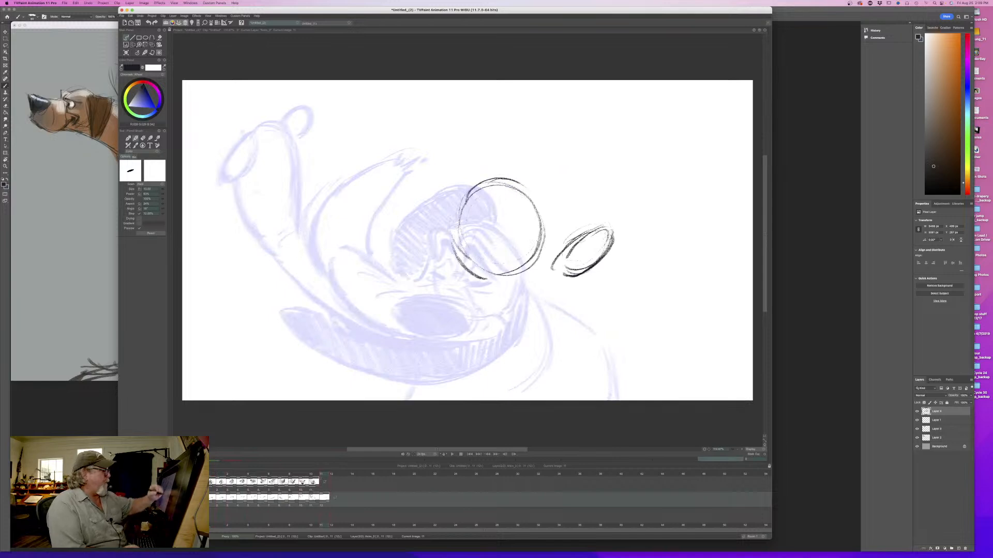
{"action": "mouse_move", "coordinate": [611, 253]}
{"action": "left_mouse_down"}
{"action": "mouse_move", "coordinate": [596, 223]}
{"action": "mouse_move", "coordinate": [559, 245]}
{"action": "mouse_move", "coordinate": [606, 263]}
{"action": "mouse_move", "coordinate": [588, 275]}
{"action": "left_mouse_up"}
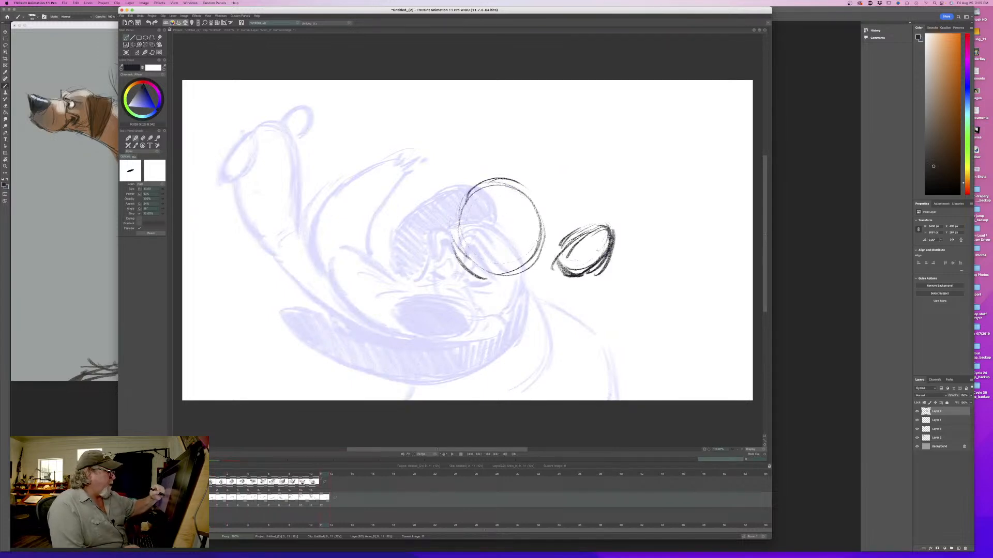
{"action": "mouse_move", "coordinate": [610, 230]}
{"action": "left_mouse_down"}
{"action": "mouse_move", "coordinate": [598, 256]}
{"action": "mouse_move", "coordinate": [590, 242]}
{"action": "mouse_move", "coordinate": [572, 257]}
{"action": "left_mouse_up"}
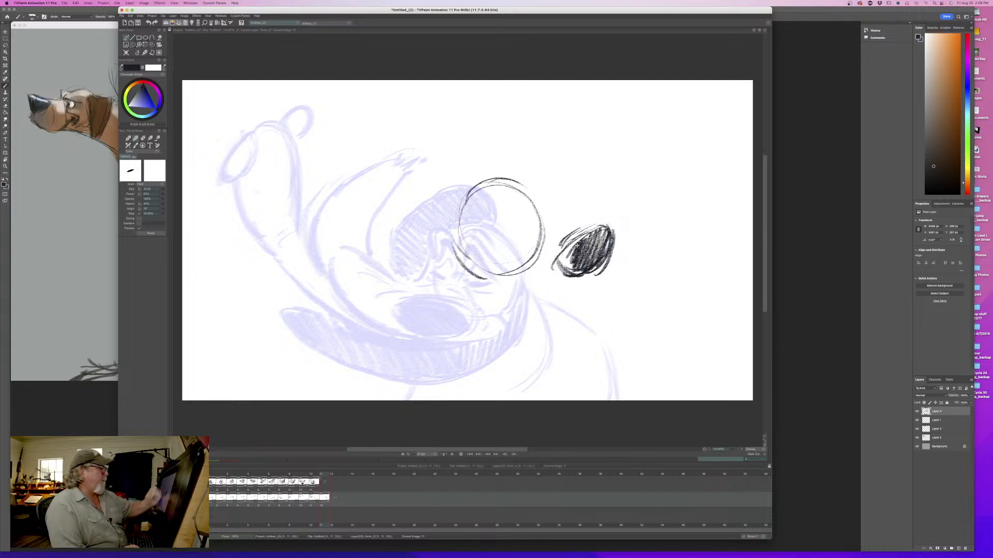
- Draw a brow tick, the muzzle's top line from the head circle to the nose and a small cross mark, flipping against the eleventh drawing
{"action": "key", "text": "Left"}
{"action": "key", "text": "Right"}
{"action": "key", "text": "Left"}
{"action": "key", "text": "Right"}
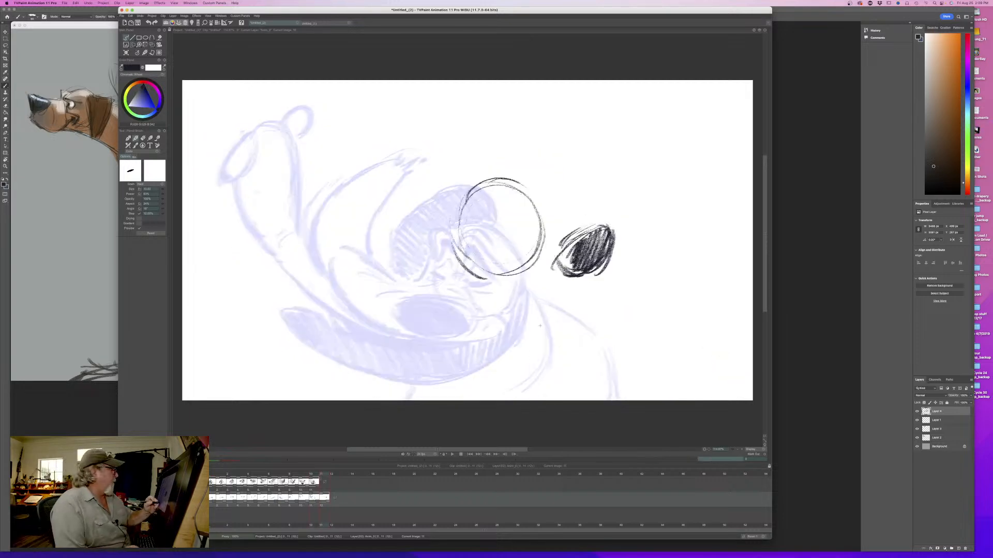
{"action": "mouse_move", "coordinate": [532, 189]}
{"action": "left_mouse_down"}
{"action": "mouse_move", "coordinate": [543, 224]}
{"action": "mouse_move", "coordinate": [522, 222]}
{"action": "mouse_move", "coordinate": [603, 222]}
{"action": "left_mouse_up"}
{"action": "key", "text": "Left"}
{"action": "key", "text": "Right"}
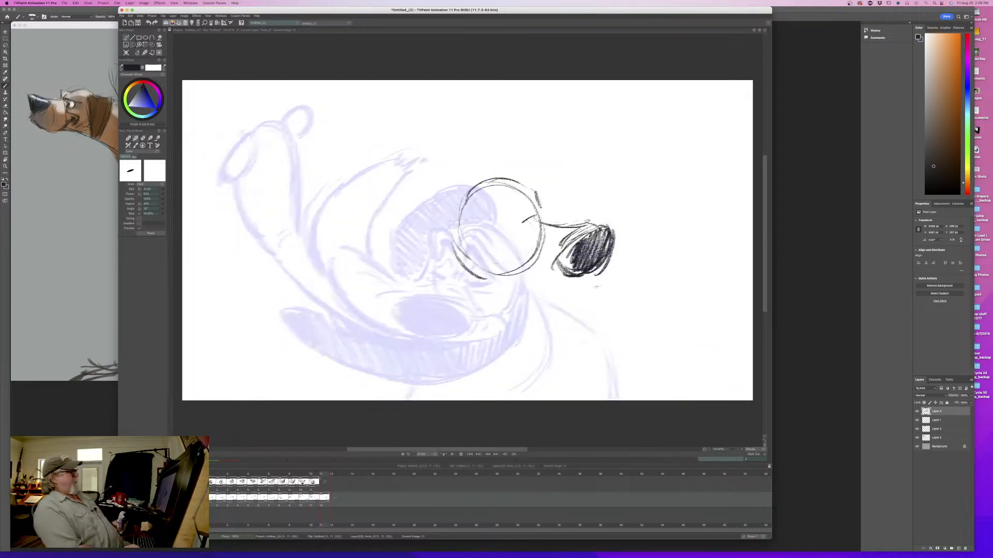
{"action": "key", "text": "Left"}
{"action": "key", "text": "Right"}
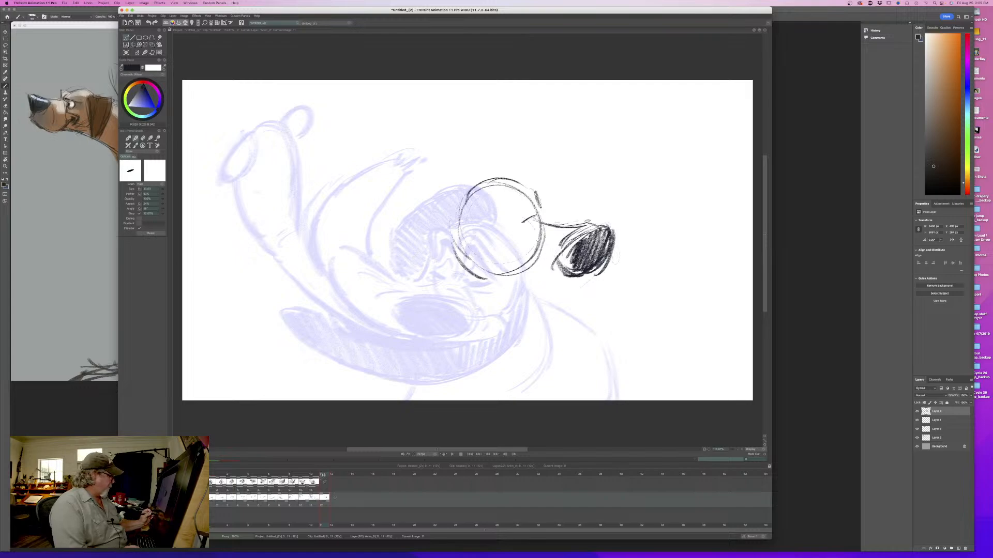
{"action": "mouse_move", "coordinate": [323, 474]}
{"action": "left_mouse_down"}
{"action": "mouse_move", "coordinate": [231, 474]}
{"action": "mouse_move", "coordinate": [326, 469]}
{"action": "left_mouse_up"}
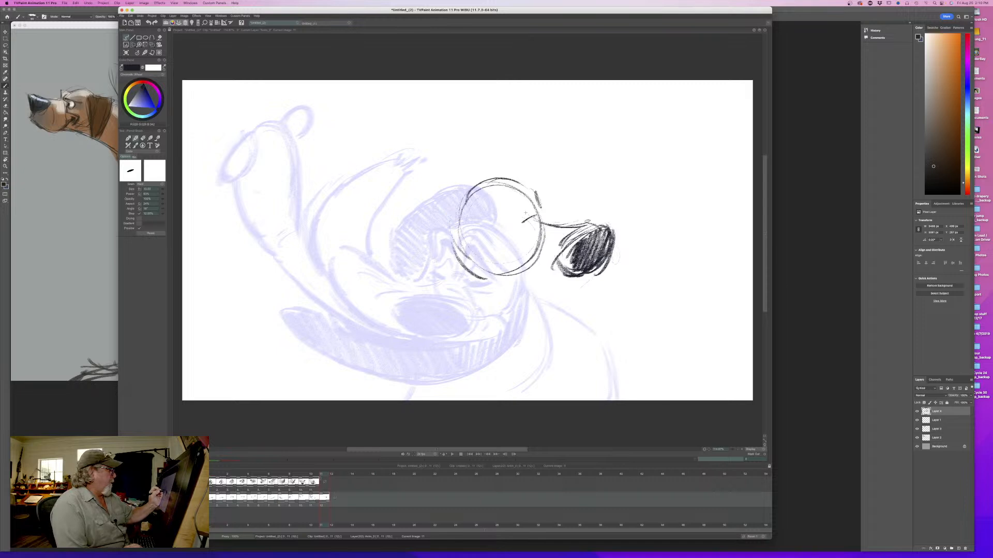
{"action": "left_click_drag", "start_coordinate": [527, 213], "coordinate": [562, 226]}
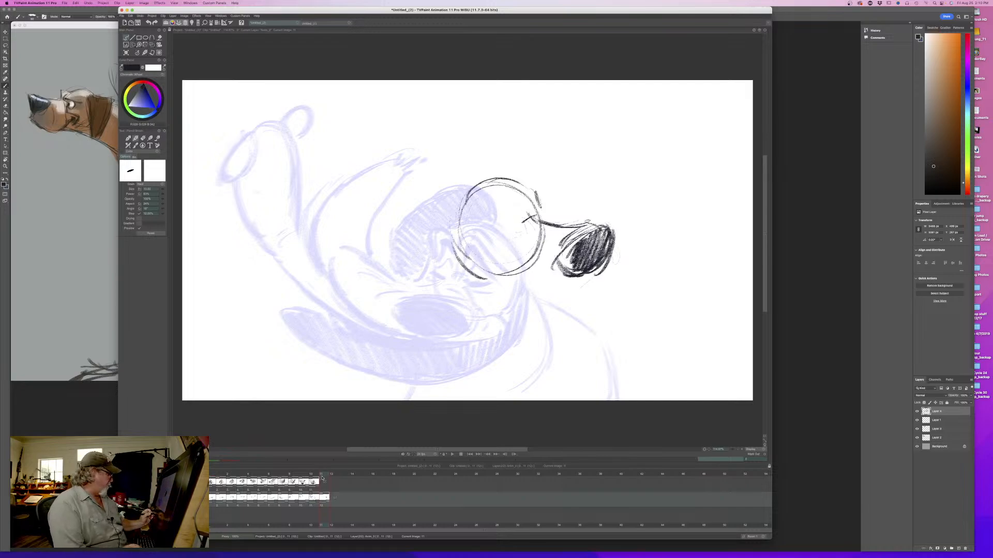
{"action": "mouse_move", "coordinate": [321, 475]}
{"action": "left_mouse_down"}
{"action": "mouse_move", "coordinate": [212, 476]}
{"action": "mouse_move", "coordinate": [322, 478]}
{"action": "left_mouse_up"}
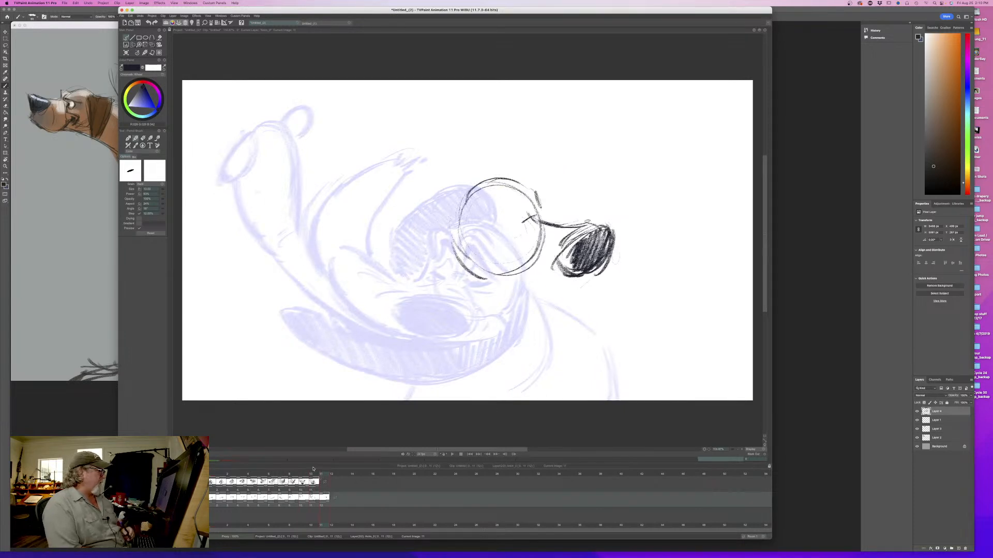
- Thicken the twelfth drawing's nose outline and darken its hatching into a near-solid black fill
{"action": "mouse_move", "coordinate": [588, 226]}
{"action": "left_mouse_down"}
{"action": "mouse_move", "coordinate": [603, 218]}
{"action": "mouse_move", "coordinate": [614, 259]}
{"action": "mouse_move", "coordinate": [588, 274]}
{"action": "left_mouse_up"}
{"action": "left_click_drag", "start_coordinate": [613, 240], "coordinate": [586, 276]}
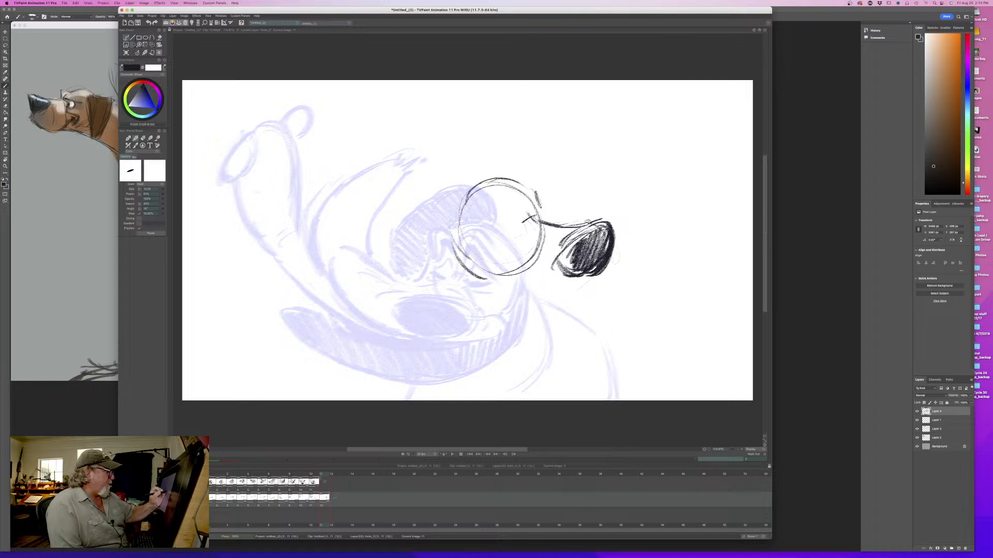
{"action": "mouse_move", "coordinate": [610, 227]}
{"action": "left_mouse_down"}
{"action": "mouse_move", "coordinate": [576, 250]}
{"action": "mouse_move", "coordinate": [568, 267]}
{"action": "mouse_move", "coordinate": [587, 277]}
{"action": "mouse_move", "coordinate": [611, 246]}
{"action": "mouse_move", "coordinate": [574, 276]}
{"action": "left_mouse_up"}
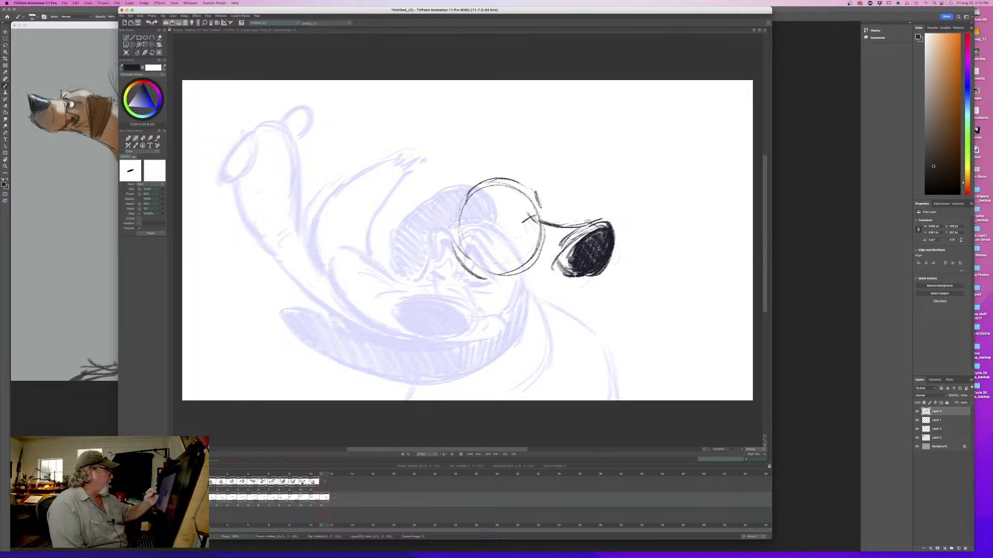
- Try an eye, angled brows and a cheek line inside the head circle, flipping against the eleventh drawing to compare them
{"action": "left_click_drag", "start_coordinate": [523, 223], "coordinate": [527, 260]}
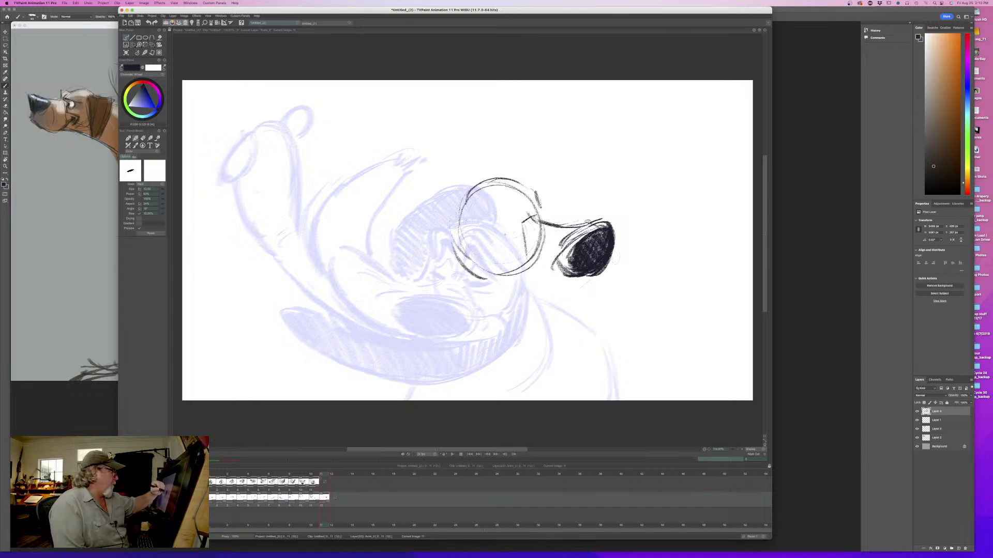
{"action": "mouse_move", "coordinate": [504, 235]}
{"action": "left_mouse_down"}
{"action": "mouse_move", "coordinate": [519, 228]}
{"action": "mouse_move", "coordinate": [499, 235]}
{"action": "mouse_move", "coordinate": [511, 202]}
{"action": "mouse_move", "coordinate": [494, 234]}
{"action": "left_mouse_up"}
{"action": "mouse_move", "coordinate": [508, 196]}
{"action": "left_mouse_down"}
{"action": "mouse_move", "coordinate": [500, 223]}
{"action": "mouse_move", "coordinate": [526, 201]}
{"action": "left_mouse_up"}
{"action": "left_click_drag", "start_coordinate": [500, 233], "coordinate": [529, 227]}
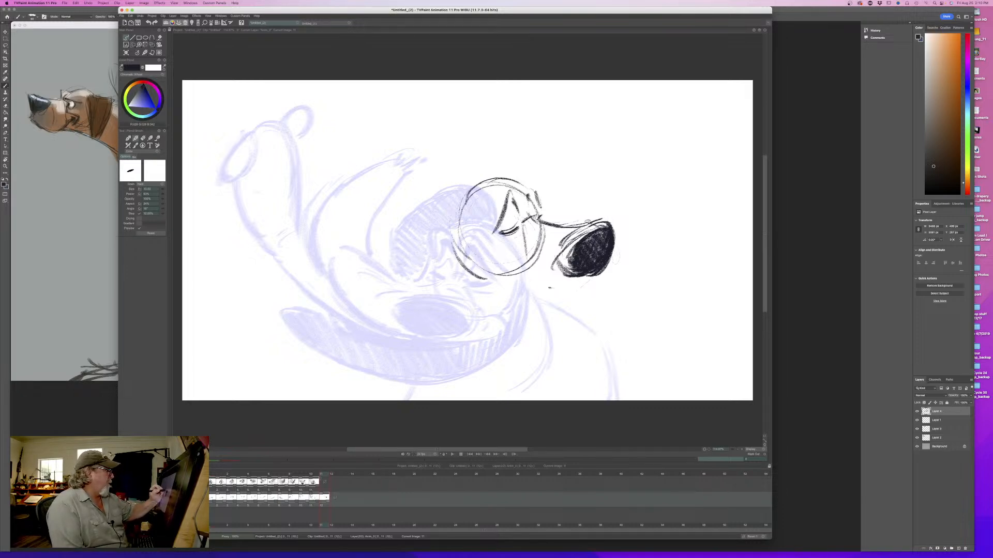
{"action": "mouse_move", "coordinate": [529, 193]}
{"action": "left_mouse_down"}
{"action": "mouse_move", "coordinate": [545, 216]}
{"action": "mouse_move", "coordinate": [541, 198]}
{"action": "left_mouse_up"}
{"action": "mouse_move", "coordinate": [522, 191]}
{"action": "left_mouse_down"}
{"action": "mouse_move", "coordinate": [494, 220]}
{"action": "mouse_move", "coordinate": [512, 210]}
{"action": "mouse_move", "coordinate": [501, 225]}
{"action": "left_mouse_up"}
{"action": "key", "text": "Left"}
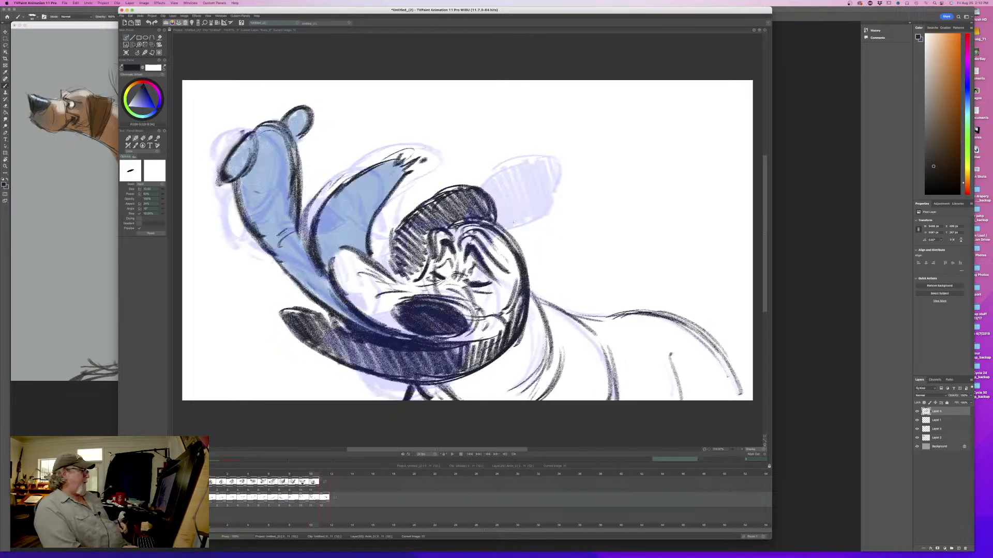
{"action": "key", "text": "Right"}
{"action": "key", "text": "Left"}
{"action": "key", "text": "Right"}
{"action": "key", "text": "Left"}
{"action": "key", "text": "Right"}
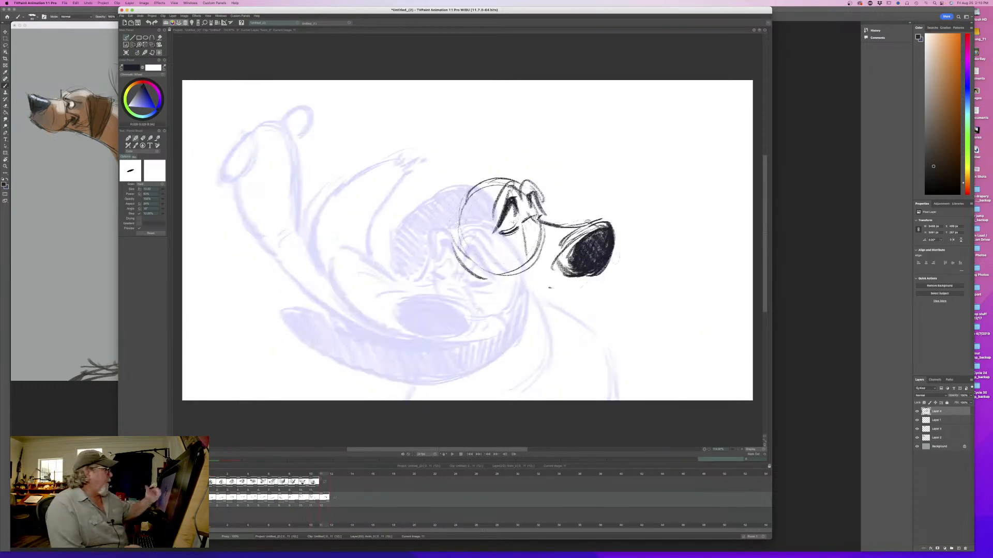
- Erase the trial eye and brows and redraw the head circle's upper-right arc with a curved eye line below it
{"action": "key", "text": "e"}
{"action": "mouse_move", "coordinate": [538, 181]}
{"action": "left_mouse_down"}
{"action": "mouse_move", "coordinate": [527, 220]}
{"action": "mouse_move", "coordinate": [507, 227]}
{"action": "mouse_move", "coordinate": [499, 194]}
{"action": "left_mouse_up"}
{"action": "mouse_move", "coordinate": [538, 222]}
{"action": "left_mouse_down"}
{"action": "mouse_move", "coordinate": [537, 246]}
{"action": "mouse_move", "coordinate": [527, 242]}
{"action": "left_mouse_up"}
{"action": "left_click_drag", "start_coordinate": [544, 193], "coordinate": [540, 227]}
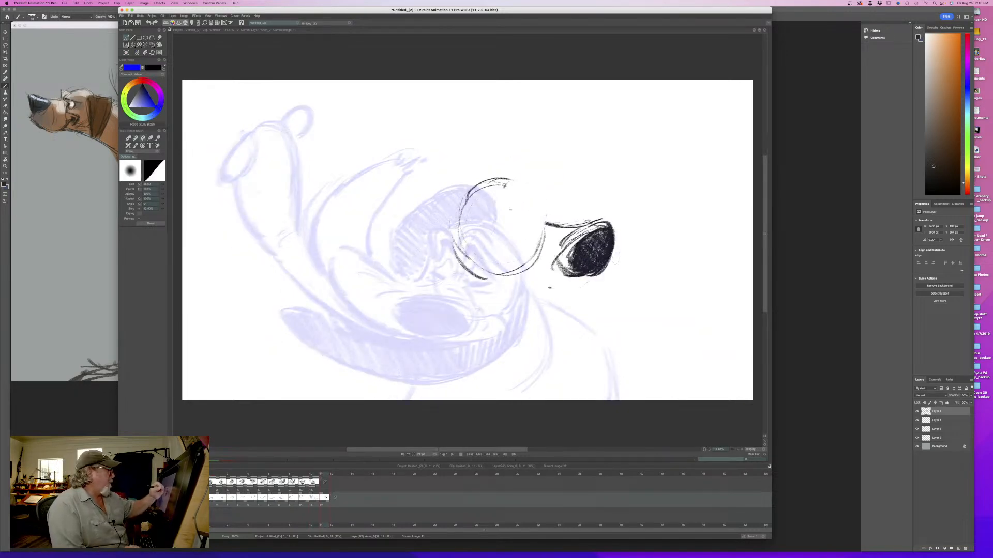
{"action": "left_click_drag", "start_coordinate": [507, 188], "coordinate": [500, 187]}
{"action": "key", "text": "Left"}
{"action": "key", "text": "Right"}
{"action": "key", "text": "b"}
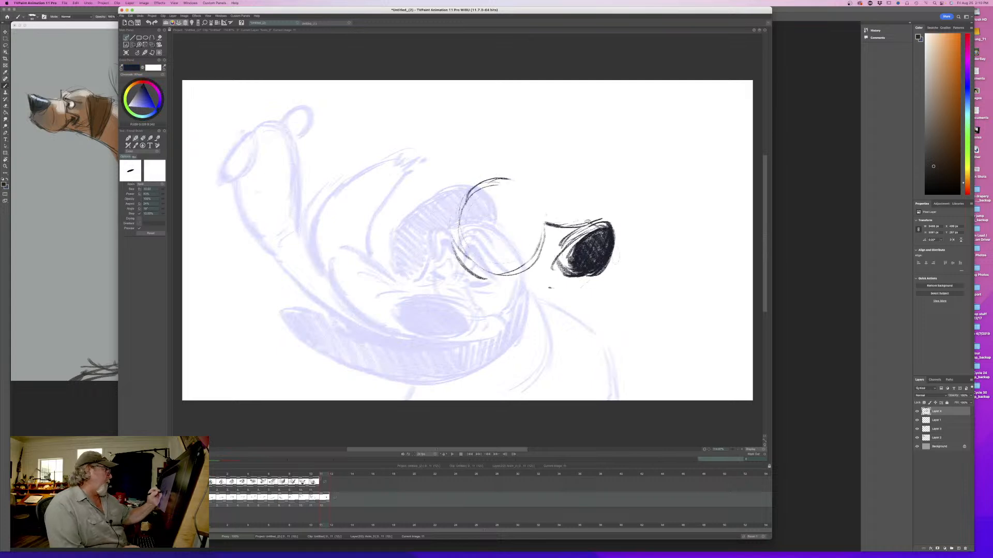
{"action": "left_click_drag", "start_coordinate": [504, 242], "coordinate": [535, 223]}
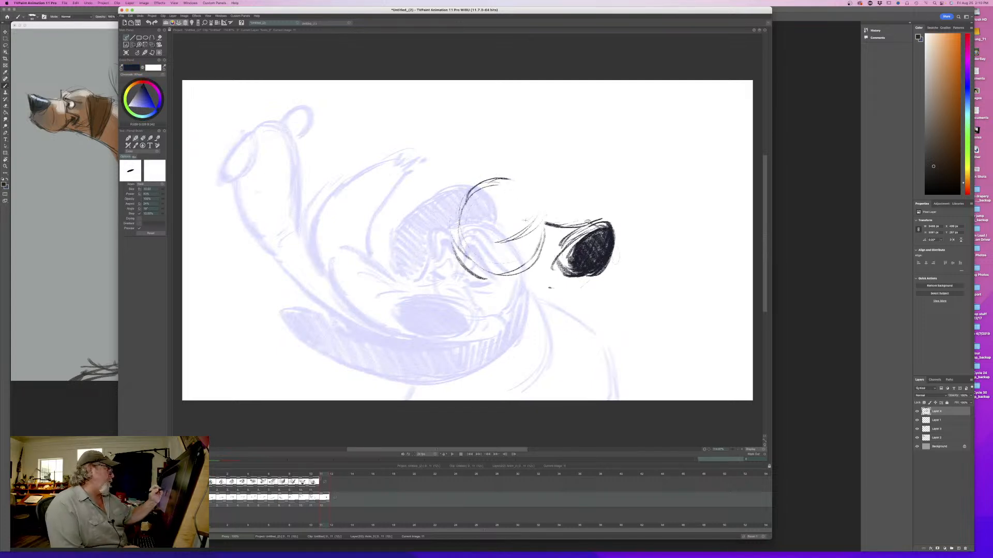
{"action": "left_click_drag", "start_coordinate": [500, 187], "coordinate": [531, 214]}
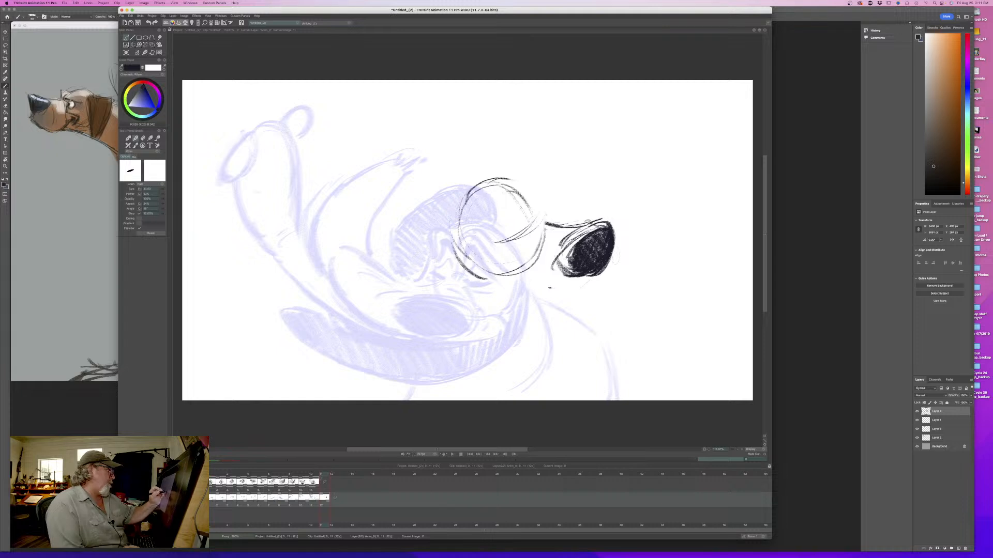
- Replace the nose with a more upright, dark-filled oval farther from the head, extending the muzzle's top line to it
{"action": "key", "text": "e"}
{"action": "mouse_move", "coordinate": [610, 218]}
{"action": "left_mouse_down"}
{"action": "mouse_move", "coordinate": [610, 259]}
{"action": "mouse_move", "coordinate": [581, 253]}
{"action": "mouse_move", "coordinate": [555, 266]}
{"action": "left_mouse_up"}
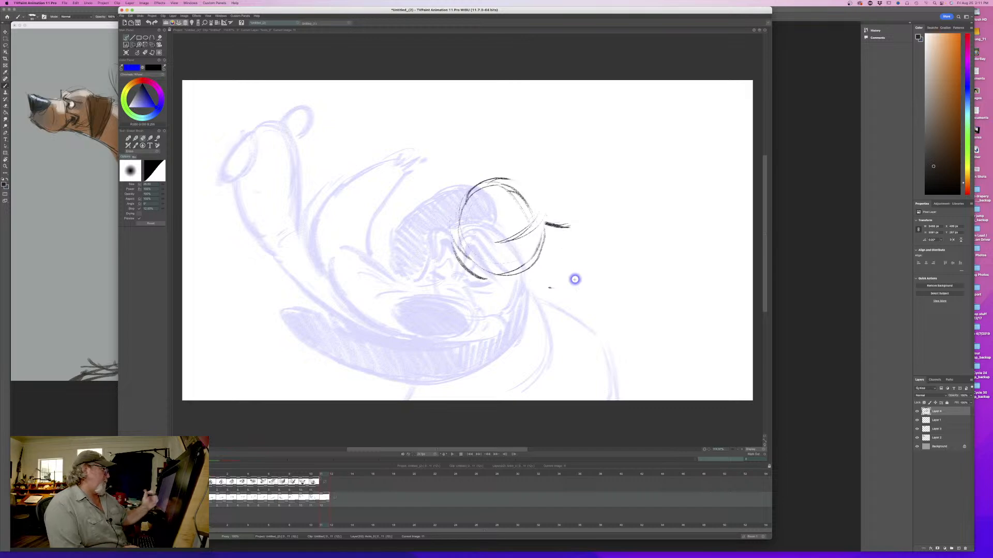
{"action": "key", "text": "b"}
{"action": "mouse_move", "coordinate": [539, 217]}
{"action": "left_mouse_down"}
{"action": "mouse_move", "coordinate": [613, 221]}
{"action": "mouse_move", "coordinate": [625, 248]}
{"action": "left_mouse_up"}
{"action": "mouse_move", "coordinate": [620, 212]}
{"action": "left_mouse_down"}
{"action": "mouse_move", "coordinate": [618, 263]}
{"action": "mouse_move", "coordinate": [602, 248]}
{"action": "mouse_move", "coordinate": [620, 260]}
{"action": "left_mouse_up"}
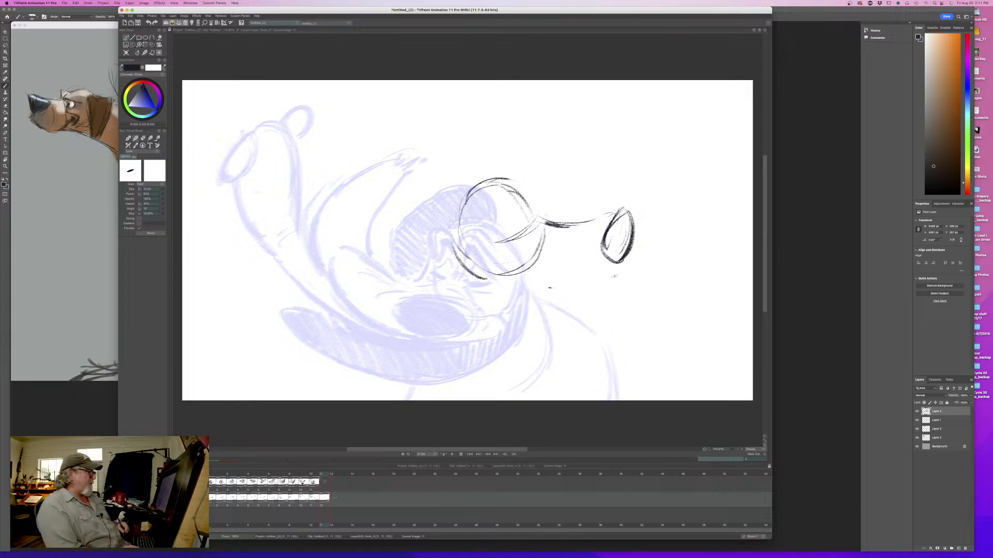
{"action": "mouse_move", "coordinate": [616, 209]}
{"action": "left_mouse_down"}
{"action": "mouse_move", "coordinate": [594, 252]}
{"action": "mouse_move", "coordinate": [624, 262]}
{"action": "mouse_move", "coordinate": [620, 209]}
{"action": "mouse_move", "coordinate": [585, 231]}
{"action": "mouse_move", "coordinate": [582, 246]}
{"action": "mouse_move", "coordinate": [611, 264]}
{"action": "mouse_move", "coordinate": [581, 244]}
{"action": "mouse_move", "coordinate": [580, 255]}
{"action": "left_mouse_up"}
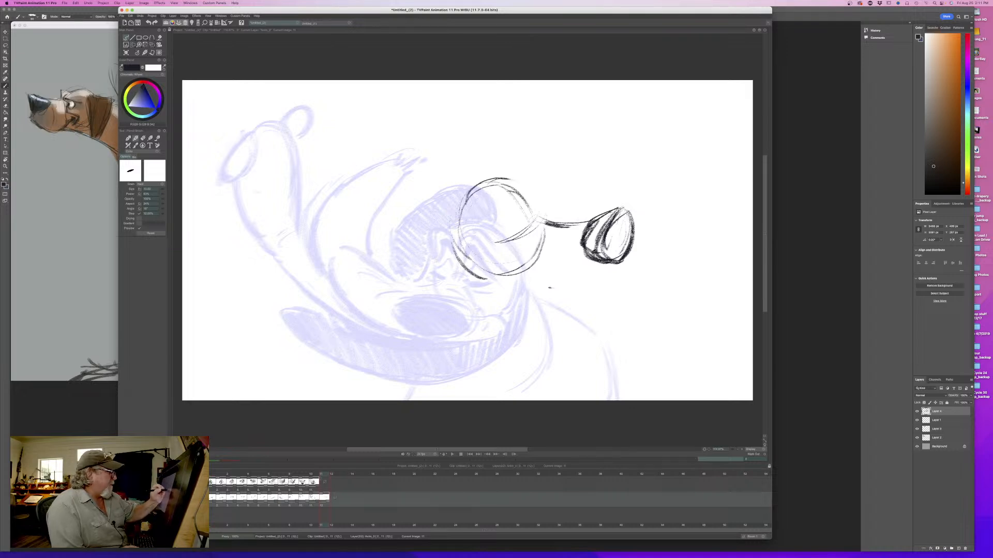
{"action": "mouse_move", "coordinate": [628, 213]}
{"action": "left_mouse_down"}
{"action": "mouse_move", "coordinate": [621, 259]}
{"action": "mouse_move", "coordinate": [602, 251]}
{"action": "left_mouse_up"}
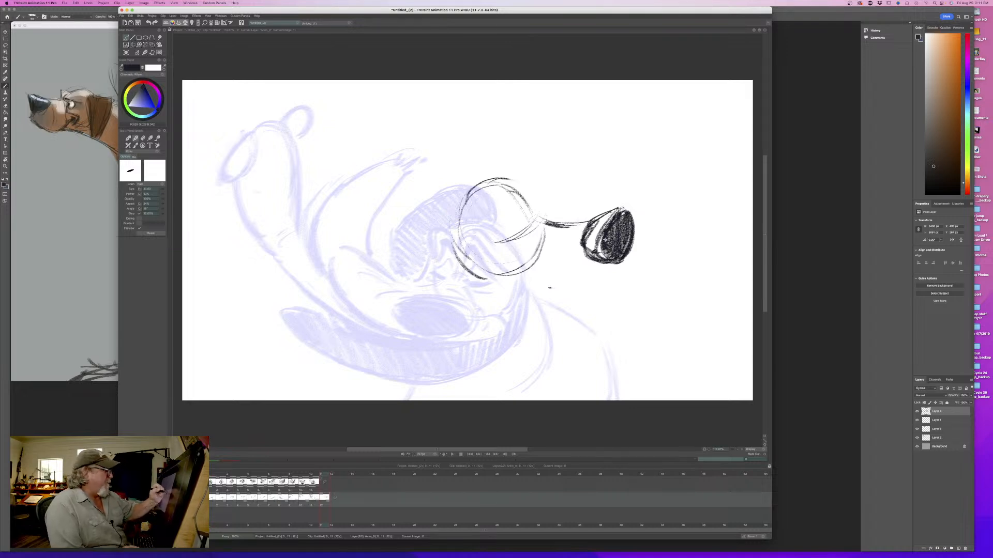
- Flip between the eleventh and twelfth drawings to examine the new nose position
{"action": "key", "text": "Left"}
{"action": "key", "text": "Right"}
{"action": "key", "text": "Left"}
{"action": "key", "text": "Right"}
{"action": "key", "text": "Left"}
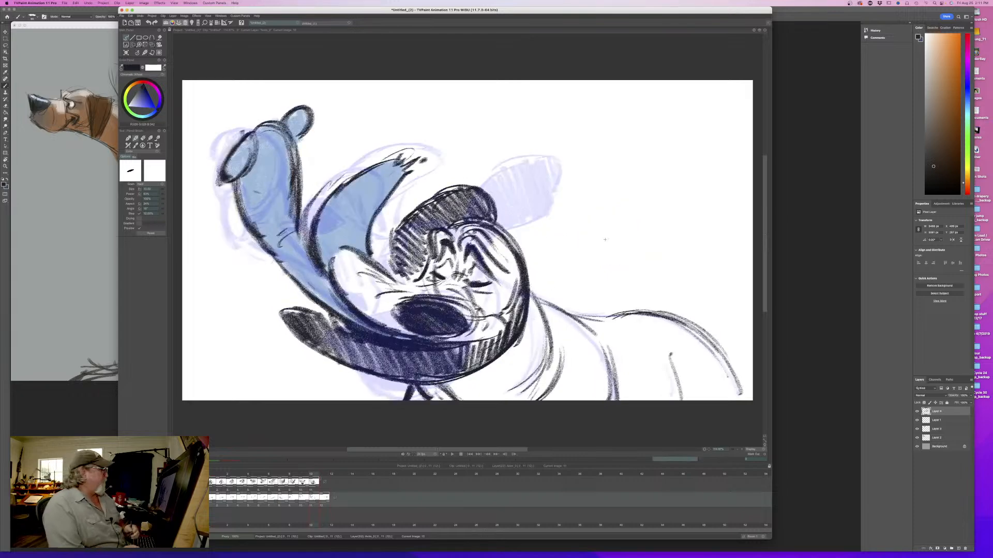
{"action": "key", "text": "Right"}
{"action": "key", "text": "Left"}
{"action": "key", "text": "Right"}
- Add a brow tick where the head meets the muzzle and reinforce the head circle's crown and back, checking against the eleventh drawing
{"action": "left_click_drag", "start_coordinate": [533, 192], "coordinate": [542, 214]}
{"action": "mouse_move", "coordinate": [534, 196]}
{"action": "left_mouse_down"}
{"action": "mouse_move", "coordinate": [540, 212]}
{"action": "mouse_move", "coordinate": [489, 194]}
{"action": "mouse_move", "coordinate": [462, 210]}
{"action": "left_mouse_up"}
{"action": "left_click_drag", "start_coordinate": [489, 185], "coordinate": [460, 219]}
{"action": "key", "text": "Left"}
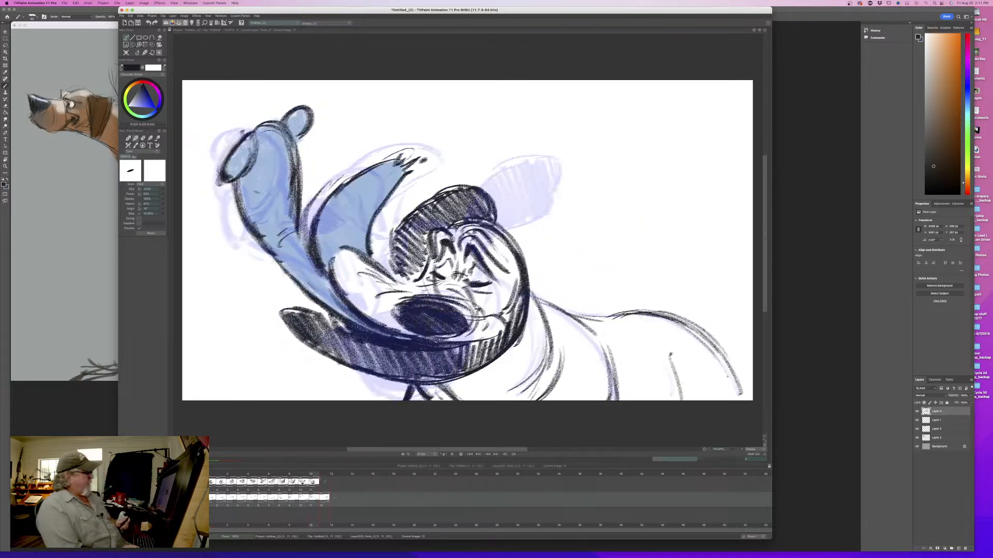
{"action": "key", "text": "Right"}
{"action": "key", "text": "Left"}
{"action": "key", "text": "Right"}
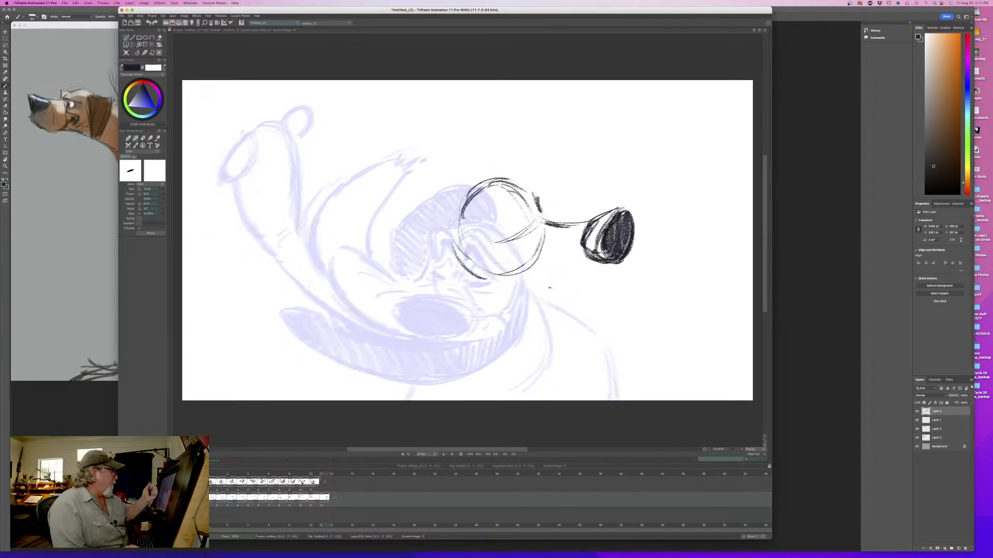
- Sketch loose lip contours rising above the nose, wrapping its front and sweeping down beneath the muzzle
{"action": "left_click_drag", "start_coordinate": [622, 265], "coordinate": [575, 302]}
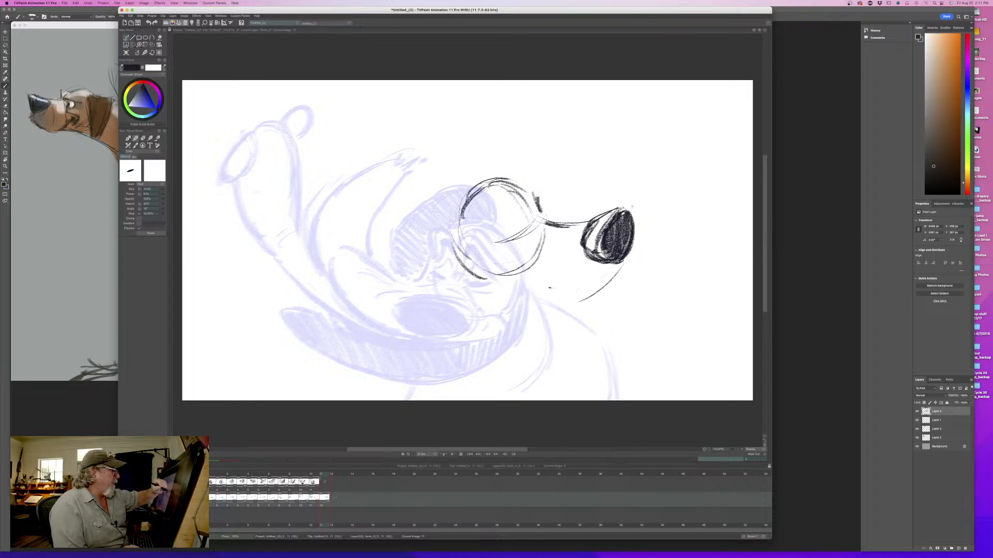
{"action": "mouse_move", "coordinate": [627, 191]}
{"action": "left_mouse_down"}
{"action": "mouse_move", "coordinate": [637, 217]}
{"action": "mouse_move", "coordinate": [623, 265]}
{"action": "left_mouse_up"}
{"action": "key", "text": "Left"}
{"action": "key", "text": "Right"}
{"action": "left_click_drag", "start_coordinate": [643, 223], "coordinate": [633, 253]}
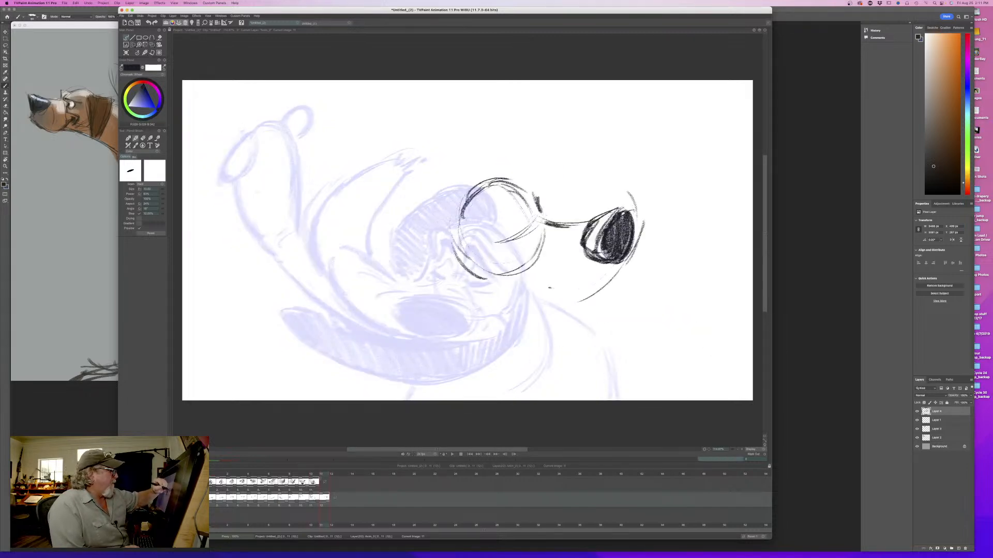
{"action": "mouse_move", "coordinate": [637, 209]}
{"action": "left_mouse_down"}
{"action": "mouse_move", "coordinate": [604, 207]}
{"action": "mouse_move", "coordinate": [646, 208]}
{"action": "mouse_move", "coordinate": [632, 185]}
{"action": "mouse_move", "coordinate": [578, 217]}
{"action": "left_mouse_up"}
{"action": "key", "text": "Left"}
{"action": "key", "text": "Right"}
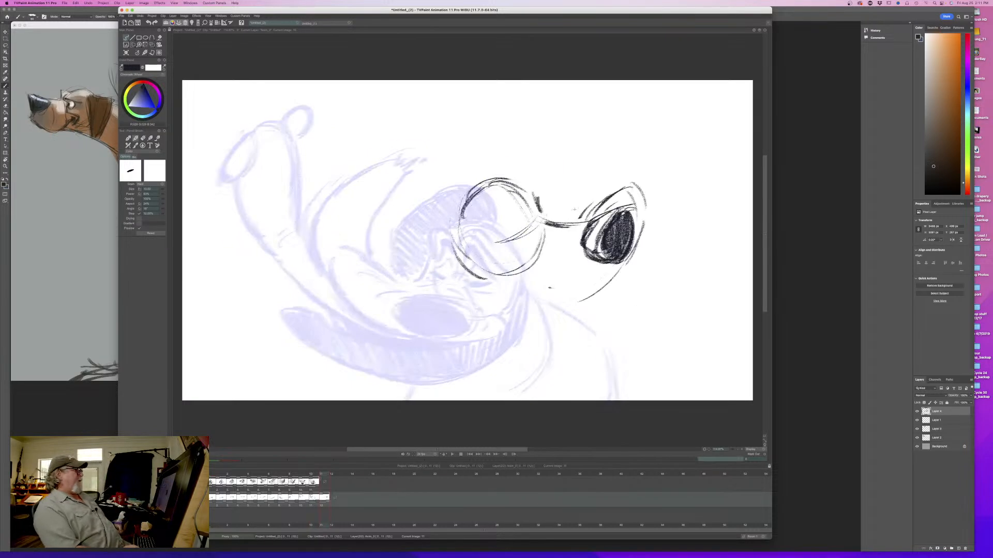
- Flip repeatedly between the eleventh and twelfth drawings to examine how the head and lips swing across
{"action": "key", "text": "Left"}
{"action": "key", "text": "Right"}
{"action": "key", "text": "Left"}
{"action": "key", "text": "Right"}
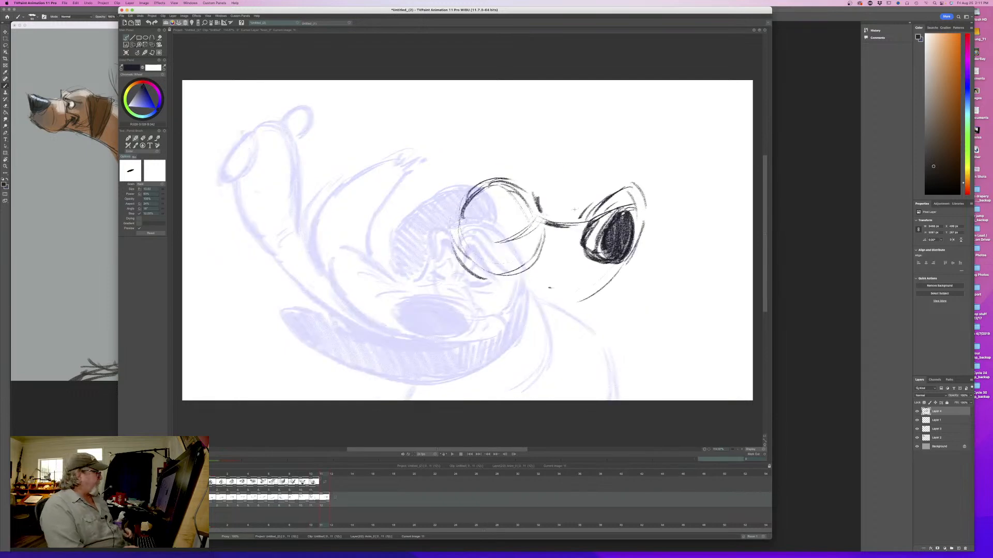
{"action": "key", "text": "Left"}
{"action": "key", "text": "Right"}
{"action": "key", "text": "Left"}
{"action": "key", "text": "Right"}
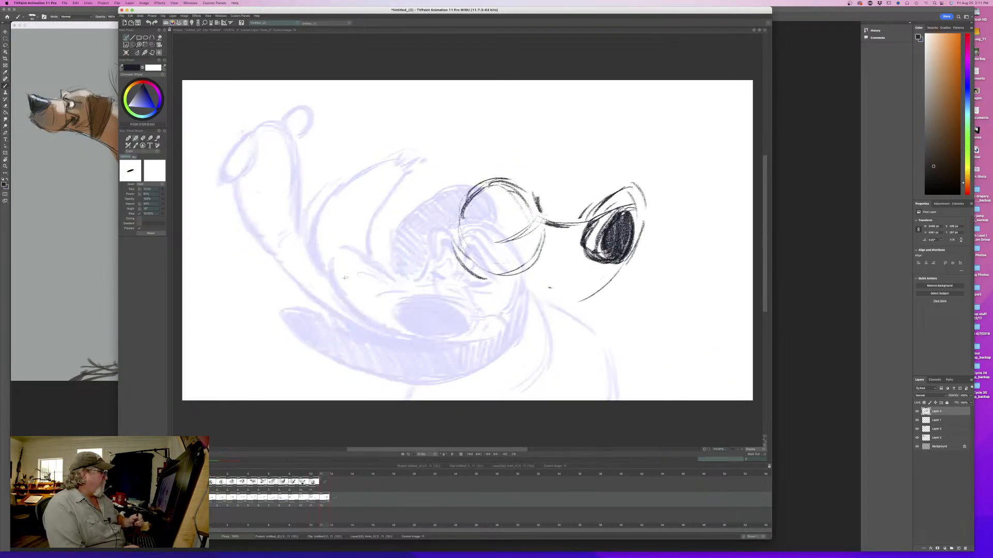
{"action": "key", "text": "Left"}
{"action": "key", "text": "Right"}
- Draw and darken a sweeping curve below the head for the trailing lip, and strengthen the brow-to-muzzle line
{"action": "left_click_drag", "start_coordinate": [575, 341], "coordinate": [487, 378]}
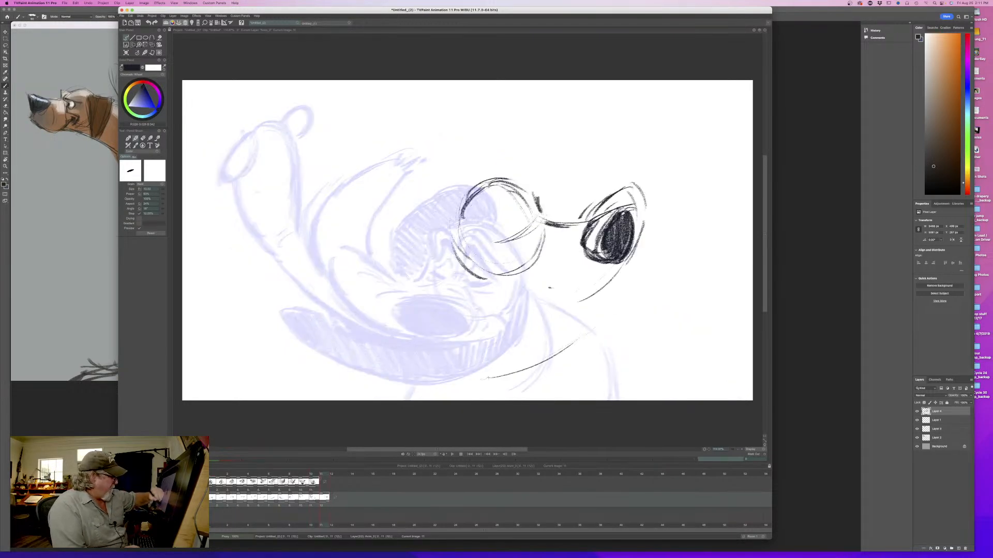
{"action": "left_click_drag", "start_coordinate": [560, 347], "coordinate": [469, 381]}
{"action": "left_click_drag", "start_coordinate": [528, 187], "coordinate": [553, 215]}
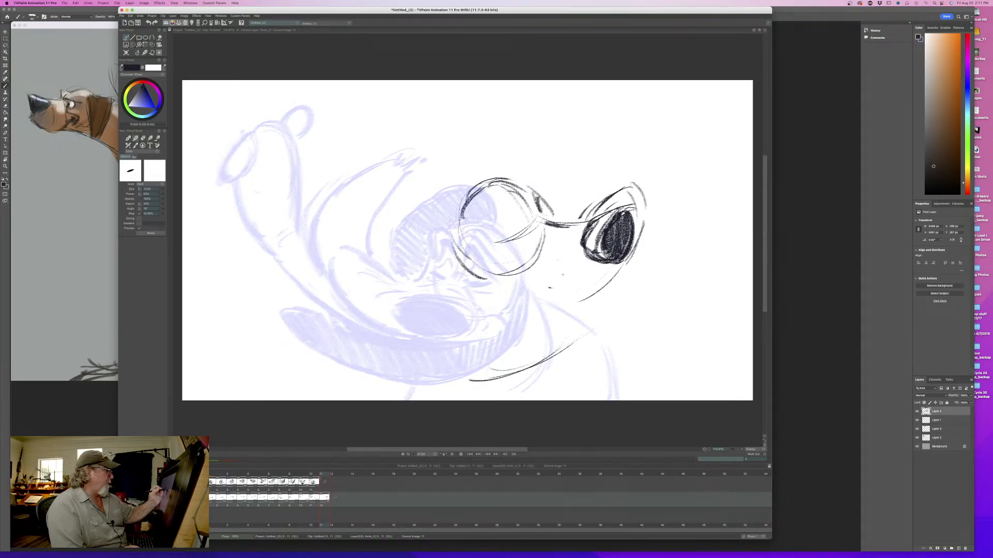
{"action": "left_click_drag", "start_coordinate": [575, 309], "coordinate": [517, 372]}
{"action": "left_click_drag", "start_coordinate": [560, 340], "coordinate": [499, 379]}
{"action": "key", "text": "Left"}
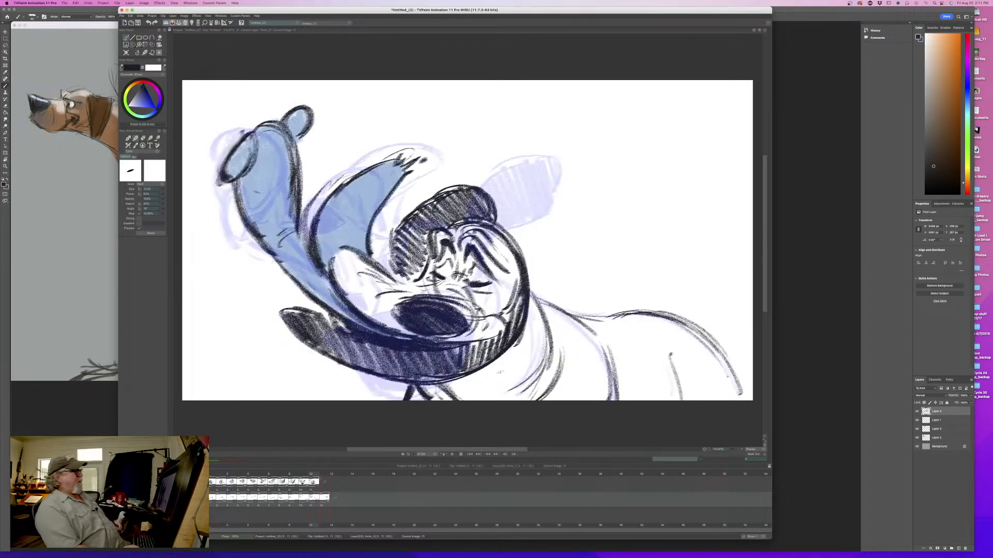
{"action": "key", "text": "Right"}
{"action": "key", "text": "Left"}
- Reinforce the lip curve beneath the nose down toward the lower sweep, flipping against the eleventh drawing to check it
{"action": "left_click_drag", "start_coordinate": [632, 267], "coordinate": [580, 313]}
{"action": "key", "text": "Left"}
{"action": "key", "text": "Right"}
{"action": "key", "text": "Left"}
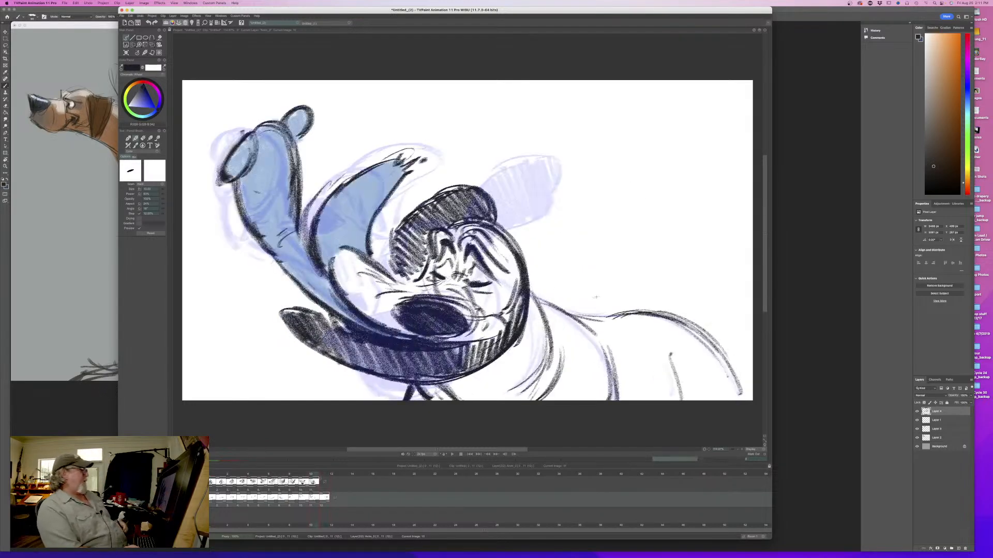
{"action": "key", "text": "Right"}
{"action": "mouse_move", "coordinate": [321, 474]}
{"action": "left_mouse_down"}
{"action": "mouse_move", "coordinate": [215, 481]}
{"action": "mouse_move", "coordinate": [337, 478]}
{"action": "mouse_move", "coordinate": [259, 477]}
{"action": "mouse_move", "coordinate": [330, 476]}
{"action": "mouse_move", "coordinate": [322, 476]}
{"action": "left_mouse_up"}
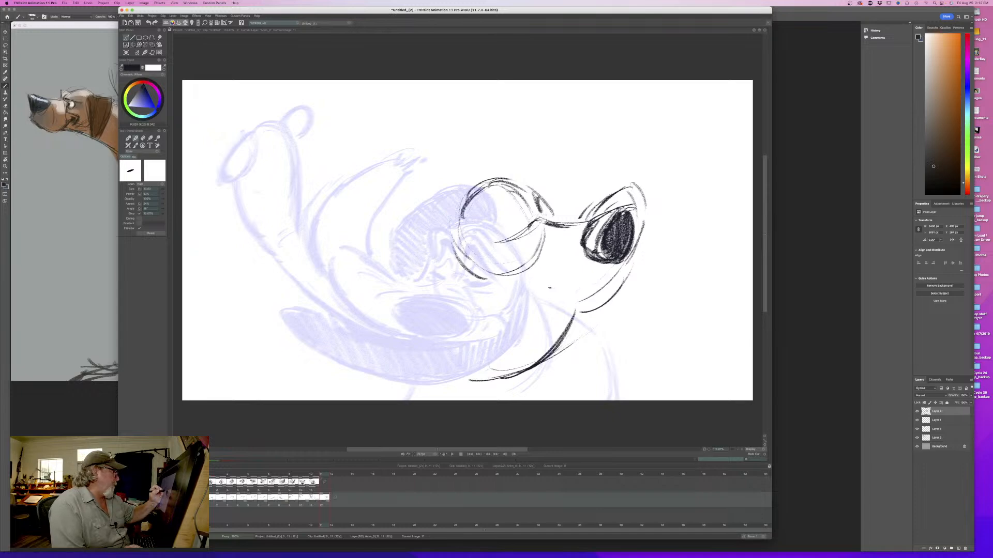
- Draw the squeezed-shut eye and angular brow folds where the head meets the muzzle, cleaning up and redrawing the brow marks
{"action": "mouse_move", "coordinate": [561, 227]}
{"action": "left_mouse_down"}
{"action": "mouse_move", "coordinate": [564, 268]}
{"action": "mouse_move", "coordinate": [573, 257]}
{"action": "mouse_move", "coordinate": [507, 248]}
{"action": "mouse_move", "coordinate": [542, 222]}
{"action": "mouse_move", "coordinate": [507, 249]}
{"action": "left_mouse_up"}
{"action": "left_click_drag", "start_coordinate": [515, 221], "coordinate": [508, 248]}
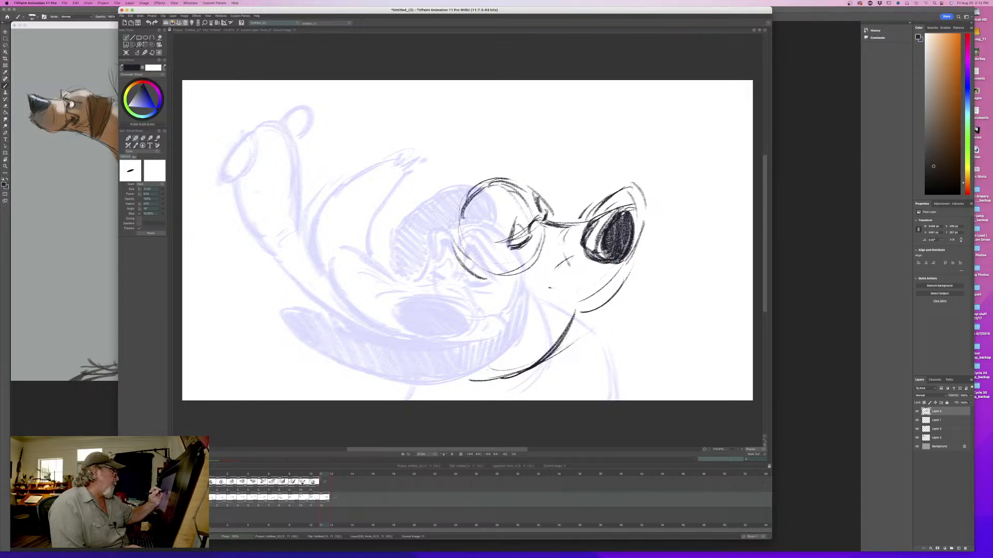
{"action": "left_click_drag", "start_coordinate": [538, 202], "coordinate": [531, 212]}
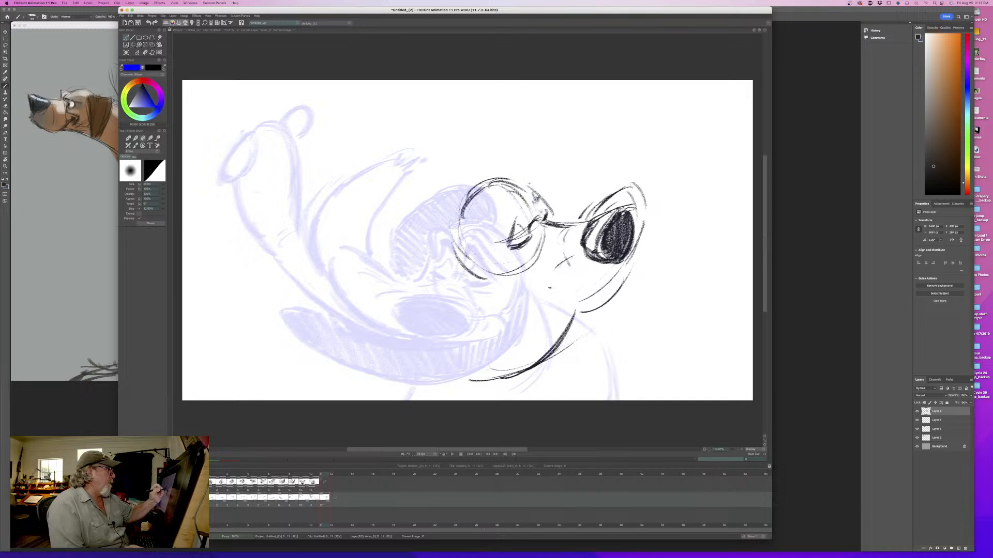
{"action": "mouse_move", "coordinate": [538, 217]}
{"action": "left_mouse_down"}
{"action": "mouse_move", "coordinate": [556, 226]}
{"action": "mouse_move", "coordinate": [533, 225]}
{"action": "mouse_move", "coordinate": [549, 221]}
{"action": "mouse_move", "coordinate": [535, 209]}
{"action": "mouse_move", "coordinate": [553, 207]}
{"action": "mouse_move", "coordinate": [516, 222]}
{"action": "mouse_move", "coordinate": [507, 240]}
{"action": "left_mouse_up"}
{"action": "left_click_drag", "start_coordinate": [514, 219], "coordinate": [524, 211]}
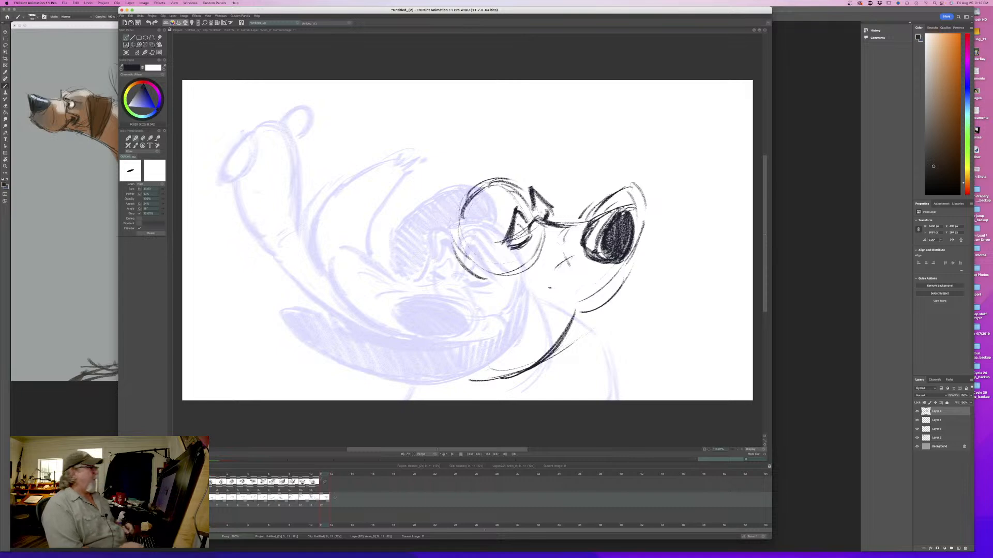
- Thicken the muzzle's lower contour and add looping forehead wrinkles above the shut eye
{"action": "left_click_drag", "start_coordinate": [631, 256], "coordinate": [561, 313]}
{"action": "left_click_drag", "start_coordinate": [609, 281], "coordinate": [585, 299]}
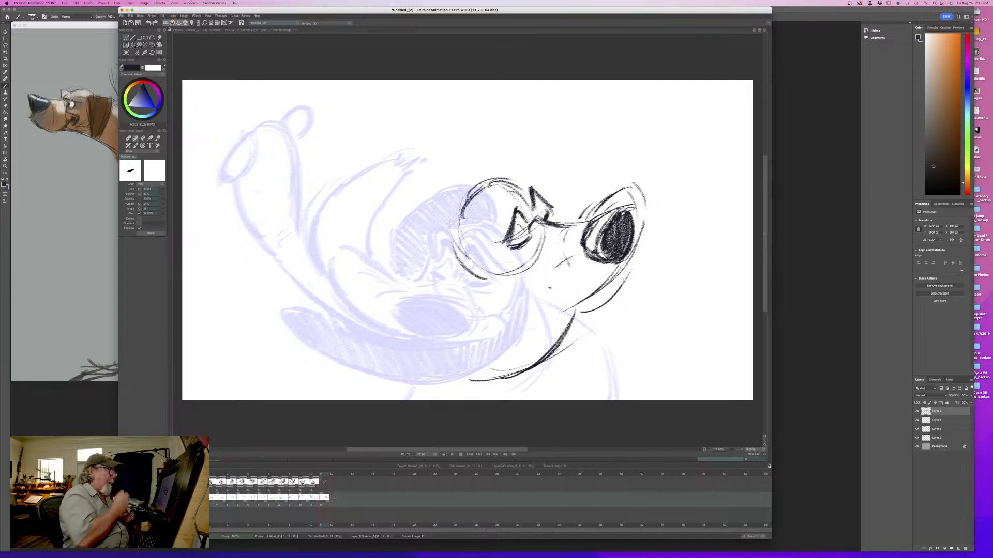
{"action": "left_click_drag", "start_coordinate": [531, 195], "coordinate": [545, 215]}
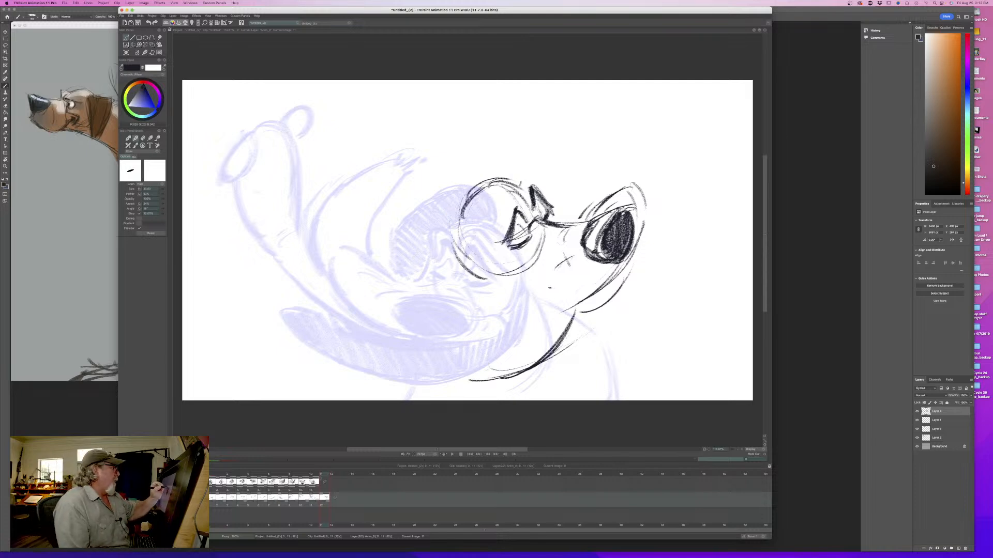
{"action": "mouse_move", "coordinate": [521, 184]}
{"action": "left_mouse_down"}
{"action": "mouse_move", "coordinate": [553, 203]}
{"action": "mouse_move", "coordinate": [519, 187]}
{"action": "mouse_move", "coordinate": [504, 203]}
{"action": "left_mouse_up"}
{"action": "left_click_drag", "start_coordinate": [511, 192], "coordinate": [500, 225]}
{"action": "mouse_move", "coordinate": [509, 187]}
{"action": "left_mouse_down"}
{"action": "mouse_move", "coordinate": [493, 216]}
{"action": "mouse_move", "coordinate": [502, 185]}
{"action": "mouse_move", "coordinate": [492, 185]}
{"action": "left_mouse_up"}
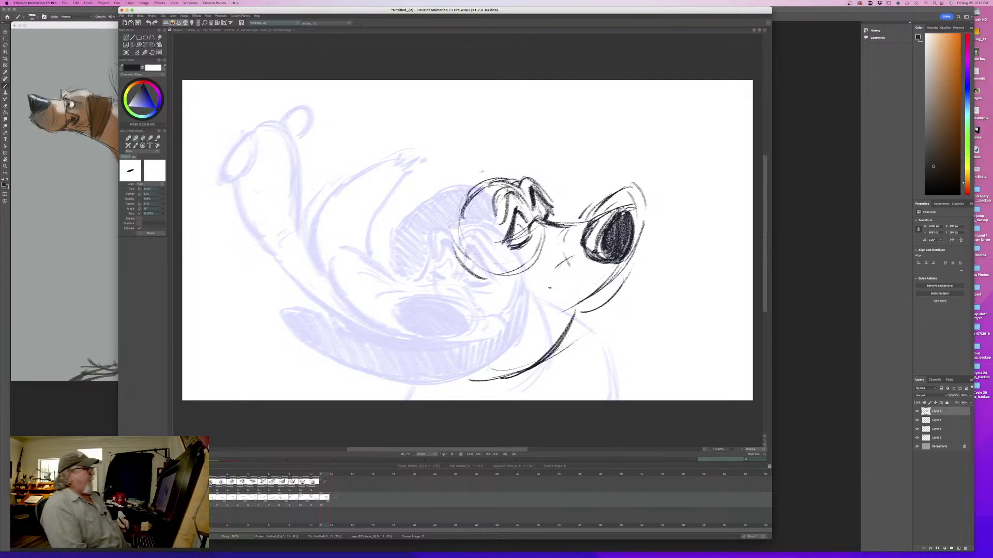
- Strengthen the lip contour around the front and top of the nose, flipping against the eleventh drawing to check it
{"action": "left_click_drag", "start_coordinate": [629, 258], "coordinate": [592, 300]}
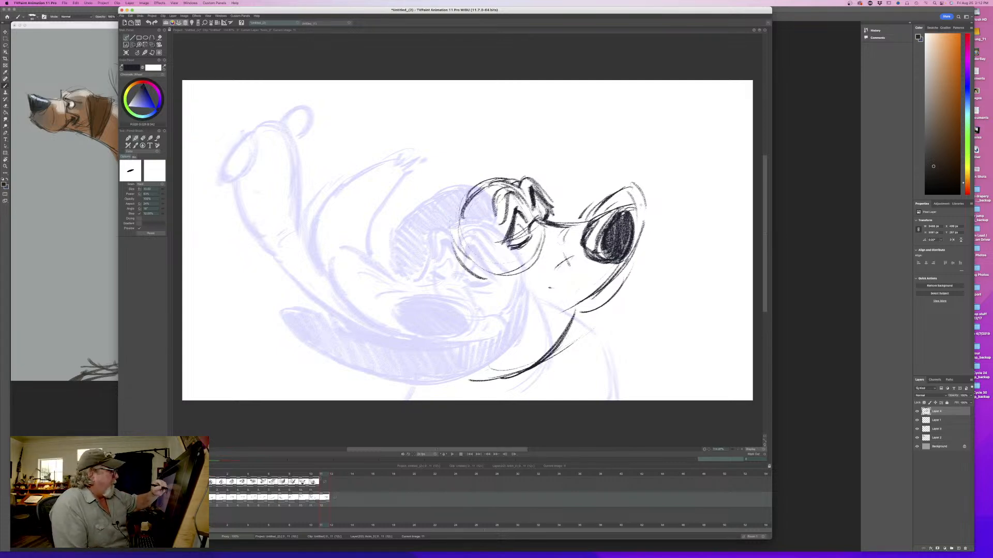
{"action": "left_click_drag", "start_coordinate": [644, 201], "coordinate": [632, 248]}
{"action": "left_click_drag", "start_coordinate": [645, 212], "coordinate": [633, 245]}
{"action": "mouse_move", "coordinate": [628, 188]}
{"action": "left_mouse_down"}
{"action": "mouse_move", "coordinate": [638, 205]}
{"action": "mouse_move", "coordinate": [603, 200]}
{"action": "left_mouse_up"}
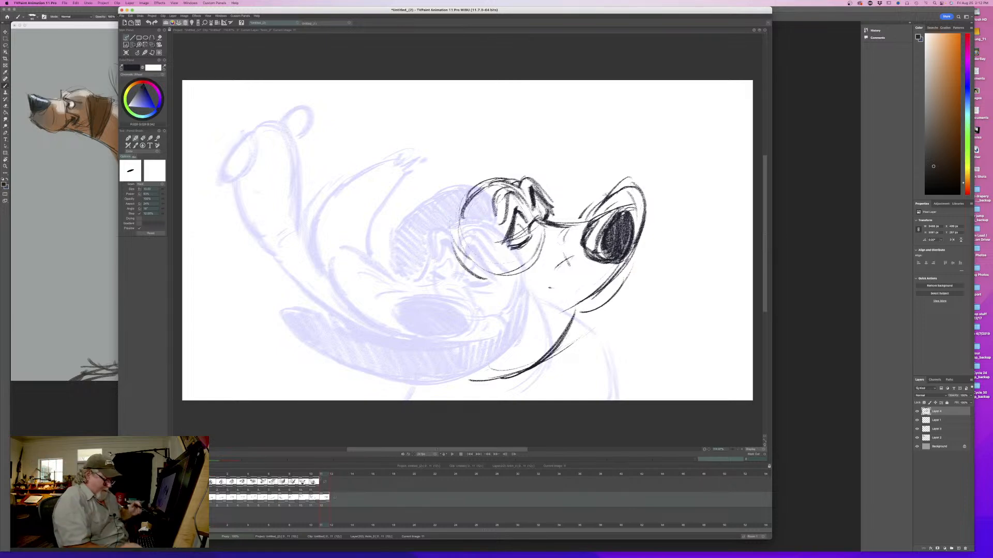
{"action": "key", "text": "Left"}
{"action": "key", "text": "Right"}
{"action": "key", "text": "Left"}
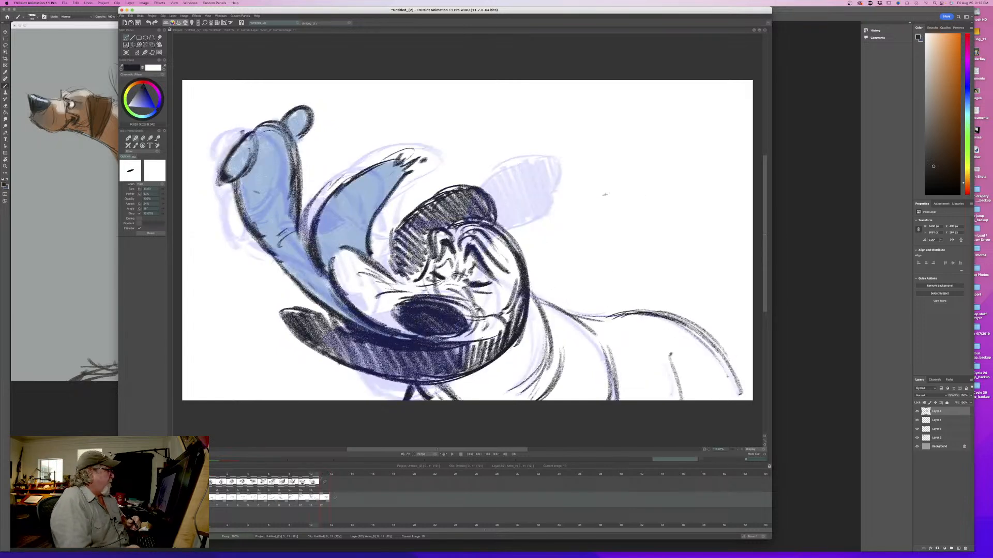
{"action": "key", "text": "Right"}
{"action": "key", "text": "Left"}
{"action": "key", "text": "Right"}
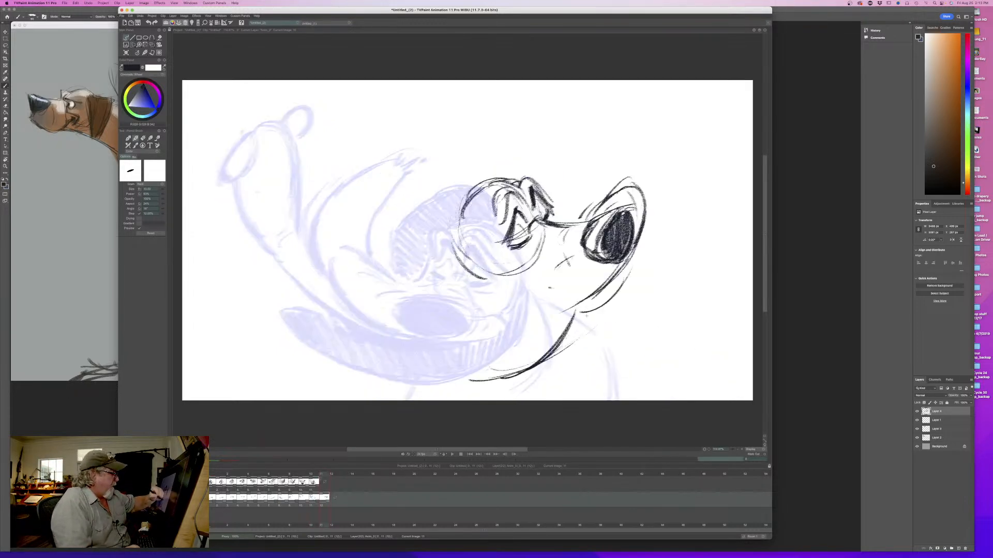
- Add a lip edge below the muzzle and a dark line from brow to muzzle bridge, comparing with the eleventh drawing
{"action": "left_click_drag", "start_coordinate": [585, 315], "coordinate": [565, 352]}
{"action": "key", "text": "Left"}
{"action": "key", "text": "Right"}
{"action": "left_click_drag", "start_coordinate": [541, 192], "coordinate": [570, 220]}
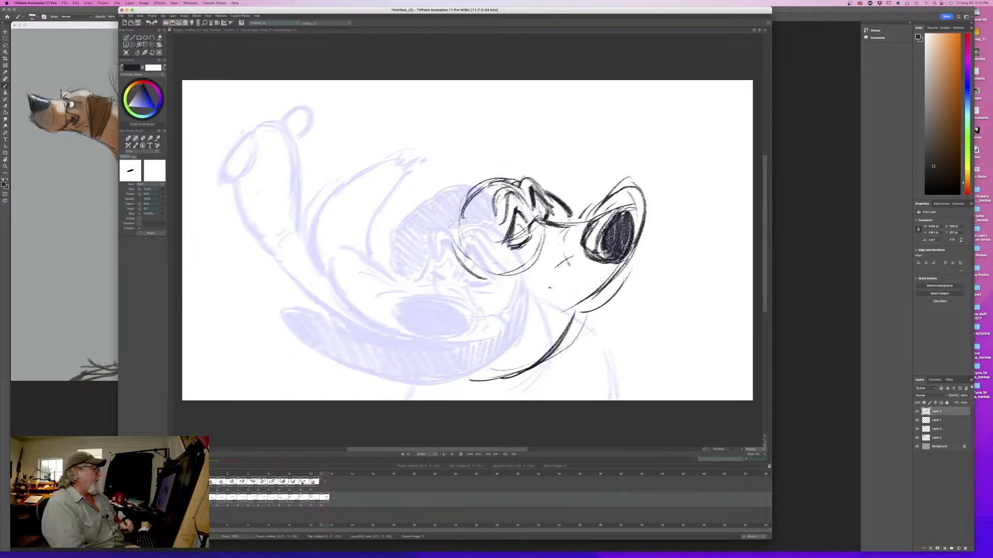
{"action": "key", "text": "Left"}
{"action": "key", "text": "Right"}
{"action": "key", "text": "Left"}
{"action": "key", "text": "Right"}
{"action": "key", "text": "Left"}
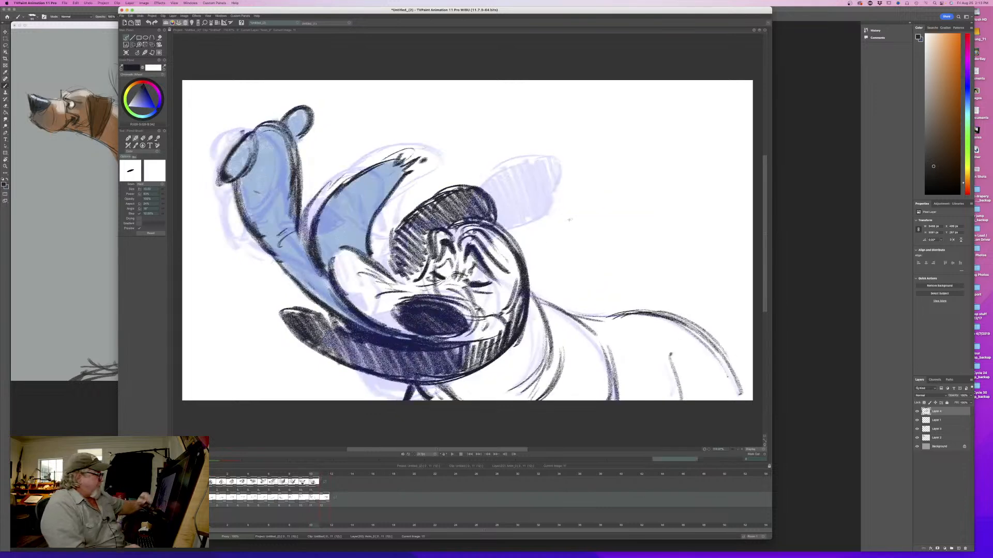
- Reinforce the sweep beneath the muzzle and extend it backward into a long tapering flap, checking it against the eleventh drawing
{"action": "key", "text": "Right"}
{"action": "mouse_move", "coordinate": [583, 319]}
{"action": "left_mouse_down"}
{"action": "mouse_move", "coordinate": [534, 372]}
{"action": "mouse_move", "coordinate": [501, 382]}
{"action": "left_mouse_up"}
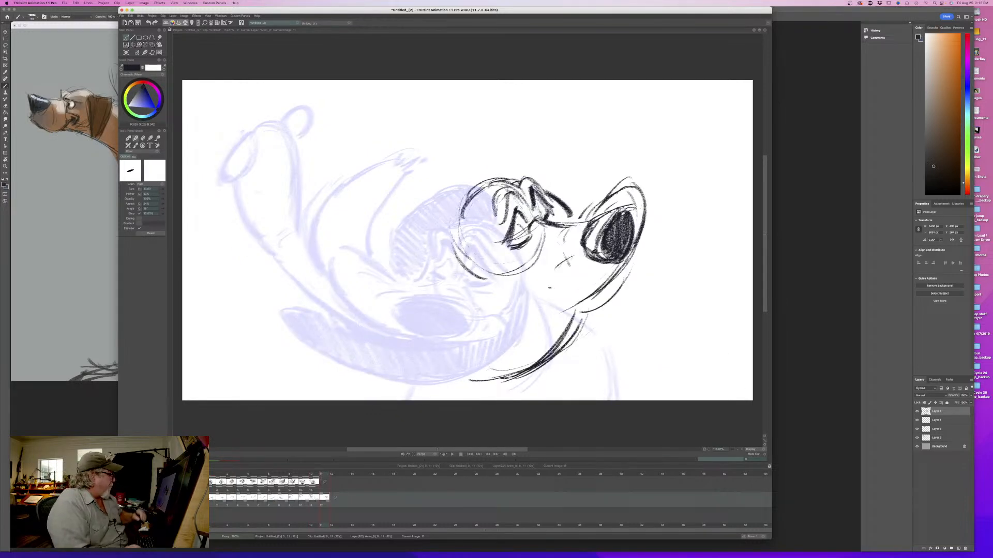
{"action": "key", "text": "Left"}
{"action": "key", "text": "Right"}
{"action": "key", "text": "Left"}
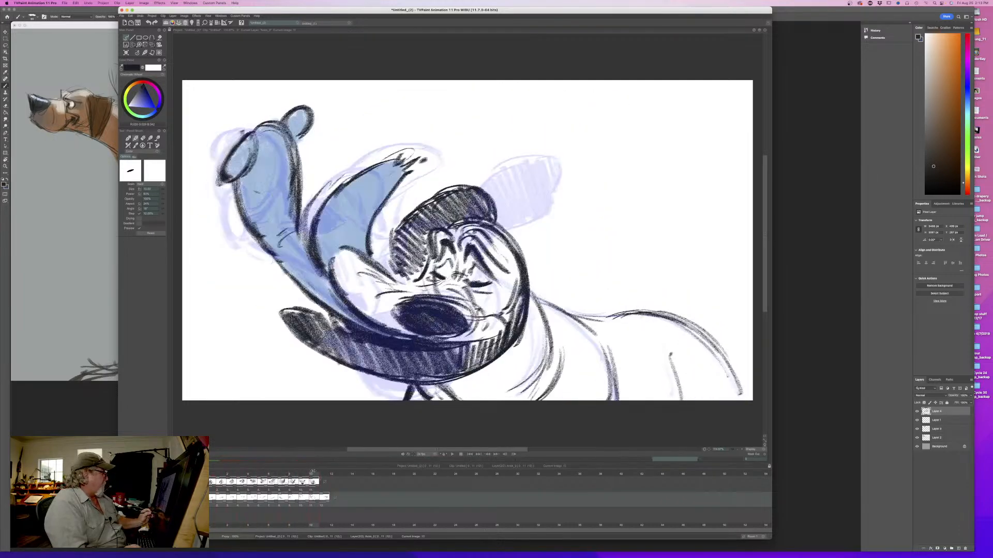
{"action": "left_click_drag", "start_coordinate": [313, 471], "coordinate": [328, 470]}
{"action": "mouse_move", "coordinate": [462, 382]}
{"action": "left_mouse_down"}
{"action": "mouse_move", "coordinate": [426, 381]}
{"action": "mouse_move", "coordinate": [360, 352]}
{"action": "mouse_move", "coordinate": [487, 346]}
{"action": "mouse_move", "coordinate": [399, 364]}
{"action": "mouse_move", "coordinate": [423, 379]}
{"action": "mouse_move", "coordinate": [467, 380]}
{"action": "mouse_move", "coordinate": [432, 381]}
{"action": "left_mouse_up"}
{"action": "key", "text": "Left"}
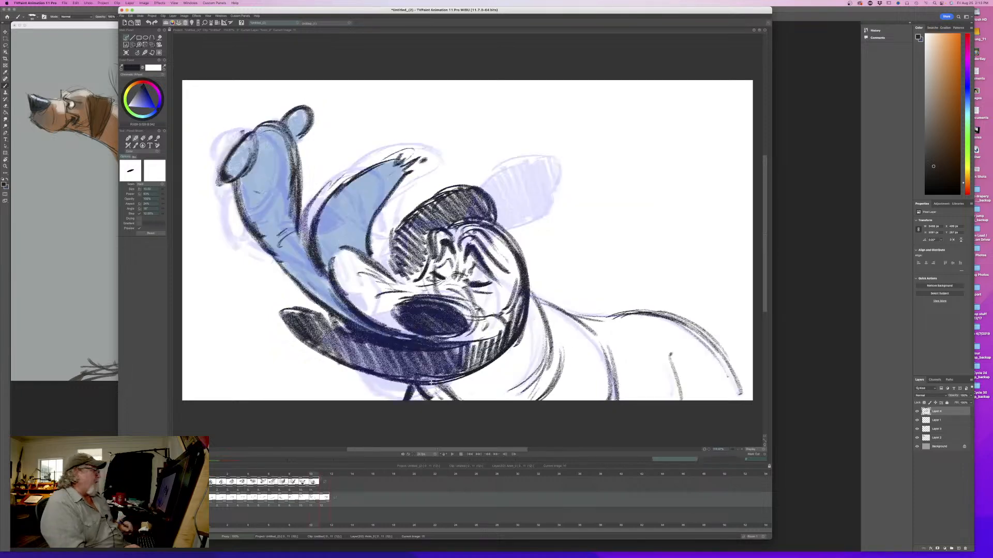
{"action": "key", "text": "Right"}
{"action": "key", "text": "Left"}
{"action": "key", "text": "Right"}
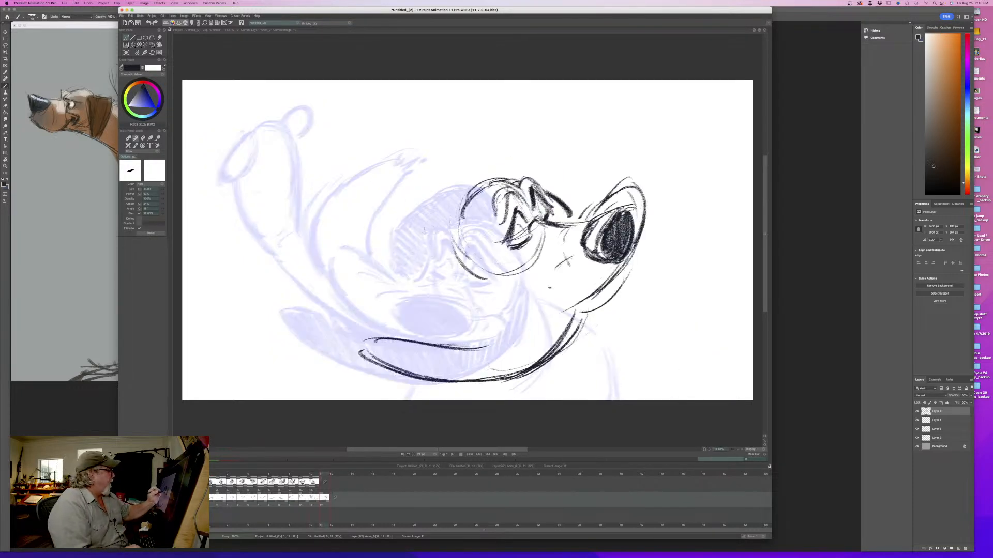
{"action": "key", "text": "Left"}
{"action": "key", "text": "Right"}
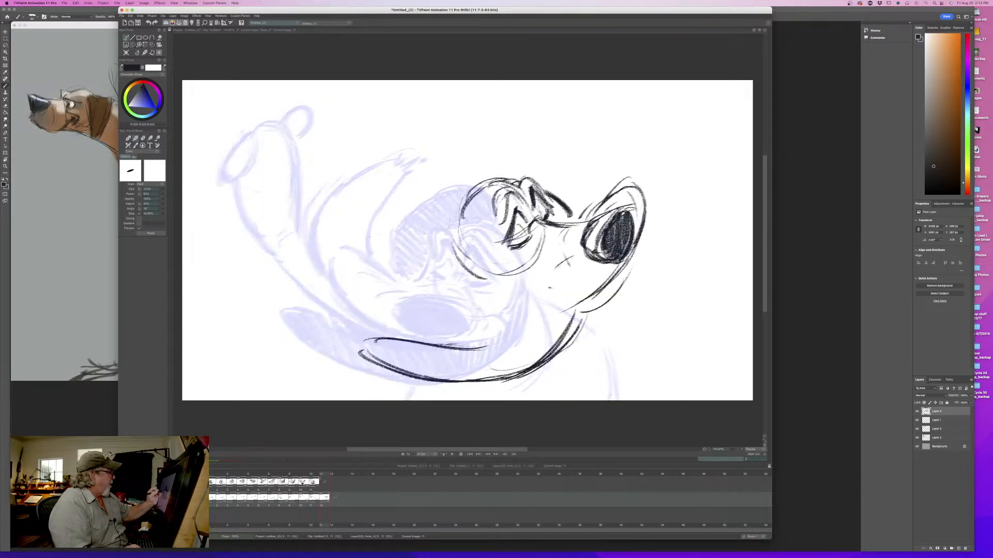
- Sketch a rounded, oval ear tip trailing behind the head
{"action": "left_click_drag", "start_coordinate": [337, 250], "coordinate": [386, 226]}
{"action": "left_click_drag", "start_coordinate": [343, 270], "coordinate": [397, 287]}
{"action": "left_click_drag", "start_coordinate": [412, 242], "coordinate": [403, 264]}
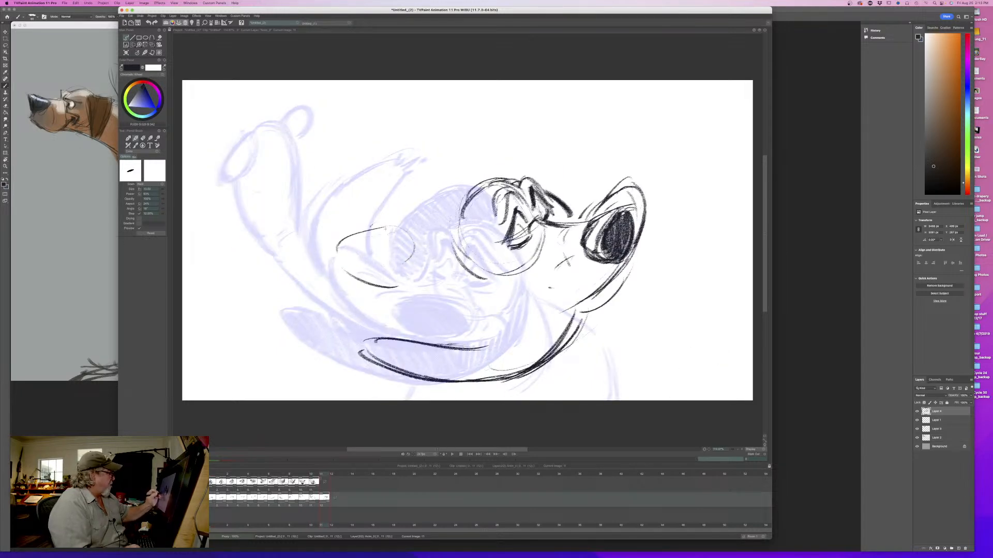
{"action": "mouse_move", "coordinate": [347, 231]}
{"action": "left_mouse_down"}
{"action": "mouse_move", "coordinate": [395, 222]}
{"action": "mouse_move", "coordinate": [381, 279]}
{"action": "left_mouse_up"}
{"action": "left_click_drag", "start_coordinate": [334, 274], "coordinate": [382, 292]}
{"action": "left_click_drag", "start_coordinate": [359, 240], "coordinate": [398, 294]}
- Connect the trailing ear to the back of the head with curved strokes and flip between drawings to check the motion
{"action": "mouse_move", "coordinate": [337, 241]}
{"action": "left_mouse_down"}
{"action": "mouse_move", "coordinate": [408, 233]}
{"action": "mouse_move", "coordinate": [393, 288]}
{"action": "mouse_move", "coordinate": [458, 278]}
{"action": "left_mouse_up"}
{"action": "left_click_drag", "start_coordinate": [480, 241], "coordinate": [463, 274]}
{"action": "left_click_drag", "start_coordinate": [461, 215], "coordinate": [441, 270]}
{"action": "left_click_drag", "start_coordinate": [460, 251], "coordinate": [438, 271]}
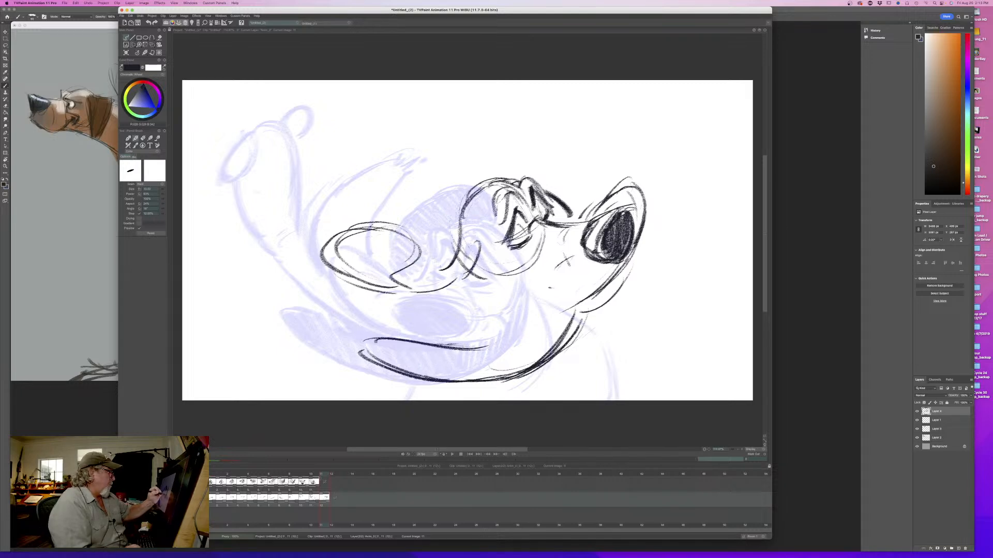
{"action": "key", "text": "Left"}
{"action": "key", "text": "Right"}
{"action": "key", "text": "Left"}
{"action": "key", "text": "Right"}
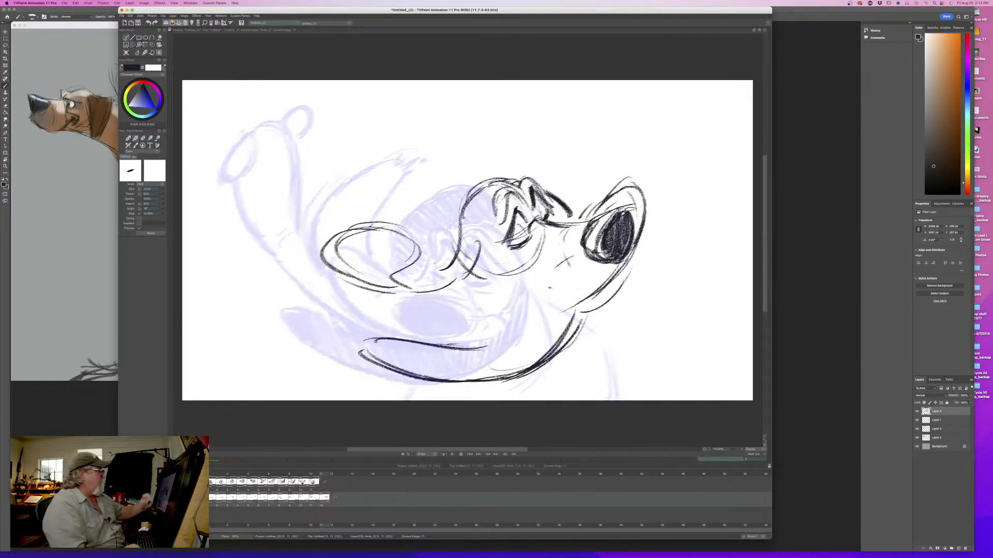
- Refine the ear's attachment curves and darken the back-of-head contour, flipping against the eleventh drawing to compare
{"action": "left_click_drag", "start_coordinate": [464, 240], "coordinate": [436, 277]}
{"action": "left_click_drag", "start_coordinate": [457, 261], "coordinate": [427, 278]}
{"action": "left_click_drag", "start_coordinate": [485, 252], "coordinate": [456, 284]}
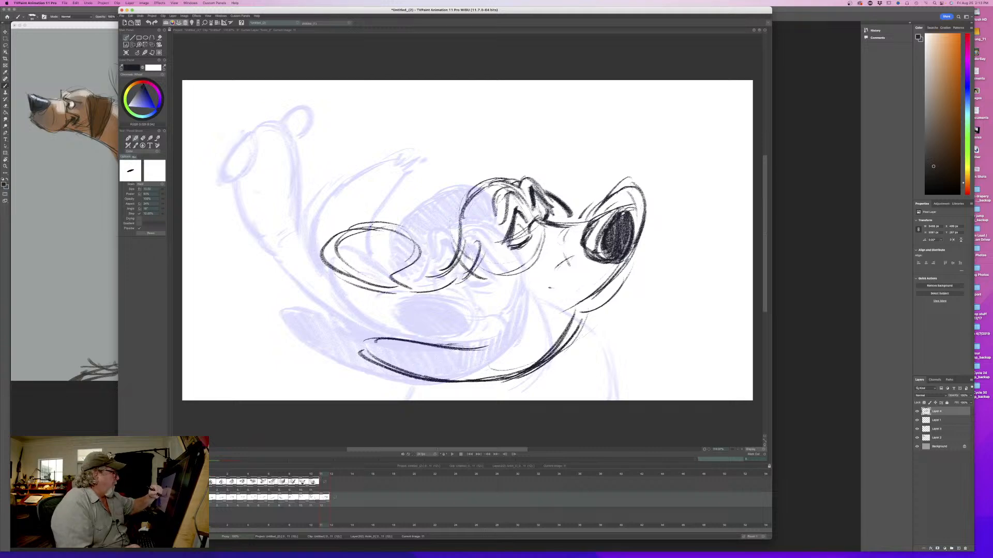
{"action": "mouse_move", "coordinate": [477, 235]}
{"action": "left_mouse_down"}
{"action": "mouse_move", "coordinate": [454, 253]}
{"action": "mouse_move", "coordinate": [455, 235]}
{"action": "left_mouse_up"}
{"action": "left_click_drag", "start_coordinate": [455, 221], "coordinate": [452, 243]}
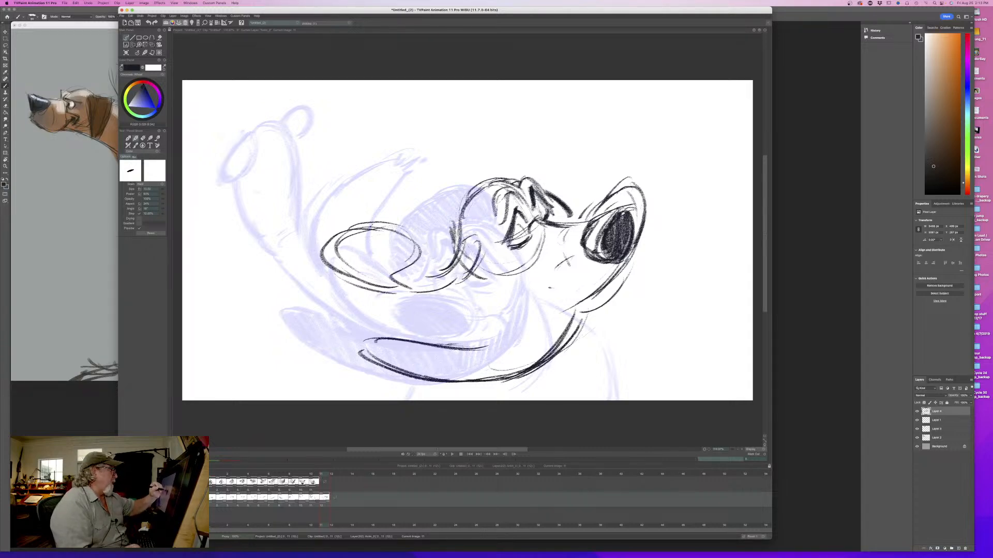
{"action": "left_click_drag", "start_coordinate": [472, 190], "coordinate": [453, 232]}
{"action": "left_click_drag", "start_coordinate": [449, 224], "coordinate": [452, 245]}
{"action": "key", "text": "Left"}
{"action": "key", "text": "Right"}
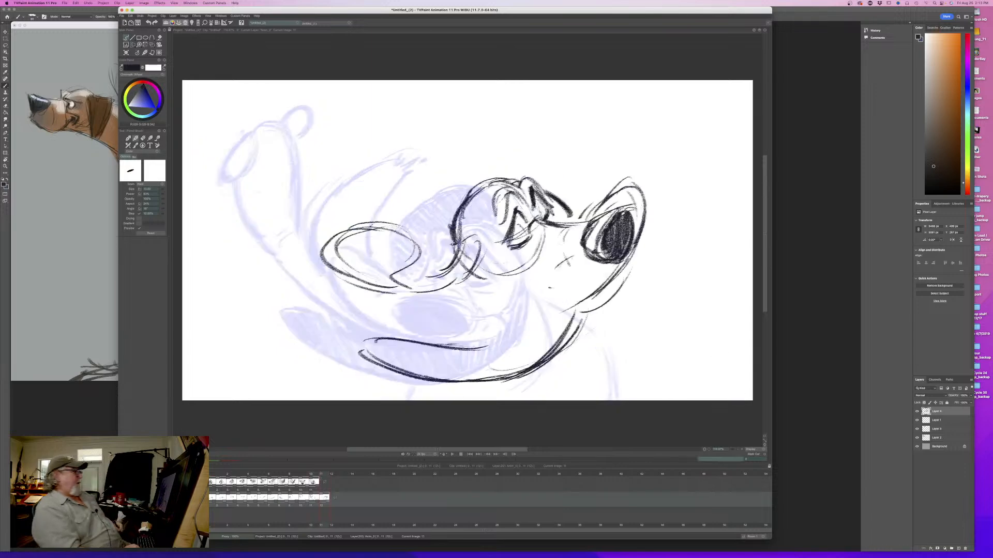
{"action": "key", "text": "Left"}
{"action": "key", "text": "Right"}
{"action": "key", "text": "Left"}
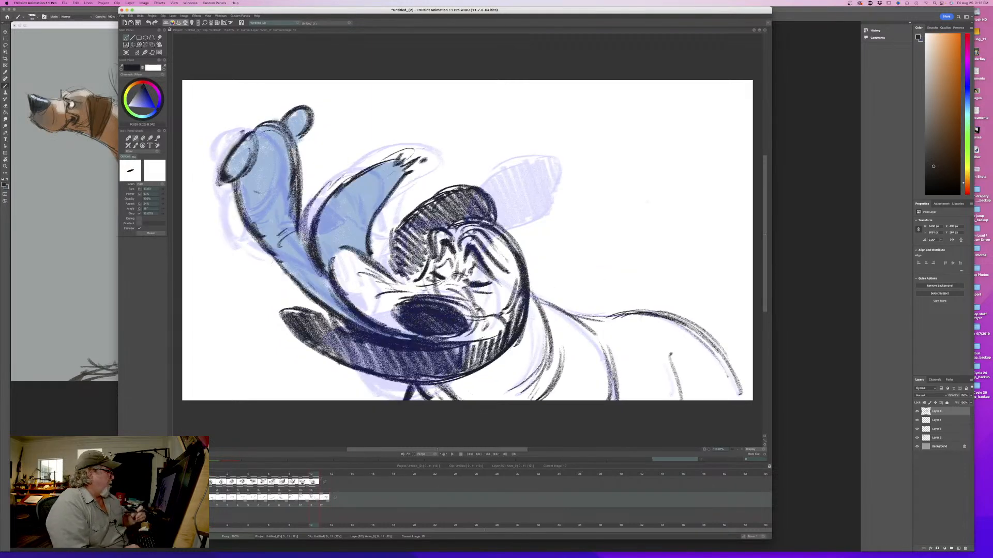
{"action": "key", "text": "Right"}
- Erase the raised lip contour above and in front of the nose, and redraw it closer around the nose
{"action": "key", "text": "e"}
{"action": "mouse_move", "coordinate": [607, 197]}
{"action": "left_mouse_down"}
{"action": "mouse_move", "coordinate": [644, 203]}
{"action": "mouse_move", "coordinate": [643, 222]}
{"action": "mouse_move", "coordinate": [591, 206]}
{"action": "mouse_move", "coordinate": [604, 209]}
{"action": "left_mouse_up"}
{"action": "left_click_drag", "start_coordinate": [644, 223], "coordinate": [632, 259]}
{"action": "key", "text": "b"}
{"action": "mouse_move", "coordinate": [573, 224]}
{"action": "left_mouse_down"}
{"action": "mouse_move", "coordinate": [593, 213]}
{"action": "mouse_move", "coordinate": [641, 227]}
{"action": "mouse_move", "coordinate": [629, 268]}
{"action": "left_mouse_up"}
{"action": "mouse_move", "coordinate": [628, 205]}
{"action": "left_mouse_down"}
{"action": "mouse_move", "coordinate": [637, 259]}
{"action": "mouse_move", "coordinate": [643, 228]}
{"action": "mouse_move", "coordinate": [632, 283]}
{"action": "left_mouse_up"}
{"action": "left_click_drag", "start_coordinate": [641, 239], "coordinate": [629, 274]}
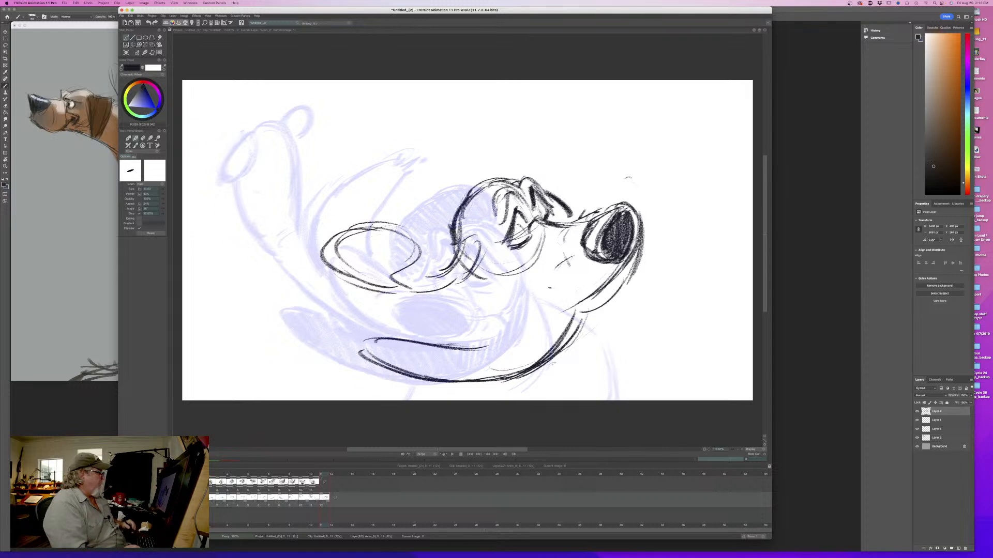
{"action": "key", "text": "Left"}
{"action": "key", "text": "Right"}
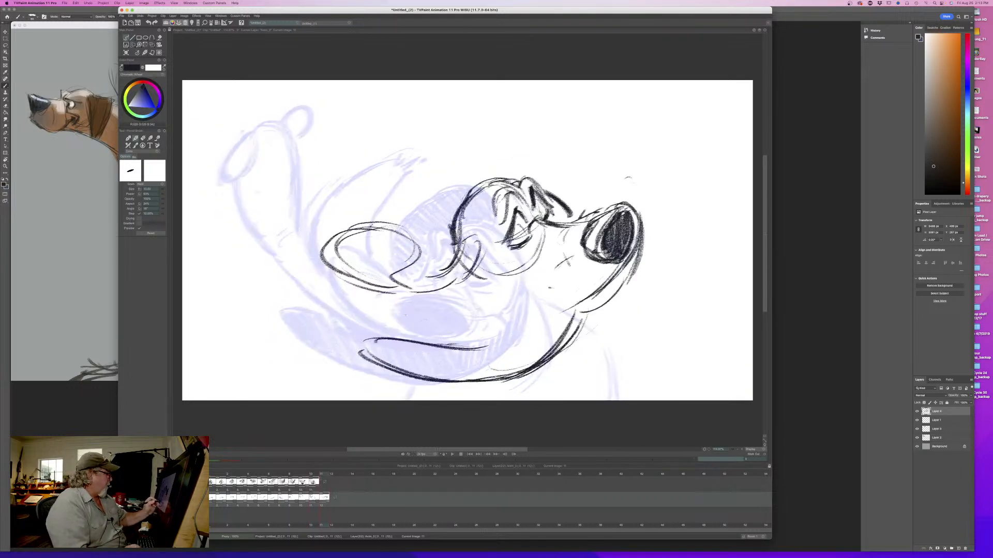
- Draw a long, curved lip shape trailing behind the muzzle between the ear and the lower flap
{"action": "left_click_drag", "start_coordinate": [360, 289], "coordinate": [416, 310]}
{"action": "left_click_drag", "start_coordinate": [320, 279], "coordinate": [413, 309]}
{"action": "left_click_drag", "start_coordinate": [322, 297], "coordinate": [398, 339]}
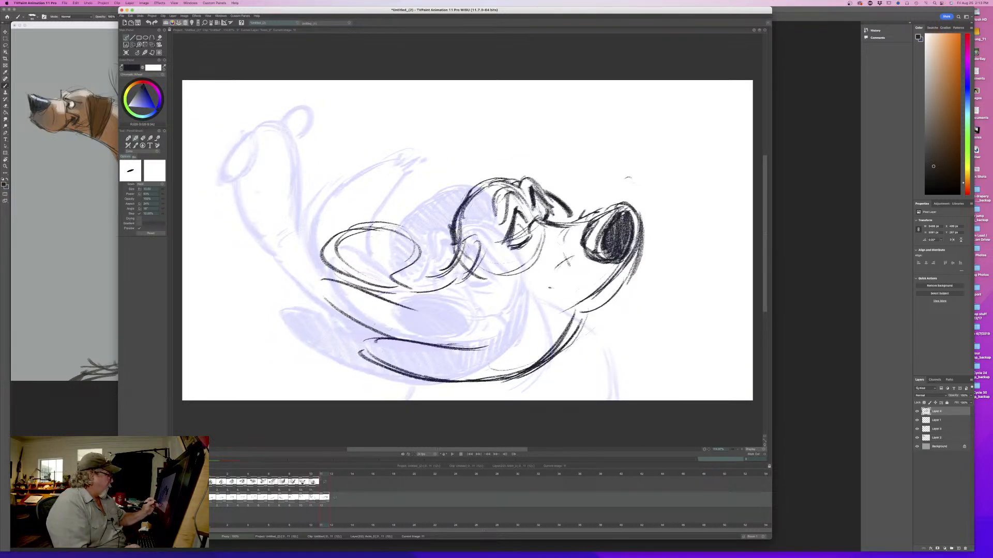
{"action": "left_click_drag", "start_coordinate": [341, 312], "coordinate": [416, 340]}
{"action": "mouse_move", "coordinate": [332, 281]}
{"action": "left_mouse_down"}
{"action": "mouse_move", "coordinate": [357, 321]}
{"action": "mouse_move", "coordinate": [490, 321]}
{"action": "left_mouse_up"}
{"action": "mouse_move", "coordinate": [460, 319]}
{"action": "left_mouse_down"}
{"action": "mouse_move", "coordinate": [491, 328]}
{"action": "mouse_move", "coordinate": [451, 327]}
{"action": "left_mouse_up"}
{"action": "mouse_move", "coordinate": [371, 329]}
{"action": "left_mouse_down"}
{"action": "mouse_move", "coordinate": [494, 342]}
{"action": "mouse_move", "coordinate": [482, 344]}
{"action": "mouse_move", "coordinate": [493, 337]}
{"action": "left_mouse_up"}
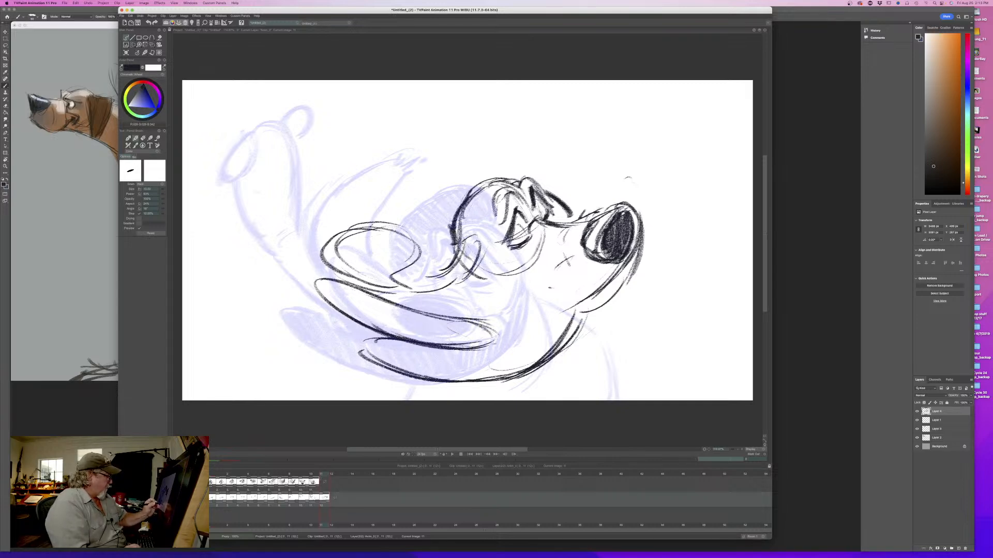
- Darken the trailing lip's edges and extend them up and back into two narrow, pointed tips
{"action": "left_click_drag", "start_coordinate": [419, 315], "coordinate": [496, 343]}
{"action": "left_click_drag", "start_coordinate": [422, 314], "coordinate": [463, 324]}
{"action": "left_click_drag", "start_coordinate": [374, 297], "coordinate": [426, 313]}
{"action": "left_click_drag", "start_coordinate": [335, 280], "coordinate": [401, 309]}
{"action": "left_click_drag", "start_coordinate": [300, 261], "coordinate": [338, 293]}
{"action": "left_click_drag", "start_coordinate": [284, 247], "coordinate": [328, 285]}
{"action": "left_click_drag", "start_coordinate": [265, 234], "coordinate": [341, 304]}
{"action": "left_click_drag", "start_coordinate": [289, 253], "coordinate": [357, 295]}
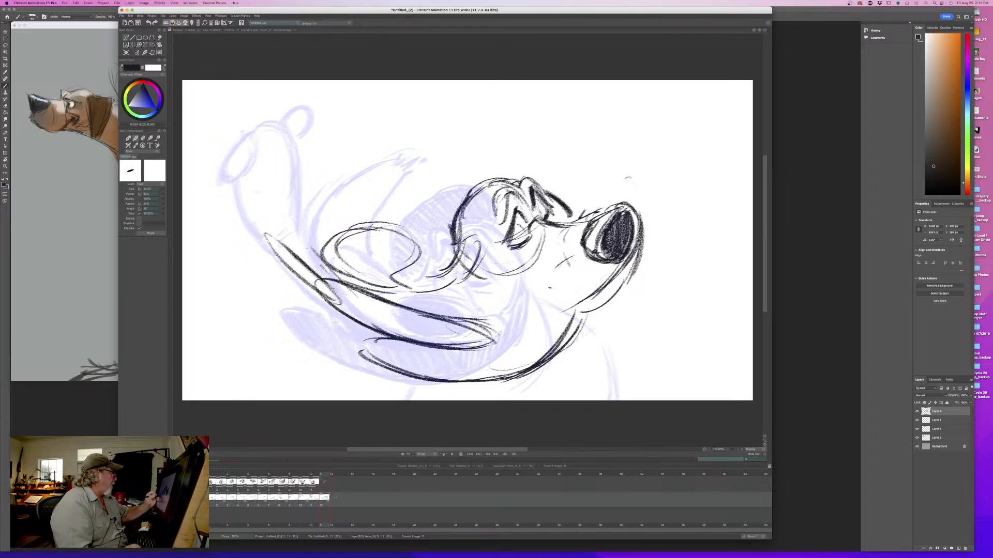
{"action": "mouse_move", "coordinate": [289, 202]}
{"action": "left_mouse_down"}
{"action": "mouse_move", "coordinate": [321, 263]}
{"action": "mouse_move", "coordinate": [352, 283]}
{"action": "mouse_move", "coordinate": [306, 215]}
{"action": "mouse_move", "coordinate": [333, 280]}
{"action": "mouse_move", "coordinate": [322, 242]}
{"action": "mouse_move", "coordinate": [359, 285]}
{"action": "left_mouse_up"}
- Erase the excess strokes inside the upper lip tip and flip against the eleventh drawing to check it
{"action": "key", "text": "e"}
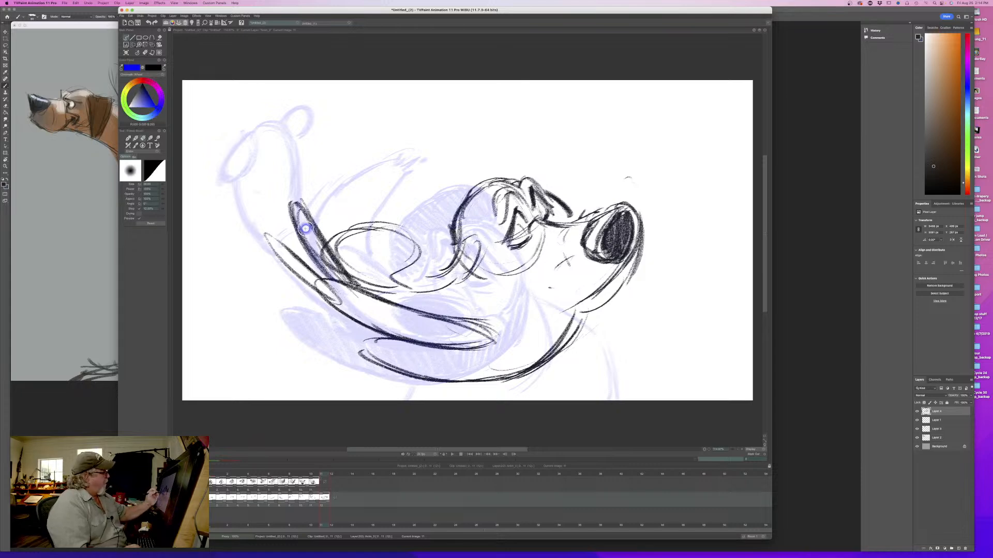
{"action": "left_click_drag", "start_coordinate": [305, 225], "coordinate": [341, 280]}
{"action": "key", "text": "Left"}
{"action": "key", "text": "Right"}
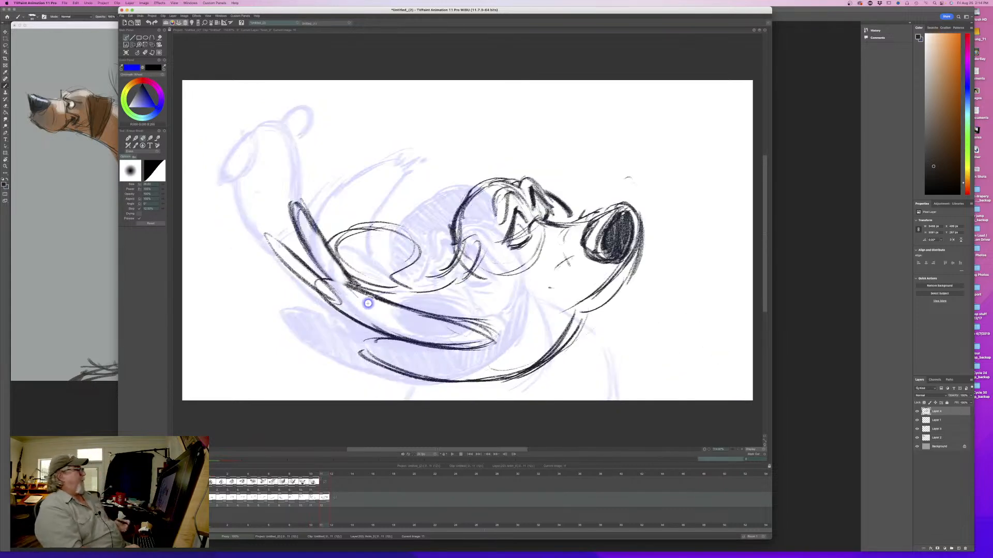
{"action": "key", "text": "Left"}
{"action": "key", "text": "Right"}
- Thicken the outer edge of the lower lip tip down along the trailing lip, comparing with the eleventh drawing
{"action": "key", "text": "e"}
{"action": "left_click_drag", "start_coordinate": [310, 270], "coordinate": [274, 237]}
{"action": "mouse_move", "coordinate": [265, 234]}
{"action": "left_mouse_down"}
{"action": "mouse_move", "coordinate": [297, 280]}
{"action": "mouse_move", "coordinate": [370, 331]}
{"action": "left_mouse_up"}
{"action": "left_click_drag", "start_coordinate": [323, 302], "coordinate": [422, 351]}
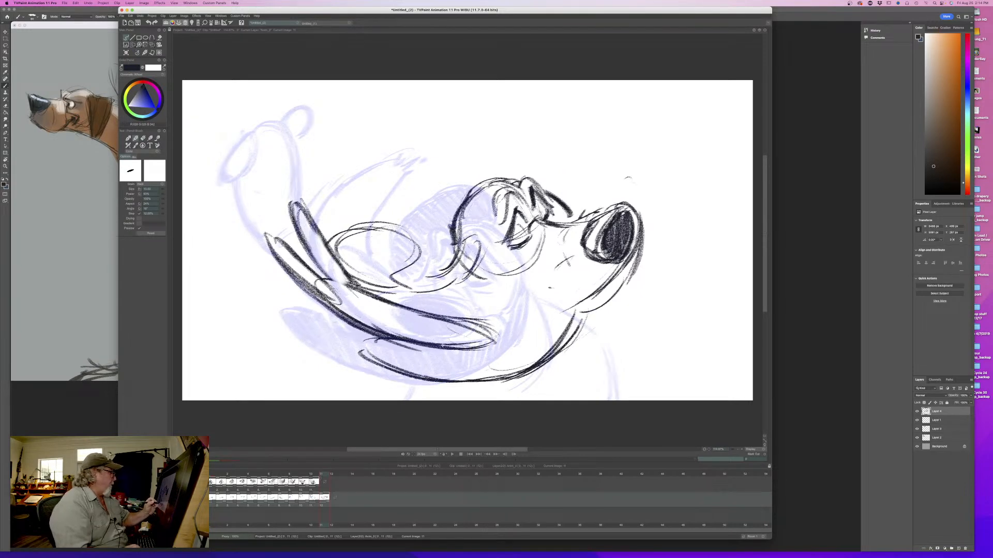
{"action": "key", "text": "Left"}
{"action": "key", "text": "Right"}
- Draw the mouth line running back from the muzzle and light cheek creases above it, flipping between drawings to check
{"action": "left_click_drag", "start_coordinate": [571, 308], "coordinate": [487, 320]}
{"action": "left_click_drag", "start_coordinate": [568, 284], "coordinate": [538, 286]}
{"action": "left_click_drag", "start_coordinate": [573, 279], "coordinate": [524, 280]}
{"action": "key", "text": "Left"}
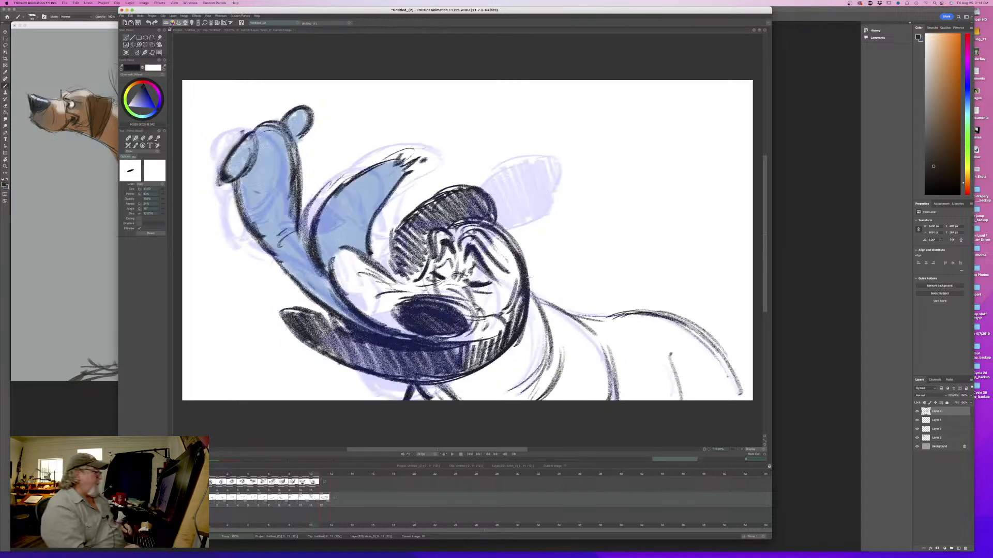
{"action": "key", "text": "Right"}
{"action": "key", "text": "Left"}
{"action": "key", "text": "Right"}
- Add a short cheek stroke and darken the lip curve from below the nose back into the trailing lip
{"action": "mouse_move", "coordinate": [526, 286]}
{"action": "left_mouse_down"}
{"action": "mouse_move", "coordinate": [472, 316]}
{"action": "mouse_move", "coordinate": [524, 313]}
{"action": "mouse_move", "coordinate": [464, 316]}
{"action": "mouse_move", "coordinate": [518, 316]}
{"action": "left_mouse_up"}
{"action": "left_click_drag", "start_coordinate": [627, 260], "coordinate": [567, 319]}
{"action": "left_click_drag", "start_coordinate": [617, 276], "coordinate": [518, 332]}
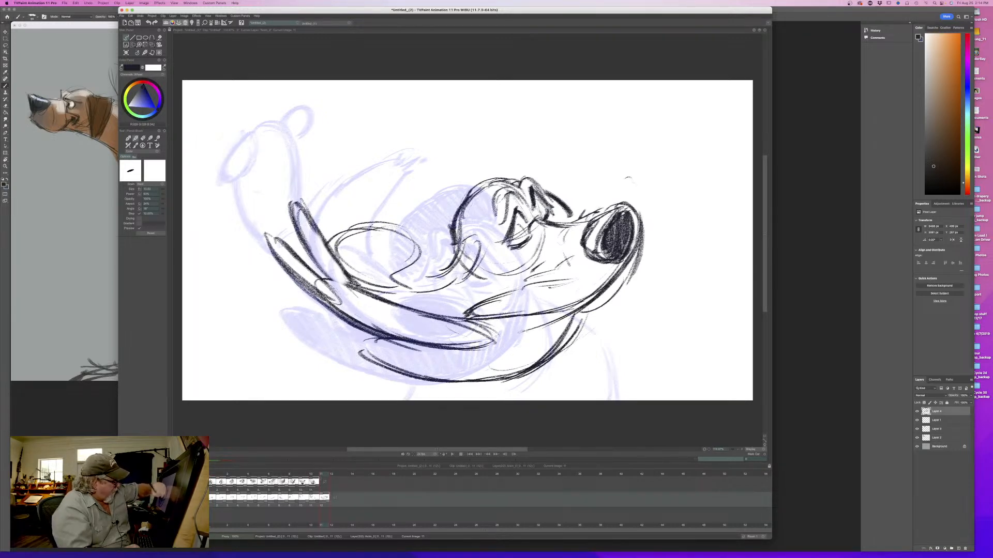
{"action": "mouse_move", "coordinate": [584, 305]}
{"action": "left_mouse_down"}
{"action": "mouse_move", "coordinate": [474, 350]}
{"action": "mouse_move", "coordinate": [518, 339]}
{"action": "mouse_move", "coordinate": [495, 345]}
{"action": "left_mouse_up"}
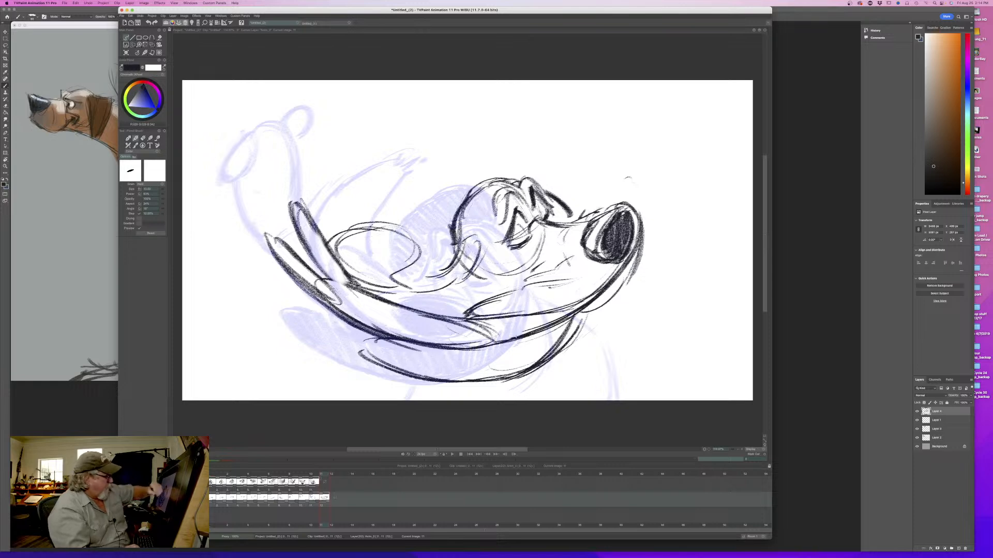
- Flip between the eleventh and twelfth drawings to compare the head, muzzle and trailing lip positions
{"action": "key", "text": "Left"}
{"action": "key", "text": "Right"}
{"action": "key", "text": "Left"}
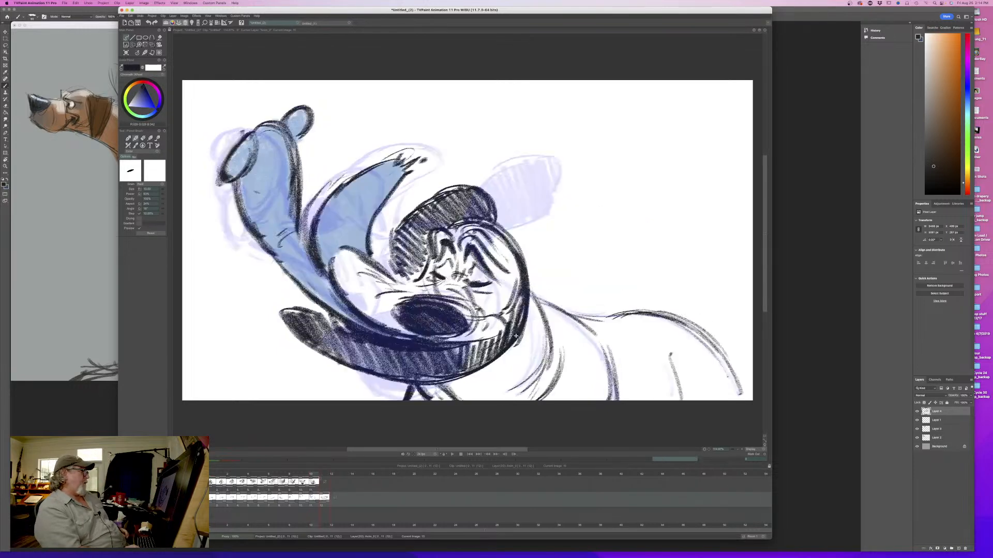
{"action": "key", "text": "Right"}
{"action": "key", "text": "Left"}
{"action": "key", "text": "Right"}
{"action": "mouse_move", "coordinate": [530, 244]}
{"action": "left_mouse_down"}
{"action": "mouse_move", "coordinate": [518, 263]}
{"action": "mouse_move", "coordinate": [530, 245]}
{"action": "mouse_move", "coordinate": [554, 239]}
{"action": "left_mouse_up"}
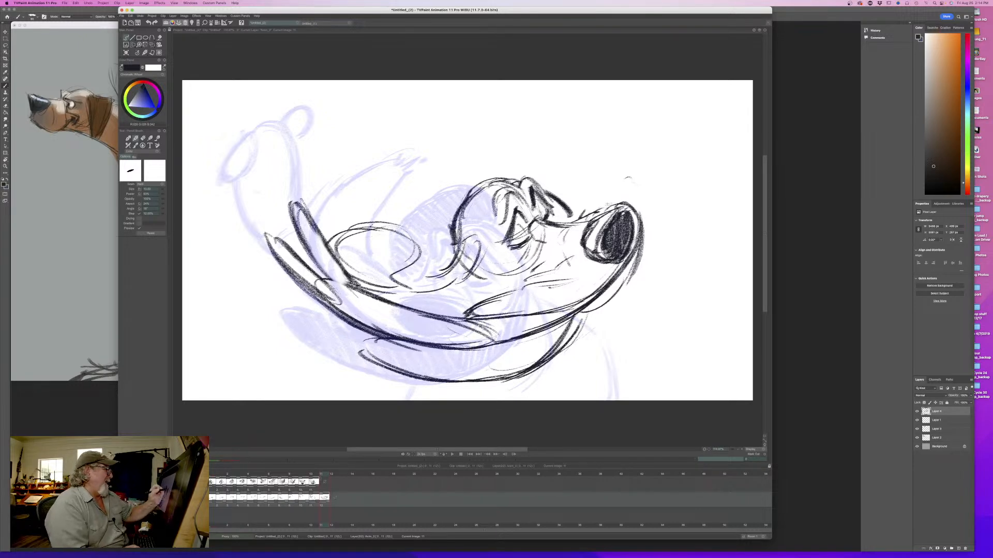
{"action": "mouse_move", "coordinate": [606, 211]}
{"action": "left_mouse_down"}
{"action": "mouse_move", "coordinate": [641, 243]}
{"action": "mouse_move", "coordinate": [576, 309]}
{"action": "left_mouse_up"}
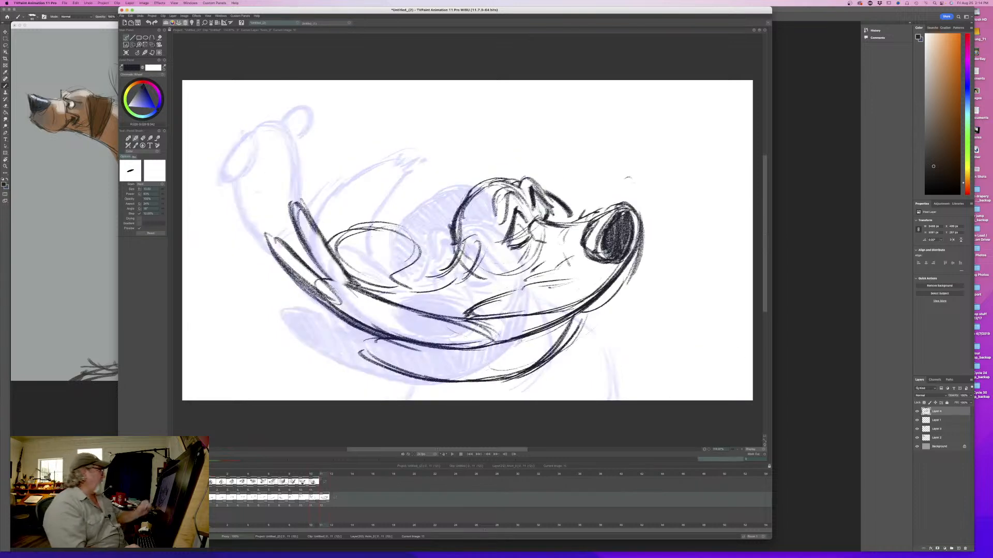
- Add short curved ticks rising above the upper lip tip along the ghosted shape, and check them against the eleventh drawing
{"action": "left_click_drag", "start_coordinate": [300, 189], "coordinate": [306, 199]}
{"action": "mouse_move", "coordinate": [286, 184]}
{"action": "left_mouse_down"}
{"action": "mouse_move", "coordinate": [304, 191]}
{"action": "mouse_move", "coordinate": [302, 162]}
{"action": "left_mouse_up"}
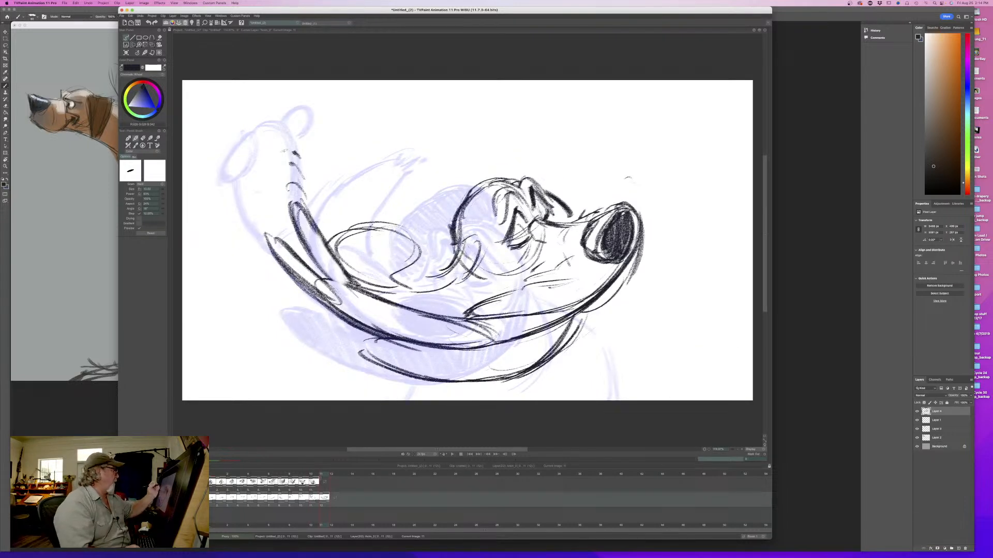
{"action": "key", "text": "Left"}
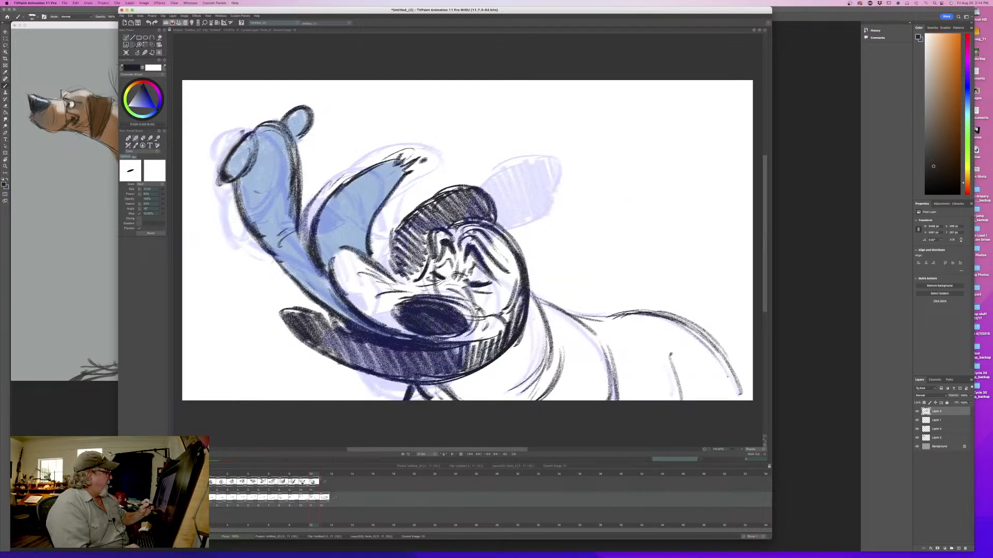
{"action": "key", "text": "Right"}
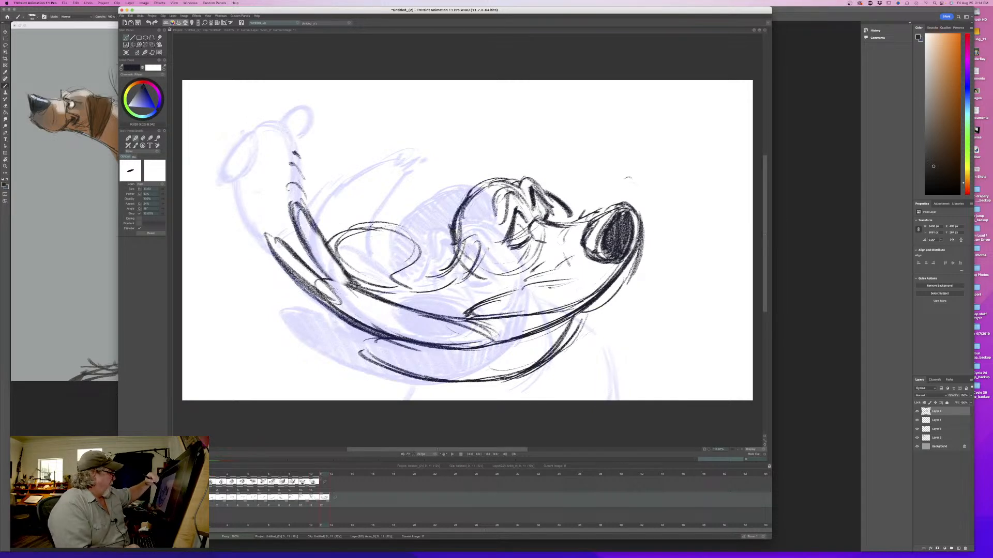
- Erase the lip line from in front of the nose down and back under the muzzle
{"action": "mouse_move", "coordinate": [542, 313]}
{"action": "left_mouse_down"}
{"action": "mouse_move", "coordinate": [592, 290]}
{"action": "mouse_move", "coordinate": [521, 315]}
{"action": "left_mouse_up"}
{"action": "key", "text": "e"}
{"action": "left_click_drag", "start_coordinate": [604, 285], "coordinate": [531, 329]}
{"action": "mouse_move", "coordinate": [624, 264]}
{"action": "left_mouse_down"}
{"action": "mouse_move", "coordinate": [600, 295]}
{"action": "mouse_move", "coordinate": [628, 256]}
{"action": "mouse_move", "coordinate": [629, 271]}
{"action": "left_mouse_up"}
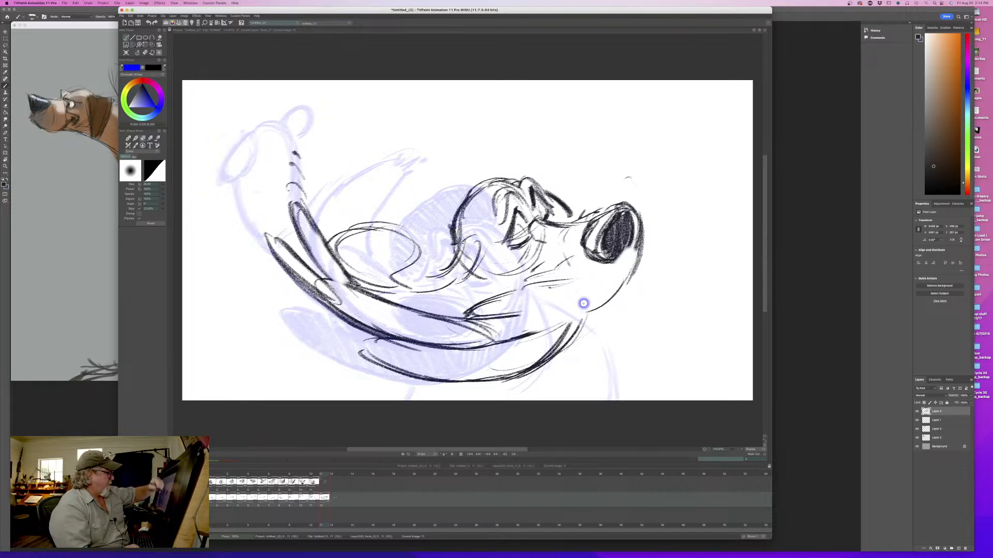
{"action": "key", "text": "b"}
{"action": "left_click_drag", "start_coordinate": [643, 222], "coordinate": [607, 279]}
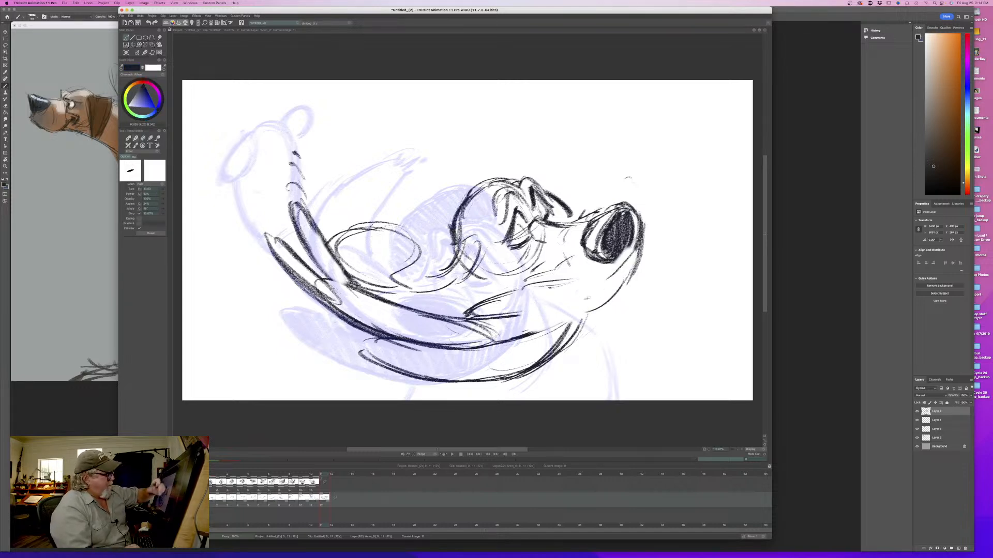
{"action": "key", "text": "e"}
{"action": "left_click_drag", "start_coordinate": [644, 230], "coordinate": [614, 284]}
- Redraw the front lip as a fuller curve around the nose, and restore the lip line beneath the muzzle
{"action": "key", "text": "b"}
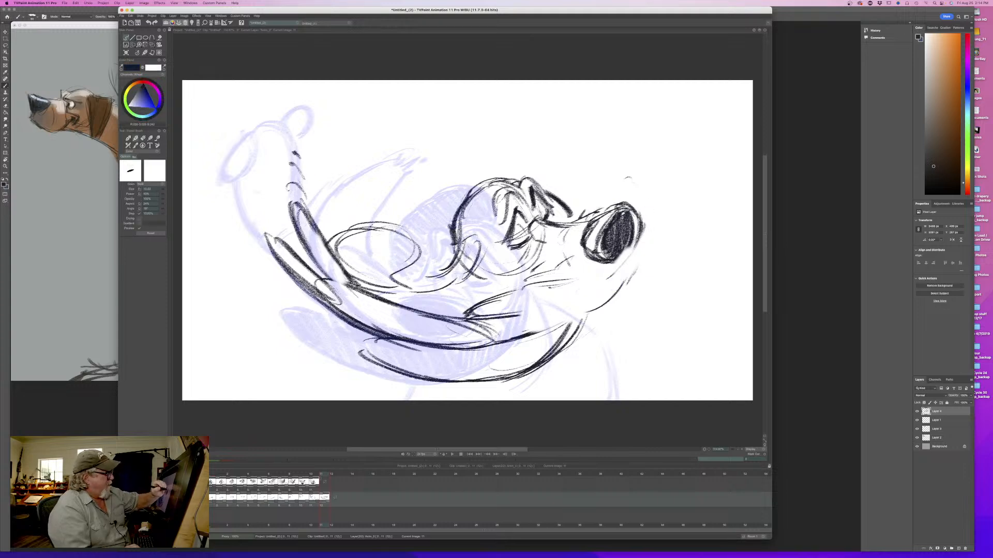
{"action": "mouse_move", "coordinate": [642, 213]}
{"action": "left_mouse_down"}
{"action": "mouse_move", "coordinate": [651, 243]}
{"action": "mouse_move", "coordinate": [623, 293]}
{"action": "left_mouse_up"}
{"action": "left_click_drag", "start_coordinate": [650, 239], "coordinate": [592, 315]}
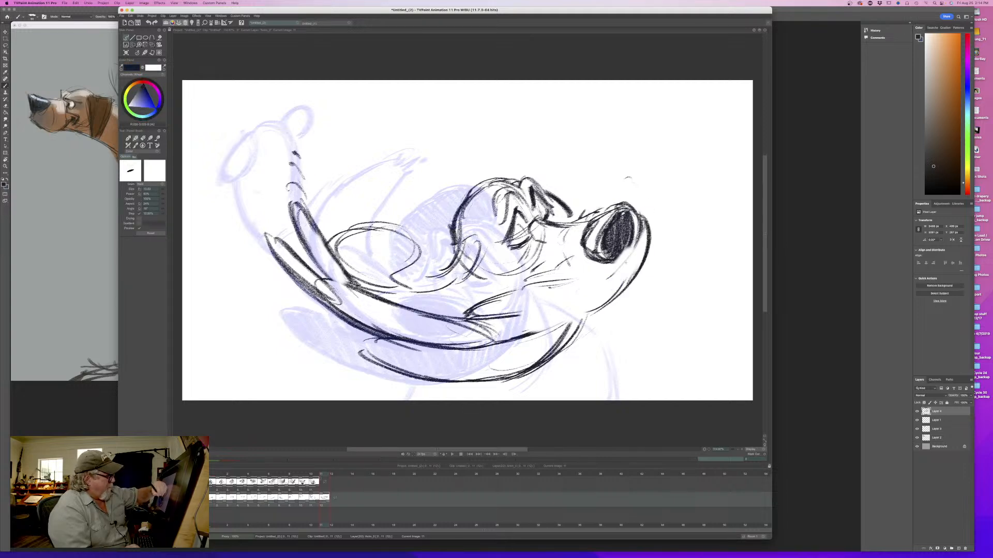
{"action": "left_click_drag", "start_coordinate": [640, 220], "coordinate": [592, 292]}
{"action": "left_click_drag", "start_coordinate": [633, 251], "coordinate": [563, 304]}
{"action": "mouse_move", "coordinate": [613, 271]}
{"action": "left_mouse_down"}
{"action": "mouse_move", "coordinate": [507, 317]}
{"action": "mouse_move", "coordinate": [617, 260]}
{"action": "mouse_move", "coordinate": [554, 333]}
{"action": "left_mouse_up"}
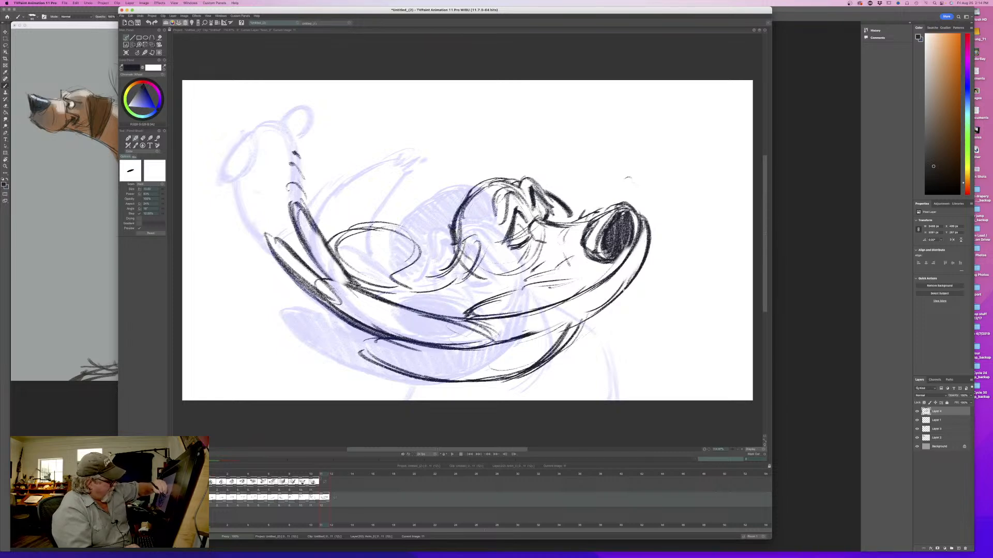
- Sketch over the upper lip's lower edge, and erase that stretch from below the muzzle back into the trailing lip
{"action": "left_click_drag", "start_coordinate": [616, 298], "coordinate": [510, 346]}
{"action": "left_click_drag", "start_coordinate": [576, 320], "coordinate": [480, 349]}
{"action": "left_click_drag", "start_coordinate": [549, 332], "coordinate": [434, 353]}
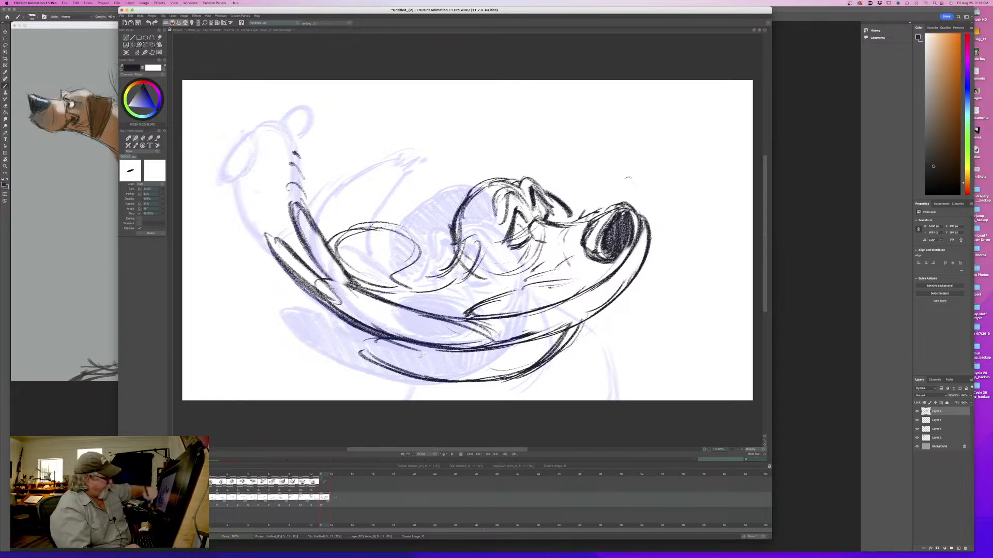
{"action": "key", "text": "e"}
{"action": "left_click_drag", "start_coordinate": [600, 308], "coordinate": [510, 342]}
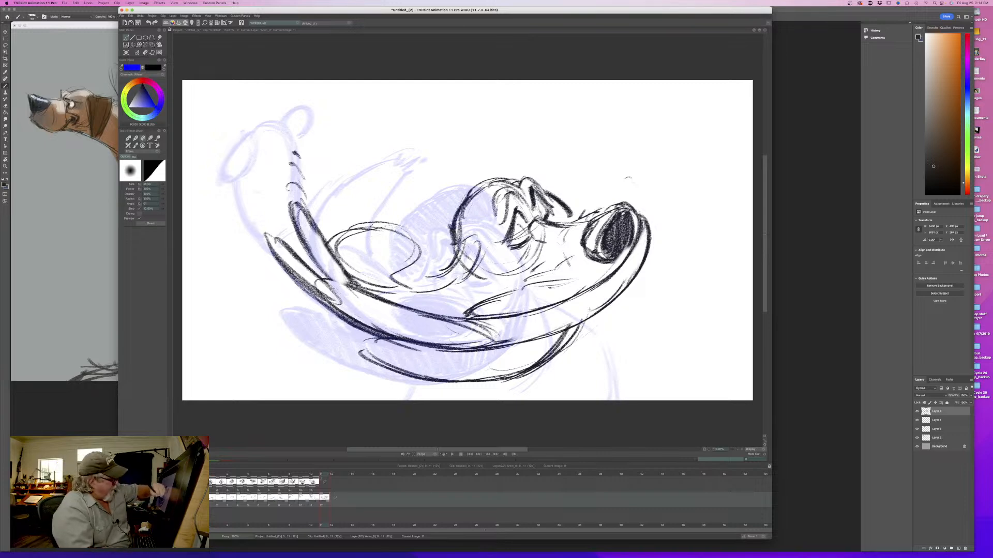
{"action": "left_click_drag", "start_coordinate": [571, 326], "coordinate": [440, 347]}
{"action": "left_click_drag", "start_coordinate": [505, 330], "coordinate": [416, 341]}
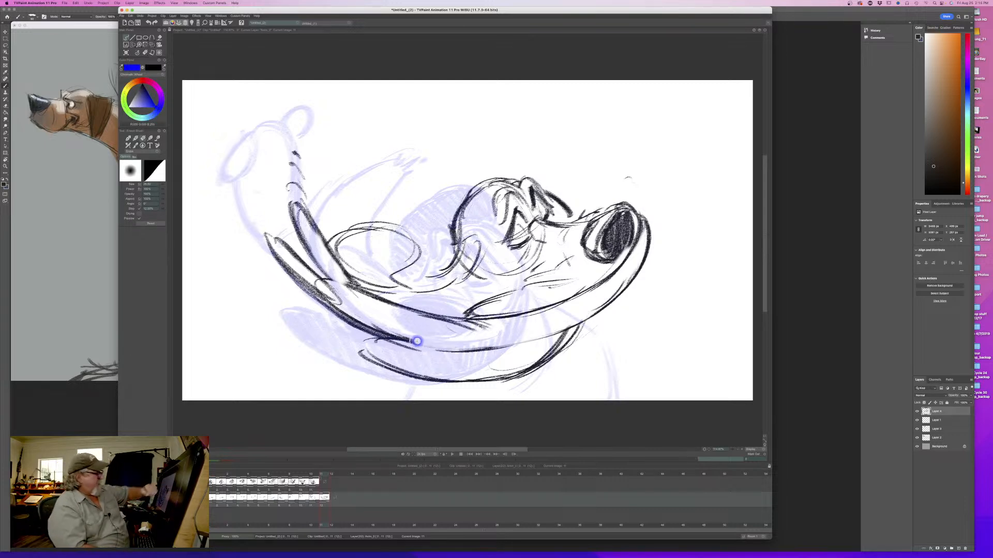
{"action": "left_click_drag", "start_coordinate": [581, 312], "coordinate": [454, 351]}
- Redraw the upper lip's lower edge in a lower sweep into the trailing lip, darken its upper line and curve the inner fold
{"action": "key", "text": "b"}
{"action": "left_click_drag", "start_coordinate": [609, 304], "coordinate": [588, 321]}
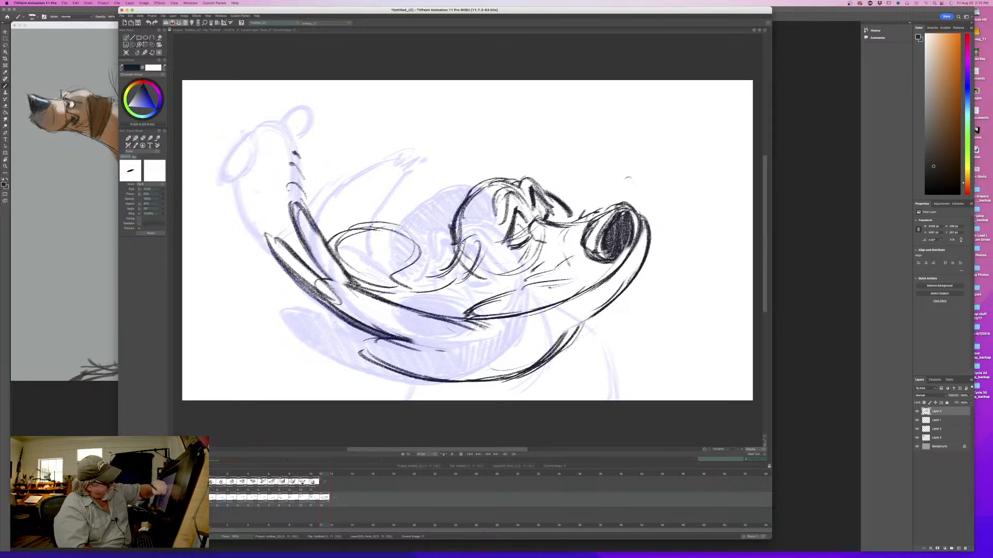
{"action": "left_click_drag", "start_coordinate": [640, 264], "coordinate": [553, 341]}
{"action": "left_click_drag", "start_coordinate": [623, 287], "coordinate": [533, 348]}
{"action": "left_click_drag", "start_coordinate": [583, 321], "coordinate": [497, 352]}
{"action": "left_click_drag", "start_coordinate": [556, 337], "coordinate": [465, 357]}
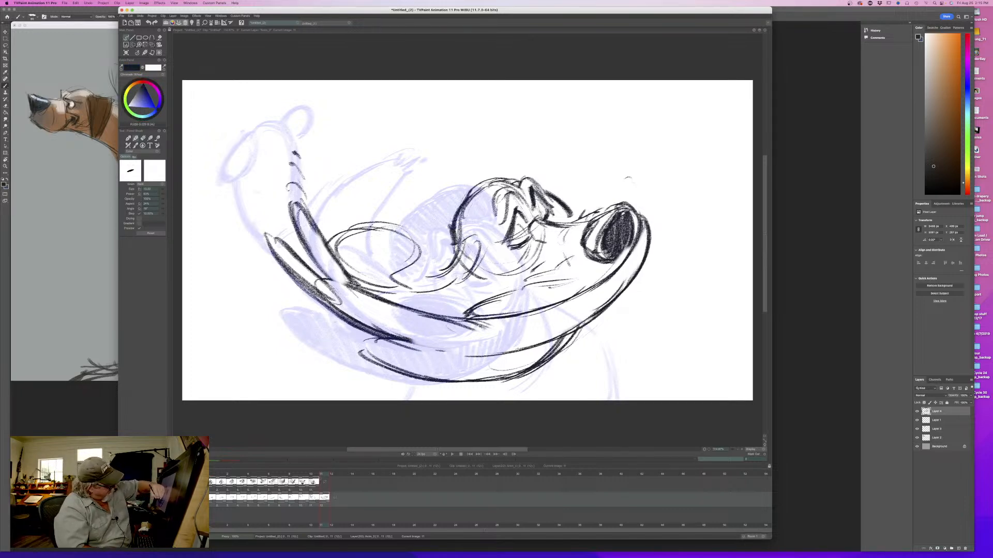
{"action": "left_click_drag", "start_coordinate": [528, 346], "coordinate": [390, 341]}
{"action": "left_click_drag", "start_coordinate": [455, 357], "coordinate": [362, 334]}
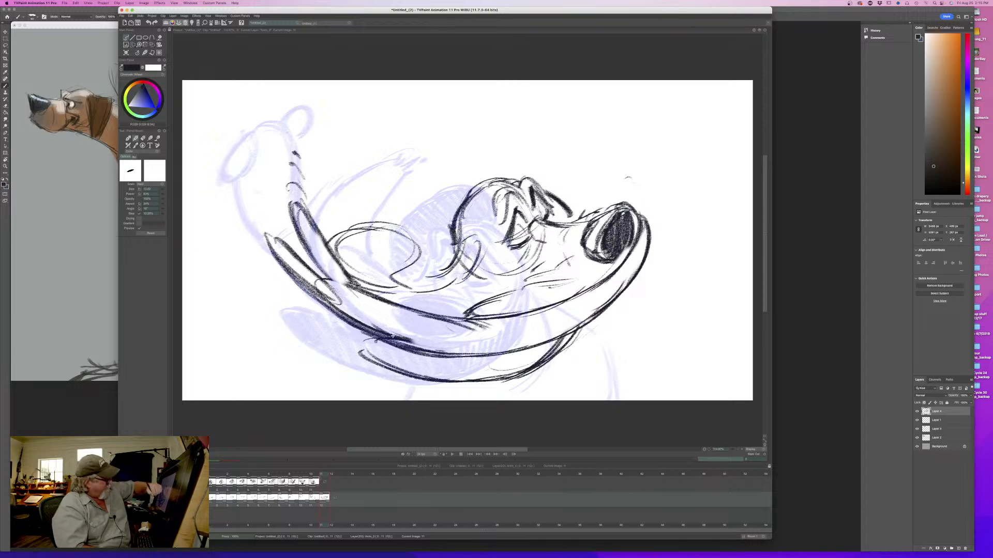
{"action": "mouse_move", "coordinate": [564, 302]}
{"action": "left_mouse_down"}
{"action": "mouse_move", "coordinate": [465, 318]}
{"action": "mouse_move", "coordinate": [400, 306]}
{"action": "left_mouse_up"}
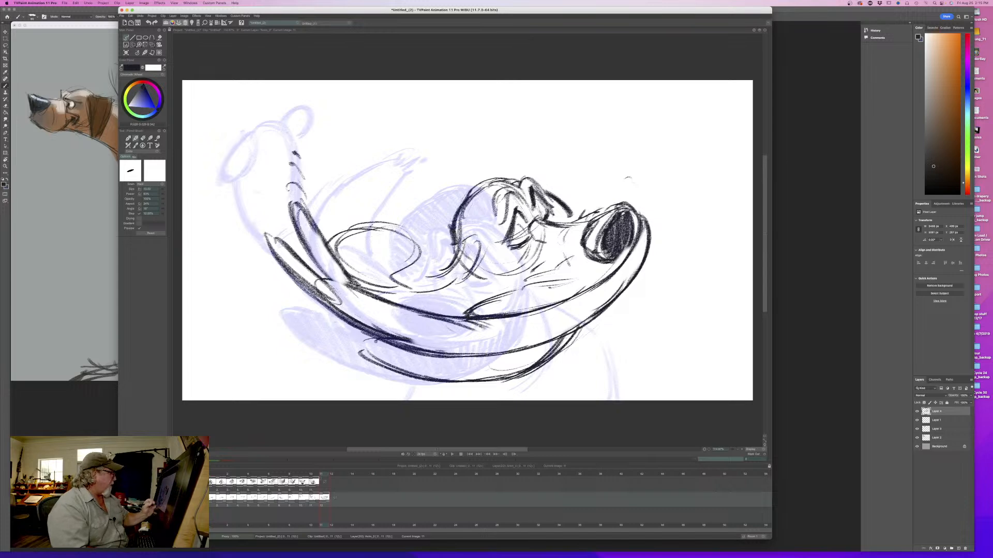
{"action": "left_click_drag", "start_coordinate": [475, 327], "coordinate": [500, 354]}
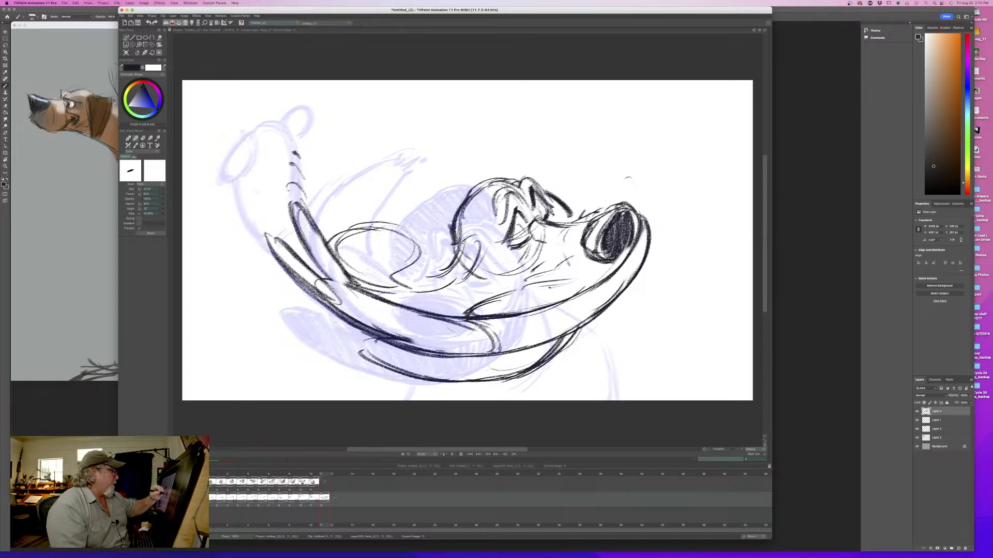
- Darken the brow wrinkles, fill the far eye patch and nose solid black, and strengthen the contour in front of the nose
{"action": "left_click_drag", "start_coordinate": [532, 241], "coordinate": [521, 258]}
{"action": "mouse_move", "coordinate": [515, 207]}
{"action": "left_mouse_down"}
{"action": "mouse_move", "coordinate": [525, 217]}
{"action": "mouse_move", "coordinate": [551, 210]}
{"action": "left_mouse_up"}
{"action": "mouse_move", "coordinate": [522, 177]}
{"action": "left_mouse_down"}
{"action": "mouse_move", "coordinate": [543, 195]}
{"action": "mouse_move", "coordinate": [532, 173]}
{"action": "left_mouse_up"}
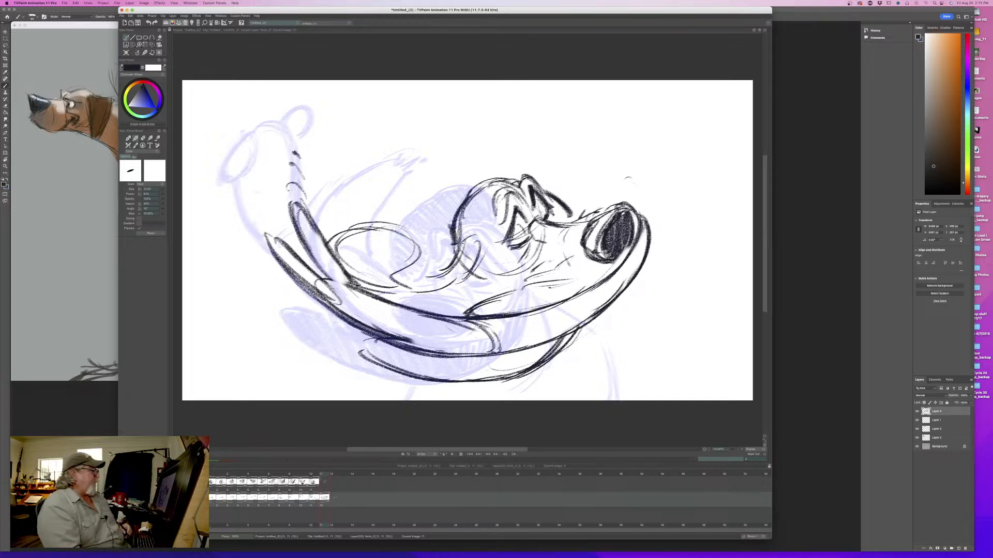
{"action": "left_click_drag", "start_coordinate": [555, 203], "coordinate": [556, 219]}
{"action": "mouse_move", "coordinate": [628, 234]}
{"action": "left_mouse_down"}
{"action": "mouse_move", "coordinate": [618, 260]}
{"action": "mouse_move", "coordinate": [611, 222]}
{"action": "left_mouse_up"}
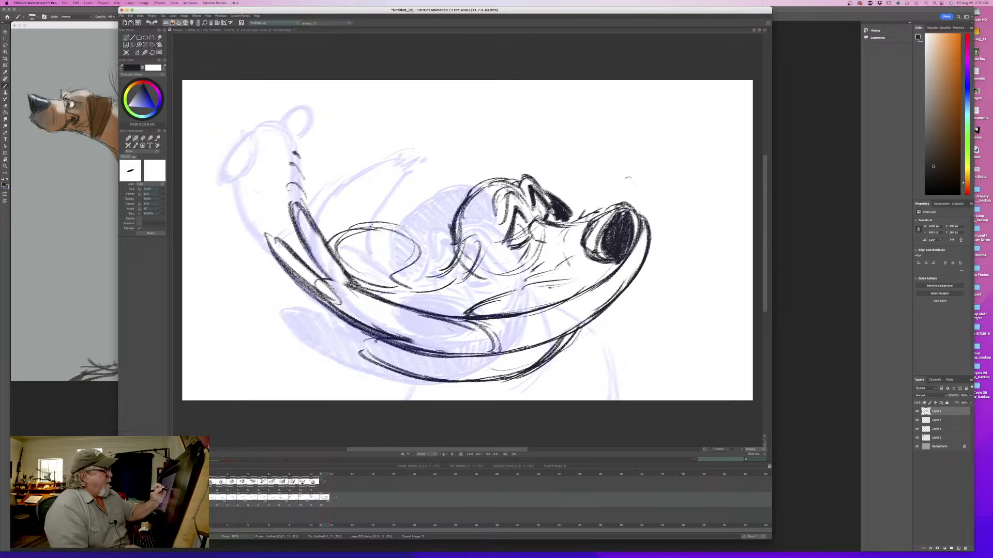
{"action": "left_click_drag", "start_coordinate": [631, 207], "coordinate": [651, 219]}
- Flip repeatedly between the eleventh and twelfth drawings to examine how the reshaped face and lips move
{"action": "key", "text": "Left"}
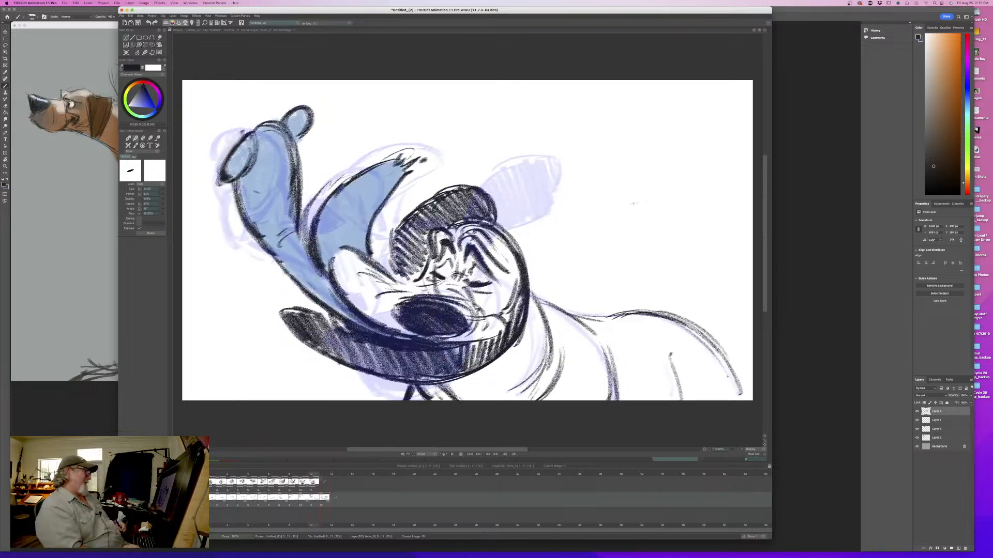
{"action": "key", "text": "Right"}
{"action": "key", "text": "Left"}
{"action": "key", "text": "Right"}
{"action": "key", "text": "Left"}
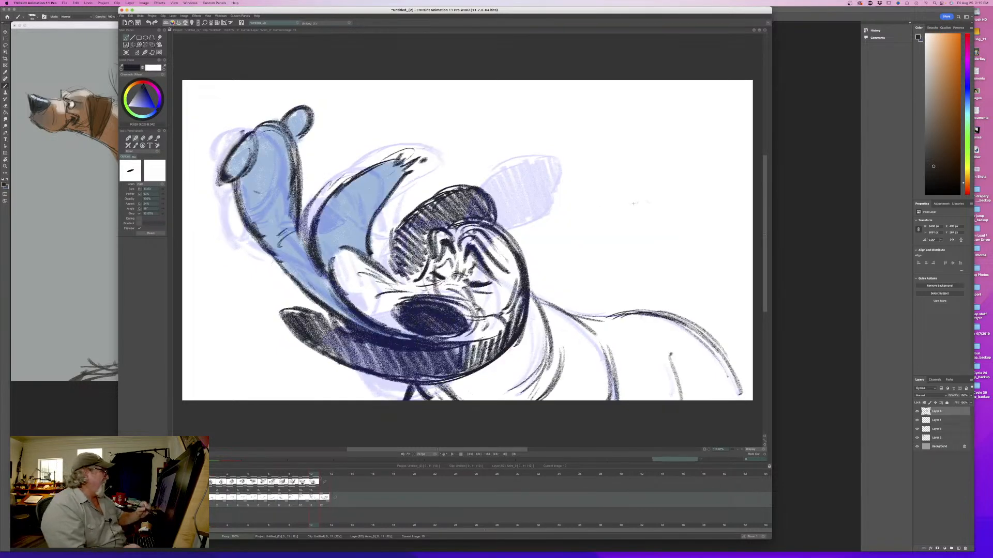
{"action": "key", "text": "Right"}
{"action": "key", "text": "Left"}
{"action": "key", "text": "Right"}
- Darken the oval shape behind the head, divide it with a near-vertical curve and strengthen the line running into the lip
{"action": "mouse_move", "coordinate": [391, 226]}
{"action": "left_mouse_down"}
{"action": "mouse_move", "coordinate": [422, 245]}
{"action": "mouse_move", "coordinate": [381, 235]}
{"action": "left_mouse_up"}
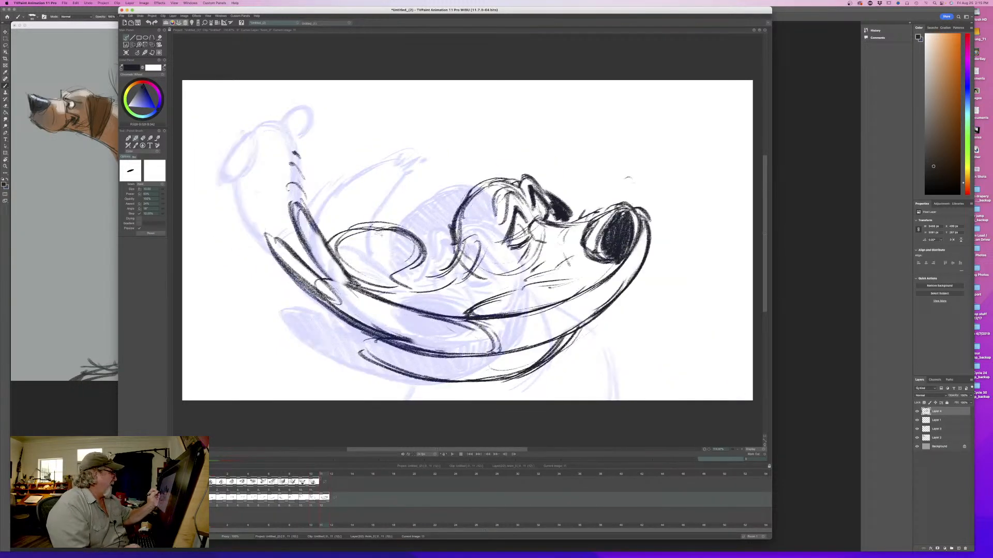
{"action": "key", "text": "Left"}
{"action": "key", "text": "Right"}
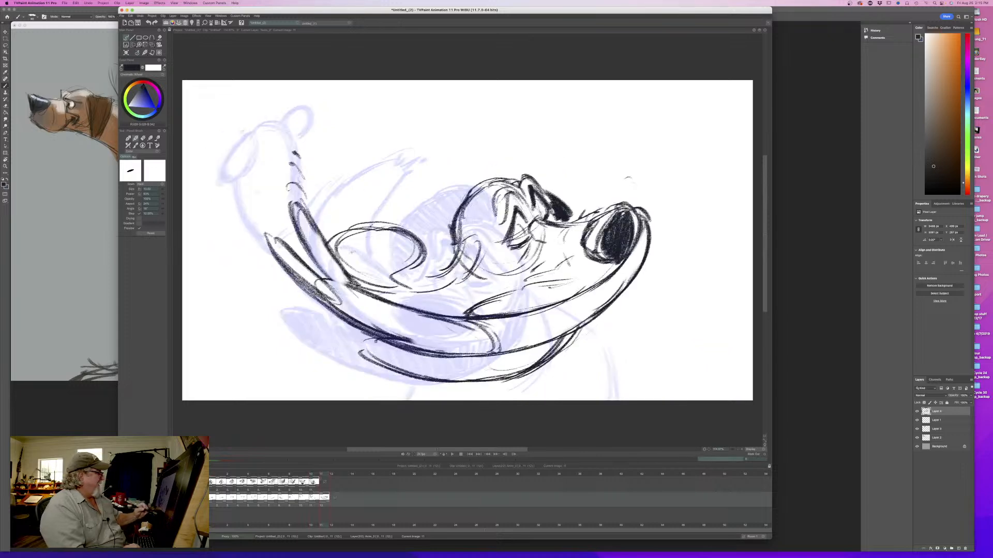
{"action": "mouse_move", "coordinate": [466, 306]}
{"action": "left_mouse_down"}
{"action": "mouse_move", "coordinate": [352, 281]}
{"action": "mouse_move", "coordinate": [365, 264]}
{"action": "mouse_move", "coordinate": [349, 225]}
{"action": "mouse_move", "coordinate": [356, 215]}
{"action": "mouse_move", "coordinate": [371, 279]}
{"action": "left_mouse_up"}
{"action": "left_click_drag", "start_coordinate": [362, 221], "coordinate": [365, 272]}
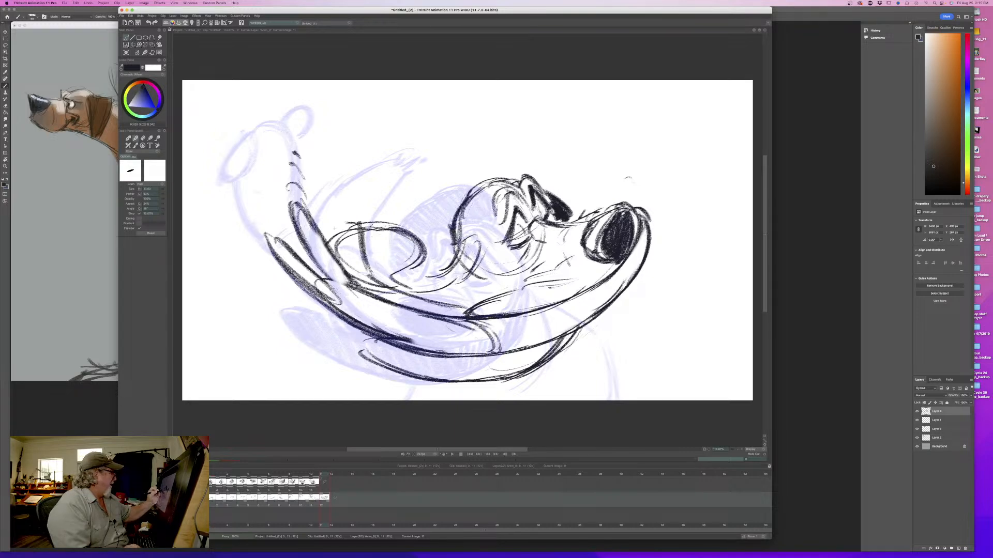
{"action": "left_click_drag", "start_coordinate": [327, 236], "coordinate": [422, 308]}
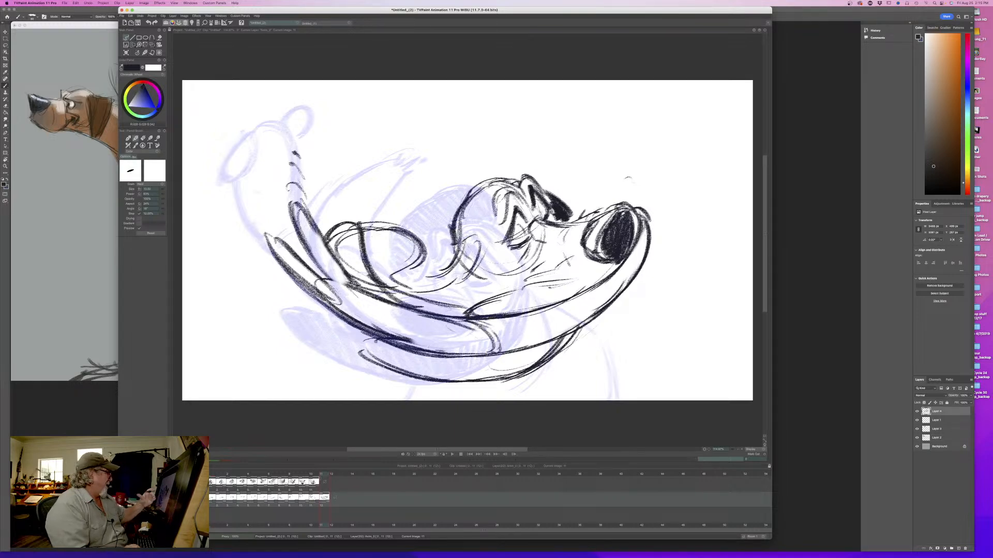
- Erase the stray lines below the divided oval, and redraw its lower edge and the folds running toward the cheek
{"action": "key", "text": "e"}
{"action": "mouse_move", "coordinate": [356, 229]}
{"action": "left_mouse_down"}
{"action": "mouse_move", "coordinate": [337, 251]}
{"action": "mouse_move", "coordinate": [382, 291]}
{"action": "mouse_move", "coordinate": [445, 316]}
{"action": "left_mouse_up"}
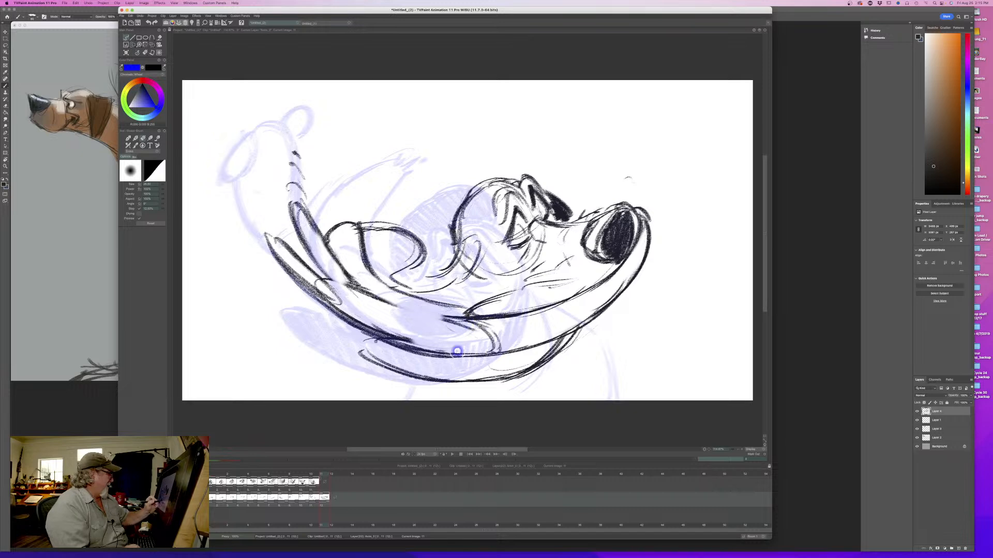
{"action": "key", "text": "b"}
{"action": "mouse_move", "coordinate": [370, 293]}
{"action": "left_mouse_down"}
{"action": "mouse_move", "coordinate": [463, 320]}
{"action": "mouse_move", "coordinate": [431, 314]}
{"action": "mouse_move", "coordinate": [469, 305]}
{"action": "left_mouse_up"}
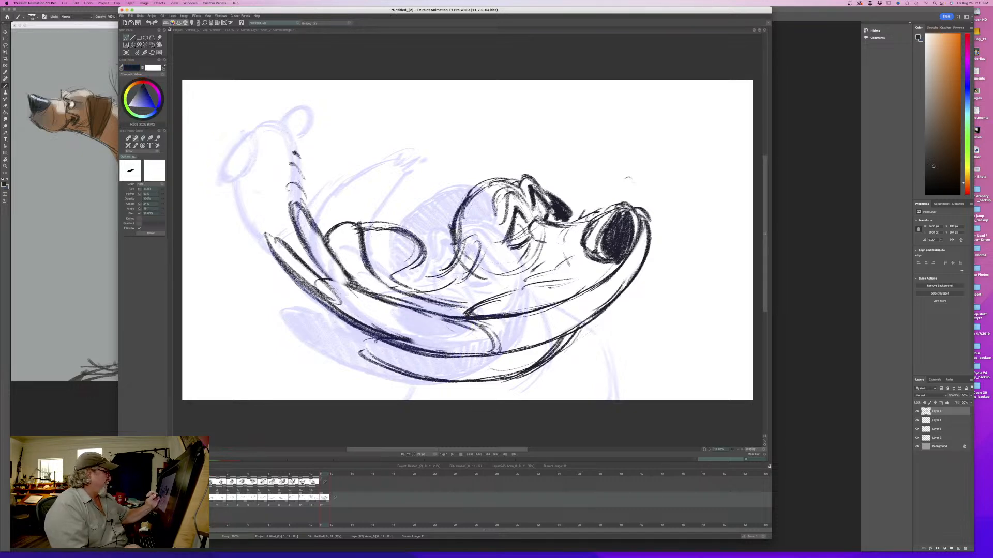
{"action": "left_click_drag", "start_coordinate": [404, 280], "coordinate": [447, 269]}
- Darken and extend the curve at the base of the back of the head, flipping against the eleventh drawing
{"action": "key", "text": "Left"}
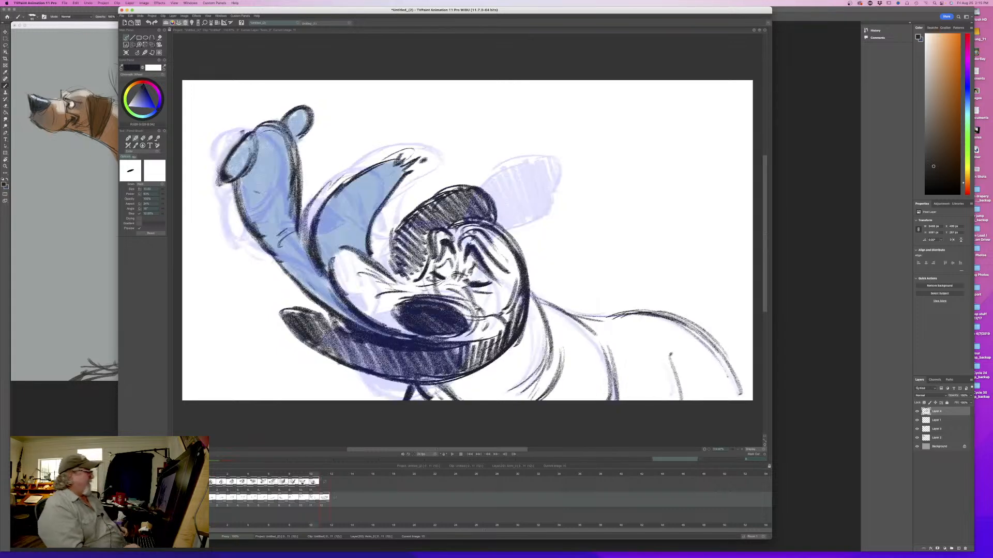
{"action": "key", "text": "Right"}
{"action": "key", "text": "Left"}
{"action": "key", "text": "Right"}
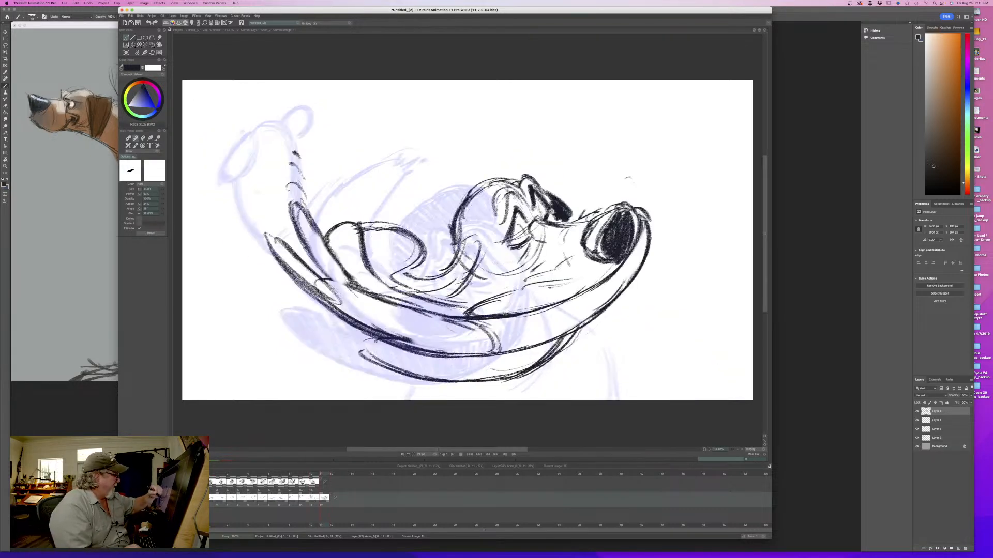
{"action": "key", "text": "Left"}
{"action": "key", "text": "Right"}
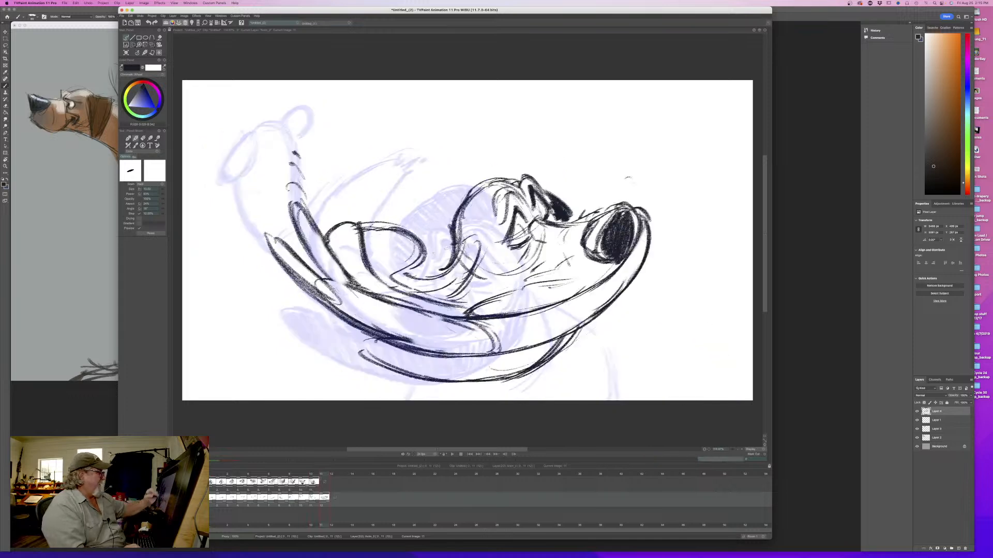
{"action": "key", "text": "Left"}
{"action": "key", "text": "Right"}
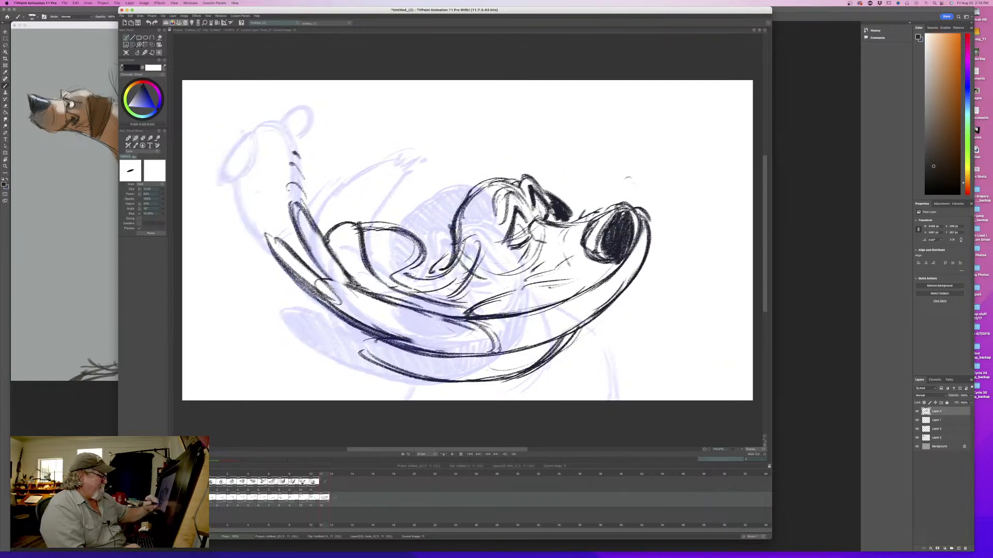
- Draw a curved neck line down from beneath the lower lip, and compare it with the eleventh drawing
{"action": "mouse_move", "coordinate": [580, 330]}
{"action": "left_mouse_down"}
{"action": "mouse_move", "coordinate": [573, 369]}
{"action": "mouse_move", "coordinate": [536, 396]}
{"action": "left_mouse_up"}
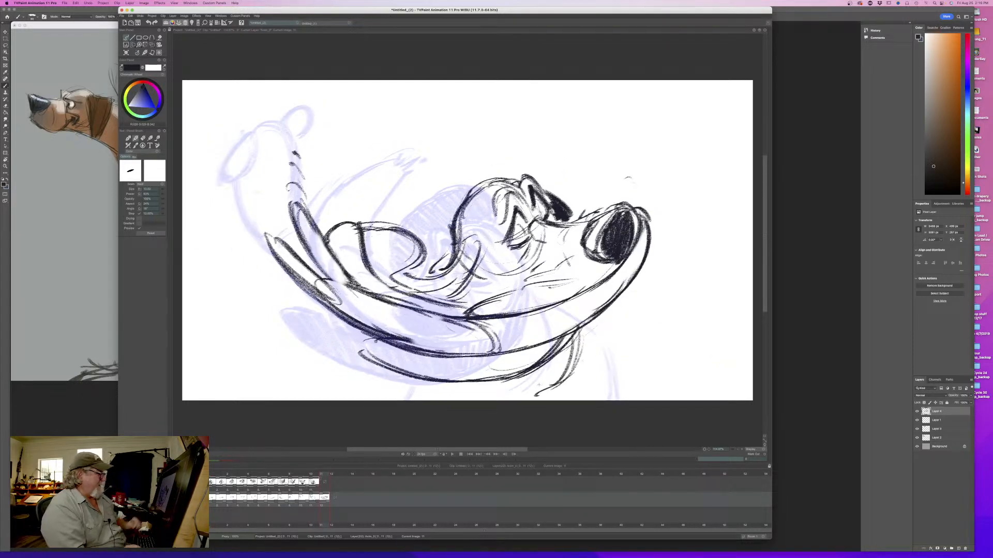
{"action": "key", "text": "Left"}
{"action": "key", "text": "Right"}
{"action": "key", "text": "Left"}
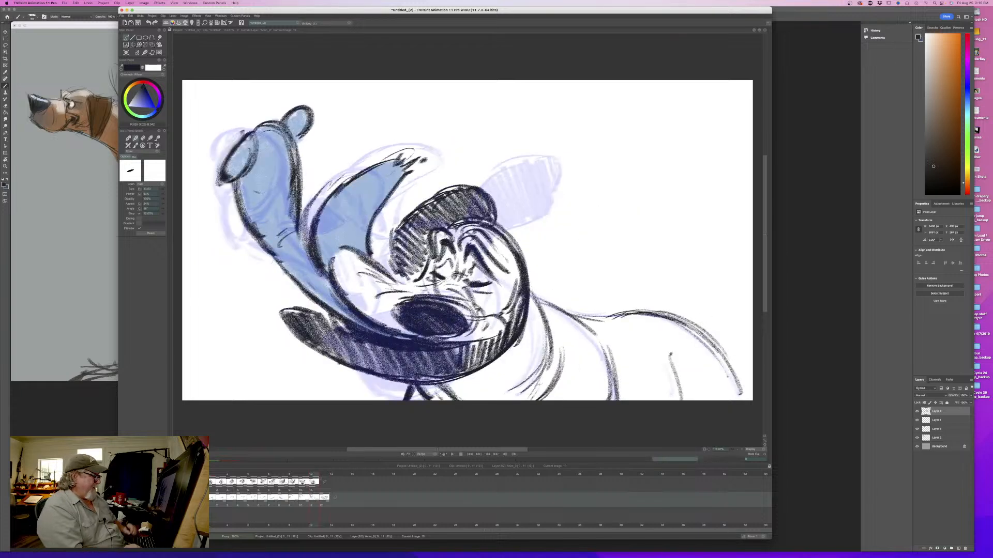
- Draw the shoulder curve beneath the muzzle and the sloping back line on the twelfth drawing, thickening its rump end
{"action": "key", "text": "Right"}
{"action": "mouse_move", "coordinate": [591, 324]}
{"action": "left_mouse_down"}
{"action": "mouse_move", "coordinate": [602, 371]}
{"action": "mouse_move", "coordinate": [618, 393]}
{"action": "left_mouse_up"}
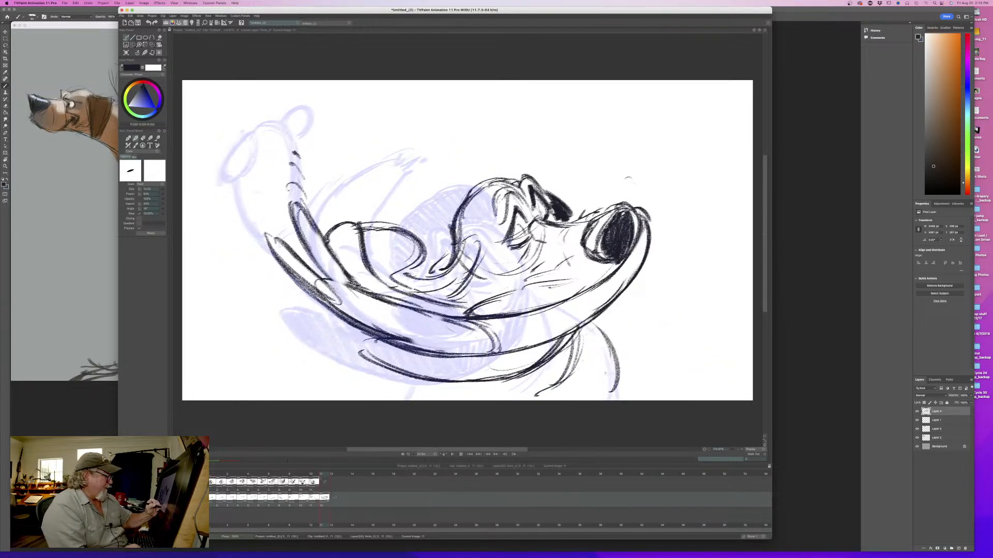
{"action": "key", "text": "Left"}
{"action": "key", "text": "Right"}
{"action": "mouse_move", "coordinate": [729, 395]}
{"action": "left_mouse_down"}
{"action": "mouse_move", "coordinate": [715, 356]}
{"action": "mouse_move", "coordinate": [691, 334]}
{"action": "mouse_move", "coordinate": [600, 316]}
{"action": "left_mouse_up"}
{"action": "left_click_drag", "start_coordinate": [683, 334], "coordinate": [714, 392]}
{"action": "key", "text": "Left"}
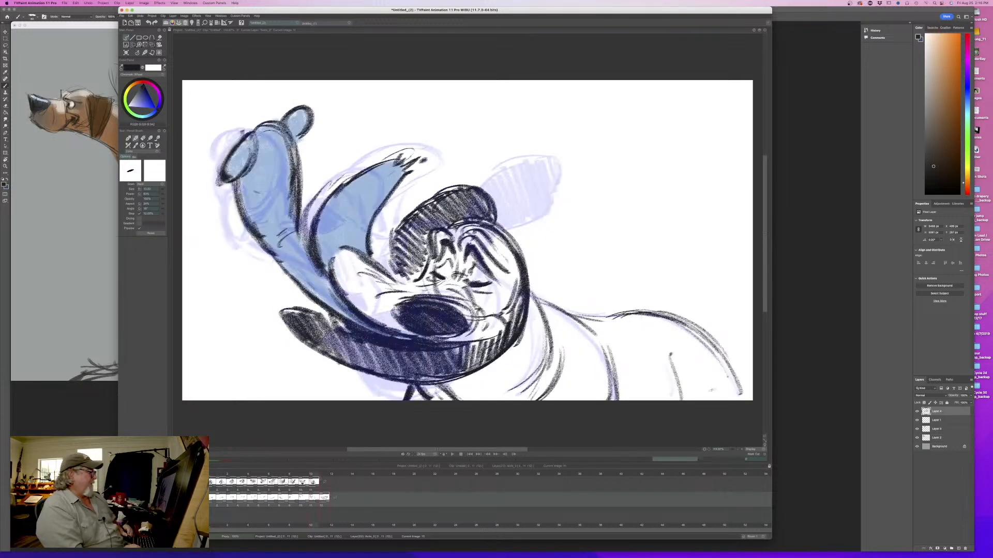
- Add crease strokes on the cheek below the eye and rework the mouth line, flipping against the eleventh drawing
{"action": "key", "text": "Right"}
{"action": "key", "text": "Left"}
{"action": "key", "text": "Right"}
{"action": "left_click_drag", "start_coordinate": [535, 242], "coordinate": [530, 275]}
{"action": "left_click_drag", "start_coordinate": [537, 269], "coordinate": [474, 315]}
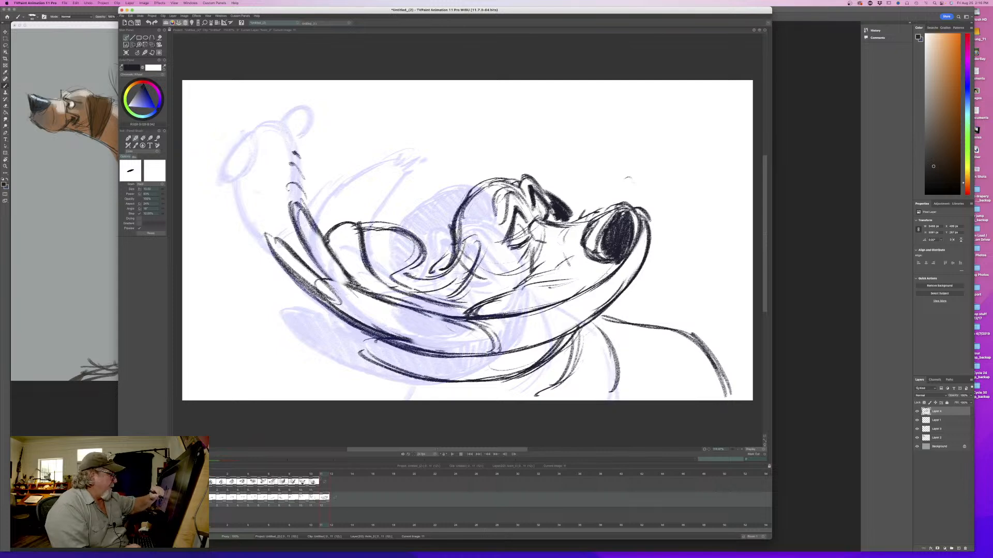
{"action": "left_click_drag", "start_coordinate": [624, 262], "coordinate": [526, 318]}
{"action": "key", "text": "Left"}
{"action": "key", "text": "Right"}
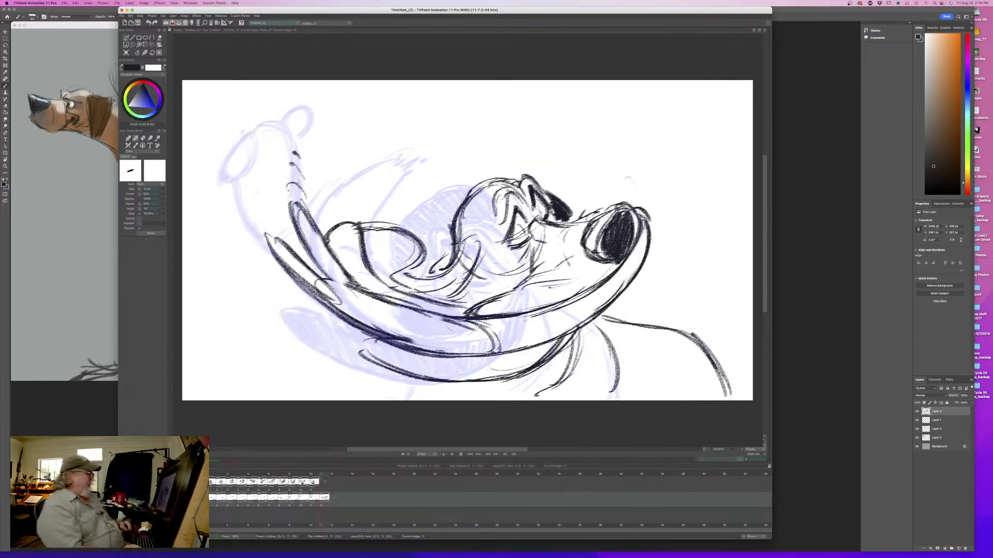
- Draw the chest and leg lines running off the frame beneath the lower dark band, and compare with the eleventh drawing
{"action": "key", "text": "Left"}
{"action": "key", "text": "Right"}
{"action": "left_click_drag", "start_coordinate": [526, 371], "coordinate": [489, 401]}
{"action": "mouse_move", "coordinate": [432, 380]}
{"action": "left_mouse_down"}
{"action": "mouse_move", "coordinate": [454, 401]}
{"action": "mouse_move", "coordinate": [408, 399]}
{"action": "left_mouse_up"}
{"action": "key", "text": "Left"}
{"action": "key", "text": "Right"}
{"action": "key", "text": "Left"}
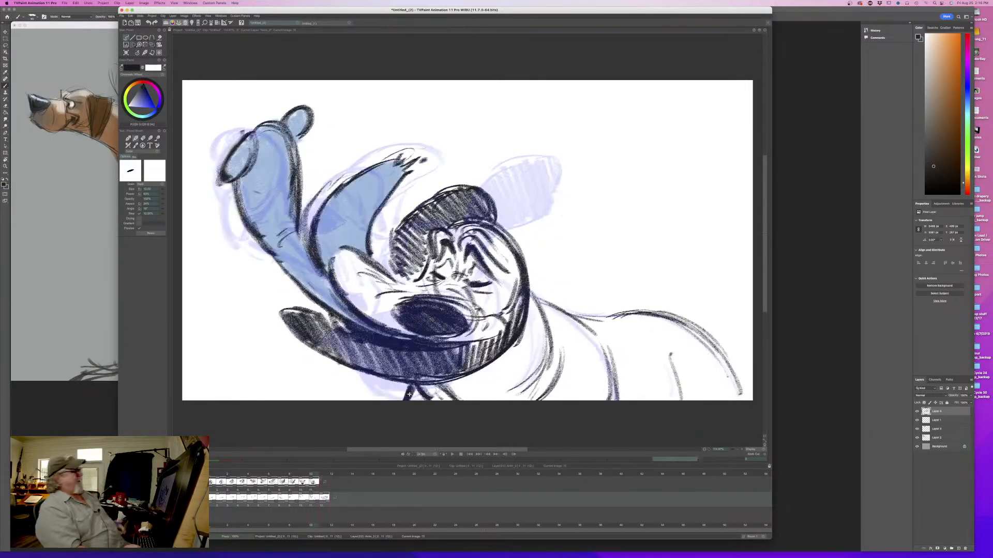
{"action": "key", "text": "Left"}
{"action": "key", "text": "Right"}
{"action": "key", "text": "Right"}
- Darken the curved fold behind the cheek and hatch in the long dark band below the lips
{"action": "left_click_drag", "start_coordinate": [461, 251], "coordinate": [415, 282]}
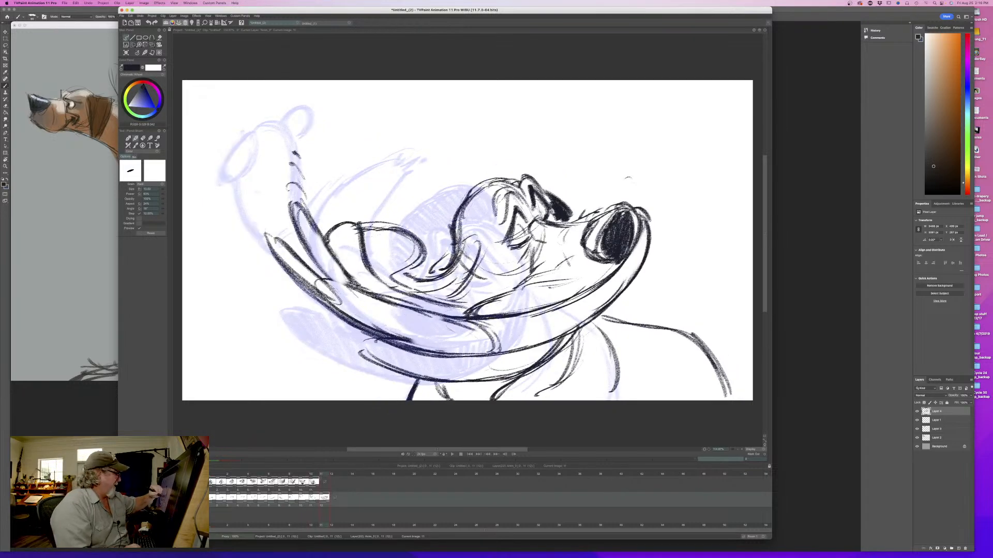
{"action": "left_click_drag", "start_coordinate": [480, 258], "coordinate": [449, 302]}
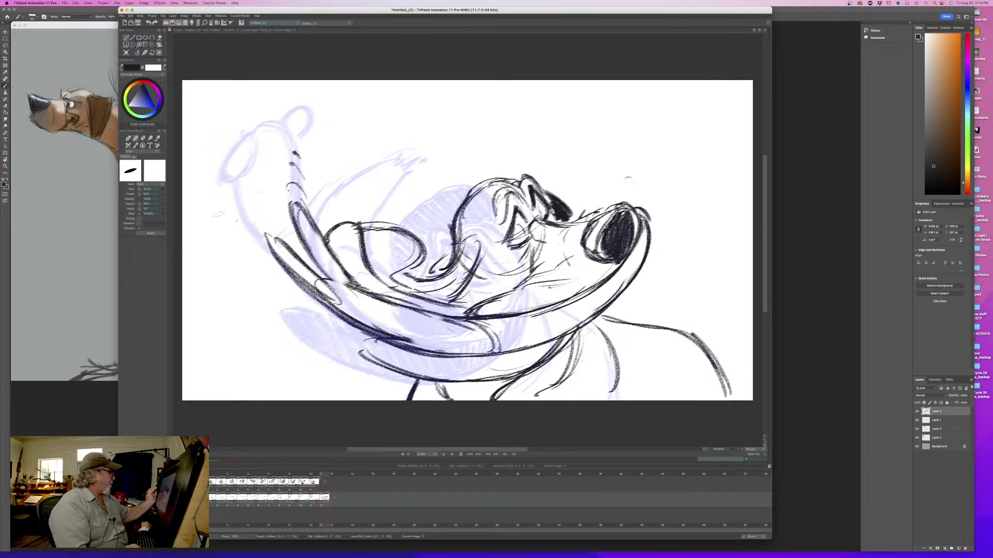
{"action": "mouse_move", "coordinate": [551, 351]}
{"action": "left_mouse_down"}
{"action": "mouse_move", "coordinate": [480, 380]}
{"action": "mouse_move", "coordinate": [461, 365]}
{"action": "mouse_move", "coordinate": [398, 362]}
{"action": "mouse_move", "coordinate": [357, 346]}
{"action": "left_mouse_up"}
{"action": "key", "text": "Left"}
{"action": "key", "text": "Right"}
{"action": "key", "text": "Left"}
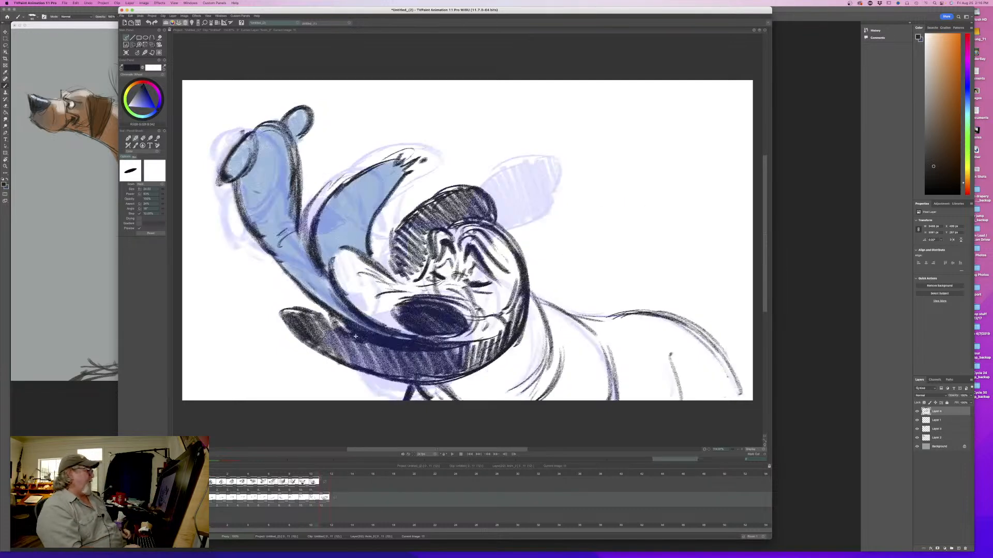
{"action": "key", "text": "Right"}
- Hatch the divided oval behind the head and the curved fold beside the cheek, flipping against the eleventh drawing
{"action": "mouse_move", "coordinate": [414, 239]}
{"action": "left_mouse_down"}
{"action": "mouse_move", "coordinate": [366, 261]}
{"action": "mouse_move", "coordinate": [383, 282]}
{"action": "mouse_move", "coordinate": [458, 289]}
{"action": "mouse_move", "coordinate": [473, 261]}
{"action": "mouse_move", "coordinate": [467, 243]}
{"action": "mouse_move", "coordinate": [460, 295]}
{"action": "mouse_move", "coordinate": [473, 292]}
{"action": "left_mouse_up"}
{"action": "key", "text": "Left"}
{"action": "key", "text": "Right"}
{"action": "key", "text": "Left"}
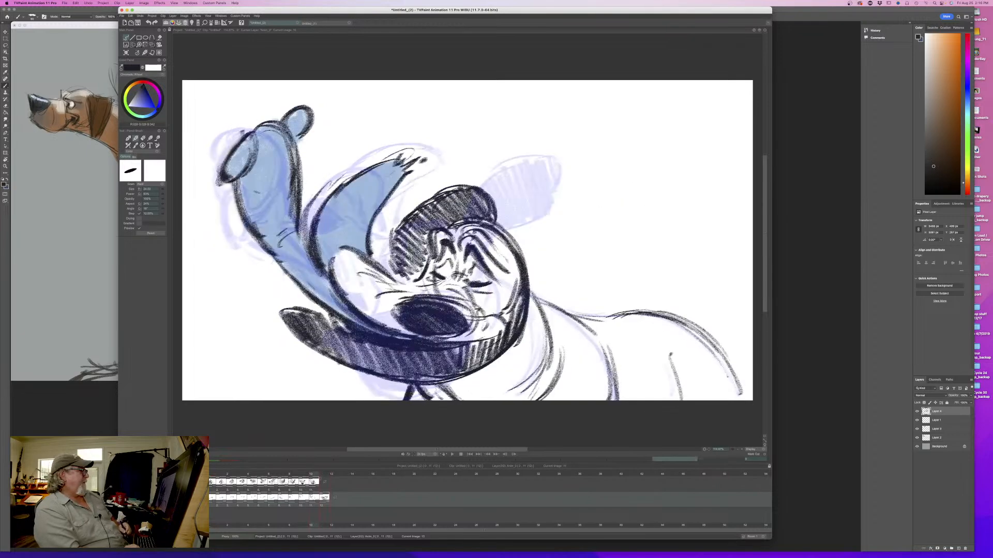
{"action": "key", "text": "Right"}
{"action": "key", "text": "Left"}
{"action": "key", "text": "Right"}
{"action": "key", "text": "Left"}
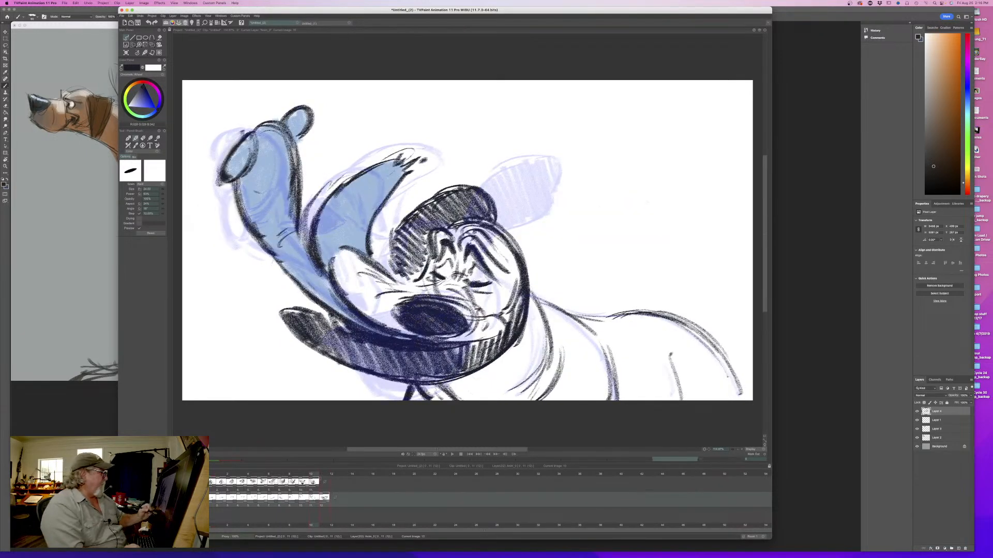
- Enlarge the nose's dark area along its inner edge and compare it with the eleventh drawing
{"action": "key", "text": "Right"}
{"action": "mouse_move", "coordinate": [589, 227]}
{"action": "left_mouse_down"}
{"action": "mouse_move", "coordinate": [605, 261]}
{"action": "mouse_move", "coordinate": [589, 269]}
{"action": "mouse_move", "coordinate": [603, 274]}
{"action": "mouse_move", "coordinate": [594, 269]}
{"action": "mouse_move", "coordinate": [623, 213]}
{"action": "mouse_move", "coordinate": [592, 269]}
{"action": "left_mouse_up"}
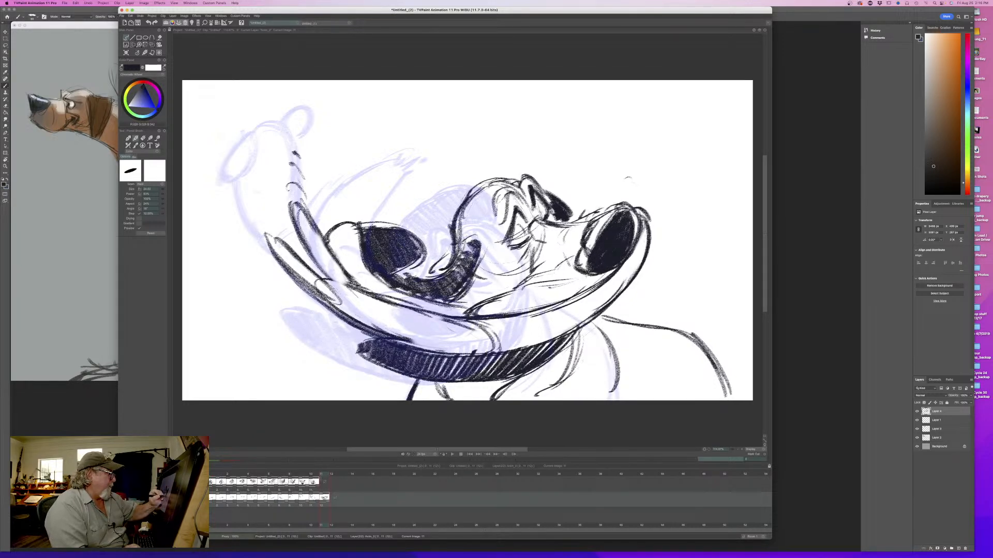
{"action": "key", "text": "Left"}
{"action": "key", "text": "Right"}
{"action": "key", "text": "Left"}
{"action": "key", "text": "Right"}
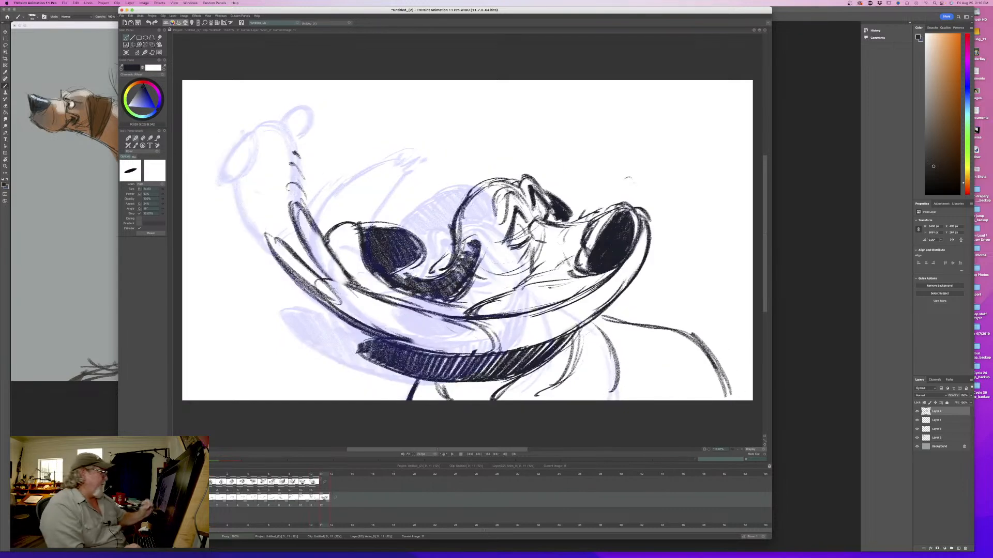
- Strengthen the line beneath the closed eye and add wrinkle strokes to the lower cheek
{"action": "left_click_drag", "start_coordinate": [507, 248], "coordinate": [530, 237]}
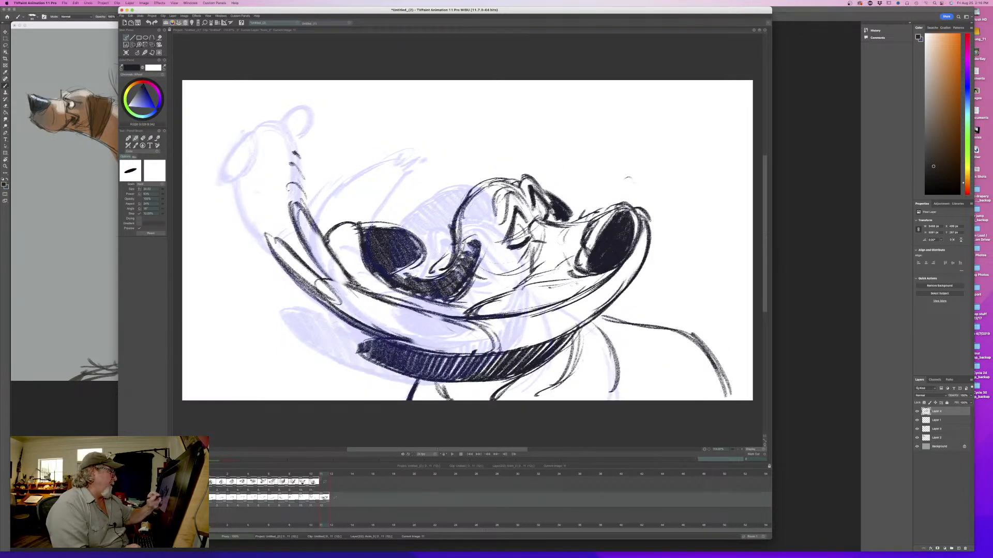
{"action": "key", "text": "Left"}
{"action": "key", "text": "Right"}
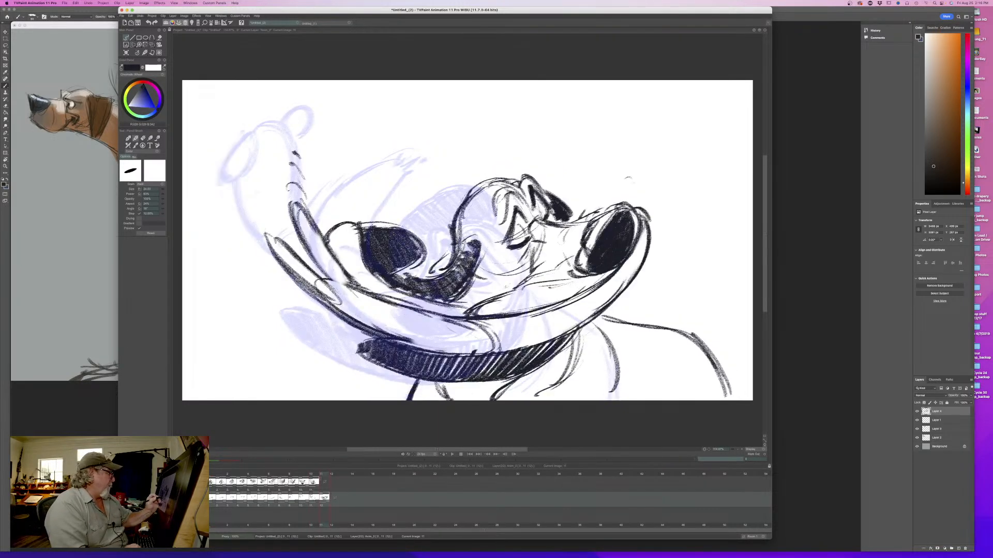
{"action": "left_click_drag", "start_coordinate": [507, 282], "coordinate": [473, 297]}
{"action": "key", "text": "Left"}
{"action": "key", "text": "Right"}
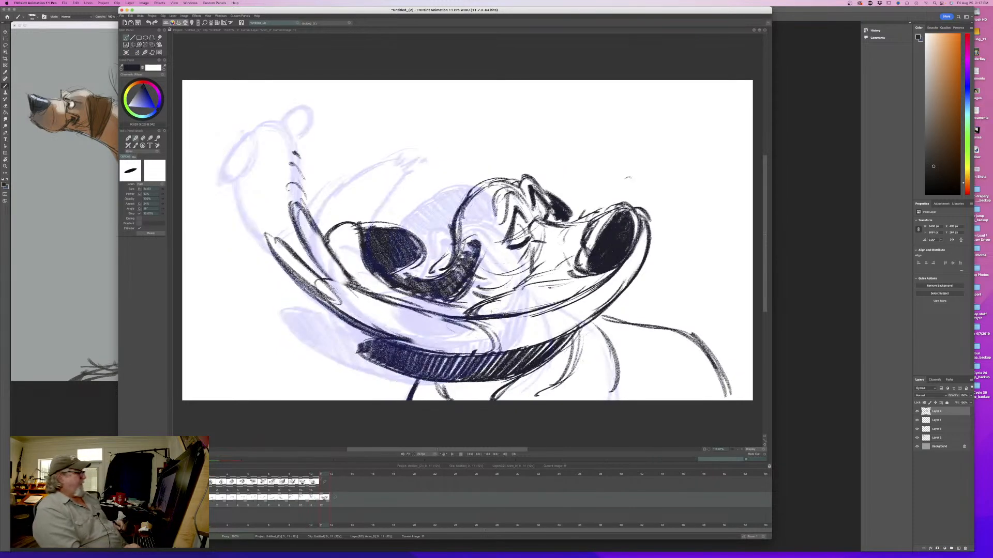
- Flip against the eleventh drawing and shade the inner side of the raised lip flap behind the head
{"action": "key", "text": "Left"}
{"action": "key", "text": "Right"}
{"action": "key", "text": "Left"}
{"action": "key", "text": "Right"}
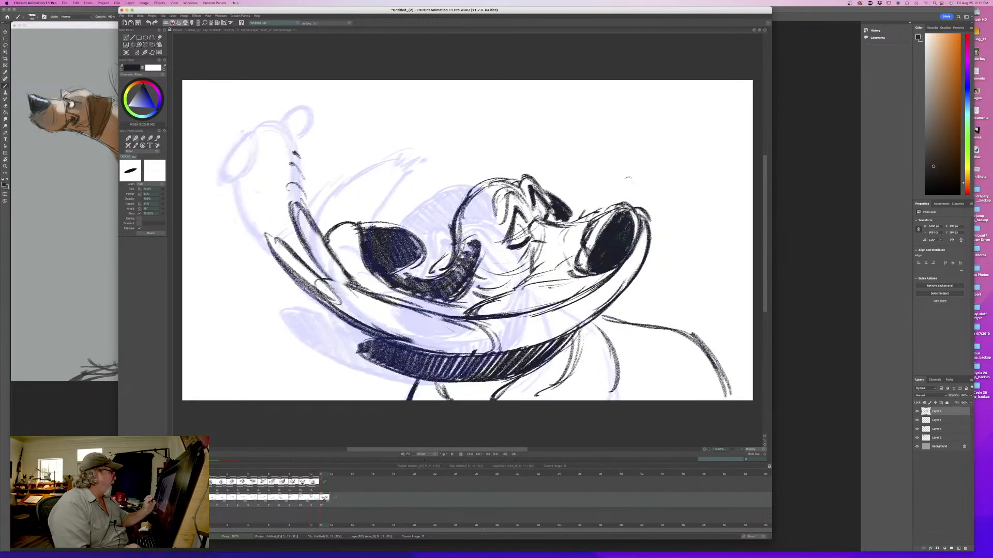
{"action": "mouse_move", "coordinate": [321, 279]}
{"action": "left_mouse_down"}
{"action": "mouse_move", "coordinate": [395, 302]}
{"action": "mouse_move", "coordinate": [319, 222]}
{"action": "mouse_move", "coordinate": [312, 254]}
{"action": "left_mouse_up"}
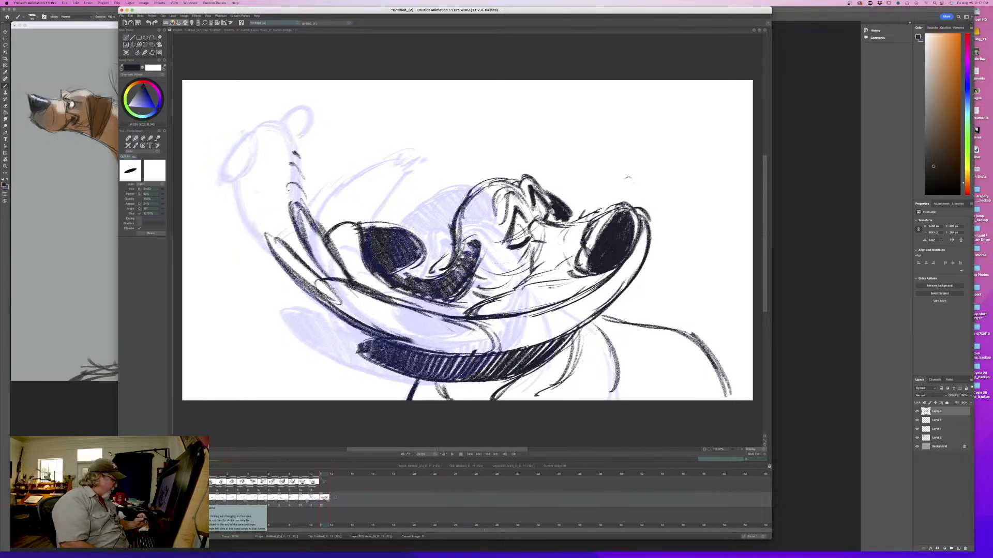
- Copy the twelfth drawing to the upper timeline layer and clear its original on the lower layer for colouring
{"action": "key", "text": "super+c"}
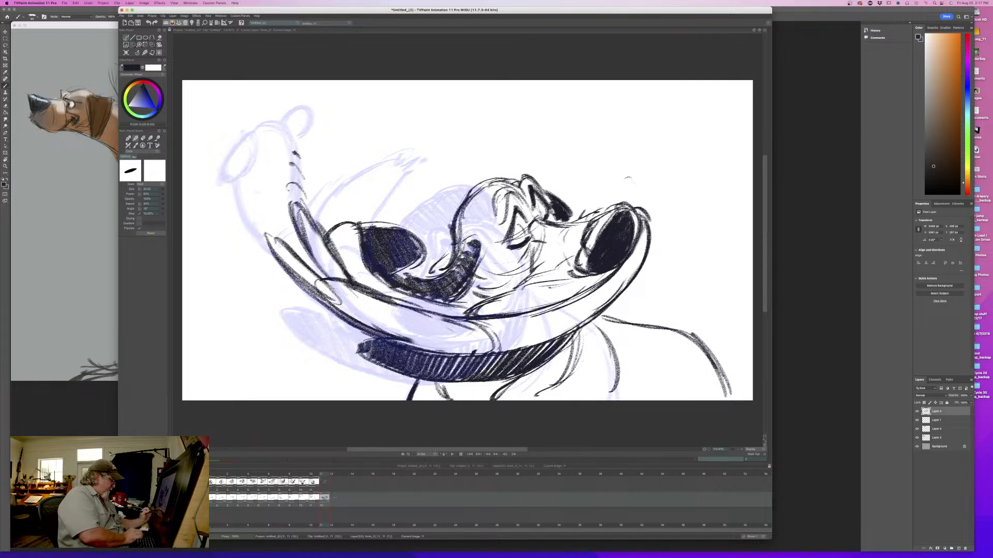
{"action": "left_click", "coordinate": [325, 482]}
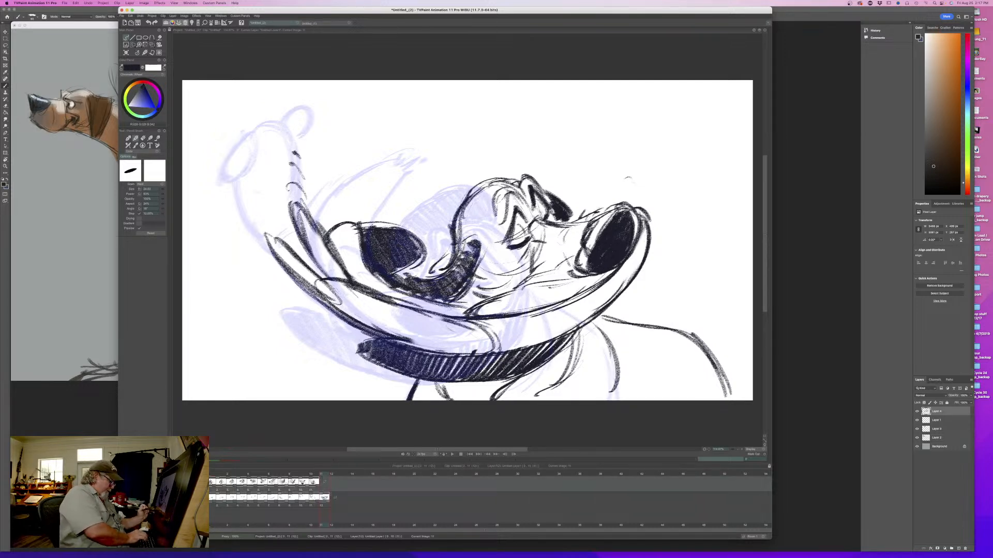
{"action": "key", "text": "super+v"}
{"action": "left_click", "coordinate": [325, 497]}
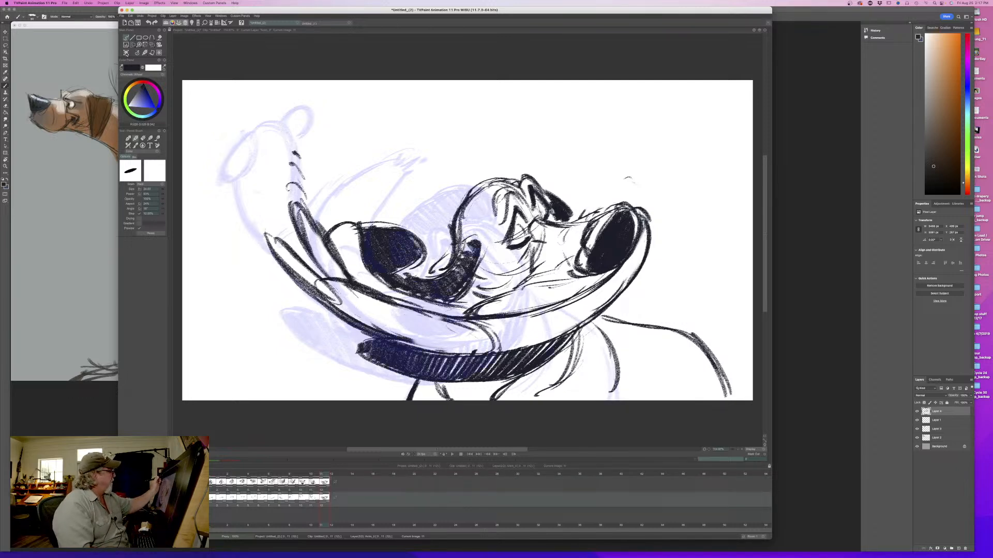
{"action": "left_click", "coordinate": [125, 52]}
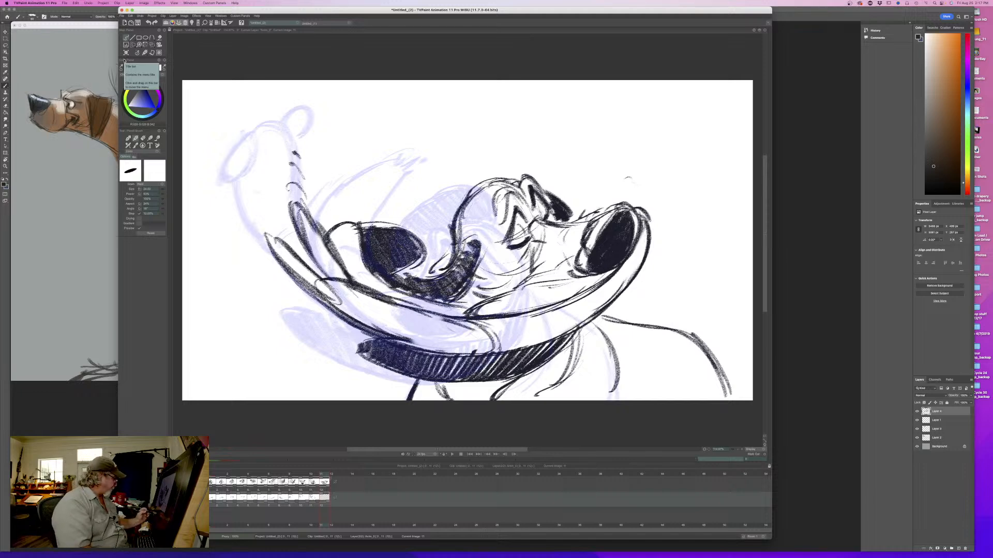
- Pick the blue from the eleventh drawing's lips and paint the twelfth drawing's lips and raised flaps with it
{"action": "left_click_drag", "start_coordinate": [322, 474], "coordinate": [313, 476]}
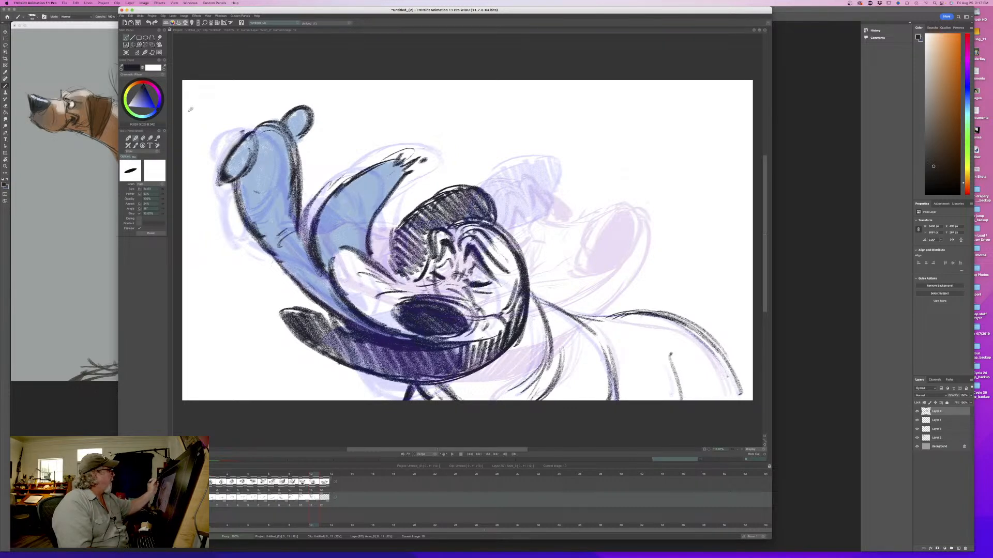
{"action": "left_click", "coordinate": [371, 180], "text": "ctrl"}
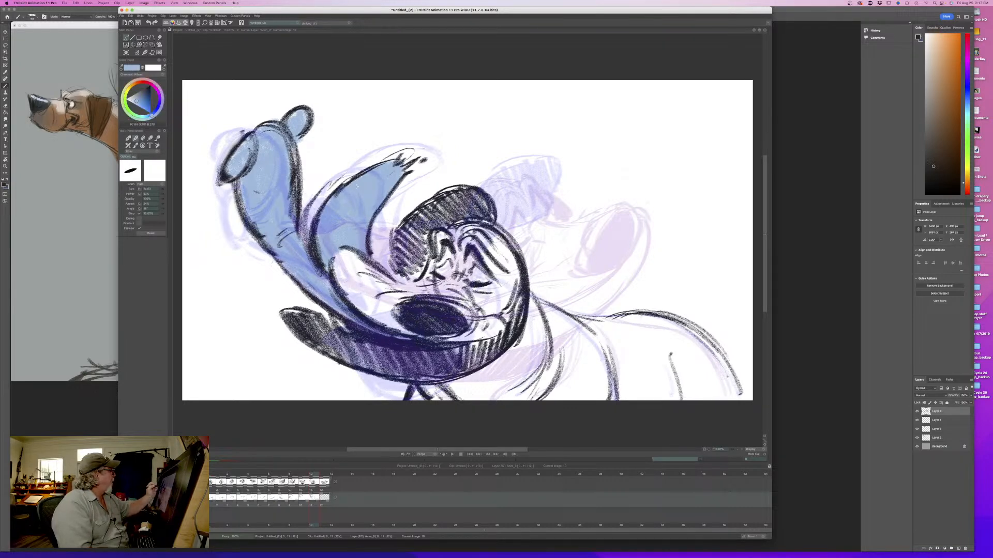
{"action": "left_click_drag", "start_coordinate": [312, 475], "coordinate": [322, 474]}
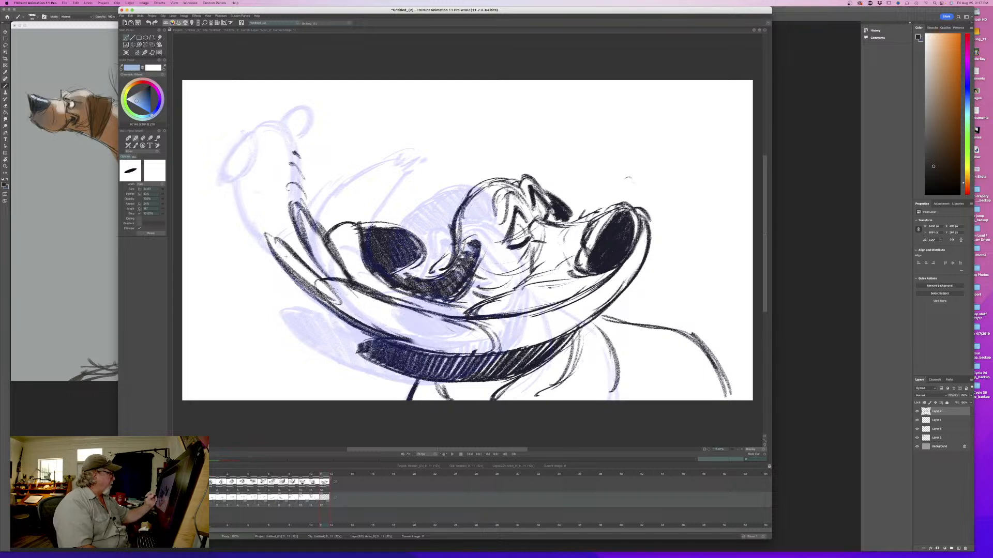
{"action": "mouse_move", "coordinate": [285, 257]}
{"action": "left_mouse_down"}
{"action": "mouse_move", "coordinate": [316, 282]}
{"action": "mouse_move", "coordinate": [273, 252]}
{"action": "left_mouse_up"}
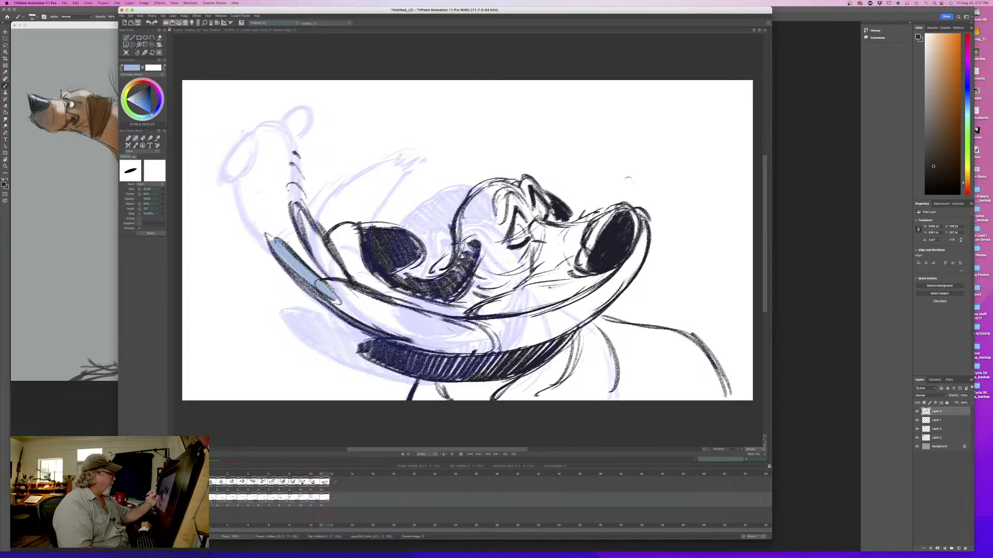
{"action": "mouse_move", "coordinate": [302, 210]}
{"action": "left_mouse_down"}
{"action": "mouse_move", "coordinate": [334, 271]}
{"action": "mouse_move", "coordinate": [303, 215]}
{"action": "left_mouse_up"}
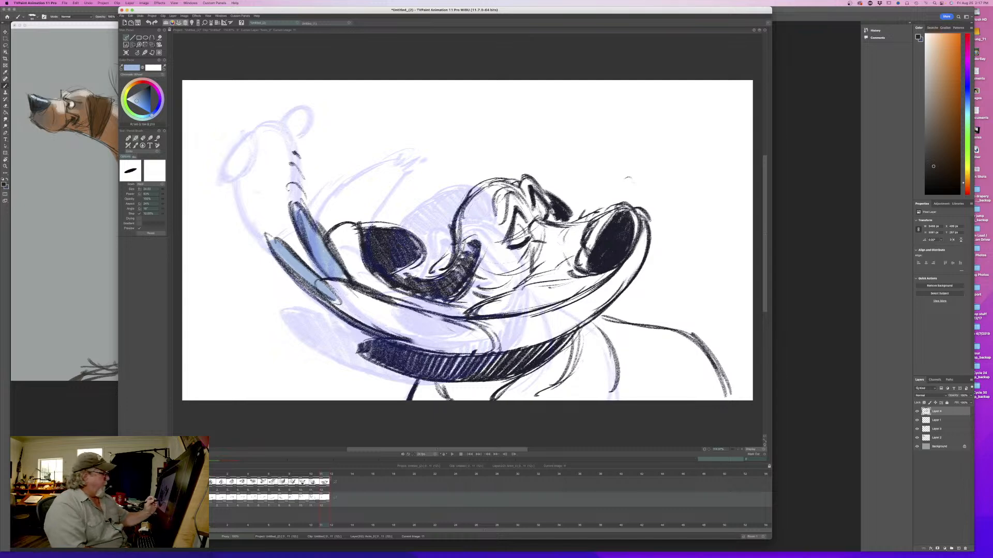
{"action": "mouse_move", "coordinate": [473, 310]}
{"action": "left_mouse_down"}
{"action": "mouse_move", "coordinate": [417, 306]}
{"action": "mouse_move", "coordinate": [382, 290]}
{"action": "mouse_move", "coordinate": [355, 256]}
{"action": "mouse_move", "coordinate": [352, 227]}
{"action": "mouse_move", "coordinate": [336, 274]}
{"action": "mouse_move", "coordinate": [342, 227]}
{"action": "left_mouse_up"}
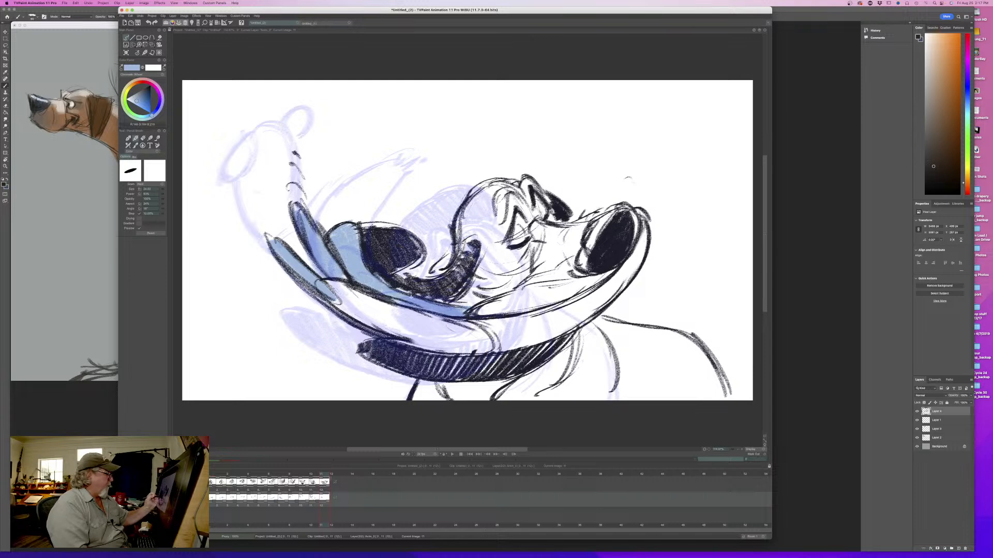
{"action": "mouse_move", "coordinate": [647, 227]}
{"action": "left_mouse_down"}
{"action": "mouse_move", "coordinate": [600, 308]}
{"action": "mouse_move", "coordinate": [561, 334]}
{"action": "mouse_move", "coordinate": [549, 321]}
{"action": "mouse_move", "coordinate": [463, 336]}
{"action": "mouse_move", "coordinate": [458, 319]}
{"action": "mouse_move", "coordinate": [432, 333]}
{"action": "mouse_move", "coordinate": [330, 292]}
{"action": "left_mouse_up"}
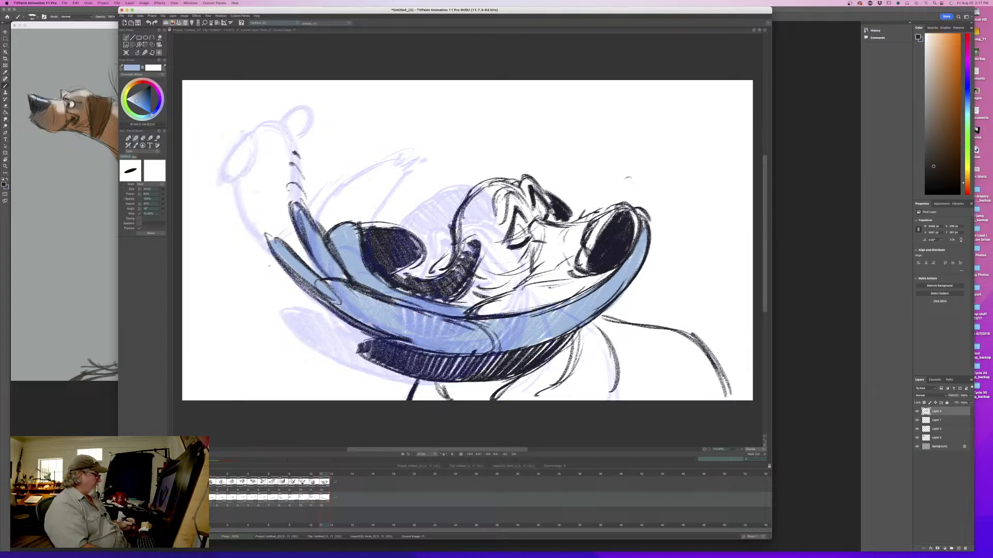
- Scrub back and forth through the timeline to review the head-shake motion
{"action": "mouse_move", "coordinate": [322, 478]}
{"action": "left_mouse_down"}
{"action": "mouse_move", "coordinate": [221, 481]}
{"action": "mouse_move", "coordinate": [335, 485]}
{"action": "mouse_move", "coordinate": [242, 485]}
{"action": "mouse_move", "coordinate": [288, 484]}
{"action": "left_mouse_up"}
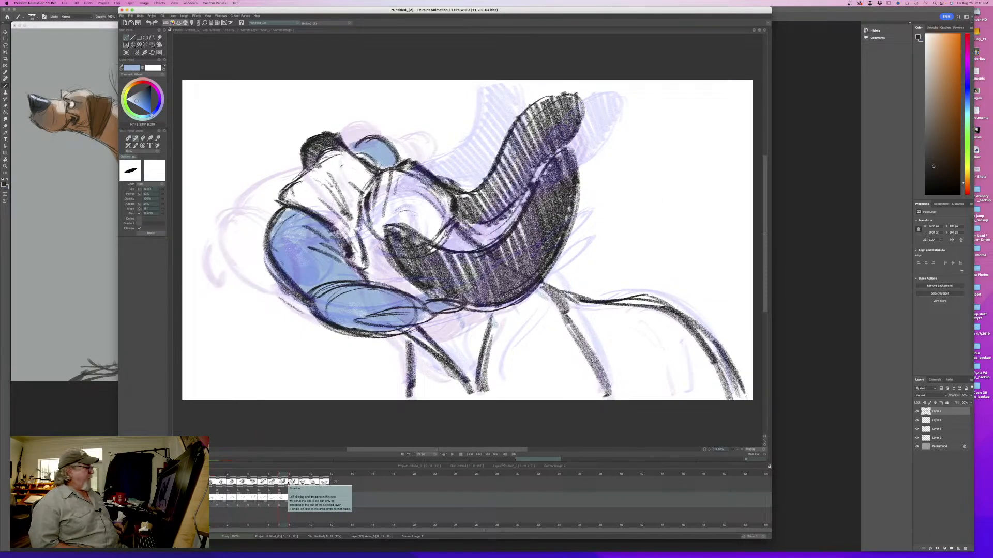
{"action": "mouse_move", "coordinate": [288, 483]}
{"action": "left_mouse_down"}
{"action": "mouse_move", "coordinate": [224, 480]}
{"action": "mouse_move", "coordinate": [316, 480]}
{"action": "mouse_move", "coordinate": [213, 481]}
{"action": "mouse_move", "coordinate": [334, 484]}
{"action": "mouse_move", "coordinate": [222, 488]}
{"action": "mouse_move", "coordinate": [334, 485]}
{"action": "mouse_move", "coordinate": [243, 484]}
{"action": "mouse_move", "coordinate": [312, 483]}
{"action": "mouse_move", "coordinate": [231, 494]}
{"action": "left_mouse_up"}
{"action": "mouse_move", "coordinate": [316, 475]}
{"action": "left_mouse_down"}
{"action": "mouse_move", "coordinate": [212, 482]}
{"action": "mouse_move", "coordinate": [316, 489]}
{"action": "mouse_move", "coordinate": [212, 495]}
{"action": "mouse_move", "coordinate": [334, 495]}
{"action": "left_mouse_up"}
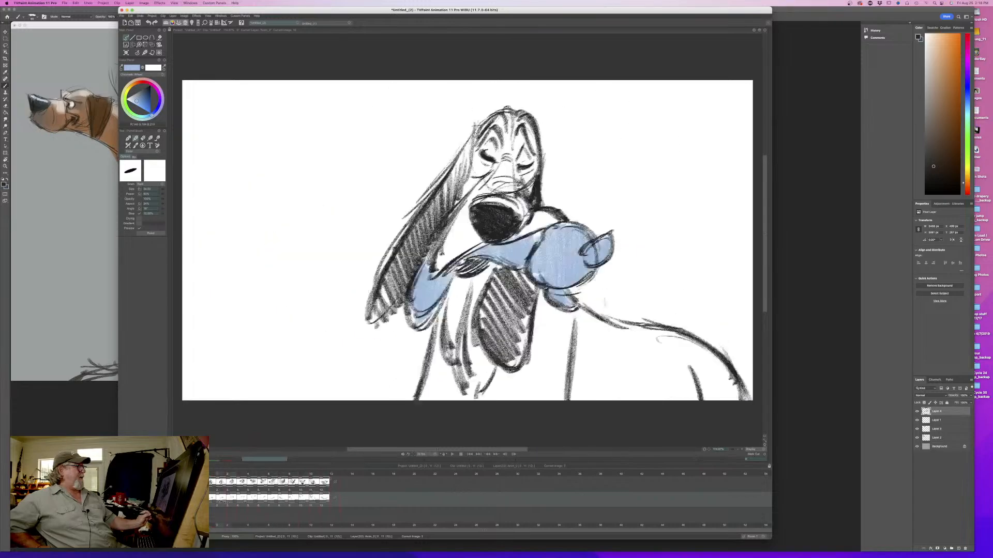
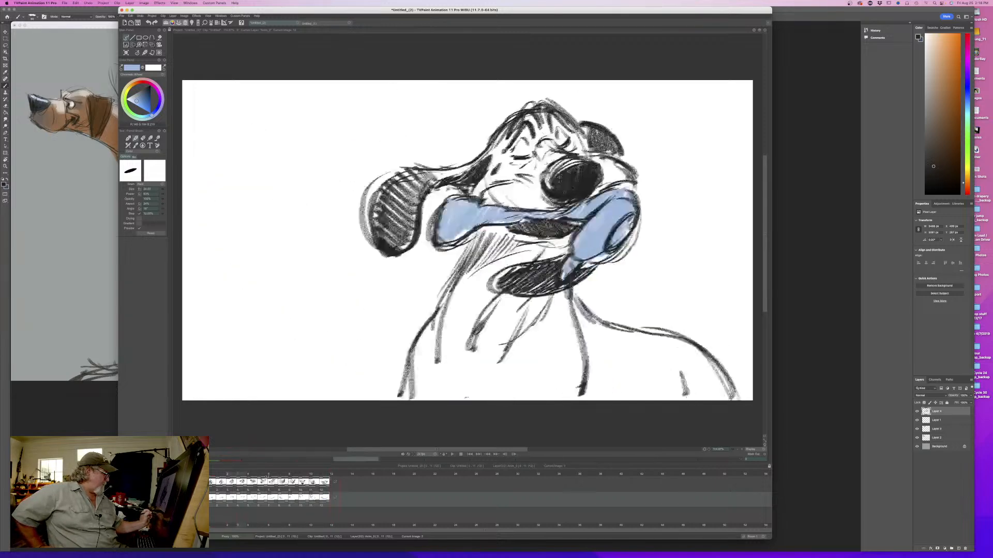
- Return to the last drawn frame of the dog and sample the dark line colour from its nose
{"action": "left_click", "coordinate": [334, 481]}
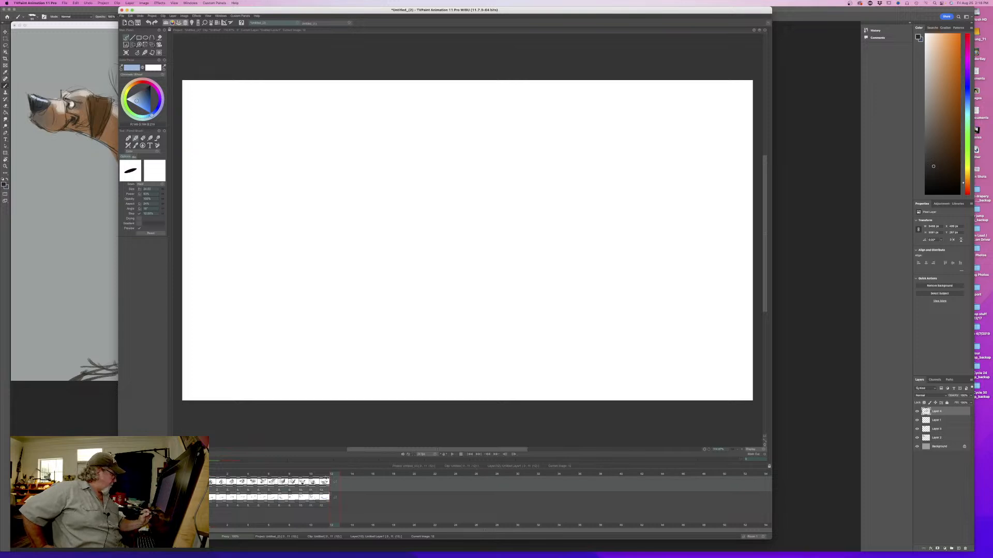
{"action": "left_click", "coordinate": [324, 473]}
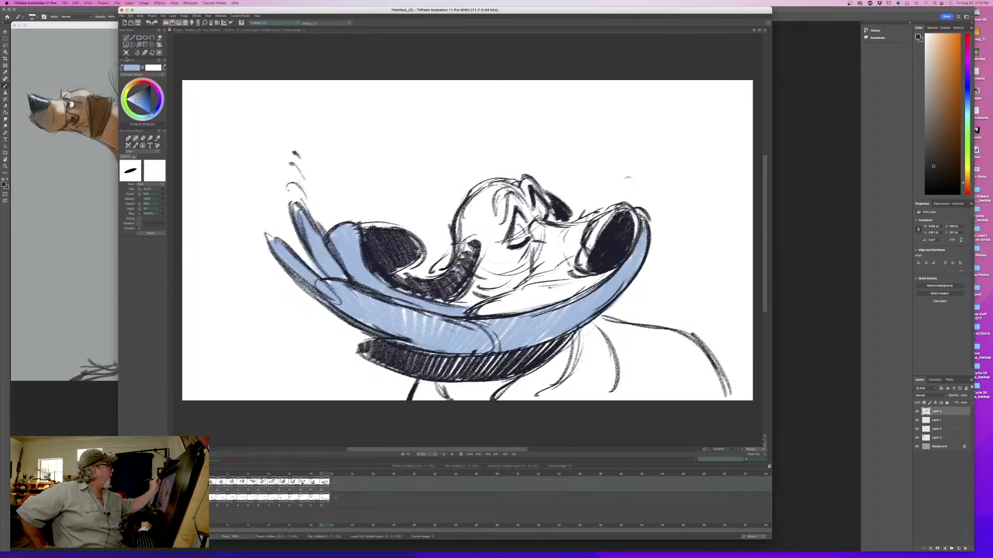
{"action": "left_click", "coordinate": [126, 53]}
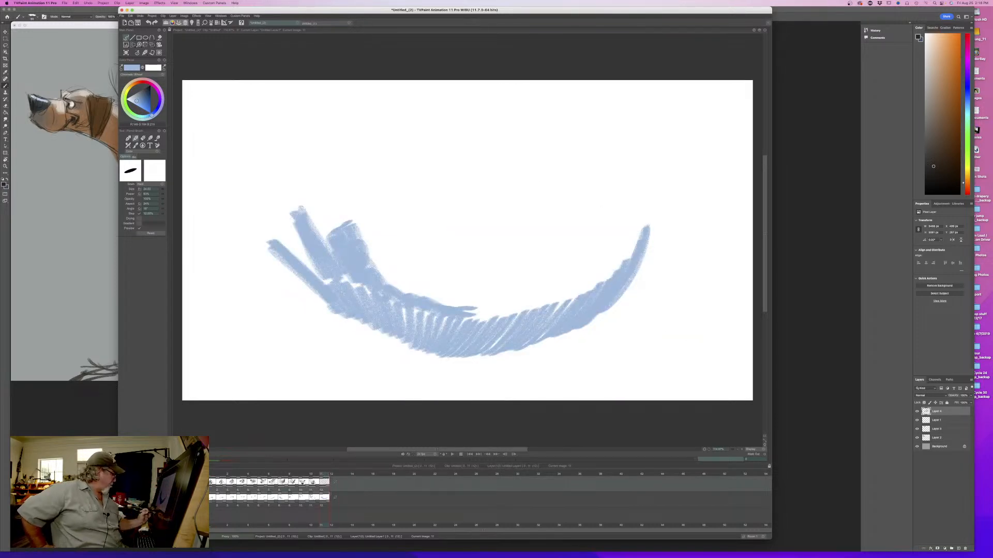
{"action": "key", "text": "super+z"}
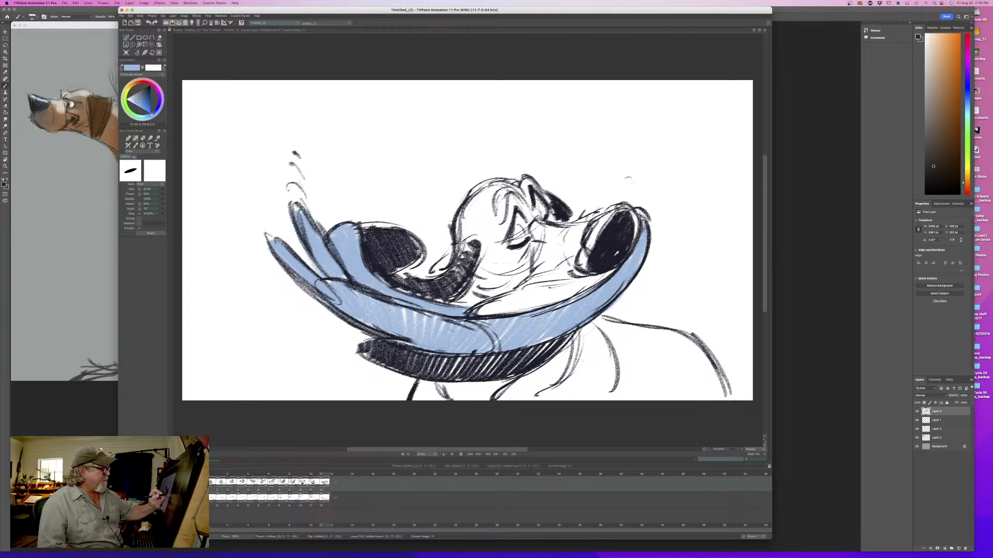
{"action": "left_click", "coordinate": [614, 257]}
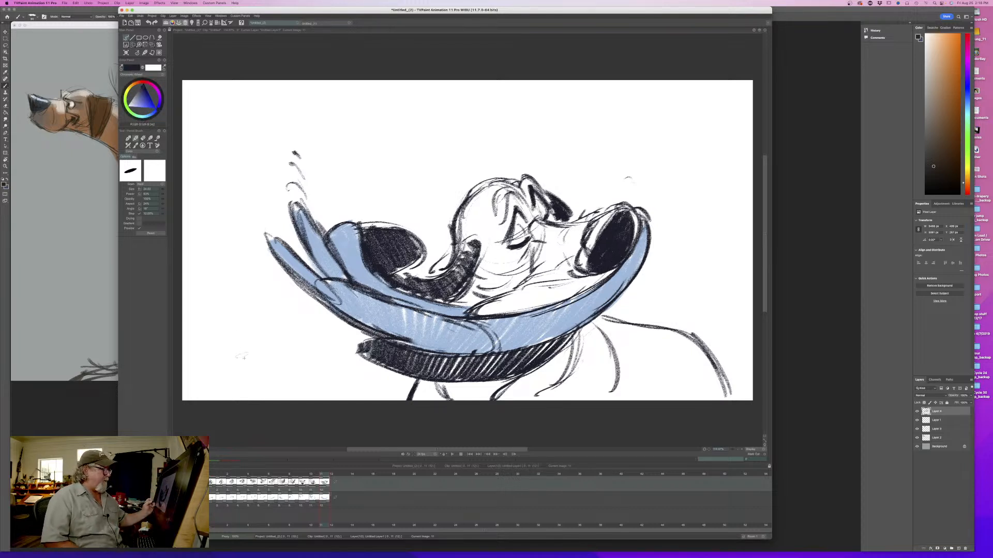
- Add an empty frame after the last line drawing and turn on the light table to see the previous pose
{"action": "left_click_drag", "start_coordinate": [324, 474], "coordinate": [333, 476]}
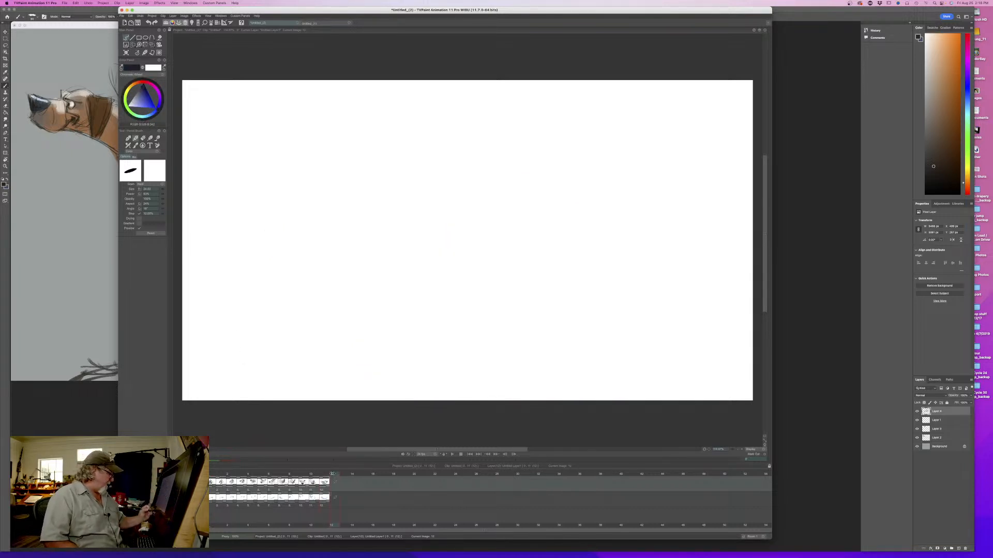
{"action": "left_click", "coordinate": [336, 482]}
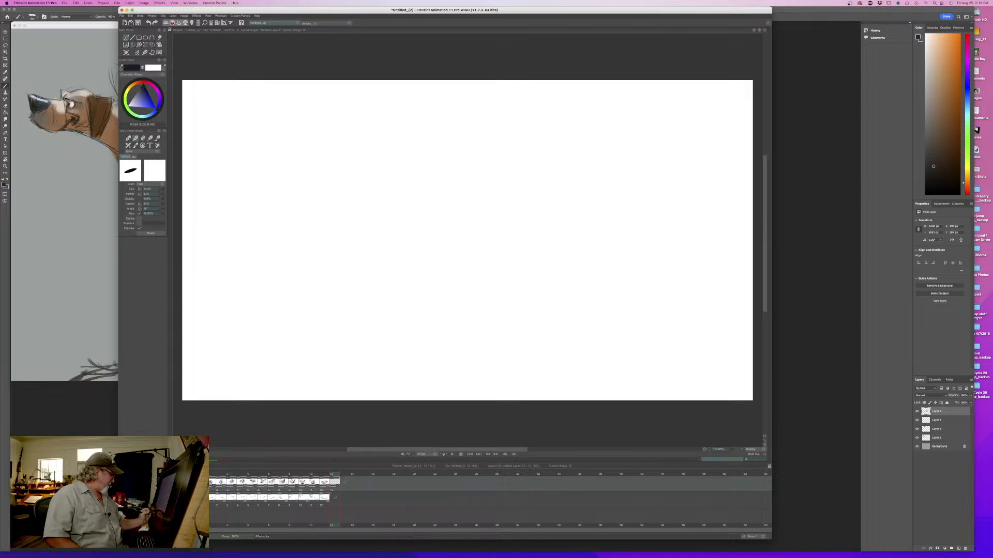
{"action": "key", "text": "l"}
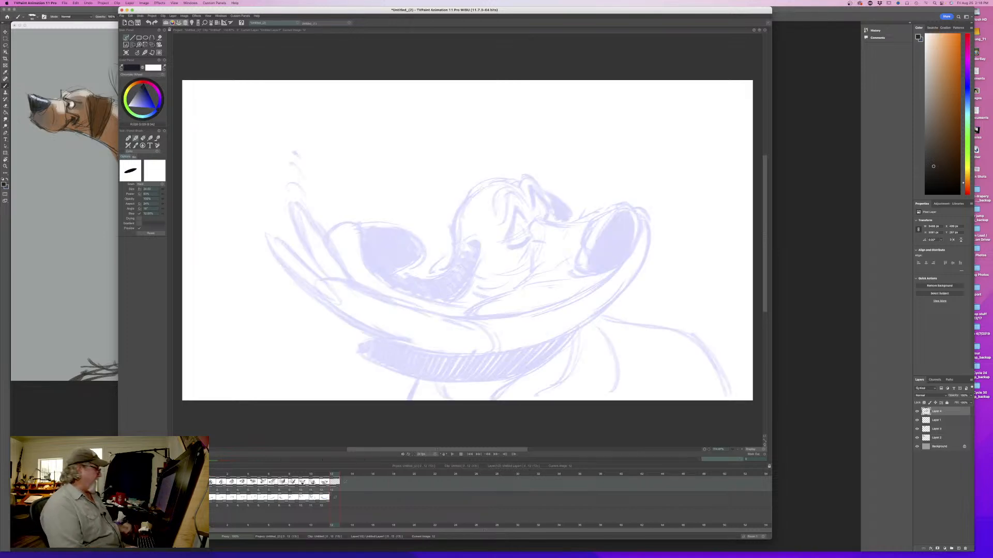
{"action": "mouse_move", "coordinate": [332, 476]}
{"action": "left_mouse_down"}
{"action": "mouse_move", "coordinate": [212, 476]}
{"action": "mouse_move", "coordinate": [334, 485]}
{"action": "mouse_move", "coordinate": [235, 490]}
{"action": "mouse_move", "coordinate": [332, 487]}
{"action": "left_mouse_up"}
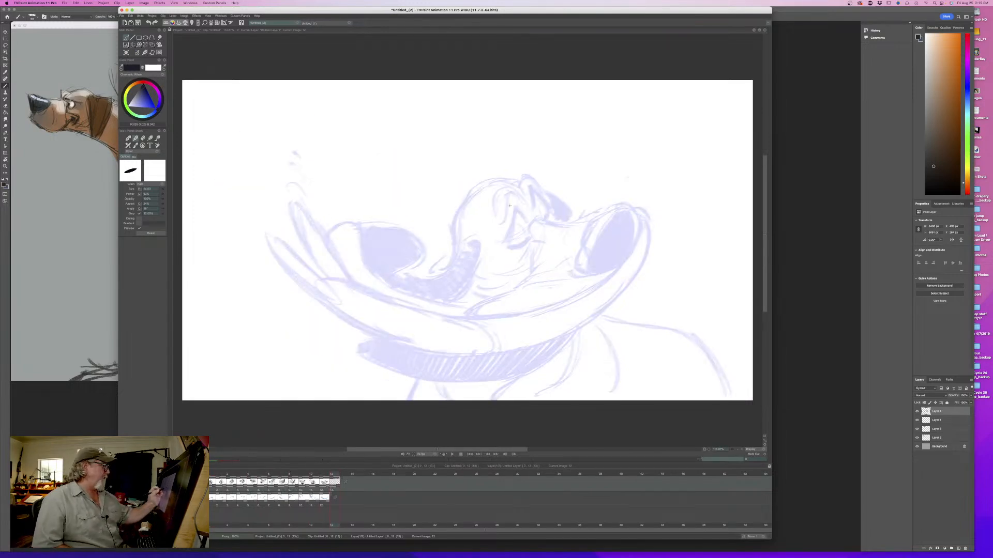
- Rough in the dog's head as a circle of loose overlapping strokes over the previous pose's head
{"action": "left_click_drag", "start_coordinate": [529, 200], "coordinate": [508, 246]}
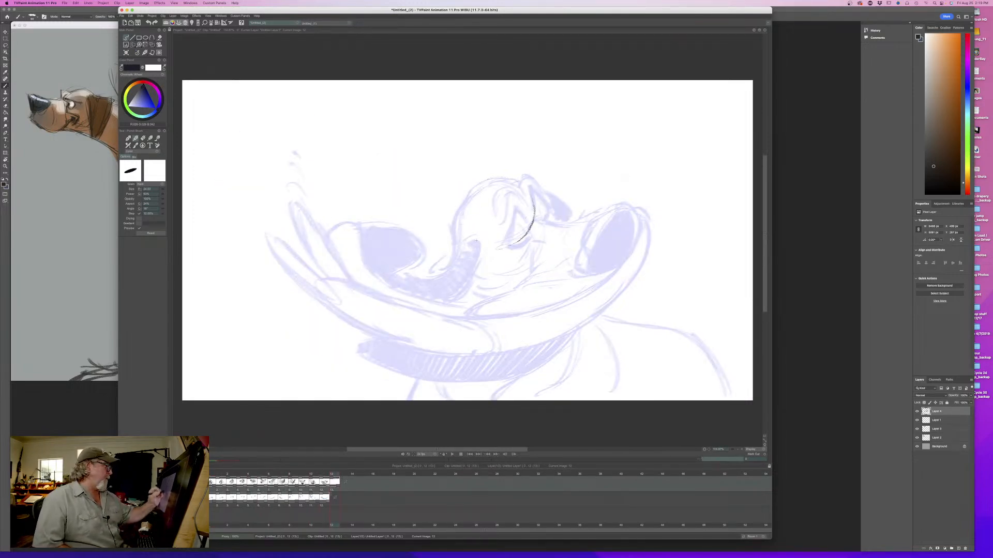
{"action": "mouse_move", "coordinate": [464, 214]}
{"action": "left_mouse_down"}
{"action": "mouse_move", "coordinate": [491, 184]}
{"action": "mouse_move", "coordinate": [497, 268]}
{"action": "left_mouse_up"}
{"action": "mouse_move", "coordinate": [461, 244]}
{"action": "left_mouse_down"}
{"action": "mouse_move", "coordinate": [504, 187]}
{"action": "mouse_move", "coordinate": [492, 274]}
{"action": "left_mouse_up"}
{"action": "left_click_drag", "start_coordinate": [455, 235], "coordinate": [510, 188]}
{"action": "left_click_drag", "start_coordinate": [536, 248], "coordinate": [503, 274]}
{"action": "mouse_move", "coordinate": [445, 216]}
{"action": "left_mouse_down"}
{"action": "mouse_move", "coordinate": [545, 240]}
{"action": "mouse_move", "coordinate": [497, 288]}
{"action": "left_mouse_up"}
{"action": "mouse_move", "coordinate": [545, 223]}
{"action": "left_mouse_down"}
{"action": "mouse_move", "coordinate": [472, 196]}
{"action": "mouse_move", "coordinate": [465, 270]}
{"action": "left_mouse_up"}
{"action": "left_click_drag", "start_coordinate": [448, 237], "coordinate": [473, 278]}
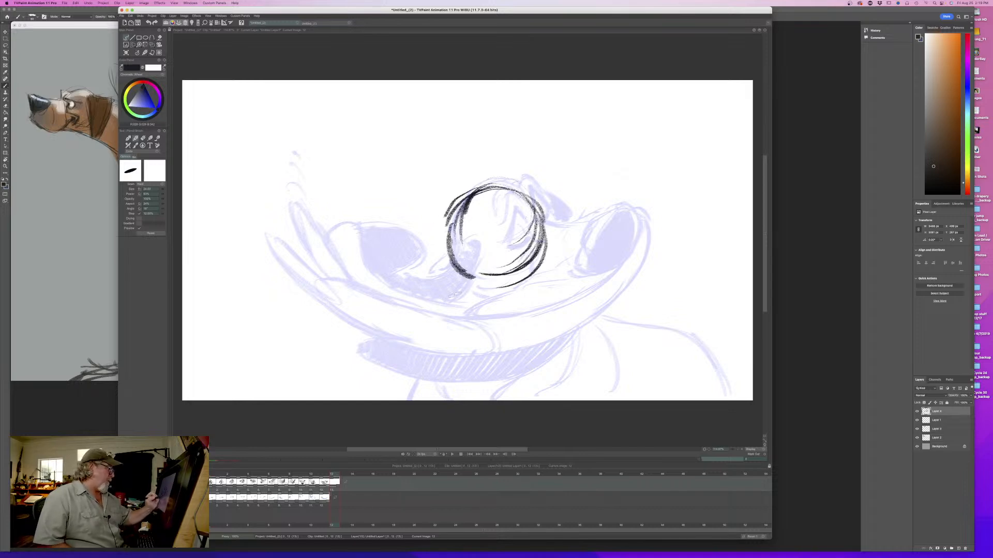
{"action": "mouse_move", "coordinate": [335, 474]}
{"action": "left_mouse_down"}
{"action": "mouse_move", "coordinate": [210, 475]}
{"action": "mouse_move", "coordinate": [331, 482]}
{"action": "left_mouse_up"}
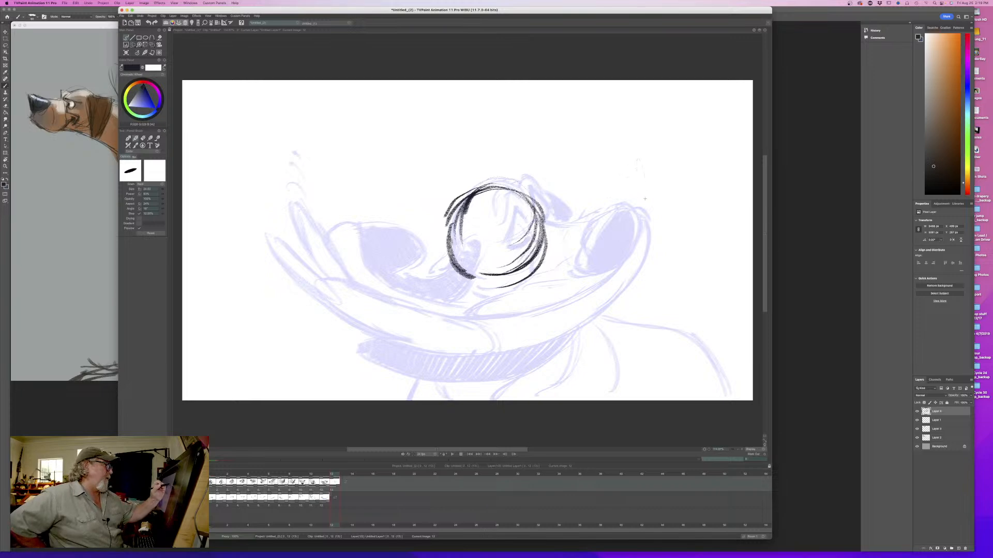
- Sketch the front edge of the nose above its previous position and the muzzle bridge running back to the head circle
{"action": "left_click_drag", "start_coordinate": [645, 198], "coordinate": [642, 206]}
{"action": "mouse_move", "coordinate": [634, 169]}
{"action": "left_mouse_down"}
{"action": "mouse_move", "coordinate": [638, 212]}
{"action": "mouse_move", "coordinate": [637, 198]}
{"action": "left_mouse_up"}
{"action": "left_click_drag", "start_coordinate": [623, 166], "coordinate": [644, 210]}
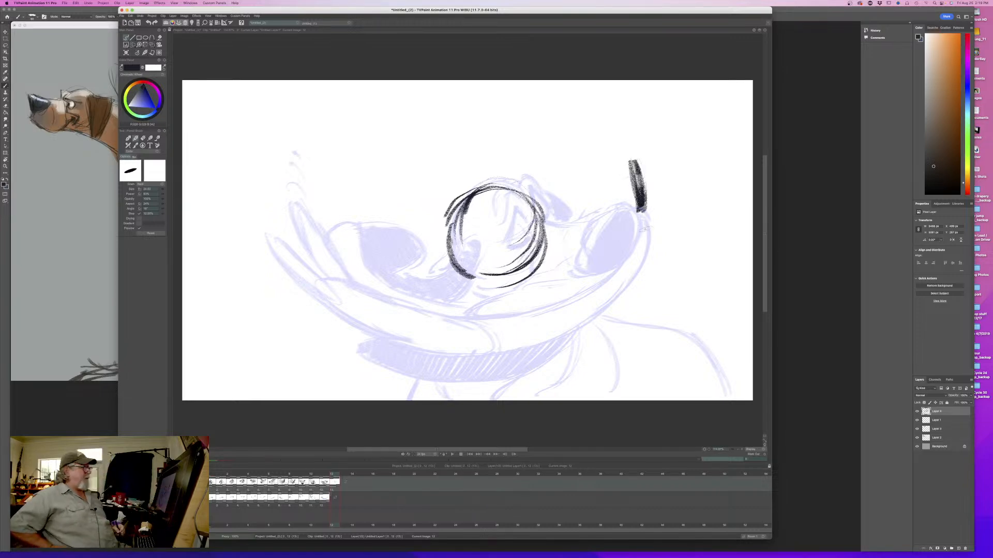
{"action": "mouse_move", "coordinate": [596, 187]}
{"action": "left_mouse_down"}
{"action": "mouse_move", "coordinate": [625, 160]}
{"action": "mouse_move", "coordinate": [641, 209]}
{"action": "left_mouse_up"}
{"action": "left_click_drag", "start_coordinate": [631, 168], "coordinate": [648, 216]}
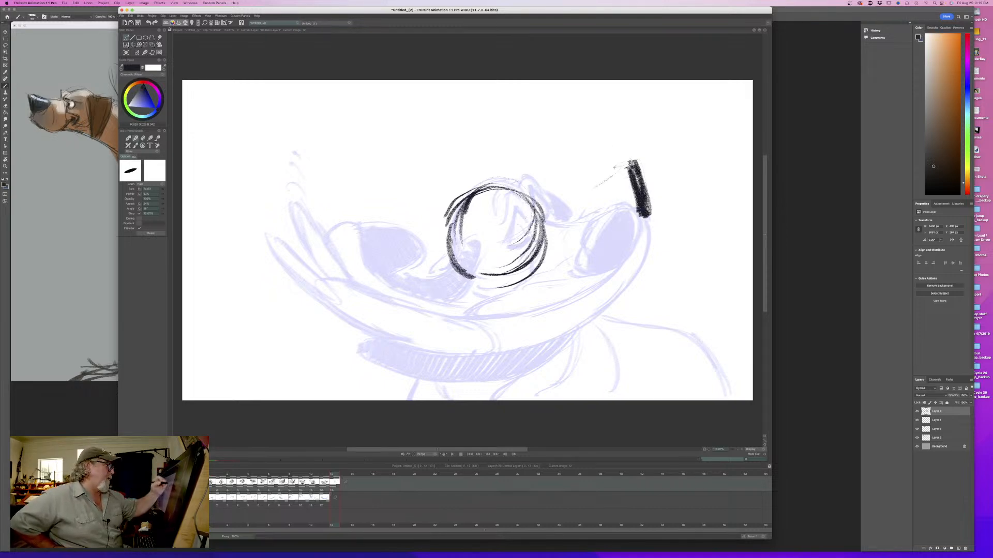
{"action": "left_click_drag", "start_coordinate": [601, 189], "coordinate": [631, 161]}
{"action": "mouse_move", "coordinate": [597, 191]}
{"action": "left_mouse_down"}
{"action": "mouse_move", "coordinate": [535, 213]}
{"action": "mouse_move", "coordinate": [539, 231]}
{"action": "mouse_move", "coordinate": [532, 193]}
{"action": "mouse_move", "coordinate": [465, 189]}
{"action": "mouse_move", "coordinate": [450, 227]}
{"action": "mouse_move", "coordinate": [457, 260]}
{"action": "left_mouse_up"}
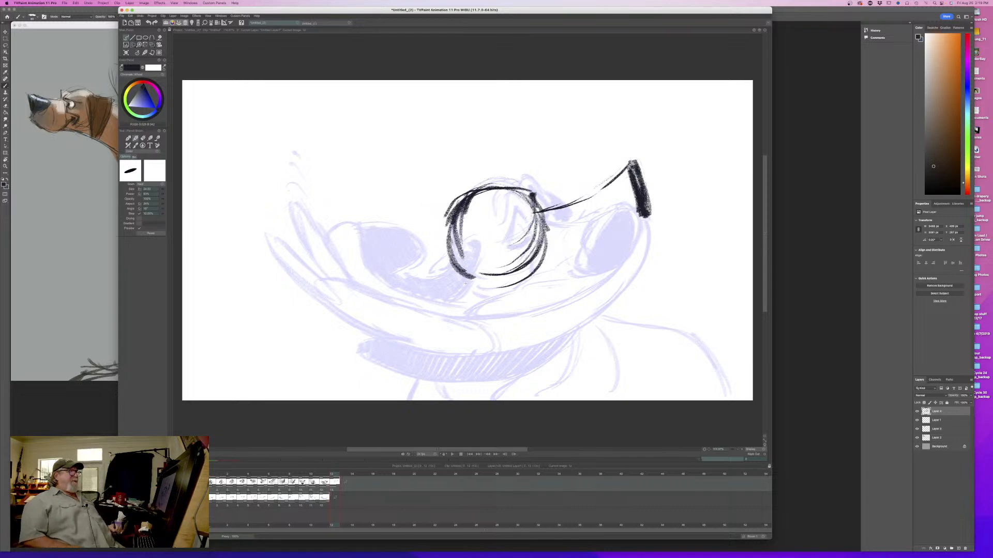
- Erase the extra construction lines on the muzzle side of the head circle and return to the drawing brush
{"action": "key", "text": "e"}
{"action": "mouse_move", "coordinate": [542, 231]}
{"action": "left_mouse_down"}
{"action": "mouse_move", "coordinate": [537, 212]}
{"action": "mouse_move", "coordinate": [533, 260]}
{"action": "mouse_move", "coordinate": [480, 264]}
{"action": "left_mouse_up"}
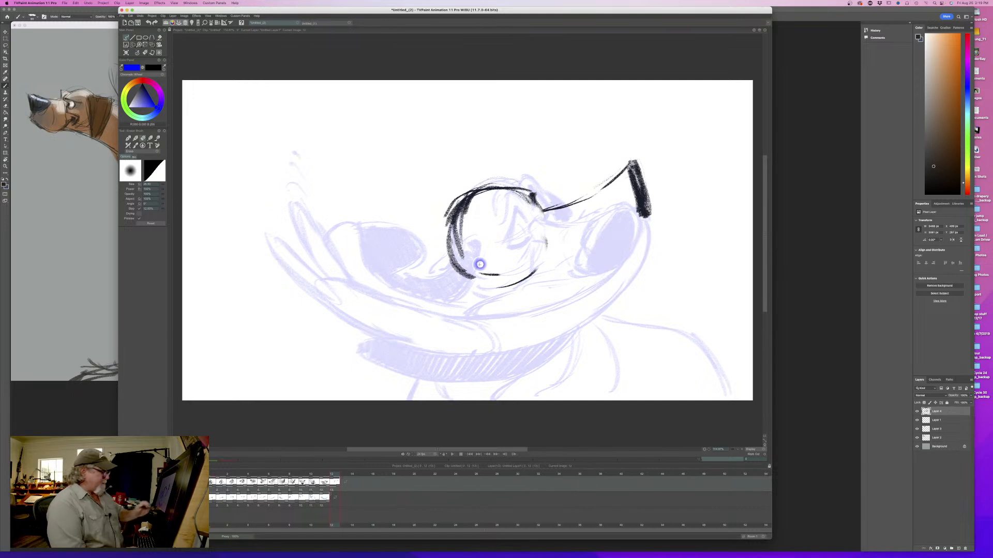
{"action": "key", "text": "b"}
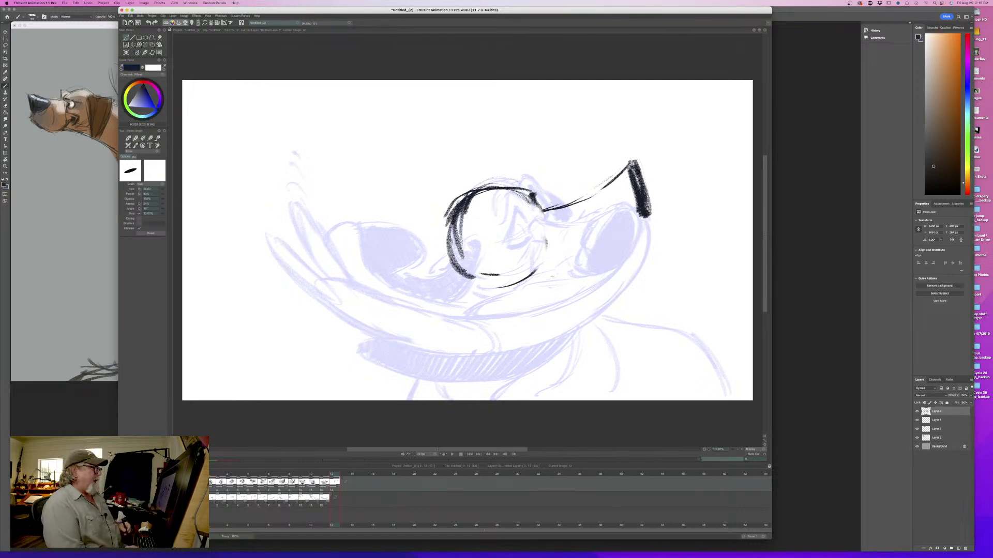
- Shade the nose in black and draw the short eye and face lines where the muzzle meets the head
{"action": "mouse_move", "coordinate": [607, 192]}
{"action": "left_mouse_down"}
{"action": "mouse_move", "coordinate": [620, 223]}
{"action": "mouse_move", "coordinate": [627, 192]}
{"action": "mouse_move", "coordinate": [598, 195]}
{"action": "mouse_move", "coordinate": [628, 200]}
{"action": "mouse_move", "coordinate": [609, 200]}
{"action": "mouse_move", "coordinate": [631, 191]}
{"action": "mouse_move", "coordinate": [601, 197]}
{"action": "left_mouse_up"}
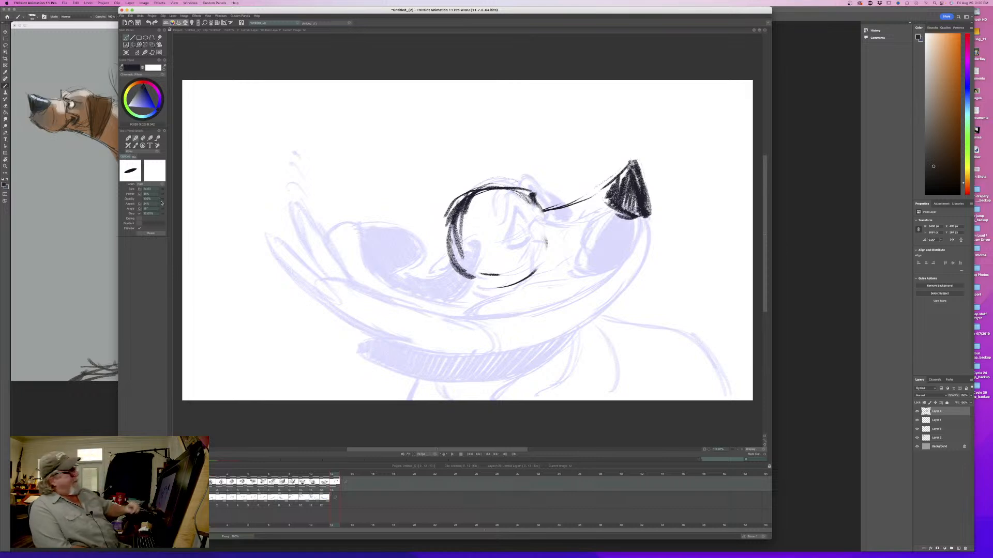
{"action": "mouse_move", "coordinate": [634, 168]}
{"action": "left_mouse_down"}
{"action": "mouse_move", "coordinate": [647, 206]}
{"action": "mouse_move", "coordinate": [609, 205]}
{"action": "left_mouse_up"}
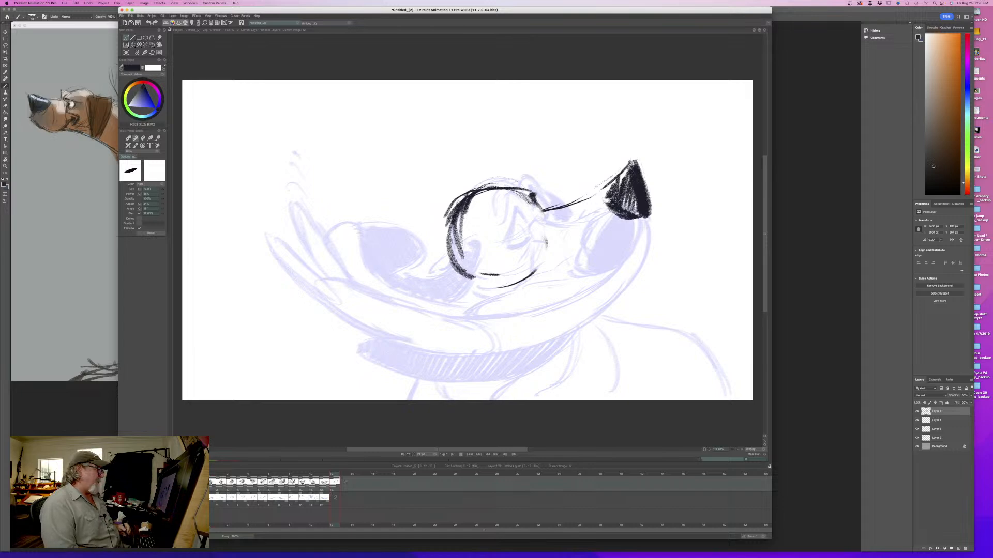
{"action": "mouse_move", "coordinate": [542, 226]}
{"action": "left_mouse_down"}
{"action": "mouse_move", "coordinate": [551, 266]}
{"action": "mouse_move", "coordinate": [540, 220]}
{"action": "mouse_move", "coordinate": [543, 236]}
{"action": "left_mouse_up"}
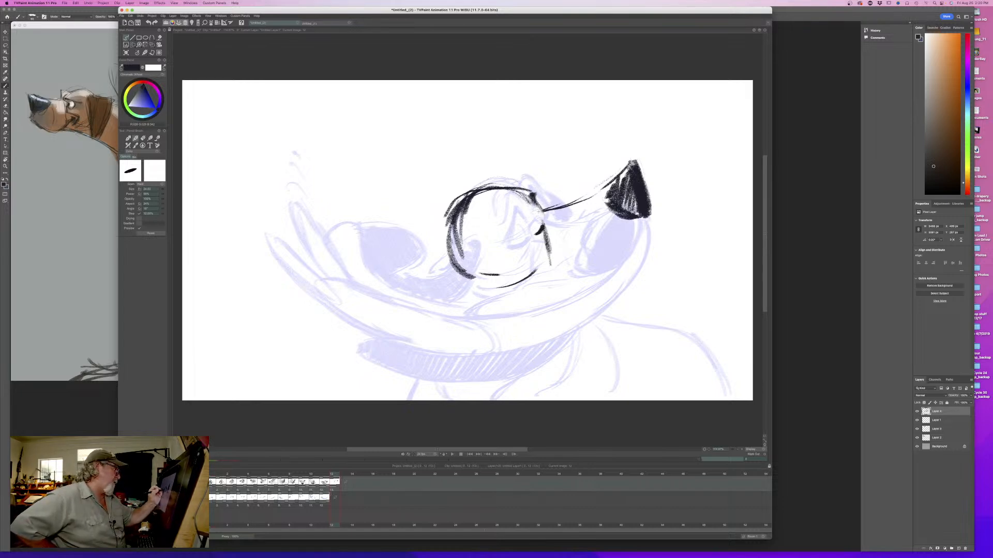
{"action": "left_click_drag", "start_coordinate": [532, 196], "coordinate": [532, 230]}
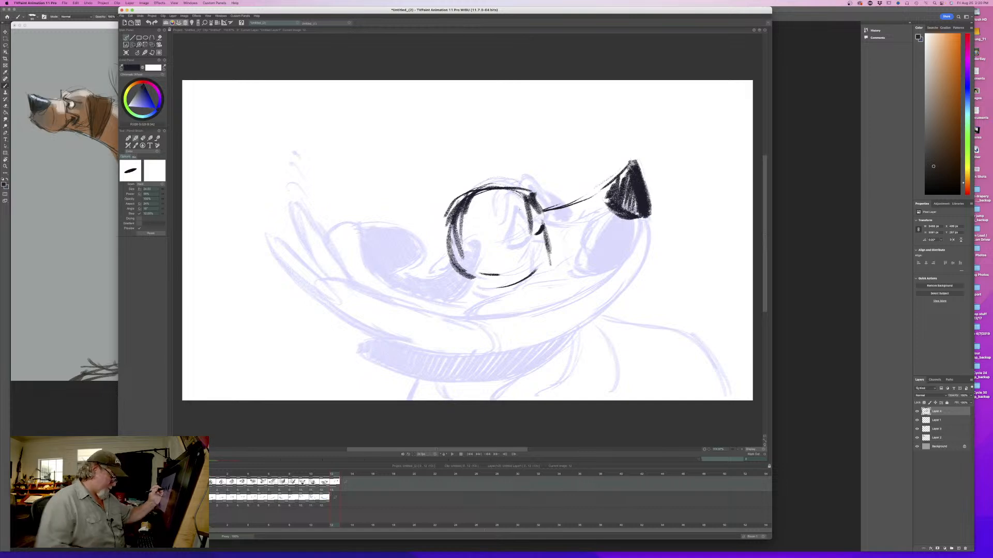
- Reduce the brush size and sketch the raised brow on top of the head, flipping against the previous drawing
{"action": "left_click_drag", "start_coordinate": [162, 189], "coordinate": [154, 188]}
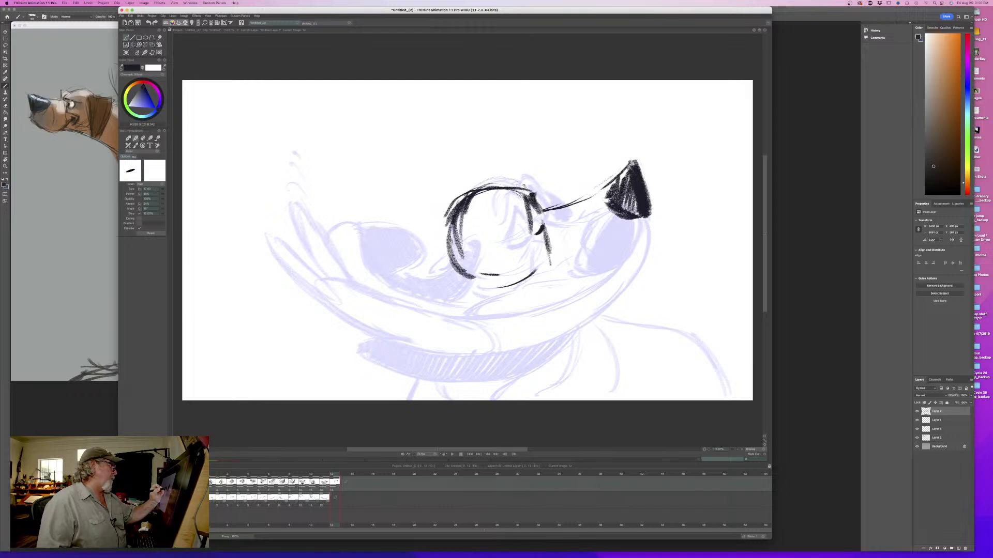
{"action": "left_click_drag", "start_coordinate": [533, 181], "coordinate": [520, 198]}
{"action": "mouse_move", "coordinate": [513, 181]}
{"action": "left_mouse_down"}
{"action": "mouse_move", "coordinate": [519, 225]}
{"action": "mouse_move", "coordinate": [528, 194]}
{"action": "left_mouse_up"}
{"action": "left_click_drag", "start_coordinate": [522, 181], "coordinate": [510, 178]}
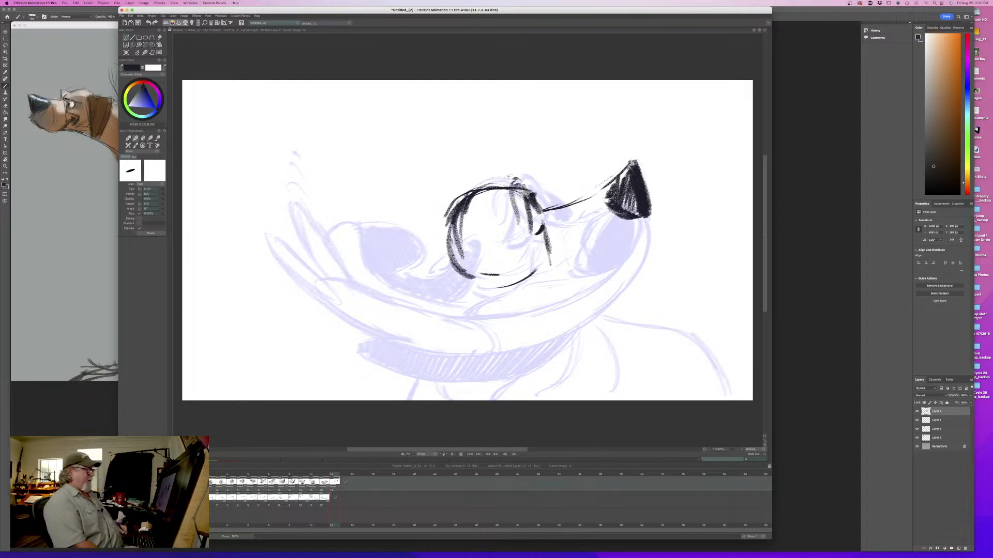
{"action": "key", "text": "Left"}
{"action": "key", "text": "Right"}
{"action": "key", "text": "Left"}
{"action": "key", "text": "Right"}
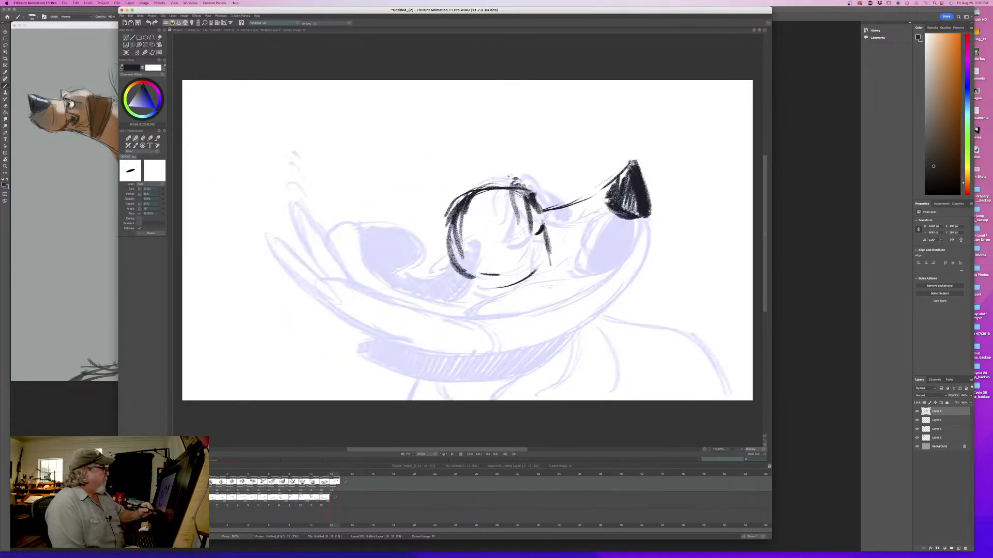
{"action": "key", "text": "Left"}
{"action": "key", "text": "Right"}
- Sketch a long rounded loop below the muzzle and a small hooked curve in front of the nose, comparing with the previous frame
{"action": "mouse_move", "coordinate": [641, 254]}
{"action": "left_mouse_down"}
{"action": "mouse_move", "coordinate": [670, 252]}
{"action": "mouse_move", "coordinate": [610, 337]}
{"action": "left_mouse_up"}
{"action": "mouse_move", "coordinate": [629, 284]}
{"action": "left_mouse_down"}
{"action": "mouse_move", "coordinate": [567, 347]}
{"action": "mouse_move", "coordinate": [592, 344]}
{"action": "left_mouse_up"}
{"action": "mouse_move", "coordinate": [651, 204]}
{"action": "left_mouse_down"}
{"action": "mouse_move", "coordinate": [677, 232]}
{"action": "mouse_move", "coordinate": [673, 256]}
{"action": "left_mouse_up"}
{"action": "key", "text": "Left"}
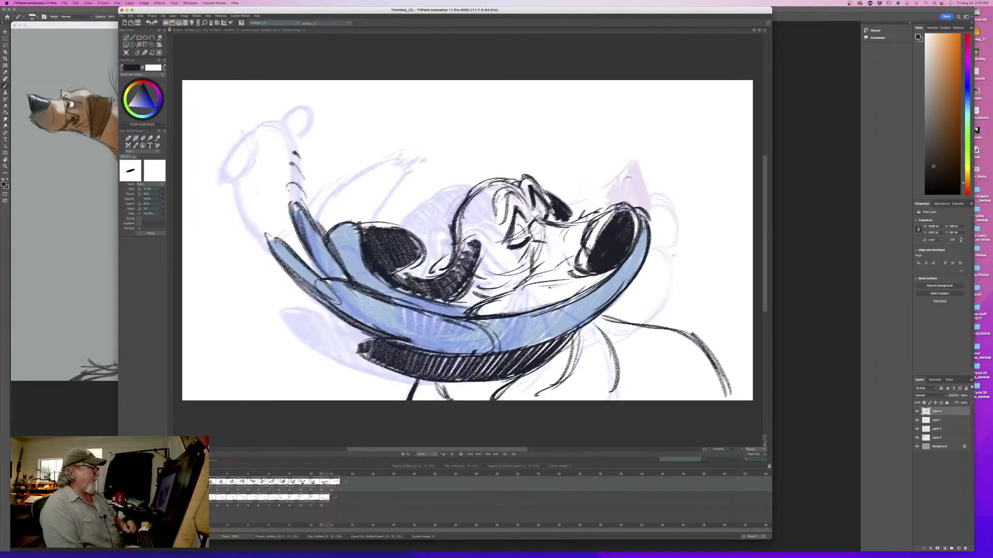
{"action": "key", "text": "Right"}
{"action": "key", "text": "Left"}
{"action": "key", "text": "Right"}
{"action": "key", "text": "Left"}
{"action": "key", "text": "Right"}
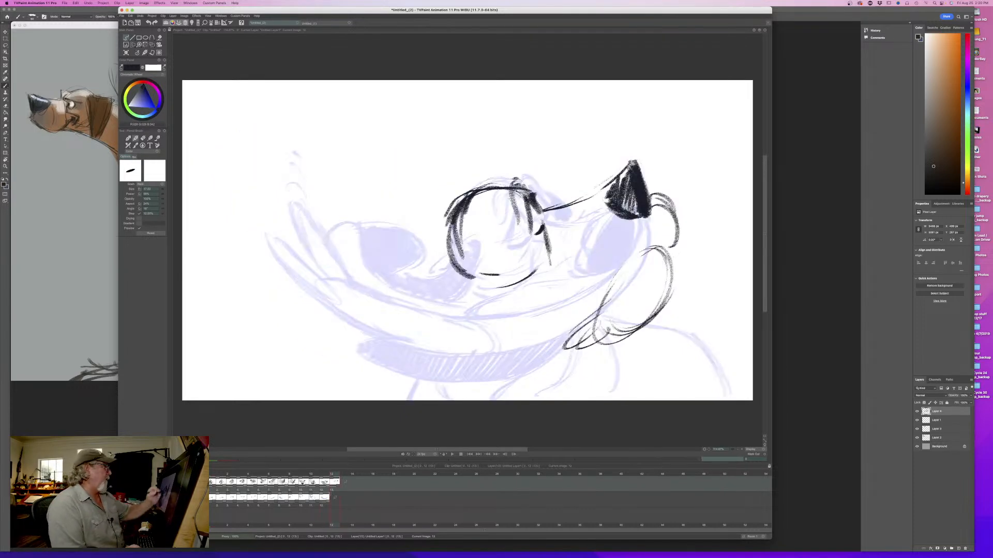
- Draw the near eye and brow lines and darken the top contour of the forehead, checking them against the previous frame
{"action": "left_click_drag", "start_coordinate": [503, 191], "coordinate": [510, 234]}
{"action": "left_click_drag", "start_coordinate": [512, 204], "coordinate": [505, 235]}
{"action": "mouse_move", "coordinate": [508, 190]}
{"action": "left_mouse_down"}
{"action": "mouse_move", "coordinate": [515, 183]}
{"action": "mouse_move", "coordinate": [534, 193]}
{"action": "mouse_move", "coordinate": [511, 184]}
{"action": "mouse_move", "coordinate": [475, 190]}
{"action": "left_mouse_up"}
{"action": "key", "text": "Left"}
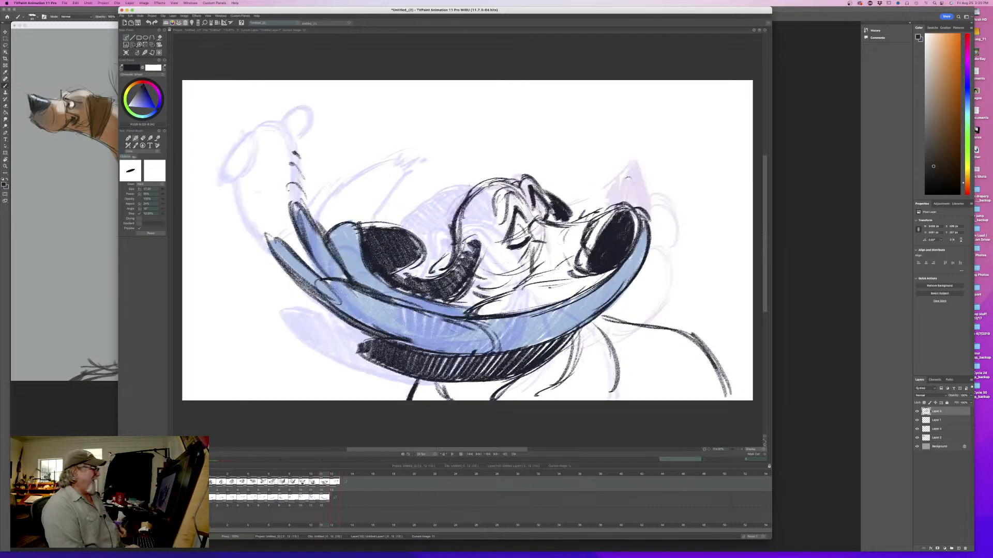
{"action": "key", "text": "Right"}
{"action": "key", "text": "Left"}
{"action": "key", "text": "Right"}
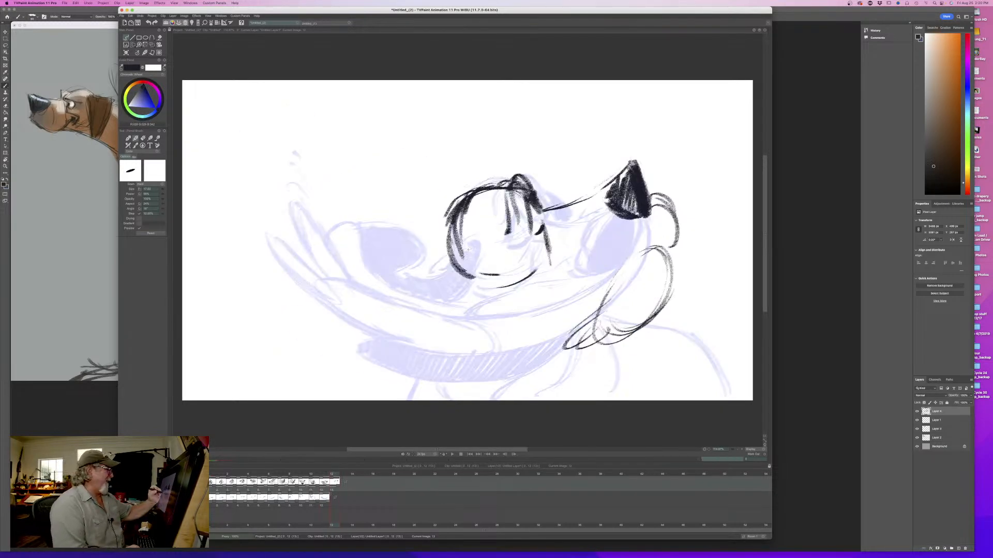
- Add the curved line inside the back of the head and the cheek line at its base, flipping to the previous frame
{"action": "mouse_move", "coordinate": [463, 245]}
{"action": "left_mouse_down"}
{"action": "mouse_move", "coordinate": [484, 238]}
{"action": "mouse_move", "coordinate": [481, 259]}
{"action": "mouse_move", "coordinate": [504, 288]}
{"action": "left_mouse_up"}
{"action": "key", "text": "Left"}
{"action": "key", "text": "Right"}
{"action": "key", "text": "Left"}
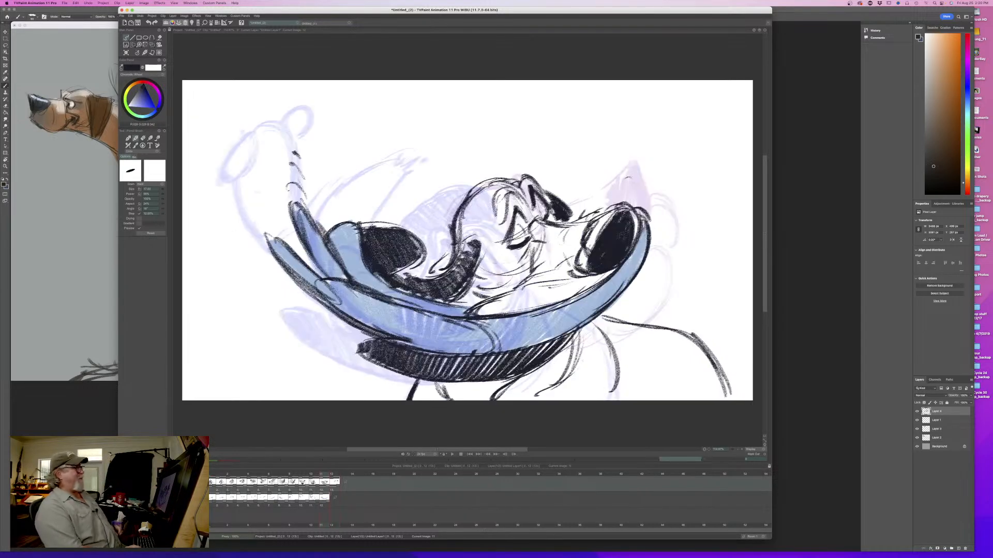
{"action": "key", "text": "Right"}
{"action": "key", "text": "Left"}
{"action": "key", "text": "Right"}
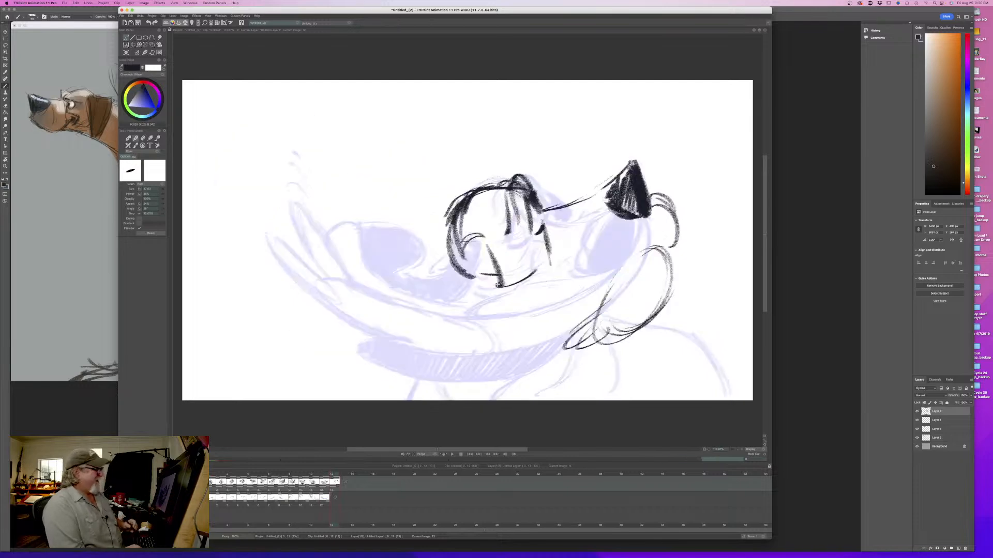
- Strengthen the long loop below the muzzle, add a narrow inner loop at its lower end and thicken its outer edge
{"action": "left_click_drag", "start_coordinate": [652, 247], "coordinate": [601, 314]}
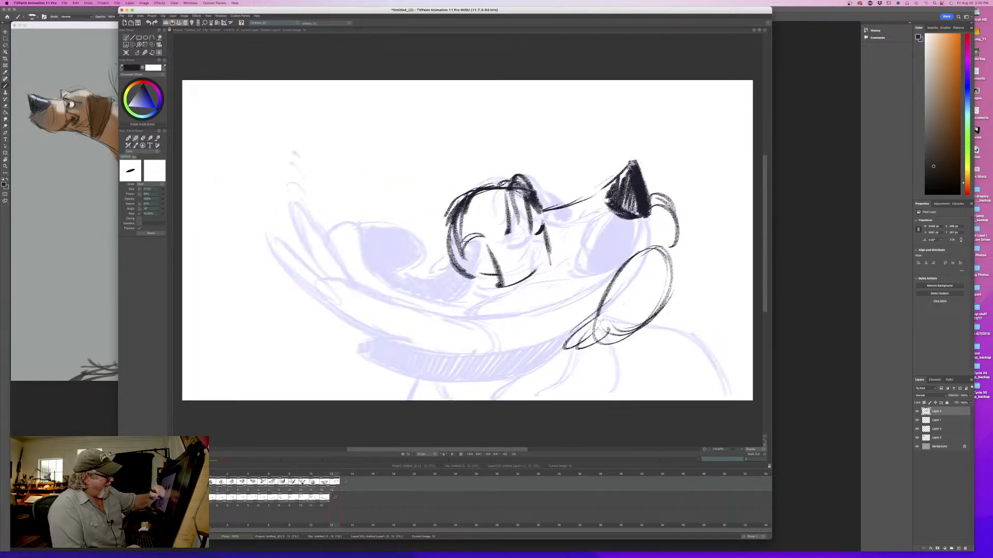
{"action": "key", "text": "Left"}
{"action": "key", "text": "Right"}
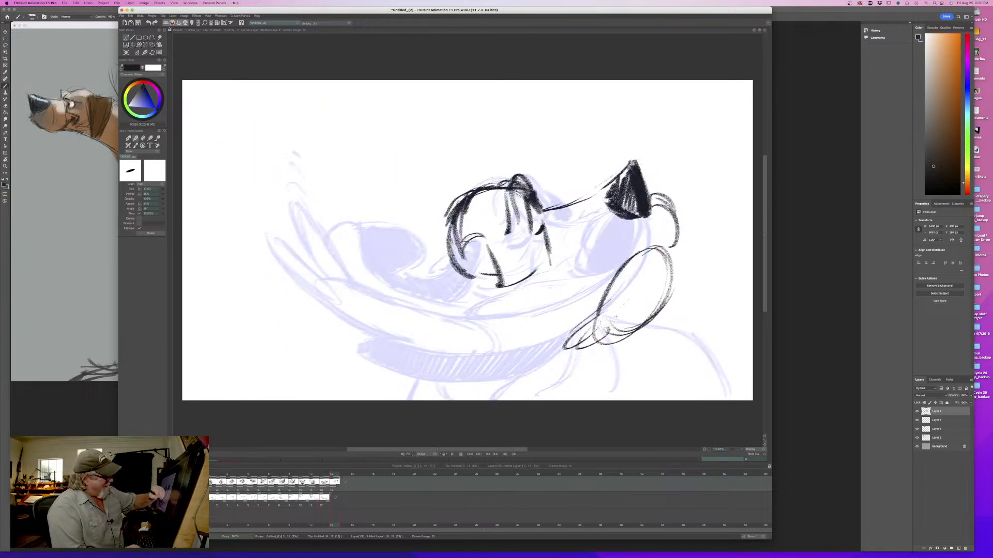
{"action": "left_click_drag", "start_coordinate": [637, 301], "coordinate": [587, 343]}
{"action": "mouse_move", "coordinate": [675, 282]}
{"action": "left_mouse_down"}
{"action": "mouse_move", "coordinate": [651, 330]}
{"action": "mouse_move", "coordinate": [571, 354]}
{"action": "left_mouse_up"}
{"action": "mouse_move", "coordinate": [634, 302]}
{"action": "left_mouse_down"}
{"action": "mouse_move", "coordinate": [579, 354]}
{"action": "mouse_move", "coordinate": [588, 339]}
{"action": "left_mouse_up"}
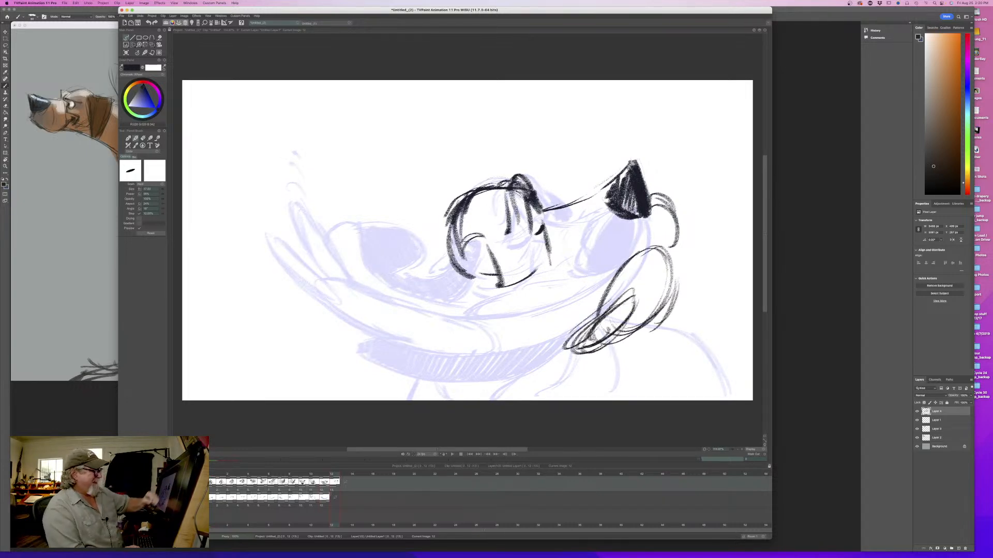
{"action": "key", "text": "Left"}
{"action": "key", "text": "Right"}
- Extend the hooked curve in front of the nose down to the loop and compare the pose with the previous frame
{"action": "left_click_drag", "start_coordinate": [661, 205], "coordinate": [682, 275]}
{"action": "key", "text": "Left"}
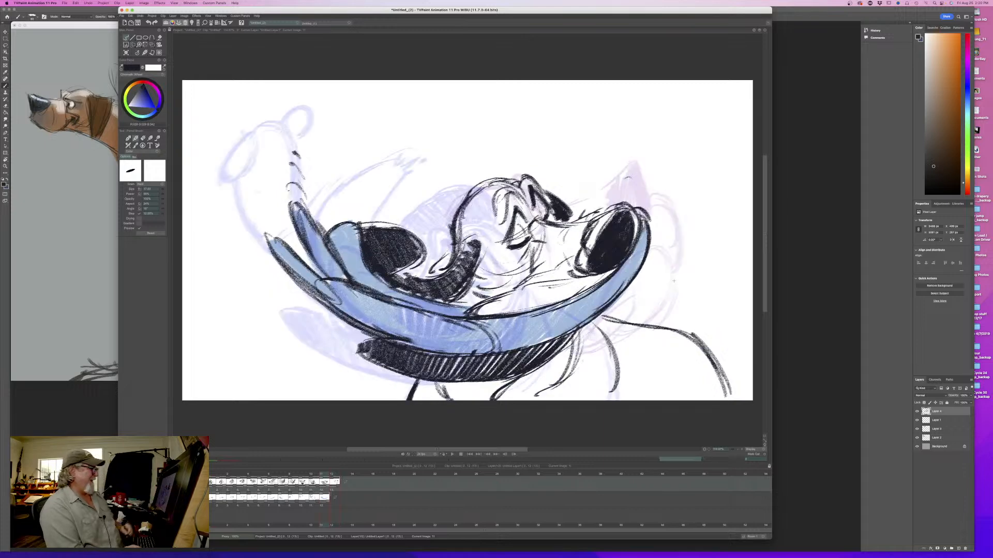
{"action": "key", "text": "Right"}
{"action": "key", "text": "Left"}
{"action": "key", "text": "Right"}
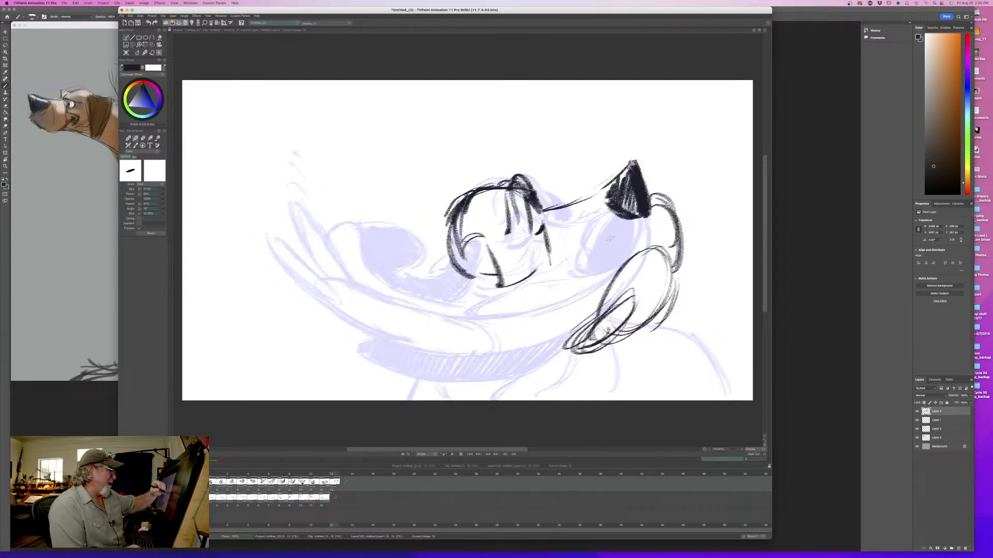
- Draw the curved mouth lines from under the nose down to the chin, flipping to the previous frame to check them
{"action": "mouse_move", "coordinate": [638, 220]}
{"action": "left_mouse_down"}
{"action": "mouse_move", "coordinate": [605, 223]}
{"action": "mouse_move", "coordinate": [574, 259]}
{"action": "left_mouse_up"}
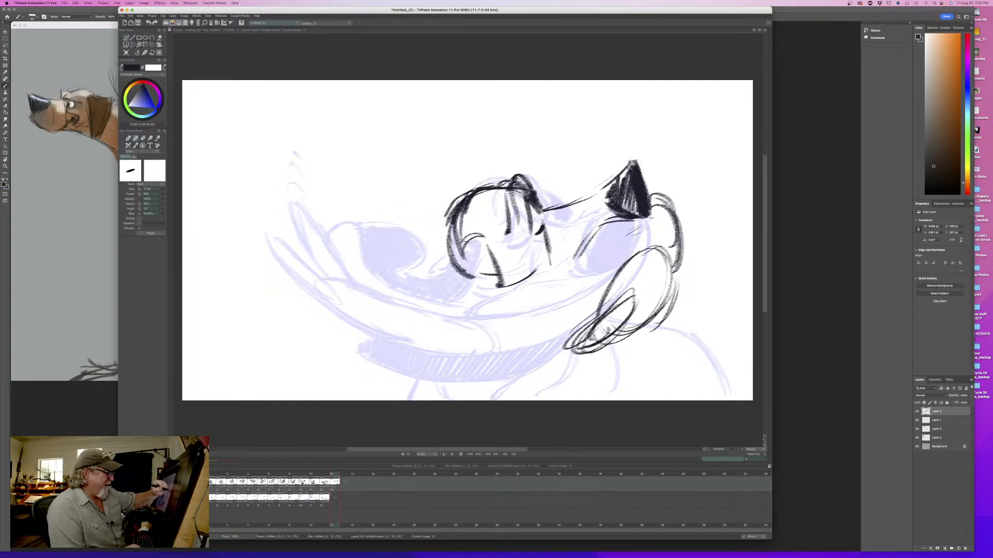
{"action": "mouse_move", "coordinate": [656, 213]}
{"action": "left_mouse_down"}
{"action": "mouse_move", "coordinate": [579, 281]}
{"action": "mouse_move", "coordinate": [586, 275]}
{"action": "left_mouse_up"}
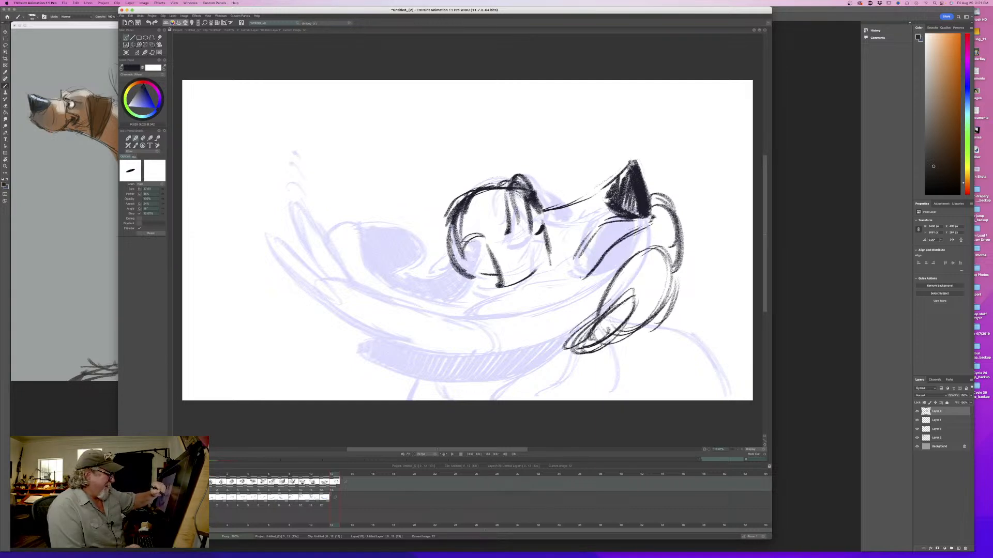
{"action": "left_click_drag", "start_coordinate": [598, 215], "coordinate": [577, 251]}
{"action": "mouse_move", "coordinate": [577, 232]}
{"action": "left_mouse_down"}
{"action": "mouse_move", "coordinate": [559, 279]}
{"action": "mouse_move", "coordinate": [588, 276]}
{"action": "mouse_move", "coordinate": [547, 272]}
{"action": "left_mouse_up"}
{"action": "key", "text": "Left"}
{"action": "key", "text": "Right"}
{"action": "key", "text": "Left"}
{"action": "key", "text": "Right"}
{"action": "key", "text": "Left"}
{"action": "key", "text": "Right"}
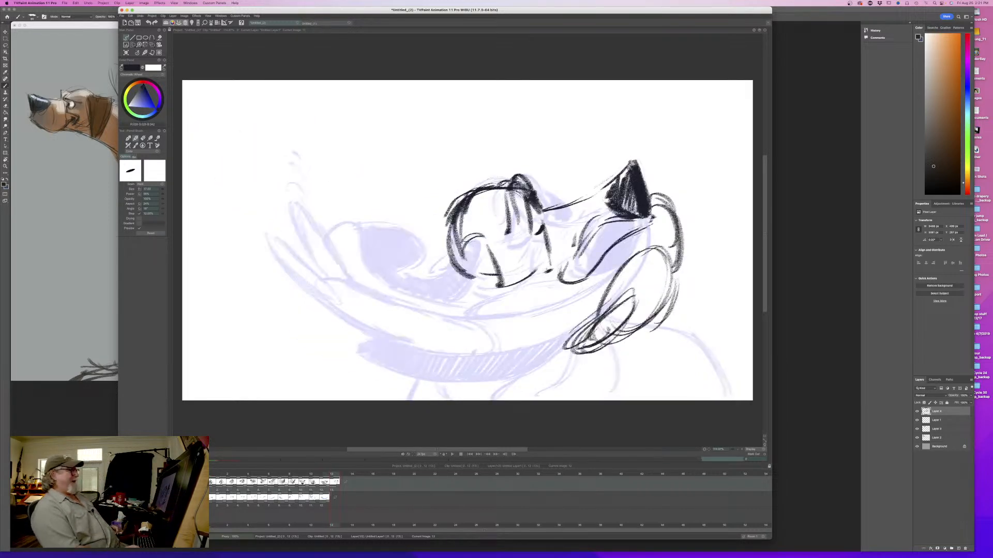
{"action": "key", "text": "Left"}
{"action": "key", "text": "Right"}
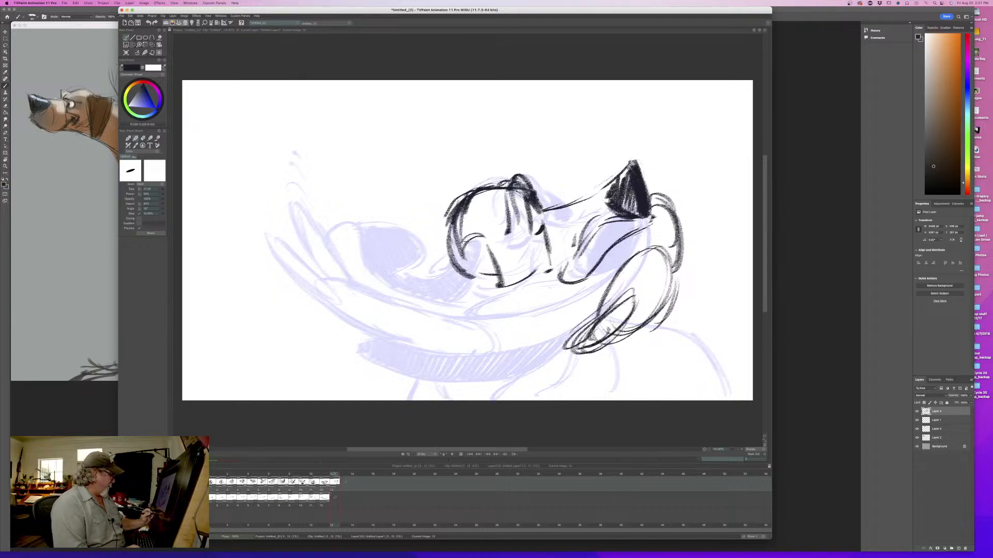
- Erase part of the line running from the brow past the near eye and compare the face with the previous frame
{"action": "mouse_move", "coordinate": [335, 474]}
{"action": "left_mouse_down"}
{"action": "mouse_move", "coordinate": [211, 483]}
{"action": "mouse_move", "coordinate": [334, 483]}
{"action": "left_mouse_up"}
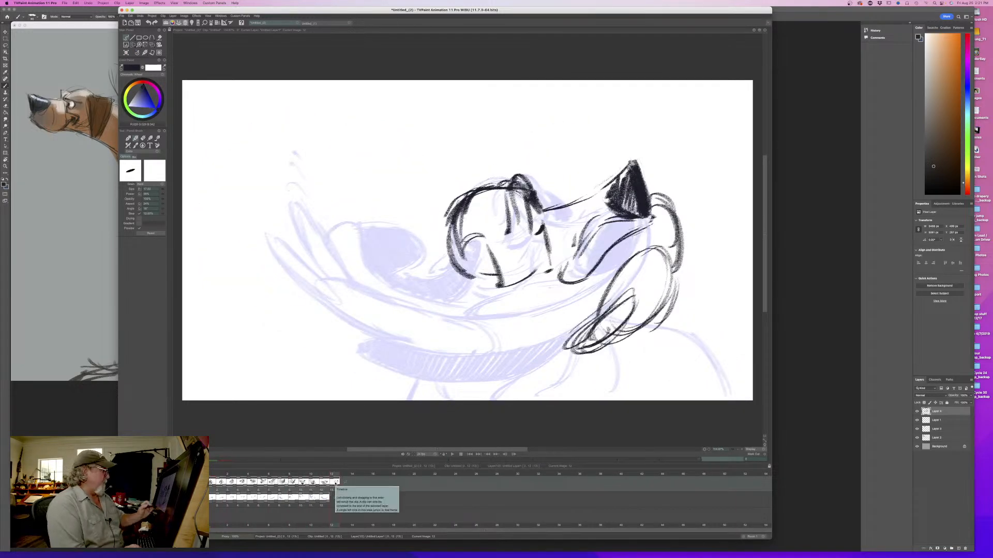
{"action": "mouse_move", "coordinate": [530, 208]}
{"action": "left_mouse_down"}
{"action": "mouse_move", "coordinate": [539, 235]}
{"action": "mouse_move", "coordinate": [565, 223]}
{"action": "mouse_move", "coordinate": [530, 248]}
{"action": "mouse_move", "coordinate": [543, 238]}
{"action": "mouse_move", "coordinate": [538, 222]}
{"action": "left_mouse_up"}
{"action": "key", "text": "e"}
{"action": "key", "text": "b"}
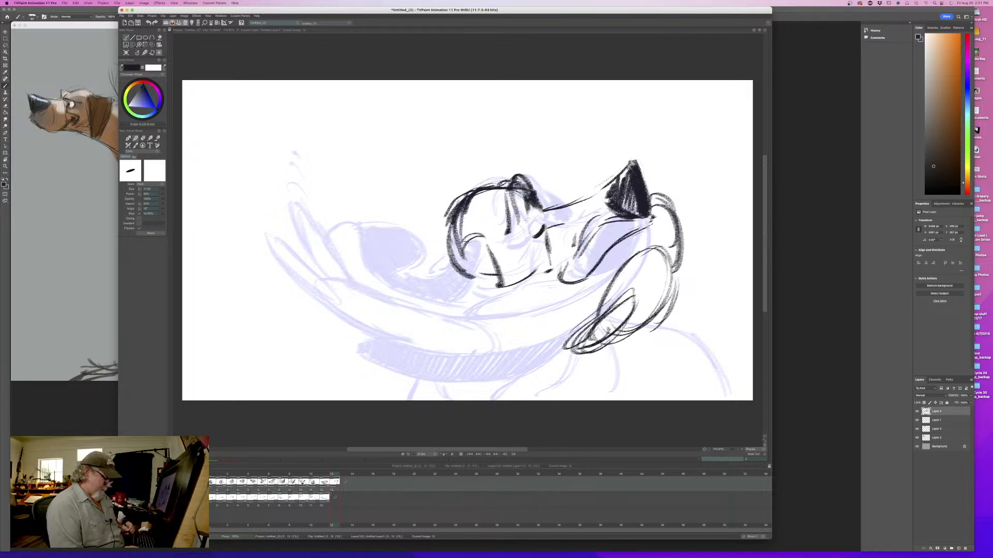
{"action": "key", "text": "Left"}
{"action": "key", "text": "Right"}
{"action": "key", "text": "Left"}
{"action": "key", "text": "Right"}
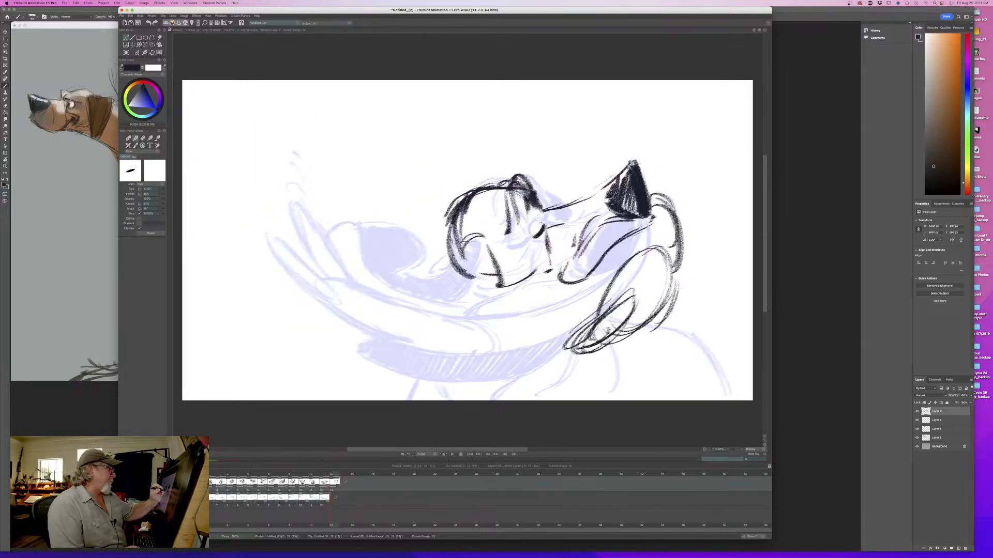
- Redraw the vertical line between brow and eye, add a short stroke over the brow bump and check against the previous frame
{"action": "left_click_drag", "start_coordinate": [533, 224], "coordinate": [527, 247]}
{"action": "mouse_move", "coordinate": [536, 202]}
{"action": "left_mouse_down"}
{"action": "mouse_move", "coordinate": [541, 209]}
{"action": "mouse_move", "coordinate": [518, 196]}
{"action": "mouse_move", "coordinate": [530, 231]}
{"action": "left_mouse_up"}
{"action": "key", "text": "e"}
{"action": "key", "text": "Left"}
{"action": "key", "text": "Right"}
{"action": "key", "text": "b"}
{"action": "left_click_drag", "start_coordinate": [517, 184], "coordinate": [558, 210]}
{"action": "key", "text": "Left"}
{"action": "key", "text": "Right"}
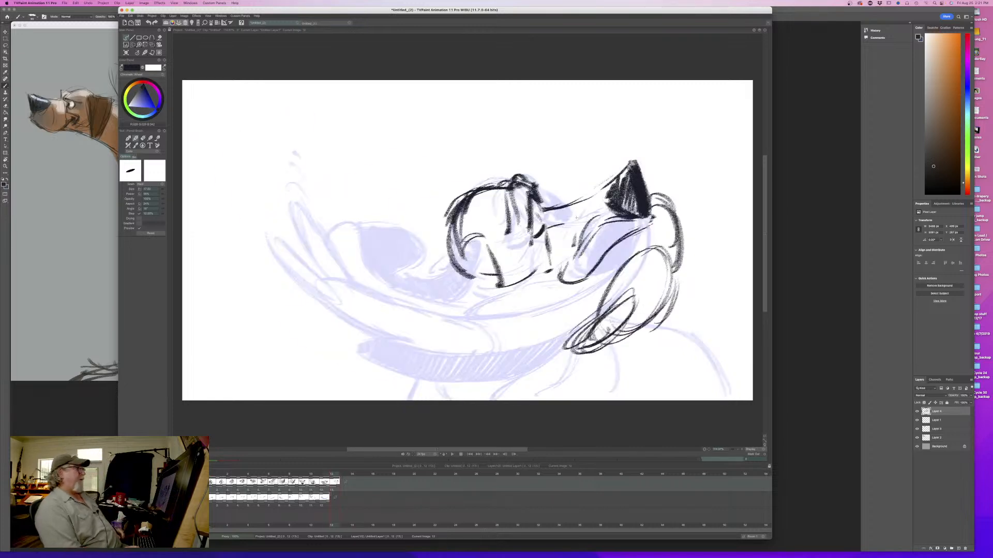
{"action": "key", "text": "Left"}
{"action": "key", "text": "Right"}
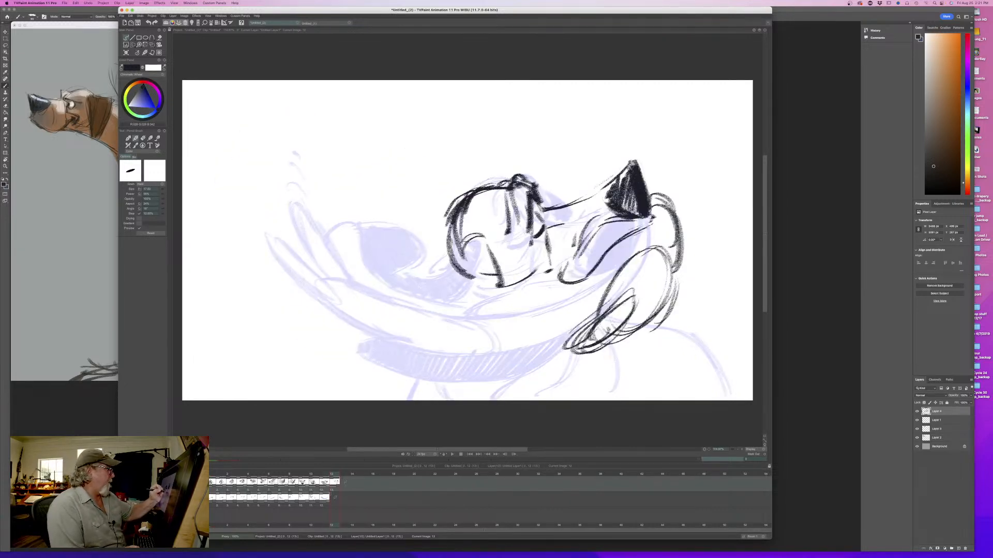
- Add small arcs at the ear base and thicken the back-of-head contour while flipping to the previous frame
{"action": "key", "text": "Left"}
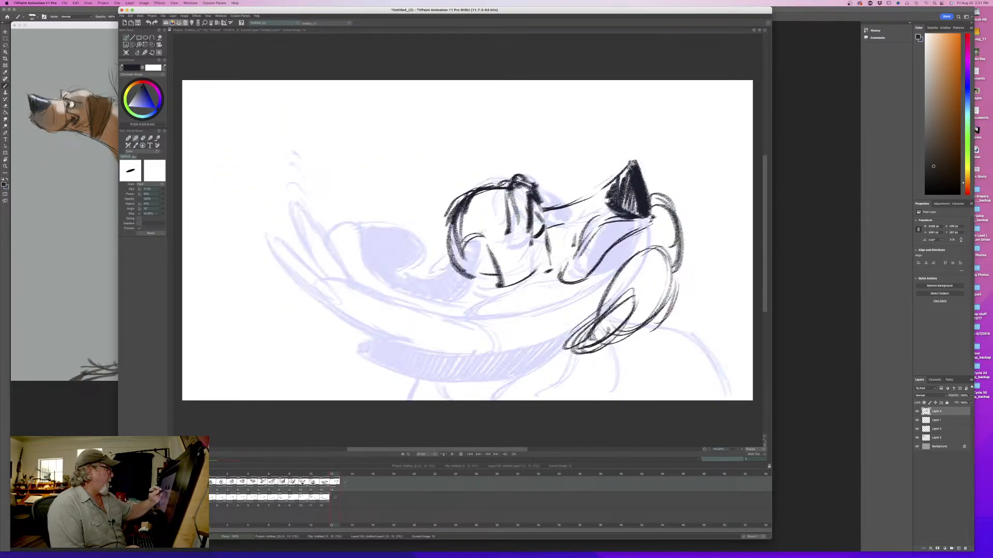
{"action": "key", "text": "Left"}
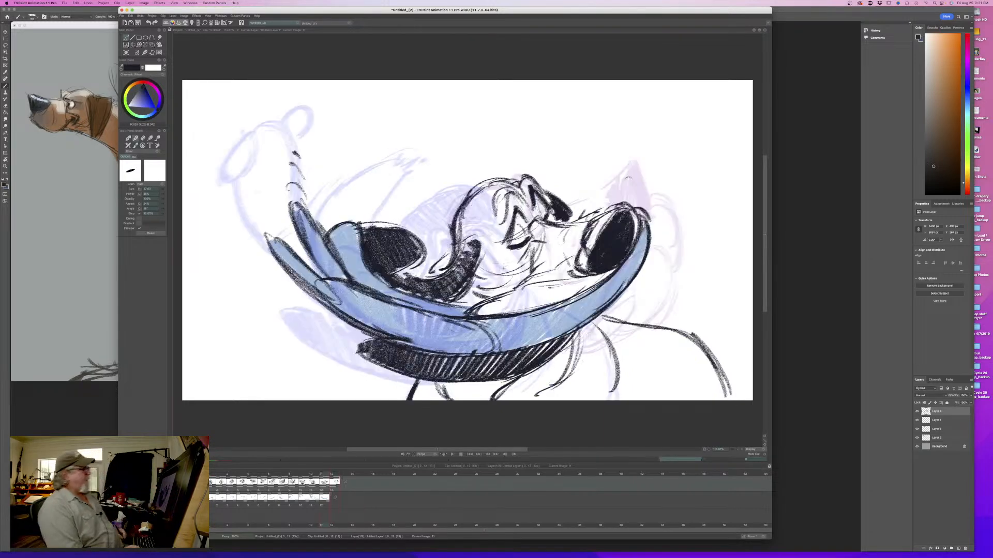
{"action": "key", "text": "Right"}
{"action": "key", "text": "Left"}
{"action": "key", "text": "Right"}
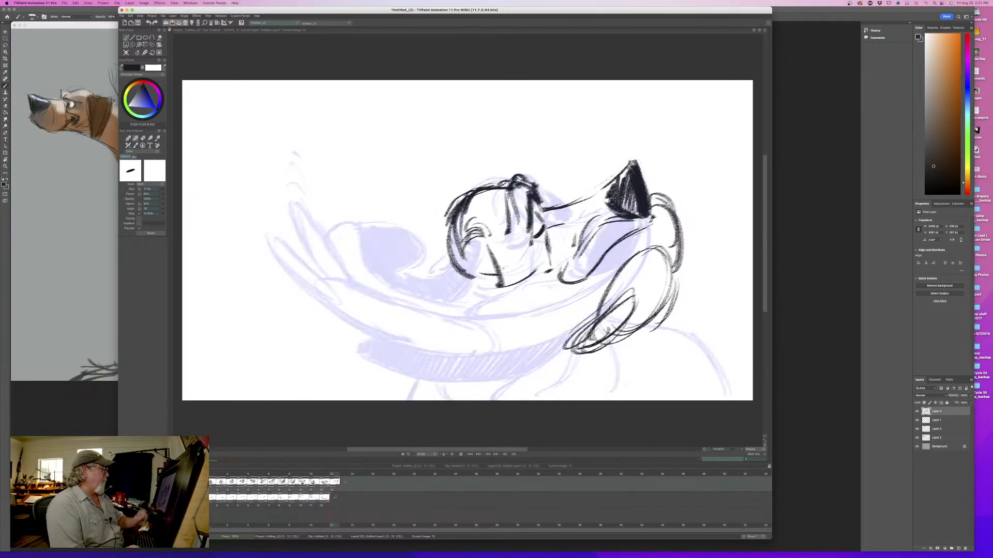
{"action": "key", "text": "Left"}
{"action": "key", "text": "Right"}
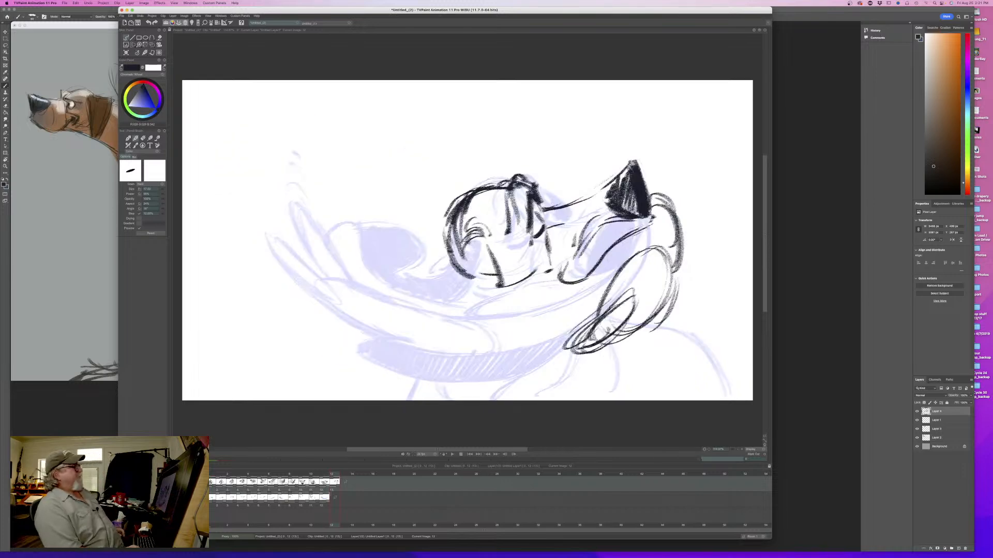
- Draw a narrow pointed shape extending back from the lower end of the loop and compare it with the previous frame
{"action": "key", "text": "Left"}
{"action": "left_click_drag", "start_coordinate": [592, 313], "coordinate": [517, 350]}
{"action": "left_click_drag", "start_coordinate": [568, 329], "coordinate": [515, 357]}
{"action": "left_click_drag", "start_coordinate": [507, 356], "coordinate": [567, 344]}
{"action": "key", "text": "Left"}
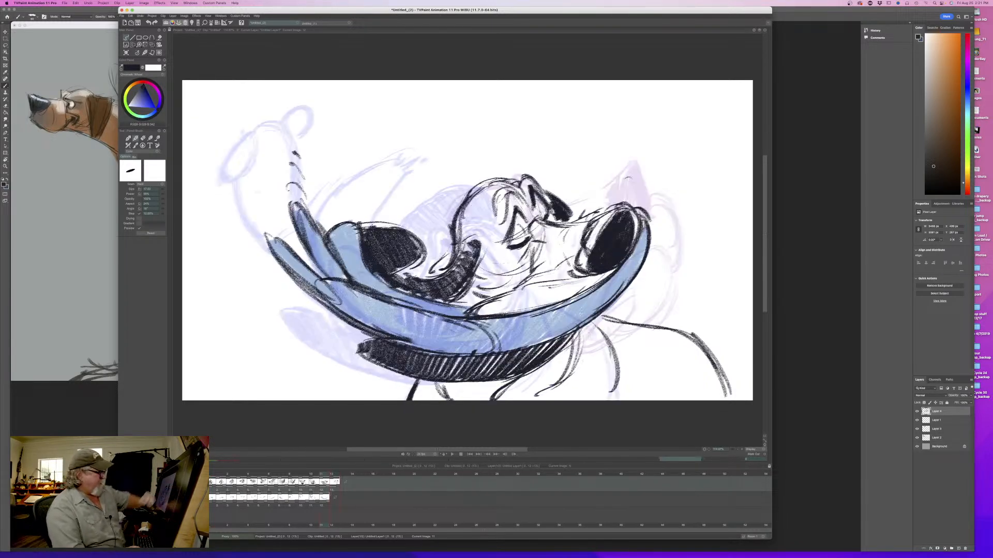
{"action": "key", "text": "Right"}
{"action": "key", "text": "Left"}
{"action": "key", "text": "Right"}
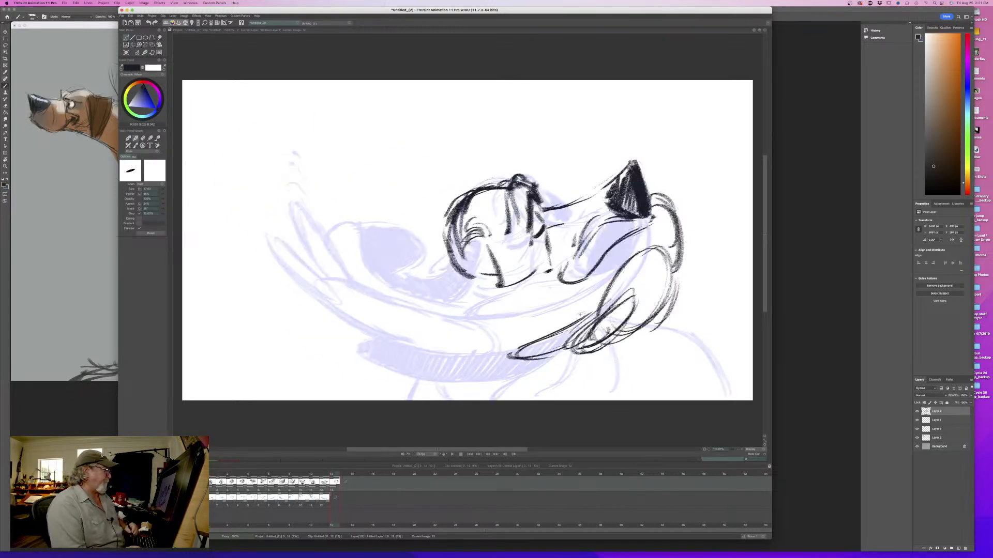
{"action": "key", "text": "Left"}
{"action": "key", "text": "Right"}
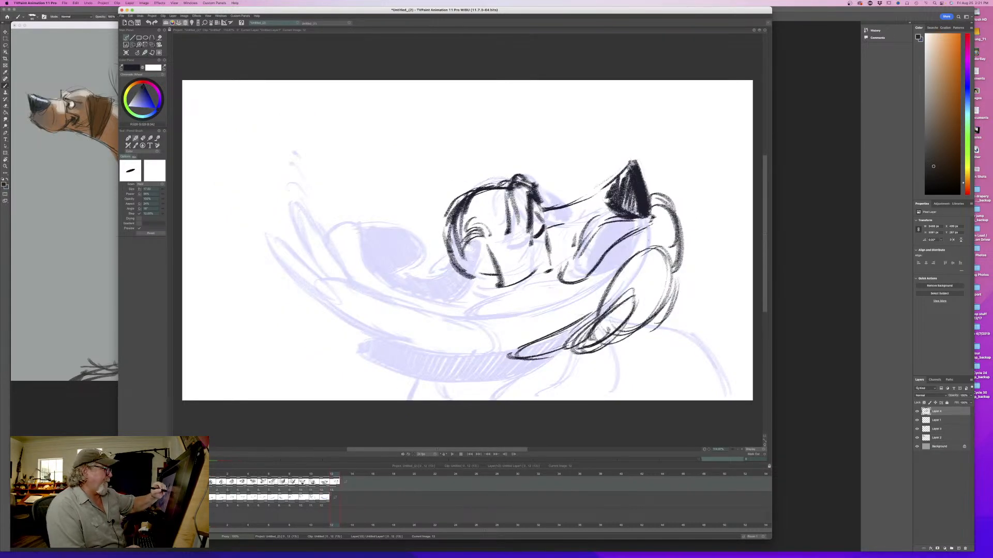
- Thicken the outer edge of the hooked curve in front of the nose and extend the mouth line's front end downward
{"action": "mouse_move", "coordinate": [650, 203]}
{"action": "left_mouse_down"}
{"action": "mouse_move", "coordinate": [687, 228]}
{"action": "mouse_move", "coordinate": [683, 260]}
{"action": "left_mouse_up"}
{"action": "left_click_drag", "start_coordinate": [654, 220], "coordinate": [638, 248]}
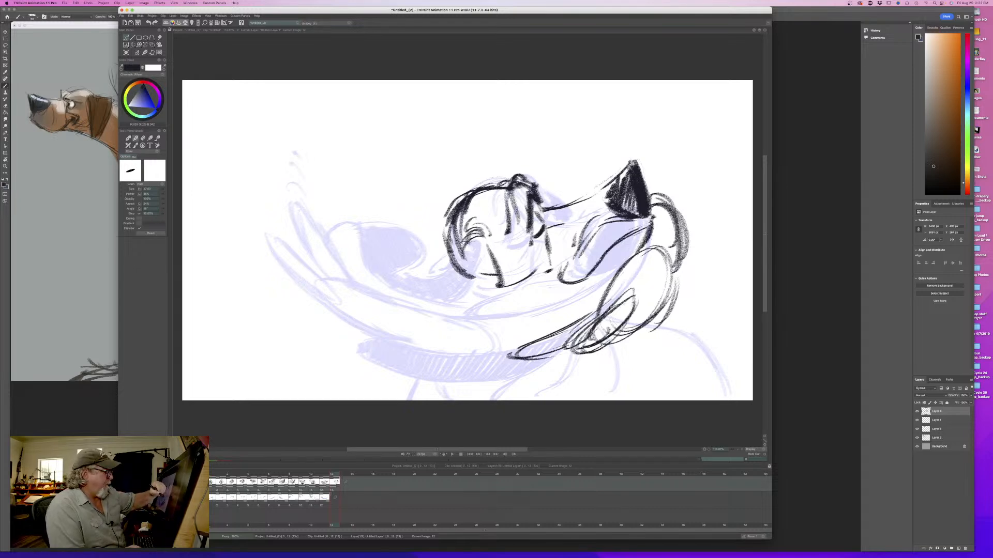
- Draw a long line sweeping back from the chin to below the head, checking it against the previous frame
{"action": "left_click_drag", "start_coordinate": [550, 282], "coordinate": [523, 298]}
{"action": "key", "text": "Left"}
{"action": "key", "text": "Right"}
{"action": "mouse_move", "coordinate": [555, 284]}
{"action": "left_mouse_down"}
{"action": "mouse_move", "coordinate": [459, 316]}
{"action": "mouse_move", "coordinate": [447, 331]}
{"action": "mouse_move", "coordinate": [466, 348]}
{"action": "left_mouse_up"}
{"action": "key", "text": "Left"}
{"action": "key", "text": "Right"}
- Draw the lower long pointed shape under the jaw, extend its edge into the loop and flip to the previous frame
{"action": "left_click_drag", "start_coordinate": [594, 305], "coordinate": [463, 336]}
{"action": "mouse_move", "coordinate": [526, 333]}
{"action": "left_mouse_down"}
{"action": "mouse_move", "coordinate": [462, 330]}
{"action": "mouse_move", "coordinate": [454, 316]}
{"action": "mouse_move", "coordinate": [441, 328]}
{"action": "mouse_move", "coordinate": [502, 338]}
{"action": "left_mouse_up"}
{"action": "key", "text": "Left"}
{"action": "key", "text": "Right"}
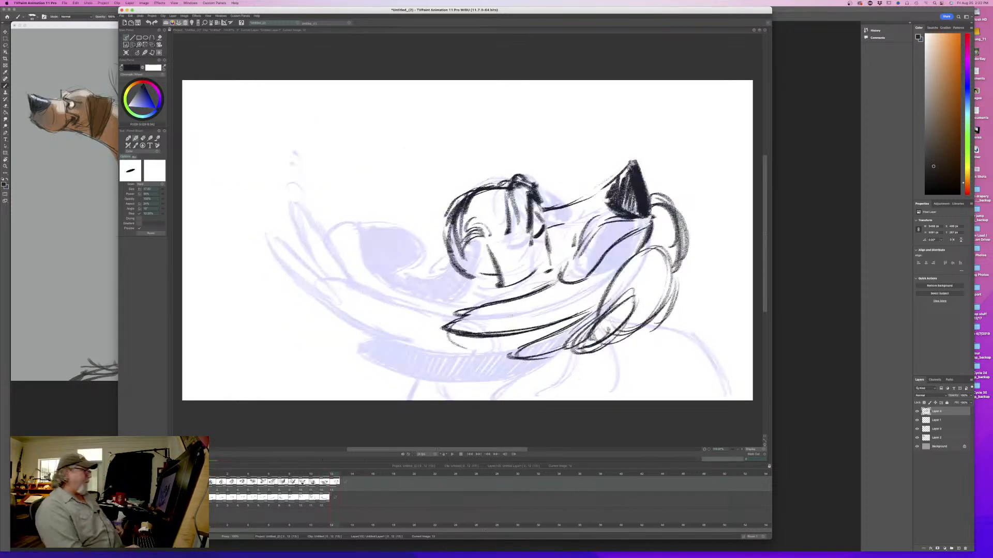
{"action": "key", "text": "Left"}
{"action": "key", "text": "Right"}
{"action": "left_click_drag", "start_coordinate": [570, 319], "coordinate": [603, 300]}
{"action": "left_click_drag", "start_coordinate": [543, 327], "coordinate": [555, 324]}
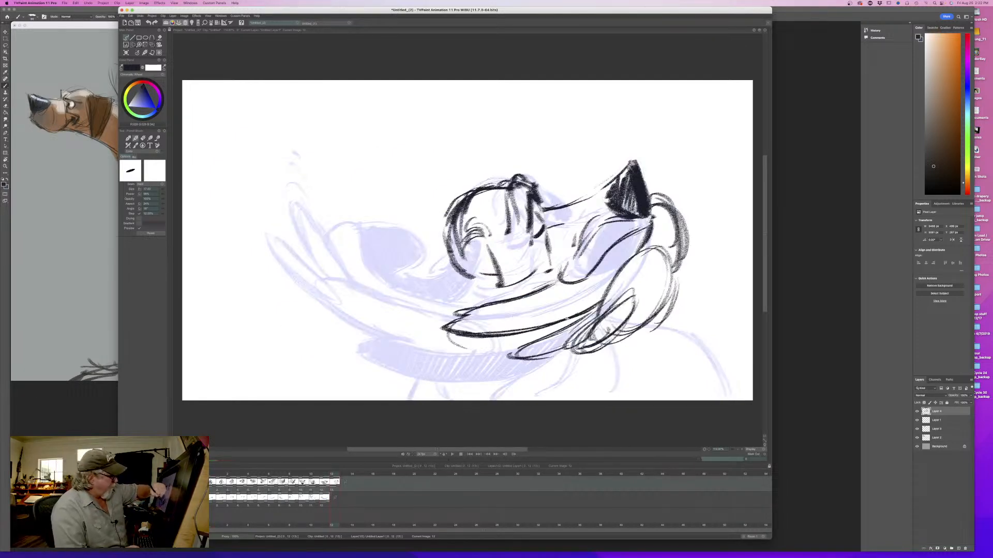
{"action": "key", "text": "Left"}
{"action": "key", "text": "Right"}
{"action": "key", "text": "Left"}
{"action": "key", "text": "Right"}
- Darken the top and outer edge of the large loop below the nose and compare the pose with the previous frame
{"action": "mouse_move", "coordinate": [644, 253]}
{"action": "left_mouse_down"}
{"action": "mouse_move", "coordinate": [652, 248]}
{"action": "mouse_move", "coordinate": [671, 288]}
{"action": "left_mouse_up"}
{"action": "mouse_move", "coordinate": [658, 248]}
{"action": "left_mouse_down"}
{"action": "mouse_move", "coordinate": [670, 289]}
{"action": "mouse_move", "coordinate": [653, 314]}
{"action": "left_mouse_up"}
{"action": "key", "text": "Left"}
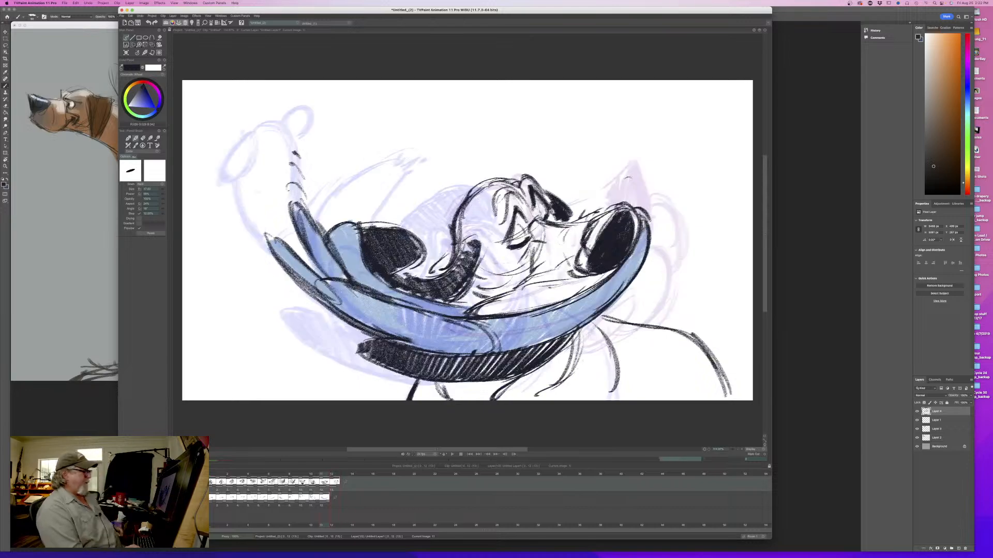
{"action": "key", "text": "Right"}
{"action": "key", "text": "Left"}
{"action": "key", "text": "Right"}
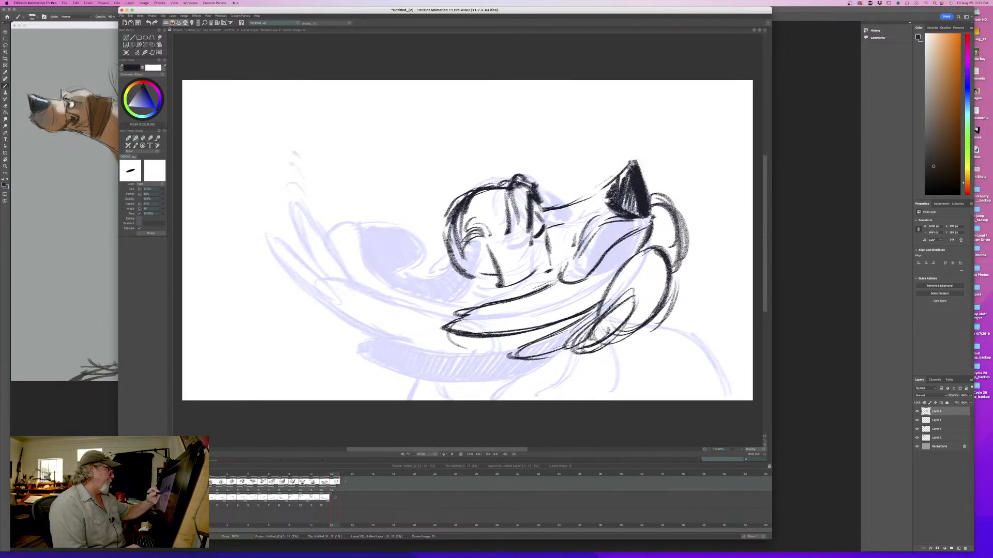
{"action": "key", "text": "Left"}
{"action": "mouse_move", "coordinate": [324, 475]}
{"action": "left_mouse_down"}
{"action": "mouse_move", "coordinate": [208, 484]}
{"action": "mouse_move", "coordinate": [334, 493]}
{"action": "mouse_move", "coordinate": [233, 483]}
{"action": "mouse_move", "coordinate": [325, 486]}
{"action": "mouse_move", "coordinate": [249, 479]}
{"action": "mouse_move", "coordinate": [228, 479]}
{"action": "mouse_move", "coordinate": [319, 483]}
{"action": "mouse_move", "coordinate": [212, 487]}
{"action": "mouse_move", "coordinate": [323, 496]}
{"action": "left_mouse_up"}
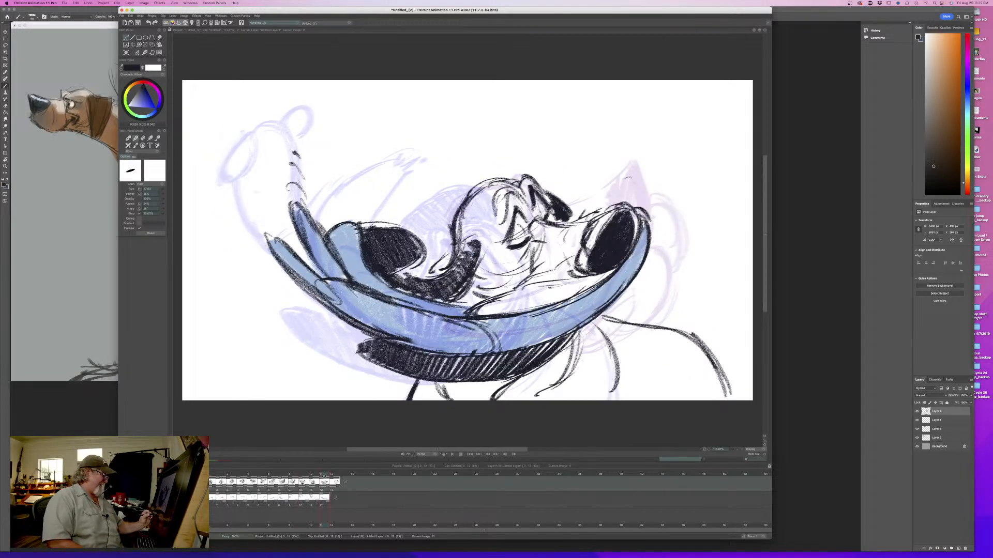
{"action": "mouse_move", "coordinate": [325, 476]}
{"action": "left_mouse_down"}
{"action": "mouse_move", "coordinate": [262, 478]}
{"action": "mouse_move", "coordinate": [335, 482]}
{"action": "left_mouse_up"}
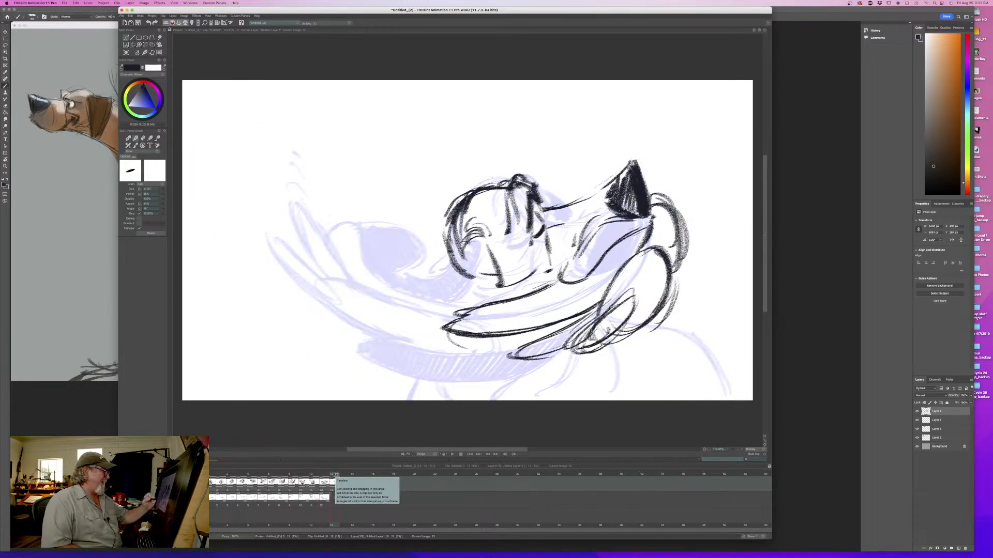
- Sketch the ear's wavy upper edge from the back of the head to a drooping tip, then strengthen both sides of its base
{"action": "left_click_drag", "start_coordinate": [489, 248], "coordinate": [462, 305]}
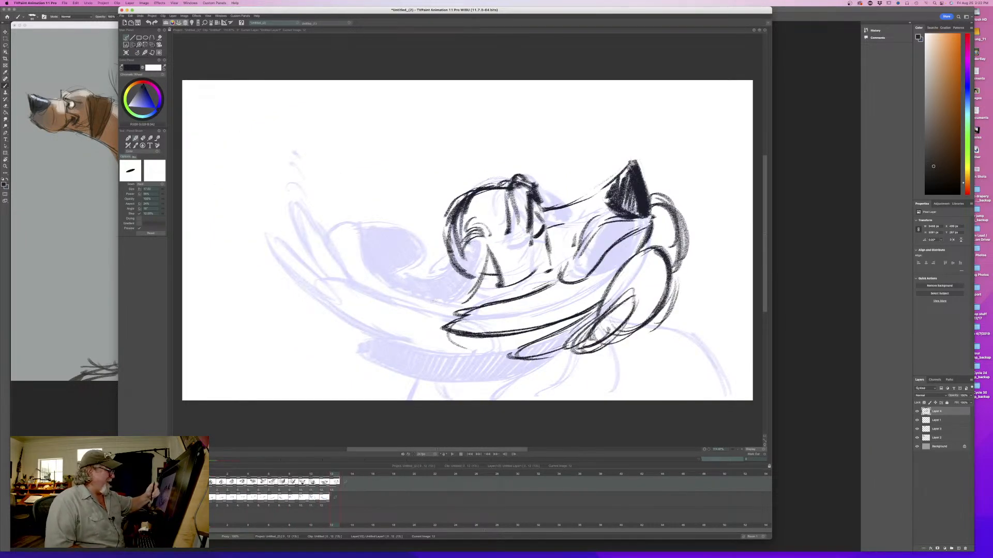
{"action": "mouse_move", "coordinate": [490, 249]}
{"action": "left_mouse_down"}
{"action": "mouse_move", "coordinate": [476, 301]}
{"action": "mouse_move", "coordinate": [348, 310]}
{"action": "mouse_move", "coordinate": [336, 292]}
{"action": "mouse_move", "coordinate": [298, 342]}
{"action": "left_mouse_up"}
{"action": "key", "text": "n"}
{"action": "mouse_move", "coordinate": [464, 249]}
{"action": "left_mouse_down"}
{"action": "mouse_move", "coordinate": [378, 320]}
{"action": "mouse_move", "coordinate": [345, 322]}
{"action": "mouse_move", "coordinate": [315, 302]}
{"action": "mouse_move", "coordinate": [303, 354]}
{"action": "left_mouse_up"}
{"action": "left_click_drag", "start_coordinate": [305, 312], "coordinate": [312, 360]}
{"action": "mouse_move", "coordinate": [353, 316]}
{"action": "left_mouse_down"}
{"action": "mouse_move", "coordinate": [348, 292]}
{"action": "mouse_move", "coordinate": [301, 313]}
{"action": "mouse_move", "coordinate": [323, 364]}
{"action": "left_mouse_up"}
{"action": "left_click_drag", "start_coordinate": [455, 269], "coordinate": [435, 292]}
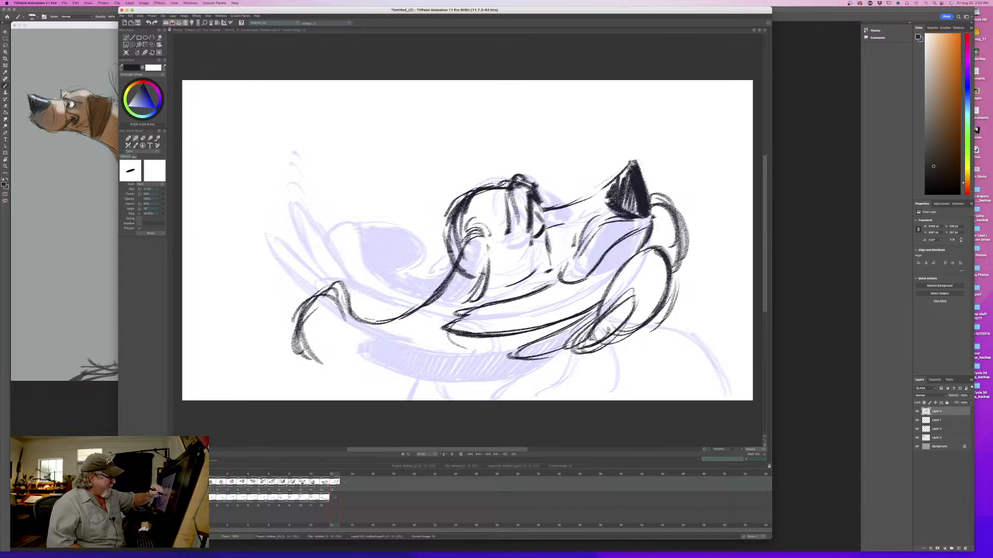
{"action": "left_click_drag", "start_coordinate": [490, 249], "coordinate": [468, 295]}
{"action": "left_click_drag", "start_coordinate": [459, 243], "coordinate": [428, 297]}
{"action": "left_click_drag", "start_coordinate": [483, 274], "coordinate": [460, 311]}
- Try closing the ear with a rounded drooping tip and a lower edge, trimming the peak at the bend
{"action": "left_click_drag", "start_coordinate": [445, 333], "coordinate": [375, 375]}
{"action": "mouse_move", "coordinate": [422, 353]}
{"action": "left_mouse_down"}
{"action": "mouse_move", "coordinate": [367, 376]}
{"action": "mouse_move", "coordinate": [354, 329]}
{"action": "mouse_move", "coordinate": [326, 297]}
{"action": "mouse_move", "coordinate": [292, 309]}
{"action": "left_mouse_up"}
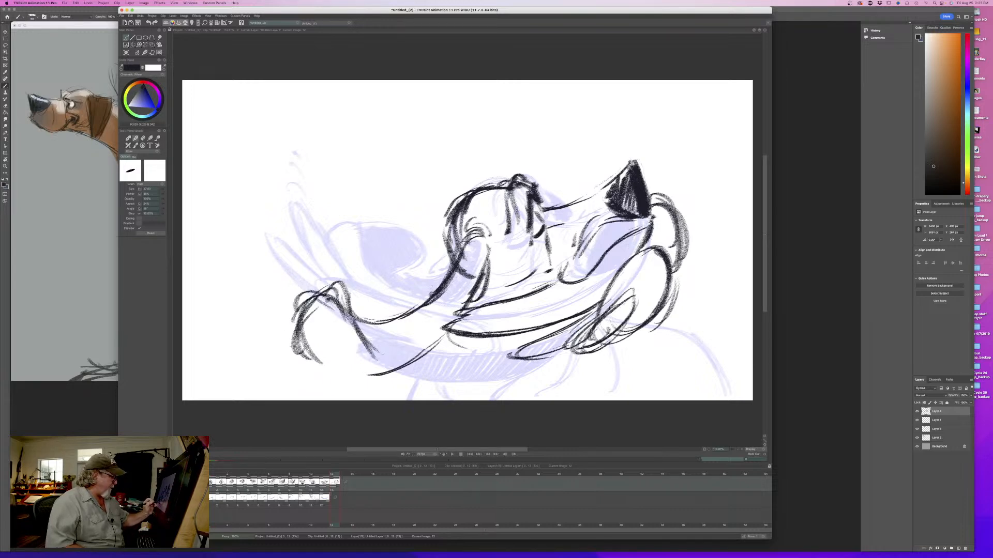
{"action": "mouse_move", "coordinate": [292, 345]}
{"action": "left_mouse_down"}
{"action": "mouse_move", "coordinate": [379, 365]}
{"action": "mouse_move", "coordinate": [425, 362]}
{"action": "left_mouse_up"}
{"action": "mouse_move", "coordinate": [354, 354]}
{"action": "left_mouse_down"}
{"action": "mouse_move", "coordinate": [406, 362]}
{"action": "mouse_move", "coordinate": [353, 324]}
{"action": "left_mouse_up"}
{"action": "mouse_move", "coordinate": [361, 338]}
{"action": "left_mouse_down"}
{"action": "mouse_move", "coordinate": [307, 301]}
{"action": "mouse_move", "coordinate": [291, 346]}
{"action": "mouse_move", "coordinate": [342, 359]}
{"action": "mouse_move", "coordinate": [293, 334]}
{"action": "left_mouse_up"}
{"action": "key", "text": "e"}
{"action": "left_click_drag", "start_coordinate": [350, 303], "coordinate": [331, 284]}
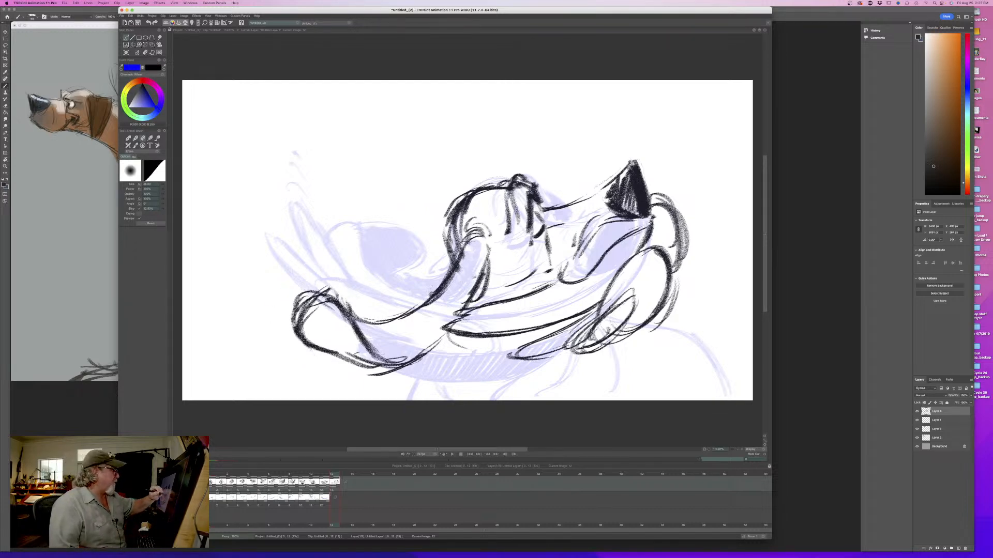
- Erase the ear's front line and drooping end, keeping the upper edge near the head, and check the previous frame
{"action": "left_click_drag", "start_coordinate": [486, 250], "coordinate": [480, 287]}
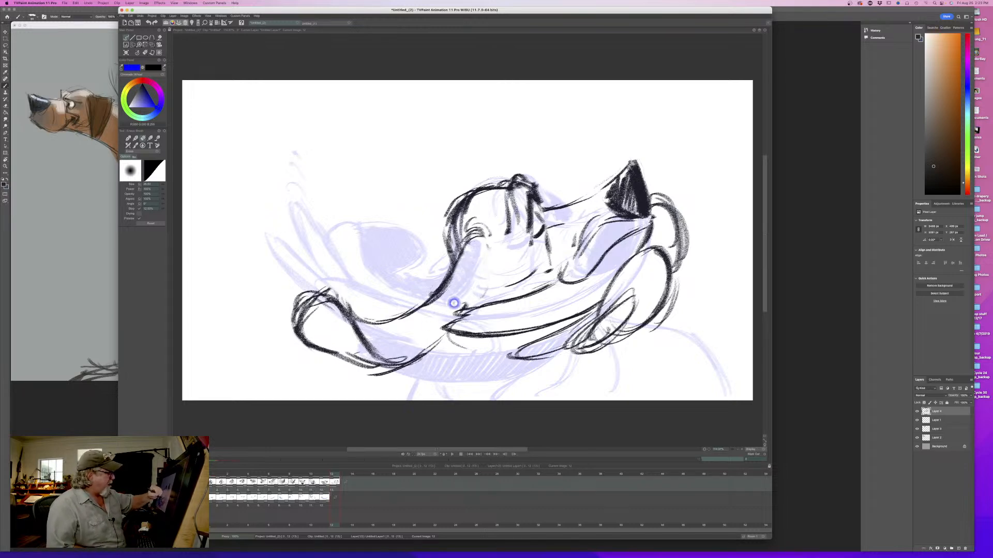
{"action": "key", "text": "Left"}
{"action": "key", "text": "Right"}
{"action": "key", "text": "Left"}
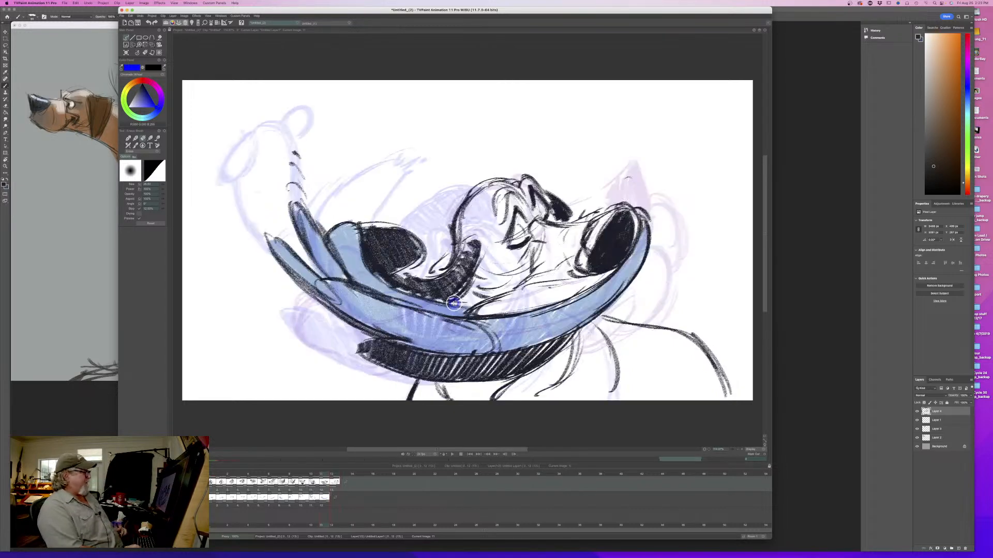
{"action": "key", "text": "Right"}
{"action": "key", "text": "b"}
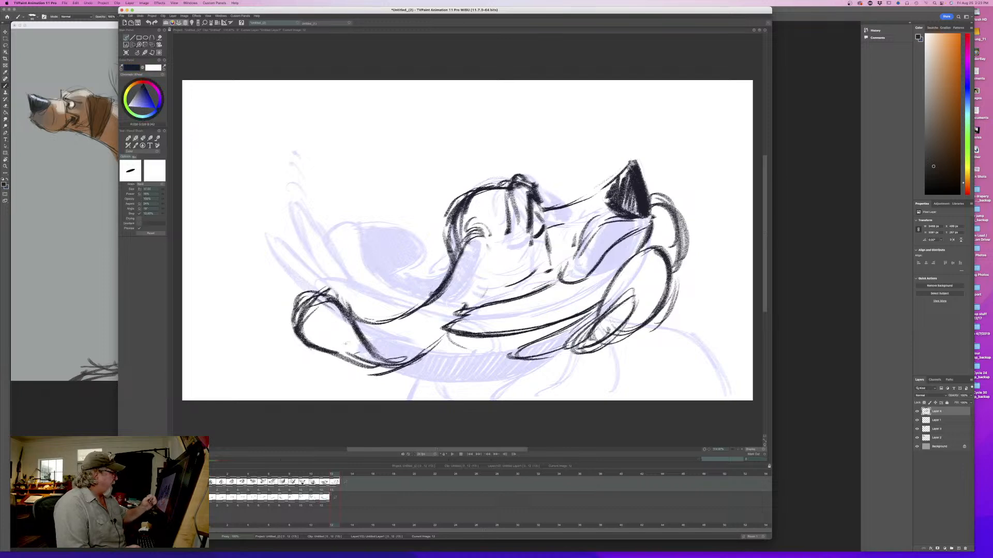
{"action": "key", "text": "e"}
{"action": "mouse_move", "coordinate": [334, 292]}
{"action": "left_mouse_down"}
{"action": "mouse_move", "coordinate": [374, 362]}
{"action": "mouse_move", "coordinate": [307, 305]}
{"action": "mouse_move", "coordinate": [303, 336]}
{"action": "mouse_move", "coordinate": [325, 287]}
{"action": "left_mouse_up"}
{"action": "mouse_move", "coordinate": [383, 365]}
{"action": "left_mouse_down"}
{"action": "mouse_move", "coordinate": [417, 352]}
{"action": "mouse_move", "coordinate": [368, 326]}
{"action": "left_mouse_up"}
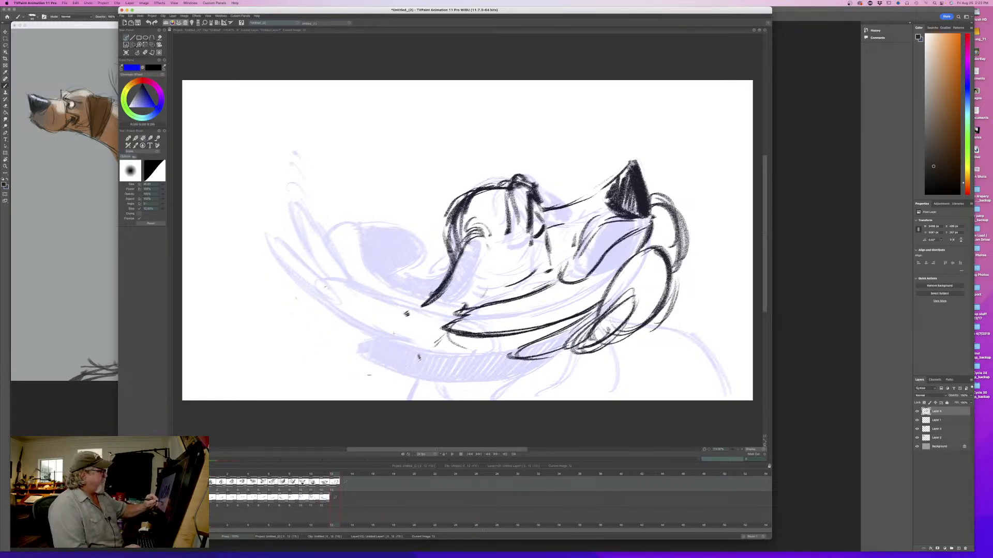
- Redraw the ear as a broad crescent sweeping back from the head to an upturned tip, comparing it with the previous frame
{"action": "key", "text": "e"}
{"action": "mouse_move", "coordinate": [445, 282]}
{"action": "left_mouse_down"}
{"action": "mouse_move", "coordinate": [388, 303]}
{"action": "mouse_move", "coordinate": [372, 292]}
{"action": "mouse_move", "coordinate": [328, 295]}
{"action": "mouse_move", "coordinate": [318, 256]}
{"action": "mouse_move", "coordinate": [350, 291]}
{"action": "mouse_move", "coordinate": [321, 244]}
{"action": "mouse_move", "coordinate": [310, 290]}
{"action": "mouse_move", "coordinate": [385, 341]}
{"action": "mouse_move", "coordinate": [404, 343]}
{"action": "left_mouse_up"}
{"action": "mouse_move", "coordinate": [486, 252]}
{"action": "left_mouse_down"}
{"action": "mouse_move", "coordinate": [481, 292]}
{"action": "mouse_move", "coordinate": [393, 355]}
{"action": "left_mouse_up"}
{"action": "left_click_drag", "start_coordinate": [457, 331], "coordinate": [385, 354]}
{"action": "mouse_move", "coordinate": [436, 293]}
{"action": "left_mouse_down"}
{"action": "mouse_move", "coordinate": [391, 308]}
{"action": "mouse_move", "coordinate": [354, 305]}
{"action": "left_mouse_up"}
{"action": "left_click_drag", "start_coordinate": [434, 337], "coordinate": [380, 353]}
{"action": "mouse_move", "coordinate": [489, 242]}
{"action": "left_mouse_down"}
{"action": "mouse_move", "coordinate": [469, 305]}
{"action": "mouse_move", "coordinate": [451, 286]}
{"action": "mouse_move", "coordinate": [415, 306]}
{"action": "left_mouse_up"}
{"action": "mouse_move", "coordinate": [325, 257]}
{"action": "left_mouse_down"}
{"action": "mouse_move", "coordinate": [359, 301]}
{"action": "mouse_move", "coordinate": [361, 339]}
{"action": "left_mouse_up"}
{"action": "left_click_drag", "start_coordinate": [313, 274], "coordinate": [389, 341]}
{"action": "left_click_drag", "start_coordinate": [324, 308], "coordinate": [389, 350]}
{"action": "key", "text": "Left"}
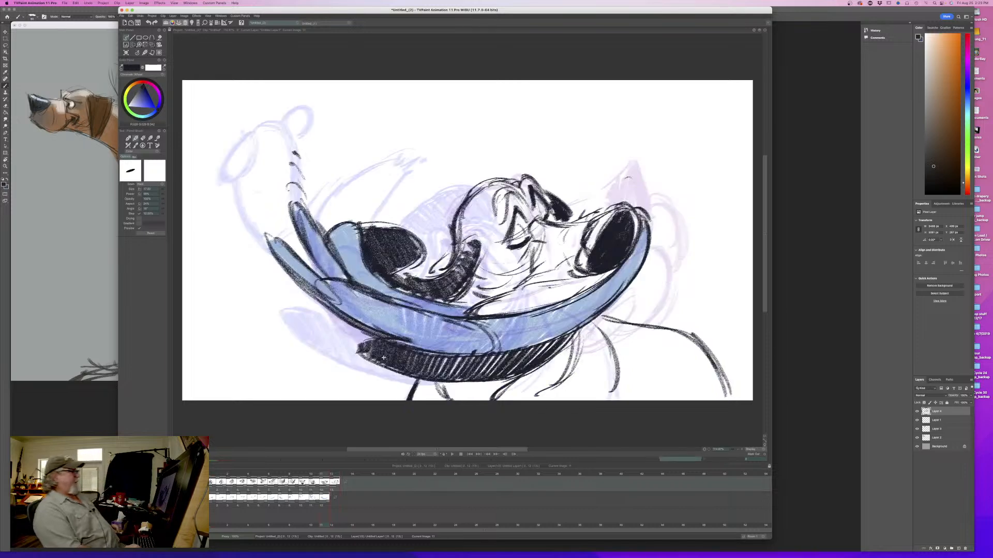
{"action": "key", "text": "Right"}
{"action": "key", "text": "Left"}
{"action": "key", "text": "Right"}
- Shade the whole ear with dark hatching from its base to the upturned tip and flip to the previous frame
{"action": "left_click_drag", "start_coordinate": [481, 238], "coordinate": [451, 315]}
{"action": "mouse_move", "coordinate": [456, 282]}
{"action": "left_mouse_down"}
{"action": "mouse_move", "coordinate": [435, 334]}
{"action": "mouse_move", "coordinate": [416, 348]}
{"action": "left_mouse_up"}
{"action": "mouse_move", "coordinate": [430, 305]}
{"action": "left_mouse_down"}
{"action": "mouse_move", "coordinate": [398, 349]}
{"action": "mouse_move", "coordinate": [378, 349]}
{"action": "left_mouse_up"}
{"action": "left_click_drag", "start_coordinate": [388, 297], "coordinate": [342, 336]}
{"action": "left_click_drag", "start_coordinate": [356, 282], "coordinate": [321, 315]}
{"action": "left_click_drag", "start_coordinate": [334, 261], "coordinate": [319, 313]}
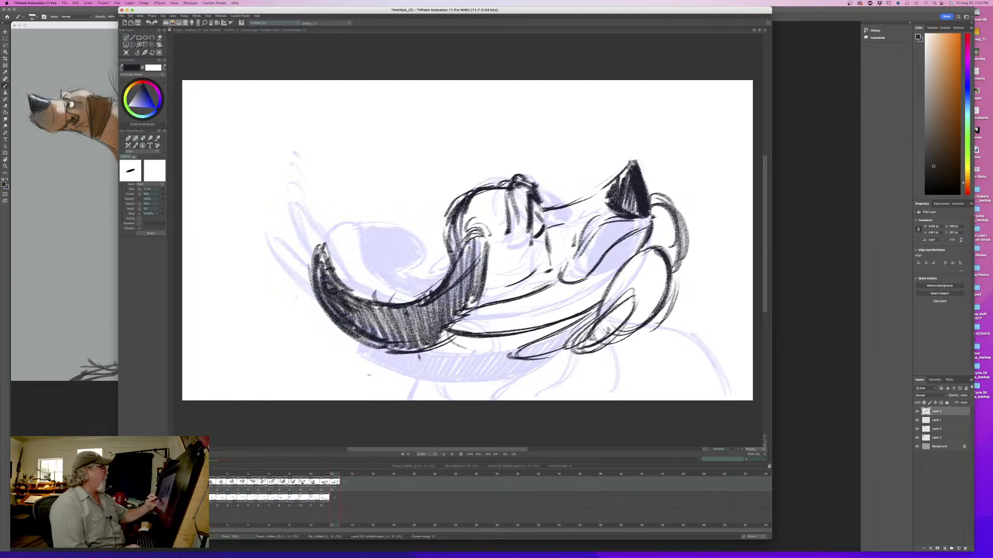
{"action": "key", "text": "Left"}
{"action": "key", "text": "Right"}
{"action": "key", "text": "Left"}
{"action": "key", "text": "Right"}
{"action": "key", "text": "Left"}
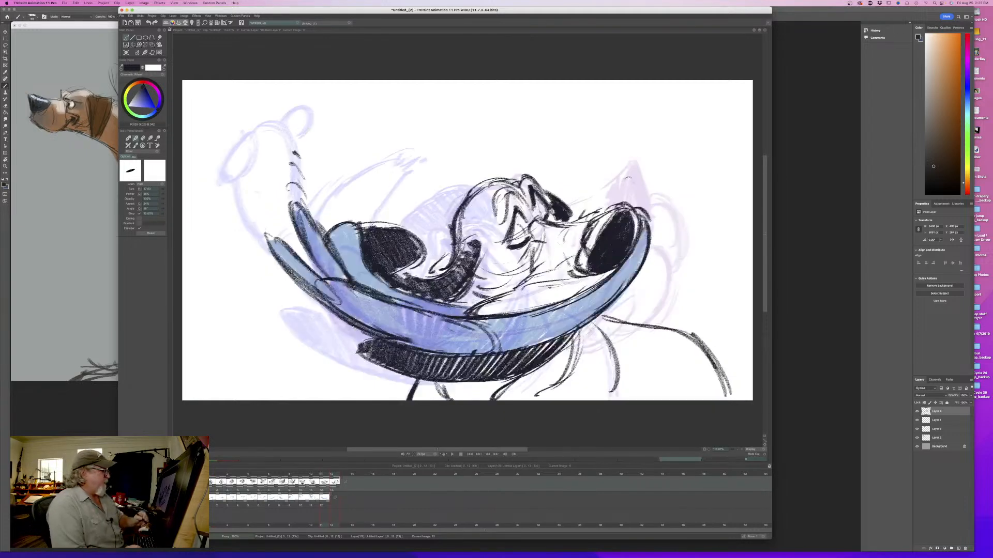
{"action": "key", "text": "Right"}
- Refine the bridge of the snout up to the nose and touch up the nose's edge, checking against the previous frame
{"action": "left_click_drag", "start_coordinate": [646, 222], "coordinate": [588, 278]}
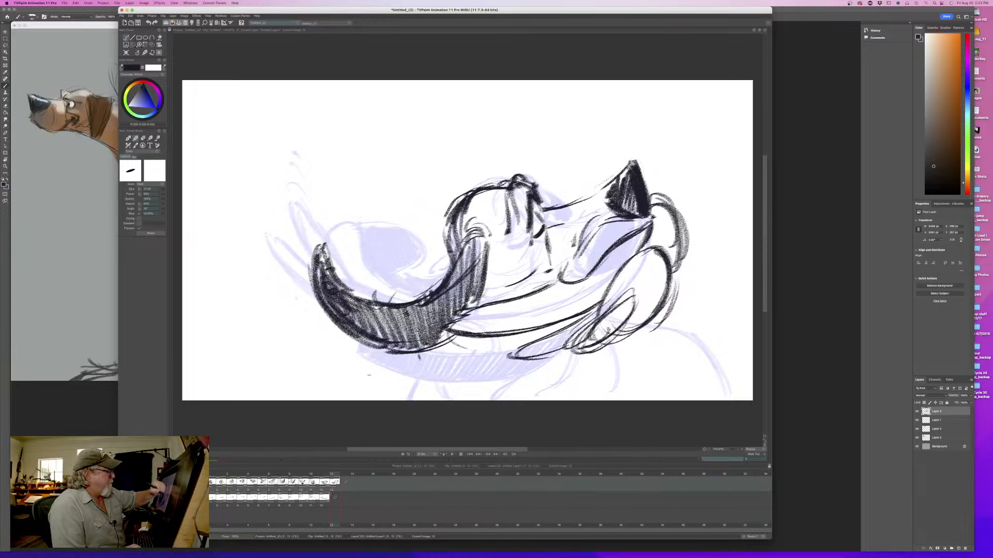
{"action": "key", "text": "Left"}
{"action": "key", "text": "Right"}
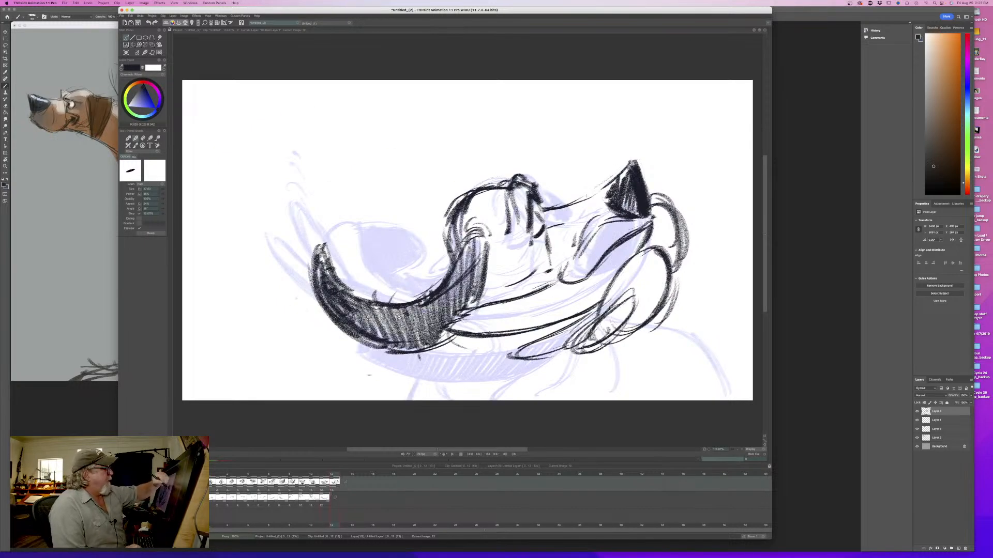
{"action": "left_click_drag", "start_coordinate": [587, 196], "coordinate": [612, 180]}
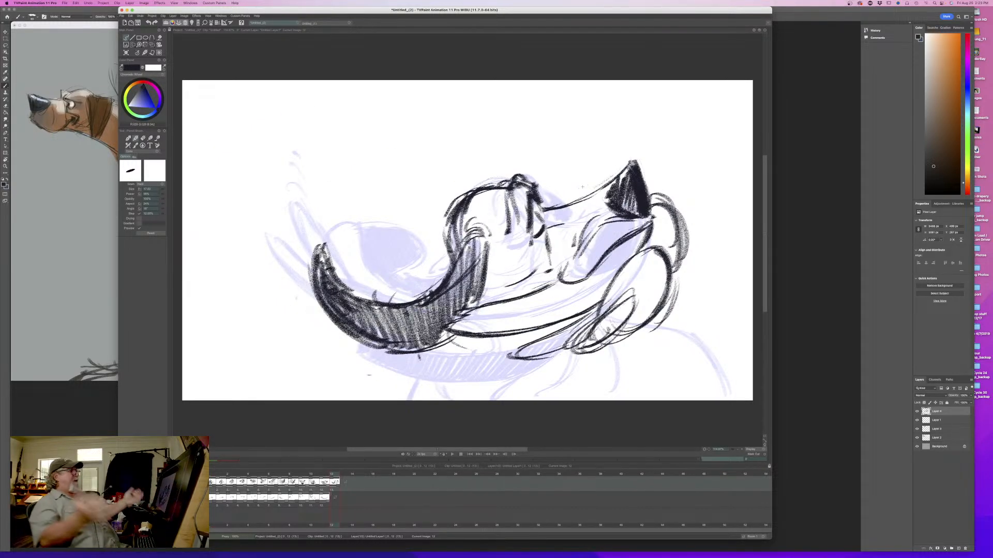
{"action": "left_click_drag", "start_coordinate": [562, 284], "coordinate": [515, 299]}
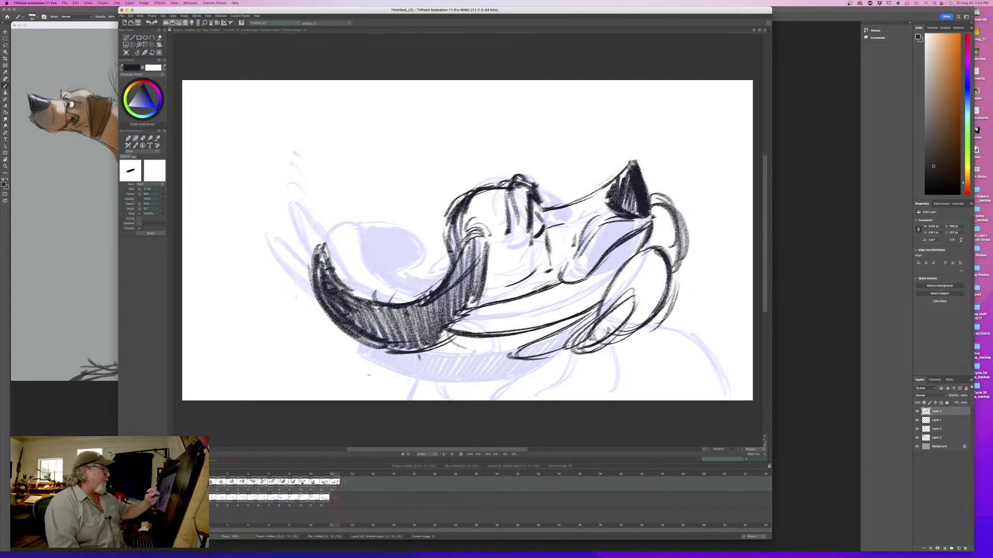
{"action": "left_click_drag", "start_coordinate": [550, 232], "coordinate": [543, 261]}
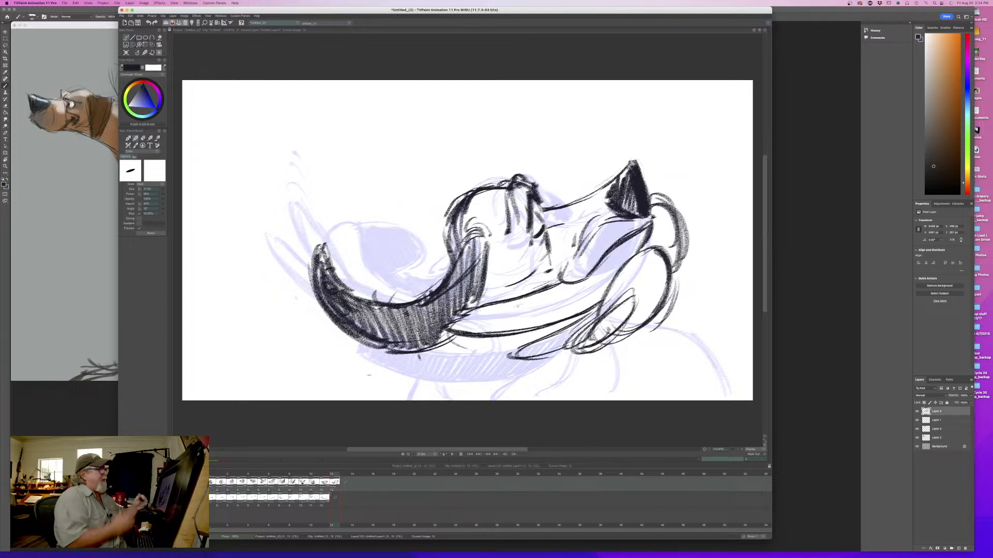
{"action": "mouse_move", "coordinate": [536, 210]}
{"action": "left_mouse_down"}
{"action": "mouse_move", "coordinate": [545, 224]}
{"action": "mouse_move", "coordinate": [612, 180]}
{"action": "mouse_move", "coordinate": [603, 188]}
{"action": "mouse_move", "coordinate": [614, 205]}
{"action": "left_mouse_up"}
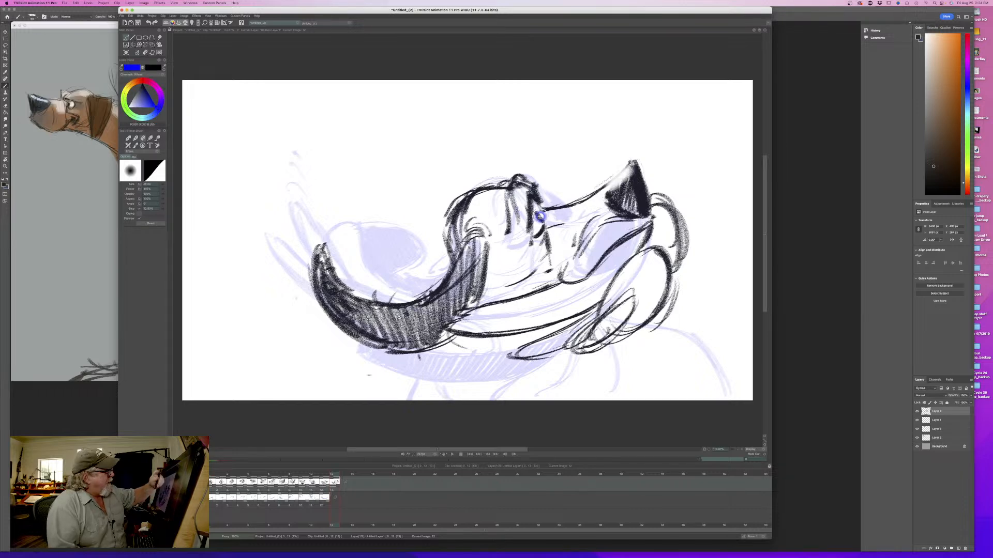
{"action": "mouse_move", "coordinate": [627, 170]}
{"action": "left_mouse_down"}
{"action": "mouse_move", "coordinate": [610, 191]}
{"action": "mouse_move", "coordinate": [619, 209]}
{"action": "left_mouse_up"}
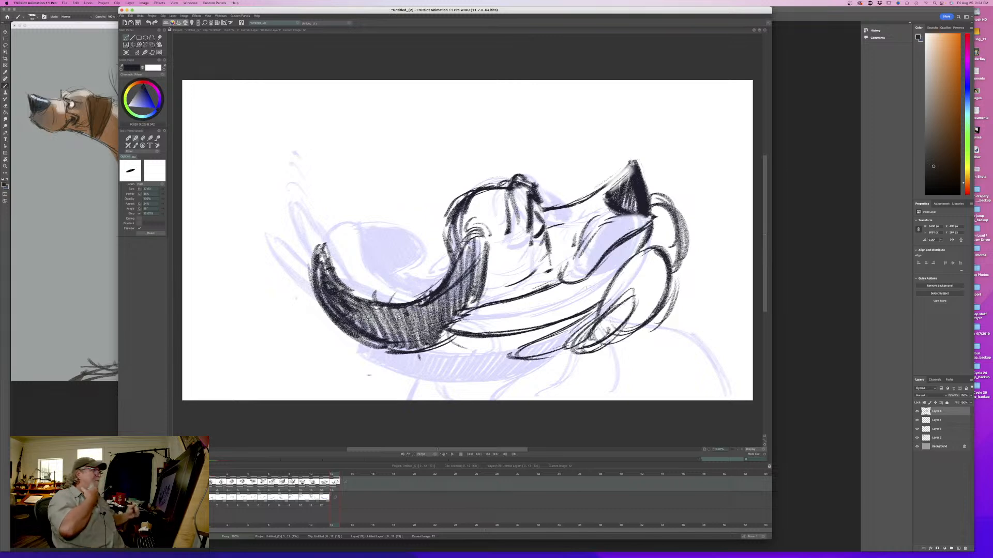
- Add short strokes behind the head and darken the mouth corner and nose, comparing the pose with the previous frame
{"action": "mouse_move", "coordinate": [456, 234]}
{"action": "left_mouse_down"}
{"action": "mouse_move", "coordinate": [429, 279]}
{"action": "mouse_move", "coordinate": [492, 298]}
{"action": "left_mouse_up"}
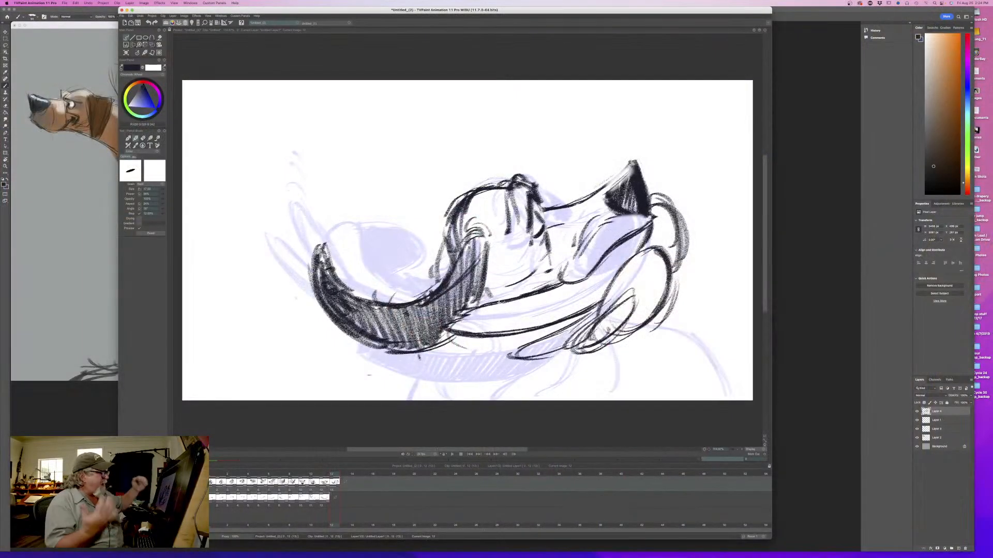
{"action": "mouse_move", "coordinate": [538, 278]}
{"action": "left_mouse_down"}
{"action": "mouse_move", "coordinate": [560, 274]}
{"action": "mouse_move", "coordinate": [547, 285]}
{"action": "mouse_move", "coordinate": [539, 275]}
{"action": "left_mouse_up"}
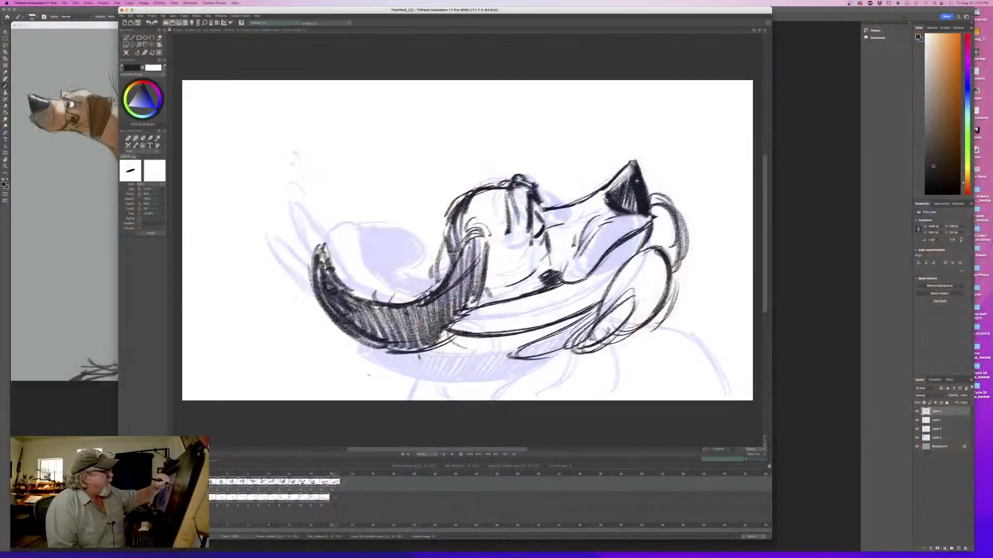
{"action": "left_click_drag", "start_coordinate": [637, 180], "coordinate": [637, 192]}
{"action": "key", "text": "Left"}
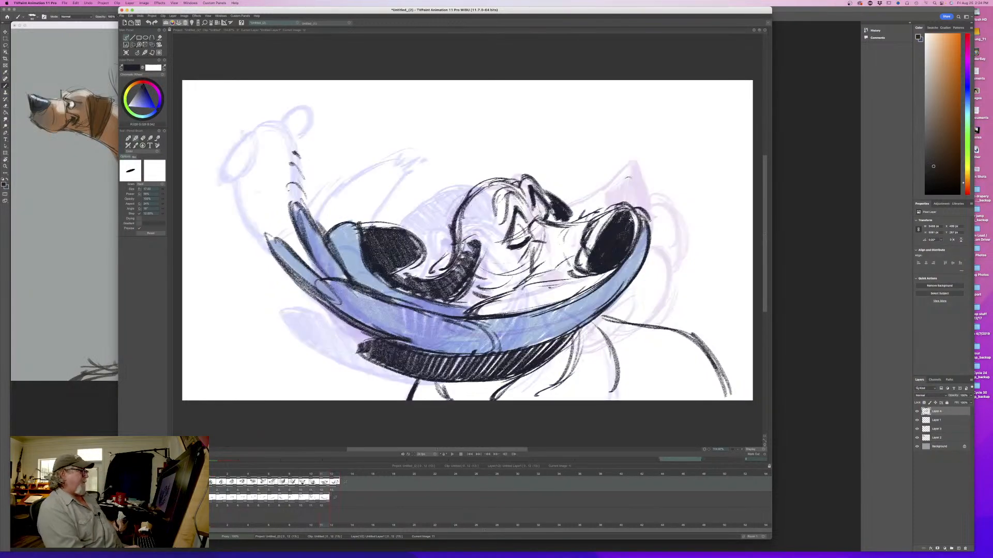
{"action": "key", "text": "Right"}
{"action": "key", "text": "Left"}
{"action": "key", "text": "Right"}
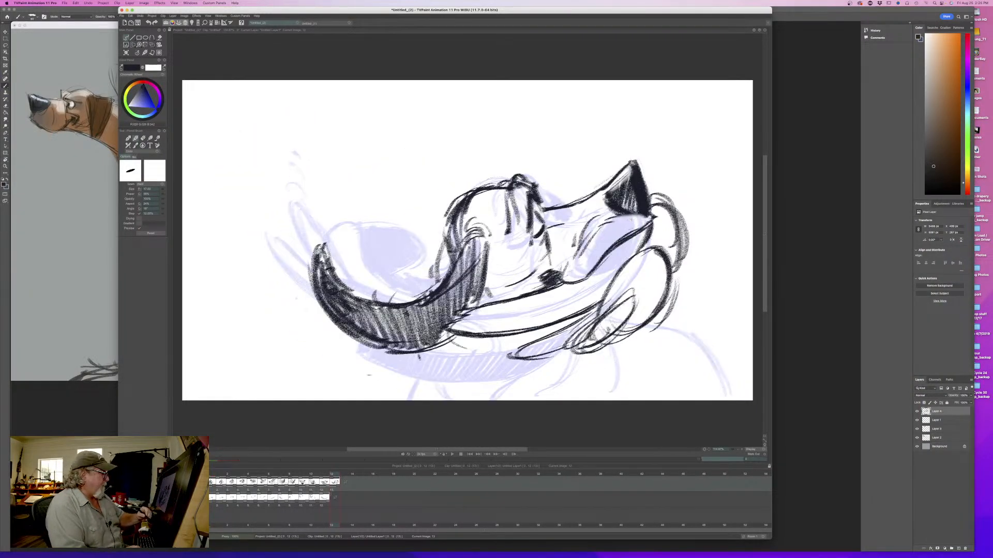
{"action": "key", "text": "Left"}
{"action": "key", "text": "Right"}
- Try a lower curve and dark hatching beneath the hanging lip, flipping against the previous frame
{"action": "left_click_drag", "start_coordinate": [595, 350], "coordinate": [524, 364]}
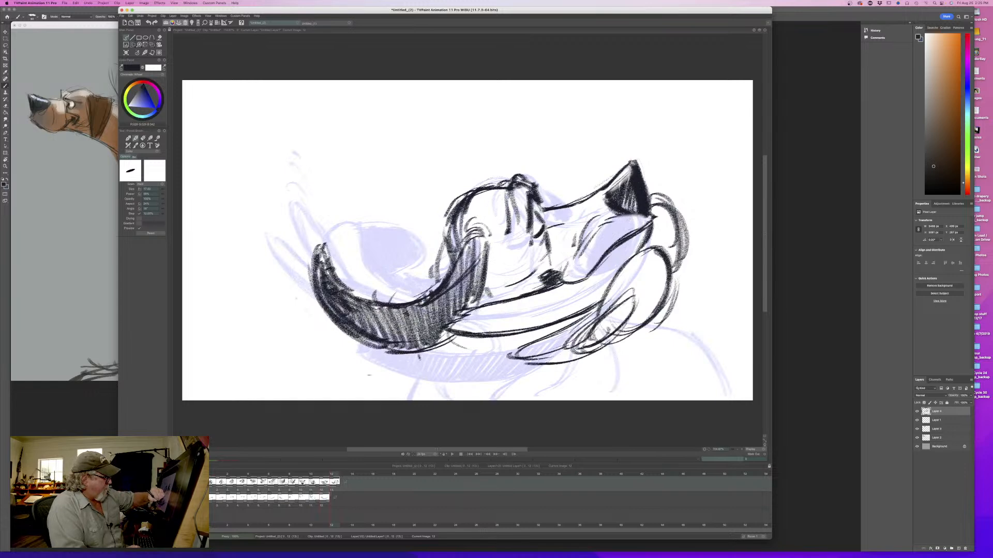
{"action": "left_click_drag", "start_coordinate": [592, 314], "coordinate": [564, 343]}
{"action": "key", "text": "Left"}
{"action": "key", "text": "Right"}
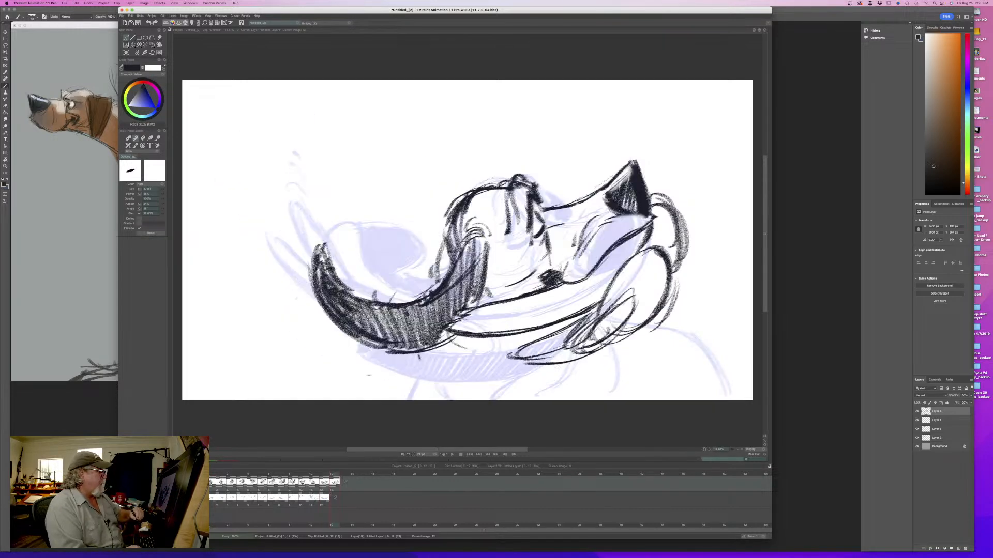
{"action": "key", "text": "Left"}
{"action": "key", "text": "Right"}
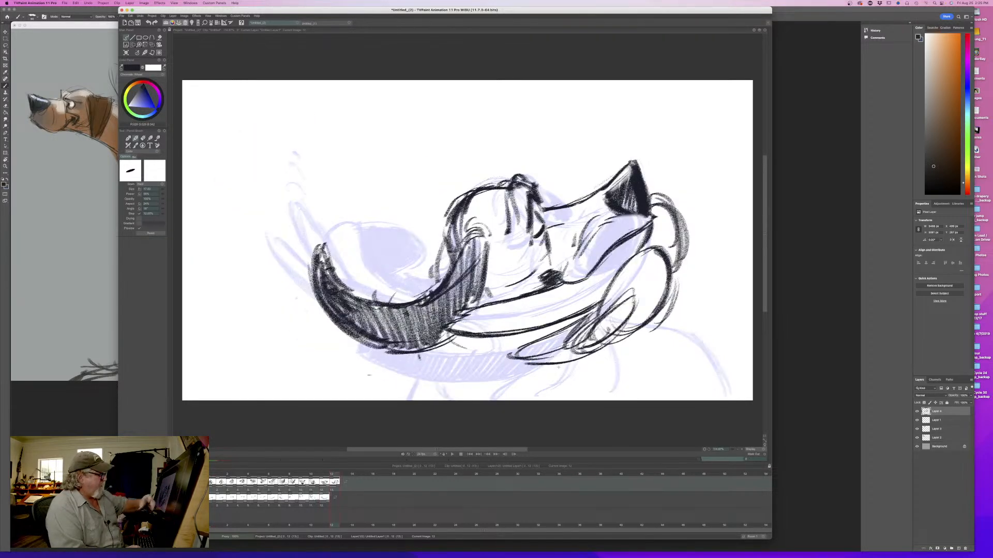
- Erase the lower curve and the scribbled hatching beneath the hanging lip, checking the previous frame
{"action": "key", "text": "e"}
{"action": "left_click_drag", "start_coordinate": [582, 353], "coordinate": [539, 361]}
{"action": "key", "text": "Left"}
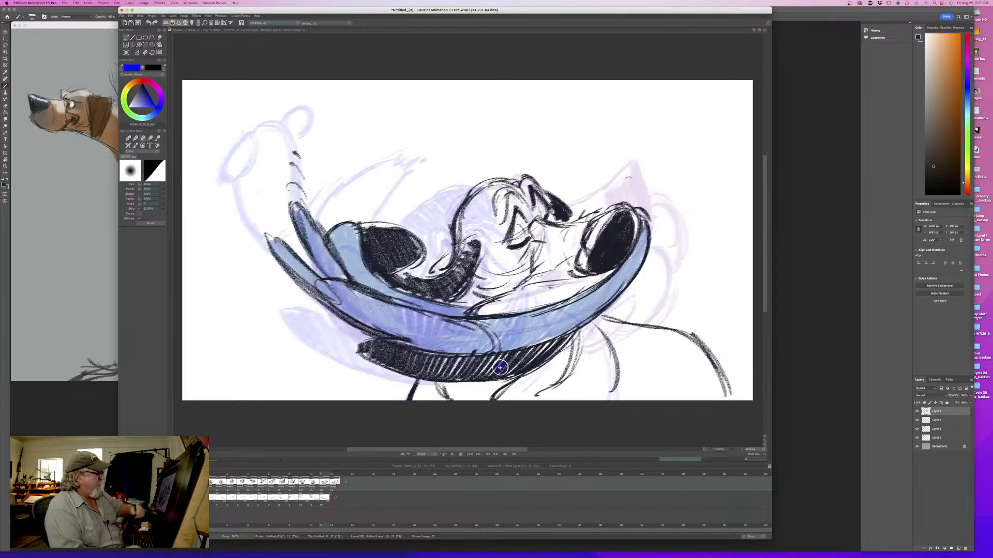
{"action": "key", "text": "Right"}
{"action": "key", "text": "Left"}
{"action": "key", "text": "Right"}
{"action": "mouse_move", "coordinate": [560, 336]}
{"action": "left_mouse_down"}
{"action": "mouse_move", "coordinate": [579, 336]}
{"action": "mouse_move", "coordinate": [550, 347]}
{"action": "left_mouse_up"}
- Redraw the lip's lower edge and inner loop with cleaner strokes, comparing them with the previous frame
{"action": "key", "text": "Left"}
{"action": "key", "text": "n"}
{"action": "left_click_drag", "start_coordinate": [586, 321], "coordinate": [542, 342]}
{"action": "mouse_move", "coordinate": [597, 315]}
{"action": "left_mouse_down"}
{"action": "mouse_move", "coordinate": [540, 345]}
{"action": "mouse_move", "coordinate": [539, 357]}
{"action": "mouse_move", "coordinate": [576, 350]}
{"action": "left_mouse_up"}
{"action": "left_click_drag", "start_coordinate": [622, 315], "coordinate": [580, 350]}
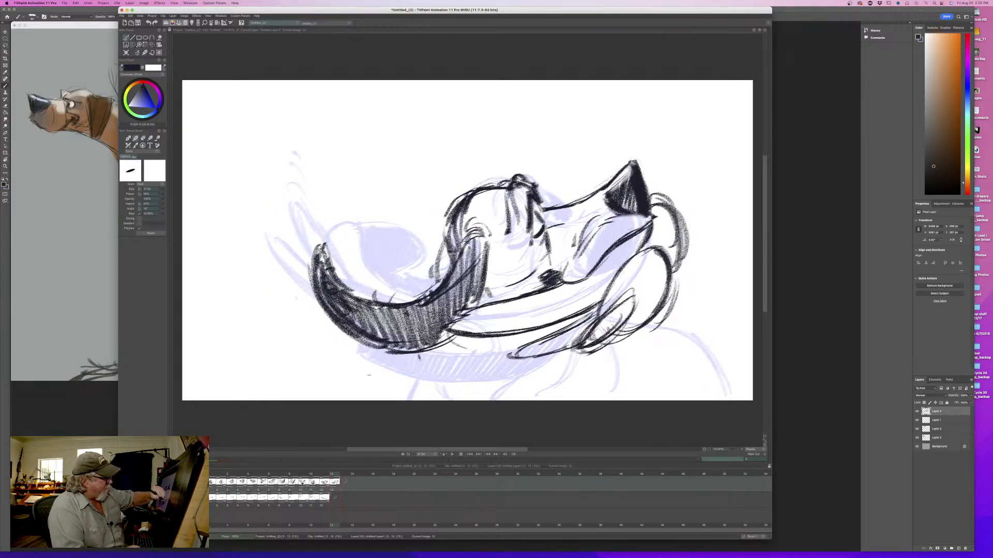
{"action": "key", "text": "Left"}
{"action": "key", "text": "Right"}
{"action": "key", "text": "Left"}
{"action": "key", "text": "Right"}
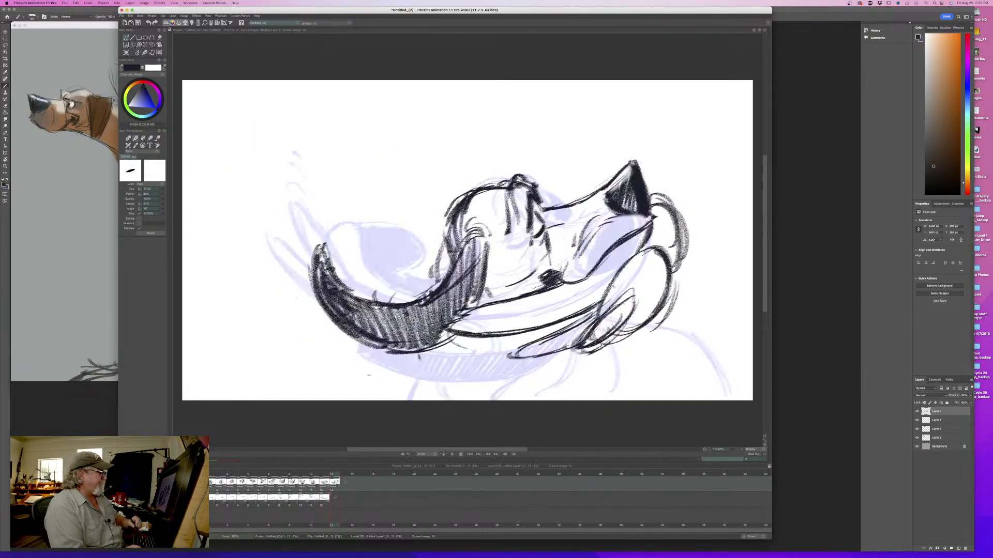
{"action": "key", "text": "Left"}
{"action": "key", "text": "Right"}
- Outline the far ear as a rounded shape hanging below the lip, checking it against the previous frame
{"action": "left_click_drag", "start_coordinate": [662, 336], "coordinate": [654, 352]}
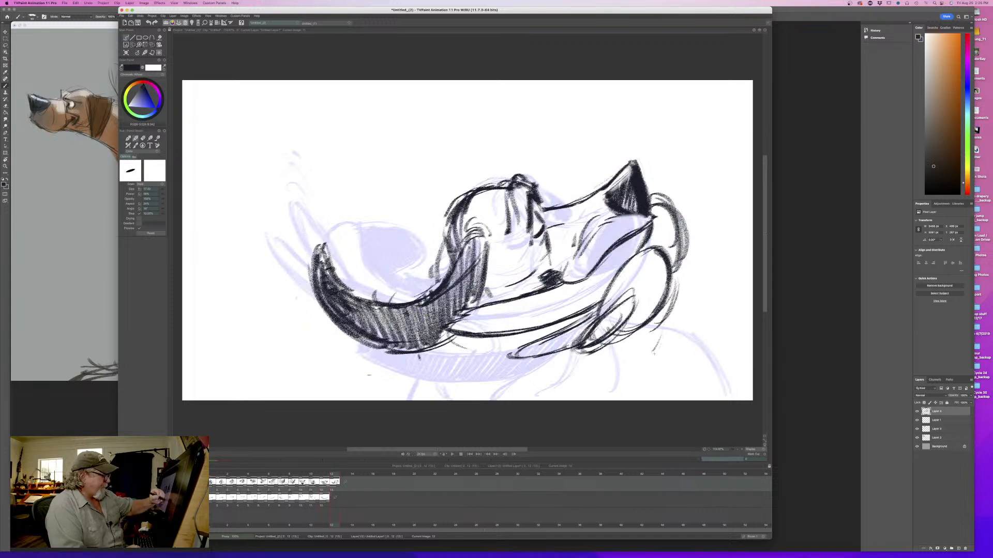
{"action": "mouse_move", "coordinate": [664, 308]}
{"action": "left_mouse_down"}
{"action": "mouse_move", "coordinate": [653, 362]}
{"action": "mouse_move", "coordinate": [615, 385]}
{"action": "mouse_move", "coordinate": [608, 353]}
{"action": "left_mouse_up"}
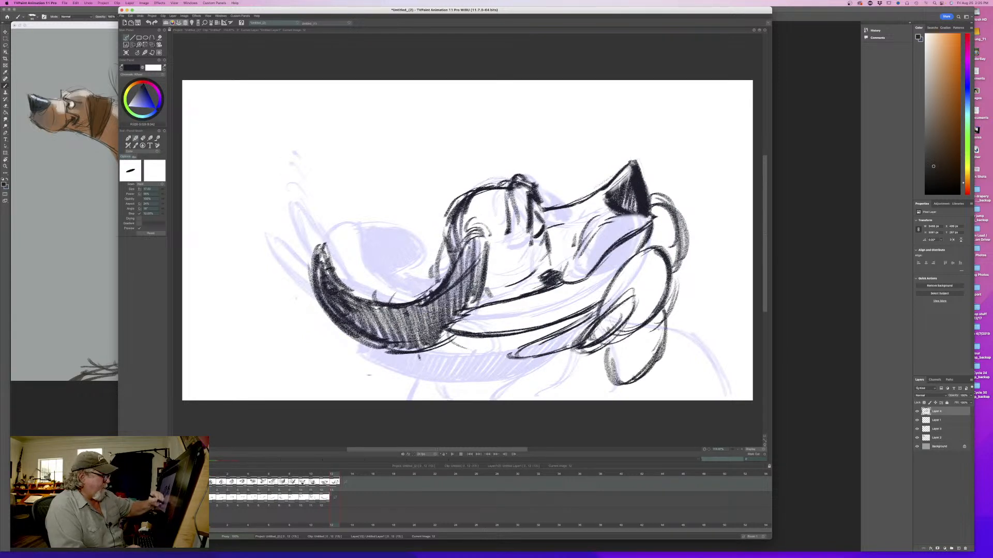
{"action": "key", "text": "Left"}
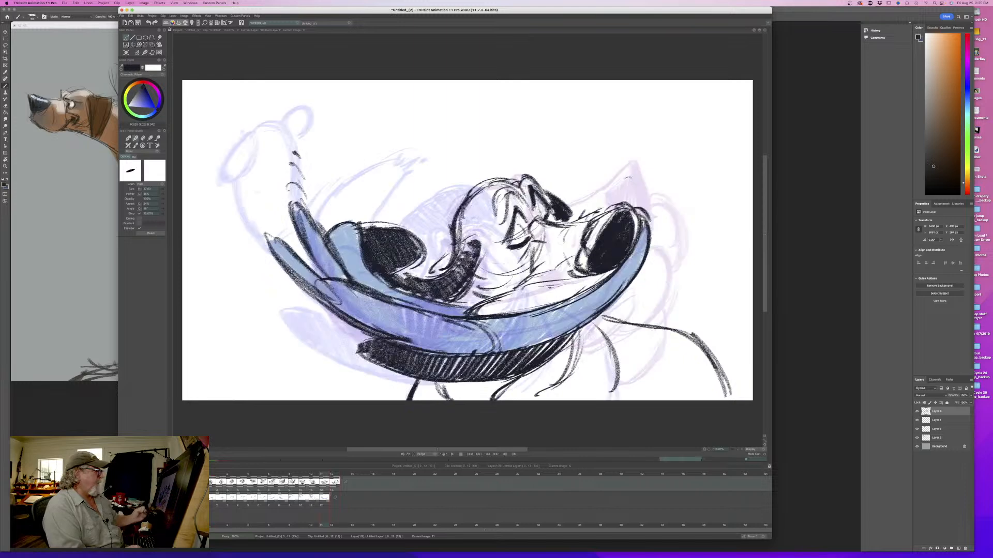
{"action": "key", "text": "Right"}
{"action": "key", "text": "Left"}
{"action": "key", "text": "Right"}
{"action": "left_click_drag", "start_coordinate": [669, 325], "coordinate": [642, 382]}
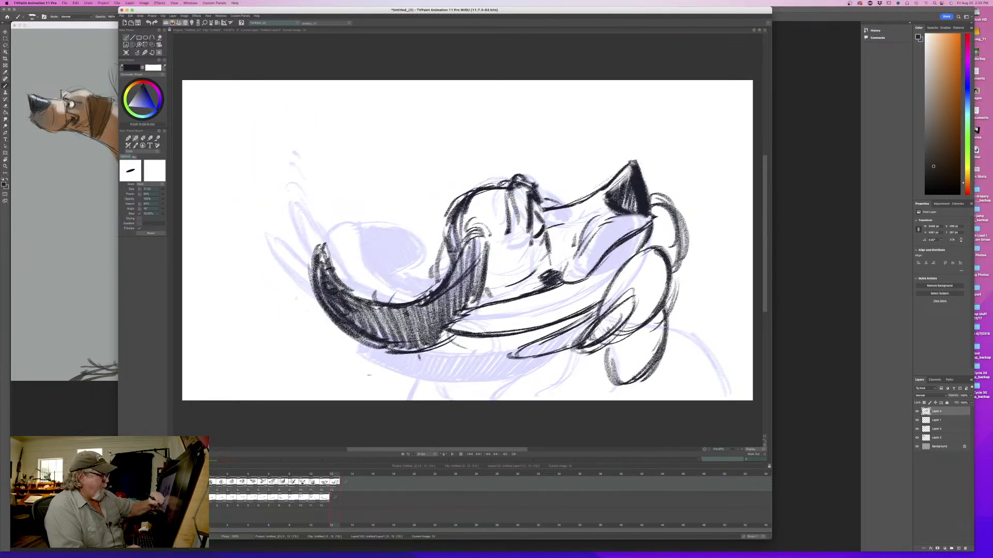
- Fill the hanging far ear with dense diagonal dark hatching and flip to the previous frame
{"action": "left_click_drag", "start_coordinate": [664, 350], "coordinate": [606, 394]}
{"action": "left_click_drag", "start_coordinate": [622, 348], "coordinate": [606, 389]}
{"action": "mouse_move", "coordinate": [646, 325]}
{"action": "left_mouse_down"}
{"action": "mouse_move", "coordinate": [608, 364]}
{"action": "mouse_move", "coordinate": [611, 377]}
{"action": "left_mouse_up"}
{"action": "left_click_drag", "start_coordinate": [654, 349], "coordinate": [611, 383]}
{"action": "mouse_move", "coordinate": [660, 349]}
{"action": "left_mouse_down"}
{"action": "mouse_move", "coordinate": [615, 387]}
{"action": "mouse_move", "coordinate": [623, 389]}
{"action": "left_mouse_up"}
{"action": "left_click_drag", "start_coordinate": [652, 363], "coordinate": [625, 391]}
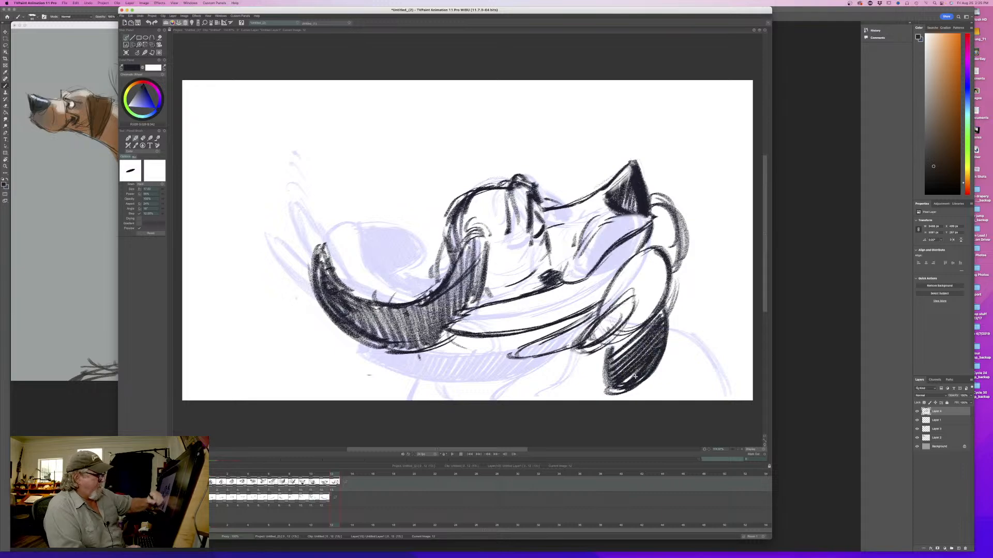
{"action": "key", "text": "Left"}
{"action": "key", "text": "Right"}
{"action": "key", "text": "Left"}
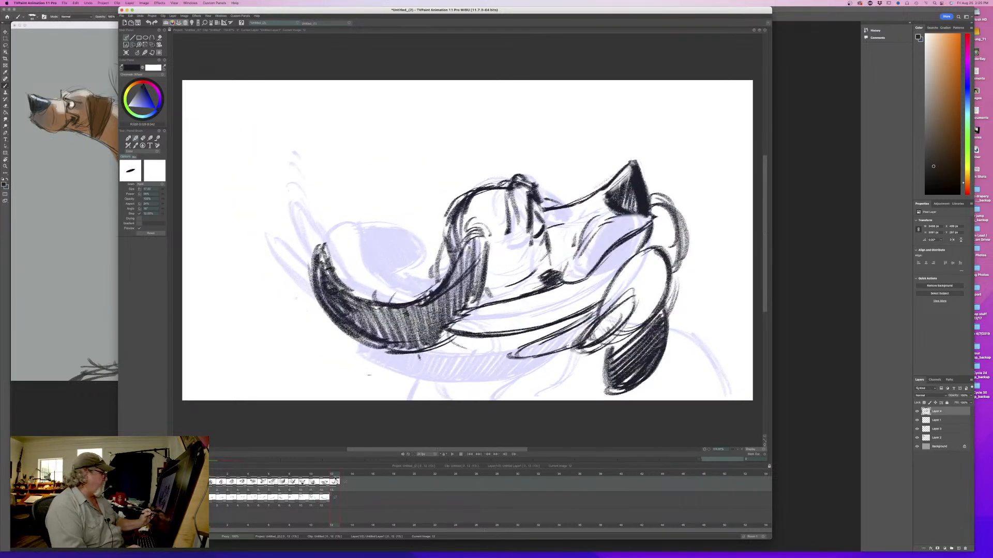
- Go to the empty frame after the new pose, play the animation, and scrub back to frame 12
{"action": "mouse_move", "coordinate": [335, 479]}
{"action": "left_mouse_down"}
{"action": "mouse_move", "coordinate": [241, 479]}
{"action": "mouse_move", "coordinate": [342, 483]}
{"action": "left_mouse_up"}
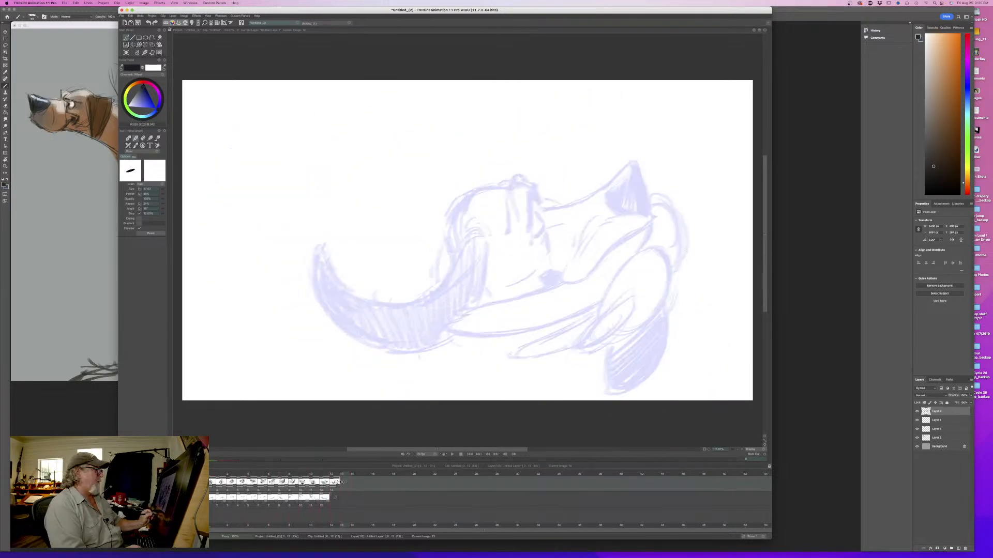
{"action": "key", "text": "Return"}
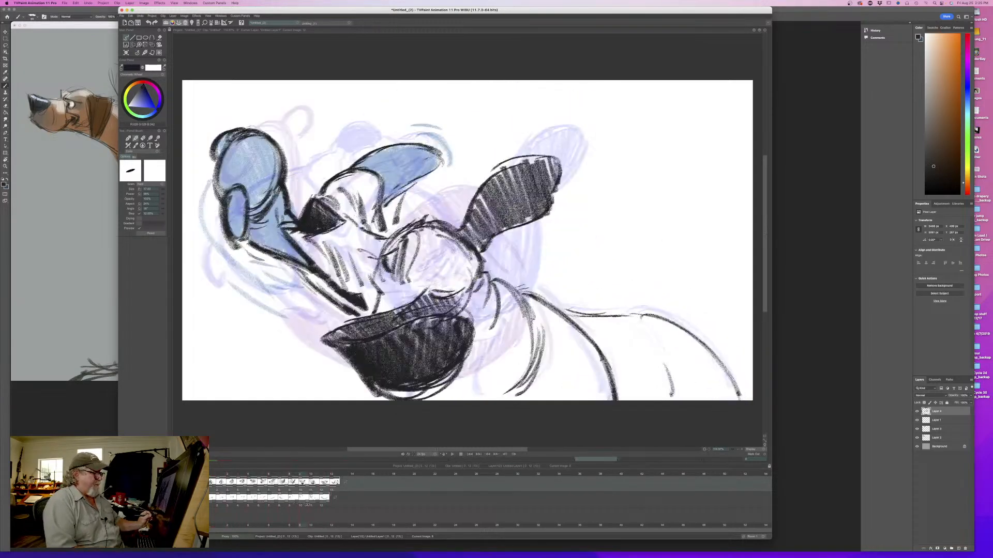
{"action": "left_click_drag", "start_coordinate": [315, 504], "coordinate": [324, 506]}
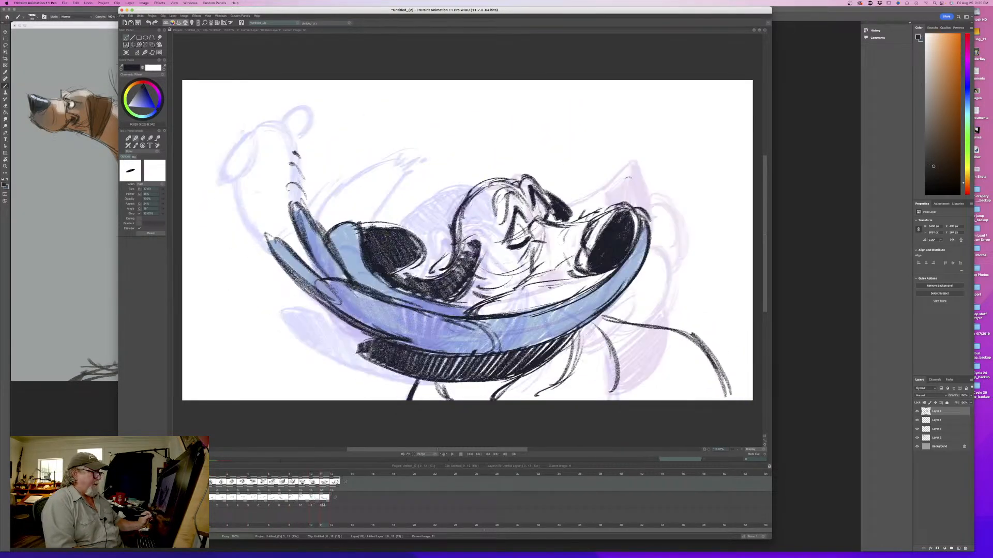
- Erase the dog's back outline on frame 12 and compare the drawing with its neighbouring frame
{"action": "mouse_move", "coordinate": [726, 396]}
{"action": "left_mouse_down"}
{"action": "mouse_move", "coordinate": [678, 328]}
{"action": "mouse_move", "coordinate": [678, 337]}
{"action": "left_mouse_up"}
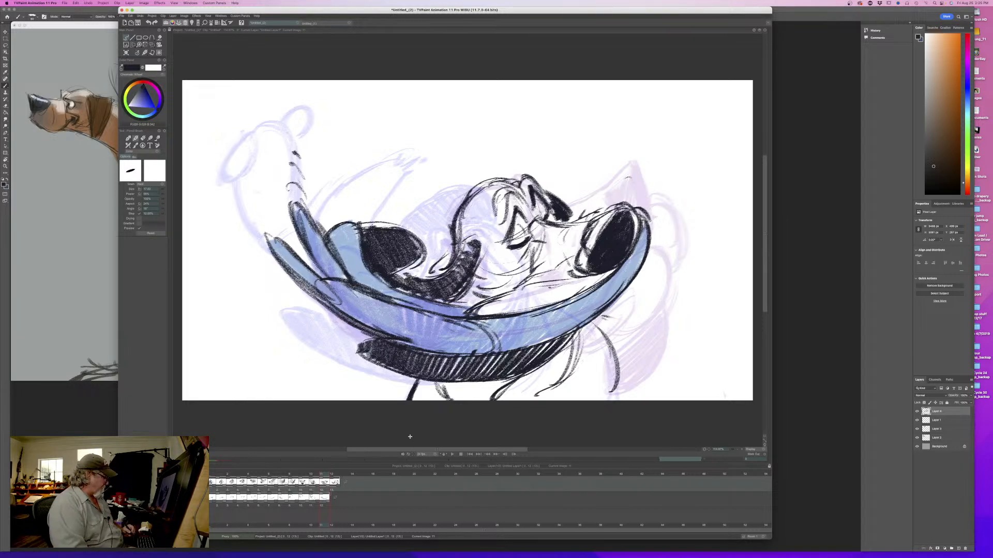
{"action": "key", "text": "Left"}
{"action": "key", "text": "Right"}
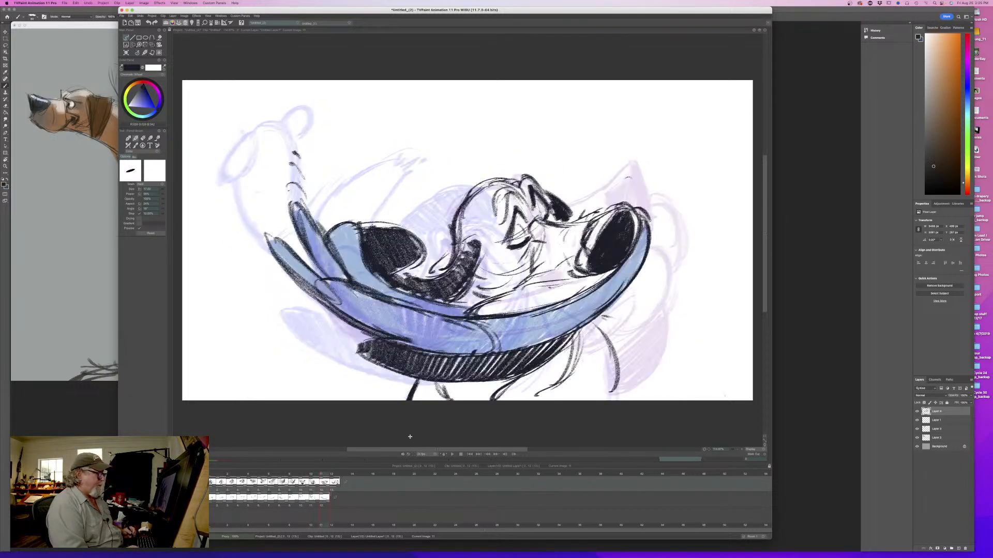
{"action": "key", "text": "Left"}
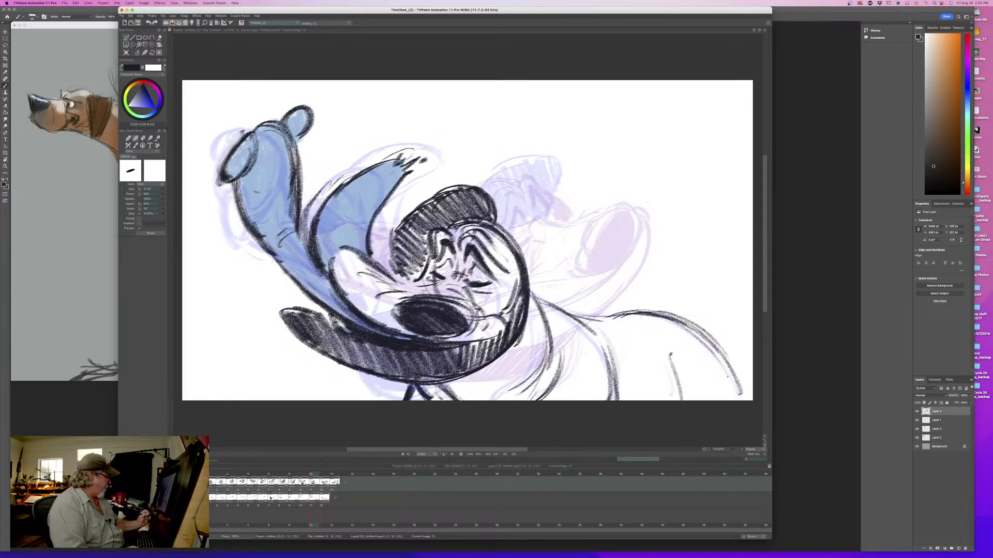
{"action": "key", "text": "Right"}
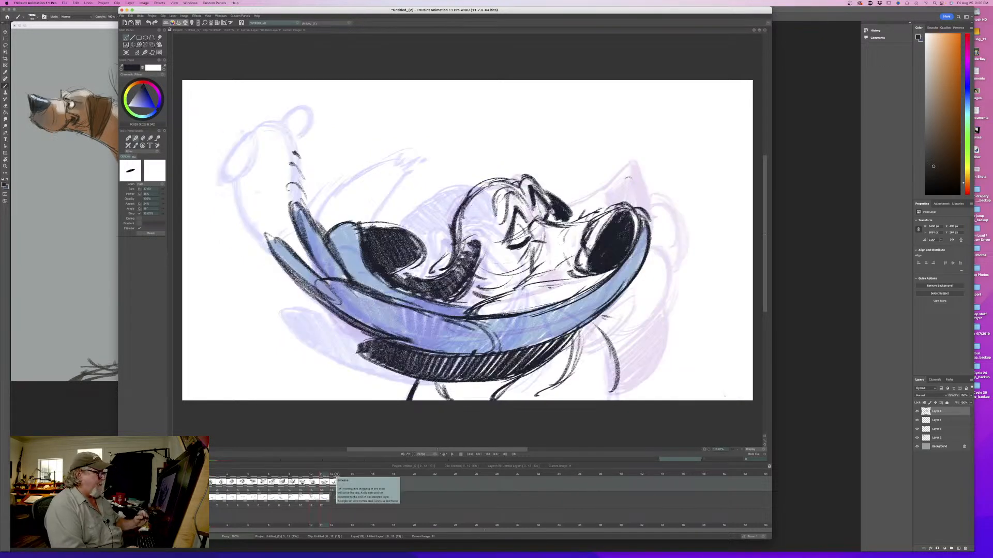
- Erase the dog's back outline and inner leg line on frame 11, keeping the neck lines
{"action": "key", "text": "Left"}
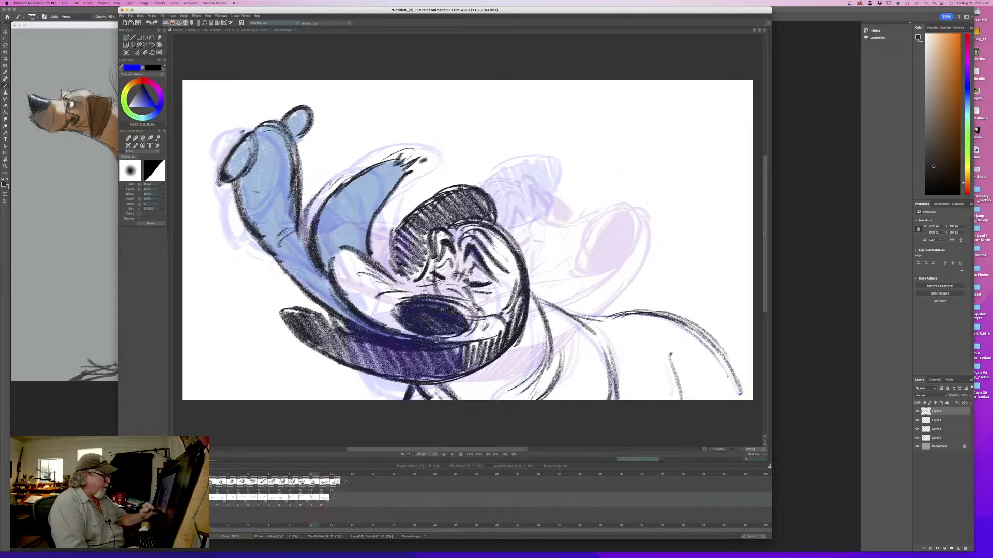
{"action": "mouse_move", "coordinate": [583, 317]}
{"action": "left_mouse_down"}
{"action": "mouse_move", "coordinate": [637, 341]}
{"action": "mouse_move", "coordinate": [653, 336]}
{"action": "mouse_move", "coordinate": [655, 311]}
{"action": "mouse_move", "coordinate": [688, 308]}
{"action": "left_mouse_up"}
{"action": "left_click_drag", "start_coordinate": [719, 342], "coordinate": [741, 394]}
{"action": "left_click_drag", "start_coordinate": [670, 353], "coordinate": [682, 400]}
- Check the body lines on the frame before, return to frame 11, and switch back to the eraser
{"action": "key", "text": "Left"}
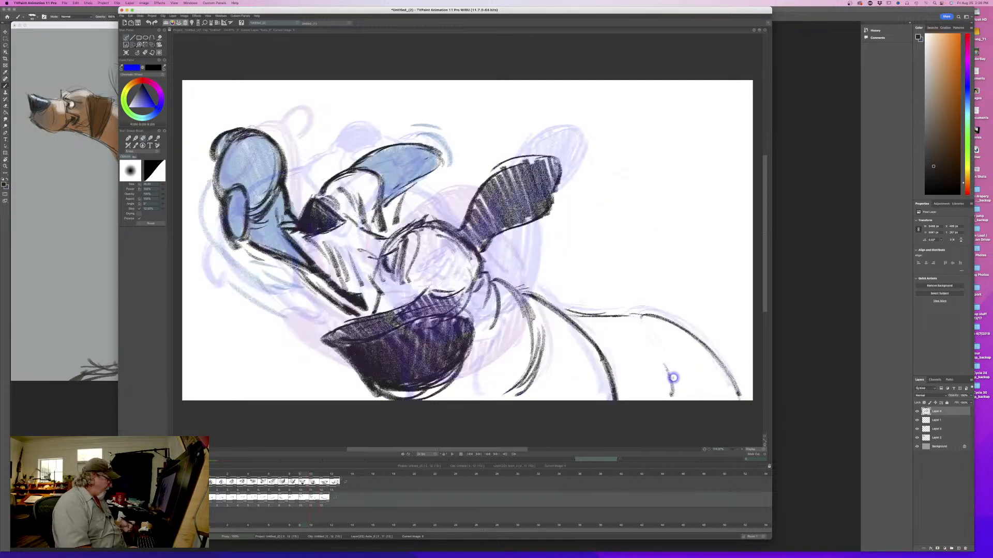
{"action": "key", "text": "b"}
{"action": "key", "text": "Up"}
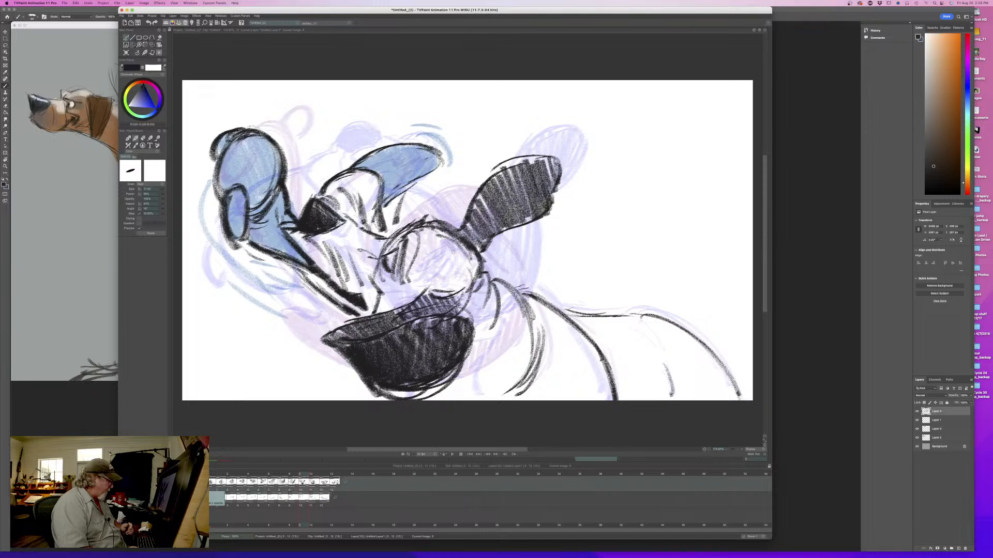
{"action": "key", "text": "Right"}
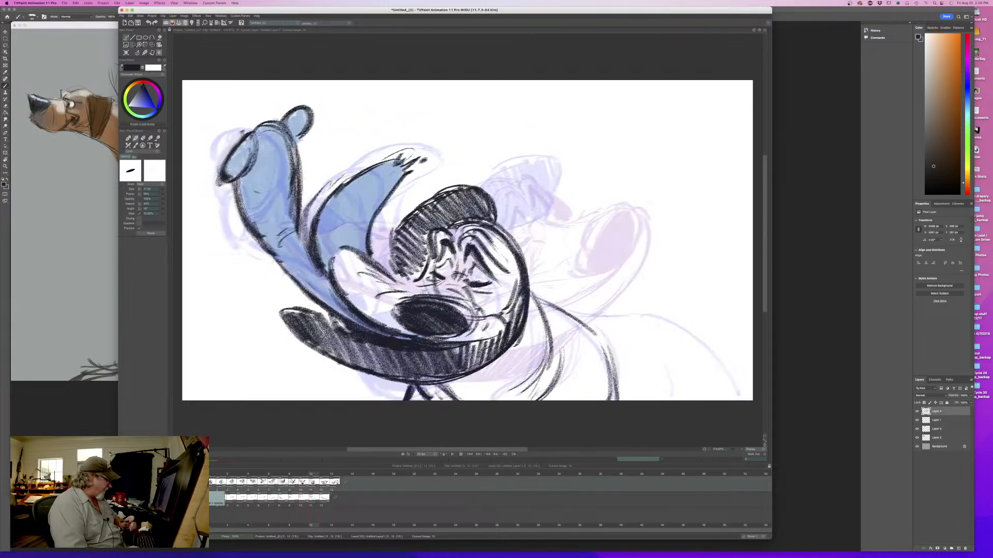
{"action": "key", "text": "e"}
{"action": "left_click", "coordinate": [190, 497]}
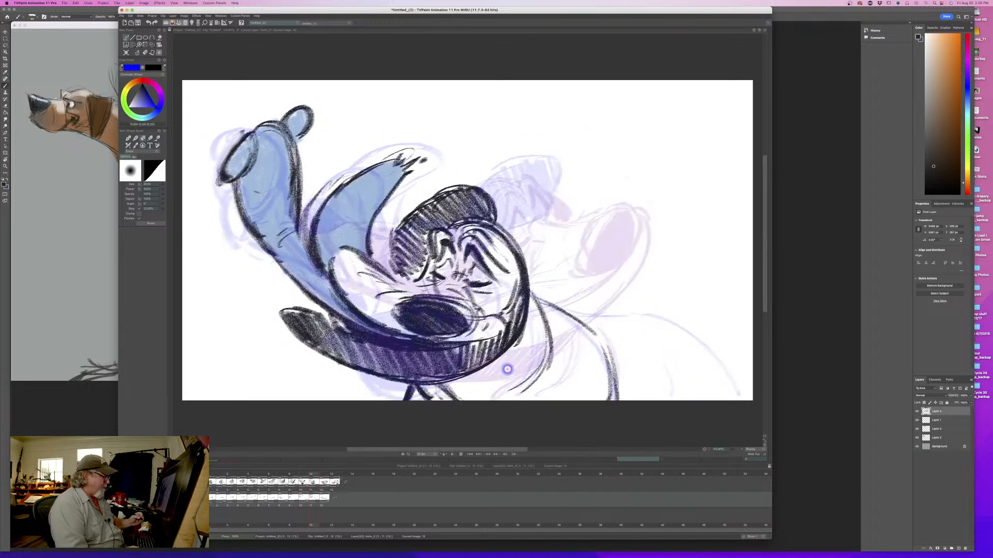
- Redraw the dog's back outline in dark pencil on the upward-flung lip pose, using the previous frame as reference
{"action": "key", "text": "e"}
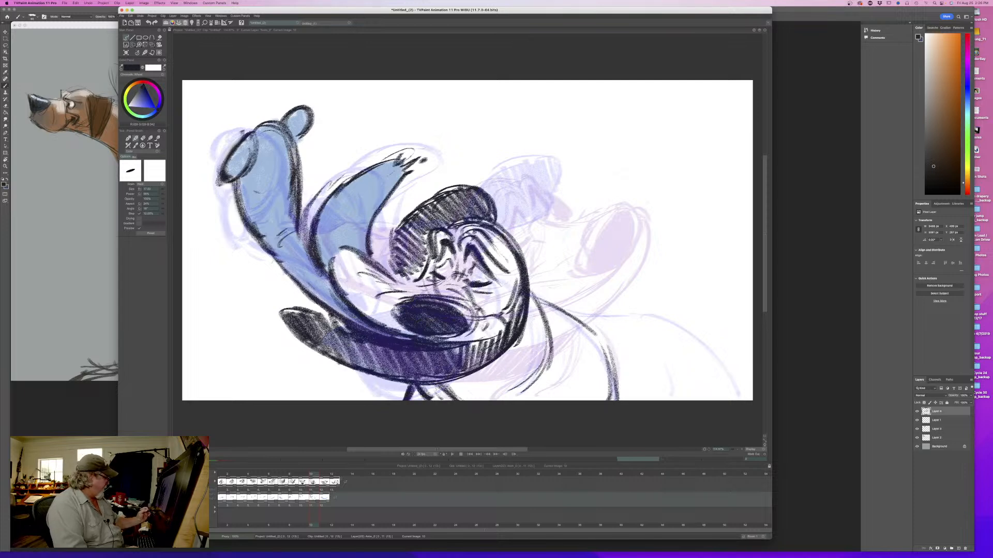
{"action": "left_click", "coordinate": [181, 482]}
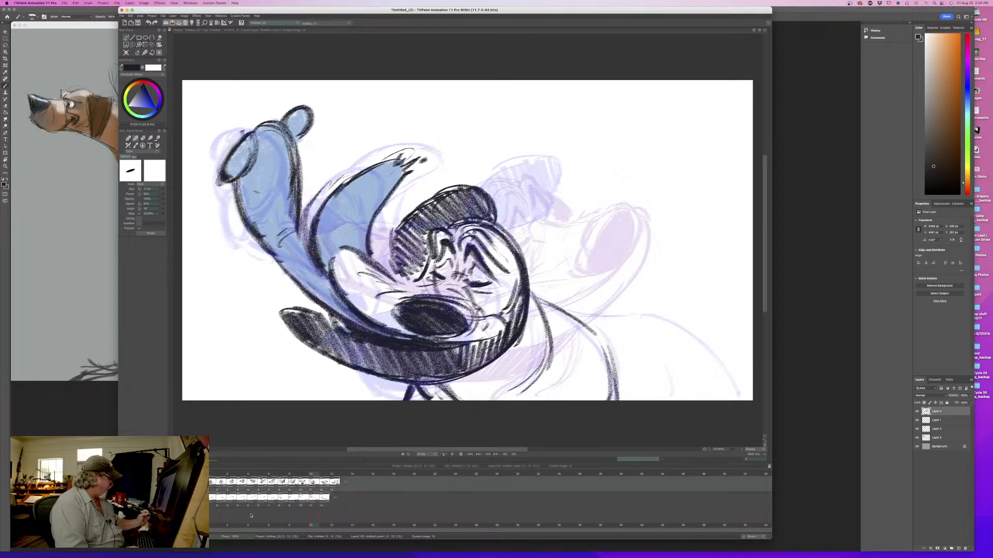
{"action": "key", "text": "Left"}
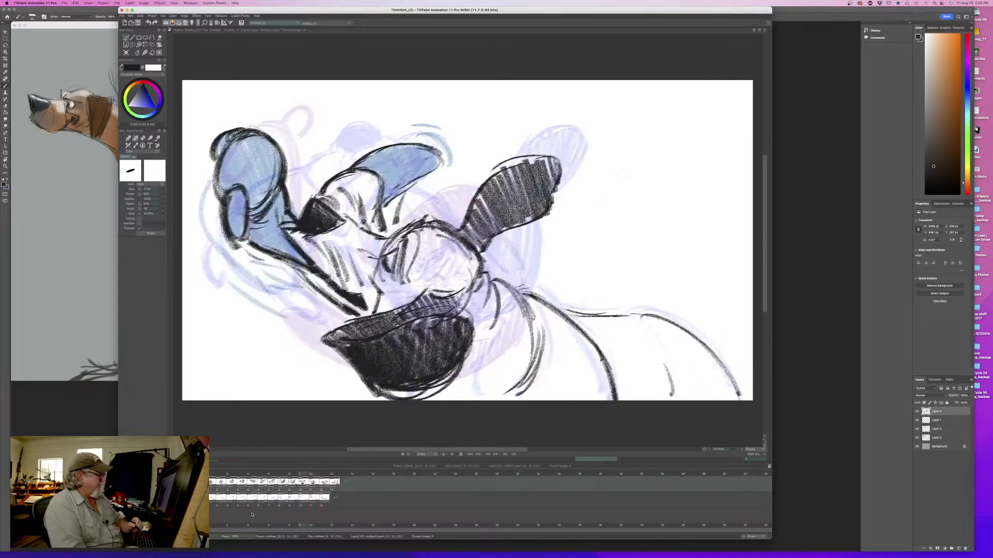
{"action": "key", "text": "Right"}
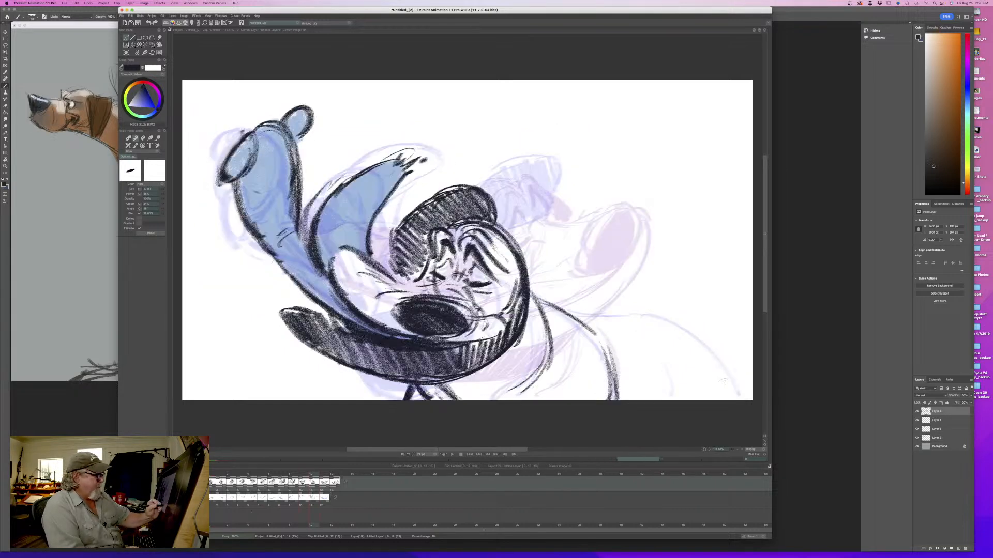
{"action": "mouse_move", "coordinate": [740, 400]}
{"action": "left_mouse_down"}
{"action": "mouse_move", "coordinate": [707, 349]}
{"action": "mouse_move", "coordinate": [666, 322]}
{"action": "left_mouse_up"}
{"action": "mouse_move", "coordinate": [702, 349]}
{"action": "left_mouse_down"}
{"action": "mouse_move", "coordinate": [632, 319]}
{"action": "mouse_move", "coordinate": [573, 312]}
{"action": "mouse_move", "coordinate": [673, 325]}
{"action": "left_mouse_up"}
{"action": "key", "text": "Left"}
{"action": "key", "text": "Right"}
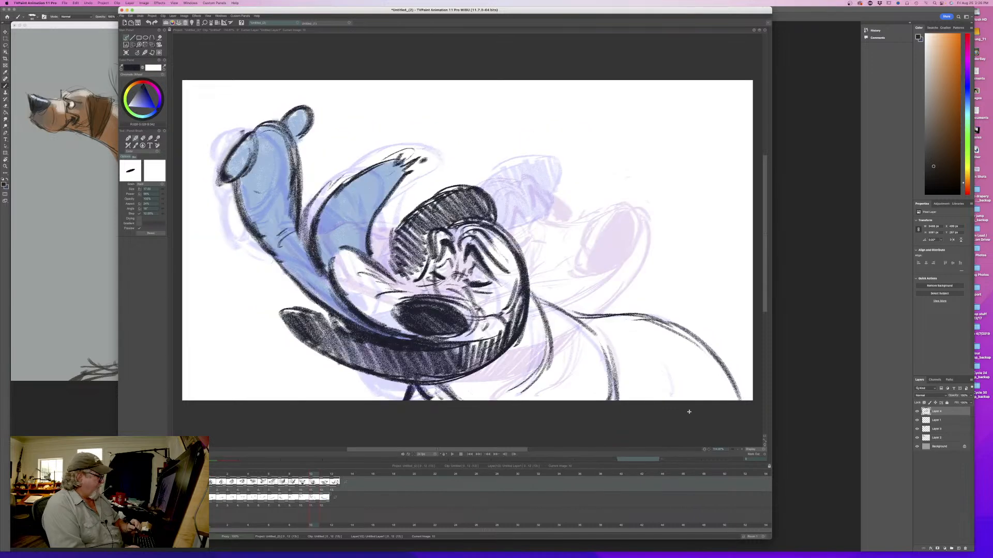
- Draw the dog's back outline on the following frame with the stretched blue lips, and compare it with its neighbour
{"action": "key", "text": "Right"}
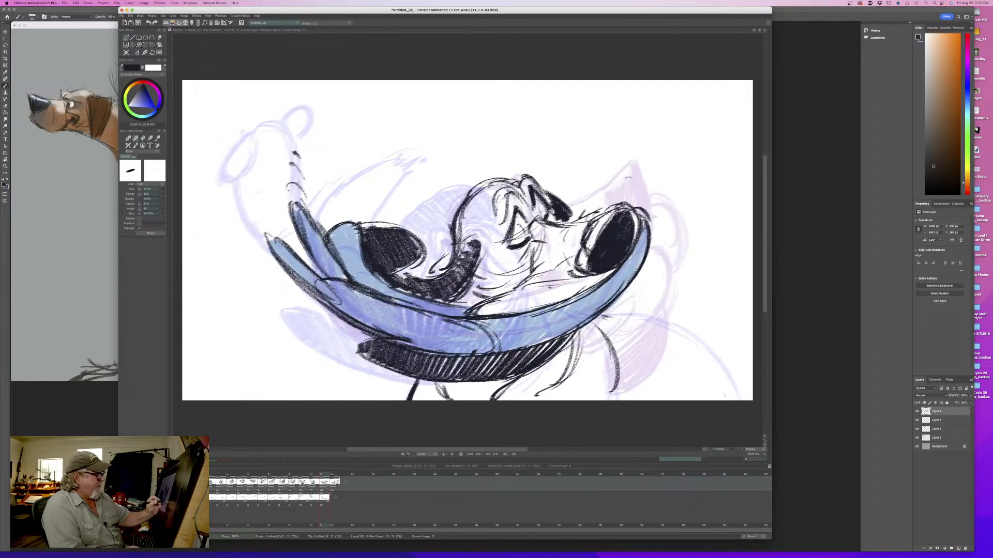
{"action": "mouse_move", "coordinate": [613, 314]}
{"action": "left_mouse_down"}
{"action": "mouse_move", "coordinate": [642, 316]}
{"action": "mouse_move", "coordinate": [736, 394]}
{"action": "mouse_move", "coordinate": [725, 372]}
{"action": "mouse_move", "coordinate": [653, 316]}
{"action": "mouse_move", "coordinate": [700, 350]}
{"action": "left_mouse_up"}
{"action": "key", "text": "Left"}
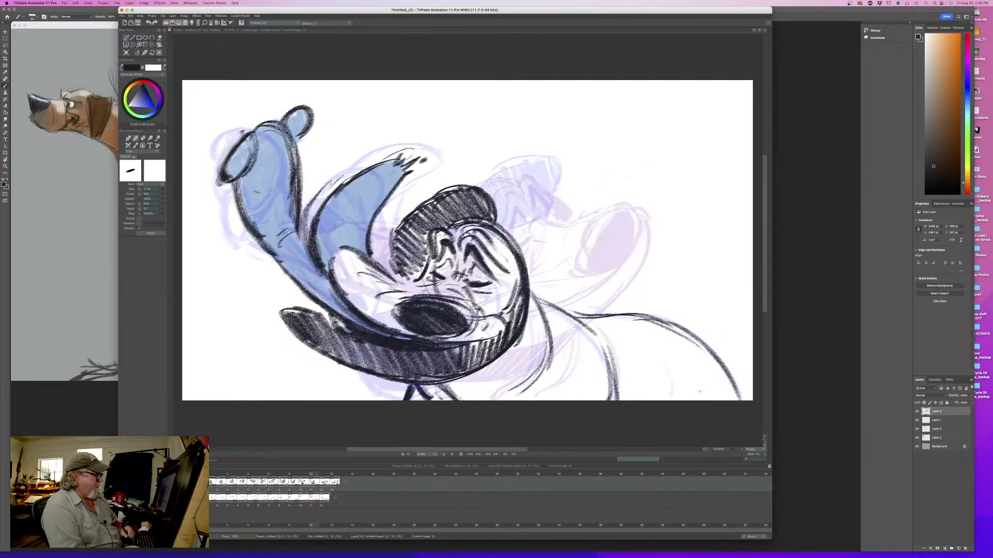
- On the last head-shake pose, compare with the frame before and draw the curved neck lines beneath the lip
{"action": "key", "text": "Right"}
{"action": "key", "text": "Right"}
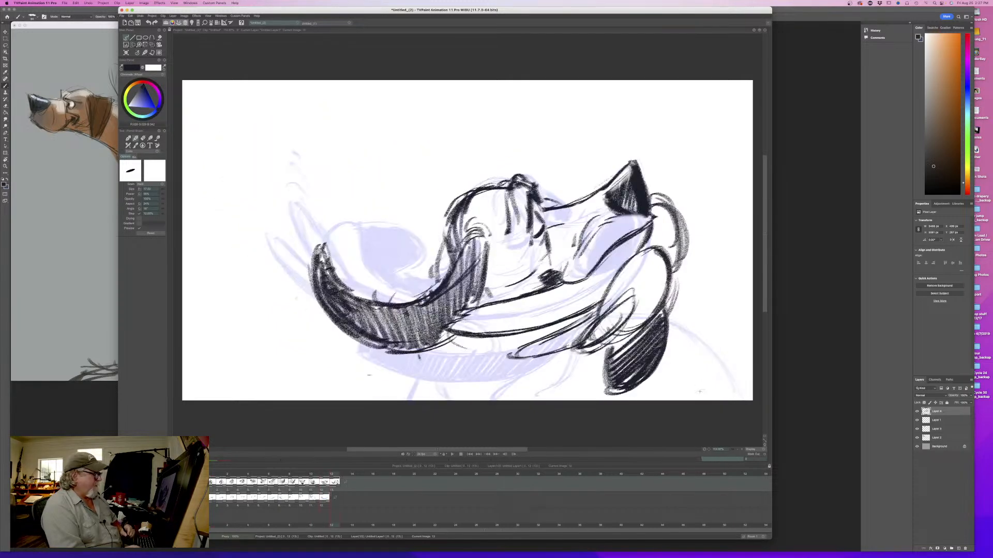
{"action": "key", "text": "Left"}
{"action": "key", "text": "Right"}
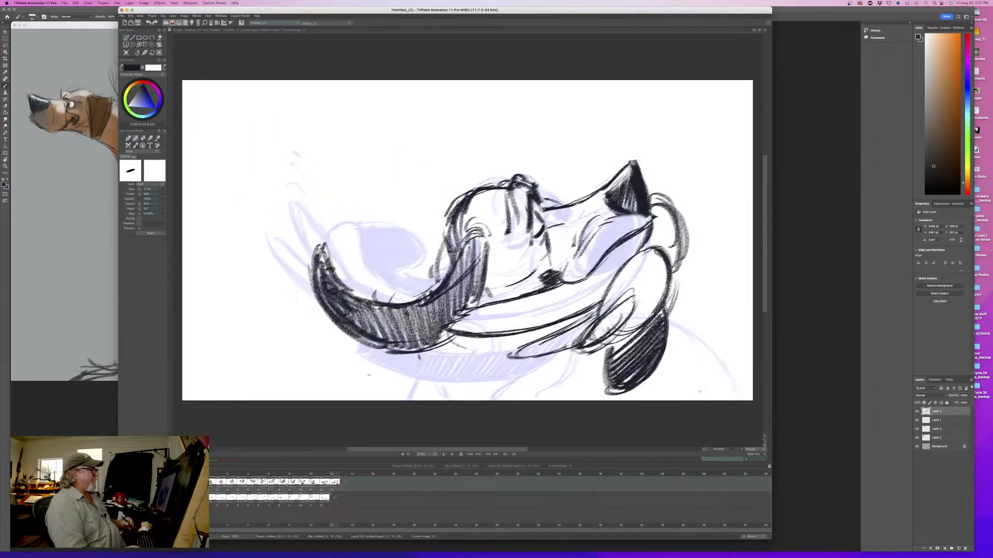
{"action": "key", "text": "Left"}
{"action": "key", "text": "Right"}
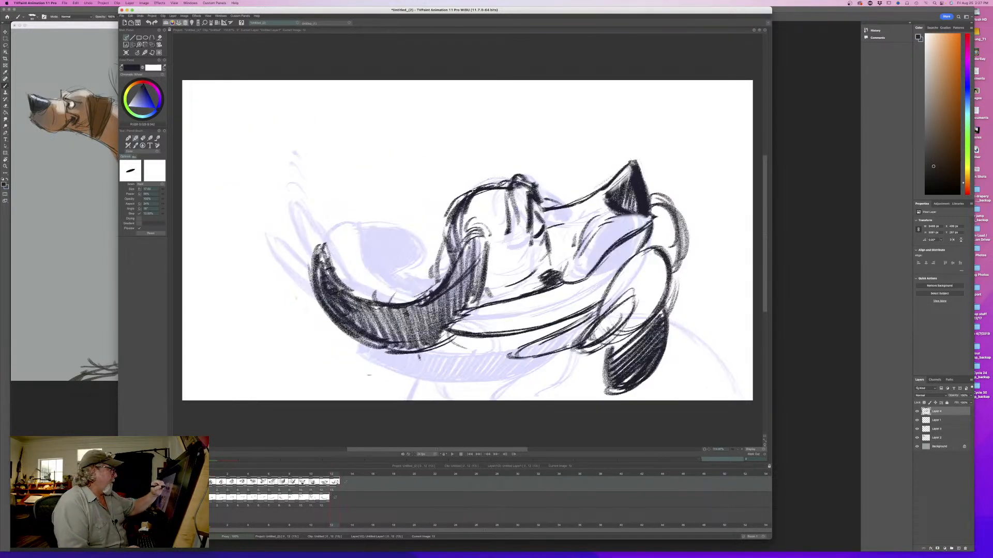
{"action": "key", "text": "Left"}
{"action": "key", "text": "Right"}
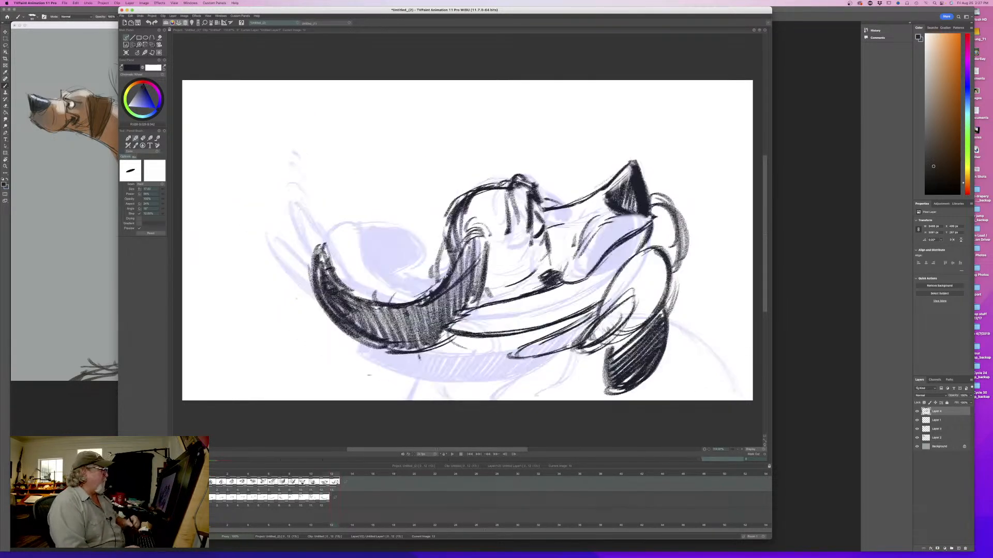
{"action": "key", "text": "Left"}
{"action": "key", "text": "Right"}
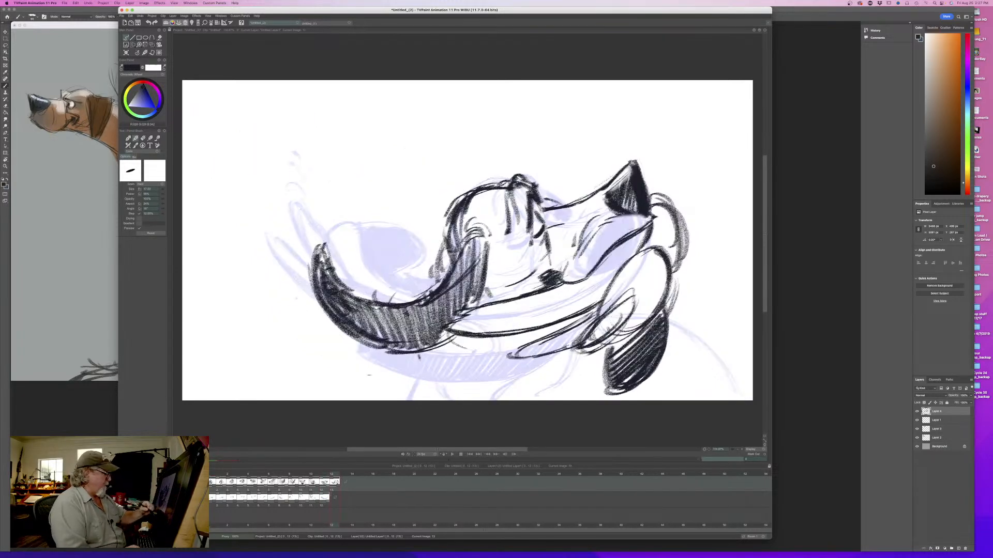
{"action": "mouse_move", "coordinate": [573, 352]}
{"action": "left_mouse_down"}
{"action": "mouse_move", "coordinate": [535, 385]}
{"action": "mouse_move", "coordinate": [583, 363]}
{"action": "mouse_move", "coordinate": [552, 391]}
{"action": "left_mouse_up"}
{"action": "key", "text": "Left"}
- Add a short line under the chin and strengthen the muzzle crease on the last pose, comparing with the previous frame
{"action": "key", "text": "Right"}
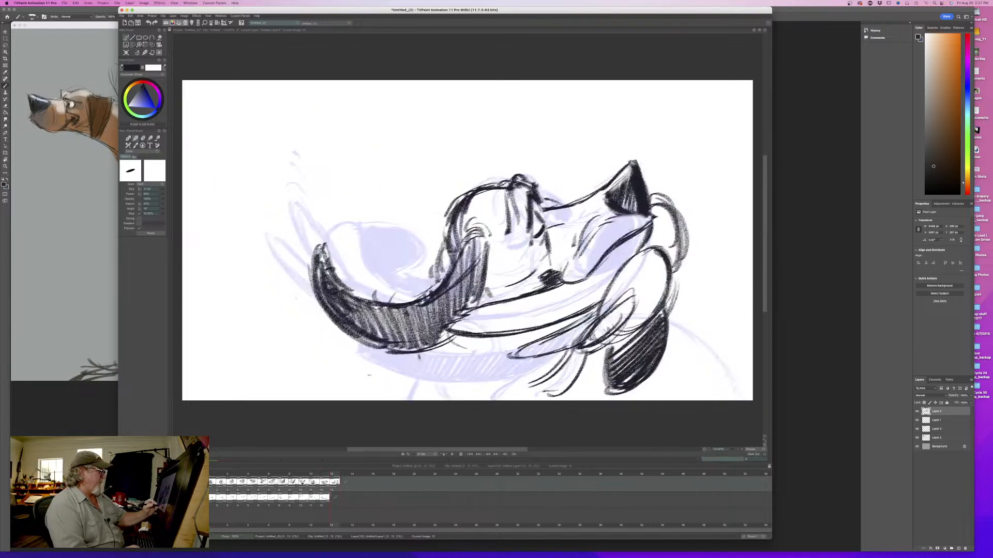
{"action": "left_click_drag", "start_coordinate": [512, 337], "coordinate": [478, 345]}
{"action": "left_click_drag", "start_coordinate": [585, 230], "coordinate": [568, 265]}
{"action": "key", "text": "Left"}
{"action": "key", "text": "Right"}
{"action": "left_click_drag", "start_coordinate": [571, 250], "coordinate": [565, 261]}
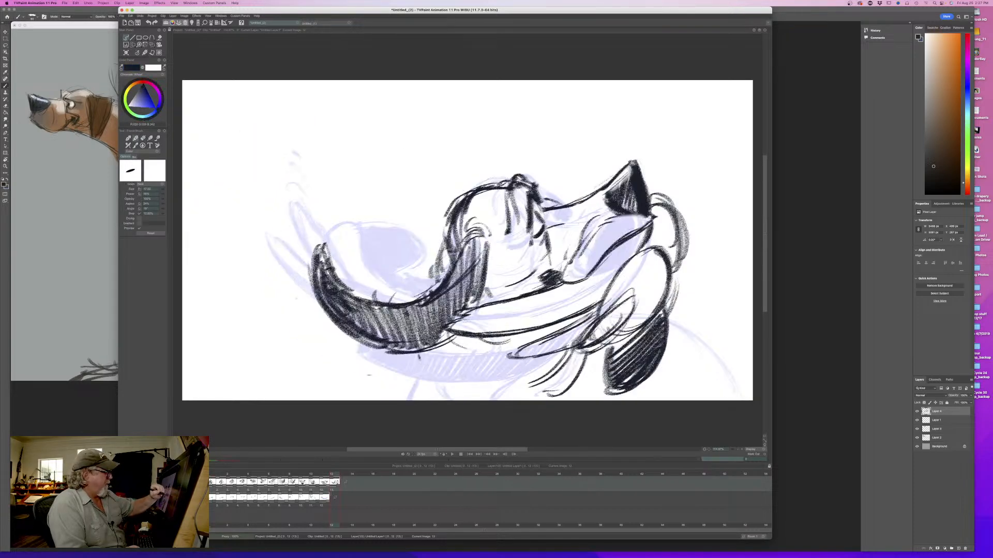
{"action": "key", "text": "Left"}
- Draw the dog's back outline curving down behind the hanging ear on the last pose, and check it against the previous frame
{"action": "key", "text": "Right"}
{"action": "left_click_drag", "start_coordinate": [674, 331], "coordinate": [695, 354]}
{"action": "mouse_move", "coordinate": [672, 326]}
{"action": "left_mouse_down"}
{"action": "mouse_move", "coordinate": [706, 363]}
{"action": "mouse_move", "coordinate": [724, 401]}
{"action": "left_mouse_up"}
{"action": "mouse_move", "coordinate": [676, 330]}
{"action": "left_mouse_down"}
{"action": "mouse_move", "coordinate": [724, 396]}
{"action": "mouse_move", "coordinate": [709, 364]}
{"action": "left_mouse_up"}
{"action": "key", "text": "Left"}
{"action": "key", "text": "Right"}
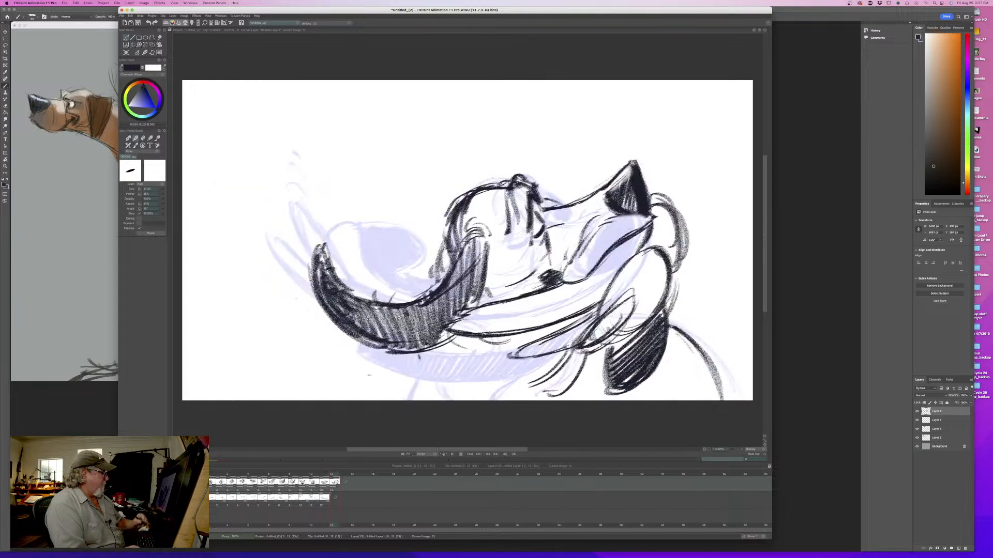
- Sketch the inner front leg lines and the line beside the hanging ear, and compare them with the frame before
{"action": "mouse_move", "coordinate": [453, 357]}
{"action": "left_mouse_down"}
{"action": "mouse_move", "coordinate": [470, 401]}
{"action": "mouse_move", "coordinate": [487, 401]}
{"action": "left_mouse_up"}
{"action": "left_click_drag", "start_coordinate": [592, 355], "coordinate": [594, 402]}
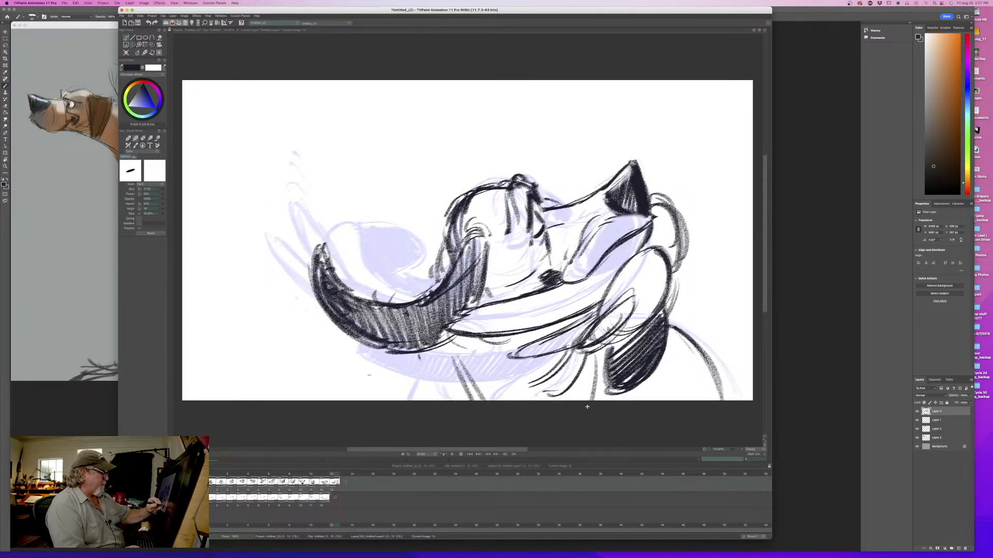
{"action": "key", "text": "Left"}
{"action": "key", "text": "Right"}
{"action": "key", "text": "Left"}
{"action": "key", "text": "Right"}
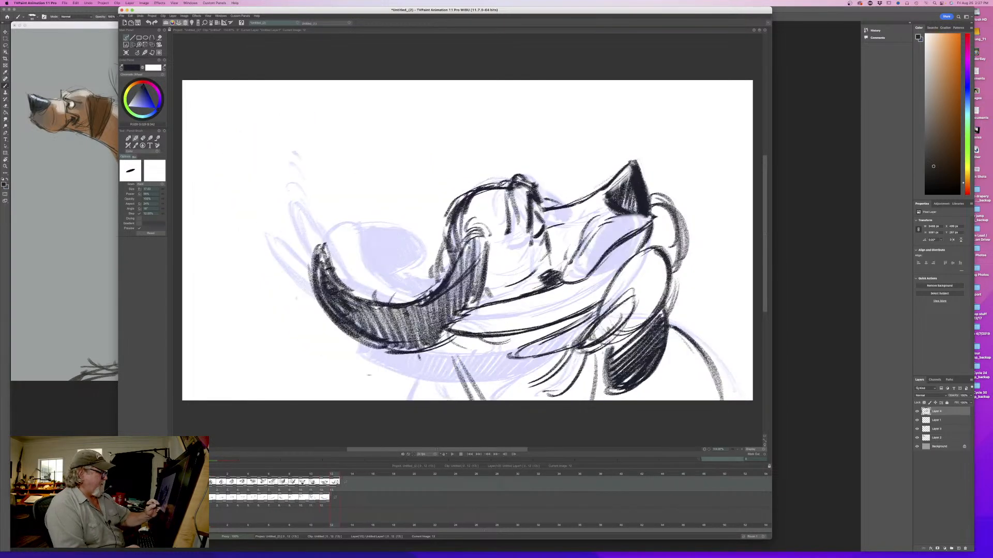
- Thicken the leg line beside the ear and draw the outer front leg line beneath the raised ear
{"action": "left_click_drag", "start_coordinate": [597, 355], "coordinate": [600, 407]}
{"action": "key", "text": "Left"}
{"action": "key", "text": "Right"}
{"action": "left_click_drag", "start_coordinate": [427, 351], "coordinate": [409, 402]}
{"action": "key", "text": "Left"}
{"action": "key", "text": "Right"}
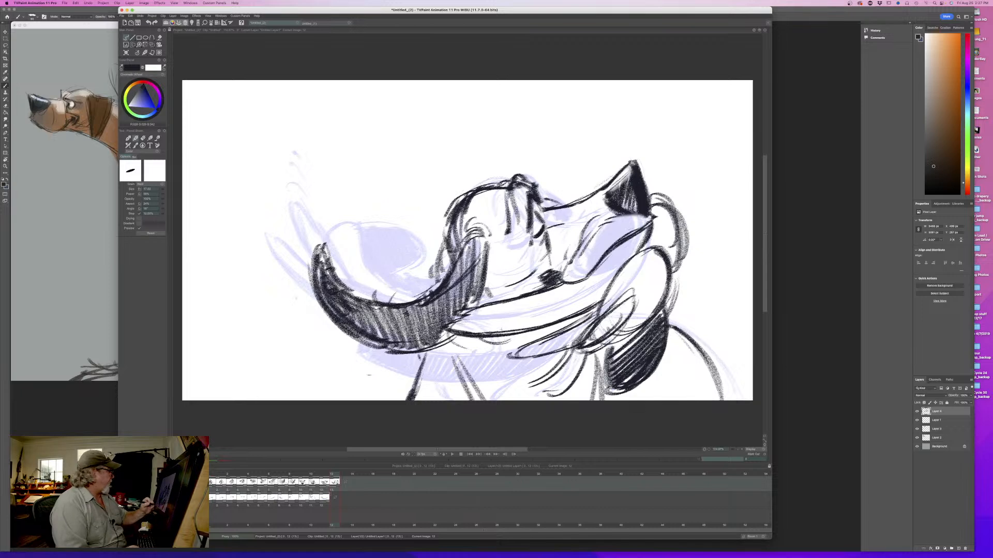
- On the colour layer, sample the lip blue from the previous frame and paint the last pose's lips with a larger brush
{"action": "left_click", "coordinate": [335, 497]}
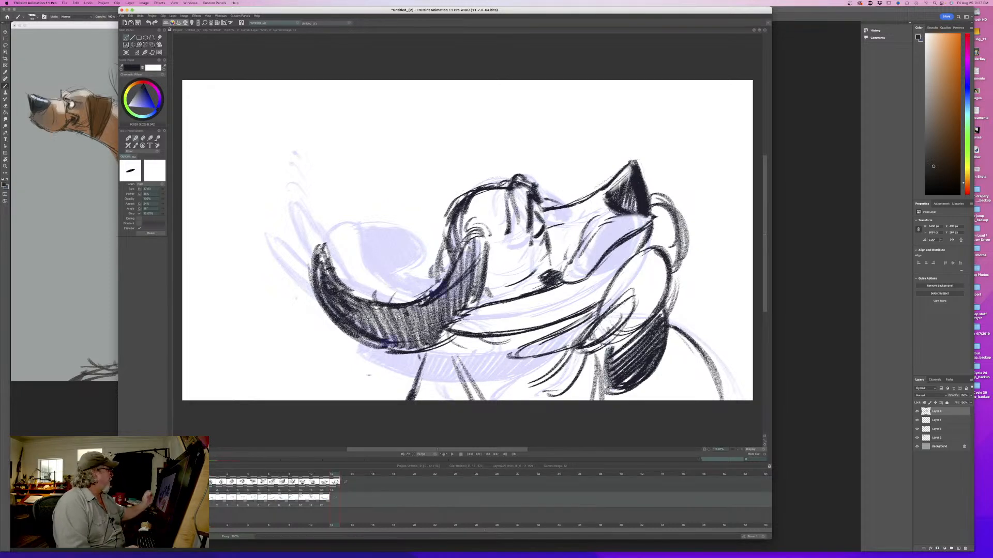
{"action": "key", "text": "Left"}
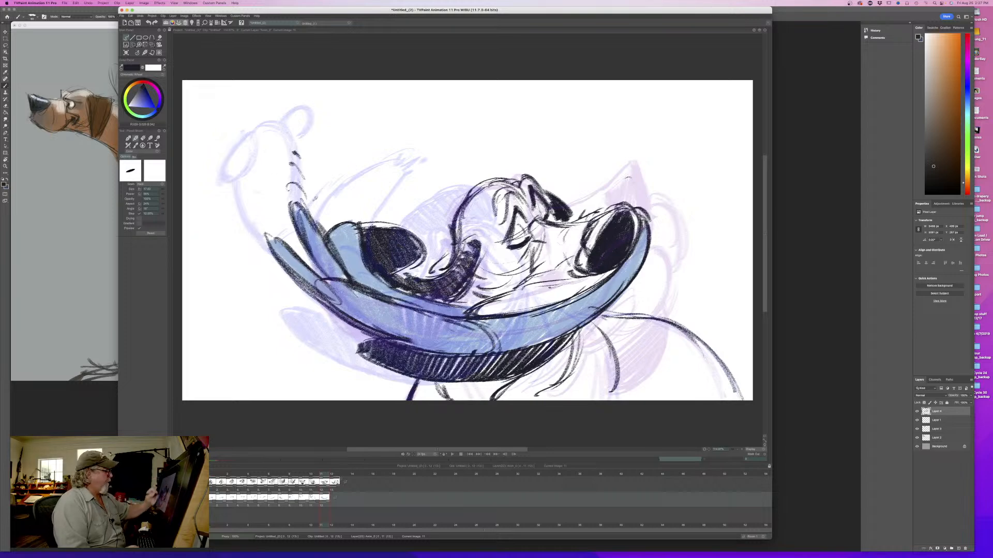
{"action": "left_click", "coordinate": [357, 261], "text": "alt"}
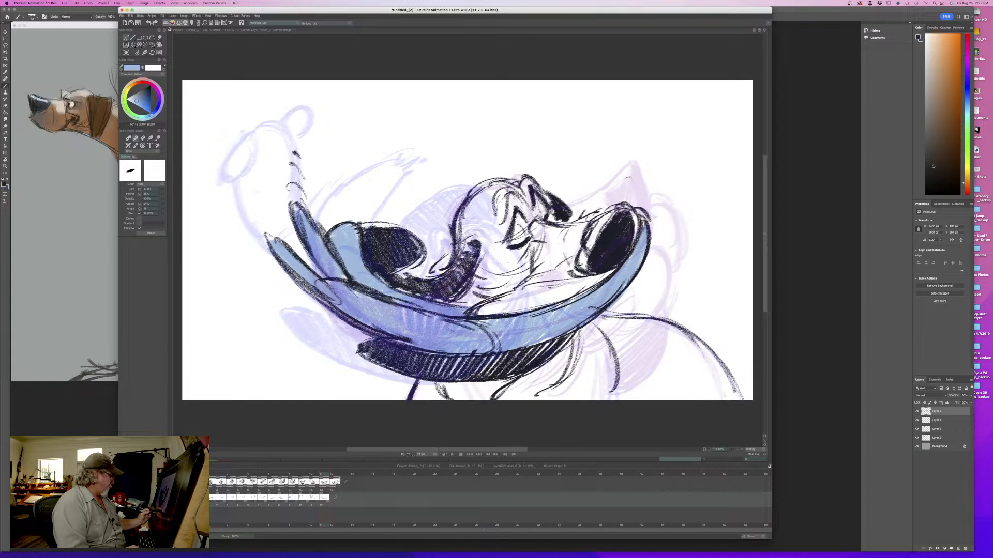
{"action": "key", "text": "Right"}
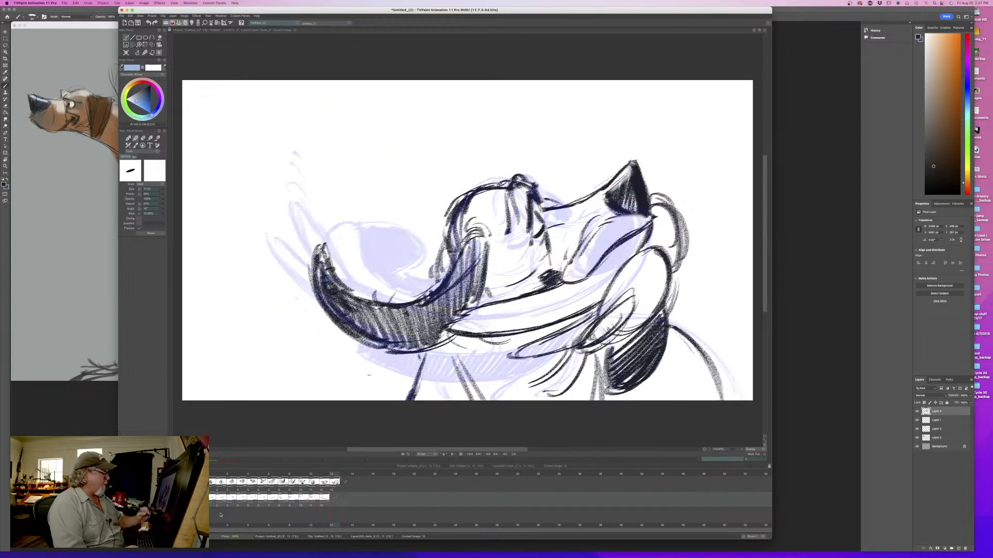
{"action": "mouse_move", "coordinate": [672, 219]}
{"action": "left_mouse_down"}
{"action": "mouse_move", "coordinate": [674, 263]}
{"action": "mouse_move", "coordinate": [666, 211]}
{"action": "left_mouse_up"}
{"action": "left_click_drag", "start_coordinate": [163, 190], "coordinate": [174, 191]}
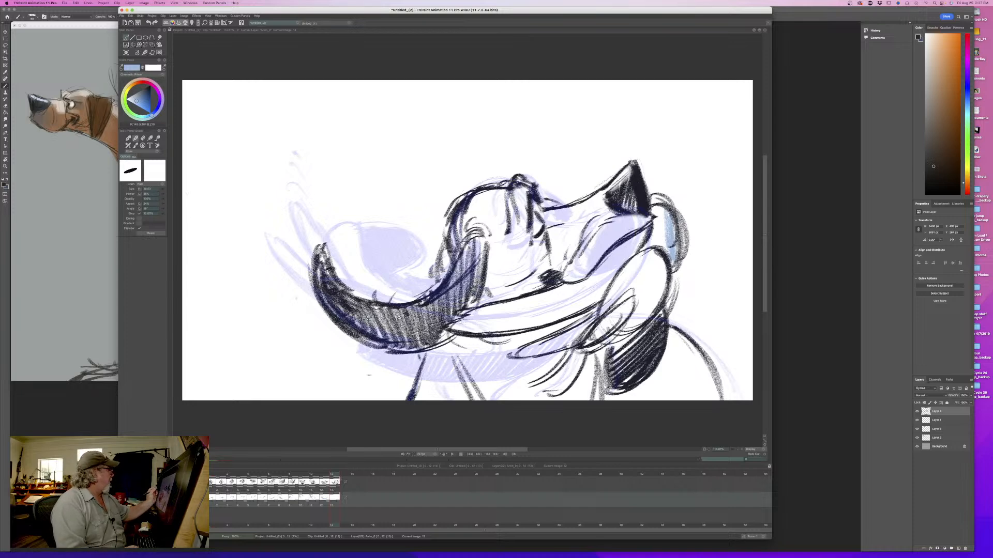
{"action": "mouse_move", "coordinate": [666, 217]}
{"action": "left_mouse_down"}
{"action": "mouse_move", "coordinate": [646, 253]}
{"action": "mouse_move", "coordinate": [644, 326]}
{"action": "mouse_move", "coordinate": [610, 269]}
{"action": "mouse_move", "coordinate": [595, 310]}
{"action": "mouse_move", "coordinate": [543, 352]}
{"action": "mouse_move", "coordinate": [610, 324]}
{"action": "mouse_move", "coordinate": [589, 341]}
{"action": "mouse_move", "coordinate": [615, 310]}
{"action": "left_mouse_up"}
{"action": "mouse_move", "coordinate": [636, 238]}
{"action": "left_mouse_down"}
{"action": "mouse_move", "coordinate": [579, 310]}
{"action": "mouse_move", "coordinate": [535, 326]}
{"action": "mouse_move", "coordinate": [522, 316]}
{"action": "mouse_move", "coordinate": [445, 326]}
{"action": "left_mouse_up"}
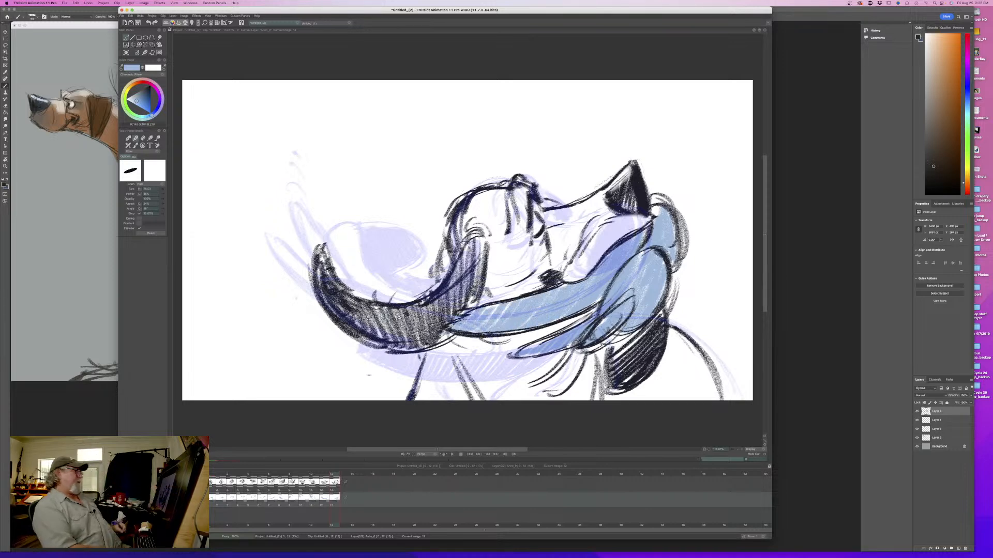
- Return to the line layer with the black line colour and copy the front-facing dog drawing to the frame after the last pose
{"action": "key", "text": "Up"}
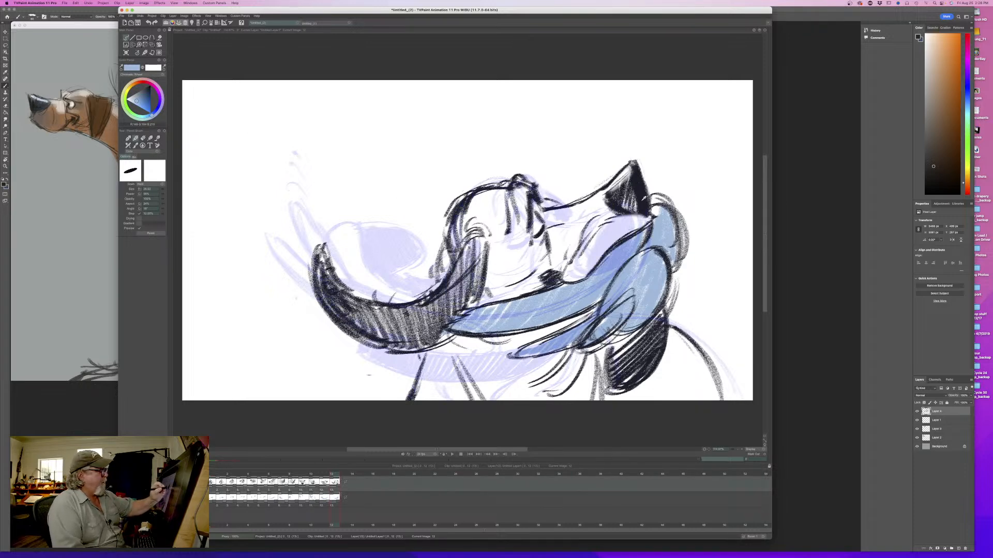
{"action": "left_click", "coordinate": [643, 199]}
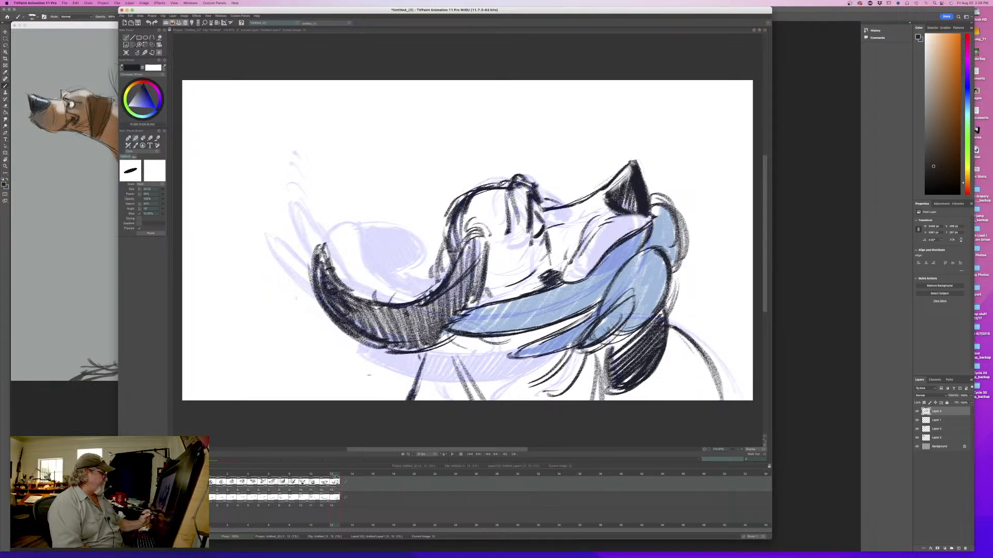
{"action": "mouse_move", "coordinate": [333, 474]}
{"action": "left_mouse_down"}
{"action": "mouse_move", "coordinate": [218, 482]}
{"action": "mouse_move", "coordinate": [343, 489]}
{"action": "mouse_move", "coordinate": [211, 484]}
{"action": "left_mouse_up"}
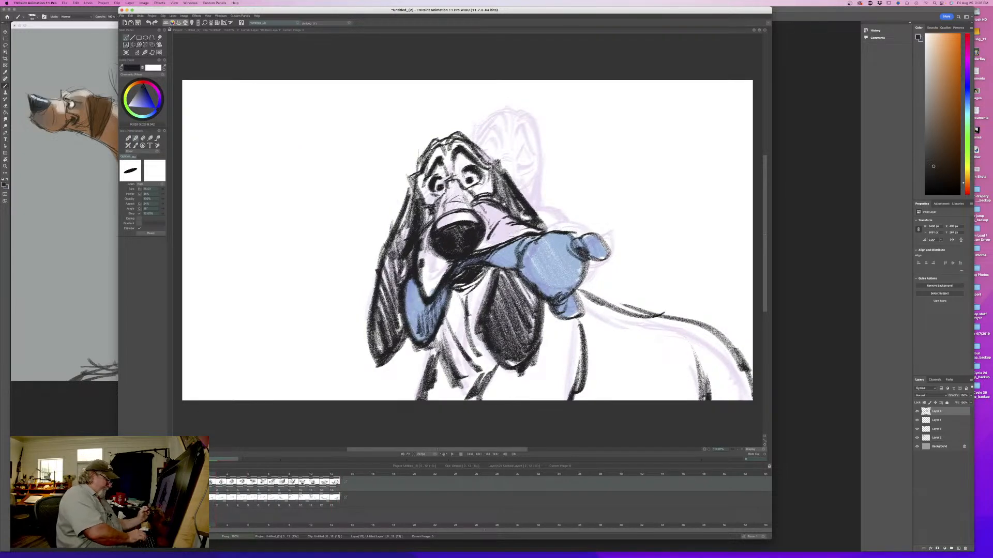
{"action": "left_click", "coordinate": [340, 474]}
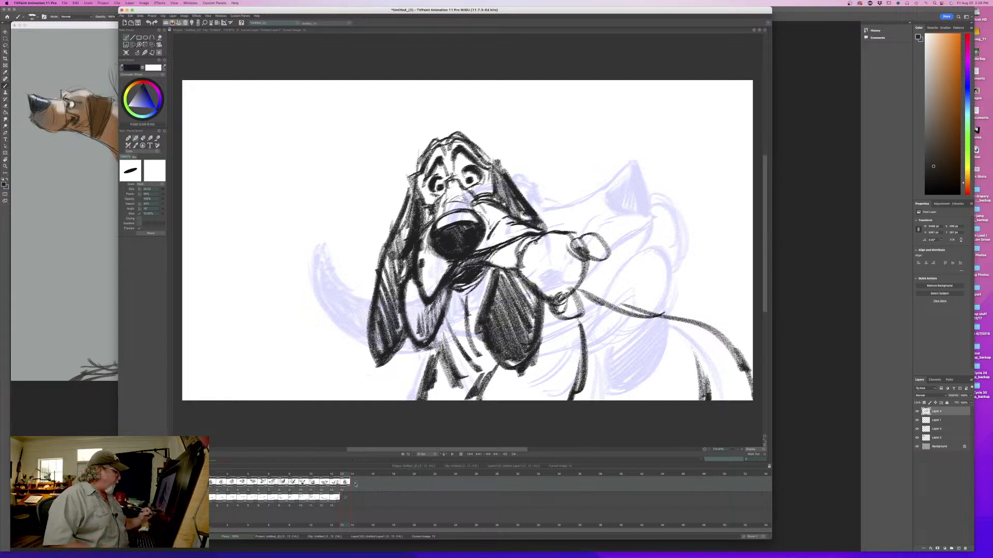
- Add an empty frame after the copied drawing, lightly rough in a head circle, and turn off the light table
{"action": "mouse_move", "coordinate": [345, 475]}
{"action": "left_mouse_down"}
{"action": "mouse_move", "coordinate": [215, 478]}
{"action": "mouse_move", "coordinate": [353, 479]}
{"action": "mouse_move", "coordinate": [235, 479]}
{"action": "mouse_move", "coordinate": [344, 482]}
{"action": "mouse_move", "coordinate": [340, 489]}
{"action": "mouse_move", "coordinate": [352, 482]}
{"action": "left_mouse_up"}
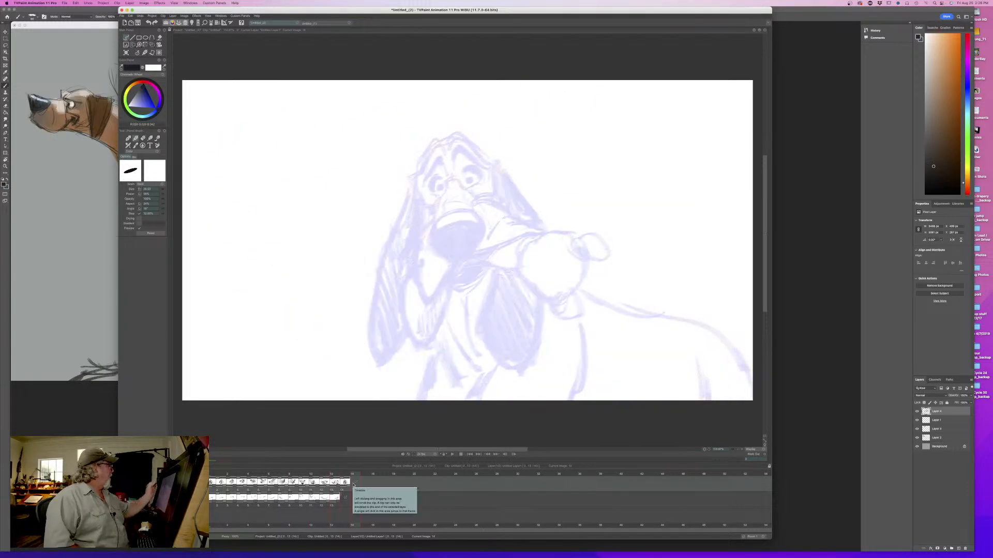
{"action": "left_click_drag", "start_coordinate": [190, 120], "coordinate": [204, 116]}
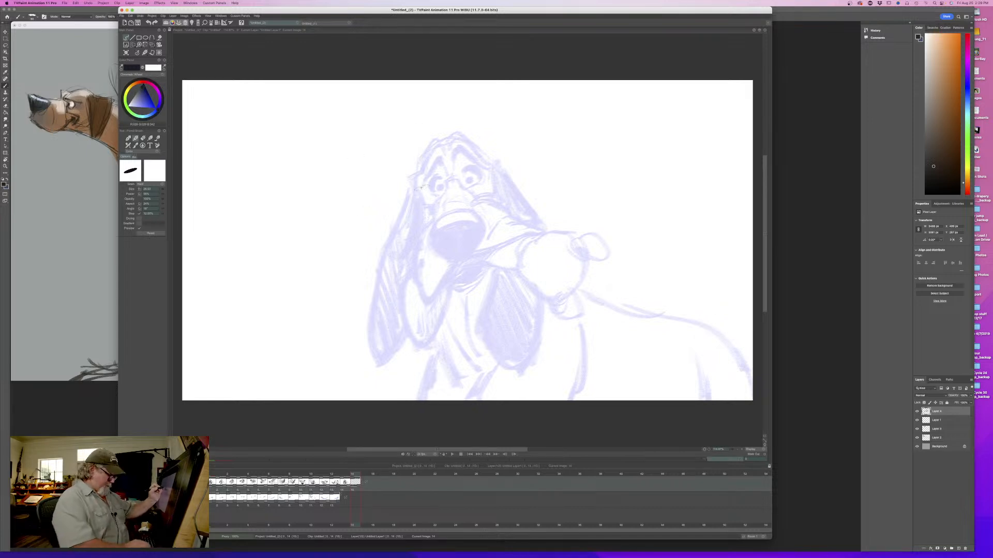
{"action": "key", "text": "i"}
{"action": "key", "text": "i"}
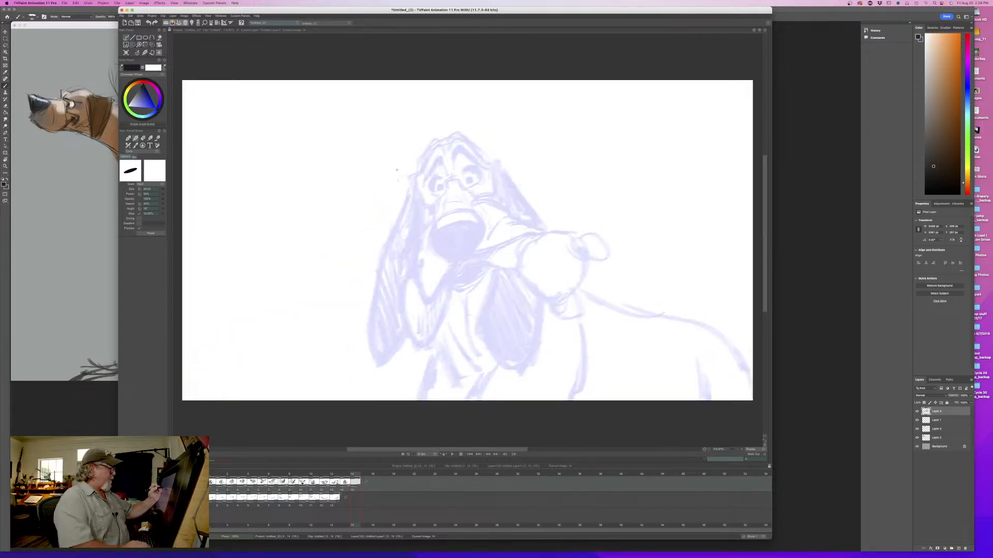
{"action": "mouse_move", "coordinate": [392, 164]}
{"action": "left_mouse_down"}
{"action": "mouse_move", "coordinate": [474, 183]}
{"action": "mouse_move", "coordinate": [402, 215]}
{"action": "left_mouse_up"}
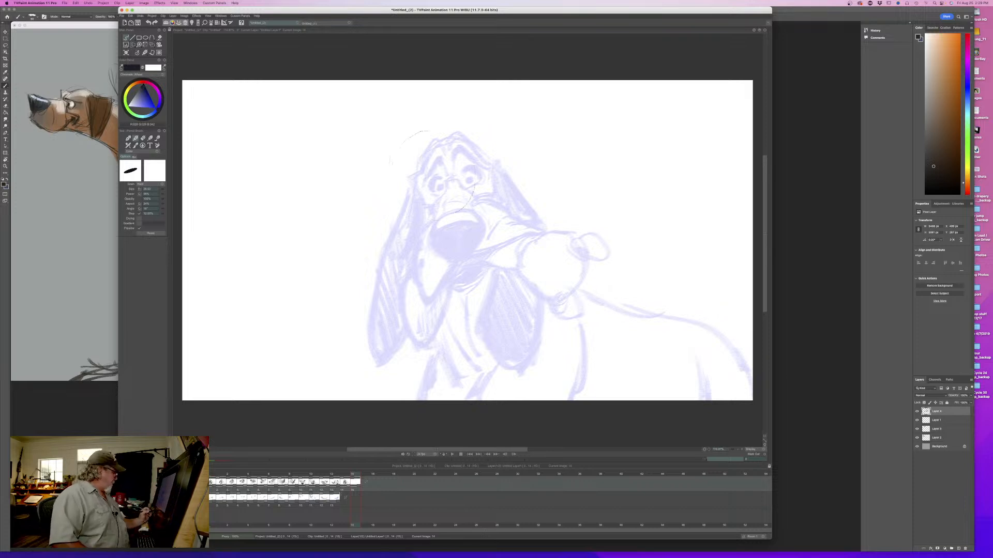
{"action": "key", "text": "l"}
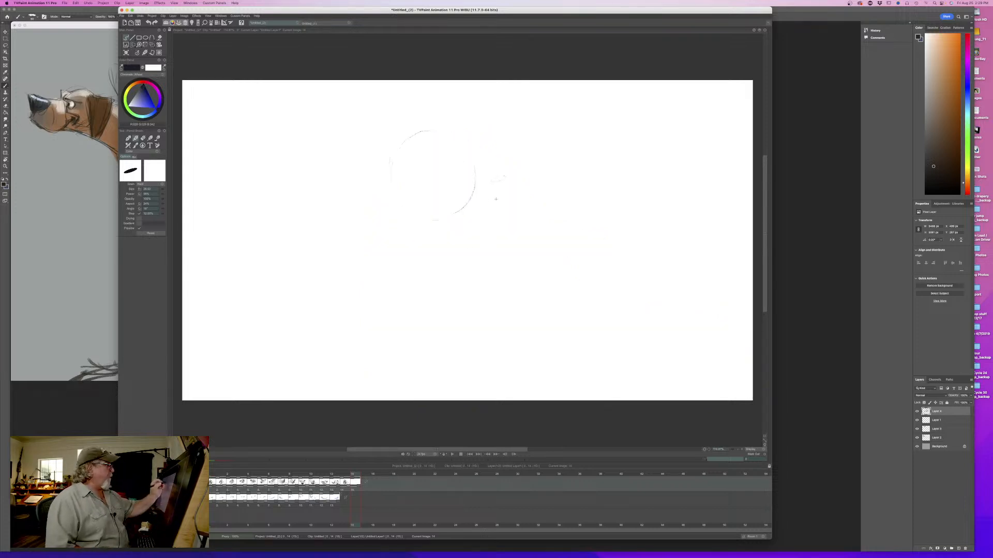
- Build up the round head shape of the new front-facing dog with repeated dark pencil strokes
{"action": "mouse_move", "coordinate": [460, 217]}
{"action": "left_mouse_down"}
{"action": "mouse_move", "coordinate": [495, 176]}
{"action": "mouse_move", "coordinate": [450, 220]}
{"action": "mouse_move", "coordinate": [424, 155]}
{"action": "left_mouse_up"}
{"action": "mouse_move", "coordinate": [492, 150]}
{"action": "left_mouse_down"}
{"action": "mouse_move", "coordinate": [499, 181]}
{"action": "mouse_move", "coordinate": [476, 214]}
{"action": "left_mouse_up"}
{"action": "left_click_drag", "start_coordinate": [488, 144], "coordinate": [443, 124]}
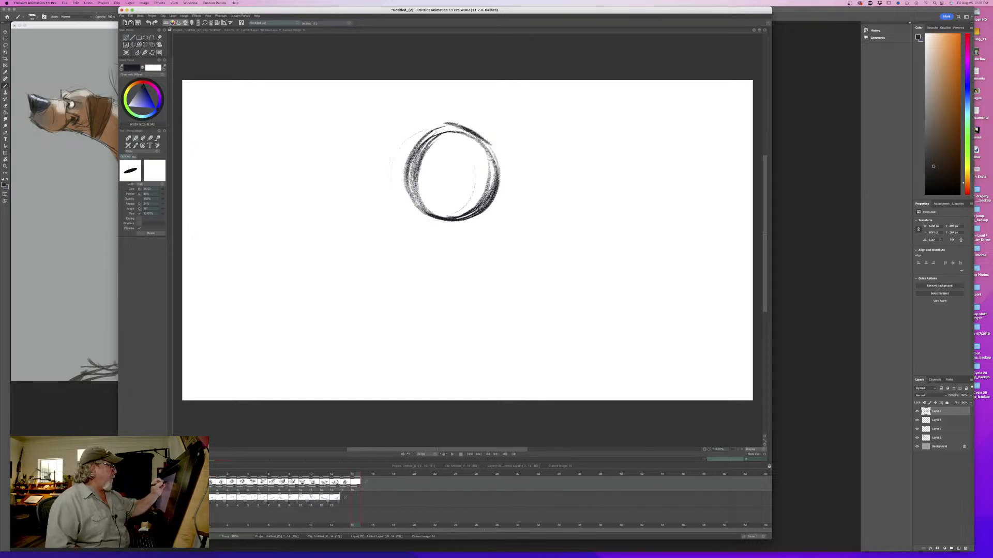
{"action": "mouse_move", "coordinate": [407, 176]}
{"action": "left_mouse_down"}
{"action": "mouse_move", "coordinate": [444, 126]}
{"action": "mouse_move", "coordinate": [502, 165]}
{"action": "mouse_move", "coordinate": [455, 126]}
{"action": "mouse_move", "coordinate": [424, 140]}
{"action": "left_mouse_up"}
{"action": "mouse_move", "coordinate": [497, 162]}
{"action": "left_mouse_down"}
{"action": "mouse_move", "coordinate": [505, 200]}
{"action": "mouse_move", "coordinate": [448, 222]}
{"action": "left_mouse_up"}
{"action": "left_click_drag", "start_coordinate": [500, 201], "coordinate": [424, 223]}
- Rough in the dog's neck below the head circle and the start of the ear beside the head
{"action": "mouse_move", "coordinate": [489, 217]}
{"action": "left_mouse_down"}
{"action": "mouse_move", "coordinate": [464, 225]}
{"action": "mouse_move", "coordinate": [514, 241]}
{"action": "mouse_move", "coordinate": [465, 300]}
{"action": "left_mouse_up"}
{"action": "mouse_move", "coordinate": [425, 238]}
{"action": "left_mouse_down"}
{"action": "mouse_move", "coordinate": [432, 295]}
{"action": "mouse_move", "coordinate": [460, 316]}
{"action": "left_mouse_up"}
{"action": "left_click_drag", "start_coordinate": [476, 264], "coordinate": [474, 298]}
{"action": "mouse_move", "coordinate": [485, 298]}
{"action": "left_mouse_down"}
{"action": "mouse_move", "coordinate": [476, 314]}
{"action": "mouse_move", "coordinate": [483, 297]}
{"action": "left_mouse_up"}
{"action": "left_click_drag", "start_coordinate": [451, 265], "coordinate": [473, 308]}
{"action": "left_click_drag", "start_coordinate": [523, 338], "coordinate": [509, 344]}
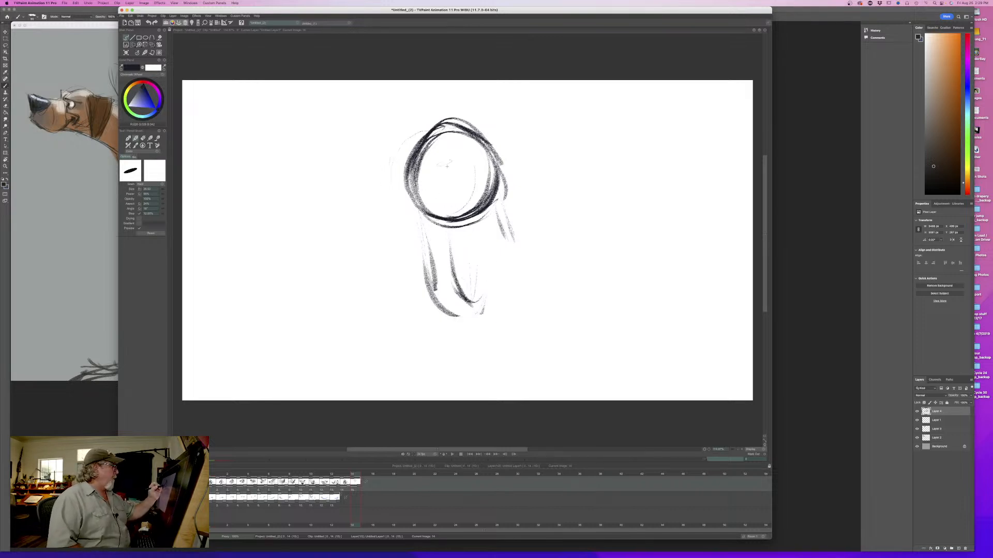
- Draw the muzzle's base curve inside the head circle and shade a solid black nose overlapping the circle's edge
{"action": "mouse_move", "coordinate": [434, 160]}
{"action": "left_mouse_down"}
{"action": "mouse_move", "coordinate": [465, 217]}
{"action": "mouse_move", "coordinate": [454, 177]}
{"action": "mouse_move", "coordinate": [474, 214]}
{"action": "left_mouse_up"}
{"action": "mouse_move", "coordinate": [408, 173]}
{"action": "left_mouse_down"}
{"action": "mouse_move", "coordinate": [389, 168]}
{"action": "mouse_move", "coordinate": [395, 160]}
{"action": "left_mouse_up"}
{"action": "left_click_drag", "start_coordinate": [408, 161], "coordinate": [371, 164]}
{"action": "left_click_drag", "start_coordinate": [418, 166], "coordinate": [376, 183]}
{"action": "mouse_move", "coordinate": [375, 169]}
{"action": "left_mouse_down"}
{"action": "mouse_move", "coordinate": [398, 209]}
{"action": "mouse_move", "coordinate": [413, 209]}
{"action": "left_mouse_up"}
{"action": "mouse_move", "coordinate": [423, 173]}
{"action": "left_mouse_down"}
{"action": "mouse_move", "coordinate": [412, 199]}
{"action": "mouse_move", "coordinate": [391, 203]}
{"action": "mouse_move", "coordinate": [375, 176]}
{"action": "mouse_move", "coordinate": [380, 200]}
{"action": "left_mouse_up"}
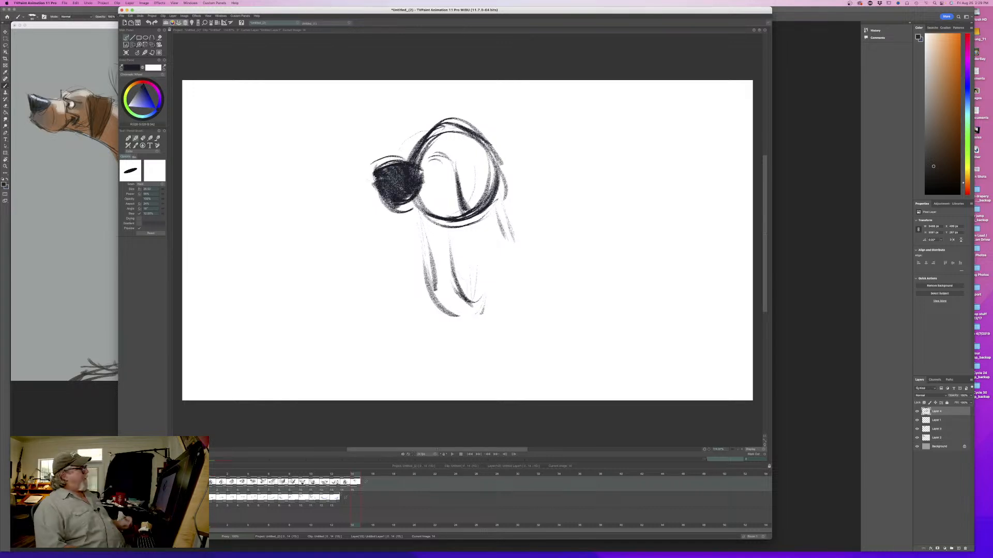
- Sketch the muzzle bridge, hanging lips, mouth and cheek line of the three-quarter head, plus the first brow strokes
{"action": "left_click_drag", "start_coordinate": [433, 156], "coordinate": [394, 158]}
{"action": "mouse_move", "coordinate": [380, 199]}
{"action": "left_mouse_down"}
{"action": "mouse_move", "coordinate": [387, 242]}
{"action": "mouse_move", "coordinate": [423, 247]}
{"action": "mouse_move", "coordinate": [455, 221]}
{"action": "mouse_move", "coordinate": [425, 250]}
{"action": "left_mouse_up"}
{"action": "mouse_move", "coordinate": [385, 220]}
{"action": "left_mouse_down"}
{"action": "mouse_move", "coordinate": [392, 242]}
{"action": "mouse_move", "coordinate": [409, 223]}
{"action": "mouse_move", "coordinate": [465, 205]}
{"action": "mouse_move", "coordinate": [479, 213]}
{"action": "left_mouse_up"}
{"action": "mouse_move", "coordinate": [459, 209]}
{"action": "left_mouse_down"}
{"action": "mouse_move", "coordinate": [479, 225]}
{"action": "mouse_move", "coordinate": [470, 226]}
{"action": "left_mouse_up"}
{"action": "left_click_drag", "start_coordinate": [444, 155], "coordinate": [453, 174]}
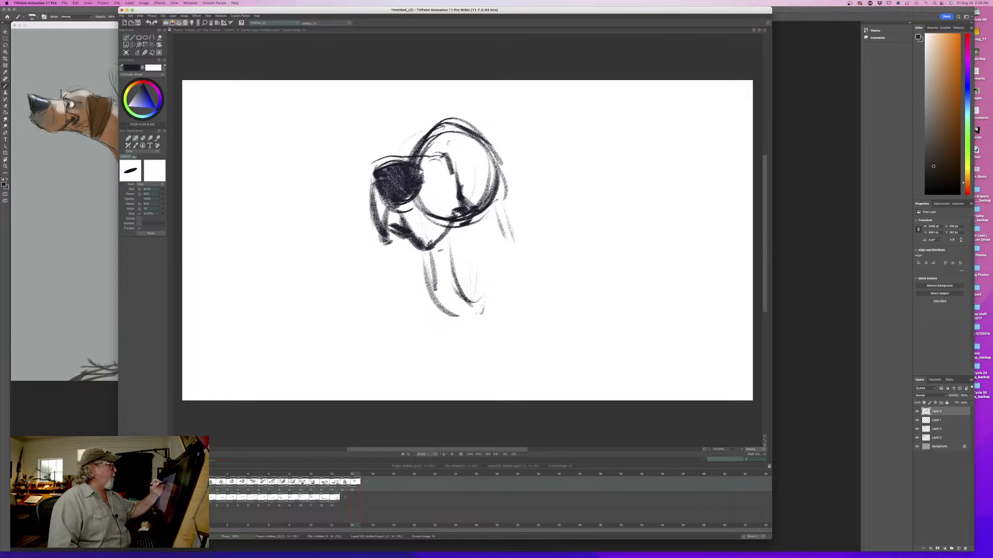
{"action": "left_click_drag", "start_coordinate": [451, 130], "coordinate": [447, 149]}
{"action": "left_click_drag", "start_coordinate": [465, 148], "coordinate": [475, 159]}
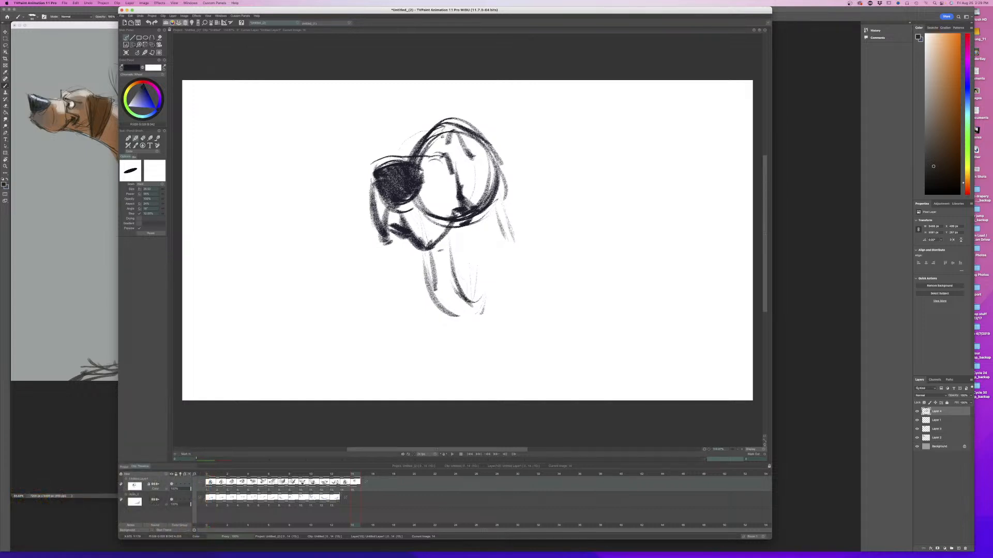
- Add the eyes and brows, darken the top of the head, and reinforce the nose and muzzle contours
{"action": "mouse_move", "coordinate": [443, 137]}
{"action": "left_mouse_down"}
{"action": "mouse_move", "coordinate": [417, 153]}
{"action": "mouse_move", "coordinate": [444, 132]}
{"action": "mouse_move", "coordinate": [473, 155]}
{"action": "left_mouse_up"}
{"action": "mouse_move", "coordinate": [448, 122]}
{"action": "left_mouse_down"}
{"action": "mouse_move", "coordinate": [488, 147]}
{"action": "mouse_move", "coordinate": [434, 127]}
{"action": "left_mouse_up"}
{"action": "mouse_move", "coordinate": [454, 164]}
{"action": "left_mouse_down"}
{"action": "mouse_move", "coordinate": [468, 147]}
{"action": "mouse_move", "coordinate": [463, 165]}
{"action": "mouse_move", "coordinate": [466, 147]}
{"action": "mouse_move", "coordinate": [434, 145]}
{"action": "mouse_move", "coordinate": [450, 170]}
{"action": "mouse_move", "coordinate": [436, 143]}
{"action": "mouse_move", "coordinate": [416, 181]}
{"action": "mouse_move", "coordinate": [385, 195]}
{"action": "left_mouse_up"}
{"action": "mouse_move", "coordinate": [405, 159]}
{"action": "left_mouse_down"}
{"action": "mouse_move", "coordinate": [373, 167]}
{"action": "mouse_move", "coordinate": [371, 179]}
{"action": "left_mouse_up"}
{"action": "left_click_drag", "start_coordinate": [434, 175], "coordinate": [436, 220]}
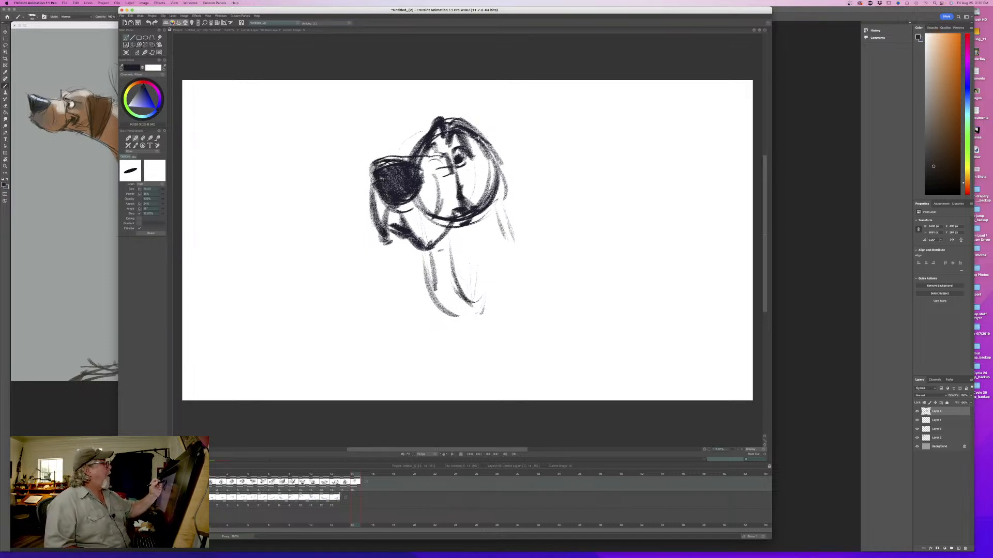
- Draw the long near ear hanging from the top of the head and fill it with dark hatching
{"action": "left_click_drag", "start_coordinate": [465, 126], "coordinate": [484, 138]}
{"action": "mouse_move", "coordinate": [493, 144]}
{"action": "left_mouse_down"}
{"action": "mouse_move", "coordinate": [516, 226]}
{"action": "mouse_move", "coordinate": [514, 295]}
{"action": "left_mouse_up"}
{"action": "left_click_drag", "start_coordinate": [491, 171], "coordinate": [481, 261]}
{"action": "mouse_move", "coordinate": [494, 174]}
{"action": "left_mouse_down"}
{"action": "mouse_move", "coordinate": [472, 321]}
{"action": "mouse_move", "coordinate": [494, 368]}
{"action": "left_mouse_up"}
{"action": "left_click_drag", "start_coordinate": [518, 218], "coordinate": [530, 300]}
{"action": "left_click_drag", "start_coordinate": [530, 282], "coordinate": [499, 370]}
{"action": "left_click_drag", "start_coordinate": [523, 279], "coordinate": [494, 357]}
{"action": "mouse_move", "coordinate": [518, 262]}
{"action": "left_mouse_down"}
{"action": "mouse_move", "coordinate": [489, 355]}
{"action": "mouse_move", "coordinate": [479, 336]}
{"action": "left_mouse_up"}
{"action": "left_click_drag", "start_coordinate": [502, 230], "coordinate": [475, 319]}
{"action": "left_click_drag", "start_coordinate": [500, 190], "coordinate": [475, 299]}
{"action": "left_click_drag", "start_coordinate": [499, 159], "coordinate": [489, 251]}
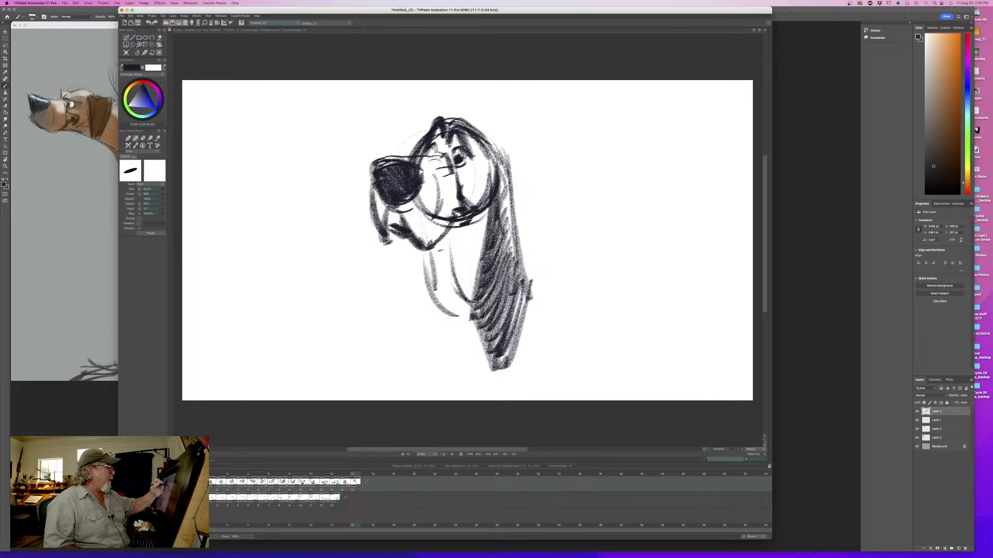
{"action": "left_click_drag", "start_coordinate": [512, 195], "coordinate": [502, 270]}
{"action": "left_click_drag", "start_coordinate": [523, 288], "coordinate": [517, 321]}
- Draw and hatch the far ear hanging behind the mouth, then add the fold lines around the eye
{"action": "mouse_move", "coordinate": [399, 236]}
{"action": "left_mouse_down"}
{"action": "mouse_move", "coordinate": [389, 310]}
{"action": "mouse_move", "coordinate": [416, 354]}
{"action": "left_mouse_up"}
{"action": "mouse_move", "coordinate": [427, 257]}
{"action": "left_mouse_down"}
{"action": "mouse_move", "coordinate": [433, 276]}
{"action": "mouse_move", "coordinate": [417, 368]}
{"action": "left_mouse_up"}
{"action": "mouse_move", "coordinate": [432, 238]}
{"action": "left_mouse_down"}
{"action": "mouse_move", "coordinate": [406, 274]}
{"action": "mouse_move", "coordinate": [395, 331]}
{"action": "left_mouse_up"}
{"action": "left_click_drag", "start_coordinate": [431, 293], "coordinate": [412, 342]}
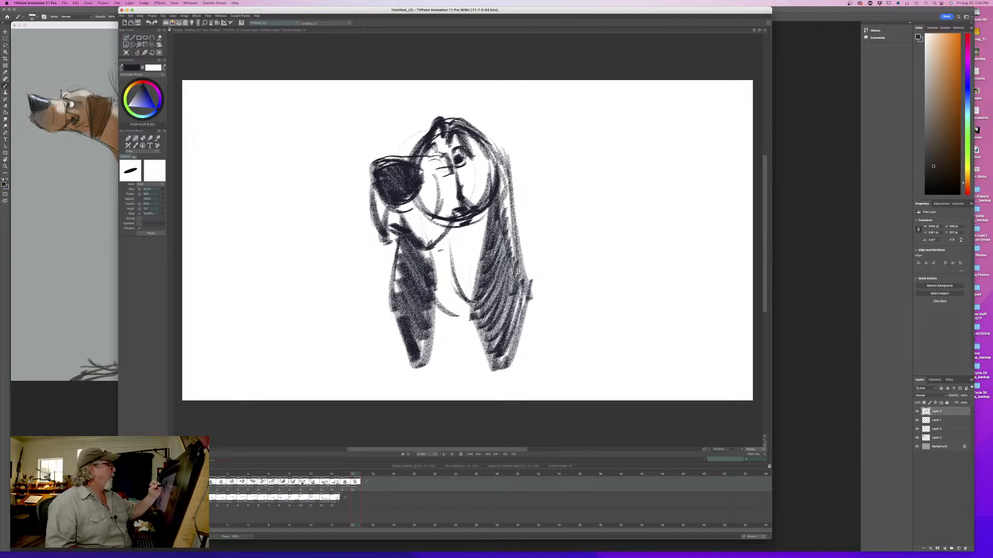
{"action": "left_click_drag", "start_coordinate": [462, 145], "coordinate": [482, 167]}
{"action": "left_click_drag", "start_coordinate": [468, 160], "coordinate": [458, 190]}
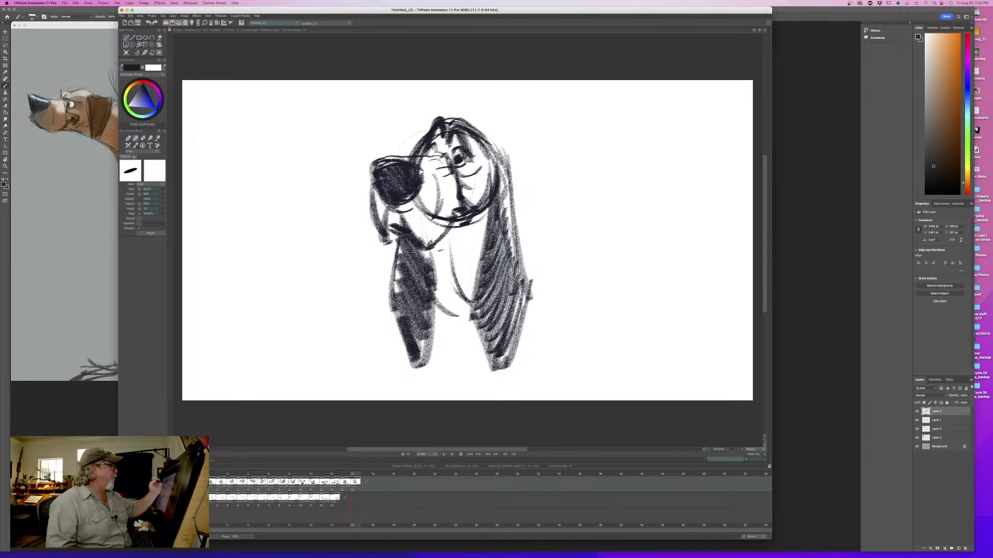
- Sketch the back line from the neck to the rump, erase the stray lower strokes, and redraw it more firmly
{"action": "mouse_move", "coordinate": [421, 238]}
{"action": "left_mouse_down"}
{"action": "mouse_move", "coordinate": [445, 227]}
{"action": "mouse_move", "coordinate": [460, 242]}
{"action": "left_mouse_up"}
{"action": "left_click_drag", "start_coordinate": [519, 245], "coordinate": [710, 350]}
{"action": "left_click_drag", "start_coordinate": [683, 314], "coordinate": [620, 289]}
{"action": "mouse_move", "coordinate": [563, 272]}
{"action": "left_mouse_down"}
{"action": "mouse_move", "coordinate": [535, 246]}
{"action": "mouse_move", "coordinate": [700, 321]}
{"action": "mouse_move", "coordinate": [712, 349]}
{"action": "left_mouse_up"}
{"action": "left_click_drag", "start_coordinate": [693, 321], "coordinate": [561, 267]}
{"action": "key", "text": "e"}
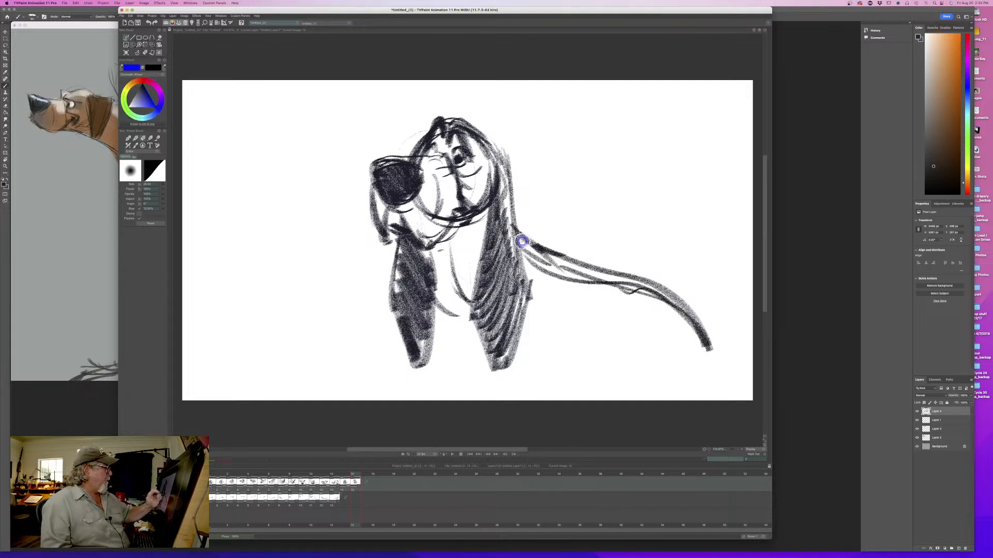
{"action": "mouse_move", "coordinate": [522, 240]}
{"action": "left_mouse_down"}
{"action": "mouse_move", "coordinate": [644, 294]}
{"action": "mouse_move", "coordinate": [651, 313]}
{"action": "left_mouse_up"}
{"action": "left_click_drag", "start_coordinate": [529, 262], "coordinate": [651, 317]}
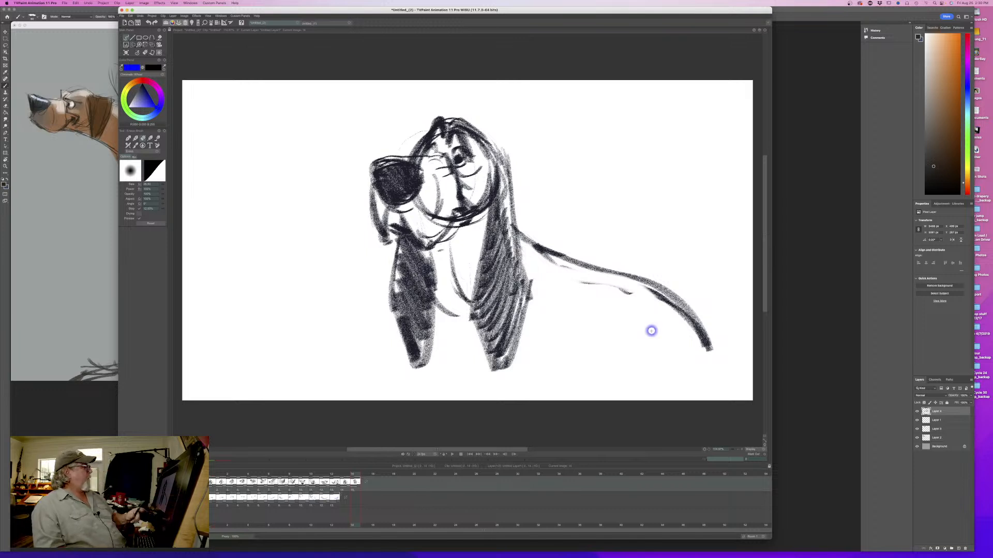
{"action": "key", "text": "e"}
{"action": "mouse_move", "coordinate": [545, 255]}
{"action": "left_mouse_down"}
{"action": "mouse_move", "coordinate": [632, 273]}
{"action": "mouse_move", "coordinate": [712, 357]}
{"action": "left_mouse_up"}
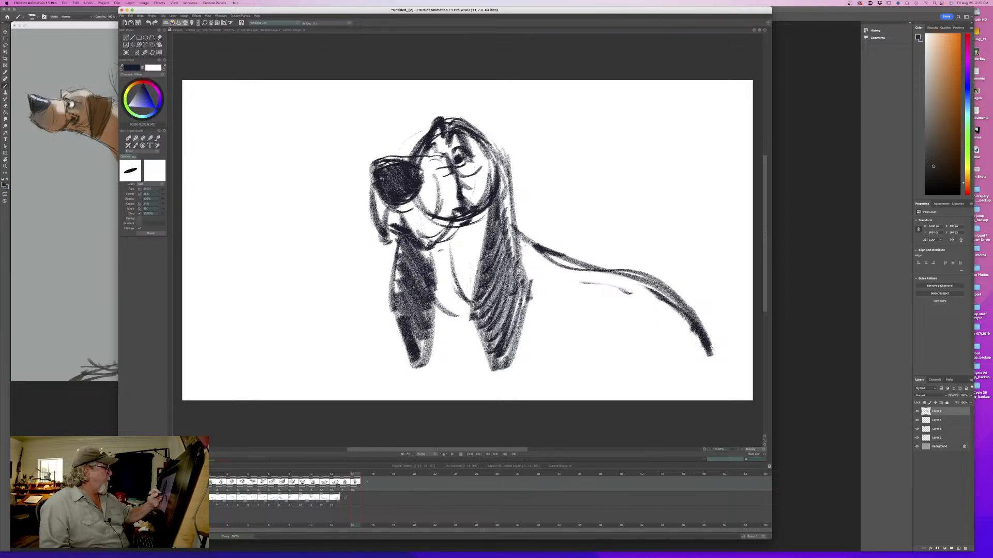
- Rough in the chest, front leg and haunch lines of the sketched dog's body
{"action": "left_click_drag", "start_coordinate": [548, 267], "coordinate": [525, 386]}
{"action": "mouse_move", "coordinate": [434, 315]}
{"action": "left_mouse_down"}
{"action": "mouse_move", "coordinate": [466, 364]}
{"action": "mouse_move", "coordinate": [458, 377]}
{"action": "left_mouse_up"}
{"action": "left_click_drag", "start_coordinate": [475, 289], "coordinate": [450, 362]}
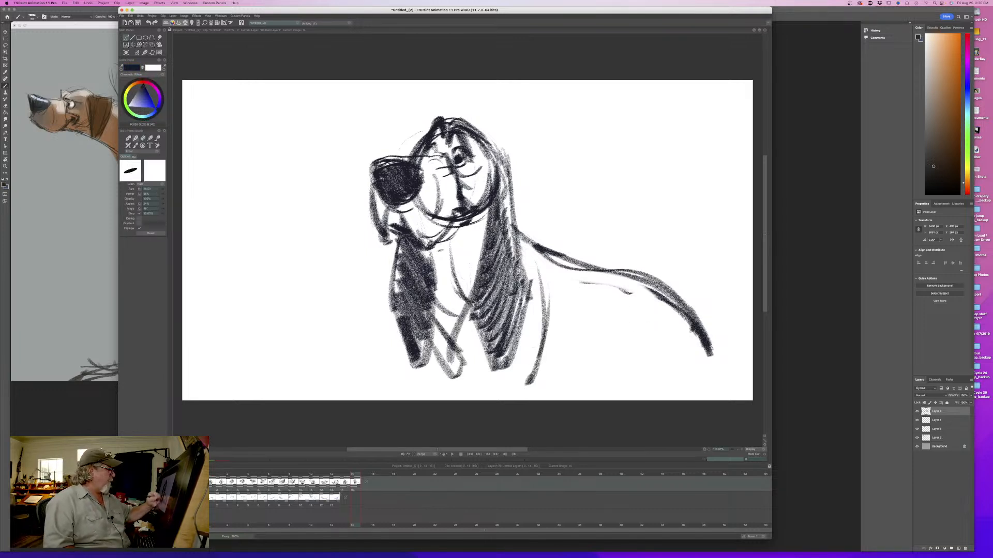
{"action": "left_click_drag", "start_coordinate": [461, 329], "coordinate": [456, 376]}
{"action": "left_click_drag", "start_coordinate": [466, 361], "coordinate": [464, 396]}
{"action": "left_click_drag", "start_coordinate": [472, 384], "coordinate": [463, 399]}
{"action": "left_click_drag", "start_coordinate": [549, 373], "coordinate": [547, 389]}
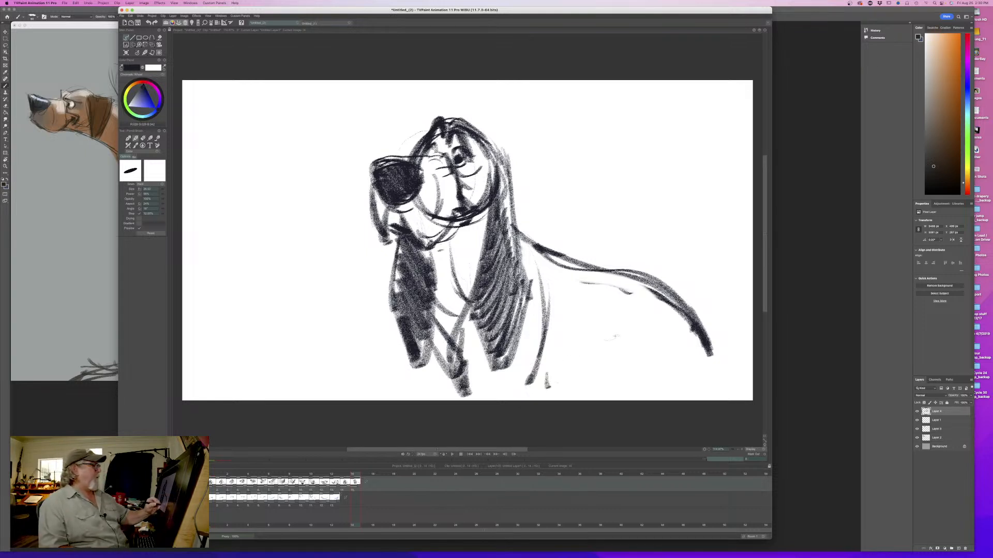
{"action": "left_click_drag", "start_coordinate": [637, 318], "coordinate": [607, 390]}
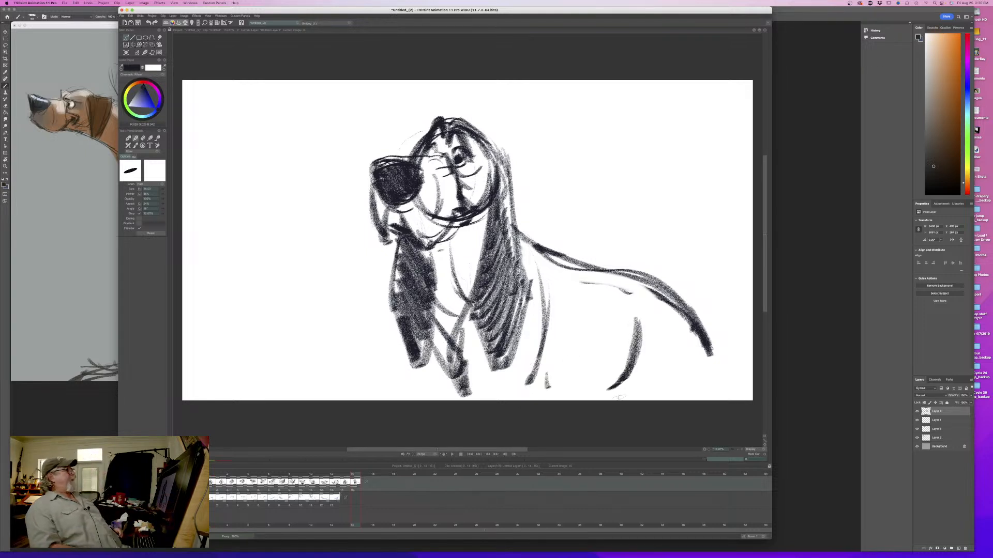
- Sketch a second simplified dog head beside the first with a round cranium, boxy muzzle, neck and hanging ears
{"action": "mouse_move", "coordinate": [465, 124]}
{"action": "left_mouse_down"}
{"action": "mouse_move", "coordinate": [476, 133]}
{"action": "mouse_move", "coordinate": [509, 266]}
{"action": "left_mouse_up"}
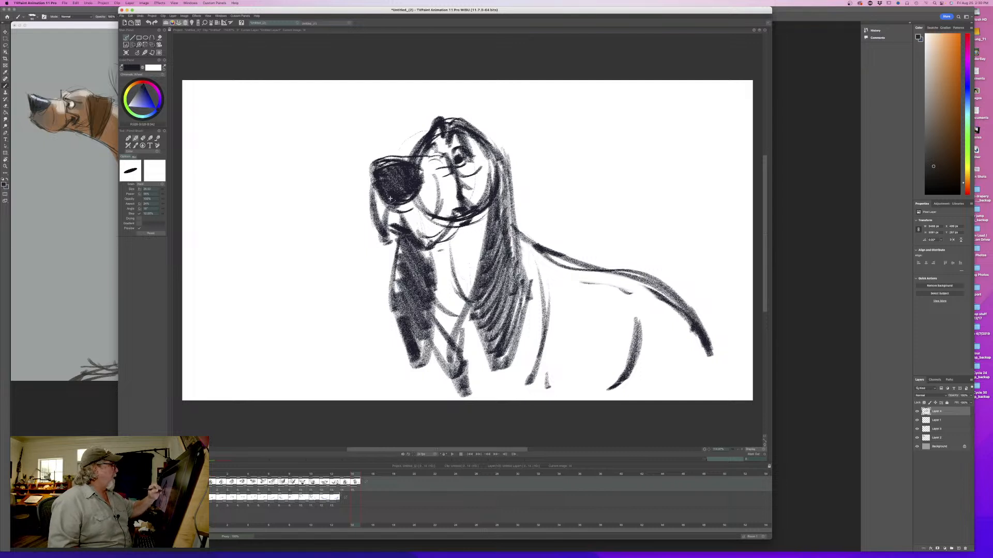
{"action": "left_click_drag", "start_coordinate": [281, 202], "coordinate": [347, 165]}
{"action": "mouse_move", "coordinate": [284, 150]}
{"action": "left_mouse_down"}
{"action": "mouse_move", "coordinate": [269, 182]}
{"action": "mouse_move", "coordinate": [282, 155]}
{"action": "mouse_move", "coordinate": [357, 207]}
{"action": "left_mouse_up"}
{"action": "left_click_drag", "start_coordinate": [292, 171], "coordinate": [219, 177]}
{"action": "left_click_drag", "start_coordinate": [206, 181], "coordinate": [227, 239]}
{"action": "mouse_move", "coordinate": [294, 175]}
{"action": "left_mouse_down"}
{"action": "mouse_move", "coordinate": [300, 220]}
{"action": "mouse_move", "coordinate": [210, 207]}
{"action": "mouse_move", "coordinate": [300, 222]}
{"action": "mouse_move", "coordinate": [296, 243]}
{"action": "mouse_move", "coordinate": [325, 280]}
{"action": "left_mouse_up"}
{"action": "left_click_drag", "start_coordinate": [285, 244], "coordinate": [316, 281]}
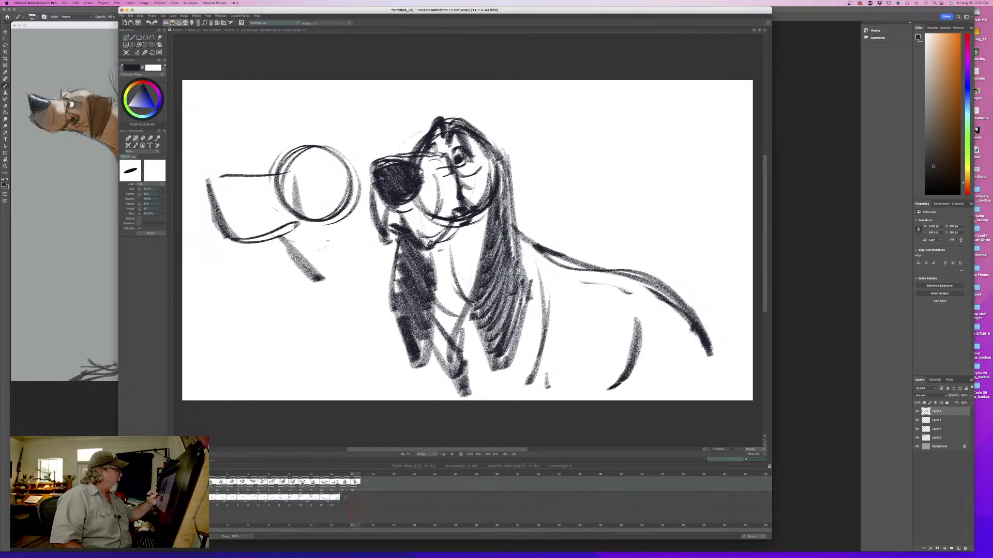
{"action": "mouse_move", "coordinate": [350, 174]}
{"action": "left_mouse_down"}
{"action": "mouse_move", "coordinate": [358, 200]}
{"action": "mouse_move", "coordinate": [394, 209]}
{"action": "mouse_move", "coordinate": [385, 209]}
{"action": "left_mouse_up"}
{"action": "left_click_drag", "start_coordinate": [303, 282], "coordinate": [331, 372]}
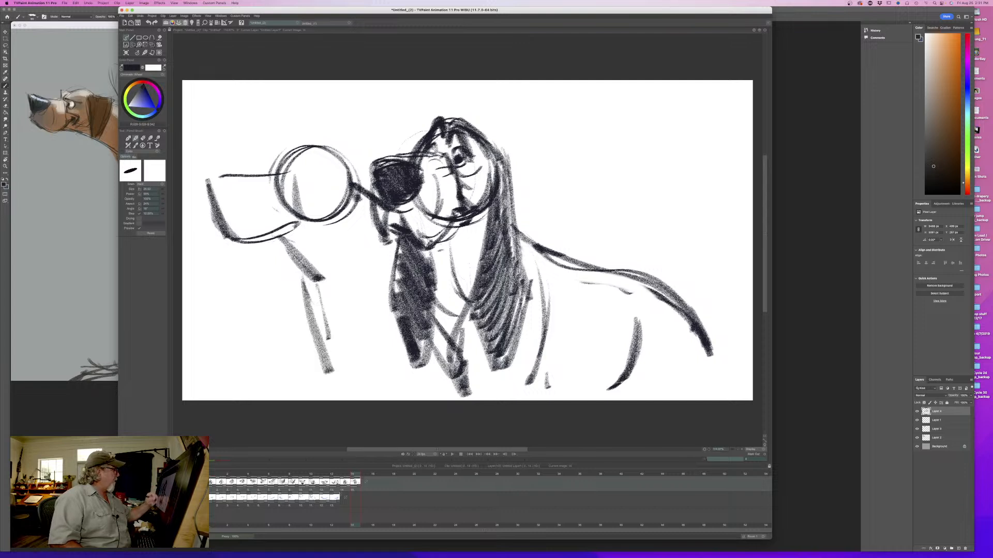
{"action": "mouse_move", "coordinate": [326, 176]}
{"action": "left_mouse_down"}
{"action": "mouse_move", "coordinate": [358, 207]}
{"action": "mouse_move", "coordinate": [364, 176]}
{"action": "left_mouse_up"}
{"action": "left_click_drag", "start_coordinate": [276, 246], "coordinate": [300, 310]}
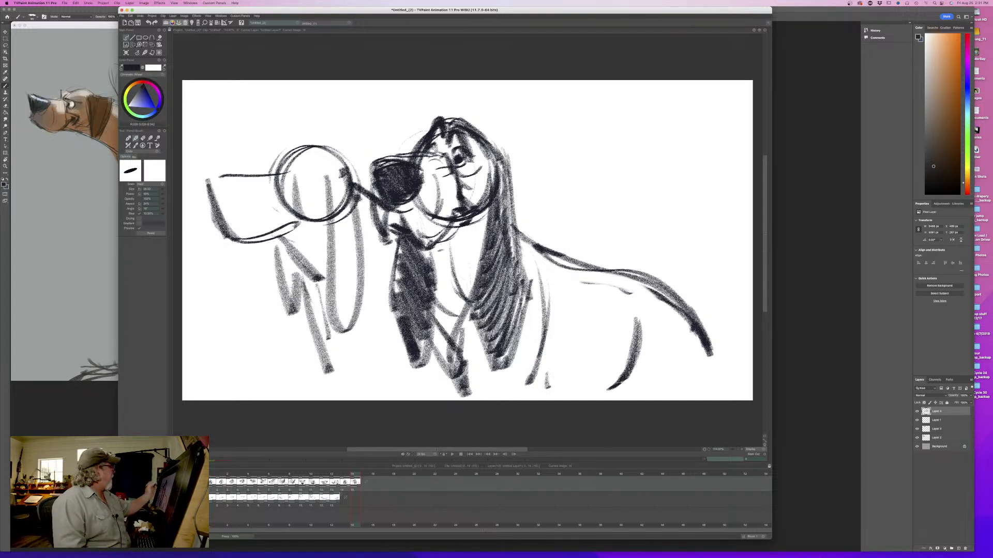
- Turn the light table back on and remove the construction sketch and its frame after the front-facing dog
{"action": "key", "text": "BackSpace"}
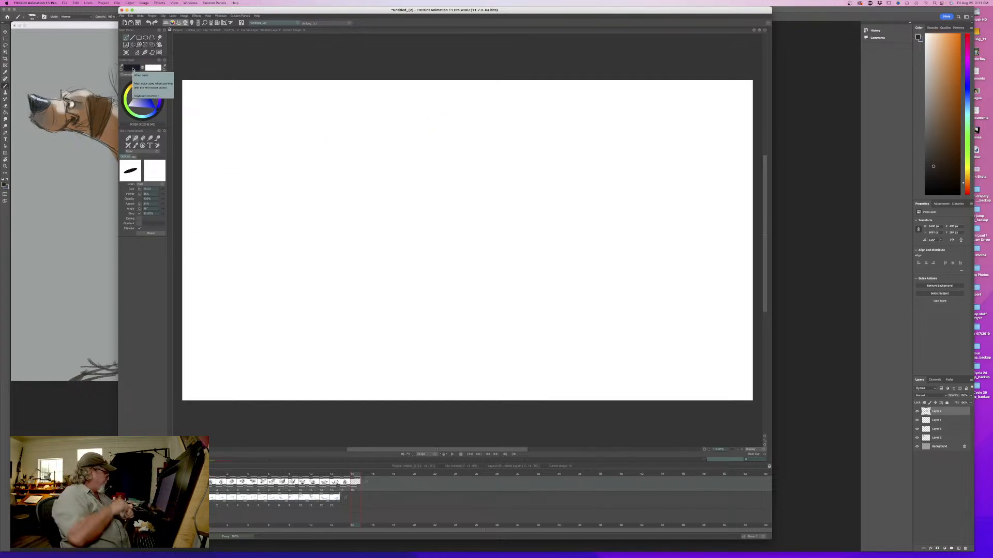
{"action": "key", "text": "l"}
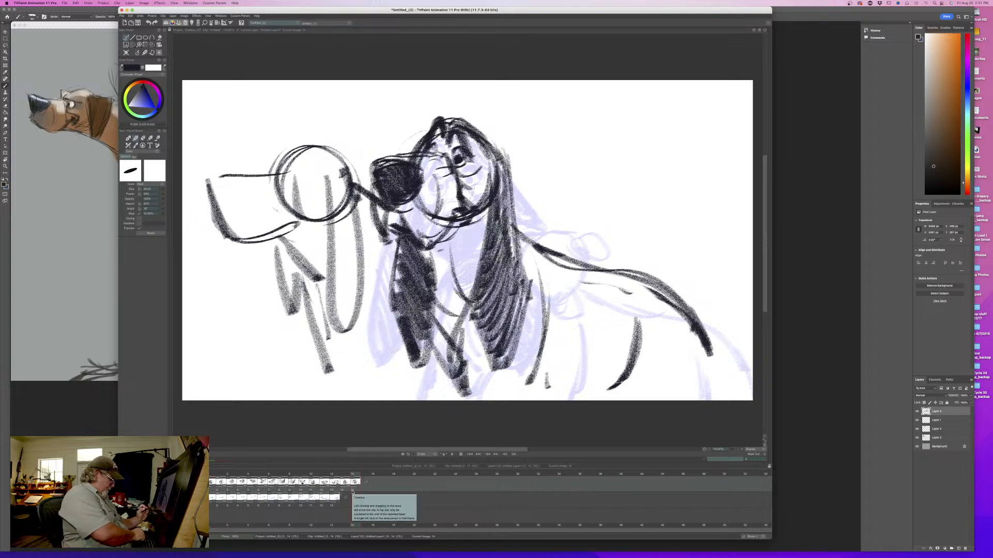
{"action": "key", "text": "ctrl+z"}
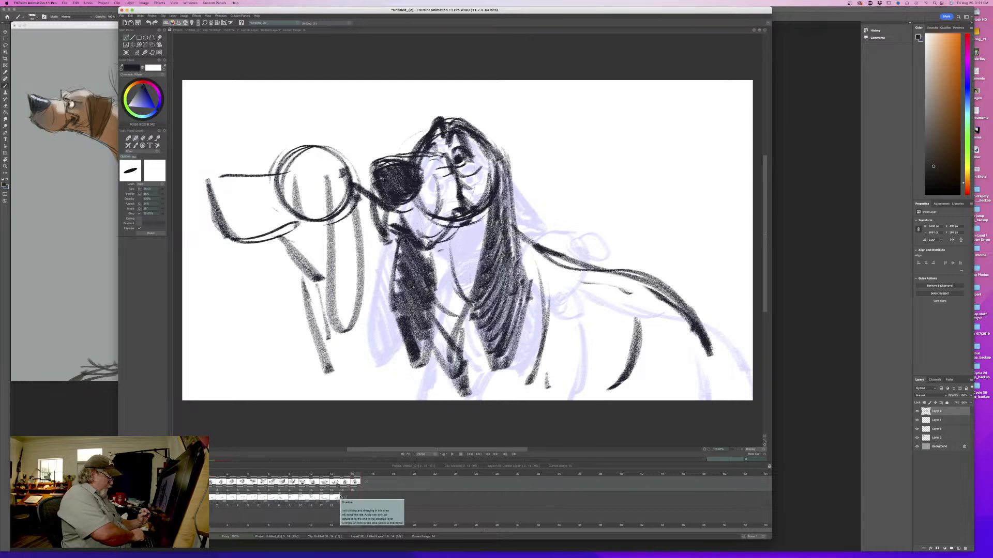
{"action": "key", "text": "ctrl+z"}
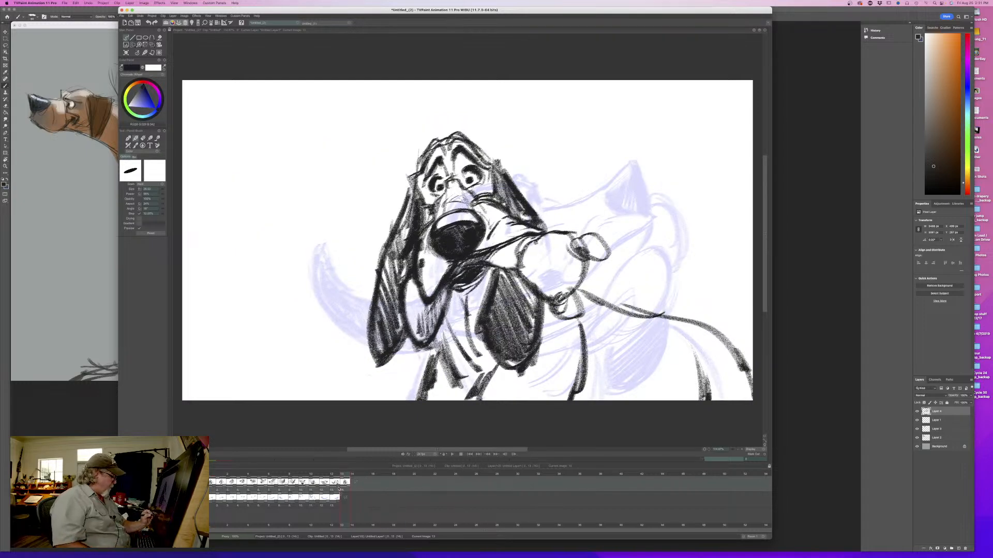
- Insert an empty frame between the last head-shake pose and the front-facing dog drawing and go to it
{"action": "key", "text": "ctrl+shift+z"}
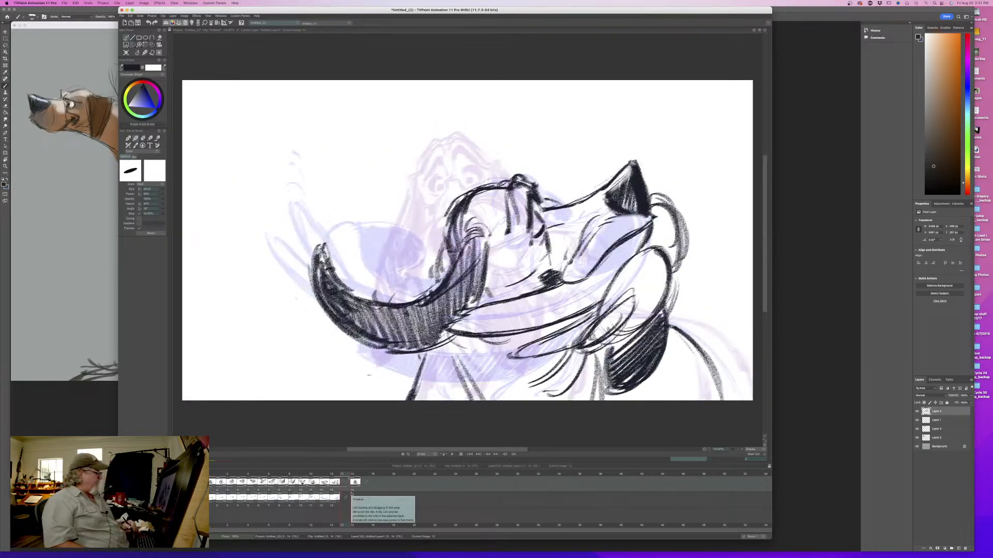
{"action": "left_click", "coordinate": [126, 52]}
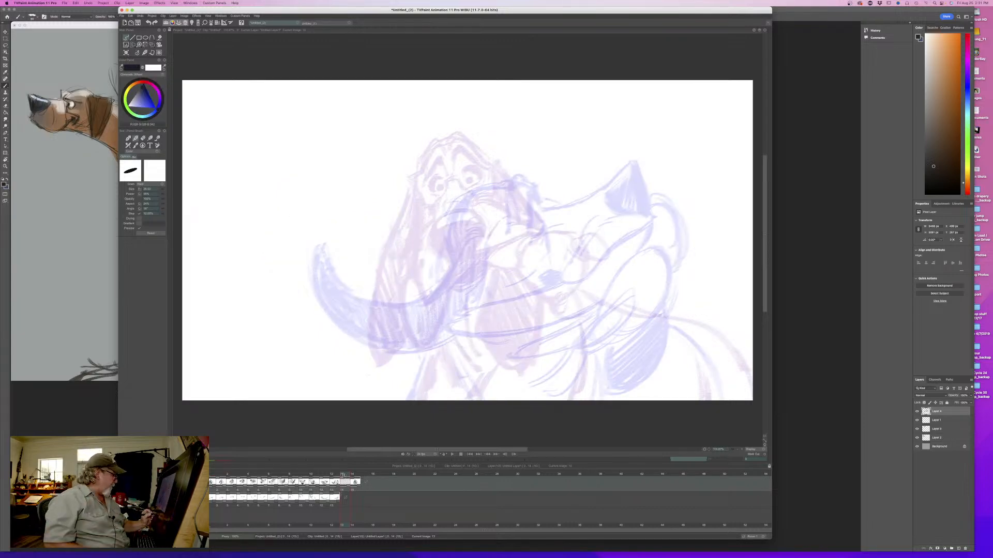
{"action": "mouse_move", "coordinate": [342, 475]}
{"action": "left_mouse_down"}
{"action": "mouse_move", "coordinate": [232, 476]}
{"action": "mouse_move", "coordinate": [341, 474]}
{"action": "left_mouse_up"}
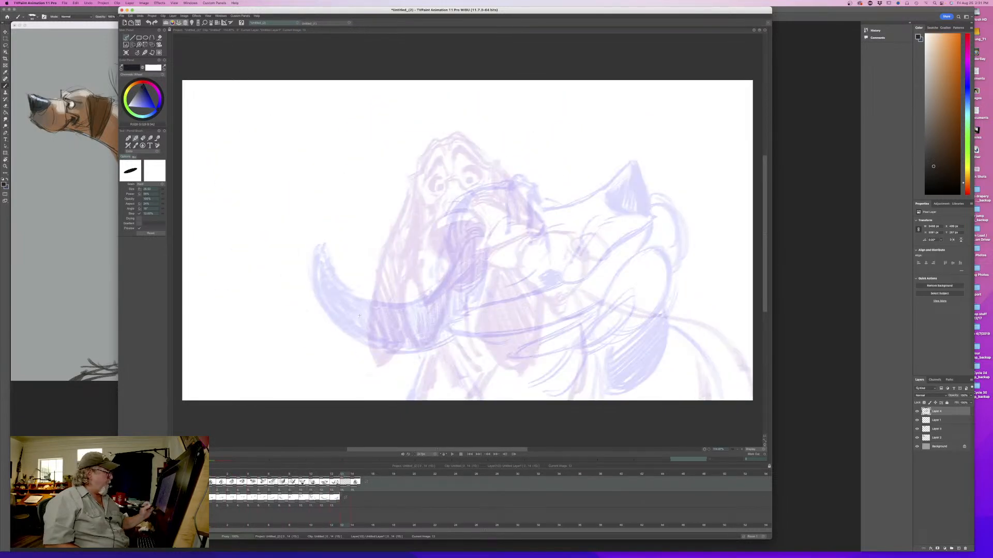
- Rough in the head circle for the in-between over the light-table drawings and flip against the previous pose to check it
{"action": "mouse_move", "coordinate": [431, 220]}
{"action": "left_mouse_down"}
{"action": "mouse_move", "coordinate": [486, 269]}
{"action": "mouse_move", "coordinate": [408, 269]}
{"action": "mouse_move", "coordinate": [468, 282]}
{"action": "left_mouse_up"}
{"action": "mouse_move", "coordinate": [503, 239]}
{"action": "left_mouse_down"}
{"action": "mouse_move", "coordinate": [468, 212]}
{"action": "mouse_move", "coordinate": [500, 235]}
{"action": "left_mouse_up"}
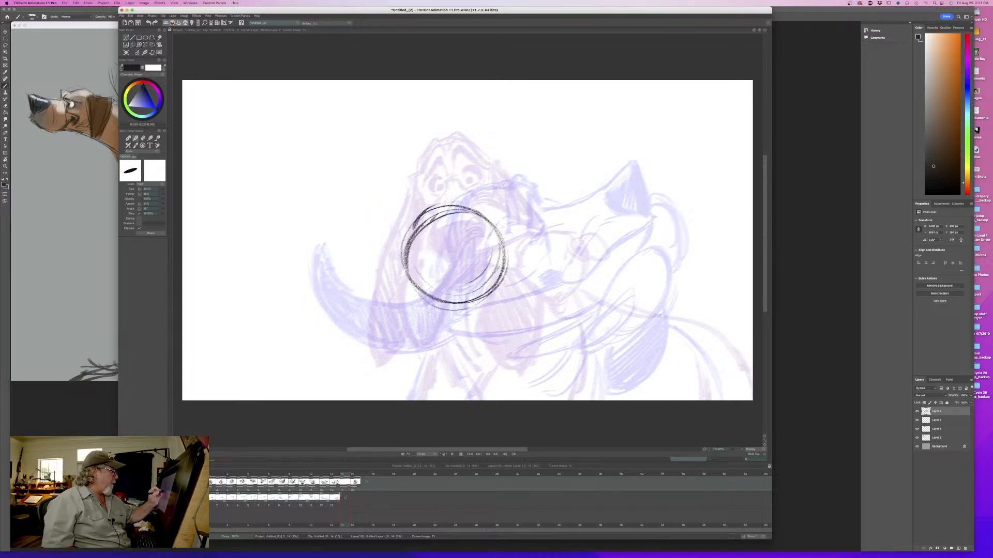
{"action": "left_click_drag", "start_coordinate": [426, 216], "coordinate": [496, 218]}
{"action": "mouse_move", "coordinate": [414, 284]}
{"action": "left_mouse_down"}
{"action": "mouse_move", "coordinate": [401, 248]}
{"action": "mouse_move", "coordinate": [413, 235]}
{"action": "mouse_move", "coordinate": [431, 298]}
{"action": "left_mouse_up"}
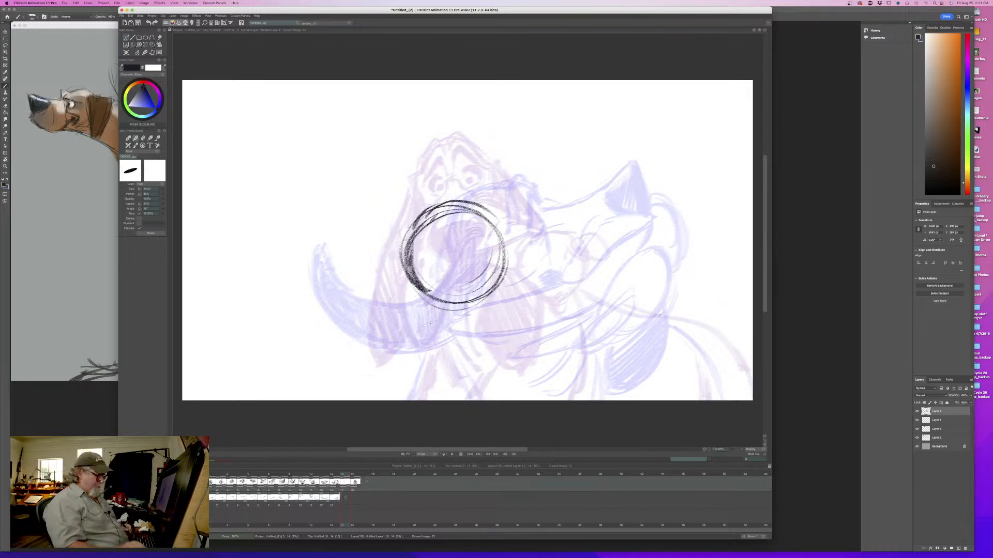
{"action": "key", "text": "Left"}
{"action": "key", "text": "Right"}
{"action": "key", "text": "Left"}
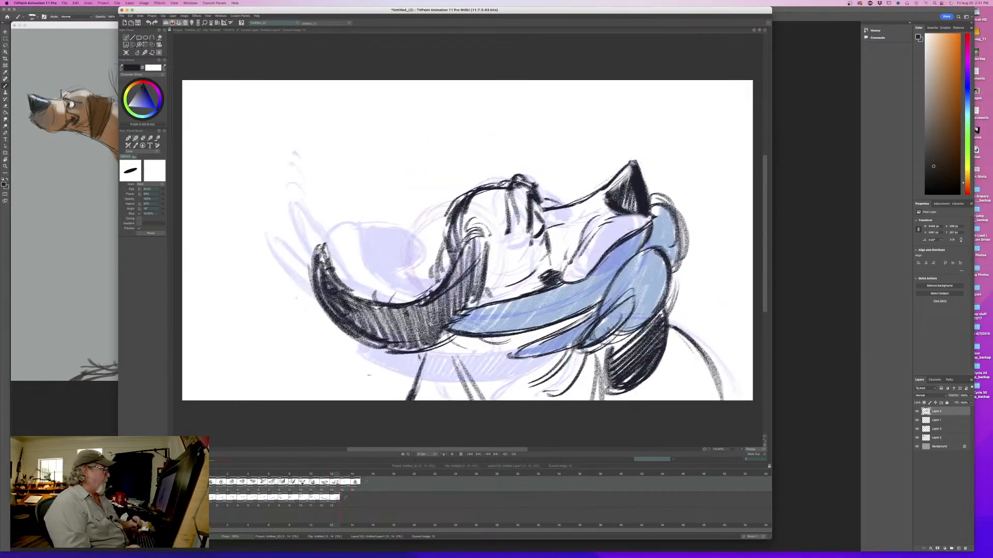
{"action": "key", "text": "Right"}
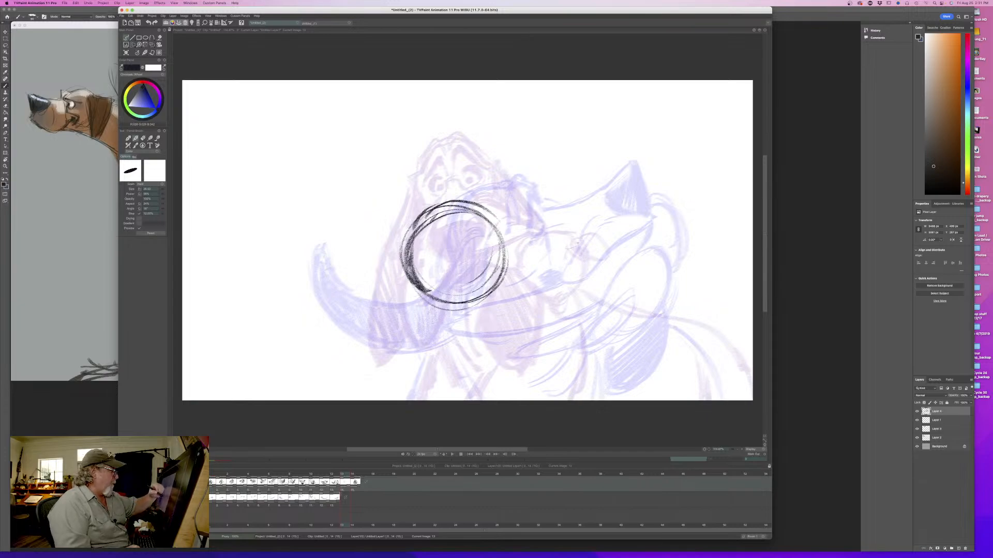
{"action": "left_click_drag", "start_coordinate": [527, 284], "coordinate": [582, 240]}
{"action": "left_click_drag", "start_coordinate": [587, 248], "coordinate": [540, 304]}
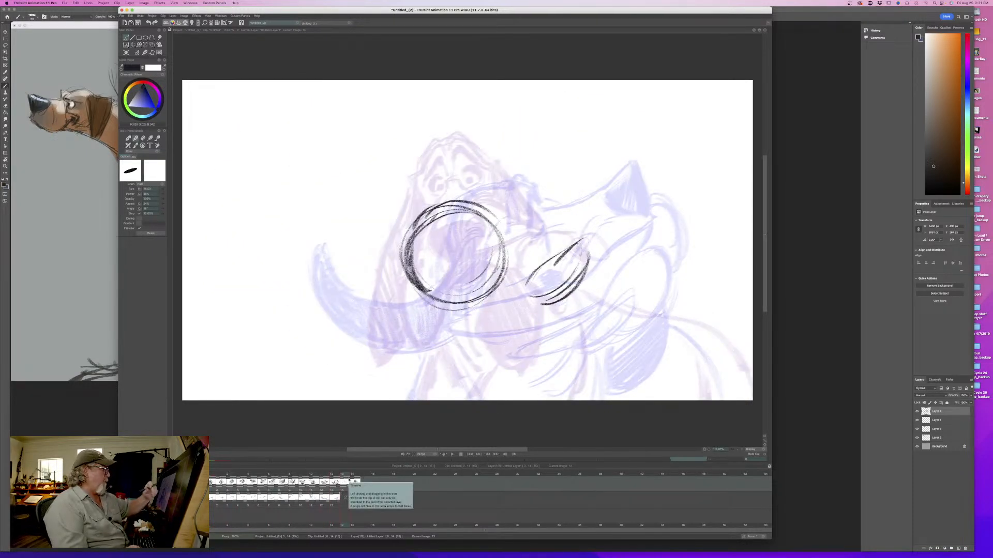
{"action": "key", "text": "e"}
{"action": "mouse_move", "coordinate": [588, 235]}
{"action": "left_mouse_down"}
{"action": "mouse_move", "coordinate": [545, 311]}
{"action": "mouse_move", "coordinate": [545, 271]}
{"action": "mouse_move", "coordinate": [527, 289]}
{"action": "left_mouse_up"}
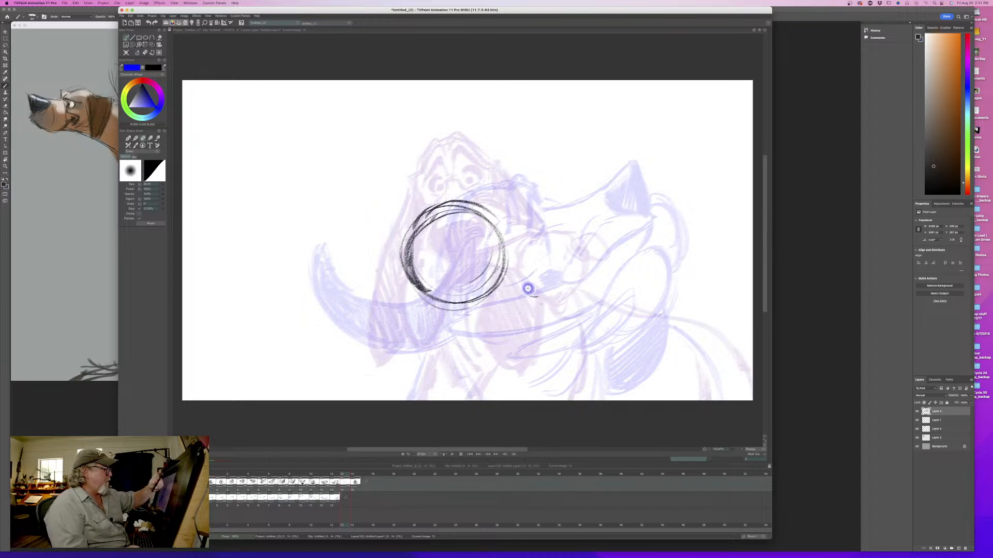
{"action": "key", "text": "p"}
{"action": "left_click_drag", "start_coordinate": [634, 218], "coordinate": [604, 264]}
{"action": "mouse_move", "coordinate": [627, 210]}
{"action": "left_mouse_down"}
{"action": "mouse_move", "coordinate": [588, 260]}
{"action": "mouse_move", "coordinate": [634, 227]}
{"action": "mouse_move", "coordinate": [595, 265]}
{"action": "mouse_move", "coordinate": [570, 273]}
{"action": "left_mouse_up"}
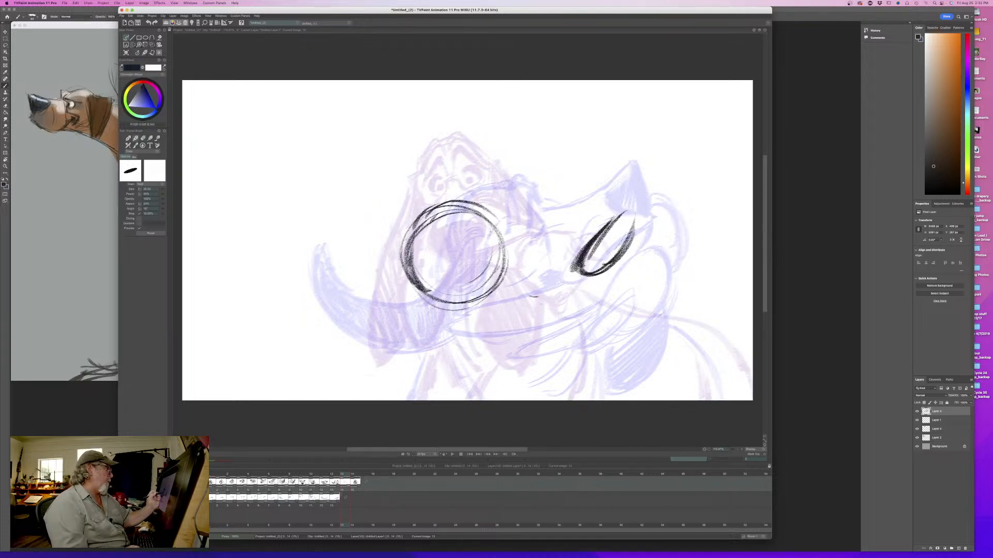
{"action": "key", "text": "e"}
{"action": "mouse_move", "coordinate": [629, 215]}
{"action": "left_mouse_down"}
{"action": "mouse_move", "coordinate": [582, 269]}
{"action": "mouse_move", "coordinate": [580, 241]}
{"action": "mouse_move", "coordinate": [569, 276]}
{"action": "left_mouse_up"}
- Draw the tilted oval nose between the two poses' noses, shade it black, and connect the muzzle bridge to the head circle
{"action": "key", "text": "p"}
{"action": "mouse_move", "coordinate": [611, 230]}
{"action": "left_mouse_down"}
{"action": "mouse_move", "coordinate": [614, 245]}
{"action": "mouse_move", "coordinate": [566, 273]}
{"action": "mouse_move", "coordinate": [610, 222]}
{"action": "mouse_move", "coordinate": [566, 237]}
{"action": "mouse_move", "coordinate": [545, 270]}
{"action": "mouse_move", "coordinate": [567, 272]}
{"action": "mouse_move", "coordinate": [545, 275]}
{"action": "mouse_move", "coordinate": [600, 268]}
{"action": "mouse_move", "coordinate": [558, 277]}
{"action": "mouse_move", "coordinate": [587, 269]}
{"action": "left_mouse_up"}
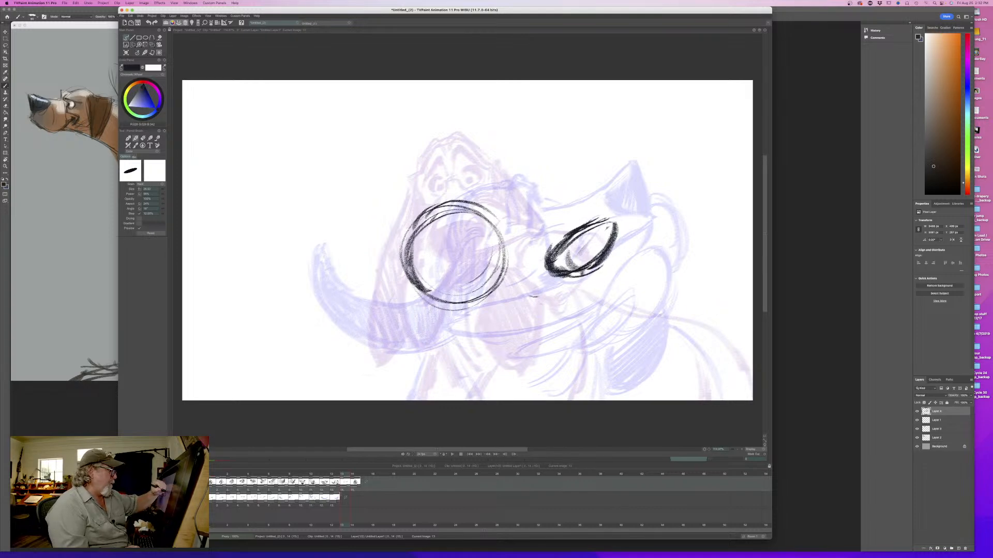
{"action": "mouse_move", "coordinate": [610, 225]}
{"action": "left_mouse_down"}
{"action": "mouse_move", "coordinate": [574, 261]}
{"action": "mouse_move", "coordinate": [585, 271]}
{"action": "mouse_move", "coordinate": [569, 262]}
{"action": "mouse_move", "coordinate": [588, 268]}
{"action": "left_mouse_up"}
{"action": "mouse_move", "coordinate": [570, 230]}
{"action": "left_mouse_down"}
{"action": "mouse_move", "coordinate": [490, 236]}
{"action": "mouse_move", "coordinate": [500, 237]}
{"action": "mouse_move", "coordinate": [487, 211]}
{"action": "left_mouse_up"}
{"action": "left_click_drag", "start_coordinate": [441, 206], "coordinate": [450, 199]}
{"action": "left_click_drag", "start_coordinate": [491, 235], "coordinate": [472, 239]}
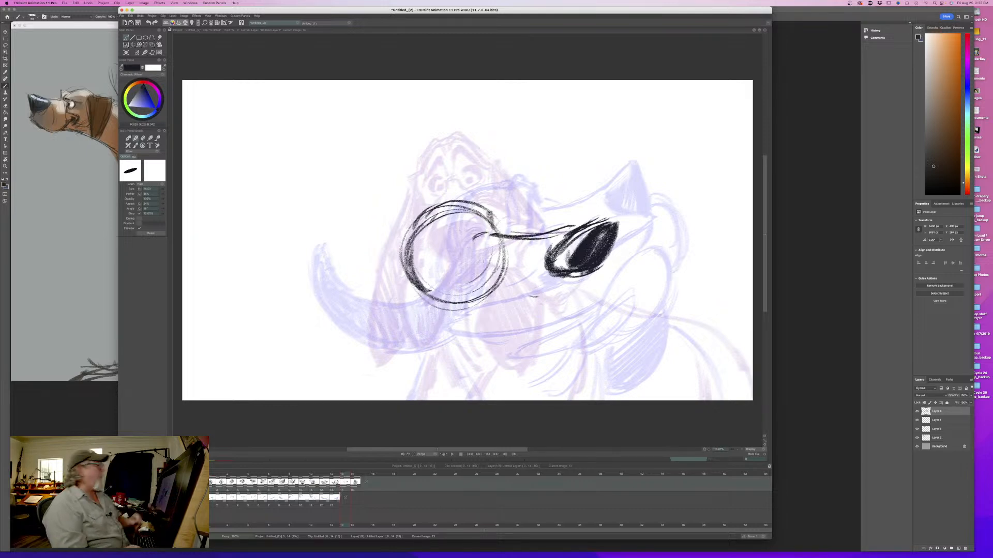
{"action": "mouse_move", "coordinate": [587, 224]}
{"action": "left_mouse_down"}
{"action": "mouse_move", "coordinate": [547, 238]}
{"action": "mouse_move", "coordinate": [568, 231]}
{"action": "mouse_move", "coordinate": [548, 257]}
{"action": "mouse_move", "coordinate": [569, 277]}
{"action": "left_mouse_up"}
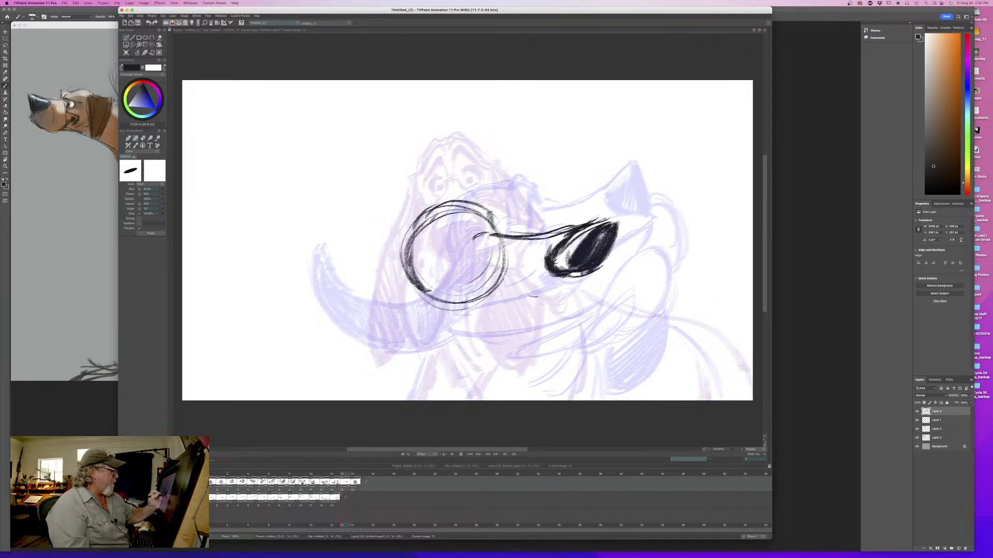
- Draw the muzzle edge below the in-between's nose, fill out the nose's black shading, and flip against the previous pose
{"action": "left_click_drag", "start_coordinate": [614, 221], "coordinate": [626, 219]}
{"action": "left_click_drag", "start_coordinate": [625, 247], "coordinate": [583, 290]}
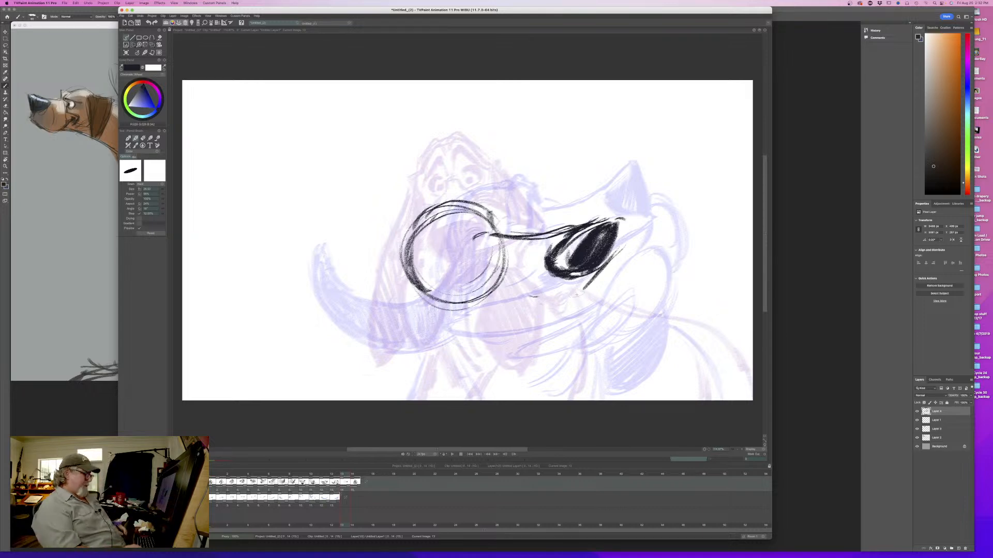
{"action": "key", "text": "Left"}
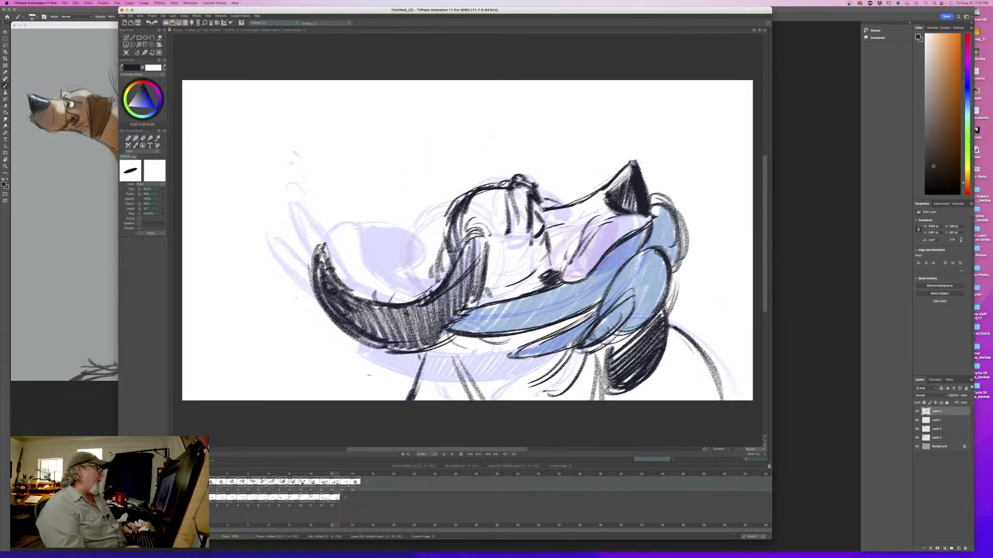
{"action": "key", "text": "Right"}
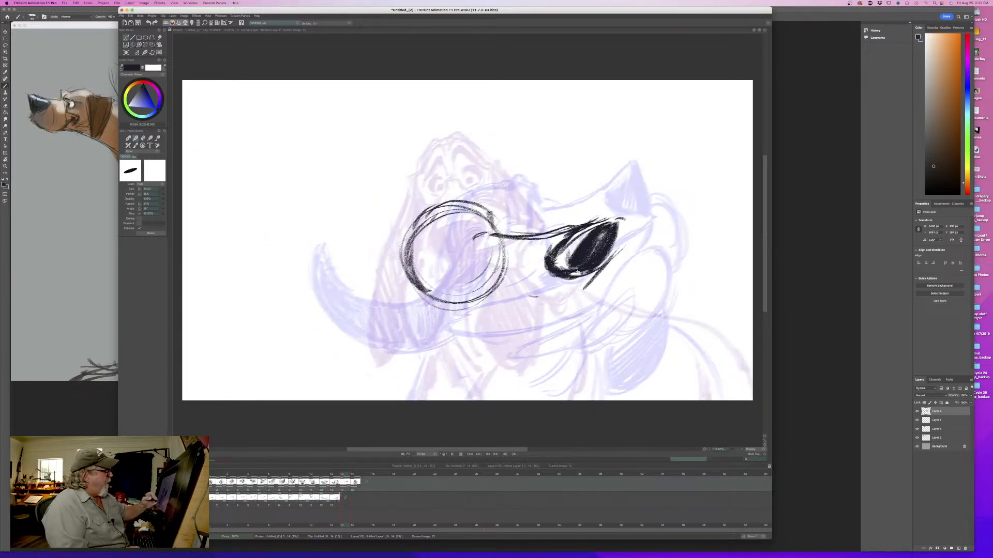
{"action": "mouse_move", "coordinate": [620, 223]}
{"action": "left_mouse_down"}
{"action": "mouse_move", "coordinate": [595, 270]}
{"action": "mouse_move", "coordinate": [569, 265]}
{"action": "mouse_move", "coordinate": [585, 259]}
{"action": "mouse_move", "coordinate": [565, 275]}
{"action": "left_mouse_up"}
{"action": "key", "text": "Left"}
{"action": "key", "text": "Right"}
{"action": "key", "text": "Left"}
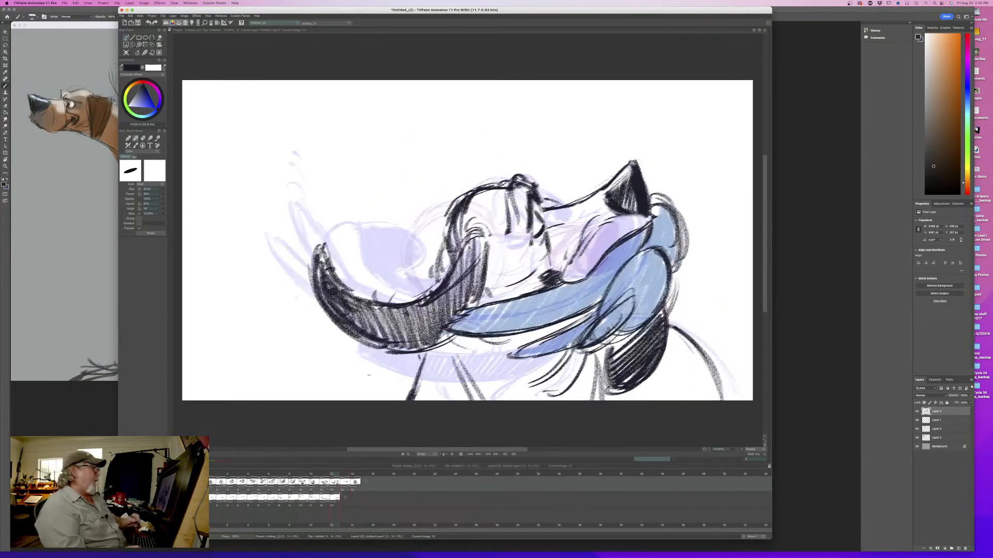
{"action": "key", "text": "Right"}
- Draw the curved outline around the nose tip, strengthen the muzzle bridge leading up to it, and compare with the previous pose
{"action": "mouse_move", "coordinate": [591, 217]}
{"action": "left_mouse_down"}
{"action": "mouse_move", "coordinate": [632, 235]}
{"action": "mouse_move", "coordinate": [624, 196]}
{"action": "mouse_move", "coordinate": [640, 244]}
{"action": "left_mouse_up"}
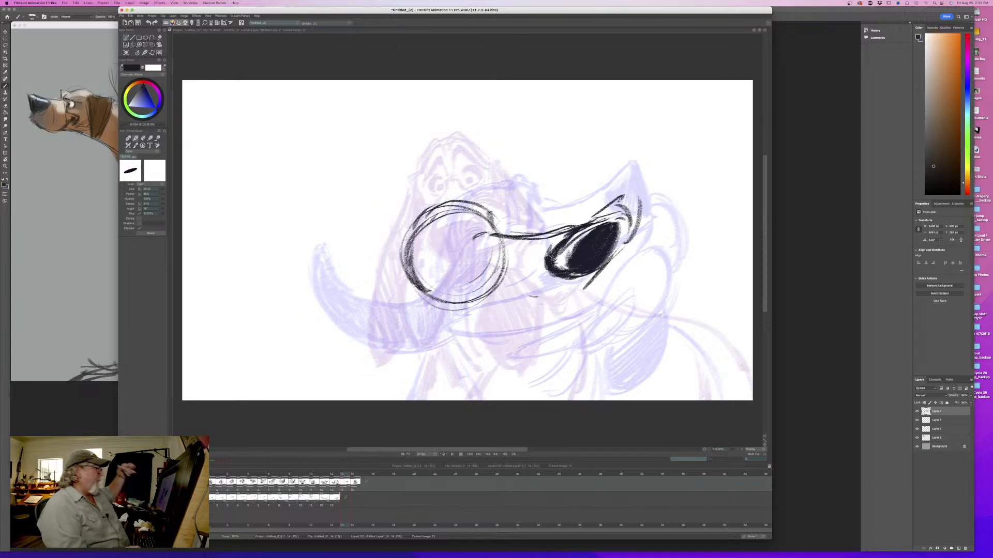
{"action": "left_click_drag", "start_coordinate": [547, 236], "coordinate": [600, 205]}
{"action": "key", "text": "Left"}
{"action": "key", "text": "Right"}
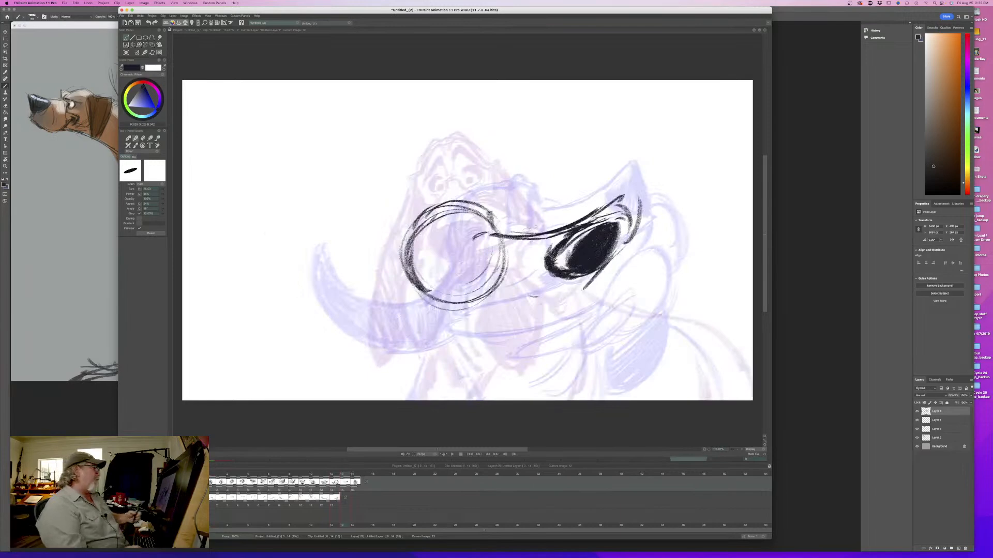
{"action": "key", "text": "Left"}
{"action": "key", "text": "Right"}
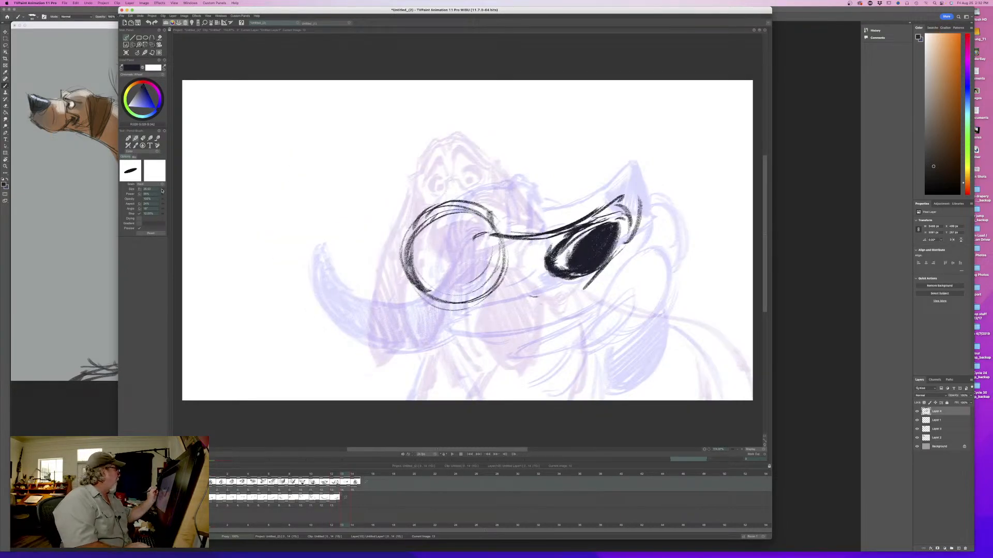
- Reduce the brush size and rough in brow lines on the head circle where the bridge meets it, checking against the previous pose
{"action": "left_click_drag", "start_coordinate": [162, 191], "coordinate": [154, 191]}
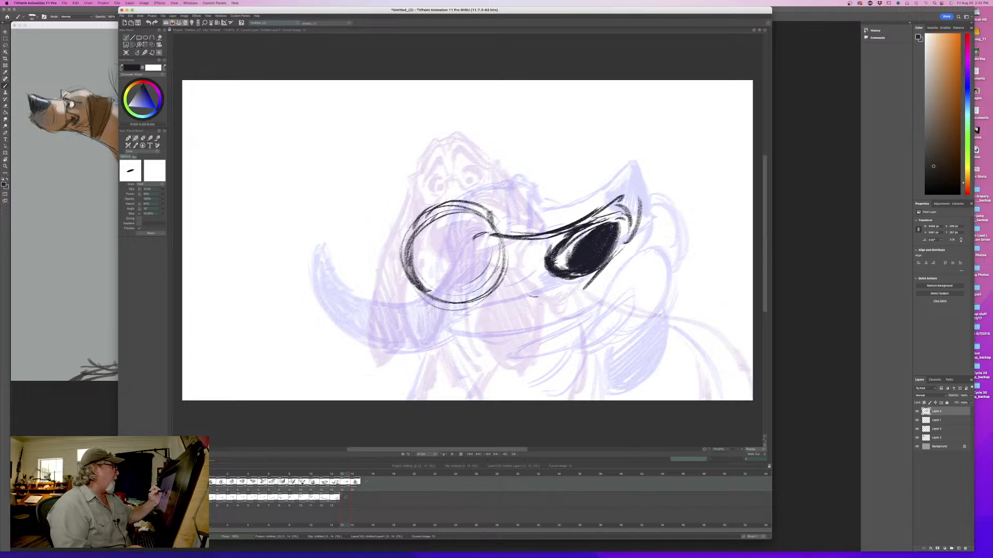
{"action": "left_click_drag", "start_coordinate": [484, 210], "coordinate": [507, 231]}
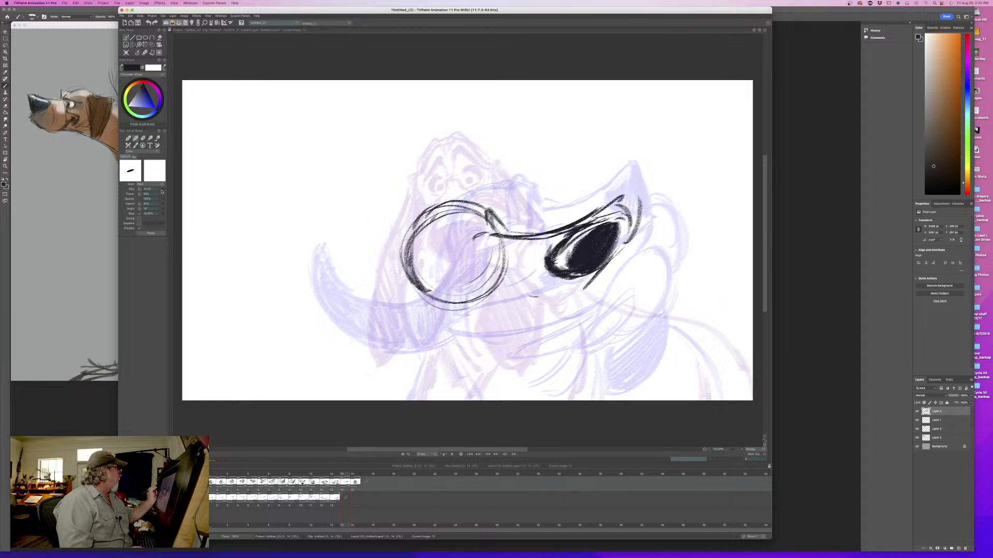
{"action": "mouse_move", "coordinate": [487, 215]}
{"action": "left_mouse_down"}
{"action": "mouse_move", "coordinate": [493, 229]}
{"action": "mouse_move", "coordinate": [454, 258]}
{"action": "mouse_move", "coordinate": [475, 226]}
{"action": "left_mouse_up"}
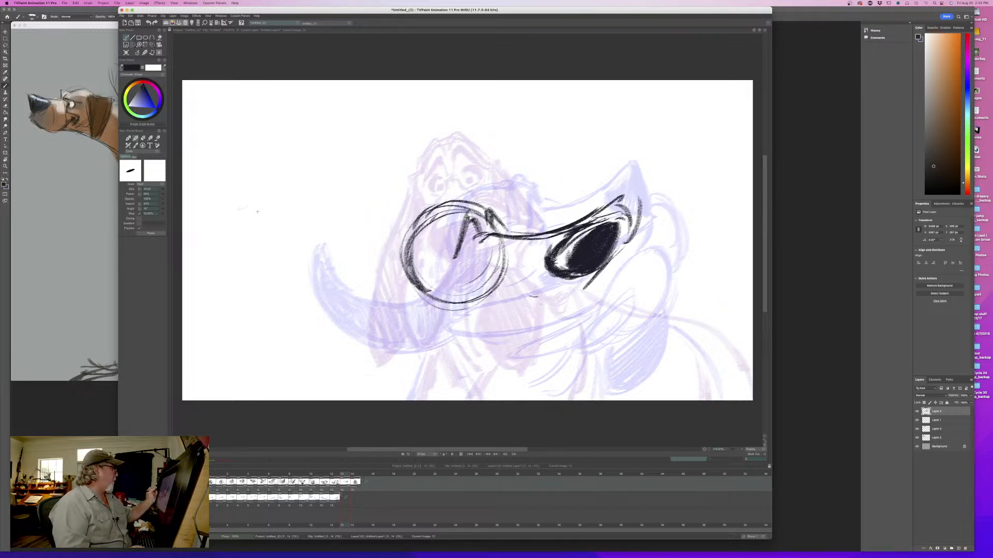
{"action": "left_click_drag", "start_coordinate": [469, 220], "coordinate": [480, 232]}
{"action": "left_click_drag", "start_coordinate": [468, 217], "coordinate": [453, 260]}
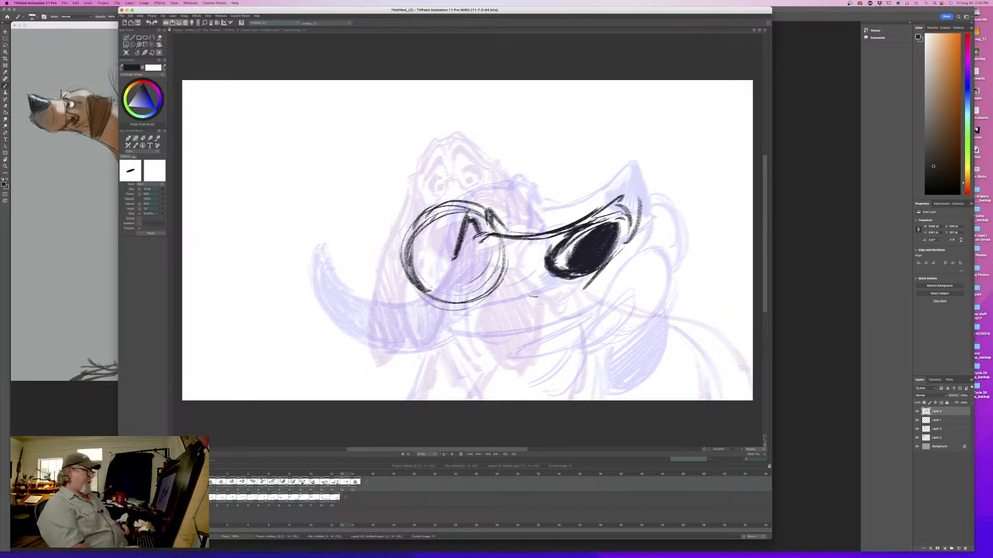
{"action": "key", "text": "Left"}
{"action": "key", "text": "Right"}
{"action": "key", "text": "Left"}
{"action": "key", "text": "Right"}
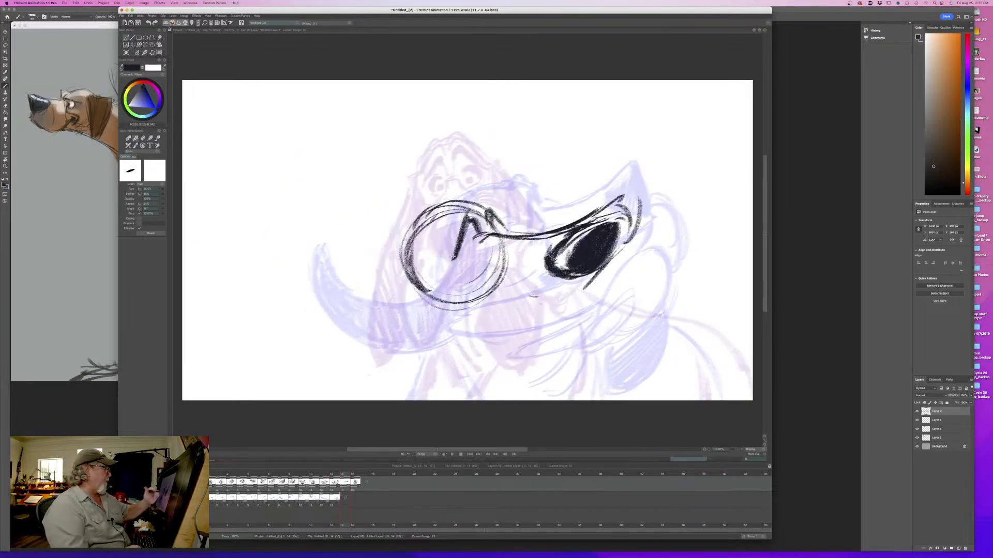
- Erase the first brow lines and redraw the brows as bunched folds at the base of the muzzle bridge, flipping to check
{"action": "mouse_move", "coordinate": [502, 230]}
{"action": "left_mouse_down"}
{"action": "mouse_move", "coordinate": [484, 212]}
{"action": "mouse_move", "coordinate": [454, 259]}
{"action": "left_mouse_up"}
{"action": "key", "text": "Left"}
{"action": "key", "text": "Right"}
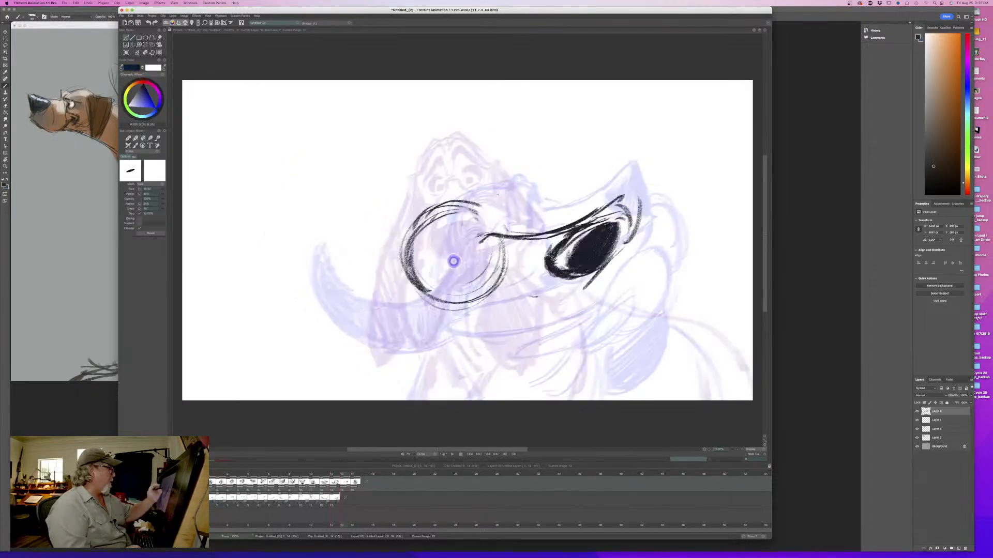
{"action": "left_click_drag", "start_coordinate": [493, 216], "coordinate": [492, 228]}
{"action": "mouse_move", "coordinate": [500, 207]}
{"action": "left_mouse_down"}
{"action": "mouse_move", "coordinate": [497, 225]}
{"action": "mouse_move", "coordinate": [473, 231]}
{"action": "mouse_move", "coordinate": [467, 251]}
{"action": "mouse_move", "coordinate": [507, 231]}
{"action": "mouse_move", "coordinate": [499, 197]}
{"action": "mouse_move", "coordinate": [510, 217]}
{"action": "mouse_move", "coordinate": [511, 229]}
{"action": "mouse_move", "coordinate": [461, 210]}
{"action": "mouse_move", "coordinate": [456, 244]}
{"action": "mouse_move", "coordinate": [483, 247]}
{"action": "left_mouse_up"}
{"action": "key", "text": "Left"}
{"action": "key", "text": "Right"}
{"action": "key", "text": "Left"}
{"action": "key", "text": "Right"}
- Clean up the bridge line beside the brows with the eraser and flip between the in-between and the previous pose
{"action": "key", "text": "e"}
{"action": "mouse_move", "coordinate": [517, 230]}
{"action": "left_mouse_down"}
{"action": "mouse_move", "coordinate": [484, 240]}
{"action": "mouse_move", "coordinate": [532, 233]}
{"action": "left_mouse_up"}
{"action": "key", "text": "Left"}
{"action": "key", "text": "Right"}
{"action": "key", "text": "e"}
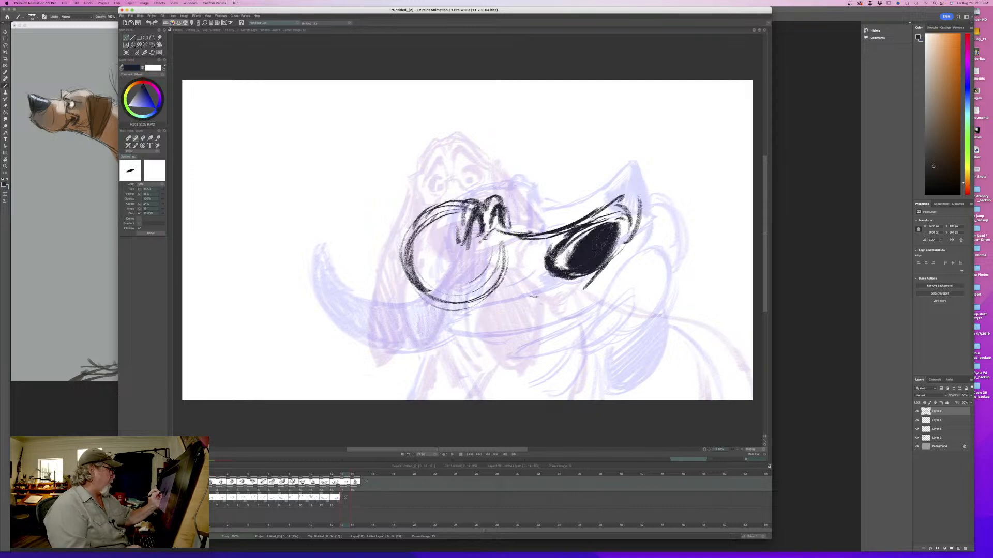
{"action": "key", "text": "Left"}
{"action": "key", "text": "Right"}
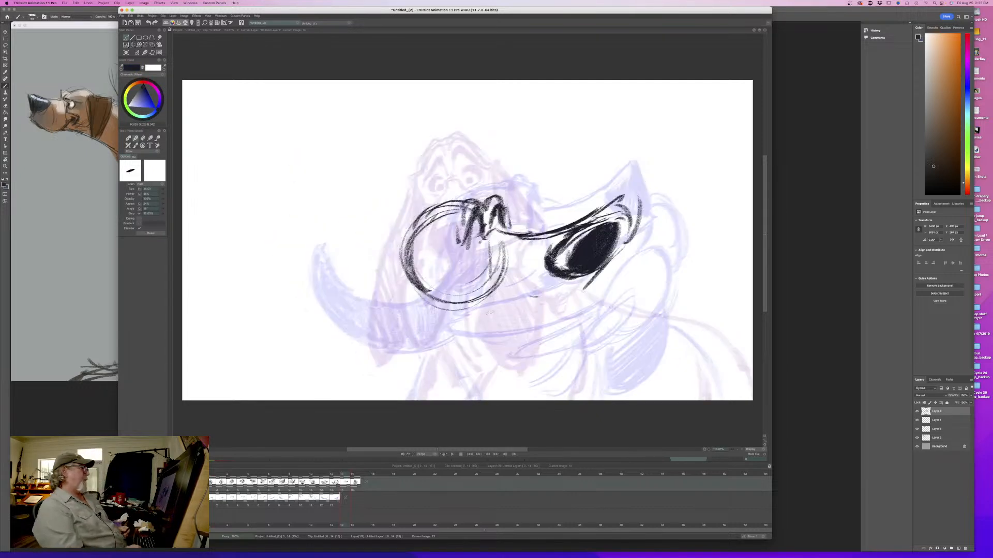
{"action": "key", "text": "Left"}
{"action": "key", "text": "Right"}
- Sketch the cheek and mouth-corner lines behind the nose and flip against the previous pose to check their placement
{"action": "mouse_move", "coordinate": [552, 276]}
{"action": "left_mouse_down"}
{"action": "mouse_move", "coordinate": [507, 265]}
{"action": "mouse_move", "coordinate": [526, 281]}
{"action": "left_mouse_up"}
{"action": "key", "text": "Left"}
{"action": "key", "text": "Right"}
{"action": "key", "text": "Left"}
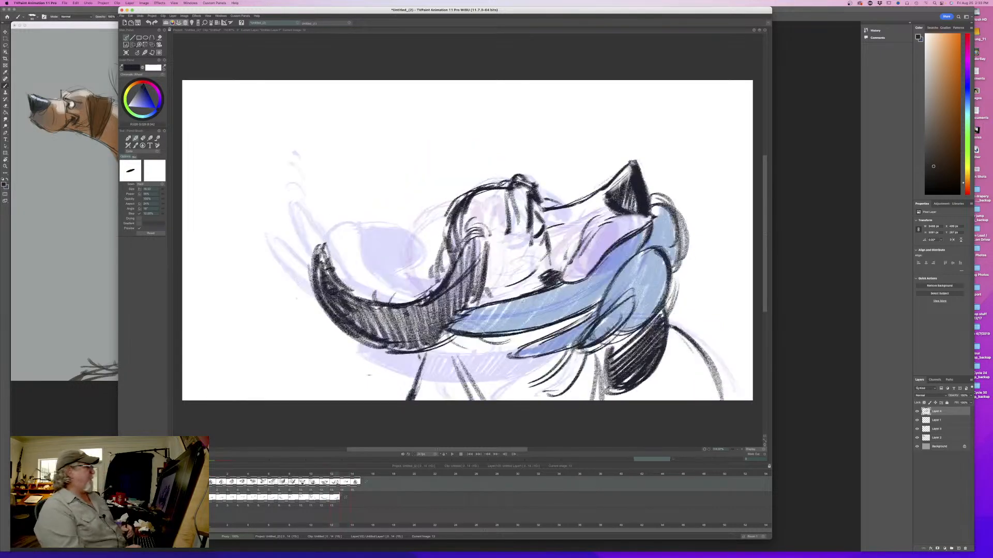
{"action": "key", "text": "Right"}
{"action": "key", "text": "Left"}
{"action": "key", "text": "Right"}
{"action": "mouse_move", "coordinate": [341, 480]}
{"action": "left_mouse_down"}
{"action": "mouse_move", "coordinate": [210, 478]}
{"action": "mouse_move", "coordinate": [343, 476]}
{"action": "left_mouse_up"}
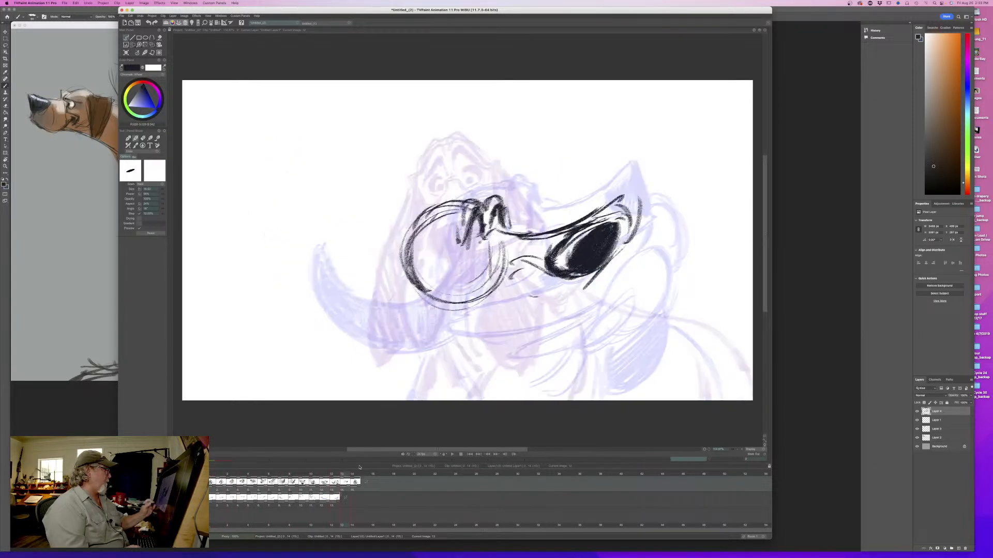
- Sketch the back of the jaw and outline the ear swinging below the head circle, including its rounded front end
{"action": "mouse_move", "coordinate": [418, 259]}
{"action": "left_mouse_down"}
{"action": "mouse_move", "coordinate": [414, 282]}
{"action": "mouse_move", "coordinate": [460, 307]}
{"action": "left_mouse_up"}
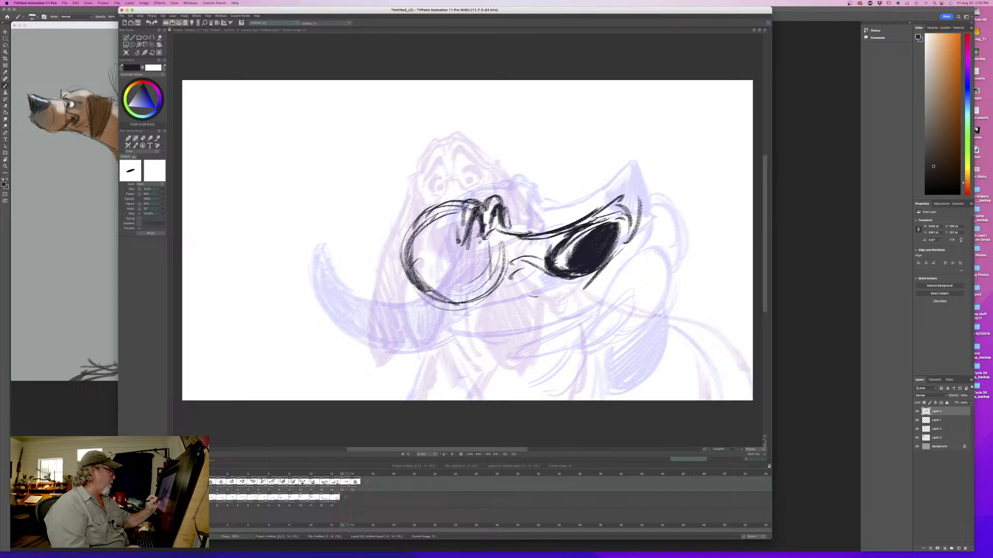
{"action": "mouse_move", "coordinate": [419, 282]}
{"action": "left_mouse_down"}
{"action": "mouse_move", "coordinate": [467, 305]}
{"action": "mouse_move", "coordinate": [467, 325]}
{"action": "mouse_move", "coordinate": [450, 326]}
{"action": "left_mouse_up"}
{"action": "mouse_move", "coordinate": [345, 475]}
{"action": "left_mouse_down"}
{"action": "mouse_move", "coordinate": [318, 476]}
{"action": "mouse_move", "coordinate": [345, 480]}
{"action": "left_mouse_up"}
{"action": "mouse_move", "coordinate": [394, 296]}
{"action": "left_mouse_down"}
{"action": "mouse_move", "coordinate": [451, 328]}
{"action": "mouse_move", "coordinate": [370, 292]}
{"action": "mouse_move", "coordinate": [409, 359]}
{"action": "mouse_move", "coordinate": [486, 370]}
{"action": "left_mouse_up"}
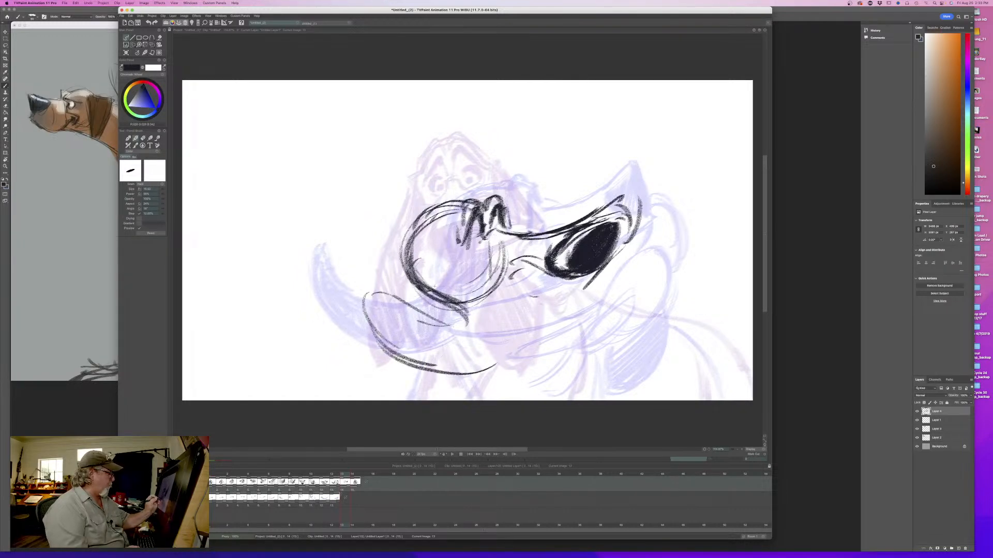
{"action": "mouse_move", "coordinate": [440, 290]}
{"action": "left_mouse_down"}
{"action": "mouse_move", "coordinate": [495, 321]}
{"action": "mouse_move", "coordinate": [521, 343]}
{"action": "left_mouse_up"}
{"action": "left_click_drag", "start_coordinate": [506, 309], "coordinate": [516, 366]}
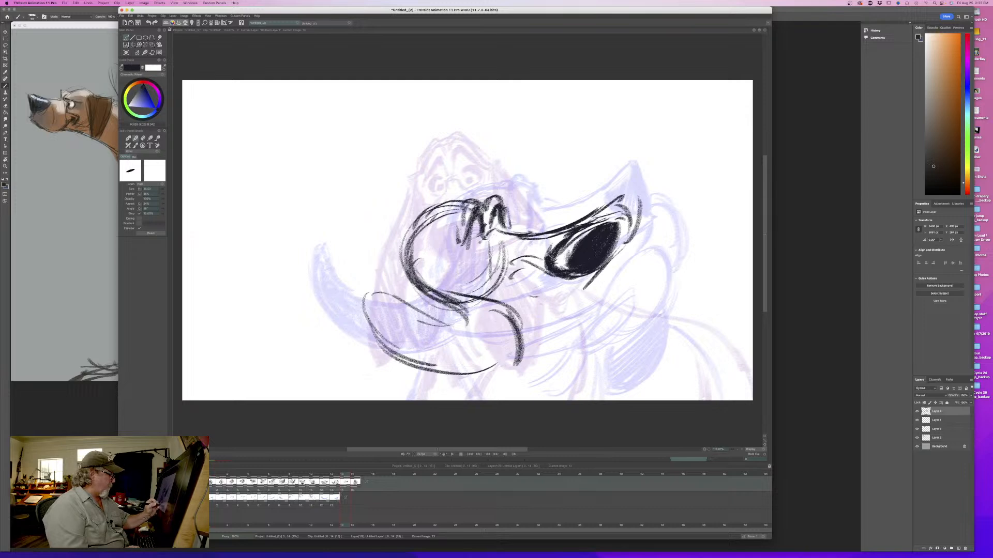
- Close the ear's upper edge, darken the folds where it joins the head, and flip against the previous pose
{"action": "mouse_move", "coordinate": [383, 343]}
{"action": "left_mouse_down"}
{"action": "mouse_move", "coordinate": [509, 368]}
{"action": "mouse_move", "coordinate": [382, 346]}
{"action": "left_mouse_up"}
{"action": "mouse_move", "coordinate": [383, 309]}
{"action": "left_mouse_down"}
{"action": "mouse_move", "coordinate": [370, 329]}
{"action": "mouse_move", "coordinate": [486, 336]}
{"action": "mouse_move", "coordinate": [482, 327]}
{"action": "left_mouse_up"}
{"action": "left_click_drag", "start_coordinate": [442, 305], "coordinate": [463, 324]}
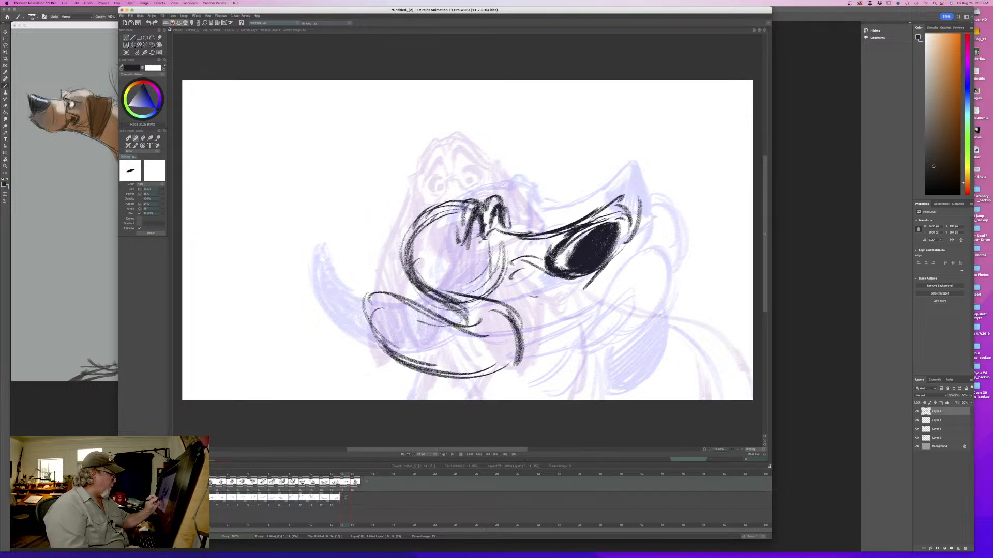
{"action": "left_click_drag", "start_coordinate": [421, 293], "coordinate": [461, 320]}
{"action": "left_click_drag", "start_coordinate": [413, 274], "coordinate": [439, 307]}
{"action": "key", "text": "Left"}
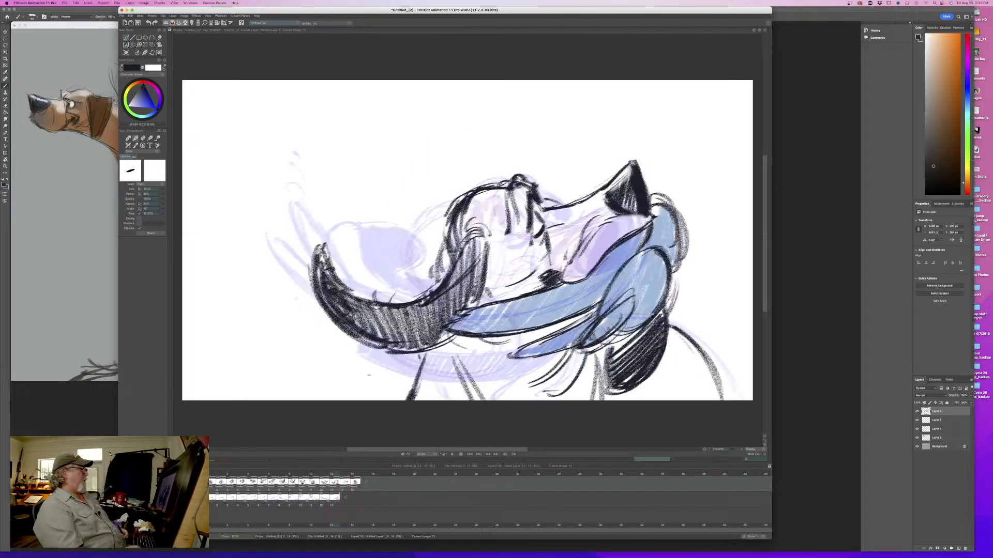
{"action": "key", "text": "Right"}
{"action": "key", "text": "Left"}
{"action": "key", "text": "Right"}
- Thicken the ear's upper and front contour, shade the whole ear with diagonal hatching, and flip to check it
{"action": "mouse_move", "coordinate": [438, 294]}
{"action": "left_mouse_down"}
{"action": "mouse_move", "coordinate": [492, 291]}
{"action": "mouse_move", "coordinate": [520, 348]}
{"action": "left_mouse_up"}
{"action": "left_click_drag", "start_coordinate": [504, 300], "coordinate": [527, 358]}
{"action": "mouse_move", "coordinate": [458, 290]}
{"action": "left_mouse_down"}
{"action": "mouse_move", "coordinate": [523, 325]}
{"action": "mouse_move", "coordinate": [526, 345]}
{"action": "left_mouse_up"}
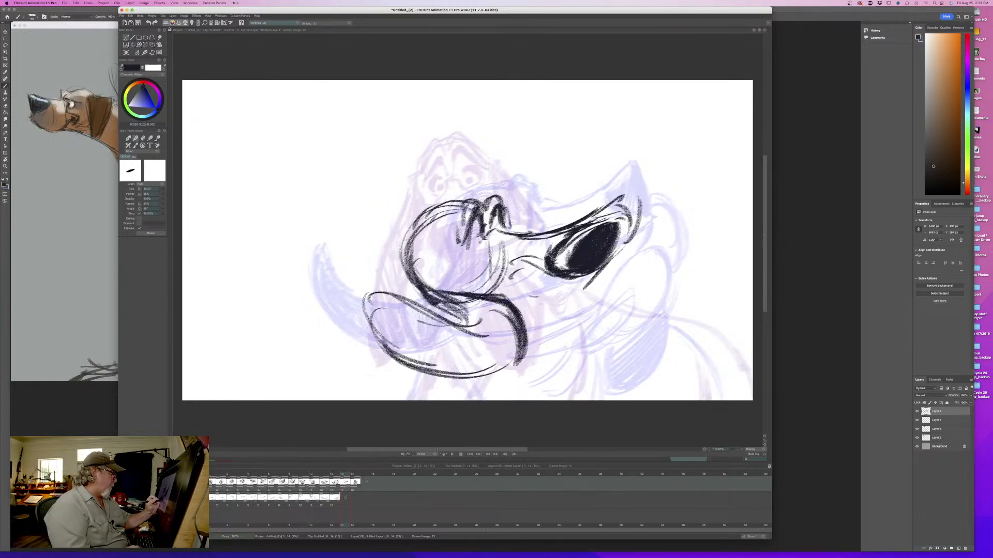
{"action": "left_click_drag", "start_coordinate": [505, 302], "coordinate": [520, 334]}
{"action": "mouse_move", "coordinate": [466, 305]}
{"action": "left_mouse_down"}
{"action": "mouse_move", "coordinate": [499, 356]}
{"action": "mouse_move", "coordinate": [492, 370]}
{"action": "left_mouse_up"}
{"action": "mouse_move", "coordinate": [429, 316]}
{"action": "left_mouse_down"}
{"action": "mouse_move", "coordinate": [465, 372]}
{"action": "mouse_move", "coordinate": [375, 365]}
{"action": "left_mouse_up"}
{"action": "key", "text": "Left"}
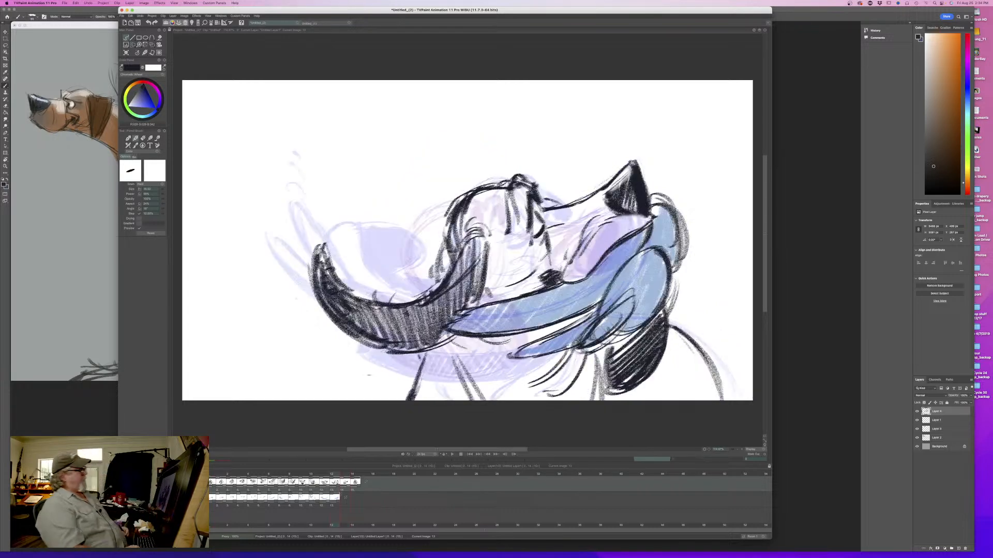
{"action": "key", "text": "Right"}
{"action": "key", "text": "Left"}
{"action": "key", "text": "Right"}
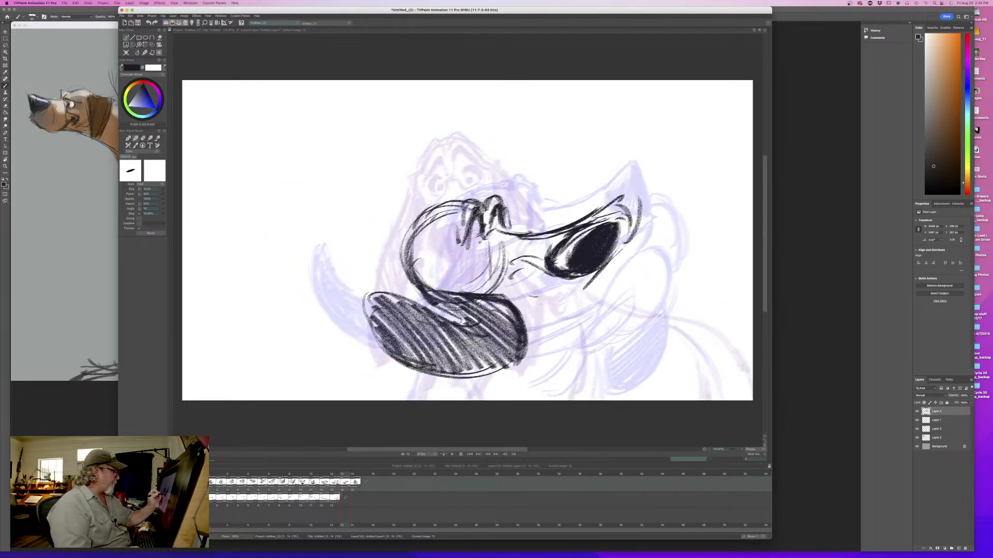
- Draw the eye lines beneath the bunched brows and compare them with the previous pose
{"action": "mouse_move", "coordinate": [489, 248]}
{"action": "left_mouse_down"}
{"action": "mouse_move", "coordinate": [467, 251]}
{"action": "mouse_move", "coordinate": [479, 276]}
{"action": "left_mouse_up"}
{"action": "key", "text": "Left"}
{"action": "key", "text": "Right"}
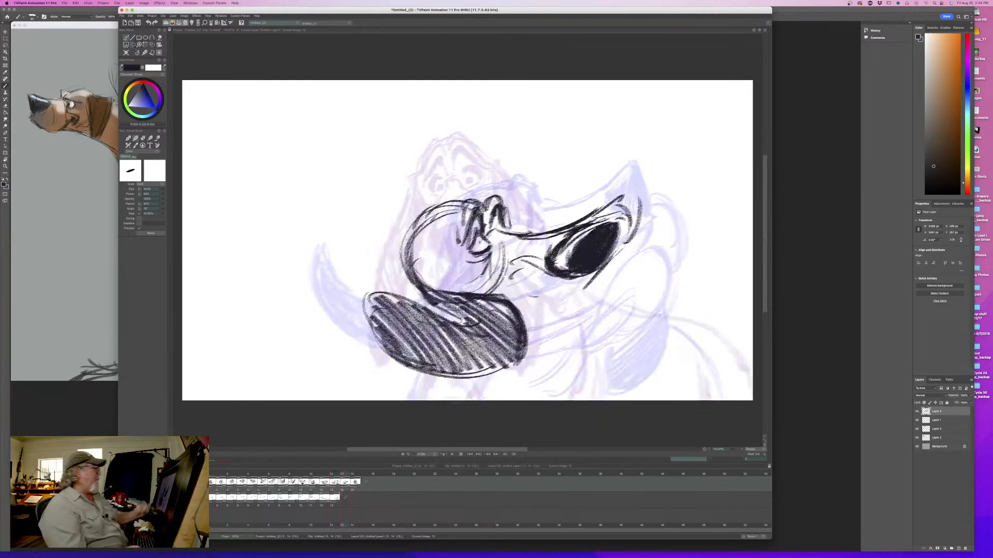
- Reinforce the top and back contour of the head, add cheek marks inside it, and flip against the previous pose
{"action": "left_click_drag", "start_coordinate": [456, 208], "coordinate": [450, 244]}
{"action": "left_click_drag", "start_coordinate": [499, 195], "coordinate": [411, 256]}
{"action": "mouse_move", "coordinate": [431, 218]}
{"action": "left_mouse_down"}
{"action": "mouse_move", "coordinate": [412, 259]}
{"action": "mouse_move", "coordinate": [453, 297]}
{"action": "mouse_move", "coordinate": [433, 286]}
{"action": "left_mouse_up"}
{"action": "left_click_drag", "start_coordinate": [439, 272], "coordinate": [458, 270]}
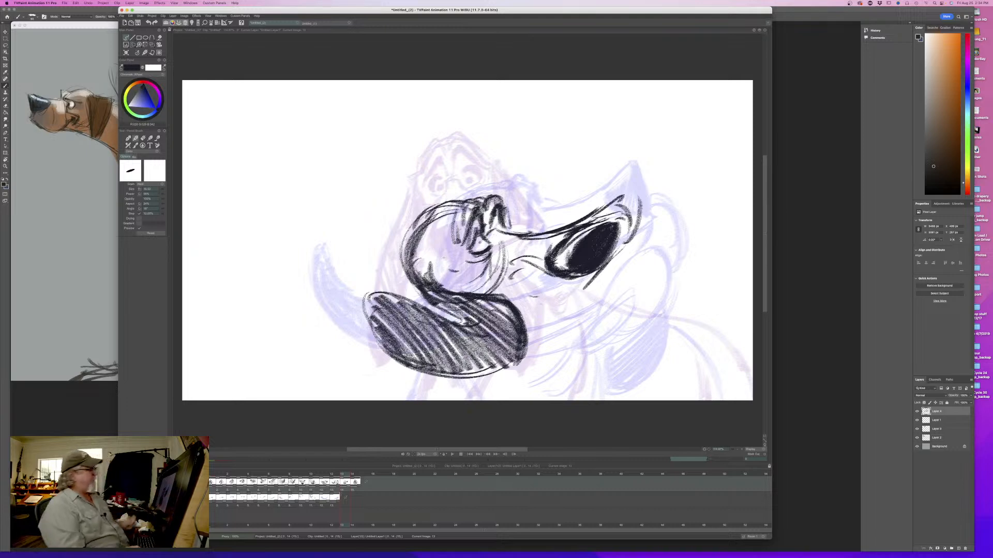
{"action": "key", "text": "Left"}
{"action": "key", "text": "Right"}
{"action": "key", "text": "Left"}
{"action": "key", "text": "Right"}
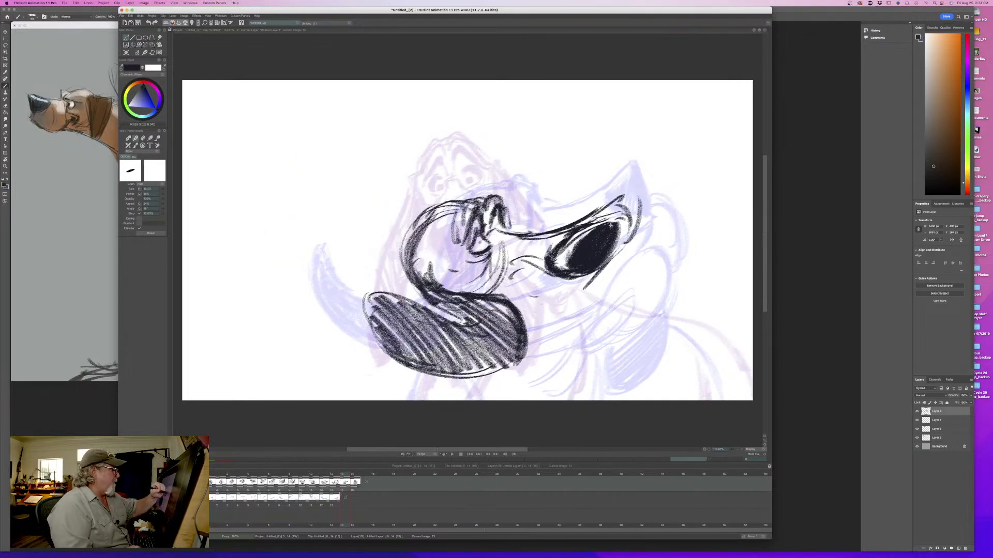
- Darken the muzzle contour around the nose's lower edge and flip against the previous pose
{"action": "left_click_drag", "start_coordinate": [610, 225], "coordinate": [594, 284]}
{"action": "key", "text": "Left"}
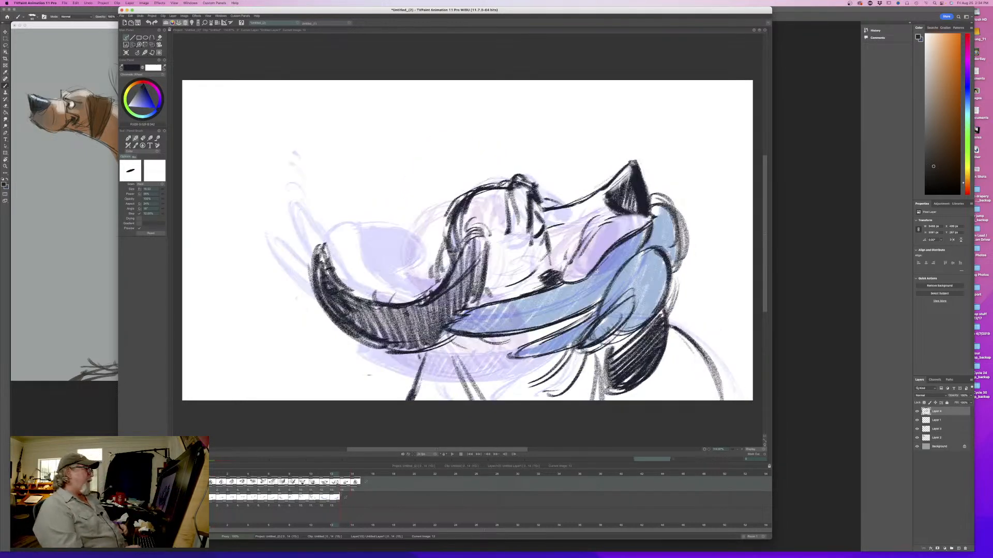
{"action": "key", "text": "Right"}
{"action": "key", "text": "Left"}
{"action": "key", "text": "Right"}
- Erase the leftover head-circle construction line and the rough cheek strokes behind the nose
{"action": "key", "text": "e"}
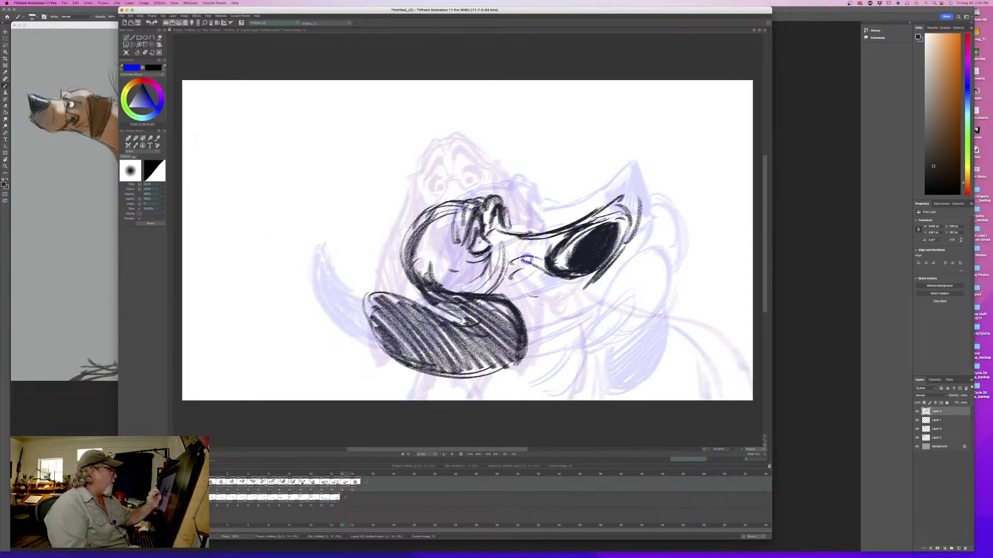
{"action": "mouse_move", "coordinate": [533, 257]}
{"action": "left_mouse_down"}
{"action": "mouse_move", "coordinate": [503, 258]}
{"action": "mouse_move", "coordinate": [493, 283]}
{"action": "mouse_move", "coordinate": [462, 277]}
{"action": "left_mouse_up"}
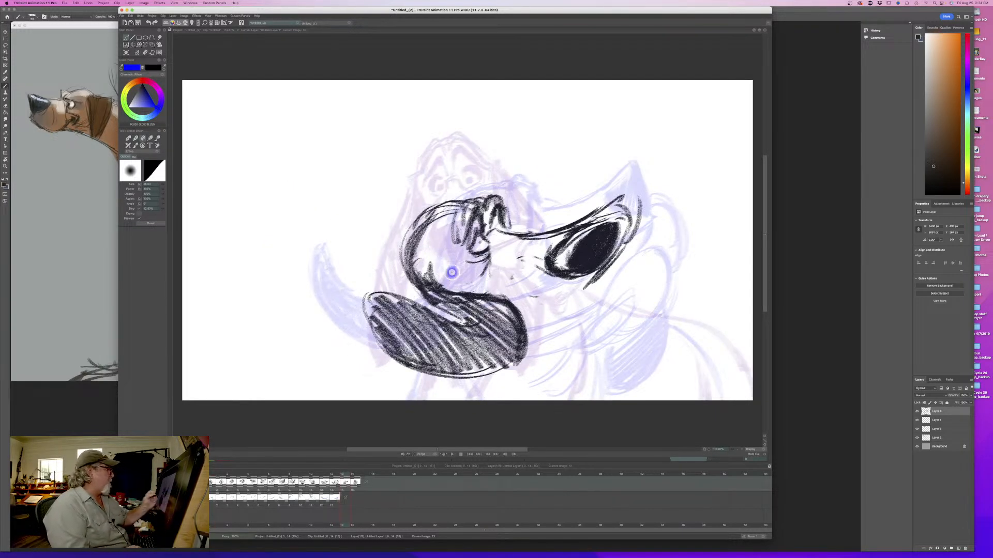
{"action": "key", "text": "Left"}
{"action": "key", "text": "Right"}
- Redraw the mouth-corner and cheek creases behind the nose with the brush and flip to check them
{"action": "key", "text": "b"}
{"action": "left_click_drag", "start_coordinate": [533, 271], "coordinate": [563, 281]}
{"action": "mouse_move", "coordinate": [527, 268]}
{"action": "left_mouse_down"}
{"action": "mouse_move", "coordinate": [549, 278]}
{"action": "mouse_move", "coordinate": [516, 270]}
{"action": "left_mouse_up"}
{"action": "left_click_drag", "start_coordinate": [527, 262], "coordinate": [506, 275]}
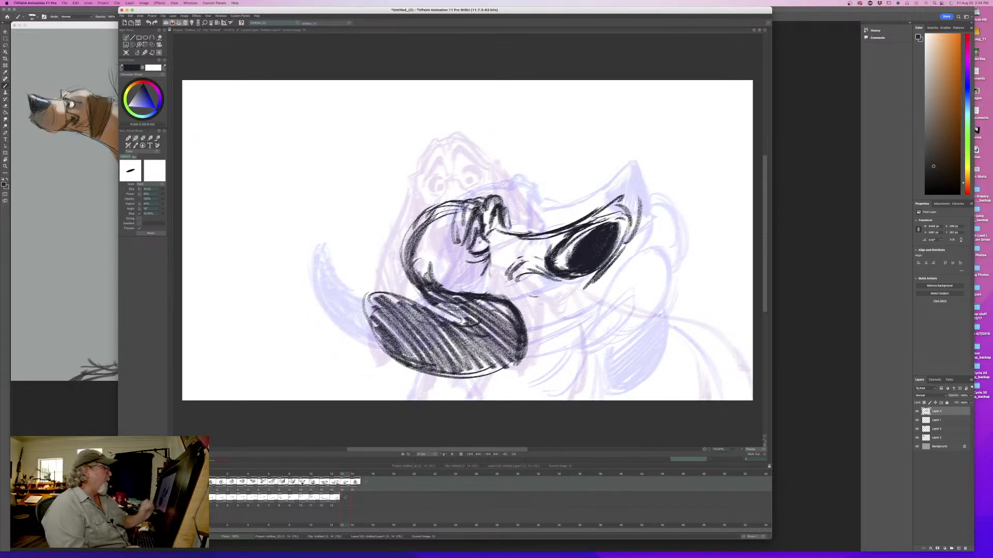
{"action": "key", "text": "Left"}
{"action": "key", "text": "Right"}
{"action": "key", "text": "Left"}
{"action": "key", "text": "Right"}
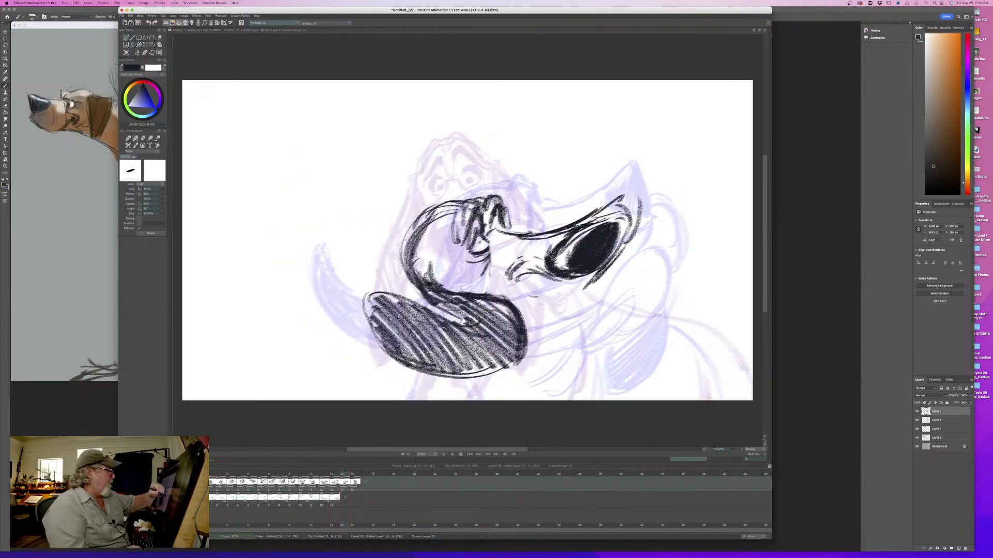
- Extend the muzzle line below the nose and erase the curved outline in front of the nose tip
{"action": "left_click_drag", "start_coordinate": [599, 274], "coordinate": [584, 291]}
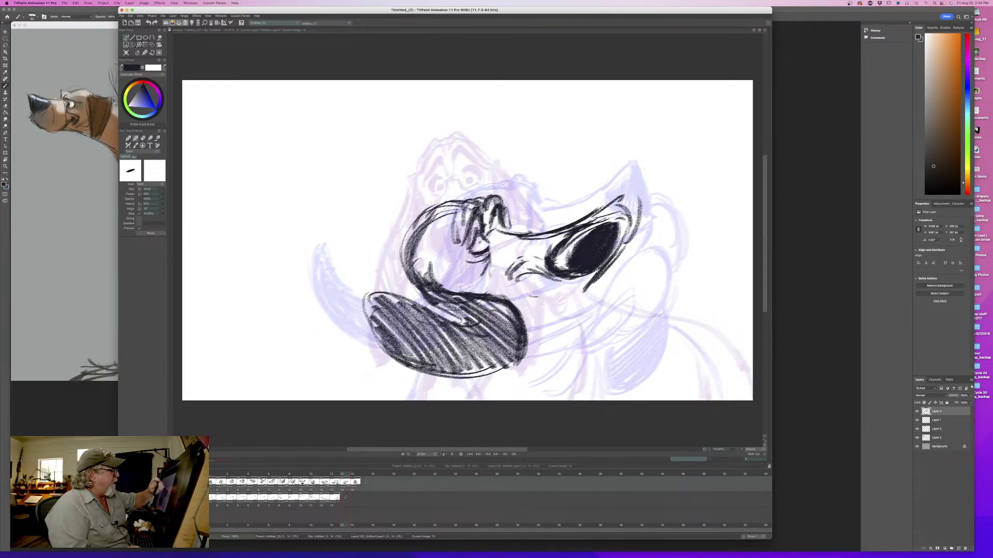
{"action": "key", "text": "e"}
{"action": "left_click_drag", "start_coordinate": [639, 195], "coordinate": [634, 237]}
{"action": "left_click_drag", "start_coordinate": [626, 206], "coordinate": [620, 239]}
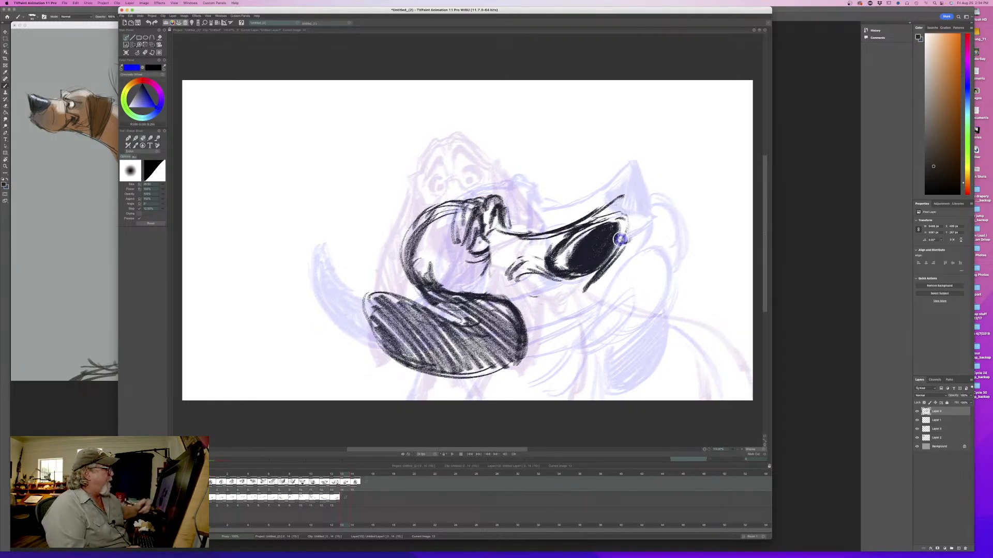
- Draw the curved lip outline looping around the nose's upper tip with the brush and flip against the previous pose
{"action": "key", "text": "Left"}
{"action": "key", "text": "Right"}
{"action": "key", "text": "b"}
{"action": "mouse_move", "coordinate": [613, 202]}
{"action": "left_mouse_down"}
{"action": "mouse_move", "coordinate": [627, 194]}
{"action": "mouse_move", "coordinate": [623, 254]}
{"action": "mouse_move", "coordinate": [623, 198]}
{"action": "left_mouse_up"}
{"action": "key", "text": "Left"}
{"action": "key", "text": "Right"}
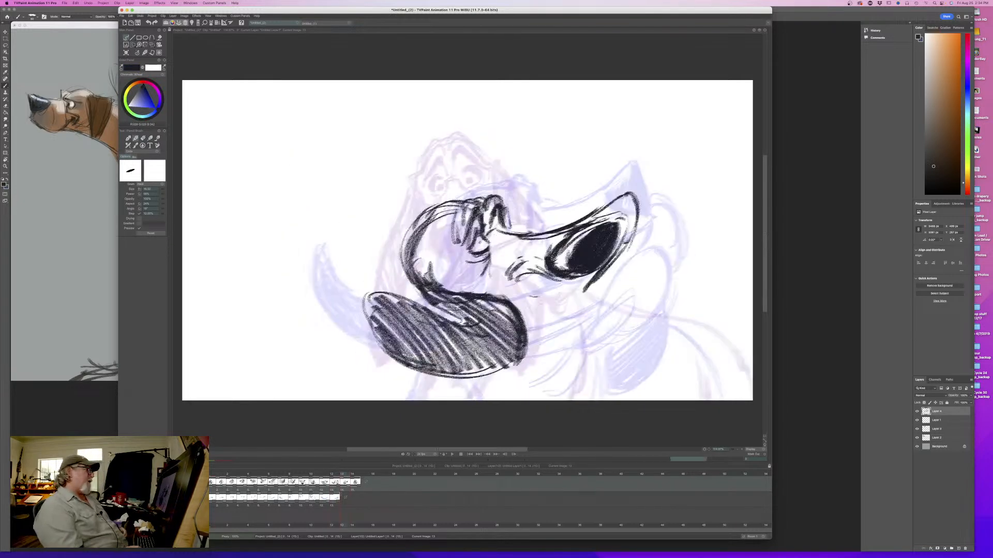
{"action": "key", "text": "Left"}
{"action": "key", "text": "Right"}
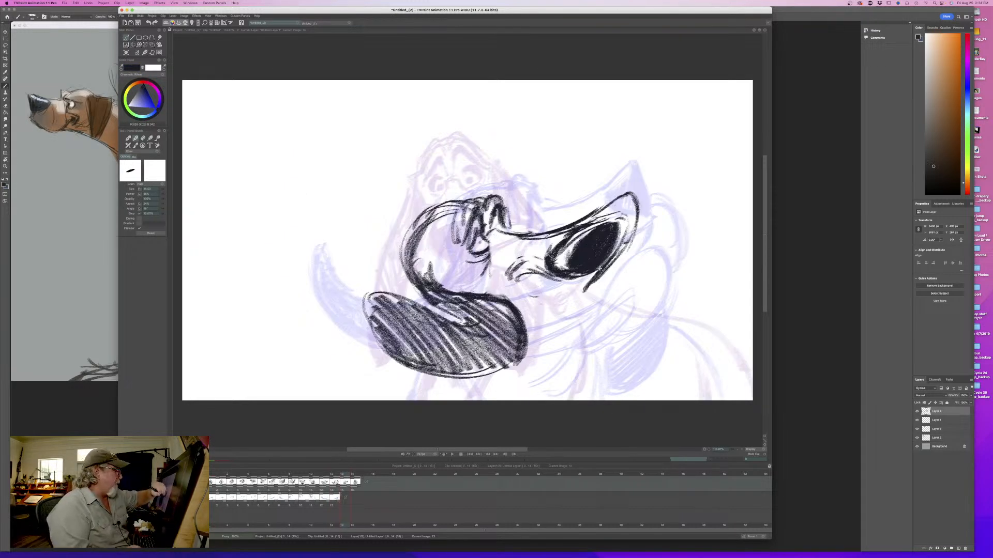
- Draw the lower muzzle line from beneath the nose back to the ear, flipping against the previous pose
{"action": "left_click_drag", "start_coordinate": [593, 278], "coordinate": [551, 305]}
{"action": "key", "text": "Left"}
{"action": "key", "text": "Right"}
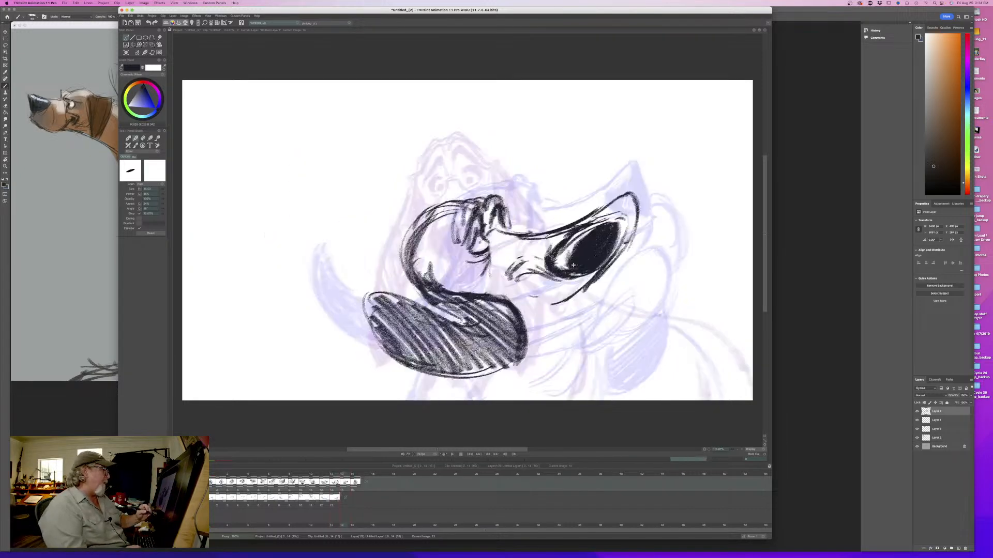
{"action": "key", "text": "Left"}
{"action": "key", "text": "Right"}
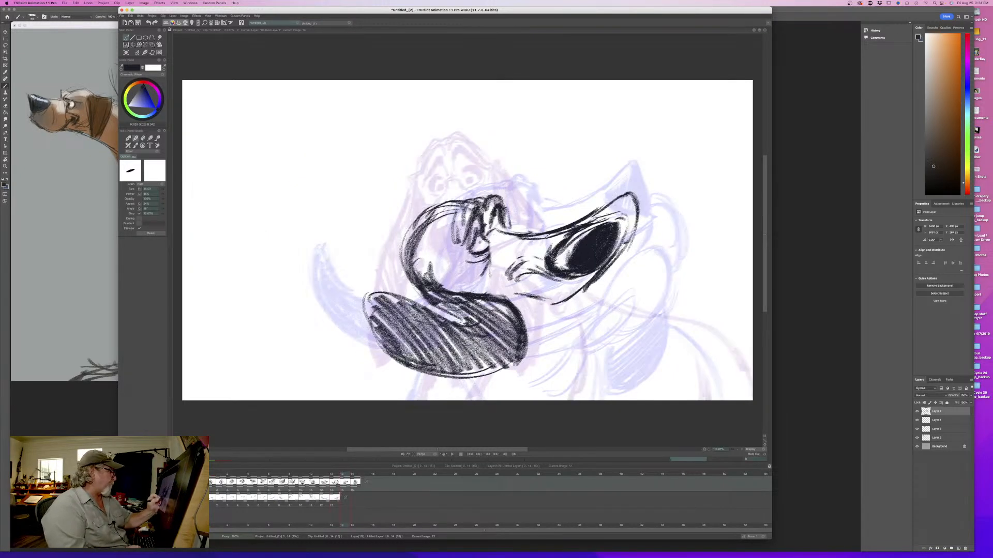
{"action": "key", "text": "Left"}
{"action": "key", "text": "Right"}
{"action": "key", "text": "Left"}
{"action": "key", "text": "Right"}
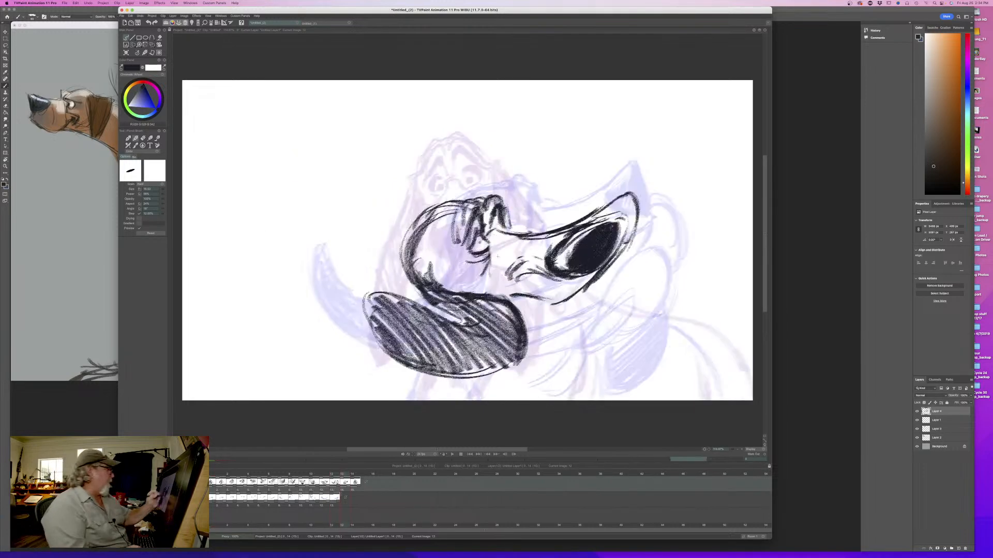
- Add a small crease stroke between the eye and the muzzle and compare it with the previous drawing
{"action": "mouse_move", "coordinate": [488, 248]}
{"action": "left_mouse_down"}
{"action": "mouse_move", "coordinate": [503, 252]}
{"action": "mouse_move", "coordinate": [509, 240]}
{"action": "left_mouse_up"}
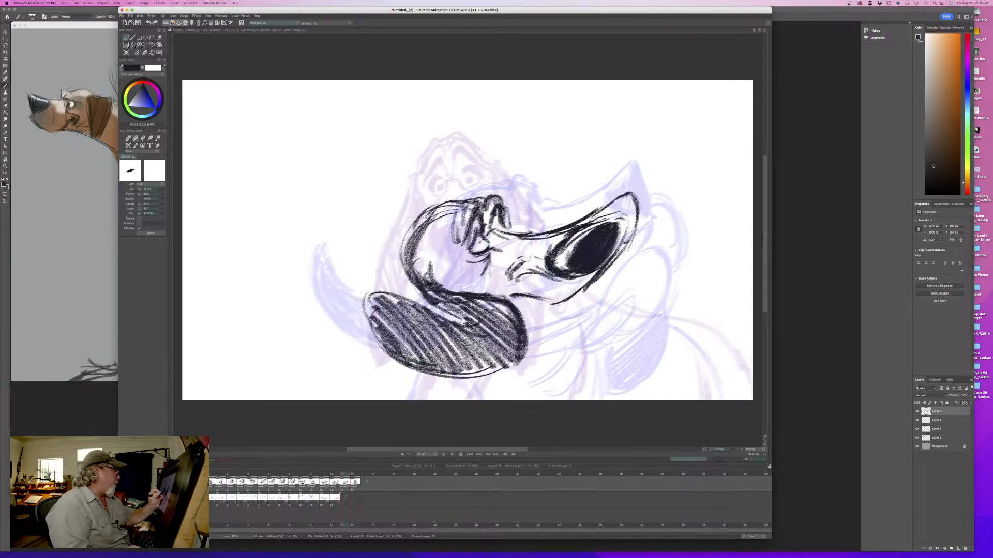
{"action": "key", "text": "Left"}
{"action": "key", "text": "Right"}
{"action": "key", "text": "Left"}
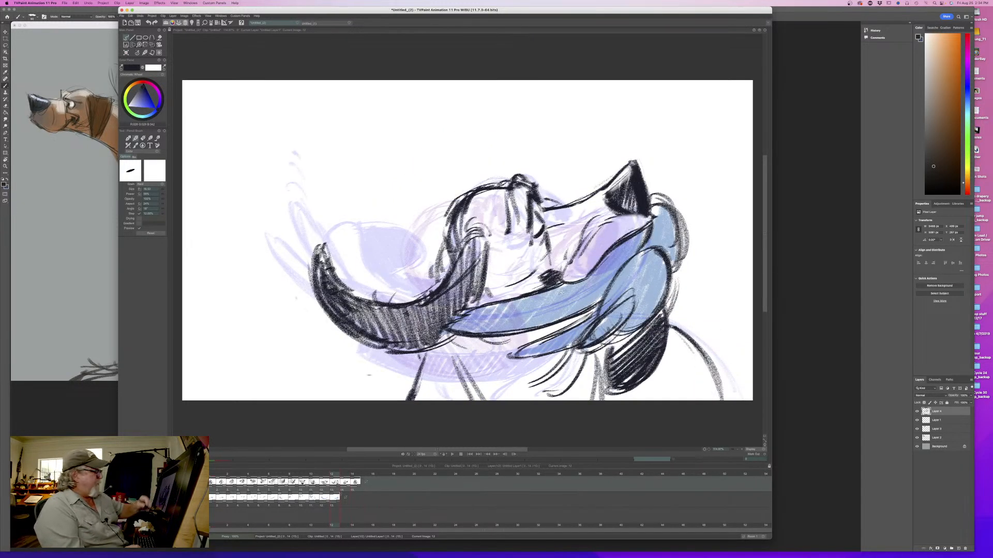
{"action": "key", "text": "Right"}
{"action": "mouse_move", "coordinate": [345, 475]}
{"action": "left_mouse_down"}
{"action": "mouse_move", "coordinate": [243, 480]}
{"action": "mouse_move", "coordinate": [342, 477]}
{"action": "left_mouse_up"}
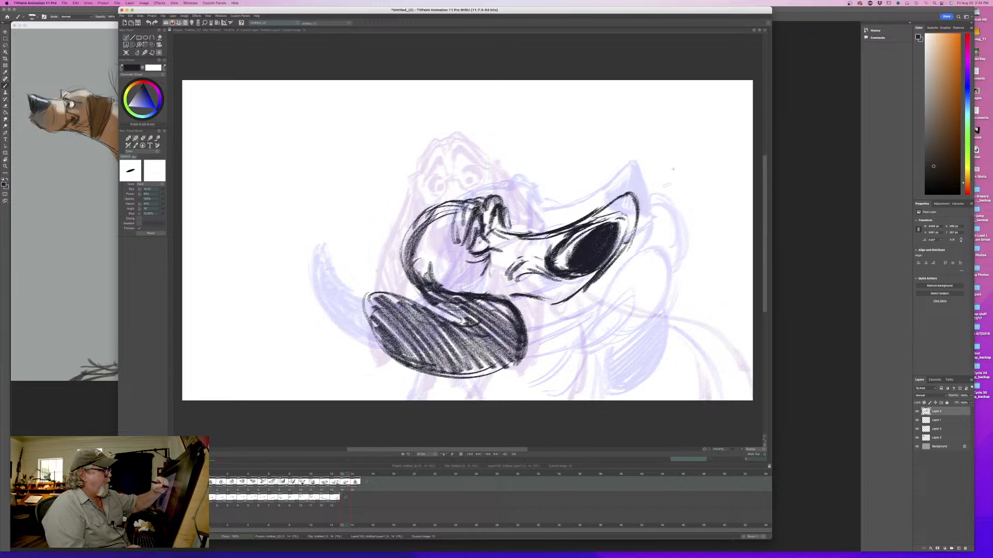
- Sketch the flying lip's rounded bulb beyond the nose, with a small knob on its outer side, and flip to check
{"action": "mouse_move", "coordinate": [673, 169]}
{"action": "left_mouse_down"}
{"action": "mouse_move", "coordinate": [690, 199]}
{"action": "mouse_move", "coordinate": [668, 207]}
{"action": "mouse_move", "coordinate": [690, 152]}
{"action": "mouse_move", "coordinate": [669, 149]}
{"action": "mouse_move", "coordinate": [650, 195]}
{"action": "mouse_move", "coordinate": [653, 186]}
{"action": "mouse_move", "coordinate": [683, 205]}
{"action": "left_mouse_up"}
{"action": "mouse_move", "coordinate": [702, 165]}
{"action": "left_mouse_down"}
{"action": "mouse_move", "coordinate": [696, 208]}
{"action": "mouse_move", "coordinate": [712, 139]}
{"action": "mouse_move", "coordinate": [723, 155]}
{"action": "mouse_move", "coordinate": [703, 136]}
{"action": "left_mouse_up"}
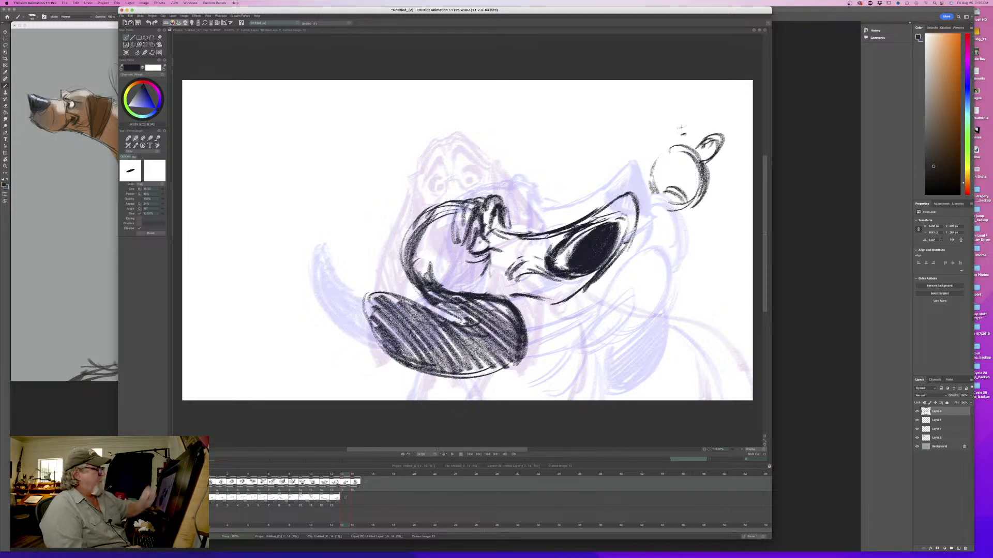
{"action": "key", "text": "Left"}
{"action": "key", "text": "Right"}
{"action": "key", "text": "Left"}
{"action": "key", "text": "Right"}
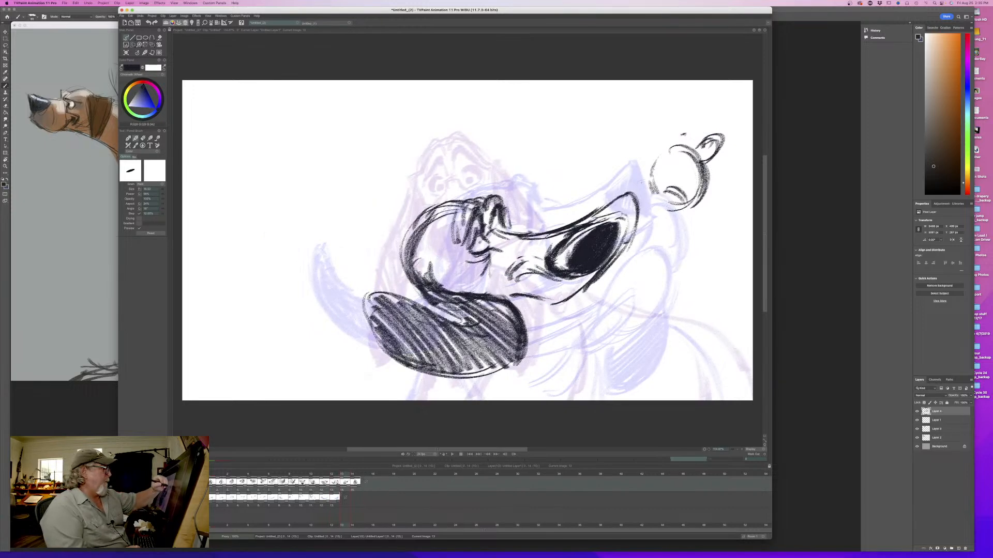
- Connect the lip bulb to the muzzle with upper and lower contour lines and close the bulb's outline
{"action": "left_click_drag", "start_coordinate": [651, 189], "coordinate": [632, 196]}
{"action": "mouse_move", "coordinate": [696, 202]}
{"action": "left_mouse_down"}
{"action": "mouse_move", "coordinate": [673, 235]}
{"action": "mouse_move", "coordinate": [616, 263]}
{"action": "mouse_move", "coordinate": [671, 210]}
{"action": "mouse_move", "coordinate": [662, 196]}
{"action": "left_mouse_up"}
{"action": "mouse_move", "coordinate": [669, 149]}
{"action": "left_mouse_down"}
{"action": "mouse_move", "coordinate": [650, 175]}
{"action": "mouse_move", "coordinate": [657, 153]}
{"action": "left_mouse_up"}
{"action": "key", "text": "Left"}
{"action": "key", "text": "Right"}
{"action": "key", "text": "Left"}
{"action": "key", "text": "Right"}
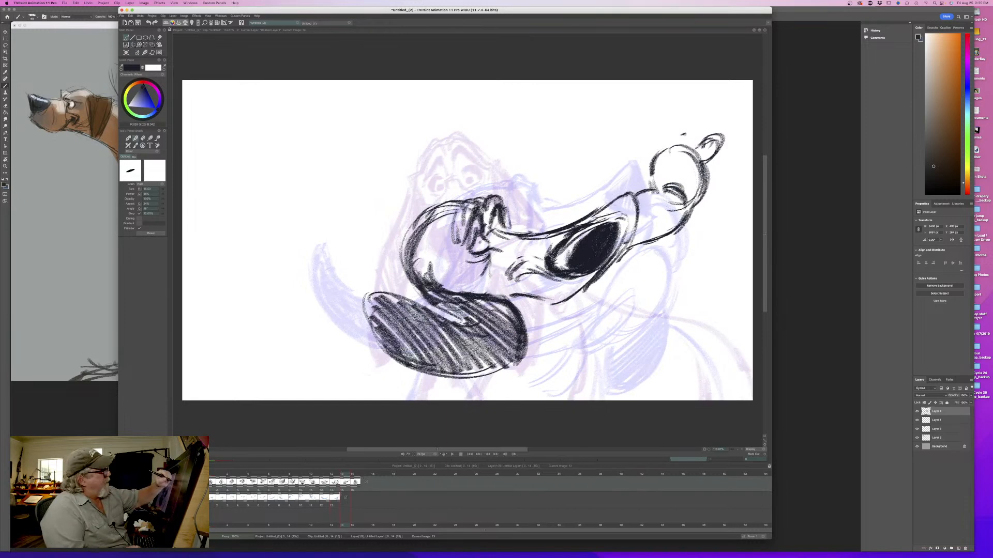
- Add a second small knob on top of the lip bulb and darken the bulb's outer edge
{"action": "mouse_move", "coordinate": [721, 138]}
{"action": "left_mouse_down"}
{"action": "mouse_move", "coordinate": [708, 159]}
{"action": "mouse_move", "coordinate": [661, 134]}
{"action": "mouse_move", "coordinate": [657, 150]}
{"action": "left_mouse_up"}
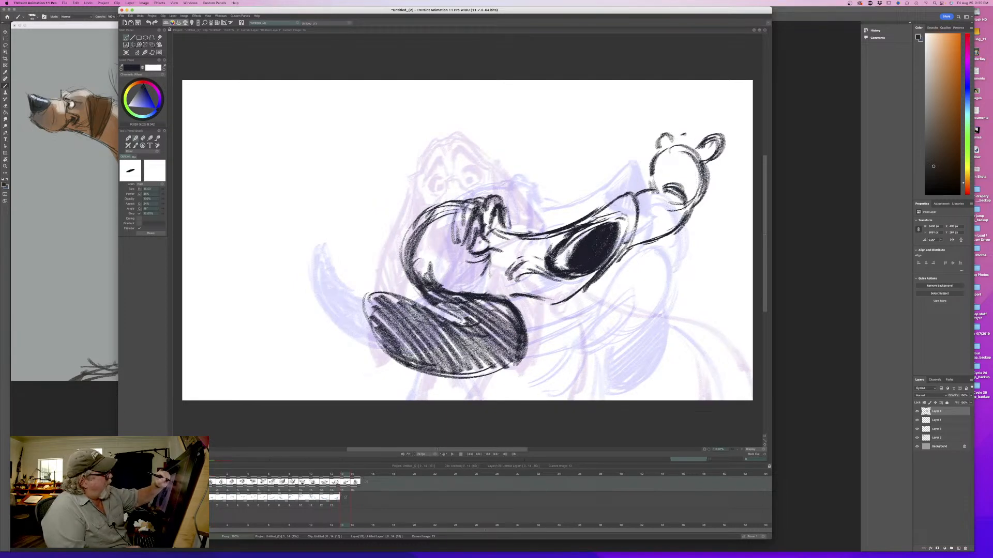
{"action": "left_click_drag", "start_coordinate": [711, 169], "coordinate": [692, 204]}
{"action": "key", "text": "Left"}
{"action": "key", "text": "Right"}
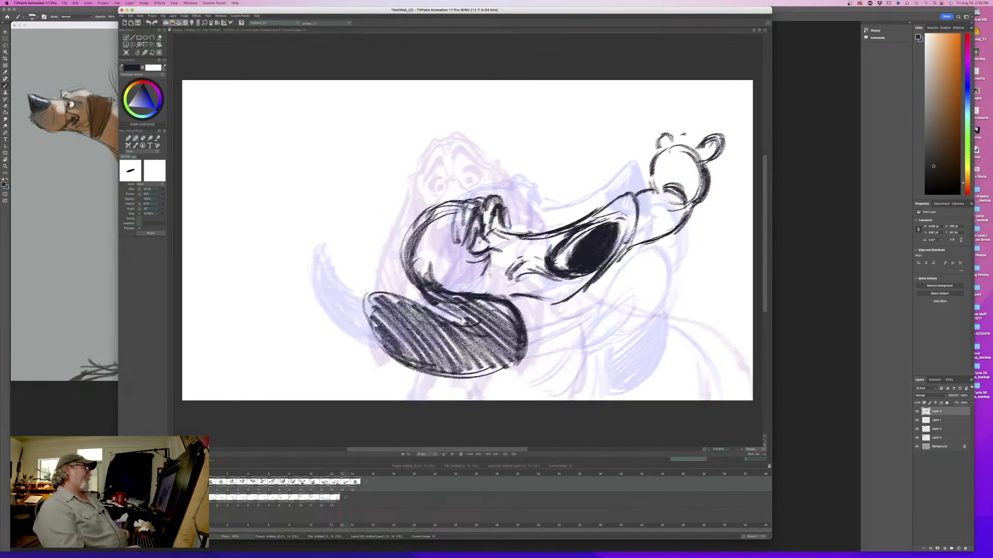
{"action": "key", "text": "Left"}
{"action": "key", "text": "Right"}
- Draw a short cheek crease below the closed eye and flip between the poses to check it
{"action": "left_click_drag", "start_coordinate": [491, 257], "coordinate": [473, 286]}
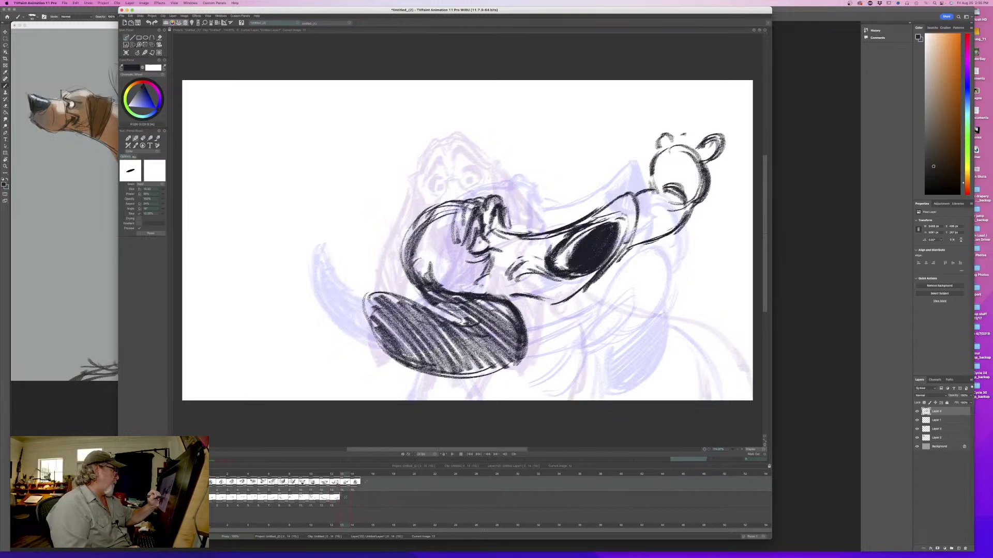
{"action": "key", "text": "Left"}
{"action": "key", "text": "Right"}
{"action": "key", "text": "Left"}
{"action": "key", "text": "Right"}
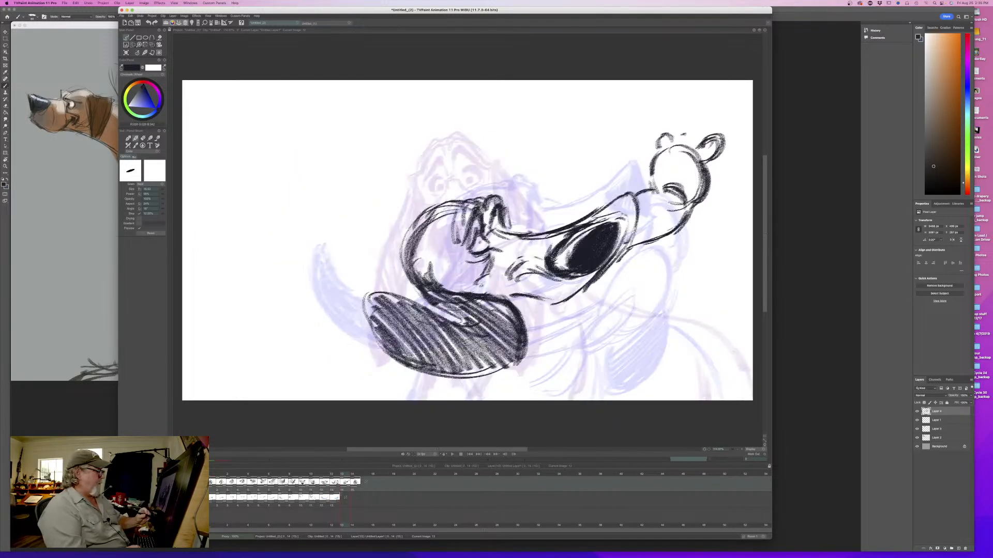
{"action": "key", "text": "Left"}
{"action": "key", "text": "Right"}
- Draw the curved line of the dog's back and rump behind the head and flip against the previous pose
{"action": "mouse_move", "coordinate": [670, 320]}
{"action": "left_mouse_down"}
{"action": "mouse_move", "coordinate": [709, 344]}
{"action": "mouse_move", "coordinate": [732, 401]}
{"action": "mouse_move", "coordinate": [706, 344]}
{"action": "mouse_move", "coordinate": [663, 324]}
{"action": "left_mouse_up"}
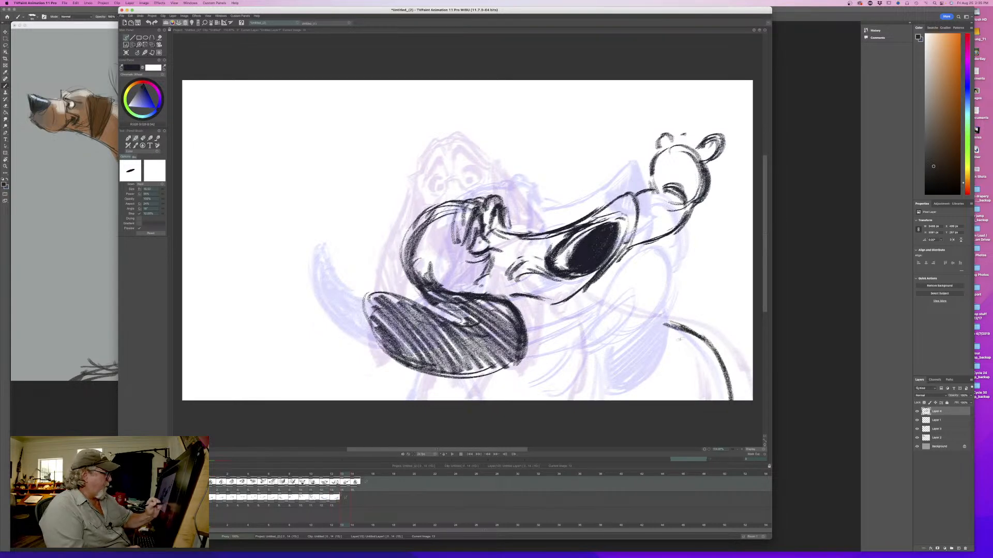
{"action": "key", "text": "Left"}
{"action": "key", "text": "Right"}
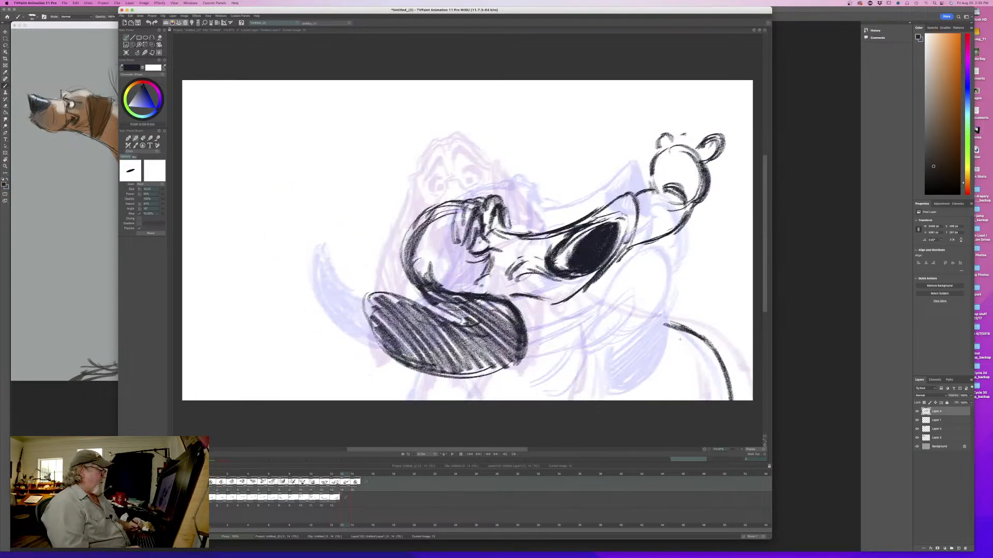
{"action": "key", "text": "Left"}
{"action": "key", "text": "Right"}
- Flip through the head-shake drawings to review the motion, and return to the in-between frame
{"action": "key", "text": "Left"}
{"action": "key", "text": "Left"}
{"action": "key", "text": "Left"}
{"action": "key", "text": "Left"}
{"action": "key", "text": "Left"}
{"action": "key", "text": "Left"}
{"action": "key", "text": "Left"}
{"action": "key", "text": "Left"}
{"action": "key", "text": "Left"}
{"action": "key", "text": "Left"}
{"action": "key", "text": "Left"}
{"action": "key", "text": "Left"}
{"action": "key", "text": "Left"}
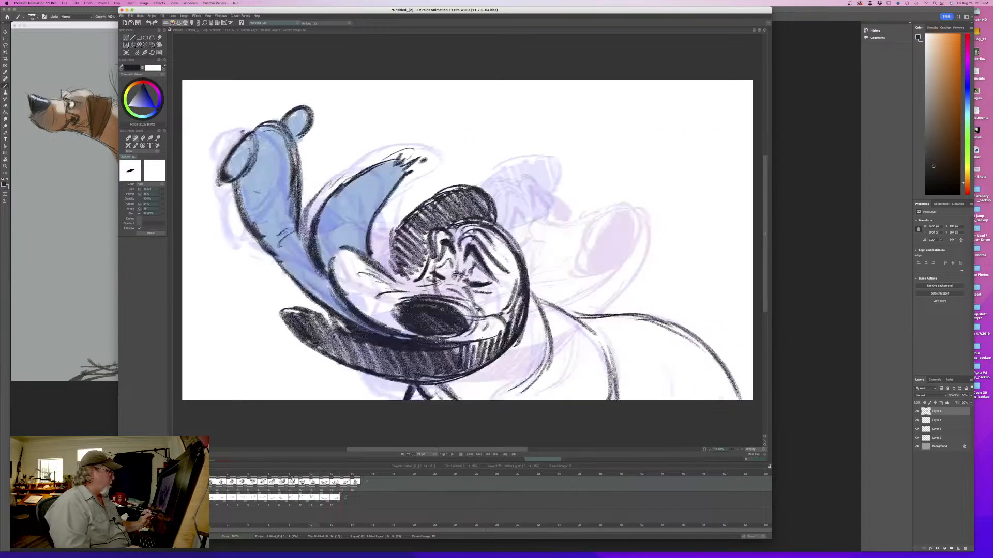
{"action": "key", "text": "Right"}
{"action": "key", "text": "Right"}
{"action": "key", "text": "Right"}
{"action": "key", "text": "Right"}
{"action": "key", "text": "Right"}
{"action": "key", "text": "Right"}
{"action": "key", "text": "Right"}
{"action": "key", "text": "Right"}
{"action": "key", "text": "Right"}
{"action": "key", "text": "Right"}
{"action": "key", "text": "Right"}
{"action": "key", "text": "Right"}
{"action": "key", "text": "Right"}
{"action": "key", "text": "Right"}
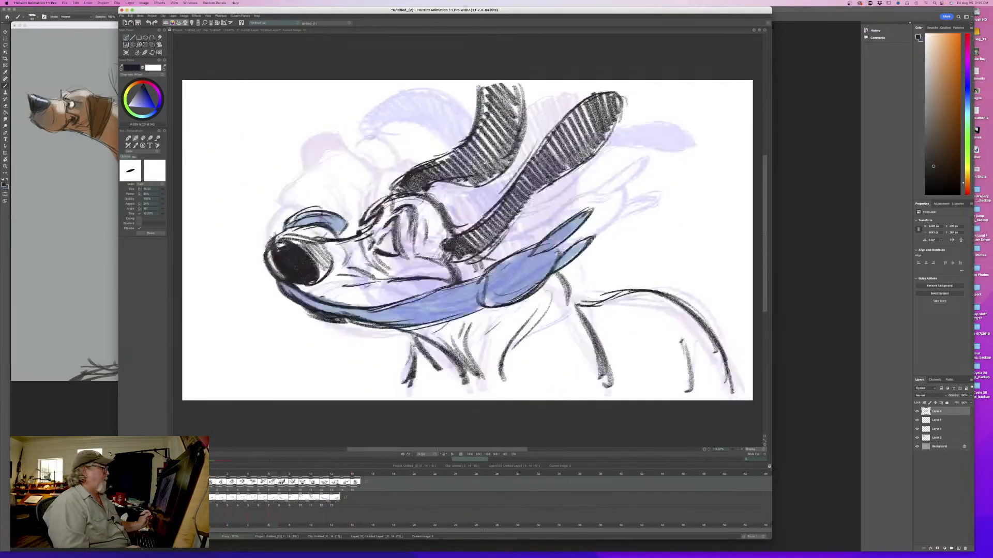
{"action": "key", "text": "Right"}
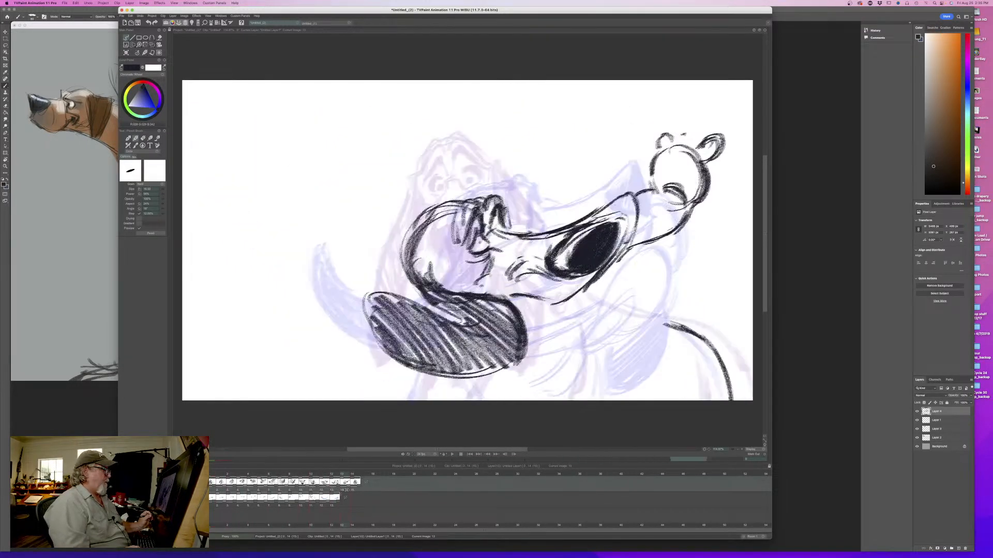
{"action": "mouse_move", "coordinate": [341, 490]}
{"action": "left_mouse_down"}
{"action": "mouse_move", "coordinate": [293, 490]}
{"action": "mouse_move", "coordinate": [341, 490]}
{"action": "left_mouse_up"}
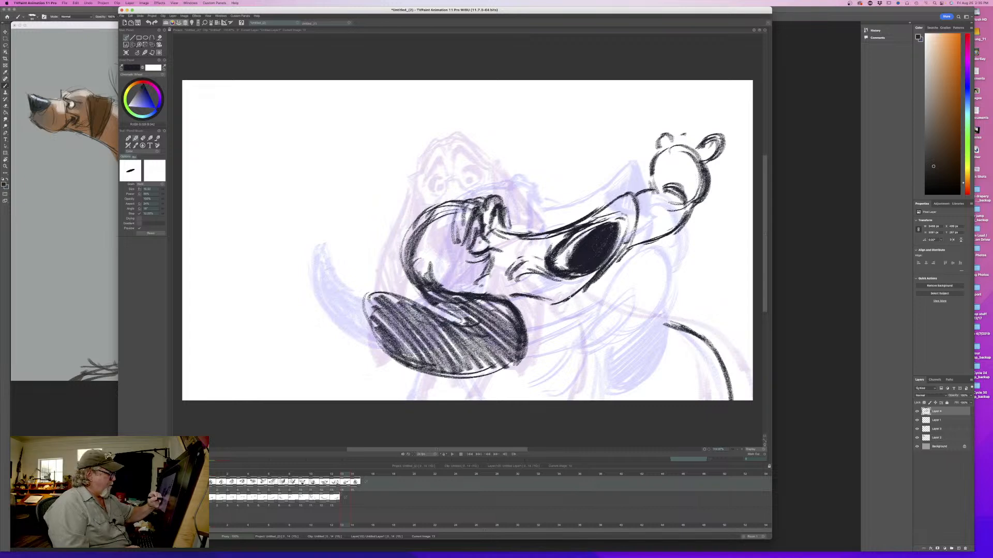
- Draw the hanging jowl outline from beneath the nose down and around to the ear
{"action": "mouse_move", "coordinate": [591, 279]}
{"action": "left_mouse_down"}
{"action": "mouse_move", "coordinate": [594, 324]}
{"action": "mouse_move", "coordinate": [552, 351]}
{"action": "mouse_move", "coordinate": [526, 341]}
{"action": "left_mouse_up"}
{"action": "mouse_move", "coordinate": [588, 259]}
{"action": "left_mouse_down"}
{"action": "mouse_move", "coordinate": [627, 253]}
{"action": "mouse_move", "coordinate": [594, 299]}
{"action": "mouse_move", "coordinate": [593, 332]}
{"action": "mouse_move", "coordinate": [538, 352]}
{"action": "mouse_move", "coordinate": [529, 344]}
{"action": "left_mouse_up"}
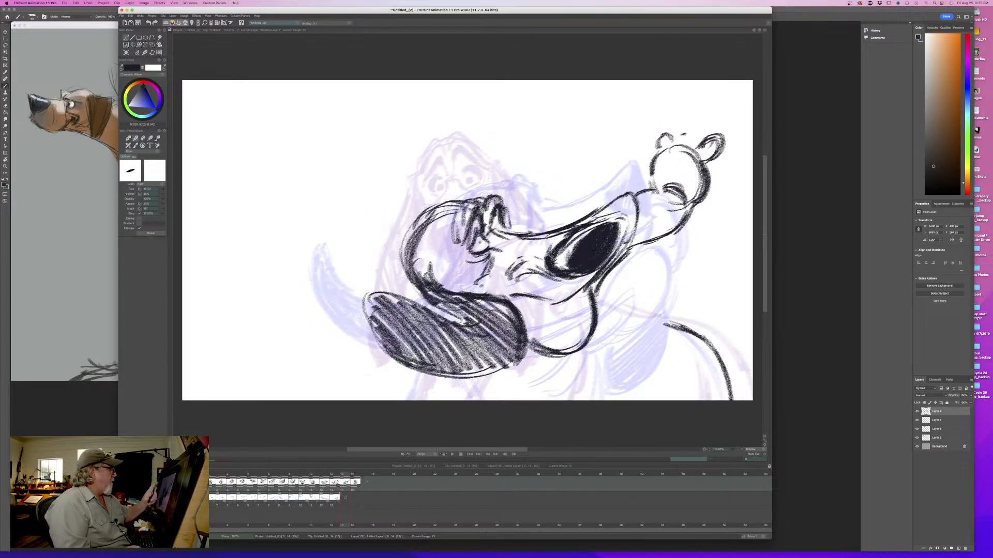
{"action": "key", "text": "e"}
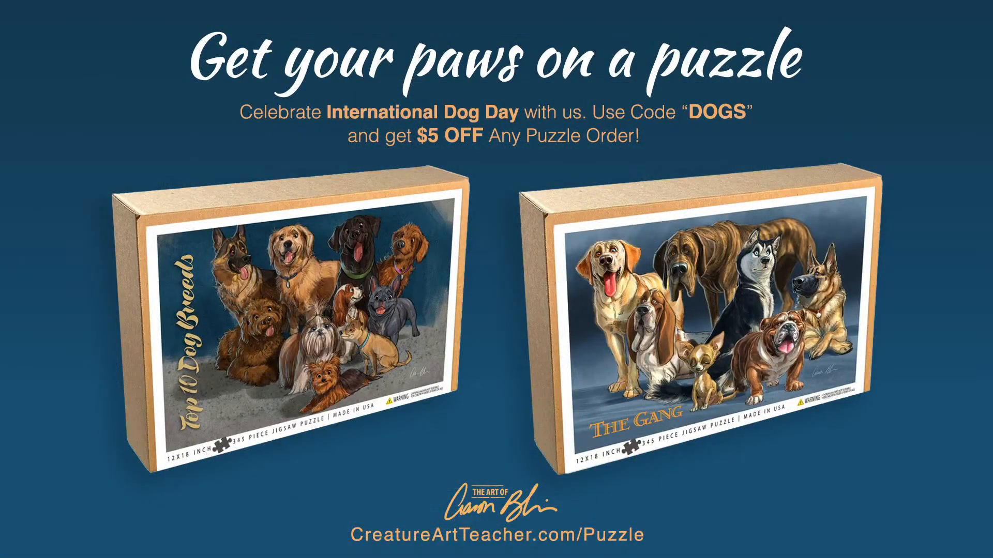
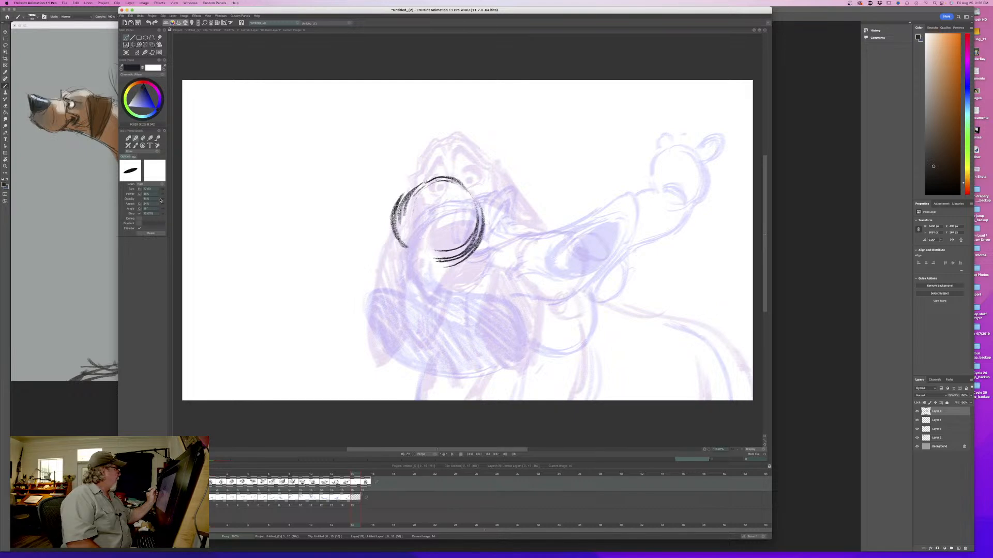
- Flip between the neighbouring drawings and scrub the whole head shake to review the motion, ending on the new in-between frame
{"action": "key", "text": "Left"}
{"action": "key", "text": "Right"}
{"action": "key", "text": "Left"}
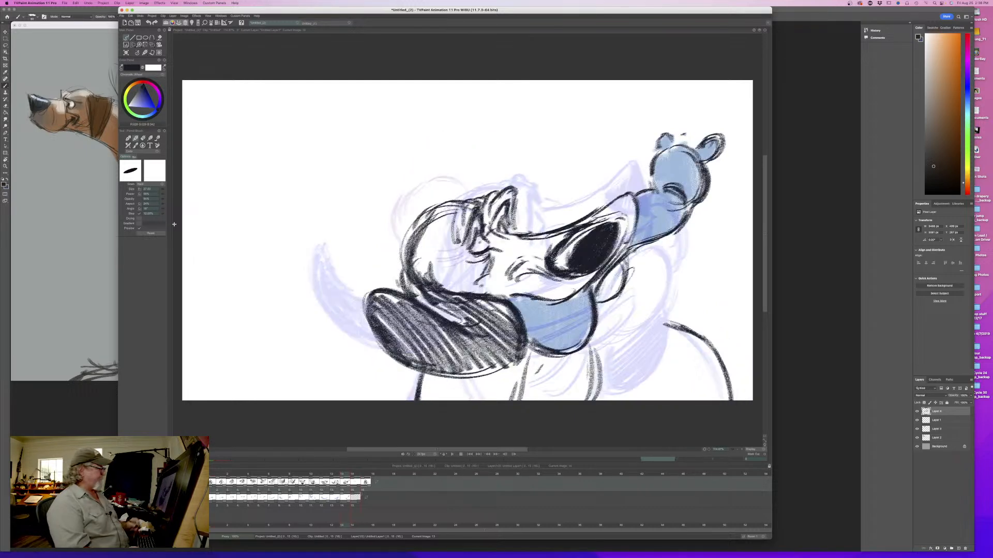
{"action": "key", "text": "Right"}
{"action": "key", "text": "Left"}
{"action": "key", "text": "Right"}
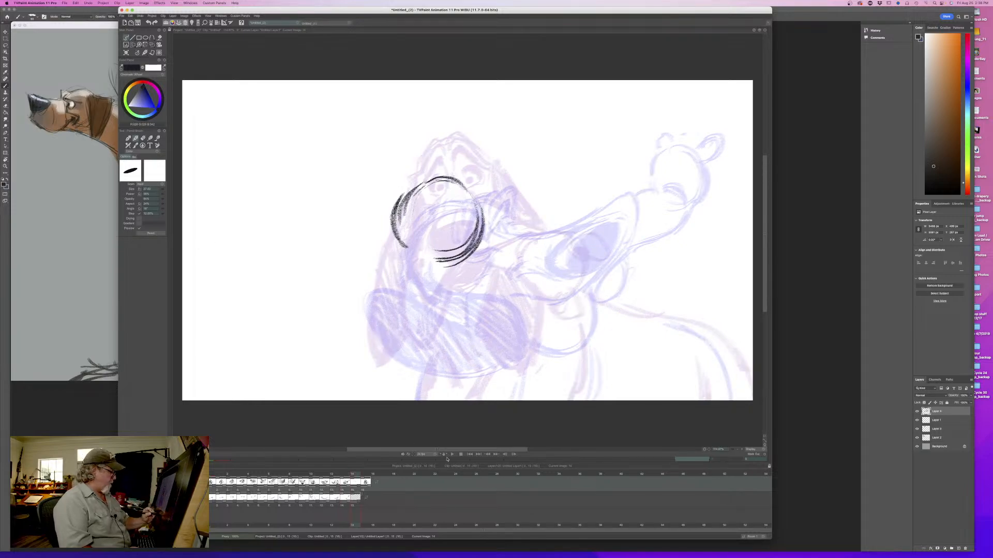
{"action": "key", "text": "Left"}
{"action": "key", "text": "Left"}
{"action": "key", "text": "Left"}
{"action": "key", "text": "Left"}
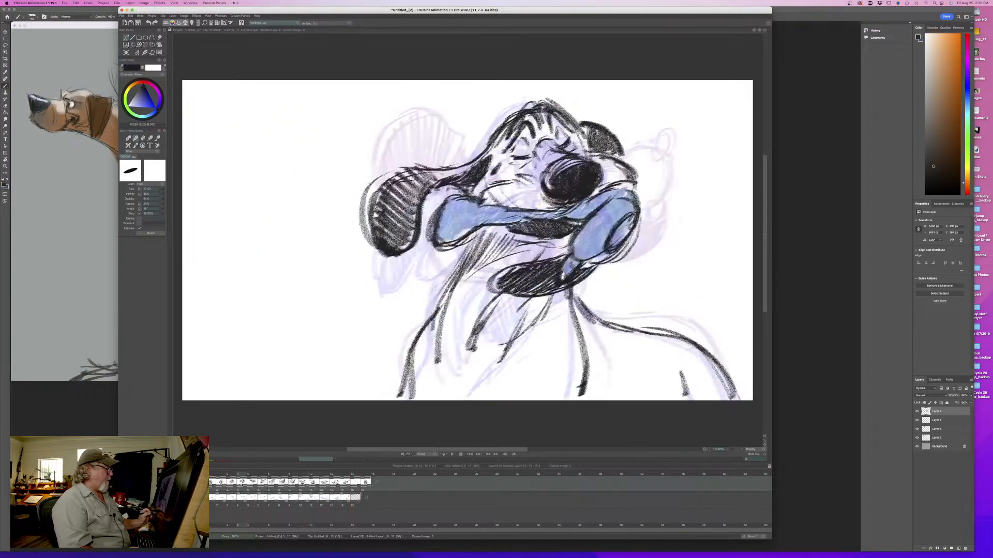
{"action": "key", "text": "Right"}
{"action": "key", "text": "Right"}
{"action": "key", "text": "Right"}
{"action": "key", "text": "Right"}
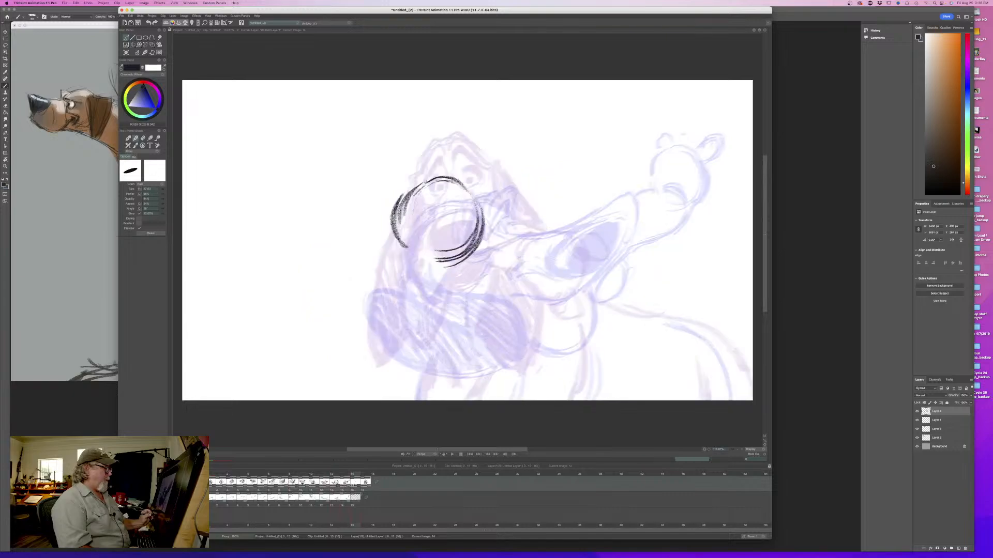
{"action": "mouse_move", "coordinate": [353, 486]}
{"action": "left_mouse_down"}
{"action": "mouse_move", "coordinate": [241, 492]}
{"action": "mouse_move", "coordinate": [351, 497]}
{"action": "left_mouse_up"}
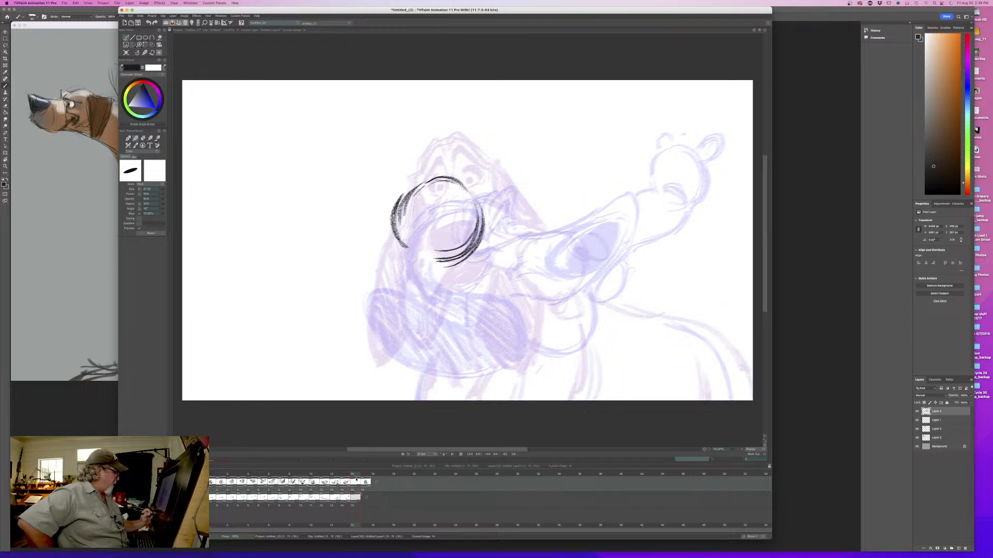
{"action": "mouse_move", "coordinate": [353, 475]}
{"action": "left_mouse_down"}
{"action": "mouse_move", "coordinate": [225, 478]}
{"action": "mouse_move", "coordinate": [343, 490]}
{"action": "mouse_move", "coordinate": [212, 490]}
{"action": "left_mouse_up"}
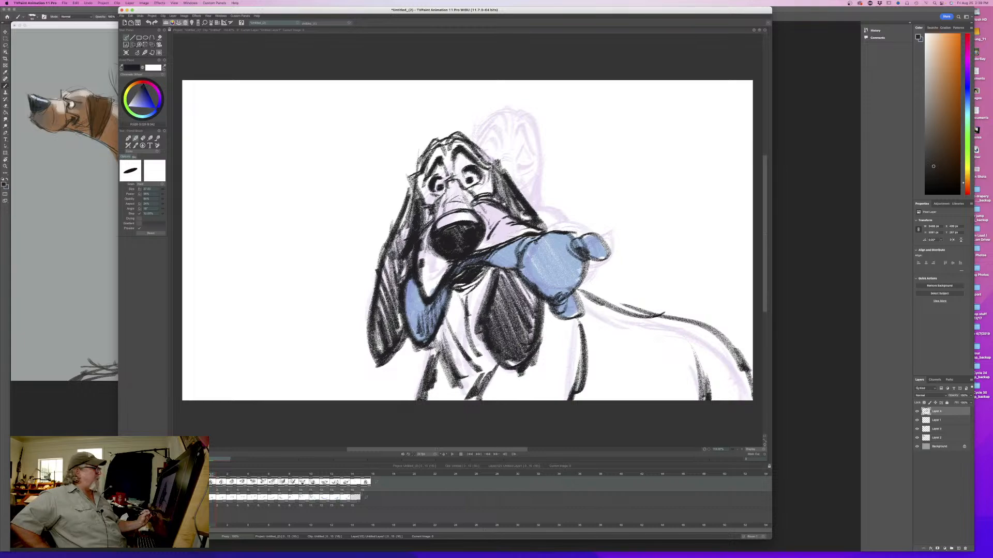
{"action": "left_click_drag", "start_coordinate": [211, 477], "coordinate": [354, 494]}
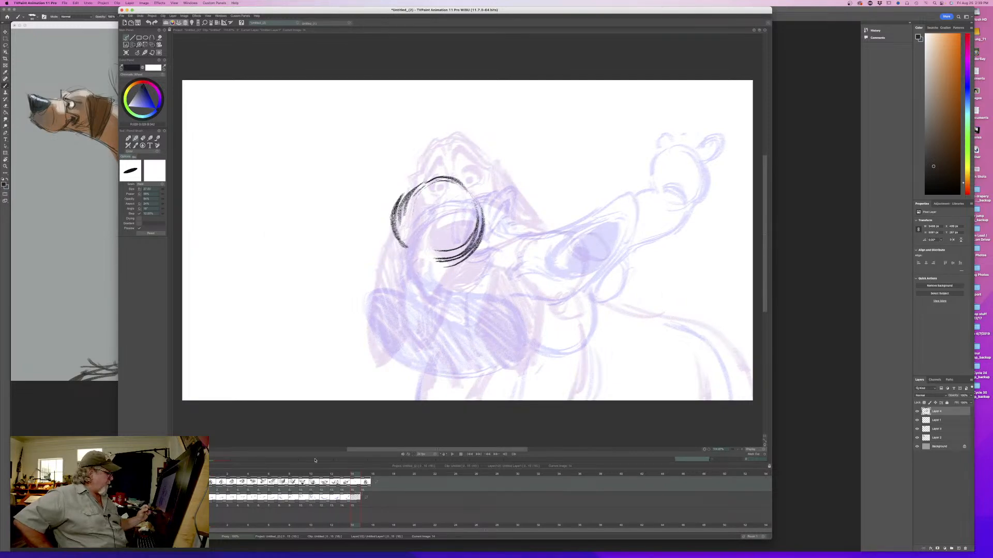
- Reinforce the top of the cranium circle and sketch an oval nose outline beneath it, flipping against the previous pose
{"action": "left_click_drag", "start_coordinate": [473, 192], "coordinate": [440, 175]}
{"action": "left_click_drag", "start_coordinate": [468, 185], "coordinate": [421, 176]}
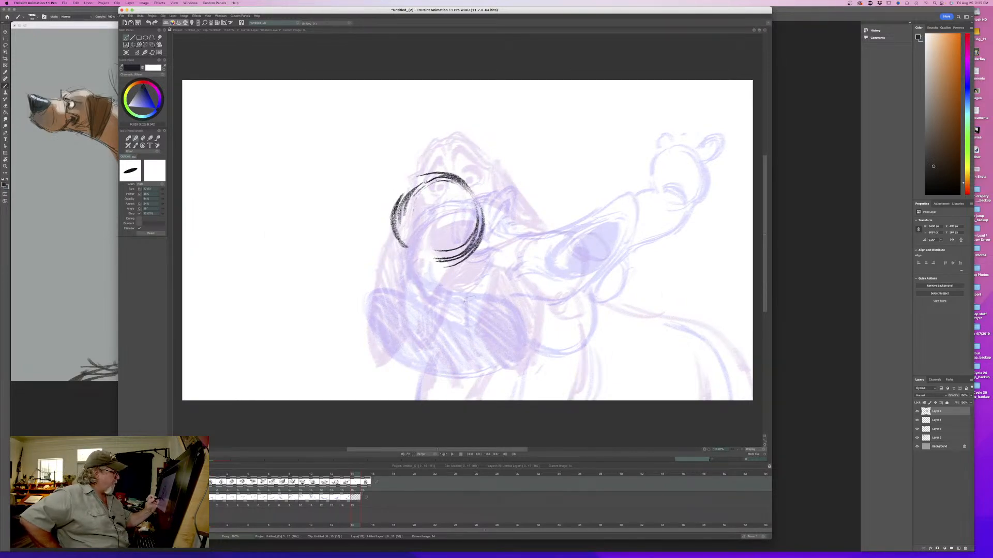
{"action": "left_click_drag", "start_coordinate": [412, 292], "coordinate": [403, 290]}
{"action": "left_click_drag", "start_coordinate": [433, 296], "coordinate": [393, 286]}
{"action": "mouse_move", "coordinate": [435, 296]}
{"action": "left_mouse_down"}
{"action": "mouse_move", "coordinate": [380, 298]}
{"action": "mouse_move", "coordinate": [399, 323]}
{"action": "mouse_move", "coordinate": [423, 326]}
{"action": "mouse_move", "coordinate": [452, 319]}
{"action": "mouse_move", "coordinate": [425, 307]}
{"action": "mouse_move", "coordinate": [455, 308]}
{"action": "mouse_move", "coordinate": [384, 304]}
{"action": "mouse_move", "coordinate": [466, 309]}
{"action": "left_mouse_up"}
{"action": "mouse_move", "coordinate": [412, 290]}
{"action": "left_mouse_down"}
{"action": "mouse_move", "coordinate": [458, 312]}
{"action": "mouse_move", "coordinate": [436, 283]}
{"action": "left_mouse_up"}
{"action": "key", "text": "Left"}
{"action": "key", "text": "Right"}
{"action": "key", "text": "Left"}
{"action": "key", "text": "Right"}
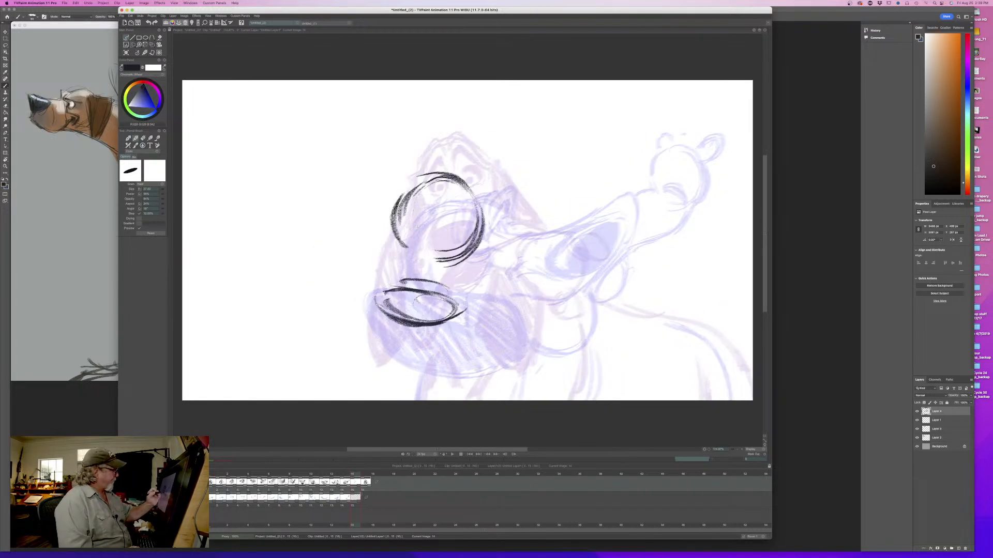
- Reduce the brush size and sketch light nose-bridge guide marks inside the lower part of the cranium circle
{"action": "mouse_move", "coordinate": [426, 229]}
{"action": "left_mouse_down"}
{"action": "mouse_move", "coordinate": [436, 248]}
{"action": "mouse_move", "coordinate": [428, 225]}
{"action": "left_mouse_up"}
{"action": "key", "text": "e"}
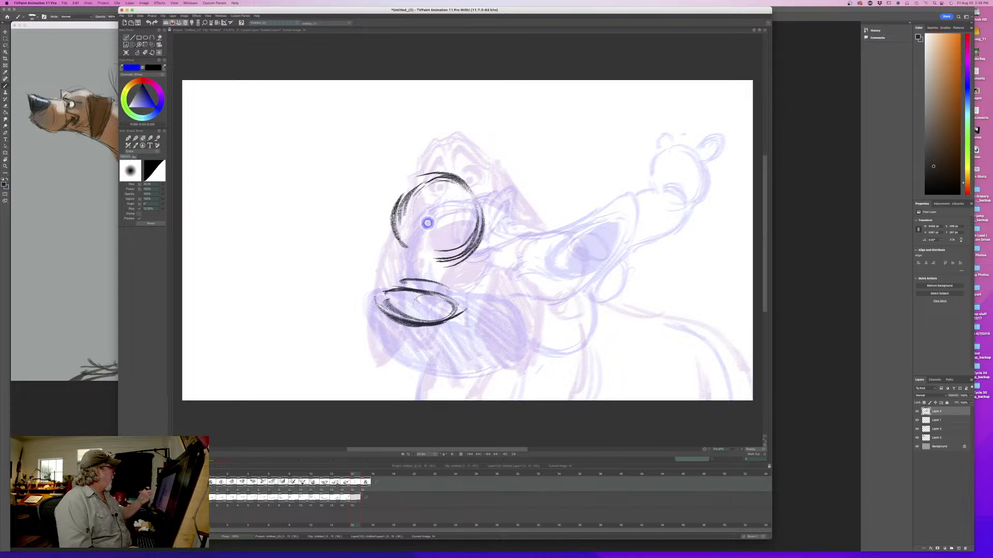
{"action": "key", "text": "e"}
{"action": "left_click_drag", "start_coordinate": [160, 191], "coordinate": [152, 191]}
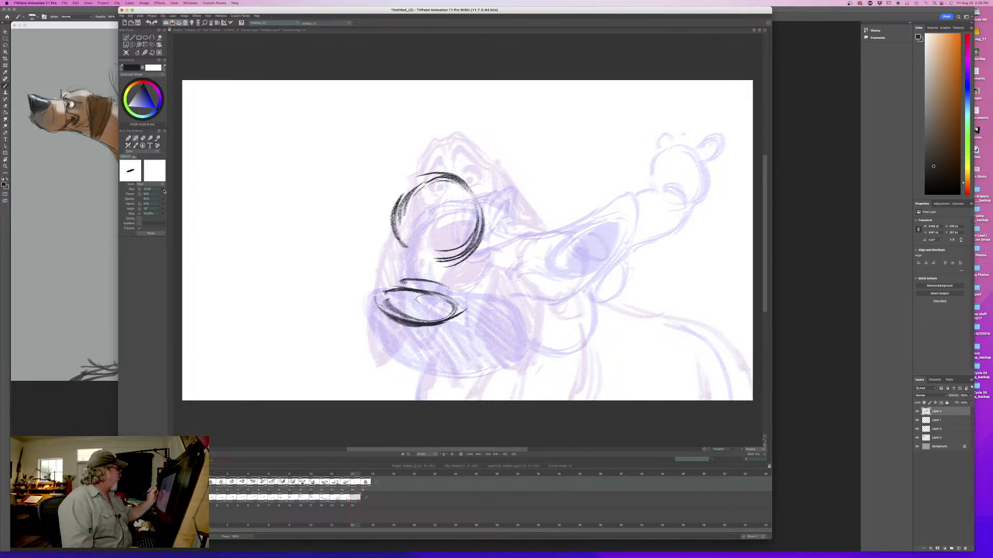
{"action": "key", "text": "Left"}
{"action": "key", "text": "Right"}
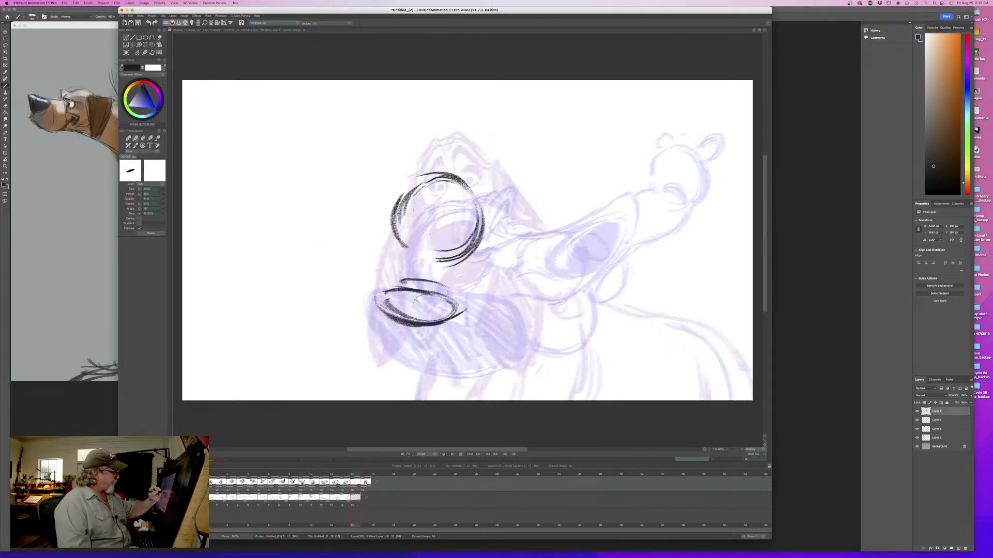
{"action": "key", "text": "Left"}
{"action": "key", "text": "Right"}
{"action": "key", "text": "Left"}
{"action": "key", "text": "Right"}
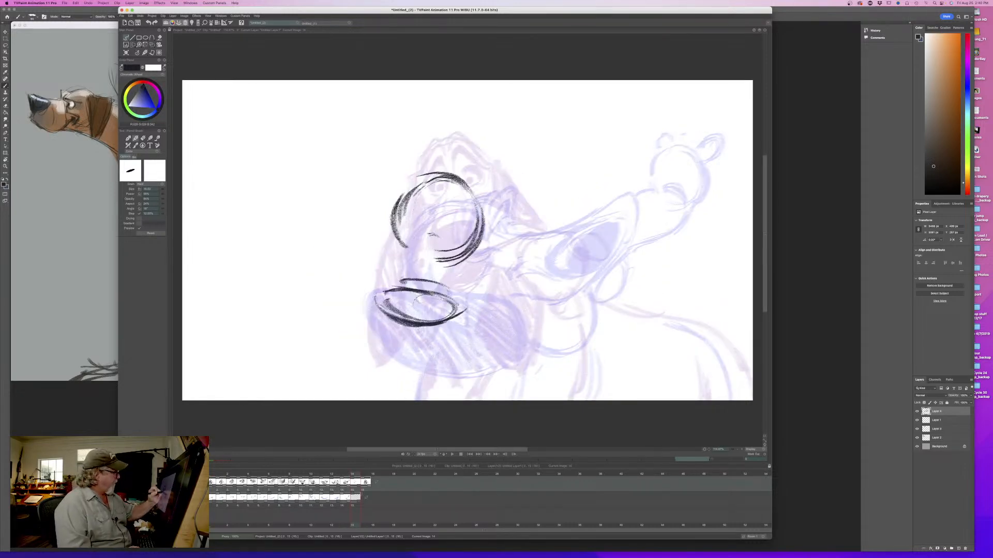
{"action": "mouse_move", "coordinate": [436, 224]}
{"action": "left_mouse_down"}
{"action": "mouse_move", "coordinate": [425, 243]}
{"action": "mouse_move", "coordinate": [435, 227]}
{"action": "mouse_move", "coordinate": [445, 255]}
{"action": "left_mouse_up"}
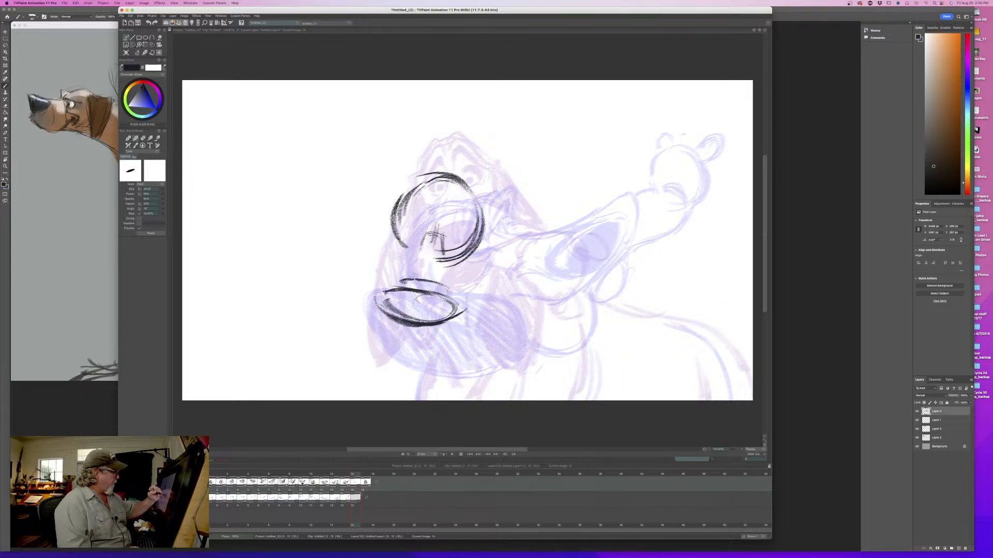
{"action": "key", "text": "Left"}
{"action": "key", "text": "Right"}
- Fill the oval nose solid black and compare it with the previous drawing
{"action": "mouse_move", "coordinate": [439, 295]}
{"action": "left_mouse_down"}
{"action": "mouse_move", "coordinate": [394, 300]}
{"action": "mouse_move", "coordinate": [443, 310]}
{"action": "mouse_move", "coordinate": [410, 296]}
{"action": "mouse_move", "coordinate": [405, 314]}
{"action": "mouse_move", "coordinate": [384, 296]}
{"action": "mouse_move", "coordinate": [423, 291]}
{"action": "mouse_move", "coordinate": [389, 313]}
{"action": "left_mouse_up"}
{"action": "key", "text": "Left"}
{"action": "key", "text": "Right"}
{"action": "key", "text": "Left"}
{"action": "key", "text": "Right"}
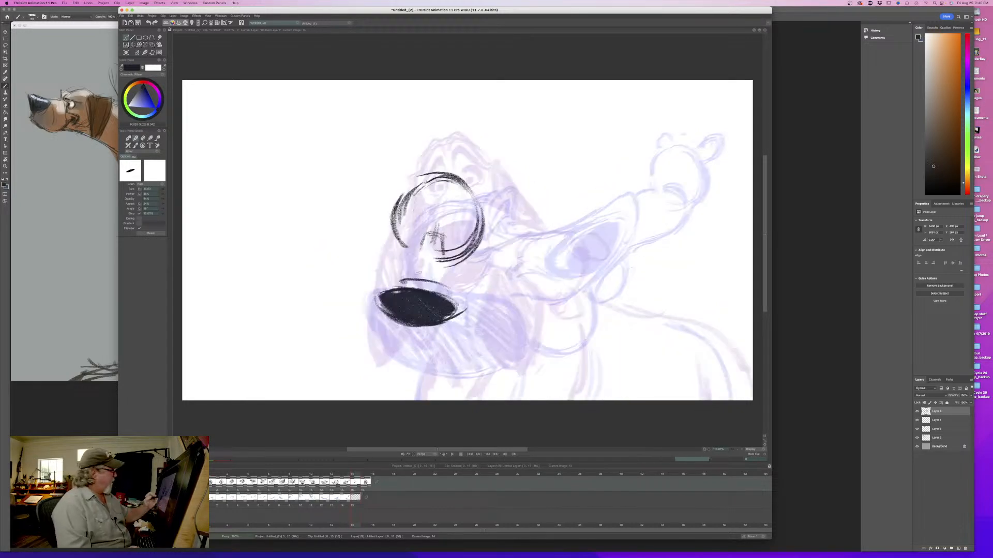
- Draw the curved muzzle contour just above the black nose and check it against the previous pose
{"action": "mouse_move", "coordinate": [399, 276]}
{"action": "left_mouse_down"}
{"action": "mouse_move", "coordinate": [411, 260]}
{"action": "mouse_move", "coordinate": [469, 287]}
{"action": "left_mouse_up"}
{"action": "key", "text": "Left"}
{"action": "key", "text": "Right"}
{"action": "mouse_move", "coordinate": [355, 475]}
{"action": "left_mouse_down"}
{"action": "mouse_move", "coordinate": [213, 480]}
{"action": "mouse_move", "coordinate": [353, 483]}
{"action": "left_mouse_up"}
- Draw the cheek creases and the pointed upper lip flying out on the right side of the nose, closing its lower edge
{"action": "mouse_move", "coordinate": [467, 264]}
{"action": "left_mouse_down"}
{"action": "mouse_move", "coordinate": [522, 268]}
{"action": "mouse_move", "coordinate": [472, 309]}
{"action": "left_mouse_up"}
{"action": "mouse_move", "coordinate": [521, 285]}
{"action": "left_mouse_down"}
{"action": "mouse_move", "coordinate": [457, 317]}
{"action": "mouse_move", "coordinate": [536, 267]}
{"action": "mouse_move", "coordinate": [475, 302]}
{"action": "left_mouse_up"}
{"action": "left_click_drag", "start_coordinate": [536, 262], "coordinate": [525, 280]}
{"action": "left_click_drag", "start_coordinate": [491, 263], "coordinate": [515, 263]}
{"action": "key", "text": "Left"}
{"action": "key", "text": "Right"}
{"action": "left_click_drag", "start_coordinate": [489, 304], "coordinate": [428, 329]}
{"action": "key", "text": "Left"}
{"action": "key", "text": "Right"}
{"action": "key", "text": "Left"}
{"action": "key", "text": "Right"}
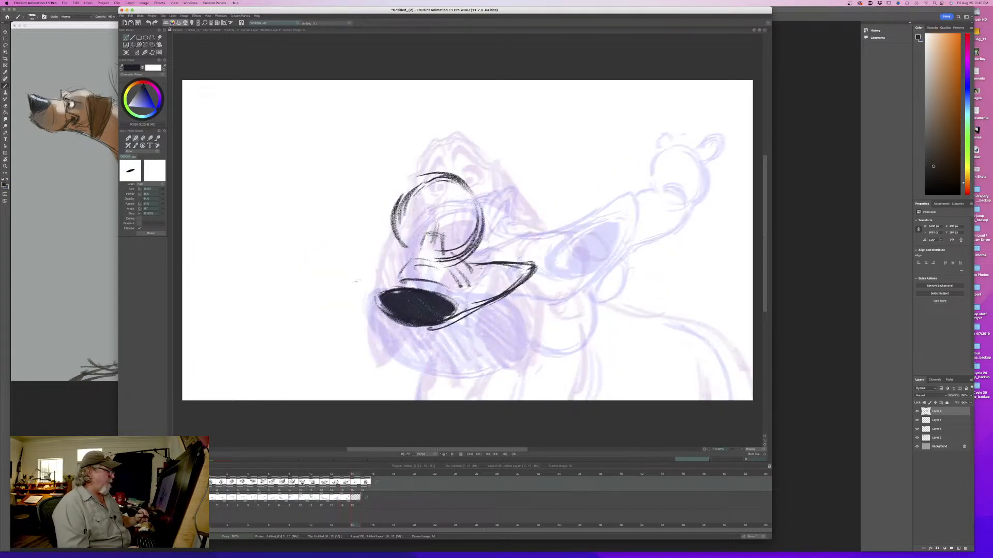
- Draw the other lip flap curving around the left side of the nose, with a thick outer edge
{"action": "key", "text": "Left"}
{"action": "key", "text": "Right"}
{"action": "left_click_drag", "start_coordinate": [396, 268], "coordinate": [355, 303]}
{"action": "left_click_drag", "start_coordinate": [353, 309], "coordinate": [365, 339]}
{"action": "left_click_drag", "start_coordinate": [370, 287], "coordinate": [357, 333]}
{"action": "key", "text": "Left"}
{"action": "key", "text": "Right"}
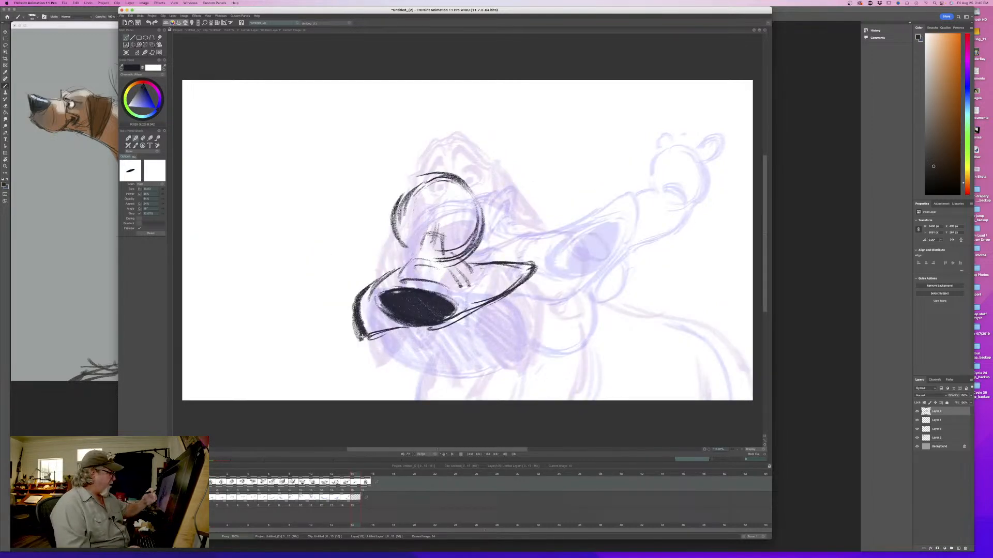
- Erase the lower right edge of the nose, reshape it into a tilted form, and refill it black
{"action": "key", "text": "e"}
{"action": "left_click_drag", "start_coordinate": [460, 304], "coordinate": [425, 327]}
{"action": "key", "text": "Left"}
{"action": "key", "text": "Right"}
{"action": "key", "text": "b"}
{"action": "mouse_move", "coordinate": [434, 289]}
{"action": "left_mouse_down"}
{"action": "mouse_move", "coordinate": [419, 293]}
{"action": "mouse_move", "coordinate": [454, 298]}
{"action": "mouse_move", "coordinate": [412, 326]}
{"action": "left_mouse_up"}
{"action": "left_click_drag", "start_coordinate": [457, 301], "coordinate": [404, 322]}
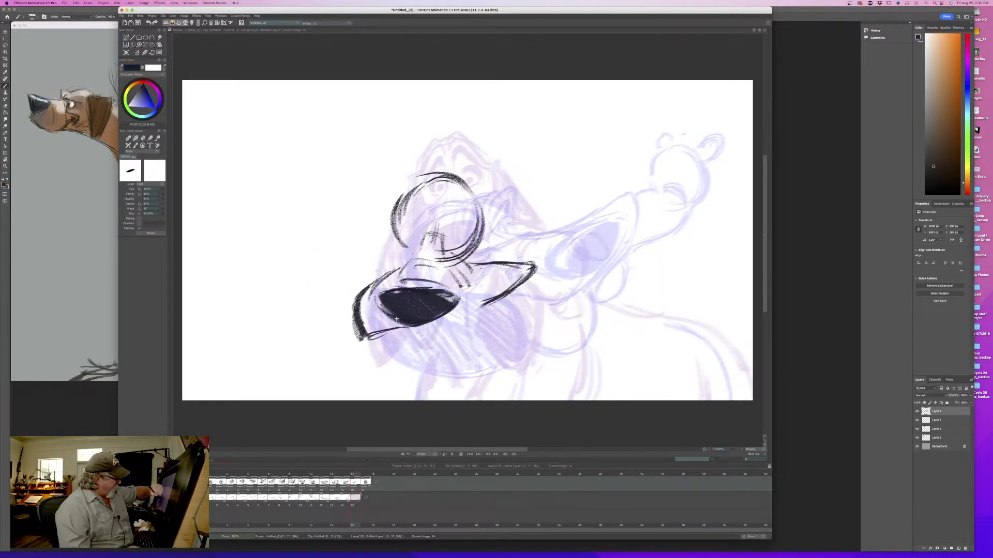
{"action": "mouse_move", "coordinate": [454, 301]}
{"action": "left_mouse_down"}
{"action": "mouse_move", "coordinate": [414, 313]}
{"action": "mouse_move", "coordinate": [398, 306]}
{"action": "left_mouse_up"}
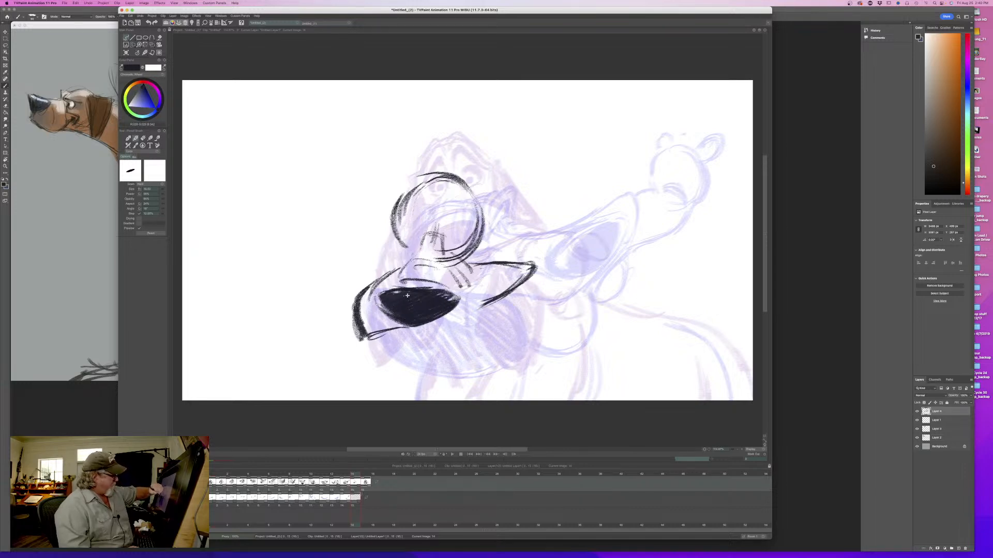
{"action": "key", "text": "Left"}
{"action": "key", "text": "Right"}
{"action": "key", "text": "Left"}
{"action": "key", "text": "Right"}
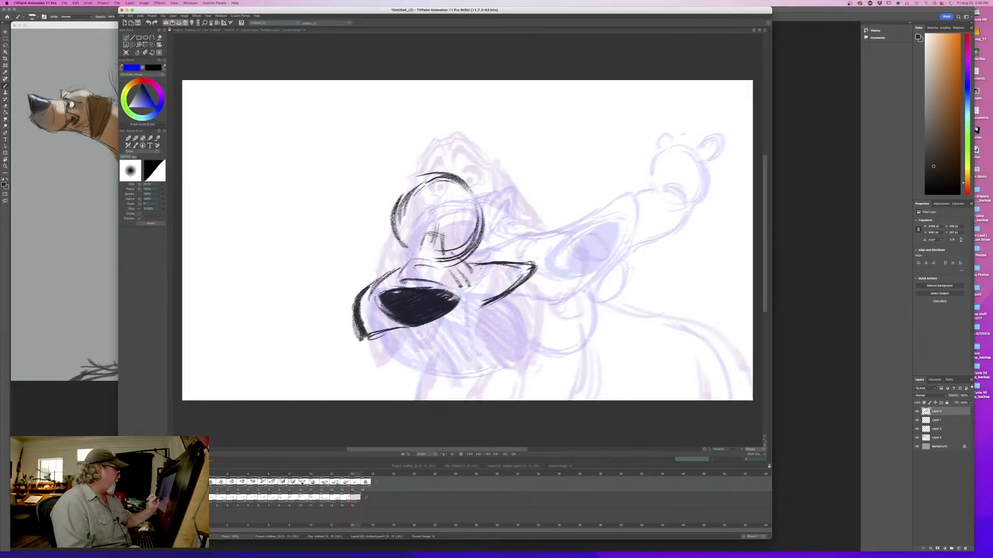
- Clean up the upper edge of the nose and redraw its rim, flipping to compare with the previous pose
{"action": "key", "text": "Left"}
{"action": "key", "text": "Right"}
{"action": "key", "text": "b"}
{"action": "mouse_move", "coordinate": [432, 288]}
{"action": "left_mouse_down"}
{"action": "mouse_move", "coordinate": [457, 297]}
{"action": "mouse_move", "coordinate": [389, 288]}
{"action": "mouse_move", "coordinate": [434, 277]}
{"action": "mouse_move", "coordinate": [453, 302]}
{"action": "left_mouse_up"}
{"action": "key", "text": "Left"}
{"action": "key", "text": "Right"}
{"action": "key", "text": "Left"}
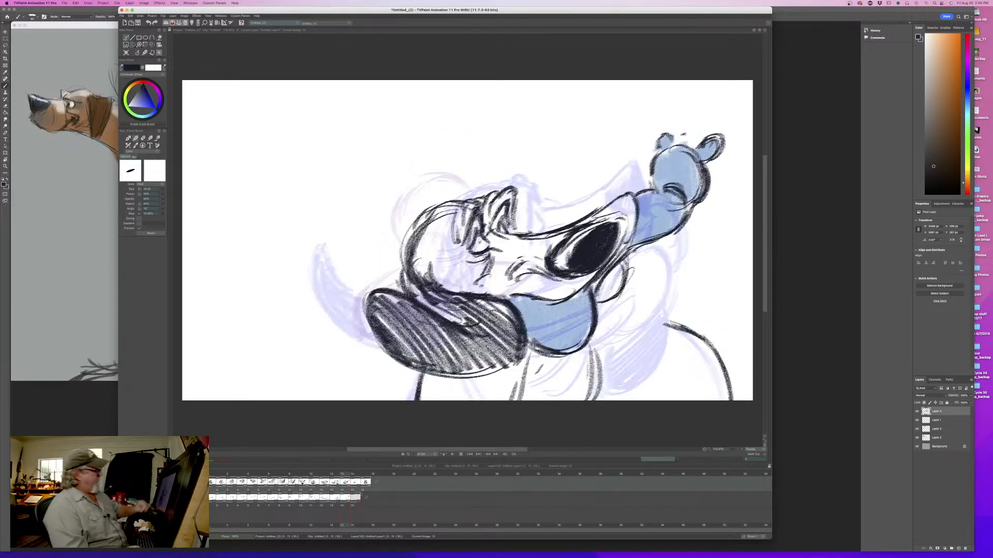
- Redraw the lower edge of the right lip flap so it runs back under the nose, and flip to check it
{"action": "key", "text": "Right"}
{"action": "left_click_drag", "start_coordinate": [526, 279], "coordinate": [436, 323]}
{"action": "left_click_drag", "start_coordinate": [503, 298], "coordinate": [422, 326]}
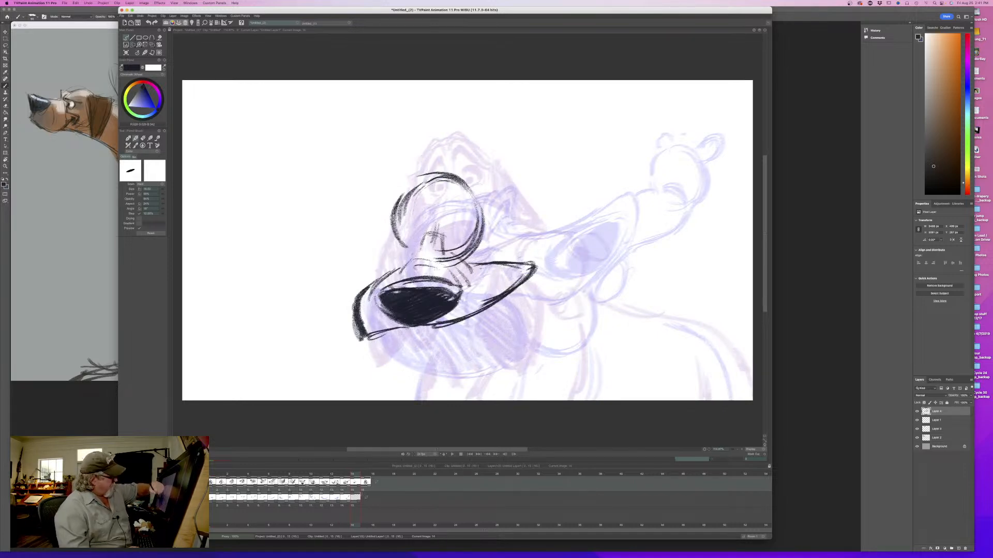
{"action": "key", "text": "Left"}
{"action": "key", "text": "Right"}
{"action": "key", "text": "Left"}
{"action": "key", "text": "Right"}
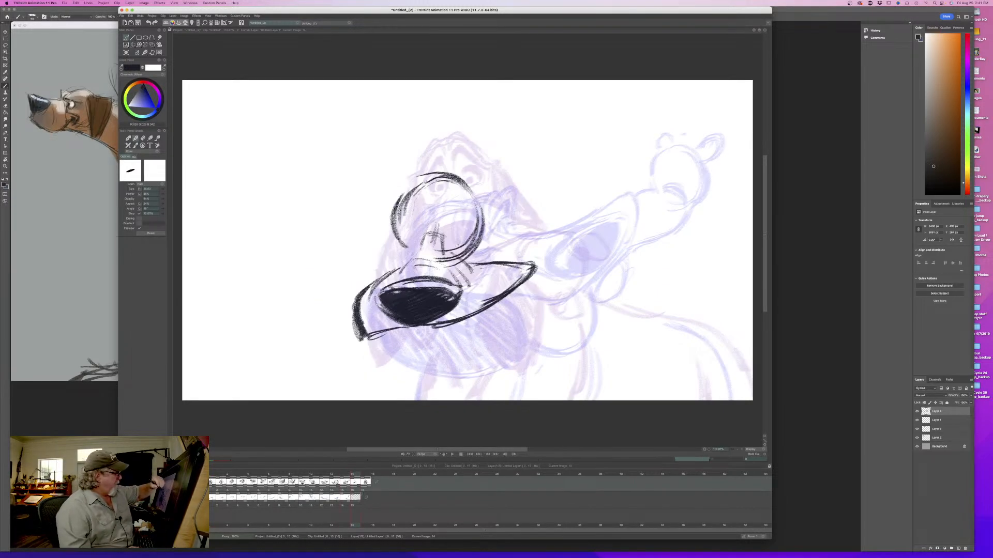
- Draw both closed eyes inside the cranium circle on either side of the nose bridge
{"action": "left_click_drag", "start_coordinate": [445, 247], "coordinate": [465, 242]}
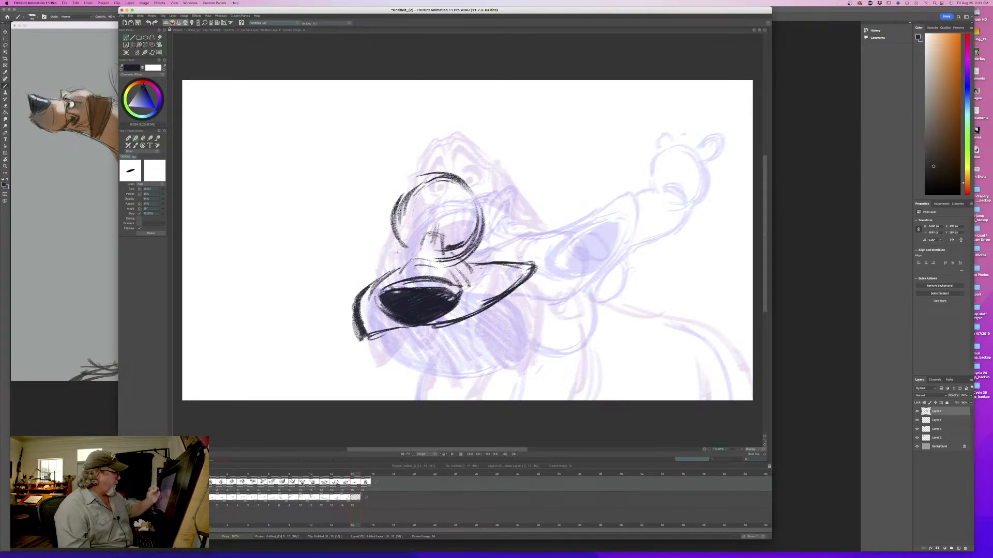
{"action": "mouse_move", "coordinate": [401, 244]}
{"action": "left_mouse_down"}
{"action": "mouse_move", "coordinate": [424, 239]}
{"action": "mouse_move", "coordinate": [416, 251]}
{"action": "mouse_move", "coordinate": [430, 230]}
{"action": "mouse_move", "coordinate": [465, 243]}
{"action": "left_mouse_up"}
{"action": "left_click_drag", "start_coordinate": [404, 237], "coordinate": [423, 231]}
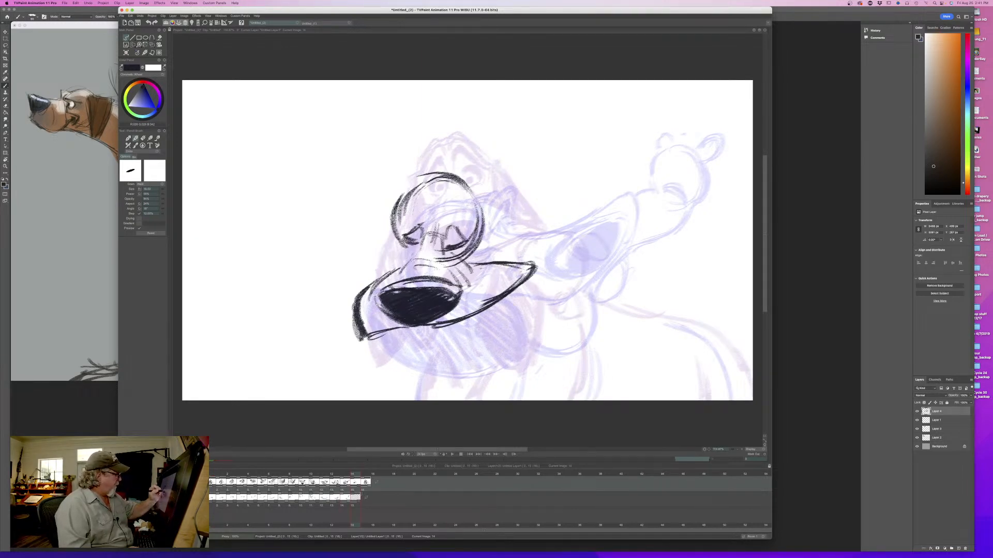
{"action": "key", "text": "Left"}
{"action": "key", "text": "Right"}
{"action": "key", "text": "Left"}
{"action": "key", "text": "Right"}
- Strengthen the right closed eyelid and flip back through several drawings to check the eye positions
{"action": "left_click_drag", "start_coordinate": [445, 237], "coordinate": [472, 244]}
{"action": "key", "text": "Left"}
{"action": "key", "text": "Right"}
{"action": "key", "text": "Left"}
{"action": "key", "text": "Right"}
{"action": "key", "text": "Left"}
{"action": "key", "text": "Left"}
{"action": "key", "text": "Left"}
{"action": "key", "text": "Left"}
{"action": "key", "text": "Left"}
{"action": "key", "text": "Left"}
{"action": "key", "text": "Left"}
{"action": "key", "text": "Left"}
{"action": "key", "text": "Right"}
{"action": "key", "text": "Right"}
{"action": "key", "text": "Right"}
{"action": "key", "text": "Right"}
{"action": "key", "text": "Right"}
{"action": "key", "text": "Right"}
{"action": "key", "text": "Right"}
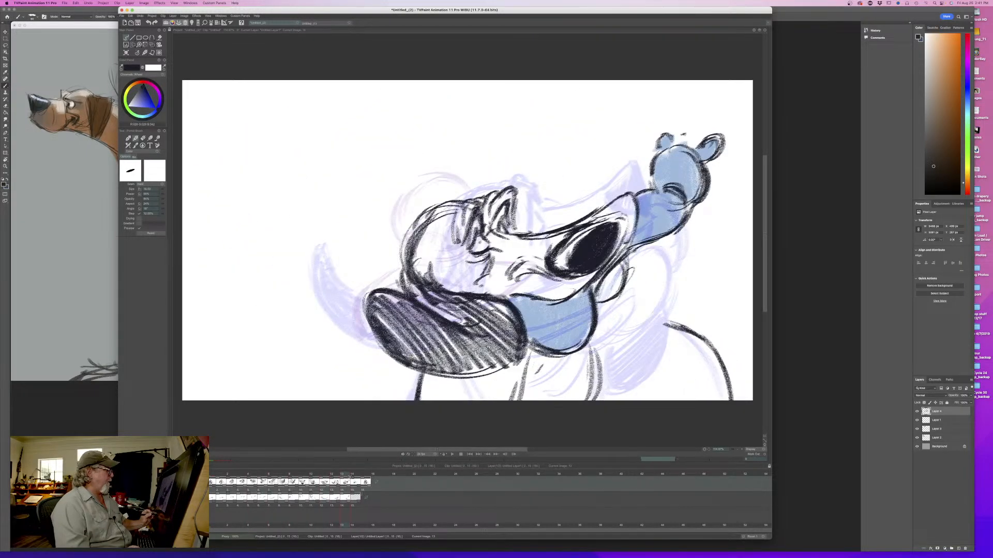
{"action": "key", "text": "Right"}
- Draw the arched brows above the closed eyes and flip against the previous pose
{"action": "mouse_move", "coordinate": [446, 221]}
{"action": "left_mouse_down"}
{"action": "mouse_move", "coordinate": [454, 211]}
{"action": "mouse_move", "coordinate": [471, 231]}
{"action": "mouse_move", "coordinate": [446, 228]}
{"action": "mouse_move", "coordinate": [471, 226]}
{"action": "mouse_move", "coordinate": [450, 216]}
{"action": "mouse_move", "coordinate": [403, 230]}
{"action": "mouse_move", "coordinate": [420, 217]}
{"action": "mouse_move", "coordinate": [431, 223]}
{"action": "left_mouse_up"}
{"action": "mouse_move", "coordinate": [438, 202]}
{"action": "left_mouse_down"}
{"action": "mouse_move", "coordinate": [414, 222]}
{"action": "mouse_move", "coordinate": [478, 231]}
{"action": "mouse_move", "coordinate": [479, 199]}
{"action": "mouse_move", "coordinate": [477, 229]}
{"action": "left_mouse_up"}
{"action": "left_click_drag", "start_coordinate": [465, 187], "coordinate": [482, 230]}
{"action": "mouse_move", "coordinate": [449, 193]}
{"action": "left_mouse_down"}
{"action": "mouse_move", "coordinate": [441, 209]}
{"action": "mouse_move", "coordinate": [397, 222]}
{"action": "left_mouse_up"}
{"action": "key", "text": "Left"}
{"action": "key", "text": "Right"}
{"action": "key", "text": "Left"}
{"action": "key", "text": "Right"}
- Start the left ear with a curved stroke from the top of the head and flip repeatedly to judge its placement
{"action": "mouse_move", "coordinate": [415, 184]}
{"action": "left_mouse_down"}
{"action": "mouse_move", "coordinate": [377, 233]}
{"action": "mouse_move", "coordinate": [381, 223]}
{"action": "mouse_move", "coordinate": [377, 242]}
{"action": "mouse_move", "coordinate": [418, 247]}
{"action": "left_mouse_up"}
{"action": "key", "text": "Left"}
{"action": "key", "text": "Right"}
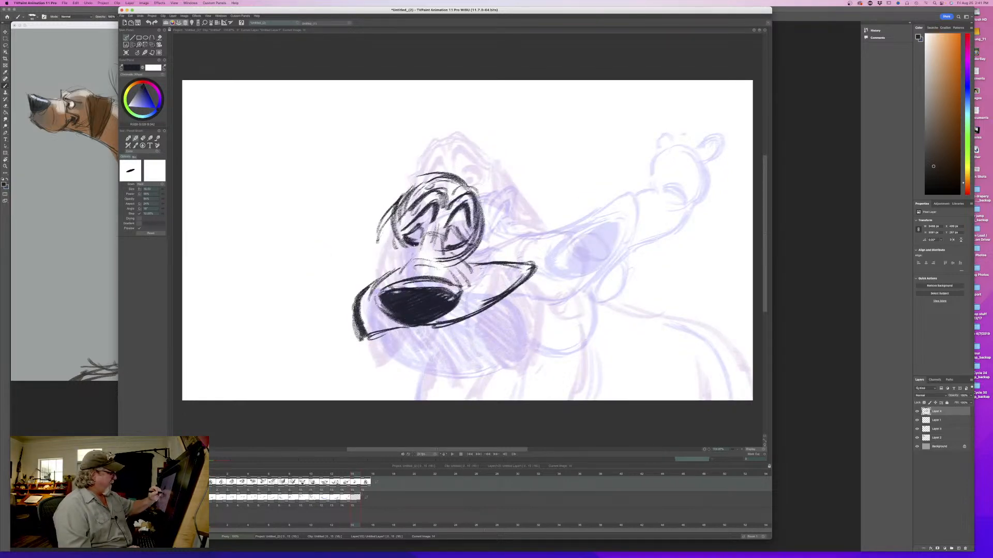
{"action": "key", "text": "Left"}
{"action": "key", "text": "Right"}
{"action": "key", "text": "Left"}
{"action": "key", "text": "Right"}
{"action": "key", "text": "Left"}
{"action": "key", "text": "Right"}
{"action": "key", "text": "Left"}
{"action": "key", "text": "Right"}
{"action": "key", "text": "Left"}
{"action": "key", "text": "Right"}
- Draw the rest of the left ear sweeping down to the lip flap and add shading strokes inside it
{"action": "left_click_drag", "start_coordinate": [390, 204], "coordinate": [362, 272]}
{"action": "left_click_drag", "start_coordinate": [387, 229], "coordinate": [397, 261]}
{"action": "mouse_move", "coordinate": [404, 182]}
{"action": "left_mouse_down"}
{"action": "mouse_move", "coordinate": [363, 233]}
{"action": "mouse_move", "coordinate": [359, 288]}
{"action": "left_mouse_up"}
{"action": "key", "text": "Left"}
{"action": "key", "text": "Right"}
{"action": "key", "text": "Left"}
{"action": "key", "text": "Right"}
{"action": "left_click_drag", "start_coordinate": [371, 254], "coordinate": [358, 280]}
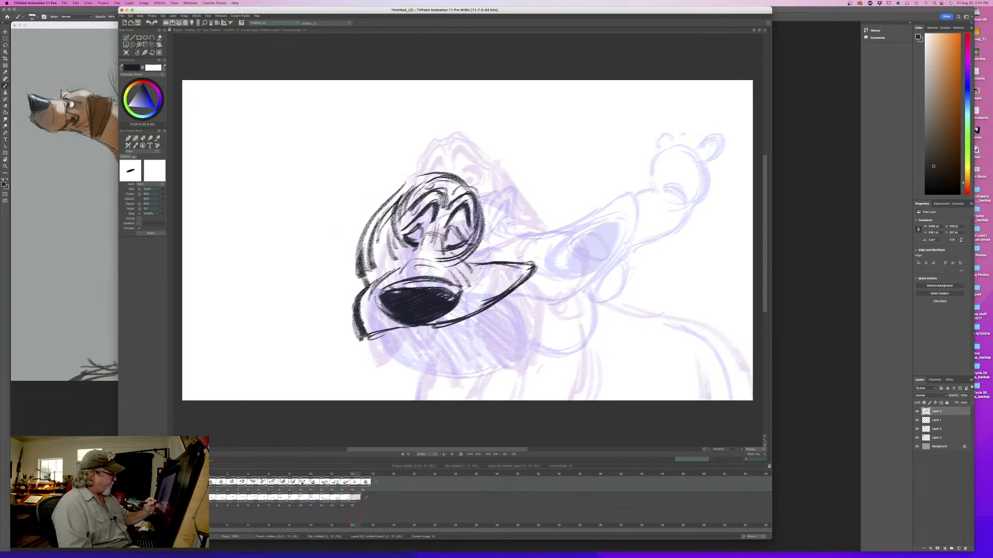
{"action": "key", "text": "Left"}
{"action": "key", "text": "Right"}
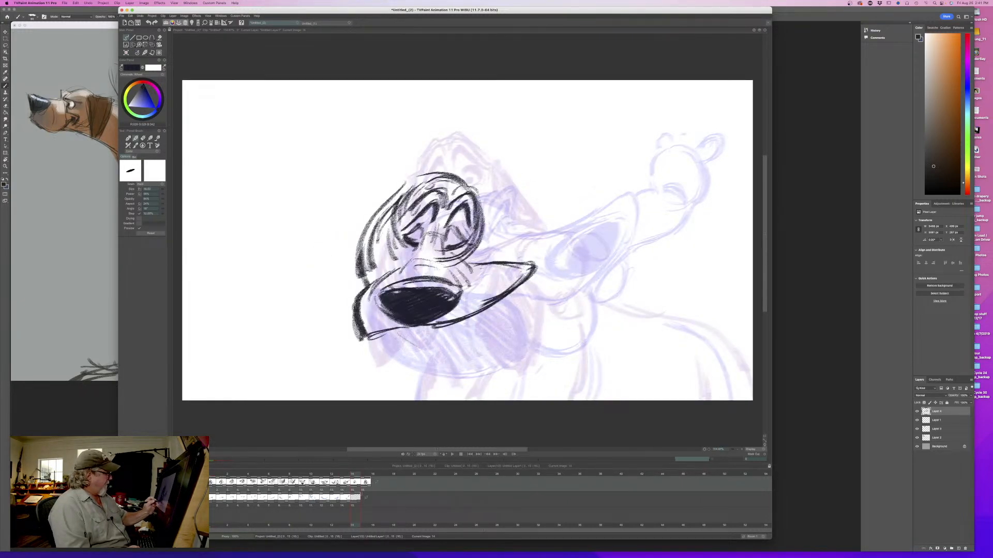
{"action": "mouse_move", "coordinate": [355, 476]}
{"action": "left_mouse_down"}
{"action": "mouse_move", "coordinate": [226, 479]}
{"action": "mouse_move", "coordinate": [356, 482]}
{"action": "left_mouse_up"}
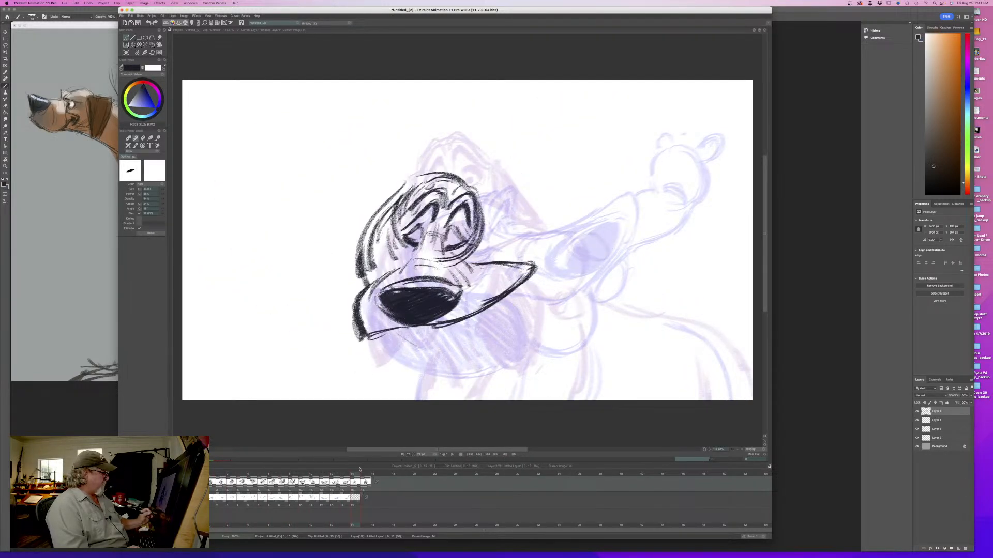
{"action": "left_click_drag", "start_coordinate": [357, 266], "coordinate": [365, 288]}
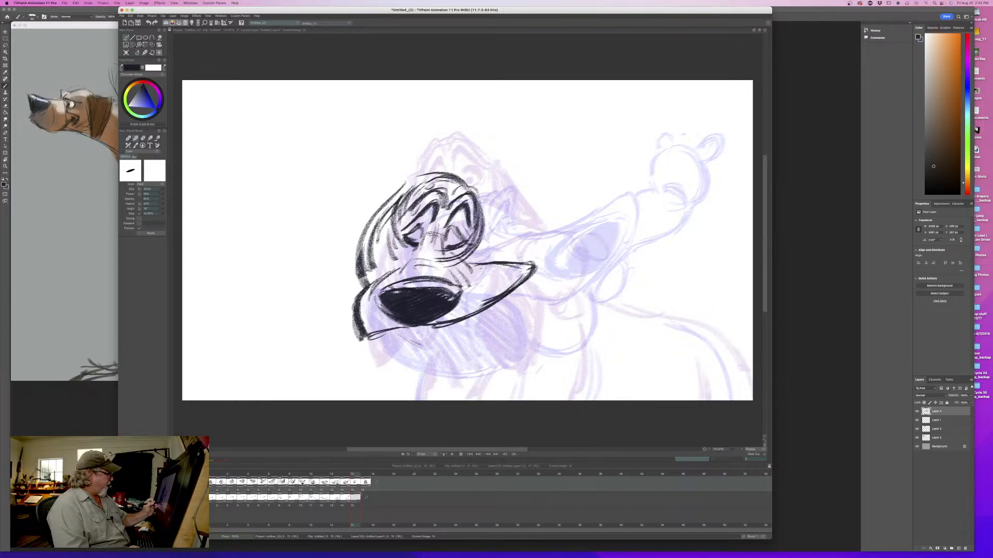
- Sketch the open mouth line curving beneath the nose and start the outline of the lower jaw
{"action": "left_click_drag", "start_coordinate": [411, 333], "coordinate": [441, 328]}
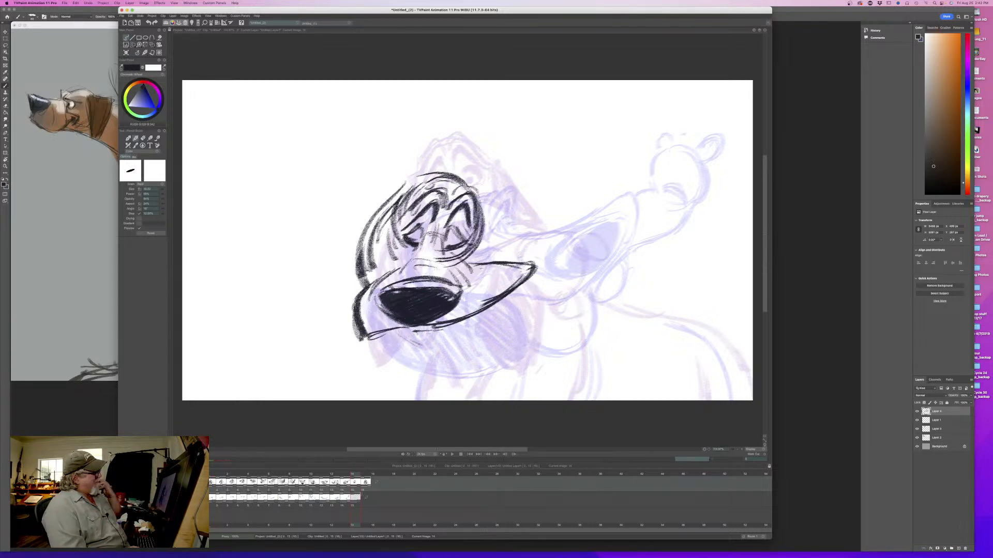
{"action": "mouse_move", "coordinate": [354, 475]}
{"action": "left_mouse_down"}
{"action": "mouse_move", "coordinate": [211, 481]}
{"action": "mouse_move", "coordinate": [352, 489]}
{"action": "left_mouse_up"}
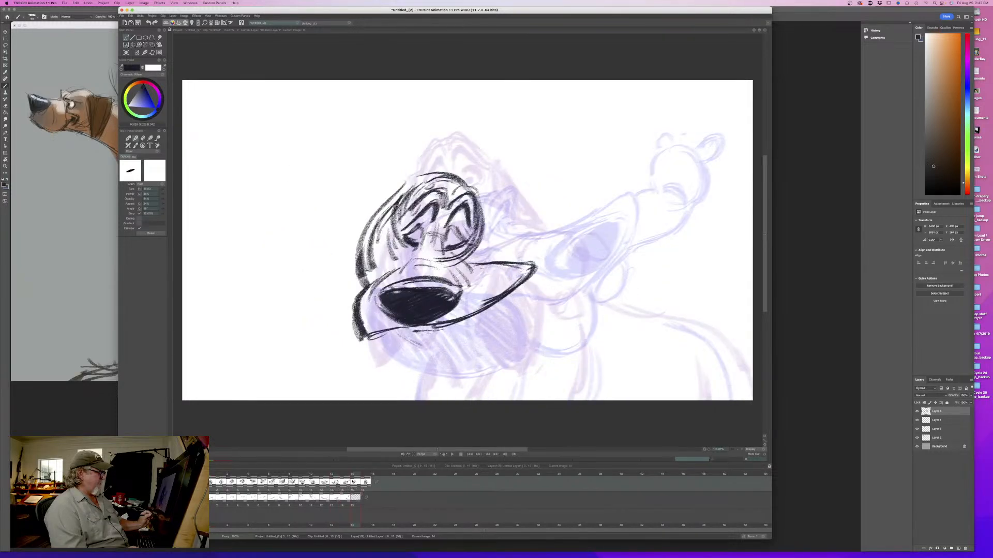
{"action": "left_click_drag", "start_coordinate": [470, 332], "coordinate": [434, 351]}
{"action": "left_click_drag", "start_coordinate": [491, 319], "coordinate": [436, 346]}
{"action": "mouse_move", "coordinate": [462, 339]}
{"action": "left_mouse_down"}
{"action": "mouse_move", "coordinate": [415, 342]}
{"action": "mouse_move", "coordinate": [416, 370]}
{"action": "mouse_move", "coordinate": [467, 348]}
{"action": "left_mouse_up"}
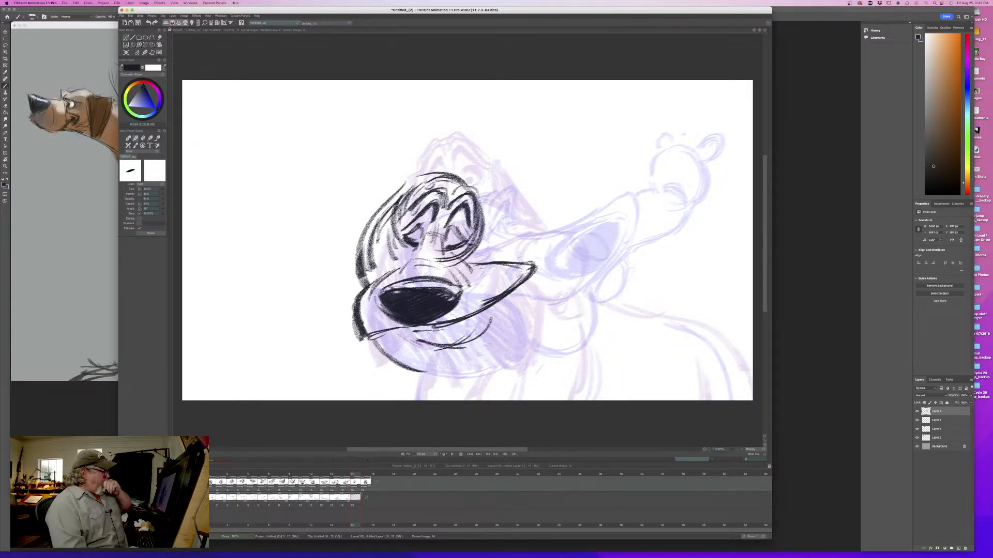
- Complete and thicken the lower jaw outline and the inner mouth line, and flip against the previous pose
{"action": "mouse_move", "coordinate": [467, 342]}
{"action": "left_mouse_down"}
{"action": "mouse_move", "coordinate": [509, 346]}
{"action": "mouse_move", "coordinate": [495, 369]}
{"action": "mouse_move", "coordinate": [424, 375]}
{"action": "left_mouse_up"}
{"action": "left_click_drag", "start_coordinate": [376, 341], "coordinate": [438, 379]}
{"action": "mouse_move", "coordinate": [412, 328]}
{"action": "left_mouse_down"}
{"action": "mouse_move", "coordinate": [450, 351]}
{"action": "mouse_move", "coordinate": [442, 347]}
{"action": "left_mouse_up"}
{"action": "left_click_drag", "start_coordinate": [368, 341], "coordinate": [436, 380]}
{"action": "left_click_drag", "start_coordinate": [417, 333], "coordinate": [467, 325]}
{"action": "key", "text": "Left"}
{"action": "key", "text": "Right"}
{"action": "key", "text": "Left"}
{"action": "key", "text": "Right"}
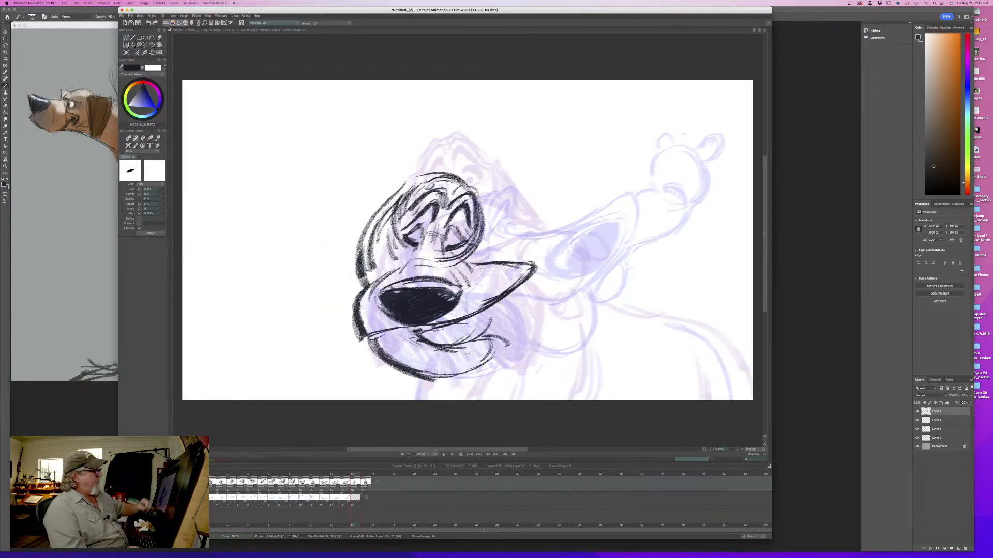
- Draw the long narrow tip of the flying lip flap with two small droplets at its end, flipping against the previous pose
{"action": "key", "text": "Left"}
{"action": "key", "text": "Right"}
{"action": "mouse_move", "coordinate": [354, 475]}
{"action": "left_mouse_down"}
{"action": "mouse_move", "coordinate": [303, 475]}
{"action": "mouse_move", "coordinate": [353, 476]}
{"action": "left_mouse_up"}
{"action": "mouse_move", "coordinate": [702, 163]}
{"action": "left_mouse_down"}
{"action": "mouse_move", "coordinate": [693, 145]}
{"action": "mouse_move", "coordinate": [641, 181]}
{"action": "mouse_move", "coordinate": [655, 212]}
{"action": "mouse_move", "coordinate": [628, 218]}
{"action": "left_mouse_up"}
{"action": "mouse_move", "coordinate": [660, 176]}
{"action": "left_mouse_down"}
{"action": "mouse_move", "coordinate": [622, 202]}
{"action": "mouse_move", "coordinate": [651, 214]}
{"action": "mouse_move", "coordinate": [616, 208]}
{"action": "left_mouse_up"}
{"action": "mouse_move", "coordinate": [705, 147]}
{"action": "left_mouse_down"}
{"action": "mouse_move", "coordinate": [727, 125]}
{"action": "mouse_move", "coordinate": [706, 161]}
{"action": "mouse_move", "coordinate": [686, 137]}
{"action": "mouse_move", "coordinate": [692, 128]}
{"action": "mouse_move", "coordinate": [672, 148]}
{"action": "left_mouse_up"}
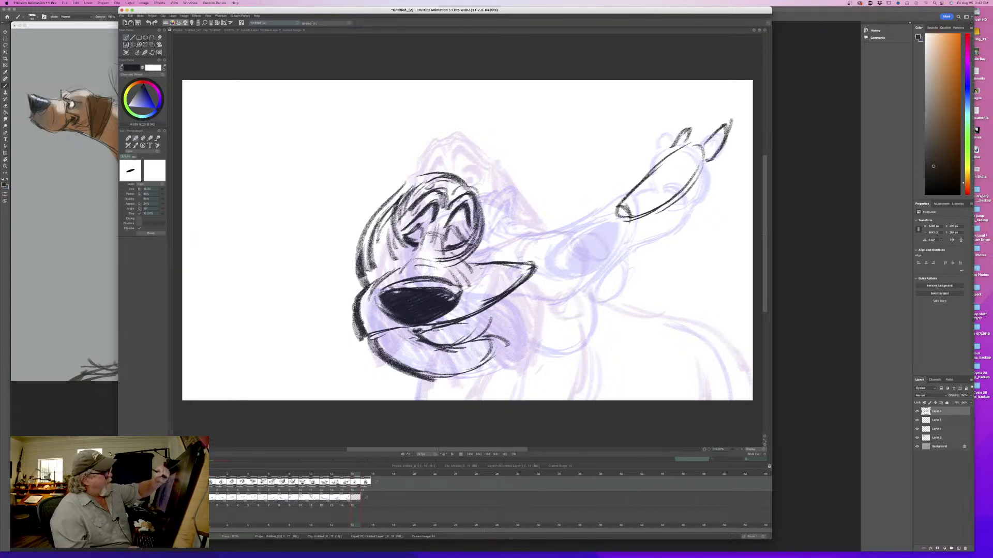
{"action": "key", "text": "Left"}
{"action": "key", "text": "Right"}
{"action": "mouse_move", "coordinate": [354, 475]}
{"action": "left_mouse_down"}
{"action": "mouse_move", "coordinate": [252, 477]}
{"action": "mouse_move", "coordinate": [356, 479]}
{"action": "left_mouse_up"}
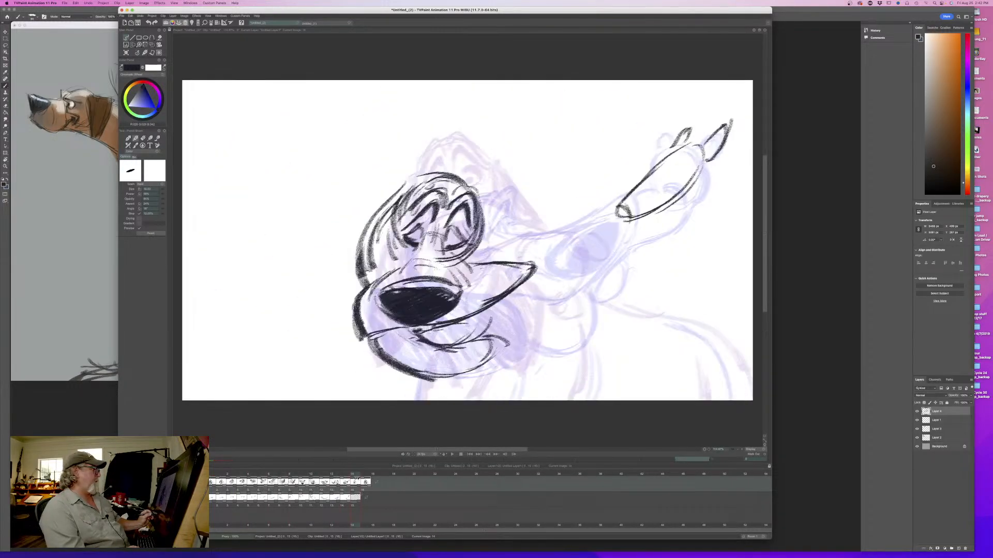
- Draw and reinforce the upper and lower edges stretching the lip flap from the muzzle to its tip, comparing with the previous frame
{"action": "left_click_drag", "start_coordinate": [623, 203], "coordinate": [505, 261]}
{"action": "left_click_drag", "start_coordinate": [649, 209], "coordinate": [512, 305]}
{"action": "left_click_drag", "start_coordinate": [592, 248], "coordinate": [487, 312]}
{"action": "left_click_drag", "start_coordinate": [558, 282], "coordinate": [460, 320]}
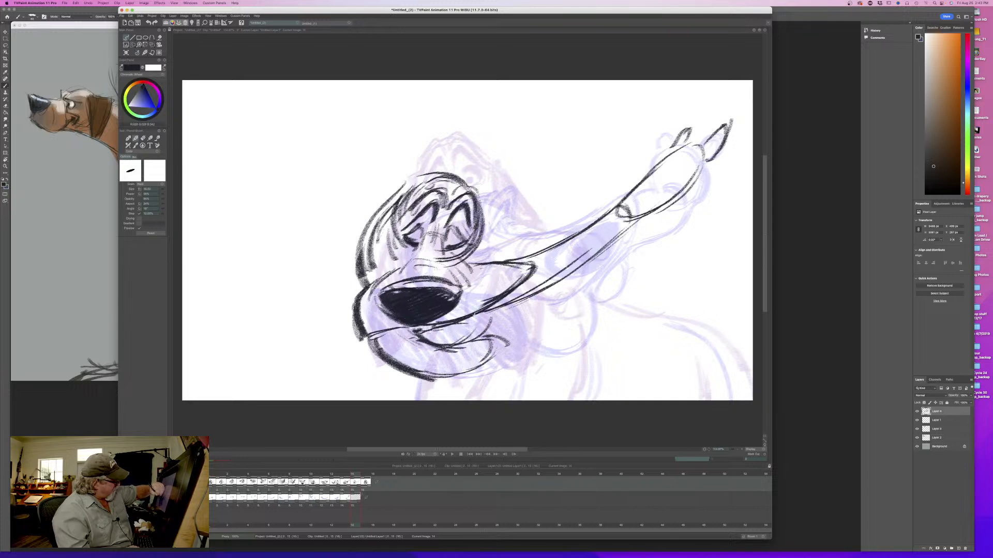
{"action": "left_click_drag", "start_coordinate": [639, 222], "coordinate": [503, 313]}
{"action": "key", "text": "Left"}
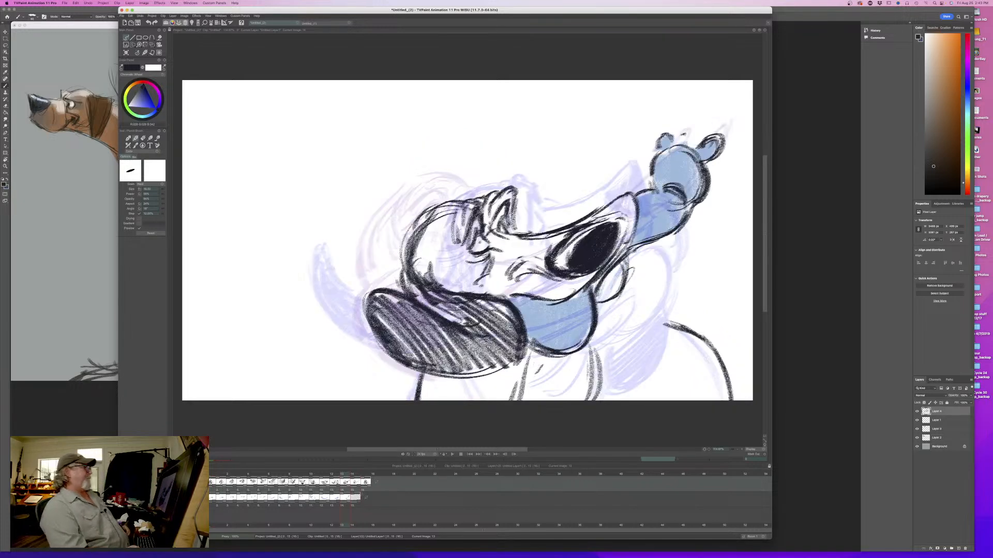
{"action": "key", "text": "Right"}
{"action": "left_click_drag", "start_coordinate": [526, 252], "coordinate": [499, 260]}
{"action": "left_click_drag", "start_coordinate": [511, 305], "coordinate": [442, 335]}
{"action": "key", "text": "Left"}
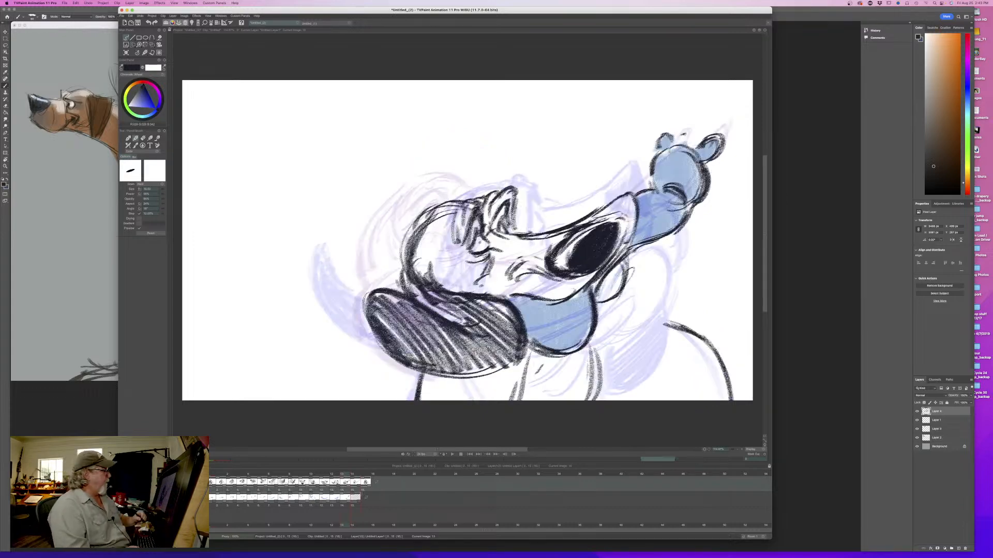
{"action": "mouse_move", "coordinate": [345, 475]}
{"action": "left_mouse_down"}
{"action": "mouse_move", "coordinate": [232, 475]}
{"action": "mouse_move", "coordinate": [340, 482]}
{"action": "left_mouse_up"}
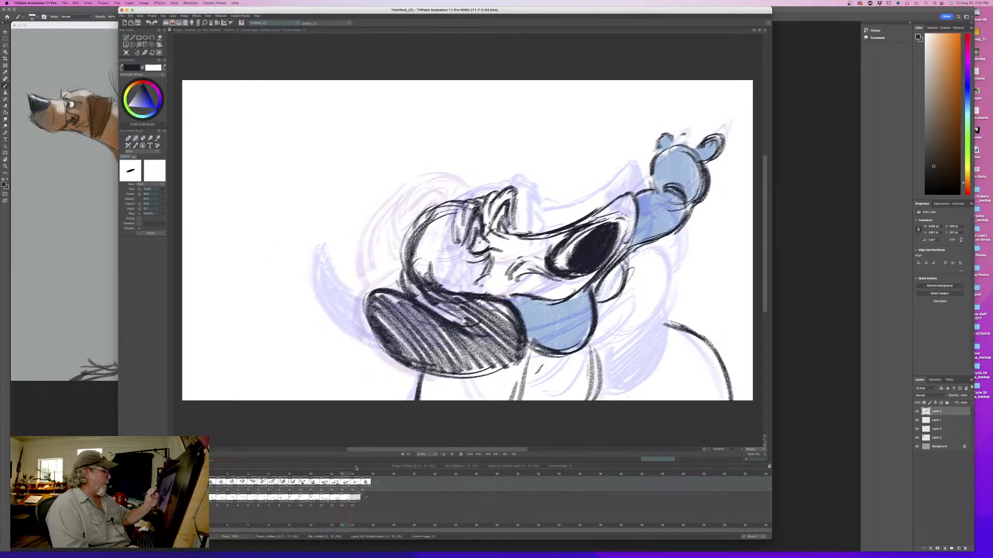
{"action": "mouse_move", "coordinate": [345, 476]}
{"action": "left_mouse_down"}
{"action": "mouse_move", "coordinate": [355, 476]}
{"action": "mouse_move", "coordinate": [242, 476]}
{"action": "mouse_move", "coordinate": [355, 482]}
{"action": "left_mouse_up"}
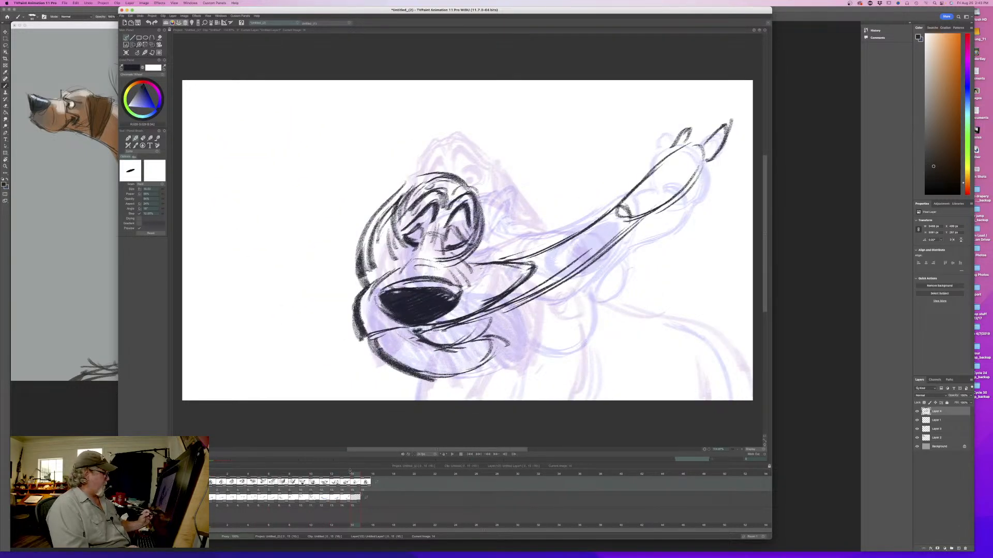
- On the previous frame, add the missing far ear as an oval trailing behind the lip flap and shade it dark
{"action": "mouse_move", "coordinate": [353, 477]}
{"action": "left_mouse_down"}
{"action": "mouse_move", "coordinate": [315, 476]}
{"action": "mouse_move", "coordinate": [341, 475]}
{"action": "left_mouse_up"}
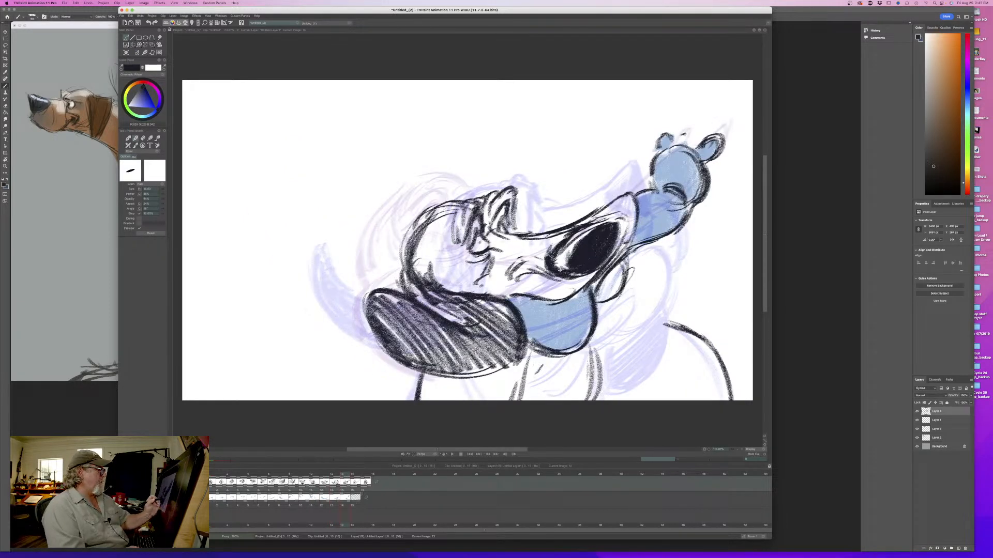
{"action": "mouse_move", "coordinate": [633, 267]}
{"action": "left_mouse_down"}
{"action": "mouse_move", "coordinate": [660, 266]}
{"action": "mouse_move", "coordinate": [724, 297]}
{"action": "left_mouse_up"}
{"action": "mouse_move", "coordinate": [637, 265]}
{"action": "left_mouse_down"}
{"action": "mouse_move", "coordinate": [675, 260]}
{"action": "mouse_move", "coordinate": [735, 314]}
{"action": "mouse_move", "coordinate": [724, 321]}
{"action": "left_mouse_up"}
{"action": "mouse_move", "coordinate": [724, 322]}
{"action": "left_mouse_down"}
{"action": "mouse_move", "coordinate": [657, 318]}
{"action": "mouse_move", "coordinate": [681, 329]}
{"action": "left_mouse_up"}
{"action": "mouse_move", "coordinate": [613, 306]}
{"action": "left_mouse_down"}
{"action": "mouse_move", "coordinate": [656, 320]}
{"action": "mouse_move", "coordinate": [710, 279]}
{"action": "mouse_move", "coordinate": [642, 261]}
{"action": "mouse_move", "coordinate": [664, 262]}
{"action": "mouse_move", "coordinate": [734, 310]}
{"action": "left_mouse_up"}
{"action": "left_click_drag", "start_coordinate": [703, 276], "coordinate": [731, 320]}
{"action": "mouse_move", "coordinate": [652, 259]}
{"action": "left_mouse_down"}
{"action": "mouse_move", "coordinate": [716, 324]}
{"action": "mouse_move", "coordinate": [674, 320]}
{"action": "left_mouse_up"}
{"action": "mouse_move", "coordinate": [620, 281]}
{"action": "left_mouse_down"}
{"action": "mouse_move", "coordinate": [657, 313]}
{"action": "mouse_move", "coordinate": [632, 310]}
{"action": "left_mouse_up"}
{"action": "left_click_drag", "start_coordinate": [632, 257], "coordinate": [691, 311]}
{"action": "mouse_move", "coordinate": [670, 266]}
{"action": "left_mouse_down"}
{"action": "mouse_move", "coordinate": [729, 315]}
{"action": "mouse_move", "coordinate": [714, 321]}
{"action": "left_mouse_up"}
{"action": "mouse_move", "coordinate": [638, 267]}
{"action": "left_mouse_down"}
{"action": "mouse_move", "coordinate": [699, 323]}
{"action": "mouse_move", "coordinate": [658, 311]}
{"action": "left_mouse_up"}
{"action": "key", "text": "Left"}
{"action": "key", "text": "Right"}
{"action": "left_click_drag", "start_coordinate": [523, 229], "coordinate": [540, 233]}
- On the current in-between, sketch the far ear streaming back from the head behind the lip flap, ending in a rounded tip
{"action": "key", "text": "Right"}
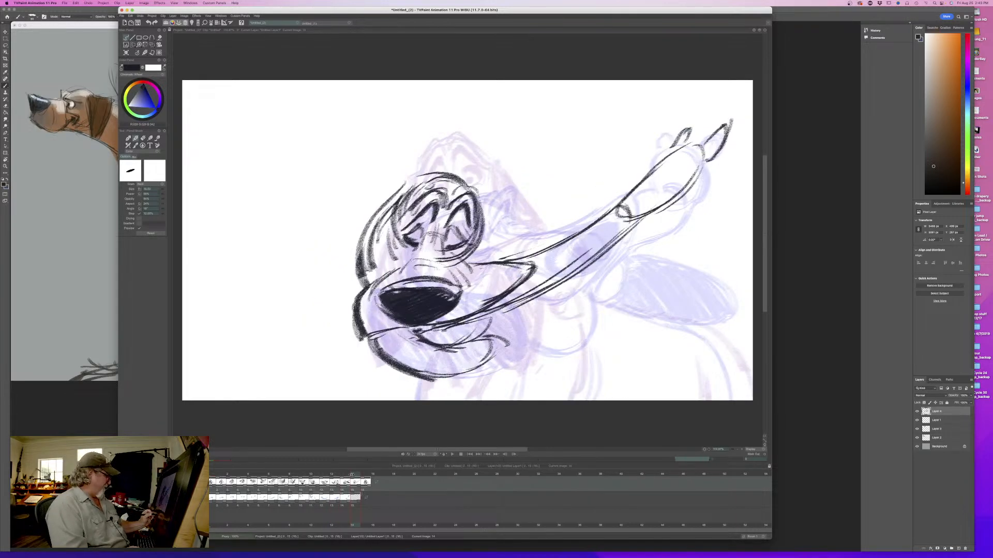
{"action": "mouse_move", "coordinate": [488, 223]}
{"action": "left_mouse_down"}
{"action": "mouse_move", "coordinate": [639, 199]}
{"action": "mouse_move", "coordinate": [719, 223]}
{"action": "mouse_move", "coordinate": [726, 236]}
{"action": "mouse_move", "coordinate": [640, 252]}
{"action": "left_mouse_up"}
{"action": "left_click_drag", "start_coordinate": [620, 190], "coordinate": [508, 216]}
{"action": "key", "text": "Left"}
{"action": "key", "text": "Right"}
{"action": "key", "text": "Left"}
{"action": "mouse_move", "coordinate": [344, 476]}
{"action": "left_mouse_down"}
{"action": "mouse_move", "coordinate": [283, 476]}
{"action": "mouse_move", "coordinate": [354, 481]}
{"action": "left_mouse_up"}
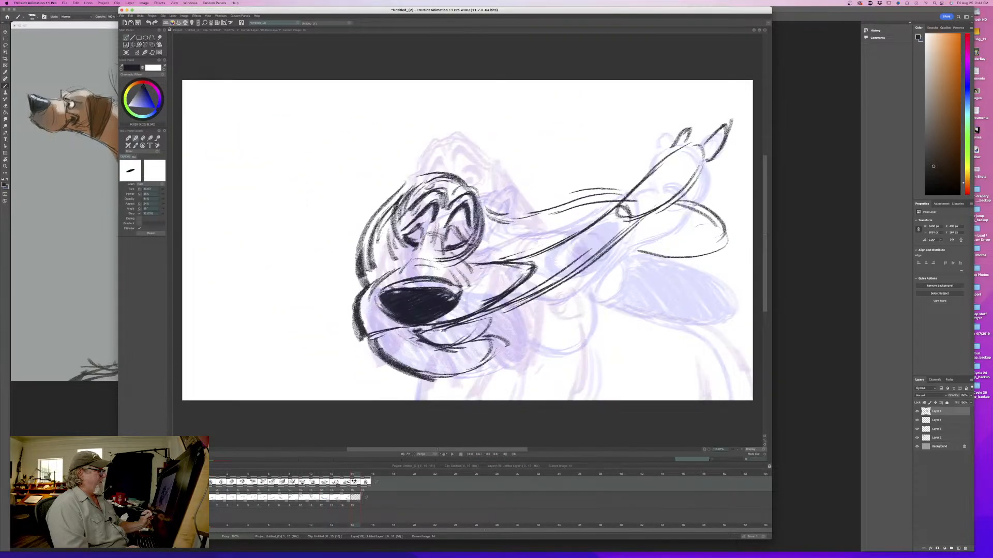
- Thicken the top edge of the far ear and draw its lower edge back toward the cheek
{"action": "left_click_drag", "start_coordinate": [621, 192], "coordinate": [526, 216]}
{"action": "left_click_drag", "start_coordinate": [630, 186], "coordinate": [578, 197]}
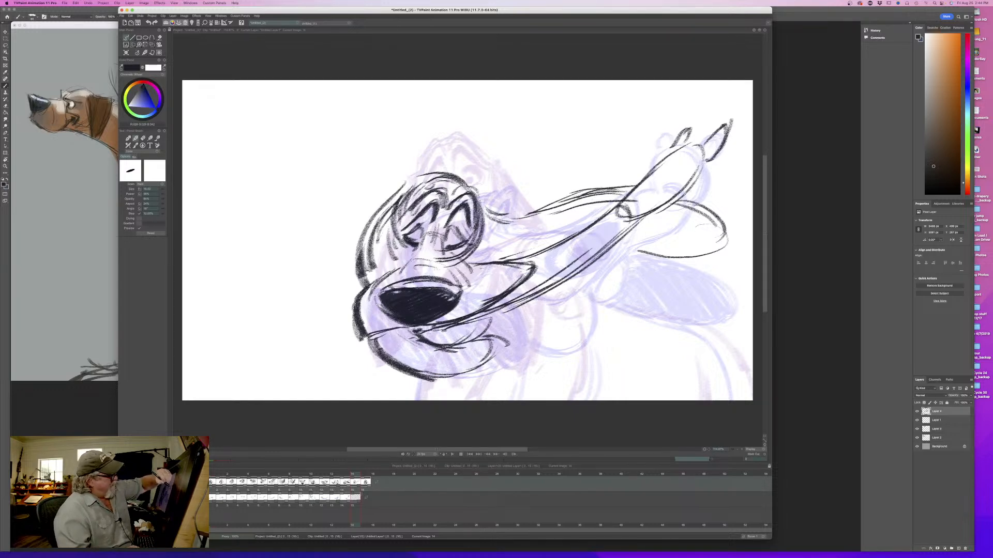
{"action": "mouse_move", "coordinate": [688, 198]}
{"action": "left_mouse_down"}
{"action": "mouse_move", "coordinate": [725, 229]}
{"action": "mouse_move", "coordinate": [637, 259]}
{"action": "mouse_move", "coordinate": [627, 241]}
{"action": "mouse_move", "coordinate": [554, 231]}
{"action": "mouse_move", "coordinate": [484, 249]}
{"action": "left_mouse_up"}
{"action": "key", "text": "Left"}
{"action": "key", "text": "Right"}
{"action": "left_click_drag", "start_coordinate": [534, 233], "coordinate": [493, 244]}
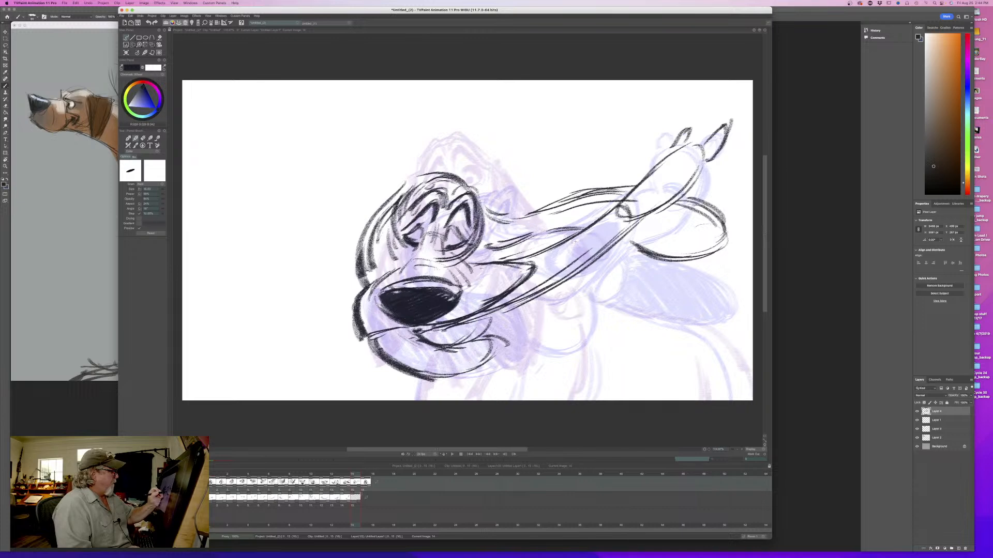
- Enlarge the brush and shade the far ear dark on both sides of the lip flap, checking against the previous frame
{"action": "left_click_drag", "start_coordinate": [163, 192], "coordinate": [172, 191]}
{"action": "mouse_move", "coordinate": [700, 213]}
{"action": "left_mouse_down"}
{"action": "mouse_move", "coordinate": [717, 220]}
{"action": "mouse_move", "coordinate": [691, 244]}
{"action": "mouse_move", "coordinate": [668, 253]}
{"action": "mouse_move", "coordinate": [630, 243]}
{"action": "left_mouse_up"}
{"action": "left_click_drag", "start_coordinate": [616, 196], "coordinate": [483, 239]}
{"action": "key", "text": "Left"}
{"action": "key", "text": "Right"}
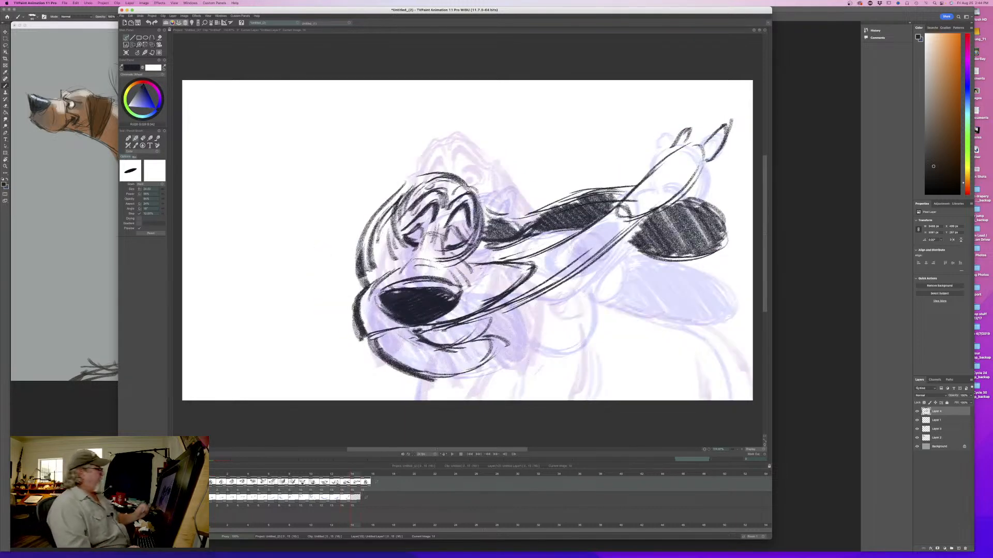
- Draw the near ear's tip as a rounded oval swinging out behind the jaw and shade it solid
{"action": "left_click_drag", "start_coordinate": [369, 235], "coordinate": [374, 272]}
{"action": "key", "text": "Left"}
{"action": "key", "text": "Right"}
{"action": "key", "text": "Left"}
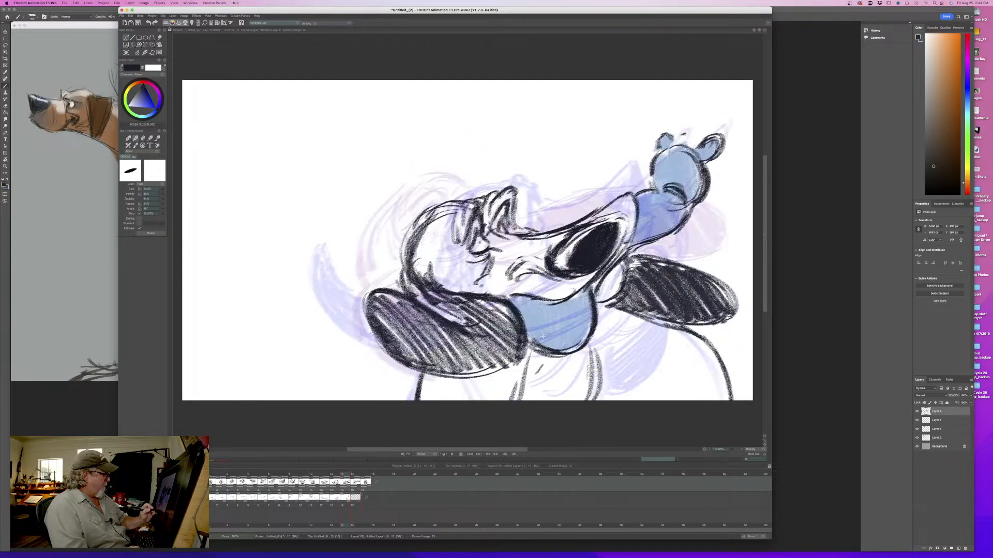
{"action": "key", "text": "Right"}
{"action": "mouse_move", "coordinate": [512, 325]}
{"action": "left_mouse_down"}
{"action": "mouse_move", "coordinate": [549, 353]}
{"action": "mouse_move", "coordinate": [538, 384]}
{"action": "mouse_move", "coordinate": [516, 383]}
{"action": "left_mouse_up"}
{"action": "mouse_move", "coordinate": [517, 392]}
{"action": "left_mouse_down"}
{"action": "mouse_move", "coordinate": [491, 378]}
{"action": "mouse_move", "coordinate": [563, 380]}
{"action": "mouse_move", "coordinate": [504, 323]}
{"action": "mouse_move", "coordinate": [547, 382]}
{"action": "mouse_move", "coordinate": [522, 356]}
{"action": "mouse_move", "coordinate": [494, 365]}
{"action": "mouse_move", "coordinate": [499, 336]}
{"action": "left_mouse_up"}
{"action": "key", "text": "Left"}
{"action": "key", "text": "Right"}
- Darken the near ear along the side of the head with heavy shading and flip repeatedly to check the motion
{"action": "left_click_drag", "start_coordinate": [369, 235], "coordinate": [375, 279]}
{"action": "left_click_drag", "start_coordinate": [388, 209], "coordinate": [365, 282]}
{"action": "left_click_drag", "start_coordinate": [380, 238], "coordinate": [370, 271]}
{"action": "key", "text": "Left"}
{"action": "key", "text": "Right"}
{"action": "key", "text": "Left"}
{"action": "key", "text": "Right"}
{"action": "key", "text": "Left"}
{"action": "key", "text": "Right"}
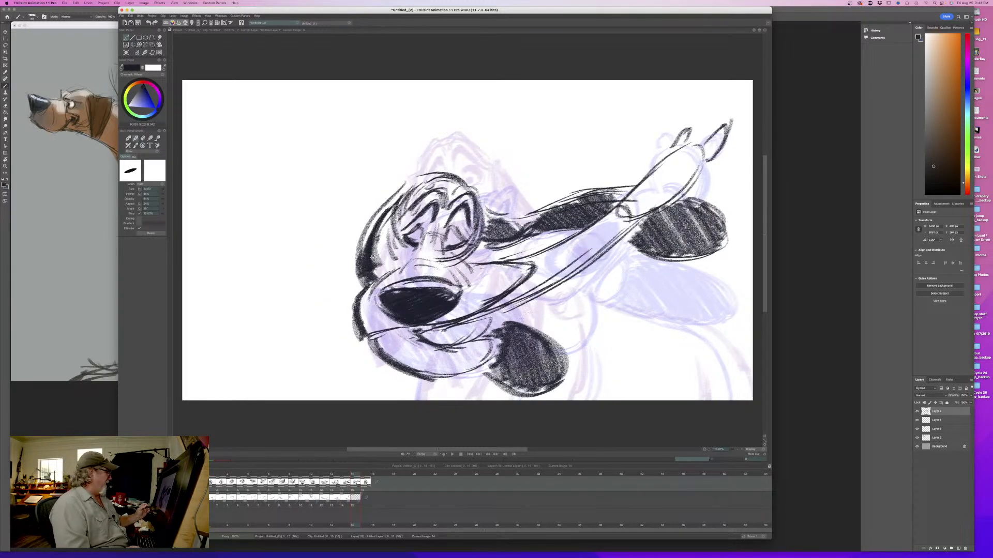
- Sample the blue from the previous frame and paint the lip flap, droplets and lower jaw on the color layer
{"action": "key", "text": "Left"}
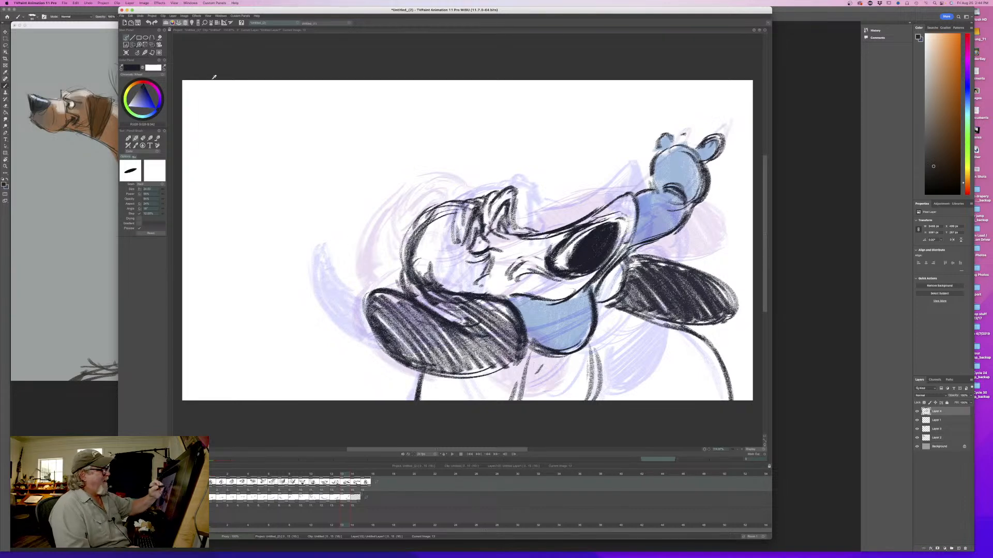
{"action": "left_click", "coordinate": [675, 165], "text": "ctrl"}
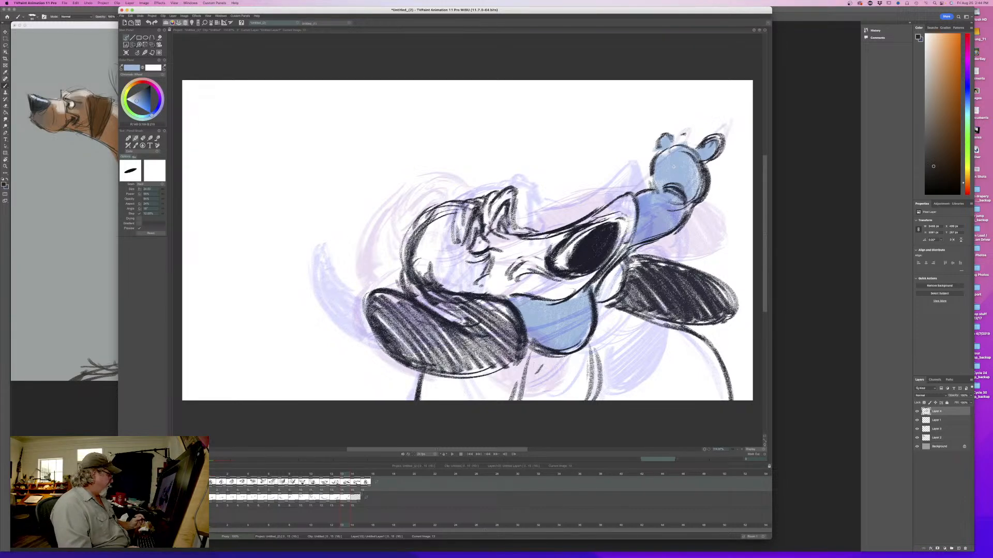
{"action": "key", "text": "Right"}
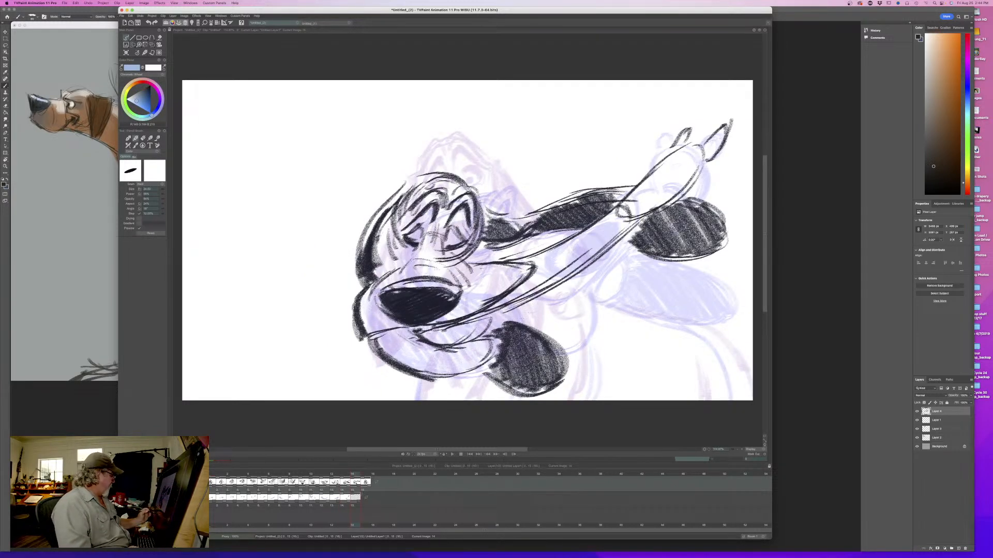
{"action": "key", "text": "Down"}
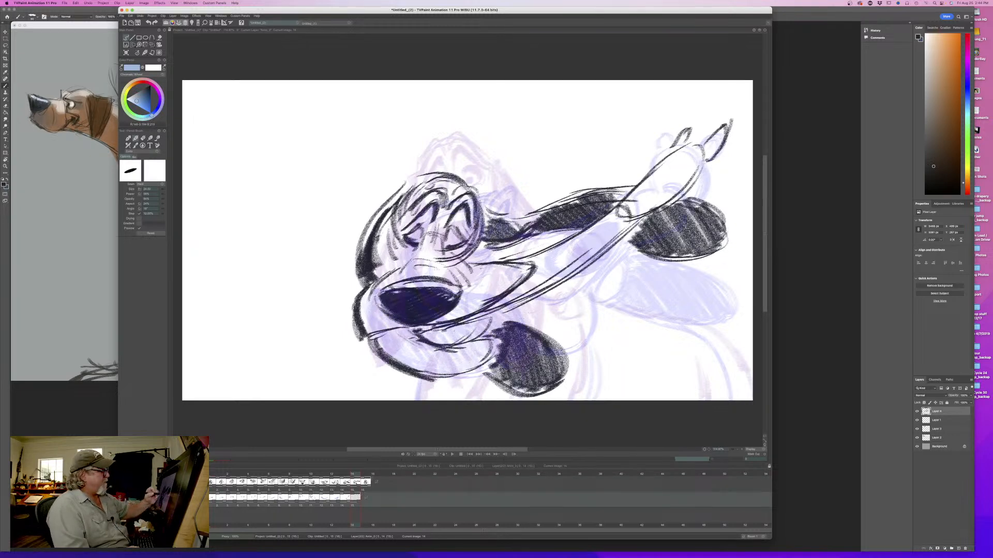
{"action": "mouse_move", "coordinate": [722, 132]}
{"action": "left_mouse_down"}
{"action": "mouse_move", "coordinate": [710, 156]}
{"action": "mouse_move", "coordinate": [675, 149]}
{"action": "mouse_move", "coordinate": [690, 180]}
{"action": "mouse_move", "coordinate": [660, 205]}
{"action": "mouse_move", "coordinate": [496, 305]}
{"action": "mouse_move", "coordinate": [548, 256]}
{"action": "mouse_move", "coordinate": [522, 258]}
{"action": "left_mouse_up"}
{"action": "mouse_move", "coordinate": [491, 344]}
{"action": "left_mouse_down"}
{"action": "mouse_move", "coordinate": [444, 362]}
{"action": "mouse_move", "coordinate": [374, 353]}
{"action": "mouse_move", "coordinate": [405, 333]}
{"action": "mouse_move", "coordinate": [417, 335]}
{"action": "mouse_move", "coordinate": [393, 362]}
{"action": "mouse_move", "coordinate": [460, 353]}
{"action": "mouse_move", "coordinate": [420, 357]}
{"action": "left_mouse_up"}
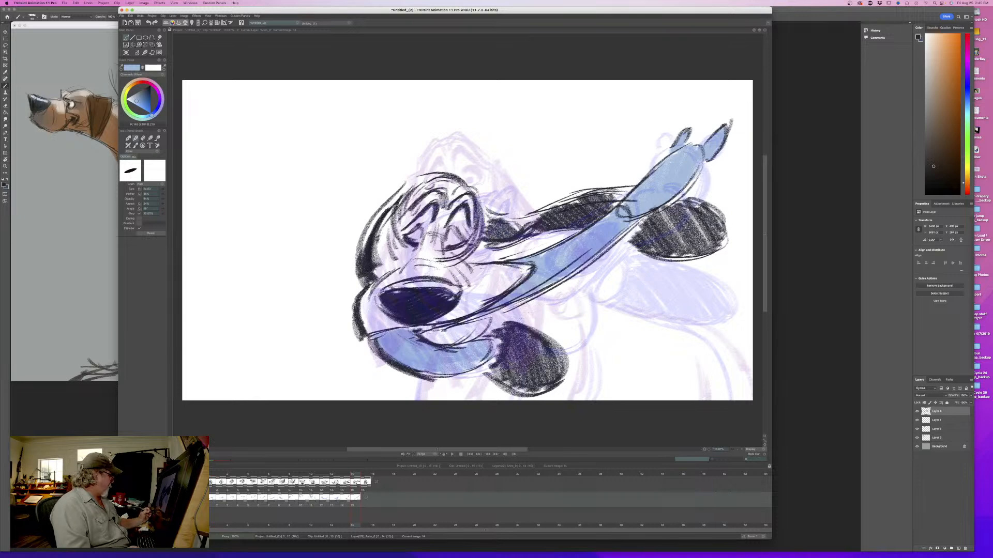
{"action": "key", "text": "Up"}
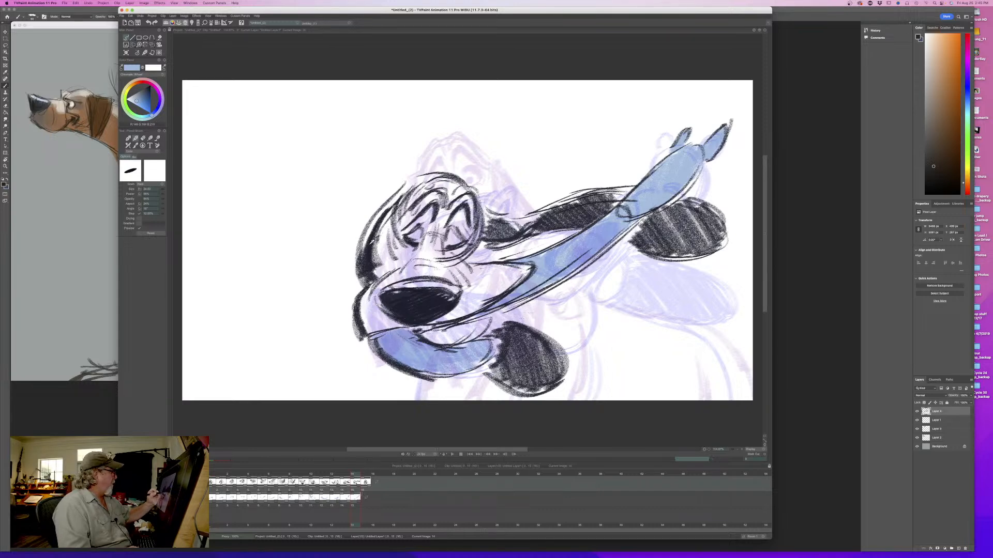
- Pick up the dark line color and shade the open mouth between the upper lip and lower jaw, flipping to compare
{"action": "left_click", "coordinate": [370, 244], "text": "ctrl"}
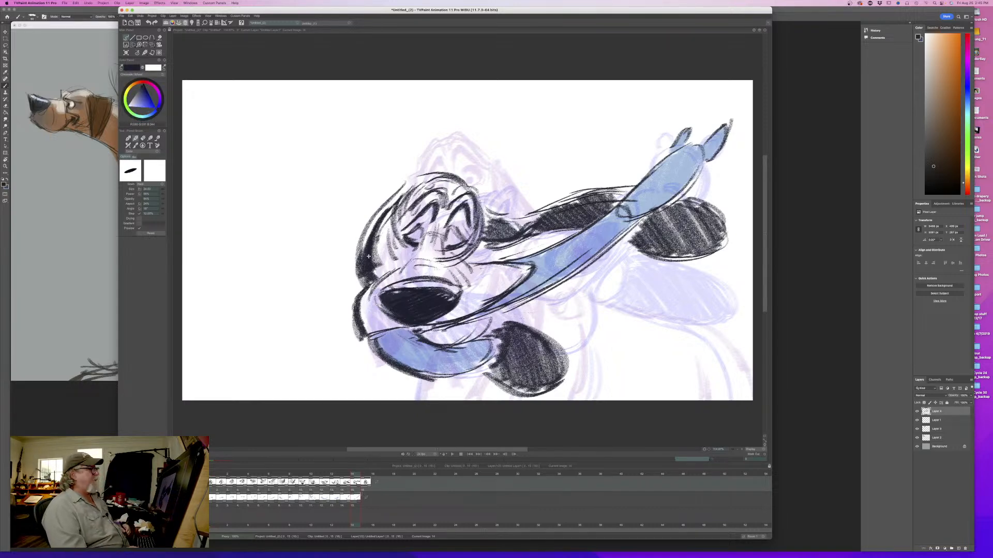
{"action": "mouse_move", "coordinate": [497, 313]}
{"action": "left_mouse_down"}
{"action": "mouse_move", "coordinate": [468, 342]}
{"action": "mouse_move", "coordinate": [432, 335]}
{"action": "left_mouse_up"}
{"action": "key", "text": "Left"}
{"action": "key", "text": "Right"}
{"action": "key", "text": "Left"}
{"action": "key", "text": "Right"}
{"action": "key", "text": "Left"}
{"action": "key", "text": "Right"}
- Add shading strokes around the eyes and cheek, then flip between the two latest poses
{"action": "mouse_move", "coordinate": [432, 227]}
{"action": "left_mouse_down"}
{"action": "mouse_move", "coordinate": [430, 244]}
{"action": "mouse_move", "coordinate": [443, 249]}
{"action": "mouse_move", "coordinate": [394, 245]}
{"action": "mouse_move", "coordinate": [517, 258]}
{"action": "left_mouse_up"}
{"action": "key", "text": "Left"}
{"action": "key", "text": "Right"}
{"action": "key", "text": "Left"}
{"action": "key", "text": "Right"}
{"action": "key", "text": "Left"}
{"action": "key", "text": "Right"}
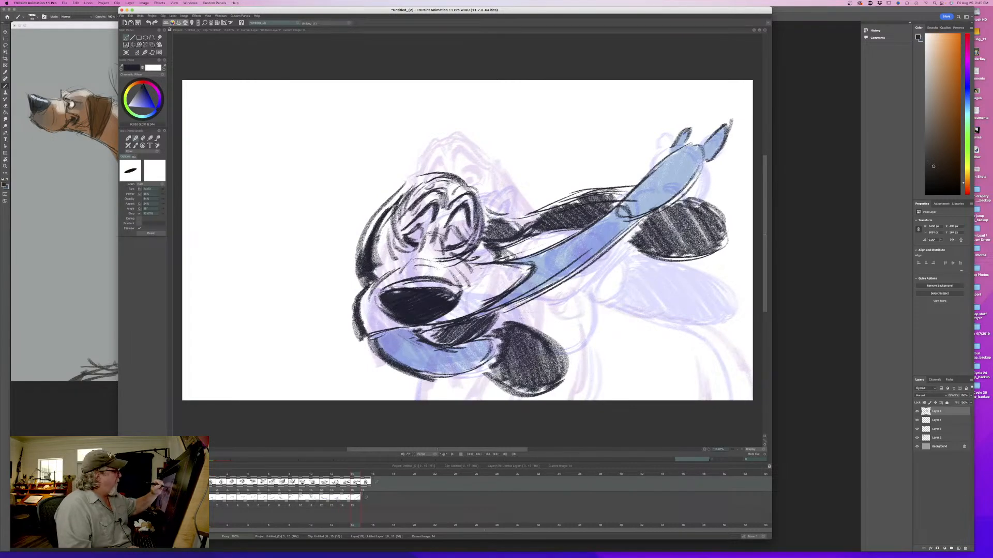
- Reduce the brush size, add small strokes on the top of the head, and flip to check them
{"action": "left_click_drag", "start_coordinate": [164, 192], "coordinate": [152, 192]}
{"action": "left_click_drag", "start_coordinate": [451, 184], "coordinate": [437, 191]}
{"action": "mouse_move", "coordinate": [440, 185]}
{"action": "left_mouse_down"}
{"action": "mouse_move", "coordinate": [423, 195]}
{"action": "mouse_move", "coordinate": [478, 205]}
{"action": "left_mouse_up"}
{"action": "key", "text": "Left"}
{"action": "key", "text": "Right"}
{"action": "key", "text": "Left"}
{"action": "key", "text": "Right"}
{"action": "key", "text": "Left"}
{"action": "key", "text": "Right"}
{"action": "key", "text": "Left"}
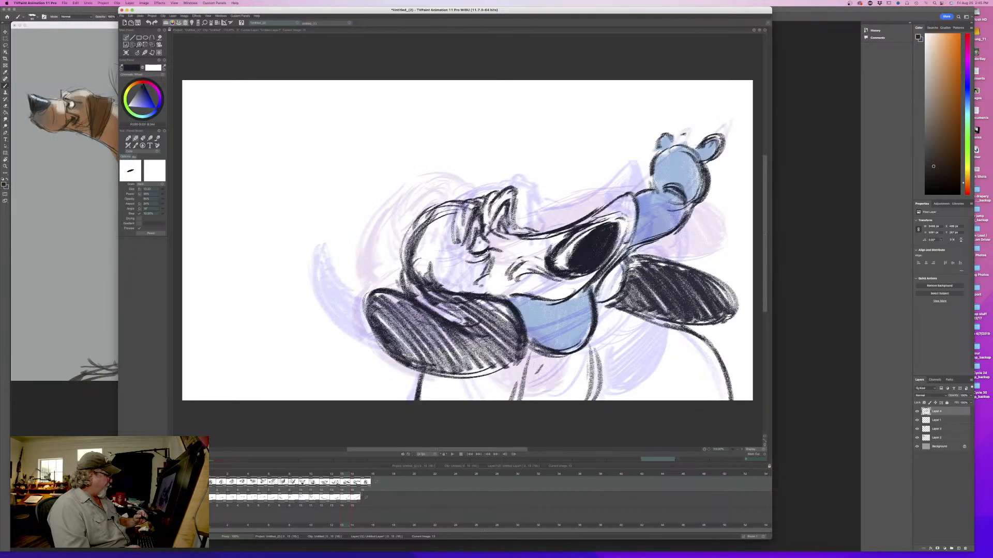
- Draw the front chest line dropping below the jaw and flip to check it against the previous pose
{"action": "key", "text": "Right"}
{"action": "left_click_drag", "start_coordinate": [408, 378], "coordinate": [410, 401]}
{"action": "mouse_move", "coordinate": [407, 377]}
{"action": "left_mouse_down"}
{"action": "mouse_move", "coordinate": [408, 400]}
{"action": "mouse_move", "coordinate": [416, 392]}
{"action": "left_mouse_up"}
{"action": "left_click_drag", "start_coordinate": [414, 380], "coordinate": [434, 383]}
{"action": "key", "text": "Left"}
{"action": "key", "text": "Right"}
{"action": "key", "text": "Left"}
{"action": "key", "text": "Right"}
{"action": "key", "text": "Left"}
{"action": "key", "text": "Right"}
- Draw the dog's back, shoulder, haunch and remaining chest lines to complete the body, flipping against the previous frame
{"action": "mouse_move", "coordinate": [713, 340]}
{"action": "left_mouse_down"}
{"action": "mouse_move", "coordinate": [719, 351]}
{"action": "mouse_move", "coordinate": [707, 337]}
{"action": "mouse_move", "coordinate": [542, 285]}
{"action": "left_mouse_up"}
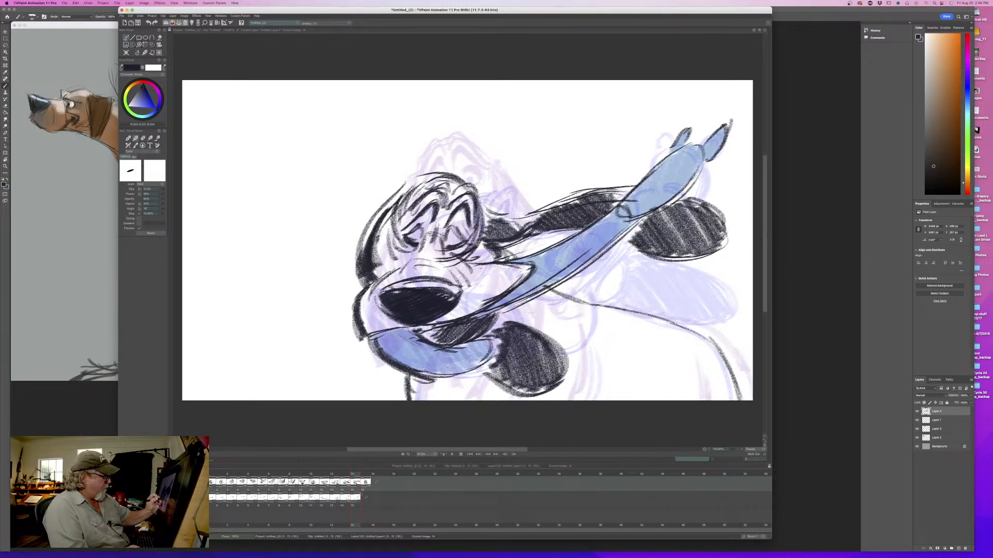
{"action": "left_click_drag", "start_coordinate": [575, 323], "coordinate": [589, 401]}
{"action": "left_click_drag", "start_coordinate": [582, 351], "coordinate": [588, 394]}
{"action": "left_click_drag", "start_coordinate": [577, 339], "coordinate": [542, 297]}
{"action": "left_click_drag", "start_coordinate": [688, 366], "coordinate": [691, 400]}
{"action": "key", "text": "Left"}
{"action": "key", "text": "Right"}
{"action": "key", "text": "Left"}
{"action": "key", "text": "Right"}
{"action": "mouse_move", "coordinate": [438, 381]}
{"action": "left_mouse_down"}
{"action": "mouse_move", "coordinate": [465, 401]}
{"action": "mouse_move", "coordinate": [451, 401]}
{"action": "mouse_move", "coordinate": [485, 400]}
{"action": "mouse_move", "coordinate": [437, 401]}
{"action": "left_mouse_up"}
{"action": "key", "text": "Left"}
{"action": "key", "text": "Right"}
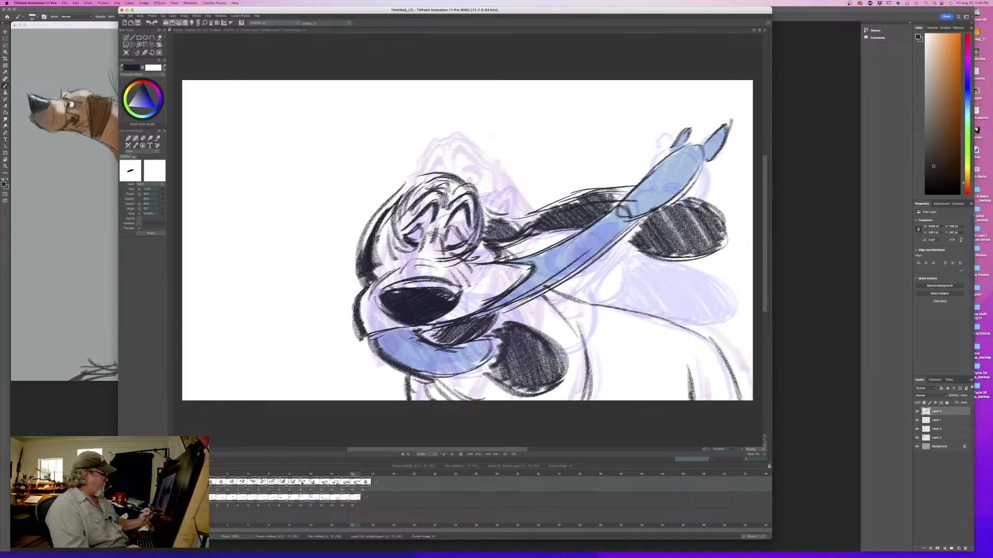
- Play back the head shake animation and undo the accidental shift of drawings in the timeline
{"action": "left_click", "coordinate": [452, 455]}
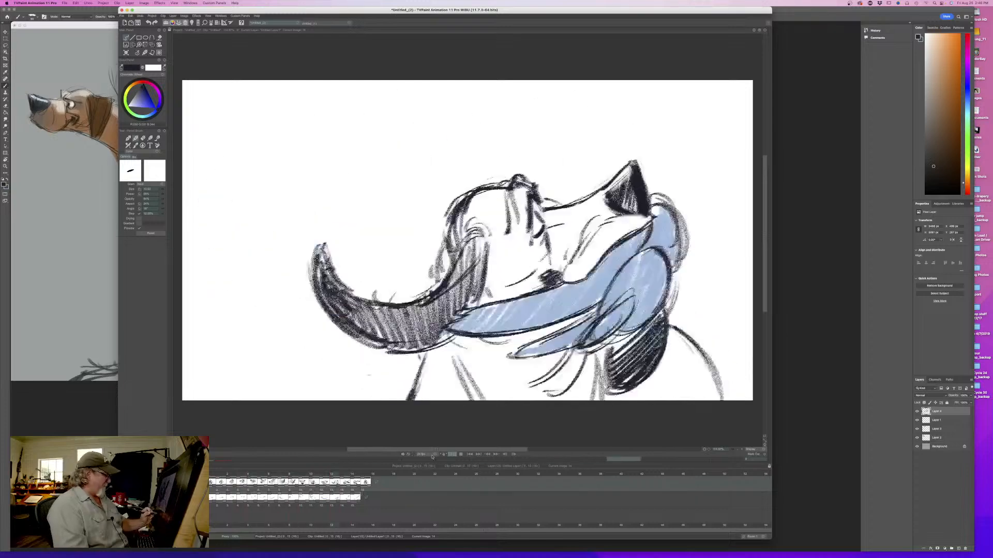
{"action": "left_click_drag", "start_coordinate": [289, 481], "coordinate": [249, 480]}
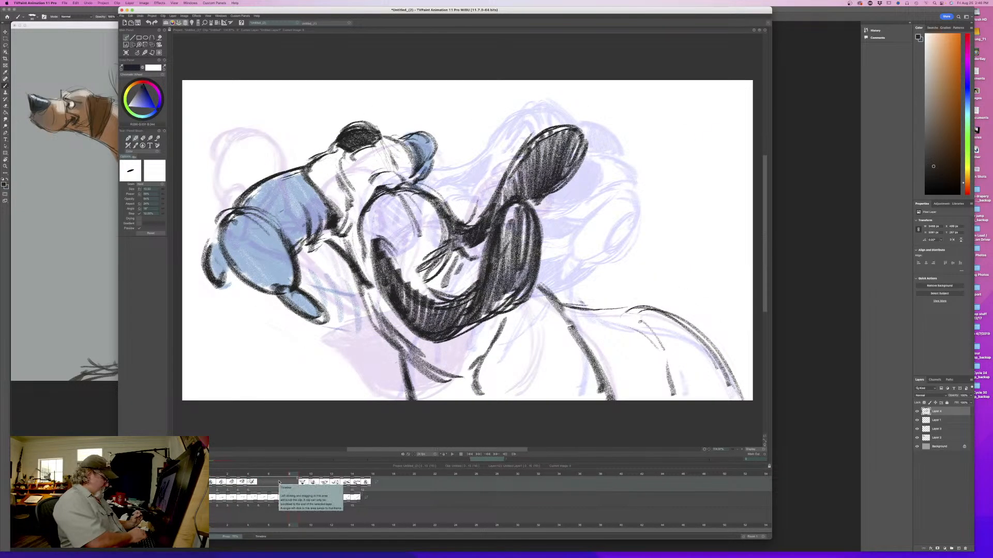
{"action": "key", "text": "super+z"}
- Shift the final drawing one frame later and insert a blank frame before it for the next in-between
{"action": "mouse_move", "coordinate": [290, 474]}
{"action": "left_mouse_down"}
{"action": "mouse_move", "coordinate": [212, 478]}
{"action": "mouse_move", "coordinate": [343, 487]}
{"action": "mouse_move", "coordinate": [222, 489]}
{"action": "mouse_move", "coordinate": [368, 489]}
{"action": "left_mouse_up"}
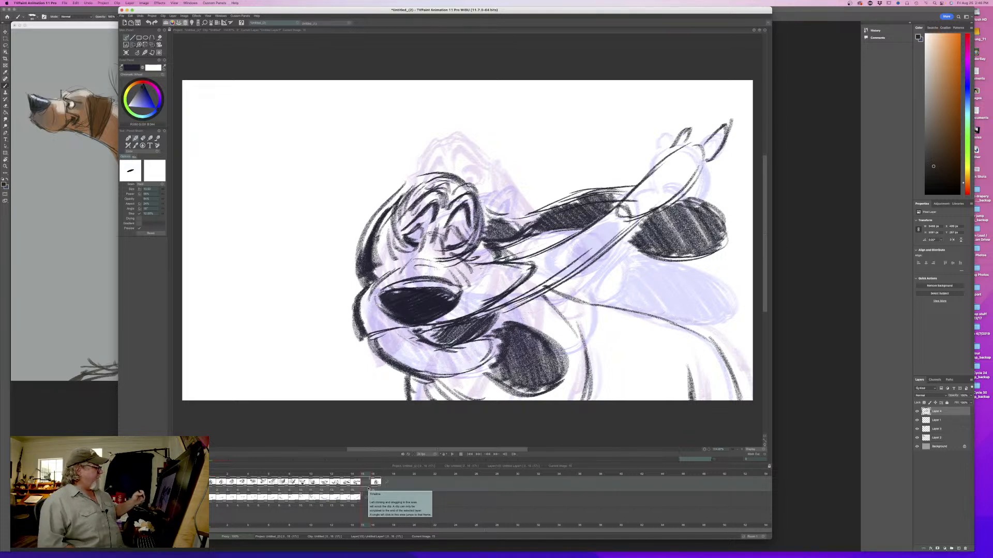
{"action": "left_click", "coordinate": [126, 53]}
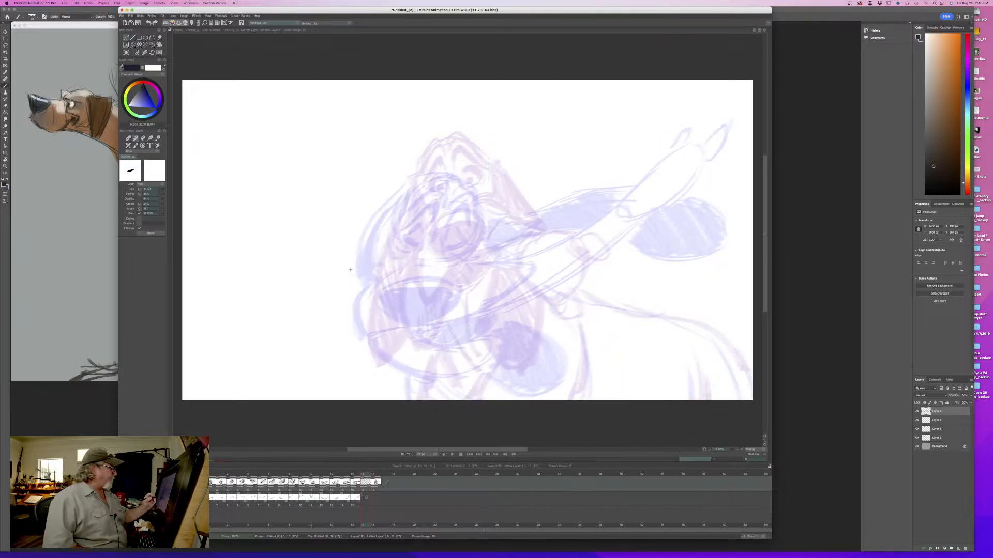
{"action": "mouse_move", "coordinate": [363, 475]}
{"action": "left_mouse_down"}
{"action": "mouse_move", "coordinate": [211, 475]}
{"action": "mouse_move", "coordinate": [373, 475]}
{"action": "mouse_move", "coordinate": [363, 474]}
{"action": "left_mouse_up"}
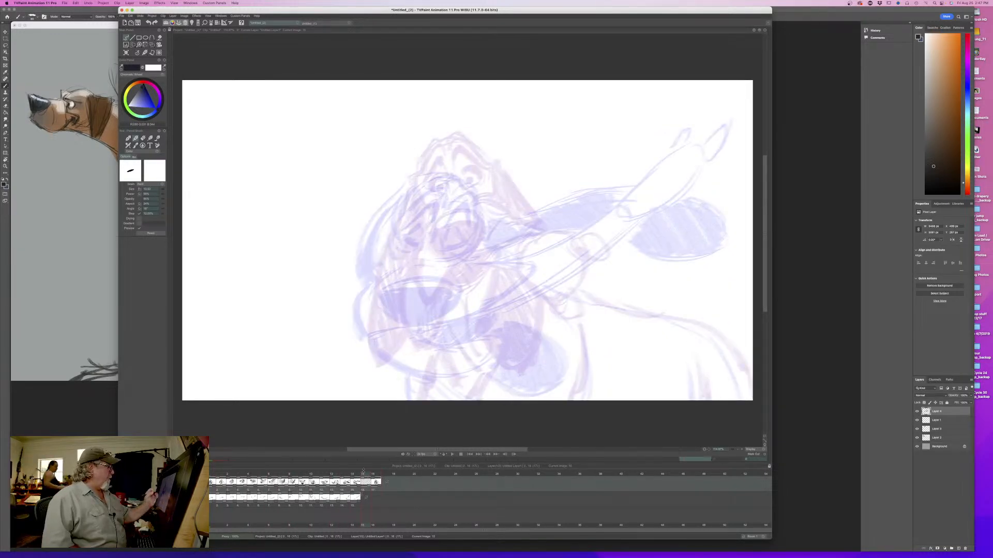
- Sketch the circular head shape between the onion-skinned poses and adjust the brush for heavier lines
{"action": "left_click_drag", "start_coordinate": [465, 166], "coordinate": [430, 166]}
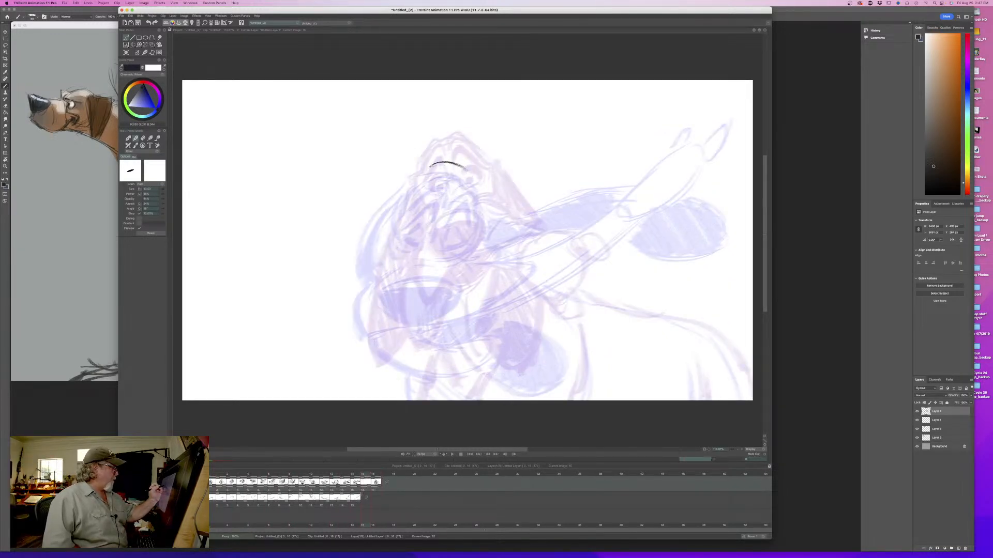
{"action": "key", "text": "y"}
{"action": "key", "text": "y"}
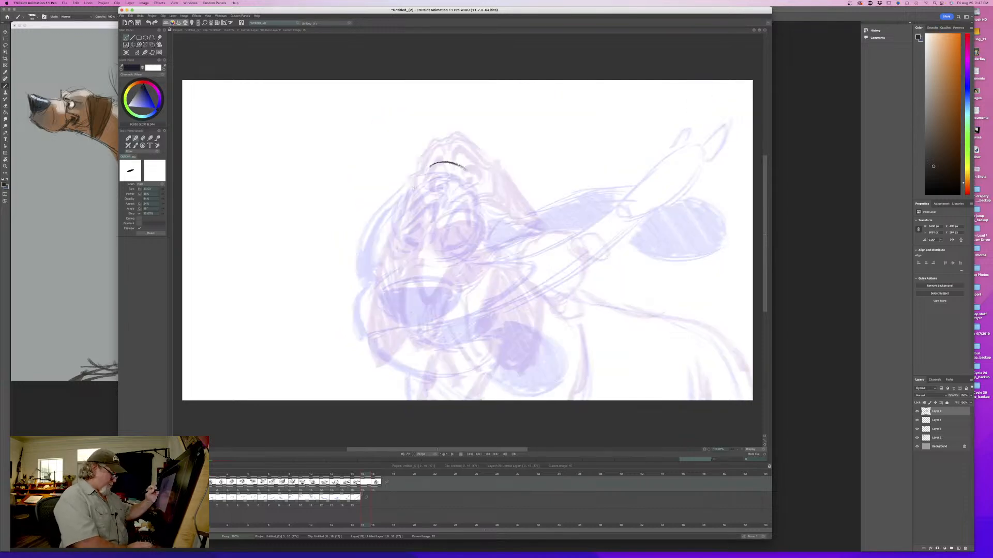
{"action": "mouse_move", "coordinate": [418, 173]}
{"action": "left_mouse_down"}
{"action": "mouse_move", "coordinate": [410, 215]}
{"action": "mouse_move", "coordinate": [410, 182]}
{"action": "left_mouse_up"}
{"action": "left_click_drag", "start_coordinate": [481, 187], "coordinate": [484, 228]}
{"action": "mouse_move", "coordinate": [442, 161]}
{"action": "left_mouse_down"}
{"action": "mouse_move", "coordinate": [483, 178]}
{"action": "mouse_move", "coordinate": [431, 163]}
{"action": "mouse_move", "coordinate": [409, 199]}
{"action": "left_mouse_up"}
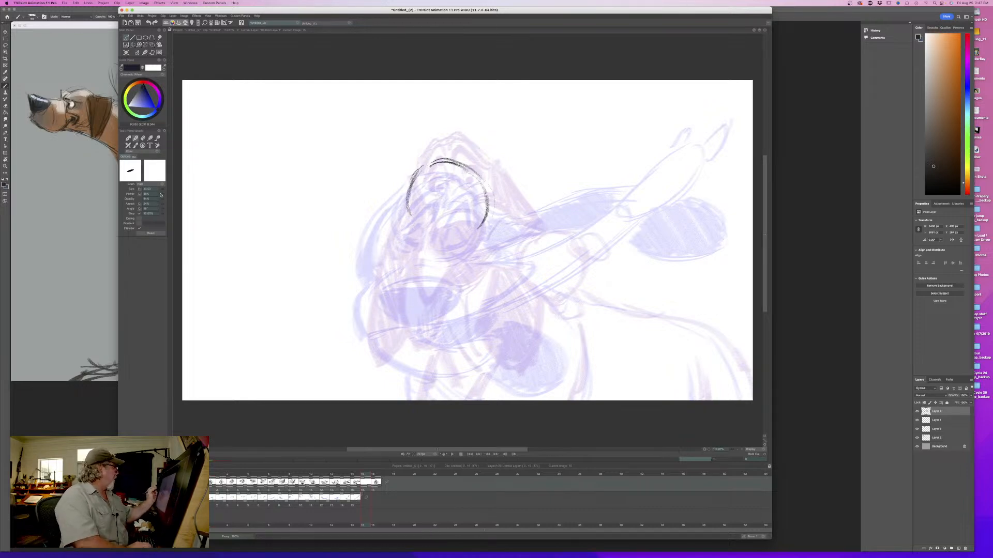
{"action": "mouse_move", "coordinate": [410, 219]}
{"action": "left_mouse_down"}
{"action": "mouse_move", "coordinate": [436, 241]}
{"action": "mouse_move", "coordinate": [470, 243]}
{"action": "mouse_move", "coordinate": [464, 233]}
{"action": "left_mouse_up"}
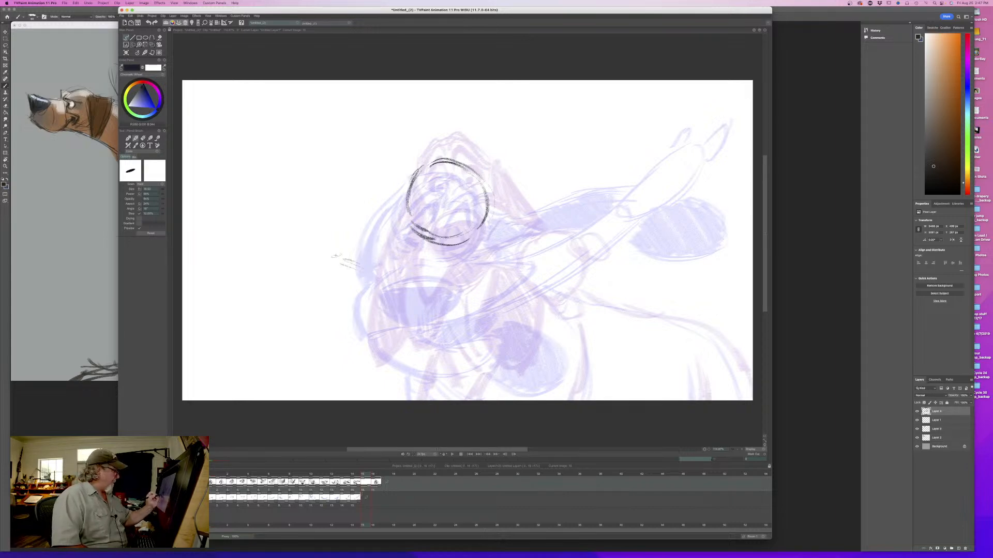
- Sketch the round nose below and left of the head circle, start the brow mark, and flip against the previous drawing
{"action": "mouse_move", "coordinate": [342, 256]}
{"action": "left_mouse_down"}
{"action": "mouse_move", "coordinate": [379, 264]}
{"action": "mouse_move", "coordinate": [365, 296]}
{"action": "mouse_move", "coordinate": [384, 286]}
{"action": "mouse_move", "coordinate": [382, 294]}
{"action": "mouse_move", "coordinate": [362, 297]}
{"action": "mouse_move", "coordinate": [383, 256]}
{"action": "mouse_move", "coordinate": [389, 269]}
{"action": "mouse_move", "coordinate": [357, 291]}
{"action": "mouse_move", "coordinate": [368, 296]}
{"action": "mouse_move", "coordinate": [361, 248]}
{"action": "mouse_move", "coordinate": [341, 252]}
{"action": "left_mouse_up"}
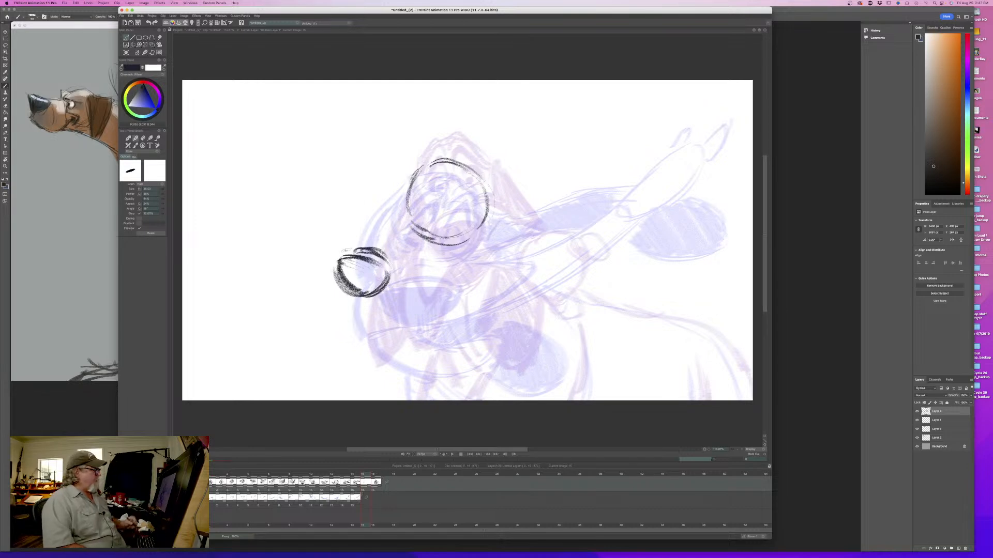
{"action": "left_click_drag", "start_coordinate": [419, 221], "coordinate": [431, 213]}
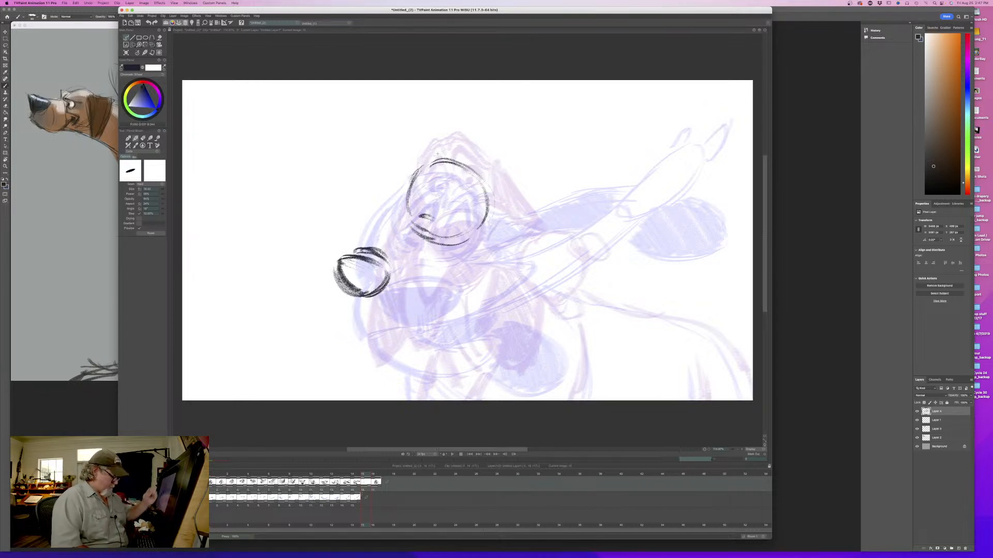
{"action": "key", "text": "Left"}
{"action": "key", "text": "Right"}
{"action": "key", "text": "Left"}
{"action": "key", "text": "Right"}
{"action": "mouse_move", "coordinate": [364, 474]}
{"action": "left_mouse_down"}
{"action": "mouse_move", "coordinate": [326, 476]}
{"action": "mouse_move", "coordinate": [365, 479]}
{"action": "left_mouse_up"}
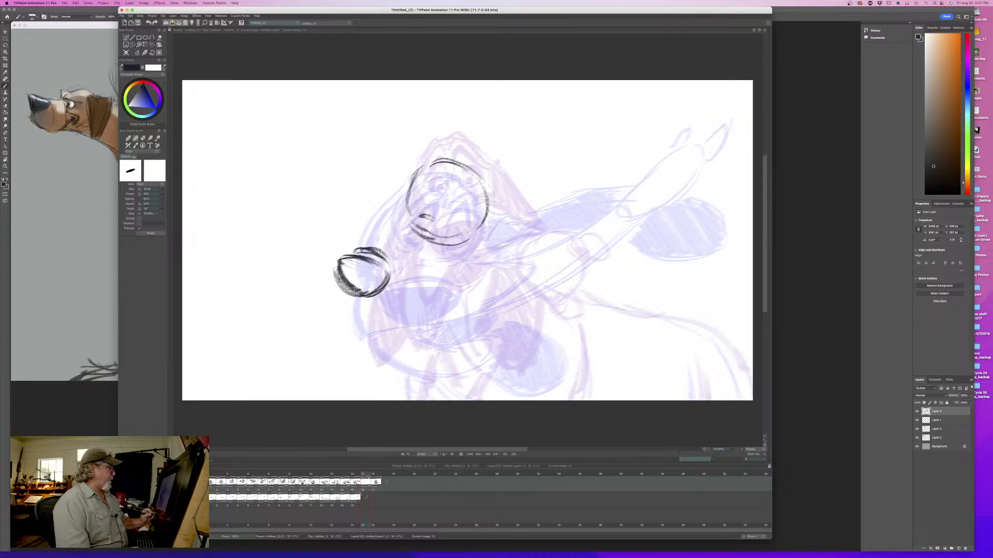
- Replace the nose with a solid dark oval closer to the head and draw the muzzle bridge up to the brow
{"action": "mouse_move", "coordinate": [418, 169]}
{"action": "left_mouse_down"}
{"action": "mouse_move", "coordinate": [388, 230]}
{"action": "mouse_move", "coordinate": [386, 284]}
{"action": "mouse_move", "coordinate": [355, 293]}
{"action": "mouse_move", "coordinate": [337, 271]}
{"action": "left_mouse_up"}
{"action": "key", "text": "e"}
{"action": "key", "text": "b"}
{"action": "mouse_move", "coordinate": [394, 253]}
{"action": "left_mouse_down"}
{"action": "mouse_move", "coordinate": [352, 243]}
{"action": "mouse_move", "coordinate": [380, 282]}
{"action": "mouse_move", "coordinate": [372, 289]}
{"action": "mouse_move", "coordinate": [380, 282]}
{"action": "mouse_move", "coordinate": [363, 284]}
{"action": "mouse_move", "coordinate": [356, 245]}
{"action": "mouse_move", "coordinate": [369, 238]}
{"action": "mouse_move", "coordinate": [351, 259]}
{"action": "mouse_move", "coordinate": [377, 282]}
{"action": "left_mouse_up"}
{"action": "mouse_move", "coordinate": [397, 263]}
{"action": "left_mouse_down"}
{"action": "mouse_move", "coordinate": [391, 274]}
{"action": "mouse_move", "coordinate": [375, 254]}
{"action": "mouse_move", "coordinate": [358, 271]}
{"action": "left_mouse_up"}
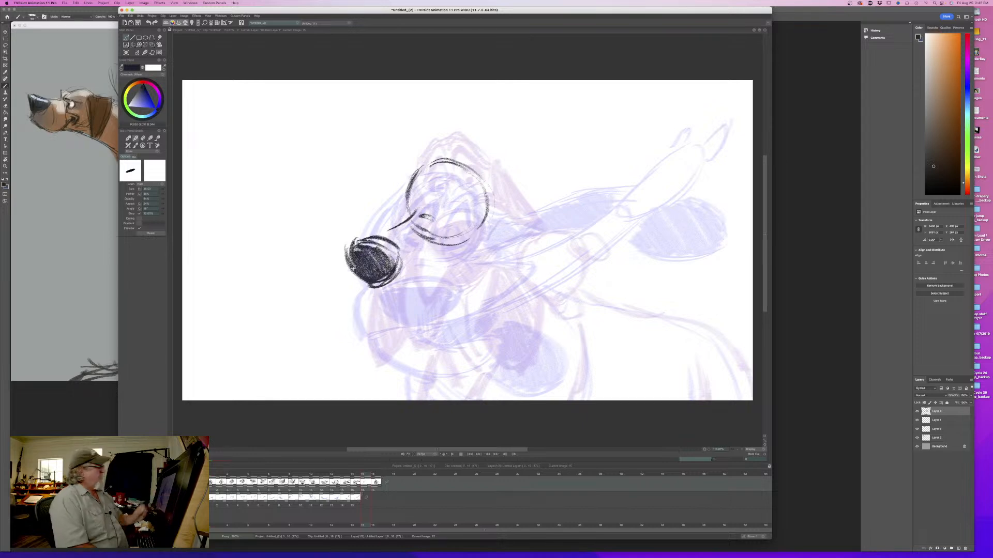
{"action": "key", "text": "Left"}
{"action": "key", "text": "Right"}
{"action": "key", "text": "Left"}
{"action": "key", "text": "Right"}
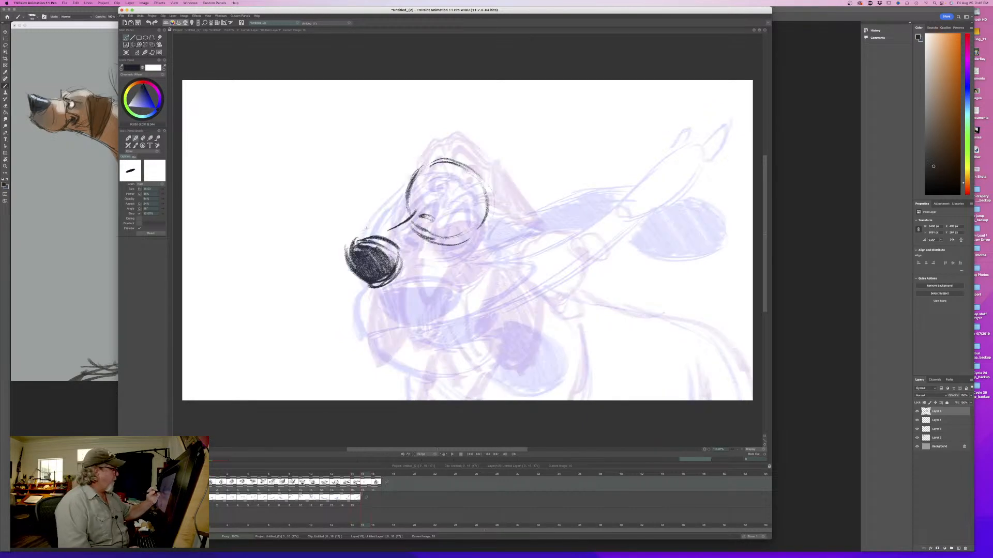
- Rough in the muzzle's curves above and in front of the nose, flipping against the previous drawing
{"action": "left_click_drag", "start_coordinate": [374, 230], "coordinate": [343, 243]}
{"action": "mouse_move", "coordinate": [369, 235]}
{"action": "left_mouse_down"}
{"action": "mouse_move", "coordinate": [342, 249]}
{"action": "mouse_move", "coordinate": [334, 229]}
{"action": "mouse_move", "coordinate": [330, 267]}
{"action": "mouse_move", "coordinate": [365, 287]}
{"action": "left_mouse_up"}
{"action": "key", "text": "Left"}
{"action": "key", "text": "Right"}
{"action": "key", "text": "Left"}
{"action": "key", "text": "Right"}
{"action": "key", "text": "Left"}
{"action": "key", "text": "Right"}
{"action": "key", "text": "Left"}
{"action": "key", "text": "Right"}
{"action": "key", "text": "Left"}
{"action": "key", "text": "Right"}
{"action": "key", "text": "Left"}
{"action": "key", "text": "Right"}
{"action": "mouse_move", "coordinate": [359, 474]}
{"action": "left_mouse_down"}
{"action": "mouse_move", "coordinate": [213, 484]}
{"action": "mouse_move", "coordinate": [367, 483]}
{"action": "left_mouse_up"}
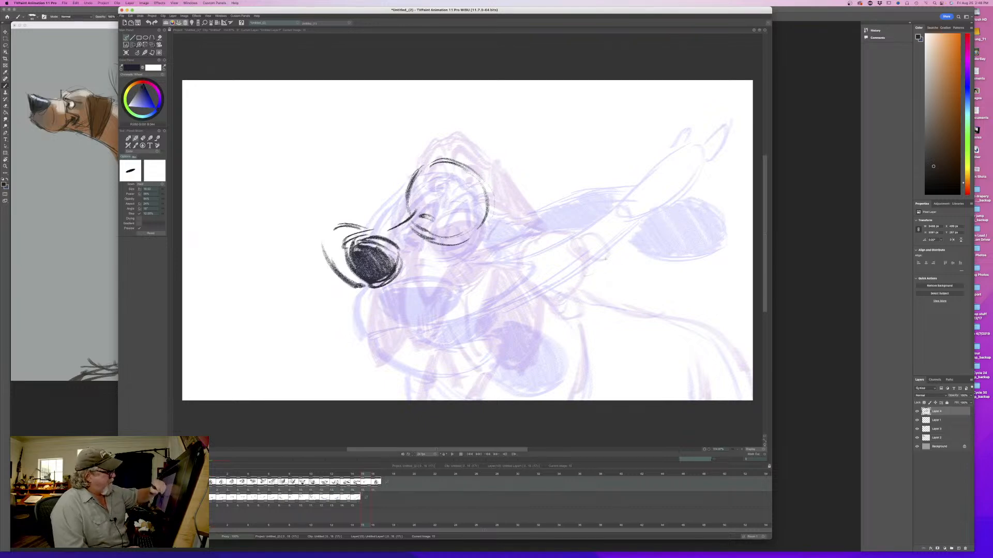
- Draw the flung end of the flying lip behind the head, with its narrow trailing tip, checking it against the previous drawing
{"action": "left_click_drag", "start_coordinate": [617, 262], "coordinate": [532, 317]}
{"action": "left_click_drag", "start_coordinate": [602, 239], "coordinate": [536, 283]}
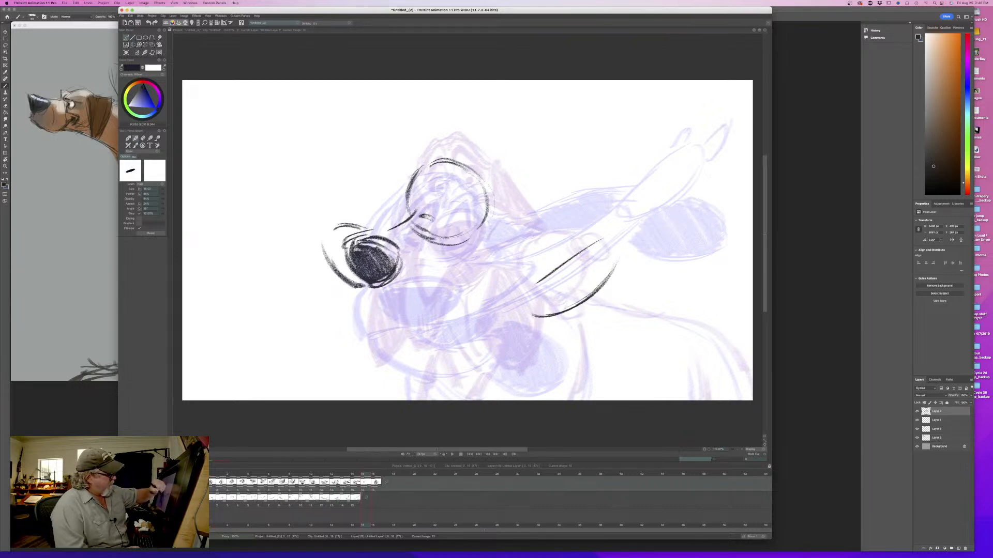
{"action": "mouse_move", "coordinate": [617, 242]}
{"action": "left_mouse_down"}
{"action": "mouse_move", "coordinate": [585, 274]}
{"action": "mouse_move", "coordinate": [615, 216]}
{"action": "mouse_move", "coordinate": [589, 245]}
{"action": "mouse_move", "coordinate": [606, 225]}
{"action": "mouse_move", "coordinate": [577, 272]}
{"action": "left_mouse_up"}
{"action": "mouse_move", "coordinate": [577, 272]}
{"action": "left_mouse_down"}
{"action": "mouse_move", "coordinate": [613, 244]}
{"action": "mouse_move", "coordinate": [525, 310]}
{"action": "mouse_move", "coordinate": [536, 316]}
{"action": "left_mouse_up"}
{"action": "key", "text": "Left"}
{"action": "key", "text": "Right"}
{"action": "key", "text": "Left"}
{"action": "key", "text": "Right"}
{"action": "key", "text": "Left"}
{"action": "key", "text": "Right"}
{"action": "mouse_move", "coordinate": [366, 475]}
{"action": "left_mouse_down"}
{"action": "mouse_move", "coordinate": [231, 477]}
{"action": "mouse_move", "coordinate": [370, 482]}
{"action": "left_mouse_up"}
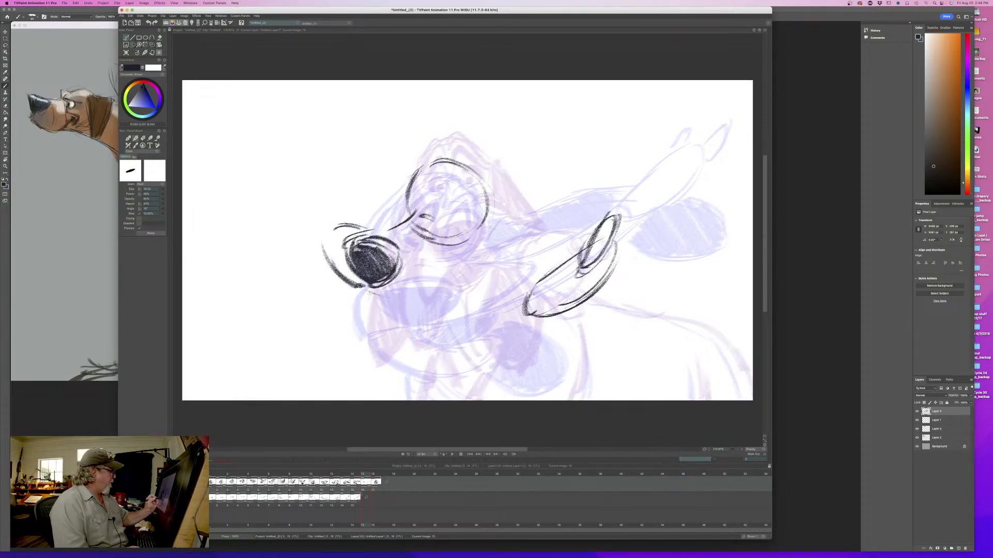
{"action": "key", "text": "Left"}
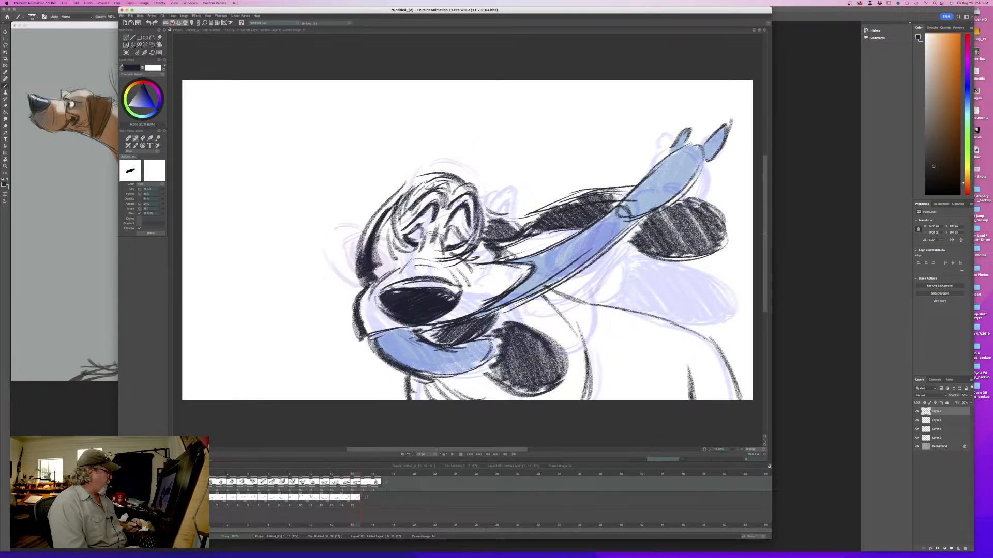
{"action": "key", "text": "Right"}
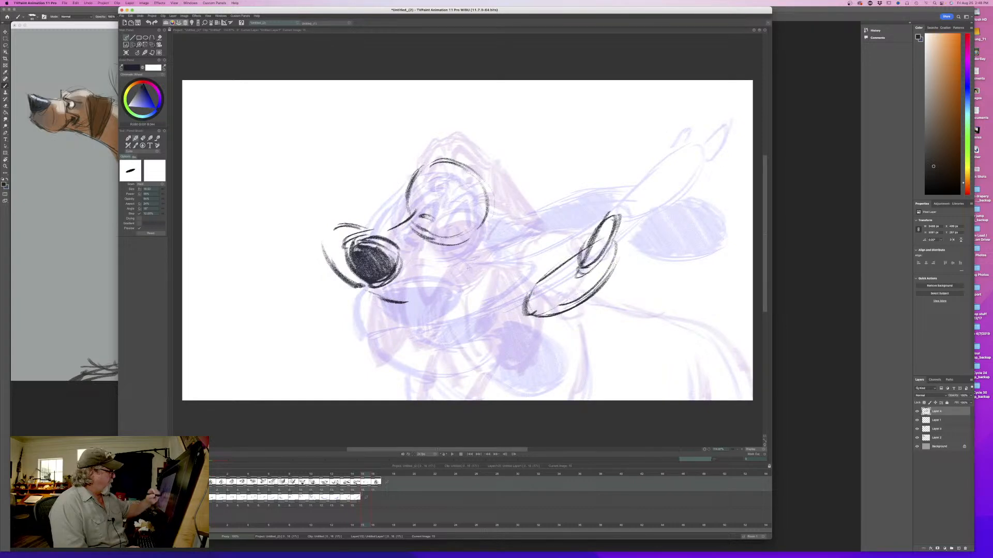
- Draw the upper lip line from beneath the nose to the cheek, plus the cheek crease and the line between the eyes
{"action": "left_click_drag", "start_coordinate": [407, 304], "coordinate": [416, 302]}
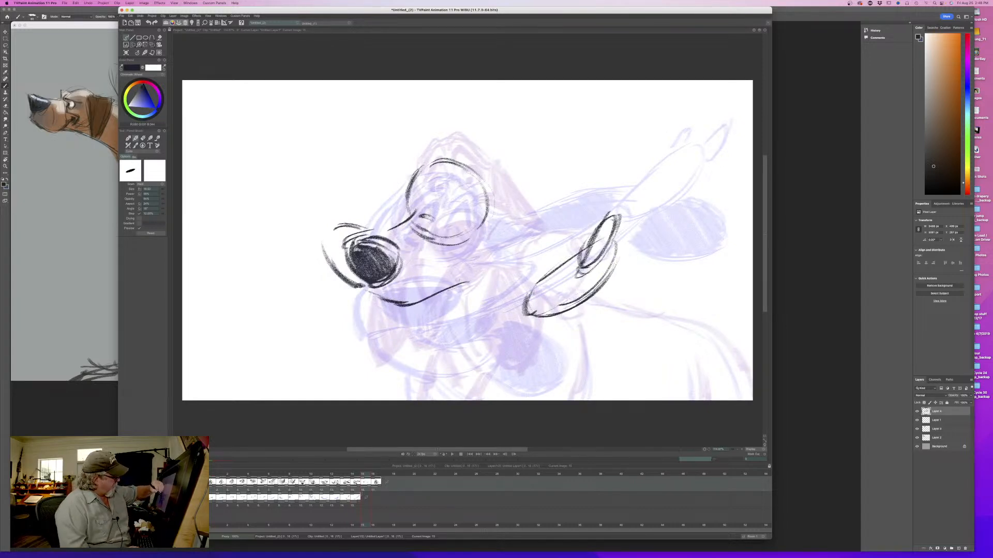
{"action": "mouse_move", "coordinate": [473, 275]}
{"action": "left_mouse_down"}
{"action": "mouse_move", "coordinate": [444, 271]}
{"action": "mouse_move", "coordinate": [410, 282]}
{"action": "mouse_move", "coordinate": [437, 267]}
{"action": "left_mouse_up"}
{"action": "key", "text": "Left"}
{"action": "key", "text": "Right"}
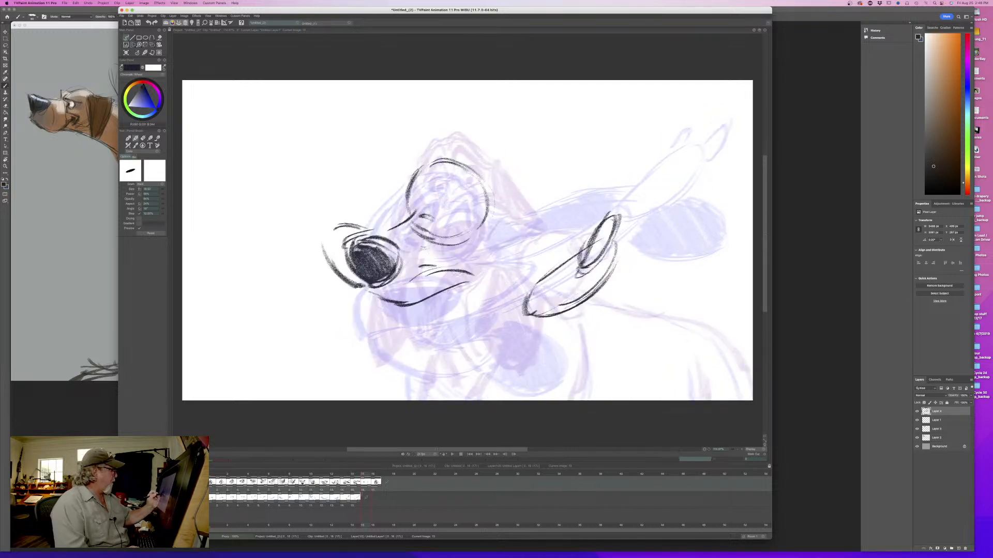
{"action": "mouse_move", "coordinate": [432, 213]}
{"action": "left_mouse_down"}
{"action": "mouse_move", "coordinate": [412, 224]}
{"action": "mouse_move", "coordinate": [432, 254]}
{"action": "left_mouse_up"}
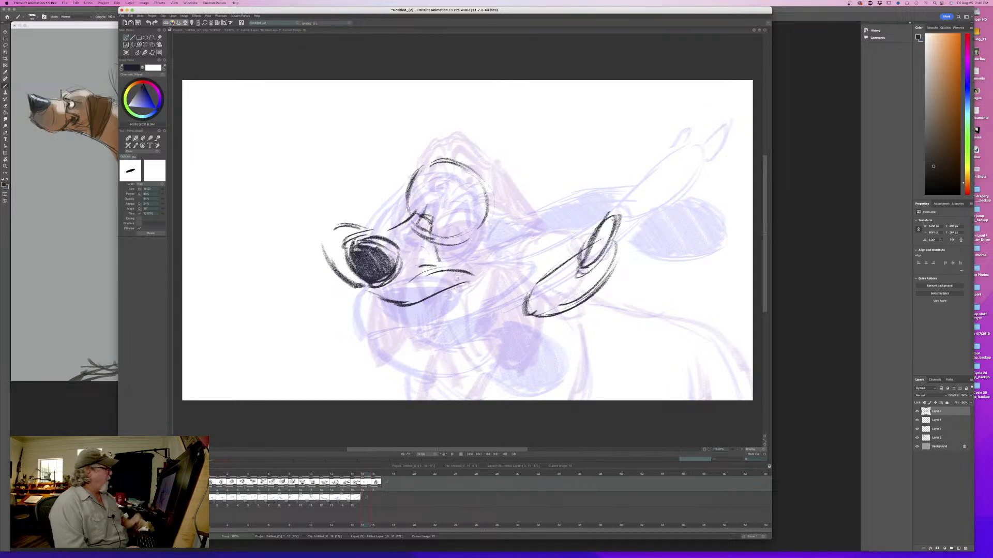
{"action": "key", "text": "Left"}
{"action": "key", "text": "Right"}
{"action": "key", "text": "Left"}
{"action": "key", "text": "Right"}
{"action": "key", "text": "Left"}
{"action": "key", "text": "Right"}
{"action": "mouse_move", "coordinate": [366, 289]}
{"action": "left_mouse_down"}
{"action": "mouse_move", "coordinate": [395, 305]}
{"action": "mouse_move", "coordinate": [380, 297]}
{"action": "left_mouse_up"}
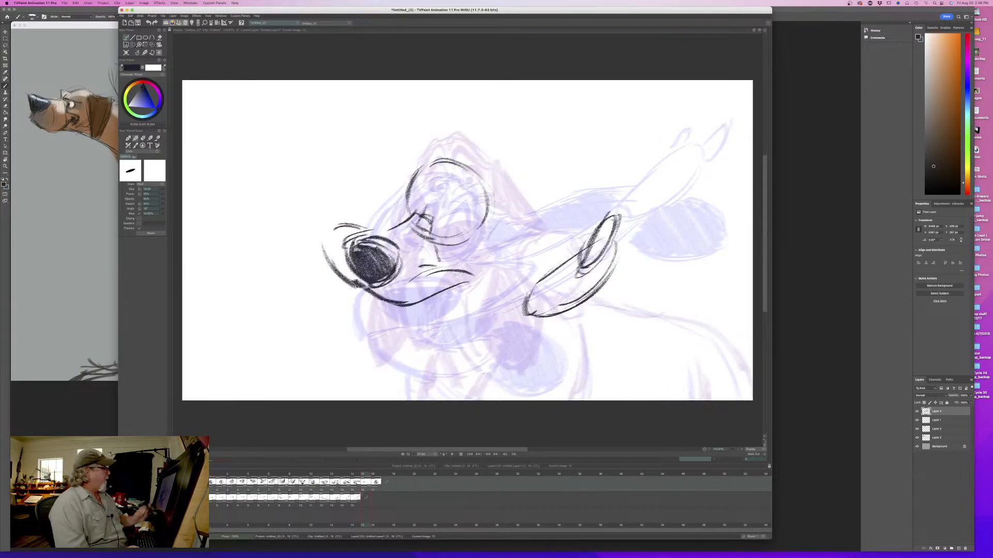
- Compare with the previous drawing and add short fold strokes beneath the nose
{"action": "key", "text": "Left"}
{"action": "key", "text": "Right"}
{"action": "key", "text": "Left"}
{"action": "key", "text": "Right"}
{"action": "key", "text": "Left"}
{"action": "key", "text": "Right"}
{"action": "mouse_move", "coordinate": [352, 294]}
{"action": "left_mouse_down"}
{"action": "mouse_move", "coordinate": [385, 308]}
{"action": "mouse_move", "coordinate": [365, 317]}
{"action": "mouse_move", "coordinate": [376, 318]}
{"action": "left_mouse_up"}
{"action": "left_click_drag", "start_coordinate": [354, 299], "coordinate": [387, 318]}
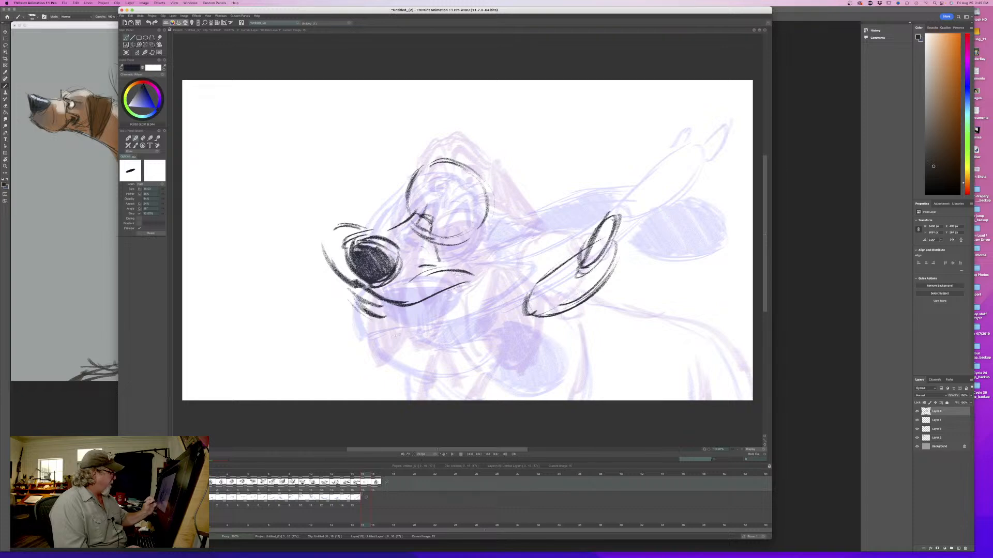
- Draw the long upper and lower edges of the flying lip, joining the muzzle to the flung lip end
{"action": "key", "text": "Left"}
{"action": "key", "text": "Right"}
{"action": "key", "text": "Left"}
{"action": "key", "text": "Right"}
{"action": "left_click_drag", "start_coordinate": [541, 279], "coordinate": [455, 288]}
{"action": "left_click_drag", "start_coordinate": [523, 312], "coordinate": [417, 324]}
{"action": "mouse_move", "coordinate": [483, 323]}
{"action": "left_mouse_down"}
{"action": "mouse_move", "coordinate": [524, 316]}
{"action": "mouse_move", "coordinate": [412, 324]}
{"action": "left_mouse_up"}
{"action": "left_click_drag", "start_coordinate": [465, 325], "coordinate": [400, 318]}
{"action": "mouse_move", "coordinate": [351, 285]}
{"action": "left_mouse_down"}
{"action": "mouse_move", "coordinate": [409, 320]}
{"action": "mouse_move", "coordinate": [444, 325]}
{"action": "left_mouse_up"}
{"action": "mouse_move", "coordinate": [525, 312]}
{"action": "left_mouse_down"}
{"action": "mouse_move", "coordinate": [401, 325]}
{"action": "mouse_move", "coordinate": [439, 326]}
{"action": "left_mouse_up"}
{"action": "key", "text": "Left"}
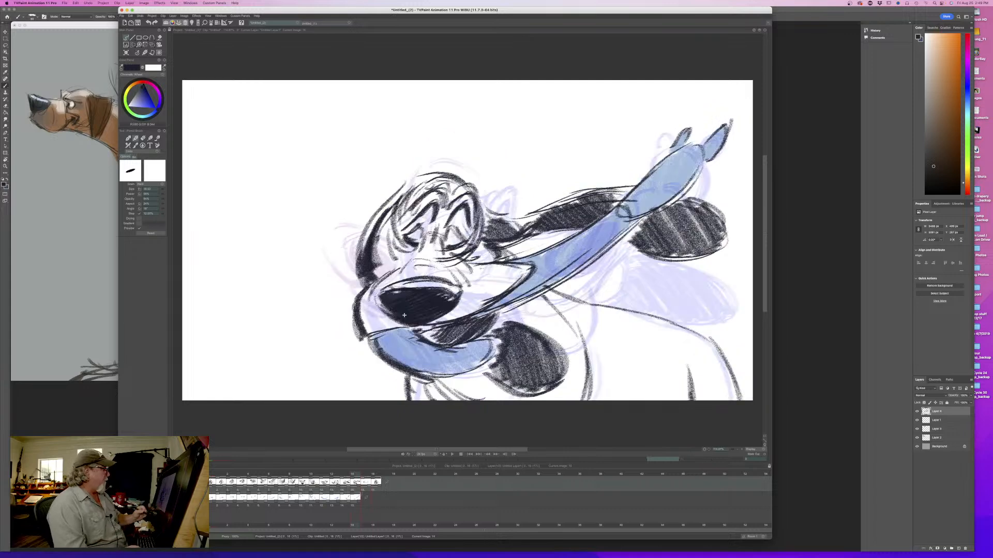
{"action": "key", "text": "Right"}
{"action": "key", "text": "Left"}
{"action": "key", "text": "Right"}
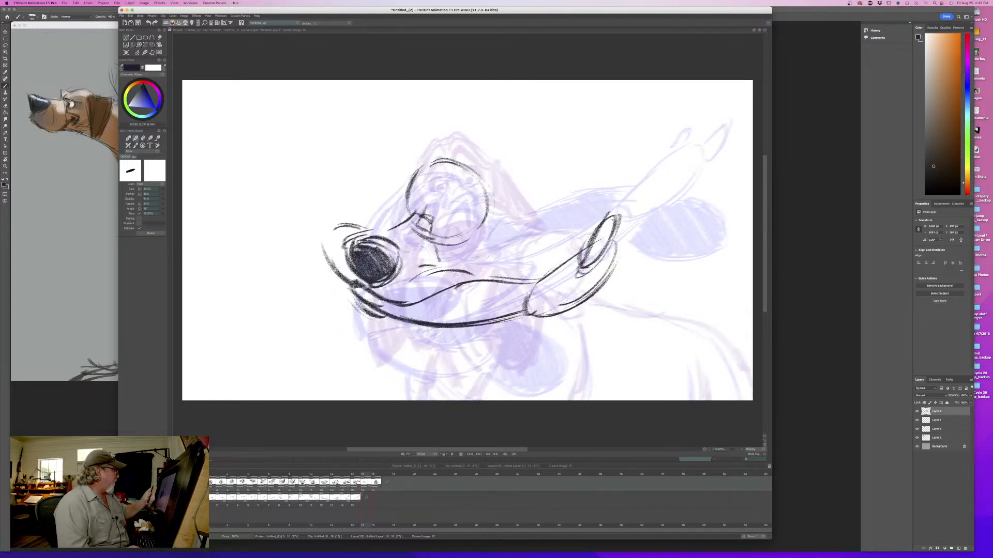
- Erase the rough muzzle curves around the nose and redraw a rounder muzzle front, flipping to check the shape
{"action": "key", "text": "e"}
{"action": "mouse_move", "coordinate": [362, 228]}
{"action": "left_mouse_down"}
{"action": "mouse_move", "coordinate": [334, 228]}
{"action": "mouse_move", "coordinate": [329, 265]}
{"action": "mouse_move", "coordinate": [344, 279]}
{"action": "left_mouse_up"}
{"action": "key", "text": "Left"}
{"action": "key", "text": "Right"}
{"action": "key", "text": "e"}
{"action": "mouse_move", "coordinate": [366, 229]}
{"action": "left_mouse_down"}
{"action": "mouse_move", "coordinate": [335, 259]}
{"action": "mouse_move", "coordinate": [374, 292]}
{"action": "mouse_move", "coordinate": [355, 281]}
{"action": "left_mouse_up"}
{"action": "left_click_drag", "start_coordinate": [333, 250], "coordinate": [321, 277]}
{"action": "left_click_drag", "start_coordinate": [342, 244], "coordinate": [320, 275]}
{"action": "left_click_drag", "start_coordinate": [343, 240], "coordinate": [321, 277]}
{"action": "key", "text": "Left"}
{"action": "key", "text": "Right"}
{"action": "key", "text": "Left"}
{"action": "key", "text": "Right"}
- Draw the near lip flap hanging below the muzzle front with its inner fold, and check it against the previous drawing
{"action": "left_click_drag", "start_coordinate": [329, 275], "coordinate": [310, 323]}
{"action": "mouse_move", "coordinate": [333, 282]}
{"action": "left_mouse_down"}
{"action": "mouse_move", "coordinate": [328, 295]}
{"action": "mouse_move", "coordinate": [346, 305]}
{"action": "mouse_move", "coordinate": [355, 337]}
{"action": "left_mouse_up"}
{"action": "left_click_drag", "start_coordinate": [351, 301], "coordinate": [355, 343]}
{"action": "left_click_drag", "start_coordinate": [354, 322], "coordinate": [348, 354]}
{"action": "left_click_drag", "start_coordinate": [341, 352], "coordinate": [309, 316]}
{"action": "left_click_drag", "start_coordinate": [309, 316], "coordinate": [334, 349]}
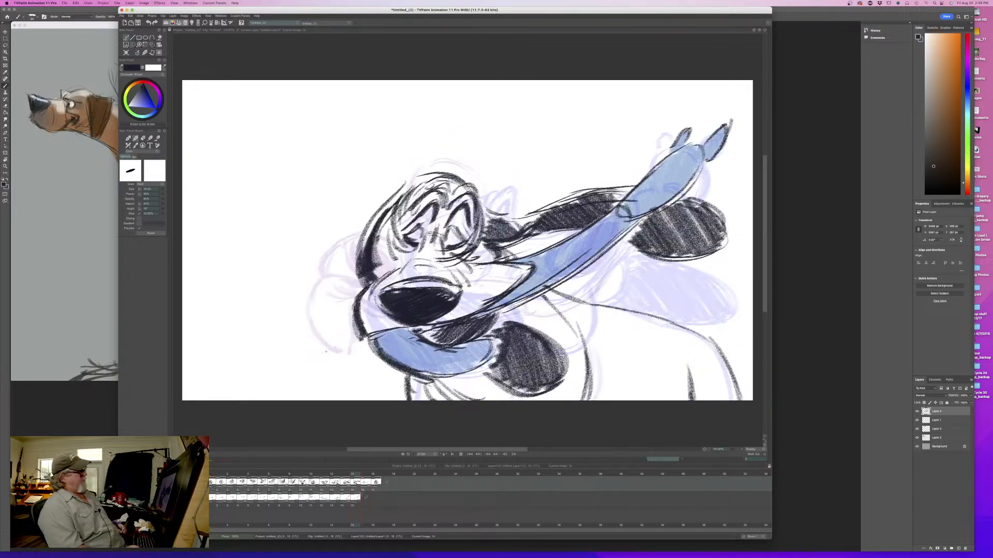
{"action": "left_click_drag", "start_coordinate": [352, 303], "coordinate": [390, 325]}
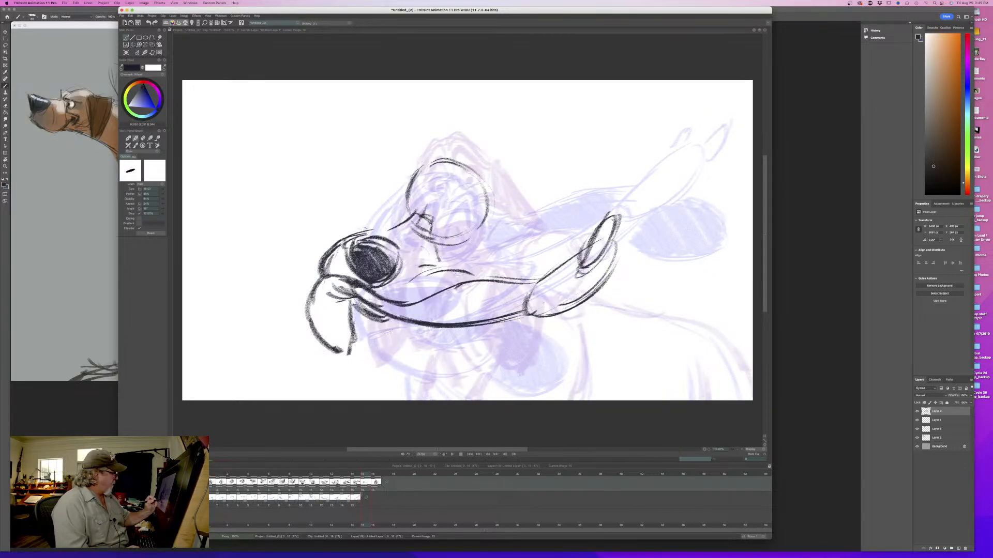
{"action": "key", "text": "Left"}
{"action": "key", "text": "Right"}
{"action": "key", "text": "Left"}
{"action": "key", "text": "Right"}
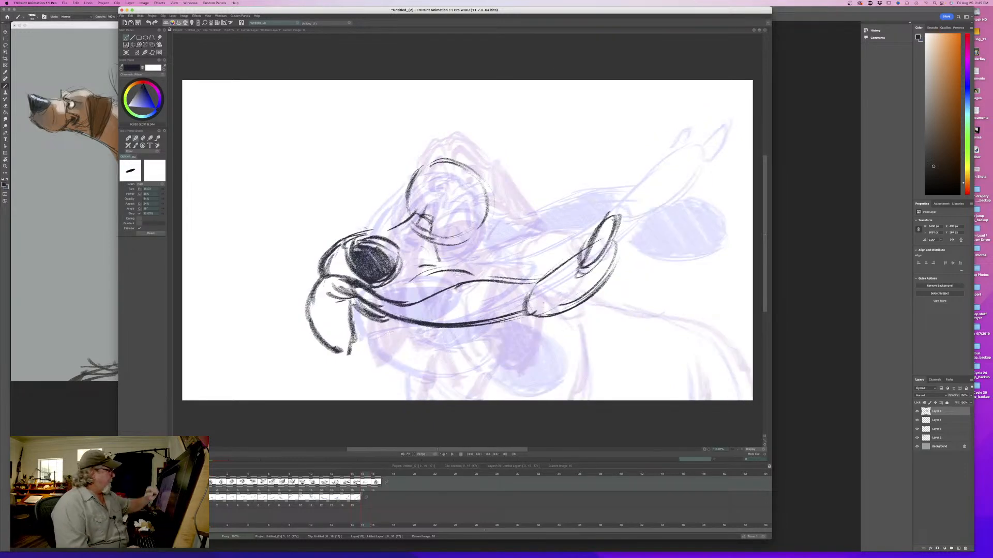
- Extend the top line of the muzzle above the nose toward the brow and flip to check the motion
{"action": "left_click_drag", "start_coordinate": [359, 235], "coordinate": [380, 226]}
{"action": "key", "text": "Left"}
{"action": "key", "text": "Right"}
{"action": "key", "text": "Left"}
{"action": "key", "text": "Right"}
{"action": "key", "text": "Left"}
{"action": "key", "text": "Right"}
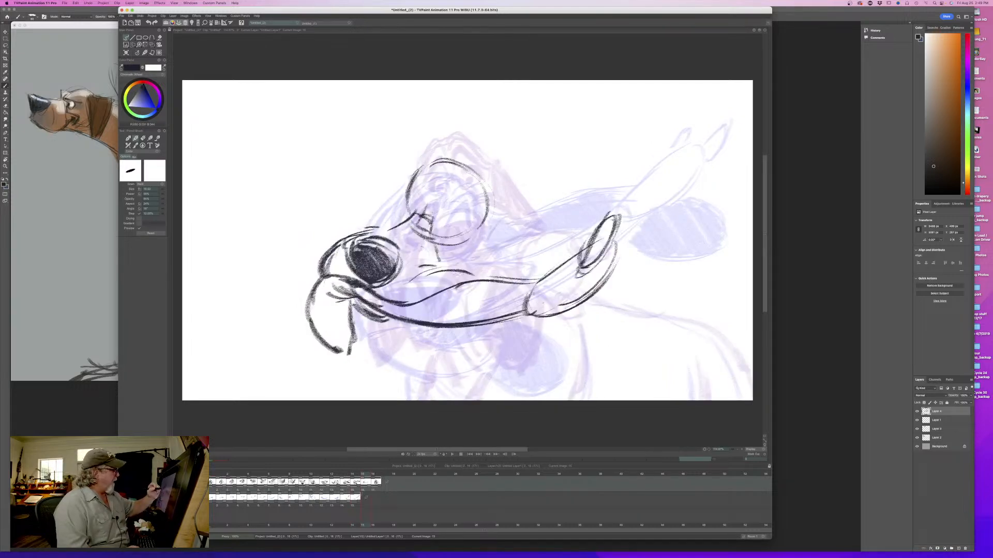
{"action": "mouse_move", "coordinate": [364, 474]}
{"action": "left_mouse_down"}
{"action": "mouse_move", "coordinate": [232, 479]}
{"action": "mouse_move", "coordinate": [362, 476]}
{"action": "left_mouse_up"}
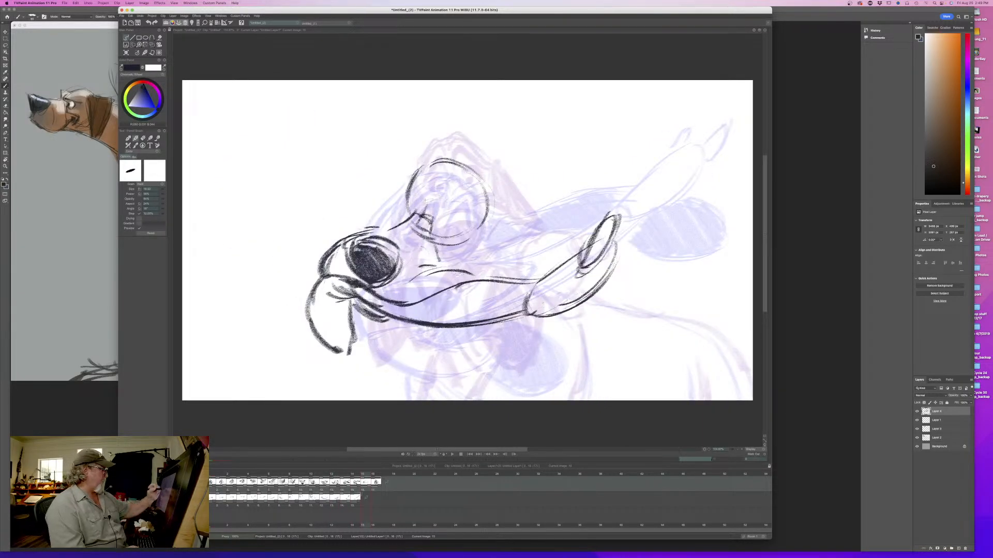
- Draw both squeezed-shut eyes with heavy slanted strokes and lower lids, adjusting the brush and flipping to compare
{"action": "mouse_move", "coordinate": [427, 217]}
{"action": "left_mouse_down"}
{"action": "mouse_move", "coordinate": [434, 198]}
{"action": "mouse_move", "coordinate": [458, 228]}
{"action": "left_mouse_up"}
{"action": "left_click_drag", "start_coordinate": [418, 183], "coordinate": [420, 202]}
{"action": "left_click_drag", "start_coordinate": [415, 181], "coordinate": [404, 211]}
{"action": "left_click_drag", "start_coordinate": [418, 185], "coordinate": [407, 208]}
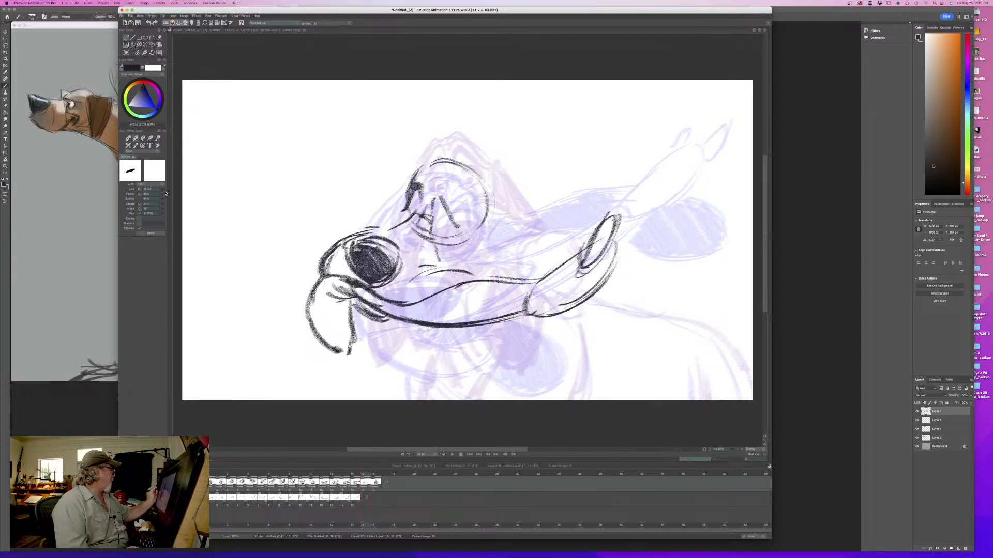
{"action": "mouse_move", "coordinate": [432, 208]}
{"action": "left_mouse_down"}
{"action": "mouse_move", "coordinate": [440, 193]}
{"action": "mouse_move", "coordinate": [462, 226]}
{"action": "left_mouse_up"}
{"action": "mouse_move", "coordinate": [439, 196]}
{"action": "left_mouse_down"}
{"action": "mouse_move", "coordinate": [464, 226]}
{"action": "mouse_move", "coordinate": [445, 201]}
{"action": "mouse_move", "coordinate": [415, 195]}
{"action": "left_mouse_up"}
{"action": "mouse_move", "coordinate": [422, 182]}
{"action": "left_mouse_down"}
{"action": "mouse_move", "coordinate": [404, 207]}
{"action": "mouse_move", "coordinate": [450, 228]}
{"action": "mouse_move", "coordinate": [418, 243]}
{"action": "mouse_move", "coordinate": [460, 236]}
{"action": "left_mouse_up"}
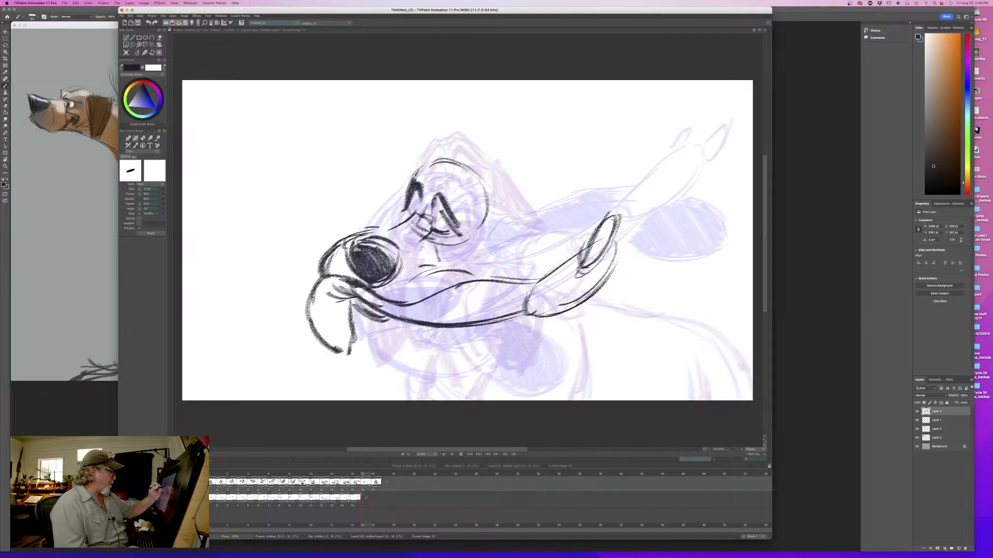
{"action": "left_click_drag", "start_coordinate": [411, 211], "coordinate": [406, 211]}
{"action": "key", "text": "Left"}
{"action": "key", "text": "Right"}
{"action": "key", "text": "Left"}
{"action": "key", "text": "Right"}
{"action": "mouse_move", "coordinate": [406, 205]}
{"action": "left_mouse_down"}
{"action": "mouse_move", "coordinate": [403, 217]}
{"action": "mouse_move", "coordinate": [457, 234]}
{"action": "left_mouse_up"}
{"action": "mouse_move", "coordinate": [433, 231]}
{"action": "left_mouse_down"}
{"action": "mouse_move", "coordinate": [459, 234]}
{"action": "mouse_move", "coordinate": [422, 242]}
{"action": "left_mouse_up"}
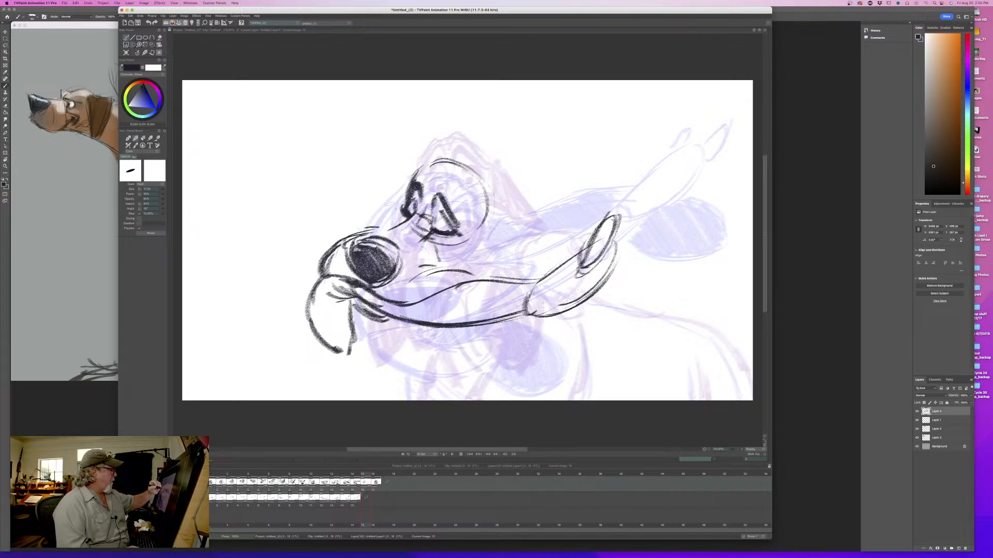
- Add the brow wrinkles arching around the eyes and strengthen the crease beside the muzzle
{"action": "left_click_drag", "start_coordinate": [403, 189], "coordinate": [405, 202]}
{"action": "left_click_drag", "start_coordinate": [429, 169], "coordinate": [418, 190]}
{"action": "mouse_move", "coordinate": [420, 168]}
{"action": "left_mouse_down"}
{"action": "mouse_move", "coordinate": [410, 185]}
{"action": "mouse_move", "coordinate": [436, 190]}
{"action": "left_mouse_up"}
{"action": "left_click_drag", "start_coordinate": [454, 178], "coordinate": [465, 218]}
{"action": "left_click_drag", "start_coordinate": [444, 174], "coordinate": [452, 181]}
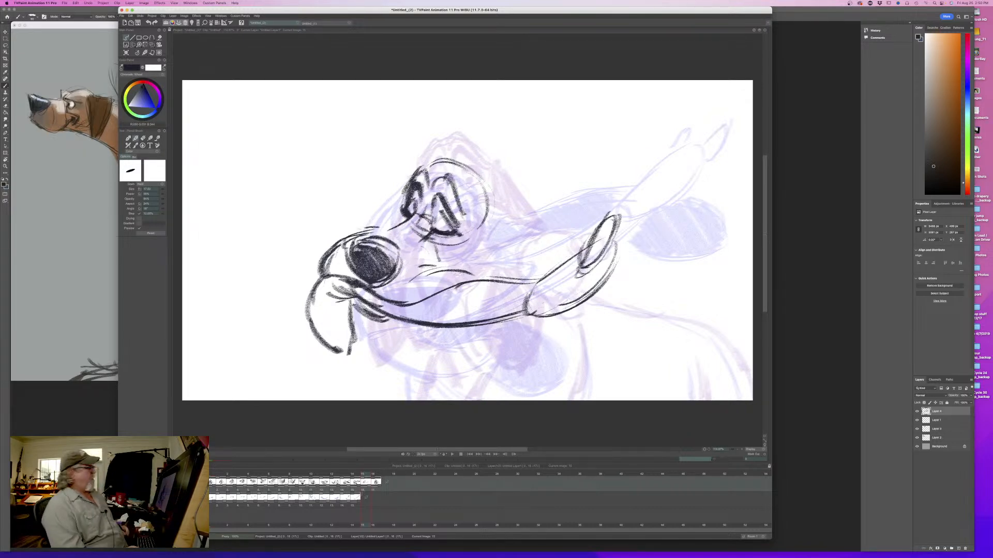
{"action": "mouse_move", "coordinate": [433, 234]}
{"action": "left_mouse_down"}
{"action": "mouse_move", "coordinate": [420, 254]}
{"action": "mouse_move", "coordinate": [437, 250]}
{"action": "left_mouse_up"}
{"action": "left_click_drag", "start_coordinate": [399, 210], "coordinate": [397, 223]}
{"action": "left_click_drag", "start_coordinate": [438, 169], "coordinate": [465, 213]}
- Flip and scrub between the in-between and its neighboring drawings to check the face's movement
{"action": "key", "text": "Left"}
{"action": "key", "text": "Right"}
{"action": "key", "text": "Left"}
{"action": "key", "text": "Right"}
{"action": "key", "text": "Left"}
{"action": "key", "text": "Right"}
{"action": "key", "text": "Left"}
{"action": "key", "text": "Right"}
{"action": "key", "text": "Left"}
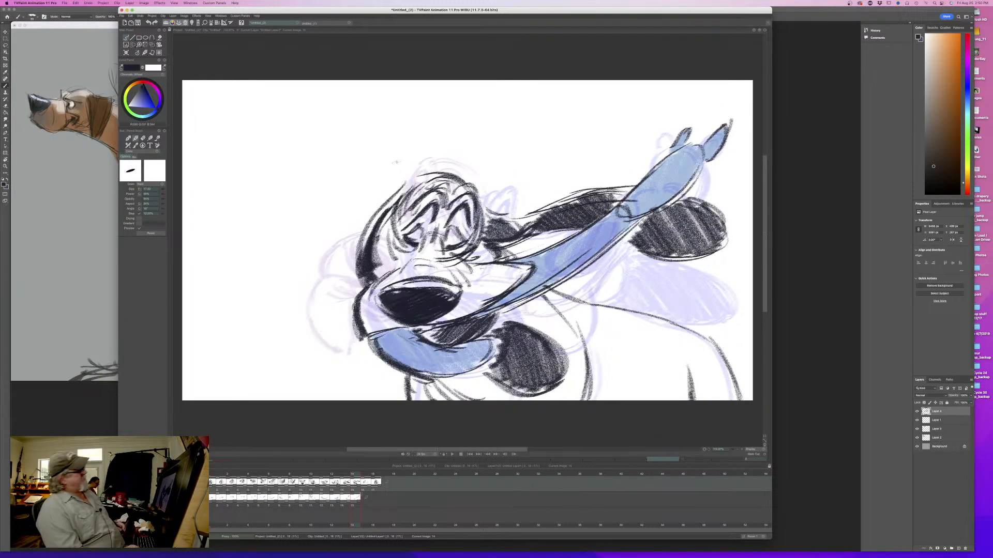
{"action": "key", "text": "Right"}
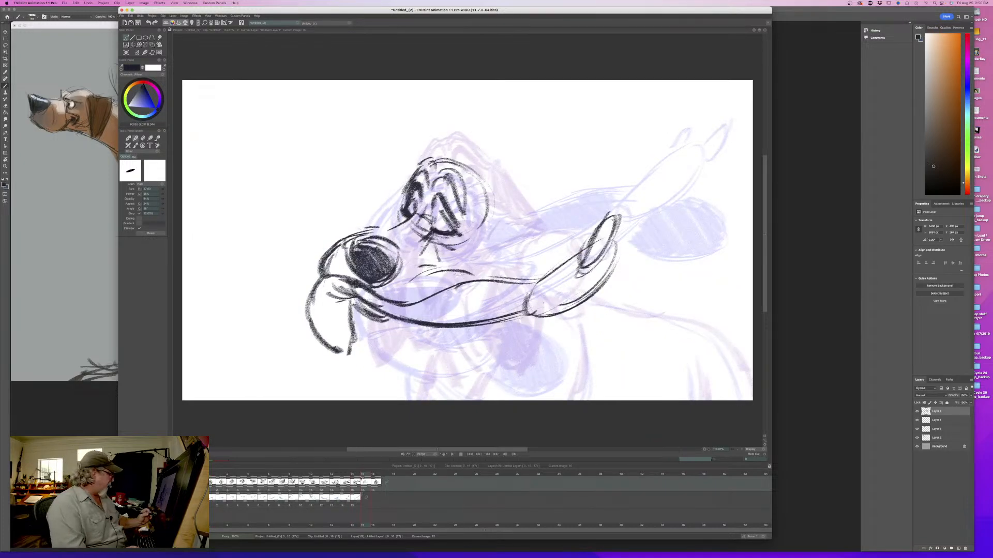
{"action": "mouse_move", "coordinate": [364, 474]}
{"action": "left_mouse_down"}
{"action": "mouse_move", "coordinate": [223, 488]}
{"action": "mouse_move", "coordinate": [363, 489]}
{"action": "left_mouse_up"}
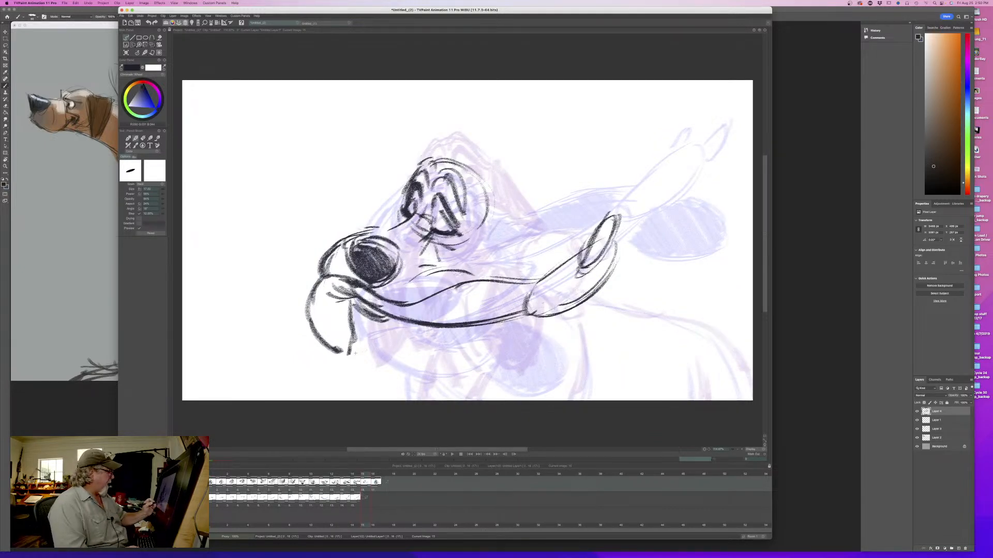
- Draw the far ear's outer edge sweeping from the head behind the muzzle, with its rounded end below the lip
{"action": "mouse_move", "coordinate": [413, 331]}
{"action": "left_mouse_down"}
{"action": "mouse_move", "coordinate": [456, 346]}
{"action": "mouse_move", "coordinate": [395, 353]}
{"action": "mouse_move", "coordinate": [406, 378]}
{"action": "mouse_move", "coordinate": [360, 363]}
{"action": "left_mouse_up"}
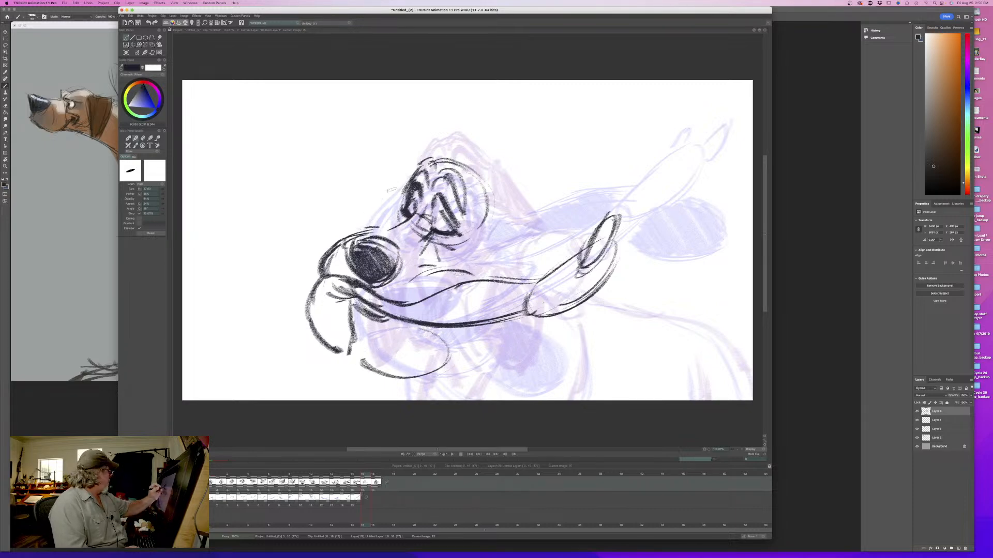
{"action": "mouse_move", "coordinate": [393, 192]}
{"action": "left_mouse_down"}
{"action": "mouse_move", "coordinate": [405, 177]}
{"action": "mouse_move", "coordinate": [327, 242]}
{"action": "left_mouse_up"}
{"action": "left_click_drag", "start_coordinate": [402, 179], "coordinate": [328, 245]}
{"action": "key", "text": "Left"}
{"action": "key", "text": "Right"}
{"action": "key", "text": "Left"}
{"action": "key", "text": "Right"}
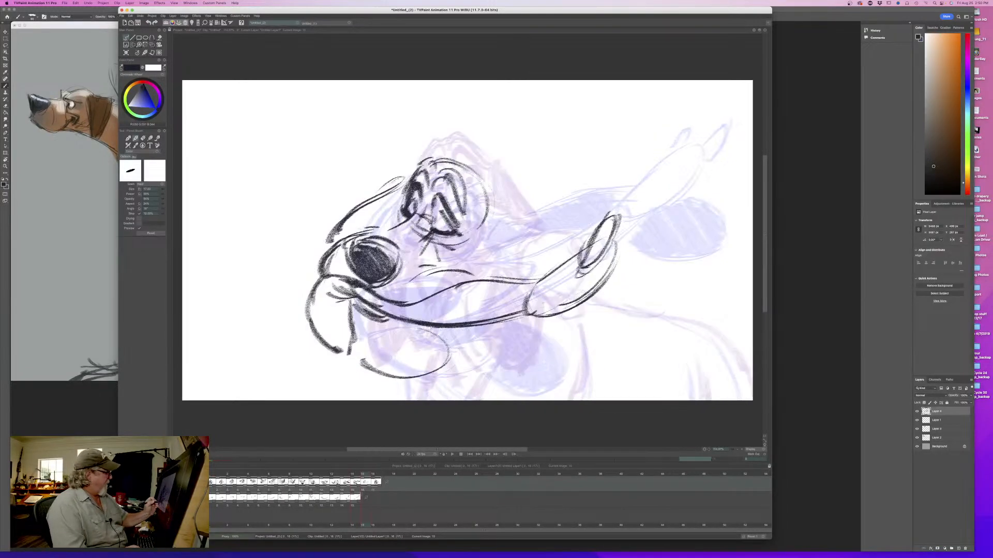
{"action": "mouse_move", "coordinate": [421, 327]}
{"action": "left_mouse_down"}
{"action": "mouse_move", "coordinate": [431, 366]}
{"action": "mouse_move", "coordinate": [367, 366]}
{"action": "left_mouse_up"}
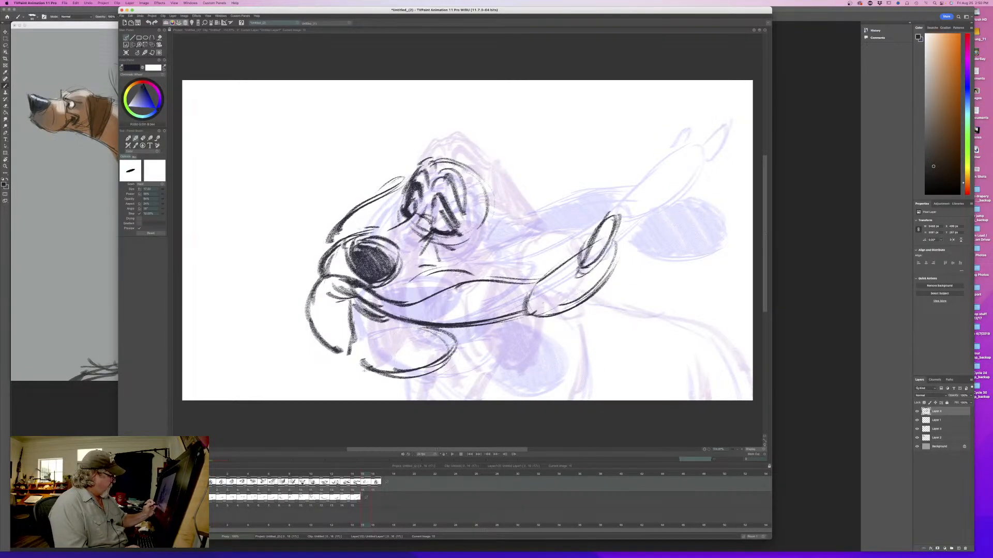
- Adjust the brush size, shade the far ear and the rounded shape below the lip, and flip against the previous drawing
{"action": "left_click_drag", "start_coordinate": [162, 193], "coordinate": [165, 191]}
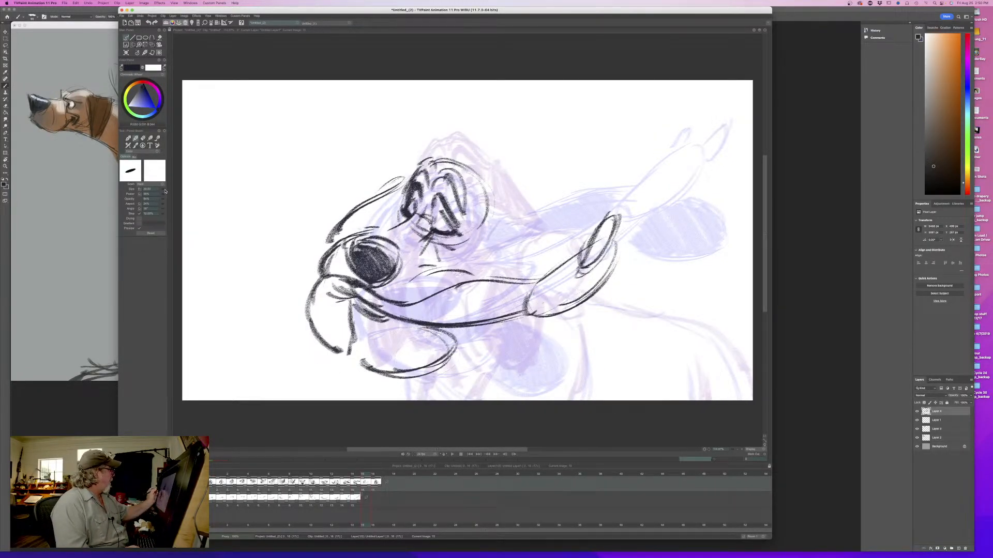
{"action": "mouse_move", "coordinate": [396, 188]}
{"action": "left_mouse_down"}
{"action": "mouse_move", "coordinate": [380, 222]}
{"action": "mouse_move", "coordinate": [330, 247]}
{"action": "left_mouse_up"}
{"action": "mouse_move", "coordinate": [446, 326]}
{"action": "left_mouse_down"}
{"action": "mouse_move", "coordinate": [409, 357]}
{"action": "mouse_move", "coordinate": [362, 370]}
{"action": "left_mouse_up"}
{"action": "mouse_move", "coordinate": [392, 319]}
{"action": "left_mouse_down"}
{"action": "mouse_move", "coordinate": [349, 369]}
{"action": "mouse_move", "coordinate": [361, 345]}
{"action": "mouse_move", "coordinate": [366, 363]}
{"action": "left_mouse_up"}
{"action": "key", "text": "Left"}
{"action": "key", "text": "Right"}
{"action": "key", "text": "Left"}
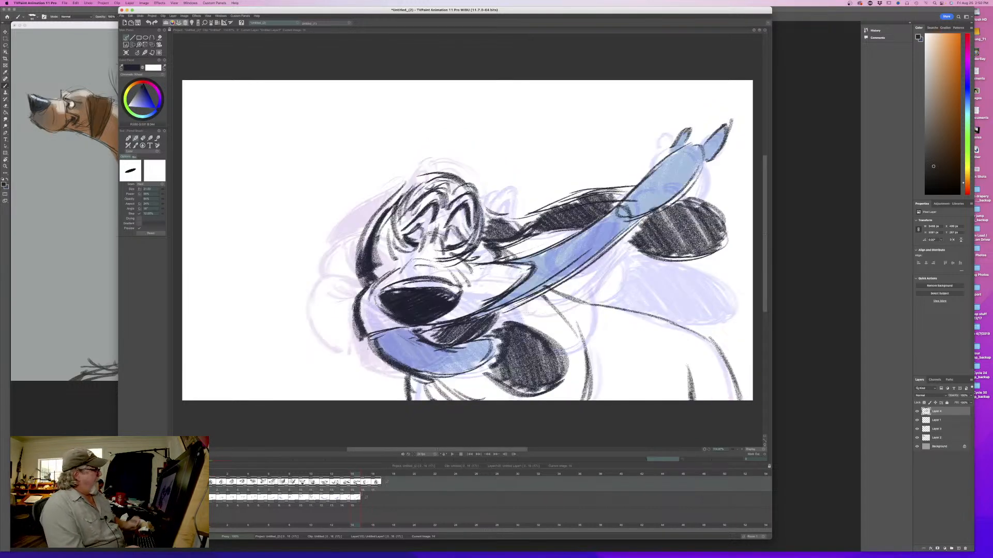
- Draw the back of the head curving down behind the closed eyes, and flip against the previous drawing
{"action": "key", "text": "Right"}
{"action": "left_click_drag", "start_coordinate": [472, 176], "coordinate": [499, 251]}
{"action": "key", "text": "Left"}
{"action": "key", "text": "Right"}
{"action": "left_click_drag", "start_coordinate": [362, 475], "coordinate": [364, 498]}
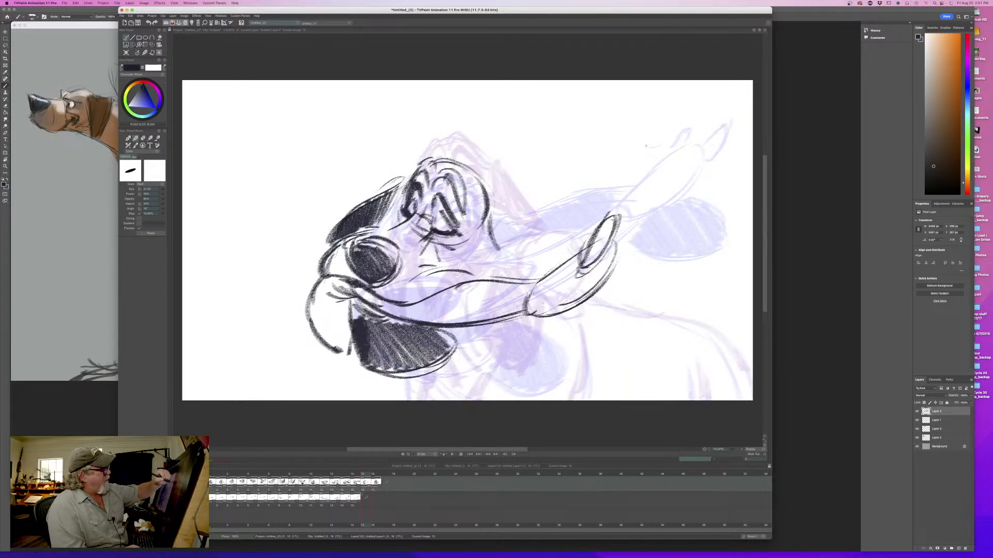
- Draw the near ear's outline swinging from the back of the head up to a rounded tip above the flying lip
{"action": "left_click_drag", "start_coordinate": [615, 154], "coordinate": [649, 132]}
{"action": "mouse_move", "coordinate": [661, 131]}
{"action": "left_mouse_down"}
{"action": "mouse_move", "coordinate": [670, 181]}
{"action": "mouse_move", "coordinate": [644, 200]}
{"action": "left_mouse_up"}
{"action": "left_click_drag", "start_coordinate": [660, 129], "coordinate": [673, 189]}
{"action": "left_click_drag", "start_coordinate": [636, 143], "coordinate": [574, 201]}
{"action": "mouse_move", "coordinate": [610, 155]}
{"action": "left_mouse_down"}
{"action": "mouse_move", "coordinate": [509, 250]}
{"action": "mouse_move", "coordinate": [560, 216]}
{"action": "mouse_move", "coordinate": [609, 153]}
{"action": "left_mouse_up"}
{"action": "mouse_move", "coordinate": [670, 130]}
{"action": "left_mouse_down"}
{"action": "mouse_move", "coordinate": [644, 207]}
{"action": "mouse_move", "coordinate": [627, 216]}
{"action": "left_mouse_up"}
{"action": "left_click_drag", "start_coordinate": [665, 168], "coordinate": [647, 199]}
{"action": "left_click_drag", "start_coordinate": [662, 131], "coordinate": [670, 185]}
{"action": "mouse_move", "coordinate": [632, 136]}
{"action": "left_mouse_down"}
{"action": "mouse_move", "coordinate": [560, 216]}
{"action": "mouse_move", "coordinate": [500, 246]}
{"action": "mouse_move", "coordinate": [491, 235]}
{"action": "left_mouse_up"}
{"action": "mouse_move", "coordinate": [559, 210]}
{"action": "left_mouse_down"}
{"action": "mouse_move", "coordinate": [541, 227]}
{"action": "mouse_move", "coordinate": [495, 228]}
{"action": "mouse_move", "coordinate": [528, 235]}
{"action": "left_mouse_up"}
{"action": "mouse_move", "coordinate": [673, 162]}
{"action": "left_mouse_down"}
{"action": "mouse_move", "coordinate": [681, 117]}
{"action": "mouse_move", "coordinate": [608, 155]}
{"action": "mouse_move", "coordinate": [667, 119]}
{"action": "left_mouse_up"}
{"action": "mouse_move", "coordinate": [680, 118]}
{"action": "left_mouse_down"}
{"action": "mouse_move", "coordinate": [669, 174]}
{"action": "mouse_move", "coordinate": [631, 209]}
{"action": "left_mouse_up"}
{"action": "mouse_move", "coordinate": [581, 245]}
{"action": "left_mouse_down"}
{"action": "mouse_move", "coordinate": [507, 269]}
{"action": "mouse_move", "coordinate": [489, 258]}
{"action": "mouse_move", "coordinate": [514, 269]}
{"action": "mouse_move", "coordinate": [562, 260]}
{"action": "left_mouse_up"}
{"action": "left_click_drag", "start_coordinate": [485, 258], "coordinate": [545, 264]}
{"action": "left_click_drag", "start_coordinate": [492, 234], "coordinate": [481, 265]}
{"action": "left_click_drag", "start_coordinate": [493, 202], "coordinate": [480, 262]}
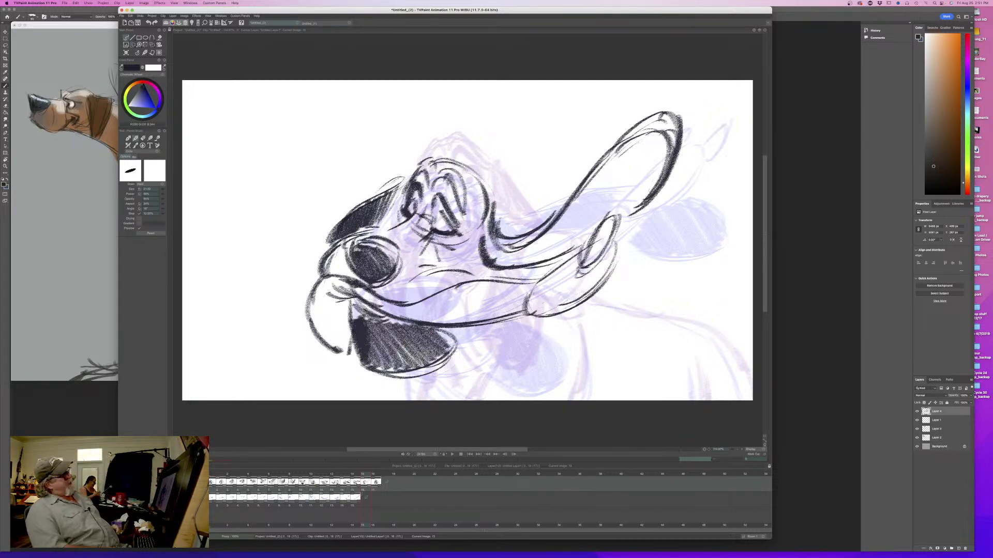
- Shade the raised near ear with dense hatching from tip to base, and flip against the previous drawing
{"action": "mouse_move", "coordinate": [672, 119]}
{"action": "left_mouse_down"}
{"action": "mouse_move", "coordinate": [654, 183]}
{"action": "mouse_move", "coordinate": [627, 213]}
{"action": "left_mouse_up"}
{"action": "left_click_drag", "start_coordinate": [637, 134], "coordinate": [618, 215]}
{"action": "left_click_drag", "start_coordinate": [625, 151], "coordinate": [604, 215]}
{"action": "left_click_drag", "start_coordinate": [610, 168], "coordinate": [583, 230]}
{"action": "mouse_move", "coordinate": [593, 185]}
{"action": "left_mouse_down"}
{"action": "mouse_move", "coordinate": [568, 249]}
{"action": "mouse_move", "coordinate": [517, 269]}
{"action": "mouse_move", "coordinate": [486, 265]}
{"action": "left_mouse_up"}
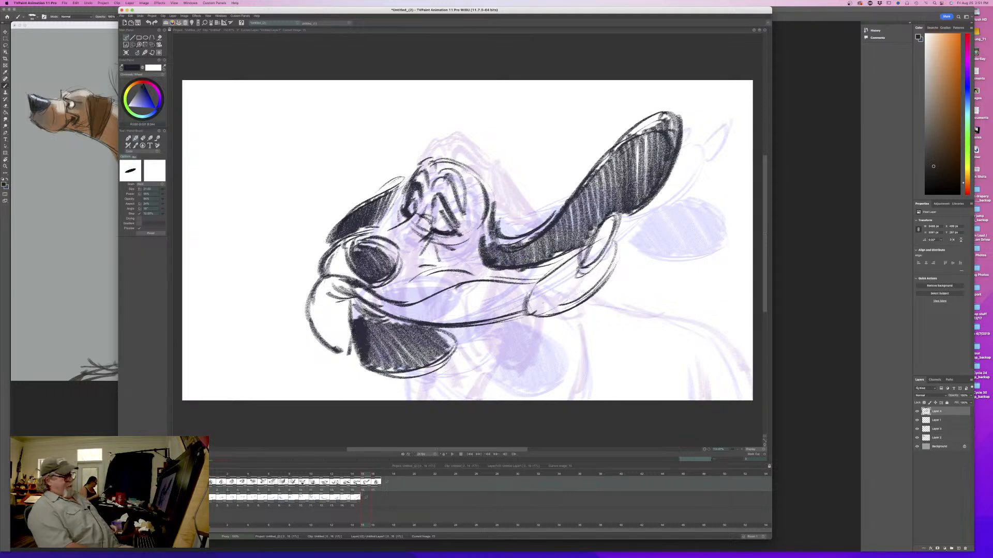
{"action": "key", "text": "Left"}
{"action": "key", "text": "Right"}
{"action": "key", "text": "Left"}
{"action": "key", "text": "Right"}
{"action": "mouse_move", "coordinate": [364, 475]}
{"action": "left_mouse_down"}
{"action": "mouse_move", "coordinate": [245, 476]}
{"action": "mouse_move", "coordinate": [380, 481]}
{"action": "mouse_move", "coordinate": [367, 481]}
{"action": "left_mouse_up"}
- Adjust the brush size, darken the far ear beside the brow, and reinforce the top and back of the head
{"action": "left_click_drag", "start_coordinate": [402, 187], "coordinate": [391, 212]}
{"action": "left_click_drag", "start_coordinate": [159, 192], "coordinate": [157, 193]}
{"action": "mouse_move", "coordinate": [404, 194]}
{"action": "left_mouse_down"}
{"action": "mouse_move", "coordinate": [361, 234]}
{"action": "mouse_move", "coordinate": [393, 221]}
{"action": "mouse_move", "coordinate": [364, 227]}
{"action": "left_mouse_up"}
{"action": "left_click_drag", "start_coordinate": [475, 235], "coordinate": [482, 261]}
{"action": "mouse_move", "coordinate": [482, 184]}
{"action": "left_mouse_down"}
{"action": "mouse_move", "coordinate": [491, 203]}
{"action": "mouse_move", "coordinate": [483, 186]}
{"action": "left_mouse_up"}
{"action": "left_click_drag", "start_coordinate": [469, 177], "coordinate": [469, 215]}
{"action": "left_click_drag", "start_coordinate": [465, 165], "coordinate": [485, 185]}
{"action": "mouse_move", "coordinate": [439, 158]}
{"action": "left_mouse_down"}
{"action": "mouse_move", "coordinate": [477, 178]}
{"action": "mouse_move", "coordinate": [444, 167]}
{"action": "left_mouse_up"}
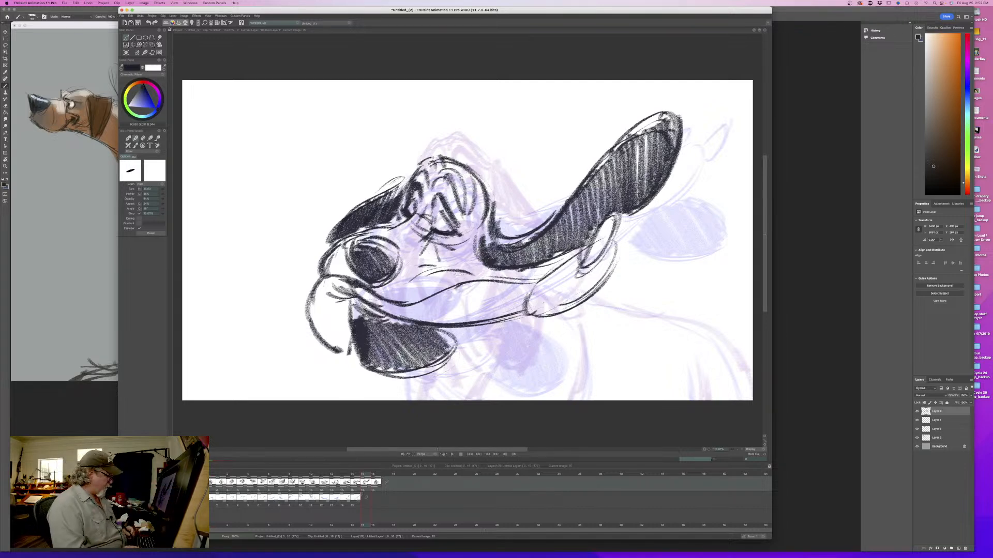
- Draw the dog's back and rump line, the front leg line and the short hind leg mark
{"action": "key", "text": "Left"}
{"action": "key", "text": "Right"}
{"action": "left_click_drag", "start_coordinate": [564, 318], "coordinate": [592, 394]}
{"action": "left_click_drag", "start_coordinate": [575, 347], "coordinate": [584, 398]}
{"action": "mouse_move", "coordinate": [594, 300]}
{"action": "left_mouse_down"}
{"action": "mouse_move", "coordinate": [714, 338]}
{"action": "mouse_move", "coordinate": [748, 403]}
{"action": "left_mouse_up"}
{"action": "left_click_drag", "start_coordinate": [689, 319], "coordinate": [750, 398]}
{"action": "left_click_drag", "start_coordinate": [691, 364], "coordinate": [702, 400]}
{"action": "key", "text": "Left"}
{"action": "key", "text": "Right"}
- Draw the neck and chest lines below the shaded ear, flipping to the neighboring drawings to align them
{"action": "left_click_drag", "start_coordinate": [437, 365], "coordinate": [463, 399]}
{"action": "key", "text": "Left"}
{"action": "key", "text": "Right"}
{"action": "key", "text": "Left"}
{"action": "mouse_move", "coordinate": [354, 485]}
{"action": "left_mouse_down"}
{"action": "mouse_move", "coordinate": [232, 486]}
{"action": "mouse_move", "coordinate": [374, 486]}
{"action": "mouse_move", "coordinate": [363, 486]}
{"action": "left_mouse_up"}
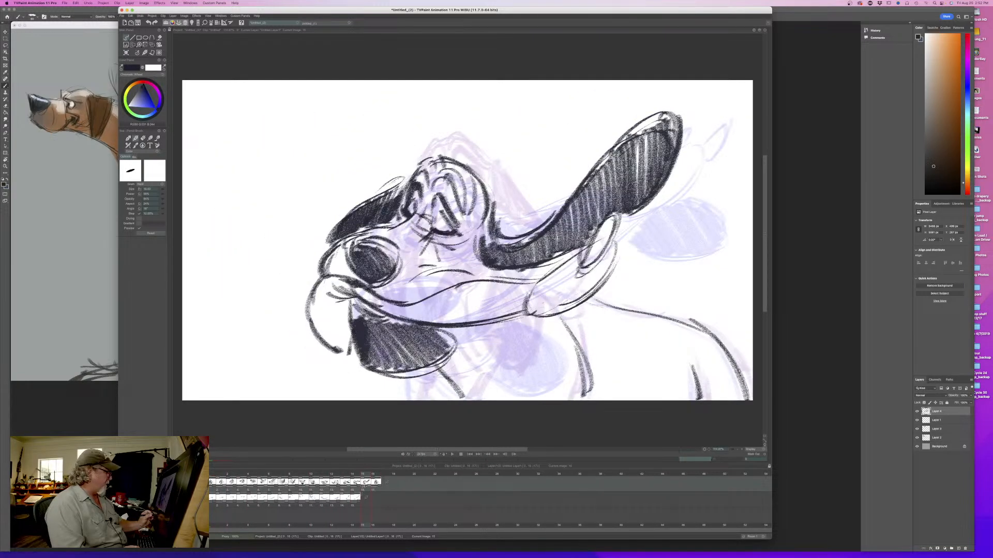
{"action": "mouse_move", "coordinate": [500, 337]}
{"action": "left_mouse_down"}
{"action": "mouse_move", "coordinate": [468, 397]}
{"action": "mouse_move", "coordinate": [480, 398]}
{"action": "left_mouse_up"}
{"action": "key", "text": "Right"}
{"action": "key", "text": "Left"}
{"action": "left_click_drag", "start_coordinate": [414, 371], "coordinate": [450, 400]}
{"action": "left_click_drag", "start_coordinate": [421, 370], "coordinate": [447, 401]}
{"action": "left_click_drag", "start_coordinate": [412, 373], "coordinate": [417, 401]}
{"action": "key", "text": "Right"}
{"action": "key", "text": "Left"}
{"action": "key", "text": "Right"}
{"action": "key", "text": "Left"}
- Strengthen the eye and back-of-head lines, and add crease strokes along the upper edge of the flying lip
{"action": "mouse_move", "coordinate": [489, 225]}
{"action": "left_mouse_down"}
{"action": "mouse_move", "coordinate": [499, 189]}
{"action": "mouse_move", "coordinate": [468, 167]}
{"action": "mouse_move", "coordinate": [448, 159]}
{"action": "mouse_move", "coordinate": [462, 221]}
{"action": "mouse_move", "coordinate": [438, 223]}
{"action": "mouse_move", "coordinate": [434, 196]}
{"action": "left_mouse_up"}
{"action": "key", "text": "Right"}
{"action": "key", "text": "Left"}
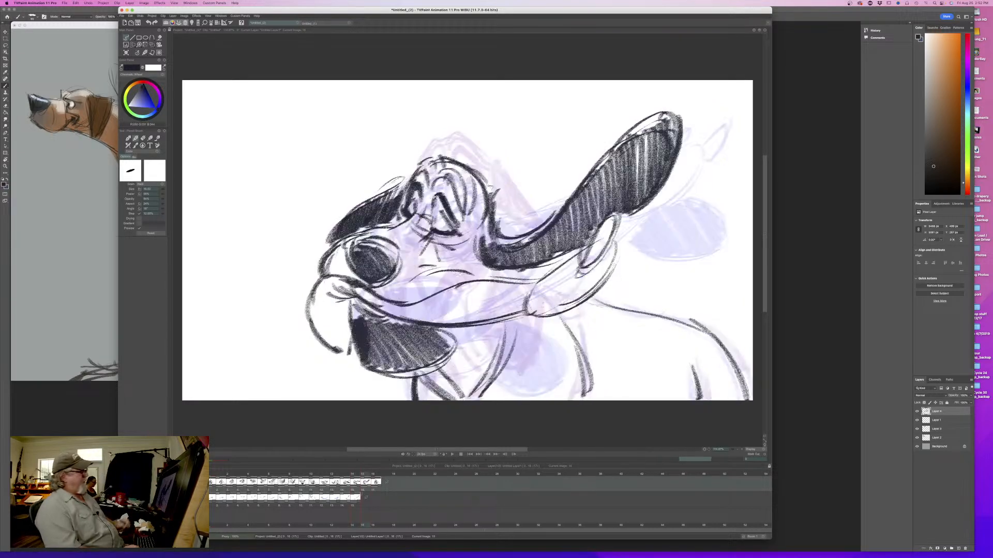
{"action": "left_click_drag", "start_coordinate": [461, 282], "coordinate": [428, 299]}
{"action": "left_click_drag", "start_coordinate": [475, 282], "coordinate": [499, 291]}
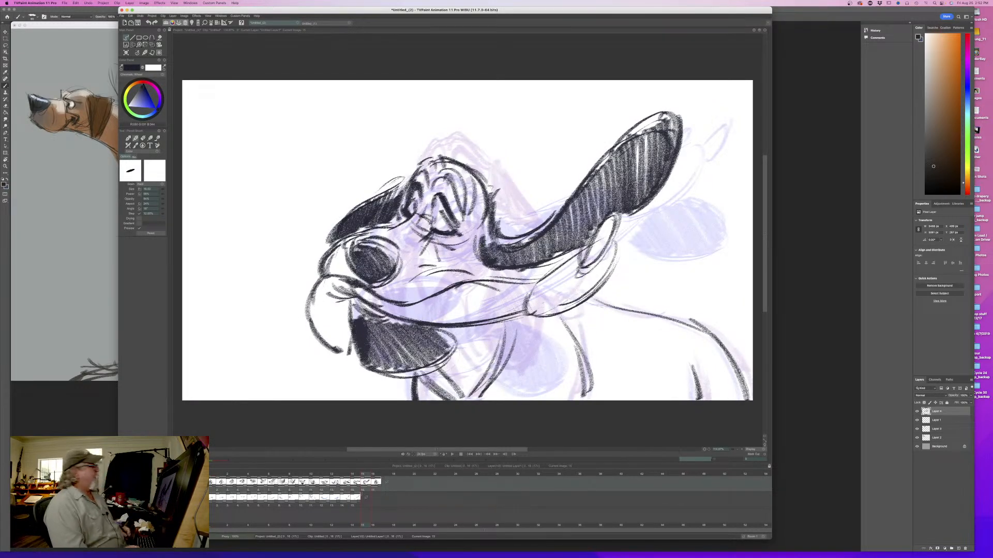
- Fill in the nose darker and add wrinkle and crease marks around the muzzle and below the nose
{"action": "mouse_move", "coordinate": [433, 235]}
{"action": "left_mouse_down"}
{"action": "mouse_move", "coordinate": [454, 250]}
{"action": "mouse_move", "coordinate": [436, 254]}
{"action": "mouse_move", "coordinate": [445, 266]}
{"action": "mouse_move", "coordinate": [366, 285]}
{"action": "left_mouse_up"}
{"action": "mouse_move", "coordinate": [403, 235]}
{"action": "left_mouse_down"}
{"action": "mouse_move", "coordinate": [363, 256]}
{"action": "mouse_move", "coordinate": [379, 260]}
{"action": "mouse_move", "coordinate": [369, 267]}
{"action": "left_mouse_up"}
{"action": "mouse_move", "coordinate": [370, 243]}
{"action": "left_mouse_down"}
{"action": "mouse_move", "coordinate": [389, 262]}
{"action": "mouse_move", "coordinate": [384, 270]}
{"action": "mouse_move", "coordinate": [364, 251]}
{"action": "mouse_move", "coordinate": [364, 277]}
{"action": "left_mouse_up"}
{"action": "mouse_move", "coordinate": [409, 231]}
{"action": "left_mouse_down"}
{"action": "mouse_move", "coordinate": [395, 244]}
{"action": "mouse_move", "coordinate": [407, 255]}
{"action": "left_mouse_up"}
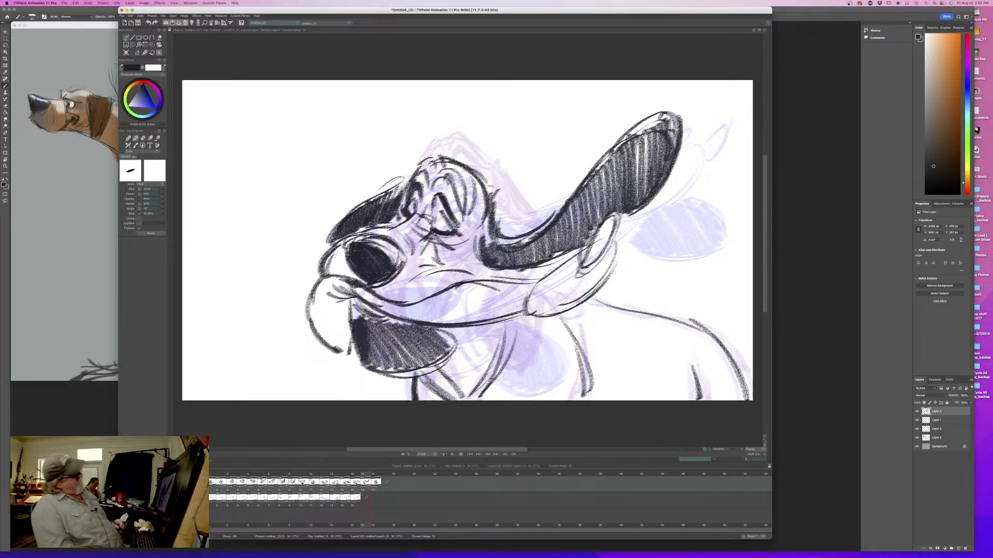
{"action": "left_click_drag", "start_coordinate": [433, 260], "coordinate": [423, 266]}
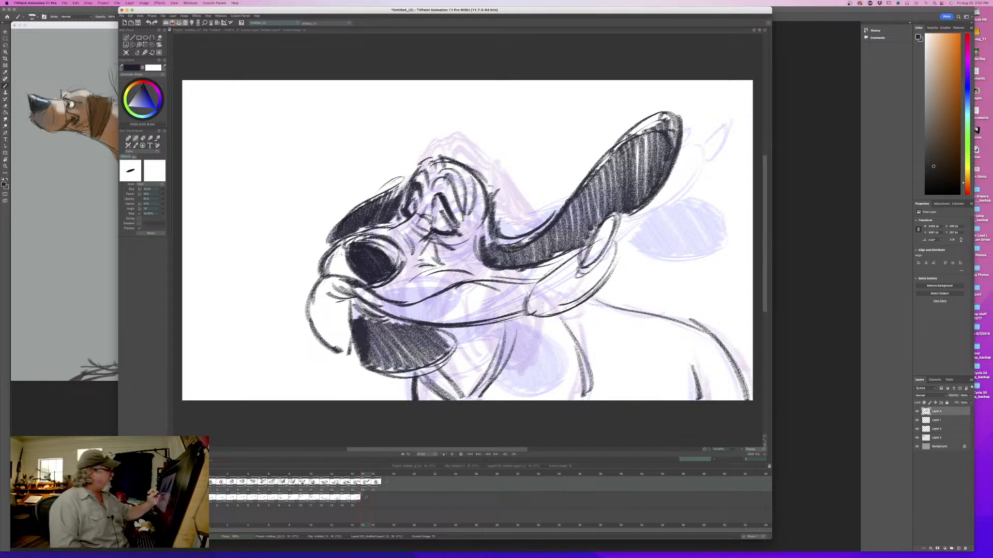
{"action": "left_click_drag", "start_coordinate": [371, 287], "coordinate": [339, 277]}
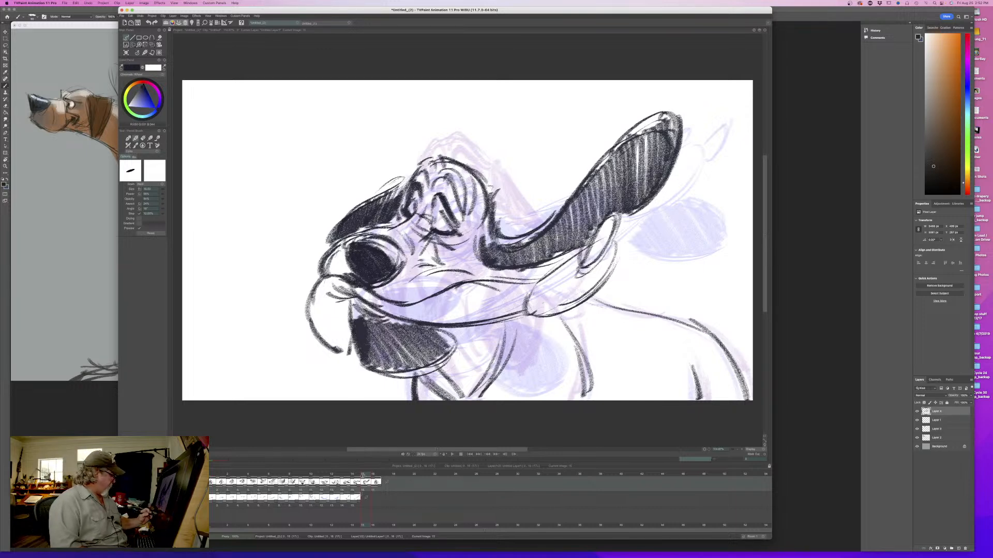
- Sample the blue lip color from the previous drawing, enlarge the brush, and paint both flying lips on the color layer
{"action": "left_click_drag", "start_coordinate": [364, 475], "coordinate": [357, 476]}
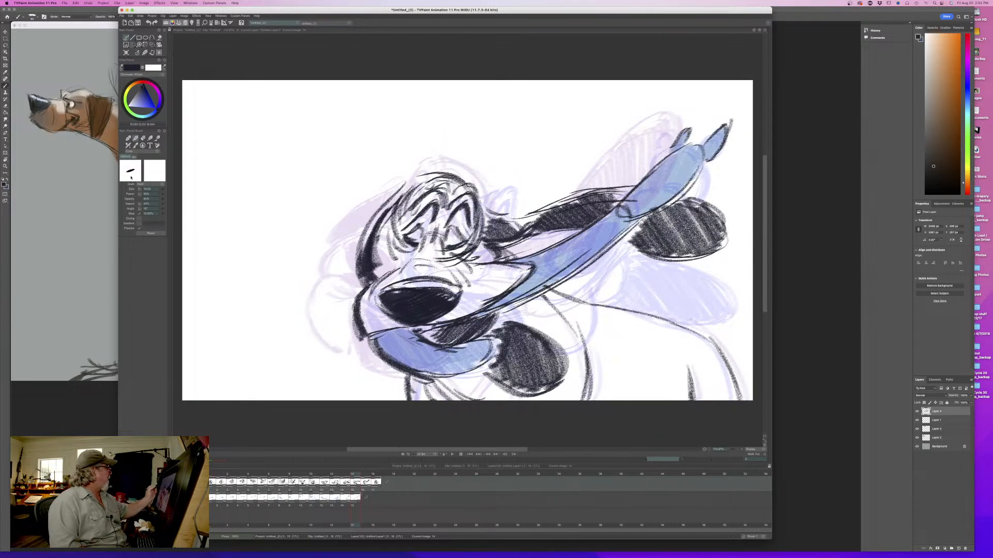
{"action": "left_click", "coordinate": [680, 177], "text": "ctrl"}
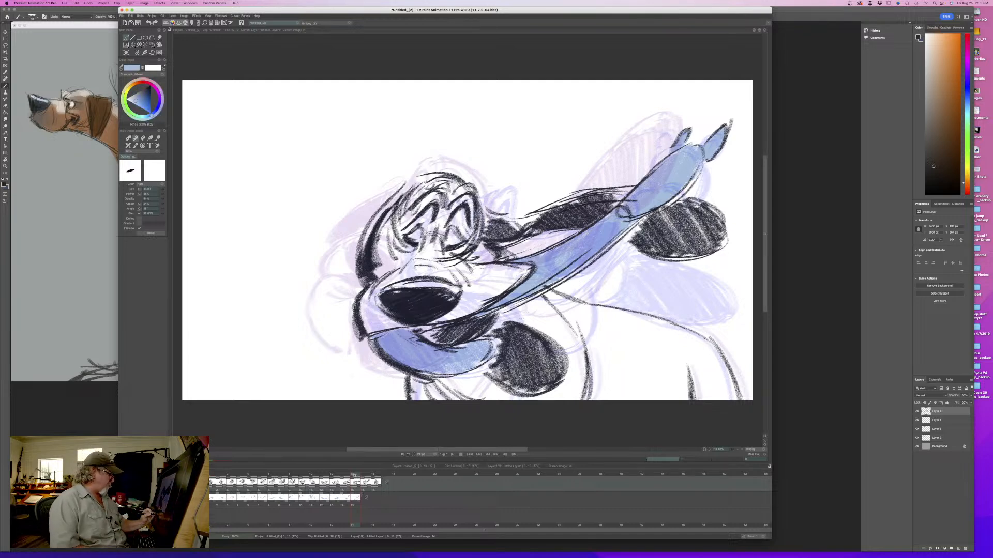
{"action": "left_click_drag", "start_coordinate": [353, 475], "coordinate": [361, 474]}
{"action": "left_click", "coordinate": [365, 497]}
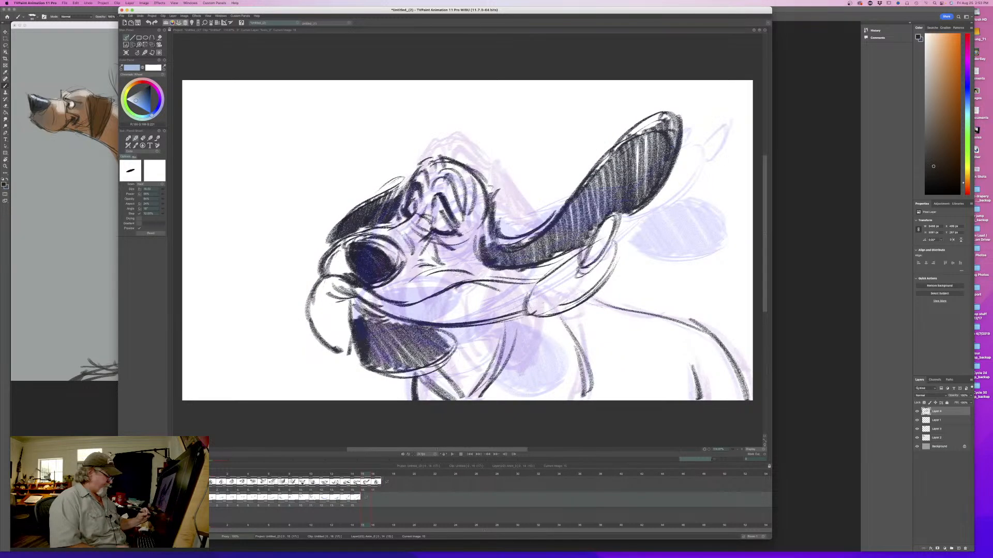
{"action": "left_click_drag", "start_coordinate": [161, 190], "coordinate": [180, 190]}
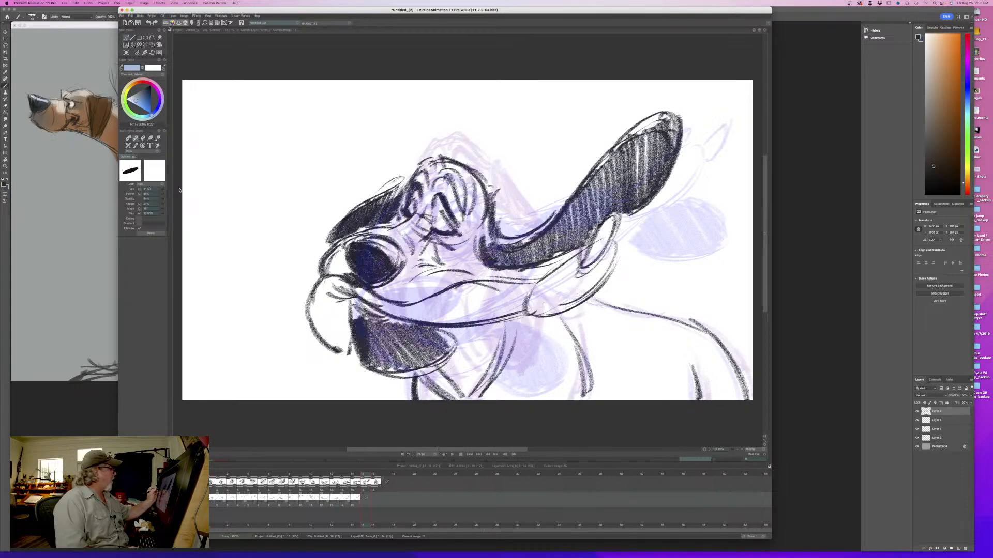
{"action": "mouse_move", "coordinate": [606, 231]}
{"action": "left_mouse_down"}
{"action": "mouse_move", "coordinate": [589, 260]}
{"action": "mouse_move", "coordinate": [608, 224]}
{"action": "mouse_move", "coordinate": [576, 297]}
{"action": "mouse_move", "coordinate": [558, 301]}
{"action": "left_mouse_up"}
{"action": "mouse_move", "coordinate": [576, 266]}
{"action": "left_mouse_down"}
{"action": "mouse_move", "coordinate": [538, 297]}
{"action": "mouse_move", "coordinate": [476, 295]}
{"action": "mouse_move", "coordinate": [393, 313]}
{"action": "mouse_move", "coordinate": [331, 295]}
{"action": "mouse_move", "coordinate": [313, 316]}
{"action": "mouse_move", "coordinate": [318, 346]}
{"action": "mouse_move", "coordinate": [338, 321]}
{"action": "left_mouse_up"}
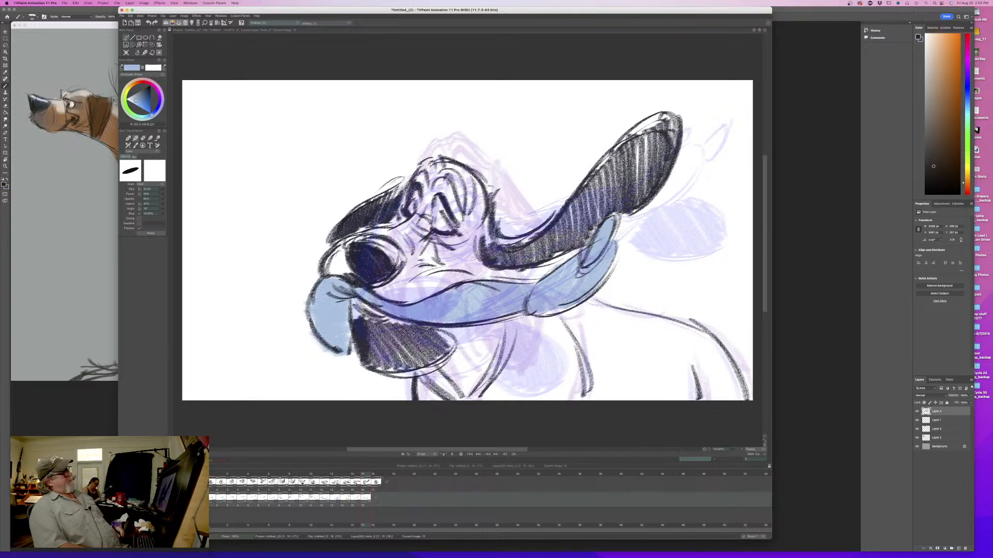
- Sample the dark line color from the front-facing dog's nose and insert a blank drawing before that pose
{"action": "mouse_move", "coordinate": [363, 474]}
{"action": "left_mouse_down"}
{"action": "mouse_move", "coordinate": [213, 486]}
{"action": "mouse_move", "coordinate": [378, 488]}
{"action": "left_mouse_up"}
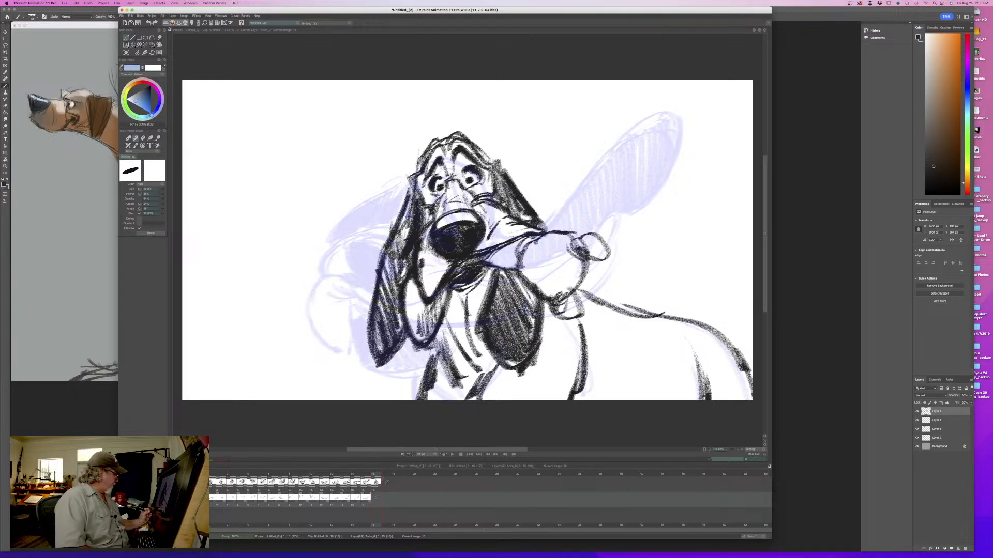
{"action": "left_click", "coordinate": [374, 483]}
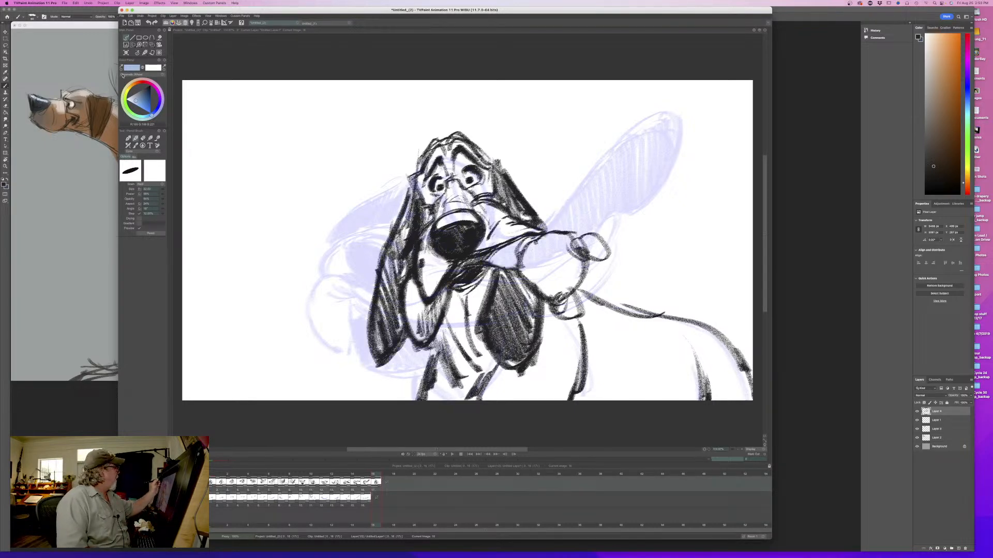
{"action": "left_click", "coordinate": [474, 237], "text": "ctrl"}
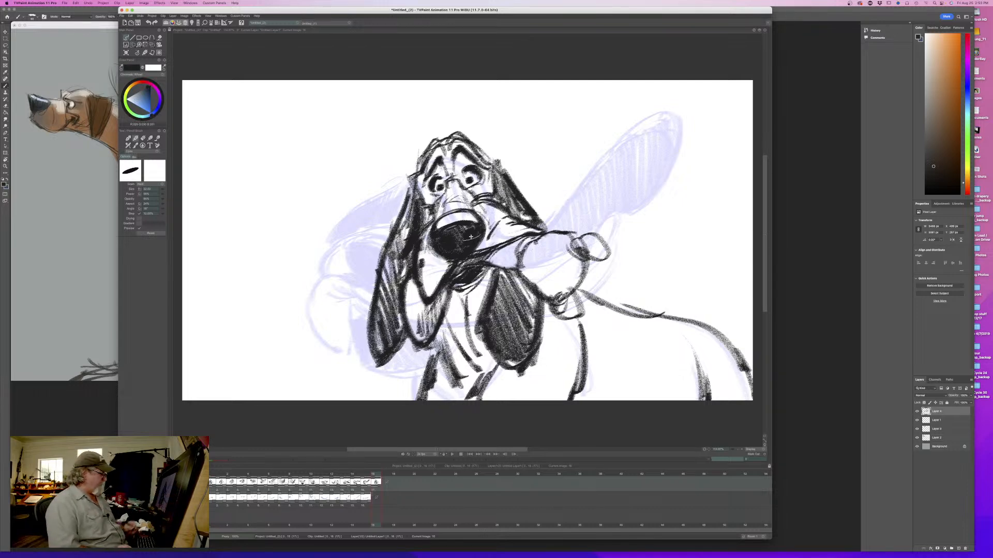
{"action": "left_click_drag", "start_coordinate": [369, 488], "coordinate": [375, 490]}
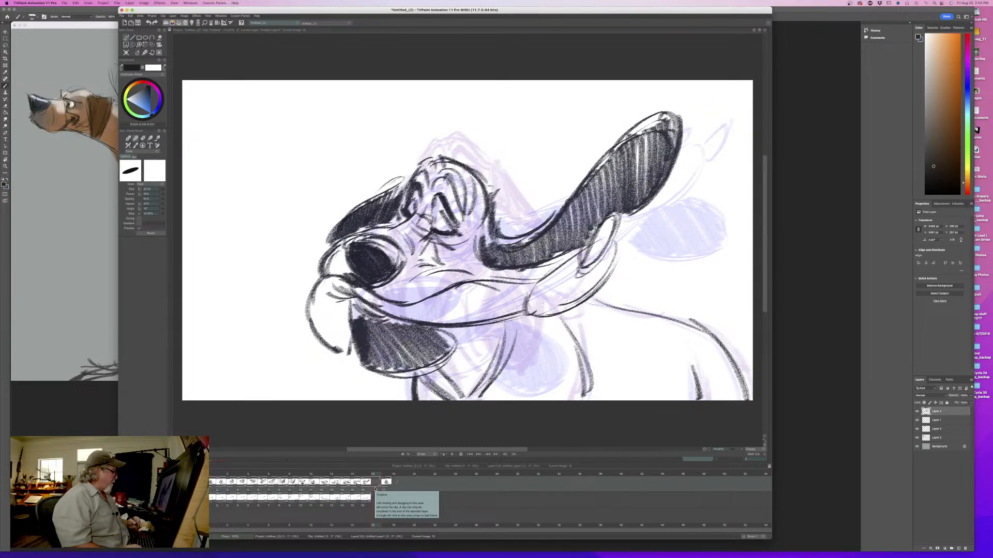
{"action": "left_click", "coordinate": [221, 191]}
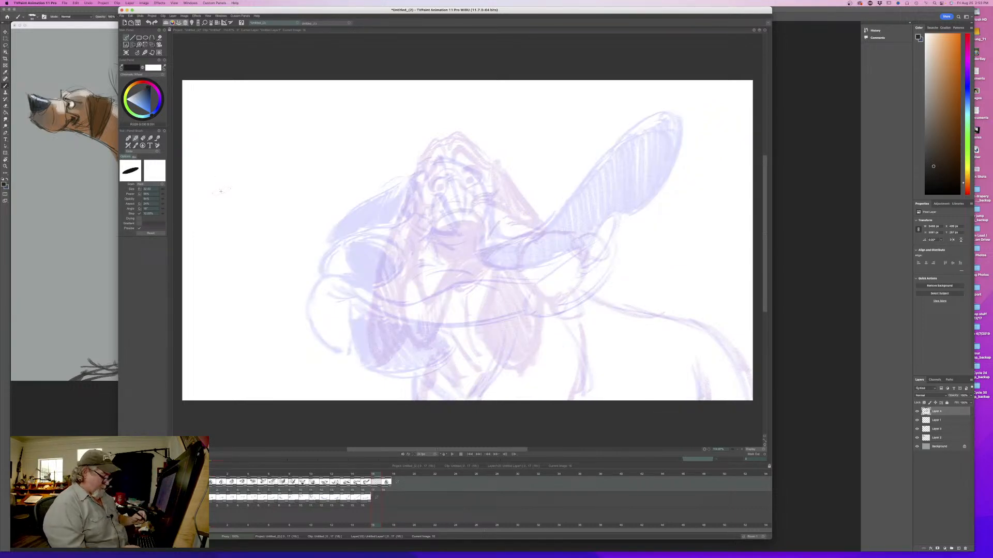
{"action": "mouse_move", "coordinate": [376, 476]}
{"action": "left_mouse_down"}
{"action": "mouse_move", "coordinate": [242, 476]}
{"action": "mouse_move", "coordinate": [384, 466]}
{"action": "mouse_move", "coordinate": [381, 474]}
{"action": "left_mouse_up"}
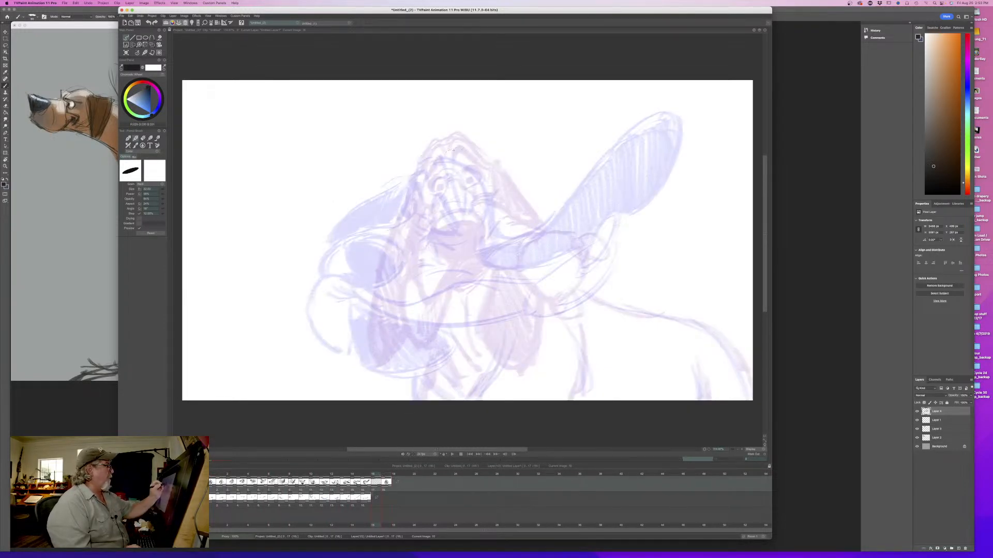
- Reduce the brush size and sketch the round cranium on the blank drawing, flipping to check its placement
{"action": "left_click_drag", "start_coordinate": [163, 189], "coordinate": [145, 192]}
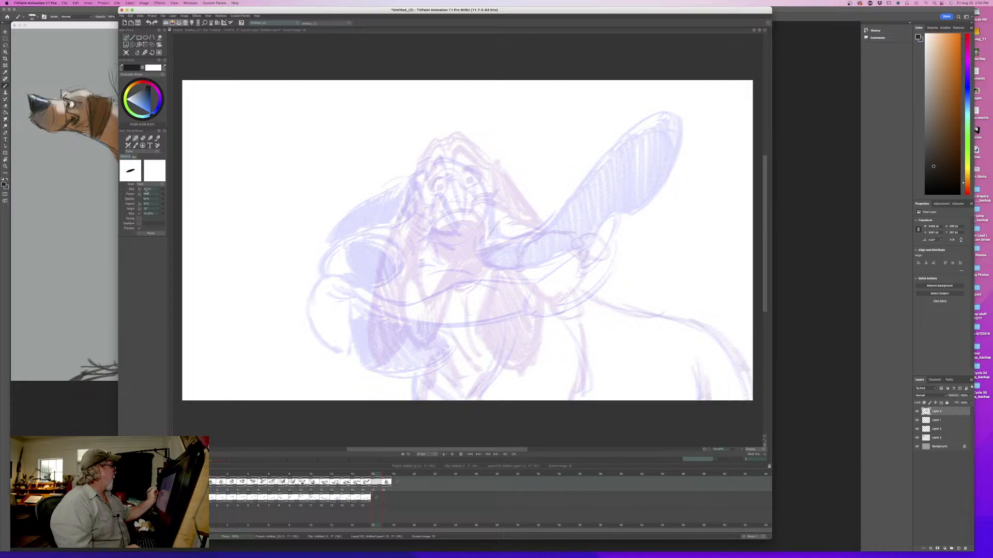
{"action": "mouse_move", "coordinate": [445, 148]}
{"action": "left_mouse_down"}
{"action": "mouse_move", "coordinate": [475, 166]}
{"action": "mouse_move", "coordinate": [434, 157]}
{"action": "mouse_move", "coordinate": [498, 190]}
{"action": "mouse_move", "coordinate": [455, 235]}
{"action": "left_mouse_up"}
{"action": "left_click_drag", "start_coordinate": [488, 182], "coordinate": [459, 235]}
{"action": "key", "text": "Left"}
{"action": "key", "text": "Right"}
{"action": "left_click_drag", "start_coordinate": [429, 156], "coordinate": [416, 193]}
{"action": "left_click_drag", "start_coordinate": [462, 148], "coordinate": [417, 166]}
{"action": "key", "text": "Left"}
{"action": "key", "text": "Right"}
{"action": "left_click_drag", "start_coordinate": [492, 174], "coordinate": [495, 216]}
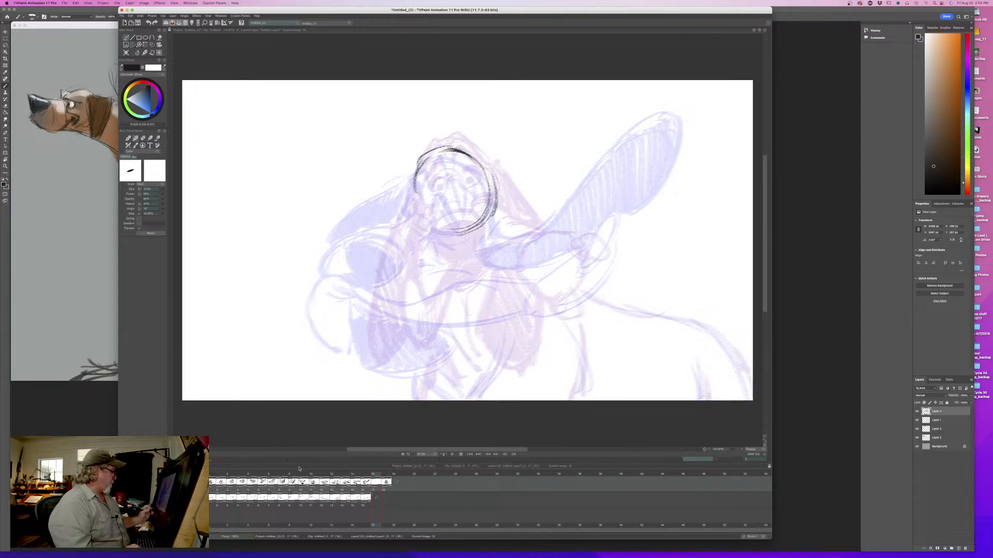
{"action": "mouse_move", "coordinate": [374, 476]}
{"action": "left_mouse_down"}
{"action": "mouse_move", "coordinate": [231, 481]}
{"action": "mouse_move", "coordinate": [375, 482]}
{"action": "left_mouse_up"}
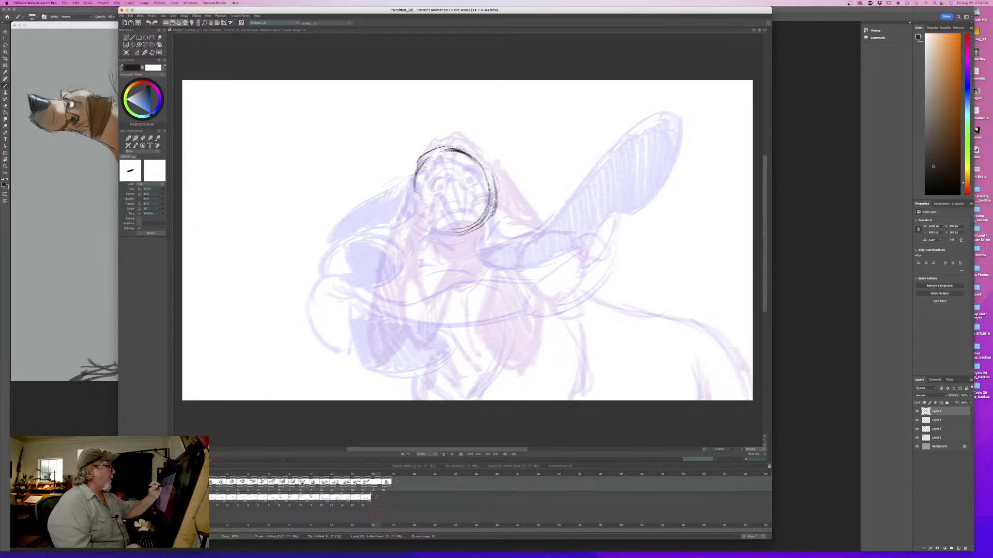
- Draw the near brow stroke and the brow ridge bump at the front of the cranium, checking against neighboring drawings
{"action": "mouse_move", "coordinate": [432, 171]}
{"action": "left_mouse_down"}
{"action": "mouse_move", "coordinate": [445, 205]}
{"action": "mouse_move", "coordinate": [433, 164]}
{"action": "mouse_move", "coordinate": [434, 191]}
{"action": "left_mouse_up"}
{"action": "key", "text": "Left"}
{"action": "key", "text": "Right"}
{"action": "left_click_drag", "start_coordinate": [423, 152], "coordinate": [399, 189]}
{"action": "key", "text": "Left"}
{"action": "key", "text": "Right"}
{"action": "mouse_move", "coordinate": [376, 475]}
{"action": "left_mouse_down"}
{"action": "mouse_move", "coordinate": [283, 481]}
{"action": "mouse_move", "coordinate": [377, 483]}
{"action": "left_mouse_up"}
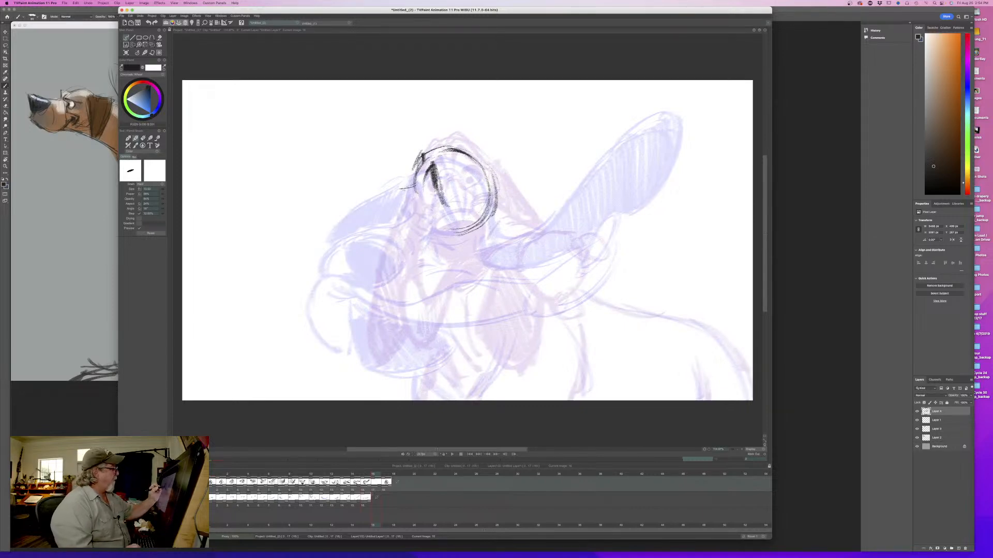
- Draw the muzzle bridge extending forward from the brow and fill in the dark oval nose at its end
{"action": "mouse_move", "coordinate": [423, 162]}
{"action": "left_mouse_down"}
{"action": "mouse_move", "coordinate": [409, 187]}
{"action": "mouse_move", "coordinate": [315, 185]}
{"action": "mouse_move", "coordinate": [319, 219]}
{"action": "left_mouse_up"}
{"action": "mouse_move", "coordinate": [322, 185]}
{"action": "left_mouse_down"}
{"action": "mouse_move", "coordinate": [339, 223]}
{"action": "mouse_move", "coordinate": [335, 203]}
{"action": "mouse_move", "coordinate": [322, 227]}
{"action": "mouse_move", "coordinate": [314, 209]}
{"action": "mouse_move", "coordinate": [357, 194]}
{"action": "mouse_move", "coordinate": [334, 225]}
{"action": "left_mouse_up"}
{"action": "key", "text": "Left"}
{"action": "key", "text": "Right"}
{"action": "key", "text": "Left"}
{"action": "key", "text": "Right"}
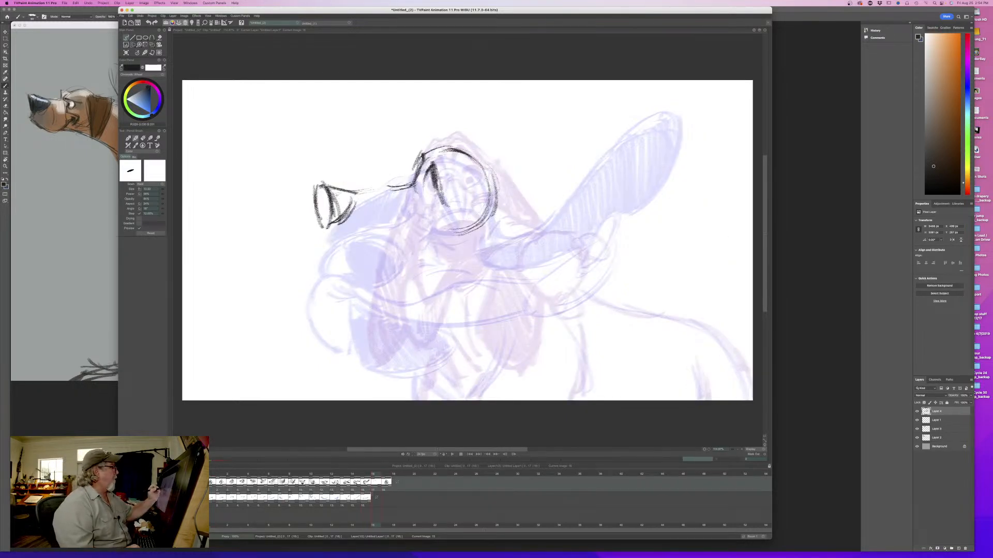
{"action": "mouse_move", "coordinate": [338, 186]}
{"action": "left_mouse_down"}
{"action": "mouse_move", "coordinate": [326, 223]}
{"action": "mouse_move", "coordinate": [318, 188]}
{"action": "mouse_move", "coordinate": [322, 221]}
{"action": "left_mouse_up"}
{"action": "key", "text": "Left"}
{"action": "key", "text": "Right"}
{"action": "key", "text": "Left"}
{"action": "key", "text": "Right"}
{"action": "left_click_drag", "start_coordinate": [415, 182], "coordinate": [343, 191]}
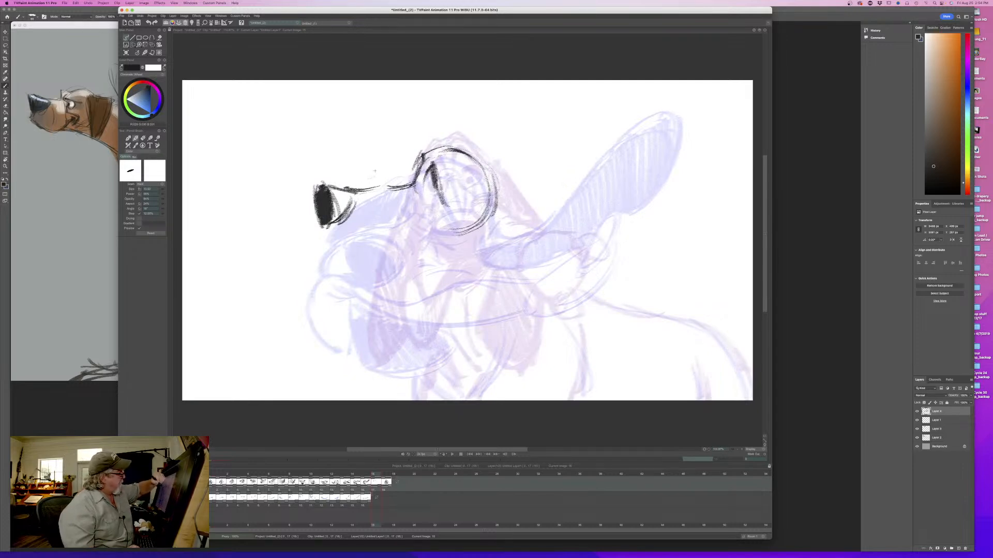
- Add the closed eye's lower lid and the crease lines along the side of the muzzle, flipping to compare
{"action": "key", "text": "Left"}
{"action": "key", "text": "Right"}
{"action": "mouse_move", "coordinate": [393, 221]}
{"action": "left_mouse_down"}
{"action": "mouse_move", "coordinate": [354, 223]}
{"action": "mouse_move", "coordinate": [403, 225]}
{"action": "mouse_move", "coordinate": [438, 211]}
{"action": "mouse_move", "coordinate": [427, 207]}
{"action": "mouse_move", "coordinate": [438, 213]}
{"action": "mouse_move", "coordinate": [429, 182]}
{"action": "mouse_move", "coordinate": [422, 202]}
{"action": "mouse_move", "coordinate": [439, 212]}
{"action": "mouse_move", "coordinate": [414, 201]}
{"action": "mouse_move", "coordinate": [424, 176]}
{"action": "left_mouse_up"}
{"action": "key", "text": "Left"}
{"action": "key", "text": "Right"}
{"action": "key", "text": "Left"}
{"action": "key", "text": "Right"}
{"action": "key", "text": "Left"}
{"action": "key", "text": "Right"}
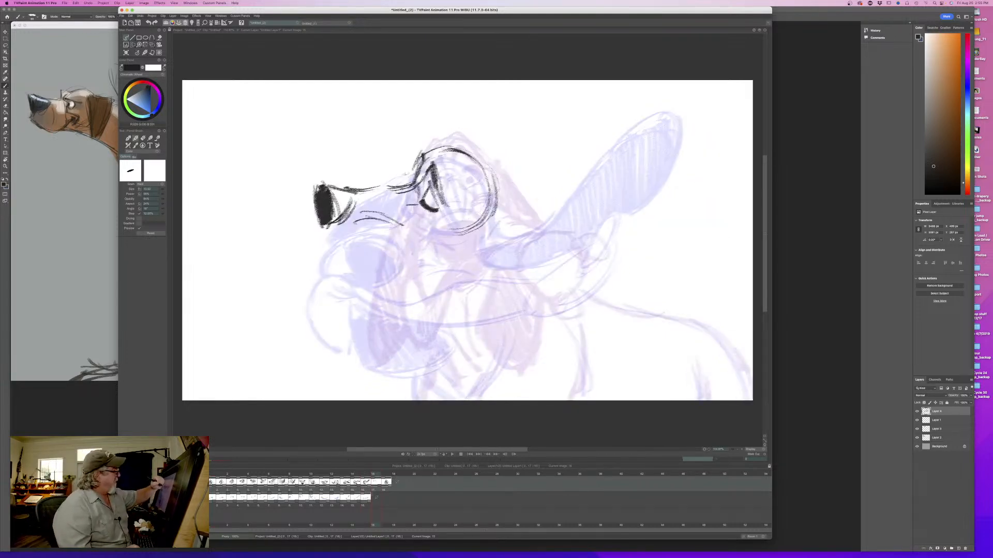
- Add short strokes beneath the nose and along the upper lip, and flip between the neighboring drawings
{"action": "key", "text": "Left"}
{"action": "key", "text": "Right"}
{"action": "mouse_move", "coordinate": [318, 200]}
{"action": "left_mouse_down"}
{"action": "mouse_move", "coordinate": [319, 224]}
{"action": "mouse_move", "coordinate": [332, 215]}
{"action": "mouse_move", "coordinate": [327, 224]}
{"action": "mouse_move", "coordinate": [396, 251]}
{"action": "left_mouse_up"}
{"action": "key", "text": "Left"}
{"action": "key", "text": "Right"}
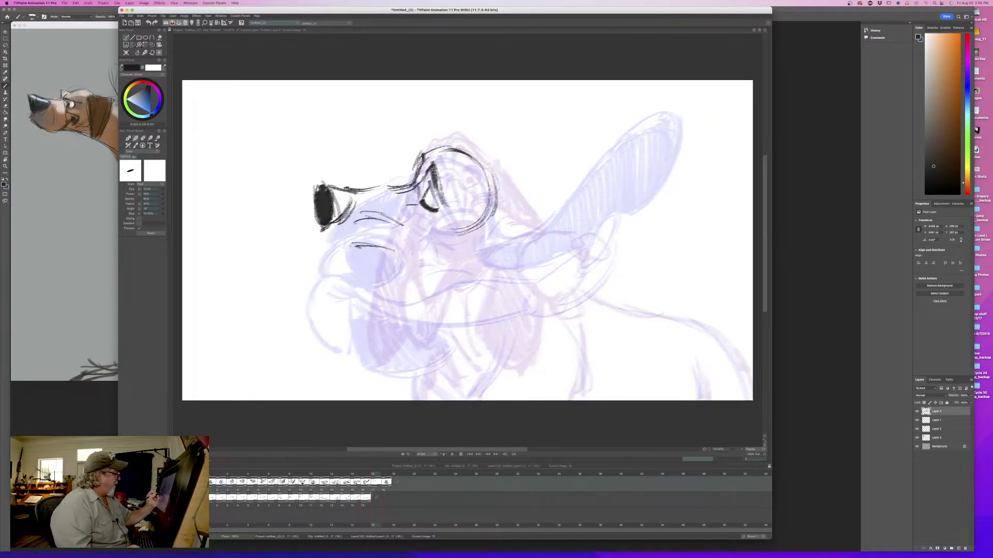
{"action": "key", "text": "Left"}
{"action": "key", "text": "Right"}
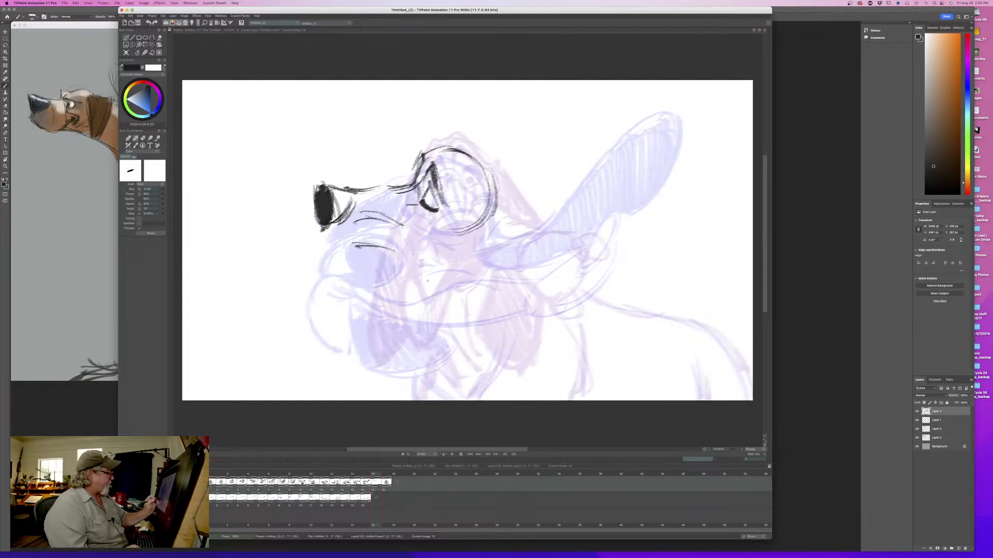
- Sketch the hanging lip as a wide ellipse below the muzzle with a trailing tip flung backward
{"action": "mouse_move", "coordinate": [463, 330]}
{"action": "left_mouse_down"}
{"action": "mouse_move", "coordinate": [373, 300]}
{"action": "mouse_move", "coordinate": [465, 310]}
{"action": "left_mouse_up"}
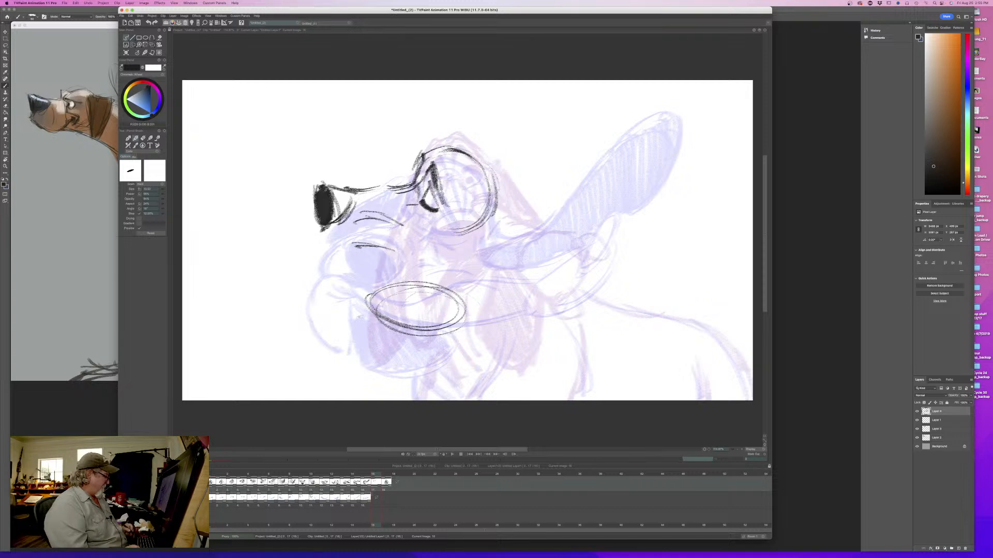
{"action": "key", "text": "Right"}
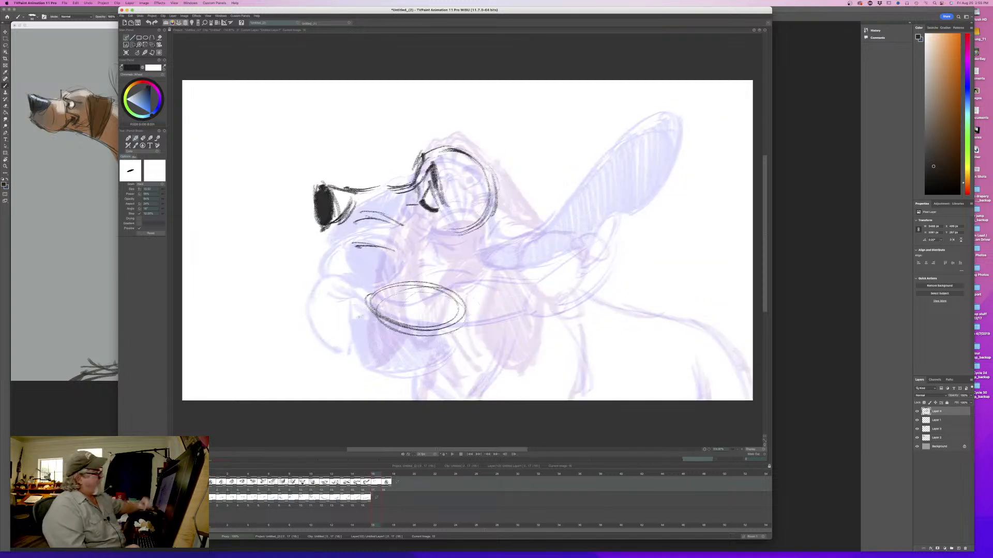
{"action": "mouse_move", "coordinate": [486, 292]}
{"action": "left_mouse_down"}
{"action": "mouse_move", "coordinate": [448, 296]}
{"action": "mouse_move", "coordinate": [466, 308]}
{"action": "mouse_move", "coordinate": [483, 294]}
{"action": "mouse_move", "coordinate": [513, 300]}
{"action": "left_mouse_up"}
{"action": "key", "text": "Left"}
{"action": "key", "text": "Right"}
{"action": "key", "text": "Left"}
{"action": "key", "text": "Right"}
- Connect the muzzle to the swinging lip with front and upper contours, add its folds, and flip to check the motion
{"action": "mouse_move", "coordinate": [366, 242]}
{"action": "left_mouse_down"}
{"action": "mouse_move", "coordinate": [314, 244]}
{"action": "mouse_move", "coordinate": [310, 225]}
{"action": "mouse_move", "coordinate": [332, 279]}
{"action": "mouse_move", "coordinate": [367, 306]}
{"action": "left_mouse_up"}
{"action": "left_click_drag", "start_coordinate": [321, 263], "coordinate": [349, 299]}
{"action": "mouse_move", "coordinate": [318, 244]}
{"action": "left_mouse_down"}
{"action": "mouse_move", "coordinate": [333, 282]}
{"action": "mouse_move", "coordinate": [368, 310]}
{"action": "left_mouse_up"}
{"action": "mouse_move", "coordinate": [382, 251]}
{"action": "left_mouse_down"}
{"action": "mouse_move", "coordinate": [455, 295]}
{"action": "mouse_move", "coordinate": [513, 292]}
{"action": "mouse_move", "coordinate": [471, 315]}
{"action": "left_mouse_up"}
{"action": "key", "text": "Left"}
{"action": "key", "text": "Right"}
{"action": "key", "text": "Left"}
{"action": "key", "text": "Right"}
{"action": "mouse_move", "coordinate": [435, 287]}
{"action": "left_mouse_down"}
{"action": "mouse_move", "coordinate": [388, 282]}
{"action": "mouse_move", "coordinate": [363, 294]}
{"action": "mouse_move", "coordinate": [388, 315]}
{"action": "mouse_move", "coordinate": [461, 332]}
{"action": "mouse_move", "coordinate": [468, 317]}
{"action": "mouse_move", "coordinate": [409, 330]}
{"action": "left_mouse_up"}
{"action": "left_click_drag", "start_coordinate": [369, 293], "coordinate": [356, 278]}
{"action": "key", "text": "Left"}
{"action": "key", "text": "Right"}
{"action": "key", "text": "Left"}
{"action": "key", "text": "Right"}
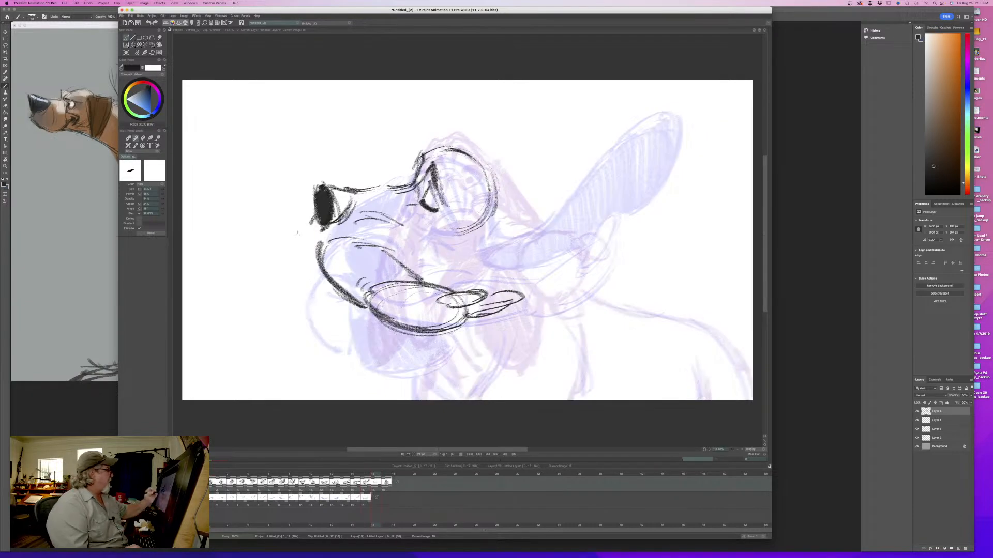
{"action": "mouse_move", "coordinate": [373, 475]}
{"action": "left_mouse_down"}
{"action": "mouse_move", "coordinate": [241, 477]}
{"action": "mouse_move", "coordinate": [373, 475]}
{"action": "left_mouse_up"}
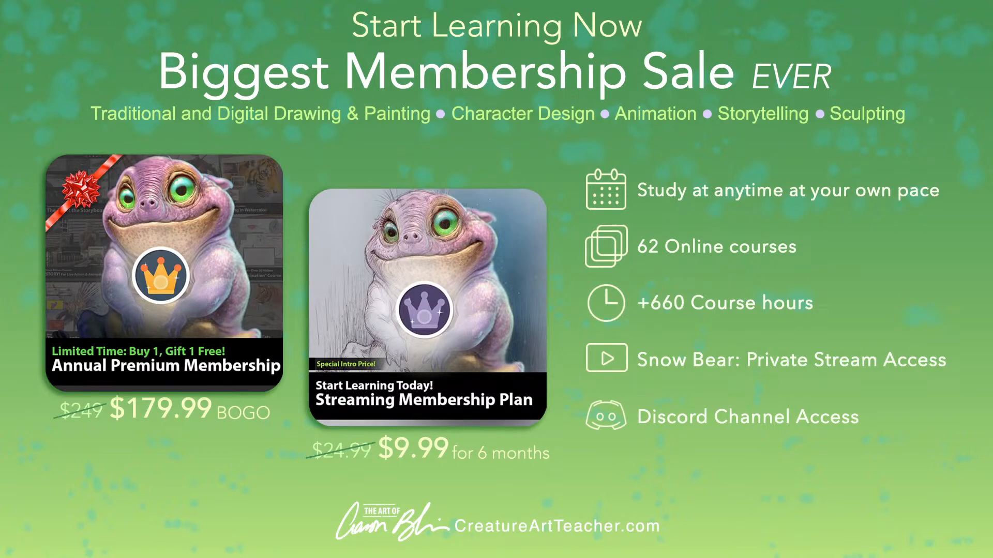
- Draw the small front lip bulge beneath the nose and add crease strokes along the muzzle, flipping to the previous drawing to compare
{"action": "mouse_move", "coordinate": [313, 240]}
{"action": "left_mouse_down"}
{"action": "mouse_move", "coordinate": [306, 258]}
{"action": "mouse_move", "coordinate": [286, 256]}
{"action": "mouse_move", "coordinate": [324, 280]}
{"action": "mouse_move", "coordinate": [294, 278]}
{"action": "left_mouse_up"}
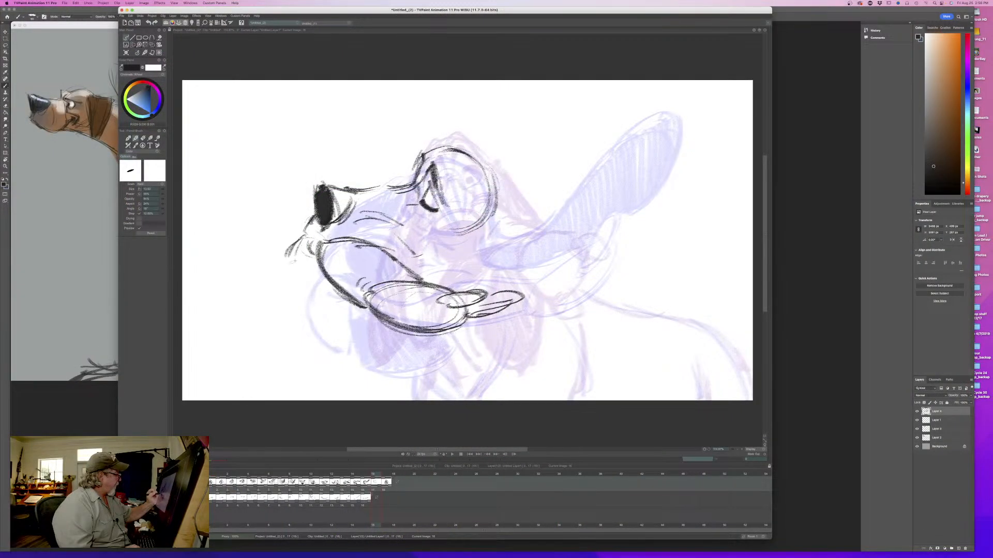
{"action": "key", "text": "Left"}
{"action": "key", "text": "Right"}
{"action": "key", "text": "Left"}
{"action": "key", "text": "Right"}
{"action": "left_click_drag", "start_coordinate": [353, 221], "coordinate": [377, 217]}
{"action": "mouse_move", "coordinate": [396, 230]}
{"action": "left_mouse_down"}
{"action": "mouse_move", "coordinate": [410, 241]}
{"action": "mouse_move", "coordinate": [422, 239]}
{"action": "mouse_move", "coordinate": [420, 223]}
{"action": "mouse_move", "coordinate": [433, 227]}
{"action": "left_mouse_up"}
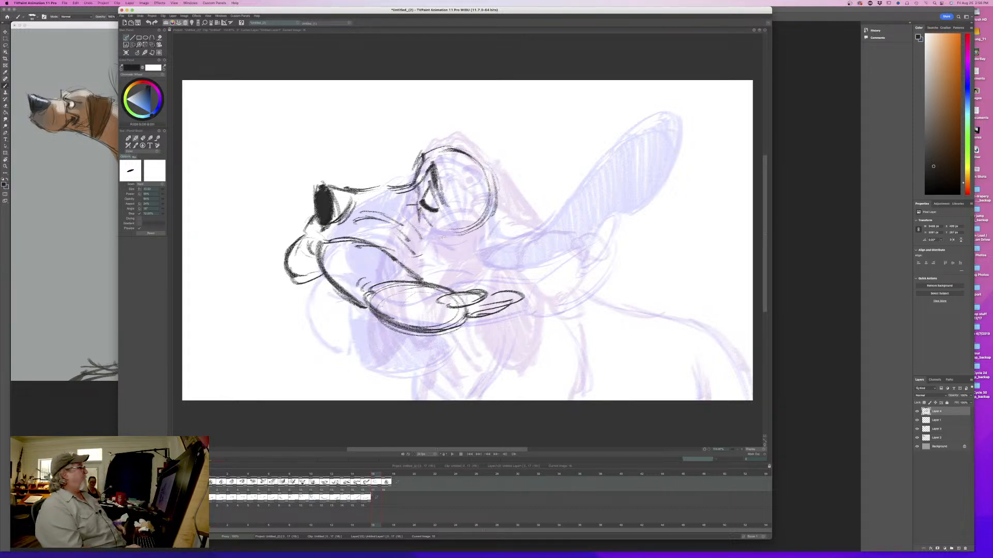
- Add forehead wrinkles, the raised brow bump, a firmer muzzle bridge and a crease below the closed eye
{"action": "left_click_drag", "start_coordinate": [426, 159], "coordinate": [456, 204]}
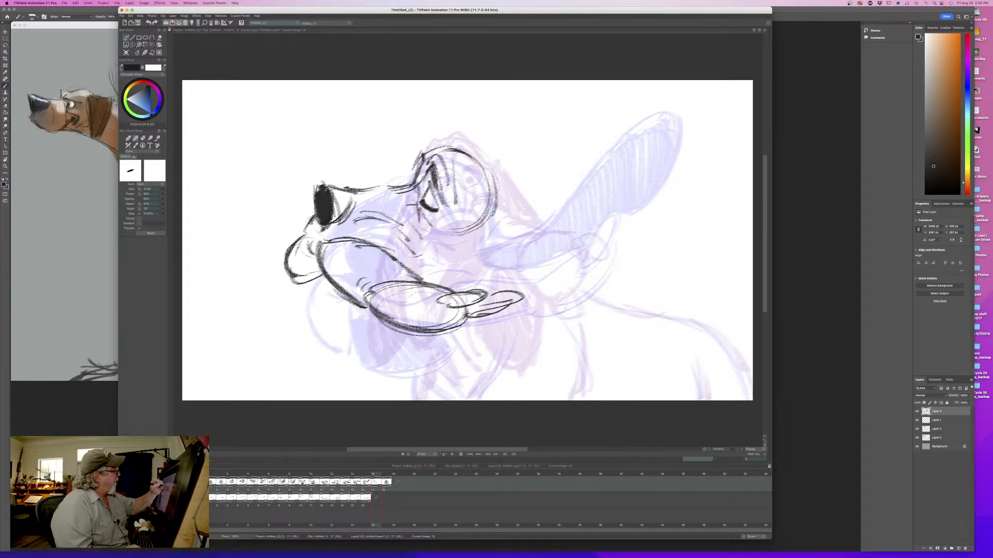
{"action": "mouse_move", "coordinate": [433, 143]}
{"action": "left_mouse_down"}
{"action": "mouse_move", "coordinate": [416, 167]}
{"action": "mouse_move", "coordinate": [455, 151]}
{"action": "mouse_move", "coordinate": [424, 159]}
{"action": "mouse_move", "coordinate": [406, 187]}
{"action": "mouse_move", "coordinate": [343, 194]}
{"action": "left_mouse_up"}
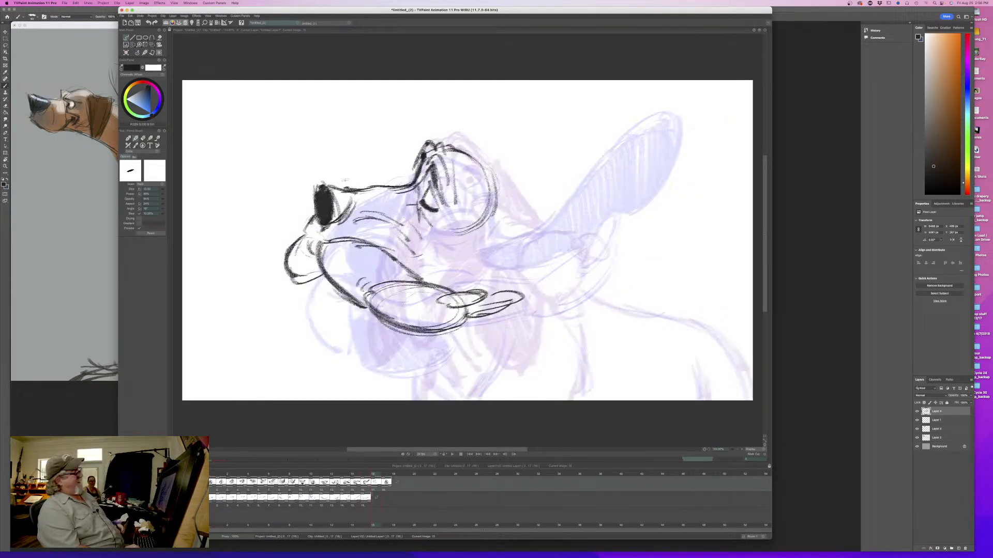
{"action": "left_click_drag", "start_coordinate": [420, 208], "coordinate": [437, 229]}
{"action": "key", "text": "Left"}
{"action": "key", "text": "Right"}
- Draw the back of the head curving down toward the ear base, and flip between drawings to check it
{"action": "mouse_move", "coordinate": [452, 147]}
{"action": "left_mouse_down"}
{"action": "mouse_move", "coordinate": [490, 167]}
{"action": "mouse_move", "coordinate": [517, 222]}
{"action": "left_mouse_up"}
{"action": "key", "text": "Left"}
{"action": "key", "text": "Right"}
{"action": "key", "text": "Left"}
{"action": "mouse_move", "coordinate": [365, 476]}
{"action": "left_mouse_down"}
{"action": "mouse_move", "coordinate": [252, 477]}
{"action": "mouse_move", "coordinate": [375, 476]}
{"action": "left_mouse_up"}
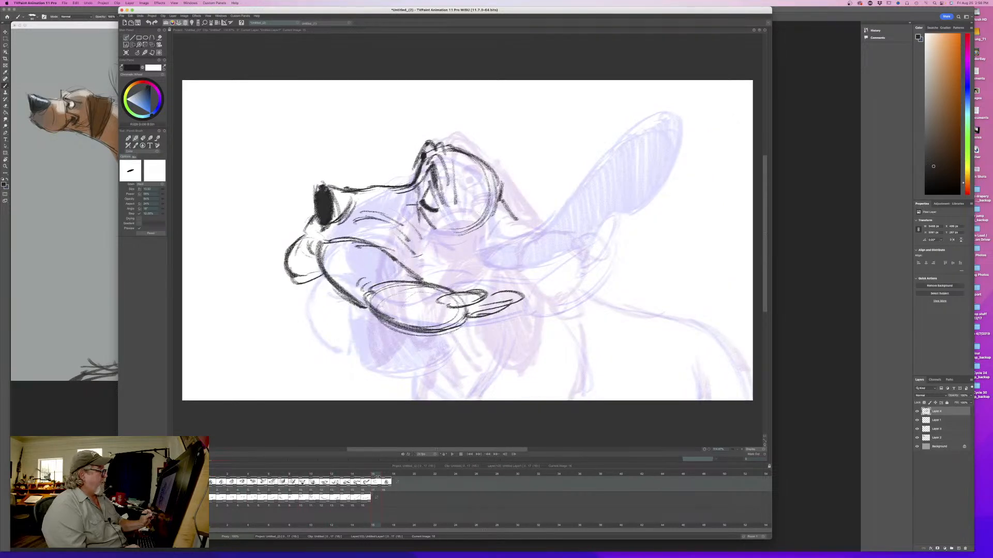
- Outline the near ear flung up behind the head as a tall rounded loop with its inner edge curving down
{"action": "mouse_move", "coordinate": [547, 191]}
{"action": "left_mouse_down"}
{"action": "mouse_move", "coordinate": [569, 148]}
{"action": "mouse_move", "coordinate": [610, 233]}
{"action": "left_mouse_up"}
{"action": "left_click_drag", "start_coordinate": [603, 157], "coordinate": [597, 255]}
{"action": "mouse_move", "coordinate": [613, 185]}
{"action": "left_mouse_down"}
{"action": "mouse_move", "coordinate": [609, 227]}
{"action": "mouse_move", "coordinate": [540, 204]}
{"action": "left_mouse_up"}
{"action": "left_click_drag", "start_coordinate": [544, 160], "coordinate": [528, 258]}
{"action": "mouse_move", "coordinate": [563, 147]}
{"action": "left_mouse_down"}
{"action": "mouse_move", "coordinate": [534, 192]}
{"action": "mouse_move", "coordinate": [610, 233]}
{"action": "left_mouse_up"}
{"action": "left_click_drag", "start_coordinate": [602, 248], "coordinate": [567, 288]}
{"action": "key", "text": "Left"}
{"action": "key", "text": "Right"}
{"action": "left_click_drag", "start_coordinate": [530, 226], "coordinate": [506, 279]}
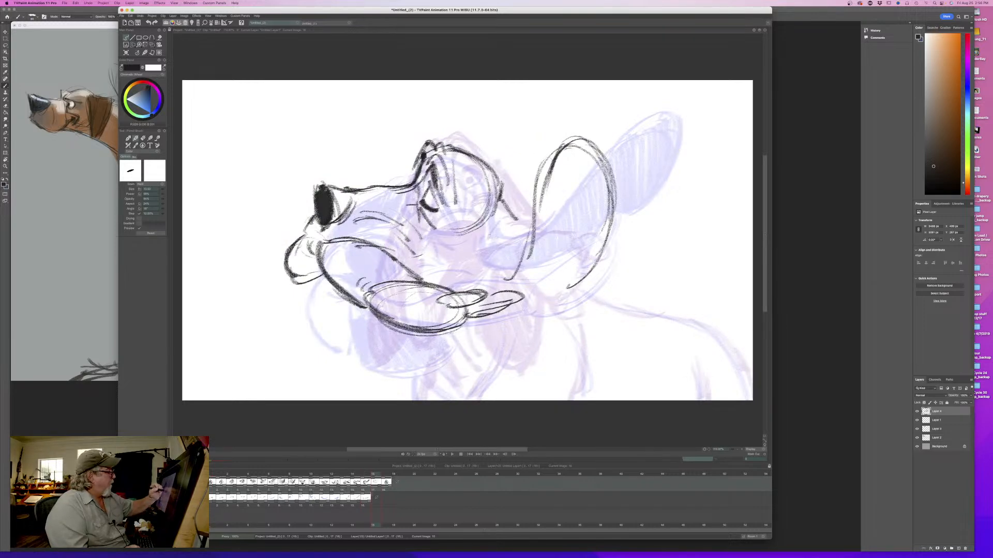
- Draw the folded ear base behind the cheek and carry the ear's lower contour forward to the lip tip
{"action": "mouse_move", "coordinate": [492, 196]}
{"action": "left_mouse_down"}
{"action": "mouse_move", "coordinate": [464, 213]}
{"action": "mouse_move", "coordinate": [455, 259]}
{"action": "mouse_move", "coordinate": [486, 280]}
{"action": "left_mouse_up"}
{"action": "mouse_move", "coordinate": [531, 234]}
{"action": "left_mouse_down"}
{"action": "mouse_move", "coordinate": [506, 279]}
{"action": "mouse_move", "coordinate": [473, 282]}
{"action": "left_mouse_up"}
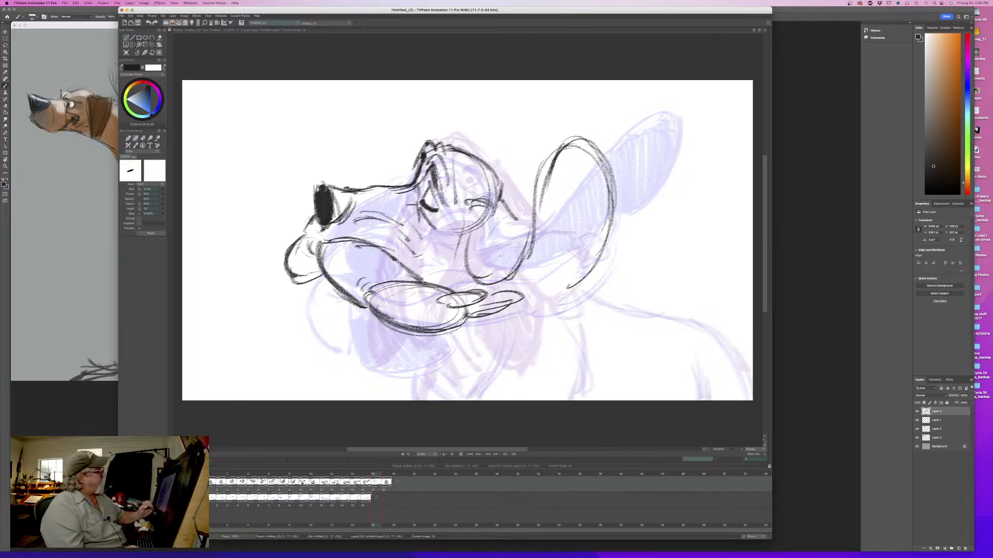
{"action": "mouse_move", "coordinate": [606, 238]}
{"action": "left_mouse_down"}
{"action": "mouse_move", "coordinate": [554, 301]}
{"action": "mouse_move", "coordinate": [508, 314]}
{"action": "left_mouse_up"}
{"action": "left_click_drag", "start_coordinate": [535, 222], "coordinate": [494, 284]}
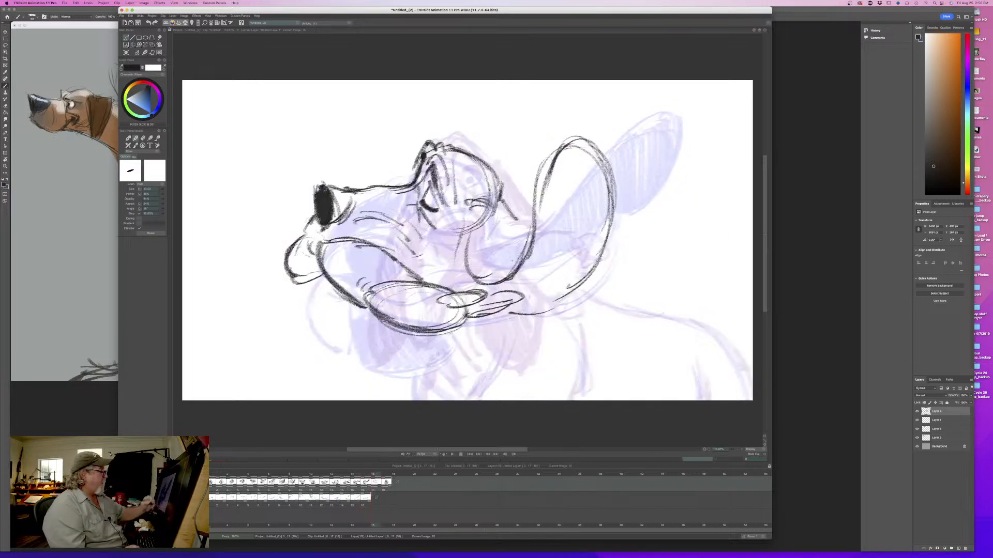
- Darken the ear's base fold and lower contour, add a thick inner fold stroke, and flip to check the ear's motion
{"action": "left_click_drag", "start_coordinate": [464, 243], "coordinate": [483, 288]}
{"action": "left_click_drag", "start_coordinate": [490, 217], "coordinate": [507, 262]}
{"action": "left_click_drag", "start_coordinate": [491, 219], "coordinate": [510, 266]}
{"action": "left_click_drag", "start_coordinate": [511, 313], "coordinate": [581, 291]}
{"action": "left_click_drag", "start_coordinate": [506, 321], "coordinate": [529, 319]}
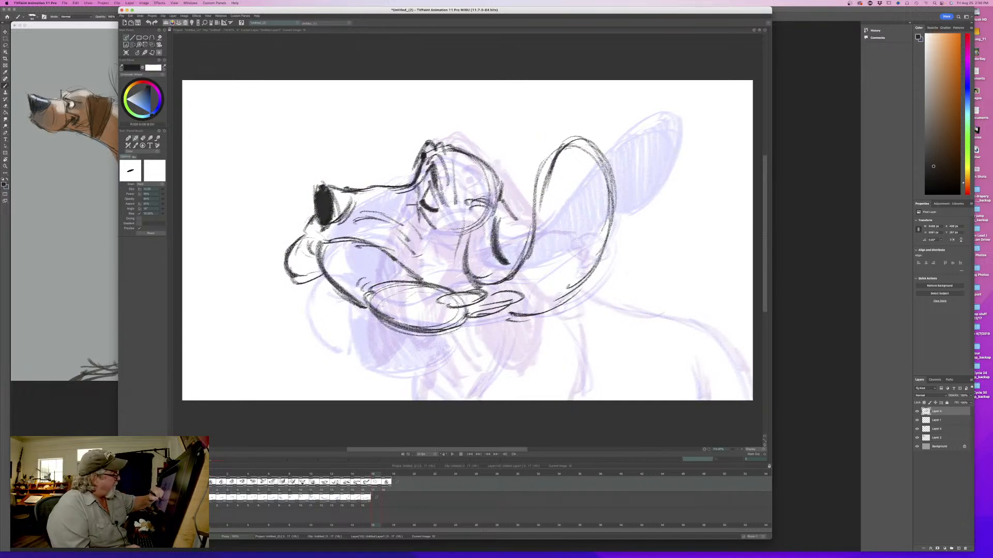
{"action": "left_click_drag", "start_coordinate": [460, 239], "coordinate": [474, 288]}
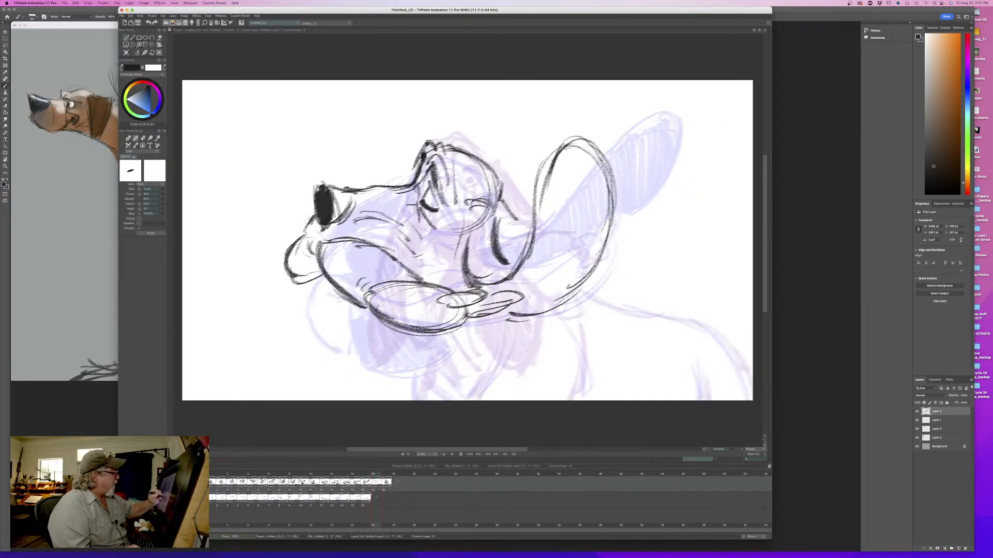
{"action": "key", "text": "Left"}
{"action": "key", "text": "Right"}
{"action": "key", "text": "Left"}
{"action": "key", "text": "Right"}
- Strengthen the upper lip line and the top of the head, flipping between the neighboring drawings
{"action": "left_click_drag", "start_coordinate": [381, 250], "coordinate": [423, 282]}
{"action": "mouse_move", "coordinate": [329, 240]}
{"action": "left_mouse_down"}
{"action": "mouse_move", "coordinate": [395, 259]}
{"action": "mouse_move", "coordinate": [314, 231]}
{"action": "mouse_move", "coordinate": [324, 239]}
{"action": "left_mouse_up"}
{"action": "key", "text": "Left"}
{"action": "key", "text": "Right"}
{"action": "key", "text": "Left"}
{"action": "key", "text": "Right"}
{"action": "mouse_move", "coordinate": [458, 149]}
{"action": "left_mouse_down"}
{"action": "mouse_move", "coordinate": [497, 184]}
{"action": "mouse_move", "coordinate": [453, 149]}
{"action": "left_mouse_up"}
{"action": "key", "text": "Left"}
{"action": "key", "text": "Right"}
- Draw the dog's shoulder line, back contour and rear leg line, and flip to match them to the previous drawing
{"action": "left_click_drag", "start_coordinate": [570, 317], "coordinate": [584, 399]}
{"action": "left_click_drag", "start_coordinate": [576, 336], "coordinate": [582, 392]}
{"action": "mouse_move", "coordinate": [591, 302]}
{"action": "left_mouse_down"}
{"action": "mouse_move", "coordinate": [709, 332]}
{"action": "mouse_move", "coordinate": [751, 396]}
{"action": "left_mouse_up"}
{"action": "left_click_drag", "start_coordinate": [702, 326], "coordinate": [750, 385]}
{"action": "left_click_drag", "start_coordinate": [693, 362], "coordinate": [703, 400]}
{"action": "key", "text": "Left"}
{"action": "key", "text": "Right"}
{"action": "key", "text": "Left"}
{"action": "key", "text": "Right"}
{"action": "mouse_move", "coordinate": [375, 476]}
{"action": "left_mouse_down"}
{"action": "mouse_move", "coordinate": [240, 483]}
{"action": "mouse_move", "coordinate": [374, 494]}
{"action": "left_mouse_up"}
- Outline the far ear as a rounded loop hanging below the front of the muzzle, flipping to compare
{"action": "mouse_move", "coordinate": [298, 303]}
{"action": "left_mouse_down"}
{"action": "mouse_move", "coordinate": [289, 354]}
{"action": "mouse_move", "coordinate": [297, 367]}
{"action": "left_mouse_up"}
{"action": "mouse_move", "coordinate": [358, 314]}
{"action": "left_mouse_down"}
{"action": "mouse_move", "coordinate": [298, 366]}
{"action": "mouse_move", "coordinate": [290, 327]}
{"action": "left_mouse_up"}
{"action": "left_click_drag", "start_coordinate": [313, 285], "coordinate": [287, 338]}
{"action": "key", "text": "Left"}
{"action": "key", "text": "Right"}
{"action": "key", "text": "Left"}
{"action": "key", "text": "Right"}
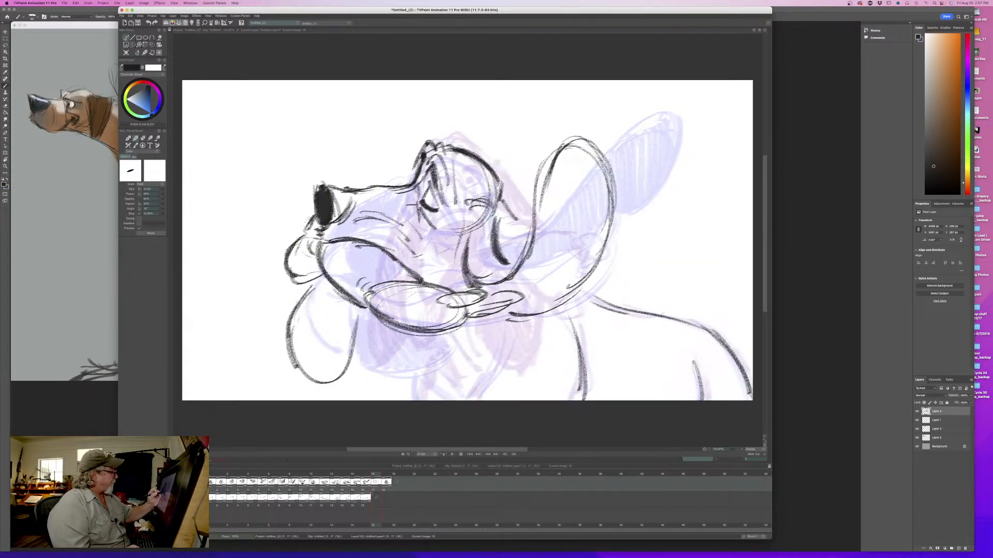
- Add small fold strokes to the front lip, forehead and cheek, and reinforce the far ear's edge
{"action": "key", "text": "Left"}
{"action": "key", "text": "Right"}
{"action": "key", "text": "Left"}
{"action": "key", "text": "Right"}
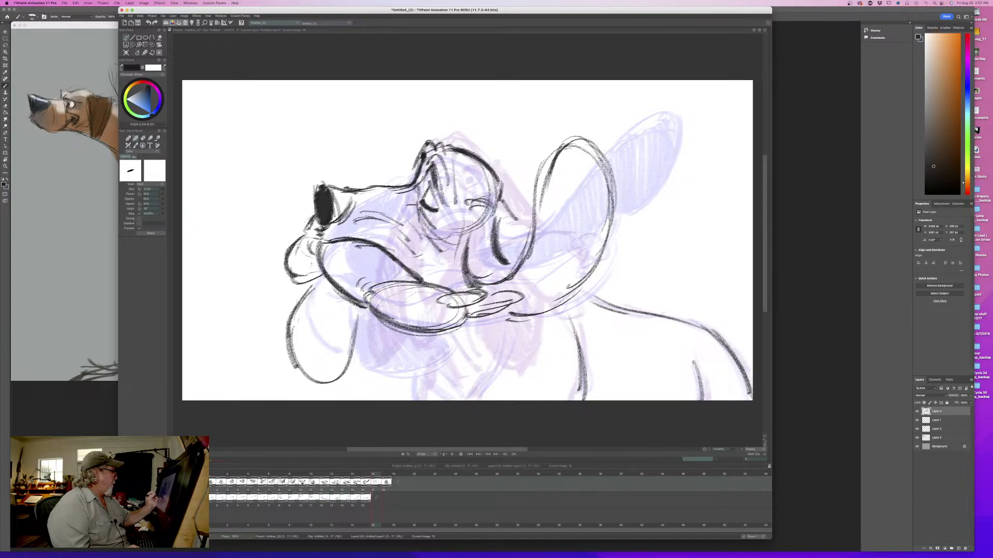
{"action": "left_click_drag", "start_coordinate": [310, 245], "coordinate": [314, 261]}
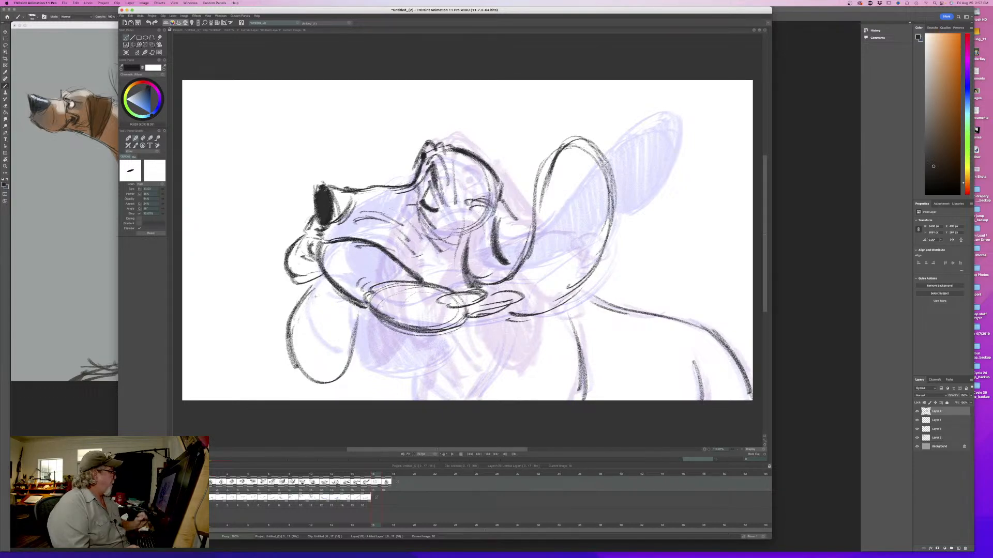
{"action": "left_click_drag", "start_coordinate": [357, 315], "coordinate": [345, 362]}
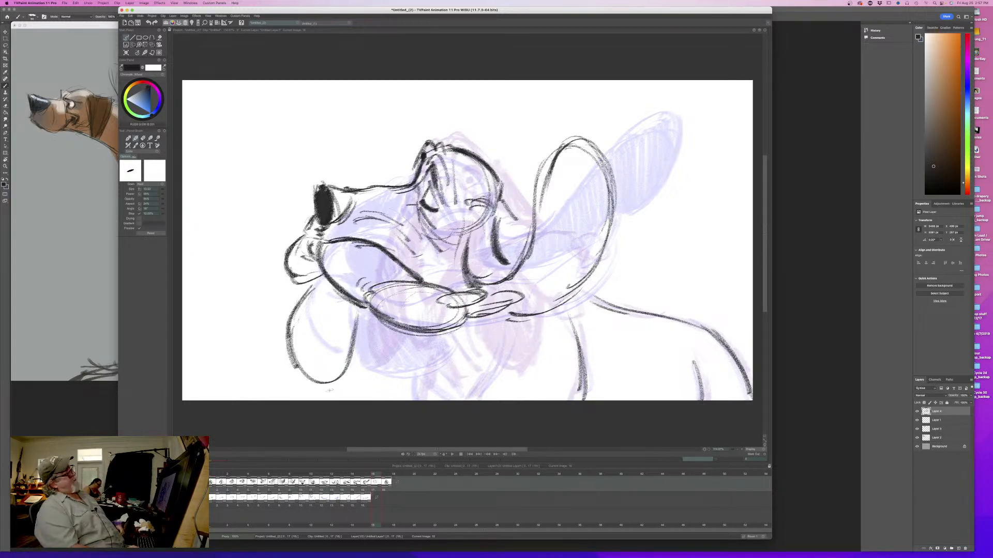
{"action": "left_click_drag", "start_coordinate": [447, 155], "coordinate": [463, 196]}
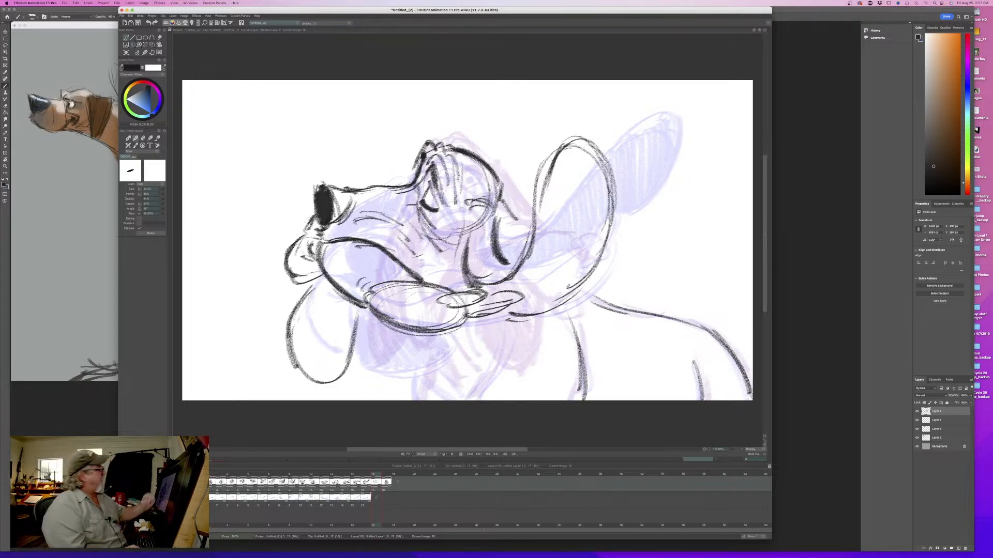
{"action": "left_click_drag", "start_coordinate": [415, 193], "coordinate": [437, 247]}
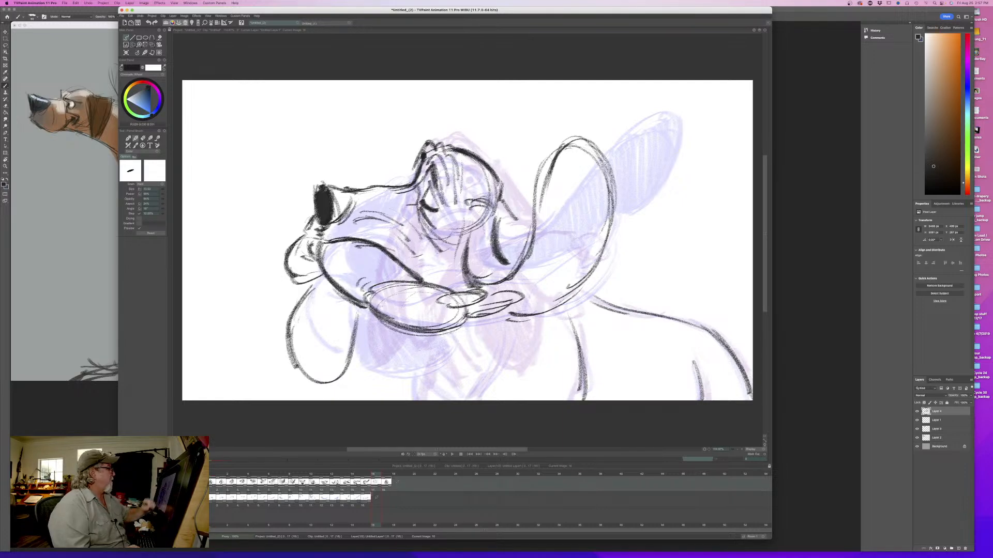
- Shade the side of the nose, enlarge the brush, and fill the far ear with dark diagonal hatching
{"action": "mouse_move", "coordinate": [343, 215]}
{"action": "left_mouse_down"}
{"action": "mouse_move", "coordinate": [347, 199]}
{"action": "mouse_move", "coordinate": [329, 206]}
{"action": "left_mouse_up"}
{"action": "left_click_drag", "start_coordinate": [163, 189], "coordinate": [184, 200]}
{"action": "mouse_move", "coordinate": [356, 282]}
{"action": "left_mouse_down"}
{"action": "mouse_move", "coordinate": [316, 329]}
{"action": "mouse_move", "coordinate": [297, 369]}
{"action": "mouse_move", "coordinate": [311, 341]}
{"action": "mouse_move", "coordinate": [305, 382]}
{"action": "left_mouse_up"}
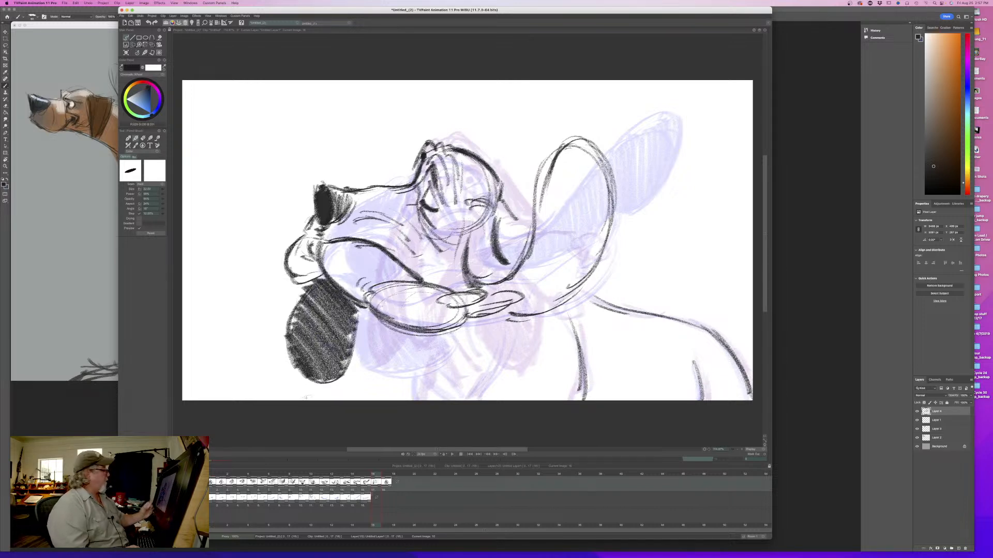
- Fill the near ear and its folded base with dark hatching, and flip between the drawings
{"action": "mouse_move", "coordinate": [581, 147]}
{"action": "left_mouse_down"}
{"action": "mouse_move", "coordinate": [602, 168]}
{"action": "mouse_move", "coordinate": [574, 204]}
{"action": "mouse_move", "coordinate": [603, 228]}
{"action": "left_mouse_up"}
{"action": "mouse_move", "coordinate": [602, 161]}
{"action": "left_mouse_down"}
{"action": "mouse_move", "coordinate": [540, 298]}
{"action": "mouse_move", "coordinate": [512, 316]}
{"action": "mouse_move", "coordinate": [499, 289]}
{"action": "mouse_move", "coordinate": [484, 290]}
{"action": "mouse_move", "coordinate": [491, 218]}
{"action": "mouse_move", "coordinate": [486, 279]}
{"action": "mouse_move", "coordinate": [468, 222]}
{"action": "left_mouse_up"}
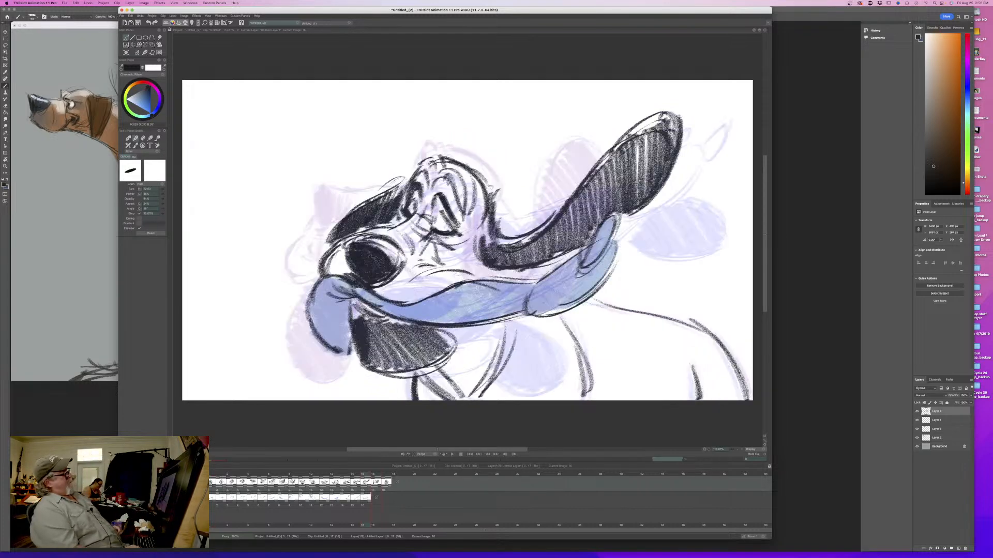
{"action": "key", "text": "Right"}
{"action": "key", "text": "Left"}
{"action": "key", "text": "Right"}
{"action": "key", "text": "Left"}
{"action": "key", "text": "Right"}
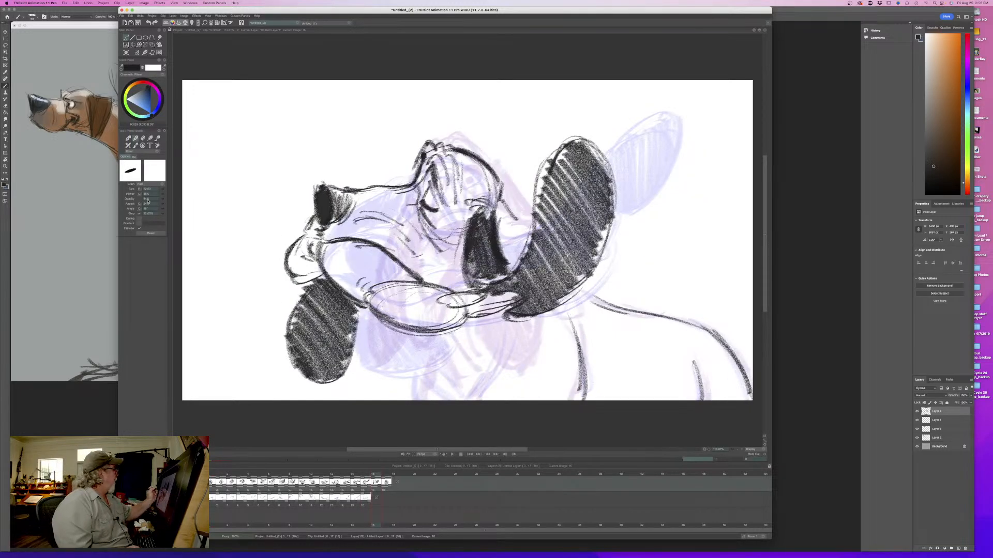
- Reduce the brush size and draw the throat line running down from beneath the hanging lip, flipping to check
{"action": "left_click_drag", "start_coordinate": [162, 191], "coordinate": [154, 192]}
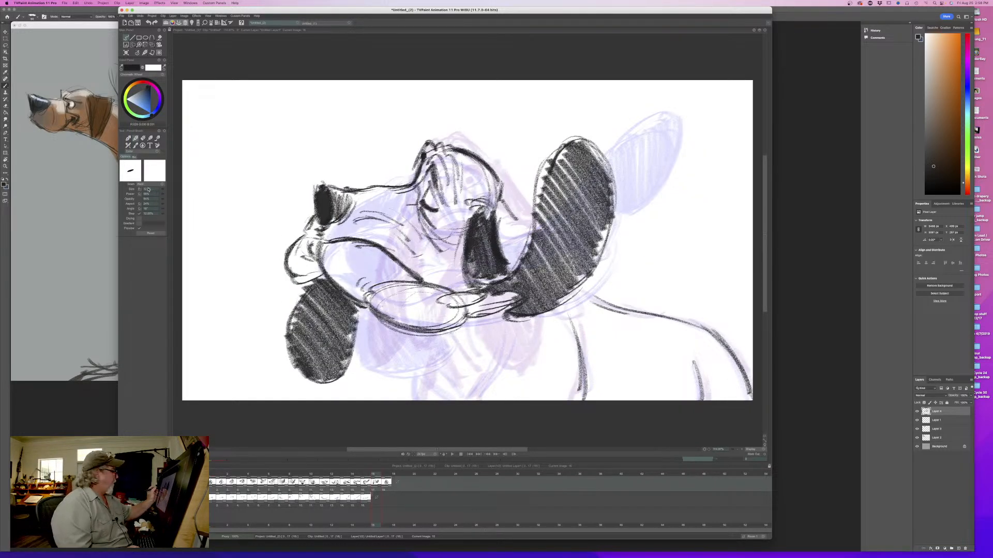
{"action": "key", "text": "Left"}
{"action": "key", "text": "Right"}
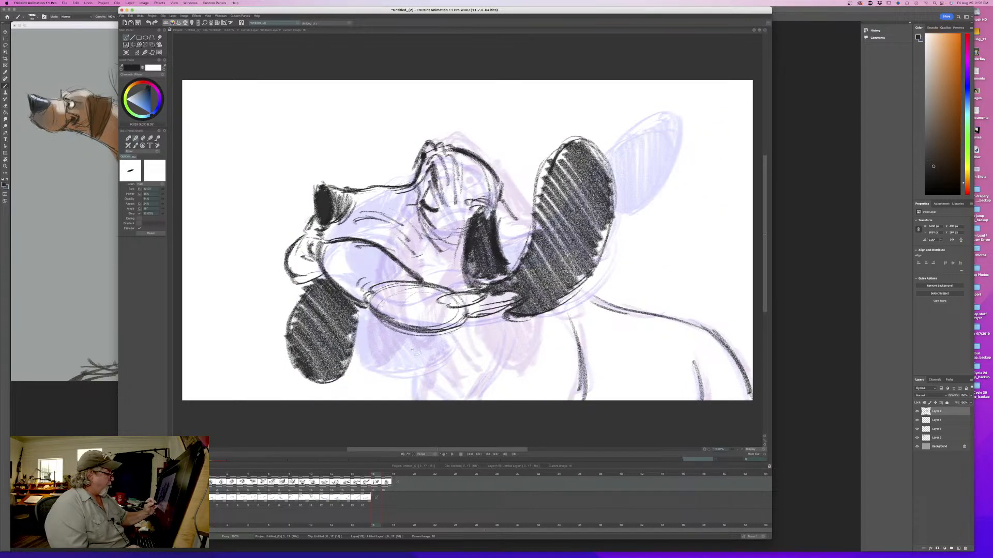
{"action": "left_click_drag", "start_coordinate": [387, 326], "coordinate": [444, 376]}
{"action": "mouse_move", "coordinate": [390, 333]}
{"action": "left_mouse_down"}
{"action": "mouse_move", "coordinate": [457, 400]}
{"action": "mouse_move", "coordinate": [412, 357]}
{"action": "left_mouse_up"}
{"action": "key", "text": "Left"}
{"action": "key", "text": "Right"}
- Add the chest fold and the front neck contour below the head, flipping against the previous drawing
{"action": "left_click_drag", "start_coordinate": [505, 330], "coordinate": [473, 393]}
{"action": "key", "text": "Left"}
{"action": "key", "text": "Right"}
{"action": "left_click_drag", "start_coordinate": [421, 363], "coordinate": [414, 402]}
{"action": "mouse_move", "coordinate": [417, 361]}
{"action": "left_mouse_down"}
{"action": "mouse_move", "coordinate": [410, 397]}
{"action": "mouse_move", "coordinate": [409, 386]}
{"action": "left_mouse_up"}
{"action": "key", "text": "Left"}
{"action": "key", "text": "Right"}
{"action": "key", "text": "Left"}
{"action": "key", "text": "Right"}
- Add strokes along the underside and inner edge of the swinging lip, and flip to compare
{"action": "left_click_drag", "start_coordinate": [474, 301], "coordinate": [445, 331]}
{"action": "left_click_drag", "start_coordinate": [447, 318], "coordinate": [387, 326]}
{"action": "left_click_drag", "start_coordinate": [449, 317], "coordinate": [423, 326]}
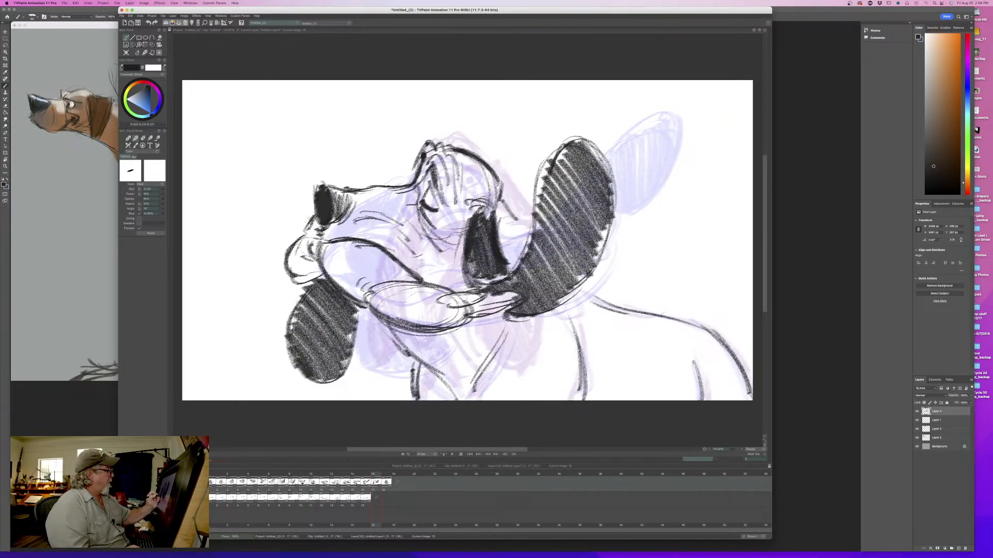
{"action": "key", "text": "Left"}
{"action": "key", "text": "Right"}
- Draw and darken the mouth corner behind the lip, and reinforce the mouth line and muzzle creases
{"action": "mouse_move", "coordinate": [416, 258]}
{"action": "left_mouse_down"}
{"action": "mouse_move", "coordinate": [423, 279]}
{"action": "mouse_move", "coordinate": [436, 260]}
{"action": "mouse_move", "coordinate": [438, 271]}
{"action": "left_mouse_up"}
{"action": "mouse_move", "coordinate": [417, 219]}
{"action": "left_mouse_down"}
{"action": "mouse_move", "coordinate": [420, 245]}
{"action": "mouse_move", "coordinate": [446, 260]}
{"action": "mouse_move", "coordinate": [417, 218]}
{"action": "left_mouse_up"}
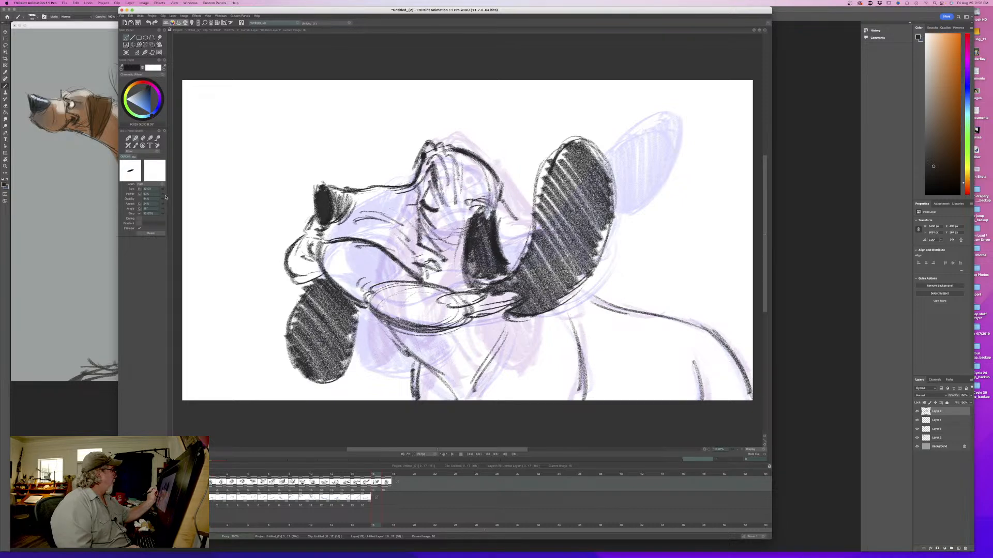
{"action": "mouse_move", "coordinate": [439, 260]}
{"action": "left_mouse_down"}
{"action": "mouse_move", "coordinate": [416, 271]}
{"action": "mouse_move", "coordinate": [437, 258]}
{"action": "mouse_move", "coordinate": [423, 279]}
{"action": "mouse_move", "coordinate": [432, 282]}
{"action": "left_mouse_up"}
{"action": "key", "text": "Left"}
{"action": "key", "text": "Right"}
{"action": "key", "text": "Left"}
{"action": "key", "text": "Right"}
{"action": "mouse_move", "coordinate": [402, 265]}
{"action": "left_mouse_down"}
{"action": "mouse_move", "coordinate": [417, 264]}
{"action": "mouse_move", "coordinate": [401, 267]}
{"action": "mouse_move", "coordinate": [361, 240]}
{"action": "left_mouse_up"}
{"action": "left_click_drag", "start_coordinate": [336, 227], "coordinate": [417, 222]}
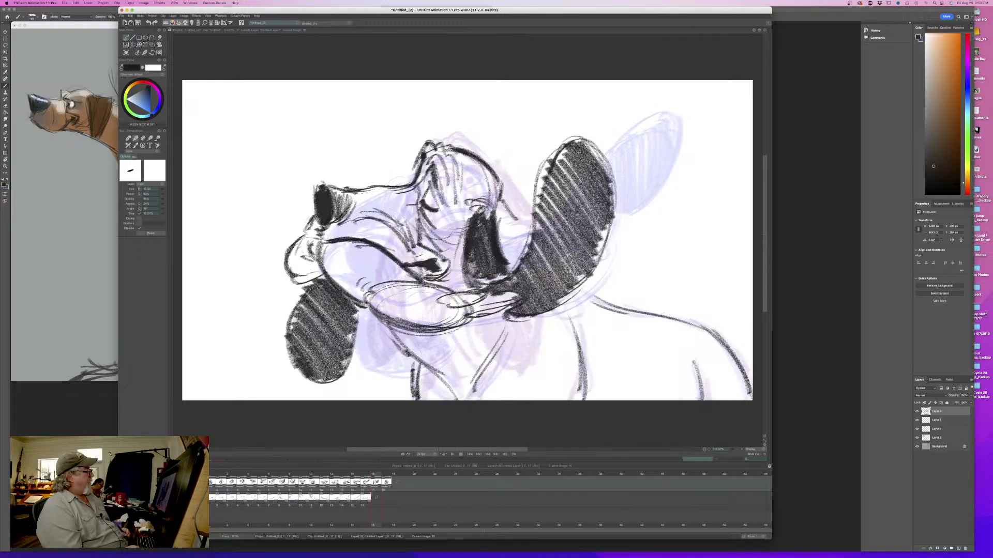
- Thicken the swinging lip's lower contour and refine the folds of its trailing tip, flipping repeatedly to check
{"action": "left_click_drag", "start_coordinate": [365, 289], "coordinate": [411, 332]}
{"action": "mouse_move", "coordinate": [358, 285]}
{"action": "left_mouse_down"}
{"action": "mouse_move", "coordinate": [366, 311]}
{"action": "mouse_move", "coordinate": [360, 295]}
{"action": "left_mouse_up"}
{"action": "mouse_move", "coordinate": [445, 305]}
{"action": "left_mouse_down"}
{"action": "mouse_move", "coordinate": [472, 317]}
{"action": "mouse_move", "coordinate": [515, 297]}
{"action": "mouse_move", "coordinate": [505, 308]}
{"action": "left_mouse_up"}
{"action": "left_click_drag", "start_coordinate": [507, 297], "coordinate": [474, 305]}
{"action": "key", "text": "Left"}
{"action": "key", "text": "Right"}
{"action": "key", "text": "Left"}
{"action": "key", "text": "Right"}
{"action": "key", "text": "Left"}
{"action": "key", "text": "Right"}
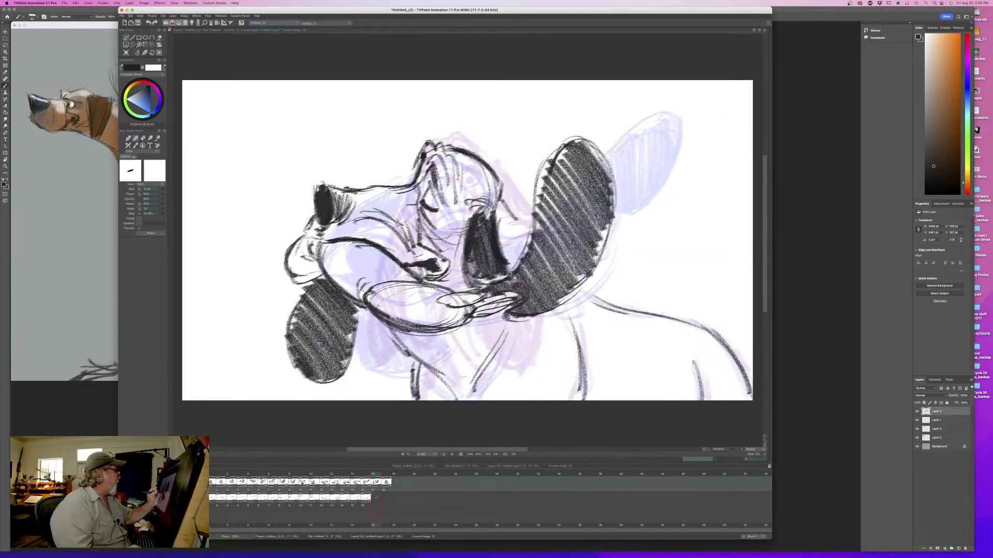
- Connect the underside of the nose to the front lip, refine the nose's front edge, and flip to compare
{"action": "mouse_move", "coordinate": [320, 222]}
{"action": "left_mouse_down"}
{"action": "mouse_move", "coordinate": [320, 237]}
{"action": "mouse_move", "coordinate": [301, 232]}
{"action": "left_mouse_up"}
{"action": "left_click_drag", "start_coordinate": [317, 198], "coordinate": [311, 219]}
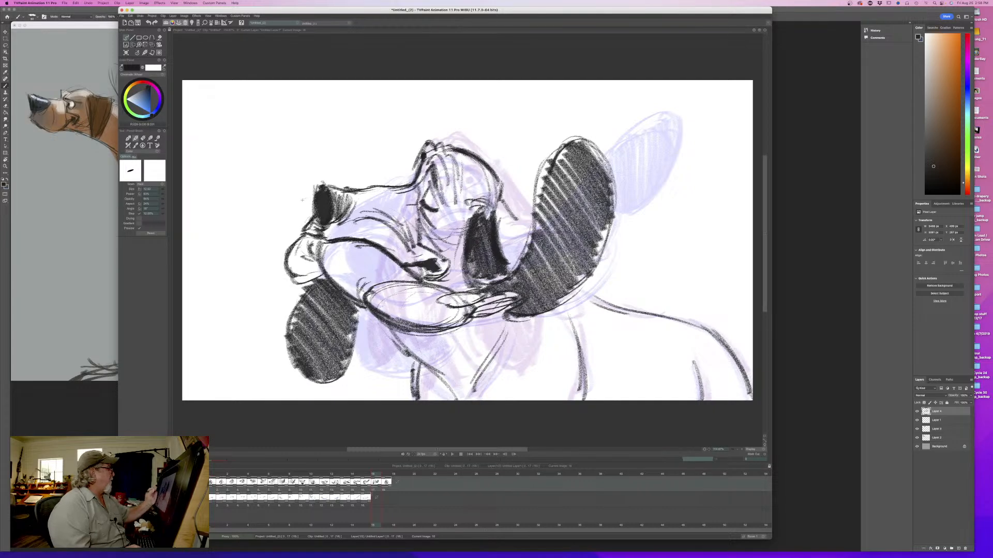
{"action": "key", "text": "Left"}
{"action": "key", "text": "Right"}
{"action": "key", "text": "Left"}
{"action": "key", "text": "Right"}
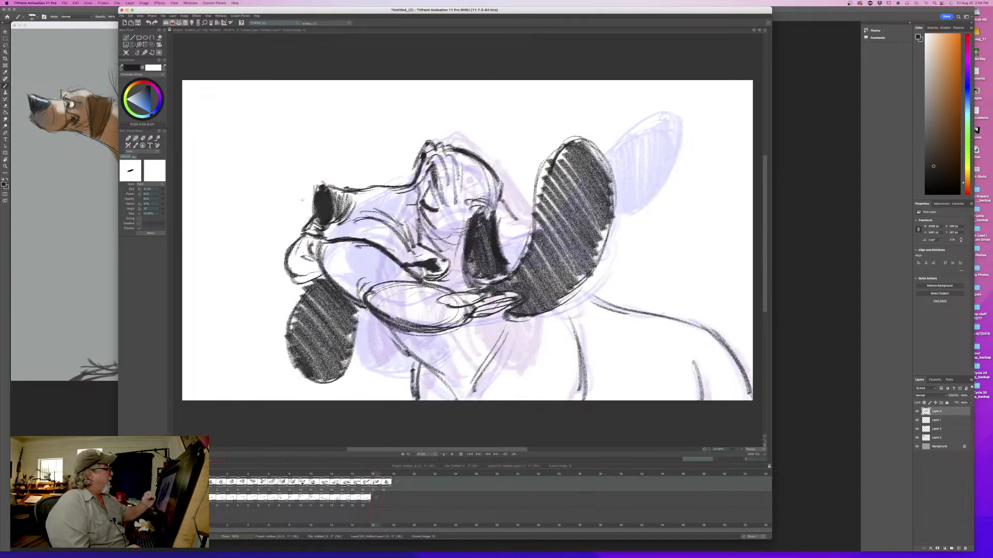
- Add a stroke in front of the closed eye and extend the back-of-head contour down to the ear
{"action": "left_click_drag", "start_coordinate": [418, 191], "coordinate": [420, 206]}
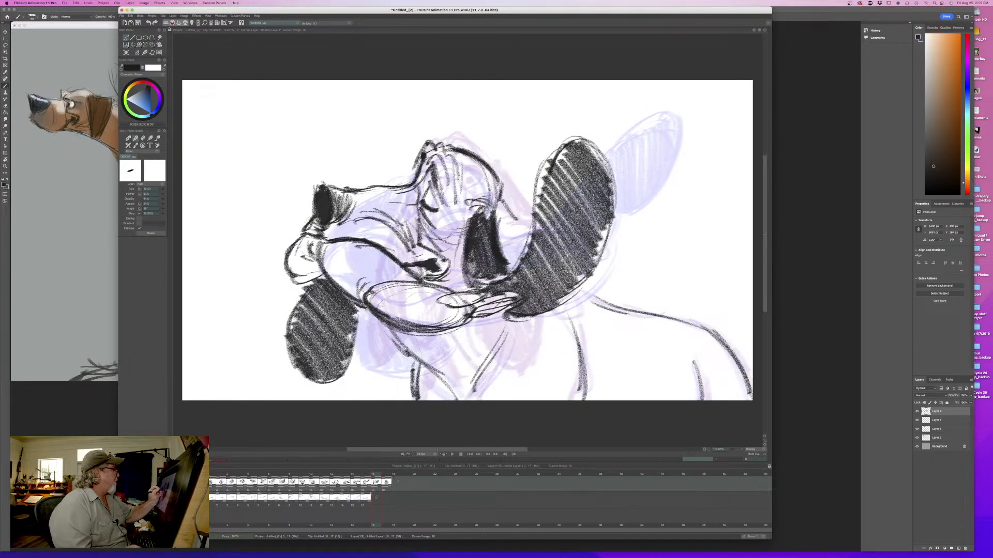
{"action": "key", "text": "Left"}
{"action": "key", "text": "Right"}
{"action": "mouse_move", "coordinate": [507, 209]}
{"action": "left_mouse_down"}
{"action": "mouse_move", "coordinate": [525, 248]}
{"action": "mouse_move", "coordinate": [528, 238]}
{"action": "left_mouse_up"}
{"action": "key", "text": "Left"}
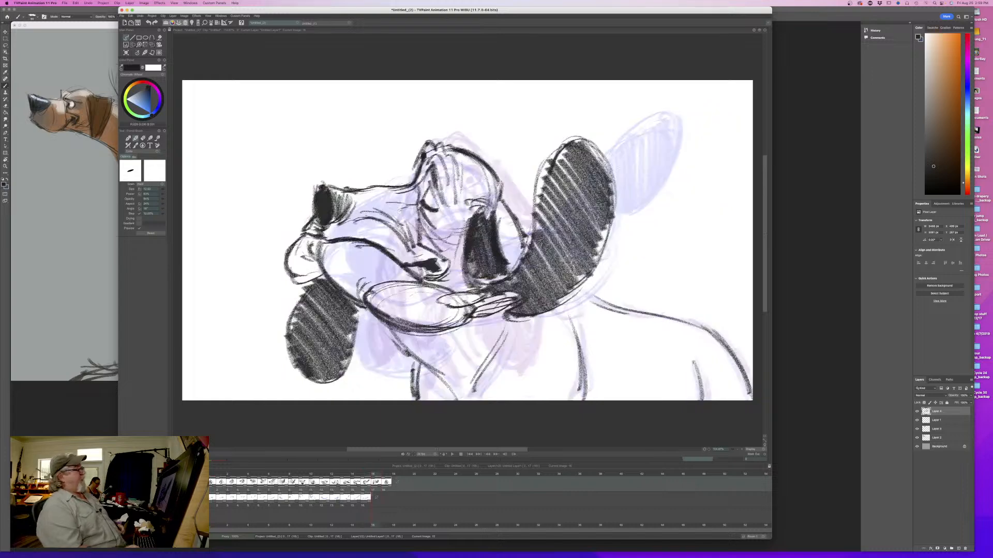
{"action": "key", "text": "Right"}
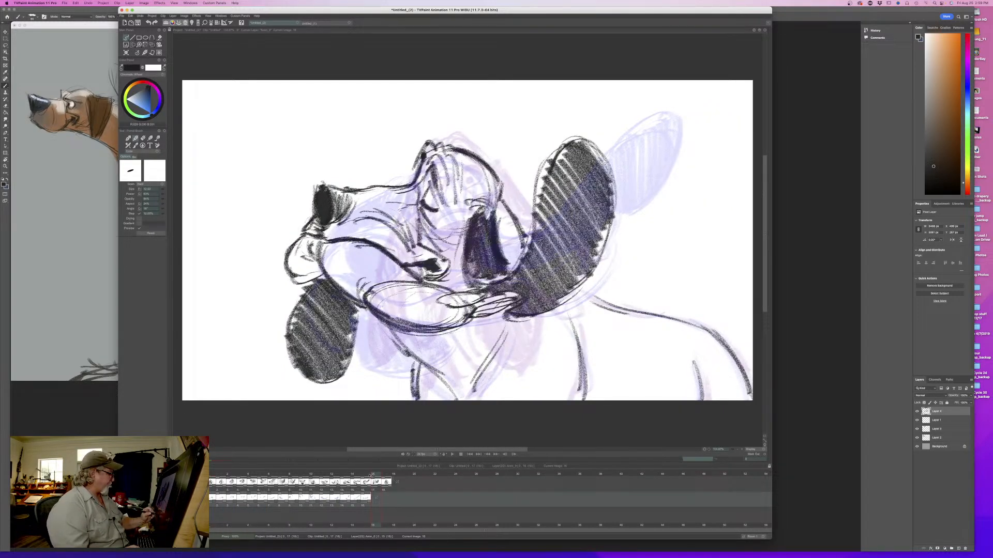
- Sample the blue lip color from the previous drawing, enlarge the brush, and paint the front and swinging lips on the color layer
{"action": "key", "text": "Left"}
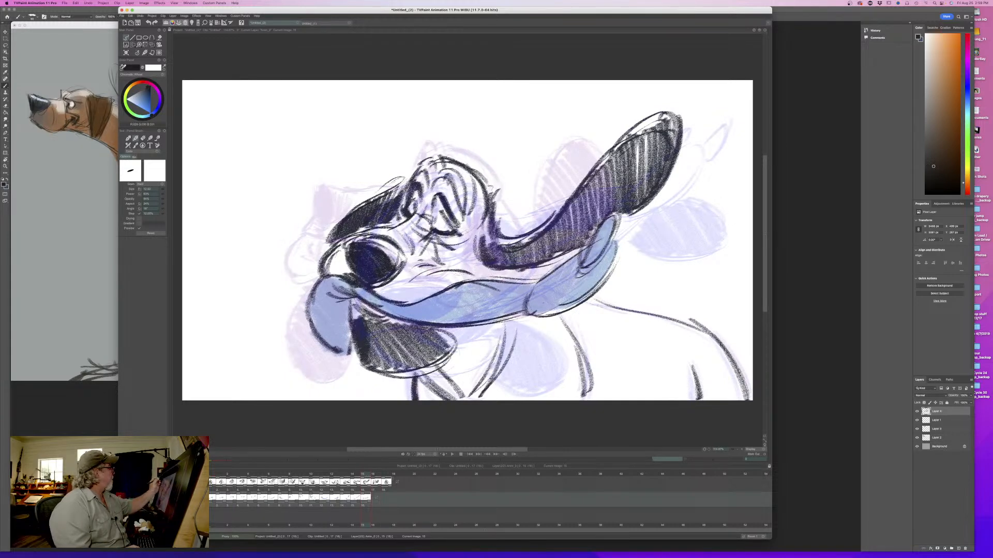
{"action": "left_click", "coordinate": [587, 289]}
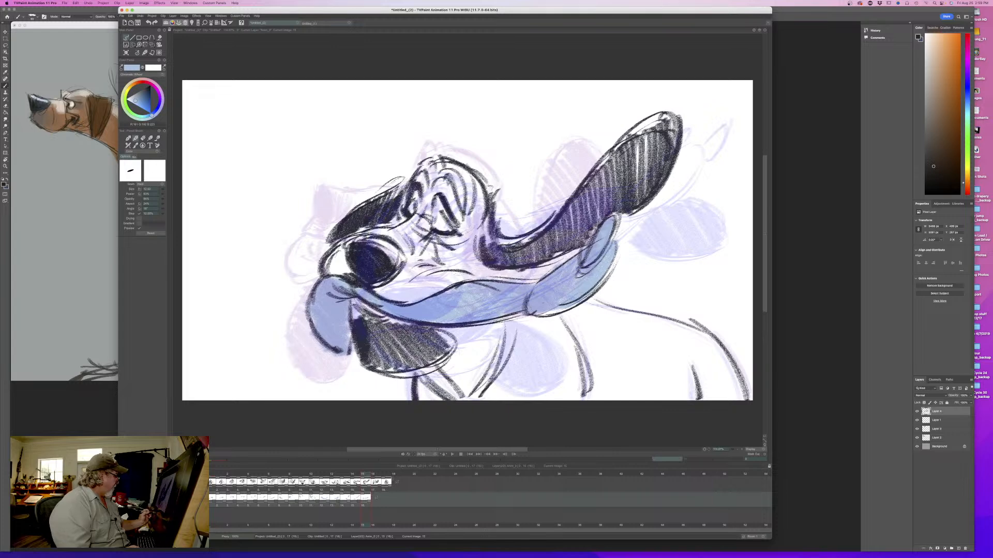
{"action": "key", "text": "Right"}
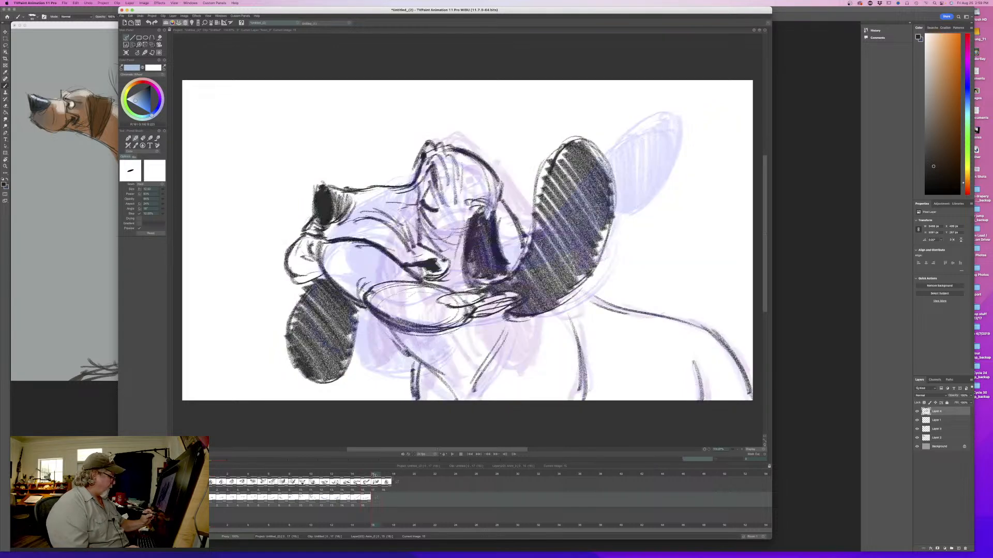
{"action": "left_click_drag", "start_coordinate": [163, 192], "coordinate": [177, 191]}
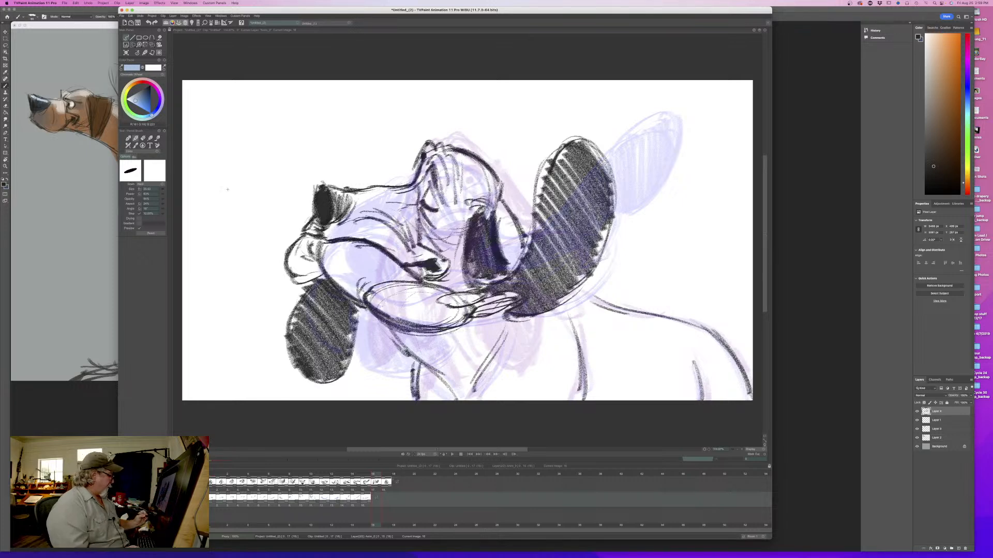
{"action": "mouse_move", "coordinate": [472, 297]}
{"action": "left_mouse_down"}
{"action": "mouse_move", "coordinate": [454, 301]}
{"action": "mouse_move", "coordinate": [485, 308]}
{"action": "mouse_move", "coordinate": [469, 313]}
{"action": "mouse_move", "coordinate": [375, 297]}
{"action": "mouse_move", "coordinate": [321, 256]}
{"action": "mouse_move", "coordinate": [425, 283]}
{"action": "left_mouse_up"}
{"action": "mouse_move", "coordinate": [315, 243]}
{"action": "left_mouse_down"}
{"action": "mouse_move", "coordinate": [329, 259]}
{"action": "mouse_move", "coordinate": [295, 251]}
{"action": "mouse_move", "coordinate": [292, 274]}
{"action": "mouse_move", "coordinate": [315, 276]}
{"action": "mouse_move", "coordinate": [326, 240]}
{"action": "left_mouse_up"}
{"action": "left_click_drag", "start_coordinate": [416, 306], "coordinate": [424, 314]}
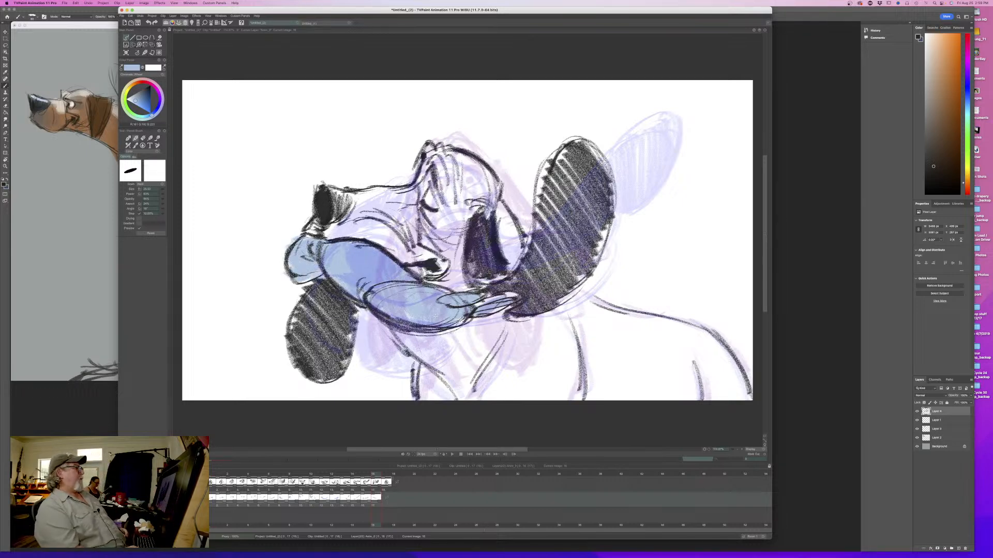
- Play back the head-shake animation to review its motion, and stop it
{"action": "left_click", "coordinate": [451, 454]}
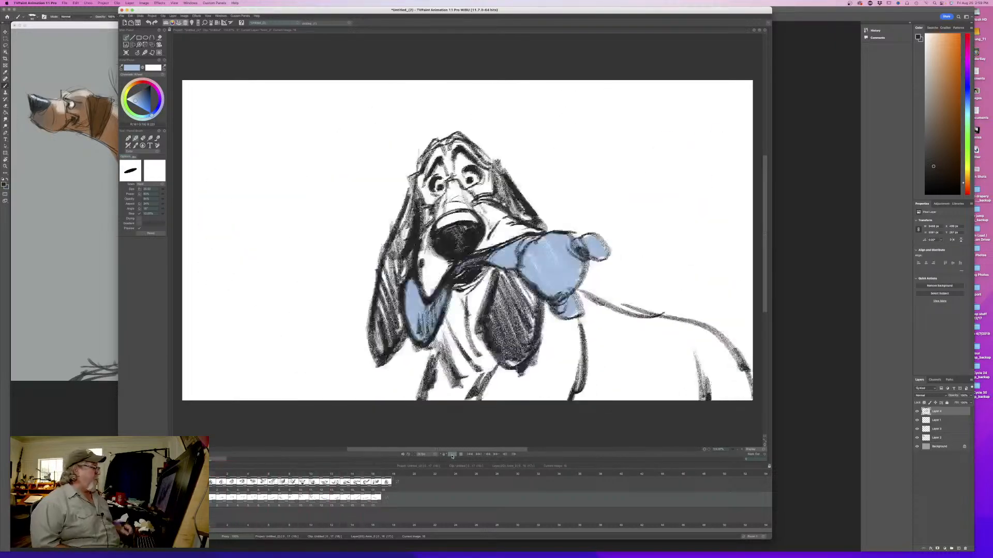
{"action": "left_click", "coordinate": [460, 455]}
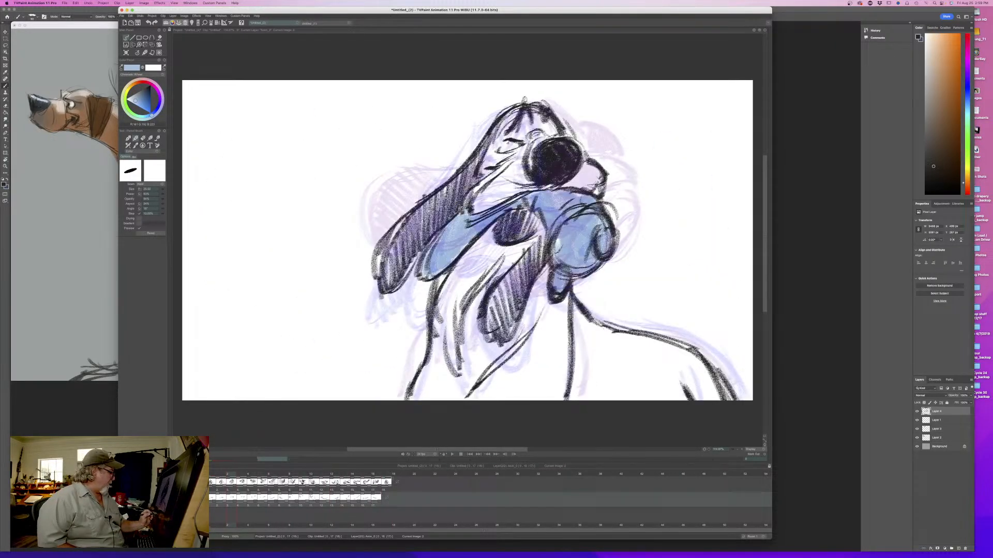
- Go to the end of the head shake, sample black from the nose, reduce the brush size, and turn on the onion skin
{"action": "mouse_move", "coordinate": [232, 474]}
{"action": "left_mouse_down"}
{"action": "mouse_move", "coordinate": [361, 487]}
{"action": "mouse_move", "coordinate": [246, 485]}
{"action": "mouse_move", "coordinate": [227, 475]}
{"action": "mouse_move", "coordinate": [390, 487]}
{"action": "left_mouse_up"}
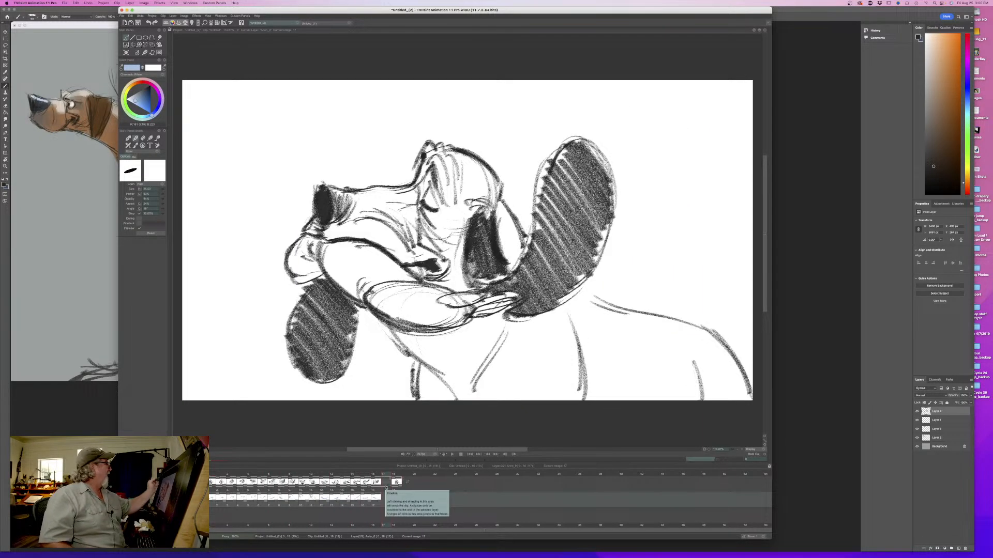
{"action": "left_click", "coordinate": [125, 53]}
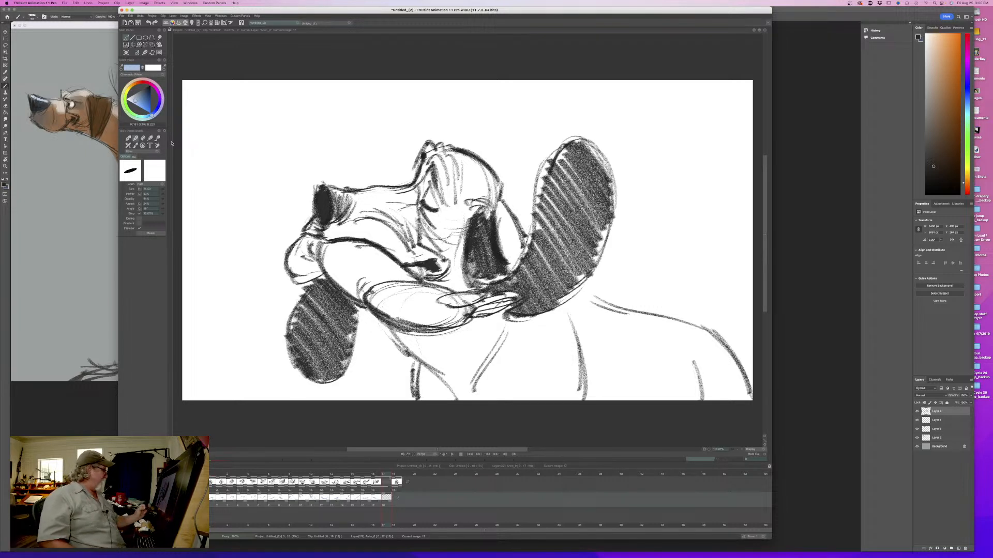
{"action": "left_click", "coordinate": [325, 210]}
{"action": "key", "text": "Up"}
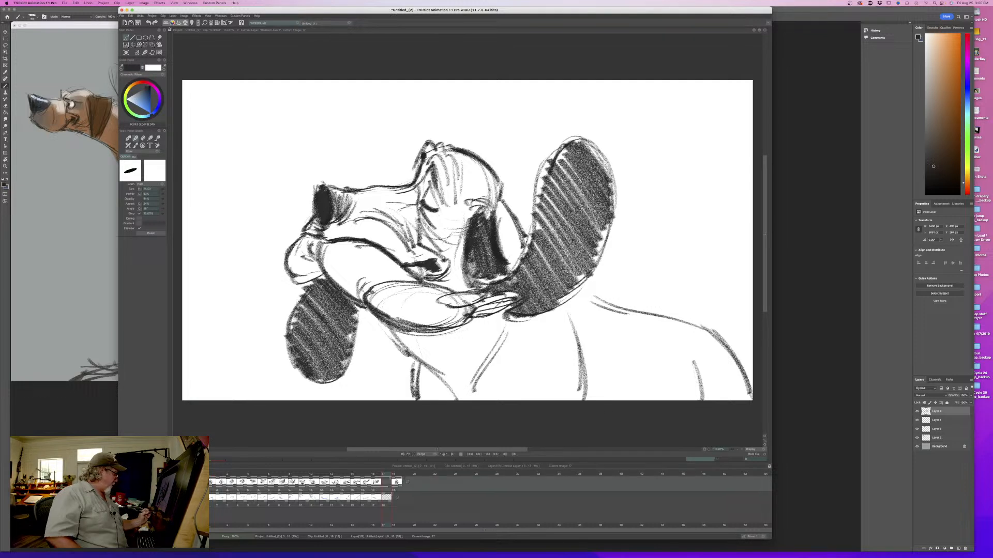
{"action": "left_click_drag", "start_coordinate": [163, 190], "coordinate": [149, 192]}
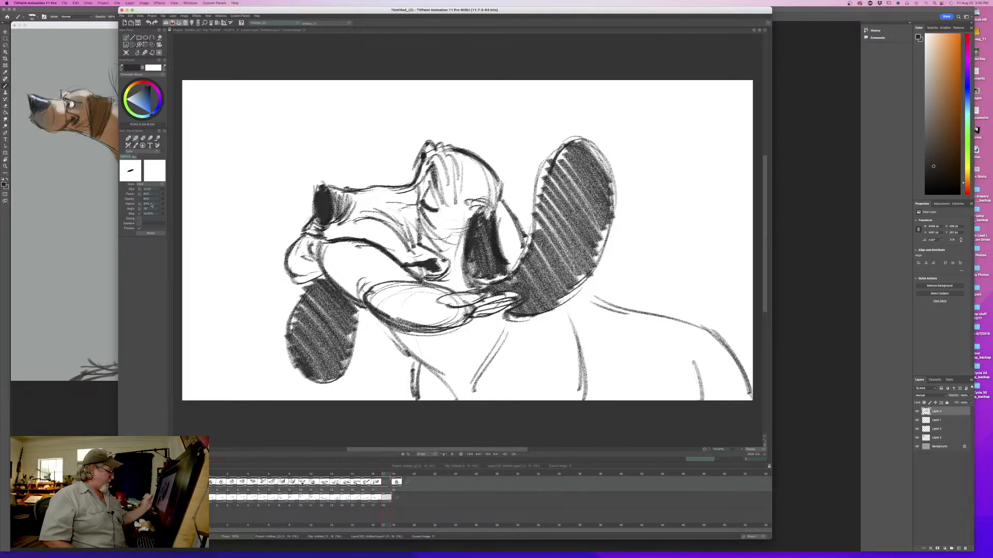
{"action": "key", "text": "l"}
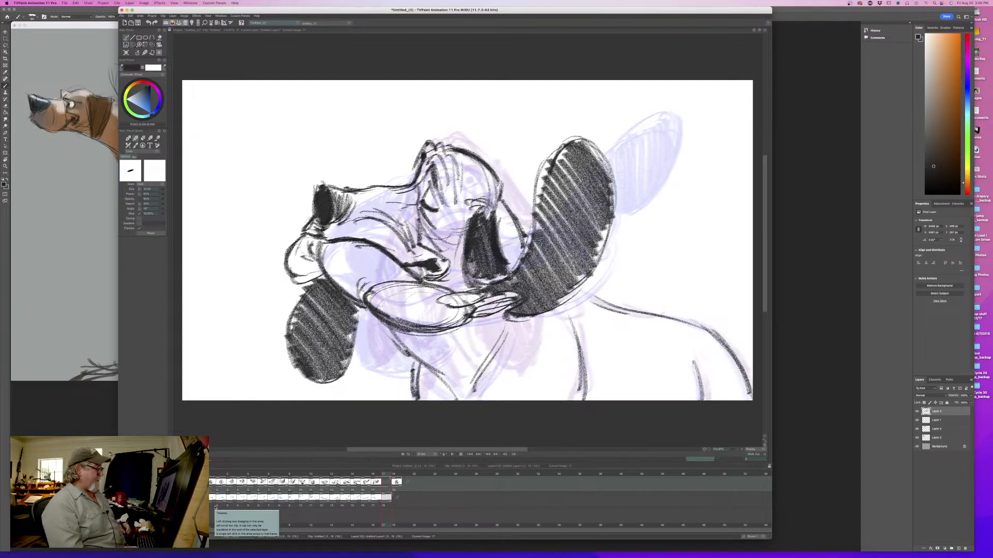
- Flip through the neighbouring drawings to compare their poses, stopping on the blank frame before the front-facing dog
{"action": "key", "text": "Left"}
{"action": "key", "text": "Right"}
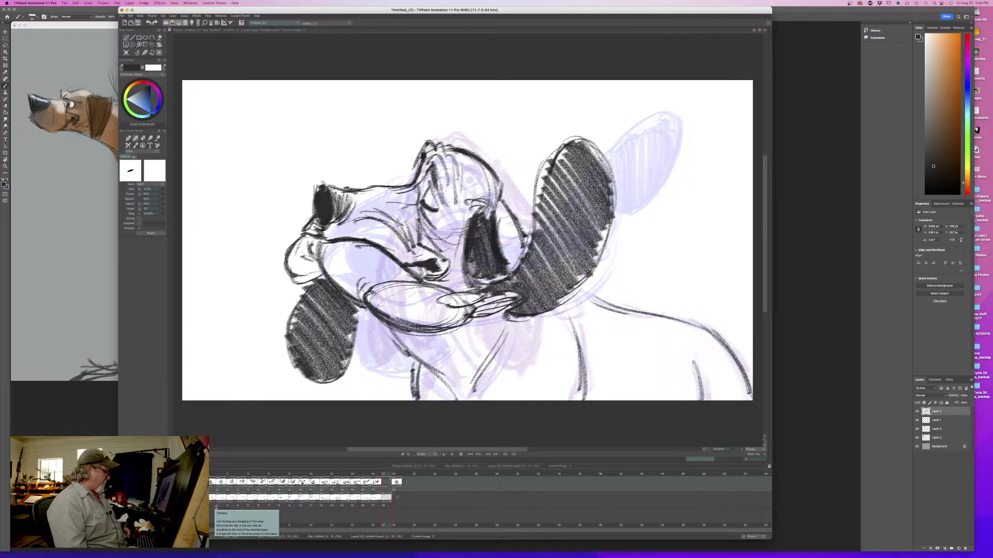
{"action": "key", "text": "Left"}
{"action": "key", "text": "Right"}
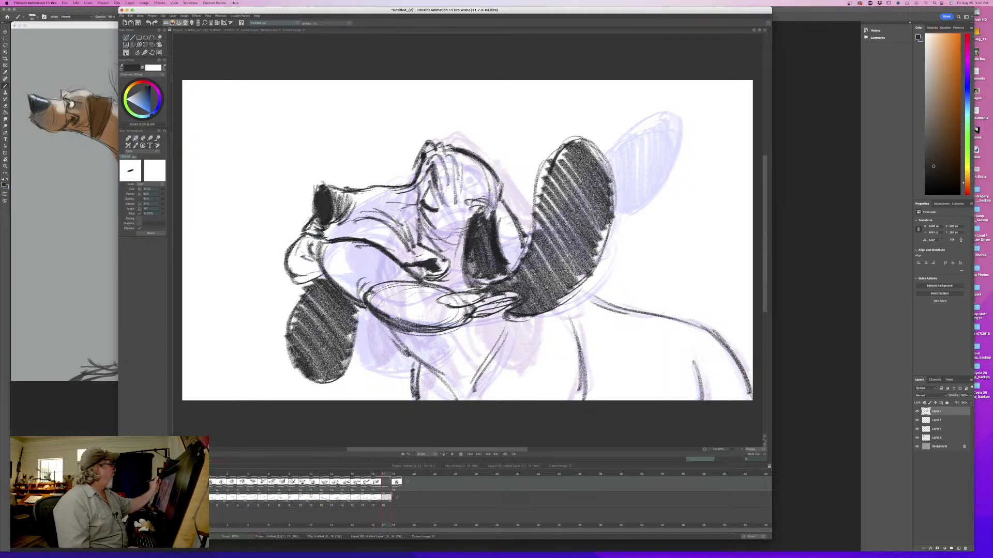
{"action": "left_click", "coordinate": [125, 53]}
{"action": "key", "text": "Left"}
{"action": "key", "text": "Right"}
{"action": "key", "text": "Left"}
{"action": "key", "text": "Right"}
{"action": "key", "text": "Left"}
{"action": "key", "text": "Right"}
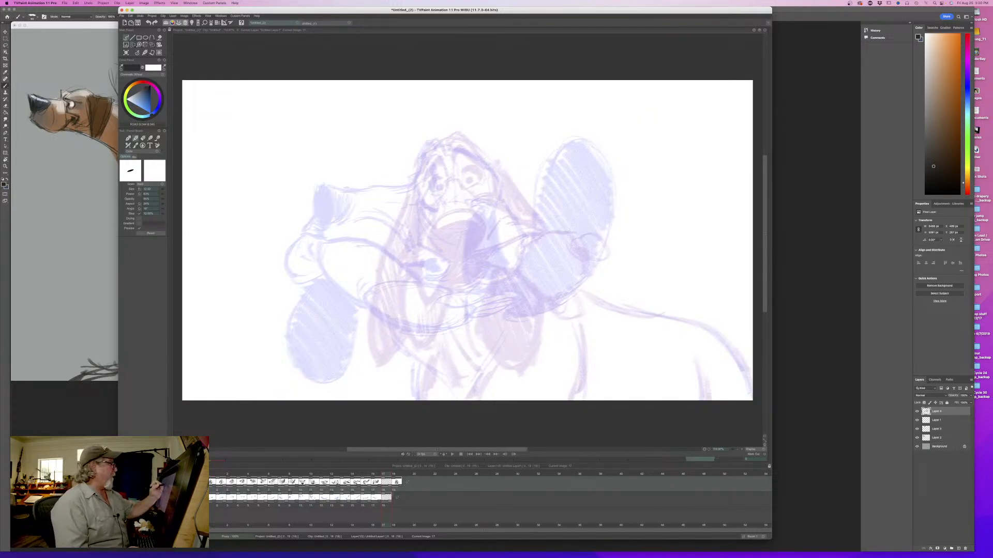
- Rough in the top of the head and a small eye mark on the new in-between, flipping to compare
{"action": "mouse_move", "coordinate": [492, 165]}
{"action": "left_mouse_down"}
{"action": "mouse_move", "coordinate": [452, 142]}
{"action": "mouse_move", "coordinate": [419, 164]}
{"action": "mouse_move", "coordinate": [417, 181]}
{"action": "mouse_move", "coordinate": [411, 175]}
{"action": "mouse_move", "coordinate": [441, 179]}
{"action": "left_mouse_up"}
{"action": "key", "text": "Left"}
{"action": "key", "text": "Right"}
{"action": "key", "text": "Left"}
{"action": "key", "text": "Right"}
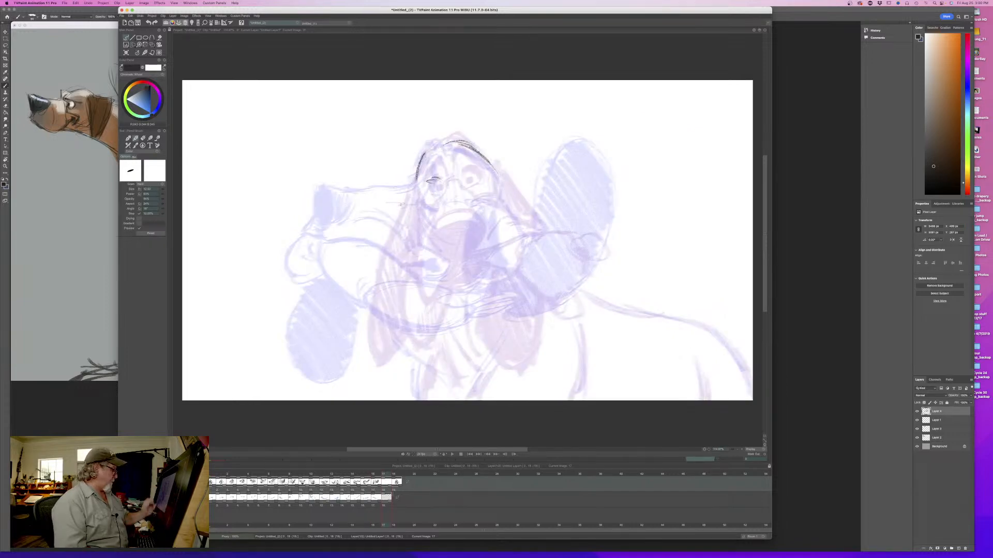
{"action": "mouse_move", "coordinate": [384, 475]}
{"action": "left_mouse_down"}
{"action": "mouse_move", "coordinate": [238, 476]}
{"action": "mouse_move", "coordinate": [394, 477]}
{"action": "mouse_move", "coordinate": [383, 477]}
{"action": "left_mouse_up"}
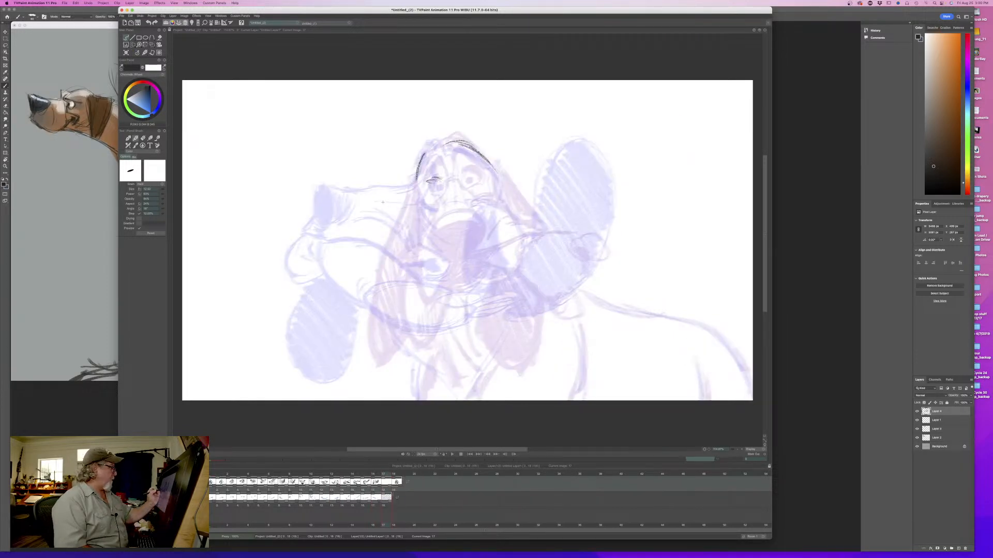
- Draw the round nose between the two onion-skinned poses, fill it black, and link it to the eye with the muzzle's bridge line
{"action": "mouse_move", "coordinate": [372, 190]}
{"action": "left_mouse_down"}
{"action": "mouse_move", "coordinate": [395, 197]}
{"action": "mouse_move", "coordinate": [406, 214]}
{"action": "mouse_move", "coordinate": [360, 198]}
{"action": "mouse_move", "coordinate": [375, 224]}
{"action": "mouse_move", "coordinate": [396, 229]}
{"action": "mouse_move", "coordinate": [403, 209]}
{"action": "mouse_move", "coordinate": [390, 205]}
{"action": "mouse_move", "coordinate": [390, 190]}
{"action": "mouse_move", "coordinate": [361, 196]}
{"action": "left_mouse_up"}
{"action": "mouse_move", "coordinate": [358, 197]}
{"action": "left_mouse_down"}
{"action": "mouse_move", "coordinate": [378, 231]}
{"action": "mouse_move", "coordinate": [400, 230]}
{"action": "left_mouse_up"}
{"action": "key", "text": "Left"}
{"action": "key", "text": "Right"}
{"action": "left_click_drag", "start_coordinate": [421, 181], "coordinate": [436, 179]}
{"action": "mouse_move", "coordinate": [422, 185]}
{"action": "left_mouse_down"}
{"action": "mouse_move", "coordinate": [439, 182]}
{"action": "mouse_move", "coordinate": [370, 188]}
{"action": "mouse_move", "coordinate": [366, 226]}
{"action": "mouse_move", "coordinate": [393, 232]}
{"action": "mouse_move", "coordinate": [363, 199]}
{"action": "mouse_move", "coordinate": [386, 219]}
{"action": "mouse_move", "coordinate": [362, 227]}
{"action": "mouse_move", "coordinate": [392, 218]}
{"action": "mouse_move", "coordinate": [364, 225]}
{"action": "mouse_move", "coordinate": [360, 204]}
{"action": "left_mouse_up"}
{"action": "key", "text": "Left"}
{"action": "key", "text": "Right"}
{"action": "key", "text": "Left"}
{"action": "key", "text": "Right"}
- Add a short stroke beneath the nose and flip repeatedly against the previous drawing to check the nose placement
{"action": "left_click_drag", "start_coordinate": [376, 229], "coordinate": [364, 238]}
{"action": "key", "text": "Left"}
{"action": "key", "text": "Right"}
{"action": "key", "text": "Left"}
{"action": "key", "text": "Right"}
{"action": "key", "text": "Left"}
{"action": "key", "text": "Right"}
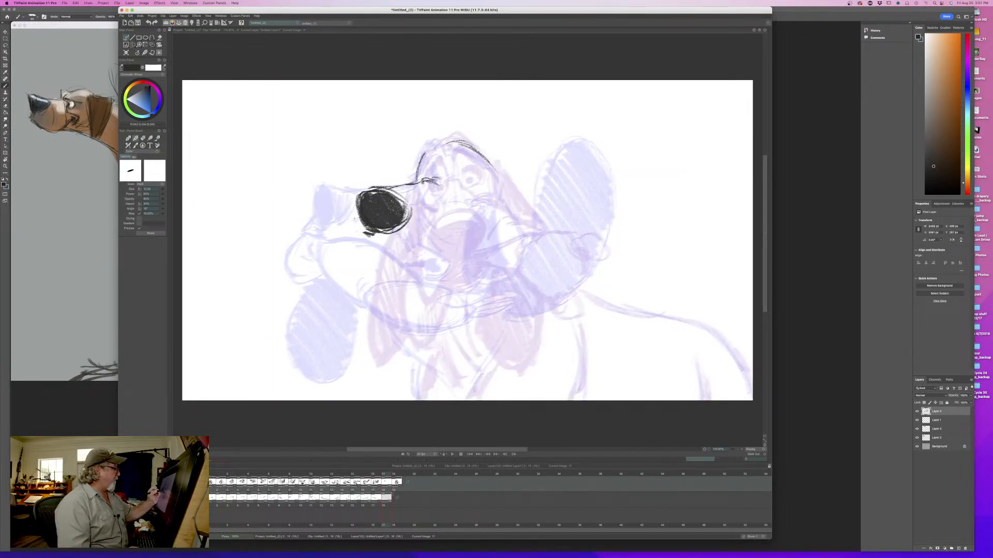
{"action": "key", "text": "Left"}
{"action": "key", "text": "Right"}
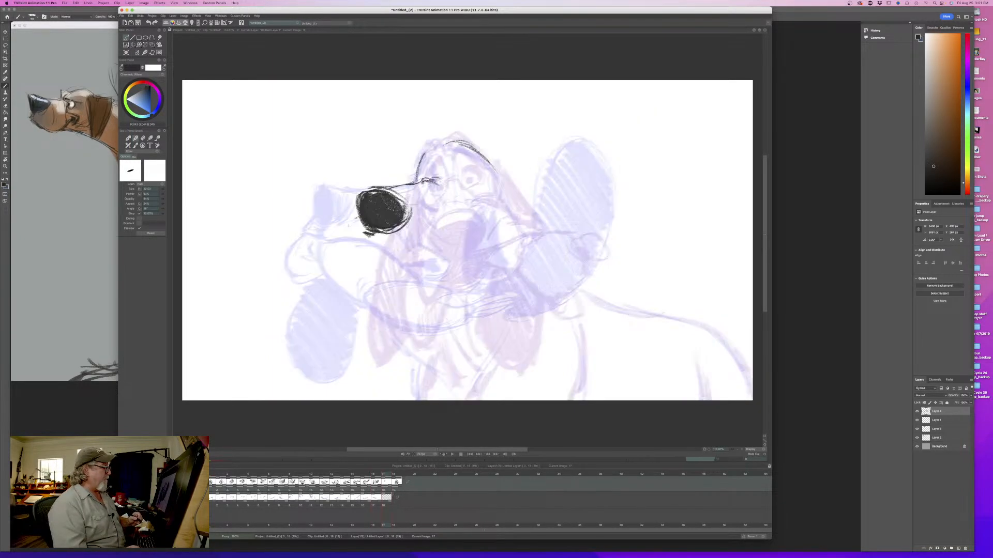
{"action": "key", "text": "Left"}
{"action": "key", "text": "Right"}
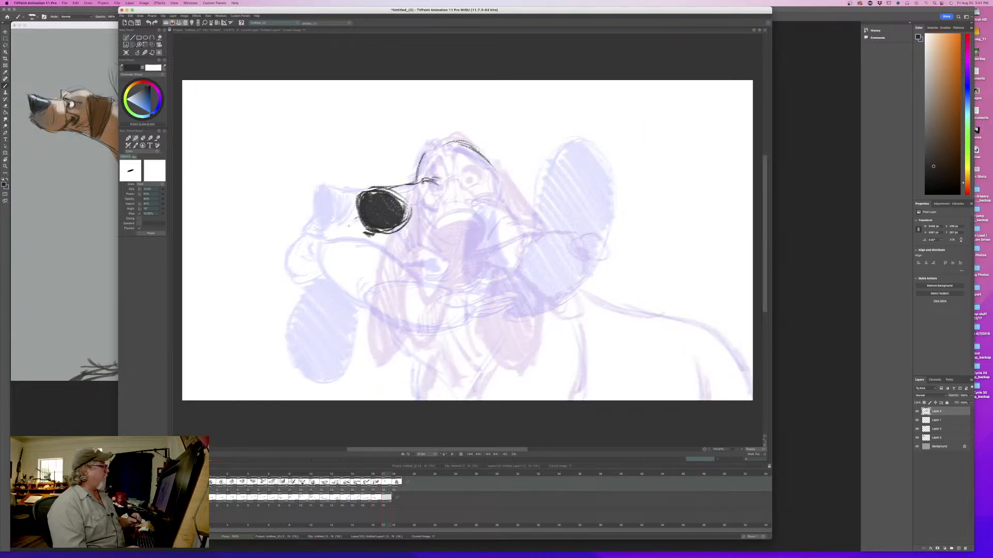
{"action": "key", "text": "Left"}
{"action": "key", "text": "Right"}
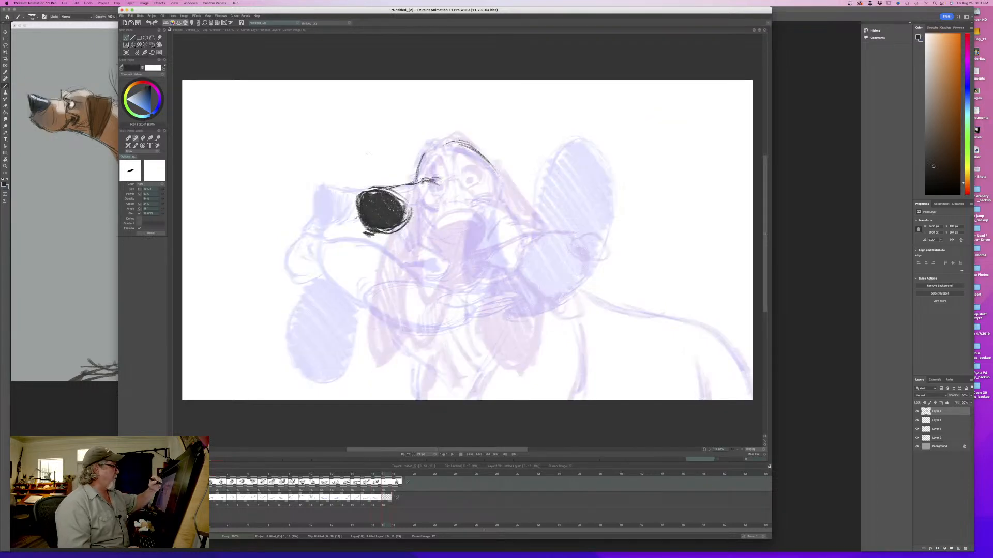
{"action": "key", "text": "Left"}
{"action": "key", "text": "Right"}
- Draw the arched brows and the squeezed-eye creases on the forehead, flipping against the previous drawing
{"action": "mouse_move", "coordinate": [439, 184]}
{"action": "left_mouse_down"}
{"action": "mouse_move", "coordinate": [442, 172]}
{"action": "mouse_move", "coordinate": [475, 194]}
{"action": "mouse_move", "coordinate": [452, 163]}
{"action": "mouse_move", "coordinate": [413, 167]}
{"action": "mouse_move", "coordinate": [474, 186]}
{"action": "left_mouse_up"}
{"action": "key", "text": "Left"}
{"action": "key", "text": "Right"}
{"action": "key", "text": "Left"}
{"action": "key", "text": "Right"}
{"action": "mouse_move", "coordinate": [449, 154]}
{"action": "left_mouse_down"}
{"action": "mouse_move", "coordinate": [462, 160]}
{"action": "mouse_move", "coordinate": [417, 171]}
{"action": "mouse_move", "coordinate": [435, 156]}
{"action": "mouse_move", "coordinate": [474, 178]}
{"action": "mouse_move", "coordinate": [494, 173]}
{"action": "mouse_move", "coordinate": [443, 146]}
{"action": "left_mouse_up"}
{"action": "key", "text": "Left"}
{"action": "key", "text": "Right"}
{"action": "key", "text": "Left"}
{"action": "key", "text": "Right"}
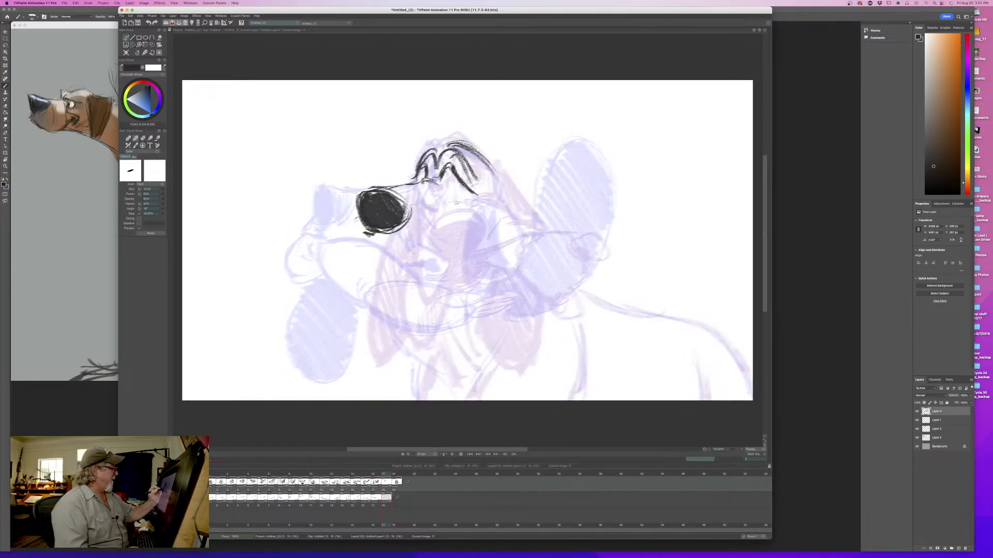
- Add the closed eye's lower line and the cheek line curving down behind the nose, flipping to compare
{"action": "mouse_move", "coordinate": [462, 203]}
{"action": "left_mouse_down"}
{"action": "mouse_move", "coordinate": [442, 197]}
{"action": "mouse_move", "coordinate": [463, 199]}
{"action": "mouse_move", "coordinate": [451, 183]}
{"action": "mouse_move", "coordinate": [437, 228]}
{"action": "mouse_move", "coordinate": [427, 220]}
{"action": "mouse_move", "coordinate": [445, 248]}
{"action": "left_mouse_up"}
{"action": "key", "text": "Left"}
{"action": "key", "text": "Right"}
{"action": "key", "text": "Left"}
{"action": "key", "text": "Right"}
{"action": "key", "text": "Left"}
{"action": "key", "text": "Right"}
{"action": "key", "text": "Left"}
{"action": "key", "text": "Right"}
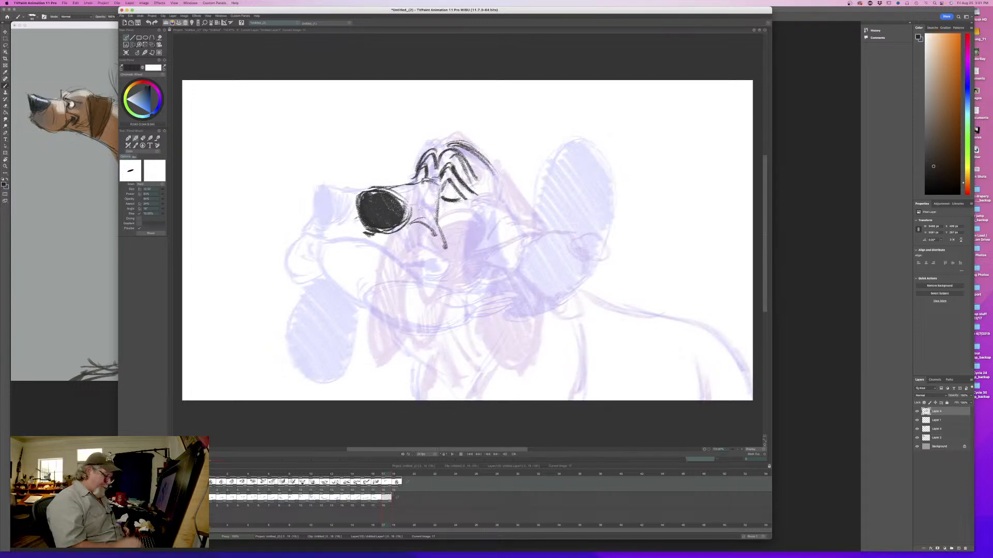
{"action": "key", "text": "Left"}
{"action": "key", "text": "Right"}
{"action": "key", "text": "Left"}
{"action": "key", "text": "Right"}
- Draw a short lip line extending forward from the nose and flip to check the motion
{"action": "left_click_drag", "start_coordinate": [338, 222], "coordinate": [357, 209]}
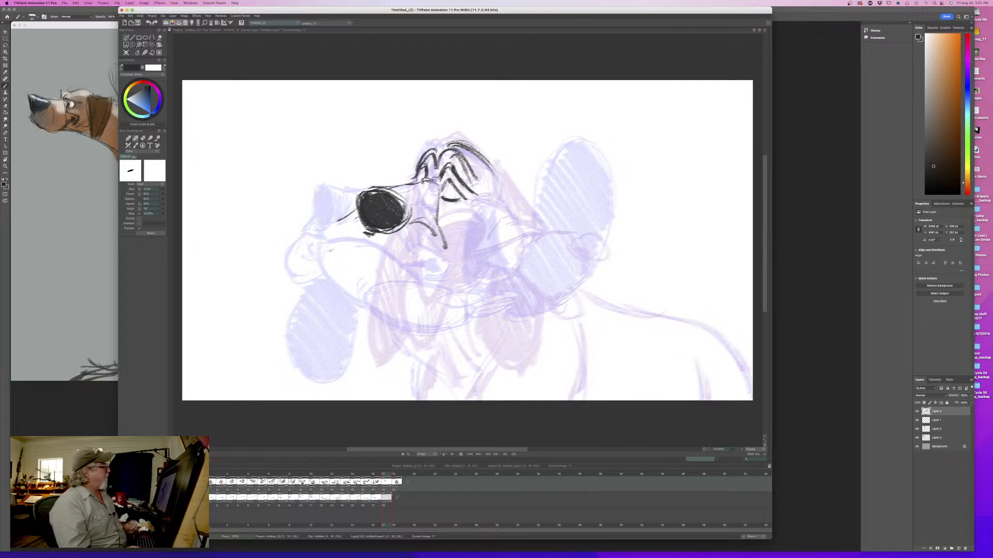
{"action": "key", "text": "Left"}
{"action": "key", "text": "Right"}
{"action": "key", "text": "Left"}
{"action": "key", "text": "Right"}
{"action": "key", "text": "Left"}
{"action": "key", "text": "Right"}
{"action": "key", "text": "Left"}
{"action": "key", "text": "Right"}
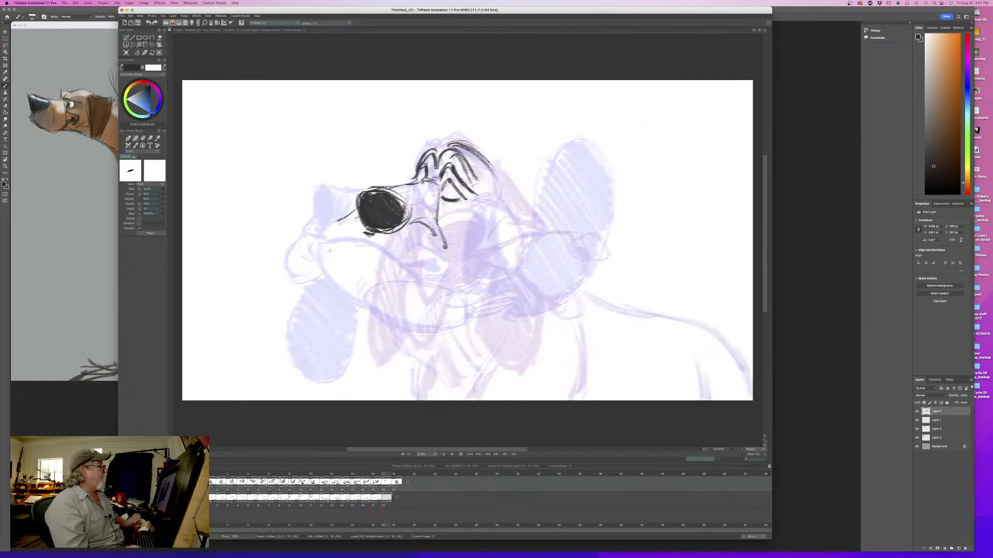
- Draw the back-of-head contour down toward the ear and extend the closed eye's line toward the muzzle
{"action": "mouse_move", "coordinate": [440, 153]}
{"action": "left_mouse_down"}
{"action": "mouse_move", "coordinate": [466, 144]}
{"action": "mouse_move", "coordinate": [497, 199]}
{"action": "left_mouse_up"}
{"action": "key", "text": "Left"}
{"action": "key", "text": "Right"}
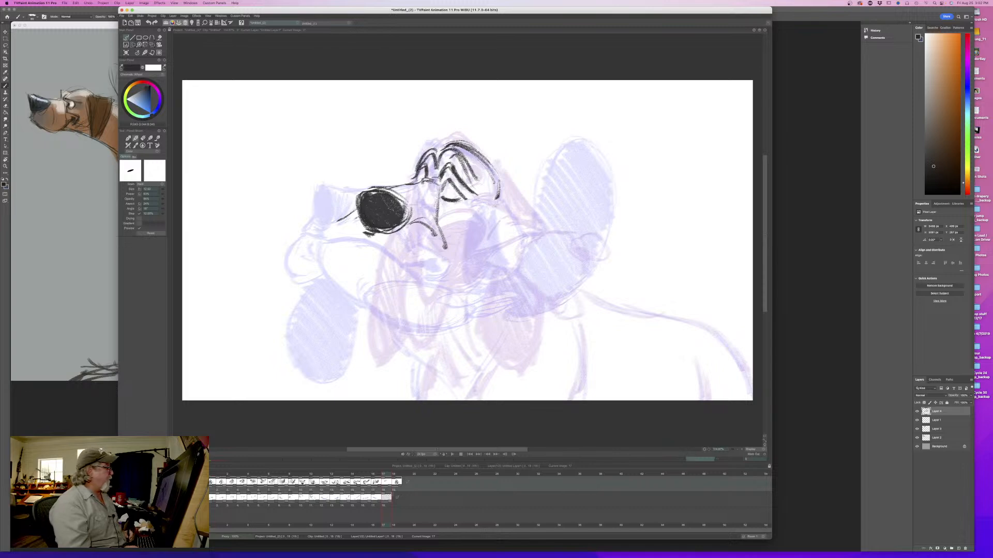
{"action": "key", "text": "Right"}
{"action": "mouse_move", "coordinate": [443, 200]}
{"action": "left_mouse_down"}
{"action": "mouse_move", "coordinate": [461, 201]}
{"action": "mouse_move", "coordinate": [432, 200]}
{"action": "left_mouse_up"}
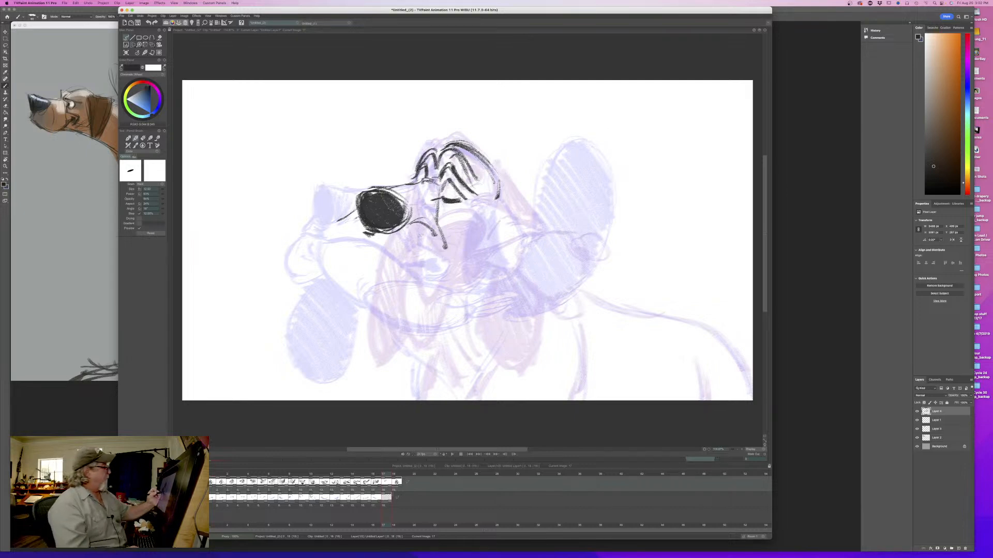
- Extend the cheek line downward and draw the curved lip edge from beneath the nose around to meet it
{"action": "left_click_drag", "start_coordinate": [443, 243], "coordinate": [451, 260]}
{"action": "key", "text": "Left"}
{"action": "key", "text": "Right"}
{"action": "mouse_move", "coordinate": [382, 471]}
{"action": "left_mouse_down"}
{"action": "mouse_move", "coordinate": [337, 476]}
{"action": "mouse_move", "coordinate": [387, 476]}
{"action": "left_mouse_up"}
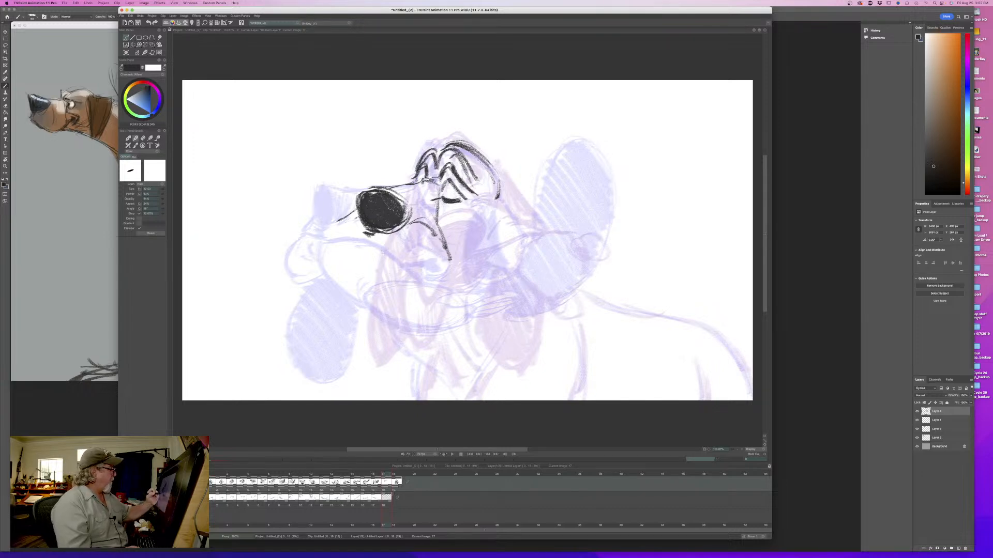
{"action": "left_click_drag", "start_coordinate": [378, 239], "coordinate": [418, 274]}
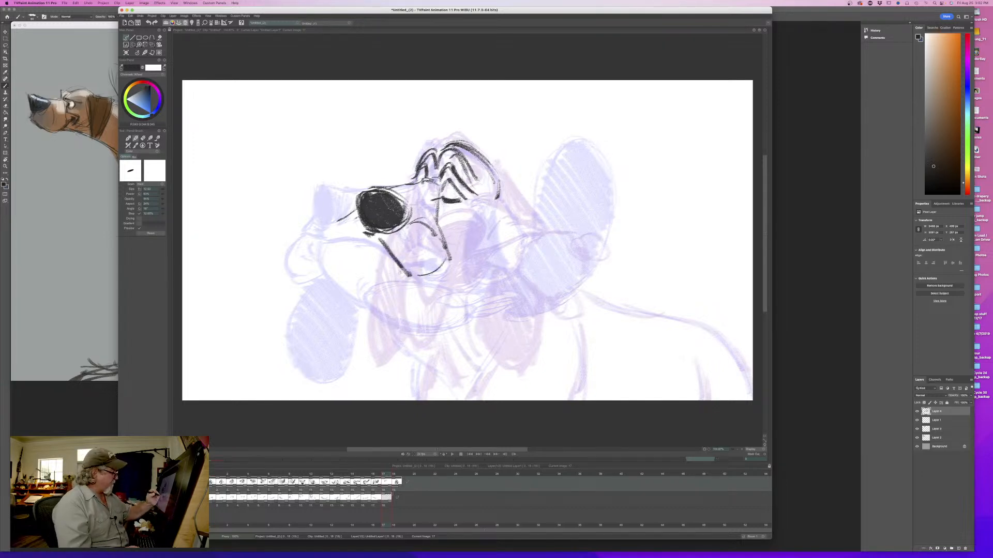
{"action": "mouse_move", "coordinate": [379, 242]}
{"action": "left_mouse_down"}
{"action": "mouse_move", "coordinate": [408, 278]}
{"action": "mouse_move", "coordinate": [436, 281]}
{"action": "mouse_move", "coordinate": [447, 258]}
{"action": "mouse_move", "coordinate": [421, 284]}
{"action": "left_mouse_up"}
{"action": "key", "text": "Left"}
{"action": "key", "text": "Right"}
{"action": "left_click_drag", "start_coordinate": [447, 235], "coordinate": [448, 273]}
{"action": "mouse_move", "coordinate": [442, 218]}
{"action": "left_mouse_down"}
{"action": "mouse_move", "coordinate": [449, 231]}
{"action": "mouse_move", "coordinate": [448, 216]}
{"action": "mouse_move", "coordinate": [454, 223]}
{"action": "left_mouse_up"}
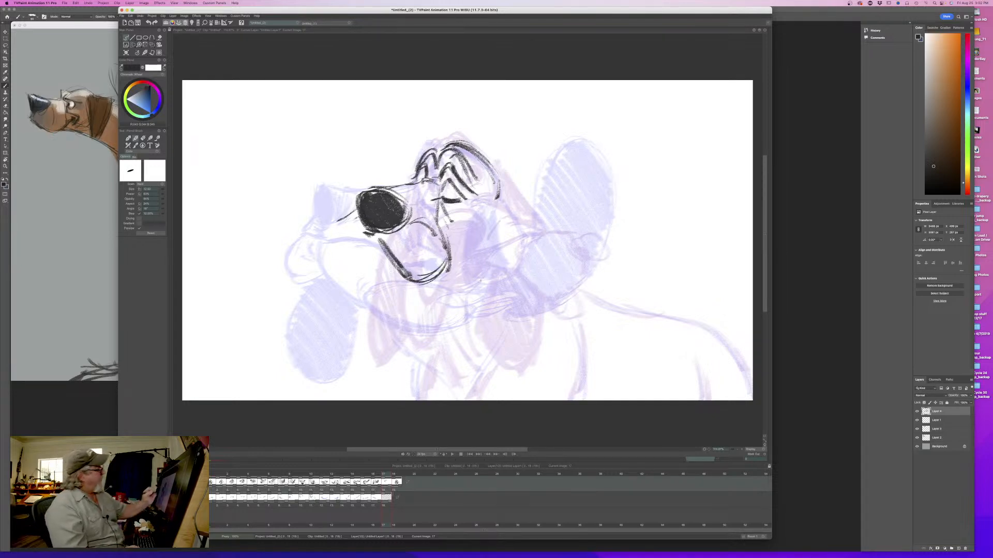
- Strengthen the muzzle's top line and lengthen the lip line in front of the nose, flipping to compare
{"action": "mouse_move", "coordinate": [414, 180]}
{"action": "left_mouse_down"}
{"action": "mouse_move", "coordinate": [374, 189]}
{"action": "mouse_move", "coordinate": [405, 224]}
{"action": "mouse_move", "coordinate": [391, 229]}
{"action": "mouse_move", "coordinate": [382, 196]}
{"action": "mouse_move", "coordinate": [358, 197]}
{"action": "mouse_move", "coordinate": [364, 227]}
{"action": "mouse_move", "coordinate": [321, 228]}
{"action": "left_mouse_up"}
{"action": "key", "text": "Left"}
{"action": "key", "text": "Right"}
{"action": "key", "text": "Left"}
{"action": "key", "text": "Right"}
{"action": "mouse_move", "coordinate": [380, 477]}
{"action": "left_mouse_down"}
{"action": "mouse_move", "coordinate": [266, 477]}
{"action": "mouse_move", "coordinate": [383, 475]}
{"action": "left_mouse_up"}
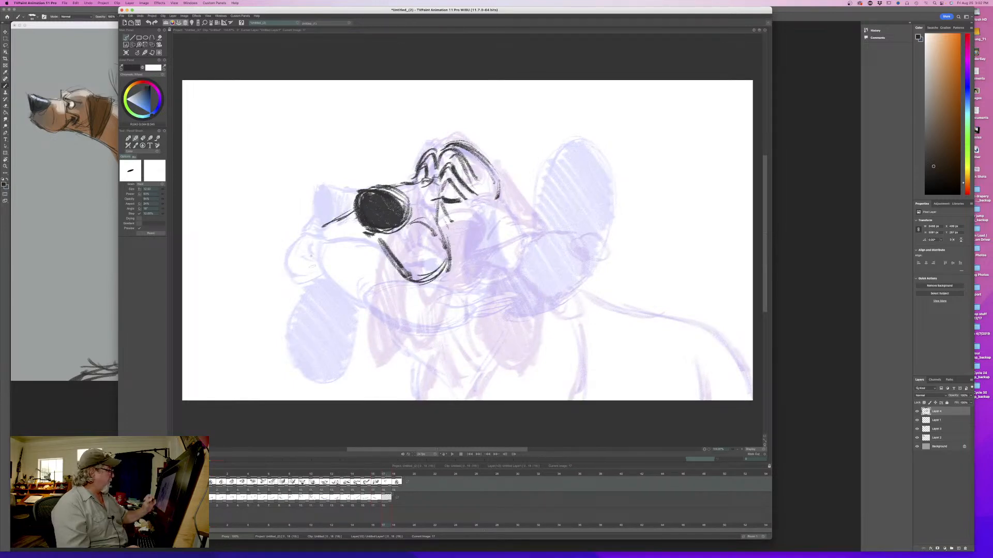
- Draw the far lip flying out in front of the nose as a long pointed flap, and flip to compare
{"action": "mouse_move", "coordinate": [342, 216]}
{"action": "left_mouse_down"}
{"action": "mouse_move", "coordinate": [312, 220]}
{"action": "mouse_move", "coordinate": [385, 244]}
{"action": "left_mouse_up"}
{"action": "mouse_move", "coordinate": [331, 210]}
{"action": "left_mouse_down"}
{"action": "mouse_move", "coordinate": [285, 204]}
{"action": "mouse_move", "coordinate": [285, 212]}
{"action": "mouse_move", "coordinate": [320, 241]}
{"action": "mouse_move", "coordinate": [348, 248]}
{"action": "left_mouse_up"}
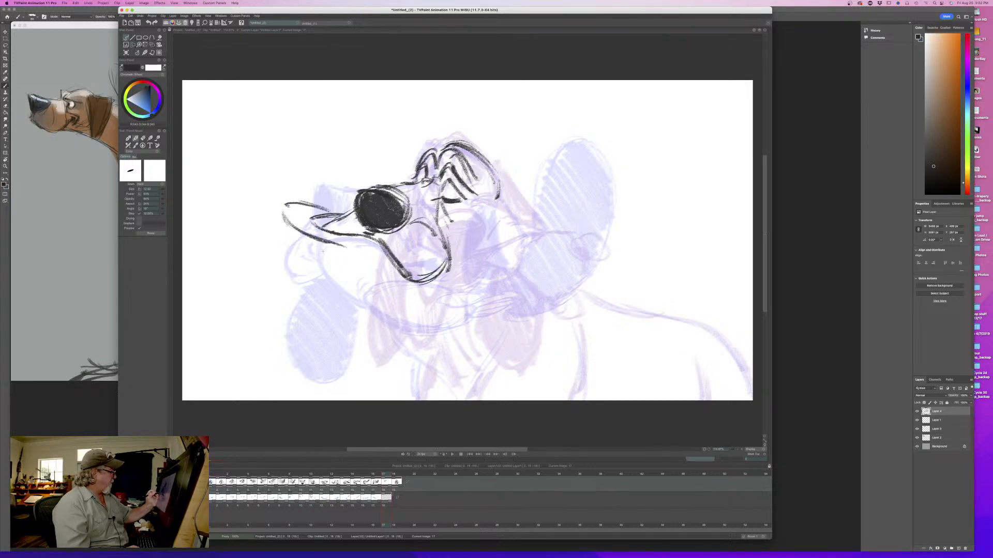
{"action": "key", "text": "Left"}
{"action": "key", "text": "Right"}
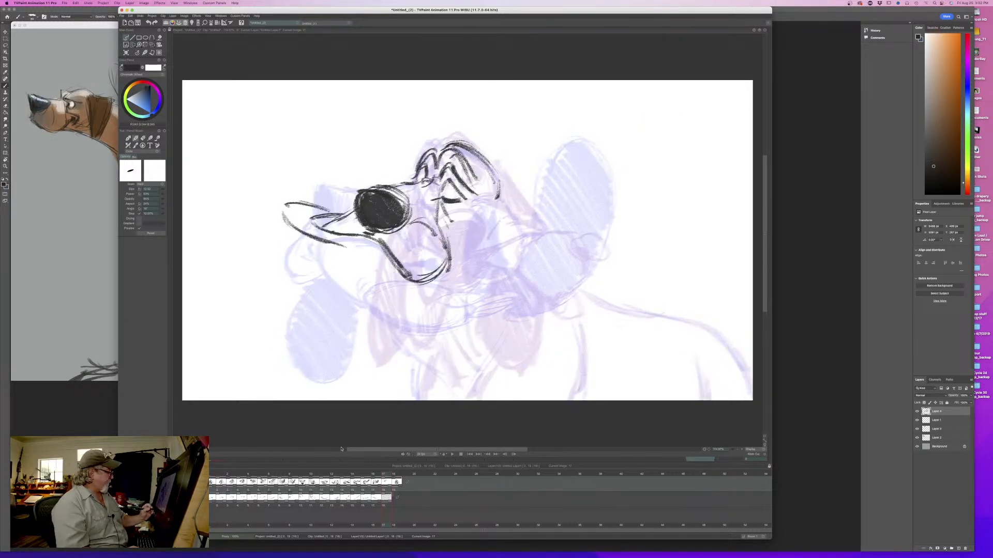
{"action": "mouse_move", "coordinate": [384, 475]}
{"action": "left_mouse_down"}
{"action": "mouse_move", "coordinate": [356, 474]}
{"action": "mouse_move", "coordinate": [386, 471]}
{"action": "left_mouse_up"}
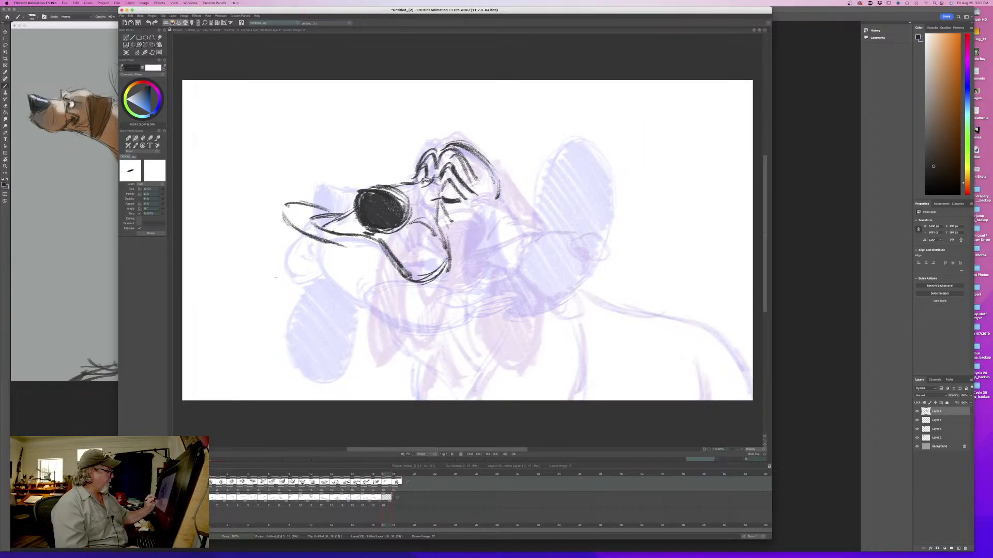
- Draw the near lip's swinging end as a large oval with two small inner loops, and erase the stray marks beside it
{"action": "mouse_move", "coordinate": [305, 256]}
{"action": "left_mouse_down"}
{"action": "mouse_move", "coordinate": [344, 280]}
{"action": "mouse_move", "coordinate": [311, 257]}
{"action": "mouse_move", "coordinate": [326, 313]}
{"action": "mouse_move", "coordinate": [298, 281]}
{"action": "mouse_move", "coordinate": [351, 298]}
{"action": "mouse_move", "coordinate": [342, 281]}
{"action": "mouse_move", "coordinate": [327, 282]}
{"action": "left_mouse_up"}
{"action": "mouse_move", "coordinate": [266, 273]}
{"action": "left_mouse_down"}
{"action": "mouse_move", "coordinate": [258, 276]}
{"action": "mouse_move", "coordinate": [277, 295]}
{"action": "mouse_move", "coordinate": [293, 297]}
{"action": "left_mouse_up"}
{"action": "key", "text": "e"}
{"action": "left_click_drag", "start_coordinate": [252, 269], "coordinate": [258, 273]}
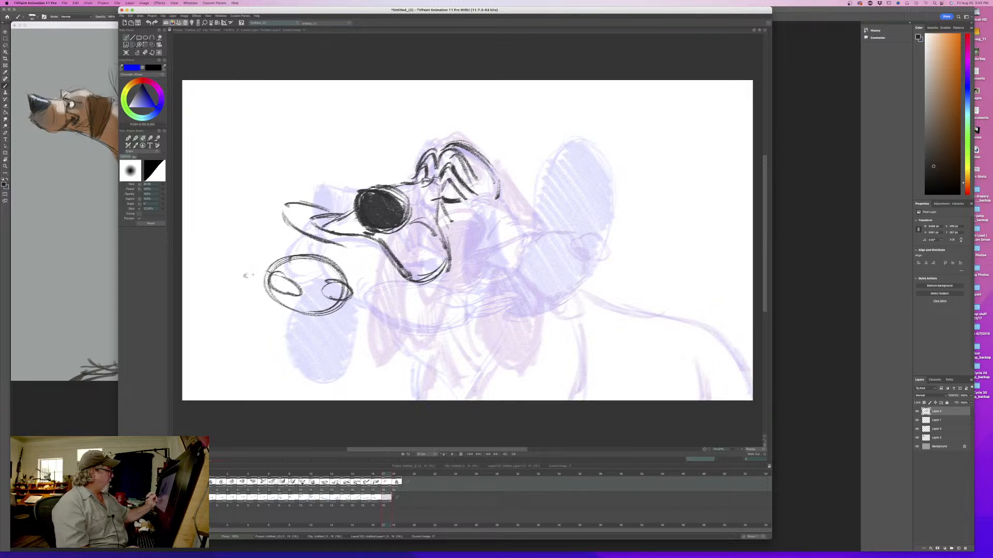
{"action": "key", "text": "Left"}
{"action": "key", "text": "Right"}
{"action": "key", "text": "Left"}
{"action": "key", "text": "Right"}
- Connect the near lip's oval to the jaw with upper and lower contour lines, flipping to check
{"action": "key", "text": "b"}
{"action": "left_click_drag", "start_coordinate": [418, 289], "coordinate": [347, 308]}
{"action": "mouse_move", "coordinate": [346, 272]}
{"action": "left_mouse_down"}
{"action": "mouse_move", "coordinate": [279, 260]}
{"action": "mouse_move", "coordinate": [261, 270]}
{"action": "mouse_move", "coordinate": [351, 300]}
{"action": "left_mouse_up"}
{"action": "mouse_move", "coordinate": [345, 241]}
{"action": "left_mouse_down"}
{"action": "mouse_move", "coordinate": [374, 250]}
{"action": "mouse_move", "coordinate": [331, 256]}
{"action": "mouse_move", "coordinate": [352, 276]}
{"action": "left_mouse_up"}
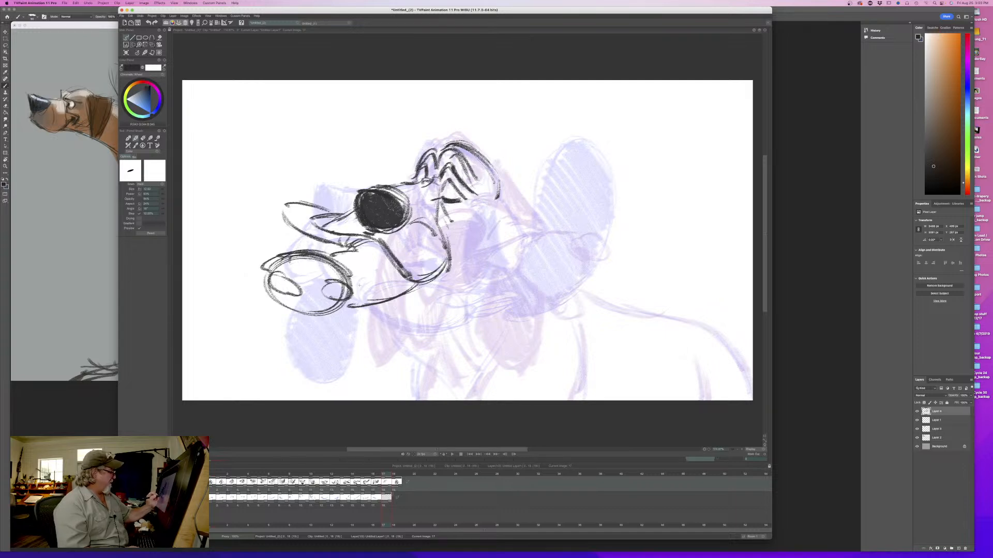
{"action": "key", "text": "Left"}
{"action": "key", "text": "Right"}
{"action": "key", "text": "Left"}
{"action": "key", "text": "Right"}
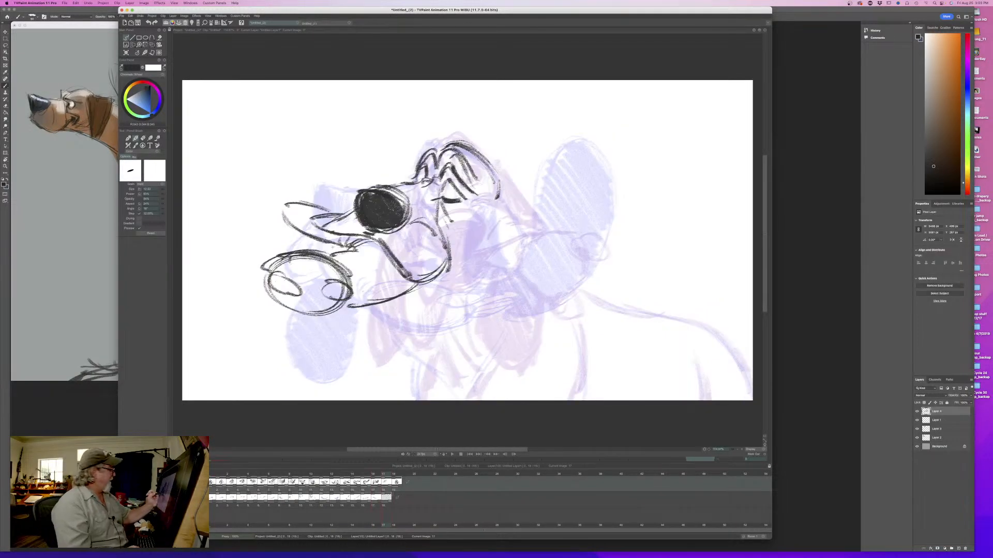
- Add small fold strokes between the two flying lips and strengthen the crease below the closed eye
{"action": "left_click_drag", "start_coordinate": [326, 247], "coordinate": [340, 255]}
{"action": "left_click_drag", "start_coordinate": [323, 241], "coordinate": [336, 253]}
{"action": "key", "text": "Left"}
{"action": "key", "text": "Right"}
{"action": "left_click_drag", "start_coordinate": [441, 203], "coordinate": [453, 222]}
{"action": "key", "text": "Left"}
{"action": "key", "text": "Right"}
{"action": "key", "text": "Left"}
{"action": "key", "text": "Right"}
- Reinforce the far brow's arch at the front of the forehead and flip through the adjacent drawings
{"action": "mouse_move", "coordinate": [437, 160]}
{"action": "left_mouse_down"}
{"action": "mouse_move", "coordinate": [431, 144]}
{"action": "mouse_move", "coordinate": [425, 156]}
{"action": "left_mouse_up"}
{"action": "mouse_move", "coordinate": [434, 149]}
{"action": "left_mouse_down"}
{"action": "mouse_move", "coordinate": [445, 140]}
{"action": "mouse_move", "coordinate": [413, 168]}
{"action": "left_mouse_up"}
{"action": "key", "text": "Left"}
{"action": "key", "text": "Left"}
{"action": "key", "text": "Right"}
- Draw the ear's attachment line at the back of the head, darken the cheek crease, and flip to compare
{"action": "key", "text": "Right"}
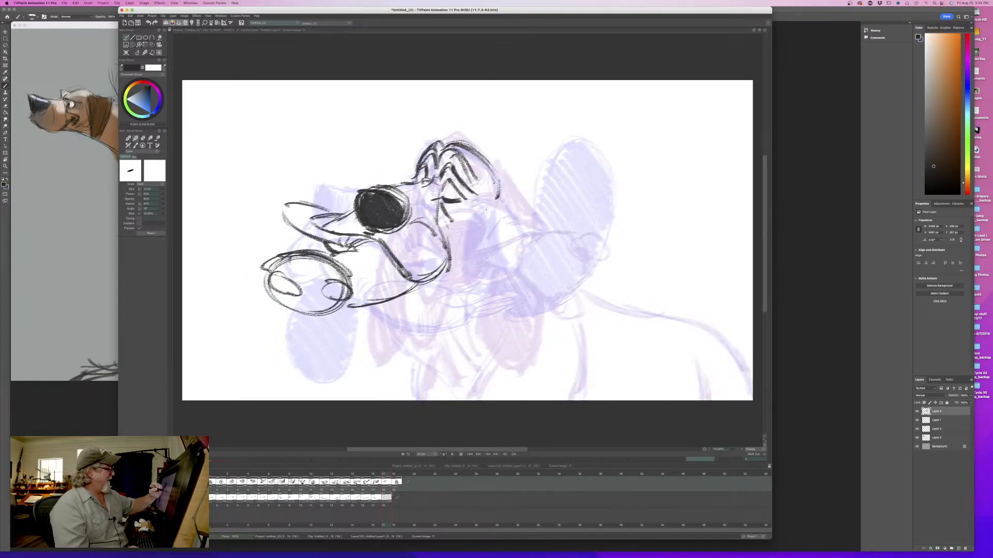
{"action": "left_click_drag", "start_coordinate": [498, 191], "coordinate": [499, 211]}
{"action": "left_click_drag", "start_coordinate": [497, 195], "coordinate": [439, 241]}
{"action": "key", "text": "Left"}
{"action": "key", "text": "Right"}
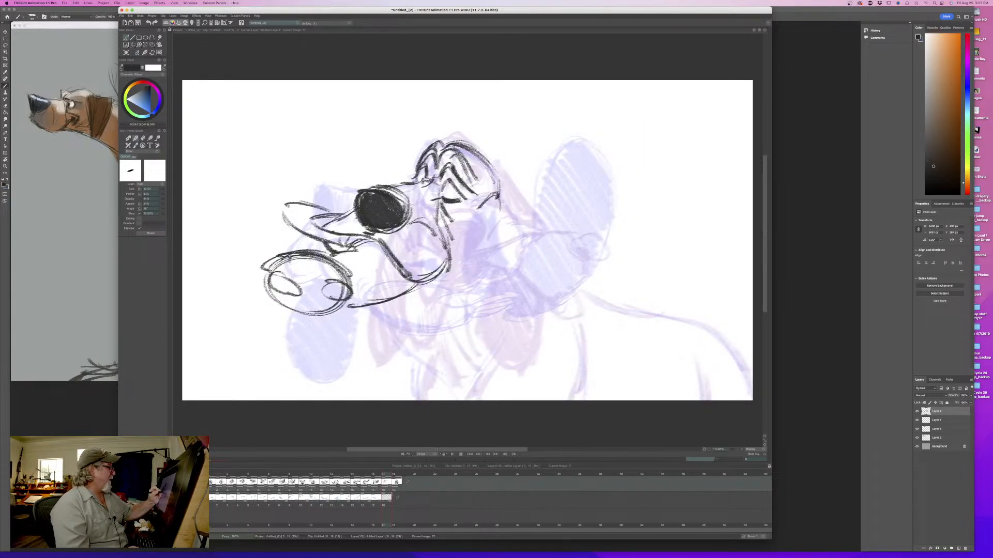
{"action": "mouse_move", "coordinate": [383, 475]}
{"action": "left_mouse_down"}
{"action": "mouse_move", "coordinate": [263, 476]}
{"action": "mouse_move", "coordinate": [389, 474]}
{"action": "left_mouse_up"}
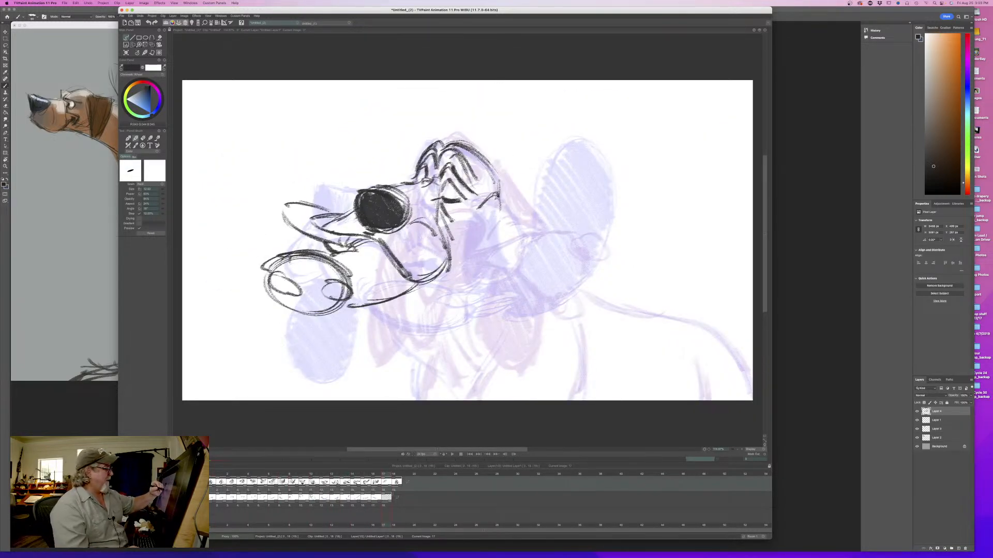
- Sketch the near ear sweeping down from the back of the head and curling back upward at its end, flipping to compare
{"action": "mouse_move", "coordinate": [498, 207]}
{"action": "left_mouse_down"}
{"action": "mouse_move", "coordinate": [435, 345]}
{"action": "mouse_move", "coordinate": [507, 295]}
{"action": "mouse_move", "coordinate": [476, 382]}
{"action": "left_mouse_up"}
{"action": "left_click_drag", "start_coordinate": [515, 278], "coordinate": [460, 339]}
{"action": "left_click_drag", "start_coordinate": [521, 280], "coordinate": [462, 380]}
{"action": "left_click_drag", "start_coordinate": [508, 341], "coordinate": [413, 386]}
{"action": "mouse_move", "coordinate": [461, 292]}
{"action": "left_mouse_down"}
{"action": "mouse_move", "coordinate": [451, 328]}
{"action": "mouse_move", "coordinate": [464, 334]}
{"action": "left_mouse_up"}
{"action": "mouse_move", "coordinate": [480, 208]}
{"action": "left_mouse_down"}
{"action": "mouse_move", "coordinate": [448, 280]}
{"action": "mouse_move", "coordinate": [392, 352]}
{"action": "mouse_move", "coordinate": [461, 339]}
{"action": "mouse_move", "coordinate": [449, 375]}
{"action": "left_mouse_up"}
{"action": "mouse_move", "coordinate": [394, 355]}
{"action": "left_mouse_down"}
{"action": "mouse_move", "coordinate": [460, 362]}
{"action": "mouse_move", "coordinate": [409, 332]}
{"action": "mouse_move", "coordinate": [463, 371]}
{"action": "left_mouse_up"}
{"action": "key", "text": "Left"}
{"action": "key", "text": "Right"}
- Clean up the near ear's curled end, redraw its inner fold and outer edge, and flip to compare
{"action": "key", "text": "e"}
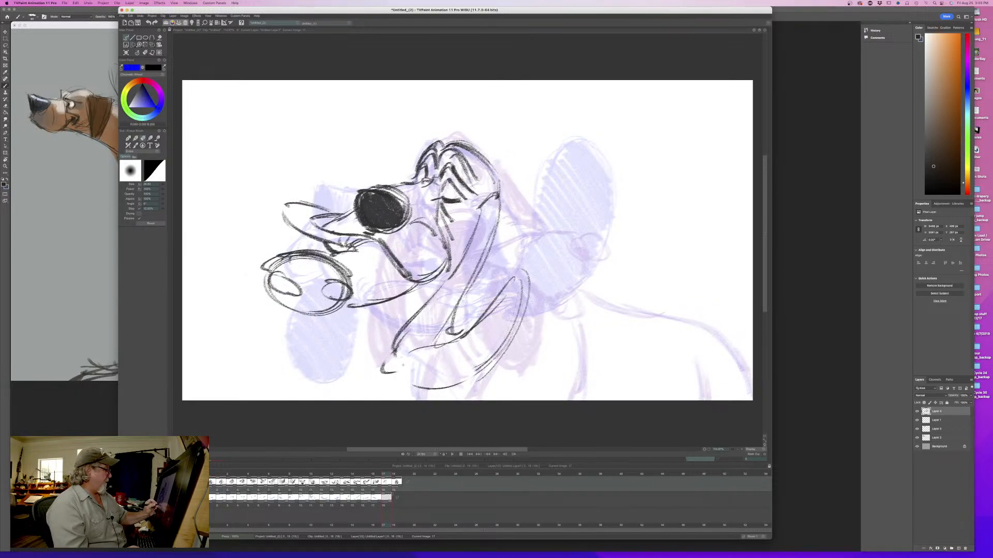
{"action": "key", "text": "e"}
{"action": "left_click_drag", "start_coordinate": [512, 279], "coordinate": [440, 344]}
{"action": "left_click_drag", "start_coordinate": [489, 300], "coordinate": [444, 342]}
{"action": "left_click_drag", "start_coordinate": [448, 341], "coordinate": [411, 357]}
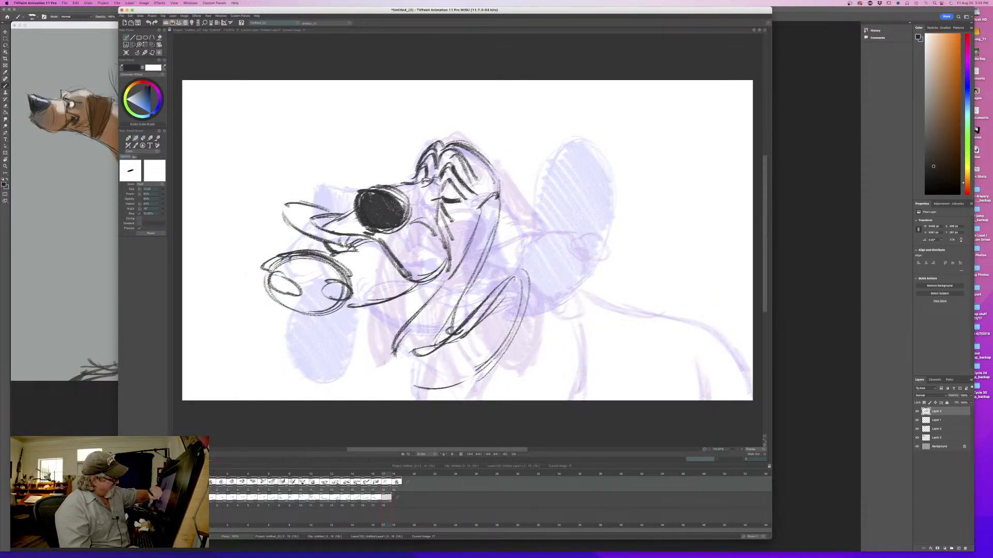
{"action": "left_click_drag", "start_coordinate": [523, 279], "coordinate": [475, 368]}
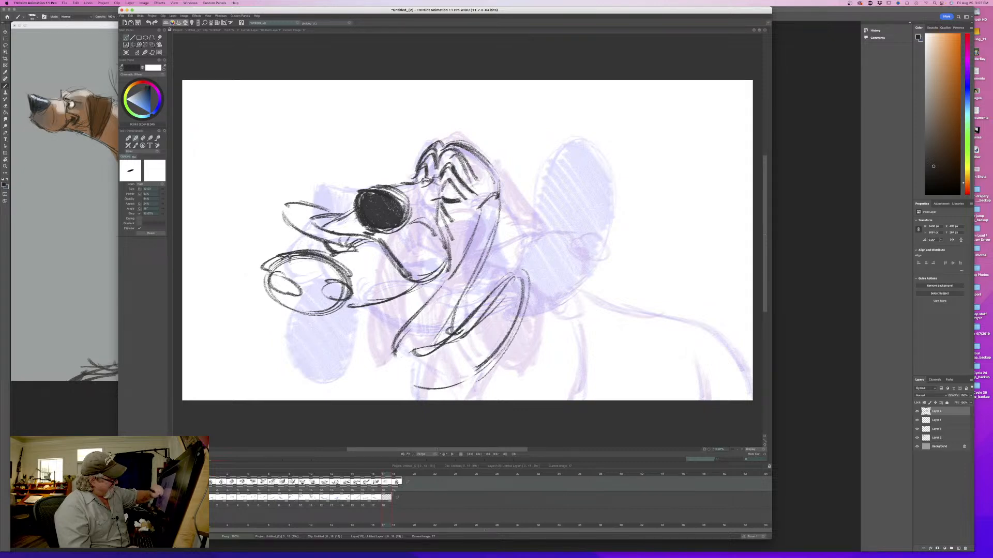
{"action": "key", "text": "Left"}
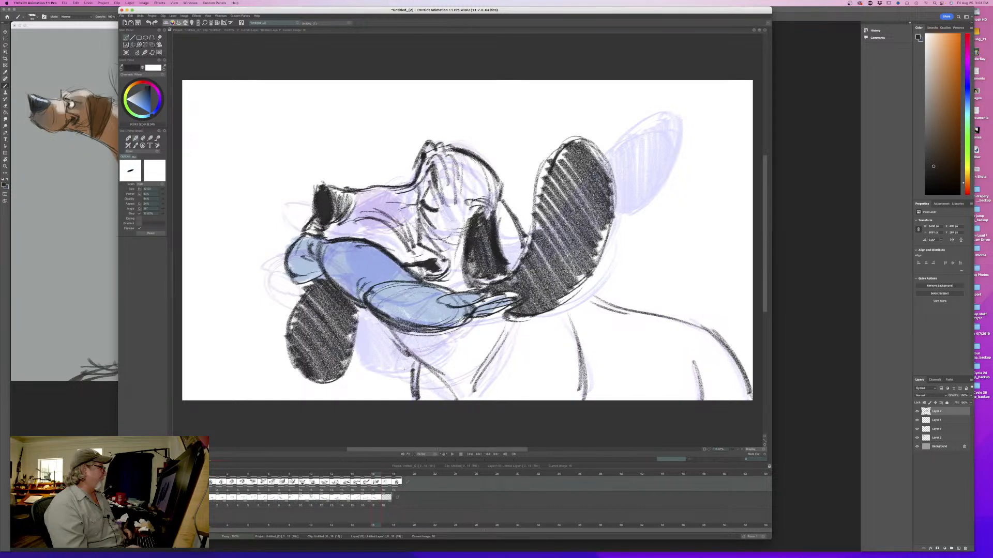
{"action": "key", "text": "Right"}
- Darken the near ear's contours from the head down into the curl, close its underside, and flip to compare
{"action": "left_click_drag", "start_coordinate": [499, 181], "coordinate": [482, 262]}
{"action": "left_click_drag", "start_coordinate": [498, 209], "coordinate": [450, 322]}
{"action": "left_click_drag", "start_coordinate": [473, 232], "coordinate": [416, 312]}
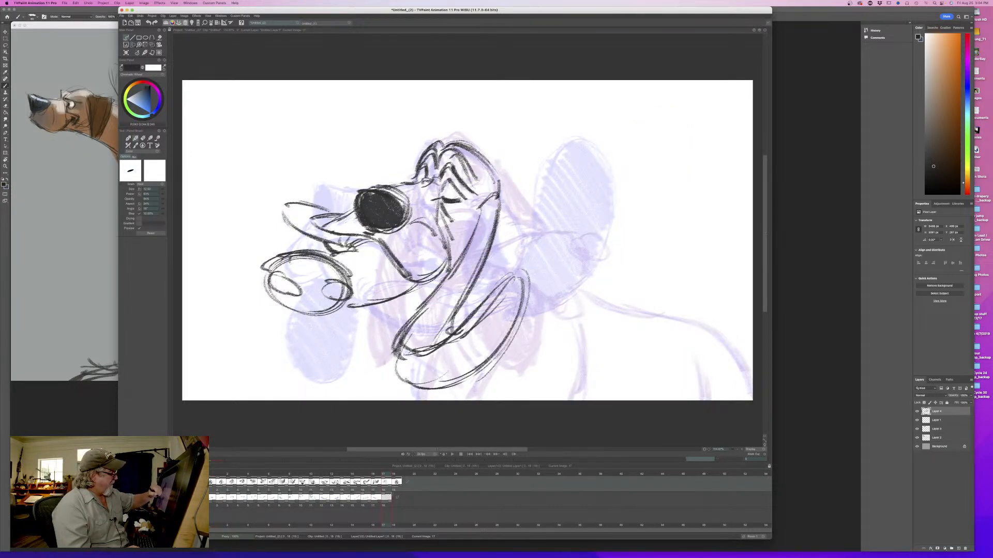
{"action": "mouse_move", "coordinate": [399, 357]}
{"action": "left_mouse_down"}
{"action": "mouse_move", "coordinate": [505, 345]}
{"action": "mouse_move", "coordinate": [519, 277]}
{"action": "mouse_move", "coordinate": [431, 340]}
{"action": "left_mouse_up"}
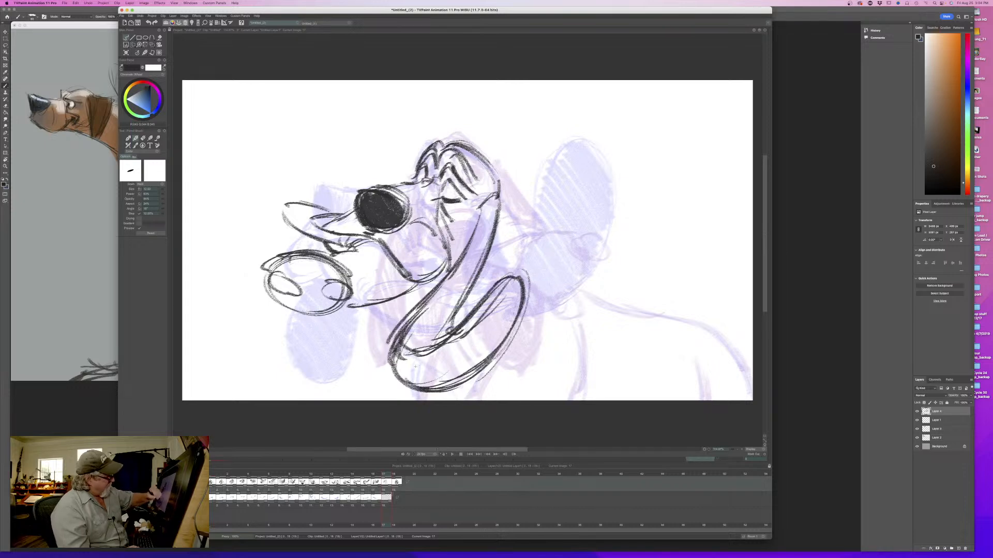
{"action": "key", "text": "Left"}
{"action": "key", "text": "Right"}
{"action": "key", "text": "Left"}
{"action": "key", "text": "Right"}
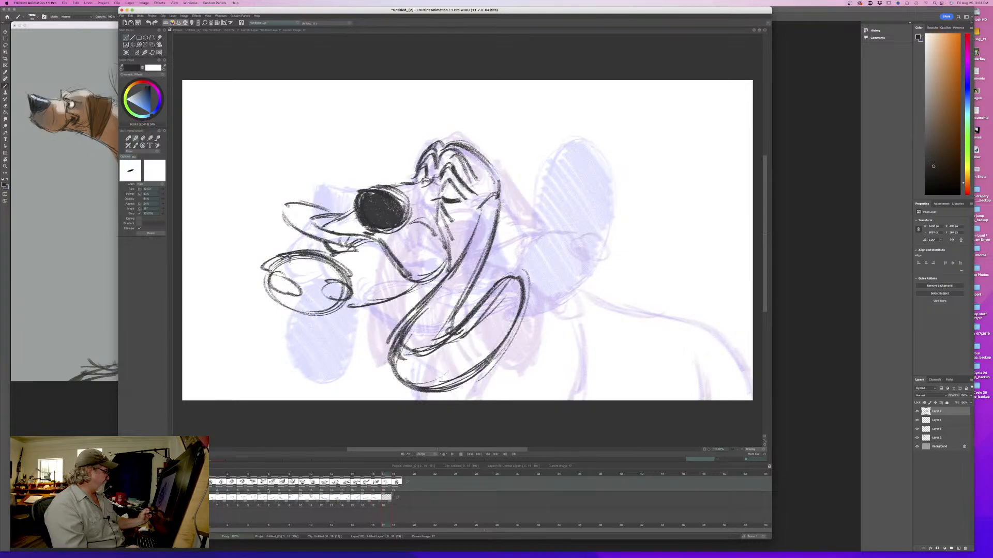
- Sketch the far ear streaming forward from the brow past the flying lips, flipping to compare
{"action": "mouse_move", "coordinate": [382, 482]}
{"action": "left_mouse_down"}
{"action": "mouse_move", "coordinate": [213, 484]}
{"action": "mouse_move", "coordinate": [398, 484]}
{"action": "mouse_move", "coordinate": [228, 487]}
{"action": "mouse_move", "coordinate": [384, 490]}
{"action": "left_mouse_up"}
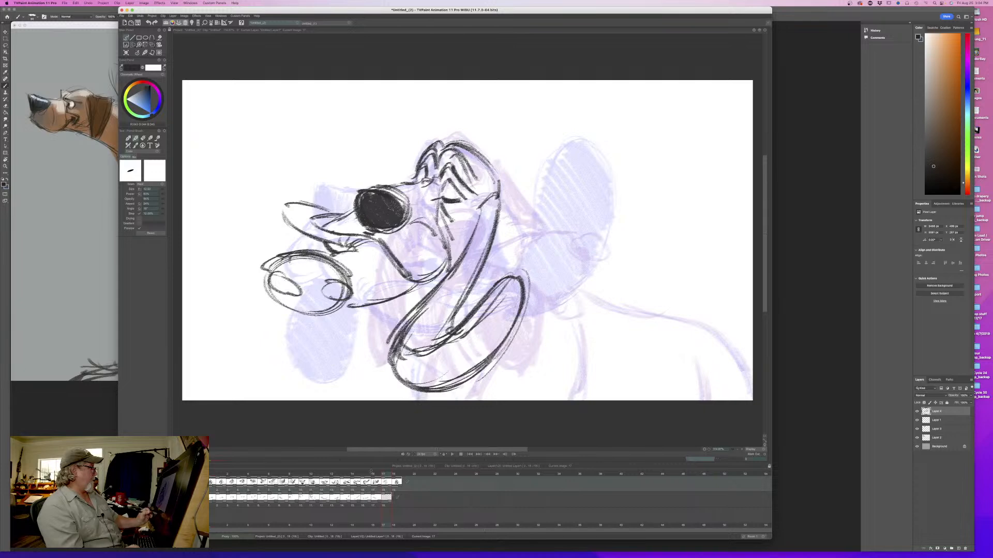
{"action": "mouse_move", "coordinate": [237, 230]}
{"action": "left_mouse_down"}
{"action": "mouse_move", "coordinate": [220, 251]}
{"action": "mouse_move", "coordinate": [228, 239]}
{"action": "mouse_move", "coordinate": [259, 286]}
{"action": "mouse_move", "coordinate": [203, 278]}
{"action": "mouse_move", "coordinate": [260, 224]}
{"action": "left_mouse_up"}
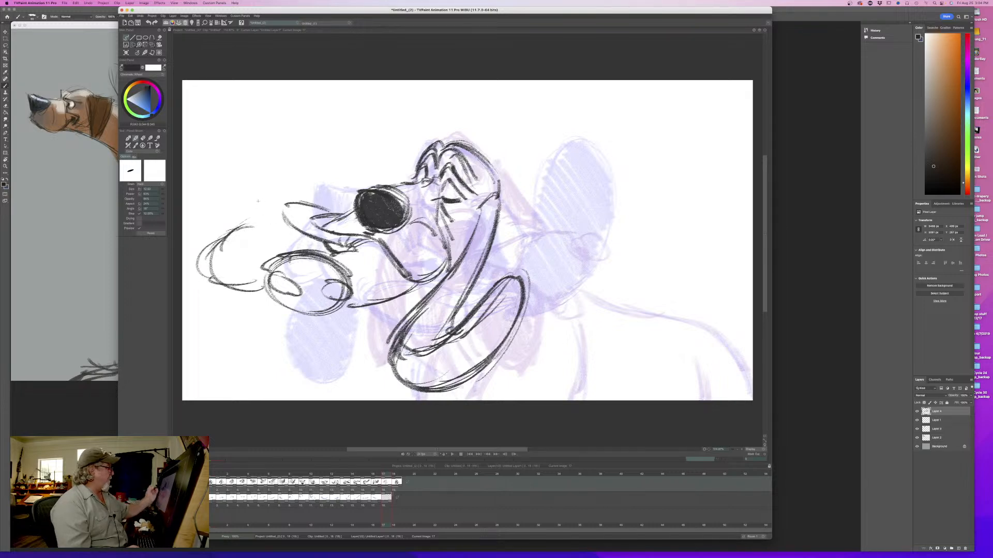
{"action": "mouse_move", "coordinate": [408, 169]}
{"action": "left_mouse_down"}
{"action": "mouse_move", "coordinate": [254, 213]}
{"action": "mouse_move", "coordinate": [207, 253]}
{"action": "mouse_move", "coordinate": [213, 287]}
{"action": "mouse_move", "coordinate": [222, 245]}
{"action": "left_mouse_up"}
{"action": "key", "text": "Left"}
{"action": "key", "text": "Right"}
{"action": "key", "text": "Left"}
{"action": "key", "text": "Right"}
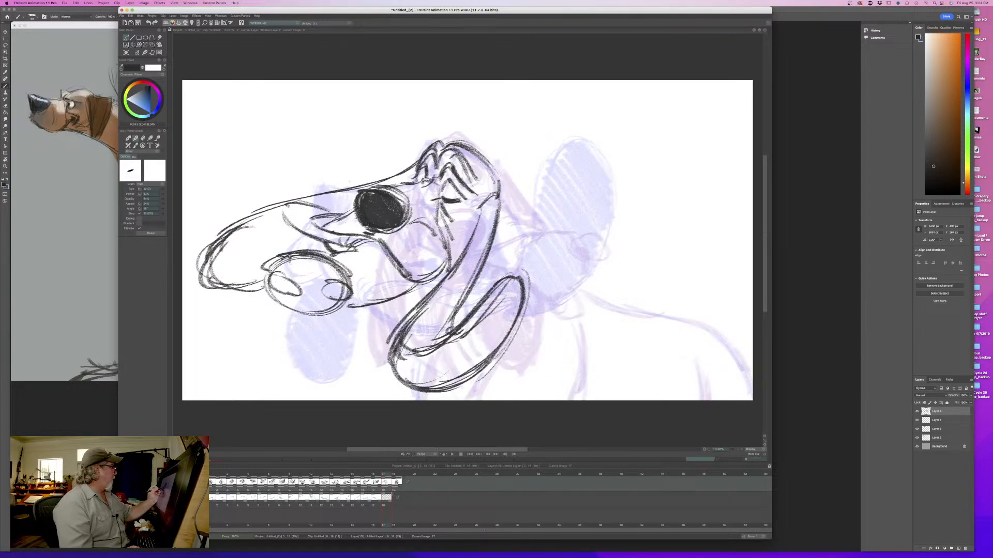
- Strengthen the far ear's long top edge and flip through the adjacent drawings
{"action": "mouse_move", "coordinate": [397, 169]}
{"action": "left_mouse_down"}
{"action": "mouse_move", "coordinate": [267, 207]}
{"action": "mouse_move", "coordinate": [241, 237]}
{"action": "left_mouse_up"}
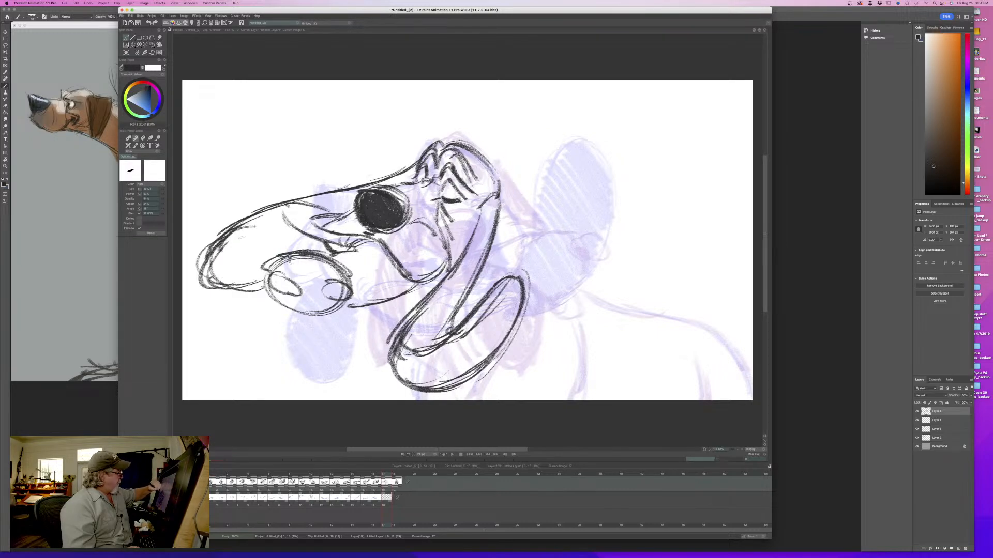
{"action": "key", "text": "Left"}
{"action": "key", "text": "Right"}
{"action": "key", "text": "Left"}
{"action": "key", "text": "Right"}
- Erase the lines overlapping the far lip and redraw its contour along with the far ear's lower edge
{"action": "mouse_move", "coordinate": [345, 213]}
{"action": "left_mouse_down"}
{"action": "mouse_move", "coordinate": [280, 191]}
{"action": "mouse_move", "coordinate": [290, 231]}
{"action": "mouse_move", "coordinate": [309, 238]}
{"action": "left_mouse_up"}
{"action": "key", "text": "e"}
{"action": "mouse_move", "coordinate": [304, 198]}
{"action": "left_mouse_down"}
{"action": "mouse_move", "coordinate": [286, 203]}
{"action": "mouse_move", "coordinate": [330, 208]}
{"action": "mouse_move", "coordinate": [293, 192]}
{"action": "left_mouse_up"}
{"action": "key", "text": "Left"}
{"action": "key", "text": "Right"}
{"action": "key", "text": "e"}
{"action": "mouse_move", "coordinate": [316, 195]}
{"action": "left_mouse_down"}
{"action": "mouse_move", "coordinate": [288, 192]}
{"action": "mouse_move", "coordinate": [330, 232]}
{"action": "left_mouse_up"}
{"action": "left_click_drag", "start_coordinate": [312, 219], "coordinate": [345, 213]}
{"action": "mouse_move", "coordinate": [311, 217]}
{"action": "left_mouse_down"}
{"action": "mouse_move", "coordinate": [339, 213]}
{"action": "mouse_move", "coordinate": [287, 255]}
{"action": "left_mouse_up"}
{"action": "mouse_move", "coordinate": [312, 240]}
{"action": "left_mouse_down"}
{"action": "mouse_move", "coordinate": [225, 292]}
{"action": "mouse_move", "coordinate": [210, 286]}
{"action": "left_mouse_up"}
- Hatch the far ear dark with a larger brush from the brow to its tip, then flip to compare
{"action": "left_click_drag", "start_coordinate": [417, 168], "coordinate": [378, 188]}
{"action": "left_click_drag", "start_coordinate": [161, 192], "coordinate": [171, 190]}
{"action": "mouse_move", "coordinate": [372, 186]}
{"action": "left_mouse_down"}
{"action": "mouse_move", "coordinate": [209, 269]}
{"action": "mouse_move", "coordinate": [223, 286]}
{"action": "mouse_move", "coordinate": [214, 286]}
{"action": "left_mouse_up"}
{"action": "key", "text": "Left"}
{"action": "key", "text": "Right"}
{"action": "key", "text": "Left"}
{"action": "key", "text": "Right"}
- Fill the near ear with dark hatching down its length and around the curl, then reduce the brush size
{"action": "mouse_move", "coordinate": [494, 196]}
{"action": "left_mouse_down"}
{"action": "mouse_move", "coordinate": [475, 282]}
{"action": "mouse_move", "coordinate": [424, 343]}
{"action": "left_mouse_up"}
{"action": "mouse_move", "coordinate": [440, 304]}
{"action": "left_mouse_down"}
{"action": "mouse_move", "coordinate": [413, 354]}
{"action": "mouse_move", "coordinate": [399, 351]}
{"action": "left_mouse_up"}
{"action": "left_click_drag", "start_coordinate": [522, 282], "coordinate": [507, 310]}
{"action": "mouse_move", "coordinate": [498, 315]}
{"action": "left_mouse_down"}
{"action": "mouse_move", "coordinate": [474, 360]}
{"action": "mouse_move", "coordinate": [457, 365]}
{"action": "mouse_move", "coordinate": [439, 343]}
{"action": "mouse_move", "coordinate": [438, 376]}
{"action": "mouse_move", "coordinate": [420, 348]}
{"action": "mouse_move", "coordinate": [400, 343]}
{"action": "mouse_move", "coordinate": [395, 380]}
{"action": "left_mouse_up"}
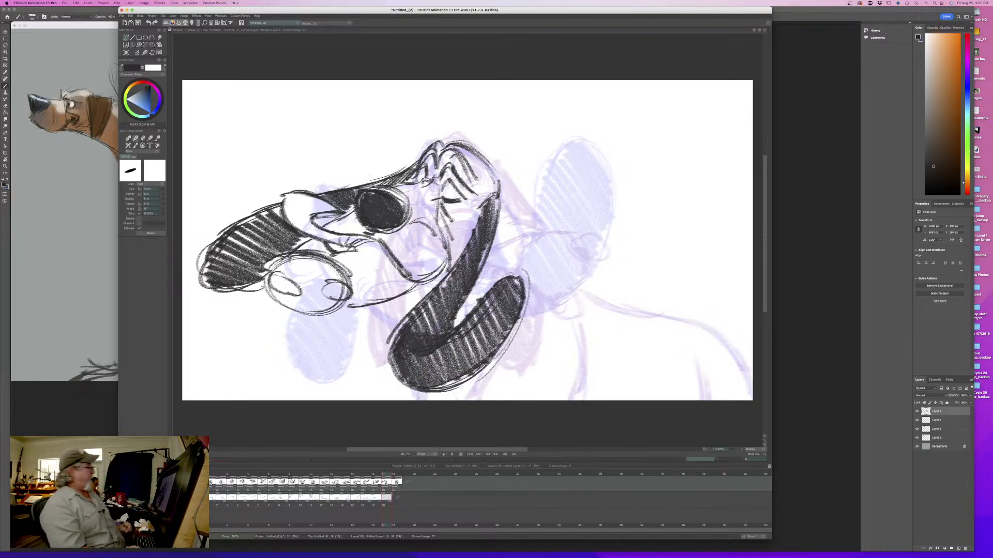
{"action": "left_click_drag", "start_coordinate": [162, 191], "coordinate": [158, 191]}
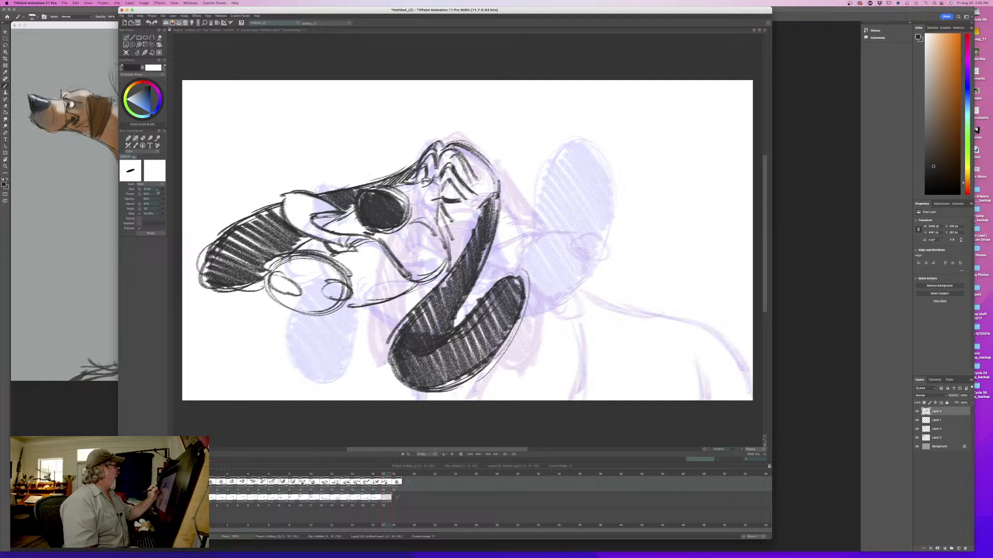
- Darken the cheek crease behind the nose, flipping to the previous drawing to compare
{"action": "key", "text": "Left"}
{"action": "key", "text": "Right"}
{"action": "mouse_move", "coordinate": [417, 222]}
{"action": "left_mouse_down"}
{"action": "mouse_move", "coordinate": [438, 235]}
{"action": "mouse_move", "coordinate": [436, 223]}
{"action": "left_mouse_up"}
{"action": "key", "text": "Left"}
{"action": "key", "text": "Right"}
{"action": "key", "text": "Left"}
{"action": "key", "text": "Right"}
- Add short chest strokes beneath the near lip and ear, and draw the shoulder line, flipping to compare
{"action": "left_click_drag", "start_coordinate": [385, 304], "coordinate": [392, 318]}
{"action": "left_click_drag", "start_coordinate": [419, 394], "coordinate": [422, 402]}
{"action": "key", "text": "Left"}
{"action": "key", "text": "Right"}
{"action": "left_click_drag", "start_coordinate": [573, 323], "coordinate": [580, 398]}
{"action": "key", "text": "Left"}
{"action": "key", "text": "Right"}
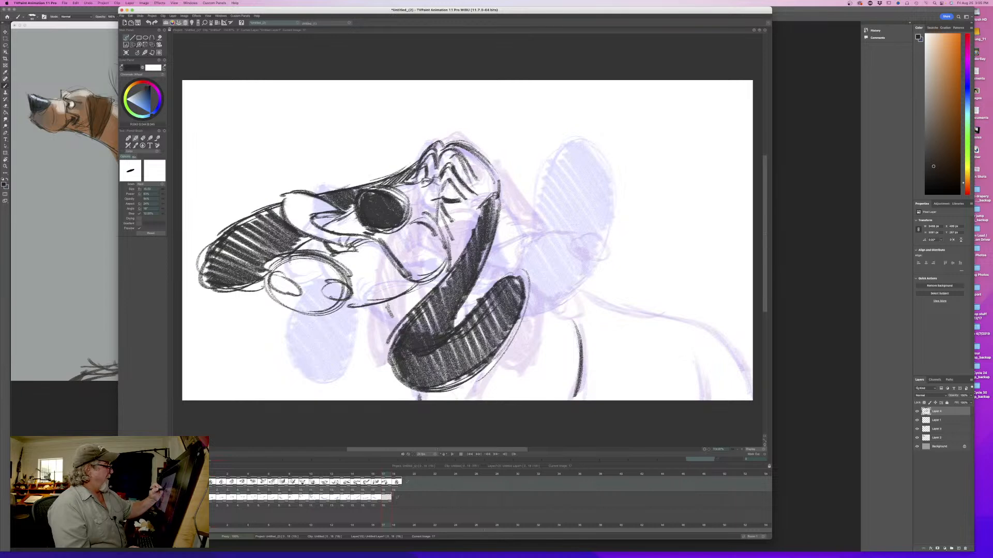
- Draw the back of the neck into the shoulder and extend the back line to the hindquarters, flipping to compare
{"action": "left_click_drag", "start_coordinate": [507, 205], "coordinate": [518, 236]}
{"action": "key", "text": "Right"}
{"action": "key", "text": "Left"}
{"action": "mouse_move", "coordinate": [499, 182]}
{"action": "left_mouse_down"}
{"action": "mouse_move", "coordinate": [520, 246]}
{"action": "mouse_move", "coordinate": [585, 347]}
{"action": "left_mouse_up"}
{"action": "mouse_move", "coordinate": [558, 282]}
{"action": "left_mouse_down"}
{"action": "mouse_move", "coordinate": [747, 371]}
{"action": "mouse_move", "coordinate": [751, 380]}
{"action": "mouse_move", "coordinate": [703, 401]}
{"action": "left_mouse_up"}
{"action": "key", "text": "Right"}
{"action": "key", "text": "Left"}
{"action": "key", "text": "Right"}
{"action": "key", "text": "Left"}
- Reinforce the neck and shoulder line, add the chest line beside the curled ear, and flip to compare
{"action": "left_click_drag", "start_coordinate": [513, 221], "coordinate": [585, 353]}
{"action": "mouse_move", "coordinate": [514, 253]}
{"action": "left_mouse_down"}
{"action": "mouse_move", "coordinate": [501, 280]}
{"action": "mouse_move", "coordinate": [510, 346]}
{"action": "mouse_move", "coordinate": [482, 383]}
{"action": "left_mouse_up"}
{"action": "left_click_drag", "start_coordinate": [499, 365], "coordinate": [473, 396]}
{"action": "key", "text": "Right"}
{"action": "key", "text": "Left"}
- Add the throat lines below the near lip and neck strokes behind the near ear, flipping to compare
{"action": "mouse_move", "coordinate": [369, 307]}
{"action": "left_mouse_down"}
{"action": "mouse_move", "coordinate": [399, 340]}
{"action": "mouse_move", "coordinate": [396, 328]}
{"action": "left_mouse_up"}
{"action": "key", "text": "Right"}
{"action": "key", "text": "Left"}
{"action": "left_click_drag", "start_coordinate": [424, 294], "coordinate": [404, 302]}
{"action": "left_click_drag", "start_coordinate": [500, 240], "coordinate": [474, 292]}
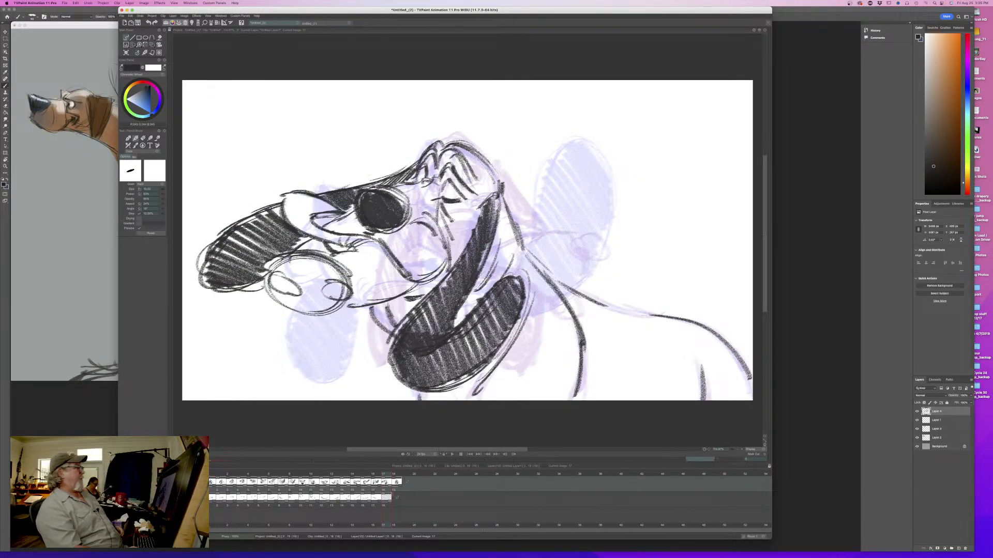
{"action": "key", "text": "Right"}
{"action": "key", "text": "Left"}
- Darken the near lip's rounded end and its inner folds, and reinforce the mouth line toward the cheek
{"action": "mouse_move", "coordinate": [266, 283]}
{"action": "left_mouse_down"}
{"action": "mouse_move", "coordinate": [316, 316]}
{"action": "mouse_move", "coordinate": [340, 308]}
{"action": "mouse_move", "coordinate": [335, 313]}
{"action": "left_mouse_up"}
{"action": "left_click_drag", "start_coordinate": [271, 274], "coordinate": [300, 298]}
{"action": "left_click_drag", "start_coordinate": [270, 282], "coordinate": [367, 300]}
{"action": "key", "text": "Left"}
{"action": "key", "text": "Right"}
{"action": "mouse_move", "coordinate": [365, 296]}
{"action": "left_mouse_down"}
{"action": "mouse_move", "coordinate": [343, 302]}
{"action": "mouse_move", "coordinate": [365, 293]}
{"action": "left_mouse_up"}
{"action": "mouse_move", "coordinate": [383, 246]}
{"action": "left_mouse_down"}
{"action": "mouse_move", "coordinate": [408, 279]}
{"action": "mouse_move", "coordinate": [447, 265]}
{"action": "mouse_move", "coordinate": [440, 239]}
{"action": "left_mouse_up"}
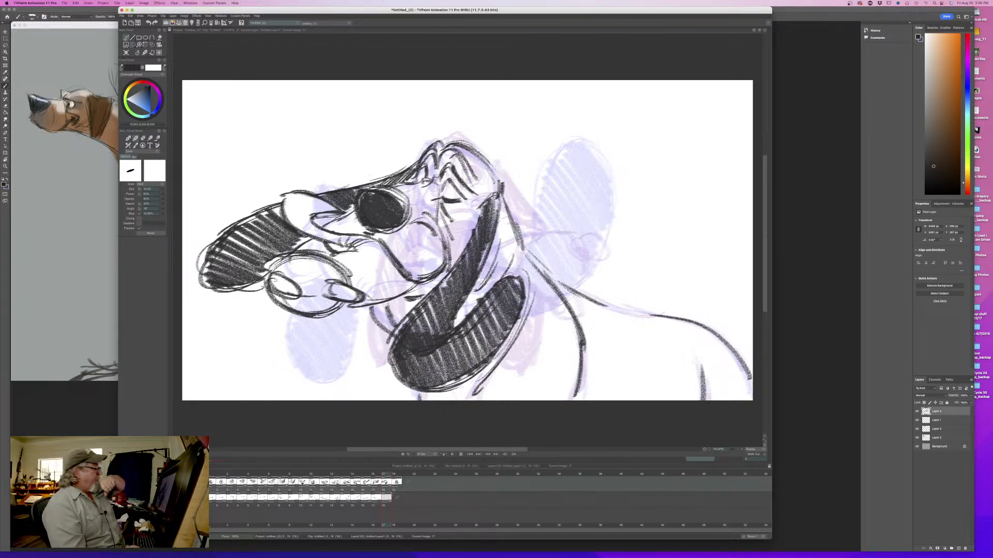
- Clean up and strengthen the far lip's contour, then flip repeatedly with the previous drawing
{"action": "mouse_move", "coordinate": [351, 240]}
{"action": "left_mouse_down"}
{"action": "mouse_move", "coordinate": [345, 252]}
{"action": "mouse_move", "coordinate": [367, 253]}
{"action": "mouse_move", "coordinate": [286, 220]}
{"action": "mouse_move", "coordinate": [283, 206]}
{"action": "left_mouse_up"}
{"action": "key", "text": "e"}
{"action": "key", "text": "b"}
{"action": "left_click_drag", "start_coordinate": [285, 196], "coordinate": [331, 205]}
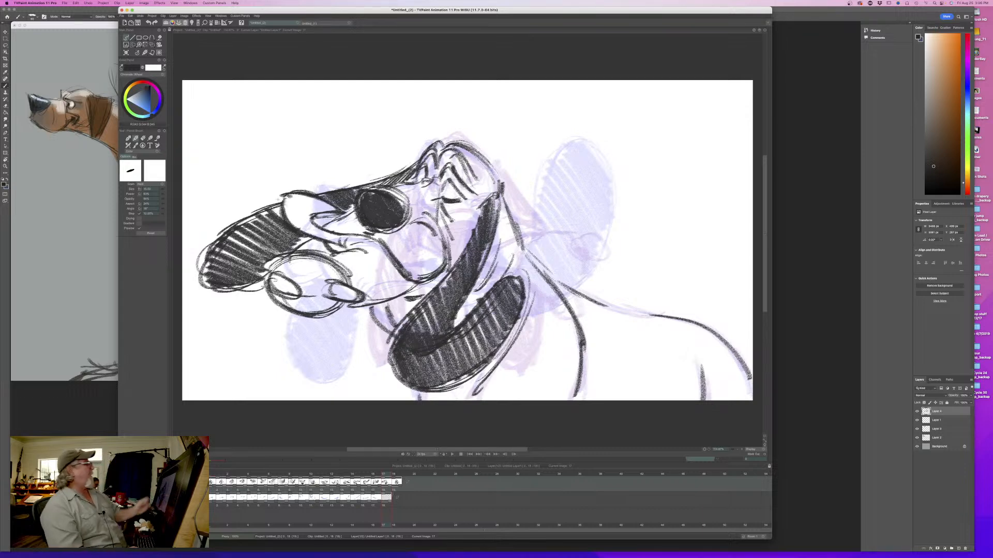
{"action": "key", "text": "Left"}
{"action": "key", "text": "Right"}
{"action": "key", "text": "Left"}
{"action": "key", "text": "Right"}
{"action": "key", "text": "Left"}
{"action": "key", "text": "Right"}
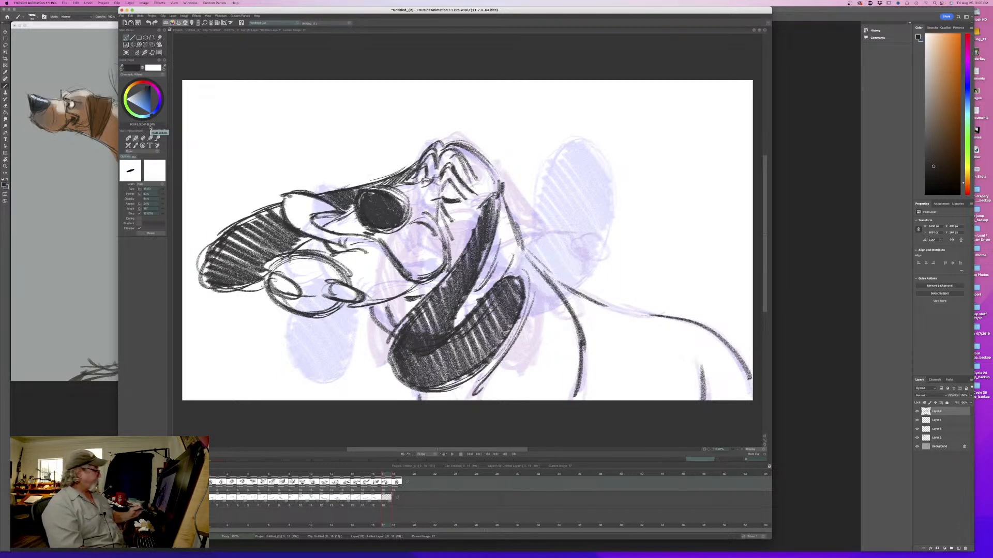
- On the colour layer, sample the light blue from an earlier drawing's lips and paint both flying lips with a larger brush
{"action": "key", "text": "Down"}
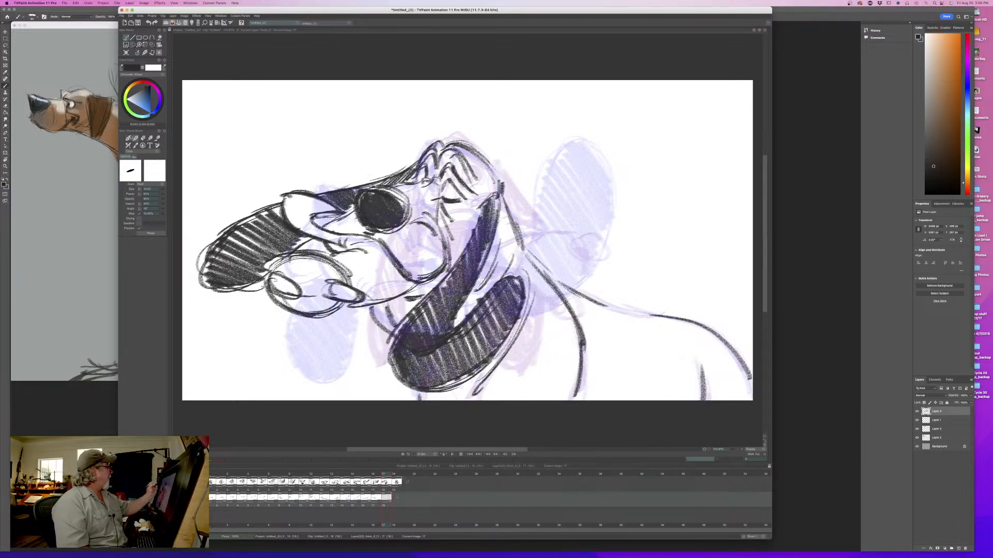
{"action": "left_click", "coordinate": [374, 475]}
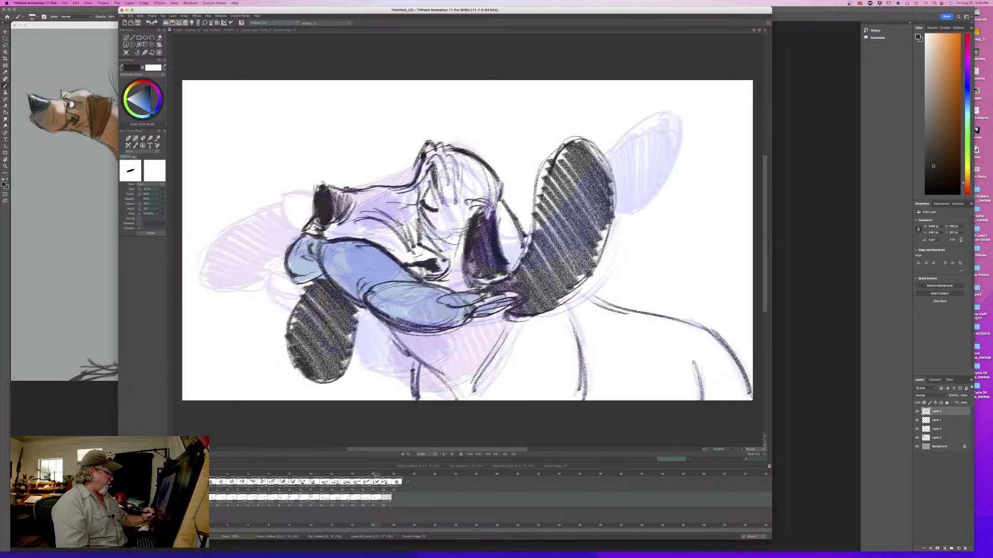
{"action": "left_click", "coordinate": [367, 474]}
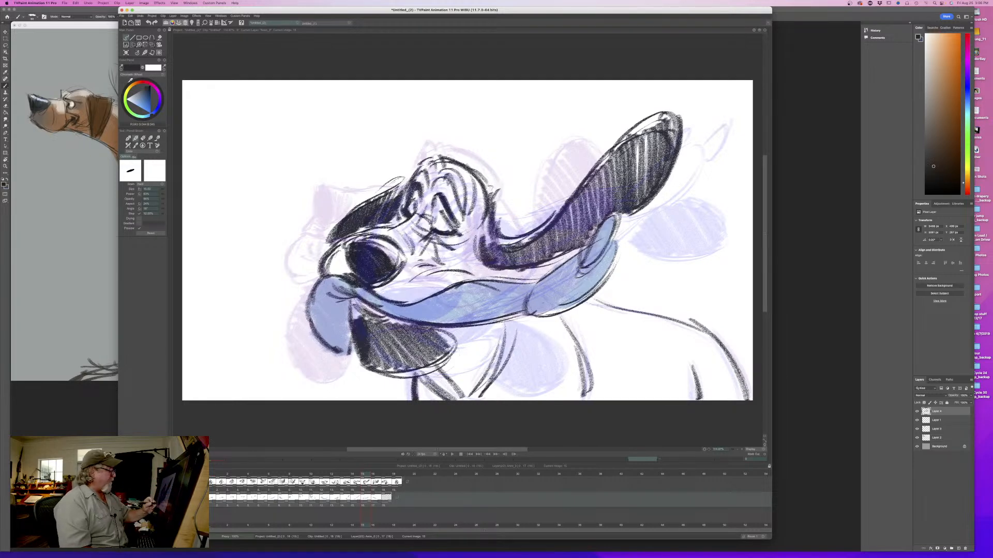
{"action": "right_click", "coordinate": [587, 289]}
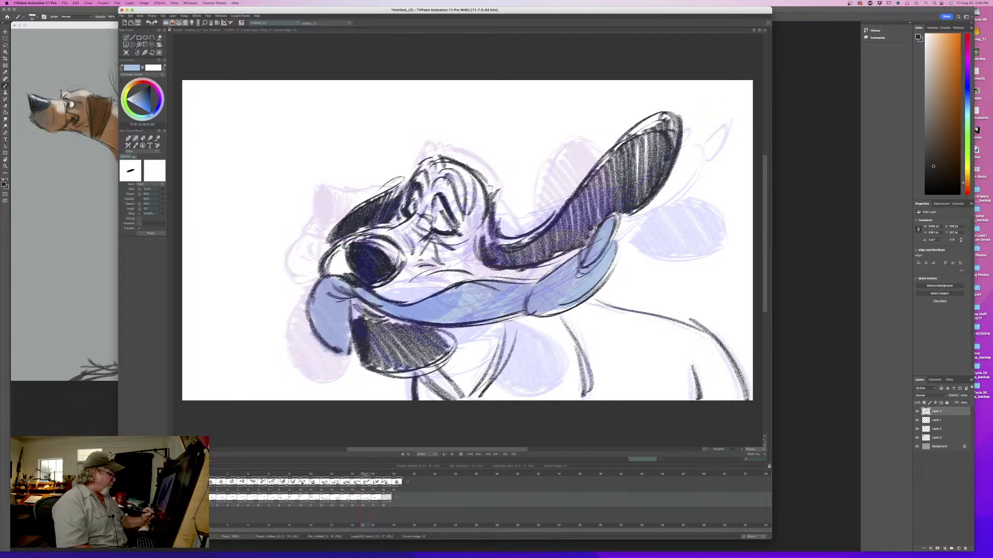
{"action": "left_click", "coordinate": [383, 474]}
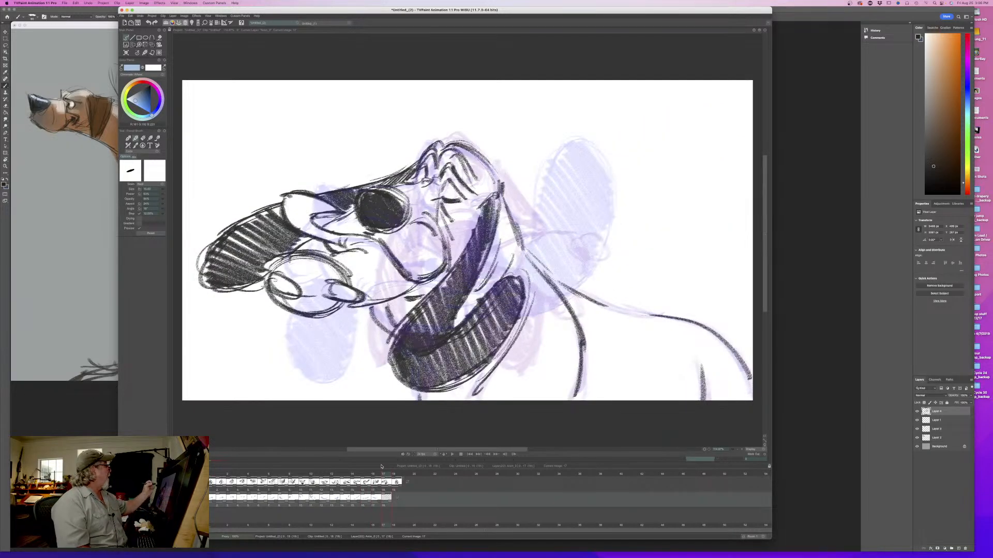
{"action": "left_click_drag", "start_coordinate": [161, 191], "coordinate": [172, 191]}
{"action": "mouse_move", "coordinate": [336, 206]}
{"action": "left_mouse_down"}
{"action": "mouse_move", "coordinate": [292, 196]}
{"action": "mouse_move", "coordinate": [313, 231]}
{"action": "mouse_move", "coordinate": [388, 258]}
{"action": "mouse_move", "coordinate": [411, 287]}
{"action": "mouse_move", "coordinate": [305, 274]}
{"action": "mouse_move", "coordinate": [282, 290]}
{"action": "mouse_move", "coordinate": [301, 312]}
{"action": "mouse_move", "coordinate": [397, 294]}
{"action": "mouse_move", "coordinate": [354, 254]}
{"action": "mouse_move", "coordinate": [346, 285]}
{"action": "left_mouse_up"}
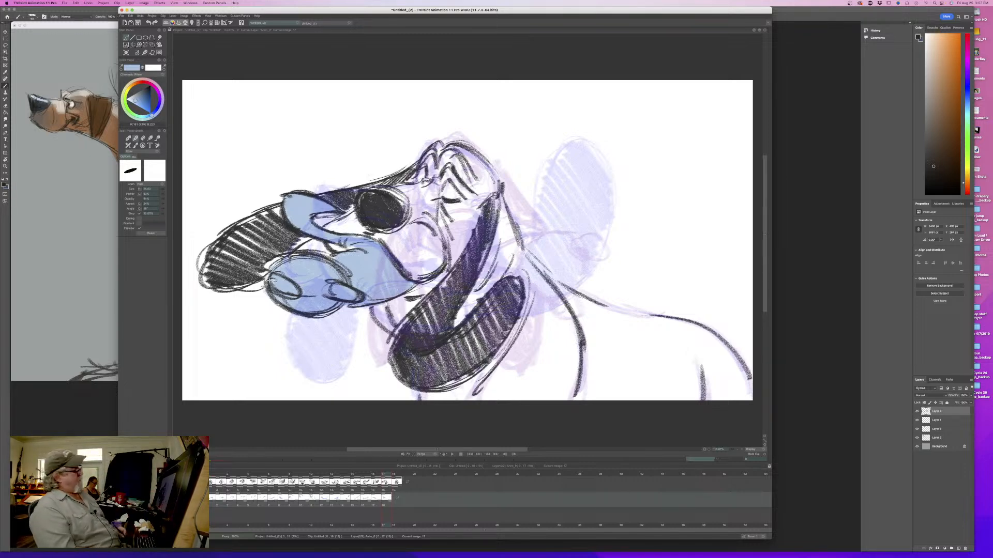
- Scrub forward to the front-facing dog drawing and play back the animation
{"action": "mouse_move", "coordinate": [385, 476]}
{"action": "left_mouse_down"}
{"action": "mouse_move", "coordinate": [217, 482]}
{"action": "mouse_move", "coordinate": [361, 488]}
{"action": "mouse_move", "coordinate": [387, 485]}
{"action": "mouse_move", "coordinate": [355, 481]}
{"action": "mouse_move", "coordinate": [402, 478]}
{"action": "left_mouse_up"}
{"action": "left_click", "coordinate": [451, 454]}
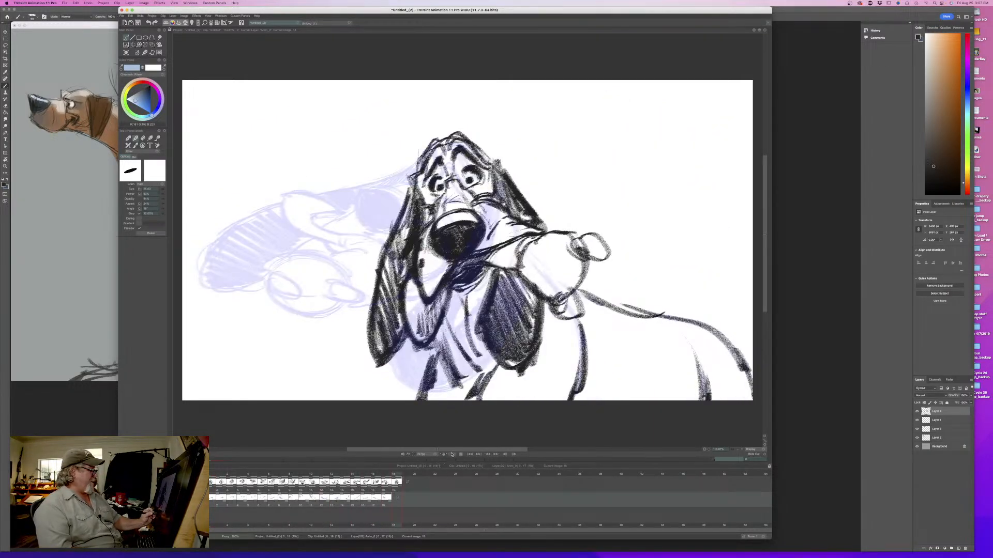
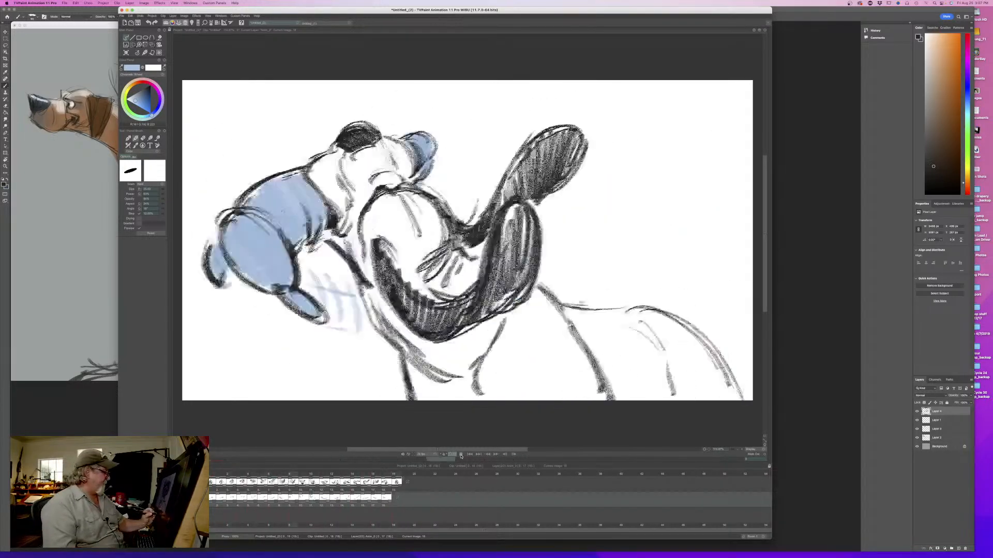
- Stop the playback and shift the front-facing dog drawing one frame later to open a gap on the line layer
{"action": "left_click", "coordinate": [462, 455]}
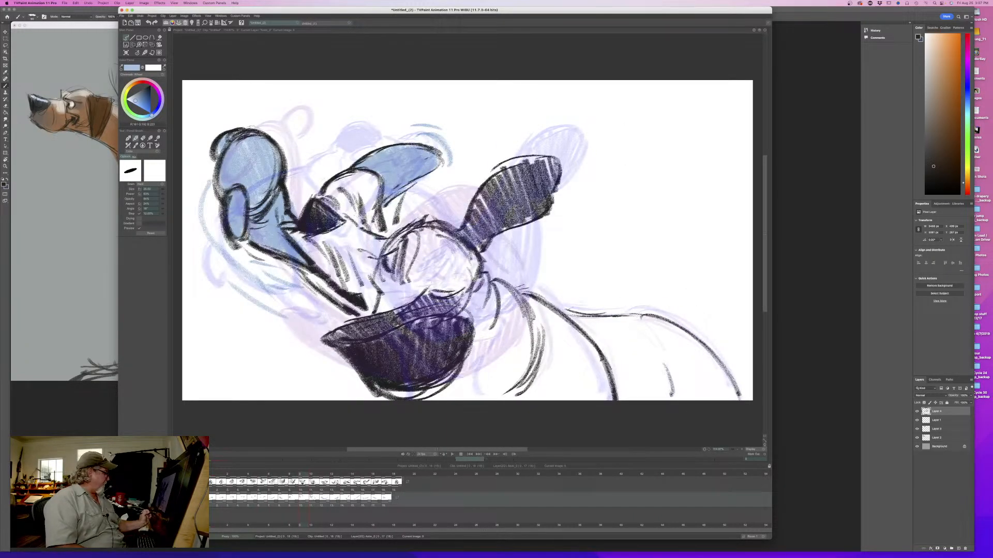
{"action": "left_click", "coordinate": [176, 483]}
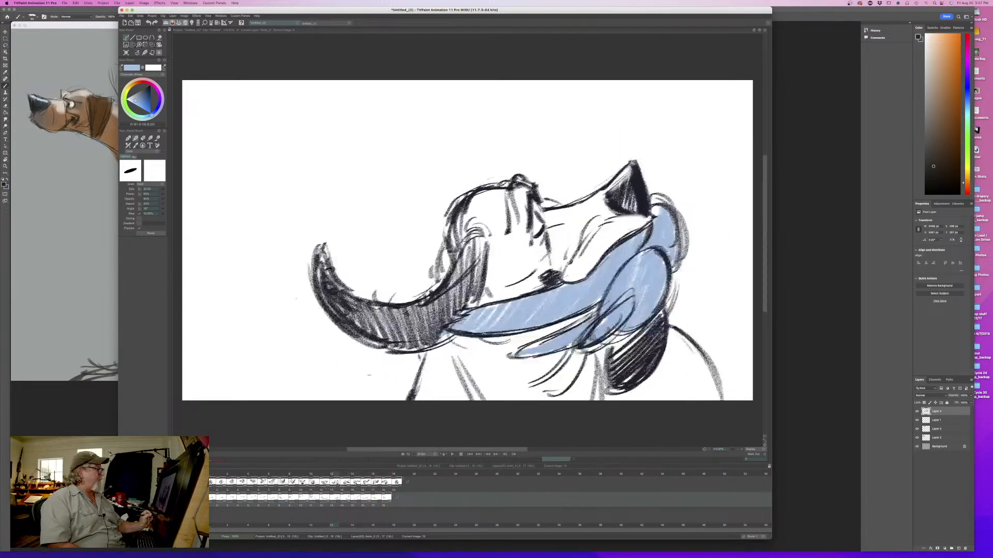
{"action": "left_click_drag", "start_coordinate": [375, 487], "coordinate": [402, 489]}
{"action": "left_click", "coordinate": [398, 476]}
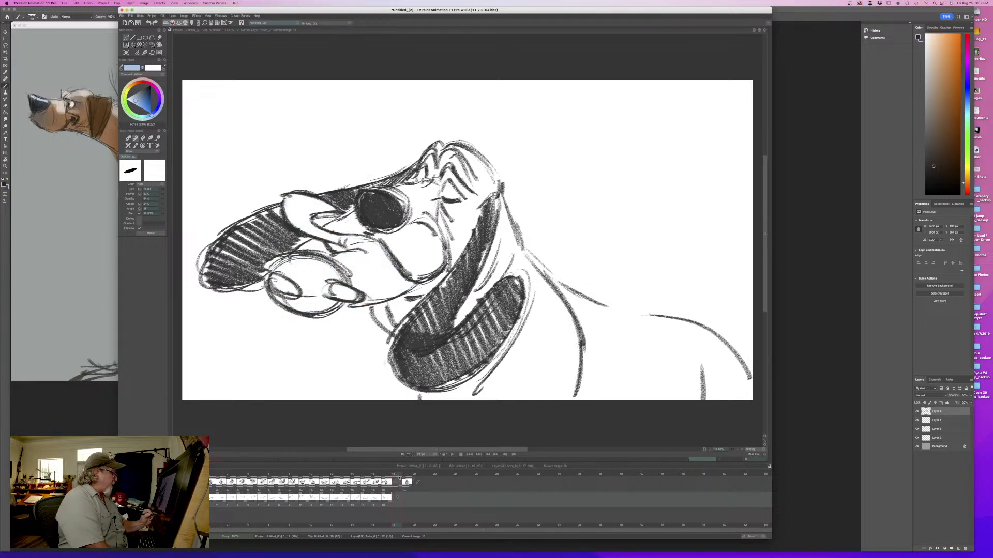
- Add blank in-between frames on the colour and line layers, turn on the light table, and sample the dark line colour from the ear
{"action": "left_click", "coordinate": [127, 55]}
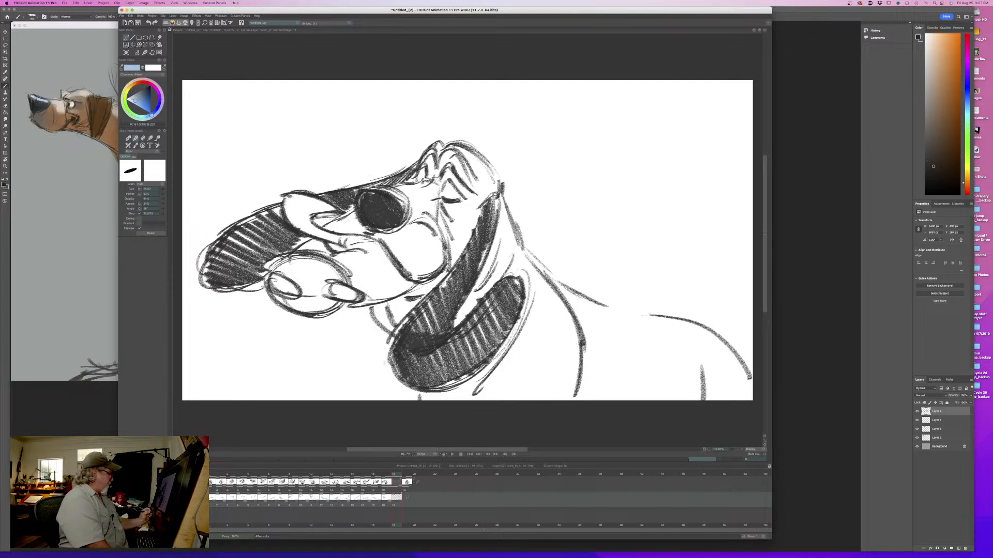
{"action": "key", "text": "l"}
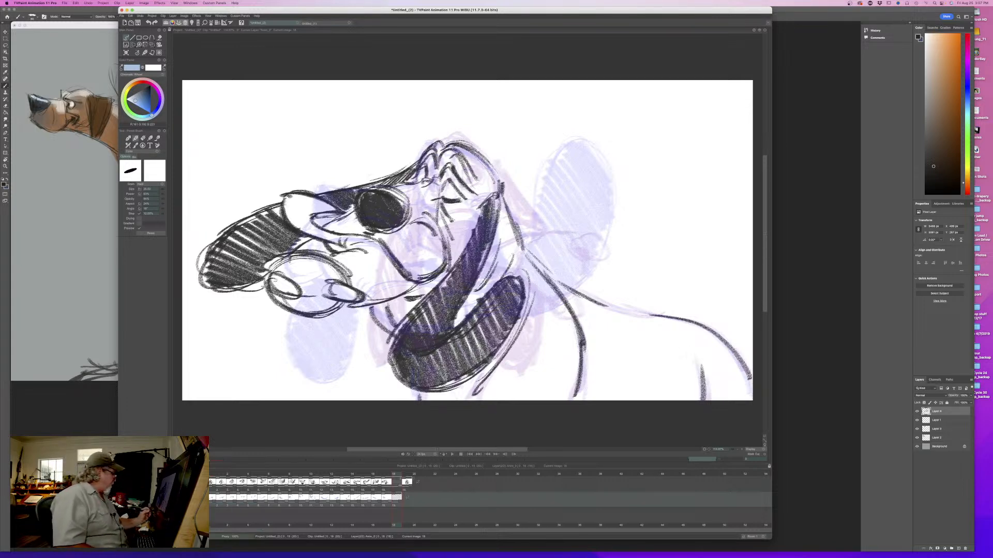
{"action": "left_click", "coordinate": [201, 485]}
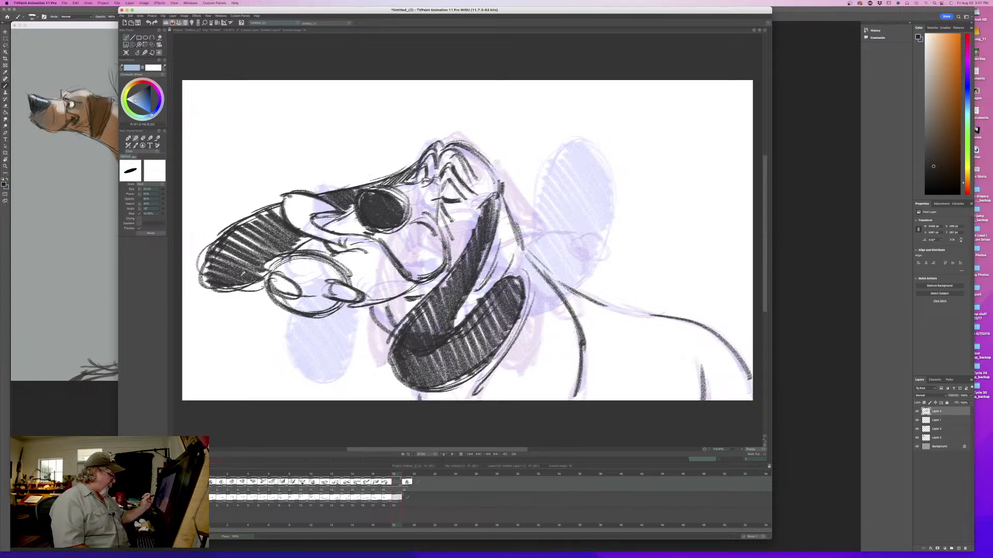
{"action": "left_click", "coordinate": [215, 283]}
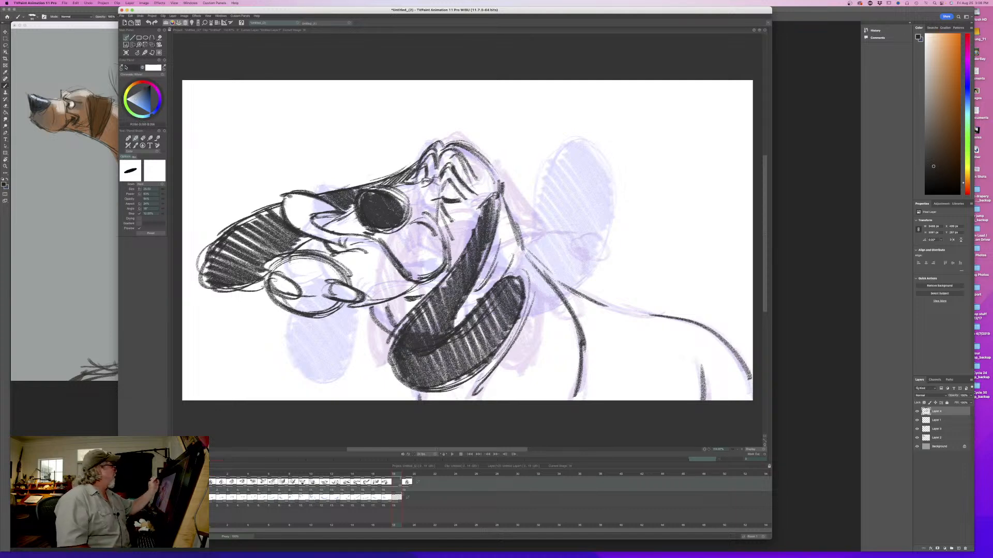
{"action": "left_click", "coordinate": [127, 52]}
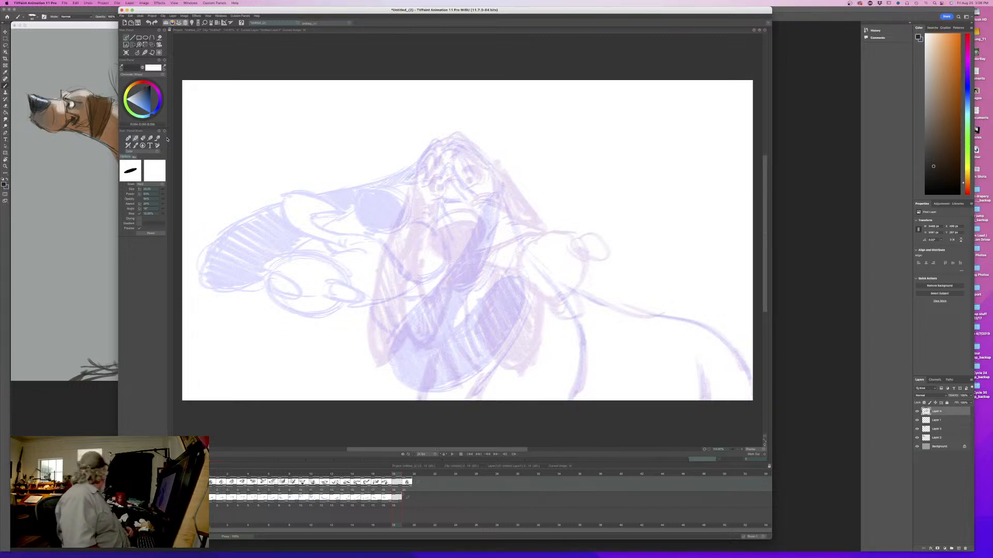
- Sketch the short curve of the crown and the small muzzle-bridge line below it, flipping against the neighbouring drawing
{"action": "key", "text": "Left"}
{"action": "key", "text": "Right"}
{"action": "key", "text": "Left"}
{"action": "key", "text": "Right"}
{"action": "left_click_drag", "start_coordinate": [447, 143], "coordinate": [474, 148]}
{"action": "key", "text": "Left"}
{"action": "key", "text": "Right"}
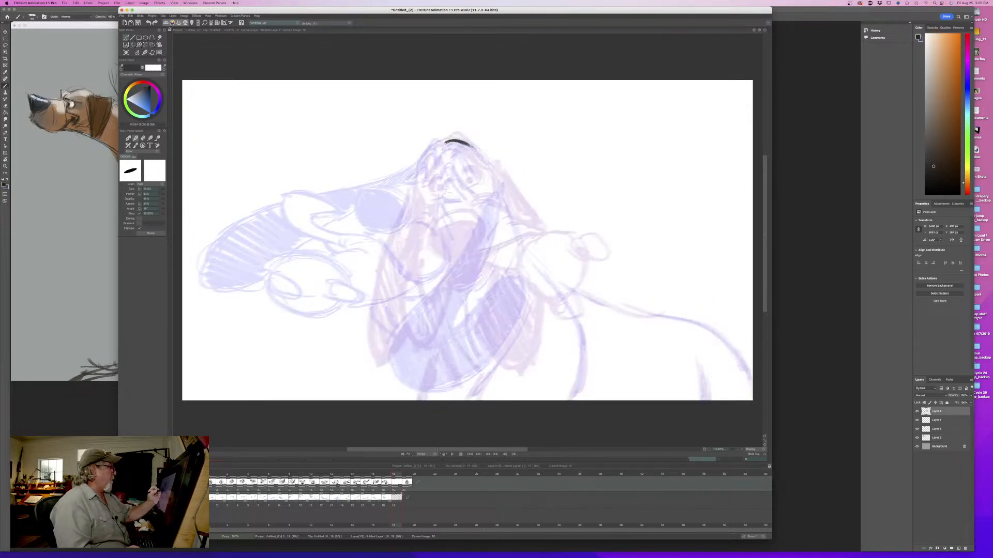
{"action": "left_click_drag", "start_coordinate": [431, 181], "coordinate": [445, 182]}
{"action": "key", "text": "Left"}
{"action": "key", "text": "Right"}
- Draw the skull's curve down both sides of the head, flipping and scrubbing to check it against the neighbouring drawings
{"action": "left_click_drag", "start_coordinate": [440, 142], "coordinate": [421, 176]}
{"action": "key", "text": "Left"}
{"action": "key", "text": "Right"}
{"action": "left_click_drag", "start_coordinate": [476, 149], "coordinate": [500, 181]}
{"action": "left_click_drag", "start_coordinate": [465, 148], "coordinate": [489, 167]}
{"action": "key", "text": "Left"}
{"action": "key", "text": "Right"}
{"action": "key", "text": "Left"}
{"action": "key", "text": "Right"}
{"action": "mouse_move", "coordinate": [396, 475]}
{"action": "left_mouse_down"}
{"action": "mouse_move", "coordinate": [284, 478]}
{"action": "mouse_move", "coordinate": [399, 482]}
{"action": "left_mouse_up"}
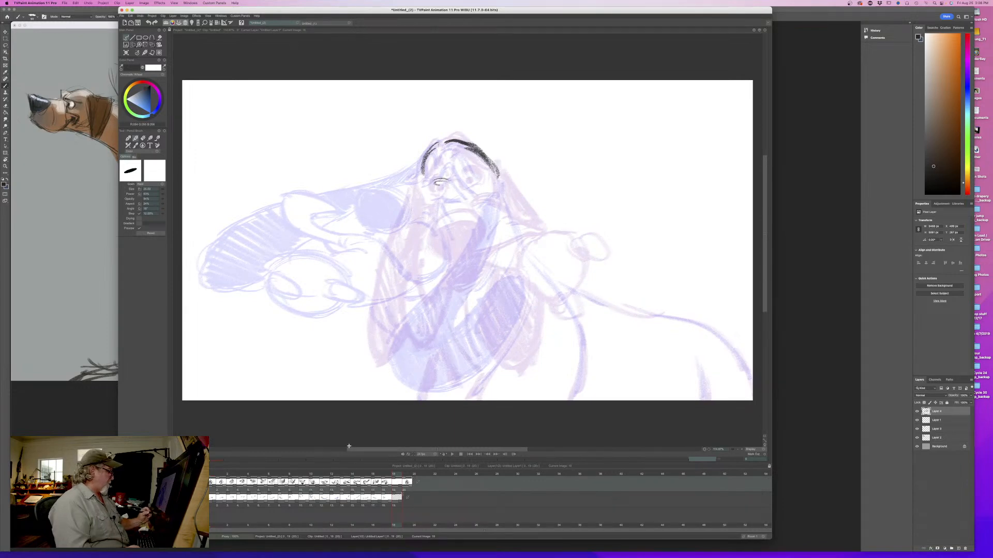
- Draw the nose as a solid black oval, add short bridge lines above it, and flip to check the placement
{"action": "mouse_move", "coordinate": [426, 199]}
{"action": "left_mouse_down"}
{"action": "mouse_move", "coordinate": [452, 208]}
{"action": "mouse_move", "coordinate": [413, 202]}
{"action": "mouse_move", "coordinate": [456, 207]}
{"action": "mouse_move", "coordinate": [411, 224]}
{"action": "mouse_move", "coordinate": [428, 241]}
{"action": "left_mouse_up"}
{"action": "left_click_drag", "start_coordinate": [451, 207], "coordinate": [434, 238]}
{"action": "mouse_move", "coordinate": [410, 206]}
{"action": "left_mouse_down"}
{"action": "mouse_move", "coordinate": [449, 203]}
{"action": "mouse_move", "coordinate": [453, 217]}
{"action": "mouse_move", "coordinate": [433, 238]}
{"action": "mouse_move", "coordinate": [412, 203]}
{"action": "mouse_move", "coordinate": [435, 239]}
{"action": "mouse_move", "coordinate": [427, 222]}
{"action": "mouse_move", "coordinate": [416, 233]}
{"action": "mouse_move", "coordinate": [404, 217]}
{"action": "mouse_move", "coordinate": [442, 188]}
{"action": "mouse_move", "coordinate": [454, 195]}
{"action": "left_mouse_up"}
{"action": "key", "text": "Left"}
{"action": "key", "text": "Right"}
{"action": "key", "text": "Left"}
{"action": "key", "text": "Right"}
{"action": "left_click_drag", "start_coordinate": [444, 173], "coordinate": [441, 186]}
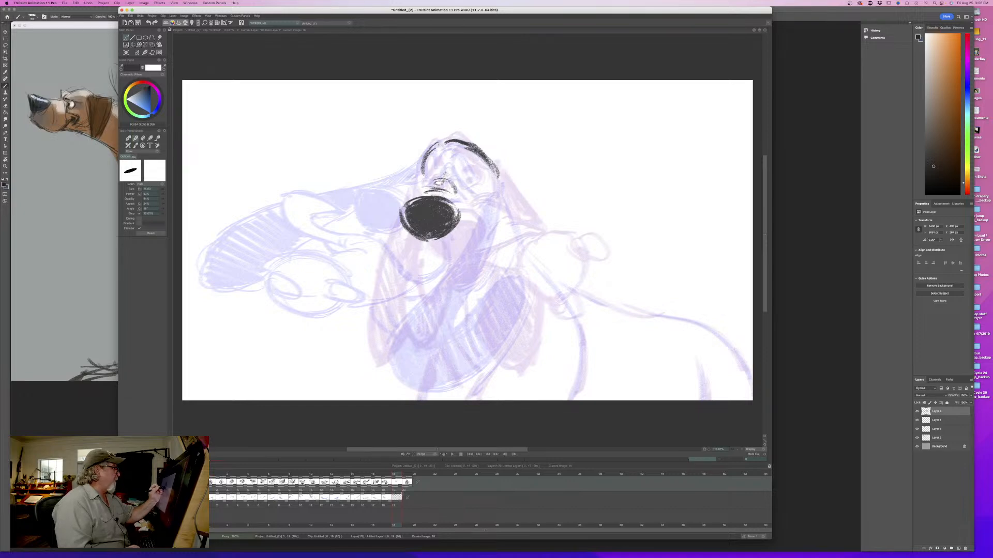
{"action": "key", "text": "Left"}
{"action": "key", "text": "Right"}
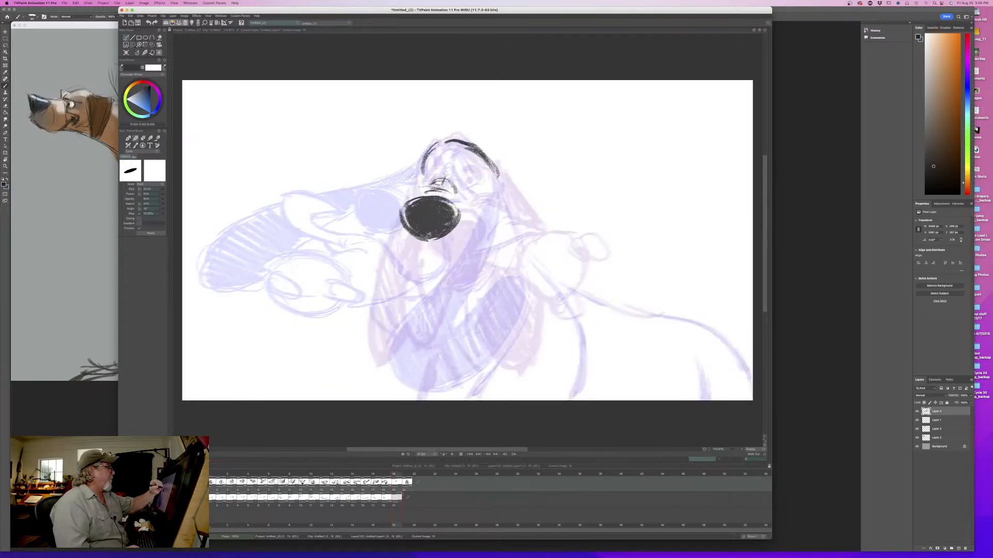
{"action": "key", "text": "Left"}
{"action": "key", "text": "Right"}
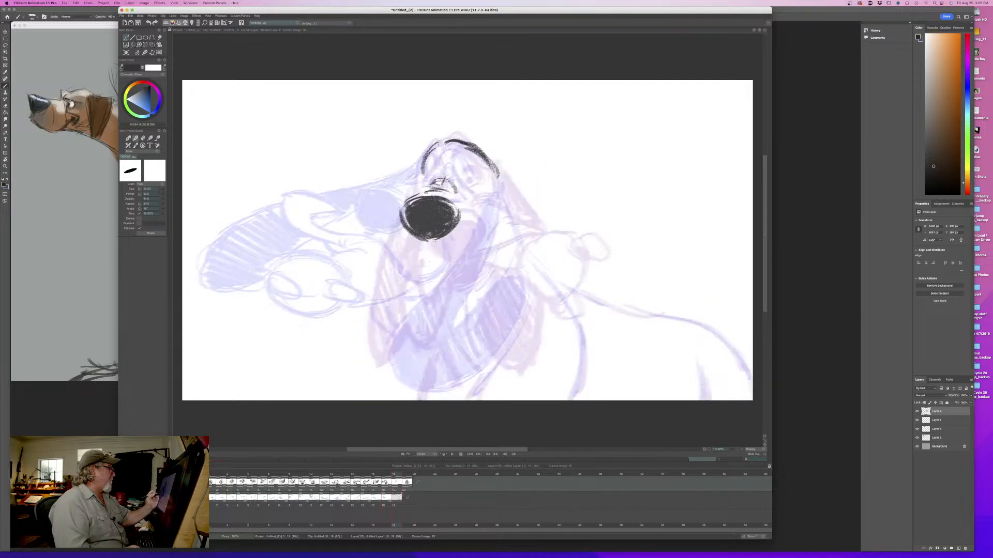
{"action": "key", "text": "Left"}
{"action": "key", "text": "Right"}
- Try an angular, pointed cheek and lip contour beside and below the nose, flipping against the previous drawing
{"action": "left_click_drag", "start_coordinate": [463, 205], "coordinate": [494, 221]}
{"action": "key", "text": "Left"}
{"action": "key", "text": "Right"}
{"action": "left_click_drag", "start_coordinate": [435, 242], "coordinate": [471, 263]}
{"action": "mouse_move", "coordinate": [484, 214]}
{"action": "left_mouse_down"}
{"action": "mouse_move", "coordinate": [509, 228]}
{"action": "mouse_move", "coordinate": [471, 262]}
{"action": "left_mouse_up"}
{"action": "key", "text": "Left"}
{"action": "key", "text": "Right"}
{"action": "key", "text": "Left"}
{"action": "key", "text": "Right"}
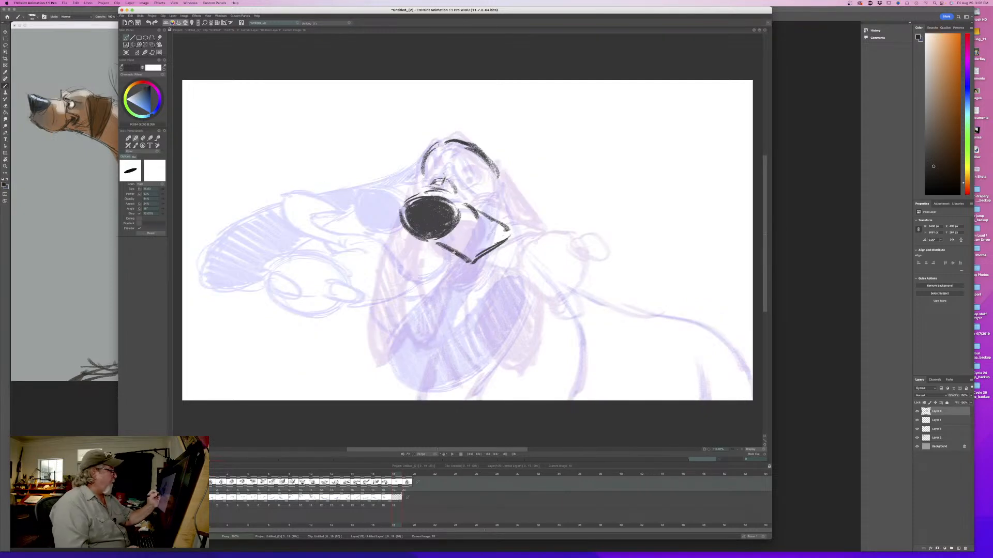
{"action": "key", "text": "Left"}
{"action": "key", "text": "Right"}
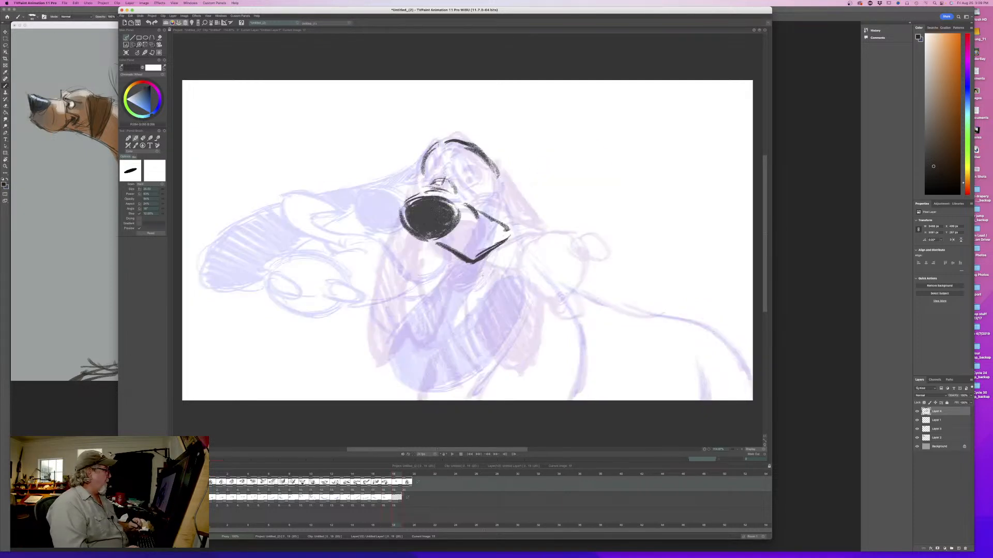
- Sketch the lower flying lip as a large tilted oval with an inner oval fold and a small trailing lobe
{"action": "mouse_move", "coordinate": [396, 475]}
{"action": "left_mouse_down"}
{"action": "mouse_move", "coordinate": [302, 475]}
{"action": "mouse_move", "coordinate": [399, 474]}
{"action": "left_mouse_up"}
{"action": "mouse_move", "coordinate": [313, 272]}
{"action": "left_mouse_down"}
{"action": "mouse_move", "coordinate": [377, 286]}
{"action": "mouse_move", "coordinate": [357, 326]}
{"action": "mouse_move", "coordinate": [383, 337]}
{"action": "mouse_move", "coordinate": [325, 267]}
{"action": "mouse_move", "coordinate": [320, 279]}
{"action": "mouse_move", "coordinate": [383, 308]}
{"action": "mouse_move", "coordinate": [391, 287]}
{"action": "left_mouse_up"}
{"action": "mouse_move", "coordinate": [379, 278]}
{"action": "left_mouse_down"}
{"action": "mouse_move", "coordinate": [414, 299]}
{"action": "mouse_move", "coordinate": [362, 323]}
{"action": "mouse_move", "coordinate": [371, 327]}
{"action": "left_mouse_up"}
{"action": "left_click_drag", "start_coordinate": [363, 335], "coordinate": [413, 325]}
{"action": "left_click_drag", "start_coordinate": [350, 274], "coordinate": [400, 291]}
{"action": "left_click_drag", "start_coordinate": [402, 292], "coordinate": [417, 314]}
{"action": "key", "text": "Left"}
{"action": "key", "text": "Right"}
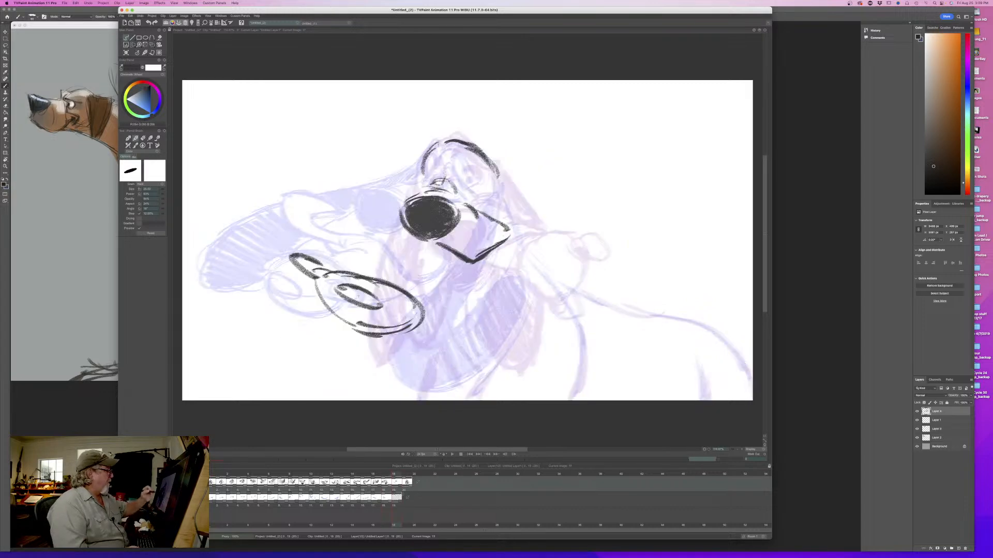
- Replace the angular cheek with one rounded contour curving down beside the nose, and erase the leftover lines under it
{"action": "left_click_drag", "start_coordinate": [509, 228], "coordinate": [490, 258]}
{"action": "key", "text": "Left"}
{"action": "key", "text": "Right"}
{"action": "mouse_move", "coordinate": [477, 212]}
{"action": "left_mouse_down"}
{"action": "mouse_move", "coordinate": [485, 260]}
{"action": "mouse_move", "coordinate": [458, 257]}
{"action": "left_mouse_up"}
{"action": "key", "text": "Left"}
{"action": "key", "text": "Right"}
{"action": "key", "text": "n"}
{"action": "key", "text": "e"}
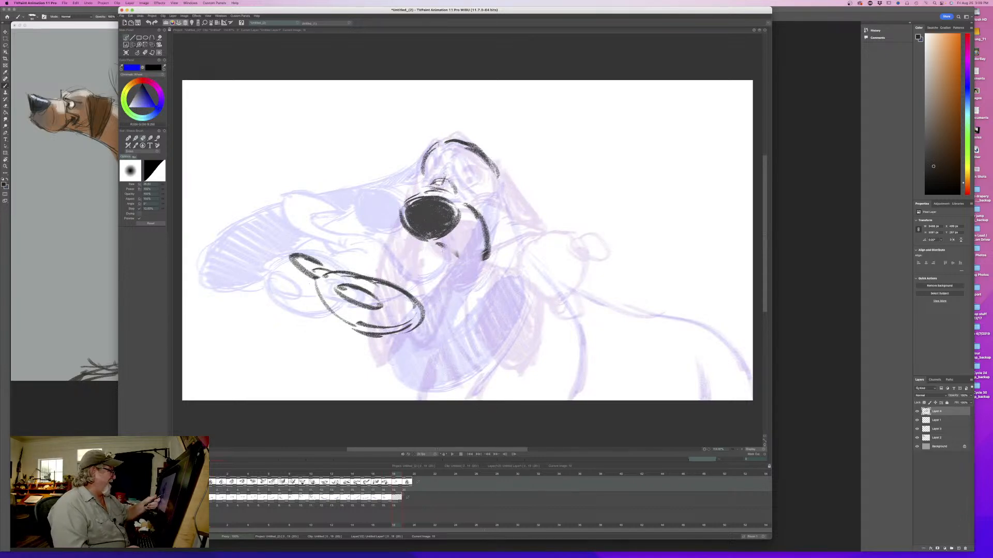
{"action": "key", "text": "Left"}
{"action": "key", "text": "Right"}
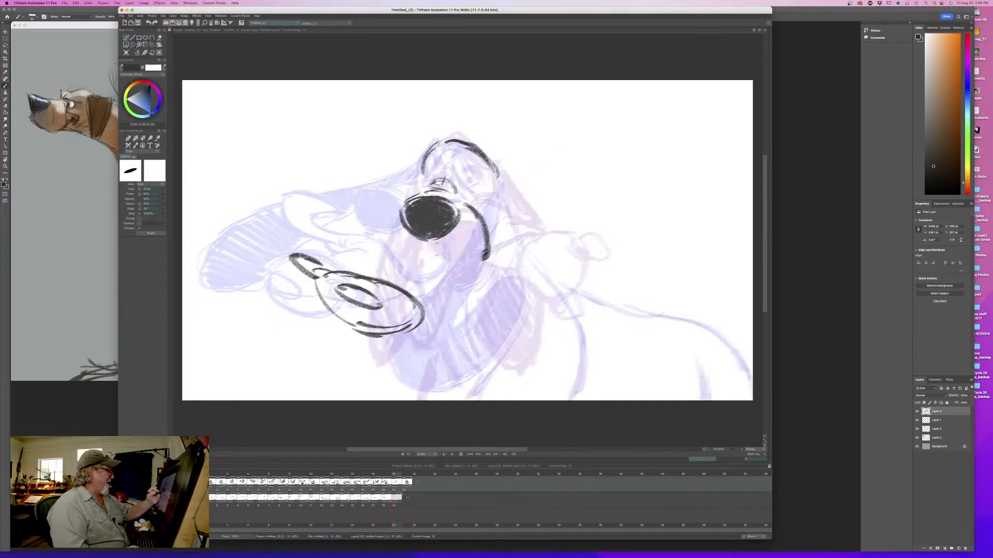
- Draw the line running down from under the nose and join it to the cheek contour in a sharp corner
{"action": "left_click_drag", "start_coordinate": [431, 247], "coordinate": [439, 284]}
{"action": "left_click_drag", "start_coordinate": [484, 257], "coordinate": [443, 289]}
{"action": "left_click_drag", "start_coordinate": [481, 254], "coordinate": [441, 285]}
{"action": "left_click_drag", "start_coordinate": [432, 249], "coordinate": [441, 286]}
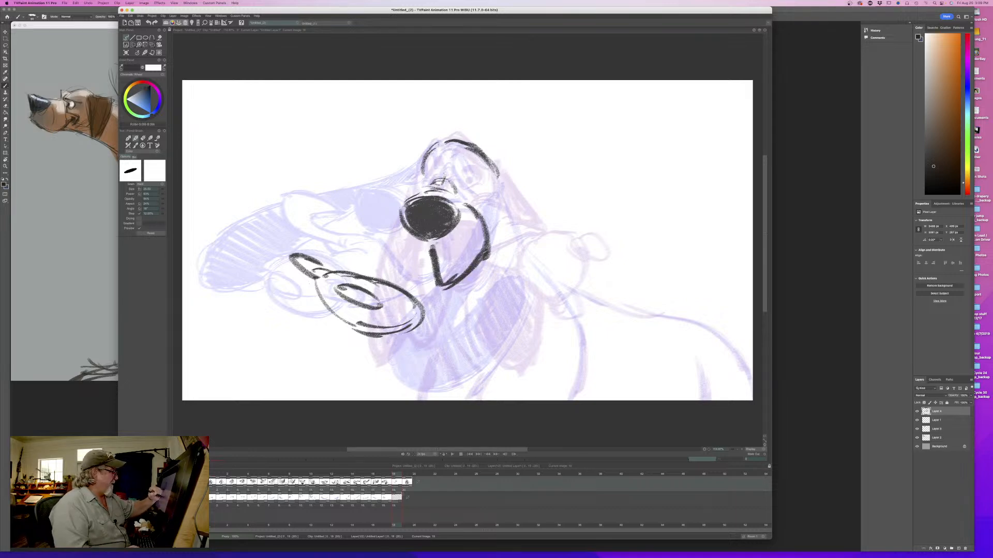
- Connect the lower flying lip to the muzzle with a mouth line under the nose and a curve below the cheek
{"action": "mouse_move", "coordinate": [367, 274]}
{"action": "left_mouse_down"}
{"action": "mouse_move", "coordinate": [427, 249]}
{"action": "mouse_move", "coordinate": [431, 315]}
{"action": "left_mouse_up"}
{"action": "left_click_drag", "start_coordinate": [420, 248], "coordinate": [400, 257]}
{"action": "left_click_drag", "start_coordinate": [401, 251], "coordinate": [427, 247]}
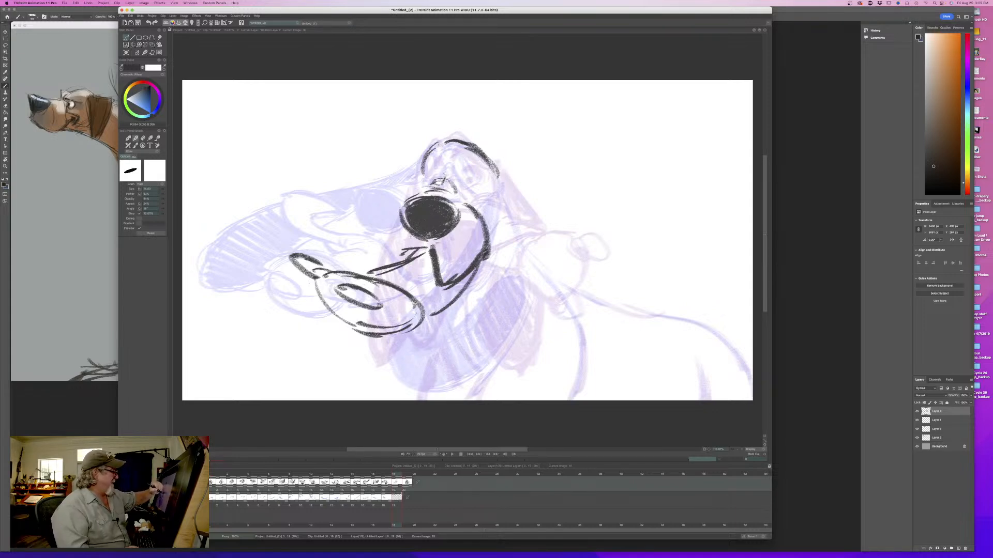
{"action": "key", "text": "Left"}
{"action": "key", "text": "Right"}
{"action": "key", "text": "Left"}
{"action": "key", "text": "Right"}
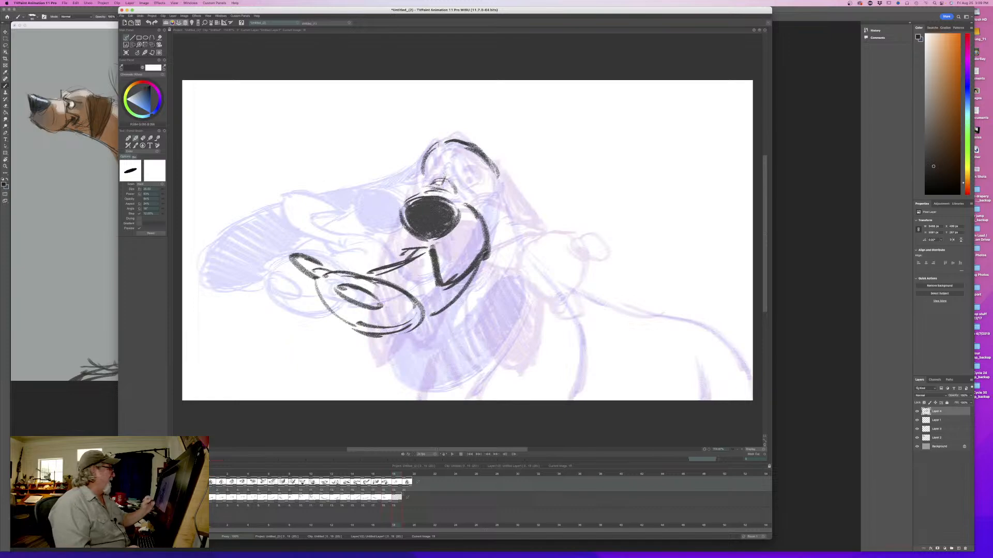
{"action": "mouse_move", "coordinate": [389, 474]}
{"action": "left_mouse_down"}
{"action": "mouse_move", "coordinate": [319, 473]}
{"action": "mouse_move", "coordinate": [399, 473]}
{"action": "left_mouse_up"}
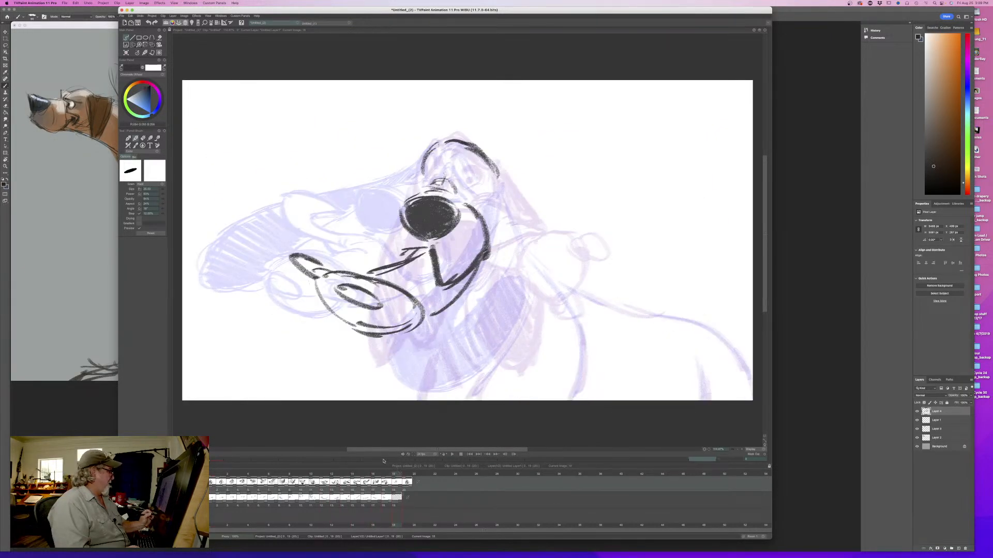
- Rough in the upper flying lip with lines sweeping out from beside and below the nose, then flip to compare
{"action": "left_click_drag", "start_coordinate": [417, 250], "coordinate": [344, 238]}
{"action": "left_click_drag", "start_coordinate": [398, 210], "coordinate": [364, 229]}
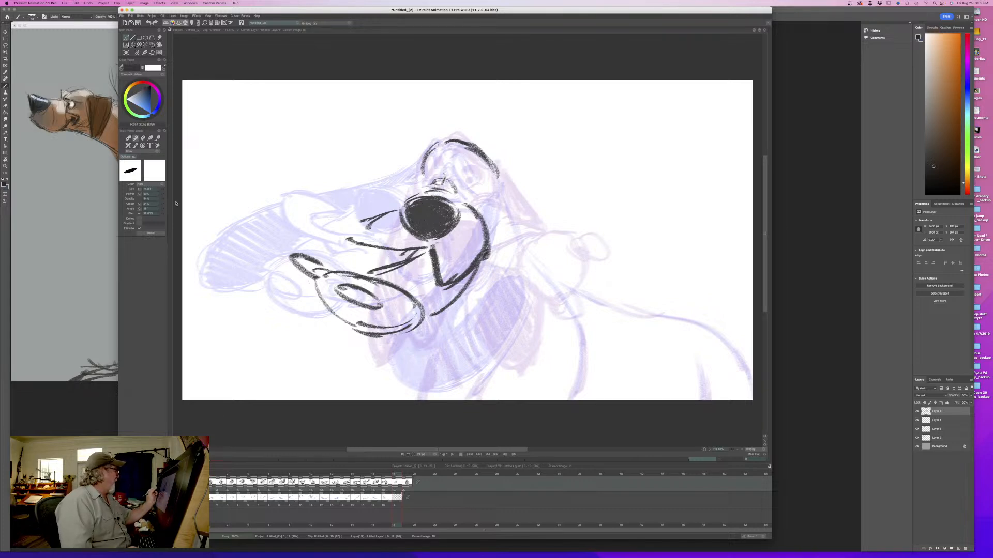
{"action": "left_click_drag", "start_coordinate": [369, 213], "coordinate": [343, 215]}
{"action": "mouse_move", "coordinate": [376, 215]}
{"action": "left_mouse_down"}
{"action": "mouse_move", "coordinate": [339, 217]}
{"action": "mouse_move", "coordinate": [376, 245]}
{"action": "left_mouse_up"}
{"action": "key", "text": "Left"}
{"action": "key", "text": "Right"}
{"action": "key", "text": "Left"}
{"action": "key", "text": "Right"}
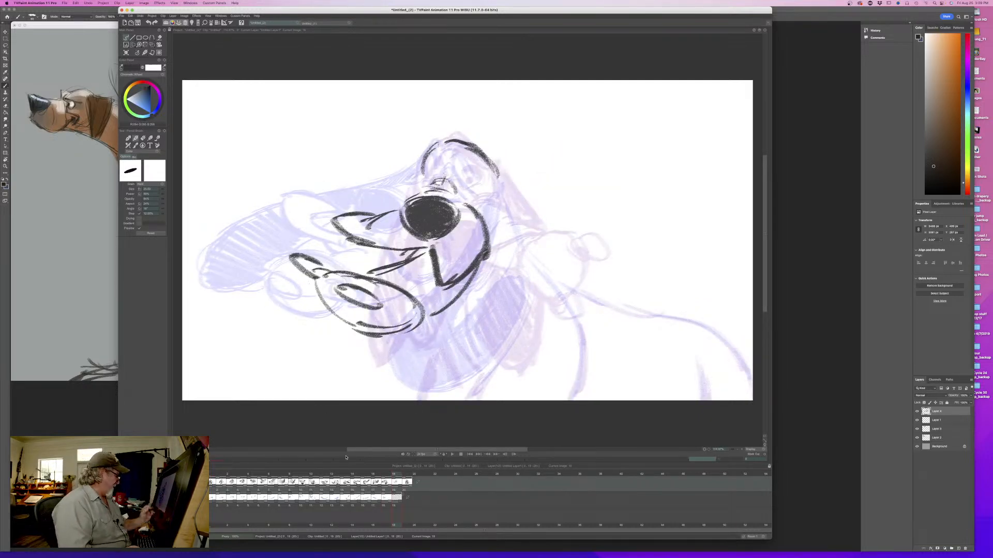
{"action": "key", "text": "Left"}
{"action": "key", "text": "Right"}
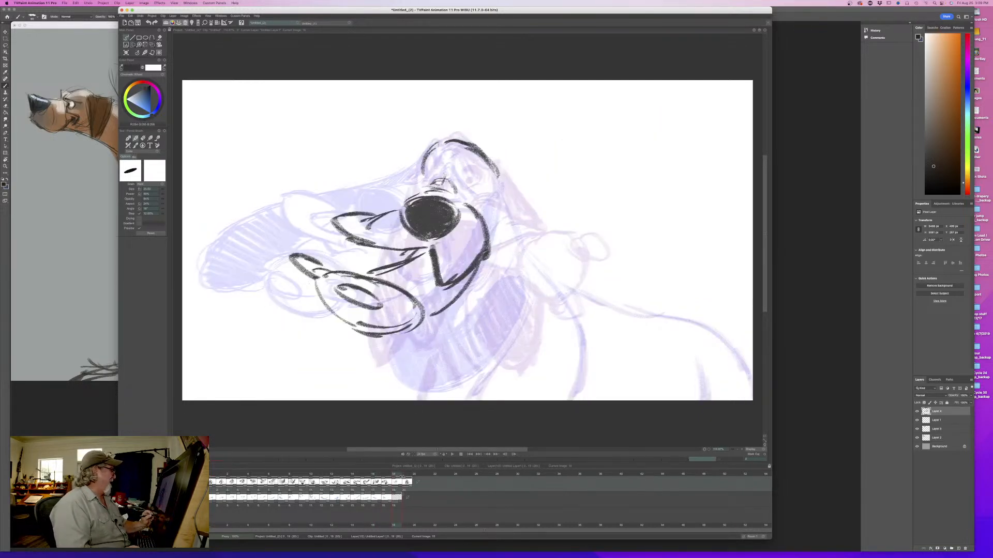
{"action": "key", "text": "Left"}
{"action": "key", "text": "Right"}
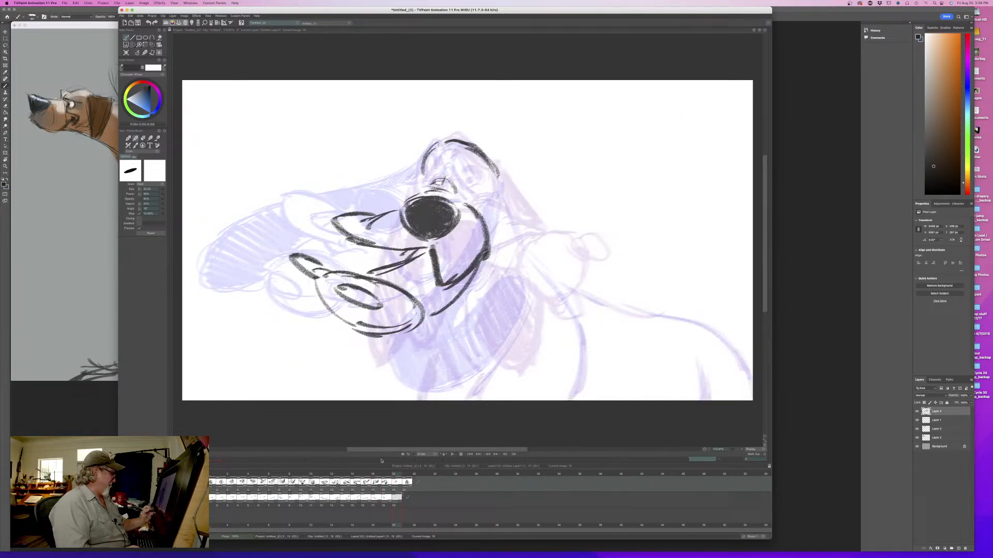
- Extend the upper flying lip with a long curled outer lobe, checking the motion against the previous drawing
{"action": "left_click_drag", "start_coordinate": [336, 197], "coordinate": [364, 212]}
{"action": "mouse_move", "coordinate": [323, 190]}
{"action": "left_mouse_down"}
{"action": "mouse_move", "coordinate": [360, 212]}
{"action": "mouse_move", "coordinate": [346, 241]}
{"action": "left_mouse_up"}
{"action": "left_click_drag", "start_coordinate": [309, 207], "coordinate": [366, 245]}
{"action": "key", "text": "Left"}
{"action": "key", "text": "Right"}
{"action": "left_click_drag", "start_coordinate": [379, 212], "coordinate": [364, 226]}
{"action": "key", "text": "Left"}
{"action": "key", "text": "Right"}
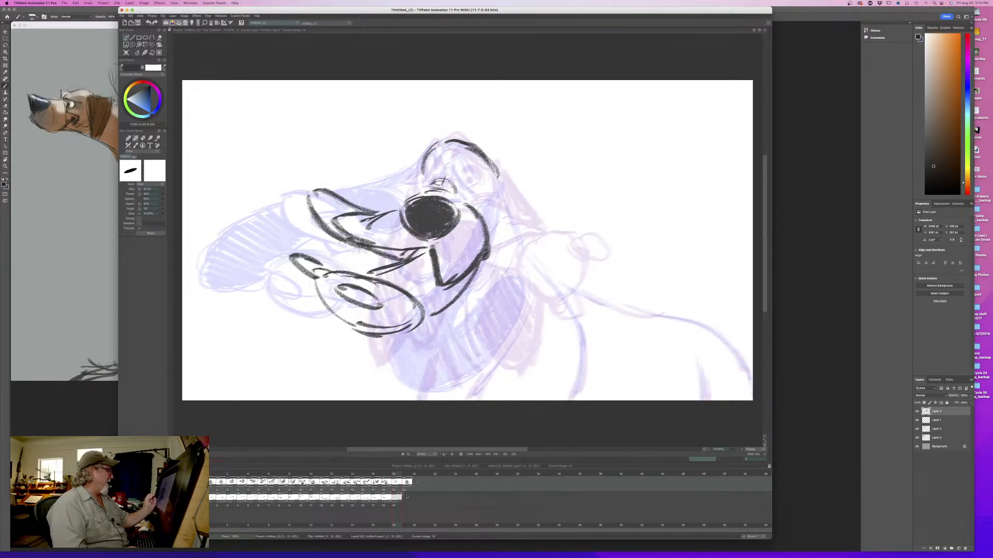
{"action": "key", "text": "Left"}
{"action": "key", "text": "Right"}
- Add a short dark fold between the upper and lower flying lips and flip to check it
{"action": "left_click_drag", "start_coordinate": [361, 255], "coordinate": [380, 263]}
{"action": "key", "text": "Left"}
{"action": "key", "text": "Right"}
{"action": "key", "text": "Left"}
{"action": "key", "text": "Right"}
- Strengthen the muzzle-bridge stroke between the eyes and flip repeatedly with the previous drawing
{"action": "left_click_drag", "start_coordinate": [446, 175], "coordinate": [438, 184]}
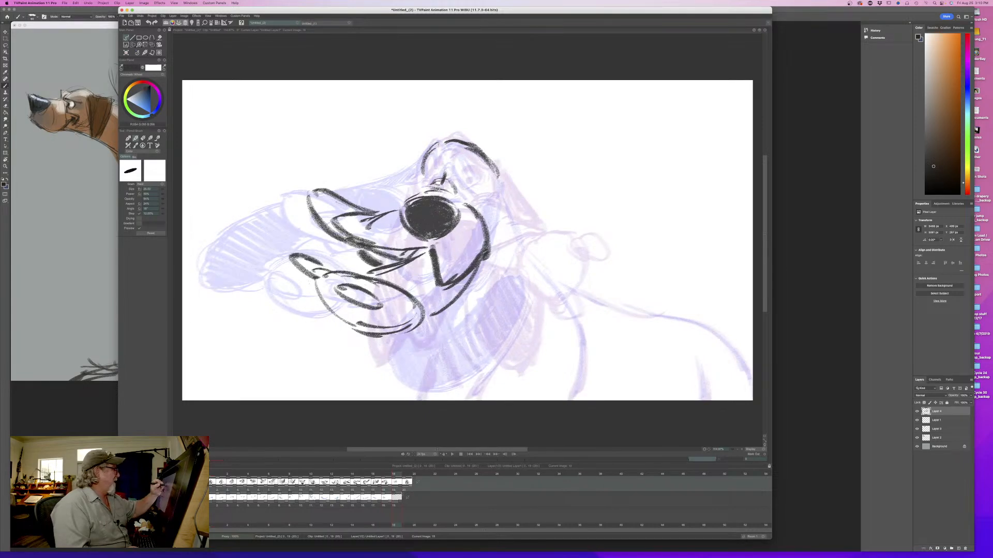
{"action": "key", "text": "Left"}
{"action": "key", "text": "Right"}
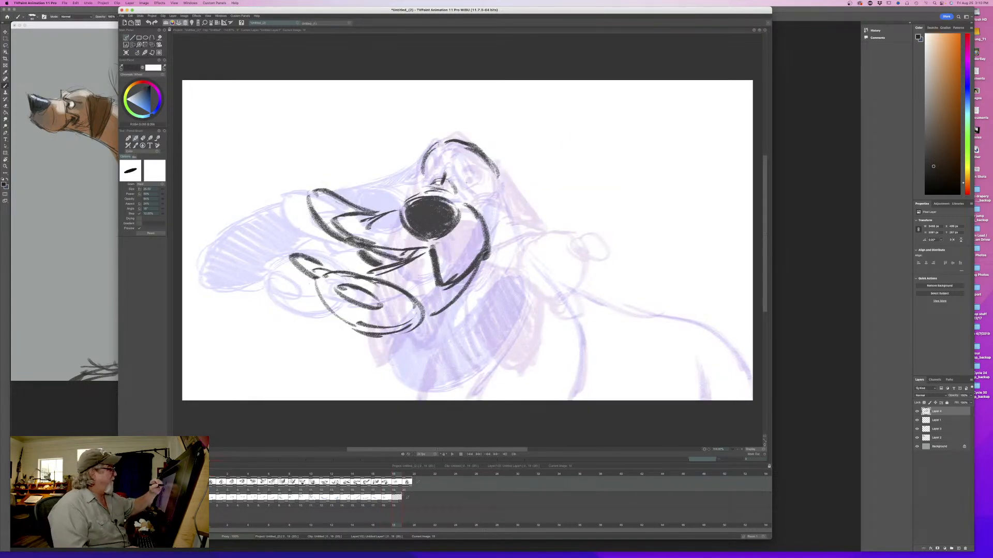
{"action": "key", "text": "Left"}
{"action": "key", "text": "Right"}
{"action": "key", "text": "Left"}
{"action": "key", "text": "Right"}
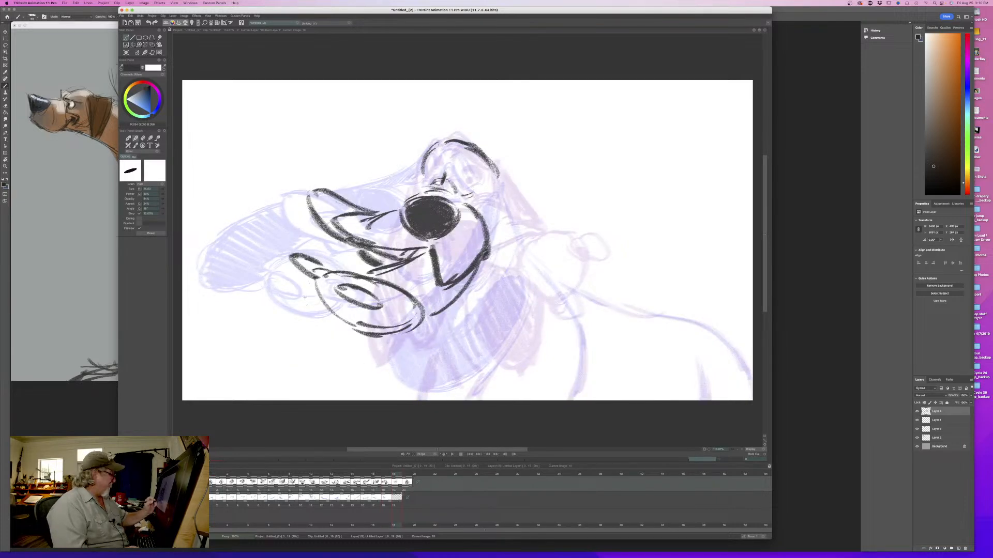
- Reduce the brush size and draw the two half-closed eyes above the nose, flipping to check their placement
{"action": "left_click_drag", "start_coordinate": [163, 191], "coordinate": [154, 191]}
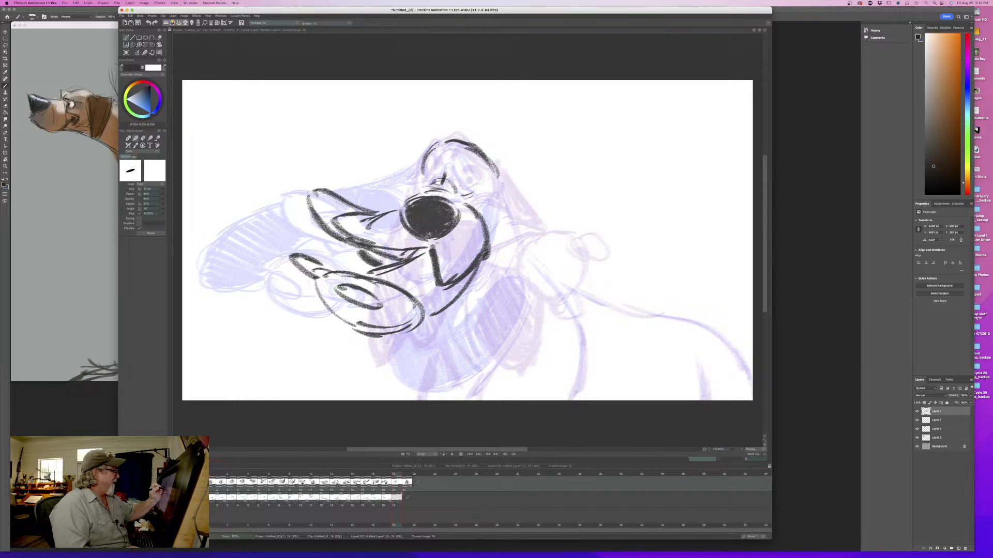
{"action": "mouse_move", "coordinate": [482, 187]}
{"action": "left_mouse_down"}
{"action": "mouse_move", "coordinate": [458, 184]}
{"action": "mouse_move", "coordinate": [460, 173]}
{"action": "left_mouse_up"}
{"action": "key", "text": "Left"}
{"action": "key", "text": "Right"}
{"action": "mouse_move", "coordinate": [467, 191]}
{"action": "left_mouse_down"}
{"action": "mouse_move", "coordinate": [425, 178]}
{"action": "mouse_move", "coordinate": [434, 185]}
{"action": "left_mouse_up"}
{"action": "key", "text": "Left"}
{"action": "key", "text": "Right"}
{"action": "key", "text": "Left"}
{"action": "key", "text": "Right"}
{"action": "key", "text": "Left"}
{"action": "key", "text": "Right"}
- Draw the arched brow folds above both eyes and reinforce the outline of the crown
{"action": "mouse_move", "coordinate": [451, 171]}
{"action": "left_mouse_down"}
{"action": "mouse_move", "coordinate": [489, 188]}
{"action": "mouse_move", "coordinate": [483, 159]}
{"action": "mouse_move", "coordinate": [439, 158]}
{"action": "mouse_move", "coordinate": [456, 153]}
{"action": "left_mouse_up"}
{"action": "key", "text": "Left"}
{"action": "key", "text": "Right"}
{"action": "left_click_drag", "start_coordinate": [455, 147], "coordinate": [493, 176]}
{"action": "mouse_move", "coordinate": [465, 173]}
{"action": "left_mouse_down"}
{"action": "mouse_move", "coordinate": [482, 150]}
{"action": "mouse_move", "coordinate": [437, 151]}
{"action": "left_mouse_up"}
{"action": "key", "text": "Left"}
{"action": "key", "text": "Right"}
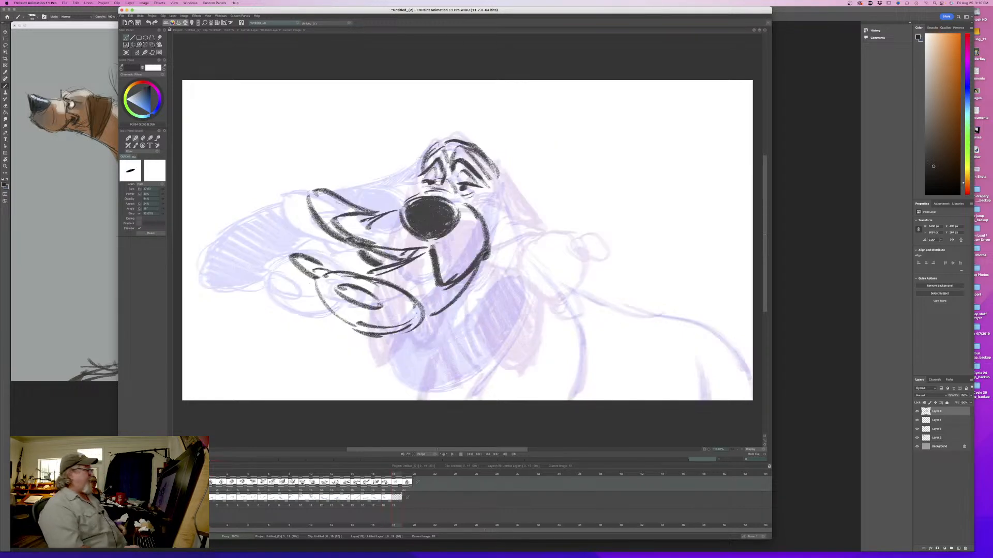
{"action": "key", "text": "Left"}
{"action": "key", "text": "Right"}
- Draw the hanging ear's outer edge from the crown down past the cheek, reinforce it and flip with the previous drawing
{"action": "left_click_drag", "start_coordinate": [488, 181], "coordinate": [505, 241]}
{"action": "key", "text": "Left"}
{"action": "key", "text": "Right"}
{"action": "key", "text": "Left"}
{"action": "key", "text": "Right"}
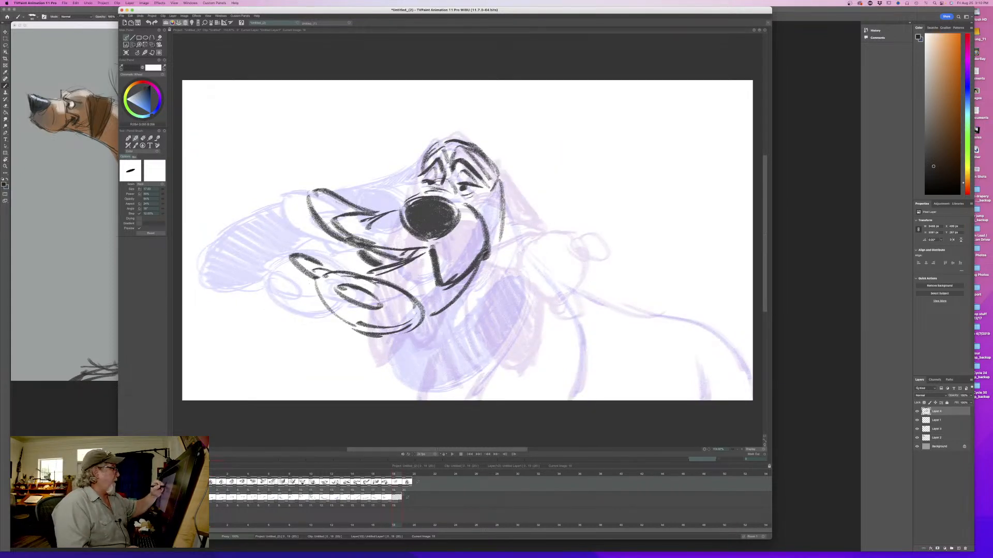
{"action": "left_click_drag", "start_coordinate": [498, 180], "coordinate": [504, 250]}
{"action": "key", "text": "Left"}
{"action": "key", "text": "Right"}
{"action": "key", "text": "Left"}
{"action": "key", "text": "Right"}
- Outline the flying ear behind the upper lip, joining it to the brow with strokes along the muzzle
{"action": "left_click_drag", "start_coordinate": [413, 173], "coordinate": [386, 192]}
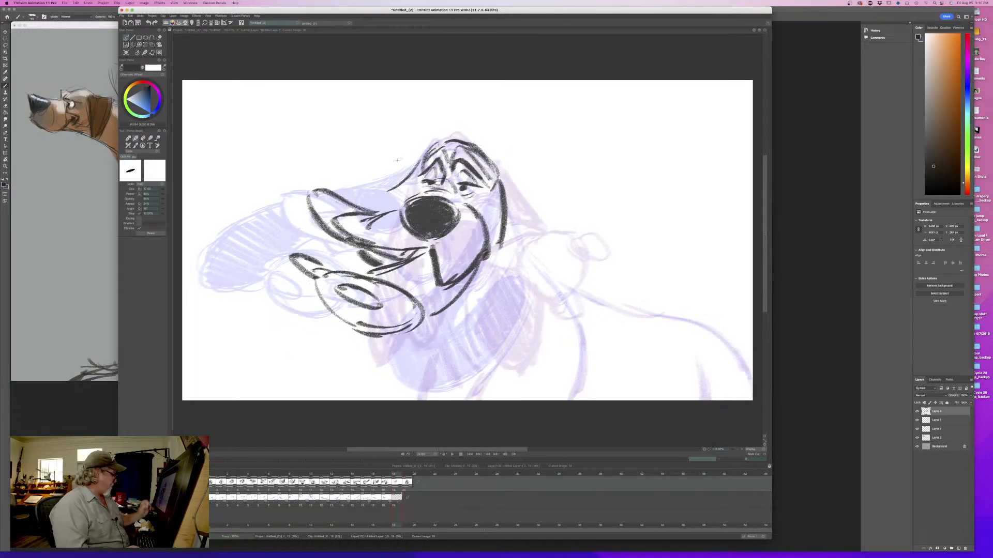
{"action": "mouse_move", "coordinate": [395, 474]}
{"action": "left_mouse_down"}
{"action": "mouse_move", "coordinate": [242, 477]}
{"action": "mouse_move", "coordinate": [395, 482]}
{"action": "left_mouse_up"}
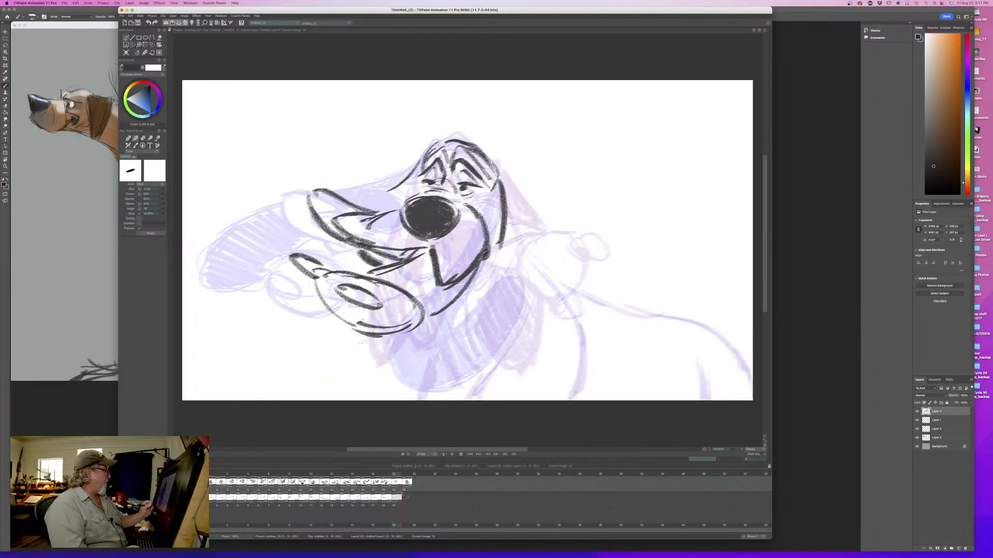
{"action": "left_click_drag", "start_coordinate": [403, 184], "coordinate": [374, 197]}
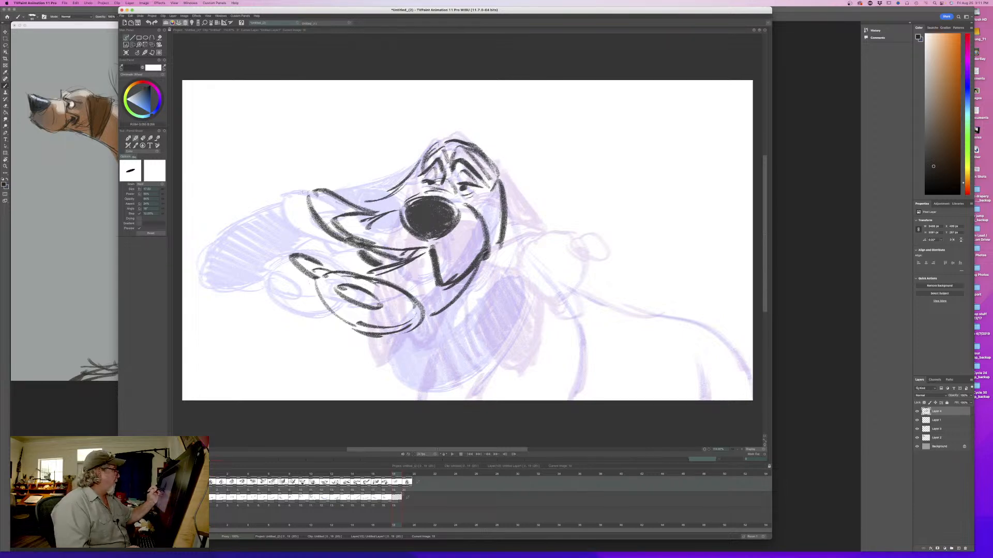
{"action": "mouse_move", "coordinate": [295, 186]}
{"action": "left_mouse_down"}
{"action": "mouse_move", "coordinate": [256, 182]}
{"action": "mouse_move", "coordinate": [235, 199]}
{"action": "mouse_move", "coordinate": [276, 245]}
{"action": "left_mouse_up"}
{"action": "mouse_move", "coordinate": [234, 209]}
{"action": "left_mouse_down"}
{"action": "mouse_move", "coordinate": [293, 250]}
{"action": "mouse_move", "coordinate": [261, 241]}
{"action": "left_mouse_up"}
{"action": "left_click_drag", "start_coordinate": [245, 189], "coordinate": [300, 199]}
{"action": "mouse_move", "coordinate": [411, 178]}
{"action": "left_mouse_down"}
{"action": "mouse_move", "coordinate": [368, 208]}
{"action": "mouse_move", "coordinate": [379, 208]}
{"action": "left_mouse_up"}
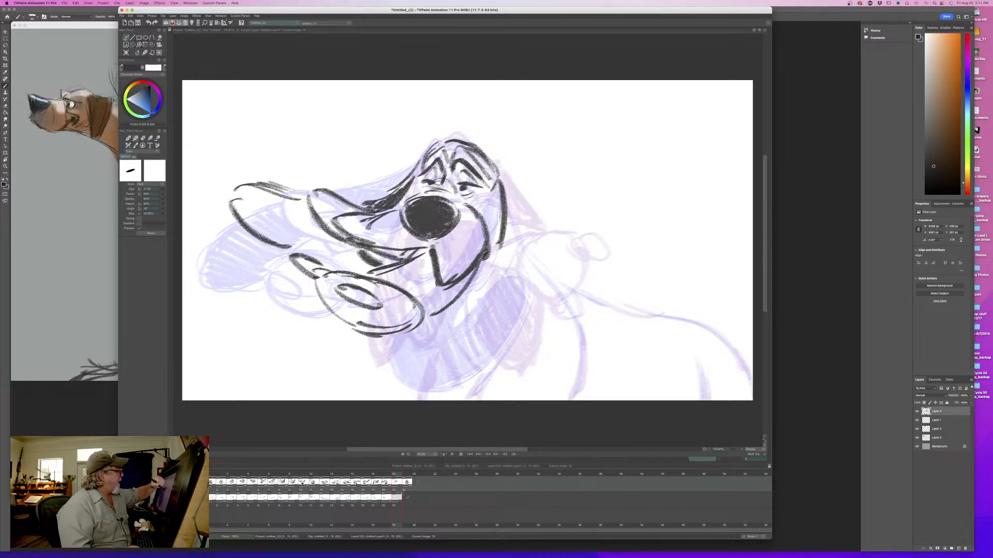
- Shade the flying ear with dark hatching and flip against the previous drawing
{"action": "mouse_move", "coordinate": [348, 251]}
{"action": "left_mouse_down"}
{"action": "mouse_move", "coordinate": [312, 253]}
{"action": "mouse_move", "coordinate": [300, 227]}
{"action": "mouse_move", "coordinate": [238, 207]}
{"action": "mouse_move", "coordinate": [303, 199]}
{"action": "mouse_move", "coordinate": [310, 247]}
{"action": "mouse_move", "coordinate": [300, 249]}
{"action": "left_mouse_up"}
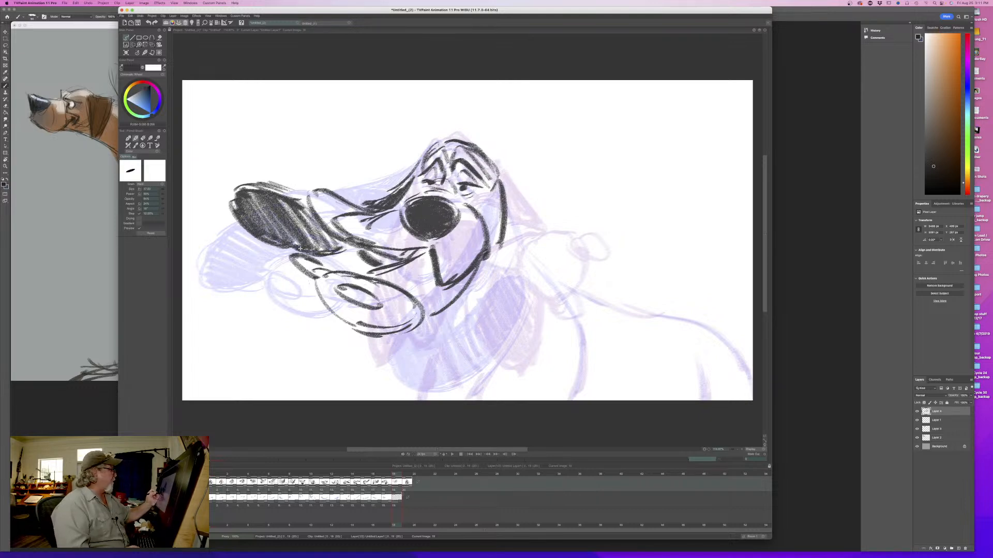
{"action": "key", "text": "Left"}
{"action": "key", "text": "Right"}
{"action": "key", "text": "Left"}
{"action": "key", "text": "Right"}
- Sketch the hanging ear's long outline sweeping beneath the jaw to a rounded tip and flip to check it
{"action": "left_click_drag", "start_coordinate": [468, 306], "coordinate": [436, 341]}
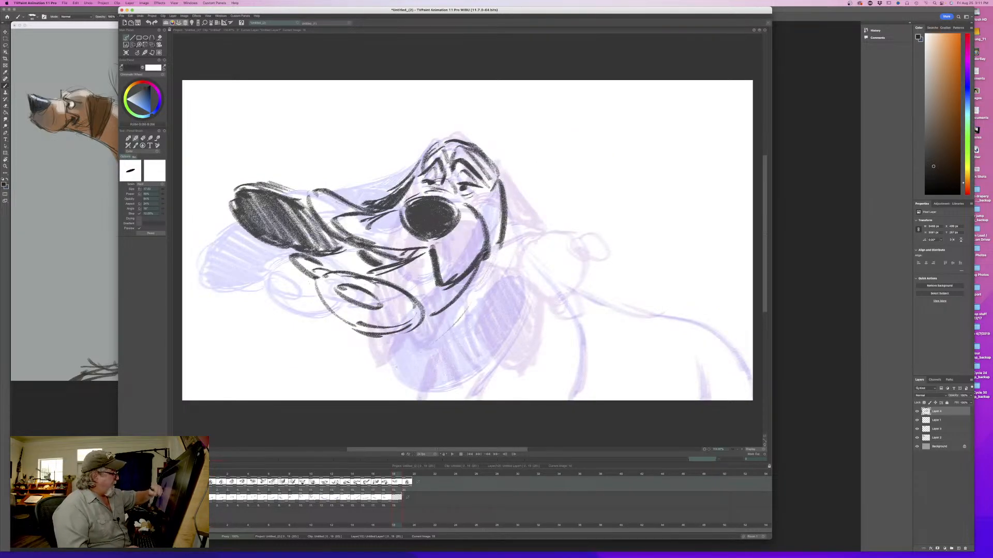
{"action": "mouse_move", "coordinate": [394, 477]}
{"action": "left_mouse_down"}
{"action": "mouse_move", "coordinate": [323, 481]}
{"action": "mouse_move", "coordinate": [395, 485]}
{"action": "left_mouse_up"}
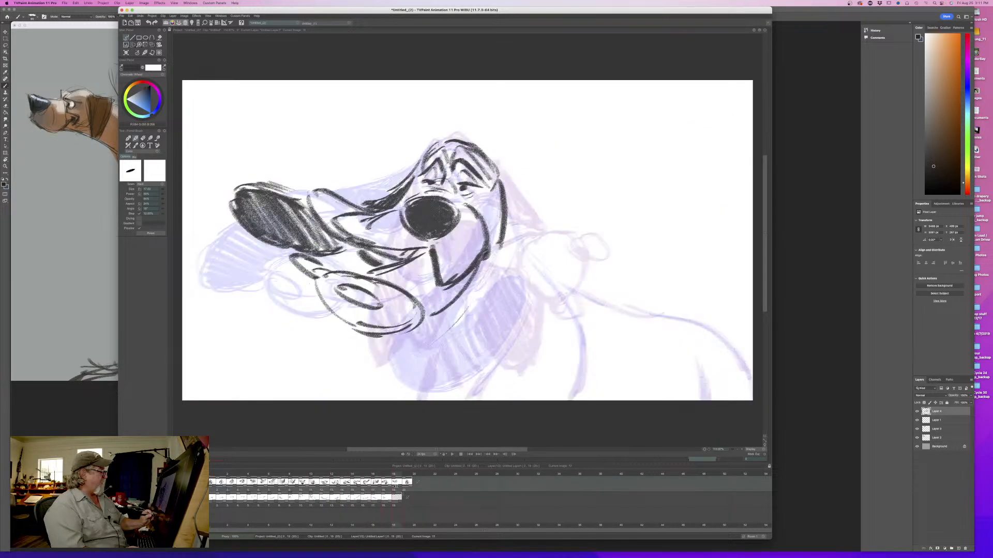
{"action": "mouse_move", "coordinate": [486, 272]}
{"action": "left_mouse_down"}
{"action": "mouse_move", "coordinate": [458, 316]}
{"action": "mouse_move", "coordinate": [380, 370]}
{"action": "mouse_move", "coordinate": [347, 377]}
{"action": "left_mouse_up"}
{"action": "mouse_move", "coordinate": [335, 338]}
{"action": "left_mouse_down"}
{"action": "mouse_move", "coordinate": [303, 353]}
{"action": "mouse_move", "coordinate": [369, 380]}
{"action": "left_mouse_up"}
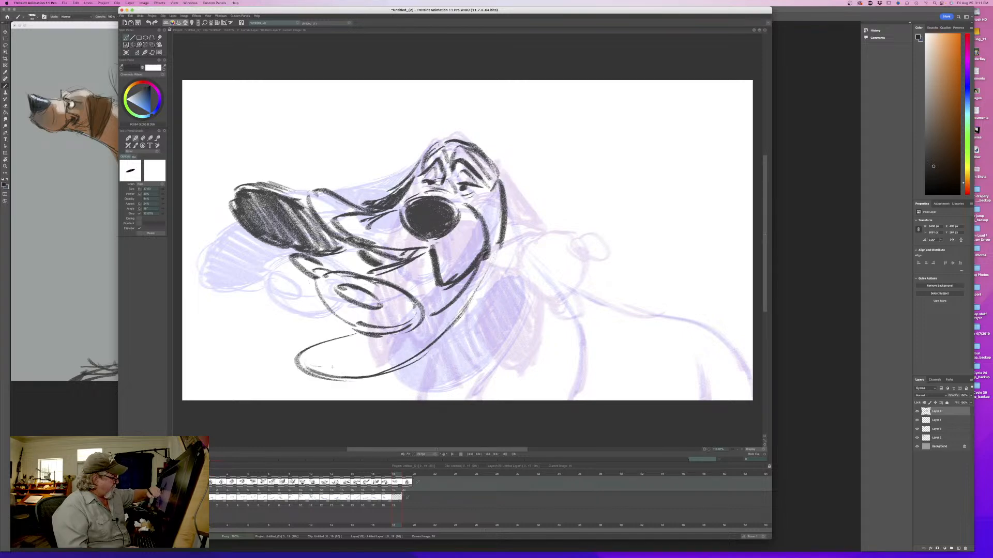
{"action": "key", "text": "Left"}
{"action": "key", "text": "Right"}
- Darken the hanging ear beside the cheek, hatch it through to its tip below the jaw, and flip to compare
{"action": "mouse_move", "coordinate": [499, 232]}
{"action": "left_mouse_down"}
{"action": "mouse_move", "coordinate": [468, 303]}
{"action": "mouse_move", "coordinate": [438, 332]}
{"action": "left_mouse_up"}
{"action": "left_click_drag", "start_coordinate": [497, 191], "coordinate": [488, 223]}
{"action": "left_click_drag", "start_coordinate": [499, 224], "coordinate": [484, 268]}
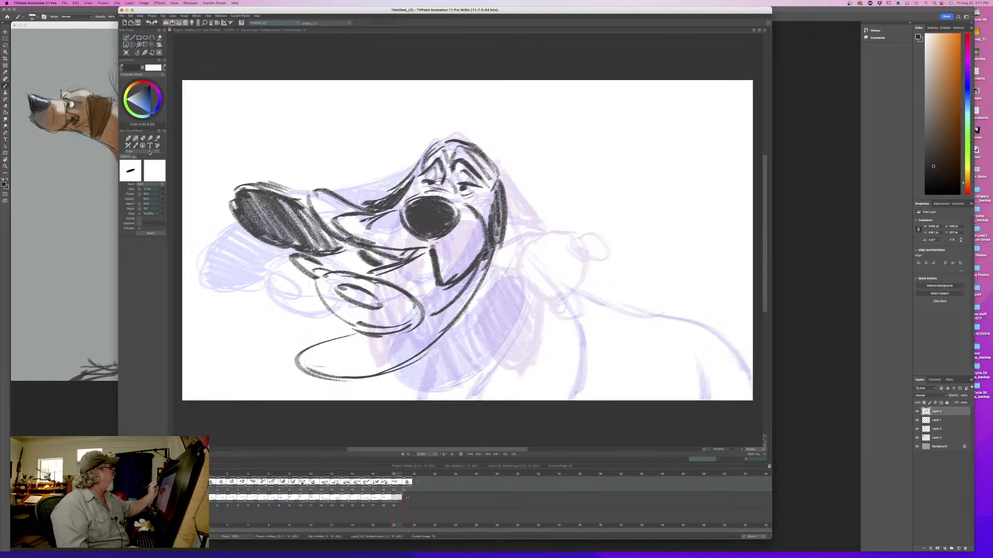
{"action": "mouse_move", "coordinate": [486, 253]}
{"action": "left_mouse_down"}
{"action": "mouse_move", "coordinate": [449, 311]}
{"action": "mouse_move", "coordinate": [391, 358]}
{"action": "mouse_move", "coordinate": [300, 361]}
{"action": "left_mouse_up"}
{"action": "key", "text": "Left"}
{"action": "key", "text": "Right"}
{"action": "key", "text": "Left"}
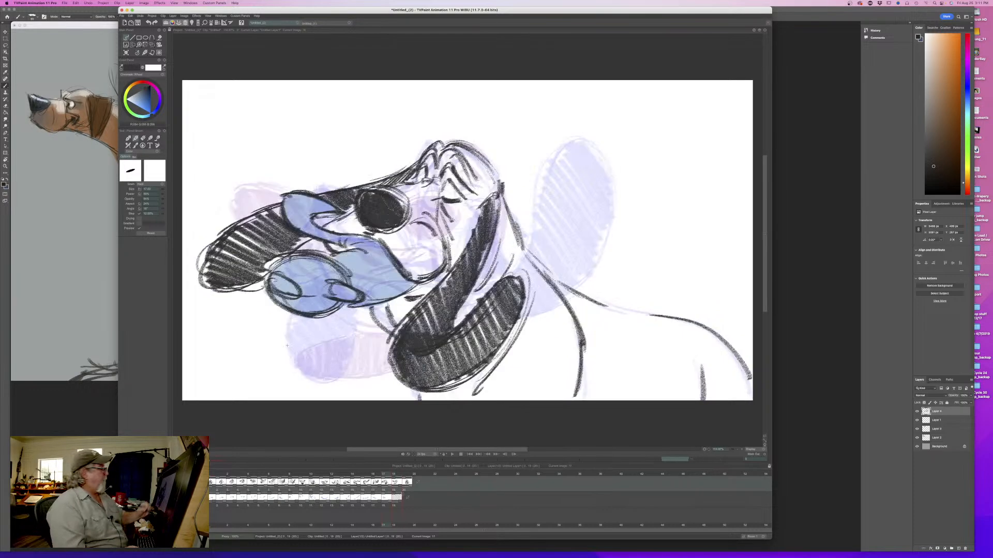
{"action": "key", "text": "Right"}
- Touch up the brow edge and the top of the crown, flipping with the previous drawing
{"action": "left_click_drag", "start_coordinate": [419, 184], "coordinate": [411, 191]}
{"action": "key", "text": "Left"}
{"action": "key", "text": "Right"}
{"action": "mouse_move", "coordinate": [449, 145]}
{"action": "left_mouse_down"}
{"action": "mouse_move", "coordinate": [488, 175]}
{"action": "mouse_move", "coordinate": [452, 142]}
{"action": "left_mouse_up"}
{"action": "key", "text": "Left"}
{"action": "key", "text": "Right"}
- Draw the back of the neck, the shoulder, the back line and the short leg stroke, flipping to match the previous drawing
{"action": "mouse_move", "coordinate": [505, 194]}
{"action": "left_mouse_down"}
{"action": "mouse_move", "coordinate": [509, 250]}
{"action": "mouse_move", "coordinate": [498, 266]}
{"action": "left_mouse_up"}
{"action": "left_click_drag", "start_coordinate": [523, 232], "coordinate": [521, 260]}
{"action": "mouse_move", "coordinate": [558, 294]}
{"action": "left_mouse_down"}
{"action": "mouse_move", "coordinate": [535, 266]}
{"action": "mouse_move", "coordinate": [568, 400]}
{"action": "left_mouse_up"}
{"action": "mouse_move", "coordinate": [539, 268]}
{"action": "left_mouse_down"}
{"action": "mouse_move", "coordinate": [660, 316]}
{"action": "mouse_move", "coordinate": [750, 375]}
{"action": "left_mouse_up"}
{"action": "mouse_move", "coordinate": [705, 326]}
{"action": "left_mouse_down"}
{"action": "mouse_move", "coordinate": [750, 377]}
{"action": "mouse_move", "coordinate": [701, 398]}
{"action": "left_mouse_up"}
{"action": "key", "text": "Left"}
{"action": "key", "text": "Right"}
{"action": "key", "text": "Left"}
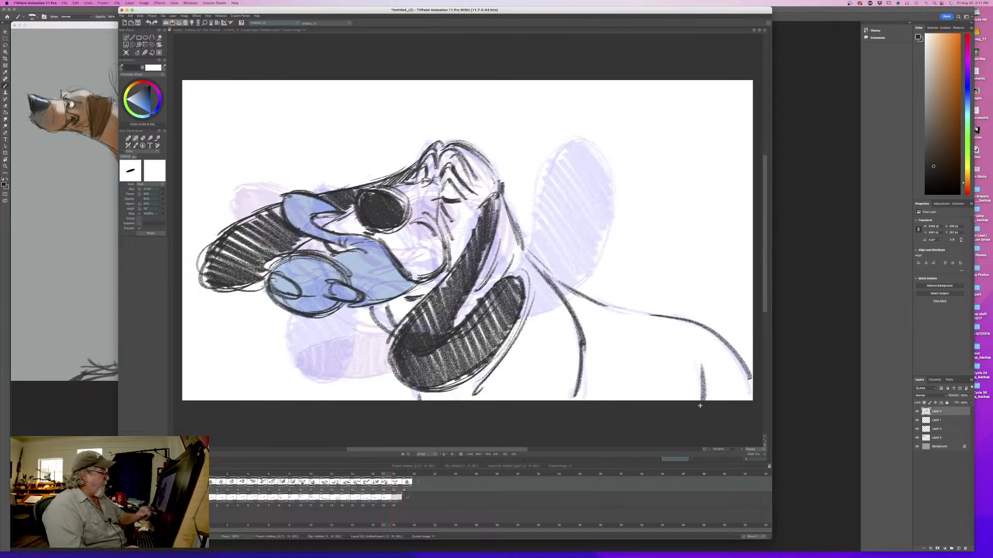
{"action": "key", "text": "Right"}
- Draw the curved throat line from the neck down to the chest and flip to check it
{"action": "mouse_move", "coordinate": [522, 269]}
{"action": "left_mouse_down"}
{"action": "mouse_move", "coordinate": [509, 341]}
{"action": "mouse_move", "coordinate": [469, 399]}
{"action": "left_mouse_up"}
{"action": "key", "text": "Left"}
{"action": "key", "text": "Right"}
- Refine the lines around both eyes and add a cheek crease beside the nose, flipping to check them
{"action": "key", "text": "Right"}
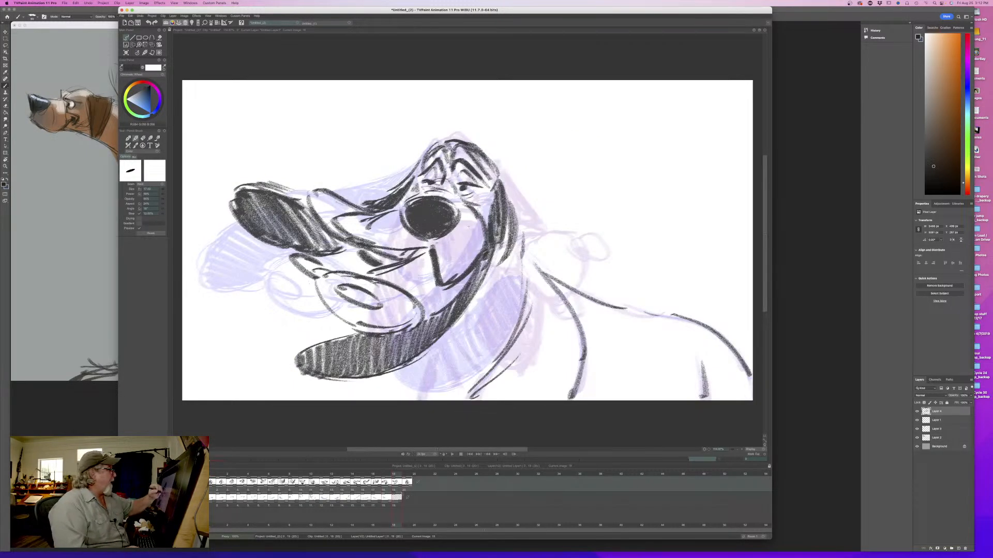
{"action": "mouse_move", "coordinate": [460, 191]}
{"action": "left_mouse_down"}
{"action": "mouse_move", "coordinate": [468, 182]}
{"action": "mouse_move", "coordinate": [433, 168]}
{"action": "left_mouse_up"}
{"action": "left_click_drag", "start_coordinate": [420, 178], "coordinate": [438, 166]}
{"action": "key", "text": "Left"}
{"action": "key", "text": "Right"}
{"action": "key", "text": "Left"}
{"action": "key", "text": "Right"}
{"action": "left_click_drag", "start_coordinate": [480, 211], "coordinate": [491, 199]}
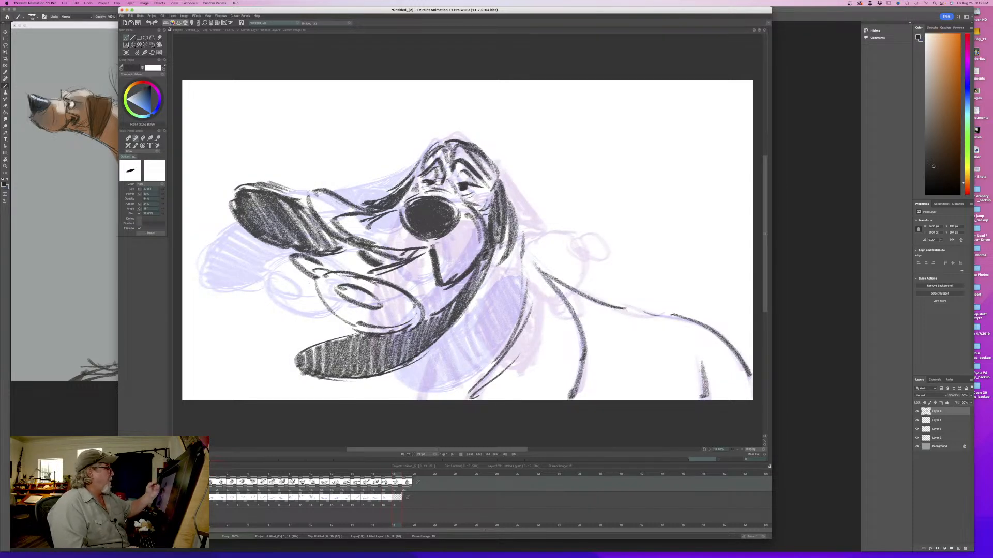
{"action": "key", "text": "Left"}
{"action": "key", "text": "Right"}
- Strengthen the upper edge of the lower lip and flip repeatedly with the previous drawing
{"action": "mouse_move", "coordinate": [466, 274]}
{"action": "left_mouse_down"}
{"action": "mouse_move", "coordinate": [423, 319]}
{"action": "mouse_move", "coordinate": [369, 270]}
{"action": "left_mouse_up"}
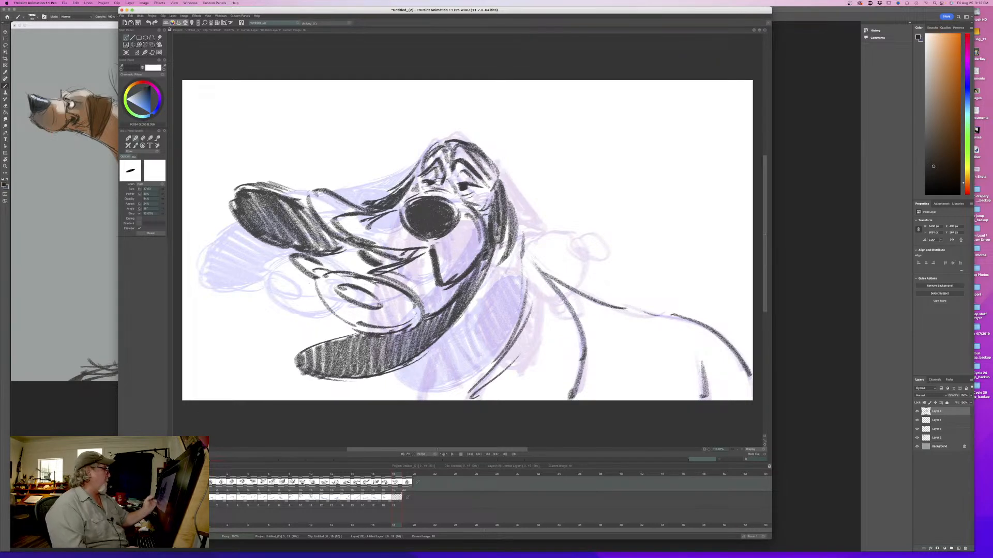
{"action": "key", "text": "Left"}
{"action": "key", "text": "Right"}
{"action": "key", "text": "Left"}
{"action": "key", "text": "Right"}
{"action": "key", "text": "Left"}
{"action": "key", "text": "Right"}
- Reinforce the upper lip's edge, deepen the hatching on the flying ear behind it, and flip to compare
{"action": "left_click_drag", "start_coordinate": [359, 210], "coordinate": [307, 188]}
{"action": "mouse_move", "coordinate": [339, 235]}
{"action": "left_mouse_down"}
{"action": "mouse_move", "coordinate": [305, 192]}
{"action": "mouse_move", "coordinate": [315, 218]}
{"action": "mouse_move", "coordinate": [293, 209]}
{"action": "mouse_move", "coordinate": [279, 248]}
{"action": "left_mouse_up"}
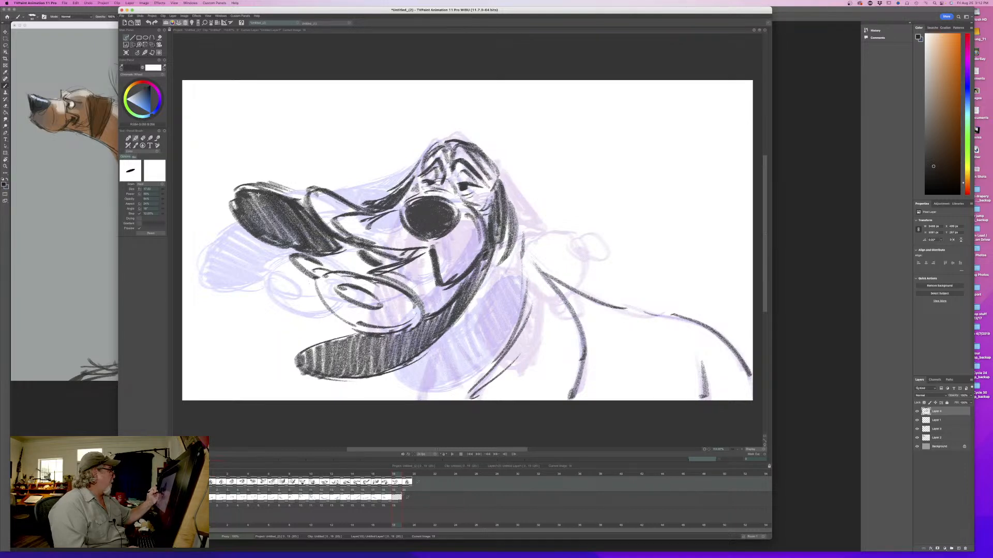
{"action": "left_click_drag", "start_coordinate": [300, 194], "coordinate": [240, 243]}
{"action": "left_click_drag", "start_coordinate": [272, 207], "coordinate": [233, 240]}
{"action": "key", "text": "Left"}
{"action": "key", "text": "Right"}
{"action": "key", "text": "Left"}
{"action": "key", "text": "Right"}
- Thicken the lower lip's rounded outline and add short fold marks between the lips, flipping to check
{"action": "mouse_move", "coordinate": [356, 274]}
{"action": "left_mouse_down"}
{"action": "mouse_move", "coordinate": [341, 273]}
{"action": "mouse_move", "coordinate": [339, 312]}
{"action": "mouse_move", "coordinate": [390, 332]}
{"action": "left_mouse_up"}
{"action": "key", "text": "Left"}
{"action": "key", "text": "Right"}
{"action": "key", "text": "Left"}
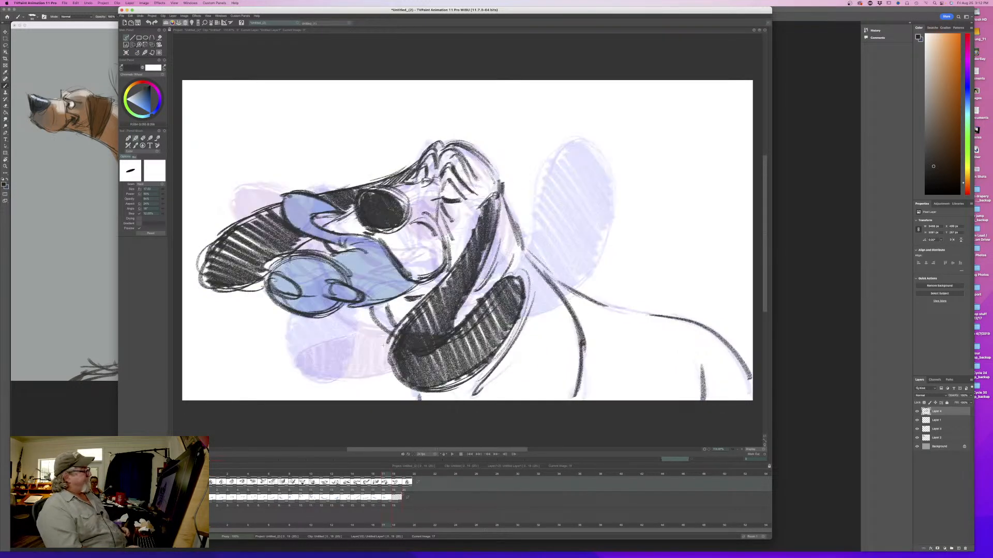
{"action": "key", "text": "Right"}
{"action": "left_click_drag", "start_coordinate": [349, 254], "coordinate": [341, 267]}
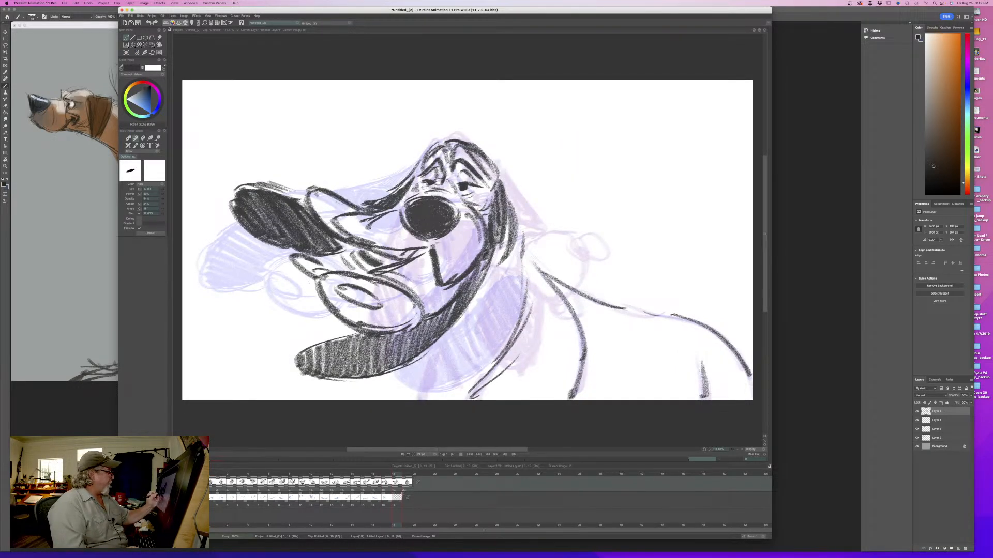
{"action": "key", "text": "Left"}
{"action": "key", "text": "Right"}
- Add a short neck stroke below the hanging ear and darken the ear alongside the cheek, flipping to compare
{"action": "mouse_move", "coordinate": [403, 372]}
{"action": "left_mouse_down"}
{"action": "mouse_move", "coordinate": [395, 397]}
{"action": "mouse_move", "coordinate": [406, 396]}
{"action": "left_mouse_up"}
{"action": "key", "text": "Left"}
{"action": "left_click_drag", "start_coordinate": [492, 196], "coordinate": [476, 293]}
{"action": "left_click_drag", "start_coordinate": [506, 223], "coordinate": [465, 312]}
{"action": "key", "text": "Left"}
{"action": "key", "text": "Right"}
{"action": "key", "text": "Left"}
{"action": "key", "text": "Right"}
- Add curved fold lines along the throat and flip repeatedly with the previous drawing
{"action": "left_click_drag", "start_coordinate": [527, 270], "coordinate": [510, 343]}
{"action": "left_click_drag", "start_coordinate": [532, 279], "coordinate": [475, 376]}
{"action": "left_click_drag", "start_coordinate": [506, 319], "coordinate": [457, 381]}
{"action": "key", "text": "Left"}
{"action": "key", "text": "Right"}
{"action": "key", "text": "Left"}
{"action": "key", "text": "Right"}
{"action": "key", "text": "Left"}
{"action": "key", "text": "Right"}
{"action": "key", "text": "Left"}
{"action": "key", "text": "Right"}
- Darken the eyes and the creases between them, flipping to check the expression
{"action": "left_click_drag", "start_coordinate": [426, 177], "coordinate": [433, 191]}
{"action": "mouse_move", "coordinate": [450, 184]}
{"action": "left_mouse_down"}
{"action": "mouse_move", "coordinate": [454, 198]}
{"action": "mouse_move", "coordinate": [456, 186]}
{"action": "left_mouse_up"}
{"action": "left_click_drag", "start_coordinate": [442, 172], "coordinate": [461, 186]}
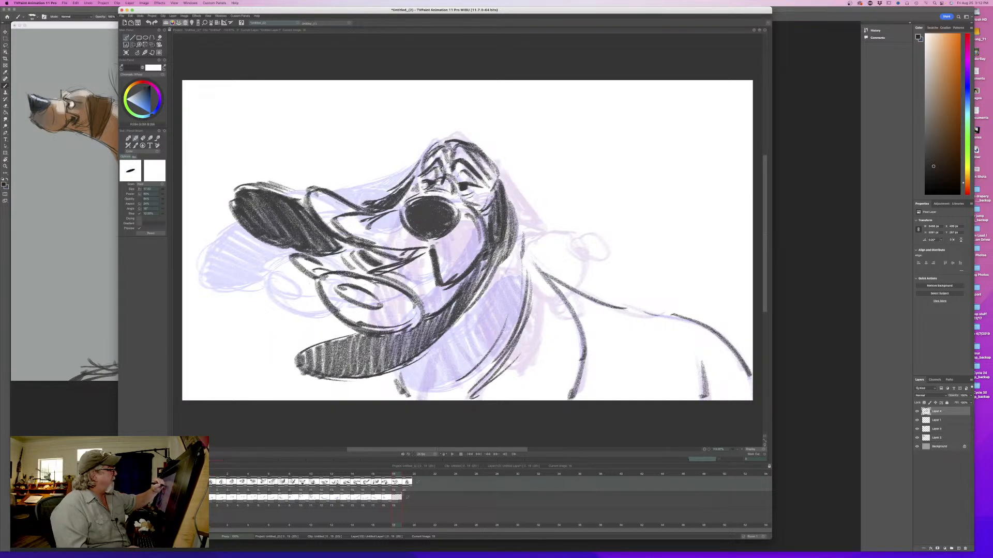
{"action": "key", "text": "Left"}
{"action": "key", "text": "Right"}
{"action": "key", "text": "Left"}
{"action": "key", "text": "Right"}
{"action": "key", "text": "Left"}
{"action": "key", "text": "Right"}
- Reinforce the brow and crown lines above the eyes and flip to compare
{"action": "left_click_drag", "start_coordinate": [453, 147], "coordinate": [486, 175]}
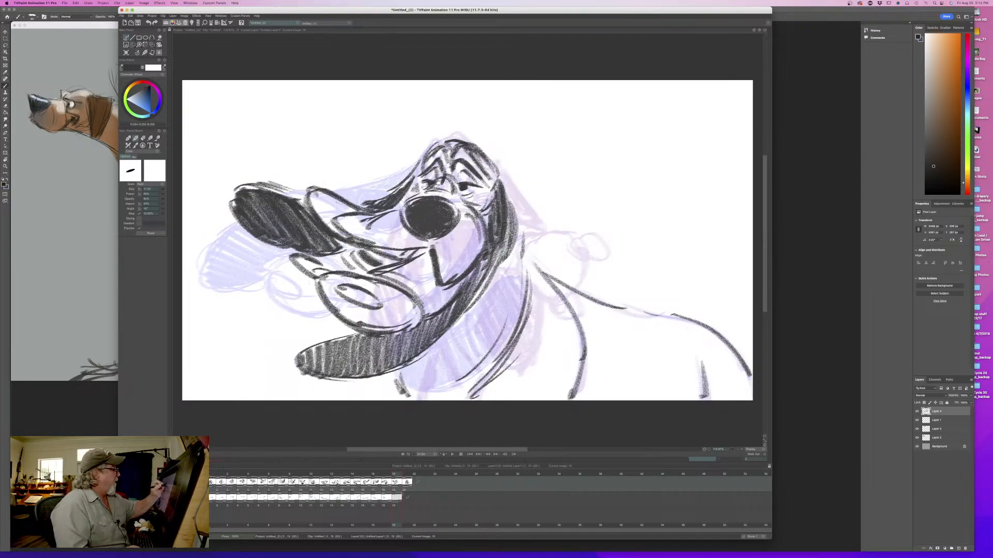
{"action": "key", "text": "Left"}
{"action": "key", "text": "Right"}
{"action": "key", "text": "Left"}
{"action": "key", "text": "Right"}
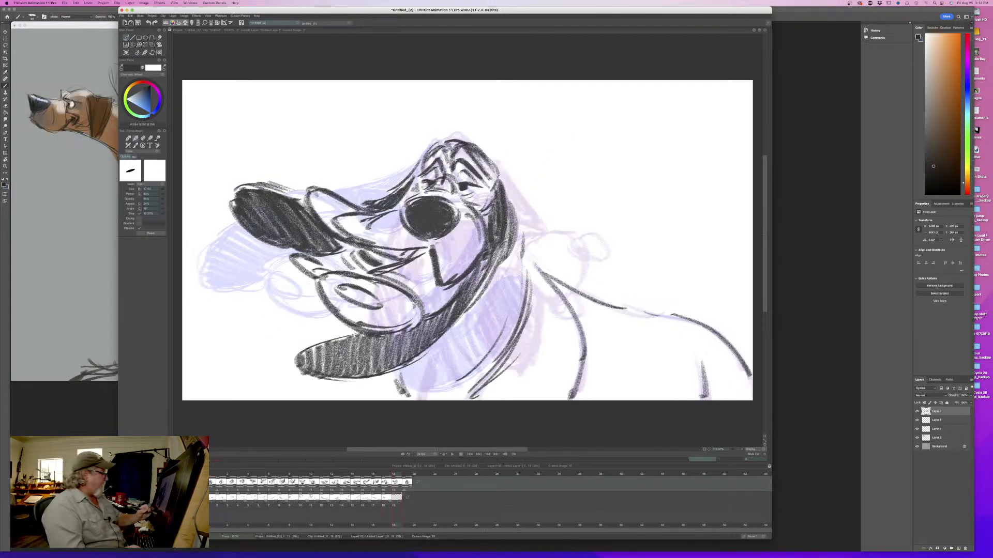
- Thicken the short neck stroke beneath the hanging ear and flip to check it
{"action": "left_click_drag", "start_coordinate": [406, 375], "coordinate": [411, 396]}
{"action": "key", "text": "Left"}
{"action": "key", "text": "Right"}
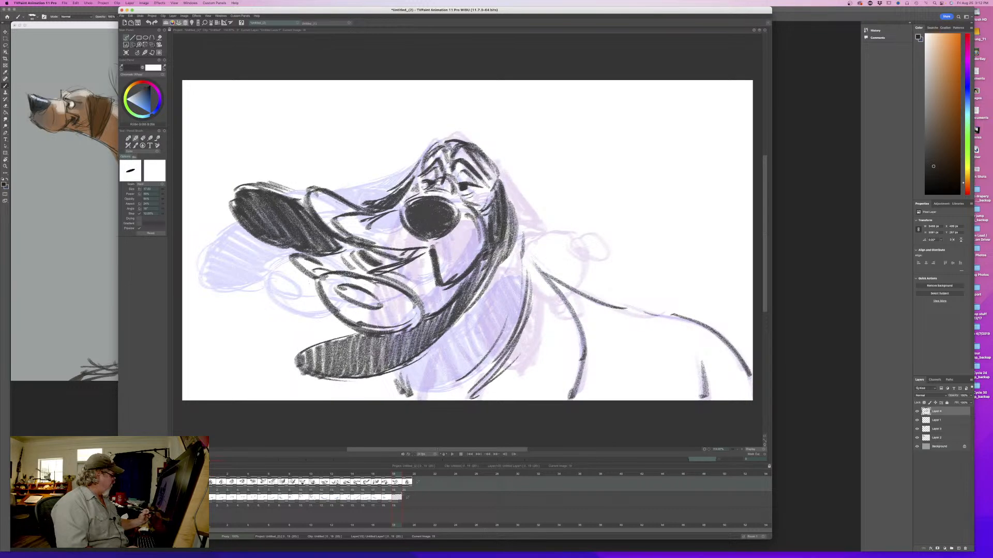
- Switch to the colour layer, sample the blue lip colour from the previous drawing and return to the current in-between
{"action": "key", "text": "Down"}
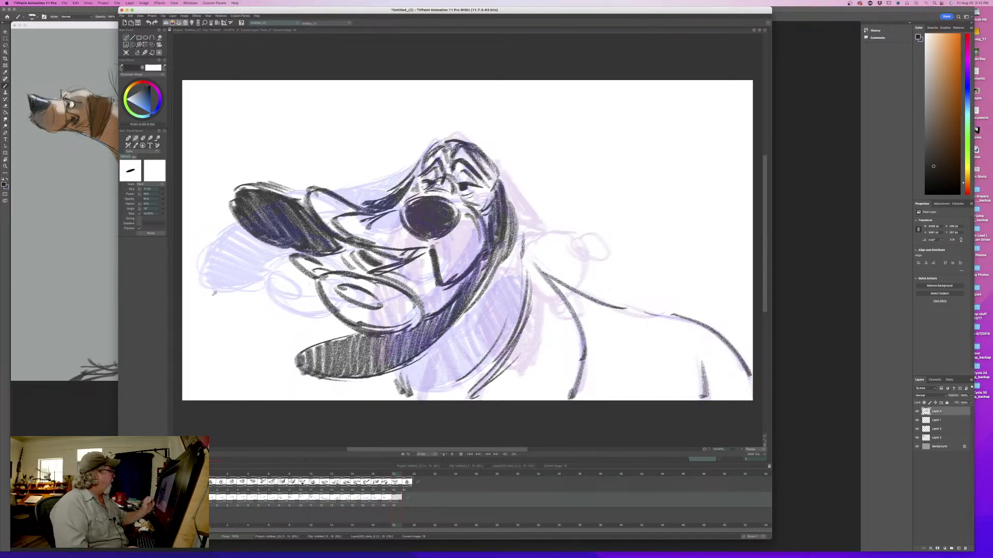
{"action": "left_click", "coordinate": [389, 475]}
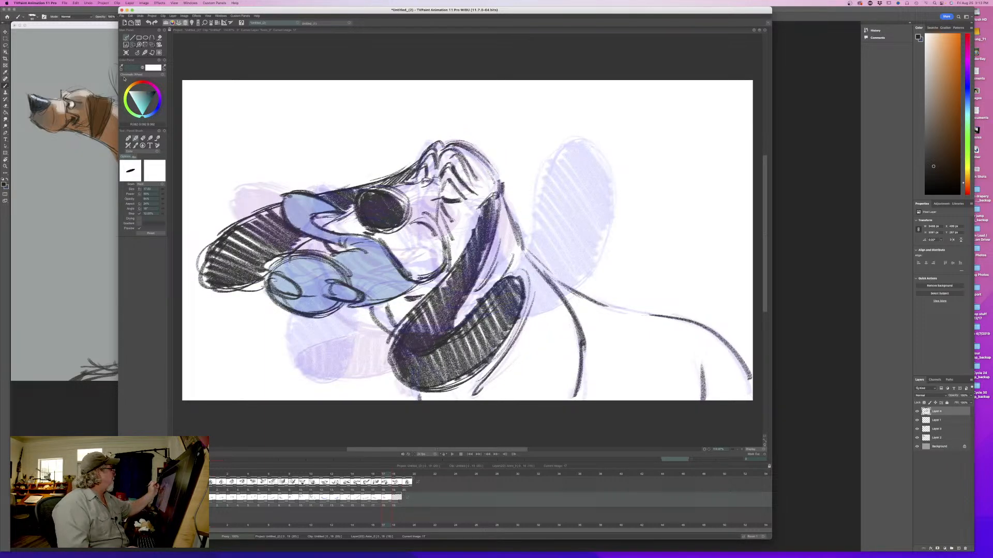
{"action": "left_click", "coordinate": [285, 293], "text": "ctrl"}
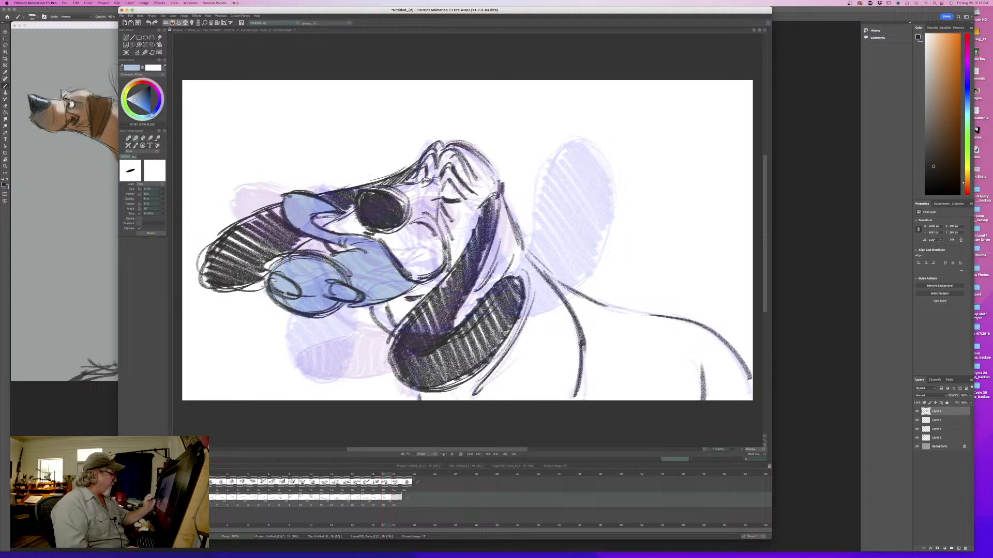
{"action": "left_click", "coordinate": [393, 473]}
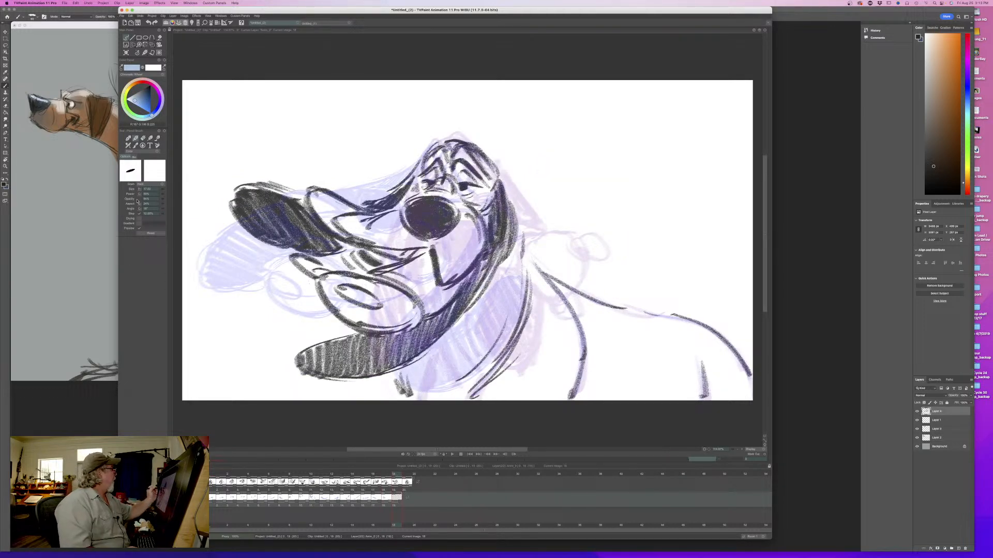
- Enlarge the brush and paint the lower and upper flying lips blue
{"action": "left_click_drag", "start_coordinate": [161, 191], "coordinate": [172, 192]}
{"action": "mouse_move", "coordinate": [459, 286]}
{"action": "left_mouse_down"}
{"action": "mouse_move", "coordinate": [433, 309]}
{"action": "mouse_move", "coordinate": [424, 258]}
{"action": "mouse_move", "coordinate": [396, 310]}
{"action": "mouse_move", "coordinate": [376, 310]}
{"action": "mouse_move", "coordinate": [299, 267]}
{"action": "left_mouse_up"}
{"action": "left_click_drag", "start_coordinate": [362, 324], "coordinate": [384, 331]}
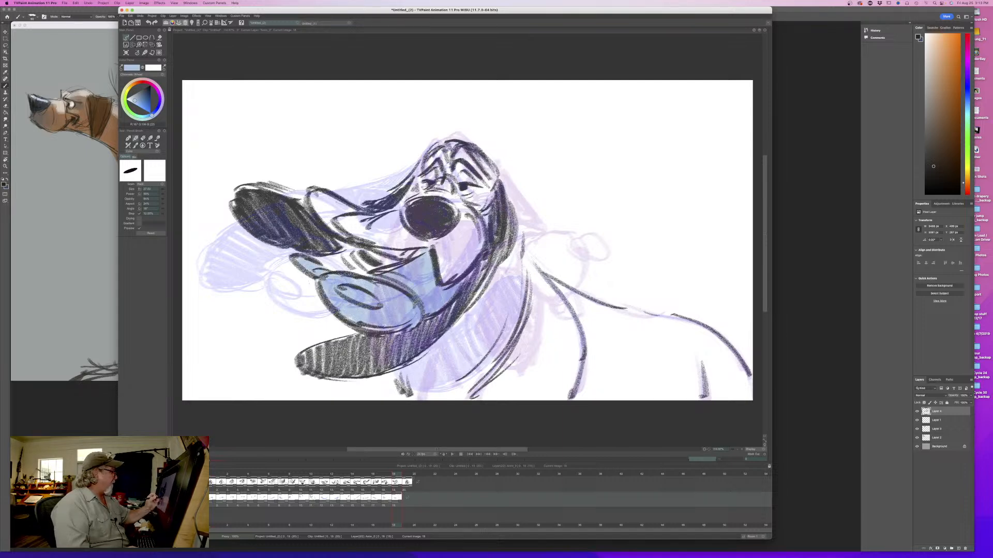
{"action": "left_click_drag", "start_coordinate": [414, 252], "coordinate": [374, 246]}
{"action": "mouse_move", "coordinate": [356, 212]}
{"action": "left_mouse_down"}
{"action": "mouse_move", "coordinate": [328, 195]}
{"action": "mouse_move", "coordinate": [311, 201]}
{"action": "mouse_move", "coordinate": [371, 243]}
{"action": "mouse_move", "coordinate": [358, 240]}
{"action": "left_mouse_up"}
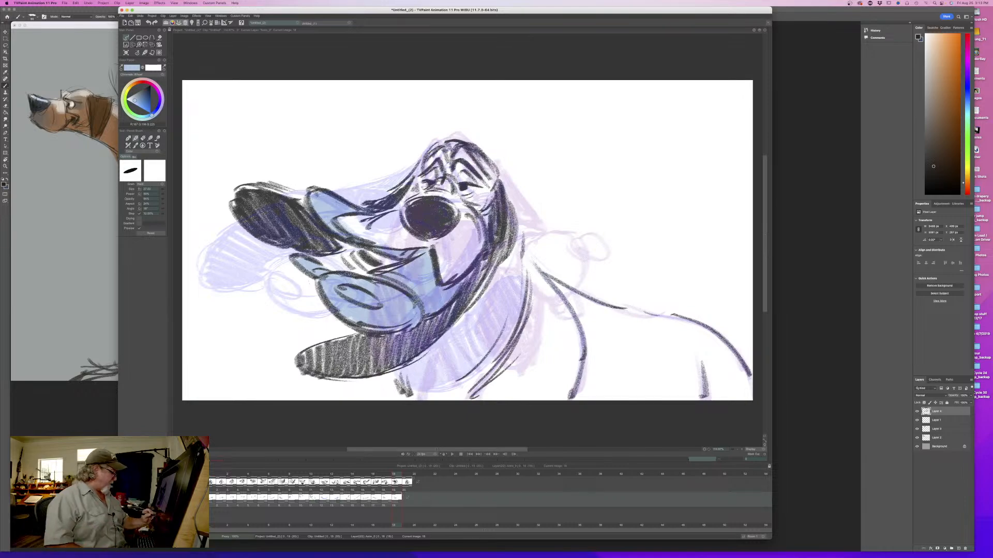
- Play back the head shake and add one more frame between this in-between and the front-facing dog
{"action": "key", "text": "Return"}
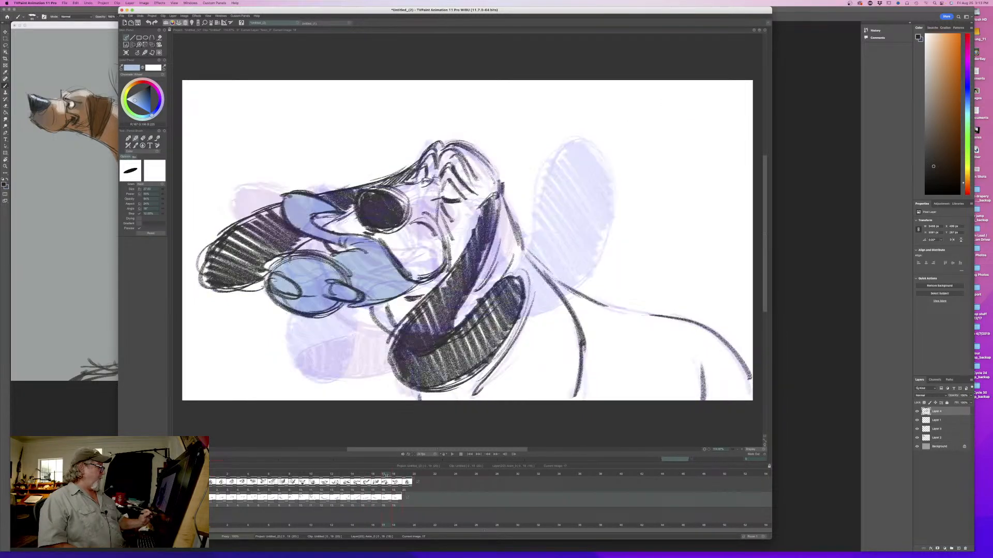
{"action": "mouse_move", "coordinate": [389, 475]}
{"action": "left_mouse_down"}
{"action": "mouse_move", "coordinate": [399, 475]}
{"action": "mouse_move", "coordinate": [321, 481]}
{"action": "mouse_move", "coordinate": [411, 479]}
{"action": "left_mouse_up"}
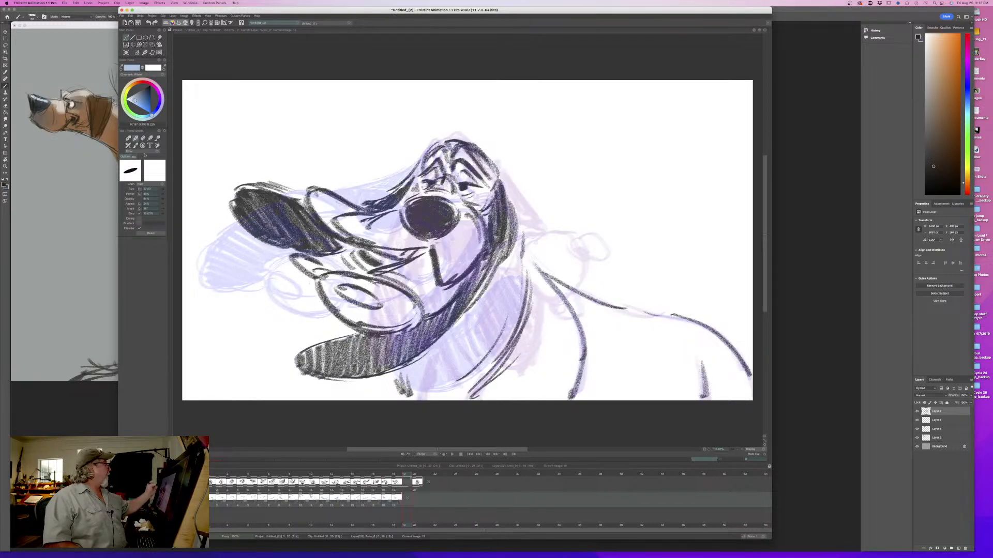
- Hide the onion-skin ghosts, pick up the dark line colour and set up a blank drawing on the added frame
{"action": "left_click", "coordinate": [261, 193], "text": "ctrl"}
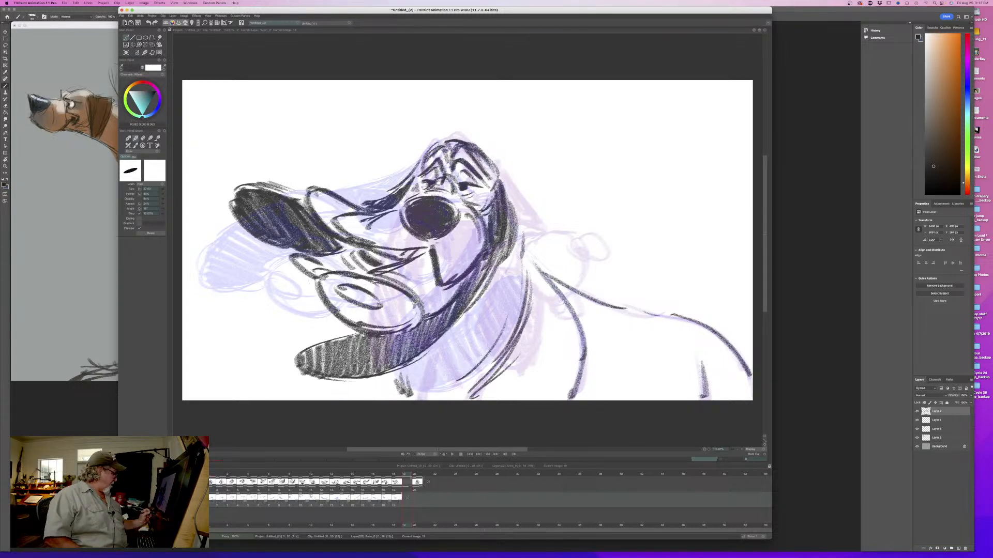
{"action": "left_click", "coordinate": [179, 495]}
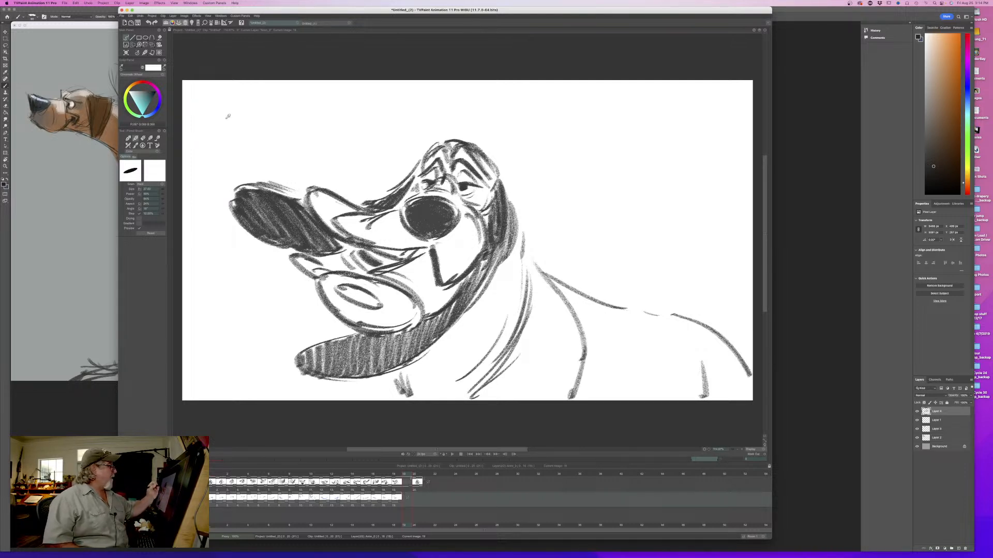
{"action": "left_click", "coordinate": [464, 187]}
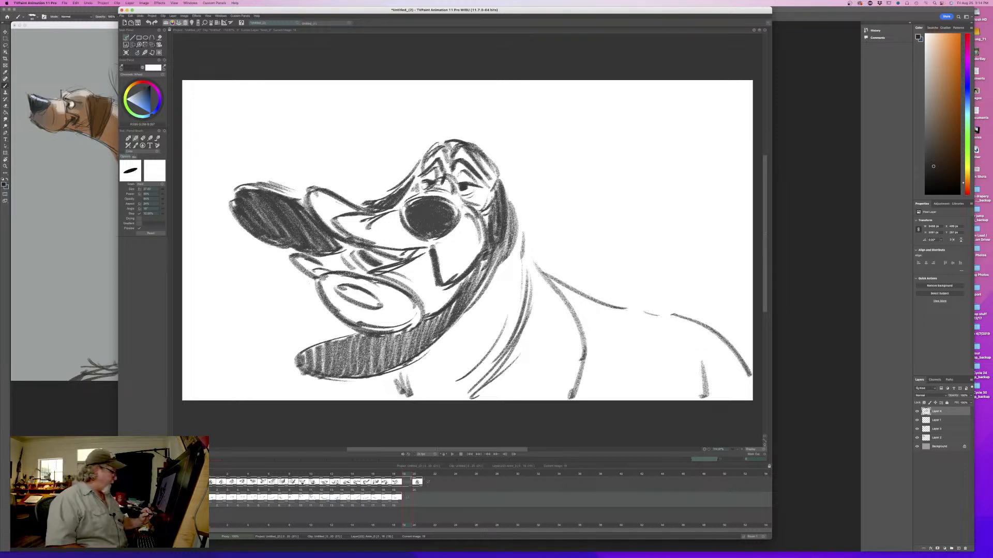
{"action": "left_click", "coordinate": [126, 53]}
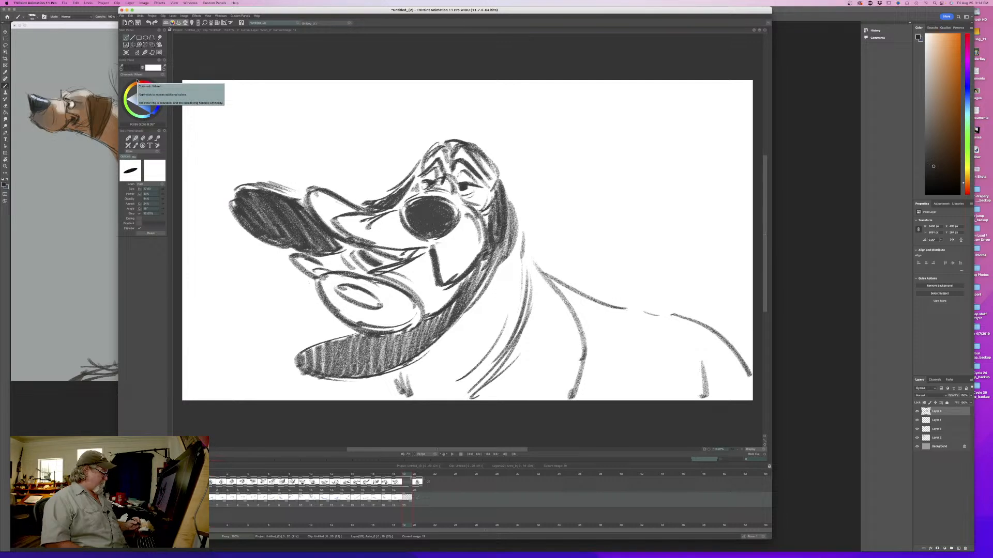
{"action": "left_click", "coordinate": [176, 482]}
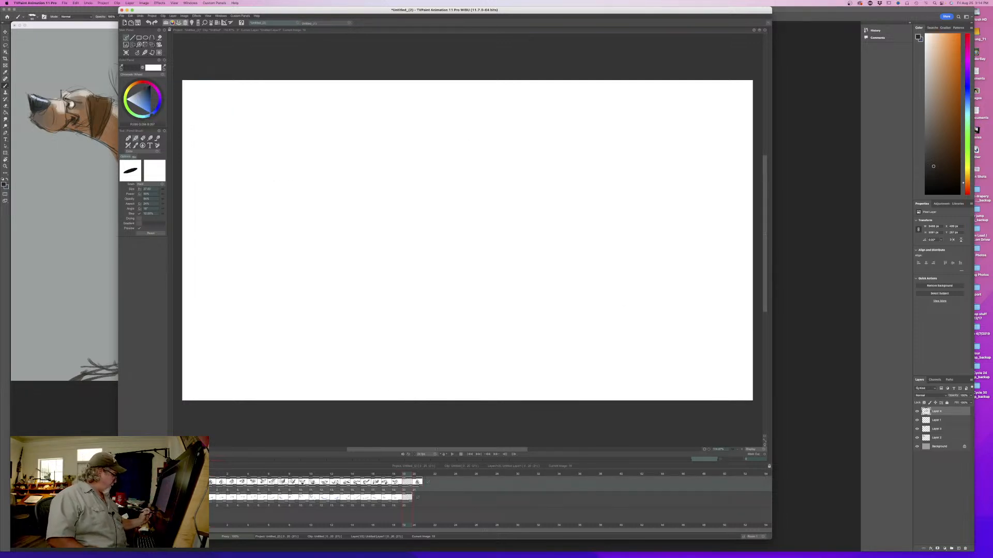
- Show the onion-skin ghosts, set the pencil size to 16.50 and draw the top of the dog's head on the blank in-between
{"action": "left_click", "coordinate": [179, 483]}
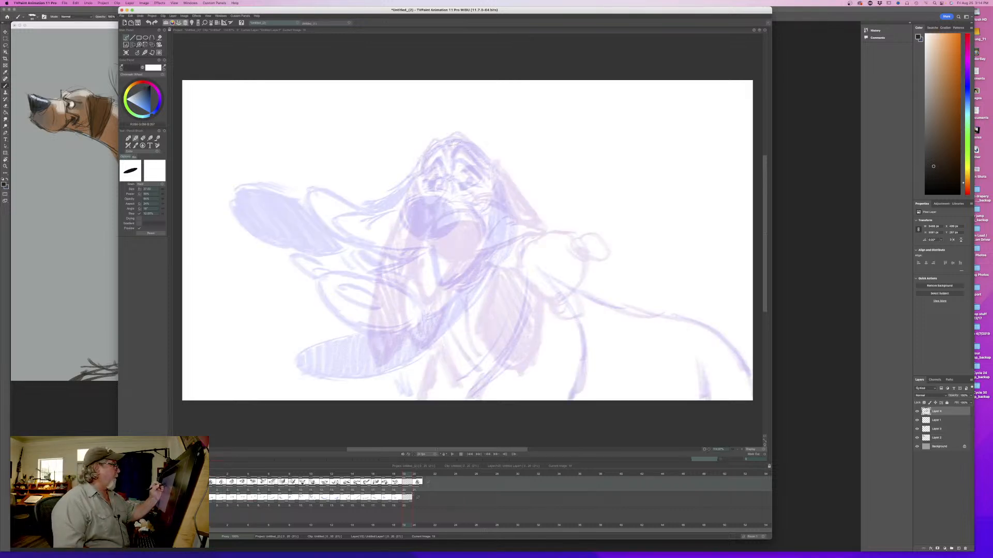
{"action": "left_click_drag", "start_coordinate": [165, 192], "coordinate": [157, 194]}
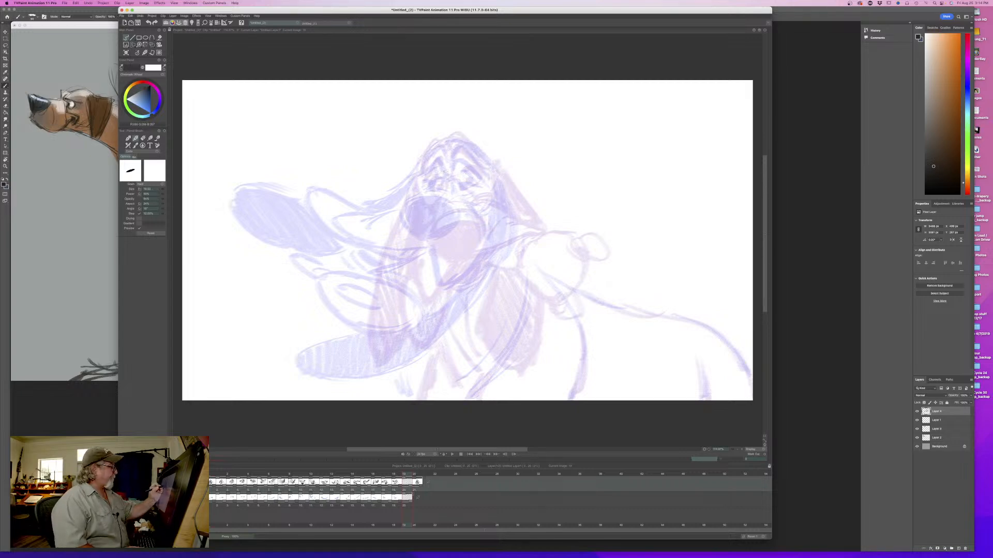
{"action": "left_click_drag", "start_coordinate": [443, 144], "coordinate": [473, 150]}
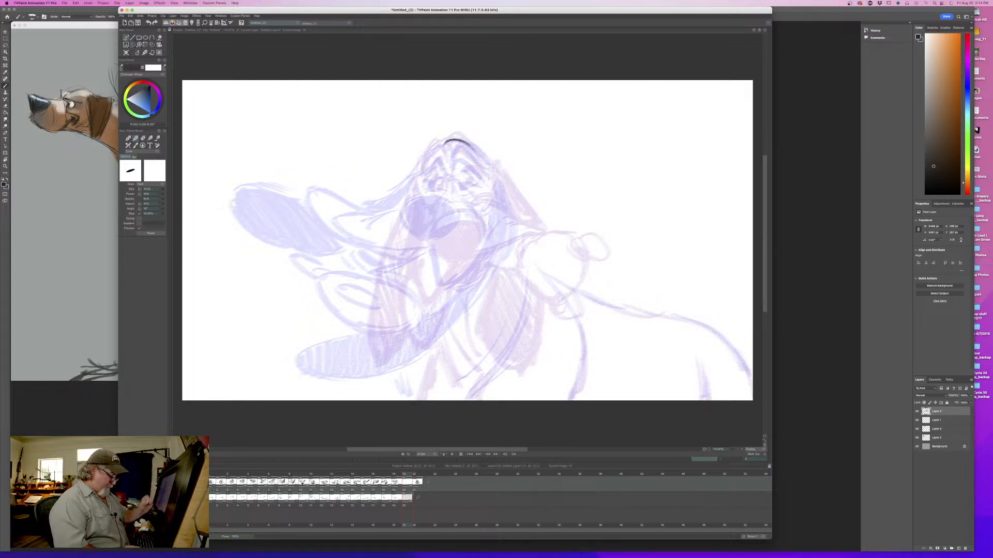
{"action": "key", "text": "Left"}
{"action": "key", "text": "Right"}
{"action": "key", "text": "Left"}
{"action": "key", "text": "Right"}
{"action": "mouse_move", "coordinate": [428, 156]}
{"action": "left_mouse_down"}
{"action": "mouse_move", "coordinate": [450, 137]}
{"action": "mouse_move", "coordinate": [469, 146]}
{"action": "left_mouse_up"}
{"action": "key", "text": "Left"}
{"action": "key", "text": "Right"}
{"action": "key", "text": "Left"}
{"action": "key", "text": "Right"}
- Outline the dog's oval nose between its neighbouring positions and mark the centre of the face between the eyes
{"action": "mouse_move", "coordinate": [459, 216]}
{"action": "left_mouse_down"}
{"action": "mouse_move", "coordinate": [437, 211]}
{"action": "mouse_move", "coordinate": [423, 222]}
{"action": "mouse_move", "coordinate": [423, 241]}
{"action": "mouse_move", "coordinate": [446, 253]}
{"action": "mouse_move", "coordinate": [464, 218]}
{"action": "mouse_move", "coordinate": [478, 225]}
{"action": "mouse_move", "coordinate": [464, 251]}
{"action": "mouse_move", "coordinate": [438, 251]}
{"action": "left_mouse_up"}
{"action": "key", "text": "Left"}
{"action": "key", "text": "Right"}
{"action": "mouse_move", "coordinate": [428, 214]}
{"action": "left_mouse_down"}
{"action": "mouse_move", "coordinate": [421, 227]}
{"action": "mouse_move", "coordinate": [474, 212]}
{"action": "mouse_move", "coordinate": [443, 181]}
{"action": "mouse_move", "coordinate": [448, 190]}
{"action": "left_mouse_up"}
{"action": "key", "text": "Left"}
{"action": "key", "text": "Right"}
{"action": "key", "text": "Left"}
{"action": "key", "text": "Right"}
{"action": "key", "text": "Left"}
{"action": "key", "text": "Right"}
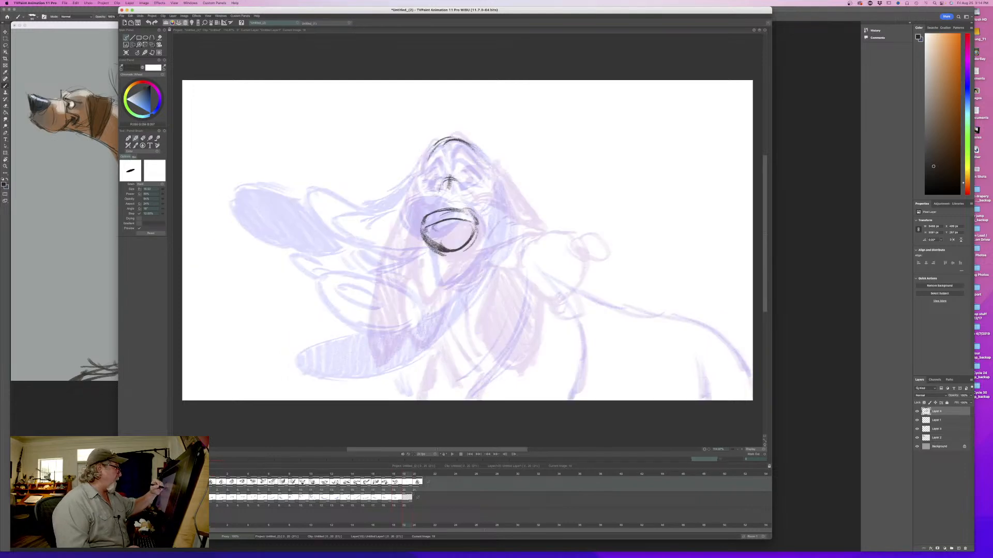
- Add short creases on the bridge of the muzzle and fill the nose solid black
{"action": "key", "text": "Left"}
{"action": "key", "text": "Right"}
{"action": "left_click_drag", "start_coordinate": [462, 195], "coordinate": [436, 196]}
{"action": "key", "text": "Left"}
{"action": "key", "text": "Right"}
{"action": "left_click_drag", "start_coordinate": [472, 223], "coordinate": [453, 251]}
{"action": "mouse_move", "coordinate": [455, 220]}
{"action": "left_mouse_down"}
{"action": "mouse_move", "coordinate": [470, 228]}
{"action": "mouse_move", "coordinate": [425, 229]}
{"action": "mouse_move", "coordinate": [441, 248]}
{"action": "mouse_move", "coordinate": [472, 233]}
{"action": "mouse_move", "coordinate": [431, 242]}
{"action": "mouse_move", "coordinate": [436, 230]}
{"action": "mouse_move", "coordinate": [470, 229]}
{"action": "mouse_move", "coordinate": [457, 248]}
{"action": "mouse_move", "coordinate": [428, 230]}
{"action": "left_mouse_up"}
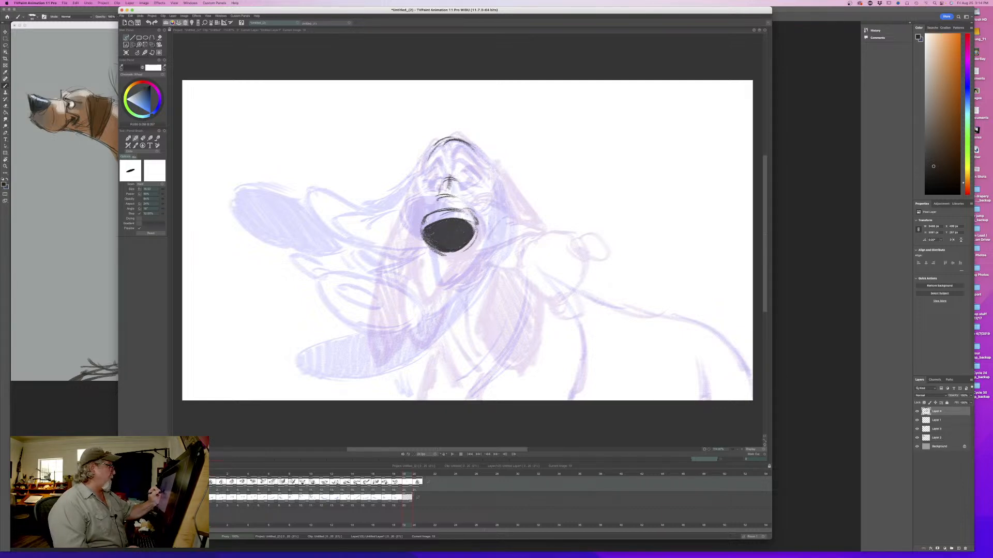
- Draw a short mouth line from below the nose toward the right cheek, comparing it with the adjacent drawings
{"action": "key", "text": "Left"}
{"action": "key", "text": "Right"}
{"action": "key", "text": "Left"}
{"action": "key", "text": "Right"}
{"action": "key", "text": "Left"}
{"action": "key", "text": "Right"}
{"action": "left_click_drag", "start_coordinate": [452, 253], "coordinate": [482, 265]}
{"action": "key", "text": "Left"}
{"action": "key", "text": "Right"}
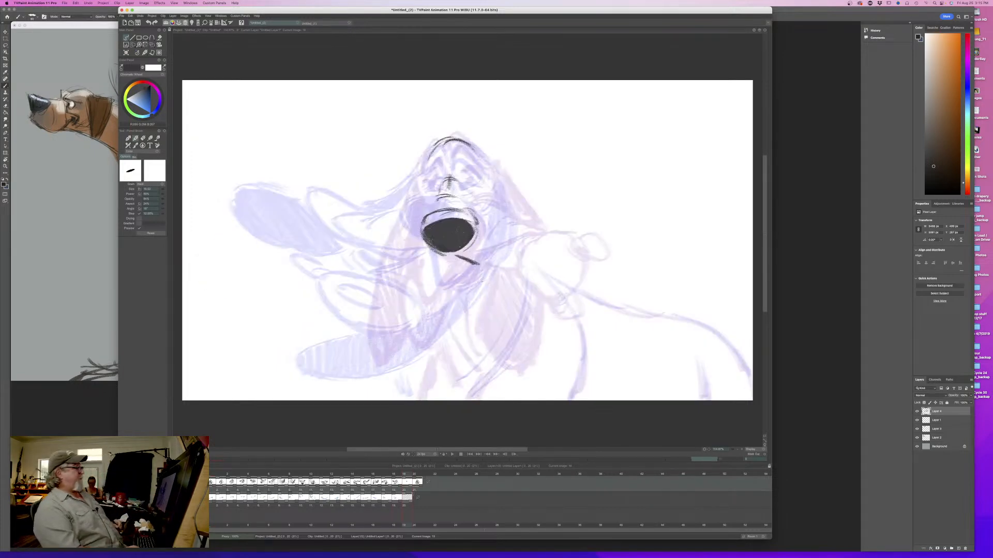
{"action": "key", "text": "Left"}
{"action": "key", "text": "Right"}
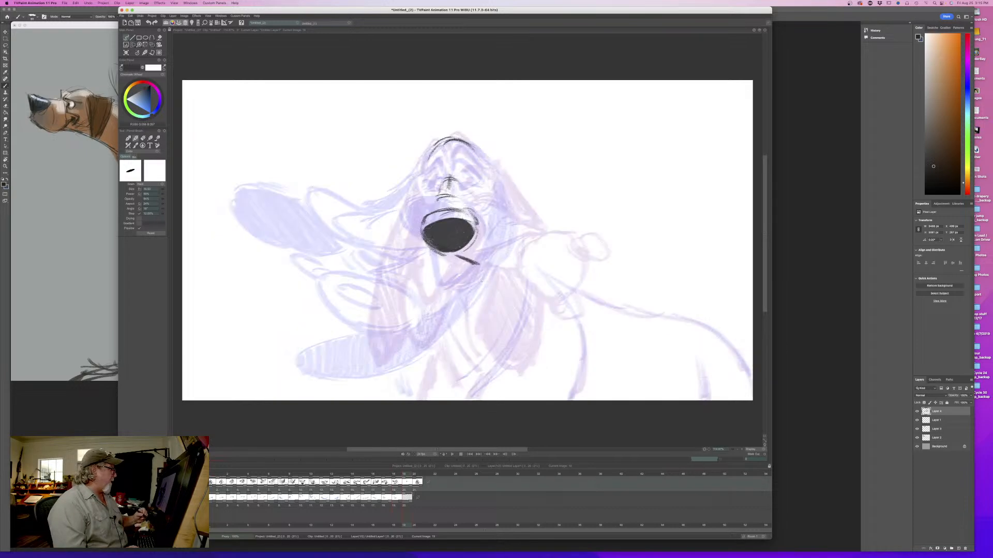
{"action": "key", "text": "Left"}
{"action": "key", "text": "Right"}
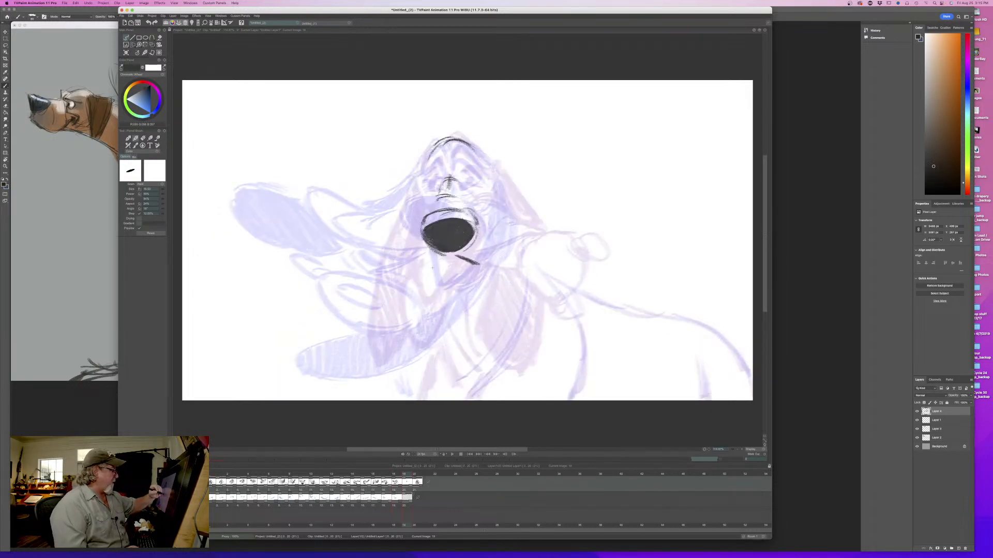
- Draw the left mouth line sweeping diagonally down from beneath the nose
{"action": "left_click_drag", "start_coordinate": [443, 262], "coordinate": [408, 289]}
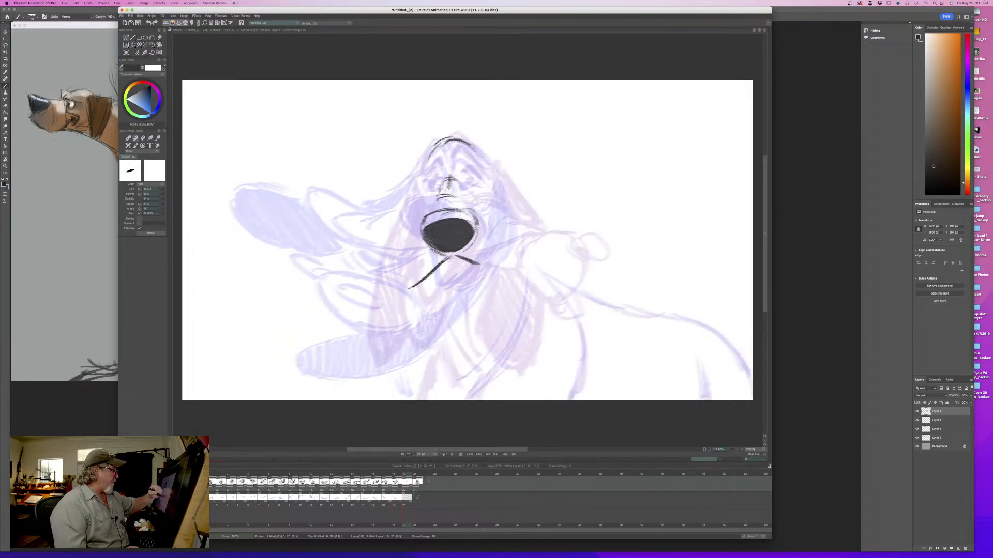
{"action": "key", "text": "Left"}
{"action": "key", "text": "Right"}
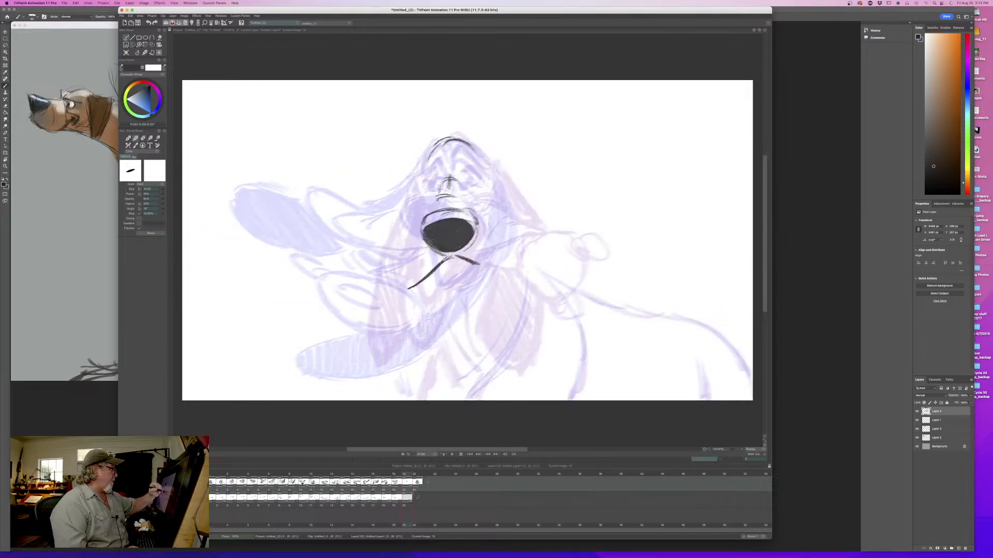
{"action": "key", "text": "Left"}
{"action": "key", "text": "Right"}
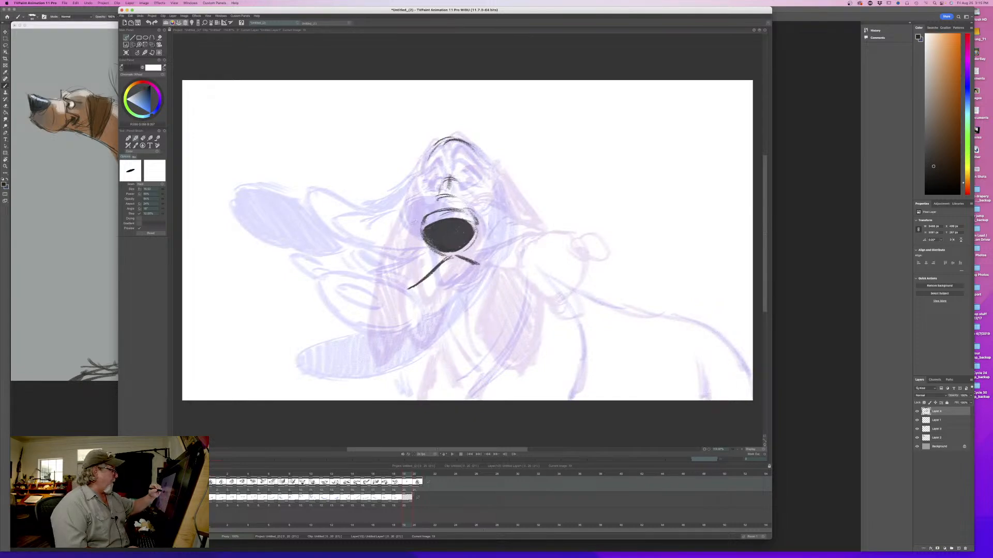
- Draw the left side of the muzzle and round off the bottom of the left lip to close its shape
{"action": "left_click_drag", "start_coordinate": [419, 221], "coordinate": [383, 263]}
{"action": "key", "text": "Left"}
{"action": "key", "text": "Right"}
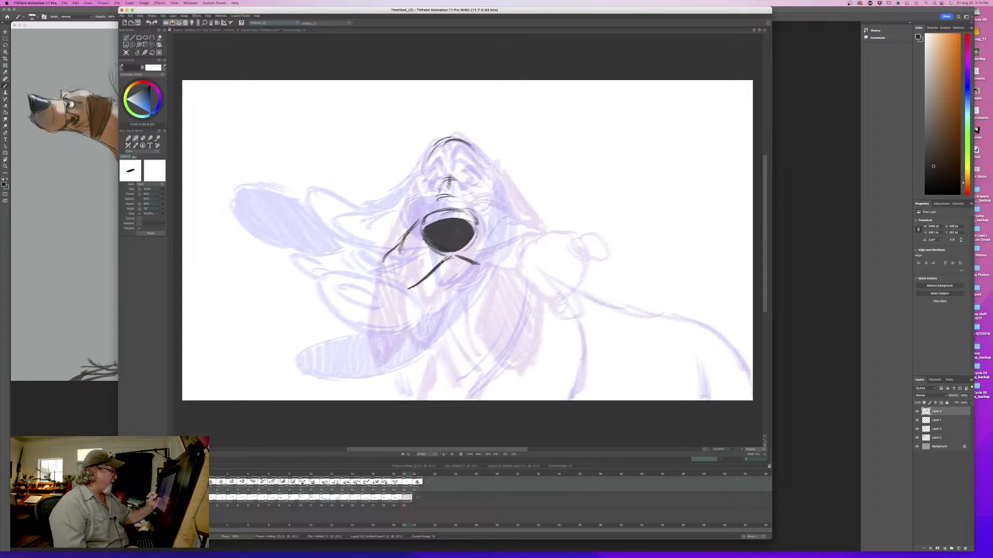
{"action": "left_click_drag", "start_coordinate": [384, 266], "coordinate": [410, 287]}
{"action": "mouse_move", "coordinate": [398, 243]}
{"action": "left_mouse_down"}
{"action": "mouse_move", "coordinate": [384, 264]}
{"action": "mouse_move", "coordinate": [416, 282]}
{"action": "left_mouse_up"}
{"action": "key", "text": "Left"}
{"action": "key", "text": "Right"}
{"action": "key", "text": "Left"}
{"action": "key", "text": "Right"}
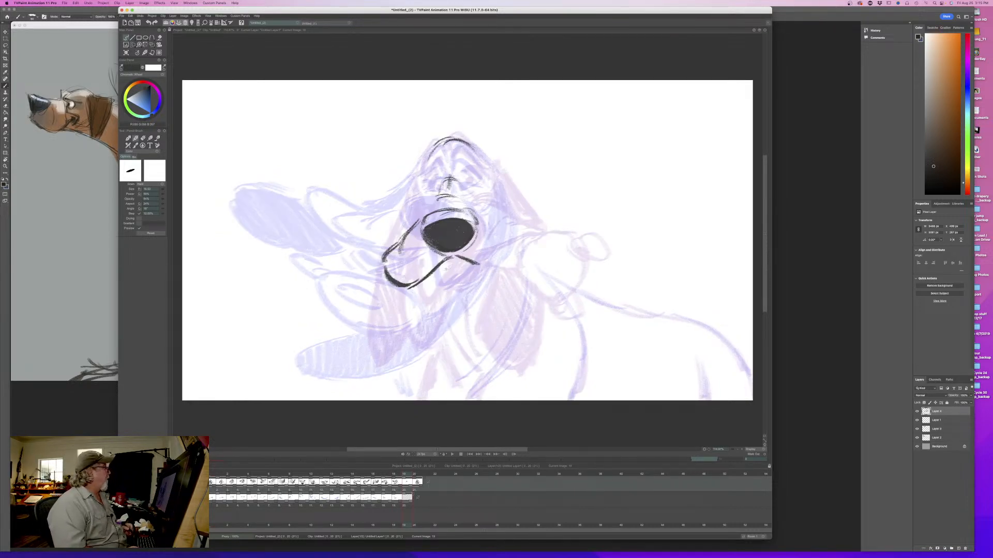
- Move the animation window aside, capture a screenshot of the pencil brush settings and move the window back
{"action": "mouse_move", "coordinate": [170, 10]}
{"action": "left_mouse_down"}
{"action": "mouse_move", "coordinate": [318, 36]}
{"action": "mouse_move", "coordinate": [492, 48]}
{"action": "left_mouse_up"}
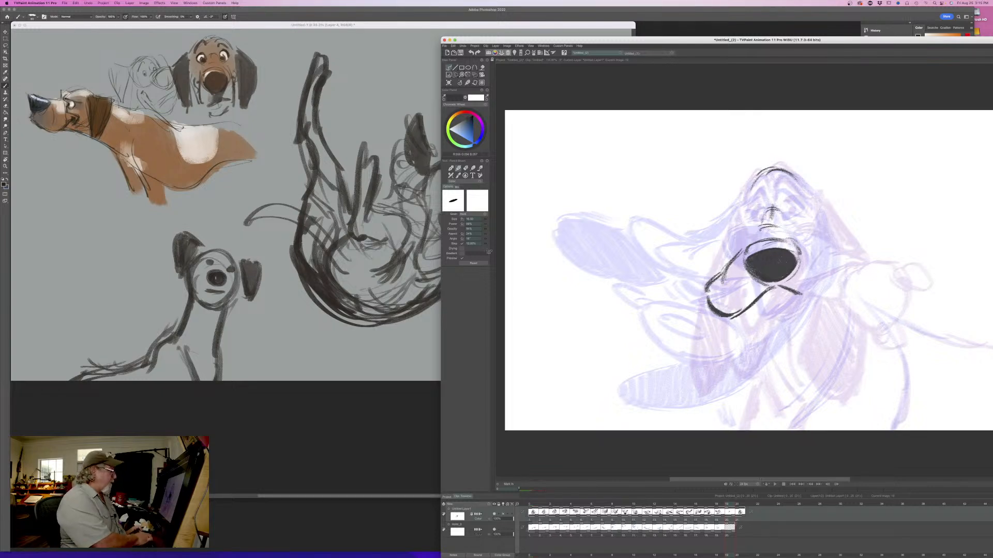
{"action": "left_click_drag", "start_coordinate": [433, 149], "coordinate": [525, 301]}
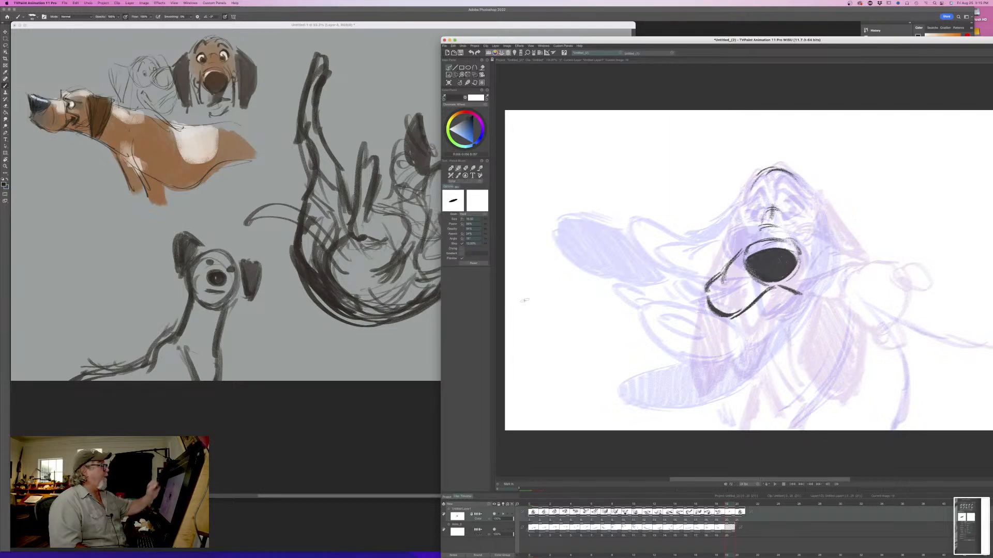
{"action": "left_click_drag", "start_coordinate": [484, 42], "coordinate": [150, 32]}
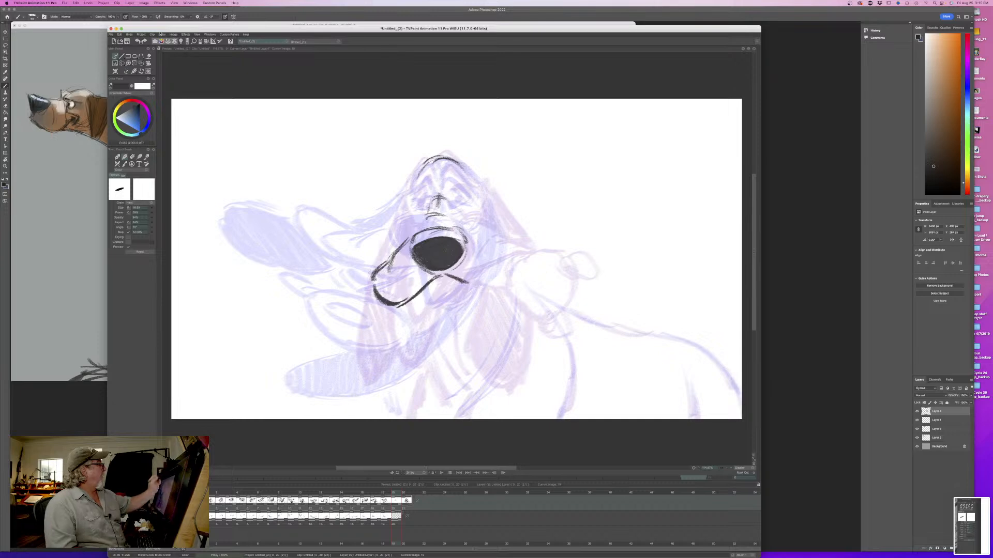
{"action": "left_click_drag", "start_coordinate": [264, 28], "coordinate": [298, 28]}
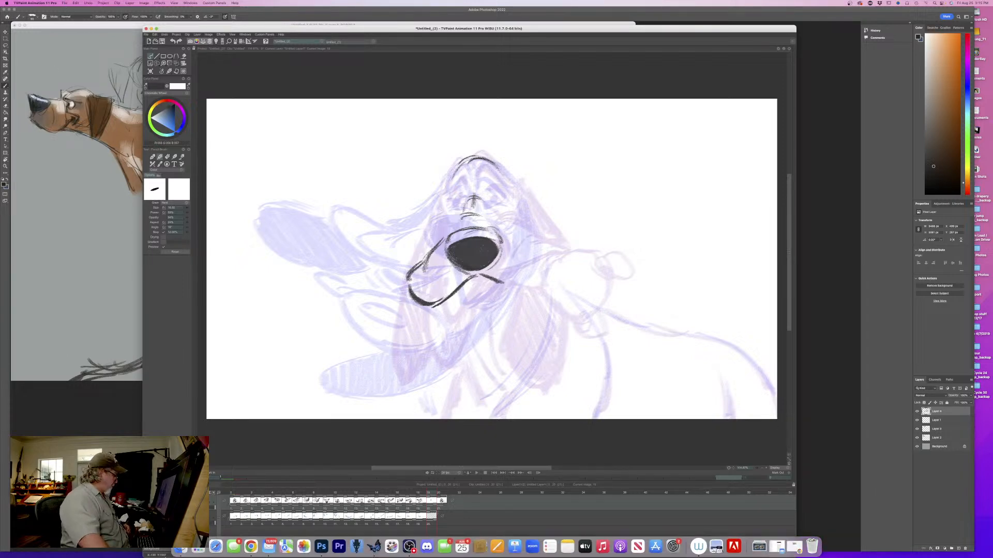
- Open the newest screenshot from the Desktop folder in Finder, enlarge it to examine the brush settings, then return to TVPaint
{"action": "left_click", "coordinate": [221, 544]}
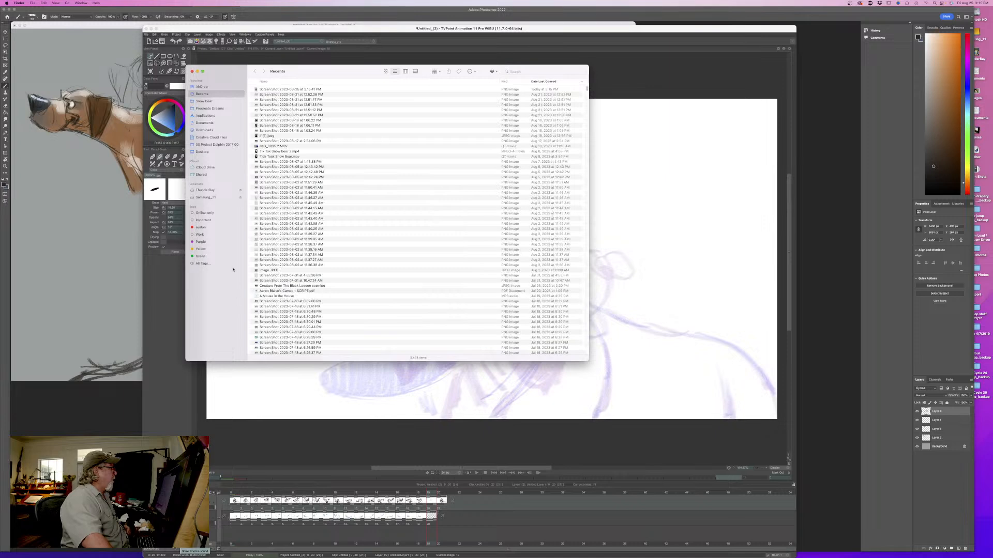
{"action": "left_click", "coordinate": [202, 151]}
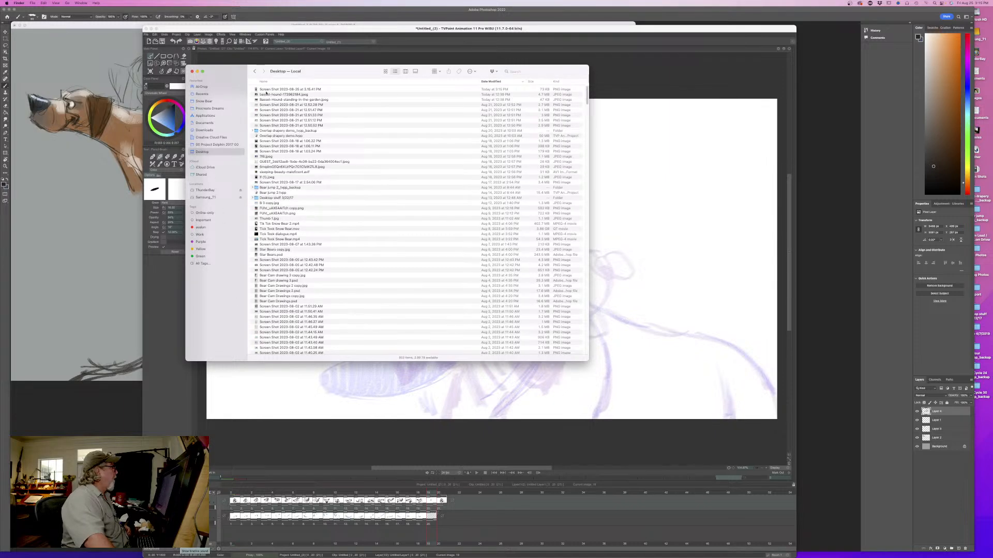
{"action": "left_click", "coordinate": [266, 90]}
{"action": "key", "text": "super+o"}
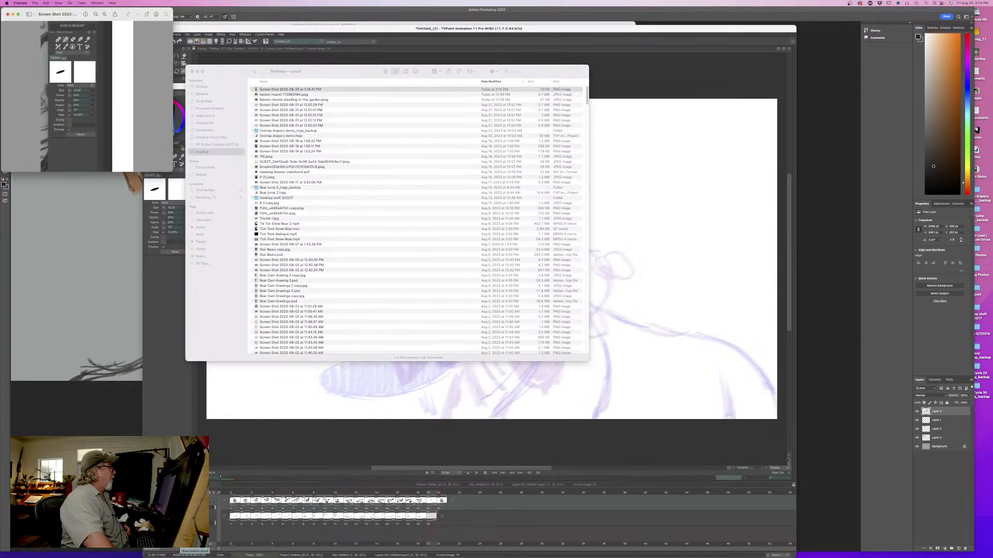
{"action": "left_click_drag", "start_coordinate": [172, 169], "coordinate": [608, 446]}
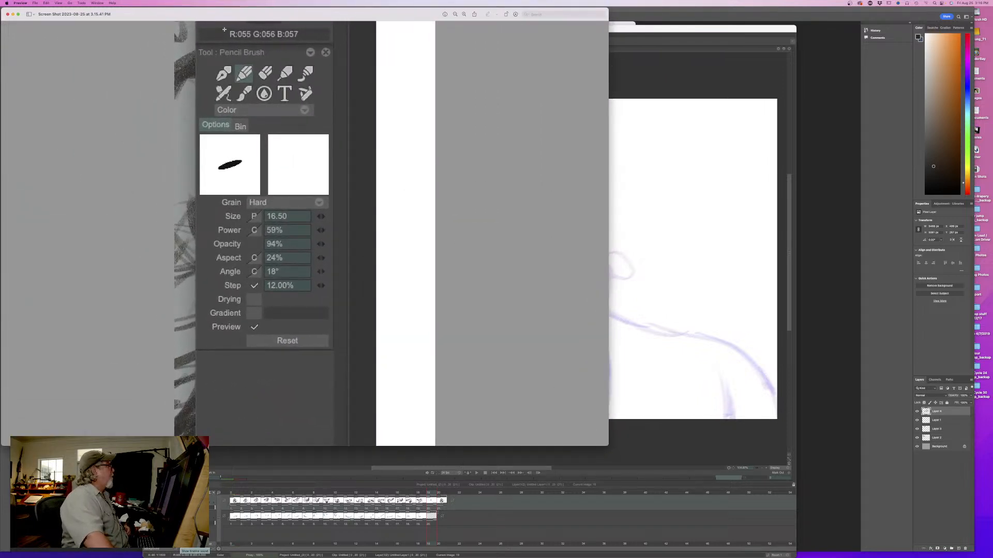
{"action": "left_click_drag", "start_coordinate": [221, 15], "coordinate": [437, 38]}
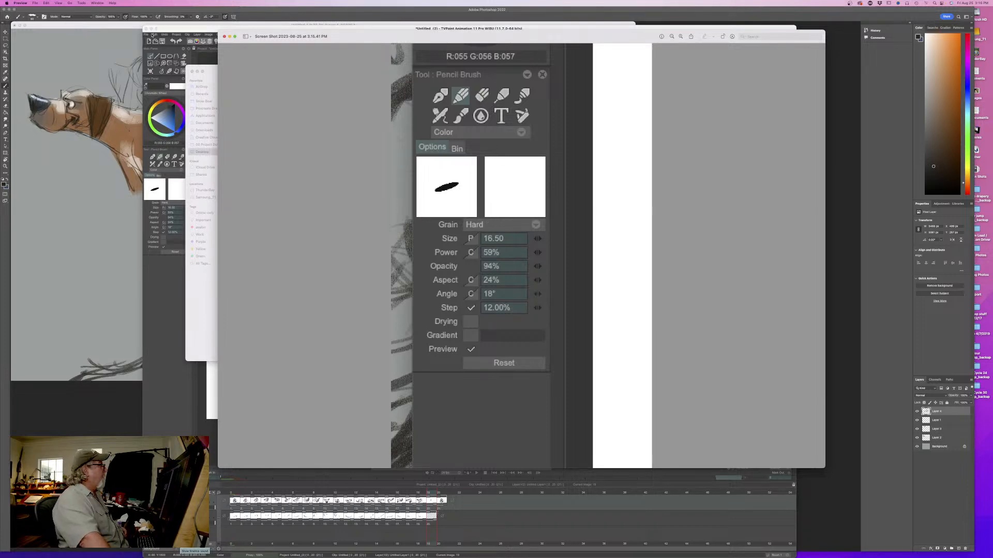
{"action": "left_click", "coordinate": [224, 36]}
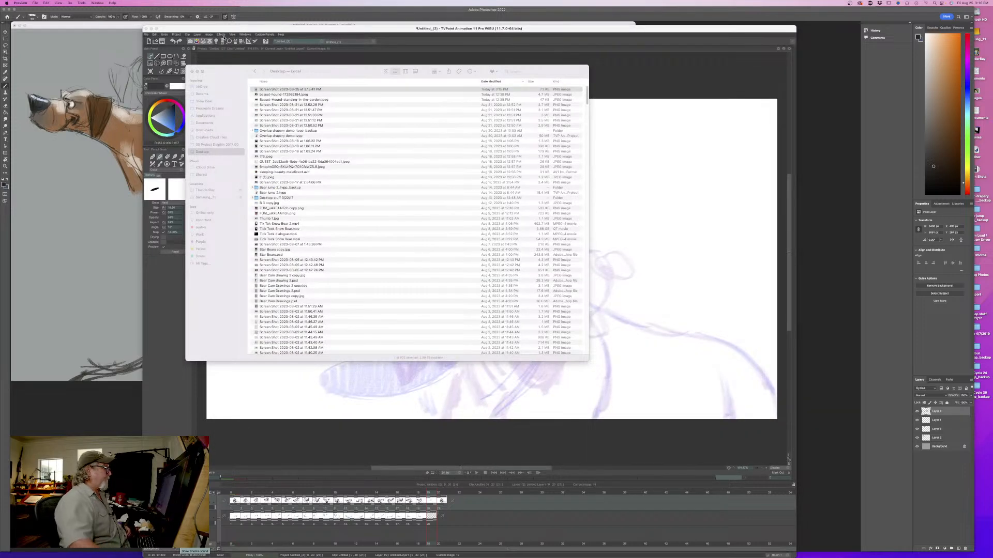
{"action": "left_click", "coordinate": [306, 27]}
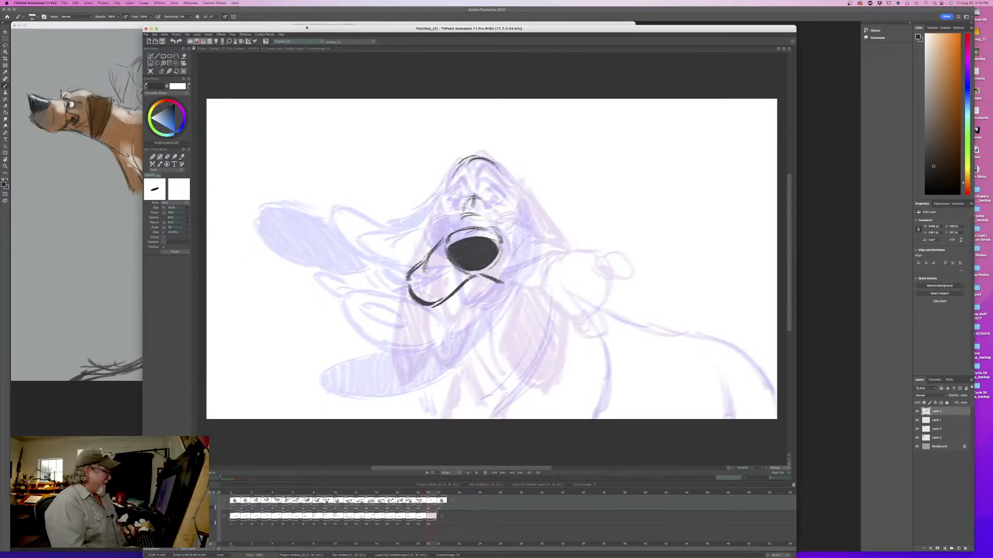
- Move the animation window up and enlarge it to give the drawing area more room
{"action": "left_click_drag", "start_coordinate": [307, 27], "coordinate": [293, 11]}
{"action": "left_click_drag", "start_coordinate": [777, 540], "coordinate": [795, 553]}
{"action": "left_click_drag", "start_coordinate": [755, 463], "coordinate": [761, 464]}
{"action": "left_click_drag", "start_coordinate": [793, 550], "coordinate": [823, 552]}
- Draw the arched upper outlines of both eyes on the in-between, comparing them with the adjacent drawings
{"action": "key", "text": "Left"}
{"action": "key", "text": "Right"}
{"action": "key", "text": "Left"}
{"action": "key", "text": "Right"}
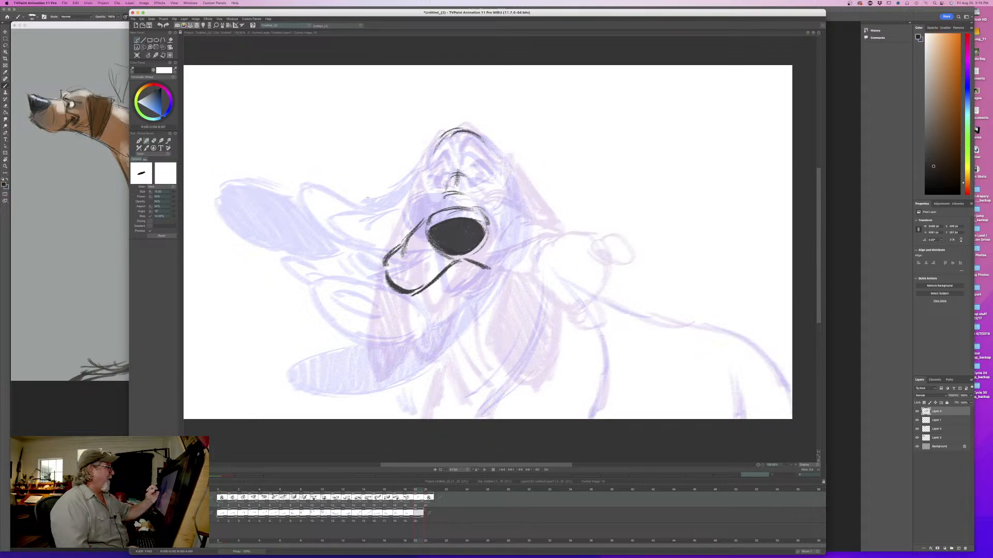
{"action": "key", "text": "Left"}
{"action": "key", "text": "Right"}
{"action": "mouse_move", "coordinate": [489, 164]}
{"action": "left_mouse_down"}
{"action": "mouse_move", "coordinate": [472, 147]}
{"action": "mouse_move", "coordinate": [498, 174]}
{"action": "mouse_move", "coordinate": [444, 154]}
{"action": "mouse_move", "coordinate": [428, 173]}
{"action": "left_mouse_up"}
{"action": "key", "text": "Left"}
{"action": "key", "text": "Right"}
{"action": "key", "text": "Left"}
{"action": "key", "text": "Right"}
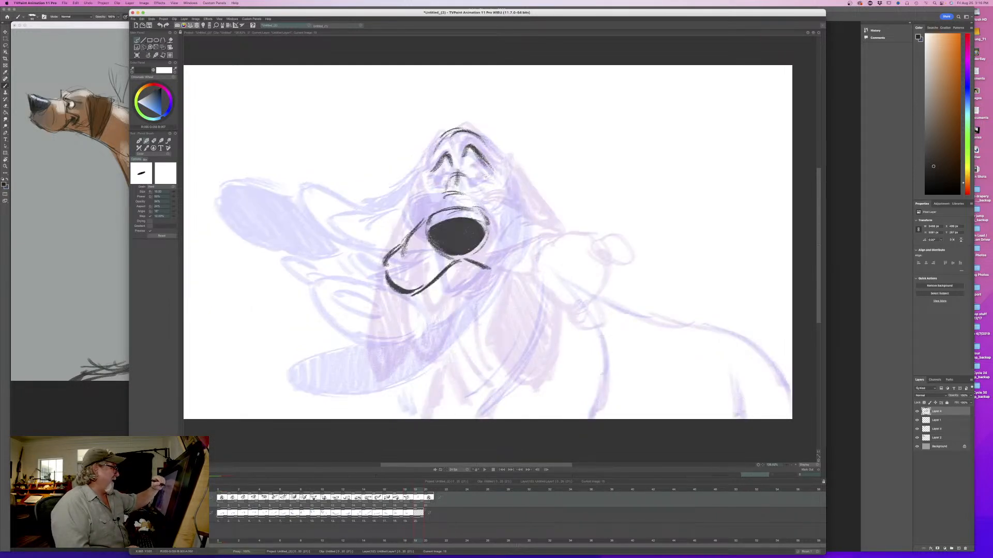
- Draw the right eye with its pupil and compare it with the front-facing dog and the previous drawing
{"action": "mouse_move", "coordinate": [489, 181]}
{"action": "left_mouse_down"}
{"action": "mouse_move", "coordinate": [474, 186]}
{"action": "mouse_move", "coordinate": [476, 166]}
{"action": "mouse_move", "coordinate": [489, 177]}
{"action": "mouse_move", "coordinate": [470, 170]}
{"action": "mouse_move", "coordinate": [485, 166]}
{"action": "mouse_move", "coordinate": [478, 178]}
{"action": "left_mouse_up"}
{"action": "key", "text": "Left"}
{"action": "key", "text": "Right"}
{"action": "mouse_move", "coordinate": [416, 490]}
{"action": "left_mouse_down"}
{"action": "mouse_move", "coordinate": [428, 491]}
{"action": "mouse_move", "coordinate": [407, 490]}
{"action": "mouse_move", "coordinate": [430, 492]}
{"action": "left_mouse_up"}
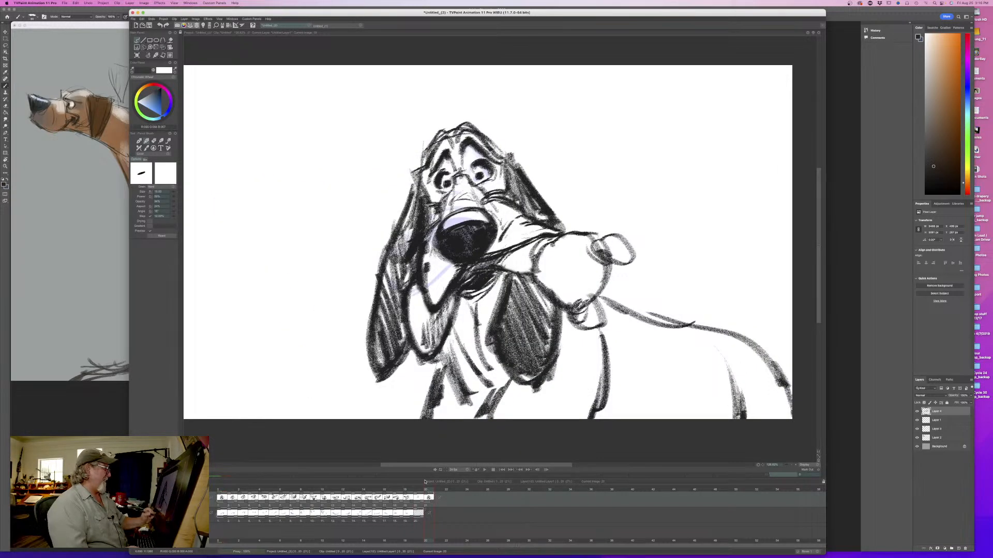
{"action": "key", "text": "Left"}
{"action": "key", "text": "Left"}
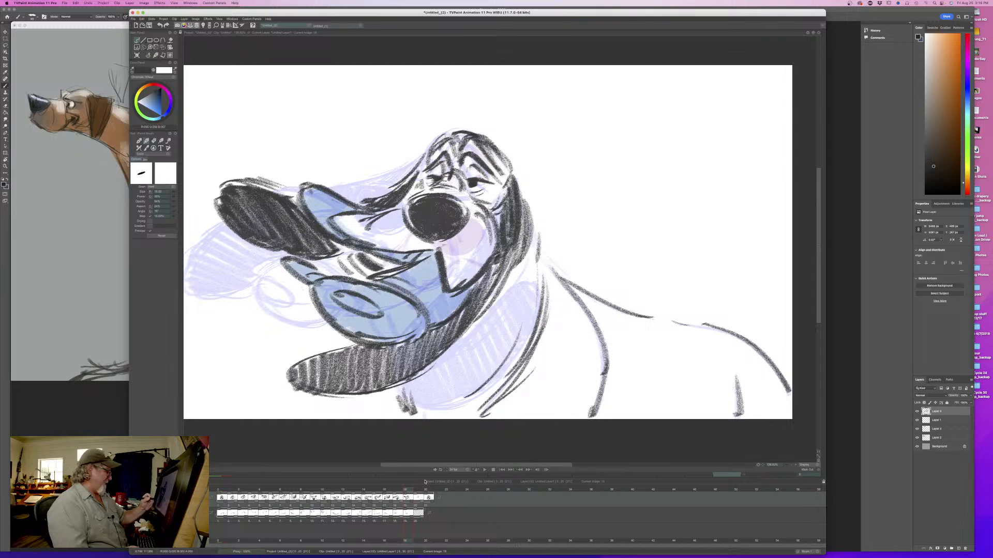
{"action": "key", "text": "Right"}
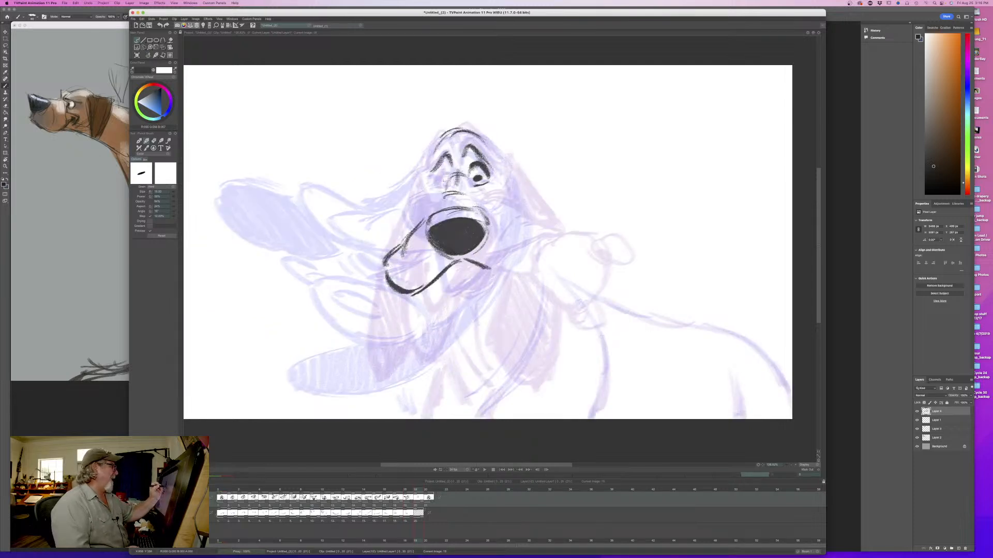
- Draw the left eye with its pupil to match the other eye
{"action": "left_click_drag", "start_coordinate": [448, 169], "coordinate": [434, 186]}
{"action": "key", "text": "Left"}
{"action": "key", "text": "Right"}
{"action": "key", "text": "Left"}
{"action": "key", "text": "Right"}
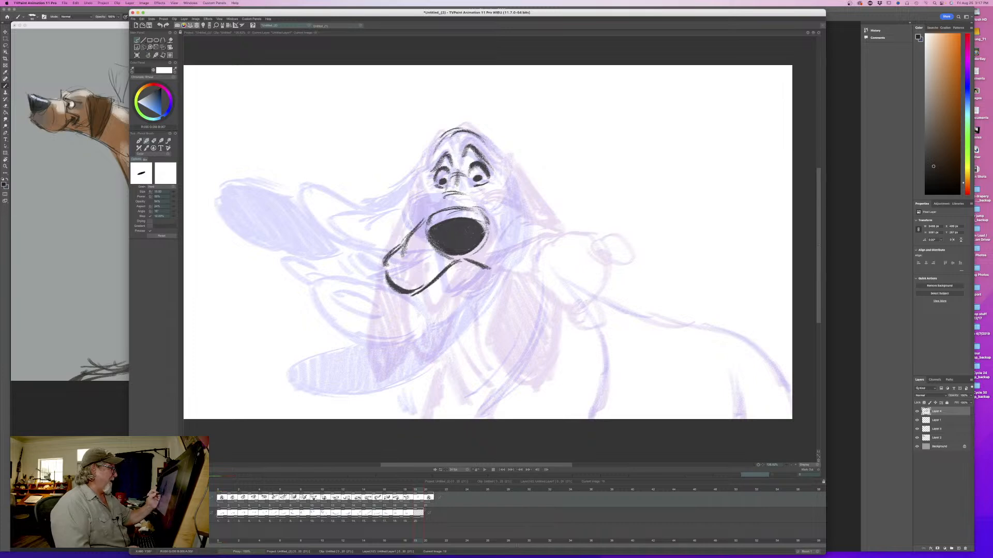
{"action": "key", "text": "Left"}
{"action": "key", "text": "Right"}
- Draw the right cheek creases and the curved outer line running down the right side of the head
{"action": "mouse_move", "coordinate": [479, 201]}
{"action": "left_mouse_down"}
{"action": "mouse_move", "coordinate": [506, 220]}
{"action": "mouse_move", "coordinate": [505, 208]}
{"action": "left_mouse_up"}
{"action": "mouse_move", "coordinate": [470, 174]}
{"action": "left_mouse_down"}
{"action": "mouse_move", "coordinate": [469, 185]}
{"action": "mouse_move", "coordinate": [533, 213]}
{"action": "left_mouse_up"}
{"action": "key", "text": "Left"}
{"action": "key", "text": "Right"}
{"action": "key", "text": "Left"}
{"action": "key", "text": "Right"}
{"action": "mouse_move", "coordinate": [516, 173]}
{"action": "left_mouse_down"}
{"action": "mouse_move", "coordinate": [534, 215]}
{"action": "mouse_move", "coordinate": [519, 179]}
{"action": "left_mouse_up"}
{"action": "key", "text": "Left"}
{"action": "key", "text": "Right"}
- Draw the brow arches above both eyes and touch up the left eye's lines
{"action": "mouse_move", "coordinate": [465, 136]}
{"action": "left_mouse_down"}
{"action": "mouse_move", "coordinate": [486, 149]}
{"action": "mouse_move", "coordinate": [471, 154]}
{"action": "left_mouse_up"}
{"action": "mouse_move", "coordinate": [464, 145]}
{"action": "left_mouse_down"}
{"action": "mouse_move", "coordinate": [490, 166]}
{"action": "mouse_move", "coordinate": [443, 153]}
{"action": "left_mouse_up"}
{"action": "key", "text": "Left"}
{"action": "key", "text": "Right"}
{"action": "mouse_move", "coordinate": [445, 136]}
{"action": "left_mouse_down"}
{"action": "mouse_move", "coordinate": [430, 166]}
{"action": "mouse_move", "coordinate": [436, 151]}
{"action": "left_mouse_up"}
{"action": "key", "text": "Left"}
{"action": "key", "text": "Right"}
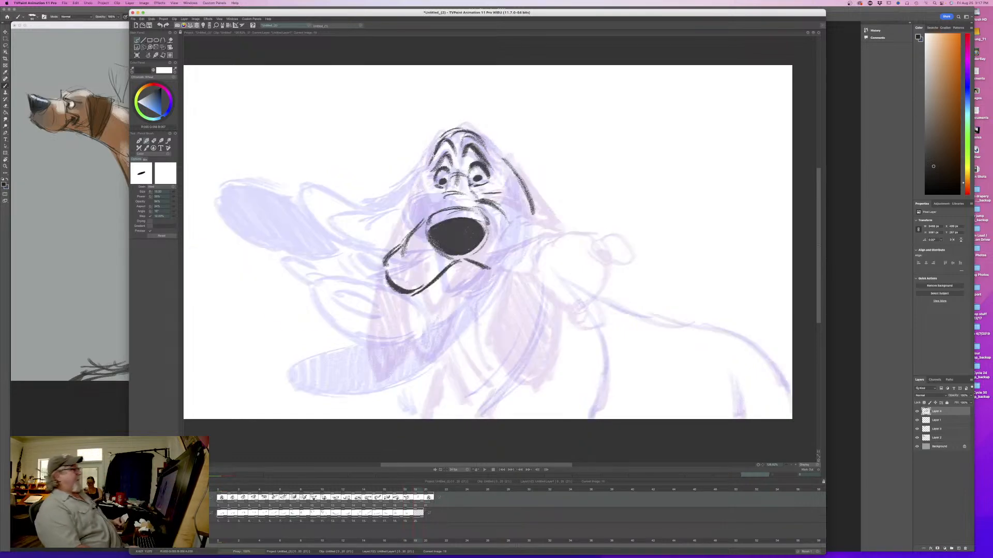
{"action": "key", "text": "Left"}
{"action": "key", "text": "Right"}
{"action": "key", "text": "Left"}
{"action": "key", "text": "Right"}
{"action": "mouse_move", "coordinate": [446, 181]}
{"action": "left_mouse_down"}
{"action": "mouse_move", "coordinate": [432, 189]}
{"action": "mouse_move", "coordinate": [437, 173]}
{"action": "left_mouse_up"}
{"action": "mouse_move", "coordinate": [440, 172]}
{"action": "left_mouse_down"}
{"action": "mouse_move", "coordinate": [434, 181]}
{"action": "mouse_move", "coordinate": [444, 161]}
{"action": "mouse_move", "coordinate": [435, 169]}
{"action": "left_mouse_up"}
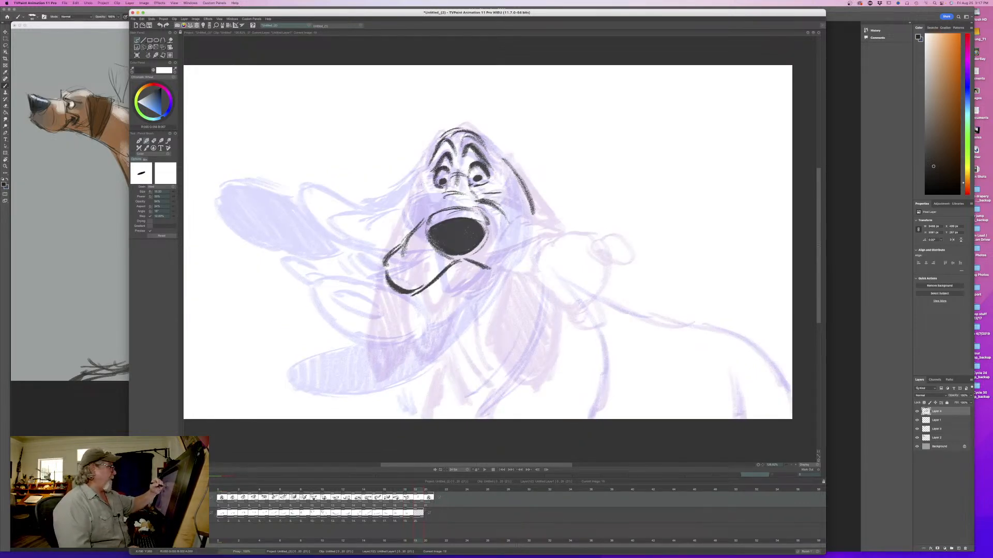
- Extend the right mouth line outward to the right cheek, comparing it with the adjacent drawing
{"action": "key", "text": "Left"}
{"action": "key", "text": "Right"}
{"action": "key", "text": "Left"}
{"action": "key", "text": "Right"}
{"action": "key", "text": "Left"}
{"action": "key", "text": "Right"}
{"action": "left_click_drag", "start_coordinate": [485, 269], "coordinate": [519, 258]}
{"action": "key", "text": "Left"}
{"action": "key", "text": "Right"}
- Draw the swinging right lip as a large oval below the mouth line, with a smaller inner oval and a small lobe beneath
{"action": "mouse_move", "coordinate": [531, 342]}
{"action": "left_mouse_down"}
{"action": "mouse_move", "coordinate": [538, 286]}
{"action": "mouse_move", "coordinate": [484, 314]}
{"action": "mouse_move", "coordinate": [490, 356]}
{"action": "mouse_move", "coordinate": [494, 289]}
{"action": "mouse_move", "coordinate": [548, 290]}
{"action": "mouse_move", "coordinate": [517, 359]}
{"action": "left_mouse_up"}
{"action": "key", "text": "Left"}
{"action": "key", "text": "Right"}
{"action": "key", "text": "Left"}
{"action": "key", "text": "Right"}
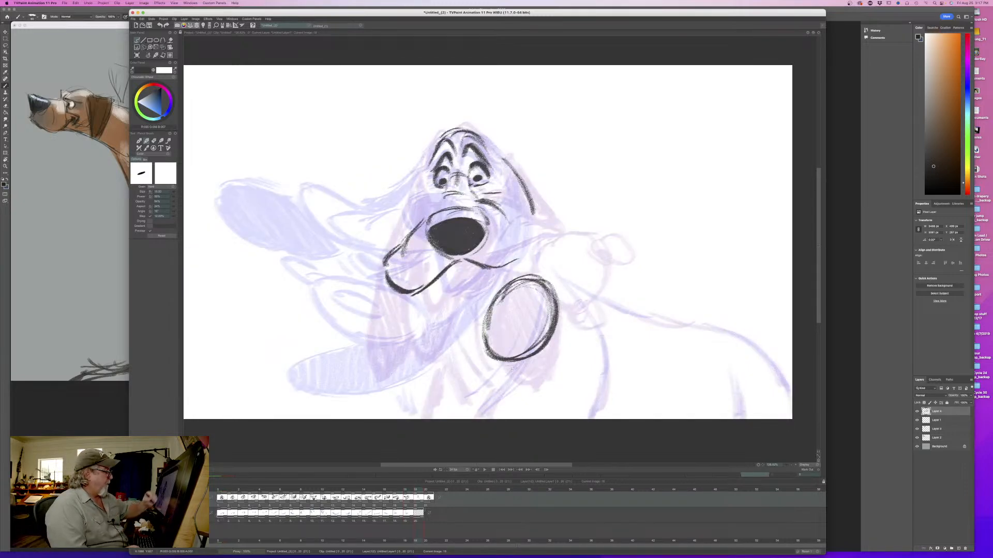
{"action": "mouse_move", "coordinate": [510, 316]}
{"action": "left_mouse_down"}
{"action": "mouse_move", "coordinate": [540, 298]}
{"action": "mouse_move", "coordinate": [522, 299]}
{"action": "left_mouse_up"}
{"action": "mouse_move", "coordinate": [545, 346]}
{"action": "left_mouse_down"}
{"action": "mouse_move", "coordinate": [512, 379]}
{"action": "mouse_move", "coordinate": [505, 365]}
{"action": "mouse_move", "coordinate": [543, 352]}
{"action": "left_mouse_up"}
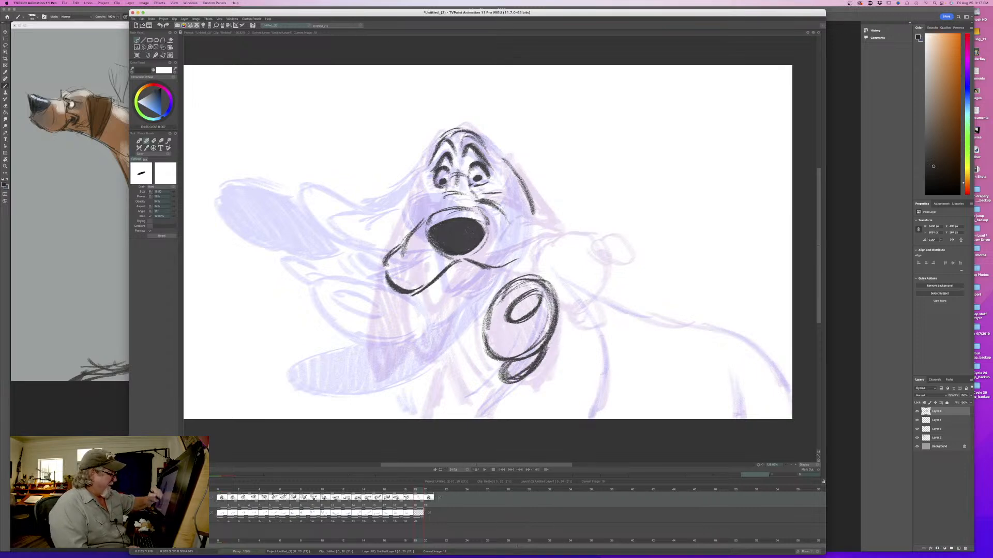
{"action": "key", "text": "Left"}
{"action": "key", "text": "Right"}
{"action": "key", "text": "Left"}
{"action": "key", "text": "Right"}
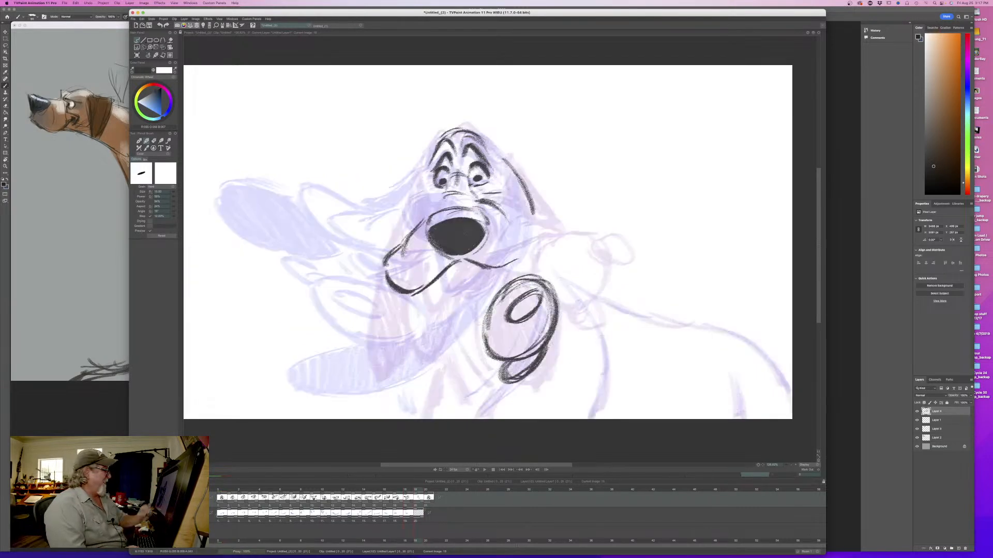
- Draw the right side of the muzzle curving from beside the nose down to the right mouth corner, with a small cheek crease
{"action": "left_click_drag", "start_coordinate": [525, 255], "coordinate": [546, 272]}
{"action": "left_click_drag", "start_coordinate": [517, 262], "coordinate": [529, 259]}
{"action": "key", "text": "Left"}
{"action": "key", "text": "Right"}
{"action": "left_click_drag", "start_coordinate": [500, 211], "coordinate": [541, 260]}
{"action": "left_click_drag", "start_coordinate": [497, 226], "coordinate": [544, 261]}
{"action": "key", "text": "Left"}
{"action": "key", "text": "Right"}
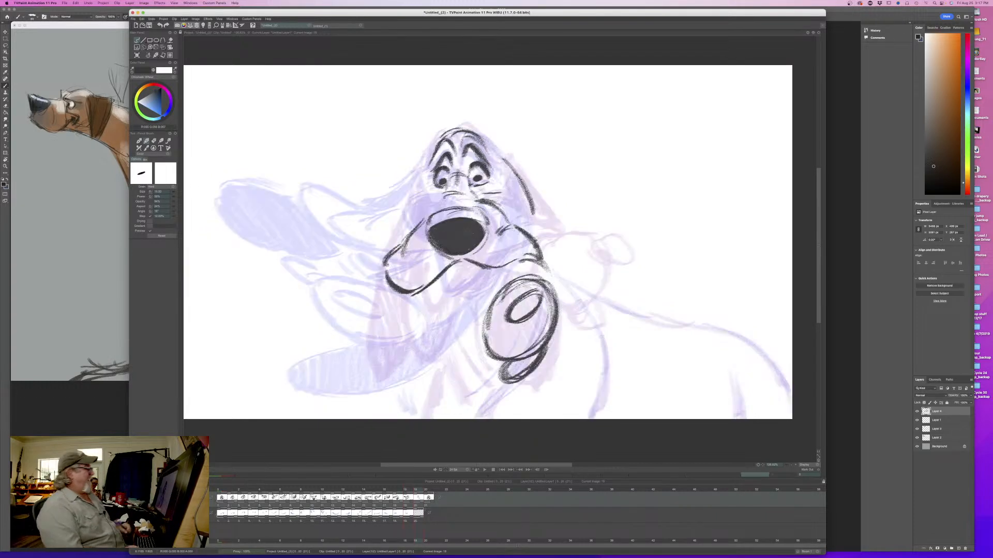
{"action": "key", "text": "Left"}
{"action": "key", "text": "Right"}
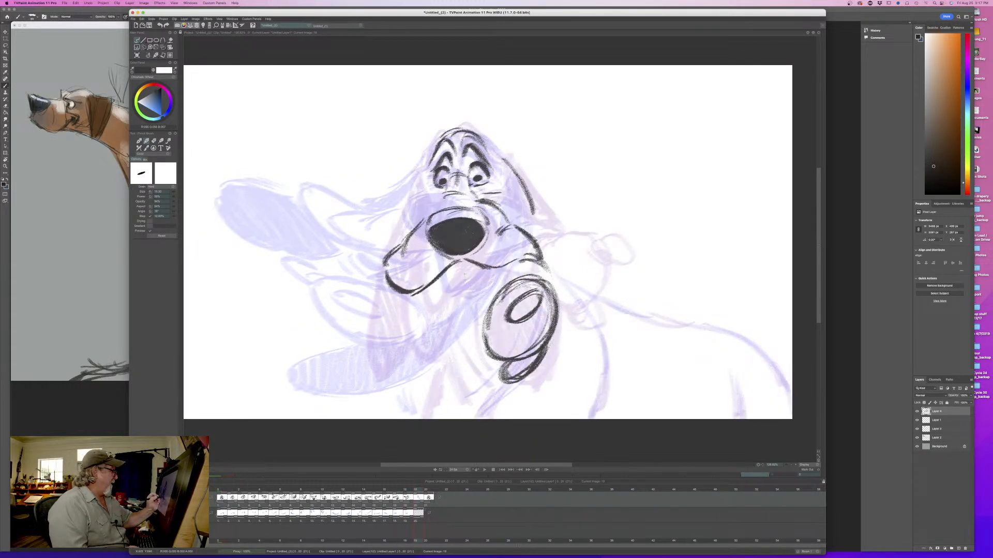
- Draw the inner lip line from the mouth's centre down to the right oval, and the small lower lip beneath the nose
{"action": "mouse_move", "coordinate": [466, 271]}
{"action": "left_mouse_down"}
{"action": "mouse_move", "coordinate": [488, 304]}
{"action": "mouse_move", "coordinate": [486, 347]}
{"action": "left_mouse_up"}
{"action": "key", "text": "Left"}
{"action": "key", "text": "Right"}
{"action": "mouse_move", "coordinate": [466, 265]}
{"action": "left_mouse_down"}
{"action": "mouse_move", "coordinate": [478, 290]}
{"action": "mouse_move", "coordinate": [468, 288]}
{"action": "left_mouse_up"}
{"action": "left_click_drag", "start_coordinate": [444, 280], "coordinate": [457, 283]}
{"action": "key", "text": "Left"}
{"action": "key", "text": "Right"}
{"action": "left_click_drag", "start_coordinate": [440, 277], "coordinate": [458, 284]}
{"action": "key", "text": "Left"}
{"action": "key", "text": "Right"}
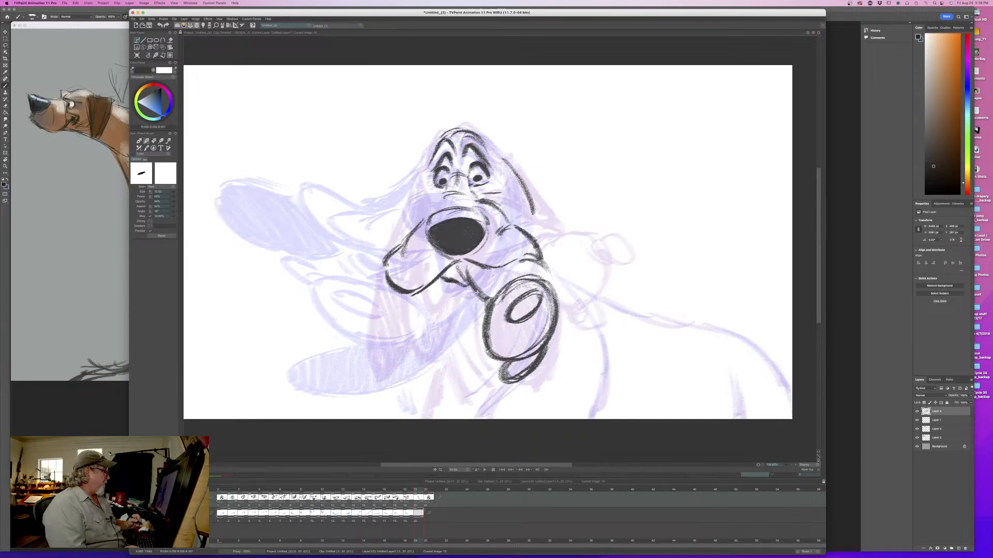
- Draw the left lip swinging outward as a long flap with a rounded end
{"action": "left_click_drag", "start_coordinate": [383, 260], "coordinate": [342, 291]}
{"action": "left_click_drag", "start_coordinate": [405, 297], "coordinate": [368, 326]}
{"action": "left_click_drag", "start_coordinate": [445, 278], "coordinate": [363, 328]}
{"action": "left_click_drag", "start_coordinate": [356, 271], "coordinate": [338, 311]}
{"action": "mouse_move", "coordinate": [352, 278]}
{"action": "left_mouse_down"}
{"action": "mouse_move", "coordinate": [338, 319]}
{"action": "mouse_move", "coordinate": [353, 332]}
{"action": "mouse_move", "coordinate": [379, 320]}
{"action": "left_mouse_up"}
{"action": "mouse_move", "coordinate": [349, 285]}
{"action": "left_mouse_down"}
{"action": "mouse_move", "coordinate": [338, 303]}
{"action": "mouse_move", "coordinate": [357, 325]}
{"action": "left_mouse_up"}
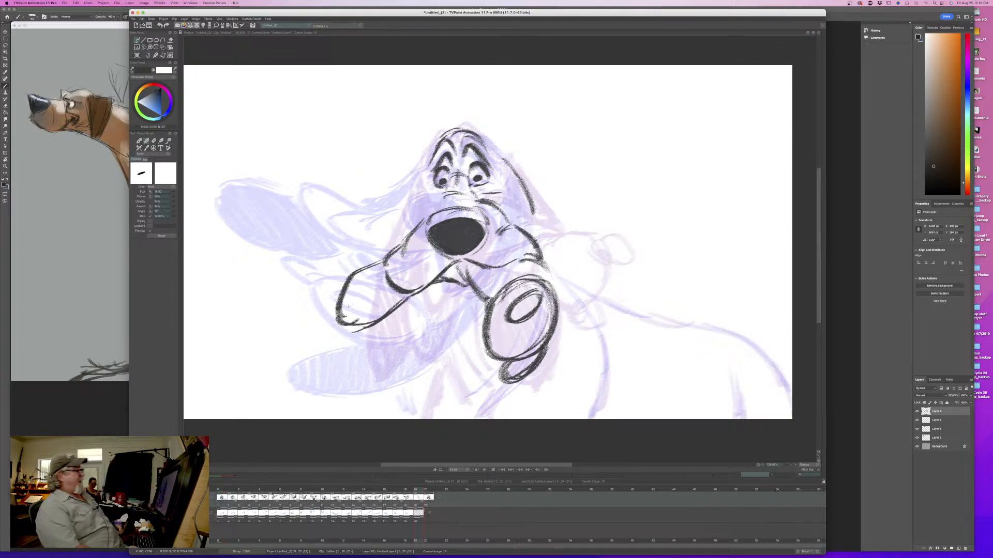
- Erase the rounded outer end of the left lip flap, keeping the lines nearest the mouth
{"action": "key", "text": "Left"}
{"action": "key", "text": "Right"}
{"action": "key", "text": "Left"}
{"action": "key", "text": "Right"}
{"action": "key", "text": "e"}
{"action": "mouse_move", "coordinate": [350, 274]}
{"action": "left_mouse_down"}
{"action": "mouse_move", "coordinate": [333, 306]}
{"action": "mouse_move", "coordinate": [357, 330]}
{"action": "left_mouse_up"}
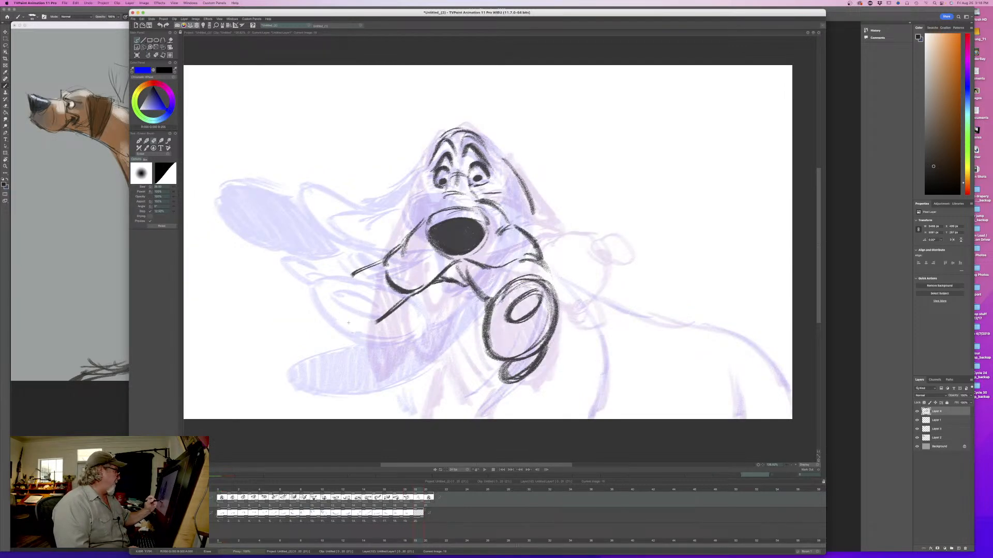
{"action": "mouse_move", "coordinate": [352, 276]}
{"action": "left_mouse_down"}
{"action": "mouse_move", "coordinate": [363, 269]}
{"action": "mouse_move", "coordinate": [320, 273]}
{"action": "mouse_move", "coordinate": [357, 316]}
{"action": "mouse_move", "coordinate": [404, 298]}
{"action": "left_mouse_up"}
{"action": "key", "text": "Left"}
{"action": "key", "text": "Right"}
- Redraw the left lip flap wider and farther out, with its lower edge curving back to the mouth, comparing it with the adjacent drawing
{"action": "key", "text": "e"}
{"action": "mouse_move", "coordinate": [343, 317]}
{"action": "left_mouse_down"}
{"action": "mouse_move", "coordinate": [404, 303]}
{"action": "mouse_move", "coordinate": [323, 273]}
{"action": "mouse_move", "coordinate": [376, 322]}
{"action": "left_mouse_up"}
{"action": "key", "text": "Left"}
{"action": "key", "text": "Right"}
{"action": "key", "text": "Left"}
{"action": "key", "text": "Right"}
{"action": "key", "text": "Left"}
{"action": "key", "text": "Right"}
- Add the muzzle creases above the nose and beside the left eye
{"action": "mouse_move", "coordinate": [490, 211]}
{"action": "left_mouse_down"}
{"action": "mouse_move", "coordinate": [475, 236]}
{"action": "mouse_move", "coordinate": [433, 217]}
{"action": "mouse_move", "coordinate": [425, 234]}
{"action": "left_mouse_up"}
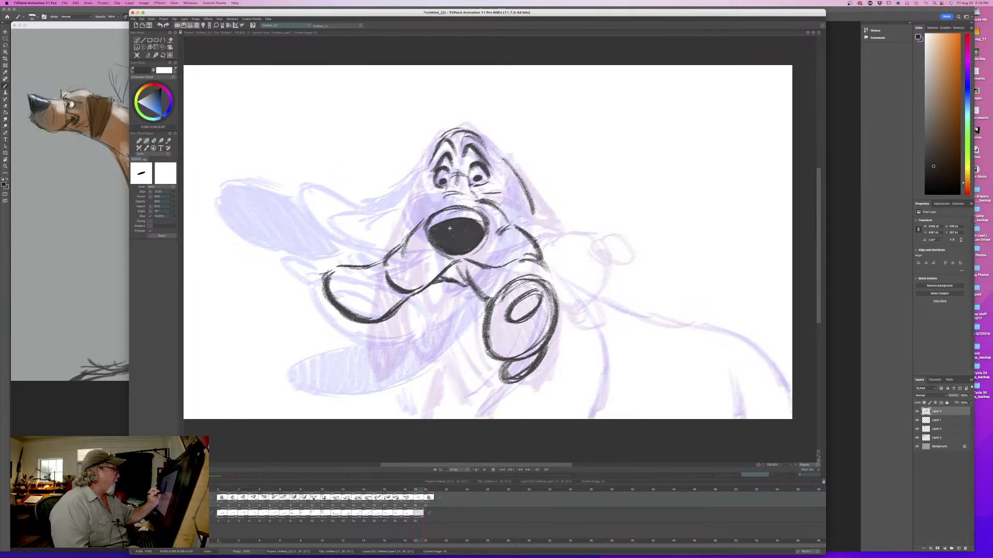
{"action": "left_click_drag", "start_coordinate": [460, 200], "coordinate": [436, 207]}
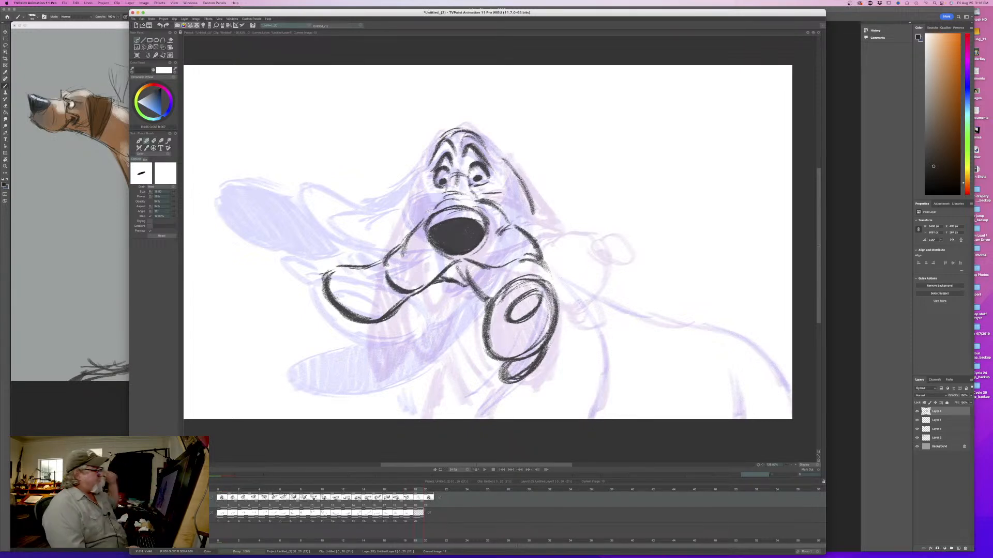
{"action": "left_click_drag", "start_coordinate": [432, 188], "coordinate": [437, 195]}
{"action": "key", "text": "Left"}
{"action": "key", "text": "Right"}
{"action": "key", "text": "Left"}
{"action": "key", "text": "Right"}
- Connect the right cheek to the swinging right lip with a heavy curved outer line and reinforce the top of the oval
{"action": "mouse_move", "coordinate": [533, 257]}
{"action": "left_mouse_down"}
{"action": "mouse_move", "coordinate": [553, 295]}
{"action": "mouse_move", "coordinate": [553, 341]}
{"action": "left_mouse_up"}
{"action": "left_click_drag", "start_coordinate": [553, 282], "coordinate": [538, 347]}
{"action": "left_click_drag", "start_coordinate": [546, 284], "coordinate": [517, 294]}
{"action": "key", "text": "Left"}
{"action": "key", "text": "Right"}
{"action": "key", "text": "Left"}
{"action": "key", "text": "Right"}
- Outline the left ear from the side of the head behind the left lip flap out to its trailing tip
{"action": "left_click_drag", "start_coordinate": [413, 177], "coordinate": [393, 215]}
{"action": "left_click_drag", "start_coordinate": [393, 227], "coordinate": [384, 230]}
{"action": "left_click_drag", "start_coordinate": [341, 321], "coordinate": [320, 341]}
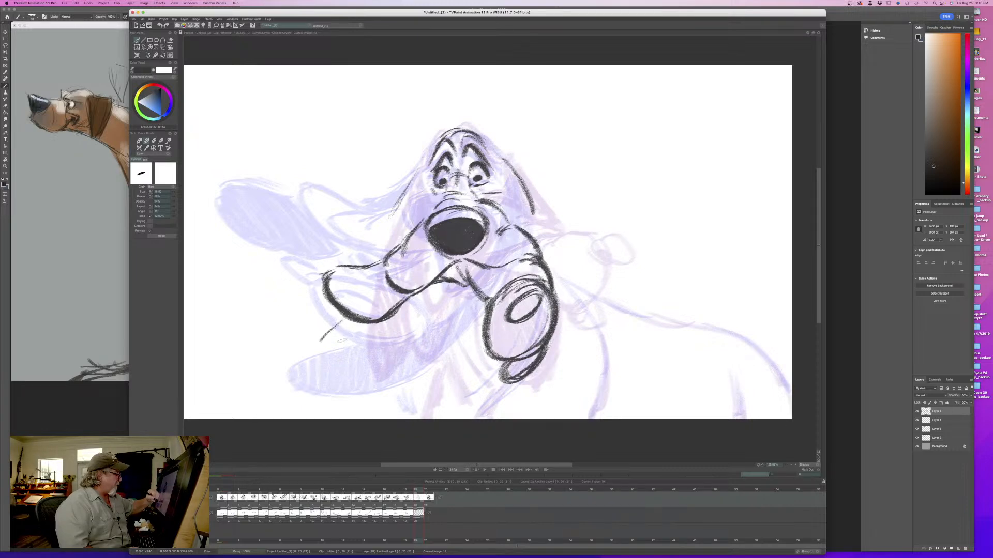
{"action": "left_click_drag", "start_coordinate": [399, 309], "coordinate": [345, 365]}
{"action": "left_click_drag", "start_coordinate": [401, 209], "coordinate": [363, 261]}
{"action": "mouse_move", "coordinate": [320, 303]}
{"action": "left_mouse_down"}
{"action": "mouse_move", "coordinate": [330, 348]}
{"action": "mouse_move", "coordinate": [384, 325]}
{"action": "left_mouse_up"}
{"action": "mouse_move", "coordinate": [291, 343]}
{"action": "left_mouse_down"}
{"action": "mouse_move", "coordinate": [381, 327]}
{"action": "mouse_move", "coordinate": [384, 317]}
{"action": "mouse_move", "coordinate": [362, 336]}
{"action": "mouse_move", "coordinate": [311, 326]}
{"action": "mouse_move", "coordinate": [304, 337]}
{"action": "left_mouse_up"}
- Shade the left ear's upper part beside the head with dark hatching, comparing it with the adjacent drawing
{"action": "left_click_drag", "start_coordinate": [416, 194], "coordinate": [388, 251]}
{"action": "left_click_drag", "start_coordinate": [403, 206], "coordinate": [380, 260]}
{"action": "left_click_drag", "start_coordinate": [401, 223], "coordinate": [369, 266]}
{"action": "left_click_drag", "start_coordinate": [406, 227], "coordinate": [365, 263]}
{"action": "key", "text": "Left"}
{"action": "key", "text": "Right"}
{"action": "key", "text": "Left"}
{"action": "key", "text": "Right"}
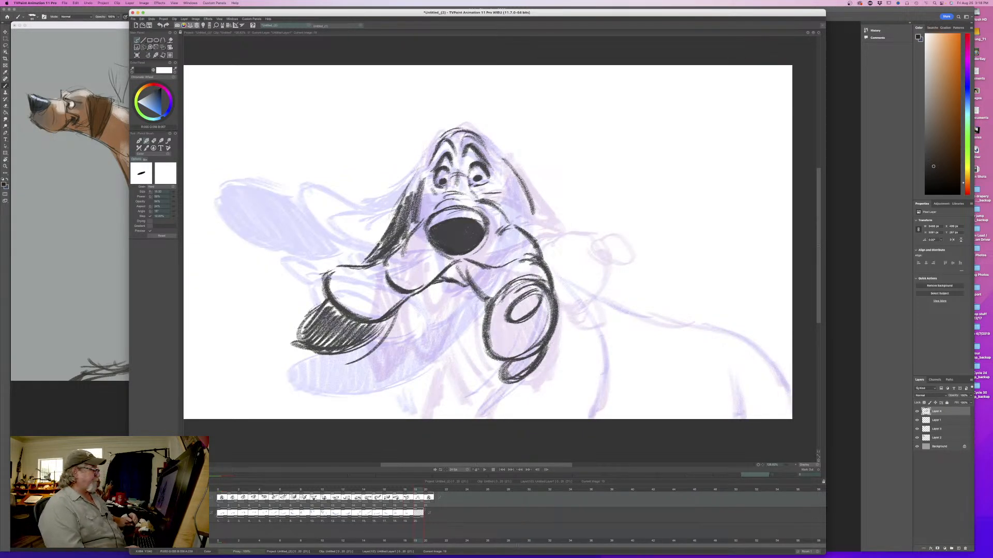
- Draw the right ear's end hanging below the swinging right lip and fill it with dark shading
{"action": "left_click_drag", "start_coordinate": [419, 491], "coordinate": [416, 489]}
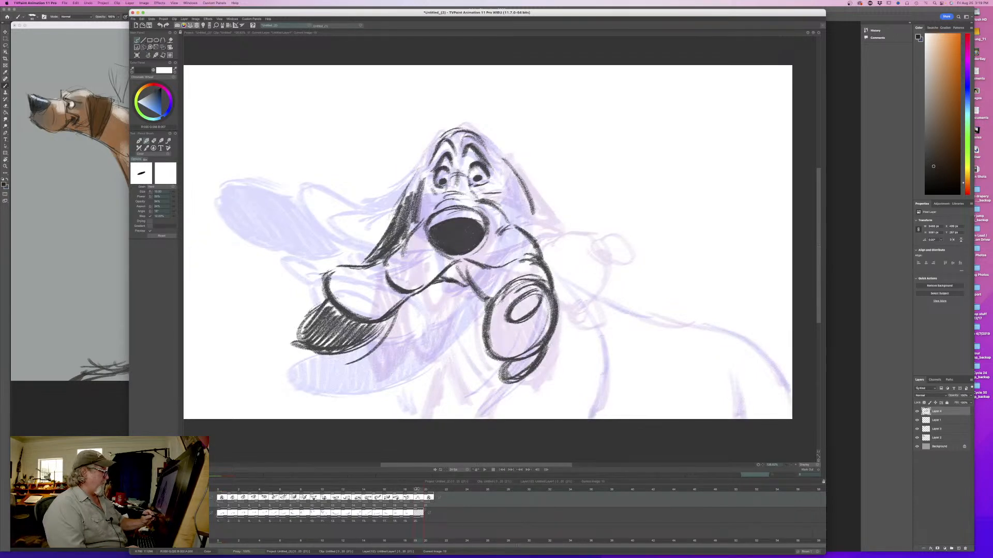
{"action": "key", "text": "Left"}
{"action": "key", "text": "Right"}
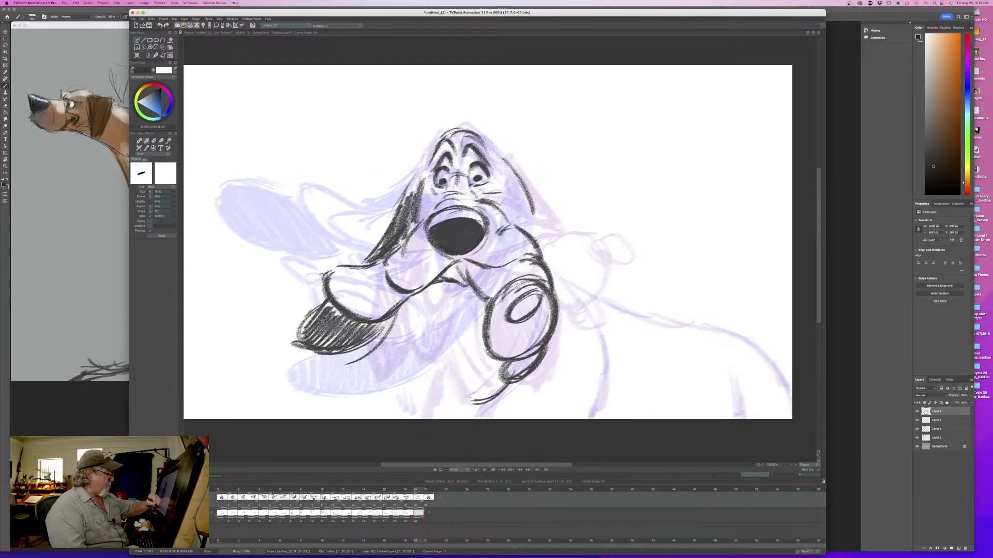
{"action": "key", "text": "Left"}
{"action": "key", "text": "Right"}
{"action": "mouse_move", "coordinate": [474, 310]}
{"action": "left_mouse_down"}
{"action": "mouse_move", "coordinate": [450, 344]}
{"action": "mouse_move", "coordinate": [443, 387]}
{"action": "left_mouse_up"}
{"action": "mouse_move", "coordinate": [458, 346]}
{"action": "left_mouse_down"}
{"action": "mouse_move", "coordinate": [494, 399]}
{"action": "mouse_move", "coordinate": [498, 362]}
{"action": "mouse_move", "coordinate": [469, 315]}
{"action": "mouse_move", "coordinate": [446, 383]}
{"action": "left_mouse_up"}
{"action": "key", "text": "Left"}
{"action": "key", "text": "Right"}
{"action": "key", "text": "Left"}
{"action": "key", "text": "Right"}
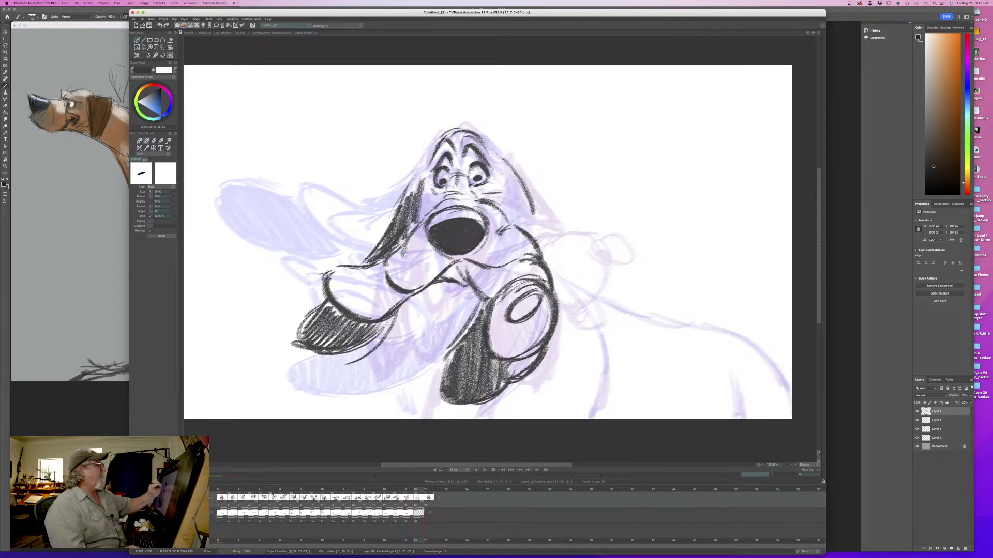
- Draw and shade the upper part of the right ear along the right side of the head
{"action": "key", "text": "Left"}
{"action": "key", "text": "Right"}
{"action": "key", "text": "Left"}
{"action": "key", "text": "Right"}
{"action": "mouse_move", "coordinate": [506, 171]}
{"action": "left_mouse_down"}
{"action": "mouse_move", "coordinate": [517, 220]}
{"action": "mouse_move", "coordinate": [534, 241]}
{"action": "left_mouse_up"}
{"action": "key", "text": "Left"}
{"action": "key", "text": "Right"}
{"action": "key", "text": "Left"}
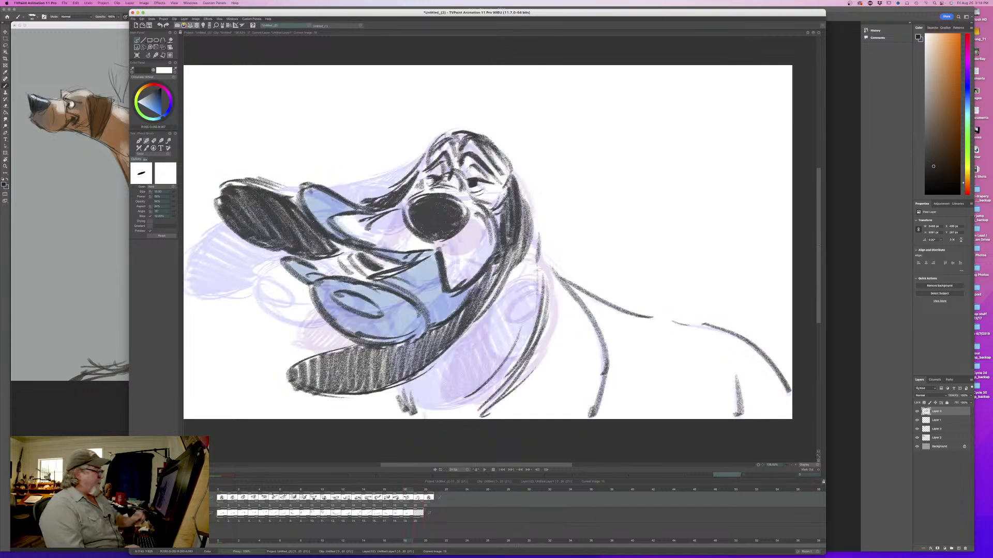
{"action": "key", "text": "Right"}
- Draw the dog's back, shoulder and leg lines plus the front chest line, checking them against the neighbouring drawings
{"action": "mouse_move", "coordinate": [573, 288]}
{"action": "left_mouse_down"}
{"action": "mouse_move", "coordinate": [608, 365]}
{"action": "mouse_move", "coordinate": [593, 406]}
{"action": "left_mouse_up"}
{"action": "mouse_move", "coordinate": [565, 283]}
{"action": "left_mouse_down"}
{"action": "mouse_move", "coordinate": [695, 323]}
{"action": "mouse_move", "coordinate": [786, 391]}
{"action": "mouse_move", "coordinate": [741, 418]}
{"action": "left_mouse_up"}
{"action": "key", "text": "Left"}
{"action": "key", "text": "Right"}
{"action": "left_click_drag", "start_coordinate": [405, 383], "coordinate": [413, 410]}
{"action": "key", "text": "Left"}
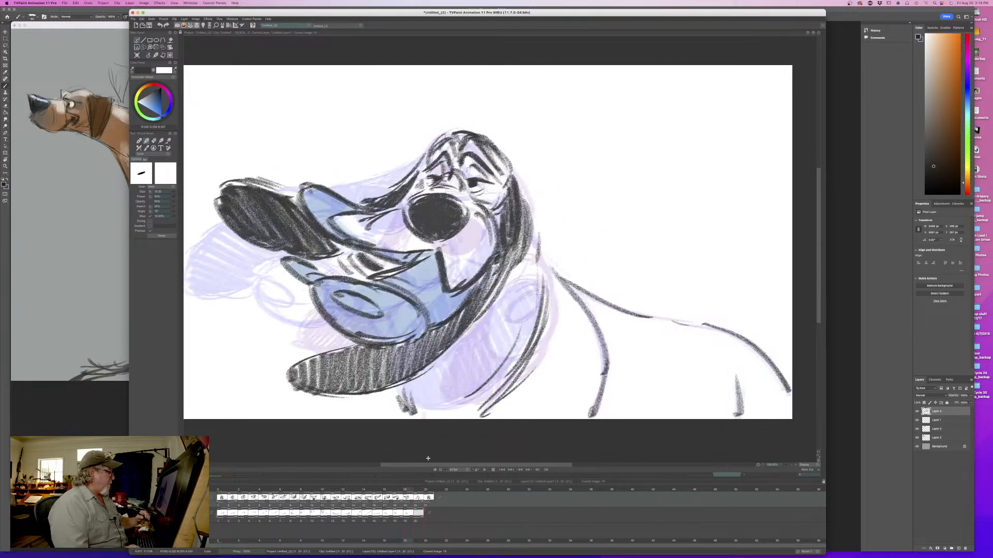
{"action": "key", "text": "Right"}
{"action": "key", "text": "Right"}
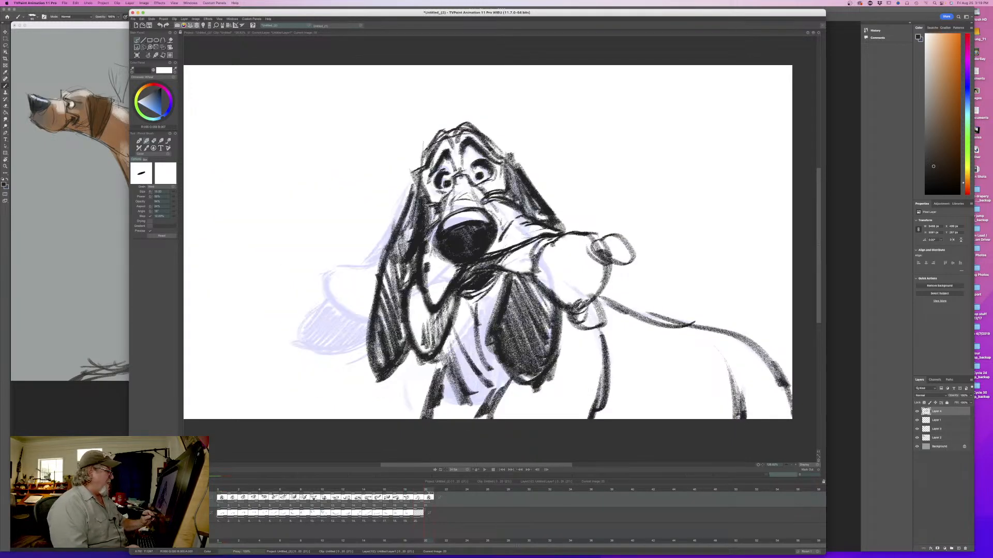
{"action": "key", "text": "Left"}
{"action": "key", "text": "Left"}
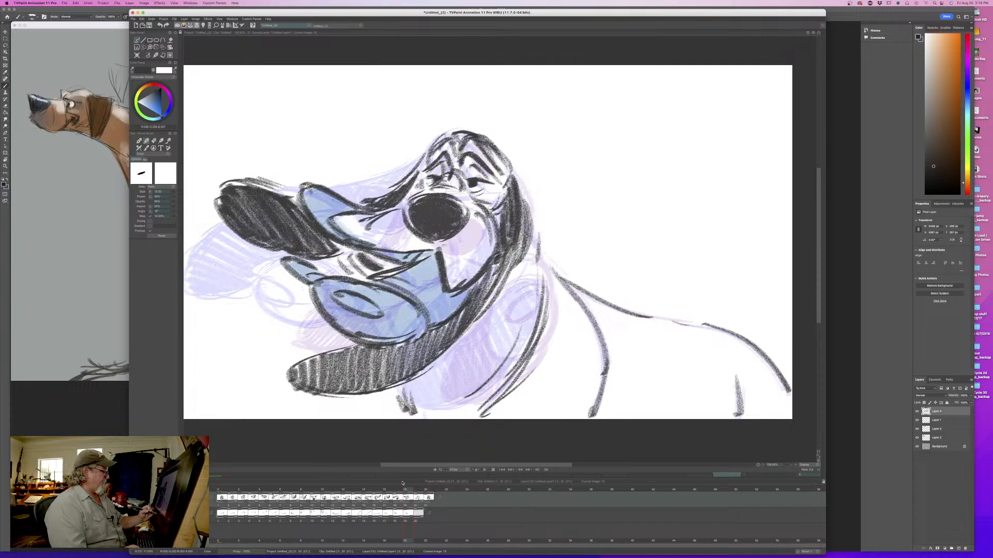
{"action": "key", "text": "Right"}
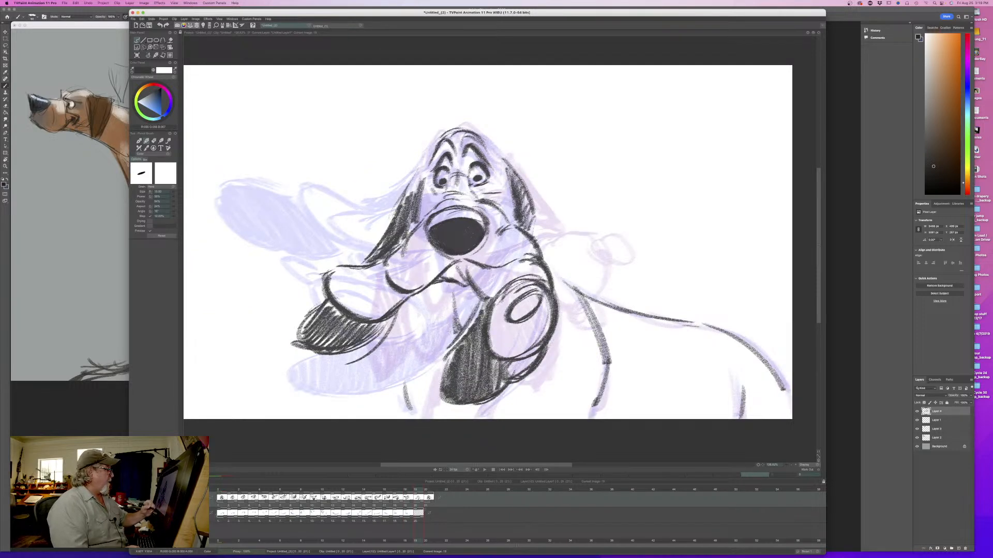
- Shade the mouth interior beneath the nose and thicken the front chest line, flipping between neighbouring drawings
{"action": "key", "text": "Left"}
{"action": "key", "text": "Right"}
{"action": "mouse_move", "coordinate": [432, 290]}
{"action": "left_mouse_down"}
{"action": "mouse_move", "coordinate": [475, 294]}
{"action": "mouse_move", "coordinate": [436, 295]}
{"action": "left_mouse_up"}
{"action": "key", "text": "Left"}
{"action": "key", "text": "Right"}
{"action": "key", "text": "Left"}
{"action": "key", "text": "Right"}
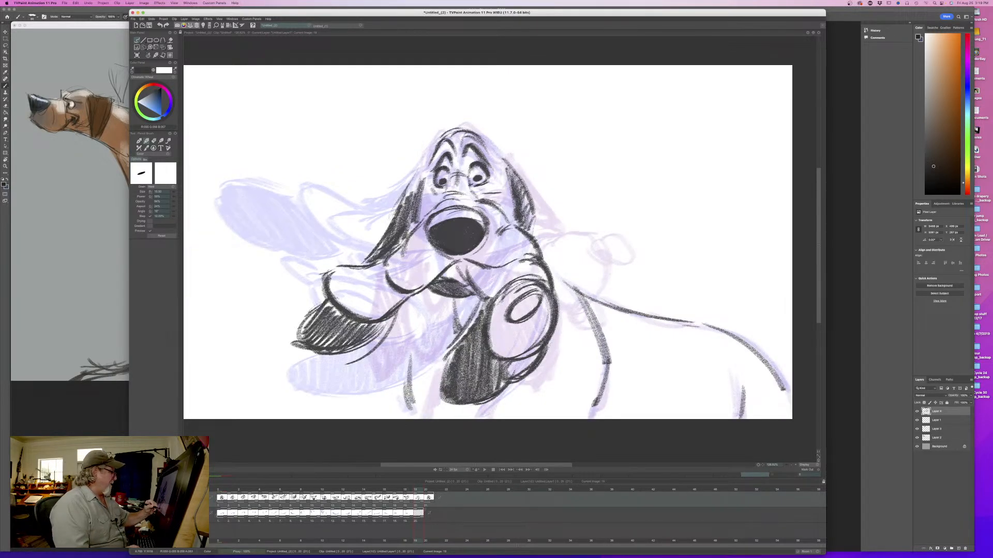
{"action": "key", "text": "Right"}
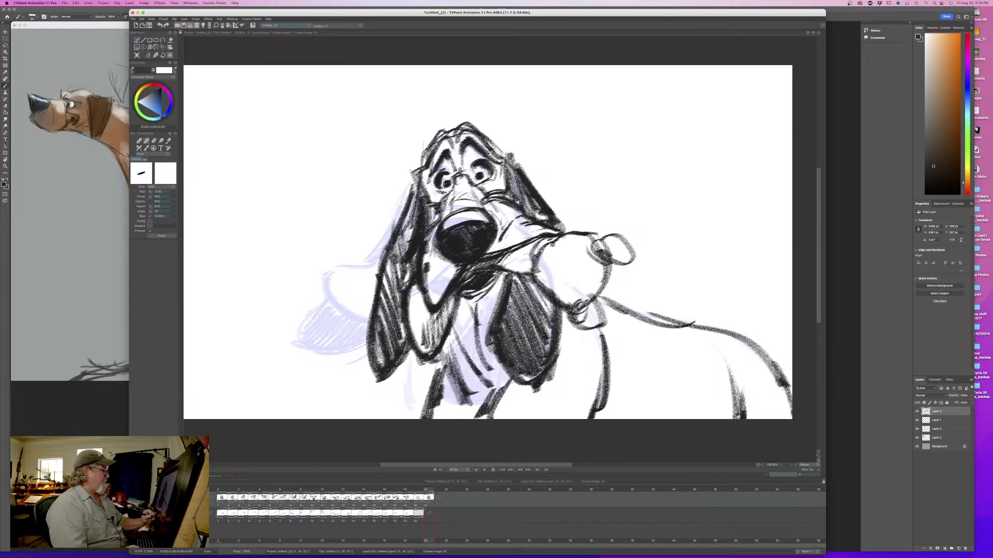
{"action": "key", "text": "Left"}
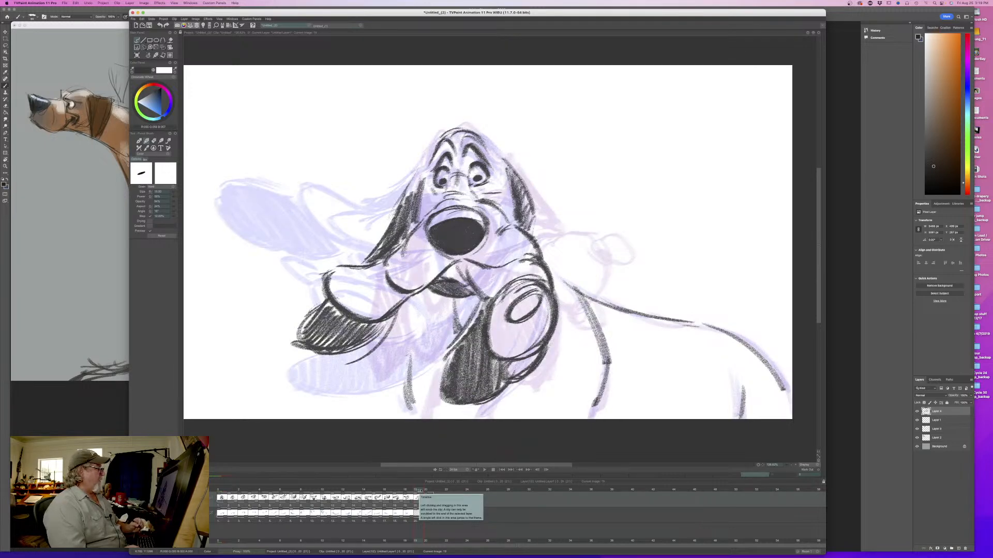
- Pick the light blue from an earlier drawing's coloured lip and return to the added in-between
{"action": "left_click", "coordinate": [412, 512]}
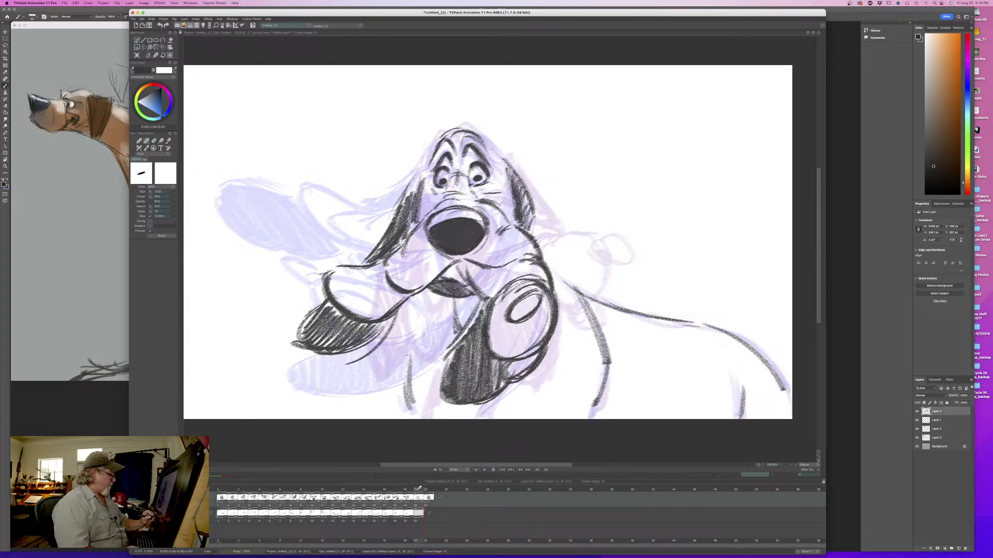
{"action": "mouse_move", "coordinate": [380, 489]}
{"action": "left_mouse_down"}
{"action": "mouse_move", "coordinate": [357, 489]}
{"action": "mouse_move", "coordinate": [375, 489]}
{"action": "mouse_move", "coordinate": [365, 489]}
{"action": "left_mouse_up"}
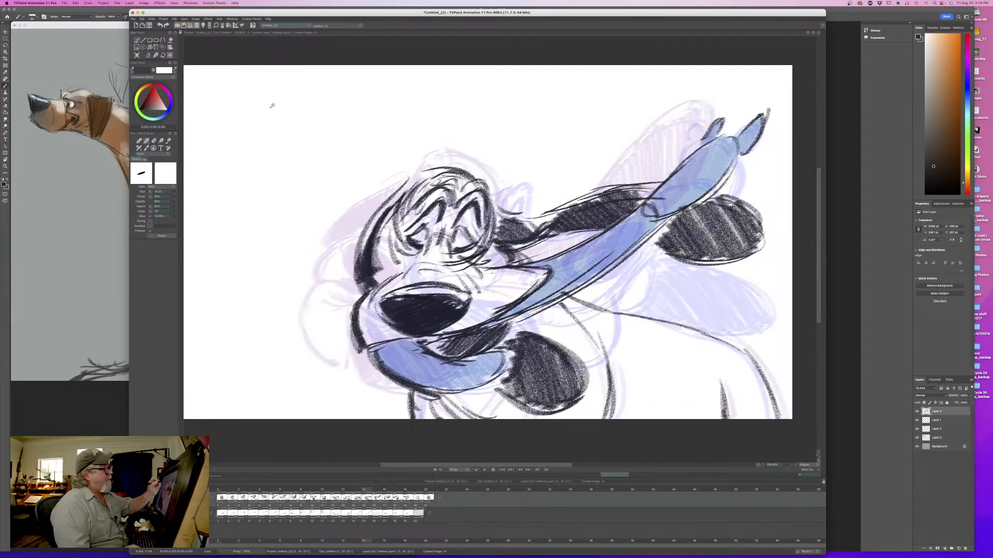
{"action": "left_click", "coordinate": [718, 168], "text": "ctrl"}
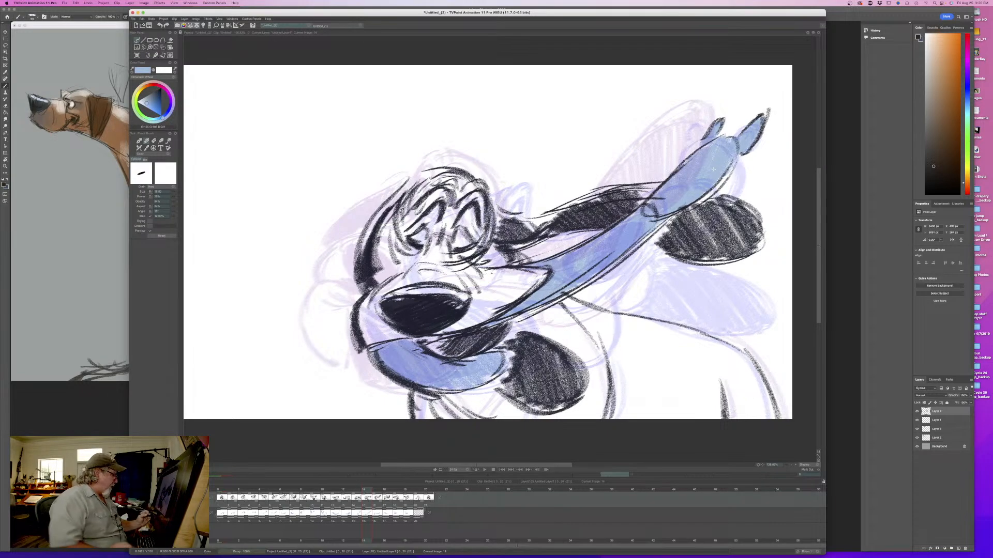
{"action": "left_click_drag", "start_coordinate": [365, 492], "coordinate": [417, 497]}
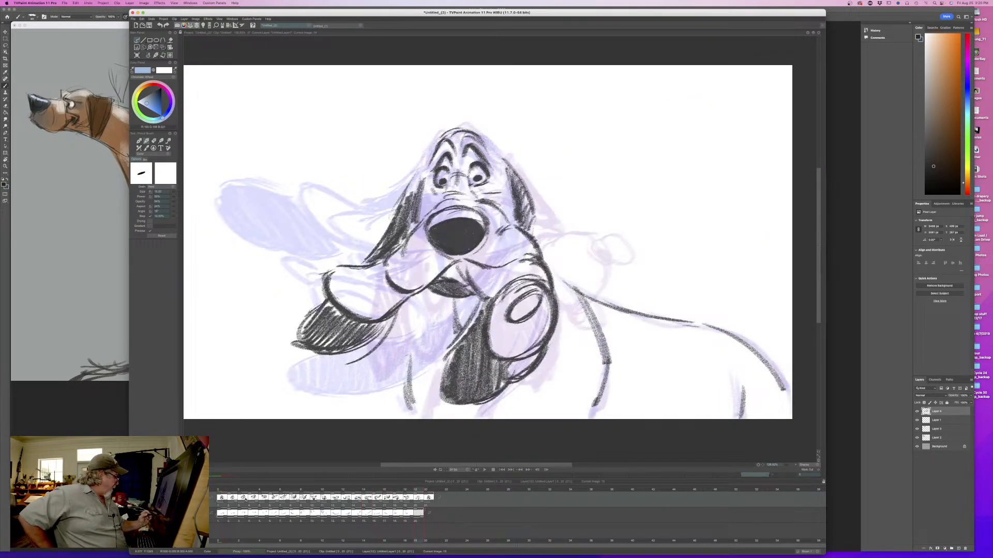
- Enlarge the brush and paint both lips of the added in-between light blue on the colour layer
{"action": "left_click", "coordinate": [194, 516]}
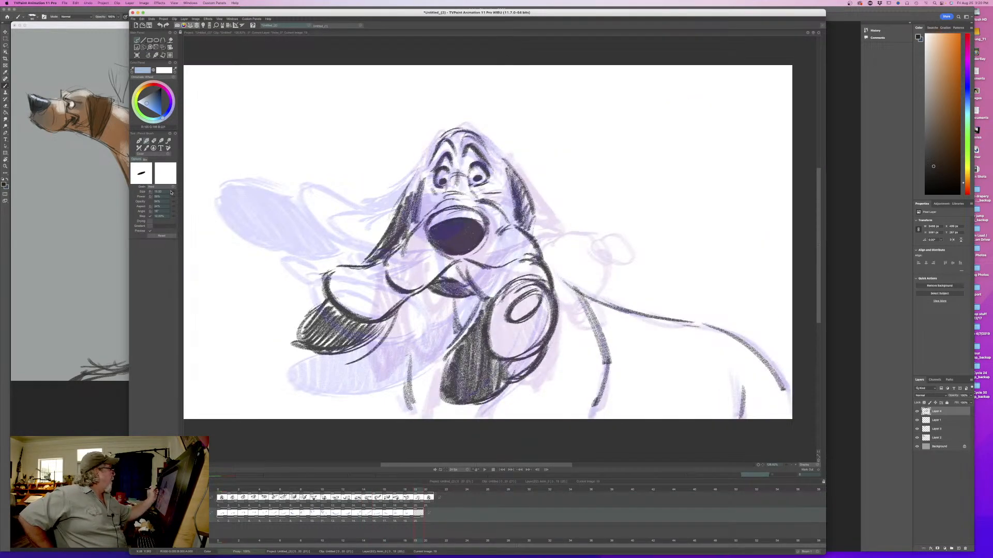
{"action": "left_click_drag", "start_coordinate": [174, 193], "coordinate": [183, 196]}
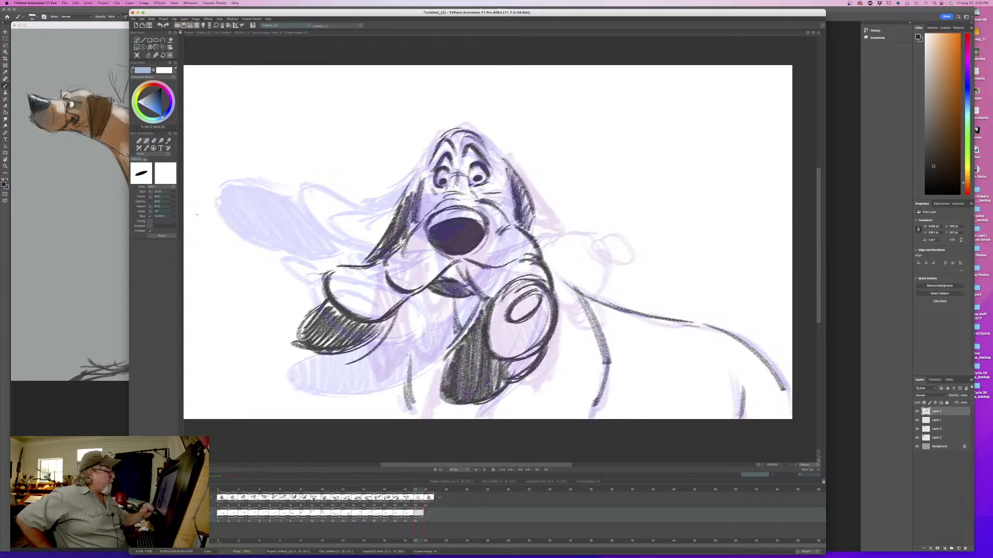
{"action": "mouse_move", "coordinate": [549, 304]}
{"action": "left_mouse_down"}
{"action": "mouse_move", "coordinate": [532, 362]}
{"action": "mouse_move", "coordinate": [535, 311]}
{"action": "mouse_move", "coordinate": [517, 326]}
{"action": "mouse_move", "coordinate": [504, 310]}
{"action": "mouse_move", "coordinate": [496, 315]}
{"action": "mouse_move", "coordinate": [495, 352]}
{"action": "mouse_move", "coordinate": [538, 269]}
{"action": "mouse_move", "coordinate": [517, 267]}
{"action": "mouse_move", "coordinate": [496, 290]}
{"action": "mouse_move", "coordinate": [459, 270]}
{"action": "mouse_move", "coordinate": [441, 277]}
{"action": "left_mouse_up"}
{"action": "left_click_drag", "start_coordinate": [547, 295], "coordinate": [549, 308]}
{"action": "mouse_move", "coordinate": [398, 269]}
{"action": "left_mouse_down"}
{"action": "mouse_move", "coordinate": [349, 282]}
{"action": "mouse_move", "coordinate": [344, 291]}
{"action": "mouse_move", "coordinate": [354, 297]}
{"action": "mouse_move", "coordinate": [339, 282]}
{"action": "mouse_move", "coordinate": [333, 292]}
{"action": "mouse_move", "coordinate": [377, 319]}
{"action": "mouse_move", "coordinate": [364, 307]}
{"action": "mouse_move", "coordinate": [391, 292]}
{"action": "left_mouse_up"}
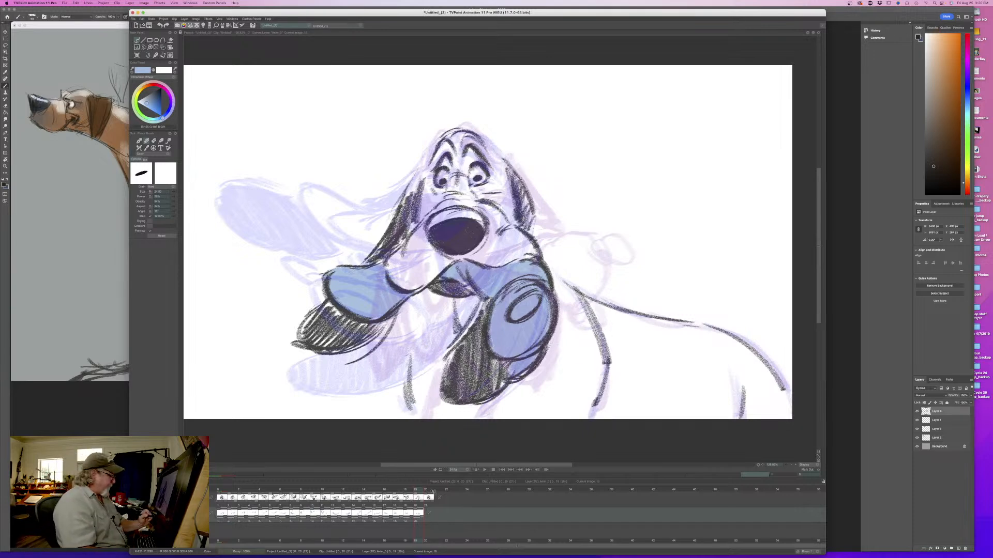
- Extend the line layer past its last drawing and paste the first frame's lip colouring onto the final front-facing drawing
{"action": "left_click_drag", "start_coordinate": [433, 501], "coordinate": [451, 502]}
{"action": "left_click", "coordinate": [440, 498]}
{"action": "left_click", "coordinate": [219, 488]}
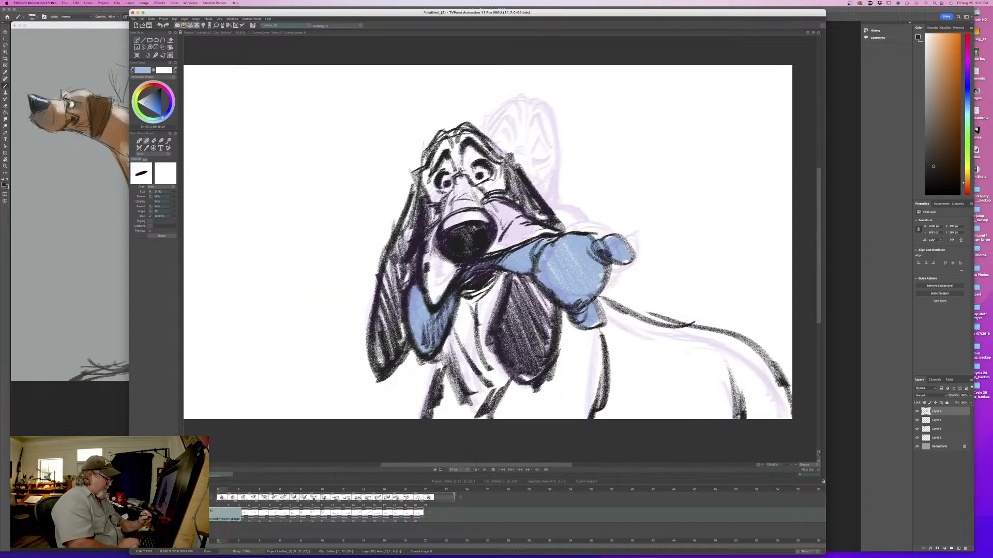
{"action": "left_click", "coordinate": [424, 489]}
{"action": "key", "text": "super+v"}
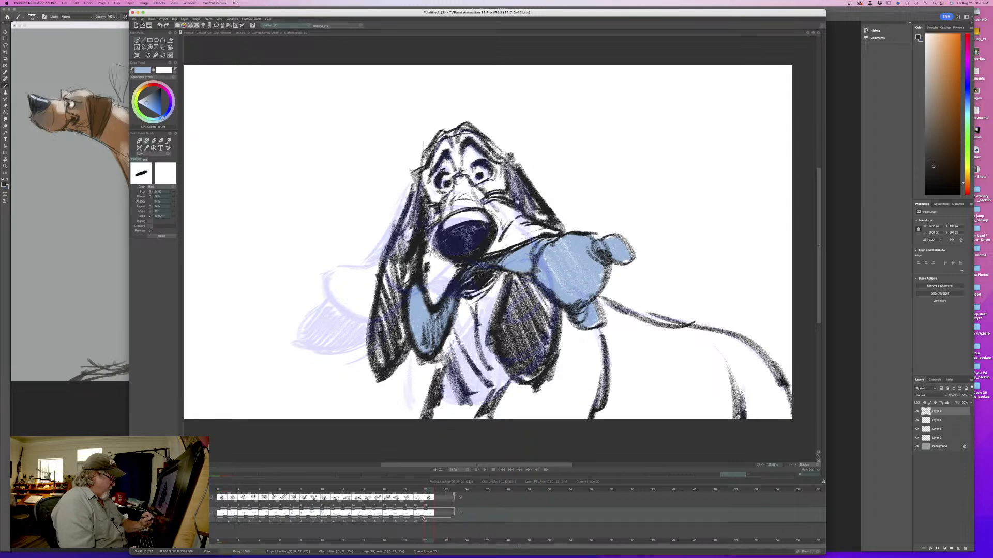
- Lengthen the hold of the added in-between on both layers and extend the final front-facing drawing's hold at the end
{"action": "left_click_drag", "start_coordinate": [422, 517], "coordinate": [442, 503]}
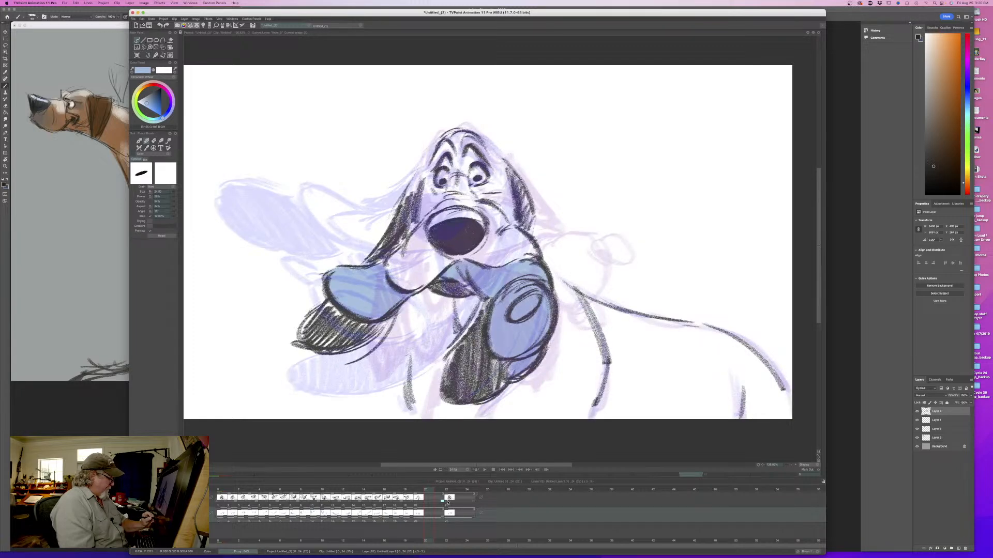
{"action": "left_click", "coordinate": [443, 503]}
{"action": "left_click_drag", "start_coordinate": [443, 501], "coordinate": [454, 516]}
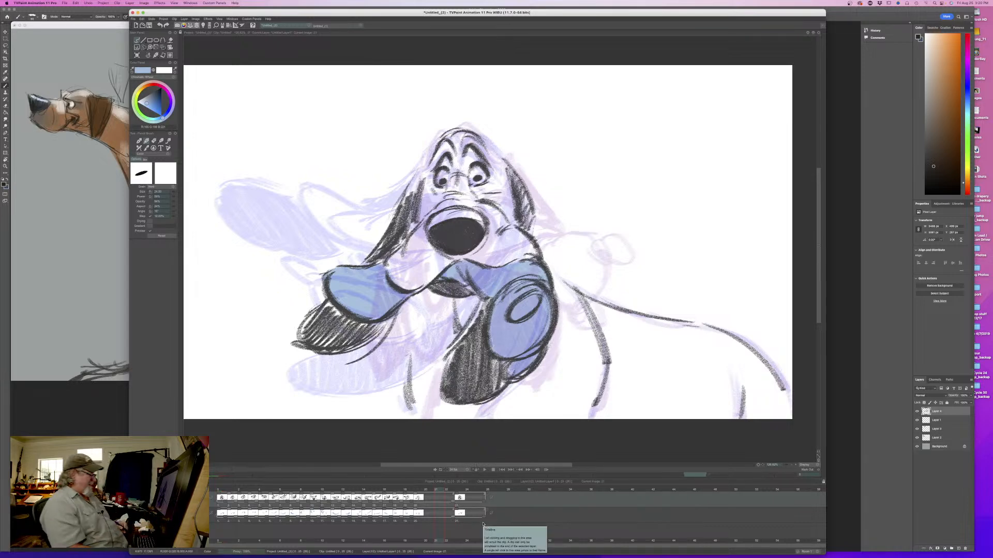
{"action": "left_click_drag", "start_coordinate": [485, 502], "coordinate": [515, 516]}
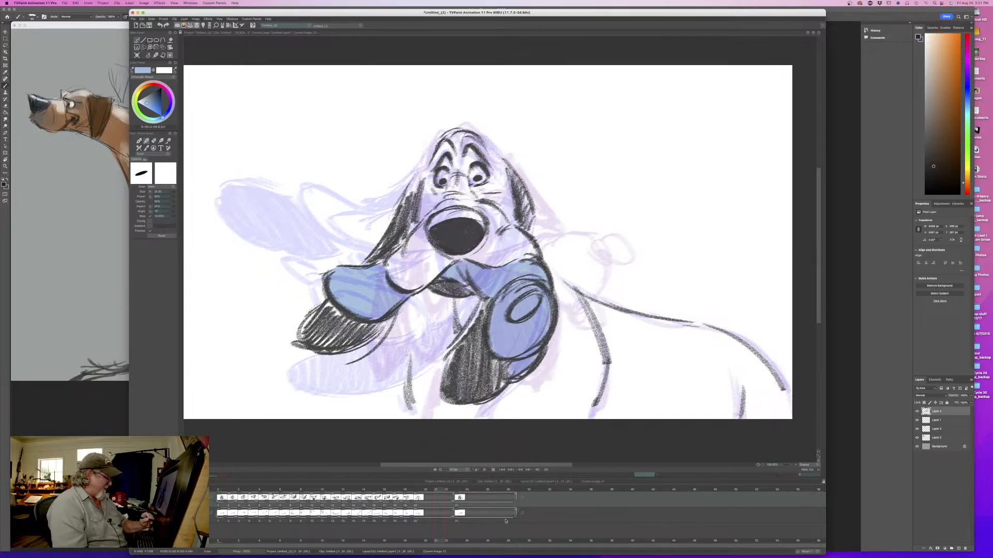
- Play back the head shake to review its timing, stop it and go to the held in-between
{"action": "left_click", "coordinate": [485, 471]}
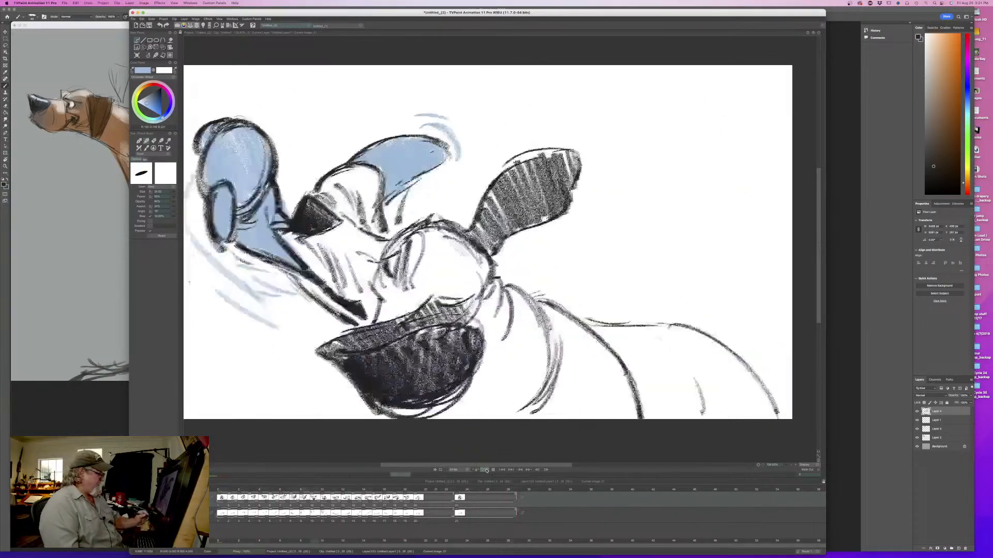
{"action": "left_click", "coordinate": [494, 470]}
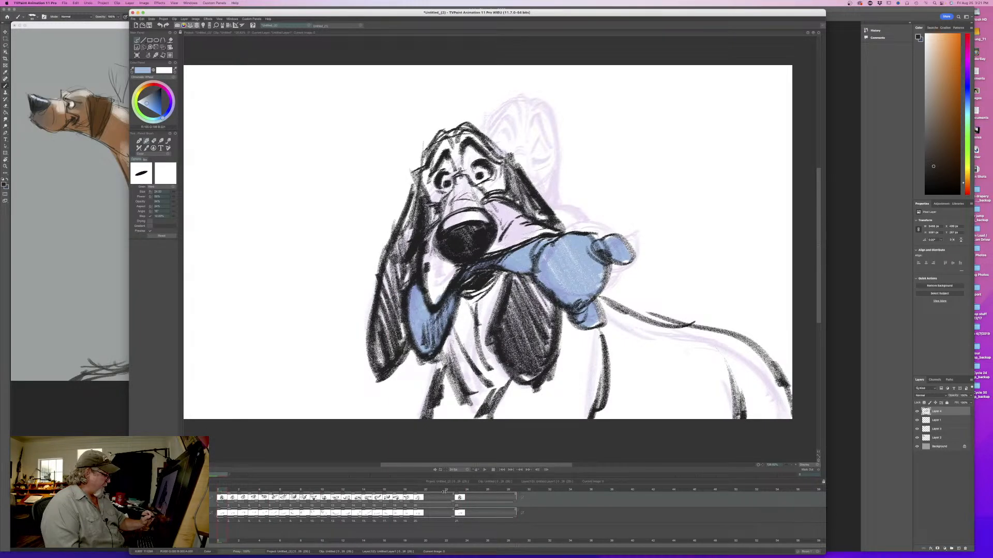
{"action": "left_click", "coordinate": [446, 491]}
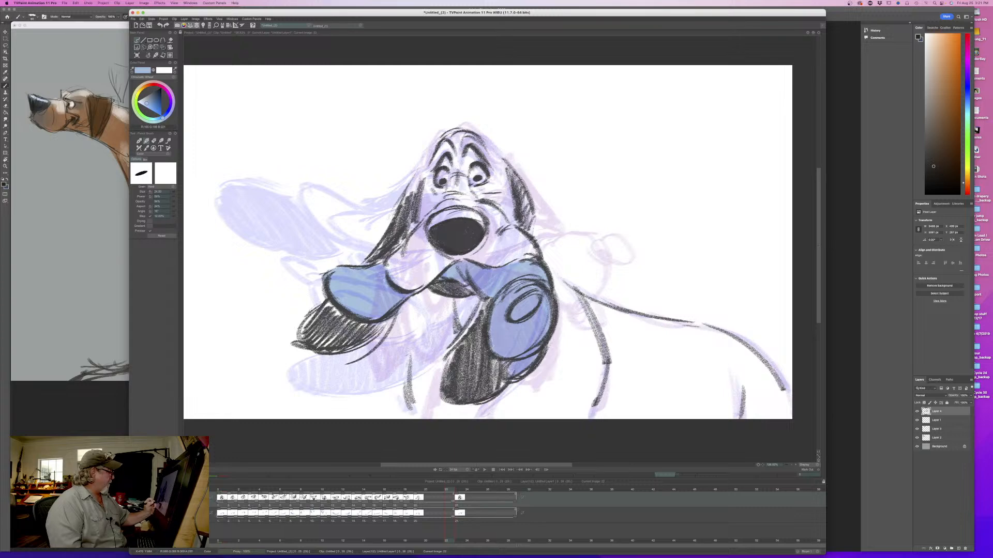
- Turn off the light table and sample the dark line colour from the nose of an earlier head-shake drawing
{"action": "left_click", "coordinate": [316, 348]}
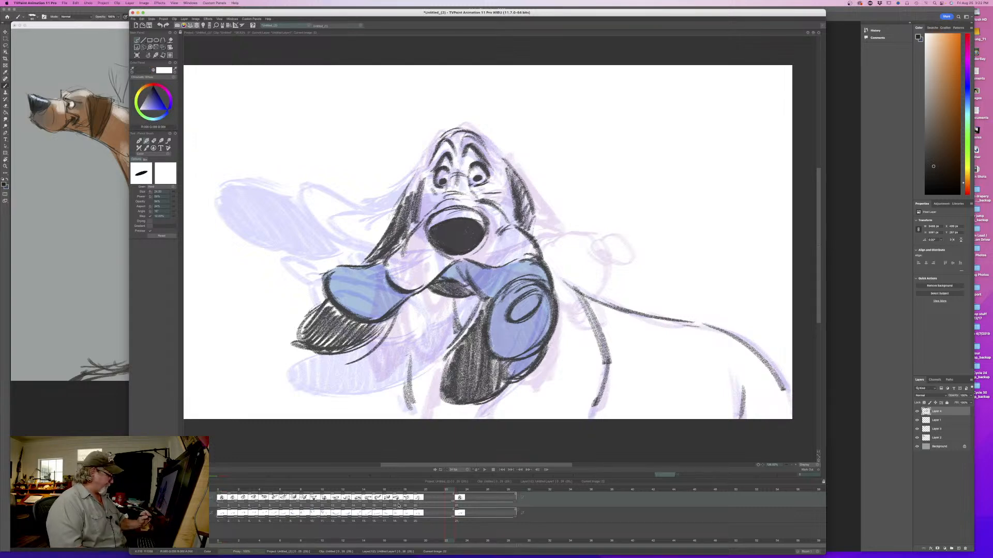
{"action": "left_click", "coordinate": [211, 498]}
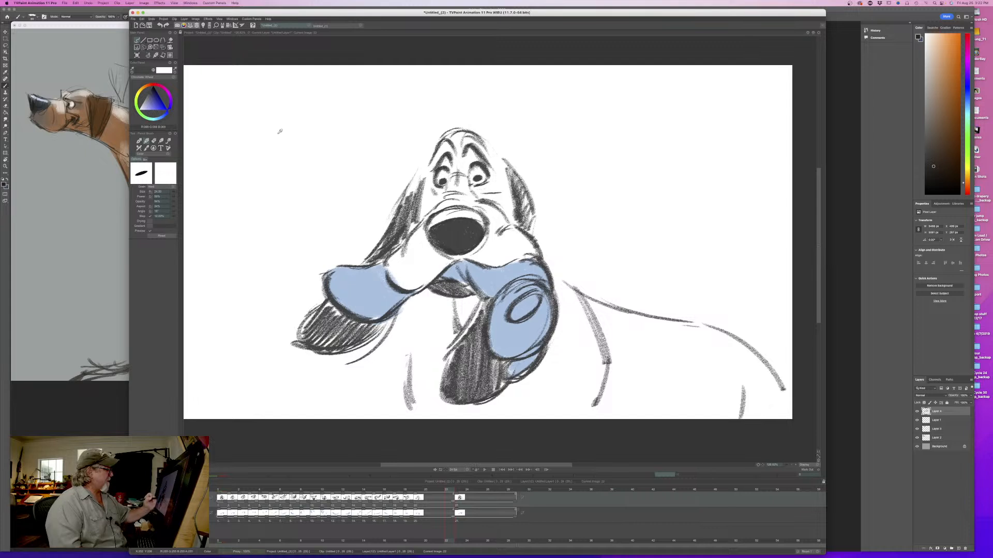
{"action": "left_click", "coordinate": [452, 252]}
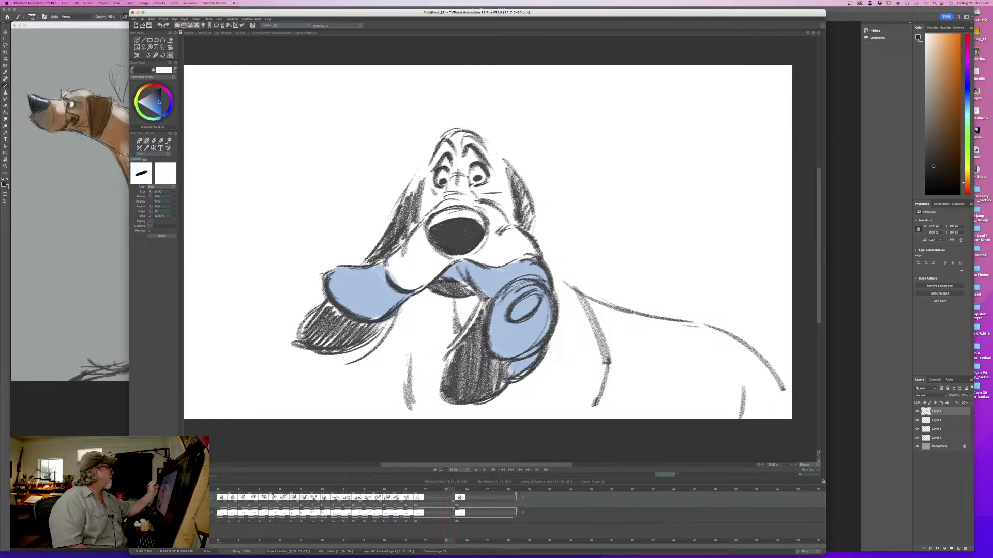
{"action": "left_click_drag", "start_coordinate": [157, 93], "coordinate": [159, 92]}
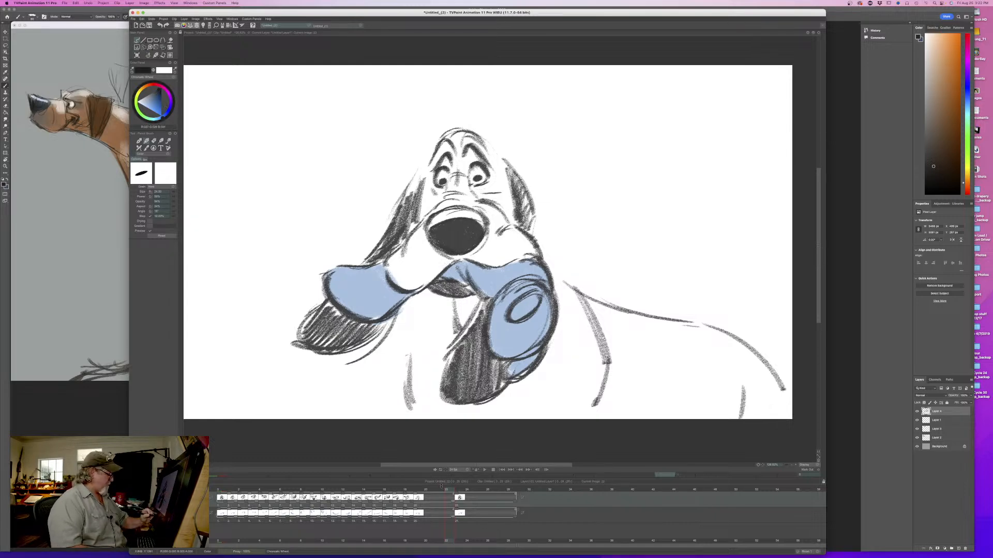
{"action": "left_click_drag", "start_coordinate": [448, 490], "coordinate": [379, 495]}
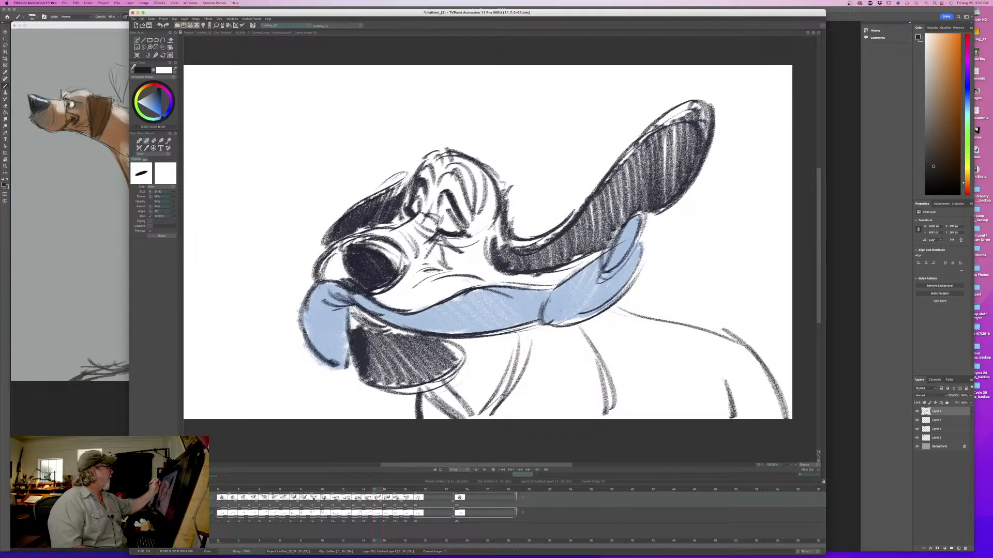
{"action": "left_click", "coordinate": [354, 260]}
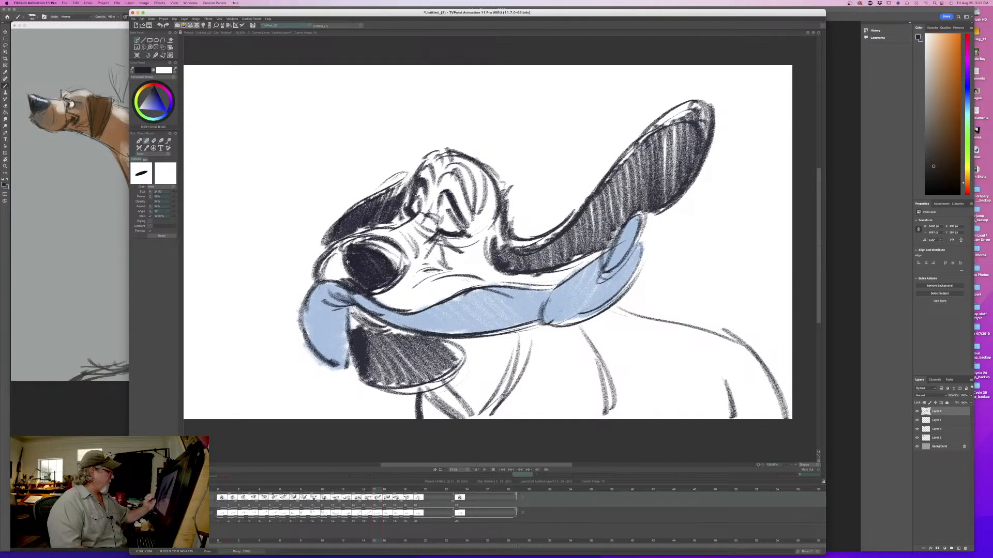
{"action": "left_click_drag", "start_coordinate": [379, 491], "coordinate": [449, 493]}
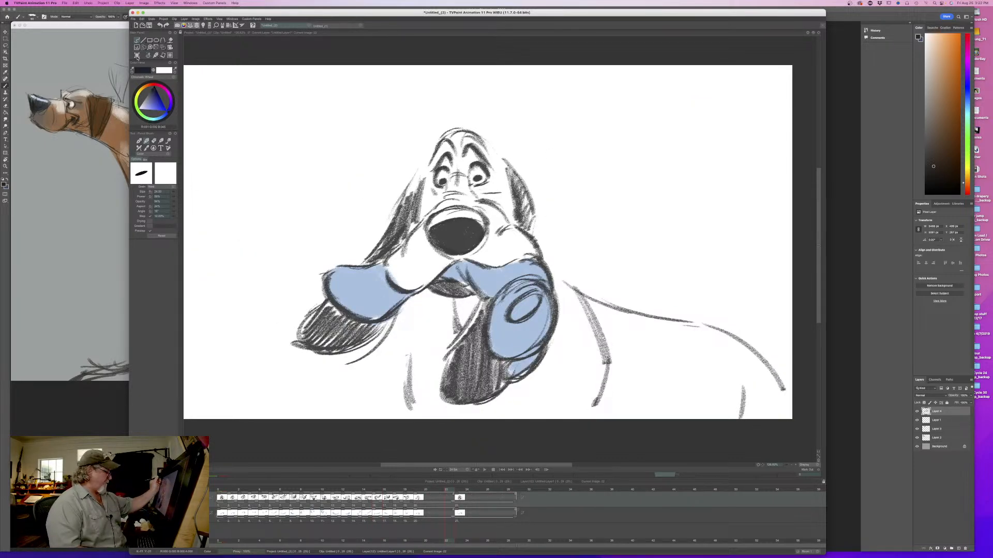
- Insert a blank drawing before the final front-facing pose on the line and colour layers, with the light table on and the line layer active
{"action": "left_click", "coordinate": [137, 57]}
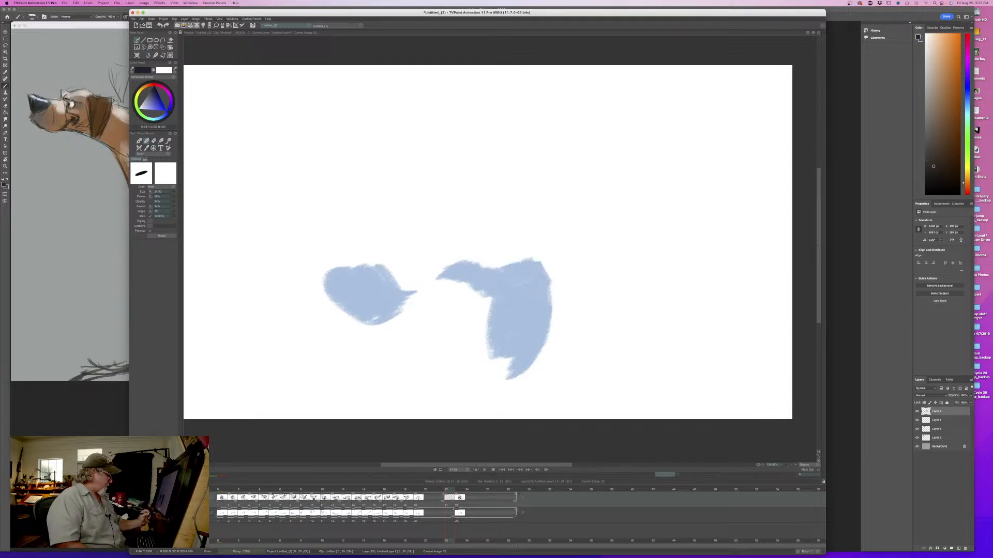
{"action": "left_click", "coordinate": [192, 489]}
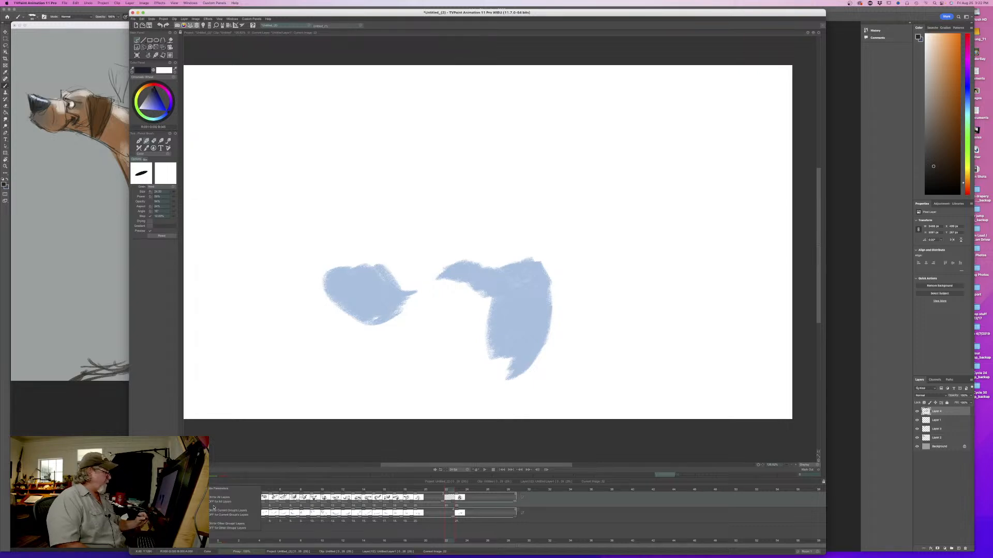
{"action": "left_click", "coordinate": [197, 490]}
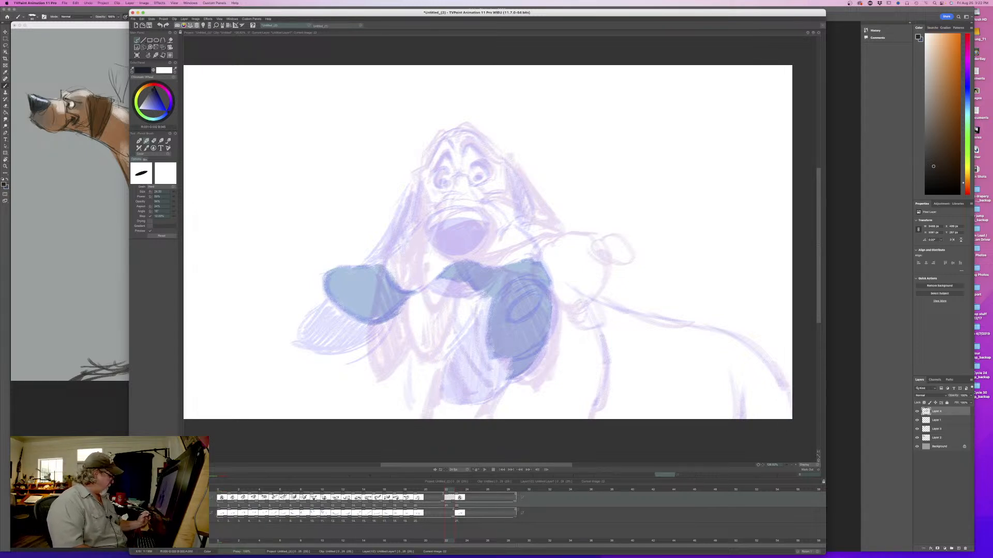
{"action": "left_click", "coordinate": [181, 517]}
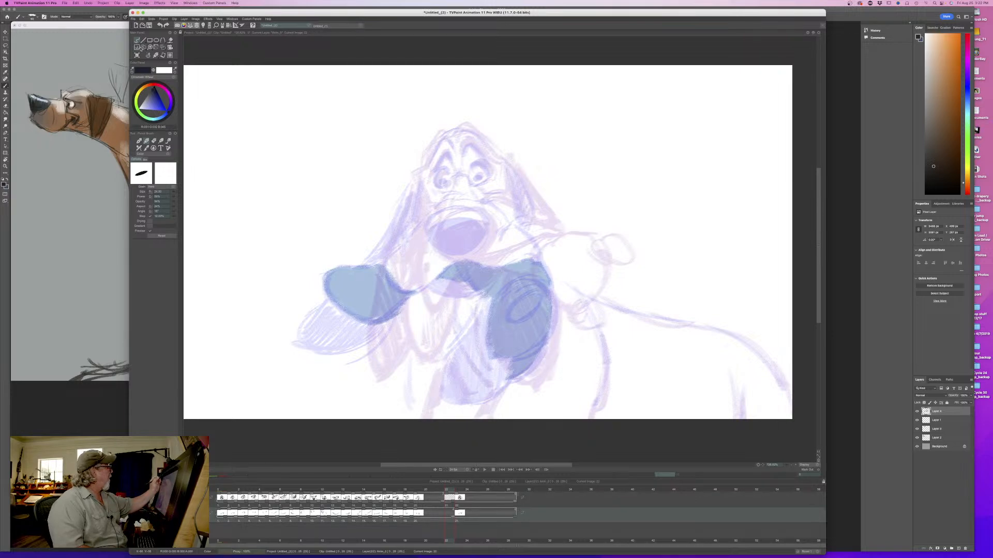
{"action": "left_click", "coordinate": [137, 55]}
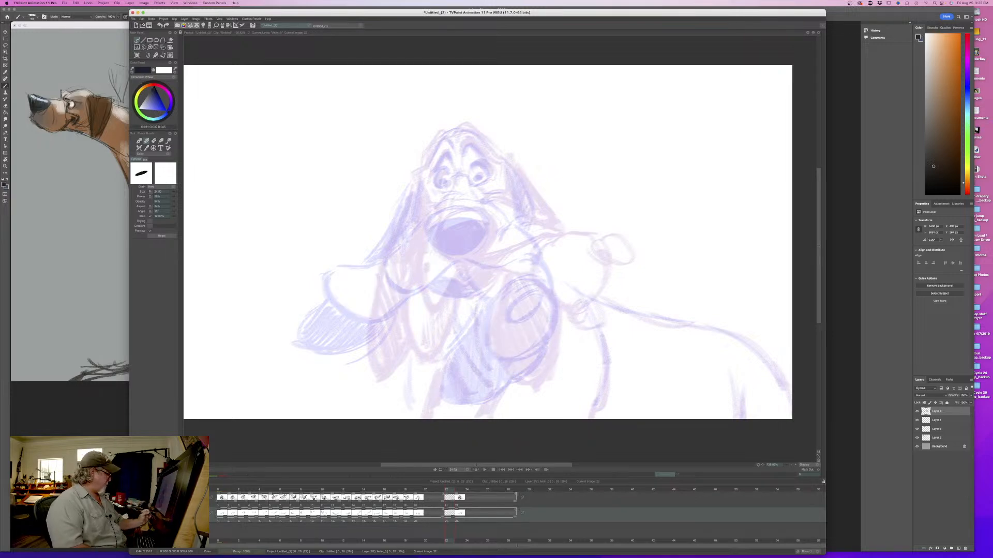
{"action": "left_click", "coordinate": [178, 499]}
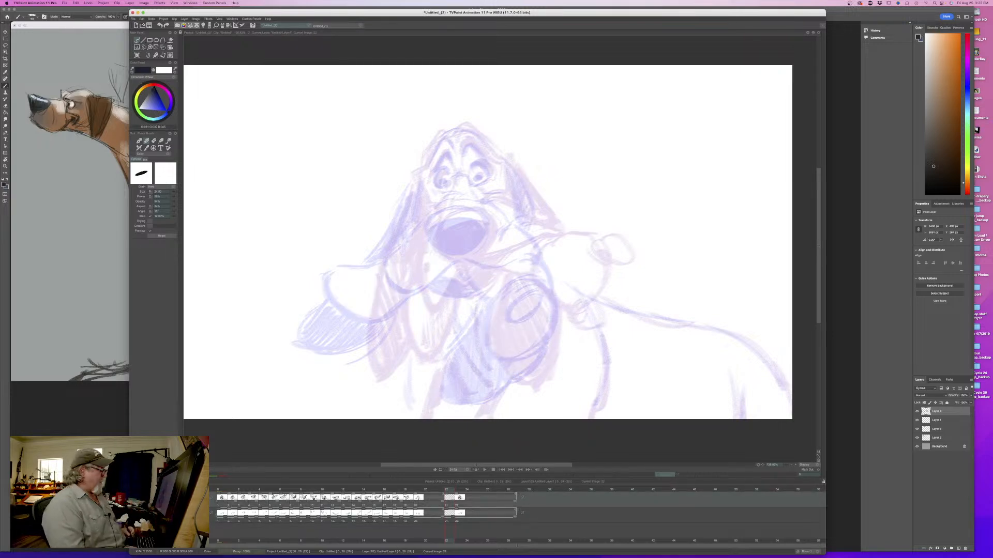
- Reduce the brush size and draw the arc over the right eye of the new in-between
{"action": "key", "text": "Left"}
{"action": "key", "text": "Right"}
{"action": "key", "text": "Left"}
{"action": "key", "text": "Right"}
{"action": "left_click_drag", "start_coordinate": [174, 194], "coordinate": [162, 193]}
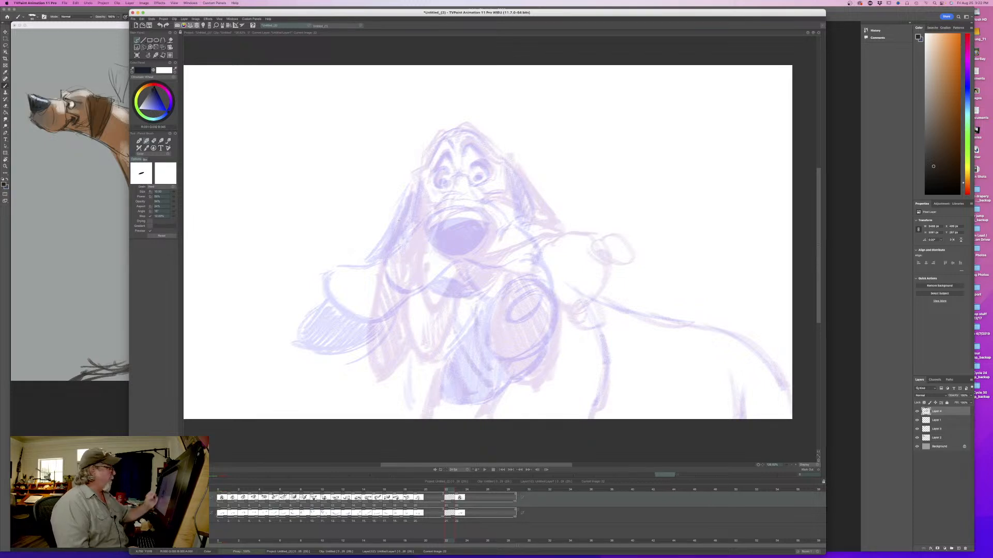
{"action": "mouse_move", "coordinate": [486, 166]}
{"action": "left_mouse_down"}
{"action": "mouse_move", "coordinate": [479, 161]}
{"action": "mouse_move", "coordinate": [490, 175]}
{"action": "mouse_move", "coordinate": [473, 166]}
{"action": "left_mouse_up"}
{"action": "key", "text": "Left"}
{"action": "key", "text": "Right"}
- Draw the curved outline of the top of the dog's head, checking it against the previous drawing
{"action": "mouse_move", "coordinate": [462, 130]}
{"action": "left_mouse_down"}
{"action": "mouse_move", "coordinate": [496, 154]}
{"action": "mouse_move", "coordinate": [482, 136]}
{"action": "mouse_move", "coordinate": [446, 137]}
{"action": "mouse_move", "coordinate": [426, 164]}
{"action": "left_mouse_up"}
{"action": "key", "text": "Left"}
{"action": "key", "text": "Right"}
{"action": "key", "text": "Left"}
{"action": "key", "text": "Right"}
{"action": "key", "text": "Left"}
{"action": "key", "text": "Right"}
{"action": "left_click_drag", "start_coordinate": [459, 128], "coordinate": [492, 144]}
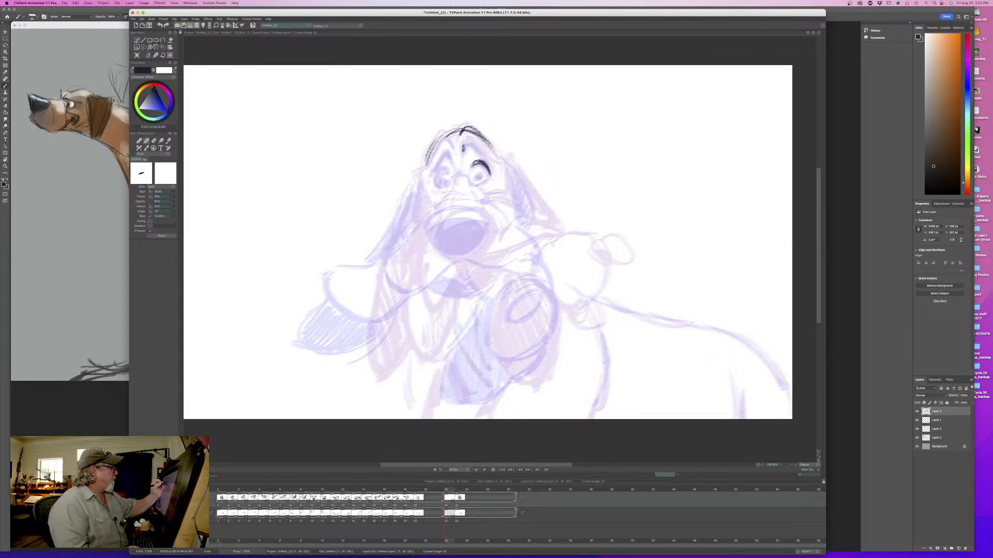
- Draw the raised brow around the left eye, checking it against the previous drawing
{"action": "key", "text": "Left"}
{"action": "key", "text": "Right"}
{"action": "mouse_move", "coordinate": [453, 153]}
{"action": "left_mouse_down"}
{"action": "mouse_move", "coordinate": [432, 171]}
{"action": "mouse_move", "coordinate": [441, 166]}
{"action": "left_mouse_up"}
{"action": "left_click_drag", "start_coordinate": [445, 154], "coordinate": [430, 174]}
{"action": "key", "text": "Left"}
{"action": "key", "text": "Right"}
- Draw the left forehead contour and the short crease between the eyes
{"action": "left_click_drag", "start_coordinate": [453, 137], "coordinate": [429, 156]}
{"action": "mouse_move", "coordinate": [455, 138]}
{"action": "left_mouse_down"}
{"action": "mouse_move", "coordinate": [427, 167]}
{"action": "mouse_move", "coordinate": [442, 146]}
{"action": "mouse_move", "coordinate": [456, 149]}
{"action": "mouse_move", "coordinate": [448, 143]}
{"action": "left_mouse_up"}
{"action": "left_click_drag", "start_coordinate": [448, 128], "coordinate": [436, 139]}
{"action": "key", "text": "Left"}
{"action": "key", "text": "Right"}
{"action": "mouse_move", "coordinate": [450, 175]}
{"action": "left_mouse_down"}
{"action": "mouse_move", "coordinate": [468, 177]}
{"action": "mouse_move", "coordinate": [459, 185]}
{"action": "left_mouse_up"}
{"action": "key", "text": "Left"}
{"action": "key", "text": "Right"}
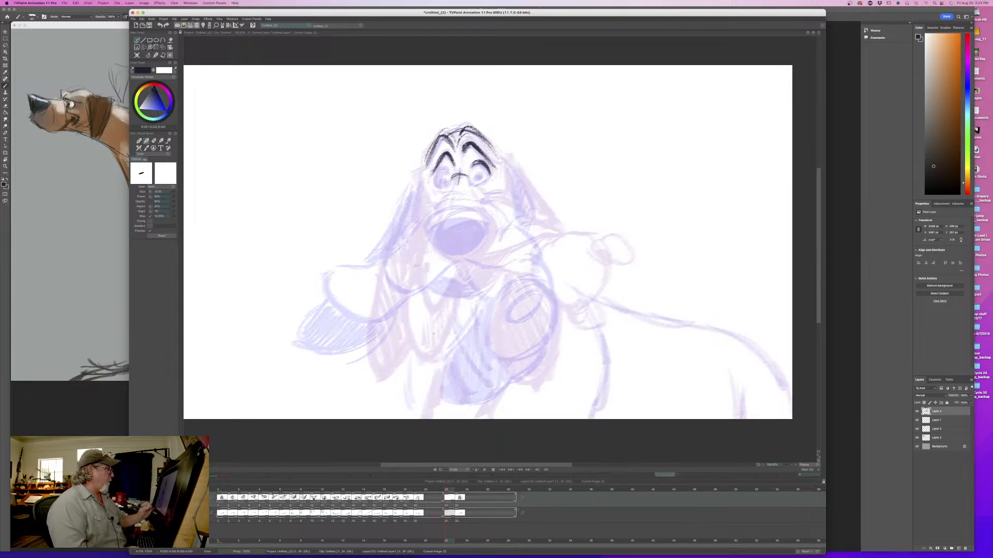
- Draw the rounded outline of the nose between the previous and final positions
{"action": "mouse_move", "coordinate": [485, 212]}
{"action": "left_mouse_down"}
{"action": "mouse_move", "coordinate": [492, 237]}
{"action": "mouse_move", "coordinate": [464, 258]}
{"action": "left_mouse_up"}
{"action": "key", "text": "Left"}
{"action": "key", "text": "Right"}
{"action": "mouse_move", "coordinate": [482, 212]}
{"action": "left_mouse_down"}
{"action": "mouse_move", "coordinate": [439, 212]}
{"action": "mouse_move", "coordinate": [434, 247]}
{"action": "mouse_move", "coordinate": [465, 260]}
{"action": "left_mouse_up"}
{"action": "key", "text": "Left"}
{"action": "key", "text": "Right"}
{"action": "key", "text": "Left"}
{"action": "key", "text": "Right"}
- Fill the nose with dense dark shading, leaving a light rim along its upper edge
{"action": "mouse_move", "coordinate": [491, 221]}
{"action": "left_mouse_down"}
{"action": "mouse_move", "coordinate": [440, 228]}
{"action": "mouse_move", "coordinate": [432, 237]}
{"action": "mouse_move", "coordinate": [451, 225]}
{"action": "mouse_move", "coordinate": [471, 233]}
{"action": "mouse_move", "coordinate": [435, 262]}
{"action": "mouse_move", "coordinate": [437, 236]}
{"action": "left_mouse_up"}
{"action": "left_click_drag", "start_coordinate": [489, 226], "coordinate": [477, 246]}
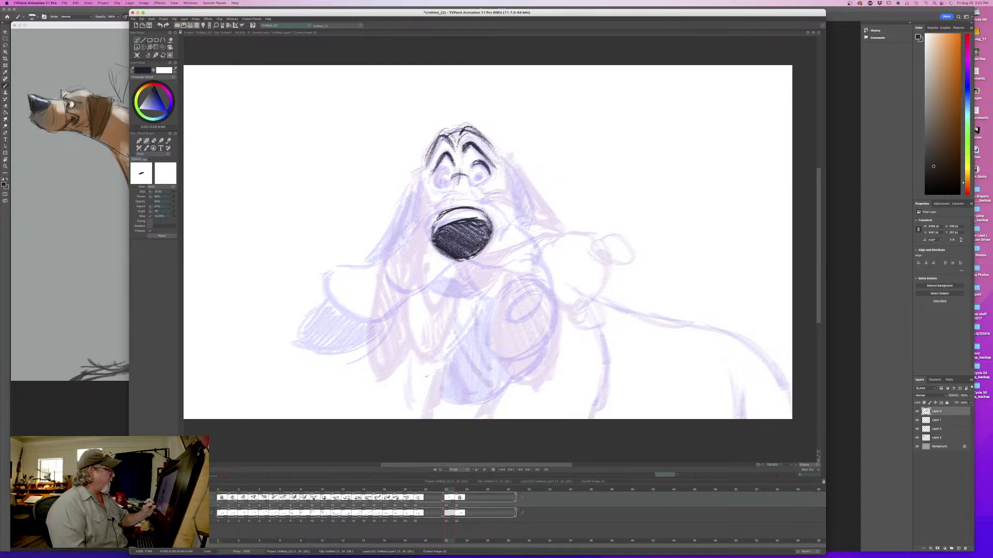
{"action": "left_click_drag", "start_coordinate": [488, 221], "coordinate": [461, 243]}
{"action": "mouse_move", "coordinate": [484, 224]}
{"action": "left_mouse_down"}
{"action": "mouse_move", "coordinate": [477, 244]}
{"action": "mouse_move", "coordinate": [452, 232]}
{"action": "mouse_move", "coordinate": [463, 253]}
{"action": "mouse_move", "coordinate": [444, 239]}
{"action": "mouse_move", "coordinate": [463, 224]}
{"action": "mouse_move", "coordinate": [442, 237]}
{"action": "left_mouse_up"}
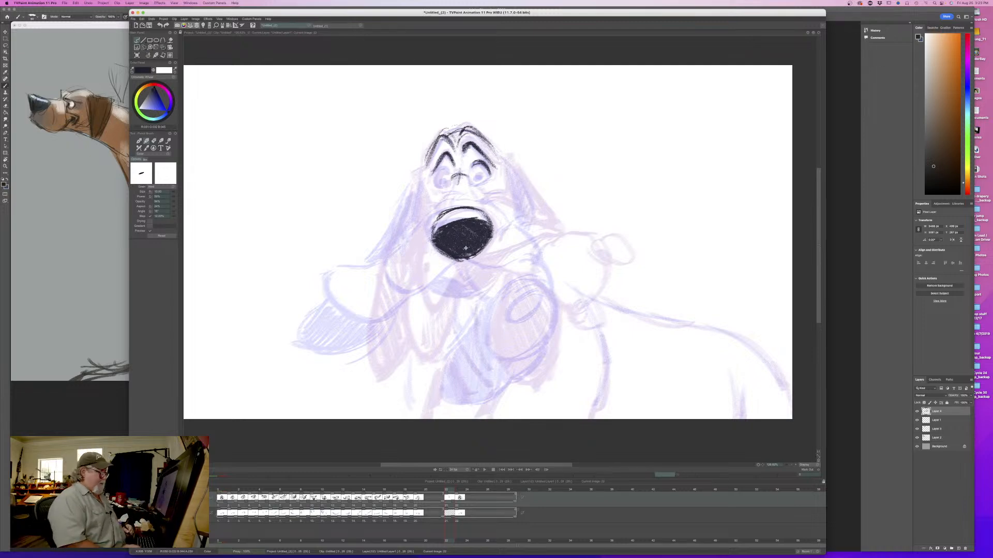
- Draw the creases above the nose and the mouth line running from under the nose to the right cheek
{"action": "mouse_move", "coordinate": [469, 176]}
{"action": "left_mouse_down"}
{"action": "mouse_move", "coordinate": [477, 203]}
{"action": "mouse_move", "coordinate": [448, 193]}
{"action": "mouse_move", "coordinate": [472, 203]}
{"action": "left_mouse_up"}
{"action": "key", "text": "Left"}
{"action": "key", "text": "Right"}
{"action": "mouse_move", "coordinate": [464, 261]}
{"action": "left_mouse_down"}
{"action": "mouse_move", "coordinate": [521, 252]}
{"action": "mouse_move", "coordinate": [483, 261]}
{"action": "left_mouse_up"}
{"action": "key", "text": "Left"}
{"action": "key", "text": "Right"}
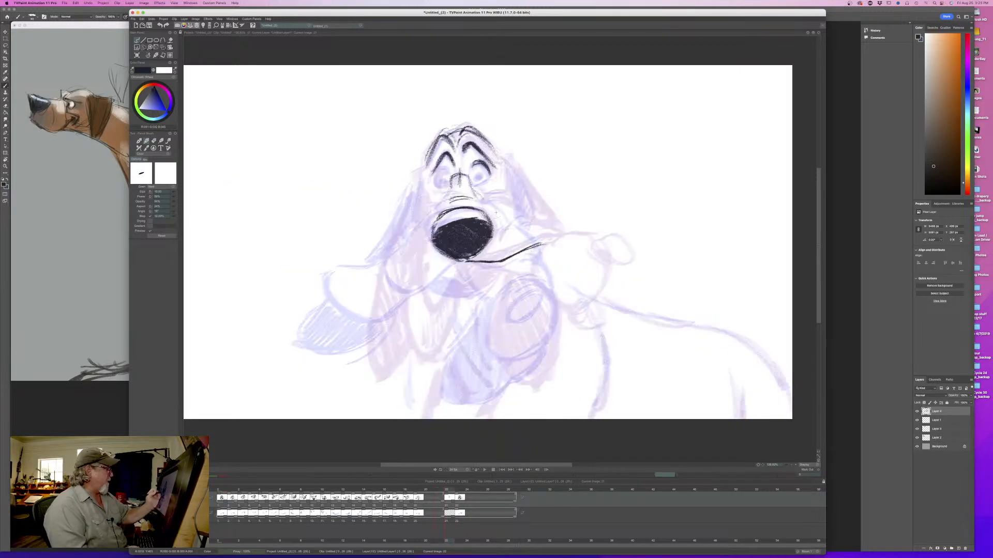
- Draw the right cheek fold down to the mouth corner and the left side of the muzzle bridge
{"action": "mouse_move", "coordinate": [513, 215]}
{"action": "left_mouse_down"}
{"action": "mouse_move", "coordinate": [481, 199]}
{"action": "mouse_move", "coordinate": [548, 241]}
{"action": "left_mouse_up"}
{"action": "left_click_drag", "start_coordinate": [505, 218], "coordinate": [551, 241]}
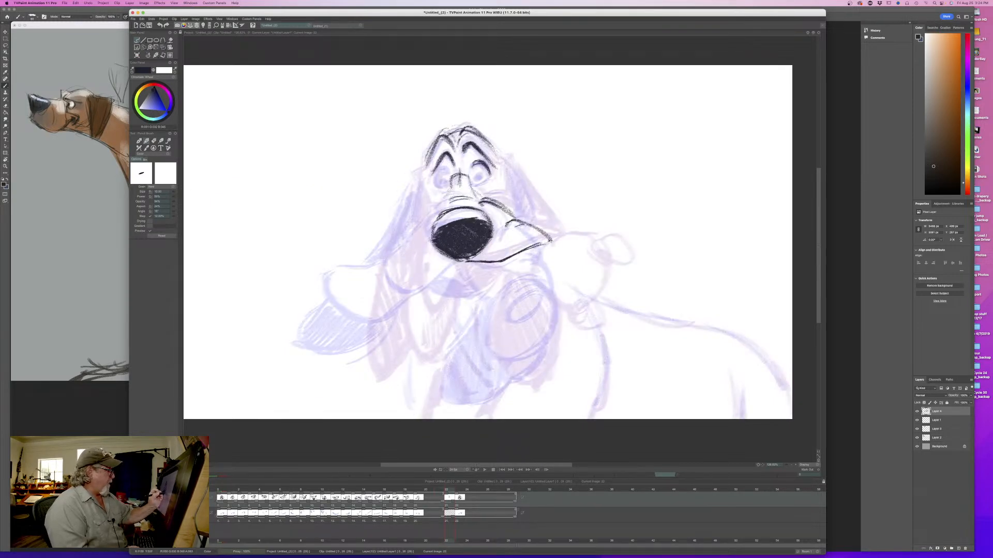
{"action": "key", "text": "Left"}
{"action": "key", "text": "Right"}
{"action": "key", "text": "Left"}
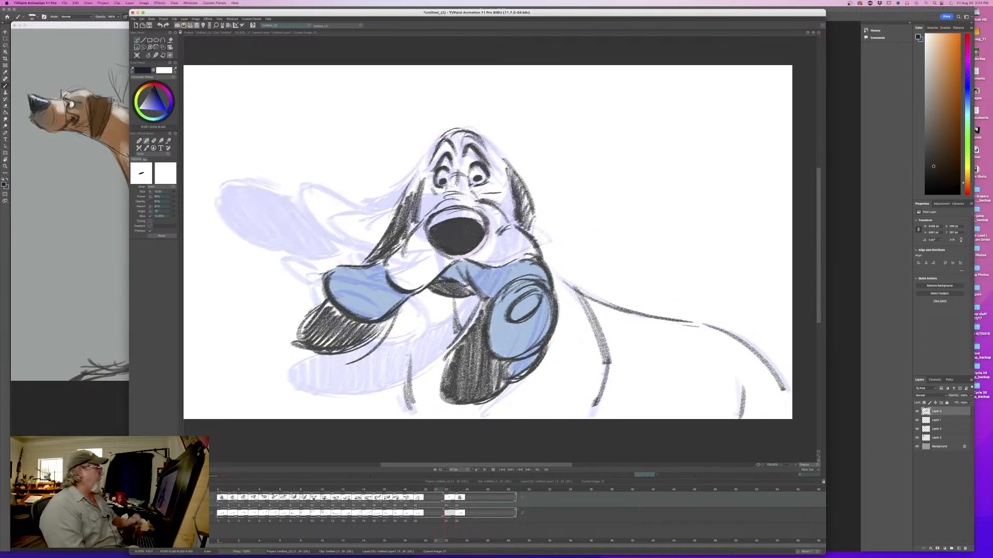
{"action": "key", "text": "Right"}
{"action": "left_click_drag", "start_coordinate": [449, 183], "coordinate": [437, 215]}
{"action": "key", "text": "Left"}
{"action": "key", "text": "Right"}
- Draw both eyes with dark pupils, flipping between drawings to match their placement
{"action": "mouse_move", "coordinate": [480, 174]}
{"action": "left_mouse_down"}
{"action": "mouse_move", "coordinate": [490, 174]}
{"action": "mouse_move", "coordinate": [473, 168]}
{"action": "mouse_move", "coordinate": [489, 179]}
{"action": "left_mouse_up"}
{"action": "key", "text": "Left"}
{"action": "key", "text": "Right"}
{"action": "key", "text": "Left"}
{"action": "key", "text": "Right"}
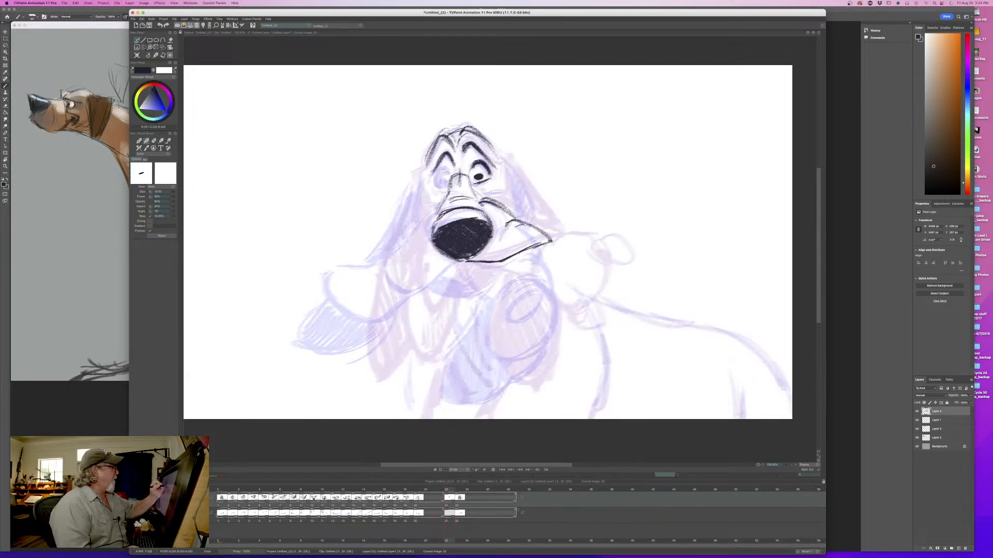
{"action": "mouse_move", "coordinate": [442, 171]}
{"action": "left_mouse_down"}
{"action": "mouse_move", "coordinate": [436, 179]}
{"action": "mouse_move", "coordinate": [444, 182]}
{"action": "left_mouse_up"}
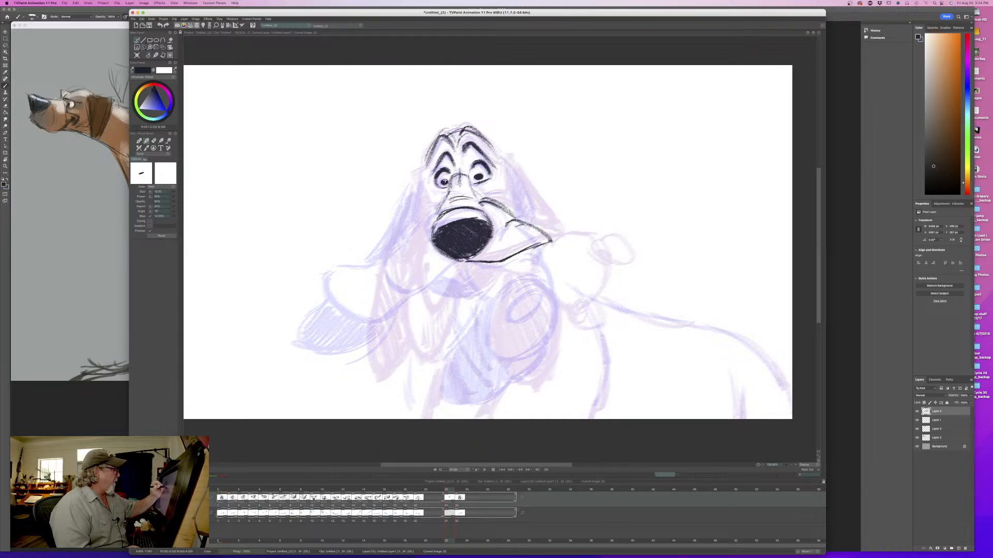
{"action": "key", "text": "Left"}
{"action": "key", "text": "Right"}
{"action": "key", "text": "Left"}
{"action": "key", "text": "Right"}
{"action": "key", "text": "Left"}
{"action": "key", "text": "Right"}
- Add the small crease lines on the cheeks below both eyes
{"action": "left_click_drag", "start_coordinate": [482, 192], "coordinate": [502, 200]}
{"action": "key", "text": "Left"}
{"action": "key", "text": "Right"}
{"action": "left_click_drag", "start_coordinate": [432, 189], "coordinate": [437, 197]}
{"action": "key", "text": "Left"}
{"action": "key", "text": "Right"}
- Draw the right edge of the face and the heavy outer line of the right ear
{"action": "left_click_drag", "start_coordinate": [508, 171], "coordinate": [514, 201]}
{"action": "key", "text": "Left"}
{"action": "key", "text": "Right"}
{"action": "mouse_move", "coordinate": [506, 160]}
{"action": "left_mouse_down"}
{"action": "mouse_move", "coordinate": [542, 203]}
{"action": "mouse_move", "coordinate": [546, 227]}
{"action": "mouse_move", "coordinate": [542, 216]}
{"action": "left_mouse_up"}
{"action": "left_click_drag", "start_coordinate": [504, 161], "coordinate": [533, 191]}
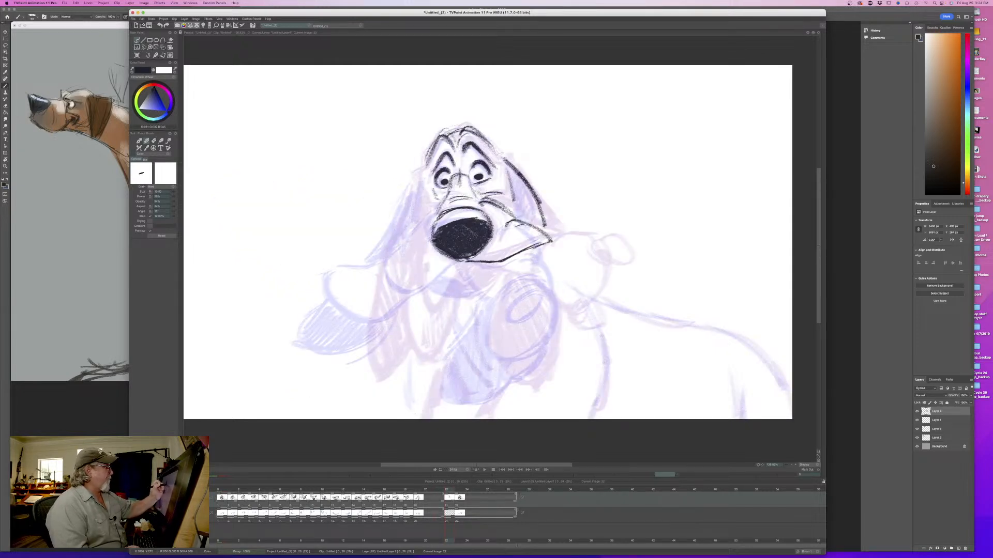
{"action": "key", "text": "Left"}
{"action": "key", "text": "Right"}
{"action": "key", "text": "Left"}
{"action": "key", "text": "Right"}
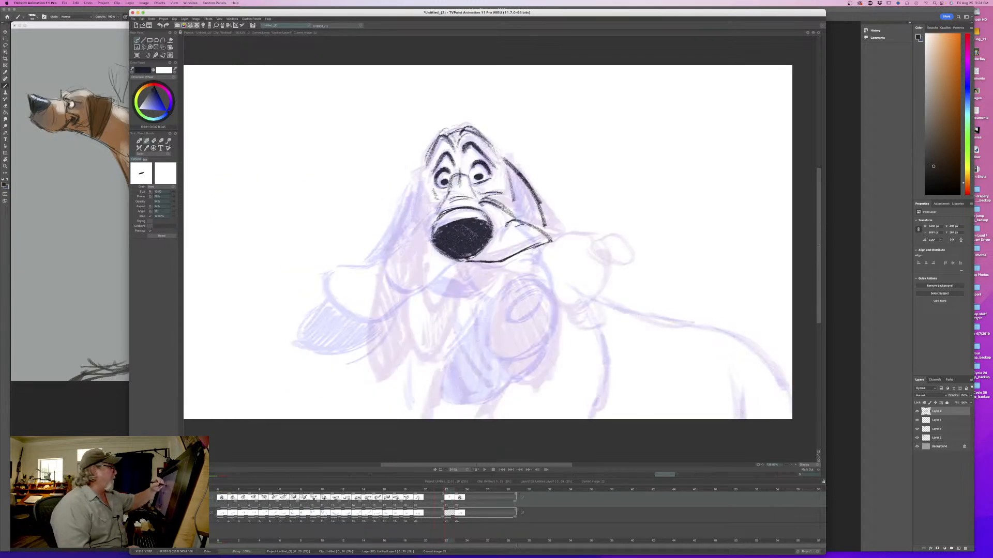
- Draw the outer edge and the pointed lower tip of the left ear
{"action": "mouse_move", "coordinate": [425, 150]}
{"action": "left_mouse_down"}
{"action": "mouse_move", "coordinate": [432, 167]}
{"action": "mouse_move", "coordinate": [449, 153]}
{"action": "mouse_move", "coordinate": [437, 150]}
{"action": "mouse_move", "coordinate": [396, 224]}
{"action": "left_mouse_up"}
{"action": "key", "text": "Left"}
{"action": "key", "text": "Right"}
{"action": "left_click_drag", "start_coordinate": [414, 187], "coordinate": [388, 242]}
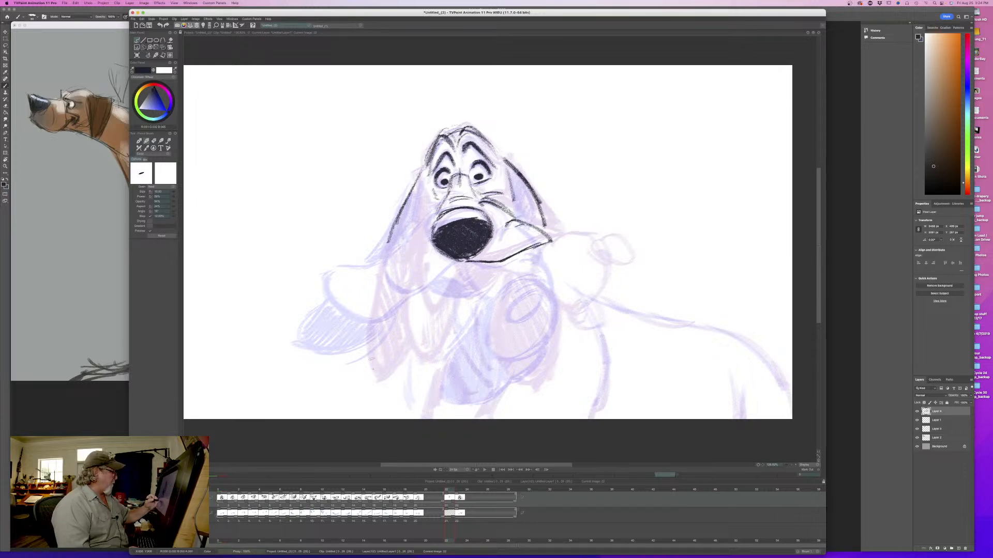
{"action": "mouse_move", "coordinate": [379, 333]}
{"action": "left_mouse_down"}
{"action": "mouse_move", "coordinate": [408, 356]}
{"action": "mouse_move", "coordinate": [401, 389]}
{"action": "left_mouse_up"}
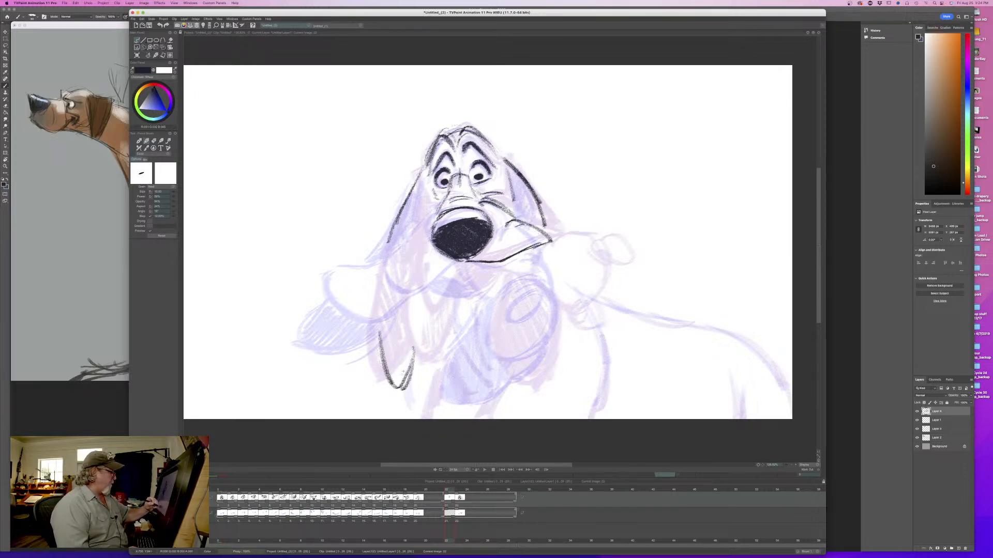
{"action": "left_click_drag", "start_coordinate": [402, 215], "coordinate": [385, 253]}
{"action": "left_click_drag", "start_coordinate": [388, 361], "coordinate": [381, 377]}
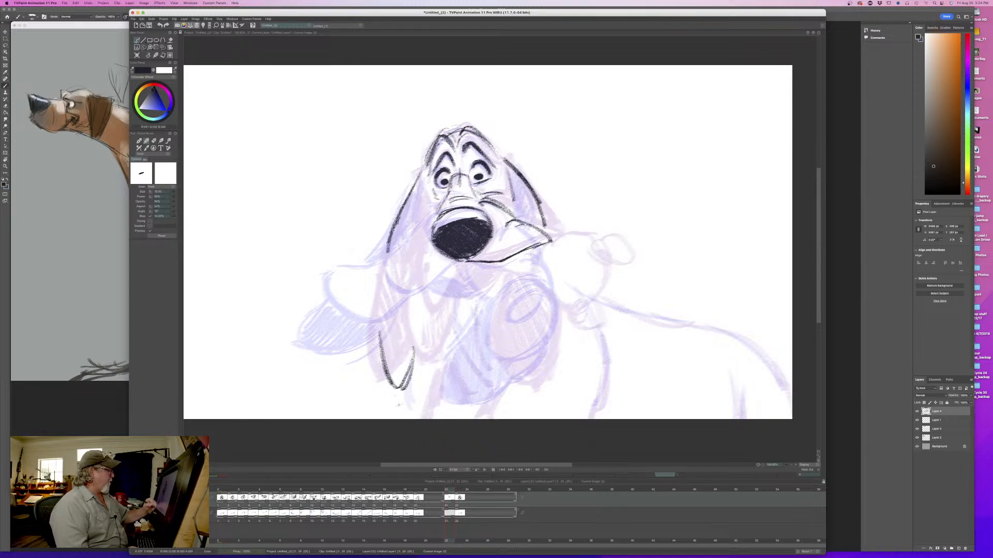
{"action": "key", "text": "Left"}
{"action": "key", "text": "Right"}
{"action": "key", "text": "Left"}
{"action": "key", "text": "Right"}
- Draw the left side of the muzzle and the upper loop of the left lip from under the nose
{"action": "left_click_drag", "start_coordinate": [461, 262], "coordinate": [418, 307]}
{"action": "key", "text": "Right"}
{"action": "key", "text": "Left"}
{"action": "left_click_drag", "start_coordinate": [427, 224], "coordinate": [414, 260]}
{"action": "mouse_move", "coordinate": [428, 223]}
{"action": "left_mouse_down"}
{"action": "mouse_move", "coordinate": [403, 284]}
{"action": "mouse_move", "coordinate": [415, 312]}
{"action": "mouse_move", "coordinate": [449, 271]}
{"action": "left_mouse_up"}
{"action": "key", "text": "Right"}
{"action": "key", "text": "Left"}
{"action": "mouse_move", "coordinate": [416, 309]}
{"action": "left_mouse_down"}
{"action": "mouse_move", "coordinate": [407, 294]}
{"action": "mouse_move", "coordinate": [413, 264]}
{"action": "left_mouse_up"}
{"action": "left_click_drag", "start_coordinate": [410, 270], "coordinate": [405, 298]}
{"action": "key", "text": "Left"}
{"action": "key", "text": "Right"}
{"action": "key", "text": "Left"}
{"action": "key", "text": "Right"}
- Draw the hanging outline of the left lip's lower flap, checking it against the neighbouring drawings
{"action": "mouse_move", "coordinate": [441, 295]}
{"action": "left_mouse_down"}
{"action": "mouse_move", "coordinate": [436, 342]}
{"action": "mouse_move", "coordinate": [422, 359]}
{"action": "left_mouse_up"}
{"action": "mouse_move", "coordinate": [402, 273]}
{"action": "left_mouse_down"}
{"action": "mouse_move", "coordinate": [392, 319]}
{"action": "mouse_move", "coordinate": [414, 361]}
{"action": "mouse_move", "coordinate": [439, 324]}
{"action": "mouse_move", "coordinate": [413, 360]}
{"action": "left_mouse_up"}
{"action": "key", "text": "Left"}
{"action": "key", "text": "Right"}
{"action": "key", "text": "Left"}
{"action": "key", "text": "Right"}
{"action": "key", "text": "Left"}
{"action": "key", "text": "Right"}
{"action": "key", "text": "Left"}
{"action": "key", "text": "Right"}
- Sketch the lower jaw strokes in the mouth opening beneath the nose
{"action": "mouse_move", "coordinate": [476, 274]}
{"action": "left_mouse_down"}
{"action": "mouse_move", "coordinate": [499, 284]}
{"action": "mouse_move", "coordinate": [459, 272]}
{"action": "mouse_move", "coordinate": [452, 280]}
{"action": "left_mouse_up"}
{"action": "key", "text": "Left"}
{"action": "key", "text": "Right"}
{"action": "key", "text": "Left"}
{"action": "key", "text": "Right"}
{"action": "key", "text": "Left"}
{"action": "key", "text": "Right"}
- Draw the right lip as a large rounded flap with small curled folds at its upper and lower ends
{"action": "mouse_move", "coordinate": [591, 261]}
{"action": "left_mouse_down"}
{"action": "mouse_move", "coordinate": [585, 316]}
{"action": "mouse_move", "coordinate": [594, 297]}
{"action": "left_mouse_up"}
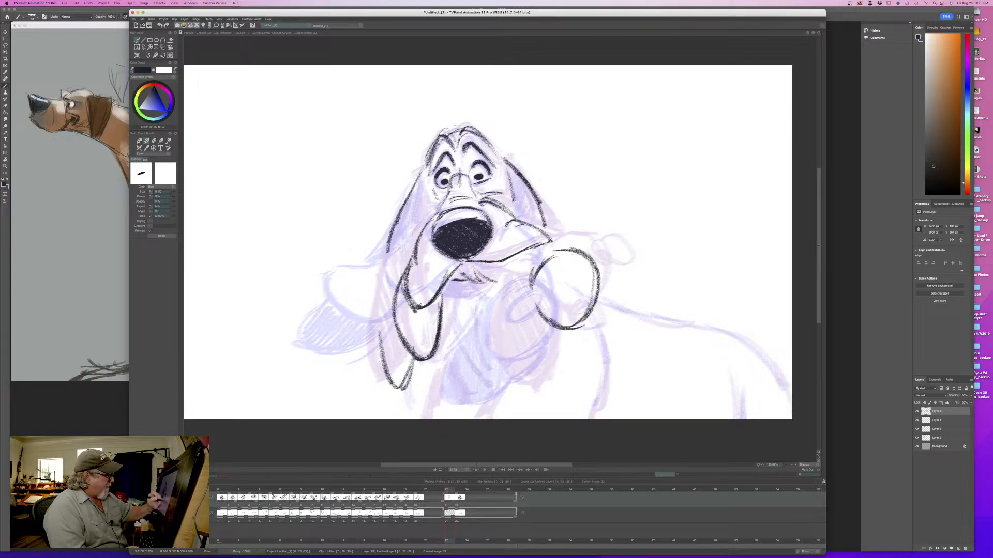
{"action": "key", "text": "Left"}
{"action": "key", "text": "Right"}
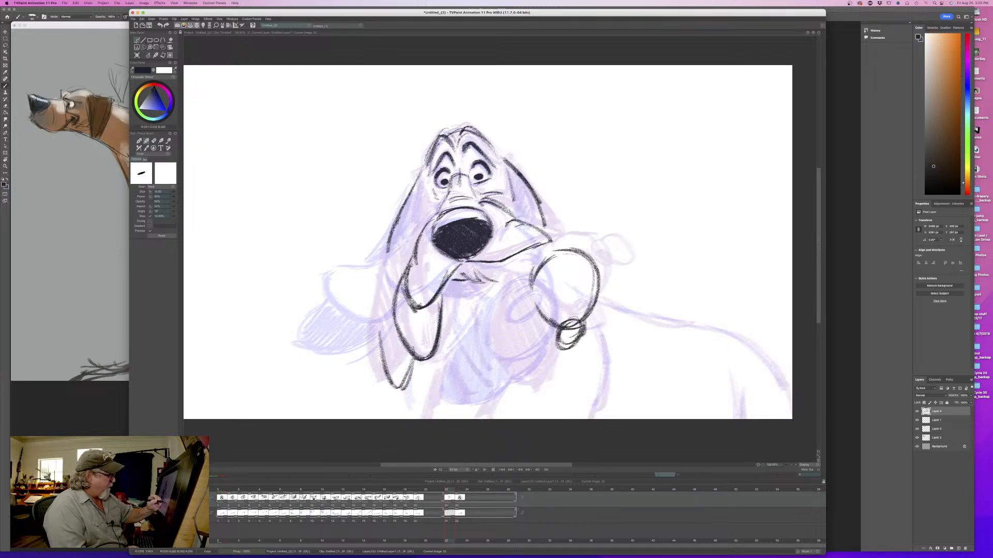
{"action": "key", "text": "Left"}
{"action": "key", "text": "Right"}
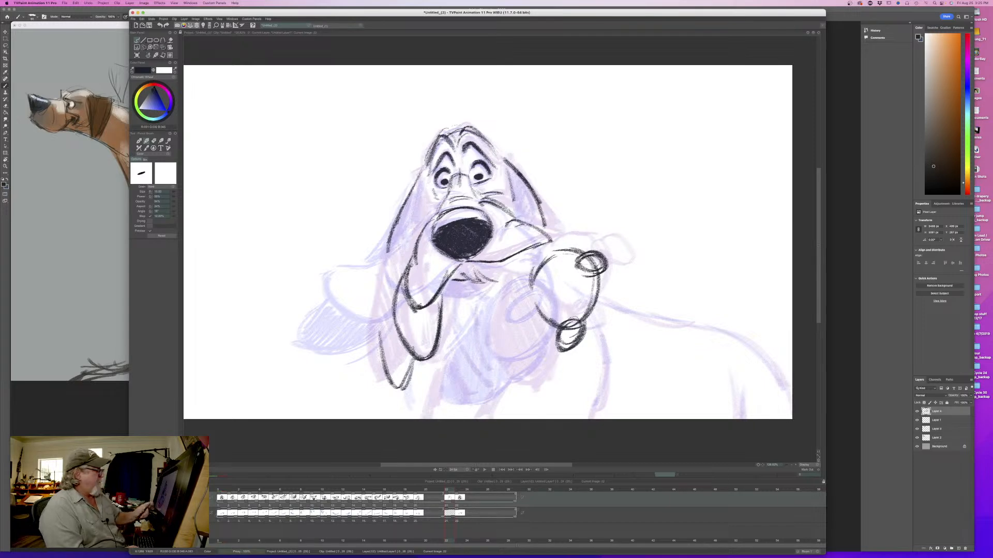
- Erase the overlapping line inside the right lip's upper fold and draw the lip edges joining the flap to the muzzle
{"action": "key", "text": "e"}
{"action": "key", "text": "Left"}
{"action": "key", "text": "Right"}
{"action": "key", "text": "b"}
{"action": "key", "text": "Left"}
{"action": "key", "text": "Right"}
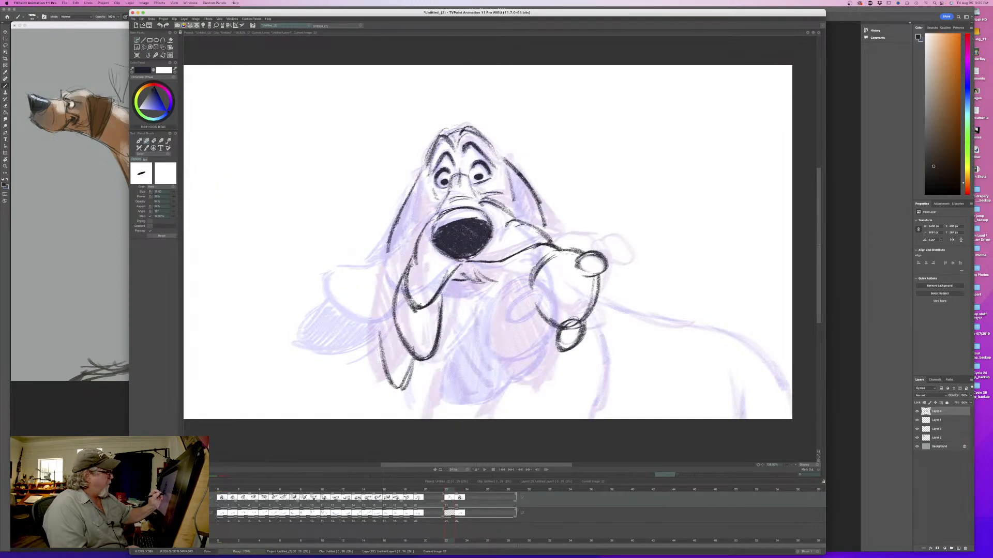
{"action": "key", "text": "Left"}
{"action": "key", "text": "Right"}
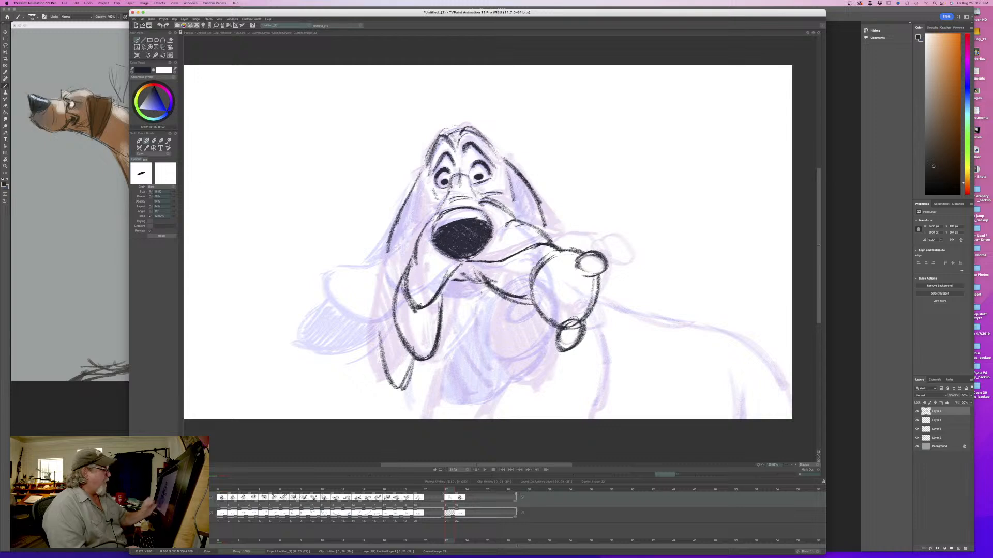
- Strengthen the curved outline on both sides of the left lip flap, flipping against the preceding drawing to check its shape
{"action": "key", "text": "Left"}
{"action": "key", "text": "Right"}
{"action": "key", "text": "Left"}
{"action": "key", "text": "Right"}
{"action": "key", "text": "Left"}
{"action": "key", "text": "Right"}
{"action": "left_click_drag", "start_coordinate": [398, 285], "coordinate": [409, 351]}
{"action": "left_click_drag", "start_coordinate": [443, 291], "coordinate": [430, 353]}
{"action": "key", "text": "Left"}
{"action": "key", "text": "Right"}
{"action": "key", "text": "Left"}
{"action": "key", "text": "Right"}
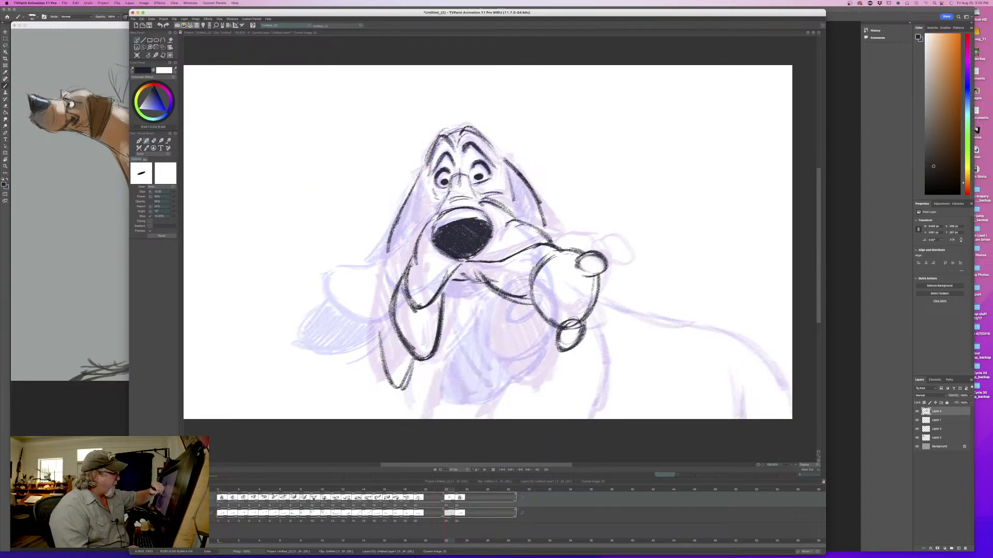
- Shade the lower jaw dark inside the mouth opening beneath the nose, comparing it with the preceding drawing
{"action": "key", "text": "Left"}
{"action": "key", "text": "Right"}
{"action": "key", "text": "Left"}
{"action": "key", "text": "Right"}
{"action": "left_click_drag", "start_coordinate": [454, 280], "coordinate": [491, 295]}
{"action": "key", "text": "Left"}
{"action": "key", "text": "Right"}
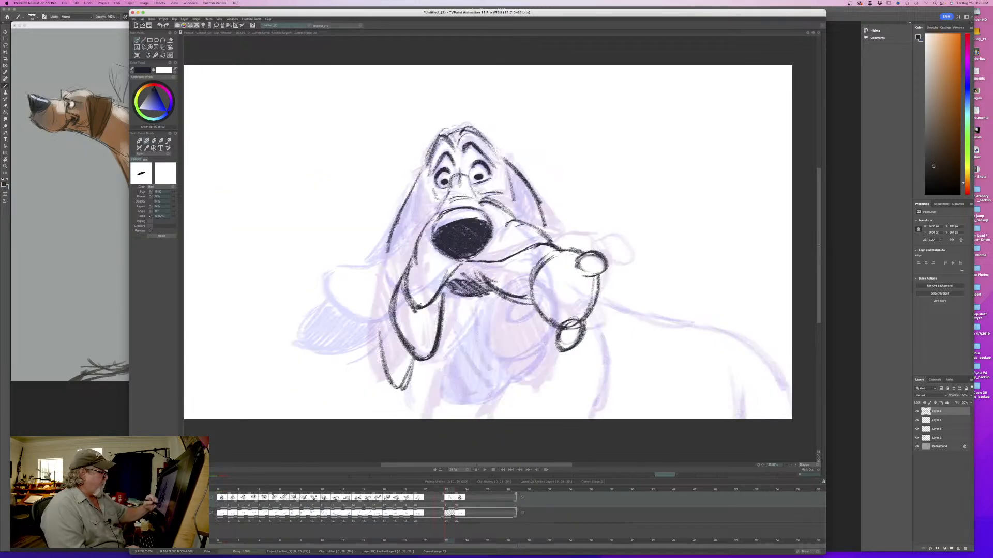
- Draw the right ear's rounded end hanging below the lip and shade both it and the ear's upper part dark
{"action": "left_click_drag", "start_coordinate": [556, 339], "coordinate": [502, 394]}
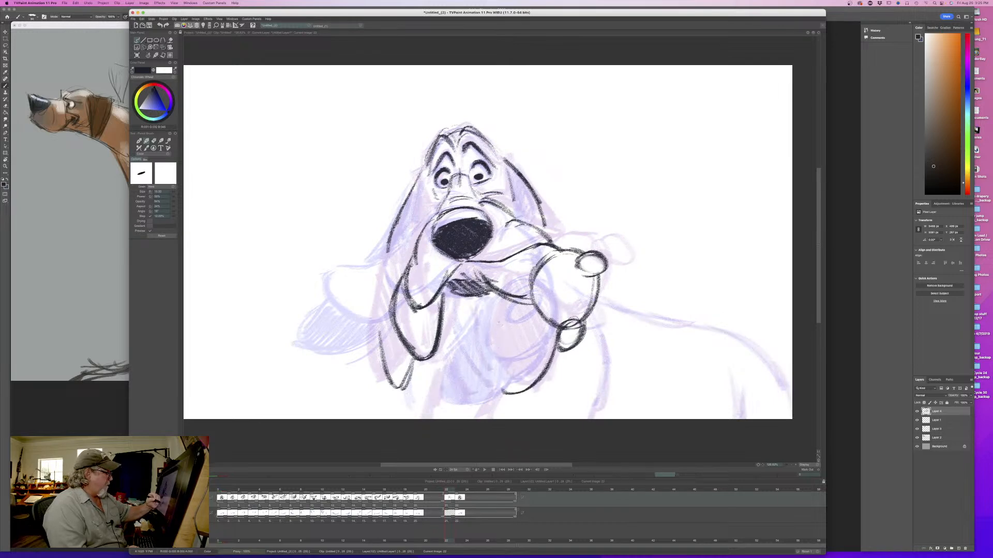
{"action": "left_click_drag", "start_coordinate": [492, 299], "coordinate": [504, 396]}
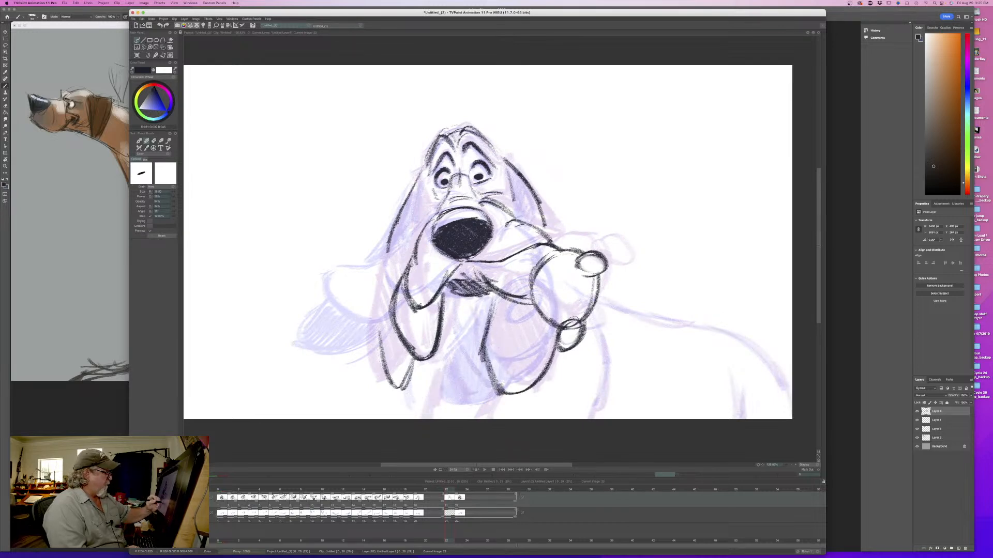
{"action": "mouse_move", "coordinate": [548, 308]}
{"action": "left_mouse_down"}
{"action": "mouse_move", "coordinate": [537, 357]}
{"action": "mouse_move", "coordinate": [512, 368]}
{"action": "left_mouse_up"}
{"action": "left_click_drag", "start_coordinate": [505, 297], "coordinate": [488, 391]}
{"action": "left_click_drag", "start_coordinate": [508, 351], "coordinate": [500, 399]}
{"action": "key", "text": "Left"}
{"action": "key", "text": "Right"}
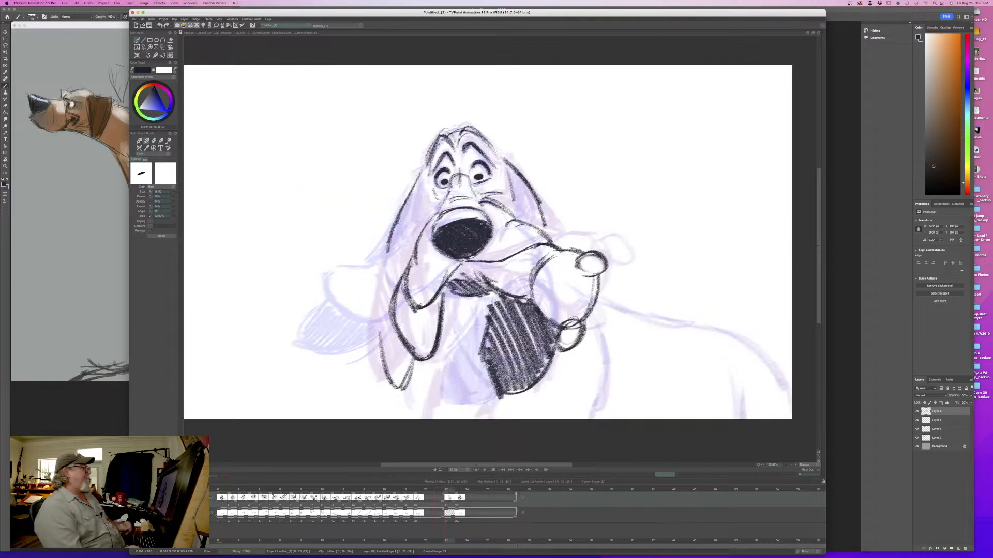
{"action": "mouse_move", "coordinate": [504, 167]}
{"action": "left_mouse_down"}
{"action": "mouse_move", "coordinate": [521, 216]}
{"action": "mouse_move", "coordinate": [538, 229]}
{"action": "left_mouse_up"}
{"action": "key", "text": "Left"}
{"action": "key", "text": "Right"}
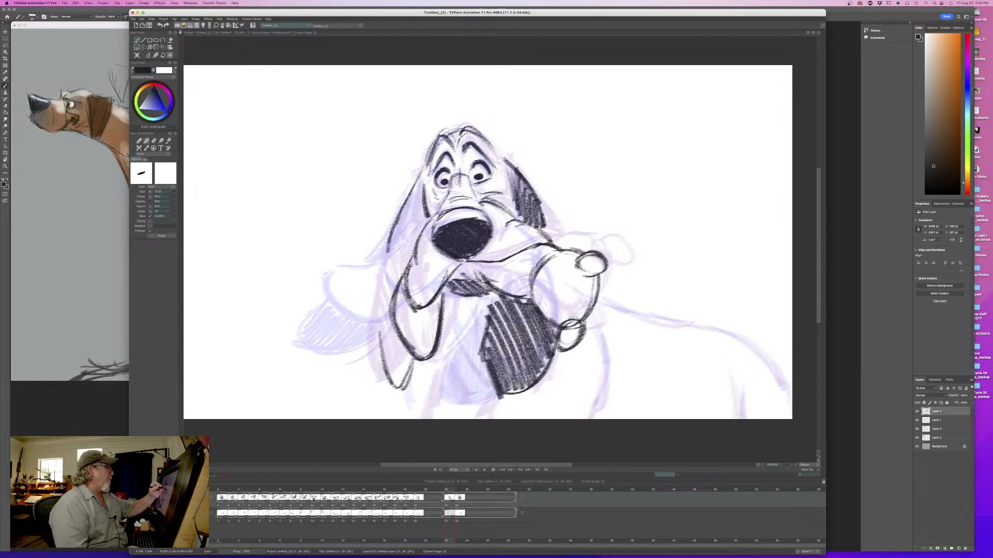
- Complete the left ear as a long hanging shape beside the lip and shade its full length dark
{"action": "mouse_move", "coordinate": [416, 192]}
{"action": "left_mouse_down"}
{"action": "mouse_move", "coordinate": [386, 282]}
{"action": "mouse_move", "coordinate": [382, 336]}
{"action": "mouse_move", "coordinate": [386, 351]}
{"action": "mouse_move", "coordinate": [390, 326]}
{"action": "mouse_move", "coordinate": [409, 357]}
{"action": "mouse_move", "coordinate": [383, 380]}
{"action": "mouse_move", "coordinate": [384, 393]}
{"action": "left_mouse_up"}
{"action": "left_click_drag", "start_coordinate": [388, 254], "coordinate": [375, 339]}
{"action": "key", "text": "Left"}
{"action": "key", "text": "Right"}
{"action": "key", "text": "Left"}
{"action": "key", "text": "Right"}
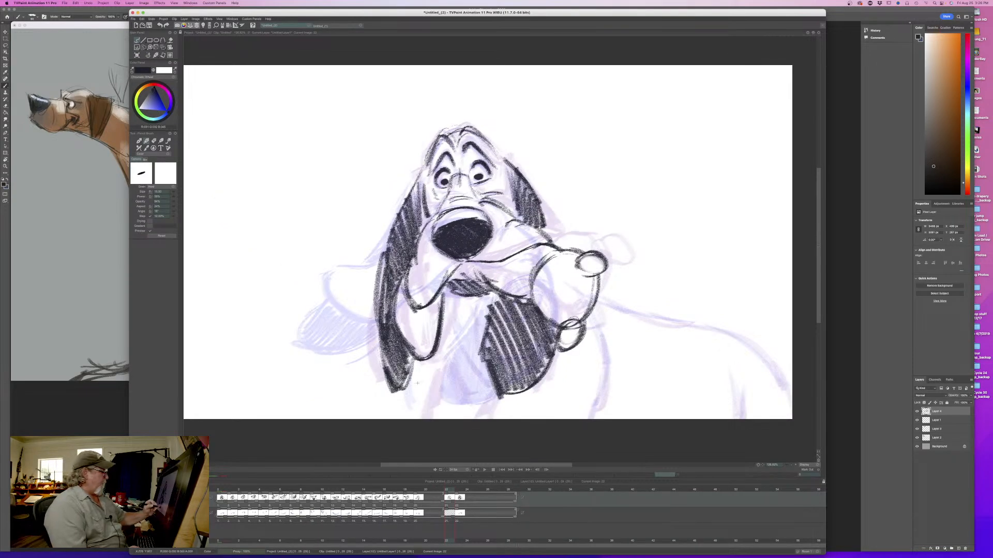
- Draw the short neck strokes just below the tip of the left ear
{"action": "left_click_drag", "start_coordinate": [420, 373], "coordinate": [414, 414]}
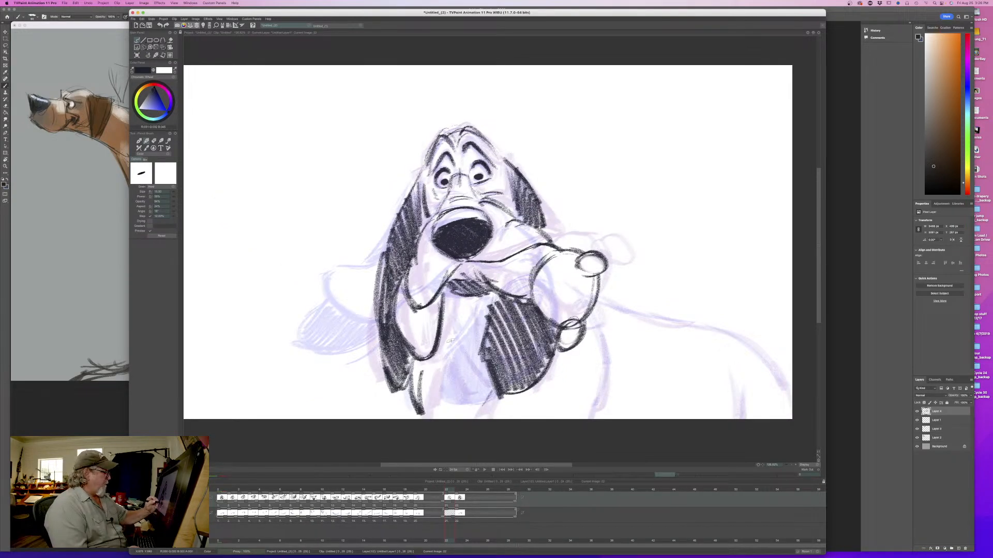
{"action": "key", "text": "Left"}
{"action": "key", "text": "Right"}
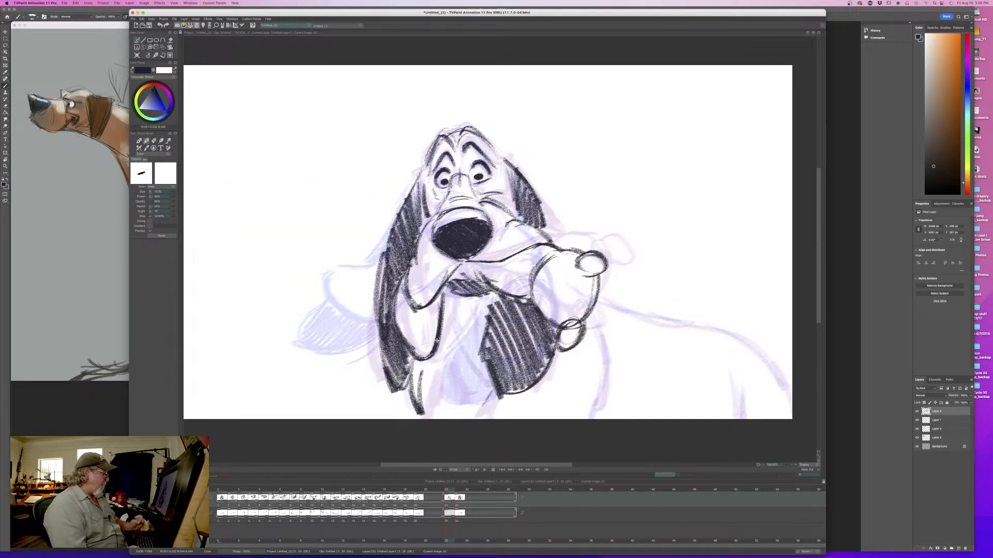
- Draw the throat fold lines beneath the jaw between the two ears, checking them against the preceding drawings
{"action": "key", "text": "Left"}
{"action": "key", "text": "Left"}
{"action": "key", "text": "Right"}
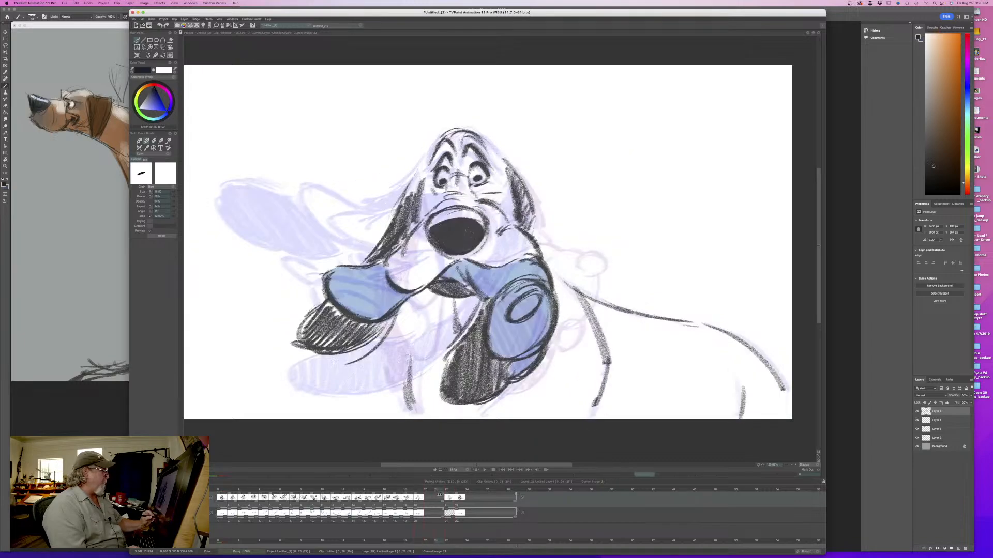
{"action": "key", "text": "Right"}
{"action": "key", "text": "Left"}
{"action": "key", "text": "Left"}
{"action": "key", "text": "Left"}
{"action": "key", "text": "Left"}
{"action": "key", "text": "Left"}
{"action": "key", "text": "Right"}
{"action": "key", "text": "Right"}
{"action": "key", "text": "Right"}
{"action": "key", "text": "Right"}
{"action": "key", "text": "Right"}
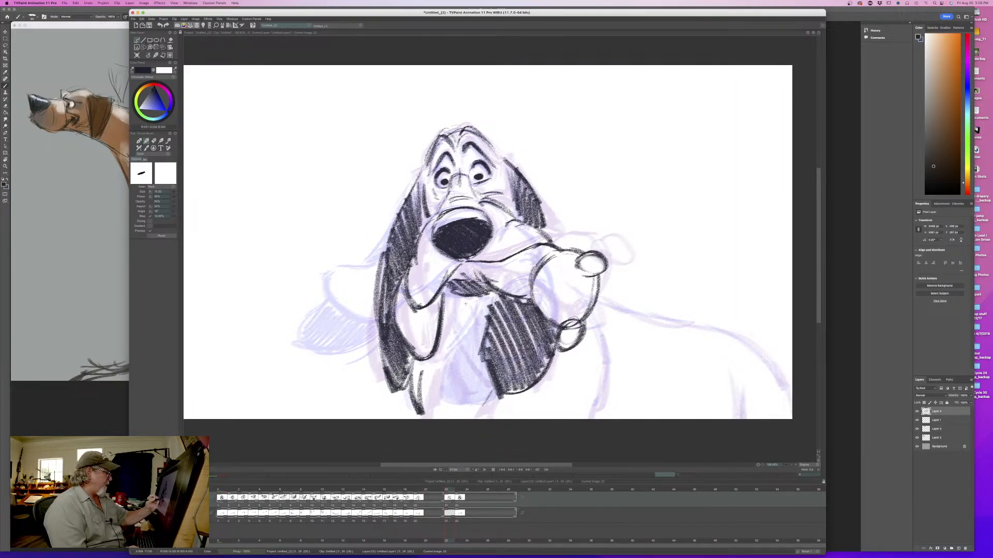
{"action": "left_click_drag", "start_coordinate": [469, 358], "coordinate": [477, 397]}
{"action": "left_click_drag", "start_coordinate": [437, 360], "coordinate": [458, 411]}
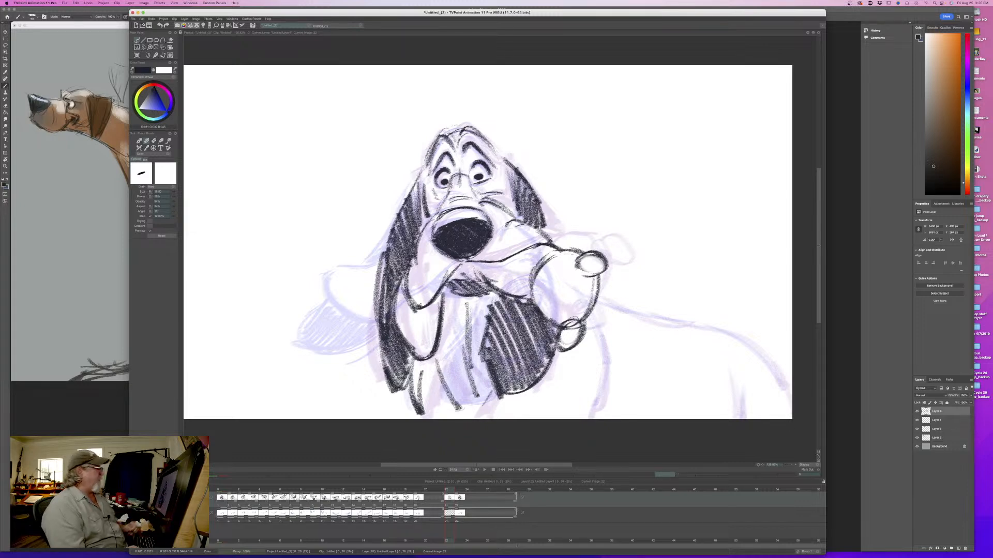
- Draw the dog's chest, shoulder and back contours and the short leg line, matching them to the neighbouring drawings
{"action": "left_click_drag", "start_coordinate": [604, 358], "coordinate": [588, 419]}
{"action": "mouse_move", "coordinate": [689, 320]}
{"action": "left_mouse_down"}
{"action": "mouse_move", "coordinate": [728, 333]}
{"action": "mouse_move", "coordinate": [783, 386]}
{"action": "left_mouse_up"}
{"action": "left_click_drag", "start_coordinate": [596, 294], "coordinate": [694, 329]}
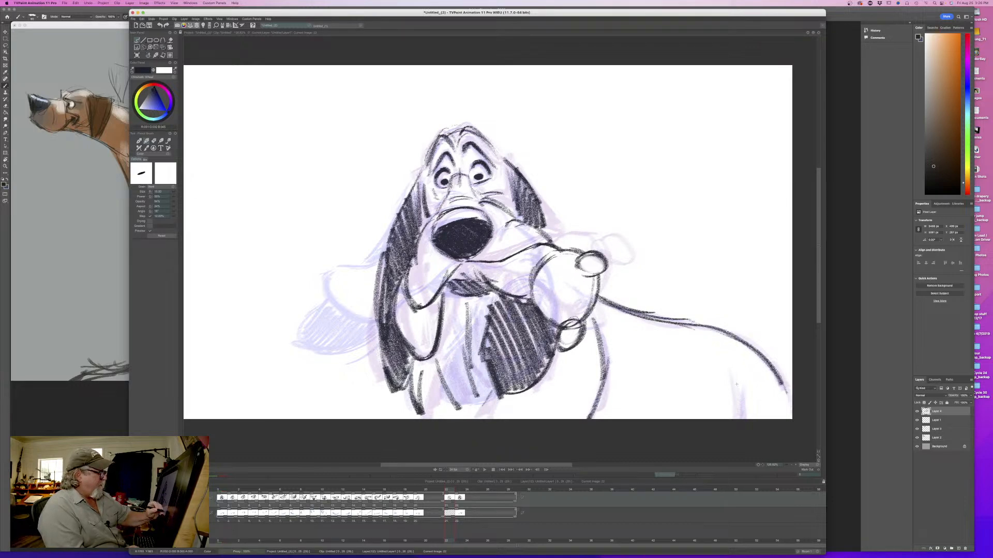
{"action": "key", "text": "Left"}
{"action": "key", "text": "Right"}
{"action": "key", "text": "Left"}
{"action": "key", "text": "Right"}
{"action": "key", "text": "Left"}
{"action": "key", "text": "Right"}
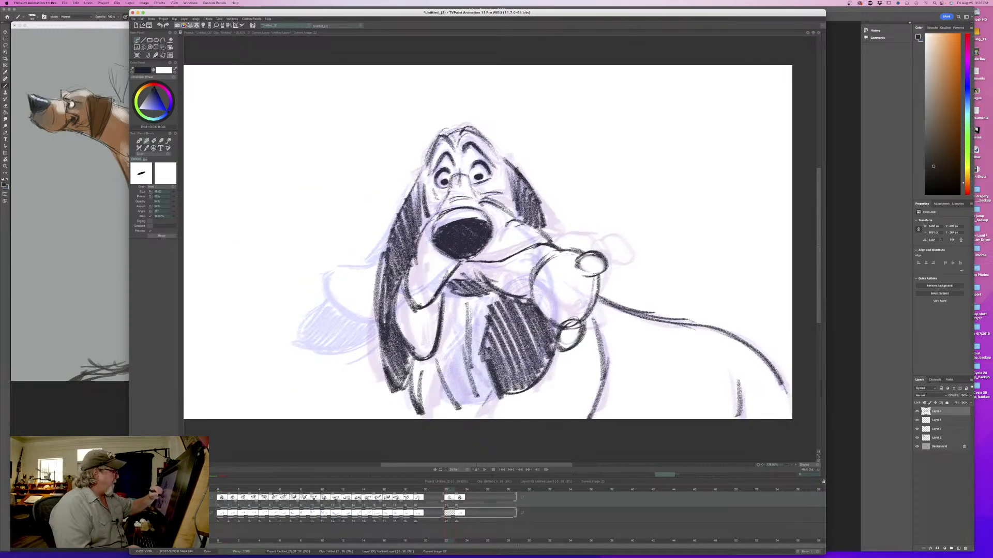
- On the colour layer, sample the light blue from an earlier drawing and paint both lips of the new in-between
{"action": "key", "text": "Down"}
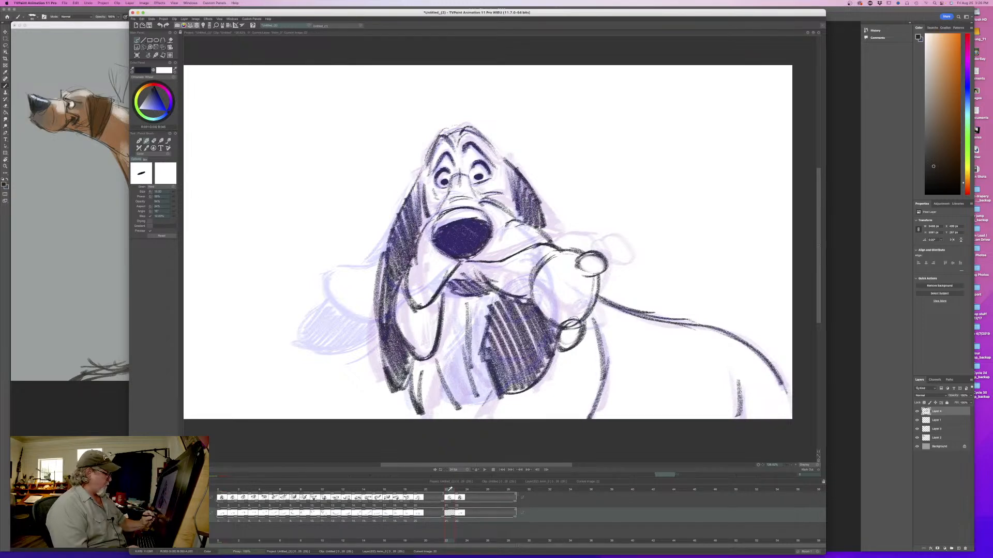
{"action": "left_click_drag", "start_coordinate": [448, 489], "coordinate": [410, 489]}
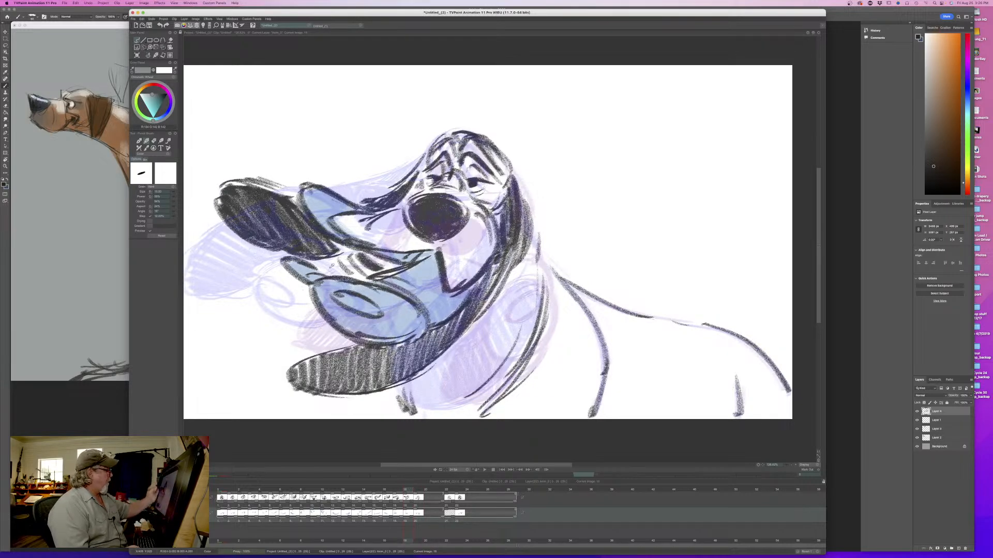
{"action": "left_click", "coordinate": [405, 324]}
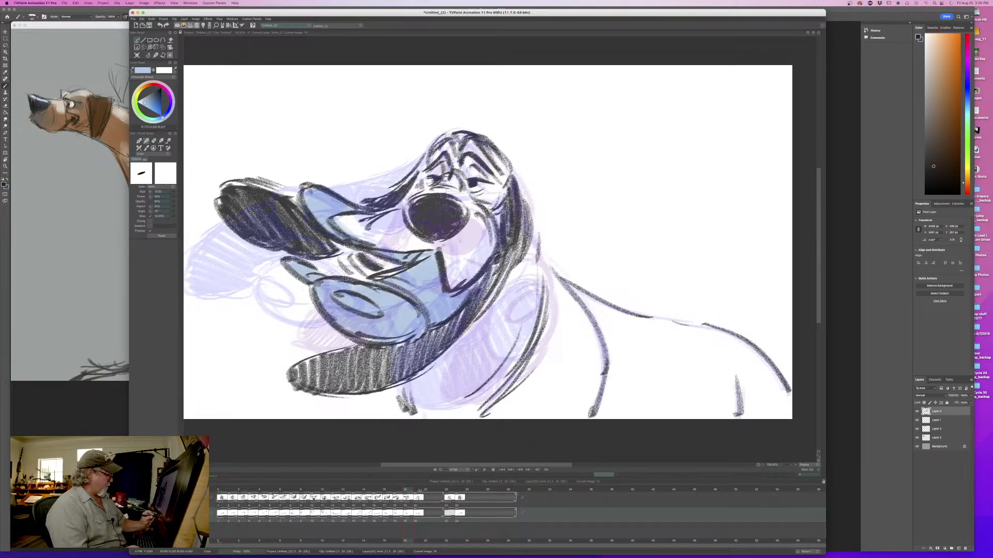
{"action": "left_click_drag", "start_coordinate": [417, 492], "coordinate": [448, 492]}
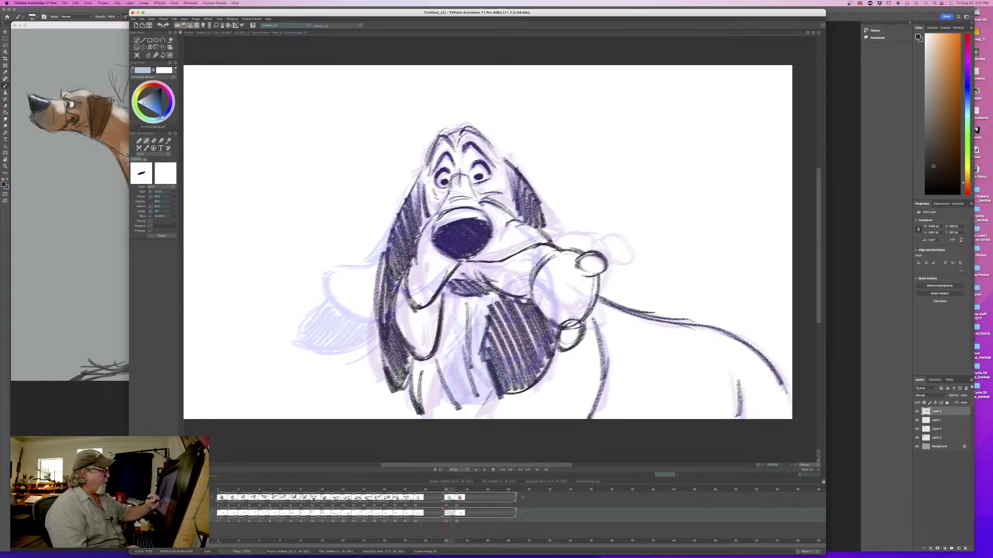
{"action": "mouse_move", "coordinate": [595, 265]}
{"action": "left_mouse_down"}
{"action": "mouse_move", "coordinate": [582, 262]}
{"action": "mouse_move", "coordinate": [577, 310]}
{"action": "mouse_move", "coordinate": [571, 296]}
{"action": "left_mouse_up"}
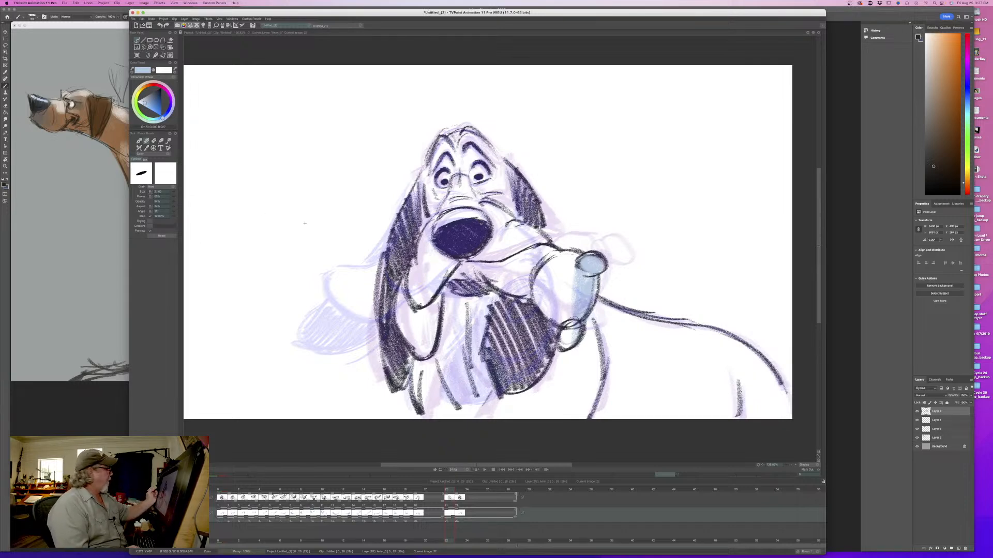
{"action": "mouse_move", "coordinate": [575, 279]}
{"action": "left_mouse_down"}
{"action": "mouse_move", "coordinate": [569, 310]}
{"action": "mouse_move", "coordinate": [562, 269]}
{"action": "mouse_move", "coordinate": [543, 310]}
{"action": "mouse_move", "coordinate": [533, 290]}
{"action": "left_mouse_up"}
{"action": "mouse_move", "coordinate": [548, 253]}
{"action": "left_mouse_down"}
{"action": "mouse_move", "coordinate": [499, 282]}
{"action": "mouse_move", "coordinate": [471, 274]}
{"action": "mouse_move", "coordinate": [453, 282]}
{"action": "mouse_move", "coordinate": [424, 352]}
{"action": "mouse_move", "coordinate": [399, 293]}
{"action": "left_mouse_up"}
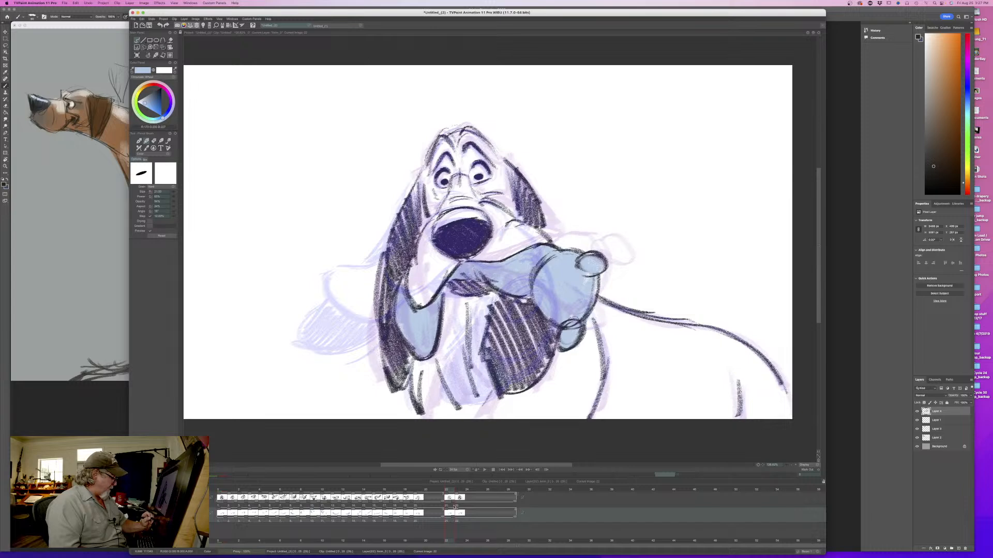
- Lengthen the new in-between's exposure on both the line and colour layers, and play back the head shake
{"action": "left_click_drag", "start_coordinate": [453, 503], "coordinate": [484, 519]}
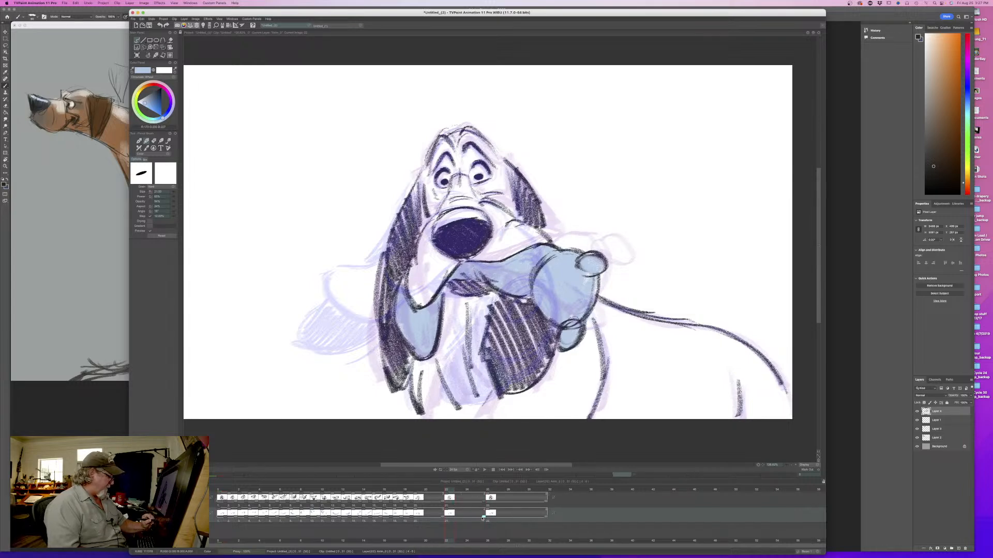
{"action": "left_click", "coordinate": [483, 470]}
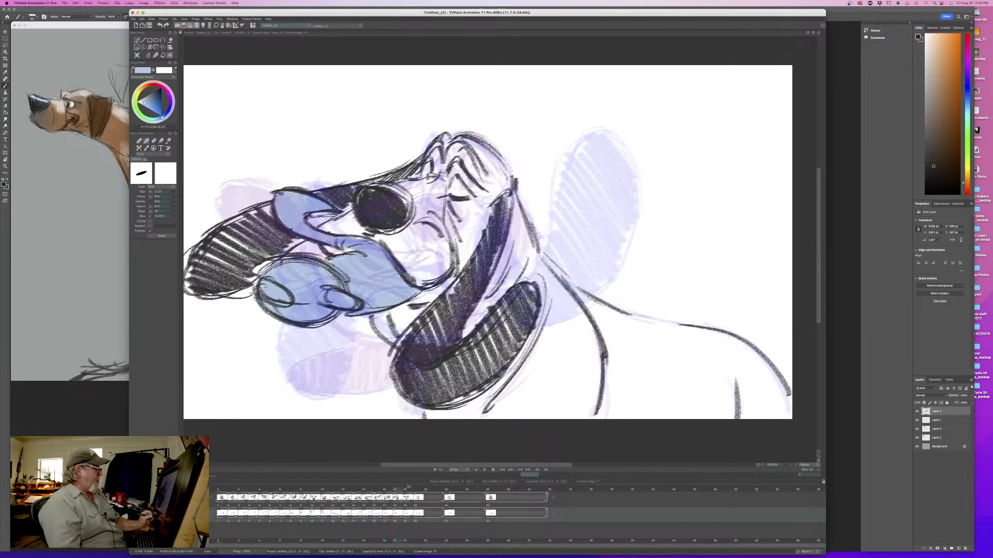
{"action": "left_click", "coordinate": [484, 469]}
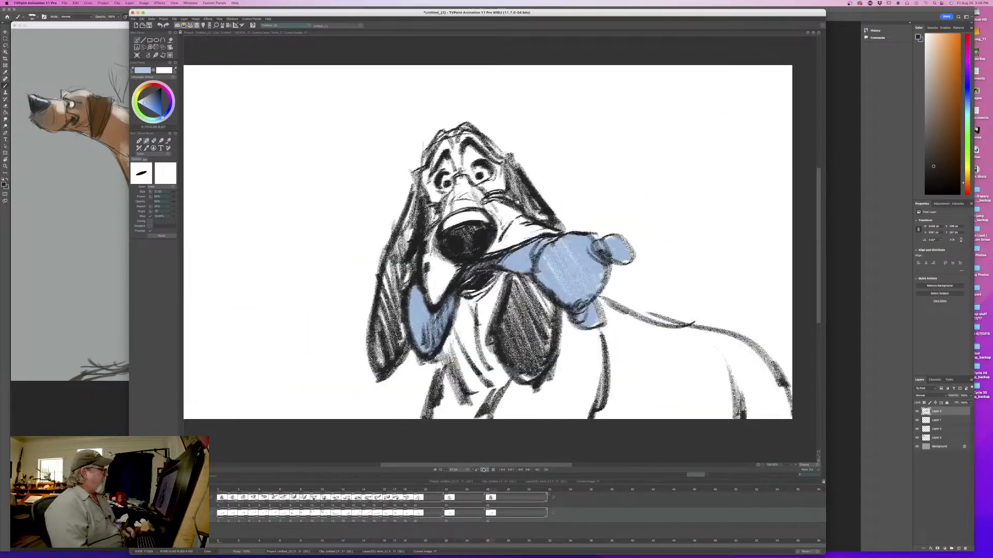
{"action": "left_click", "coordinate": [484, 470]}
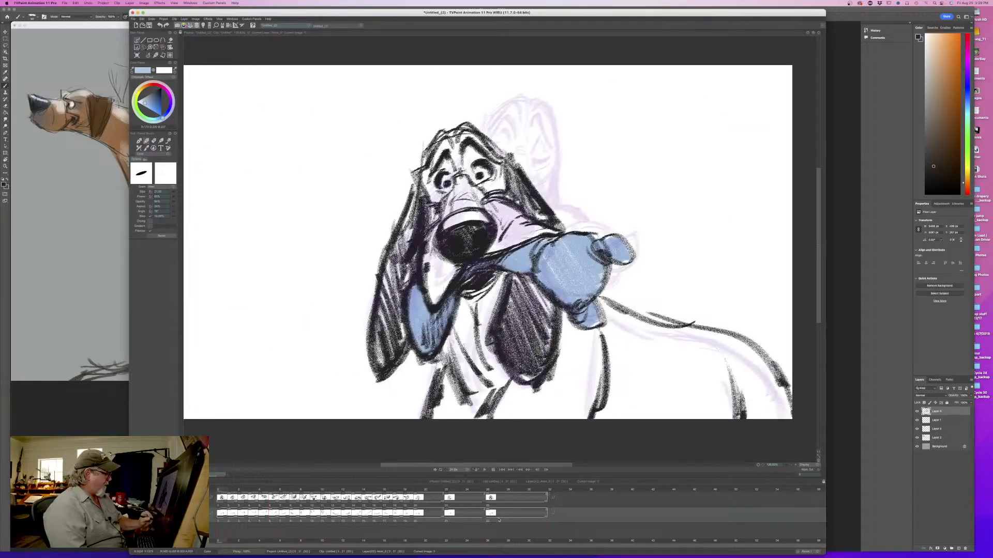
- In the left-turned drawing two before the new in-between, erase the dark outstretched ear above the muzzle from the line layer
{"action": "left_click", "coordinate": [416, 490]}
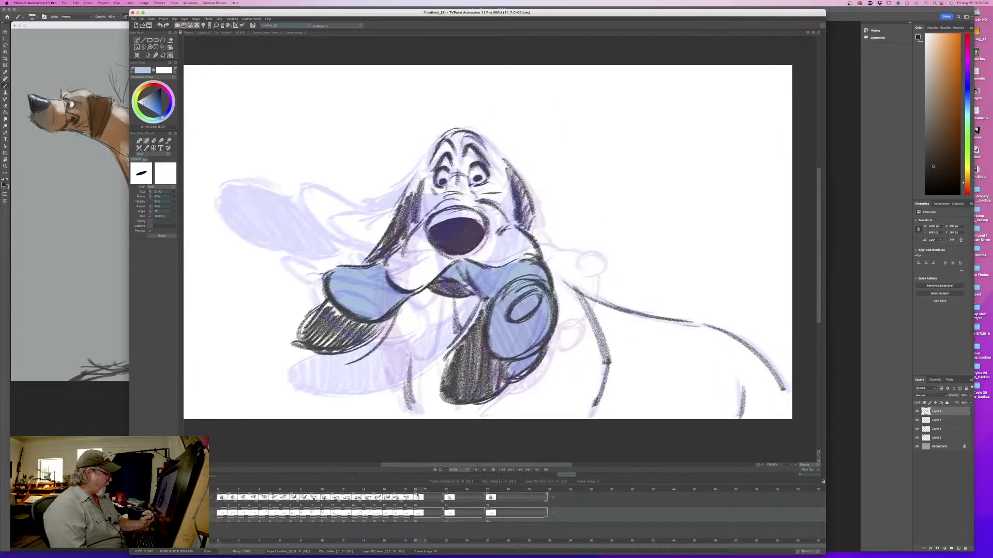
{"action": "left_click_drag", "start_coordinate": [416, 490], "coordinate": [406, 490]}
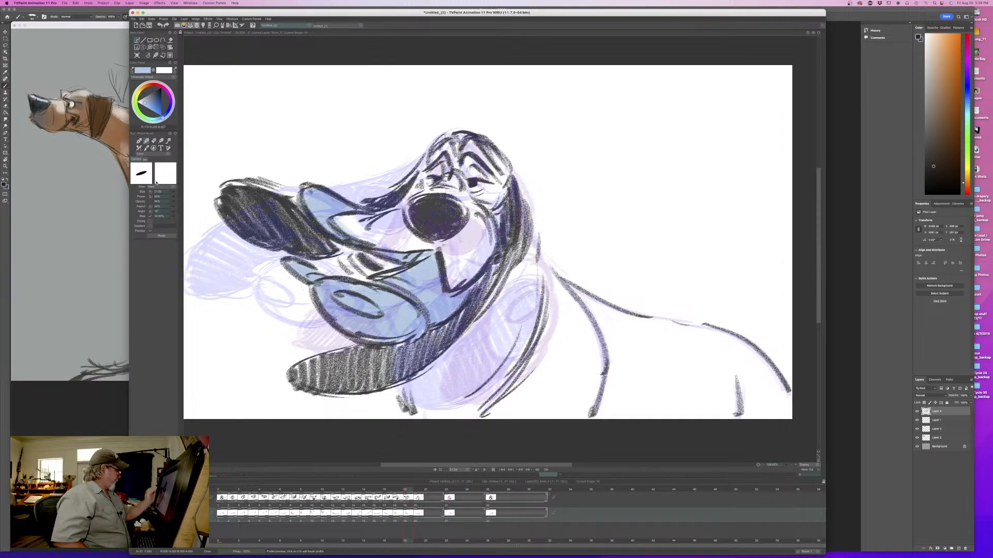
{"action": "left_click", "coordinate": [175, 495]}
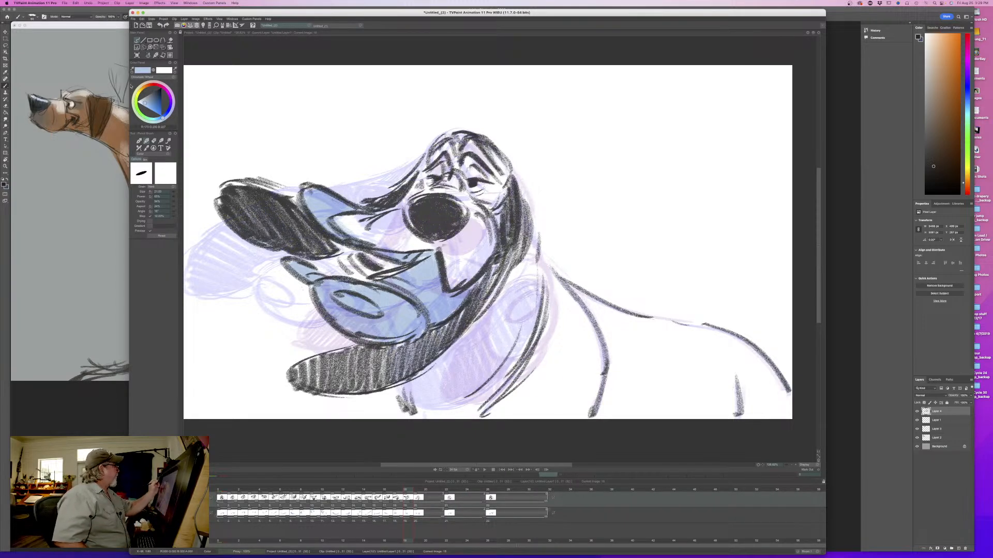
{"action": "left_click", "coordinate": [426, 205], "text": "ctrl"}
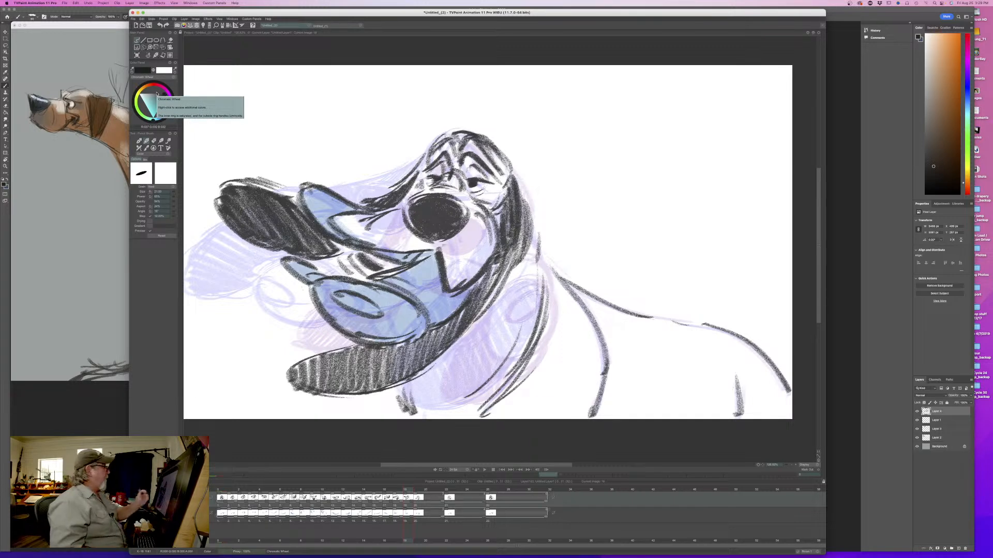
{"action": "key", "text": "e"}
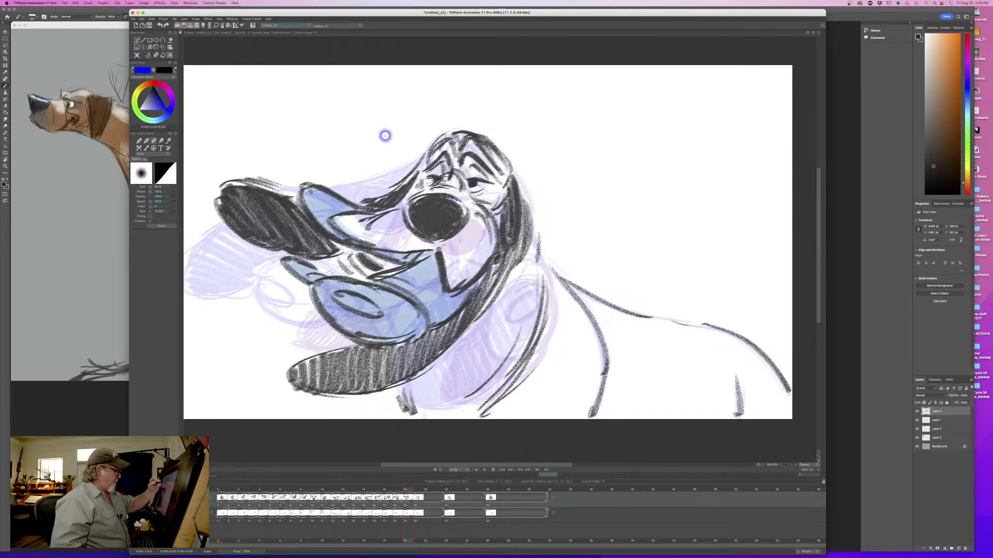
{"action": "left_click_drag", "start_coordinate": [412, 173], "coordinate": [385, 201]}
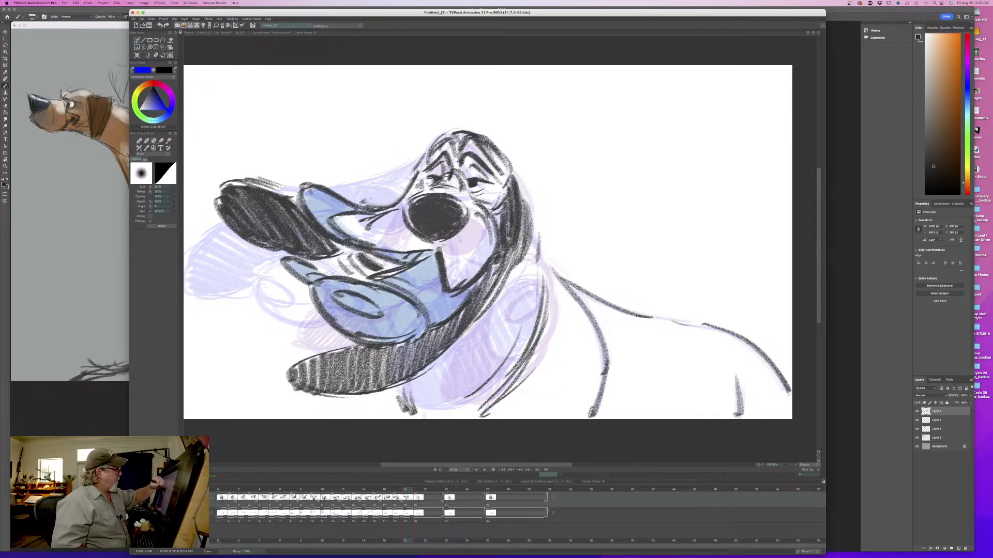
{"action": "mouse_move", "coordinate": [279, 203]}
{"action": "left_mouse_down"}
{"action": "mouse_move", "coordinate": [336, 251]}
{"action": "mouse_move", "coordinate": [268, 238]}
{"action": "mouse_move", "coordinate": [288, 246]}
{"action": "mouse_move", "coordinate": [301, 242]}
{"action": "mouse_move", "coordinate": [297, 225]}
{"action": "mouse_move", "coordinate": [302, 231]}
{"action": "mouse_move", "coordinate": [246, 174]}
{"action": "mouse_move", "coordinate": [259, 219]}
{"action": "mouse_move", "coordinate": [233, 231]}
{"action": "left_mouse_up"}
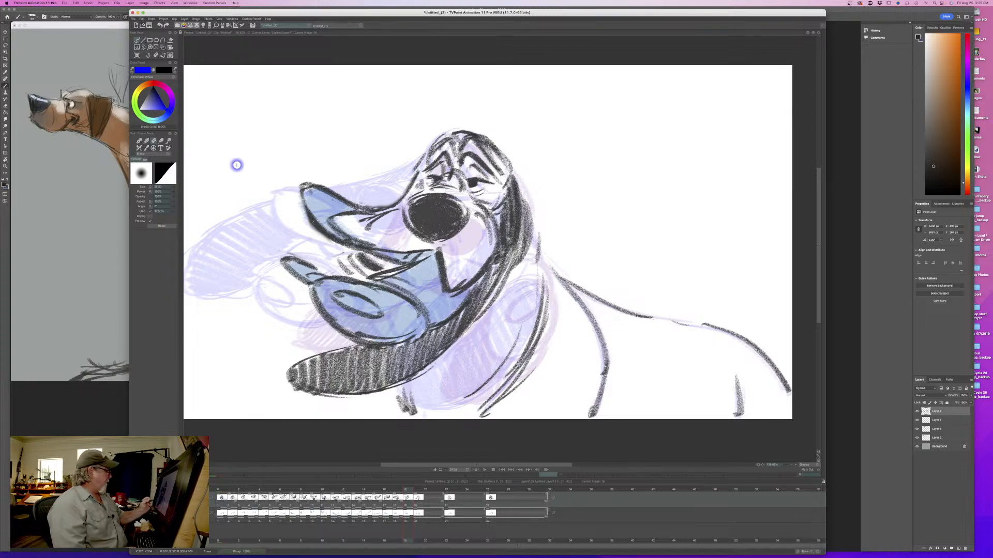
- Redraw the erased ear as a long wavy shape swept up and out from the head, and shade it black
{"action": "mouse_move", "coordinate": [406, 485]}
{"action": "left_mouse_down"}
{"action": "mouse_move", "coordinate": [366, 483]}
{"action": "mouse_move", "coordinate": [406, 481]}
{"action": "left_mouse_up"}
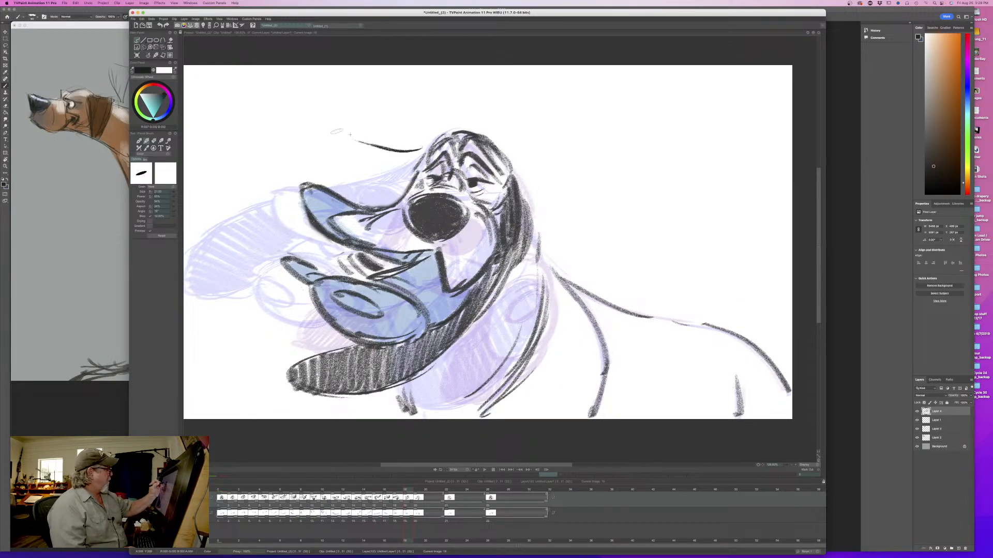
{"action": "left_click_drag", "start_coordinate": [344, 138], "coordinate": [218, 147]}
{"action": "left_click_drag", "start_coordinate": [271, 118], "coordinate": [414, 149]}
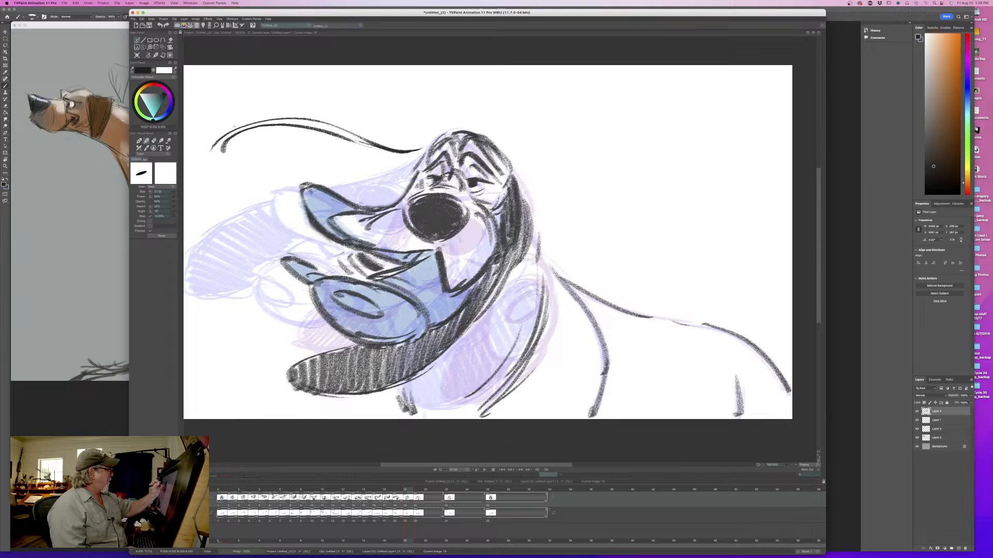
{"action": "left_click_drag", "start_coordinate": [192, 159], "coordinate": [366, 142]}
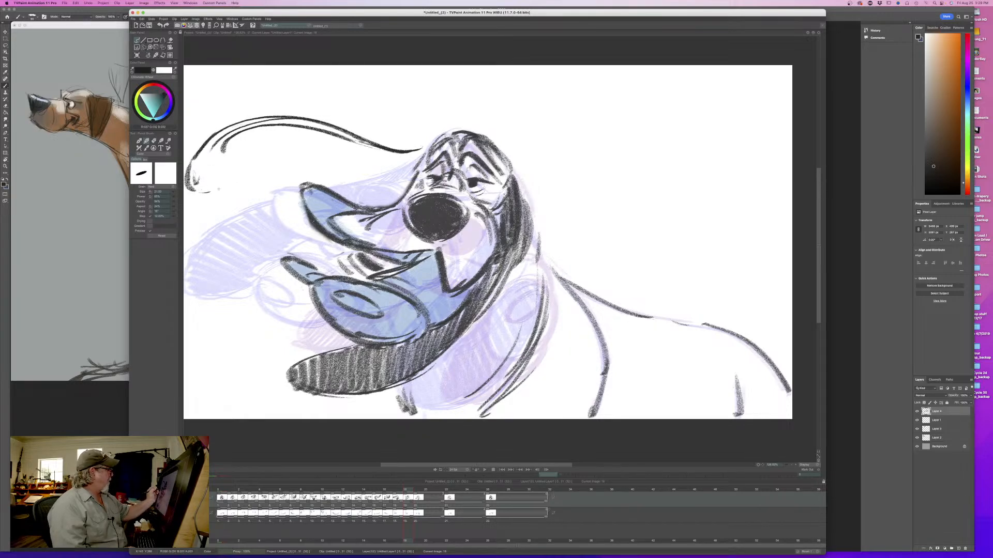
{"action": "mouse_move", "coordinate": [249, 178]}
{"action": "left_mouse_down"}
{"action": "mouse_move", "coordinate": [377, 168]}
{"action": "mouse_move", "coordinate": [399, 154]}
{"action": "mouse_move", "coordinate": [272, 127]}
{"action": "mouse_move", "coordinate": [216, 139]}
{"action": "mouse_move", "coordinate": [189, 191]}
{"action": "left_mouse_up"}
{"action": "key", "text": "Left"}
{"action": "key", "text": "Right"}
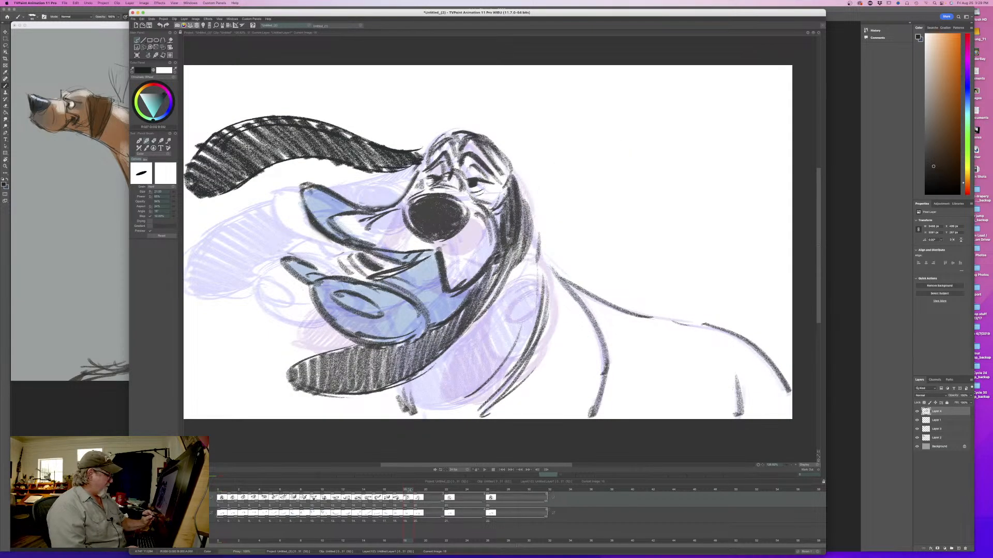
- In the drawing after the left-turned one, erase the dark outstretched ear beside the raised lip and compare with the neighbouring drawing
{"action": "key", "text": "Right"}
{"action": "key", "text": "e"}
{"action": "left_click_drag", "start_coordinate": [412, 184], "coordinate": [368, 253]}
{"action": "mouse_move", "coordinate": [383, 344]}
{"action": "left_mouse_down"}
{"action": "mouse_move", "coordinate": [339, 342]}
{"action": "mouse_move", "coordinate": [316, 311]}
{"action": "mouse_move", "coordinate": [313, 354]}
{"action": "left_mouse_up"}
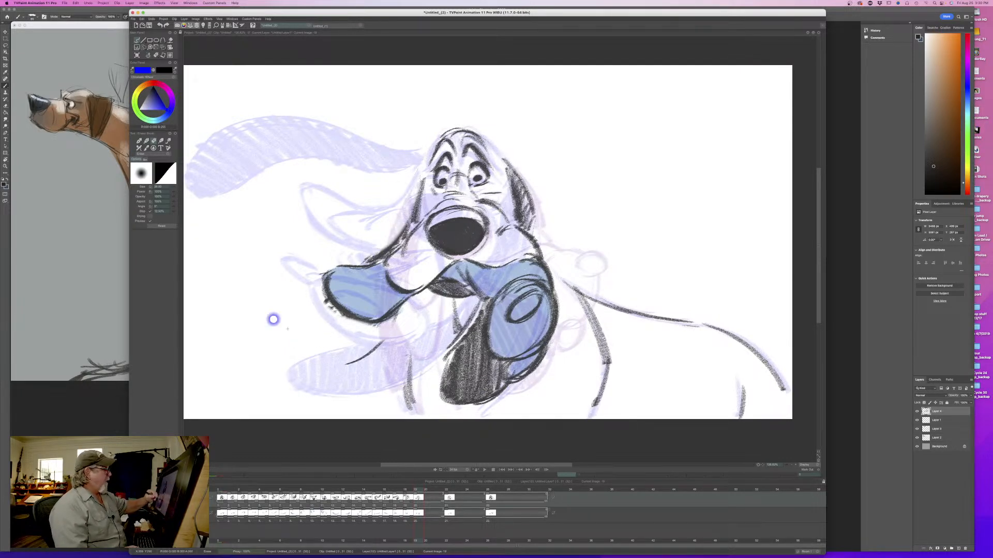
{"action": "key", "text": "Left"}
{"action": "key", "text": "Right"}
{"action": "key", "text": "e"}
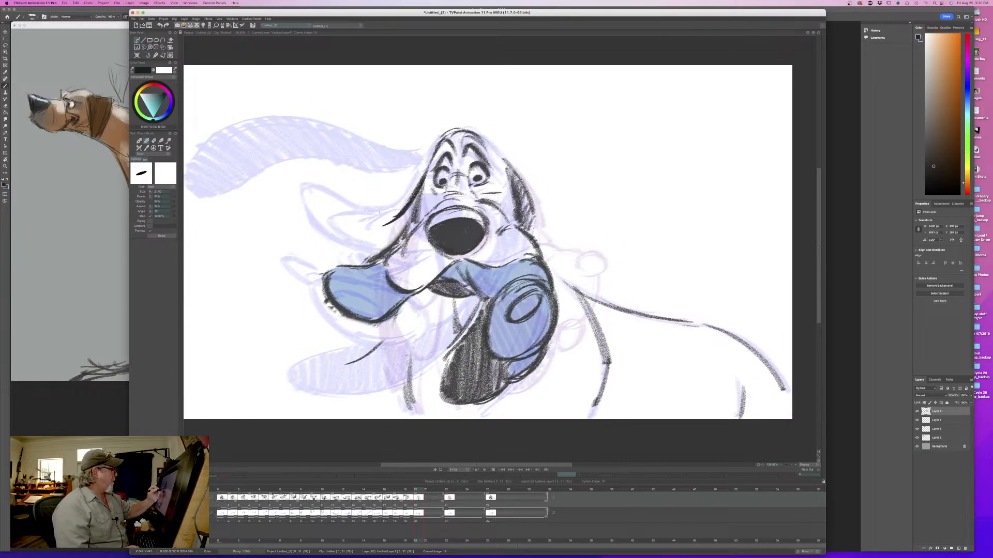
- Redraw the erased ear as a long curve swinging out and up from the head, shade it black, and flip to check the motion
{"action": "mouse_move", "coordinate": [314, 135]}
{"action": "left_mouse_down"}
{"action": "mouse_move", "coordinate": [273, 113]}
{"action": "mouse_move", "coordinate": [254, 198]}
{"action": "mouse_move", "coordinate": [304, 255]}
{"action": "left_mouse_up"}
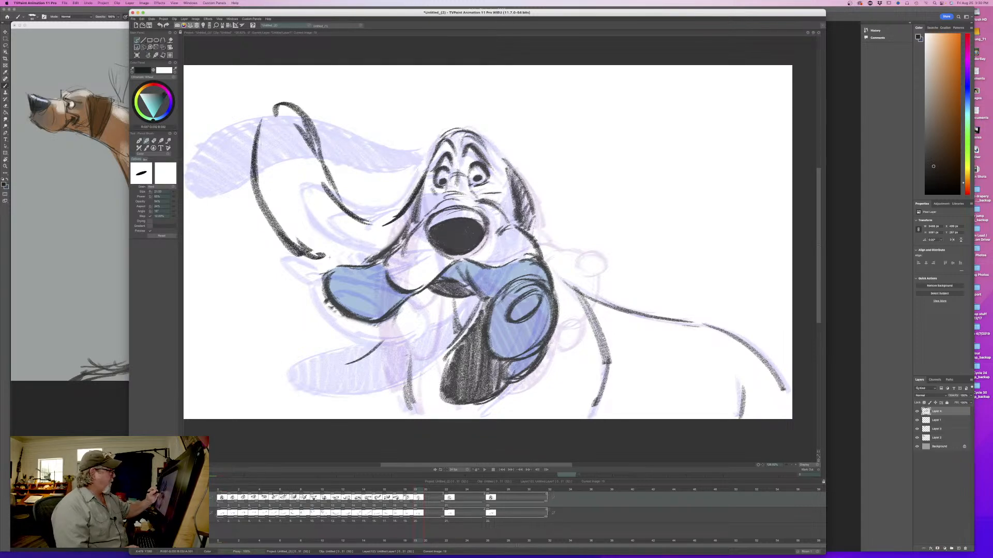
{"action": "mouse_move", "coordinate": [401, 223]}
{"action": "left_mouse_down"}
{"action": "mouse_move", "coordinate": [356, 257]}
{"action": "mouse_move", "coordinate": [305, 247]}
{"action": "mouse_move", "coordinate": [312, 147]}
{"action": "mouse_move", "coordinate": [261, 119]}
{"action": "mouse_move", "coordinate": [256, 129]}
{"action": "mouse_move", "coordinate": [299, 126]}
{"action": "mouse_move", "coordinate": [323, 243]}
{"action": "mouse_move", "coordinate": [349, 256]}
{"action": "mouse_move", "coordinate": [305, 234]}
{"action": "left_mouse_up"}
{"action": "key", "text": "Left"}
{"action": "key", "text": "Right"}
{"action": "key", "text": "Left"}
{"action": "key", "text": "Right"}
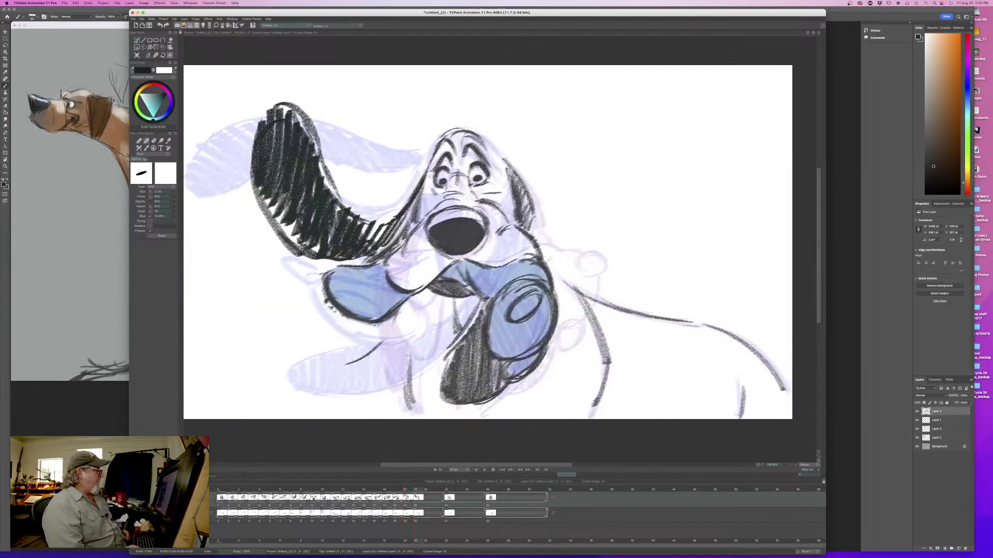
{"action": "key", "text": "Left"}
{"action": "key", "text": "Right"}
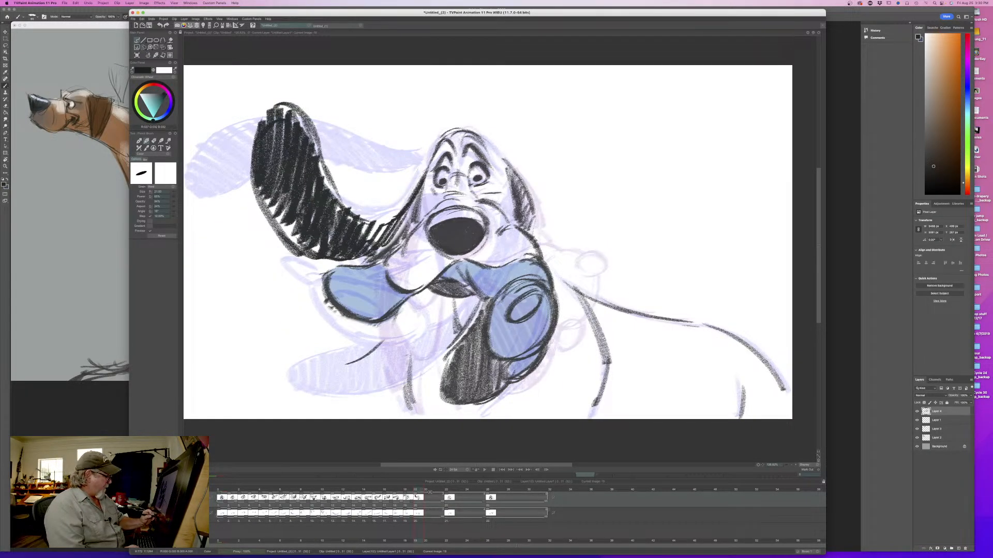
- In the next held drawing before the final pose, erase the dark ear hanging beside the muzzle
{"action": "left_click", "coordinate": [453, 495]}
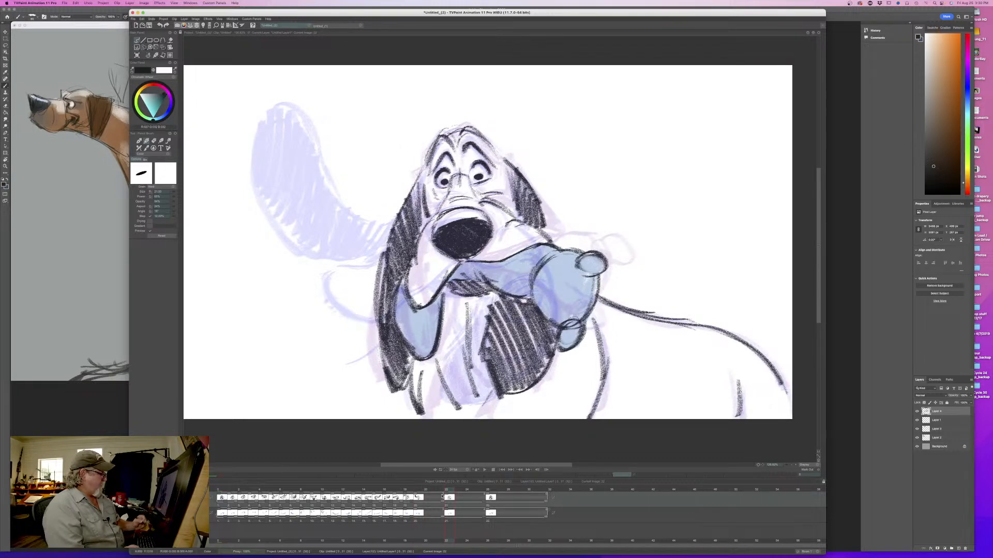
{"action": "key", "text": "e"}
{"action": "mouse_move", "coordinate": [390, 211]}
{"action": "left_mouse_down"}
{"action": "mouse_move", "coordinate": [365, 339]}
{"action": "mouse_move", "coordinate": [381, 272]}
{"action": "mouse_move", "coordinate": [392, 403]}
{"action": "mouse_move", "coordinate": [387, 335]}
{"action": "mouse_move", "coordinate": [405, 362]}
{"action": "left_mouse_up"}
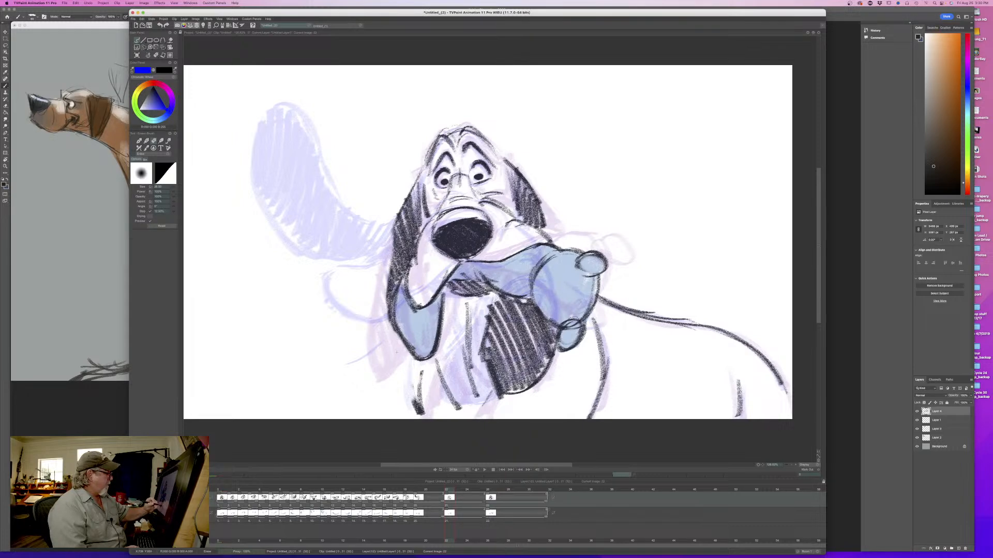
{"action": "mouse_move", "coordinate": [380, 298]}
{"action": "left_mouse_down"}
{"action": "mouse_move", "coordinate": [394, 230]}
{"action": "mouse_move", "coordinate": [406, 295]}
{"action": "left_mouse_up"}
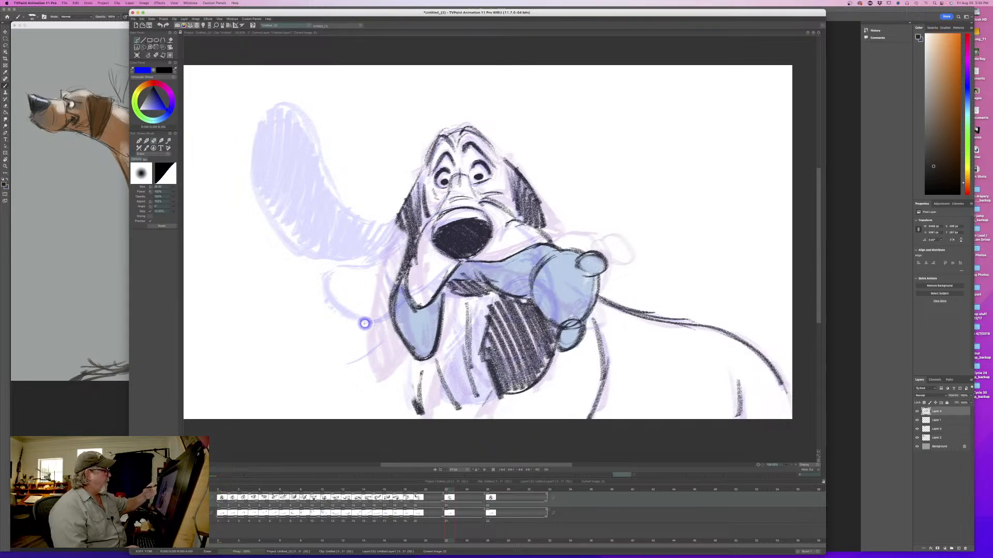
- Redraw that ear as a wide shape swinging out and curling up at the tip, shade it with black strokes, and compare with the previous drawing
{"action": "key", "text": "e"}
{"action": "mouse_move", "coordinate": [404, 207]}
{"action": "left_mouse_down"}
{"action": "mouse_move", "coordinate": [336, 287]}
{"action": "mouse_move", "coordinate": [315, 289]}
{"action": "left_mouse_up"}
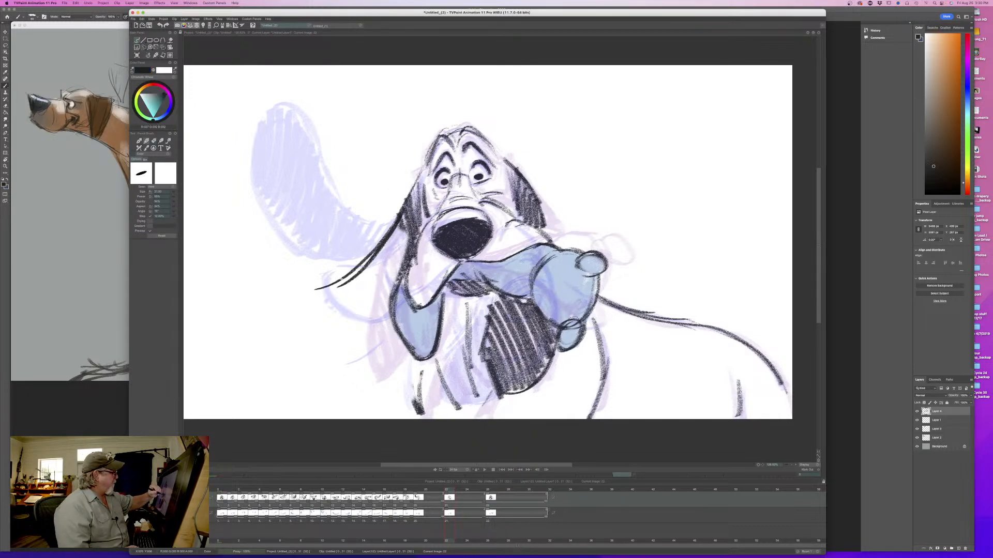
{"action": "mouse_move", "coordinate": [253, 278]}
{"action": "left_mouse_down"}
{"action": "mouse_move", "coordinate": [246, 326]}
{"action": "mouse_move", "coordinate": [346, 349]}
{"action": "left_mouse_up"}
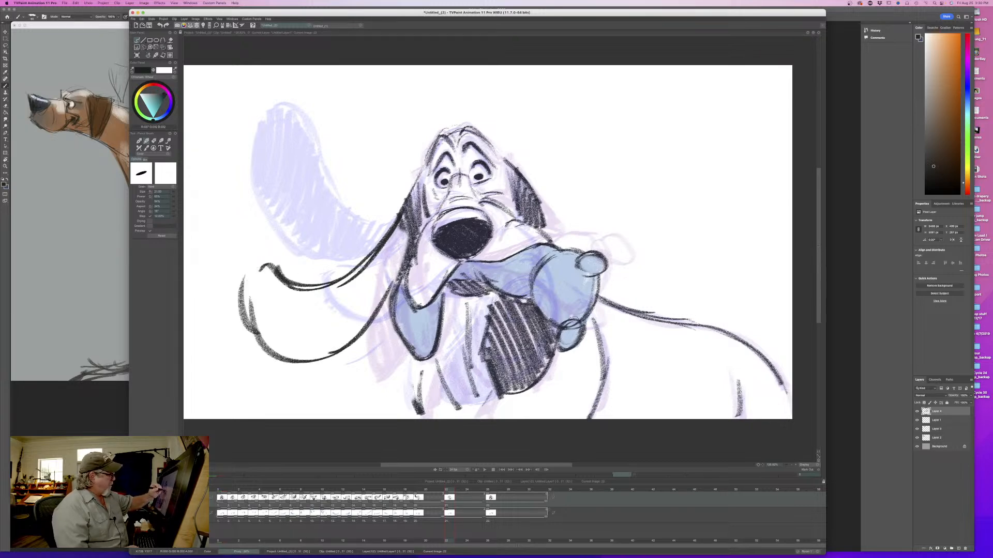
{"action": "left_click_drag", "start_coordinate": [397, 248], "coordinate": [369, 311]}
{"action": "left_click_drag", "start_coordinate": [362, 259], "coordinate": [341, 341]}
{"action": "left_click_drag", "start_coordinate": [331, 279], "coordinate": [311, 357]}
{"action": "mouse_move", "coordinate": [300, 285]}
{"action": "left_mouse_down"}
{"action": "mouse_move", "coordinate": [282, 350]}
{"action": "mouse_move", "coordinate": [255, 320]}
{"action": "left_mouse_up"}
{"action": "key", "text": "Left"}
{"action": "key", "text": "Right"}
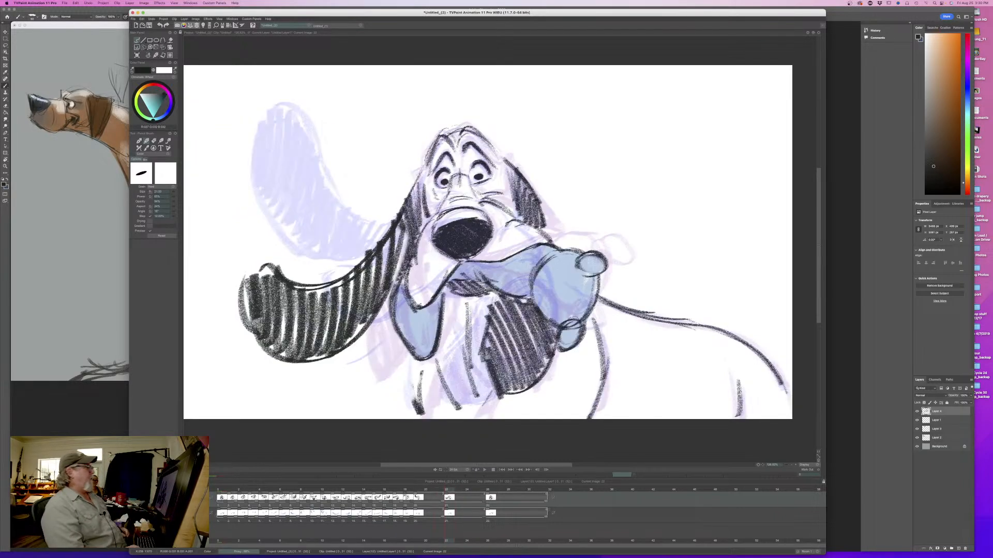
- Play back the head shake and scrub through the last drawings to check the ear's swing
{"action": "left_click", "coordinate": [484, 470]}
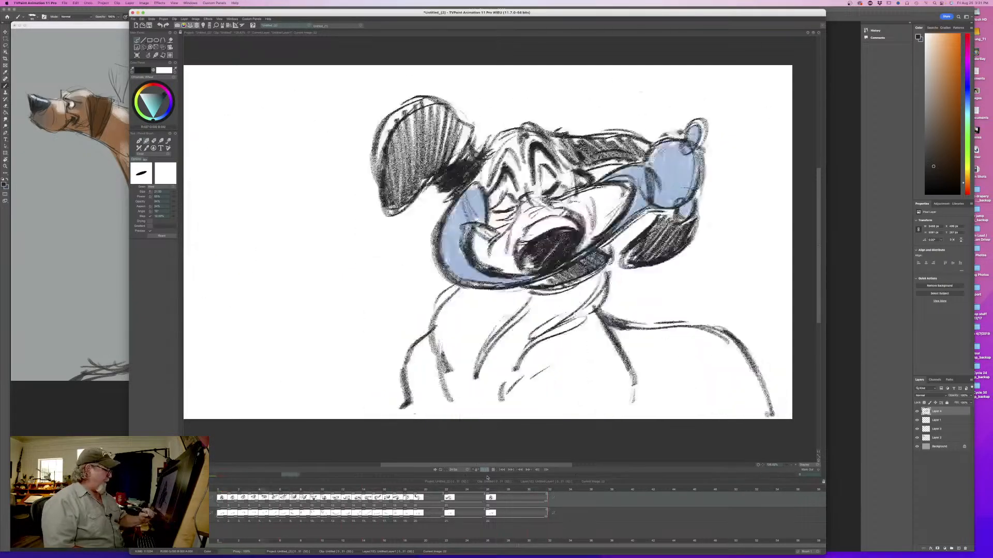
{"action": "left_click", "coordinate": [493, 470]}
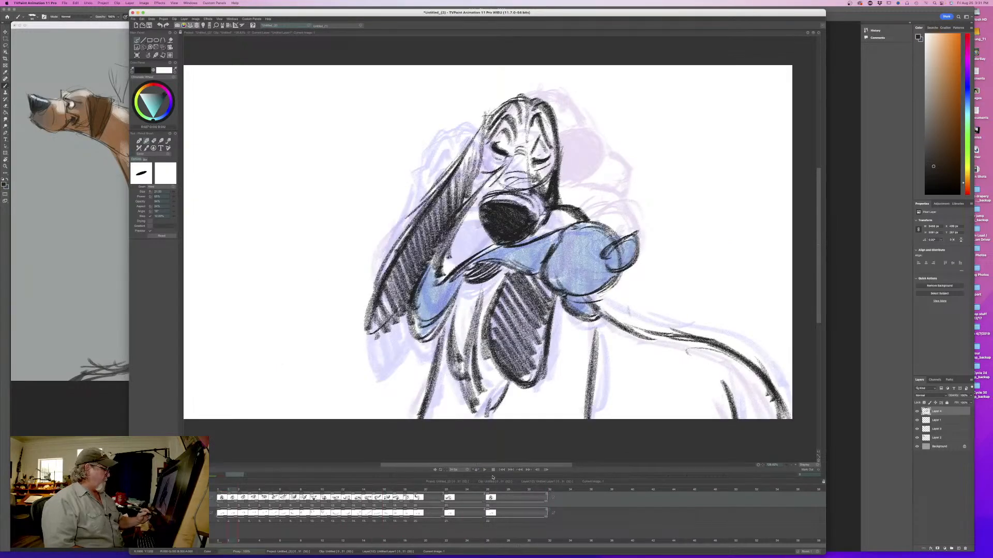
{"action": "left_click", "coordinate": [431, 490]}
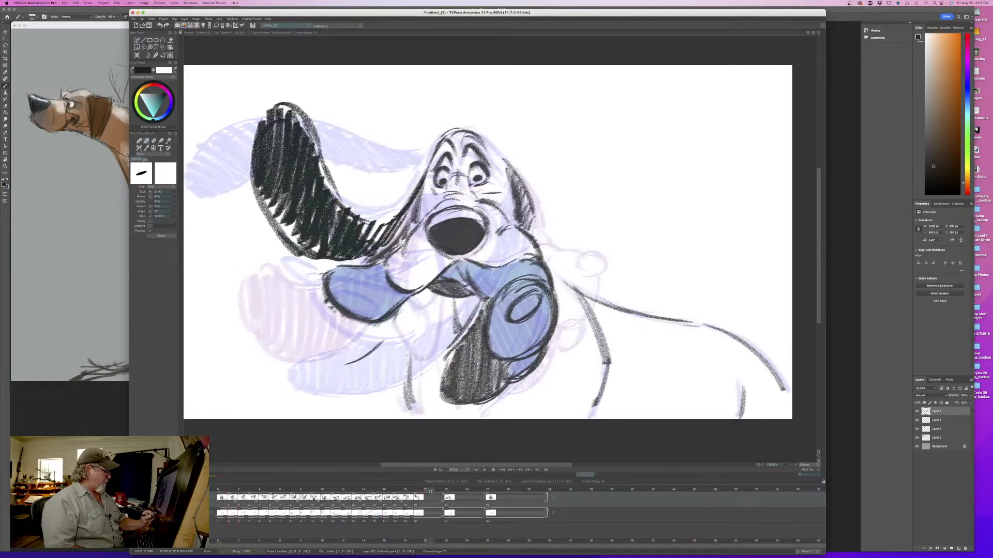
{"action": "left_click_drag", "start_coordinate": [422, 490], "coordinate": [452, 491]}
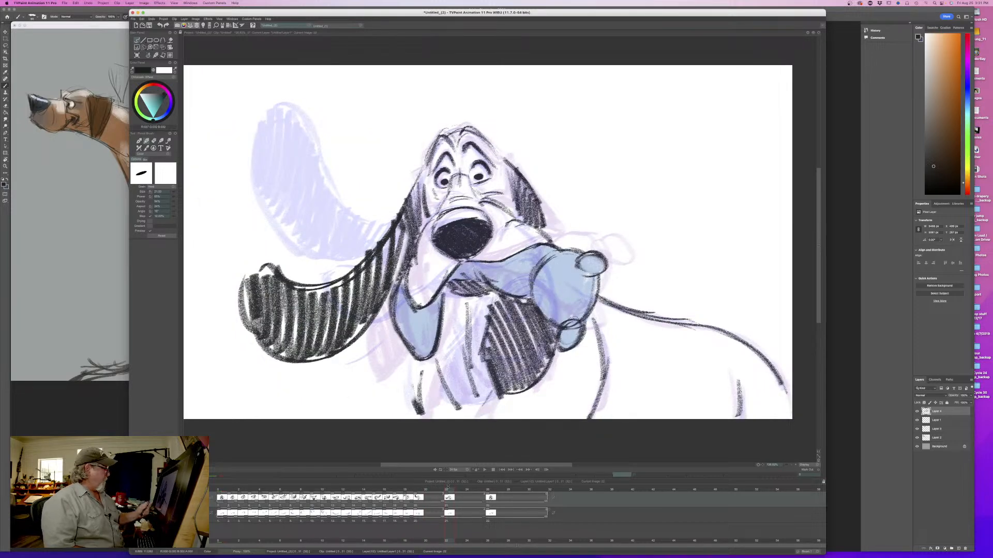
- Erase the outer part of the curled ear and redraw it shorter and drooping closer to the head, shaded black
{"action": "key", "text": "e"}
{"action": "mouse_move", "coordinate": [280, 268]}
{"action": "left_mouse_down"}
{"action": "mouse_move", "coordinate": [249, 320]}
{"action": "mouse_move", "coordinate": [281, 341]}
{"action": "mouse_move", "coordinate": [380, 264]}
{"action": "left_mouse_up"}
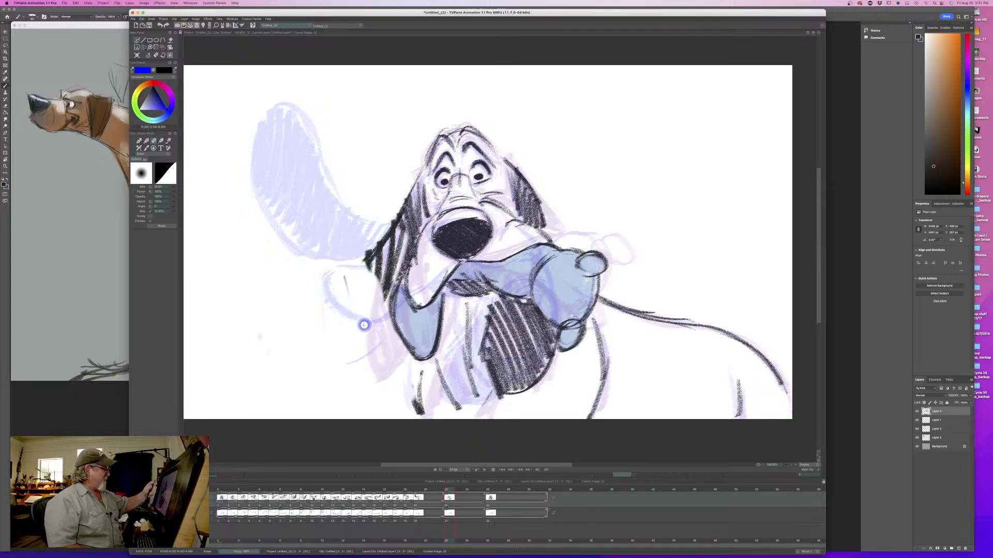
{"action": "key", "text": "e"}
{"action": "mouse_move", "coordinate": [369, 261]}
{"action": "left_mouse_down"}
{"action": "mouse_move", "coordinate": [295, 307]}
{"action": "mouse_move", "coordinate": [382, 349]}
{"action": "left_mouse_up"}
{"action": "left_click_drag", "start_coordinate": [295, 354], "coordinate": [393, 335]}
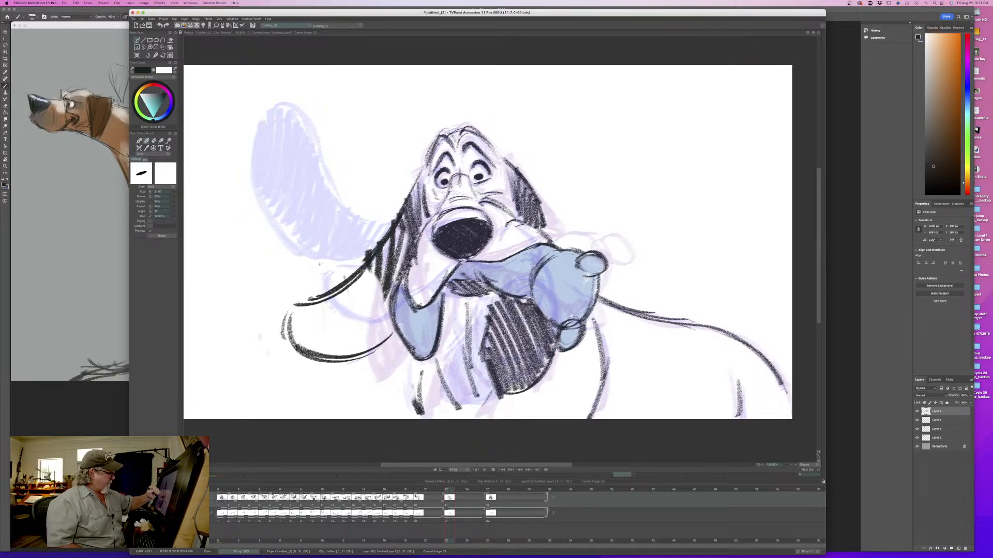
{"action": "mouse_move", "coordinate": [391, 290]}
{"action": "left_mouse_down"}
{"action": "mouse_move", "coordinate": [373, 344]}
{"action": "mouse_move", "coordinate": [357, 279]}
{"action": "mouse_move", "coordinate": [342, 355]}
{"action": "mouse_move", "coordinate": [318, 297]}
{"action": "mouse_move", "coordinate": [298, 346]}
{"action": "mouse_move", "coordinate": [287, 310]}
{"action": "left_mouse_up"}
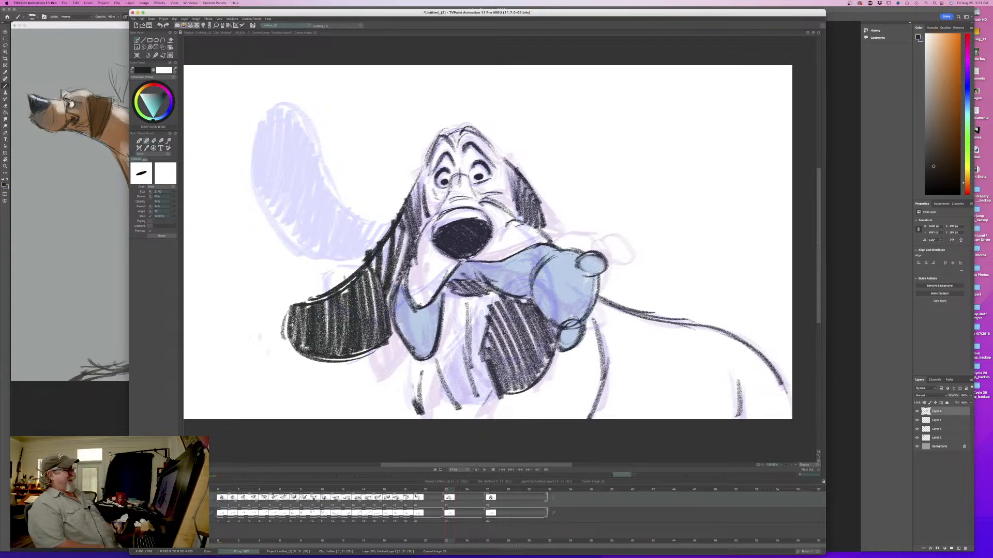
- Play back the head shake, replay it at a slower playback frame rate, and scrub forward to the reworked ear drawing
{"action": "left_click", "coordinate": [484, 470]}
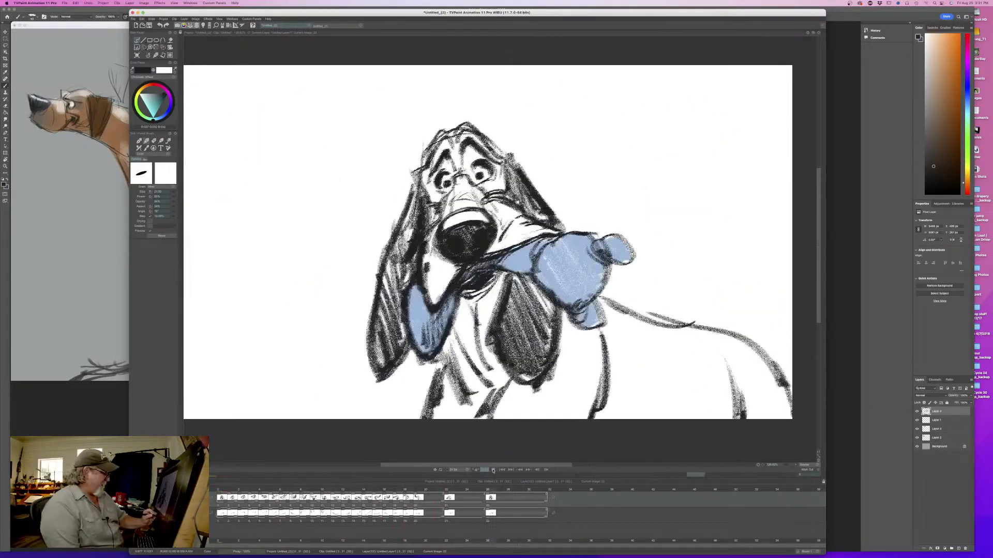
{"action": "left_click", "coordinate": [468, 470]}
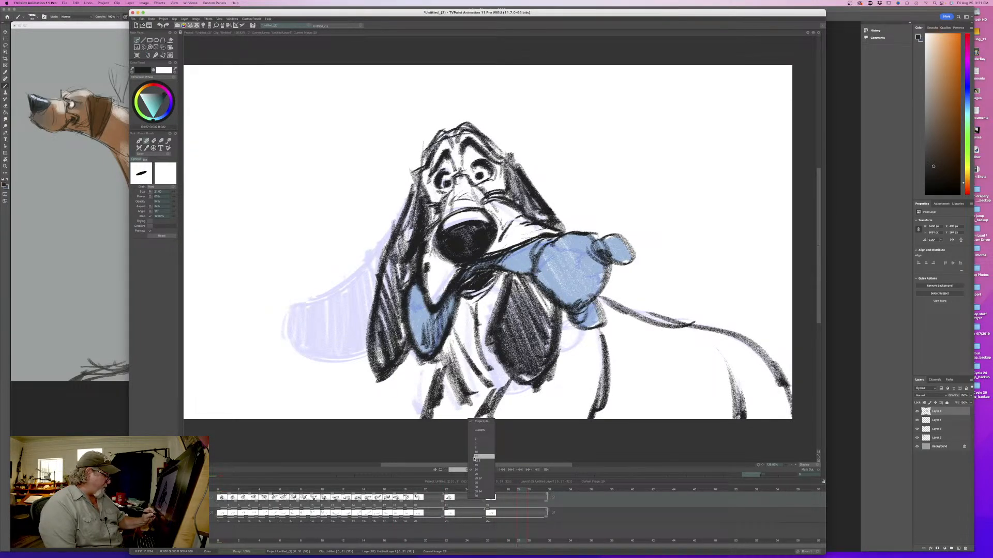
{"action": "left_click", "coordinate": [473, 458]}
{"action": "left_click", "coordinate": [485, 470]}
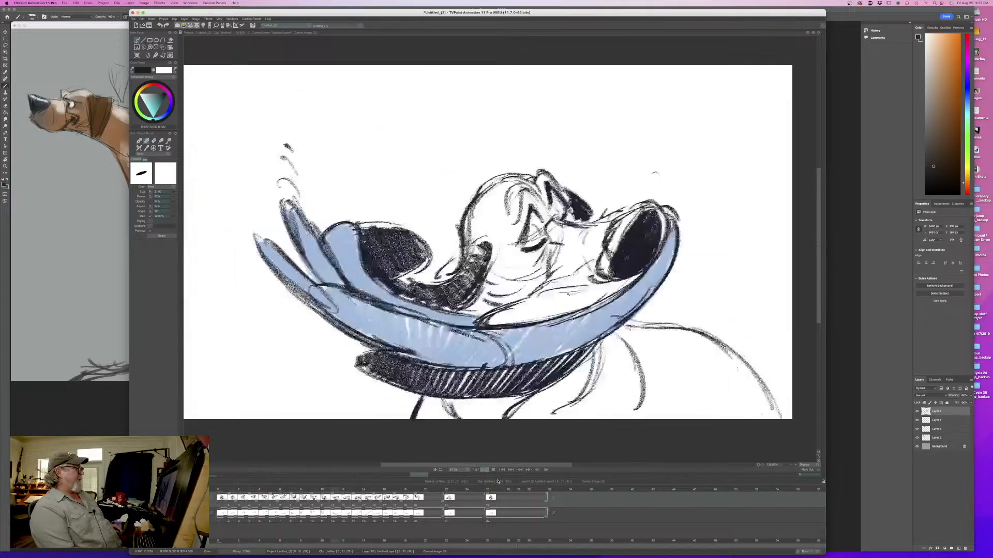
{"action": "left_click", "coordinate": [494, 471]}
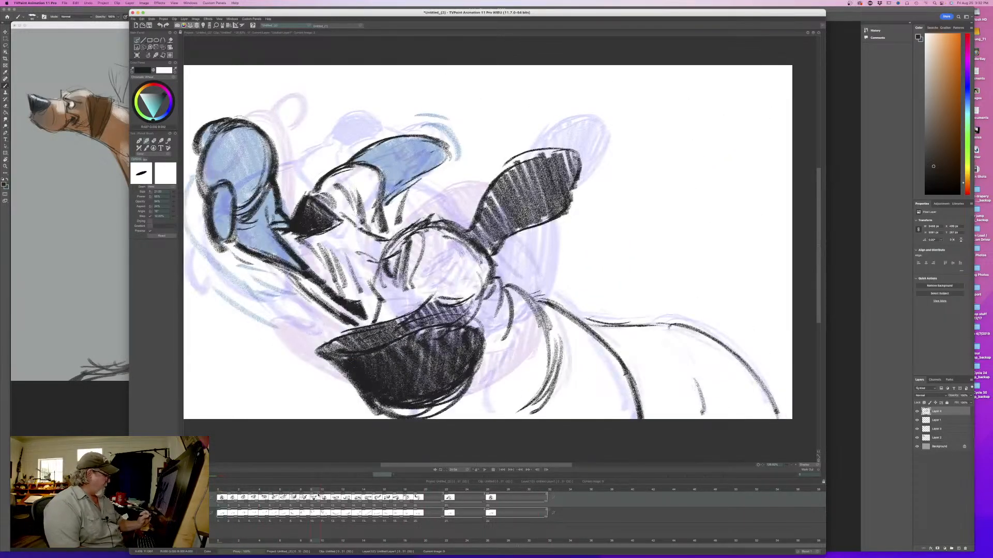
{"action": "mouse_move", "coordinate": [315, 491]}
{"action": "left_mouse_down"}
{"action": "mouse_move", "coordinate": [225, 492]}
{"action": "mouse_move", "coordinate": [454, 500]}
{"action": "left_mouse_up"}
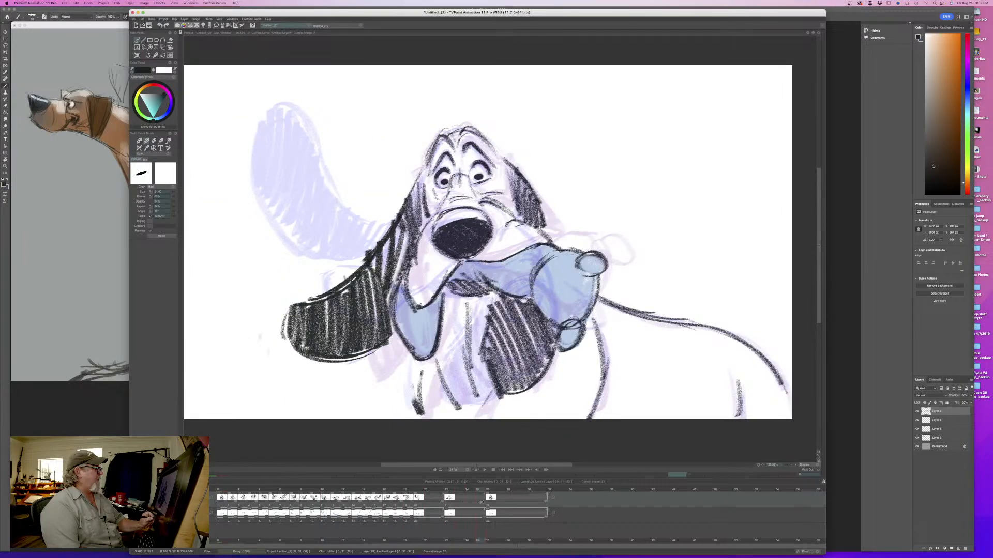